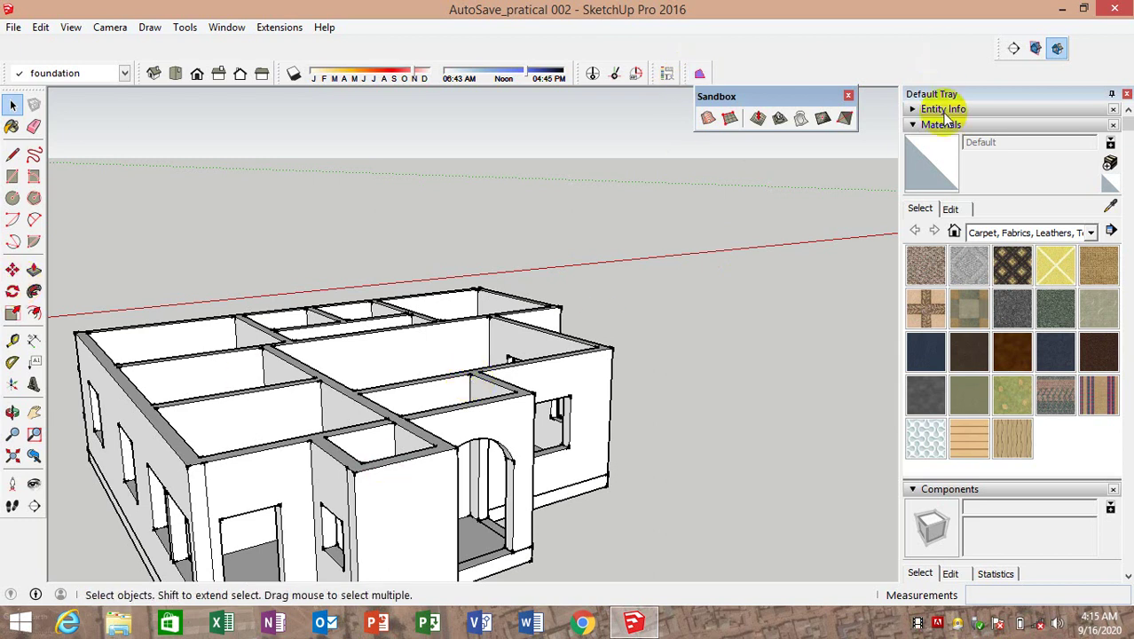
Orbit and zoom to the recessed front porch corner of the house
{"action": "scroll", "coordinate": [351, 275], "scroll_direction": "down", "scroll_amount": 3}
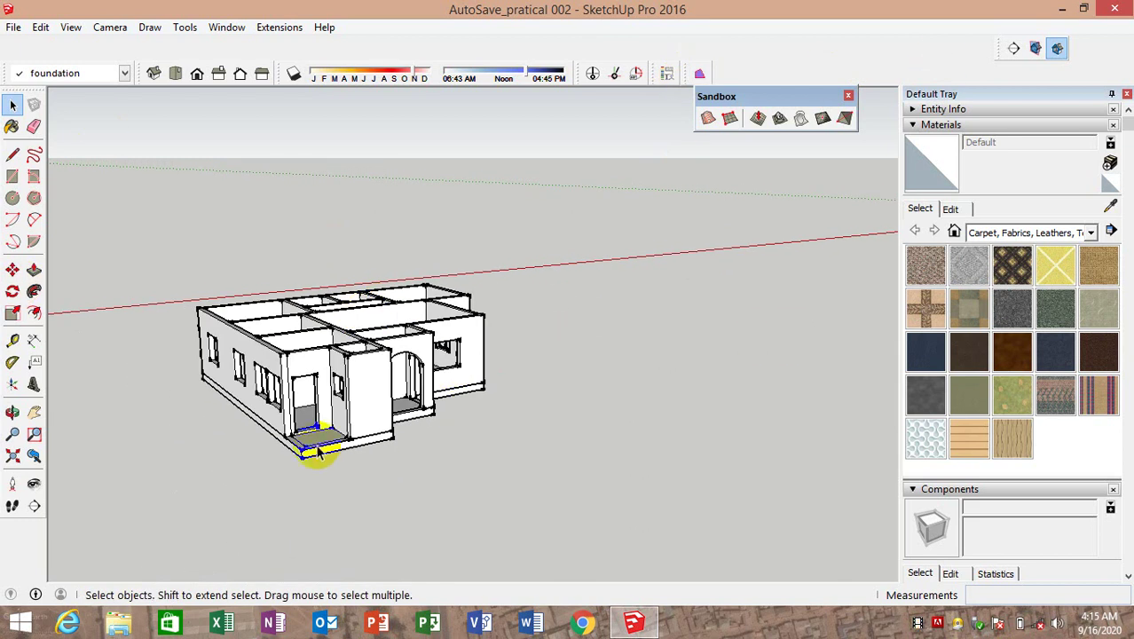
{"action": "scroll", "coordinate": [351, 424], "scroll_direction": "up", "scroll_amount": 2}
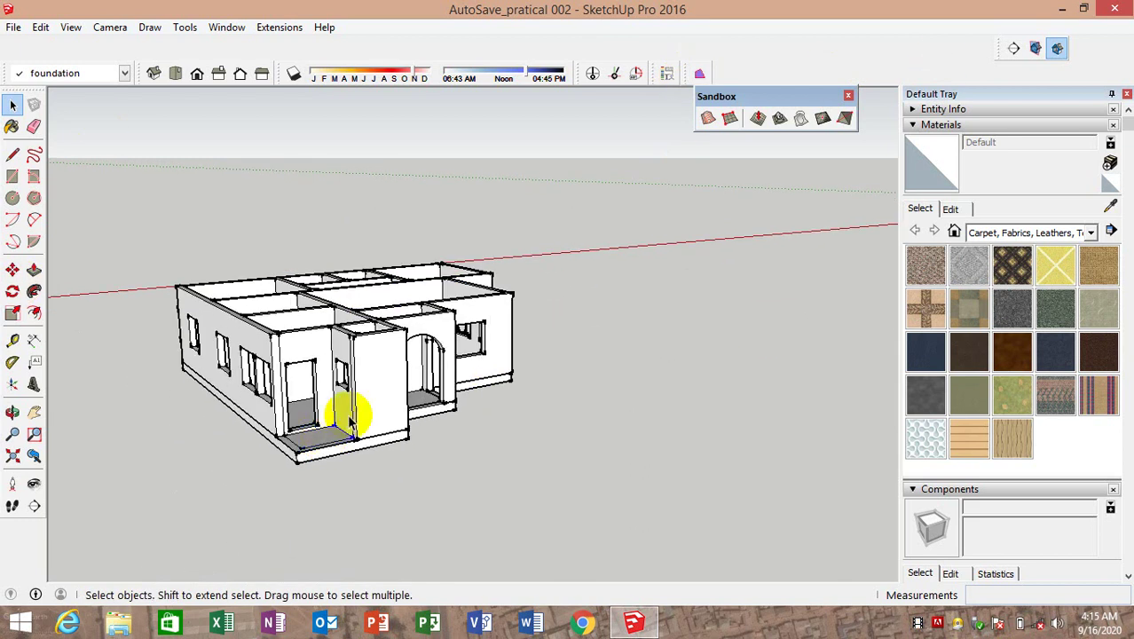
{"action": "middle_click_drag", "start_coordinate": [306, 417], "coordinate": [390, 481]}
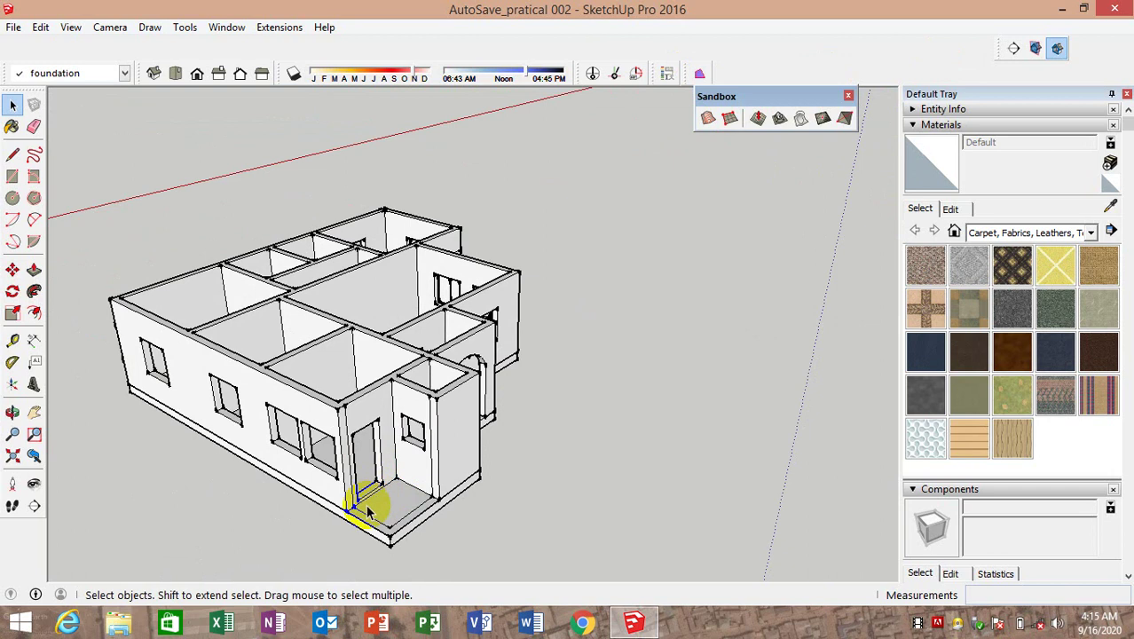
{"action": "scroll", "coordinate": [373, 506], "scroll_direction": "up", "scroll_amount": 2}
{"action": "scroll", "coordinate": [374, 513], "scroll_direction": "up", "scroll_amount": 1}
{"action": "scroll", "coordinate": [331, 308], "scroll_direction": "down", "scroll_amount": 1}
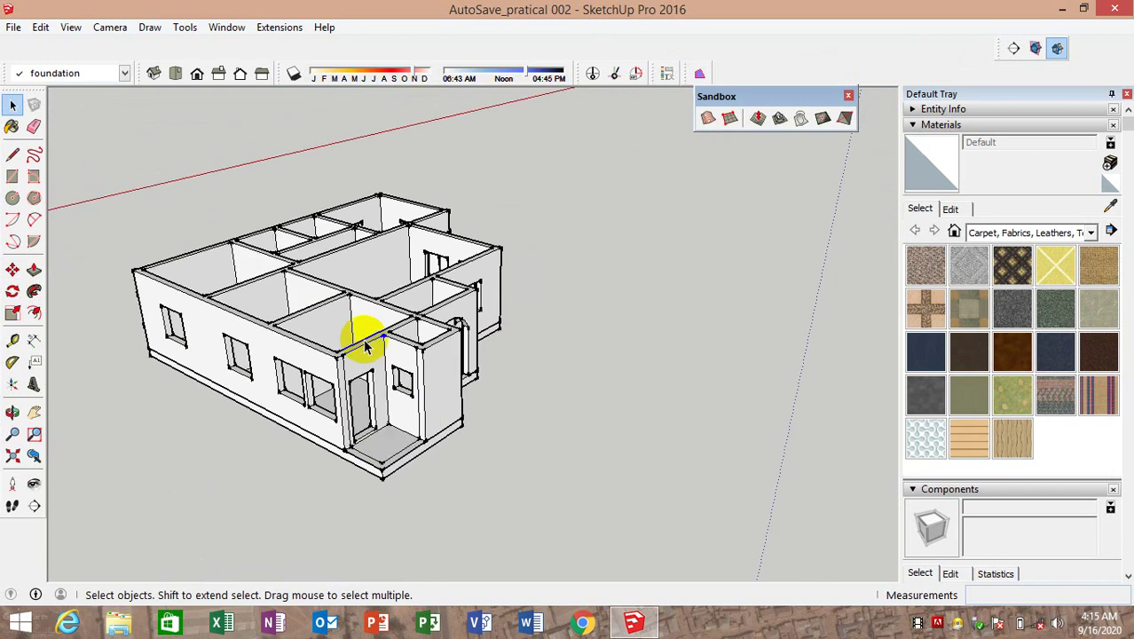
{"action": "mouse_move", "coordinate": [362, 334]}
{"action": "middle_mouse_down"}
{"action": "mouse_move", "coordinate": [338, 448]}
{"action": "mouse_move", "coordinate": [256, 456]}
{"action": "middle_mouse_up"}
{"action": "scroll", "coordinate": [312, 436], "scroll_direction": "up", "scroll_amount": 3}
{"action": "scroll", "coordinate": [368, 399], "scroll_direction": "up", "scroll_amount": 2}
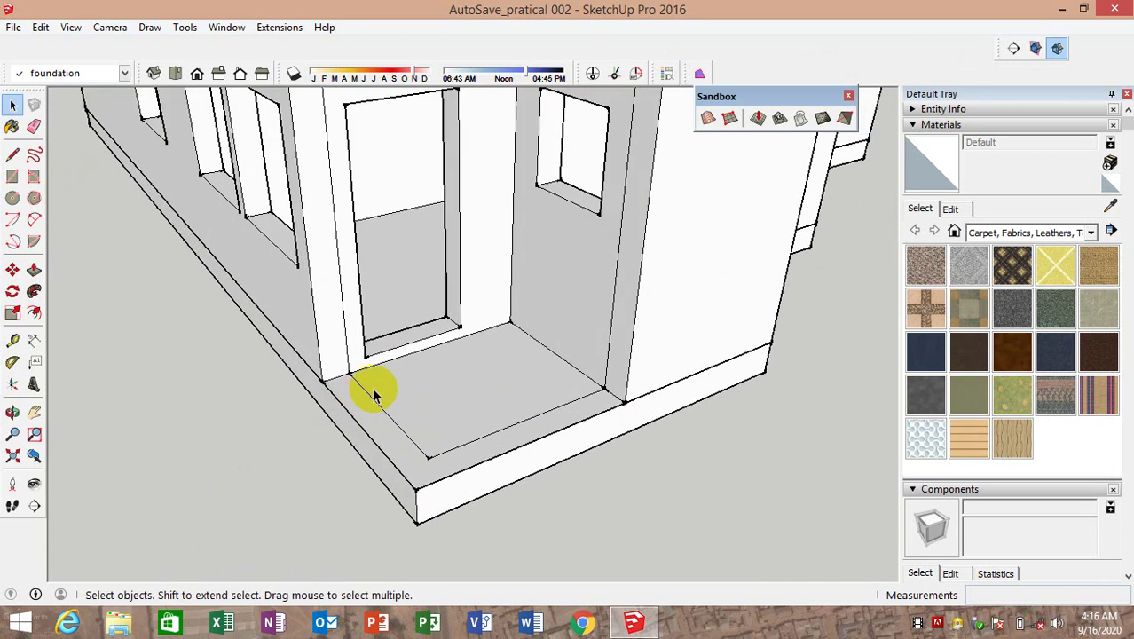
{"action": "left_click", "coordinate": [12, 155]}
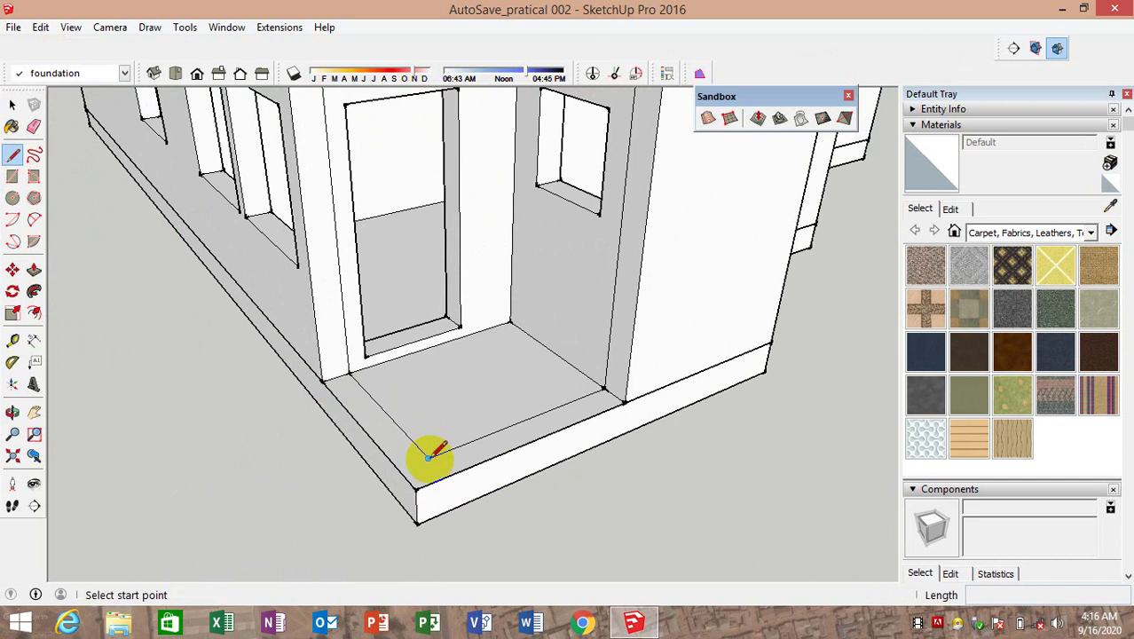
Push/pull the porch foundation face up 3000 mm into a solid corner wall
{"action": "left_click", "coordinate": [34, 269]}
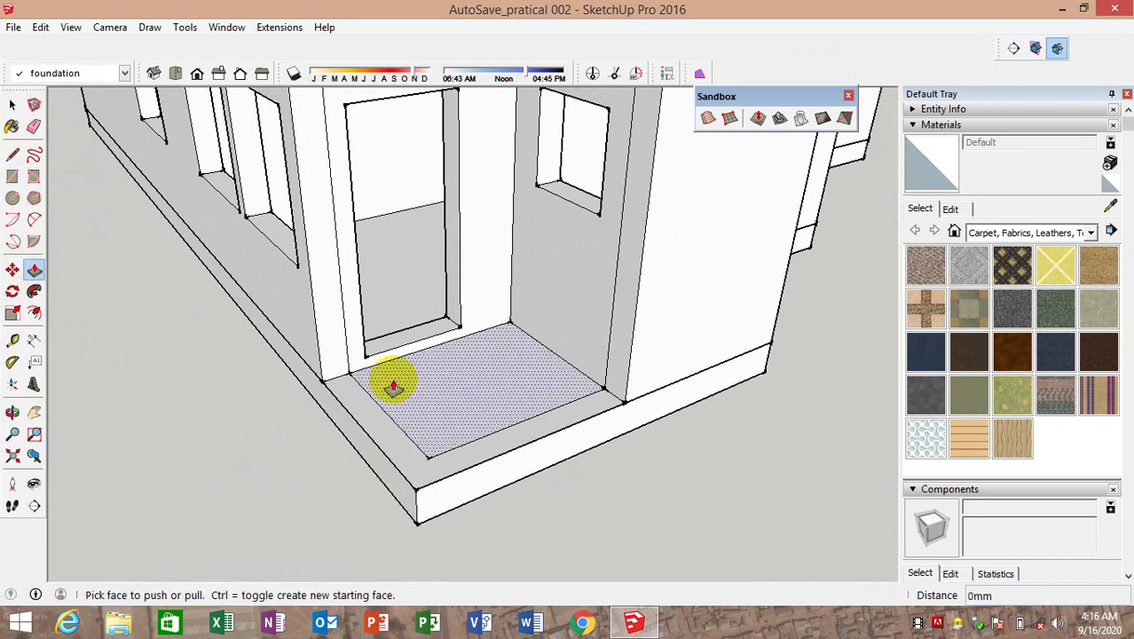
{"action": "mouse_move", "coordinate": [399, 451]}
{"action": "middle_mouse_down"}
{"action": "mouse_move", "coordinate": [463, 493]}
{"action": "mouse_move", "coordinate": [430, 456]}
{"action": "middle_mouse_up"}
{"action": "left_click", "coordinate": [430, 465]}
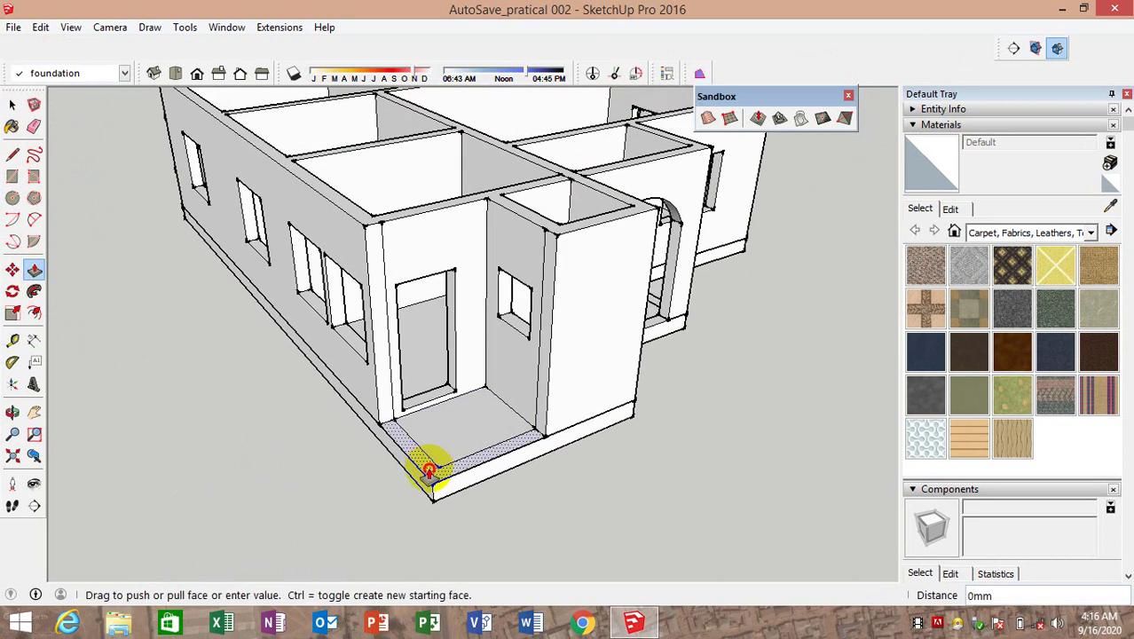
{"action": "left_click", "coordinate": [354, 228]}
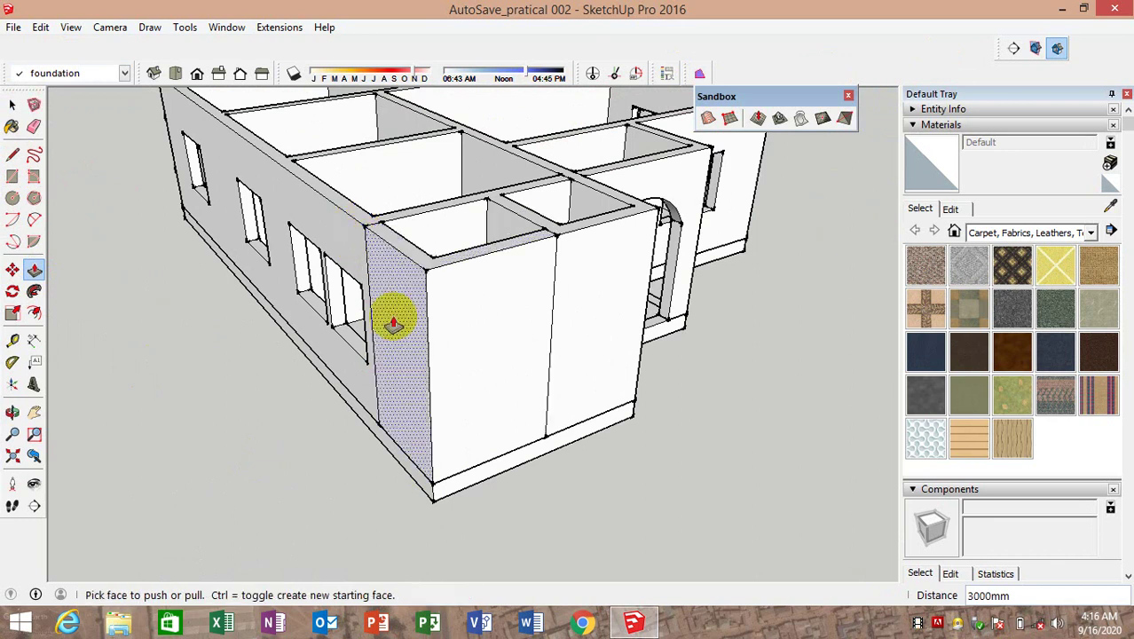
{"action": "mouse_move", "coordinate": [392, 316]}
{"action": "middle_mouse_down"}
{"action": "mouse_move", "coordinate": [476, 348]}
{"action": "mouse_move", "coordinate": [641, 273]}
{"action": "middle_mouse_up"}
{"action": "scroll", "coordinate": [543, 300], "scroll_direction": "up", "scroll_amount": 3}
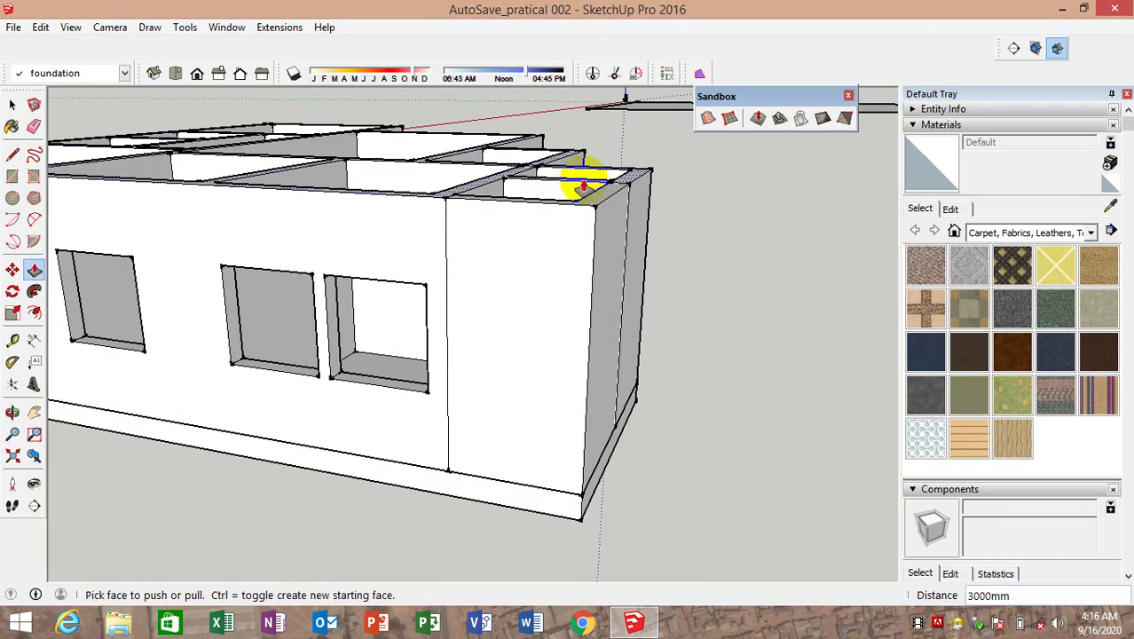
{"action": "scroll", "coordinate": [577, 177], "scroll_direction": "up", "scroll_amount": 2}
{"action": "mouse_move", "coordinate": [479, 306]}
{"action": "middle_mouse_down"}
{"action": "mouse_move", "coordinate": [562, 314]}
{"action": "mouse_move", "coordinate": [13, 172]}
{"action": "mouse_move", "coordinate": [241, 385]}
{"action": "mouse_move", "coordinate": [468, 388]}
{"action": "mouse_move", "coordinate": [80, 295]}
{"action": "middle_mouse_up"}
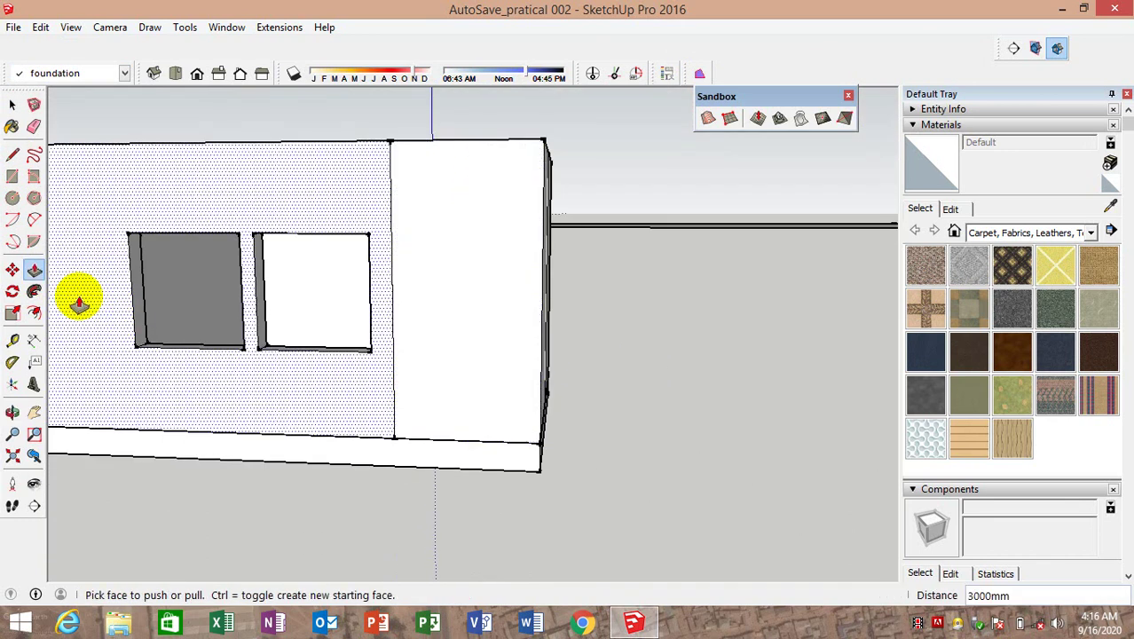
Orbit to the new corner wall and copy one of its edges across the wall
{"action": "left_click", "coordinate": [12, 269]}
{"action": "scroll", "coordinate": [391, 314], "scroll_direction": "up", "scroll_amount": 2}
{"action": "scroll", "coordinate": [537, 335], "scroll_direction": "down", "scroll_amount": 5}
{"action": "middle_click_drag", "start_coordinate": [536, 335], "coordinate": [20, 362]}
{"action": "mouse_move", "coordinate": [404, 283]}
{"action": "middle_mouse_down"}
{"action": "mouse_move", "coordinate": [1032, 277]}
{"action": "mouse_move", "coordinate": [683, 291]}
{"action": "mouse_move", "coordinate": [448, 344]}
{"action": "middle_mouse_up"}
{"action": "scroll", "coordinate": [266, 362], "scroll_direction": "up", "scroll_amount": 2}
{"action": "scroll", "coordinate": [286, 370], "scroll_direction": "up", "scroll_amount": 3}
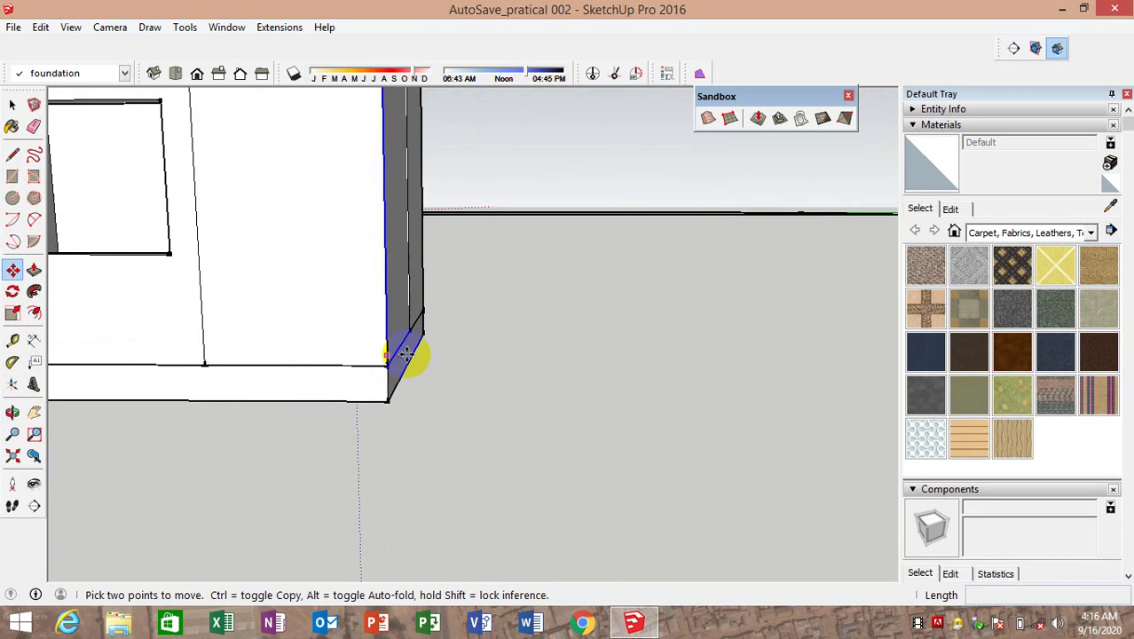
{"action": "left_click", "coordinate": [210, 345], "text": "ctrl"}
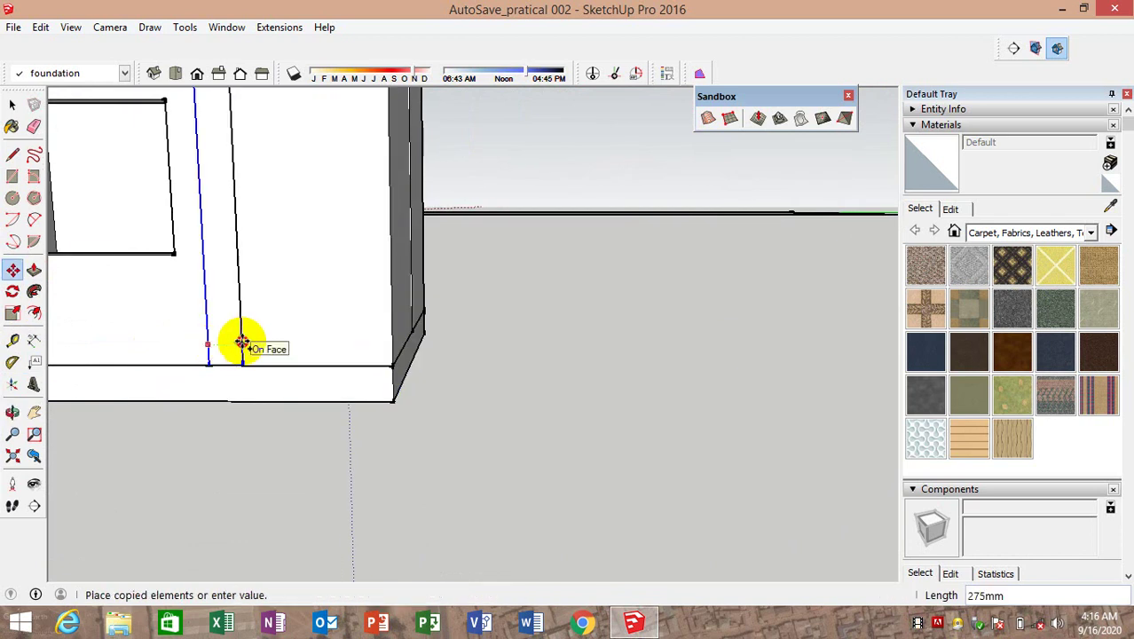
{"action": "left_click", "coordinate": [242, 343]}
Copy the bottom edge up 2400 mm and a vertical edge 300 mm sideways
{"action": "scroll", "coordinate": [367, 440], "scroll_direction": "down", "scroll_amount": 5}
{"action": "scroll", "coordinate": [350, 423], "scroll_direction": "up", "scroll_amount": 2}
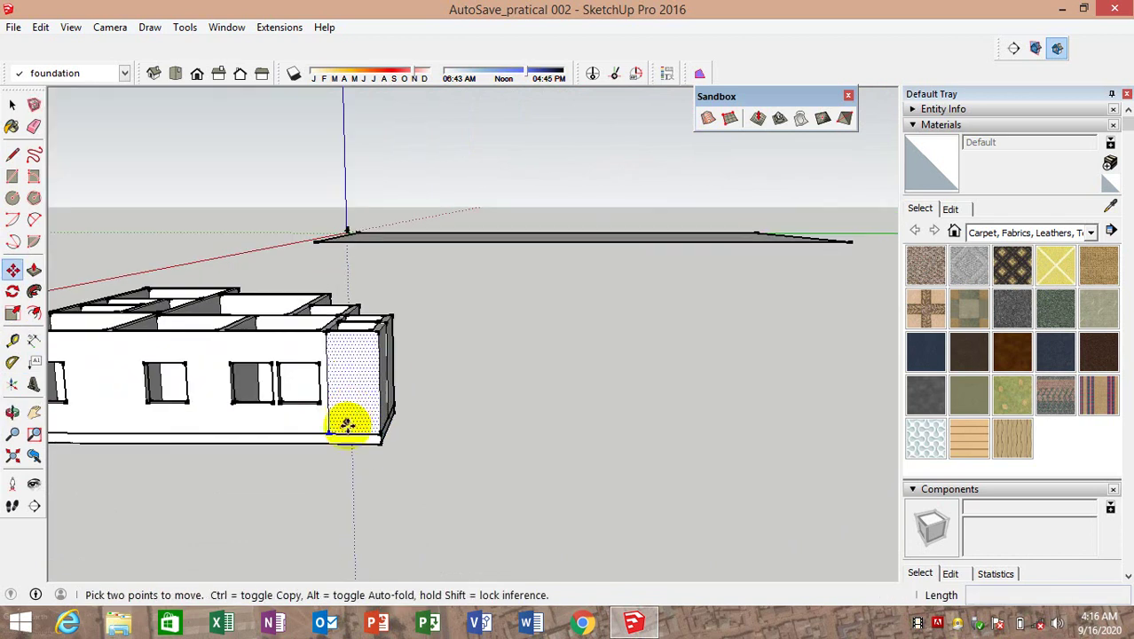
{"action": "scroll", "coordinate": [349, 436], "scroll_direction": "up", "scroll_amount": 1}
{"action": "left_click", "coordinate": [350, 436], "text": "ctrl"}
{"action": "type", "text": "2400"}
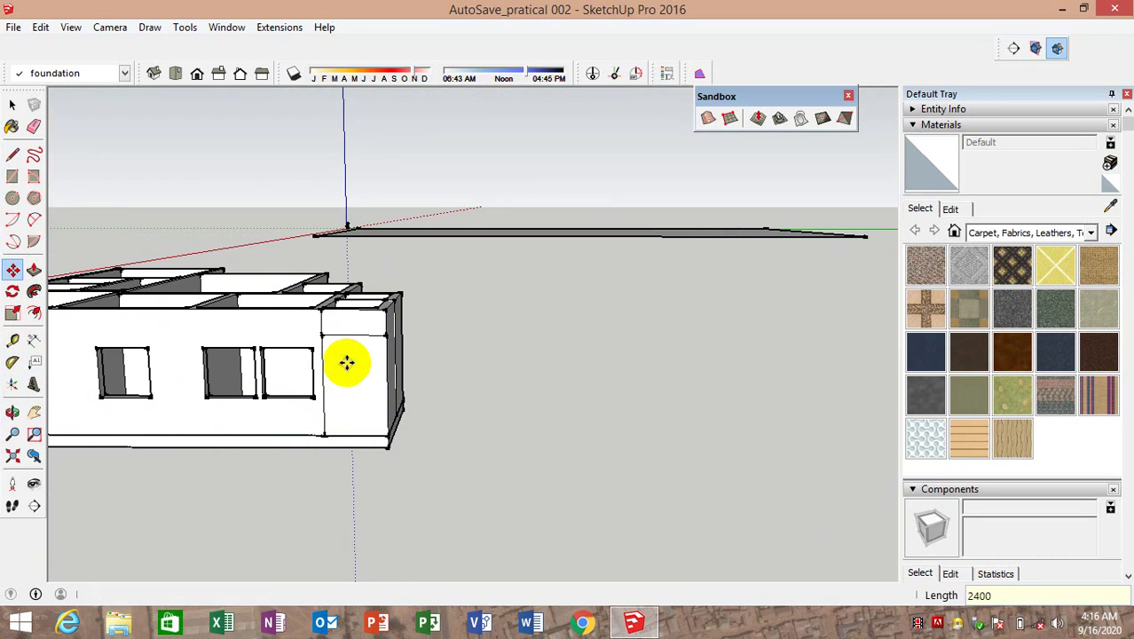
{"action": "key", "text": "Return"}
{"action": "scroll", "coordinate": [324, 373], "scroll_direction": "up", "scroll_amount": 1}
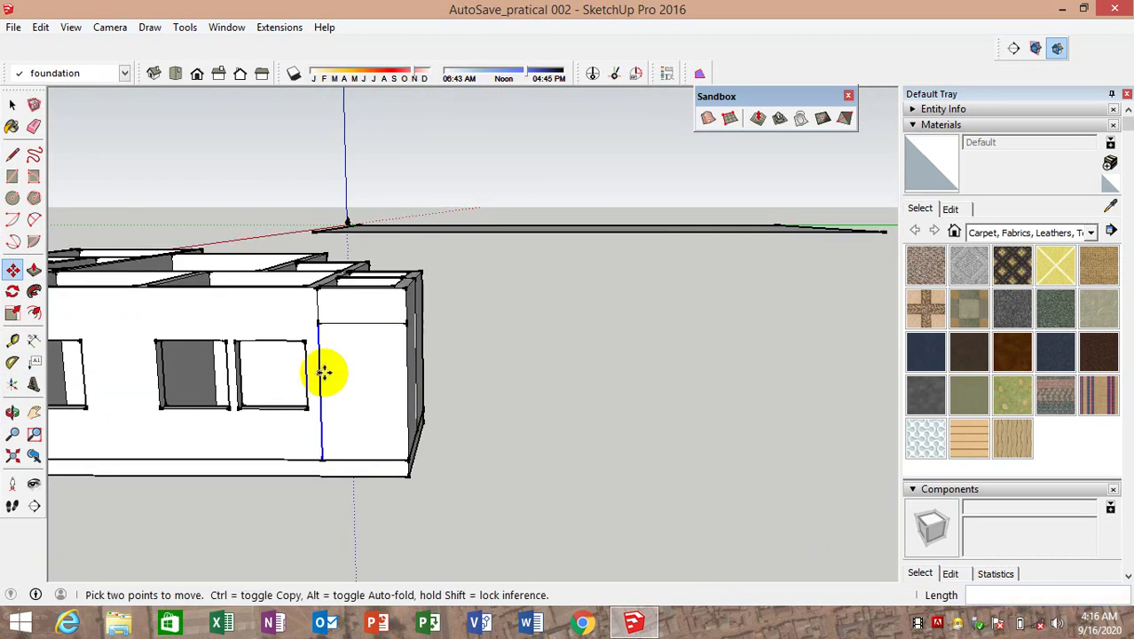
{"action": "left_click", "coordinate": [320, 380], "text": "ctrl"}
{"action": "type", "text": "300"}
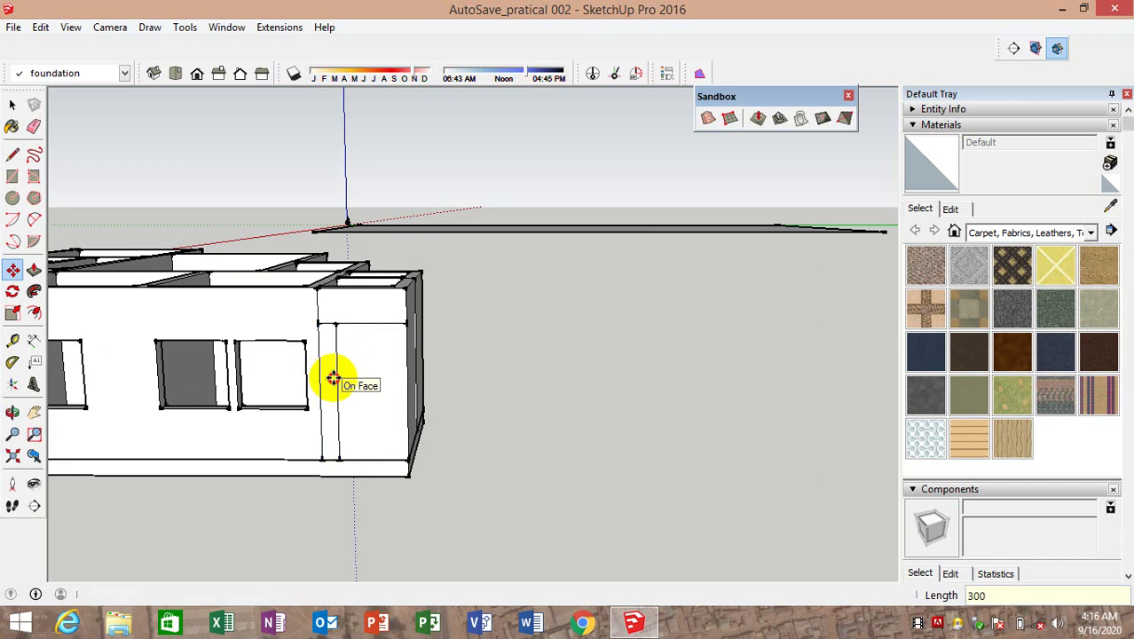
{"action": "key", "text": "Return"}
Copy a second vertical edge onto the wall and the top edge 600 mm down
{"action": "scroll", "coordinate": [333, 379], "scroll_direction": "up", "scroll_amount": 2}
{"action": "left_click", "coordinate": [405, 368], "text": "ctrl"}
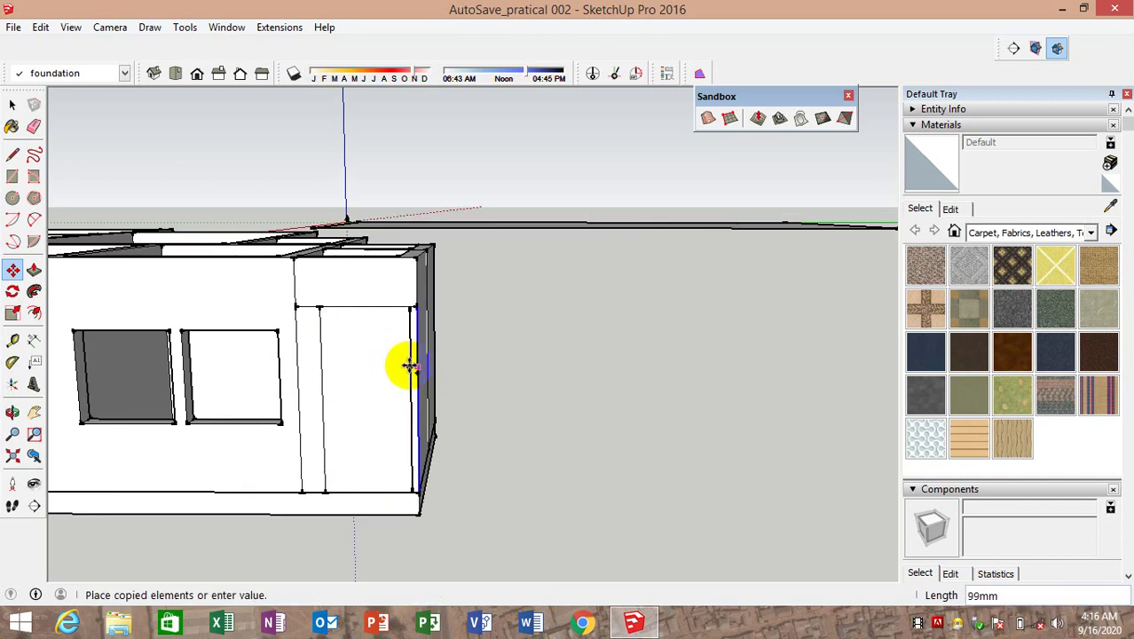
{"action": "left_click", "coordinate": [399, 366]}
{"action": "scroll", "coordinate": [285, 337], "scroll_direction": "up", "scroll_amount": 2}
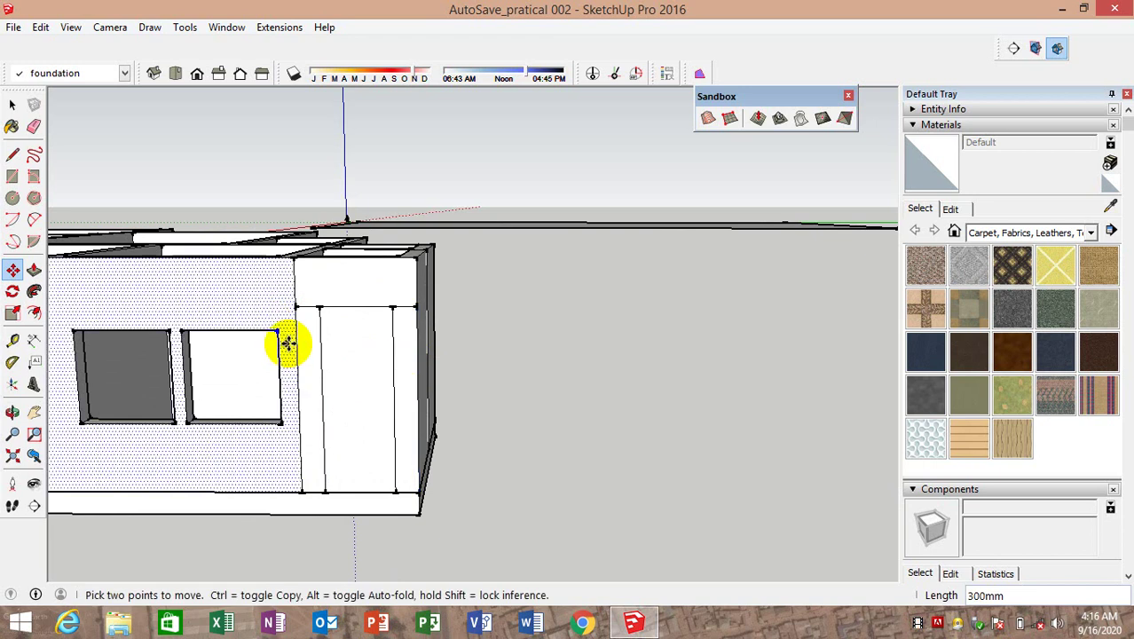
{"action": "scroll", "coordinate": [329, 342], "scroll_direction": "up", "scroll_amount": 2}
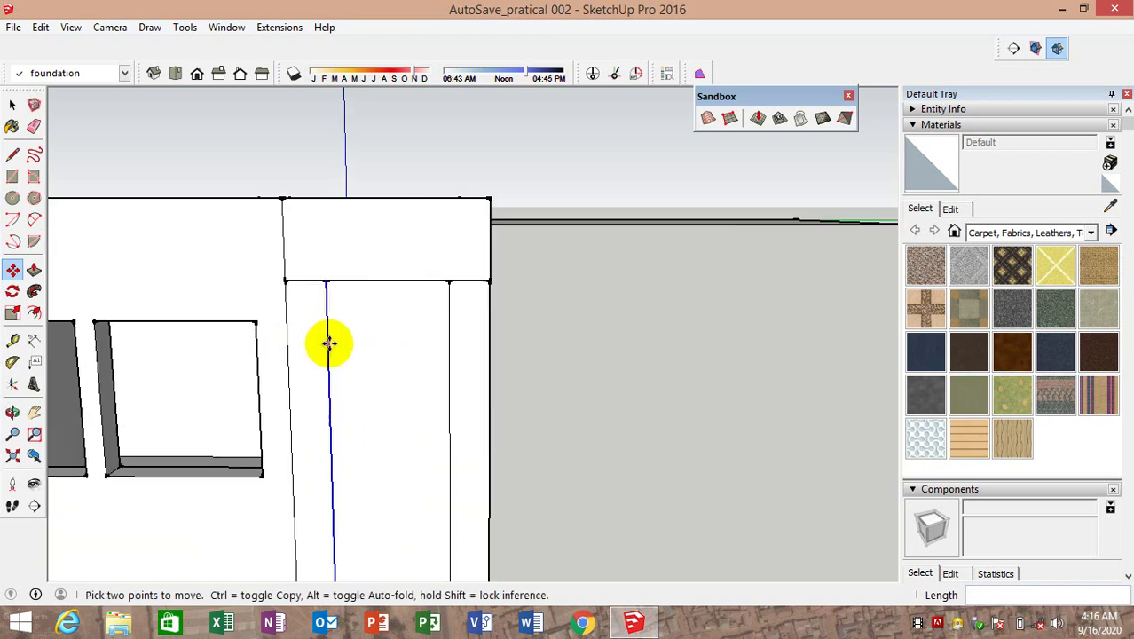
{"action": "left_click", "coordinate": [362, 282], "text": "ctrl"}
{"action": "type", "text": "600"}
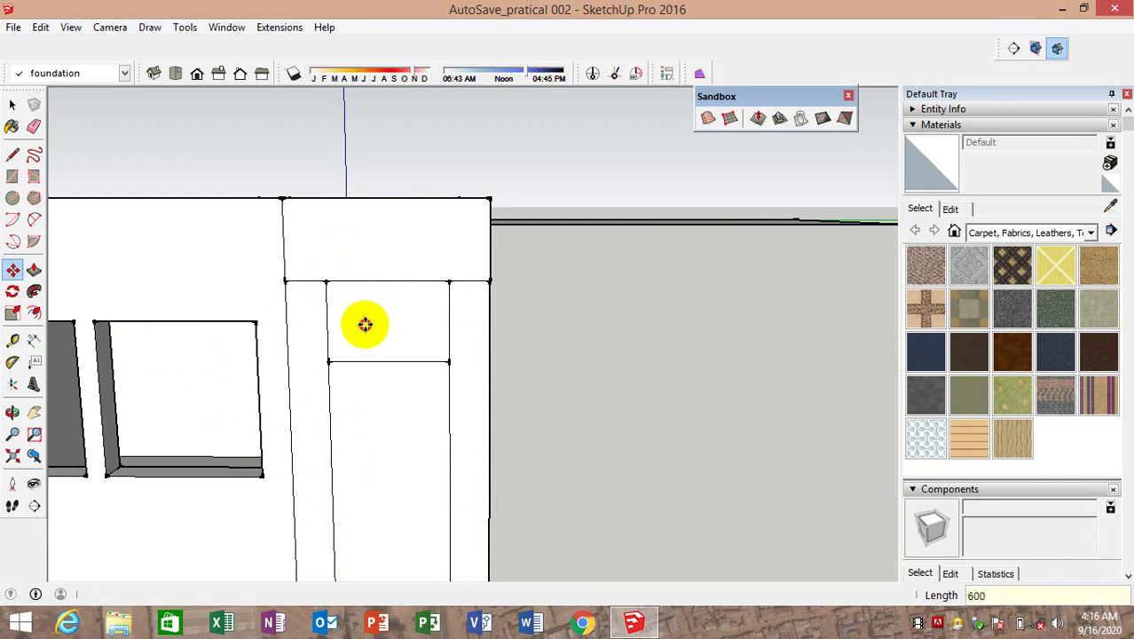
{"action": "scroll", "coordinate": [469, 321], "scroll_direction": "down", "scroll_amount": 2}
{"action": "mouse_move", "coordinate": [469, 321]}
{"action": "middle_mouse_down"}
{"action": "mouse_move", "coordinate": [375, 466]}
{"action": "mouse_move", "coordinate": [384, 621]}
{"action": "mouse_move", "coordinate": [492, 373]}
{"action": "mouse_move", "coordinate": [455, 473]}
{"action": "mouse_move", "coordinate": [424, 319]}
{"action": "middle_mouse_up"}
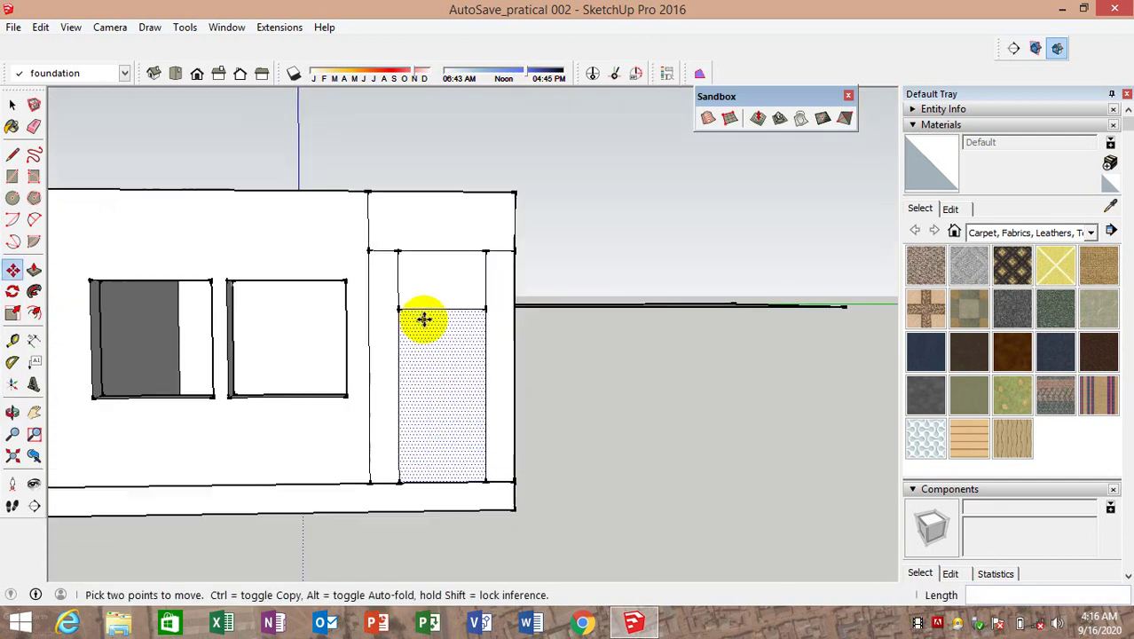
Draw a semicircular 2-point arc across the top of the doorway outline
{"action": "left_click", "coordinate": [34, 220]}
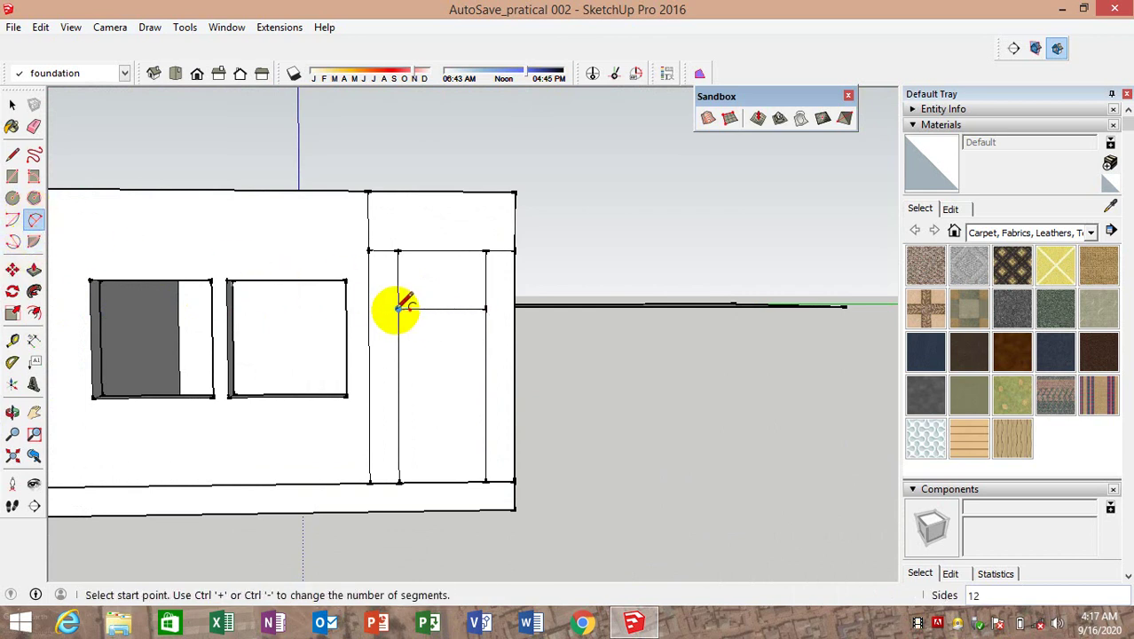
{"action": "left_click", "coordinate": [398, 308]}
{"action": "left_click", "coordinate": [486, 308]}
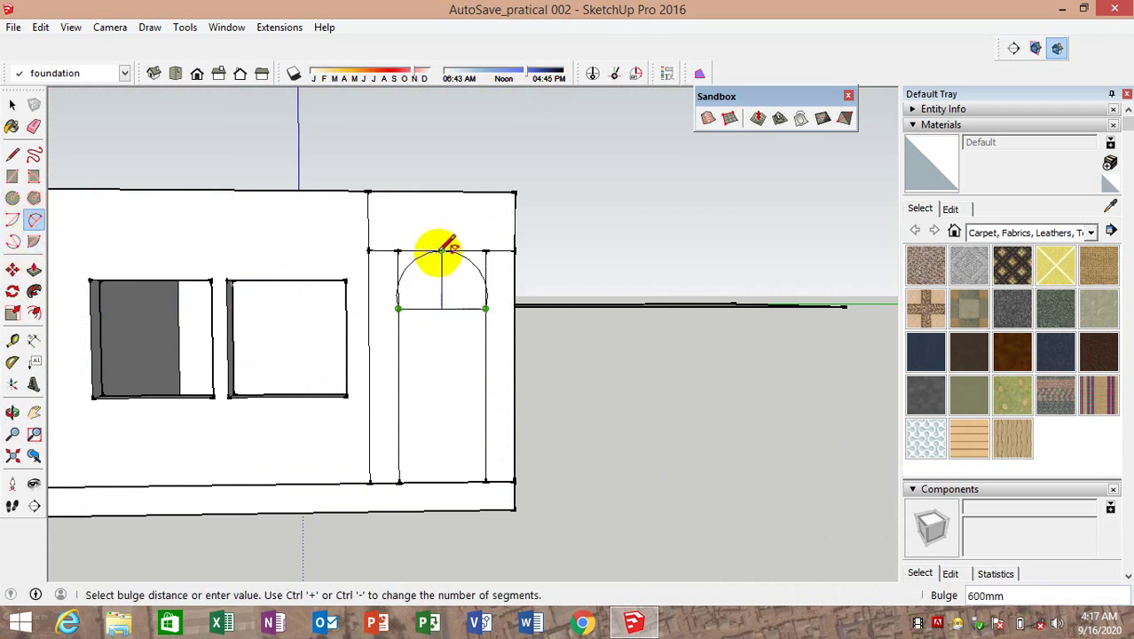
{"action": "left_click", "coordinate": [442, 268]}
{"action": "scroll", "coordinate": [436, 308], "scroll_direction": "up", "scroll_amount": 2}
{"action": "scroll", "coordinate": [426, 302], "scroll_direction": "up", "scroll_amount": 3}
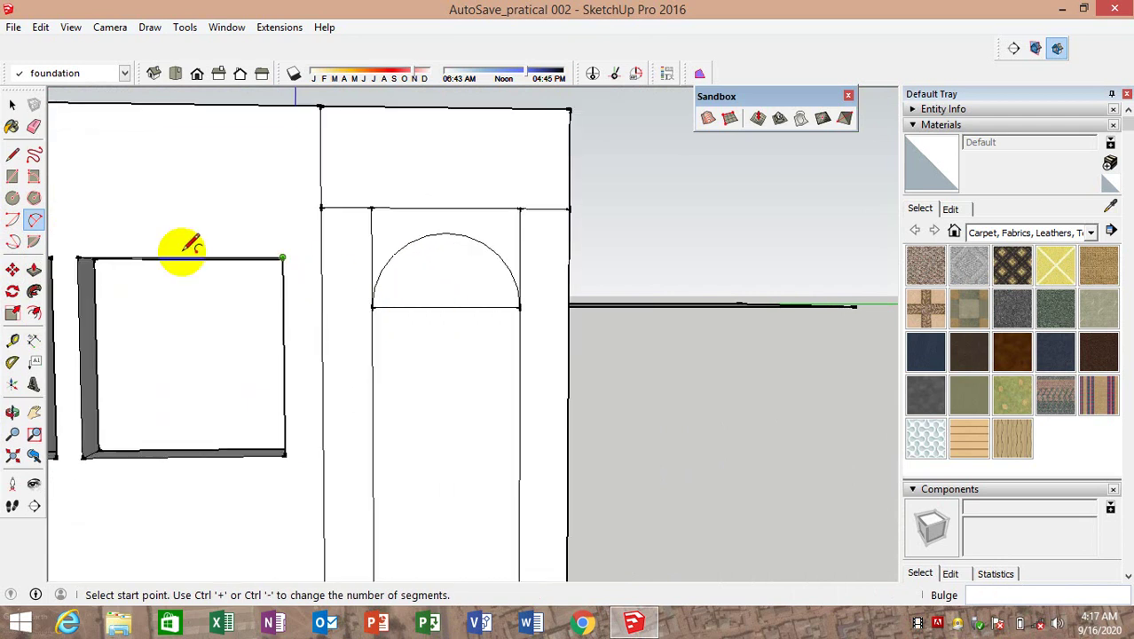
Erase the horizontal line above the arch, the side edge and the line beneath it
{"action": "left_click", "coordinate": [34, 126]}
{"action": "scroll", "coordinate": [391, 180], "scroll_direction": "up", "scroll_amount": 1}
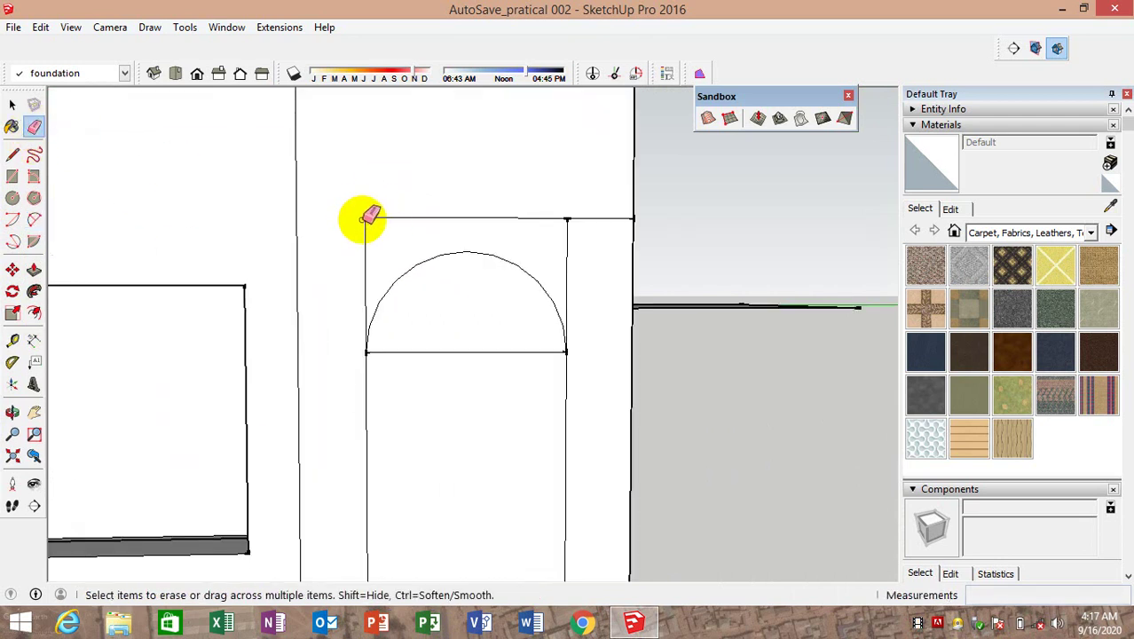
{"action": "left_click", "coordinate": [392, 216]}
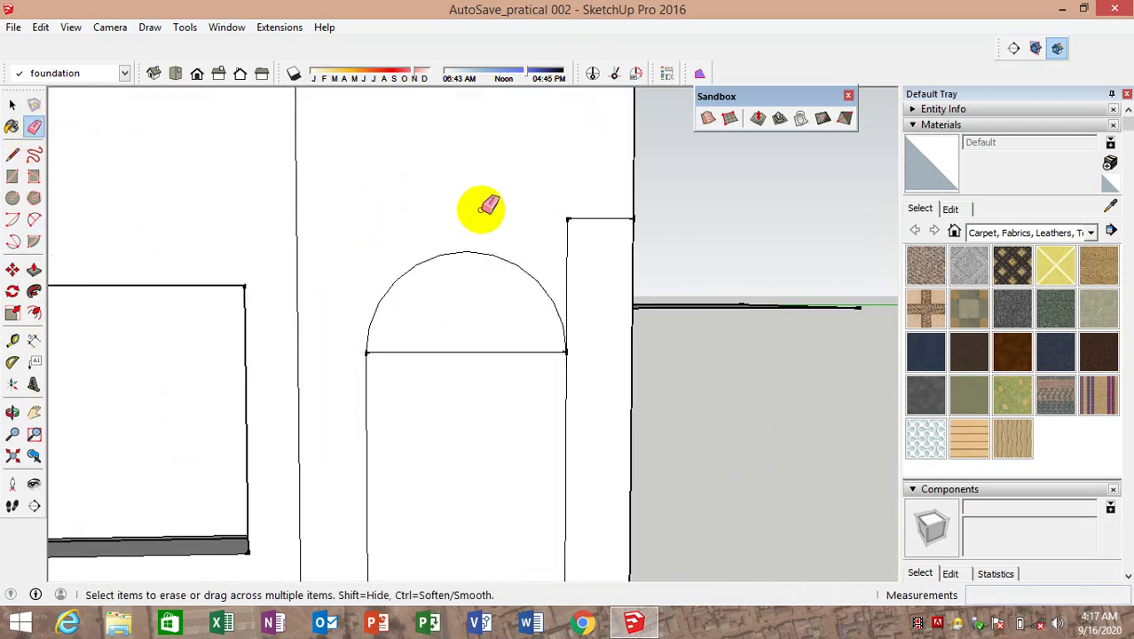
{"action": "left_click", "coordinate": [567, 226]}
{"action": "scroll", "coordinate": [563, 213], "scroll_direction": "down", "scroll_amount": 1}
{"action": "scroll", "coordinate": [532, 266], "scroll_direction": "down", "scroll_amount": 1}
{"action": "left_click", "coordinate": [503, 300]}
{"action": "scroll", "coordinate": [502, 296], "scroll_direction": "down", "scroll_amount": 1}
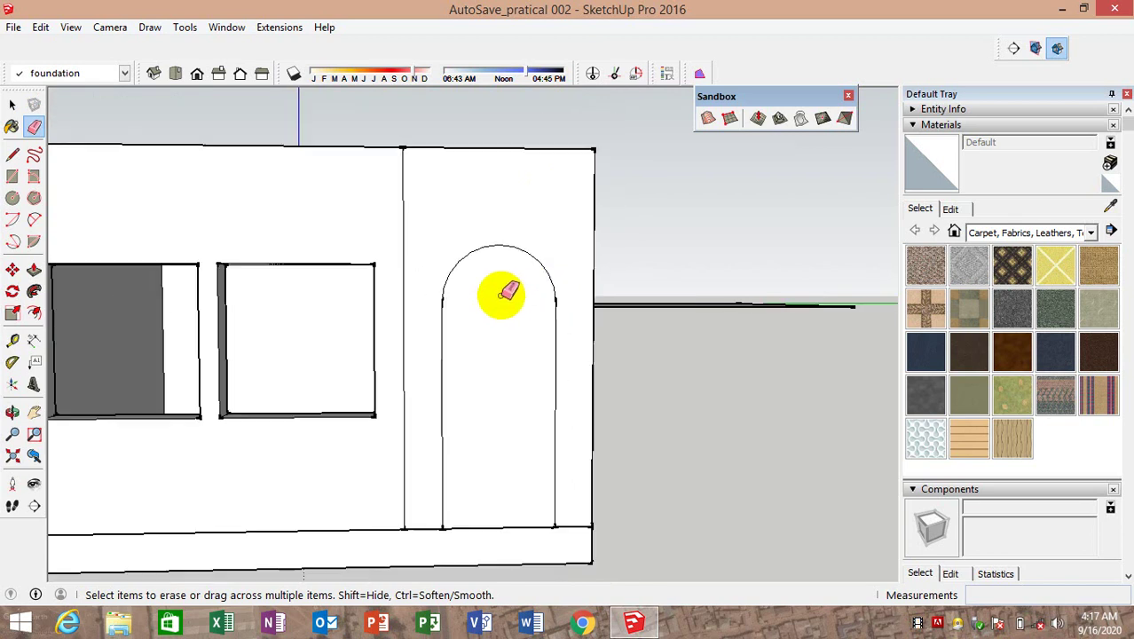
{"action": "scroll", "coordinate": [511, 372], "scroll_direction": "down", "scroll_amount": 2}
{"action": "scroll", "coordinate": [527, 460], "scroll_direction": "up", "scroll_amount": 2}
{"action": "middle_click_drag", "start_coordinate": [526, 460], "coordinate": [83, 297]}
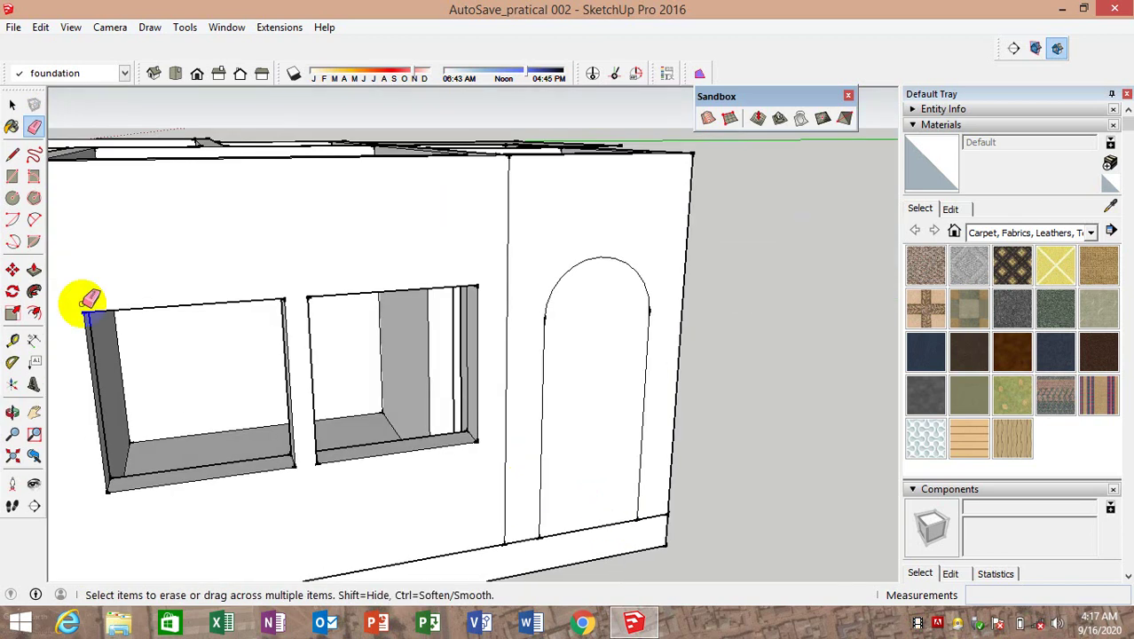
Push the arched doorway face 230 mm into the wall
{"action": "left_click", "coordinate": [33, 269]}
{"action": "scroll", "coordinate": [513, 375], "scroll_direction": "up", "scroll_amount": 2}
{"action": "left_click_drag", "start_coordinate": [671, 476], "coordinate": [639, 452]}
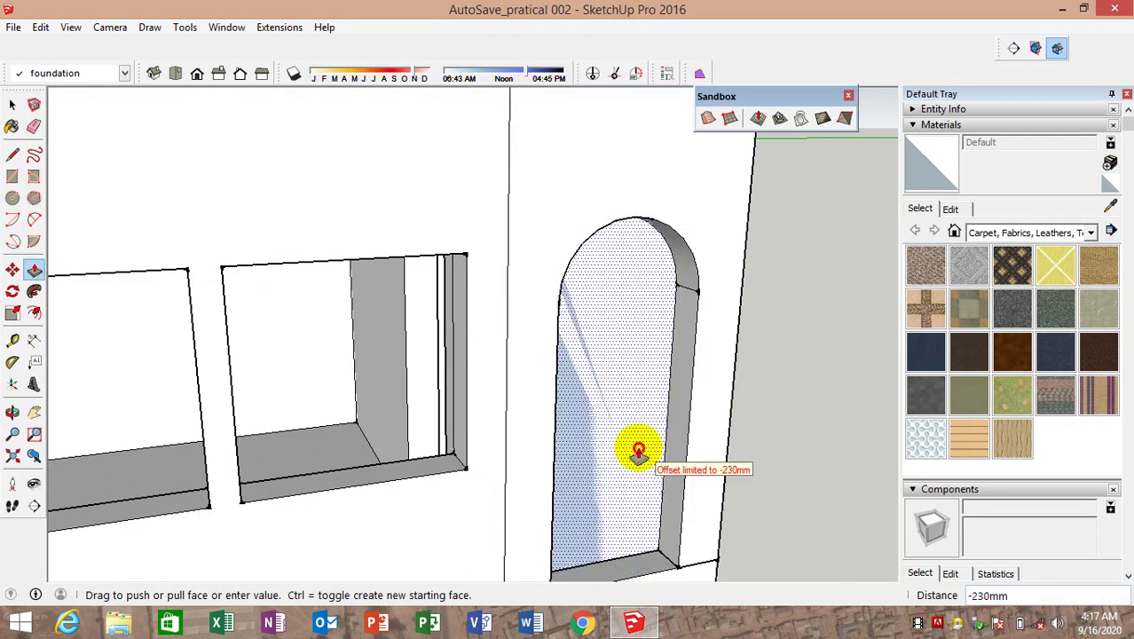
{"action": "left_click", "coordinate": [617, 428]}
{"action": "scroll", "coordinate": [614, 398], "scroll_direction": "down", "scroll_amount": 2}
{"action": "mouse_move", "coordinate": [615, 398]}
{"action": "middle_mouse_down"}
{"action": "mouse_move", "coordinate": [674, 456]}
{"action": "mouse_move", "coordinate": [133, 430]}
{"action": "mouse_move", "coordinate": [368, 479]}
{"action": "mouse_move", "coordinate": [370, 499]}
{"action": "mouse_move", "coordinate": [246, 445]}
{"action": "middle_mouse_up"}
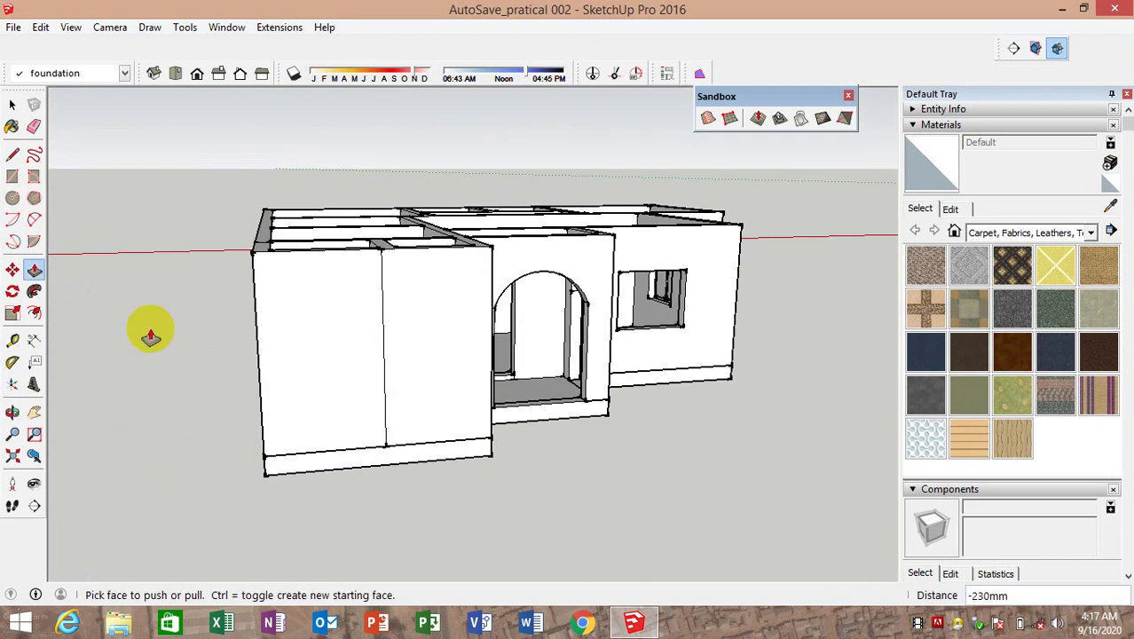
{"action": "left_click", "coordinate": [12, 270]}
{"action": "scroll", "coordinate": [249, 390], "scroll_direction": "up", "scroll_amount": 2}
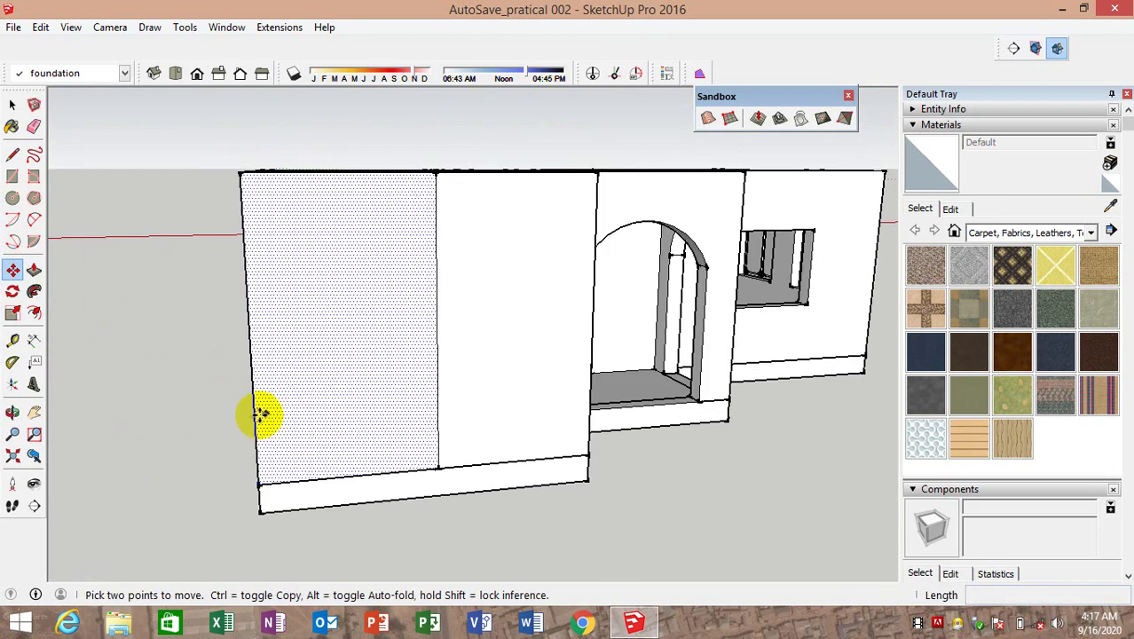
{"action": "key", "text": "ctrl"}
{"action": "left_click", "coordinate": [255, 417]}
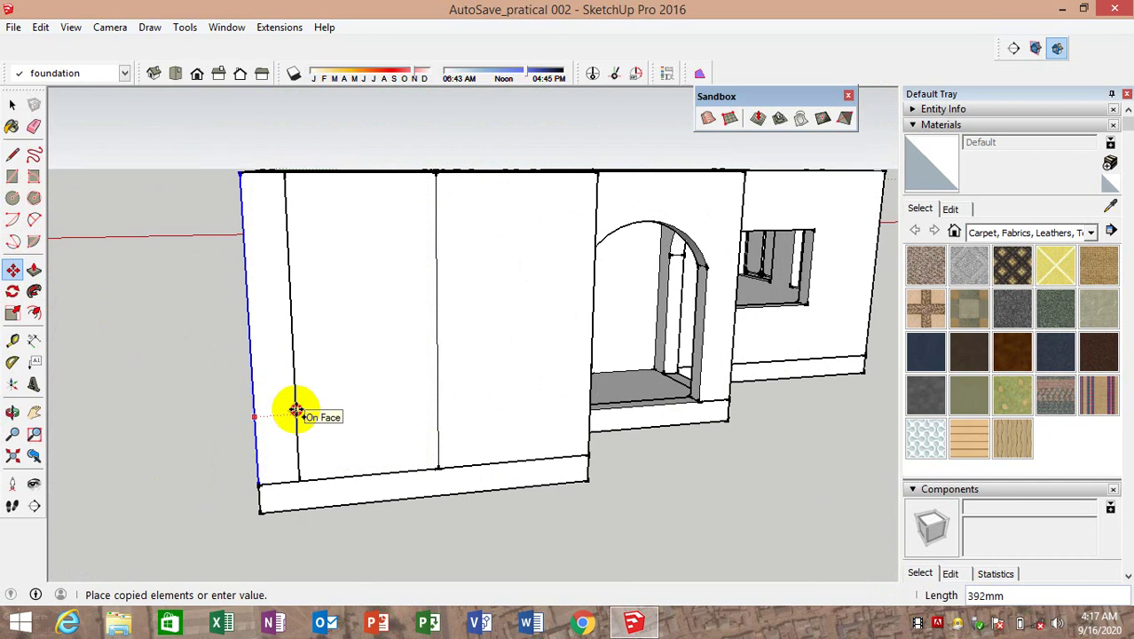
{"action": "key", "text": "Return"}
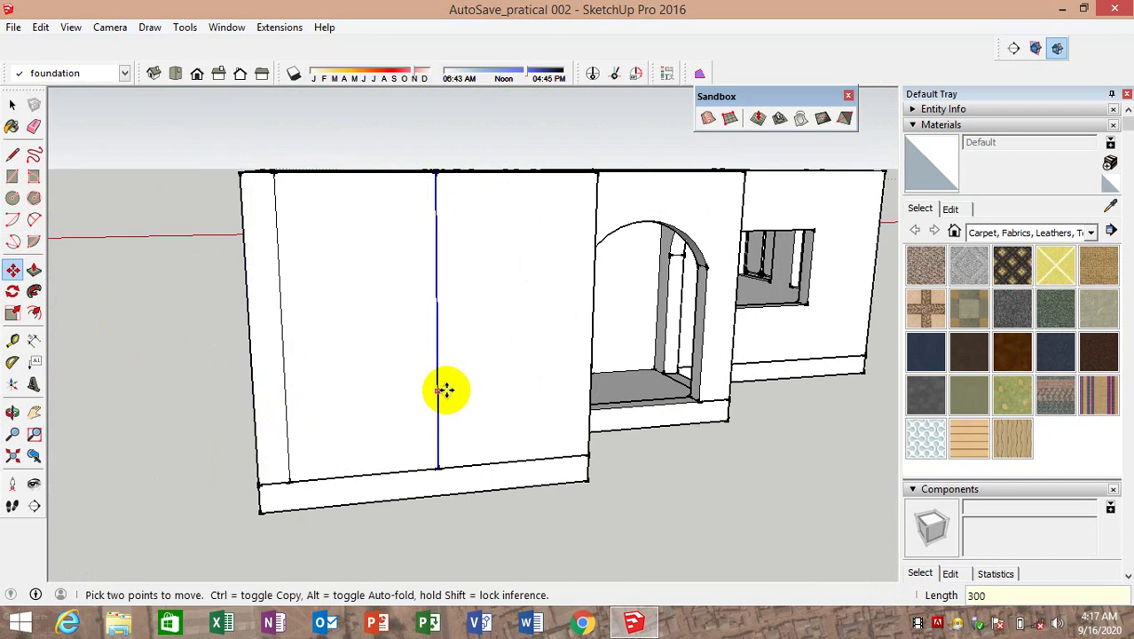
{"action": "left_click", "coordinate": [436, 391]}
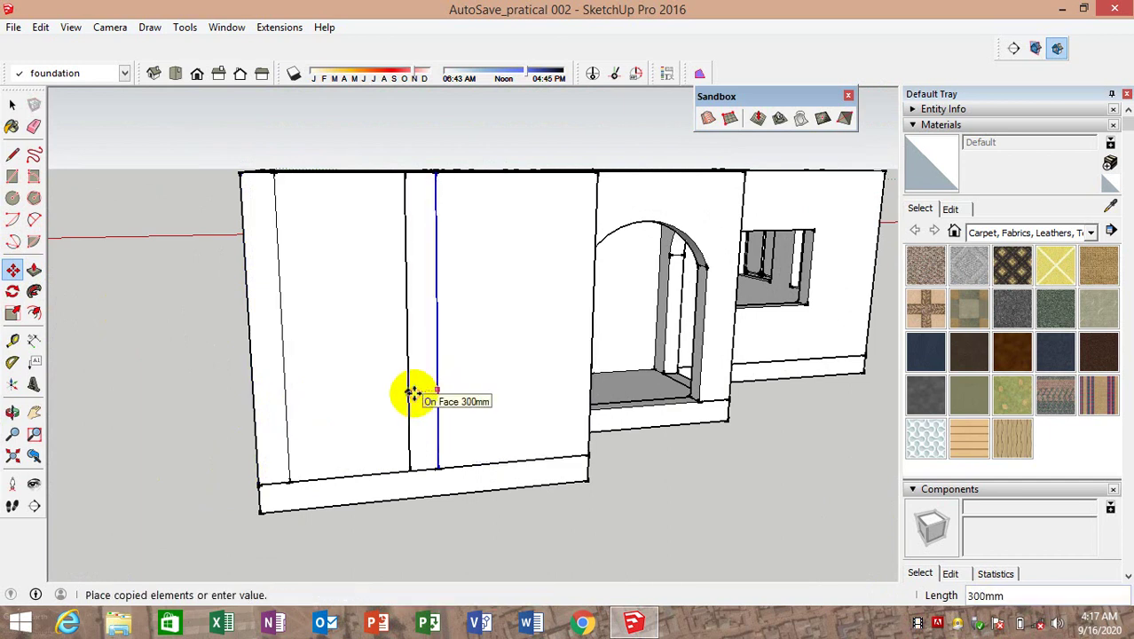
{"action": "left_click", "coordinate": [413, 393]}
{"action": "left_click", "coordinate": [314, 172]}
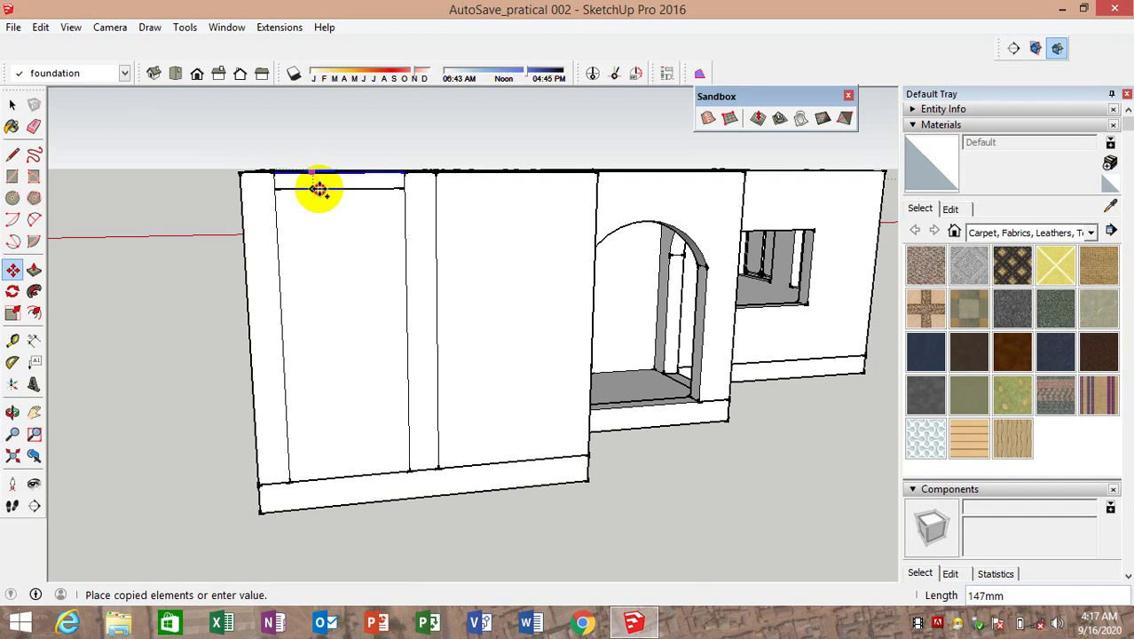
{"action": "key", "text": "Escape"}
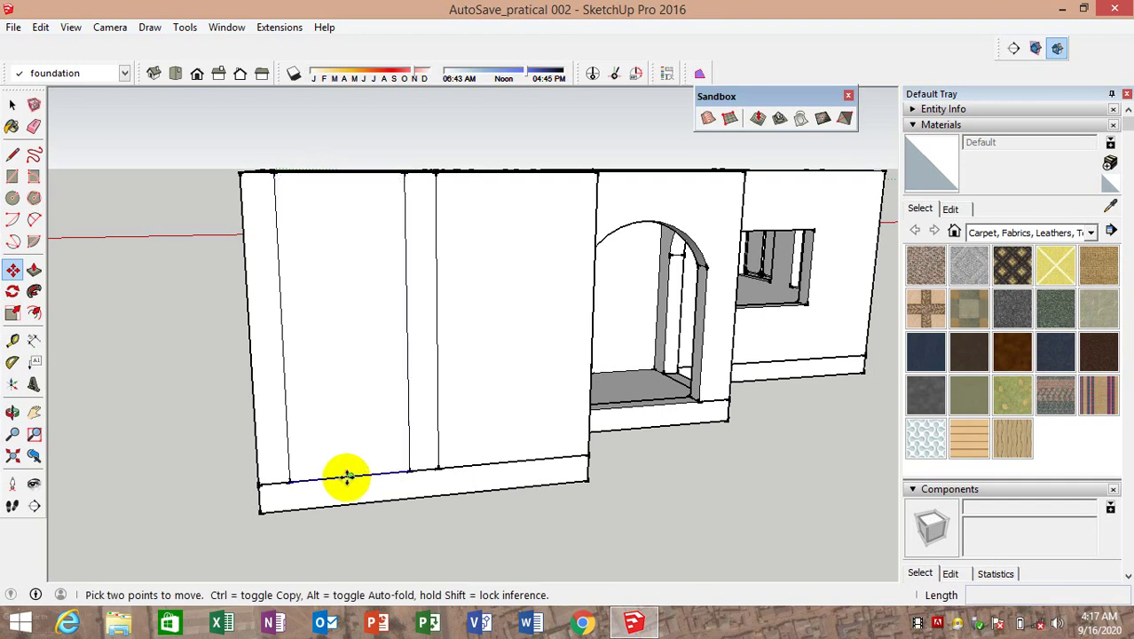
{"action": "left_click", "coordinate": [349, 476]}
{"action": "type", "text": "24"}
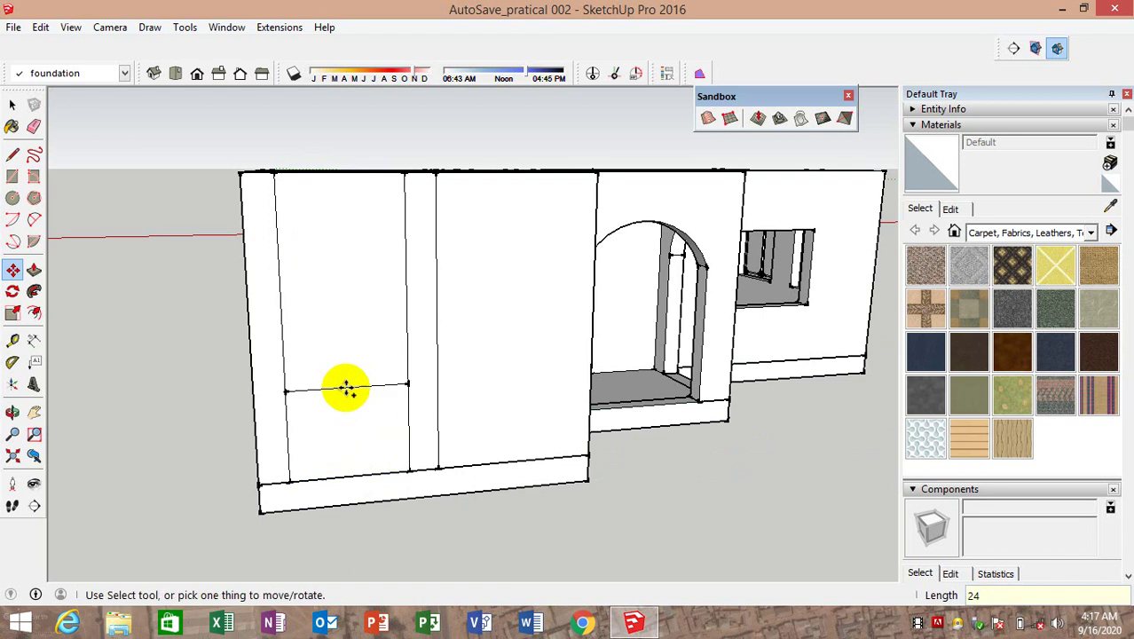
{"action": "key", "text": "ctrl+z"}
{"action": "key", "text": "ctrl+z"}
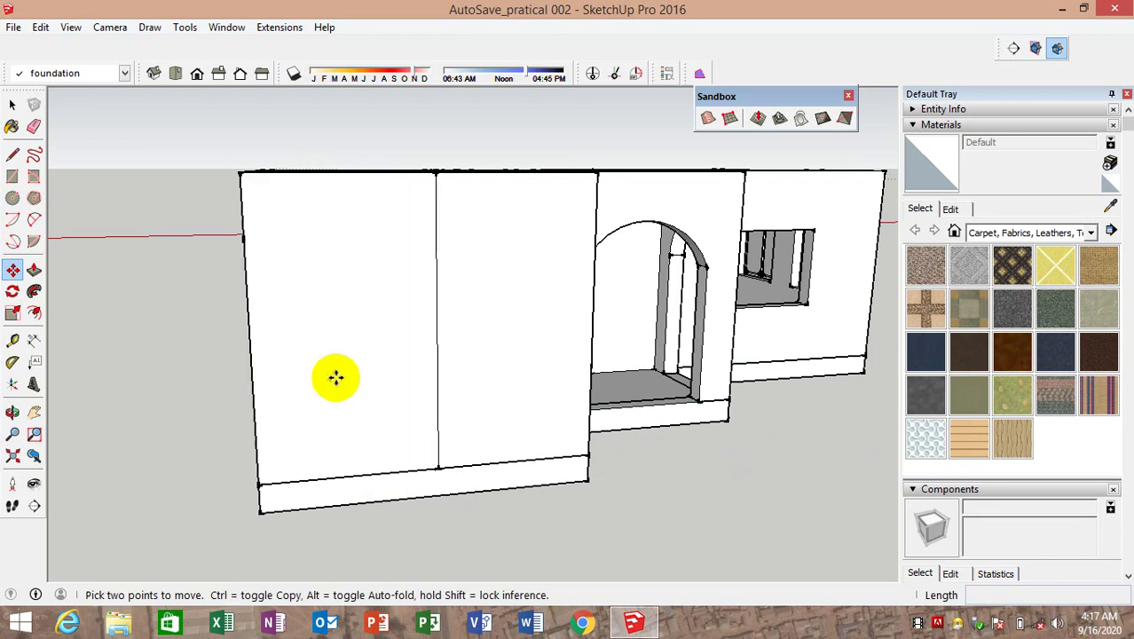
{"action": "middle_click_drag", "start_coordinate": [335, 380], "coordinate": [501, 394]}
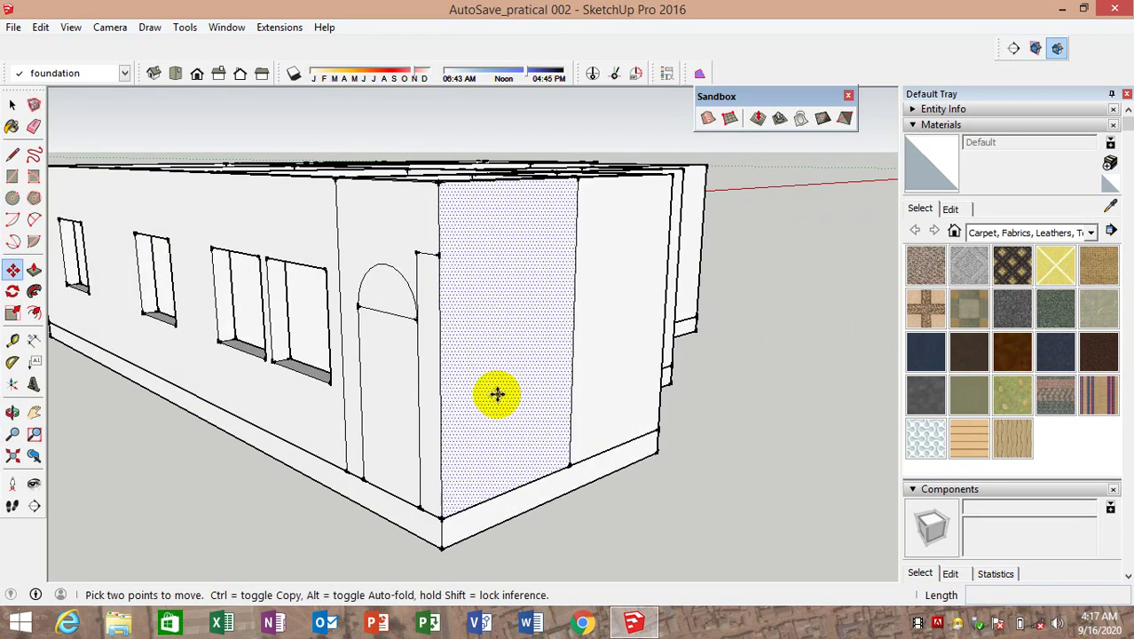
{"action": "middle_click_drag", "start_coordinate": [405, 372], "coordinate": [524, 386]}
Erase the arch and door outline edges from the long wall
{"action": "left_click", "coordinate": [33, 127]}
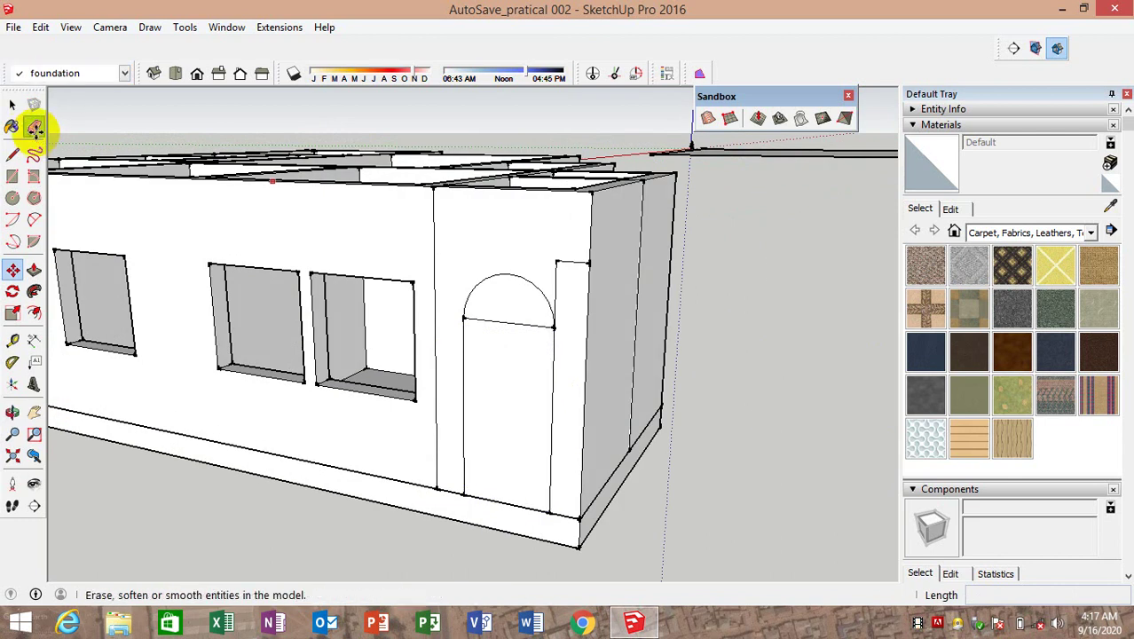
{"action": "scroll", "coordinate": [523, 282], "scroll_direction": "up", "scroll_amount": 2}
{"action": "left_click_drag", "start_coordinate": [593, 263], "coordinate": [590, 348]}
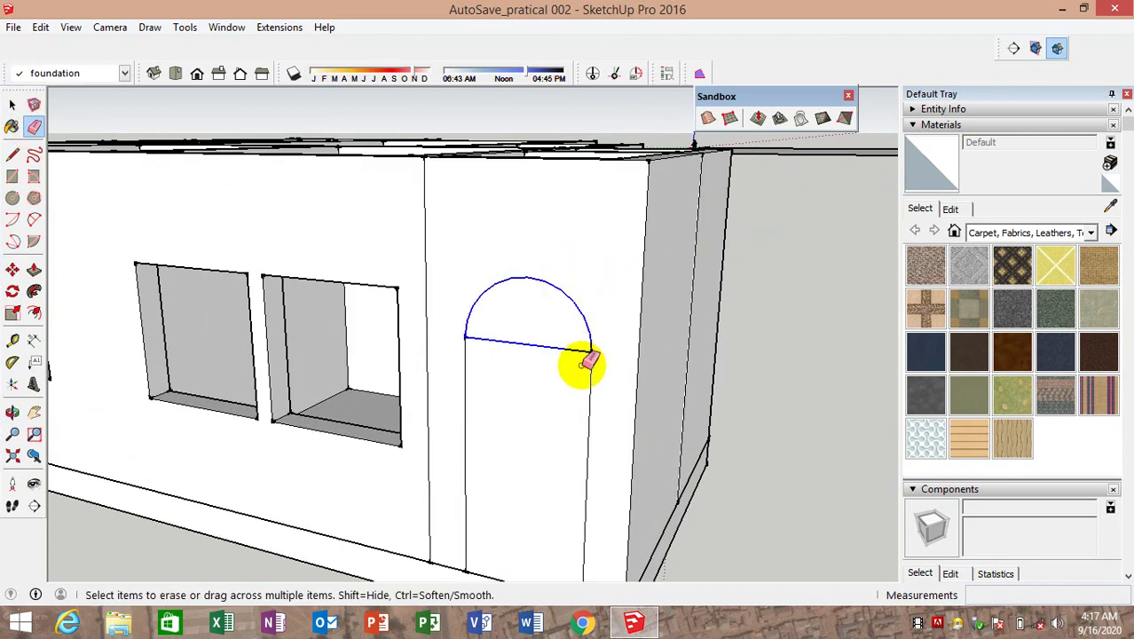
{"action": "scroll", "coordinate": [470, 329], "scroll_direction": "down", "scroll_amount": 2}
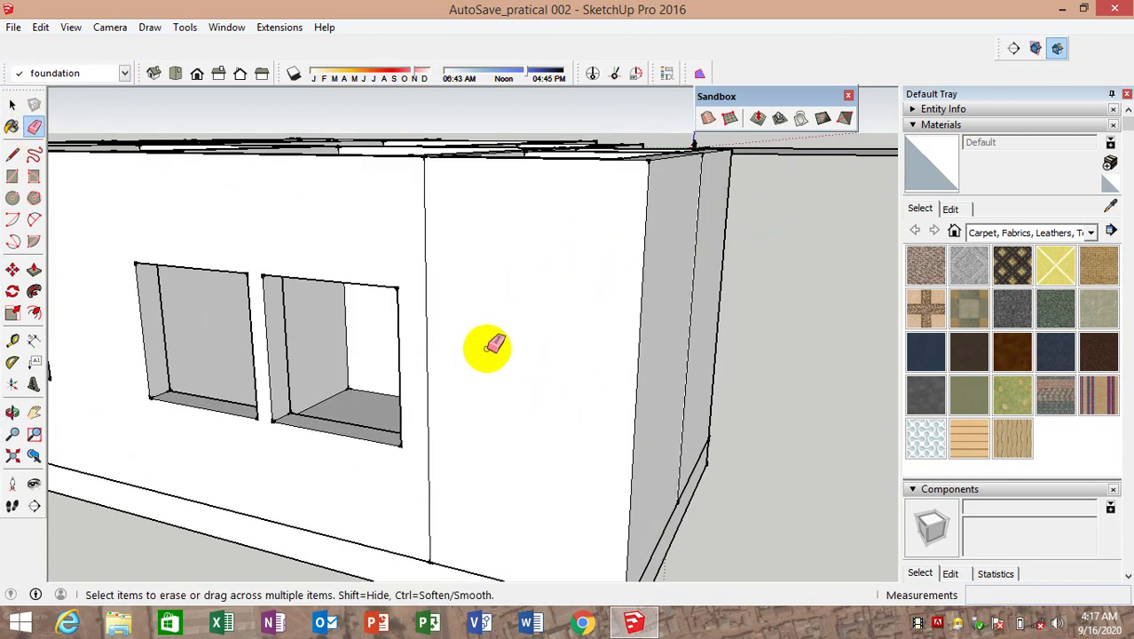
{"action": "scroll", "coordinate": [523, 293], "scroll_direction": "down", "scroll_amount": 4}
{"action": "middle_click_drag", "start_coordinate": [526, 284], "coordinate": [512, 486]}
{"action": "scroll", "coordinate": [510, 470], "scroll_direction": "up", "scroll_amount": 2}
{"action": "scroll", "coordinate": [519, 435], "scroll_direction": "up", "scroll_amount": 2}
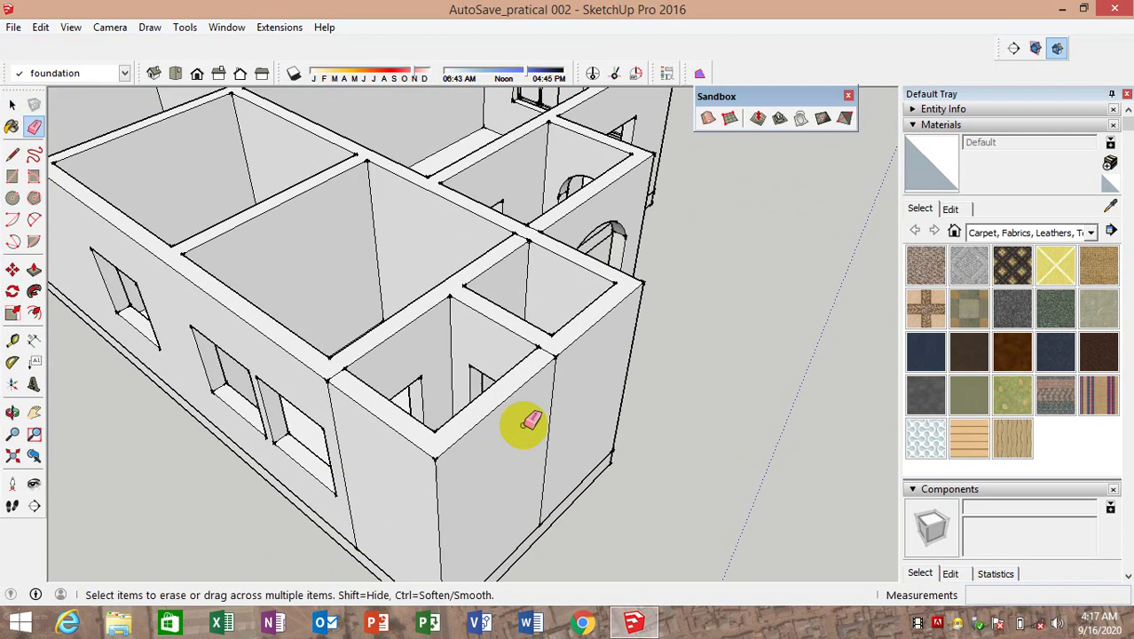
{"action": "scroll", "coordinate": [524, 425], "scroll_direction": "up", "scroll_amount": 2}
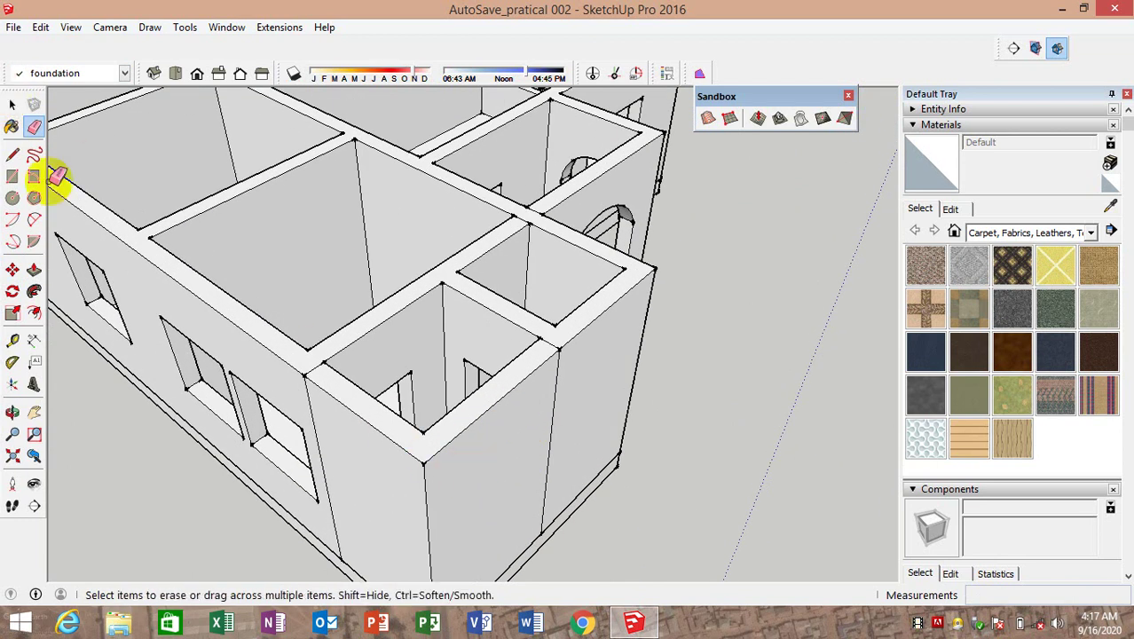
Select and deselect the front corner wall face, then orbit to review the house
{"action": "left_click", "coordinate": [12, 105]}
{"action": "left_click", "coordinate": [502, 455]}
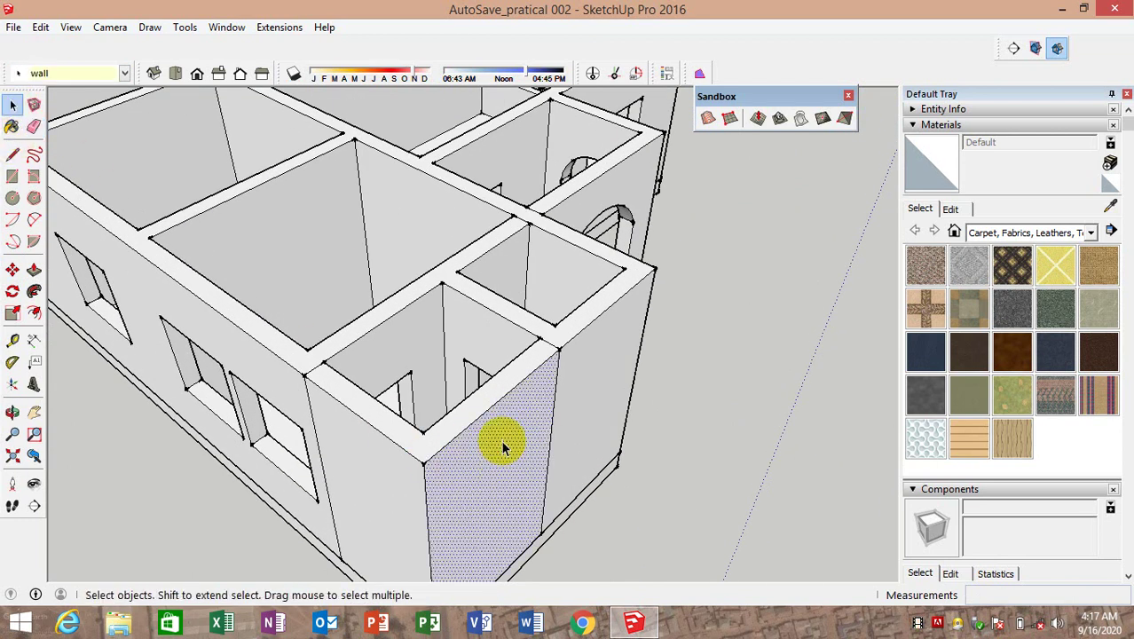
{"action": "scroll", "coordinate": [457, 373], "scroll_direction": "down", "scroll_amount": 3}
{"action": "left_click", "coordinate": [710, 498]}
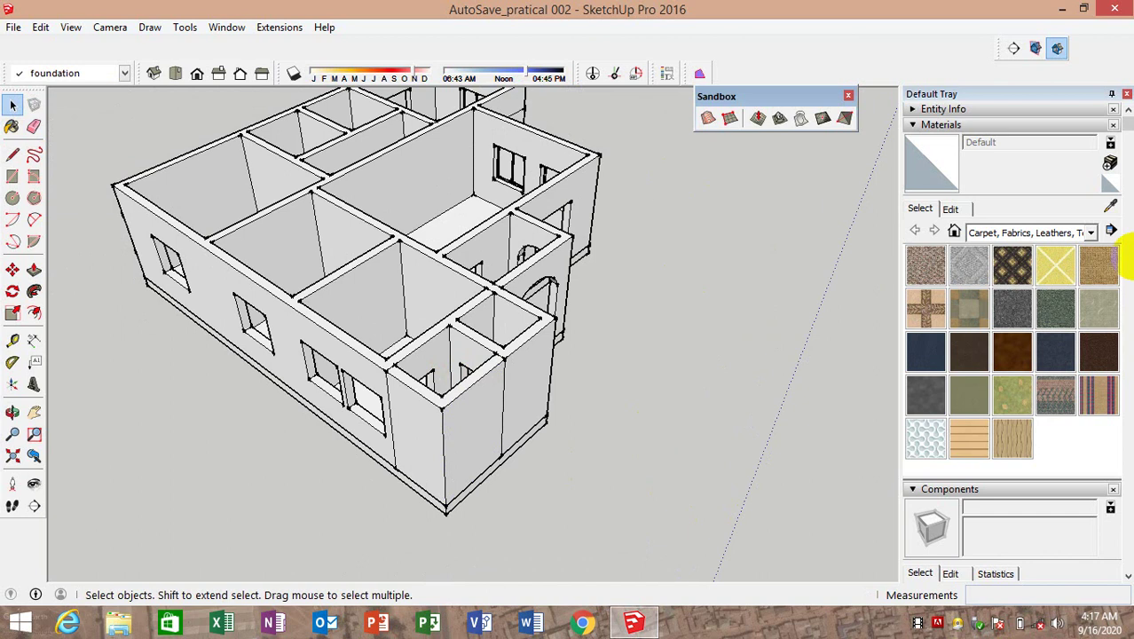
{"action": "scroll", "coordinate": [1076, 451], "scroll_direction": "down", "scroll_amount": 3}
{"action": "scroll", "coordinate": [1047, 488], "scroll_direction": "down", "scroll_amount": 2}
{"action": "scroll", "coordinate": [1029, 443], "scroll_direction": "down", "scroll_amount": 2}
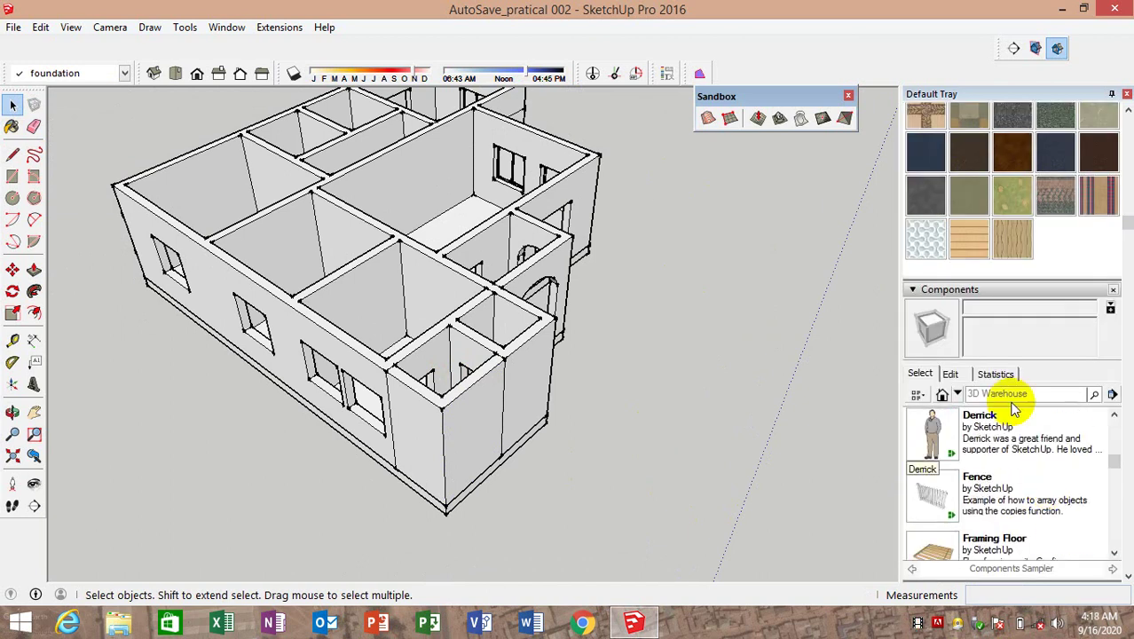
{"action": "scroll", "coordinate": [1014, 408], "scroll_direction": "up", "scroll_amount": 5}
{"action": "scroll", "coordinate": [1013, 199], "scroll_direction": "down", "scroll_amount": 5}
{"action": "scroll", "coordinate": [649, 325], "scroll_direction": "down", "scroll_amount": 3}
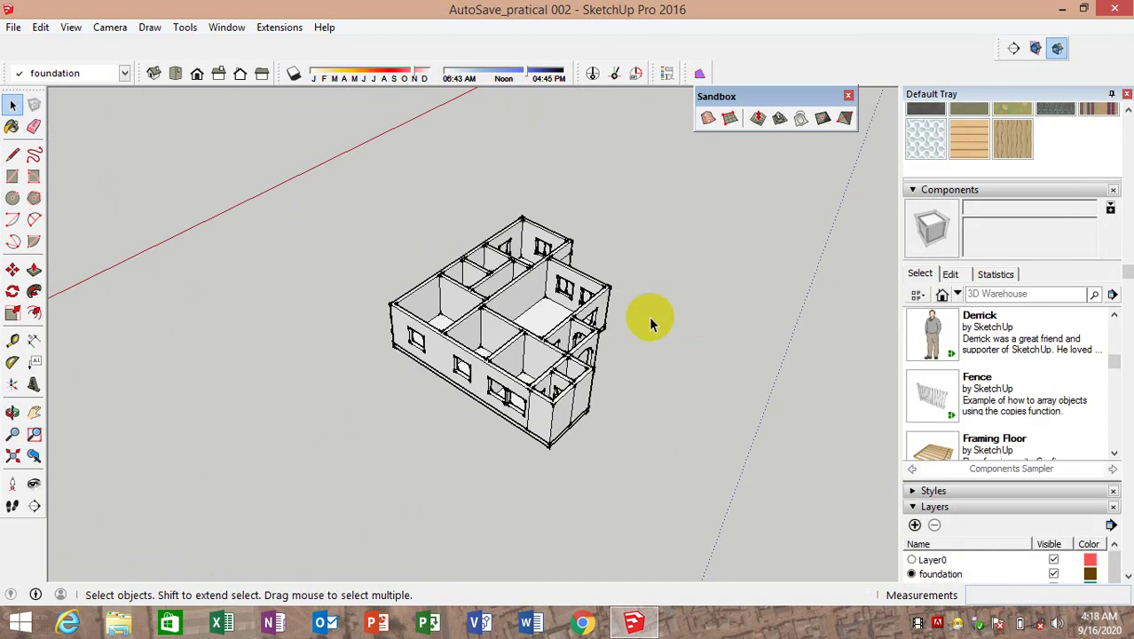
{"action": "middle_click_drag", "start_coordinate": [649, 316], "coordinate": [549, 374]}
{"action": "scroll", "coordinate": [549, 377], "scroll_direction": "up", "scroll_amount": 2}
{"action": "scroll", "coordinate": [548, 381], "scroll_direction": "up", "scroll_amount": 2}
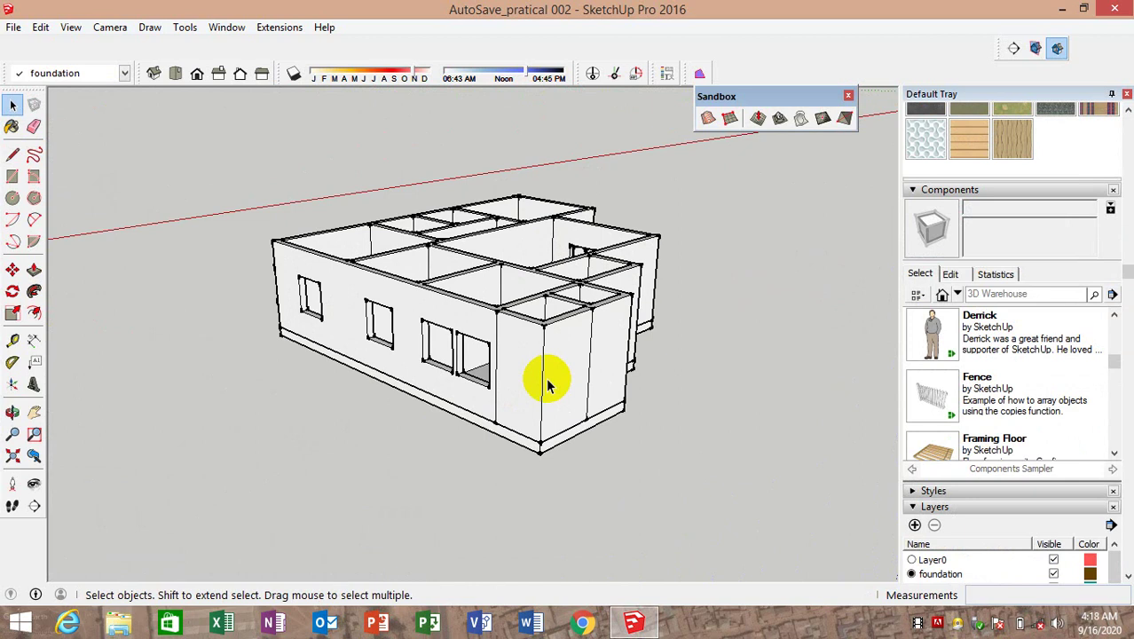
Choose wall in the toolbar Layers list, replacing foundation as the current layer
{"action": "left_click", "coordinate": [124, 73]}
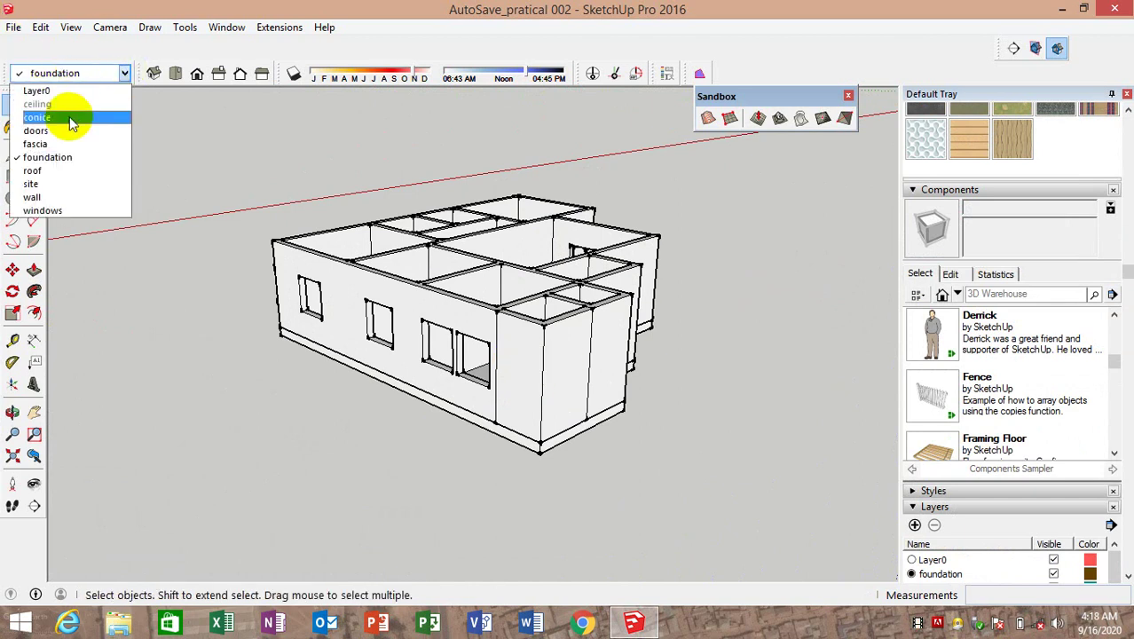
{"action": "left_click", "coordinate": [60, 199]}
{"action": "mouse_move", "coordinate": [515, 389]}
{"action": "middle_mouse_down"}
{"action": "mouse_move", "coordinate": [577, 430]}
{"action": "mouse_move", "coordinate": [685, 426]}
{"action": "middle_mouse_up"}
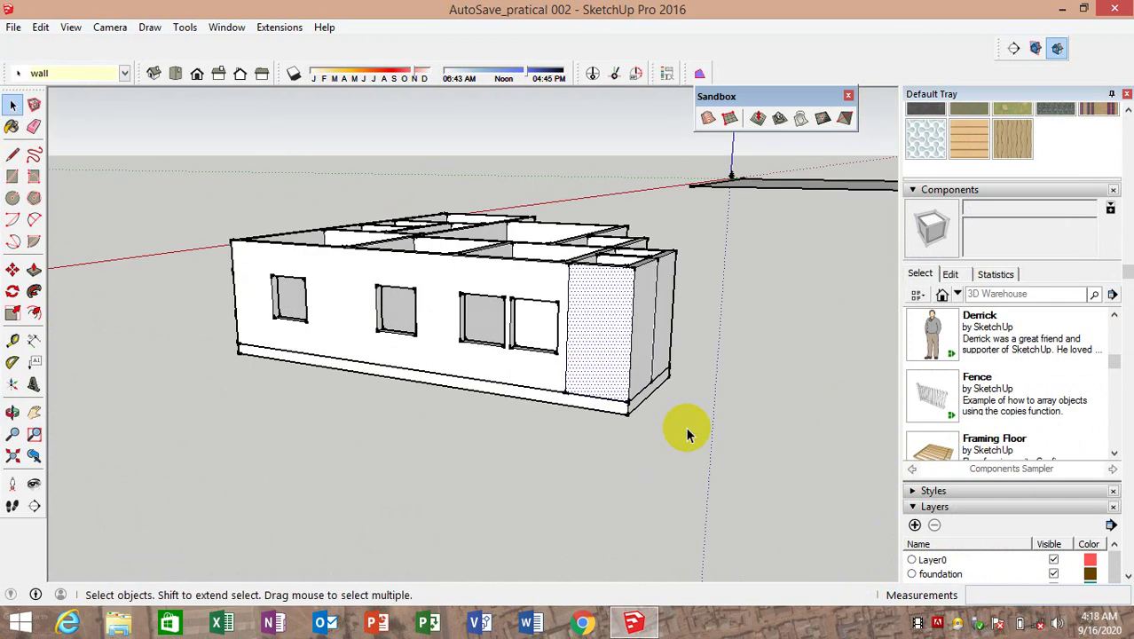
{"action": "scroll", "coordinate": [682, 418], "scroll_direction": "up", "scroll_amount": 5}
{"action": "scroll", "coordinate": [678, 410], "scroll_direction": "down", "scroll_amount": 5}
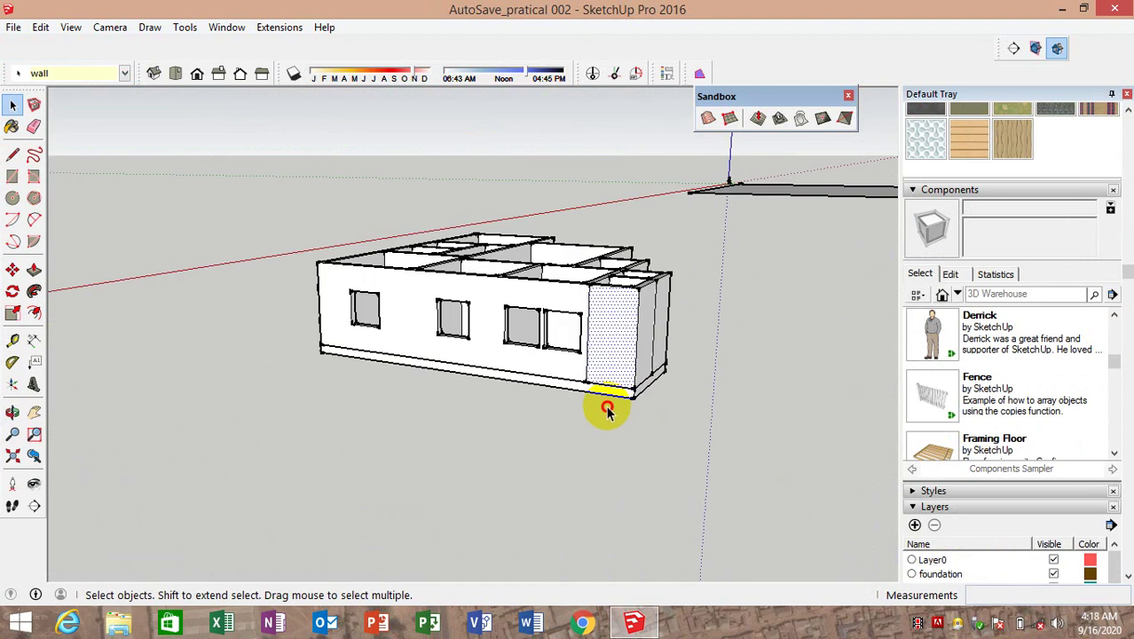
{"action": "left_click", "coordinate": [14, 270]}
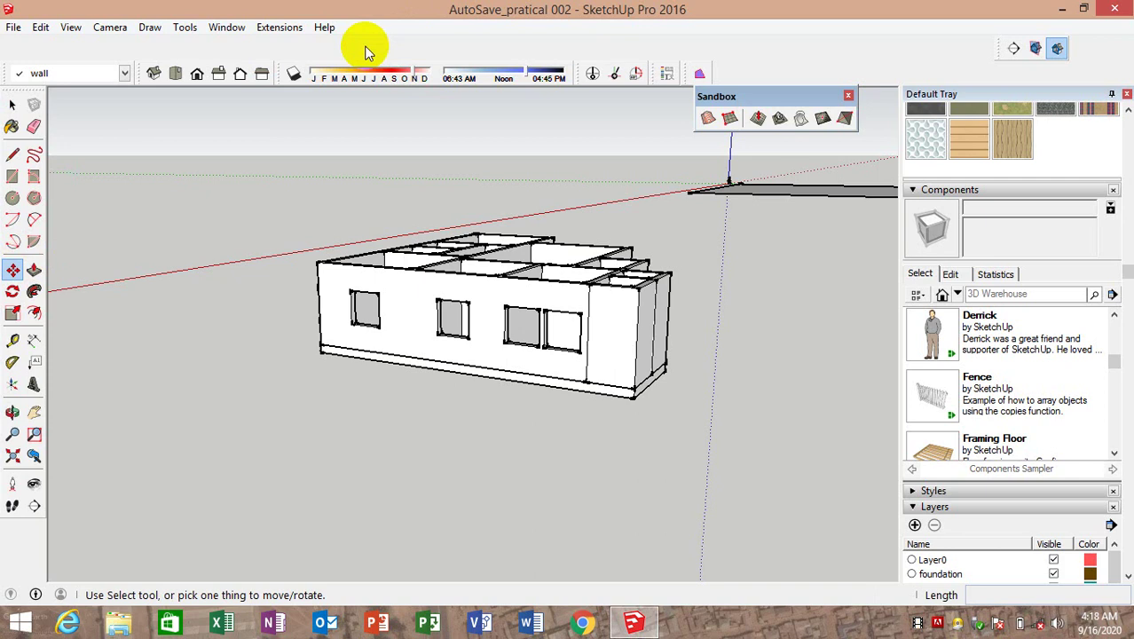
Turn to the end wall and copy its vertical edge 300 mm over
{"action": "scroll", "coordinate": [607, 233], "scroll_direction": "up", "scroll_amount": 5}
{"action": "scroll", "coordinate": [369, 212], "scroll_direction": "up", "scroll_amount": 2}
{"action": "scroll", "coordinate": [404, 291], "scroll_direction": "down", "scroll_amount": 6}
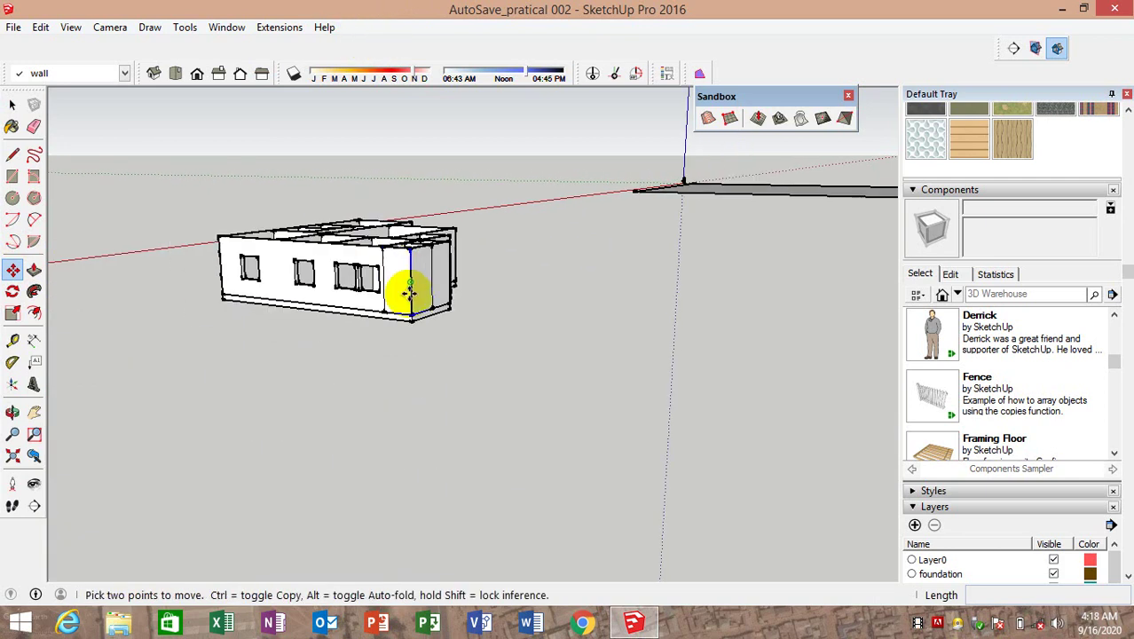
{"action": "middle_click_drag", "start_coordinate": [405, 291], "coordinate": [501, 304]}
{"action": "scroll", "coordinate": [413, 288], "scroll_direction": "up", "scroll_amount": 2}
{"action": "scroll", "coordinate": [413, 291], "scroll_direction": "up", "scroll_amount": 3}
{"action": "scroll", "coordinate": [412, 292], "scroll_direction": "up", "scroll_amount": 3}
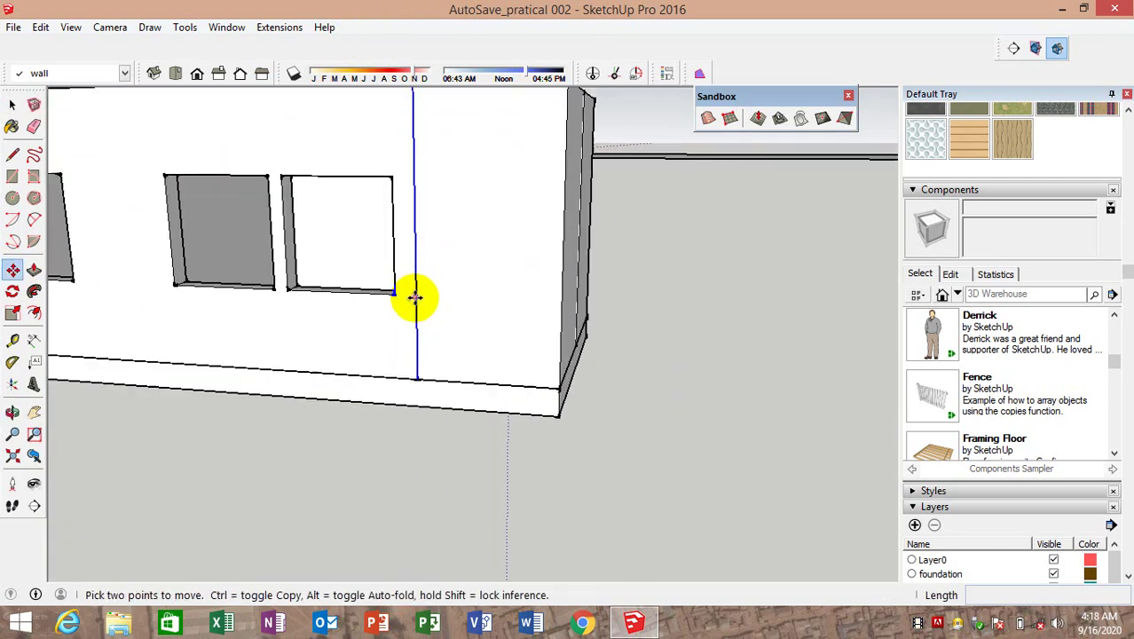
{"action": "scroll", "coordinate": [414, 298], "scroll_direction": "up", "scroll_amount": 2}
{"action": "left_click", "coordinate": [416, 299]}
{"action": "key", "text": "ctrl"}
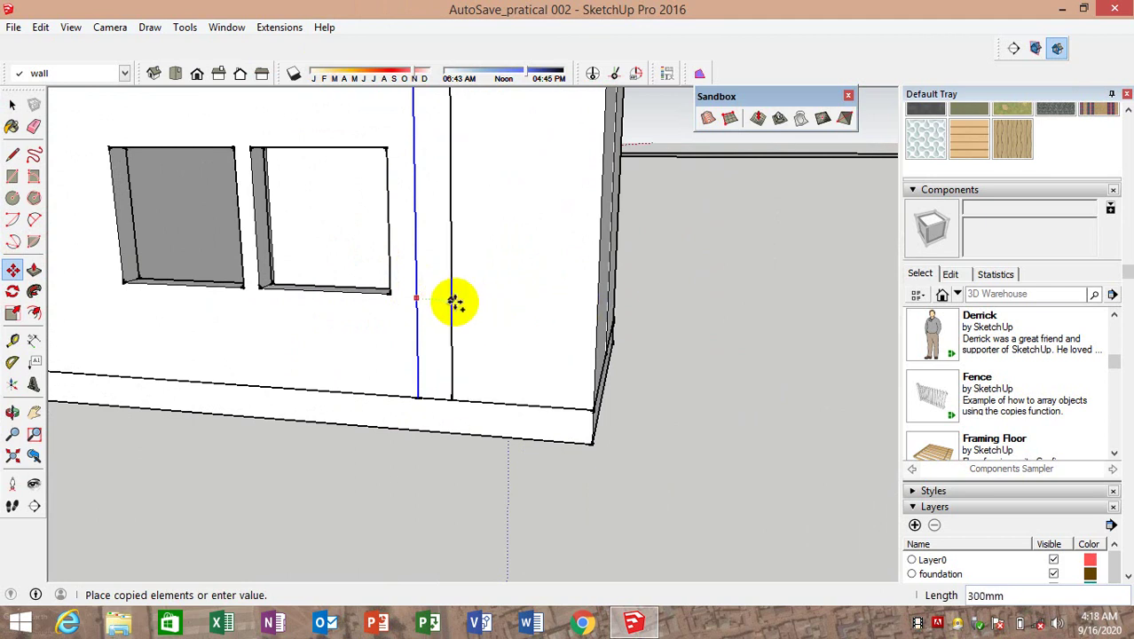
{"action": "left_click", "coordinate": [451, 304]}
Copy the corner edge inward and the bottom edge up 2400 mm
{"action": "left_click", "coordinate": [593, 307]}
{"action": "key", "text": "ctrl"}
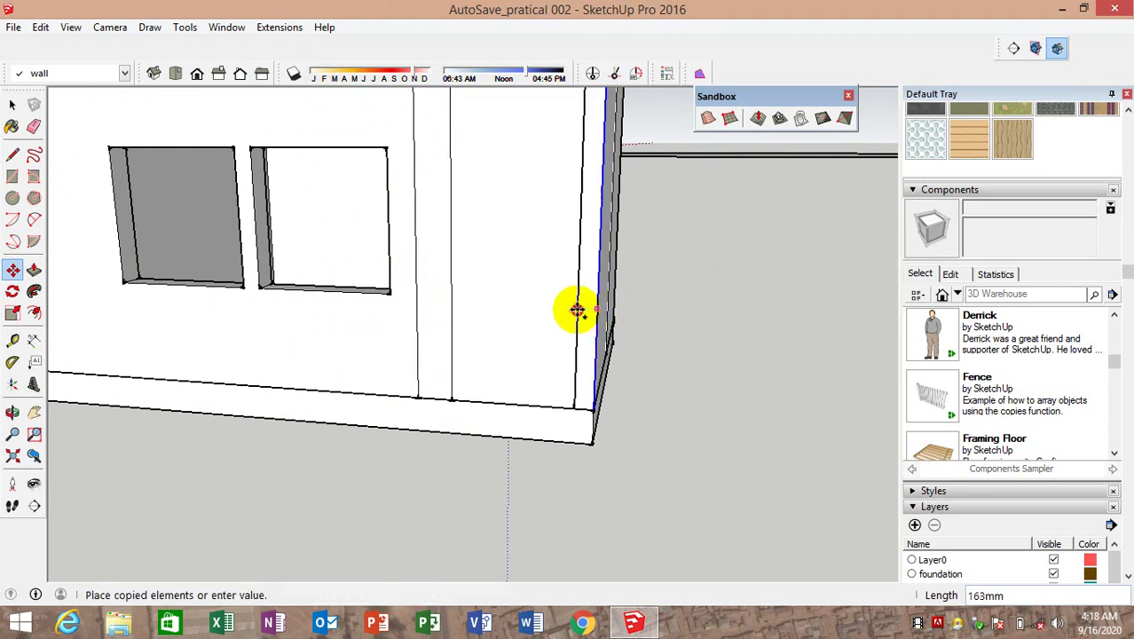
{"action": "left_click", "coordinate": [550, 310]}
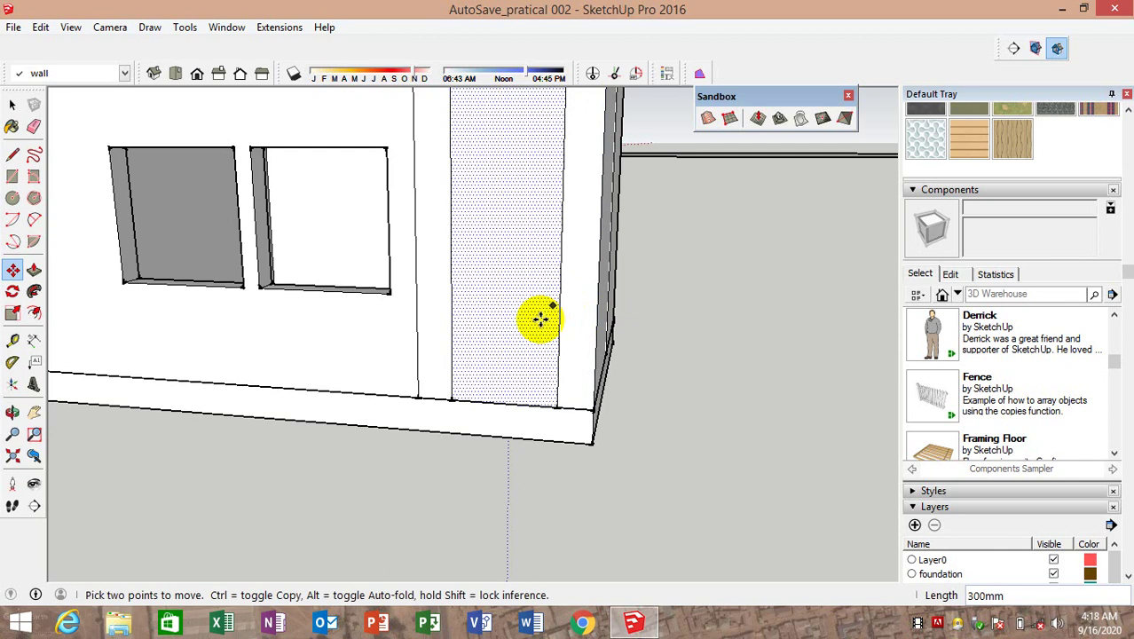
{"action": "scroll", "coordinate": [543, 372], "scroll_direction": "down", "scroll_amount": 2}
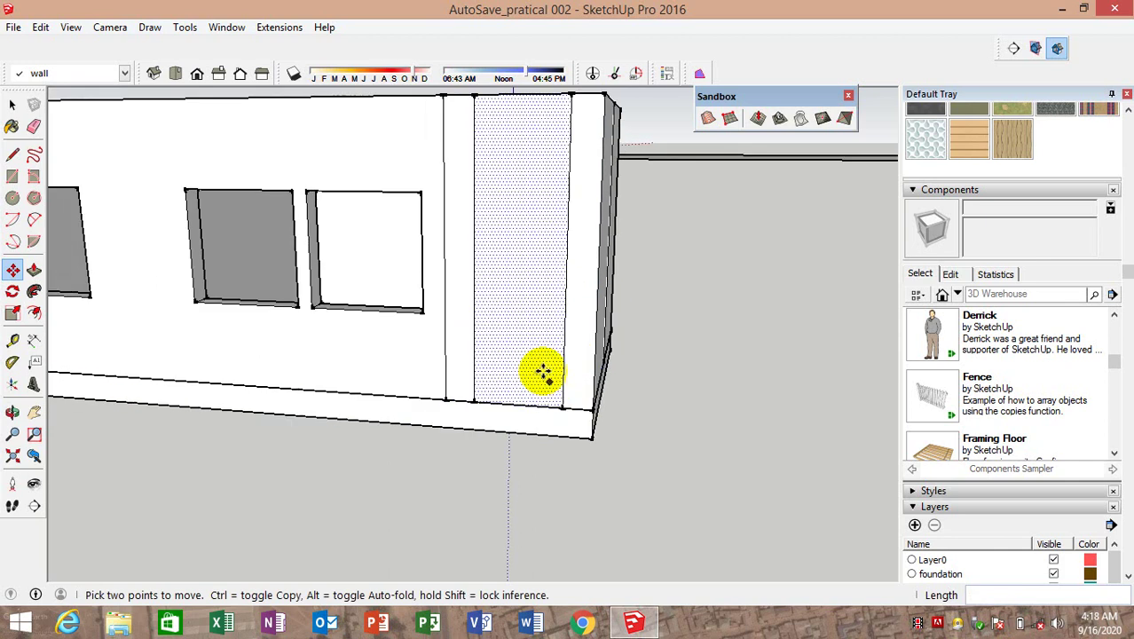
{"action": "left_click", "coordinate": [504, 401]}
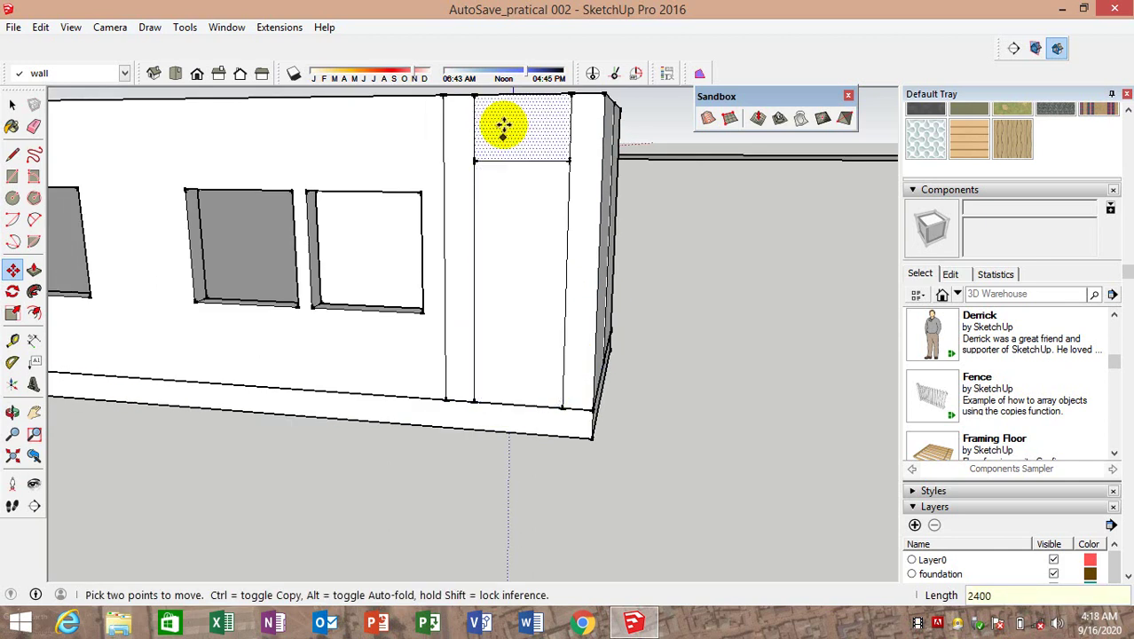
{"action": "scroll", "coordinate": [506, 125], "scroll_direction": "up", "scroll_amount": 2}
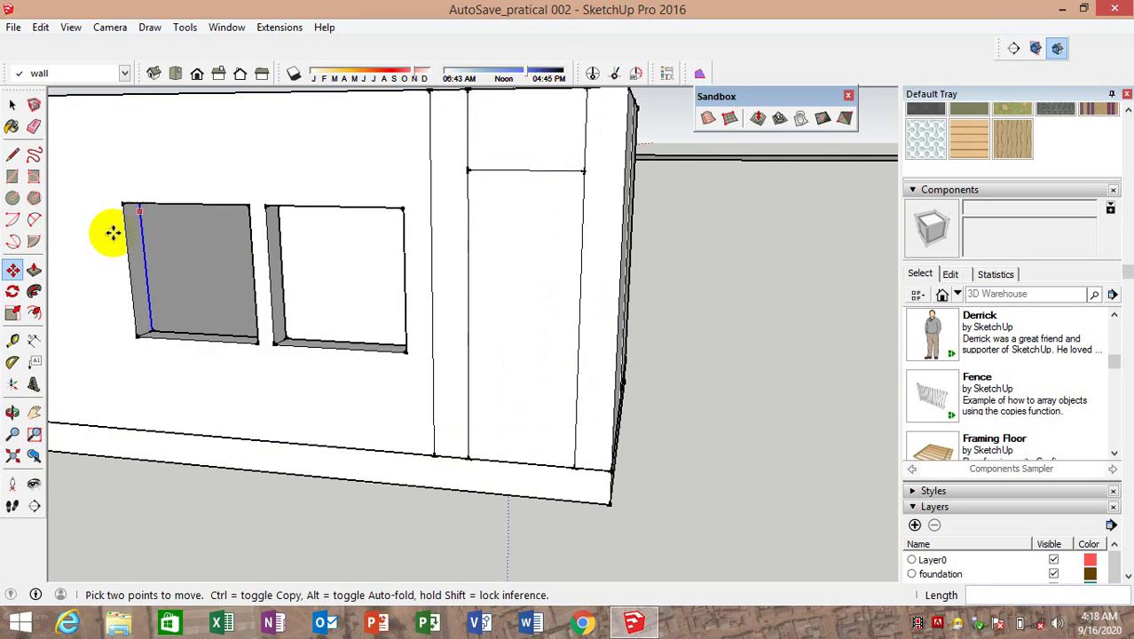
Copy the horizontal line 600 mm down the doorway strip
{"action": "left_click", "coordinate": [34, 219]}
{"action": "left_click", "coordinate": [468, 169]}
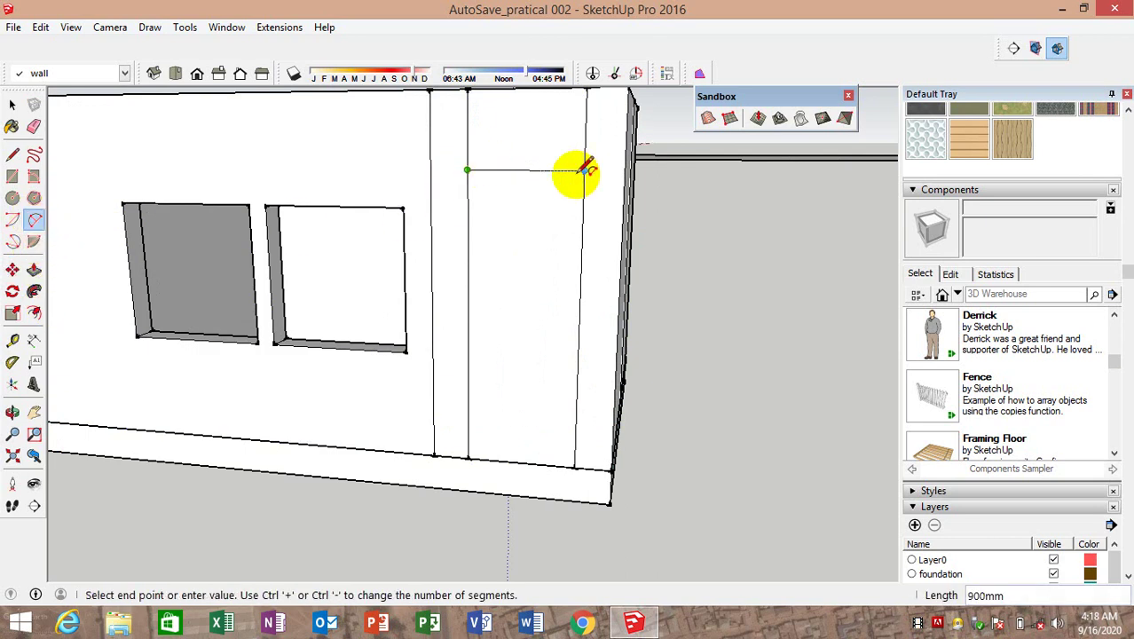
{"action": "left_click", "coordinate": [12, 269]}
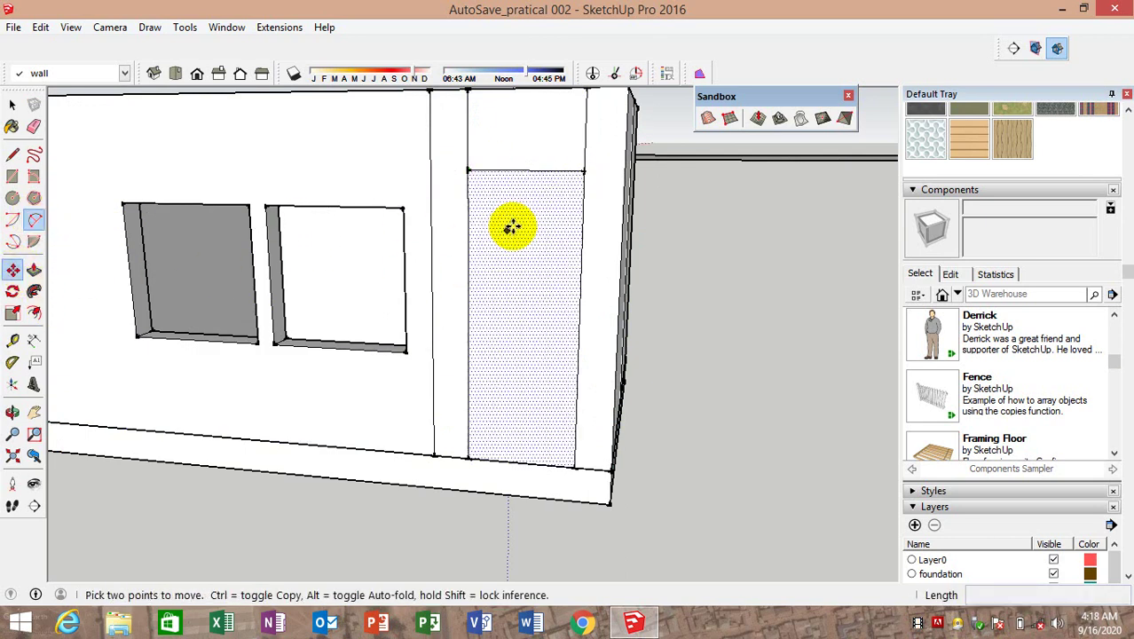
{"action": "left_click", "coordinate": [524, 170], "text": "ctrl"}
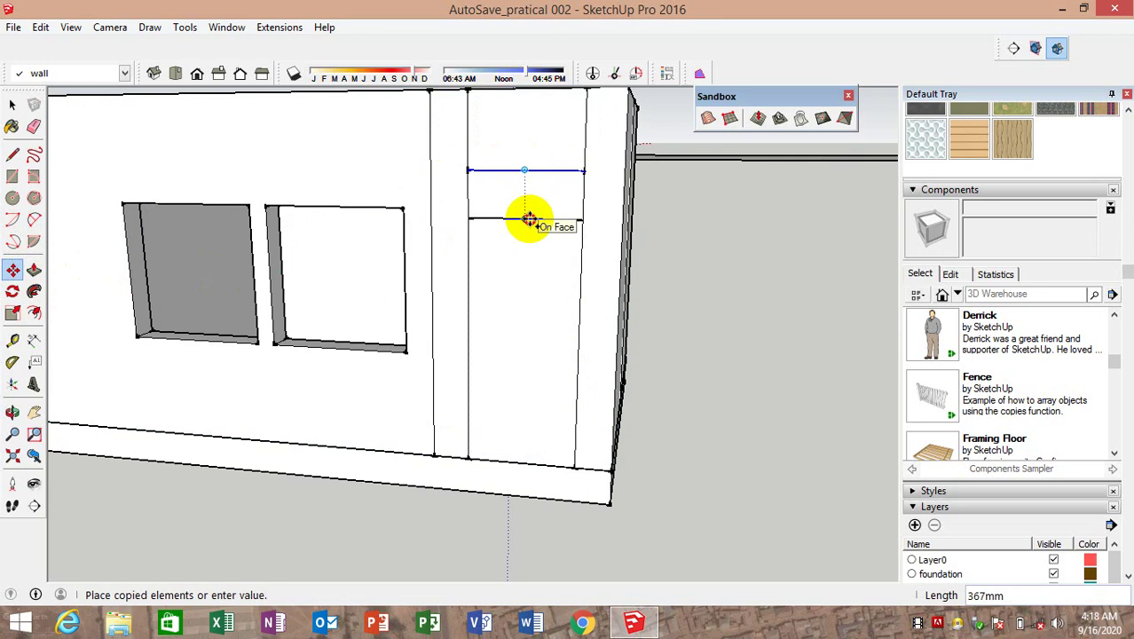
{"action": "type", "text": "600"}
{"action": "left_click", "coordinate": [523, 249]}
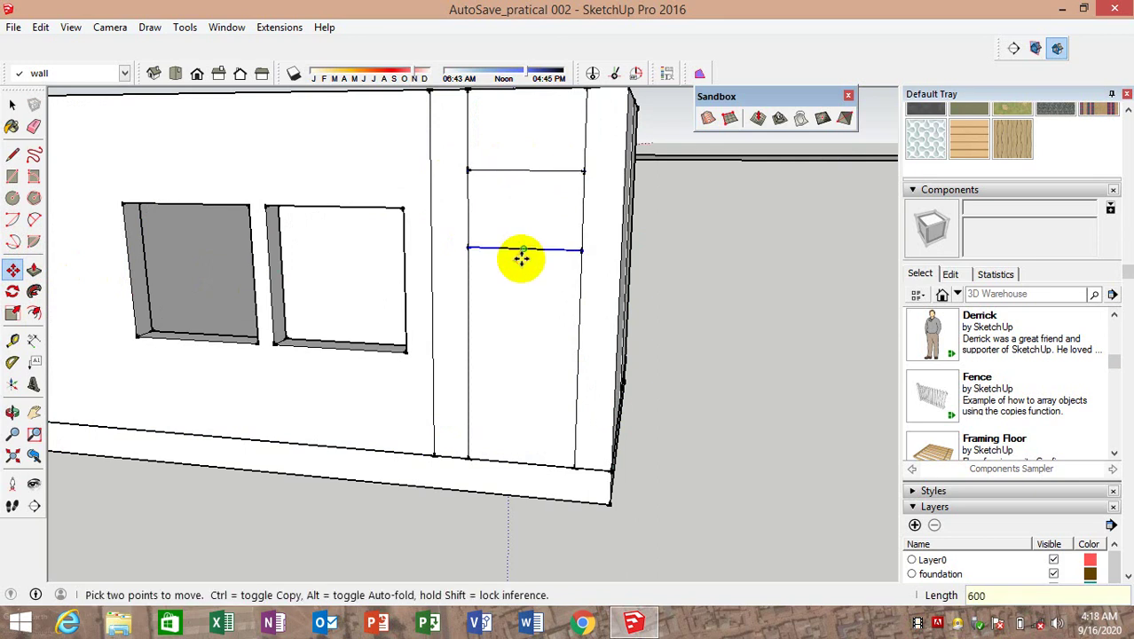
Draw a semicircular arc with a 450 mm bulge across the copied line
{"action": "left_click", "coordinate": [34, 222]}
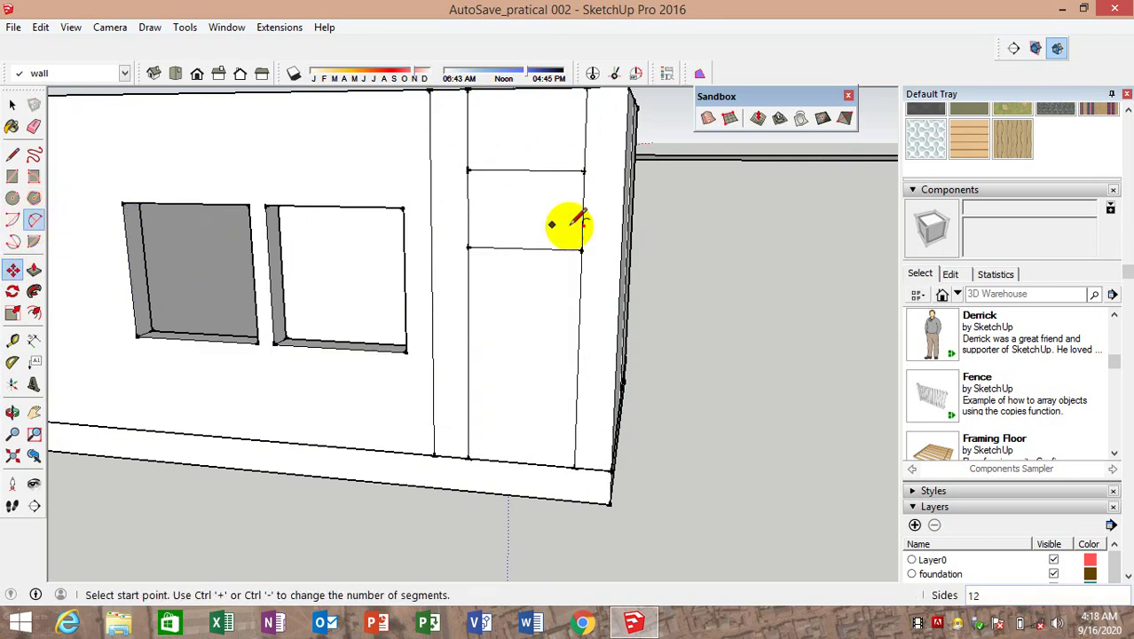
{"action": "left_click", "coordinate": [468, 249]}
{"action": "left_click", "coordinate": [582, 249]}
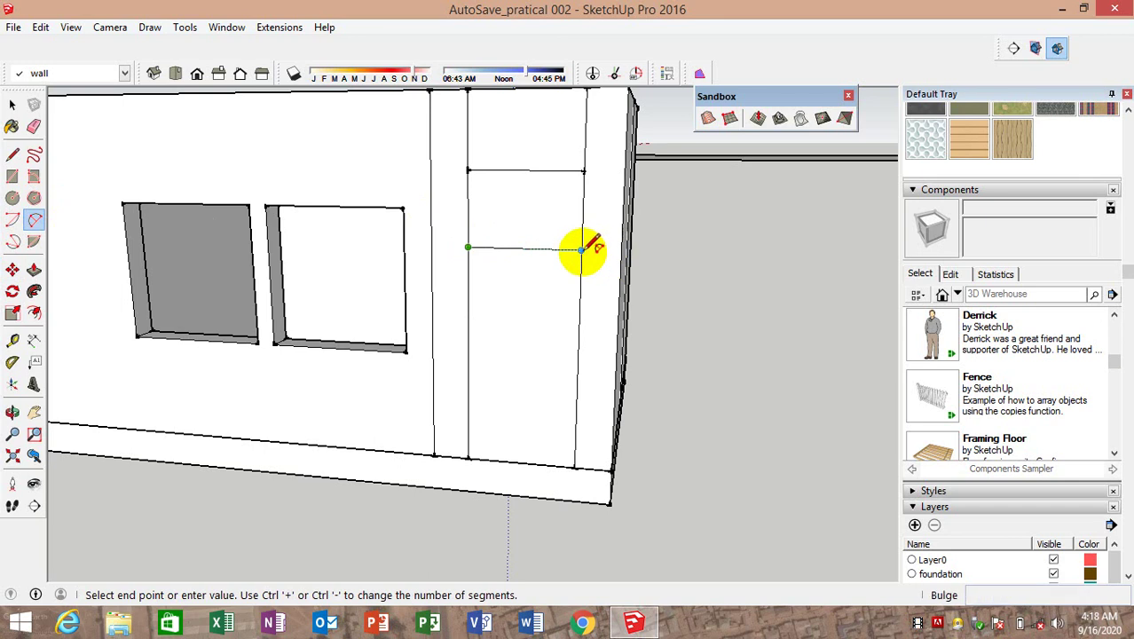
{"action": "left_click", "coordinate": [524, 186]}
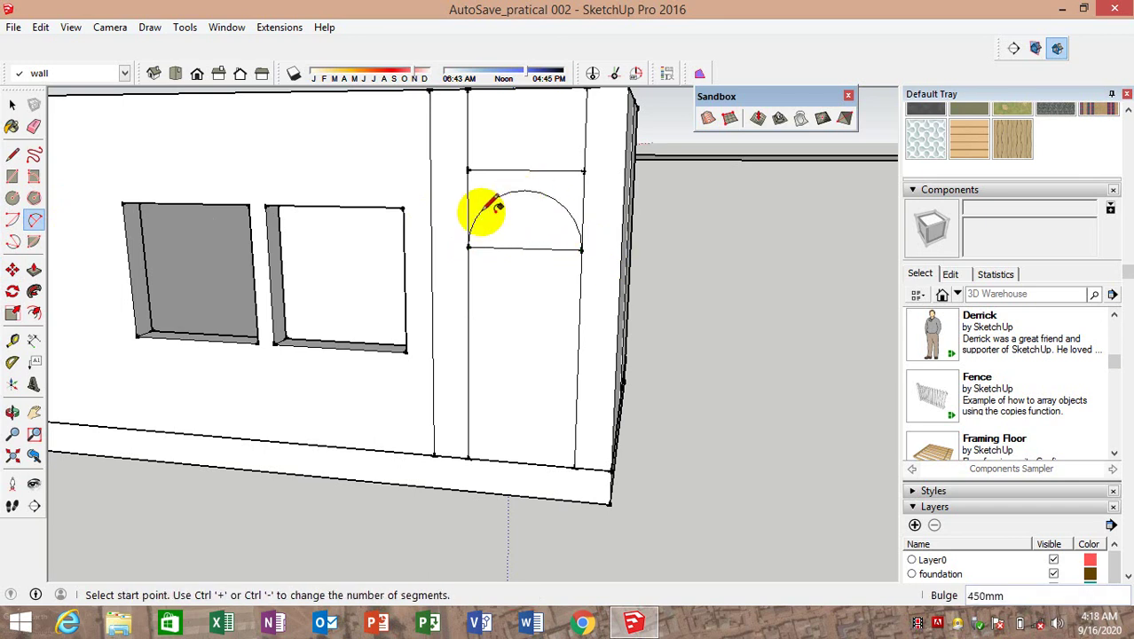
Erase the leftover guide lines around the arch, restoring its accidentally erased right edge
{"action": "left_click", "coordinate": [39, 132]}
{"action": "scroll", "coordinate": [517, 138], "scroll_direction": "up", "scroll_amount": 2}
{"action": "left_click_drag", "start_coordinate": [482, 183], "coordinate": [443, 152]}
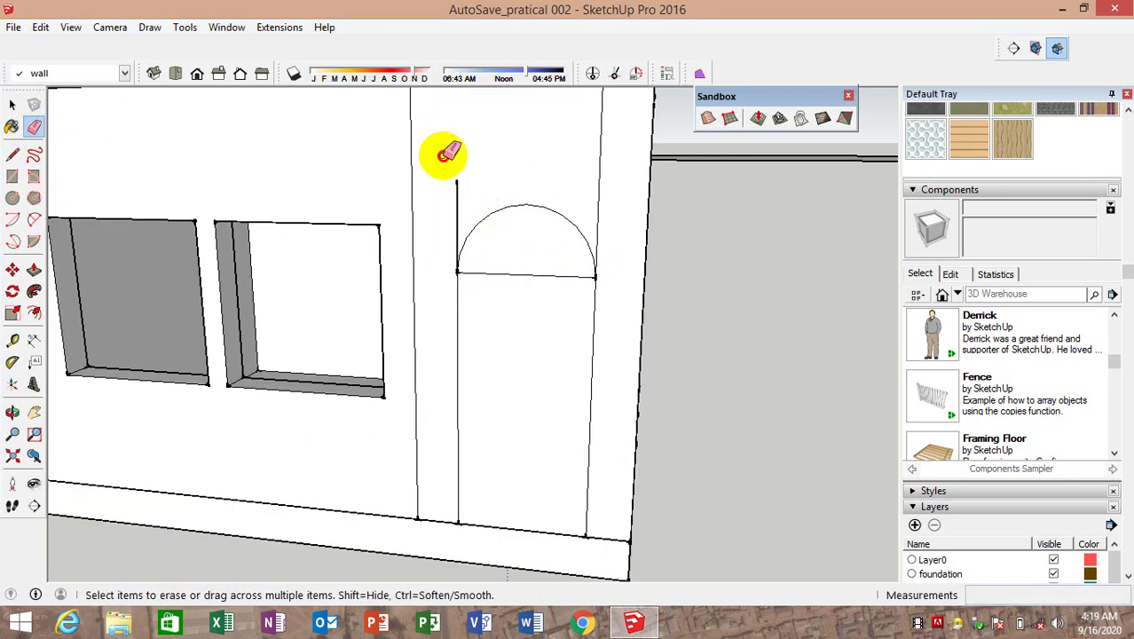
{"action": "scroll", "coordinate": [604, 177], "scroll_direction": "down", "scroll_amount": 2}
{"action": "left_click_drag", "start_coordinate": [577, 235], "coordinate": [600, 284]}
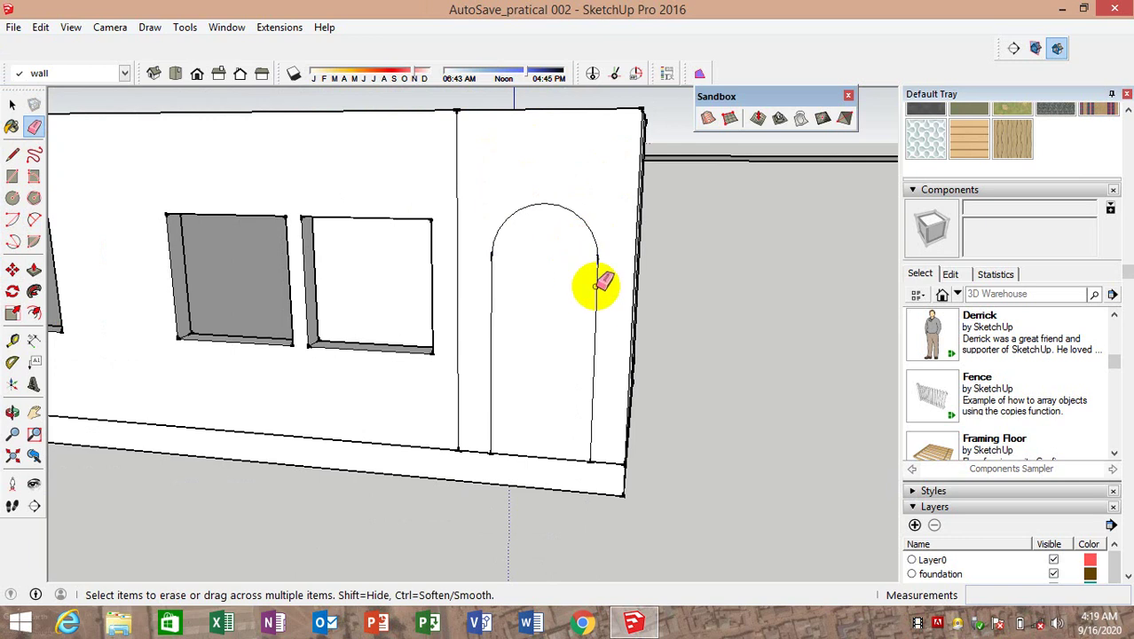
{"action": "key", "text": "ctrl+z"}
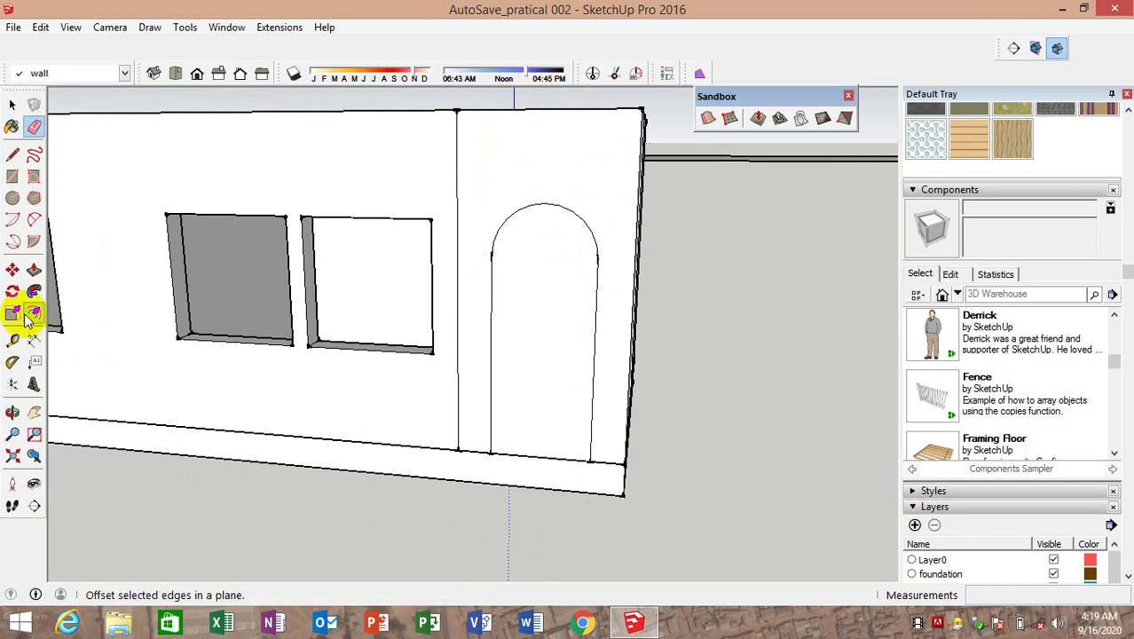
Push the arch face 230 mm into the wall to open the doorway
{"action": "left_click", "coordinate": [33, 270]}
{"action": "middle_click_drag", "start_coordinate": [266, 373], "coordinate": [347, 387]}
{"action": "left_click", "coordinate": [455, 456]}
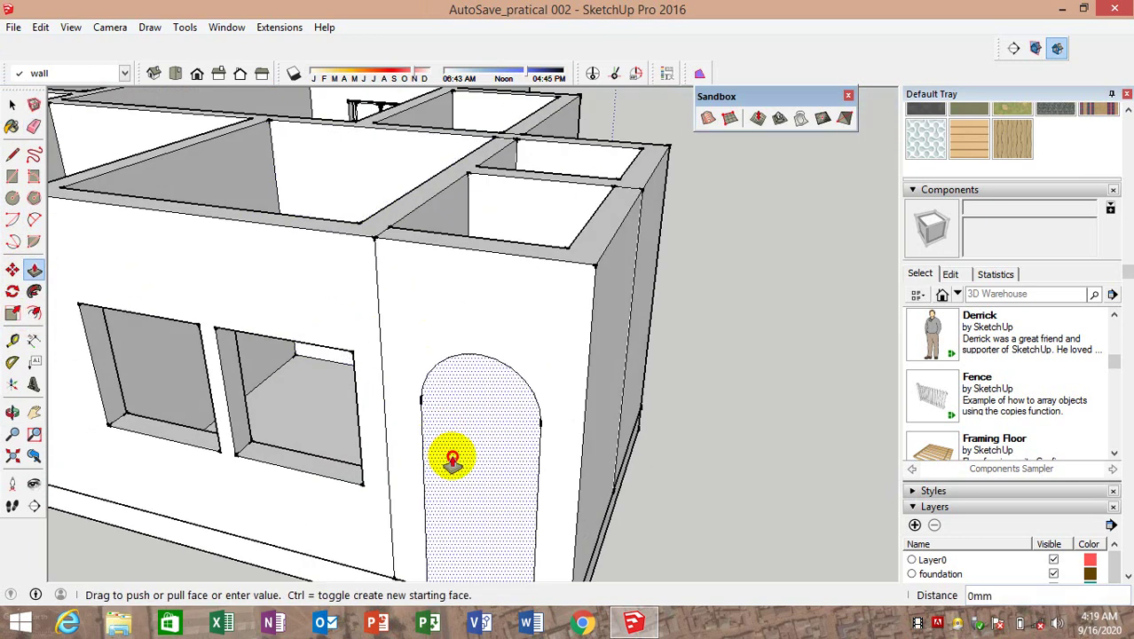
{"action": "left_click", "coordinate": [453, 355]}
{"action": "mouse_move", "coordinate": [453, 355]}
{"action": "middle_mouse_down"}
{"action": "mouse_move", "coordinate": [540, 418]}
{"action": "mouse_move", "coordinate": [184, 347]}
{"action": "middle_mouse_up"}
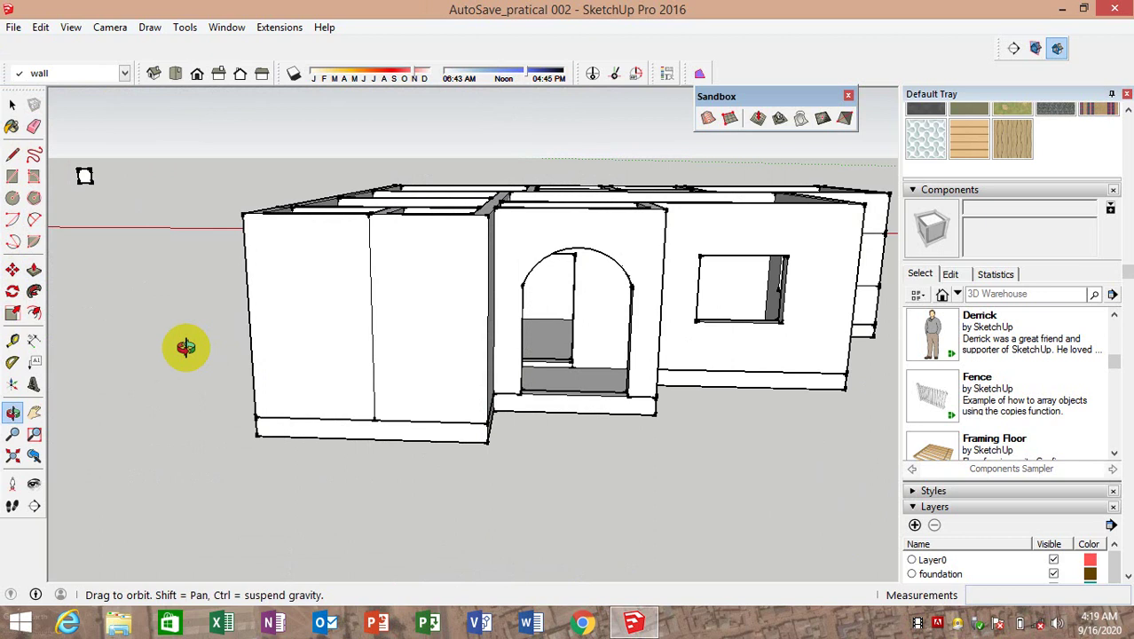
Start copying an edge of another wall 300 mm inward
{"action": "left_click", "coordinate": [12, 271]}
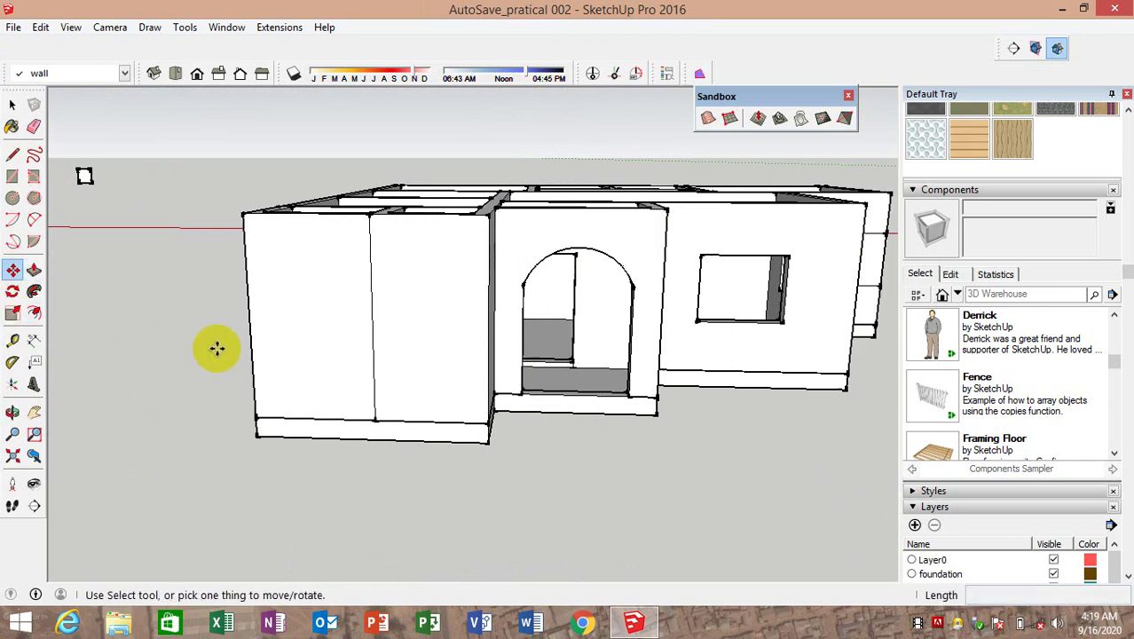
{"action": "scroll", "coordinate": [215, 347], "scroll_direction": "up", "scroll_amount": 3}
{"action": "scroll", "coordinate": [249, 367], "scroll_direction": "up", "scroll_amount": 2}
{"action": "left_click", "coordinate": [252, 368]}
{"action": "key", "text": "ctrl"}
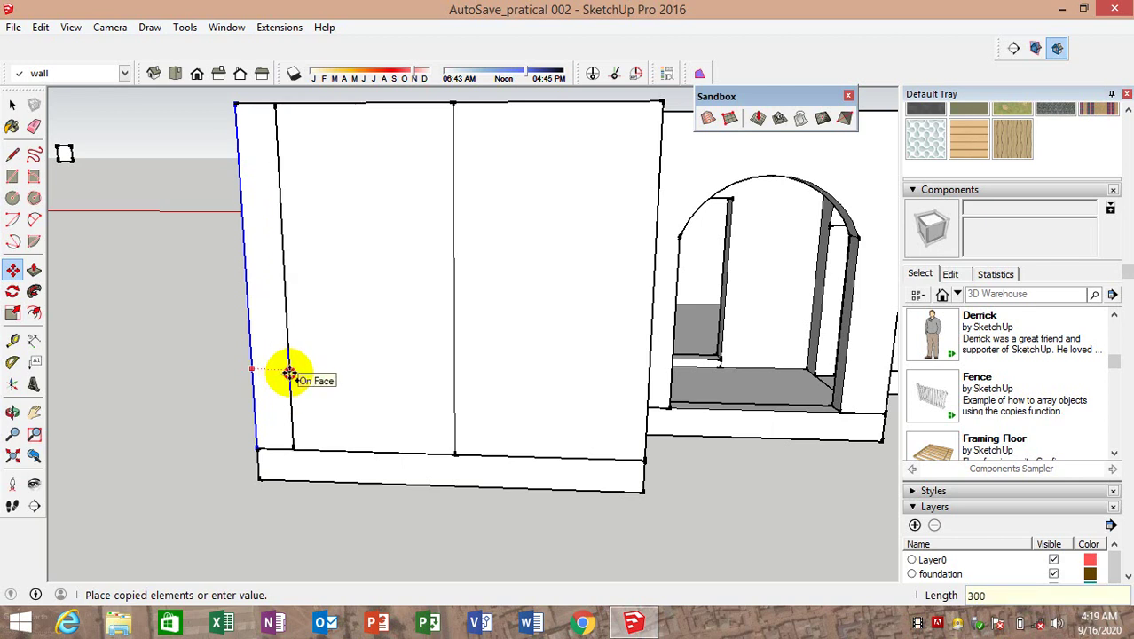
Copy the vertical edge 300 mm inward and the bottom edge up to 2400 mm, then 600 mm below
{"action": "left_click", "coordinate": [454, 368]}
{"action": "left_click", "coordinate": [428, 369]}
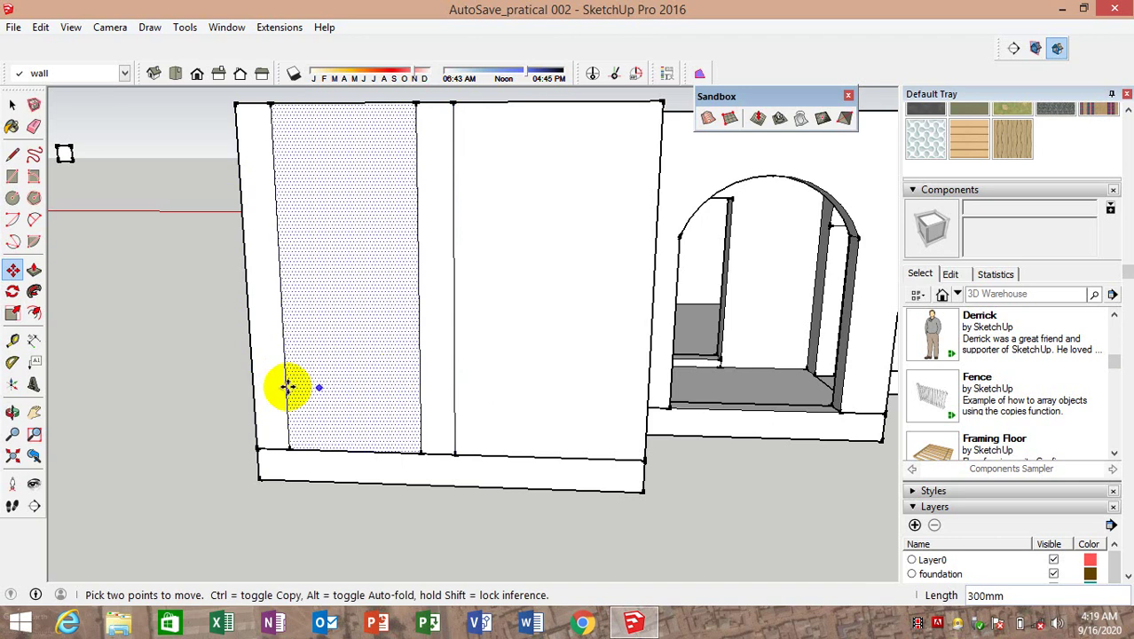
{"action": "left_click", "coordinate": [318, 450]}
{"action": "type", "text": "2400"}
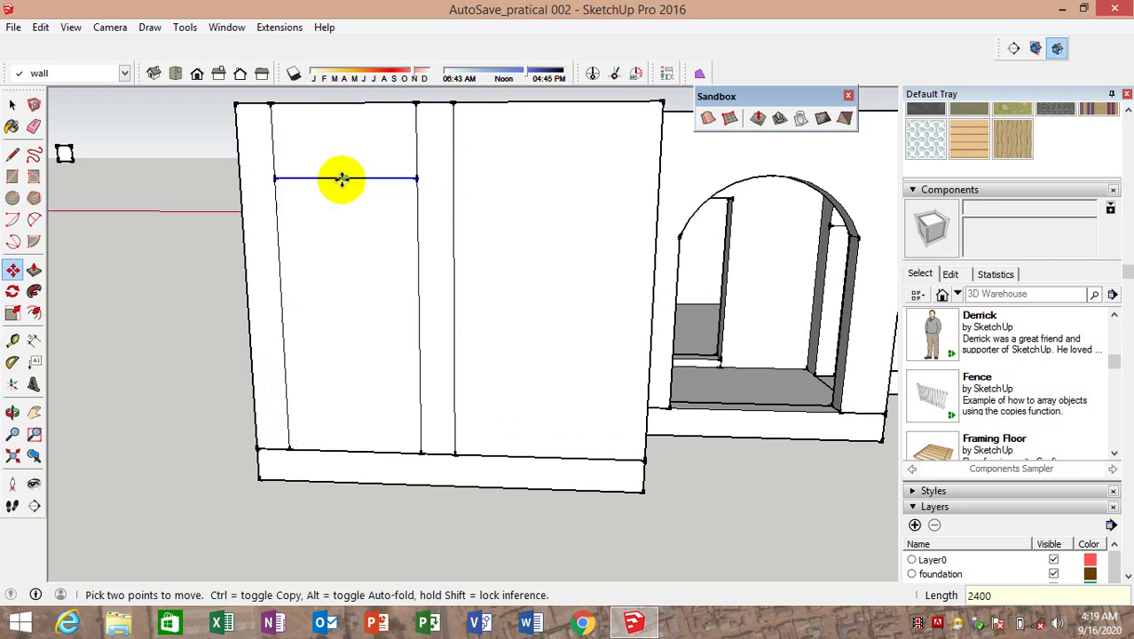
{"action": "left_click", "coordinate": [345, 179]}
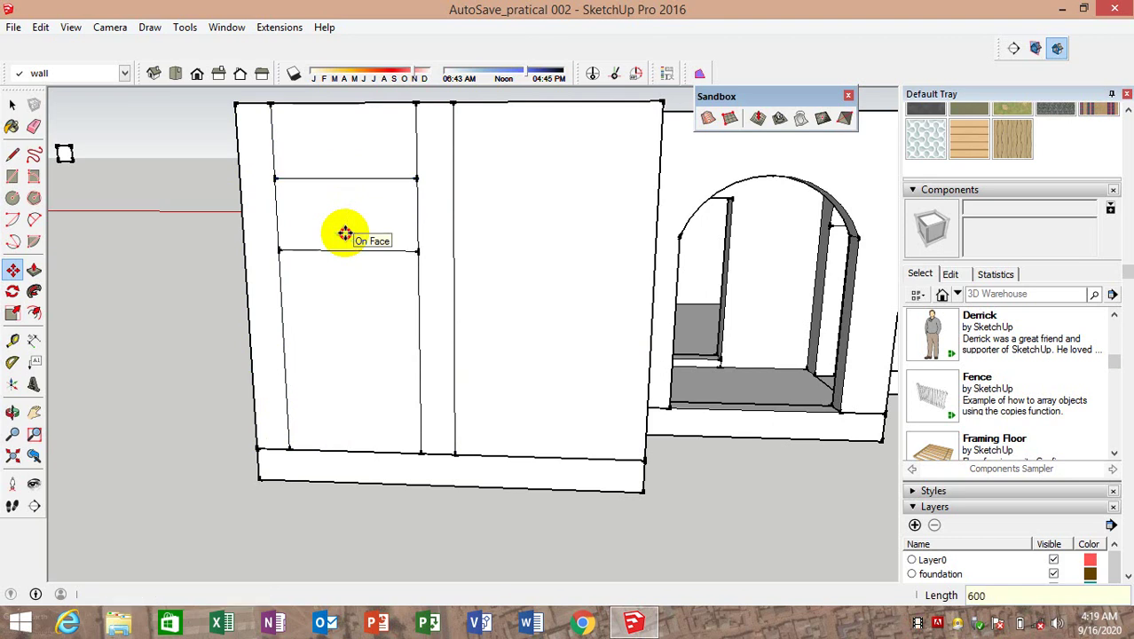
Draw a 2-Point Arc across the doorway sides with a 600mm semicircular bulge
{"action": "left_click", "coordinate": [35, 220]}
{"action": "left_click", "coordinate": [280, 249]}
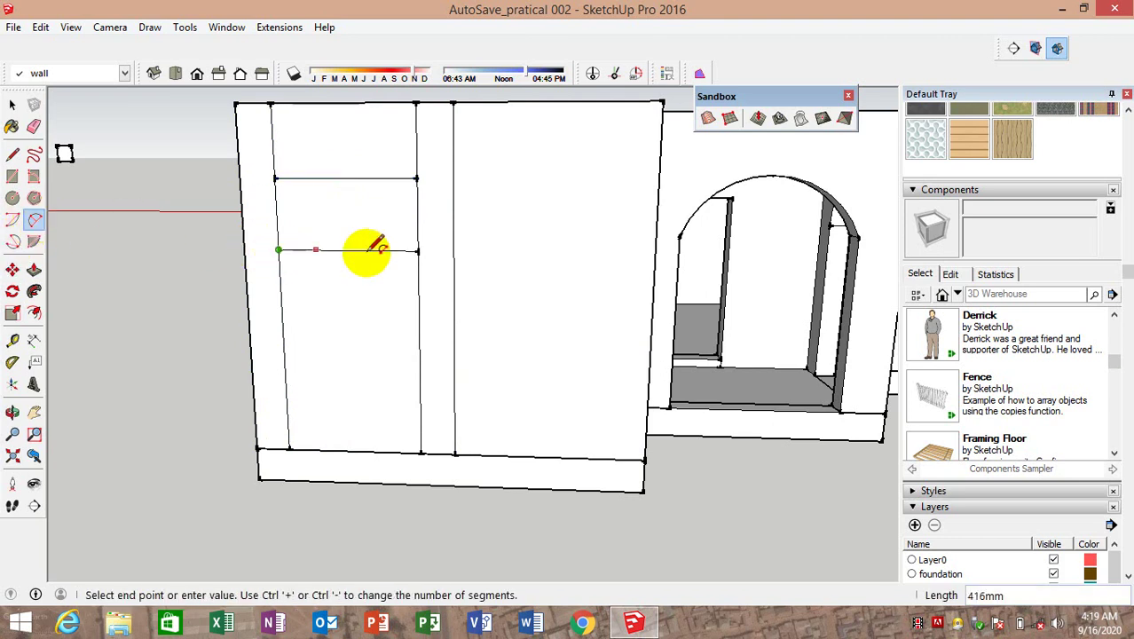
{"action": "left_click", "coordinate": [418, 250]}
{"action": "left_click", "coordinate": [341, 178]}
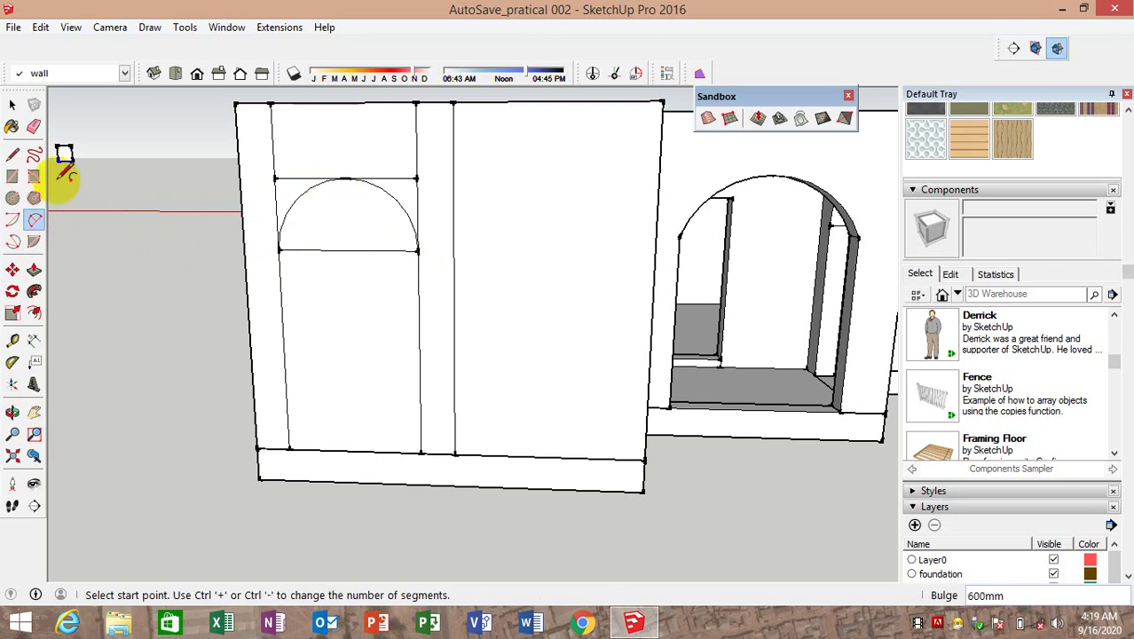
{"action": "scroll", "coordinate": [320, 159], "scroll_direction": "up", "scroll_amount": 2}
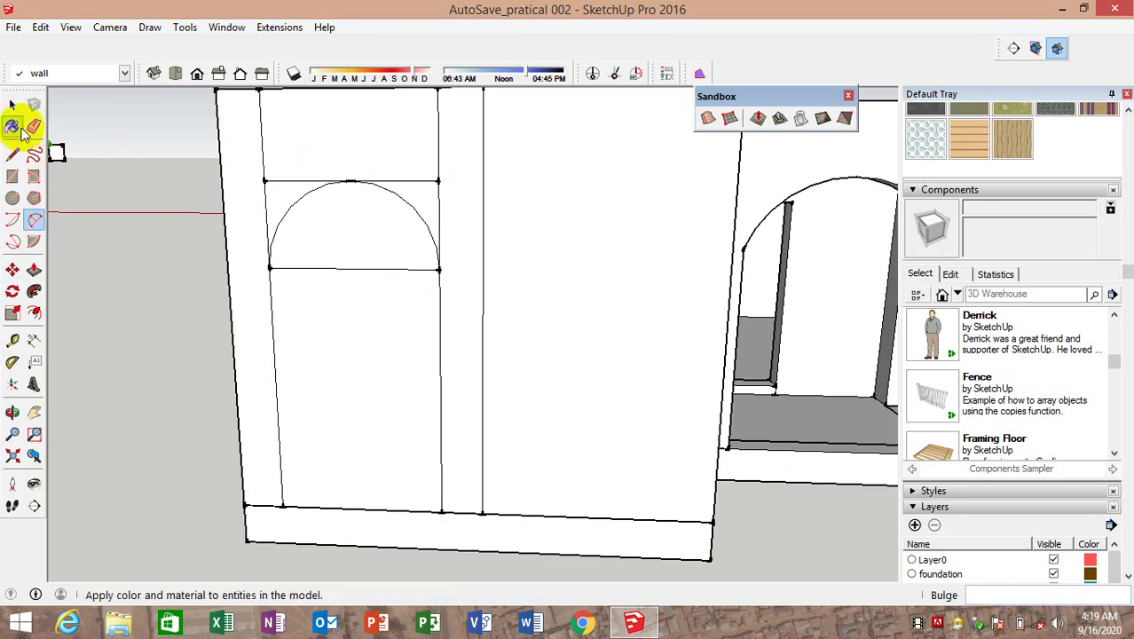
Erase the vertical edge above the arch and the arch's horizontal base line
{"action": "left_click", "coordinate": [33, 127]}
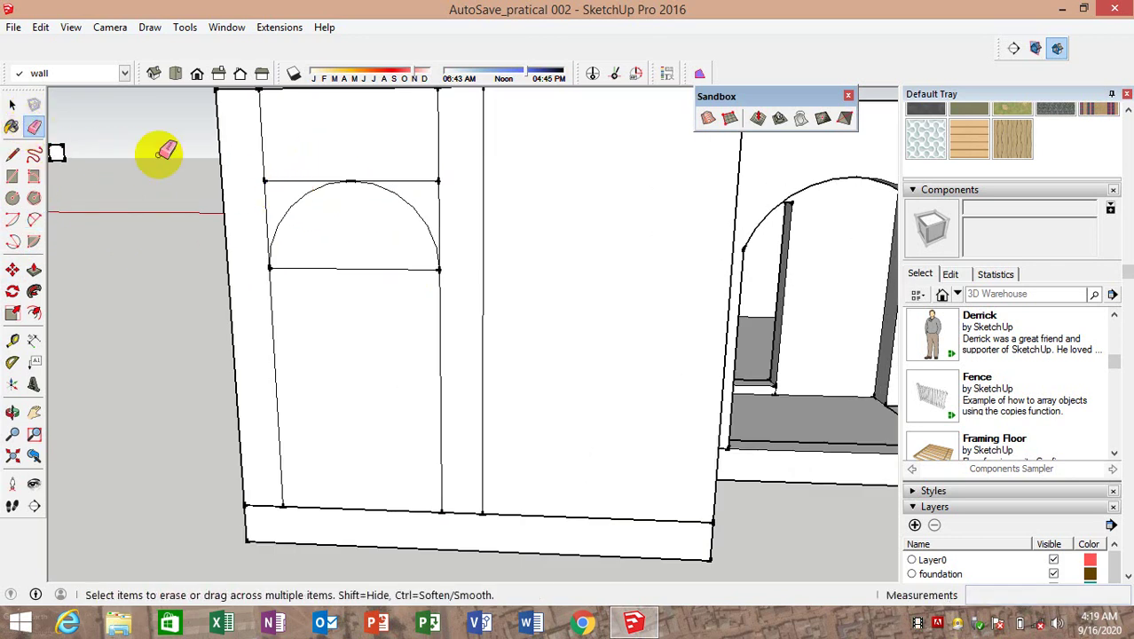
{"action": "left_click", "coordinate": [440, 173]}
{"action": "scroll", "coordinate": [435, 253], "scroll_direction": "down", "scroll_amount": 2}
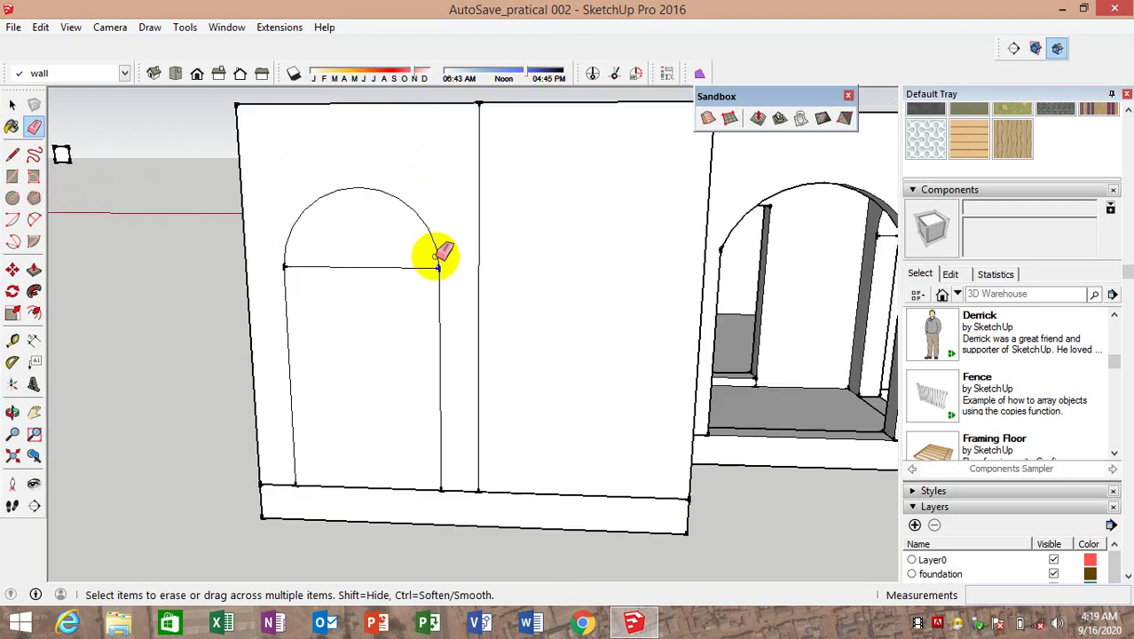
{"action": "left_click", "coordinate": [405, 270]}
{"action": "scroll", "coordinate": [405, 270], "scroll_direction": "down", "scroll_amount": 2}
{"action": "middle_click_drag", "start_coordinate": [354, 313], "coordinate": [444, 324]}
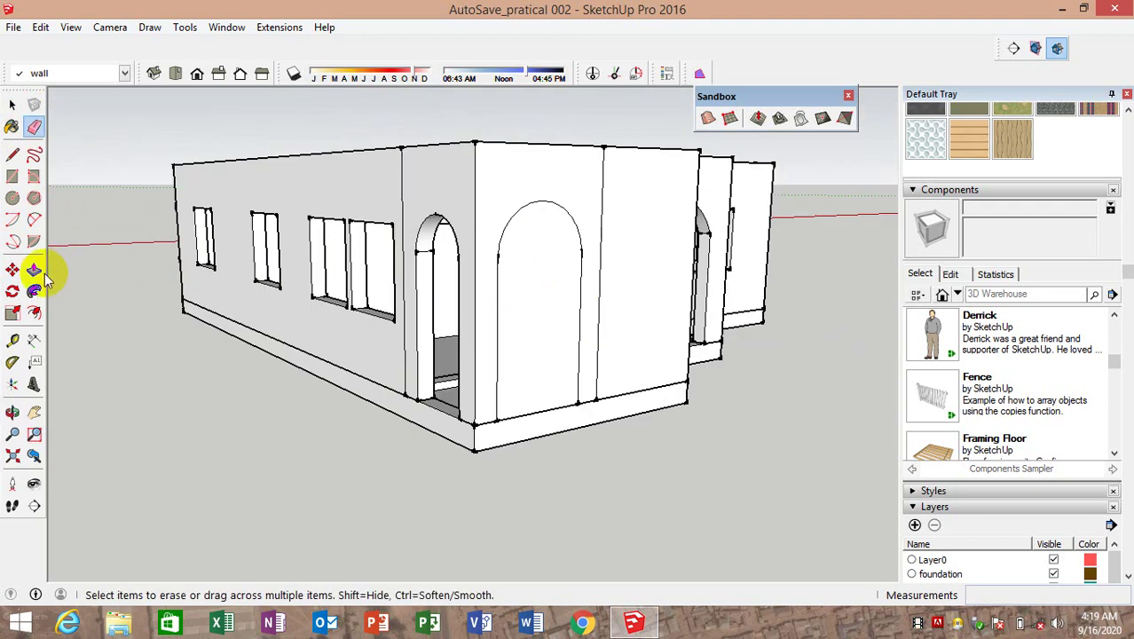
{"action": "scroll", "coordinate": [568, 337], "scroll_direction": "up", "scroll_amount": 1}
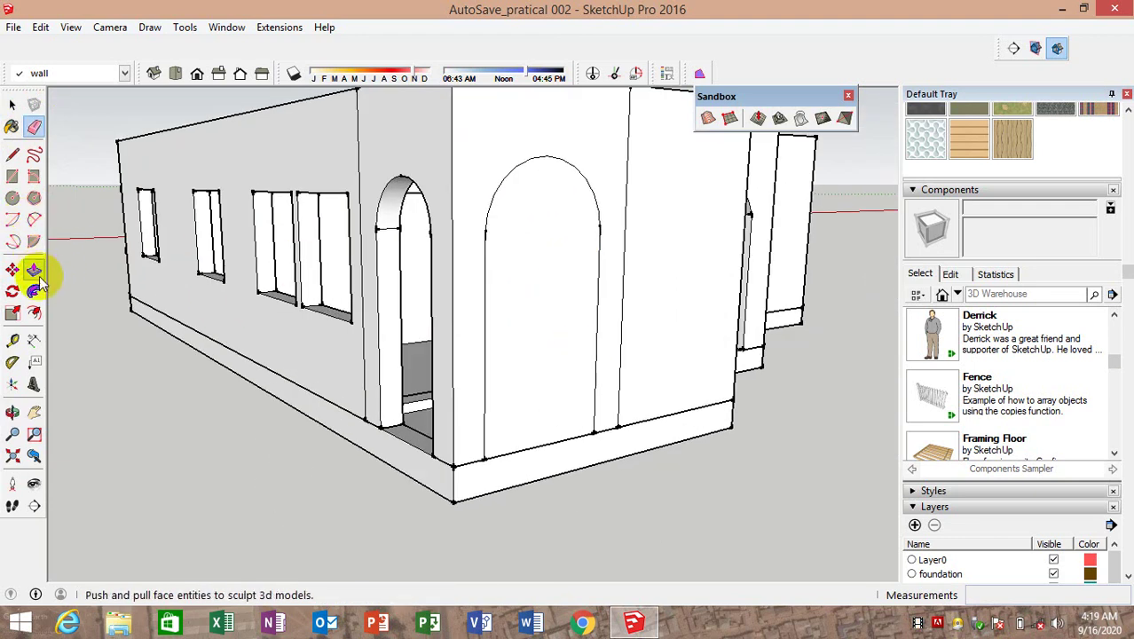
Push the arched face 230 mm through the wall to open the doorway
{"action": "left_click", "coordinate": [568, 328]}
{"action": "left_click", "coordinate": [514, 293]}
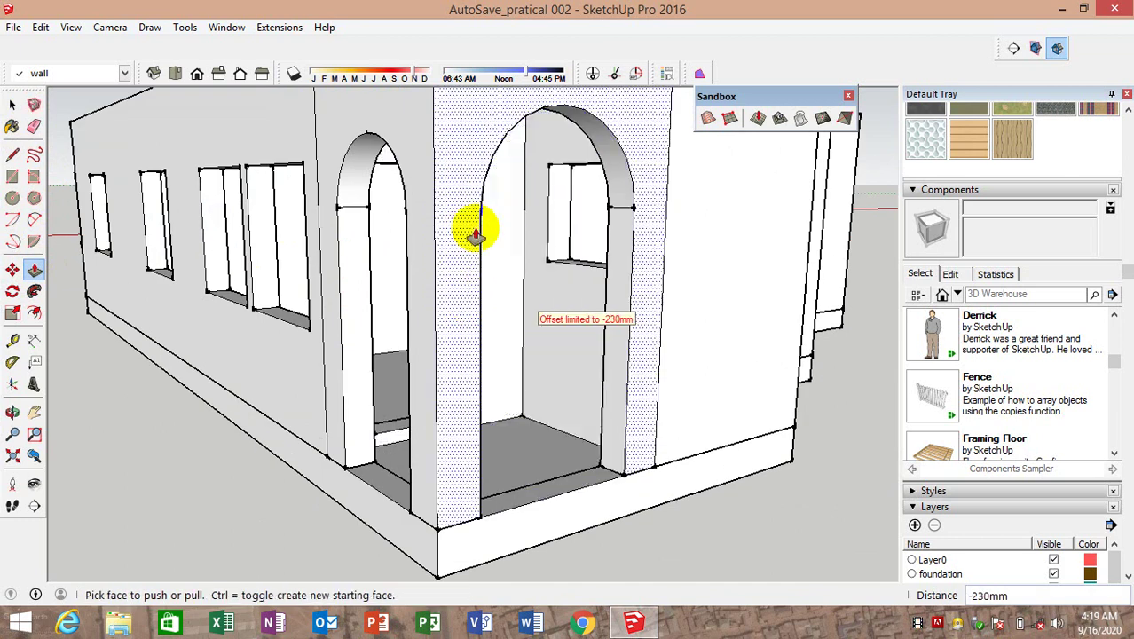
{"action": "mouse_move", "coordinate": [476, 223]}
{"action": "middle_mouse_down"}
{"action": "mouse_move", "coordinate": [661, 266]}
{"action": "mouse_move", "coordinate": [430, 392]}
{"action": "mouse_move", "coordinate": [397, 321]}
{"action": "mouse_move", "coordinate": [499, 296]}
{"action": "mouse_move", "coordinate": [601, 470]}
{"action": "mouse_move", "coordinate": [632, 430]}
{"action": "mouse_move", "coordinate": [54, 155]}
{"action": "middle_mouse_up"}
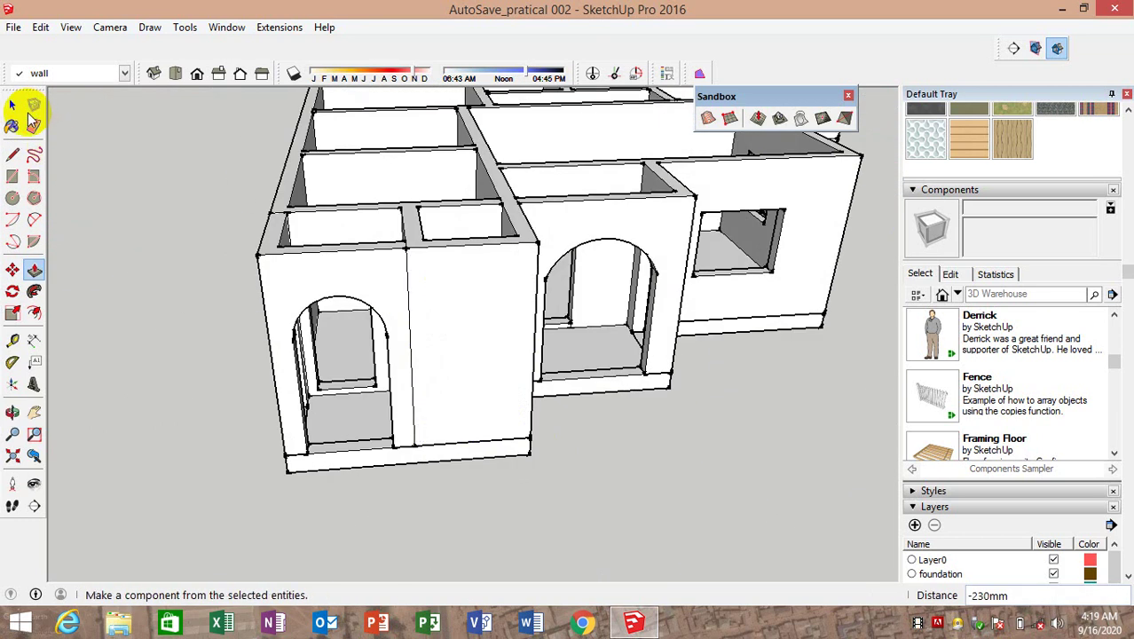
With the Eraser ready, orbit over the house to look for stray edges
{"action": "left_click", "coordinate": [34, 125]}
{"action": "scroll", "coordinate": [432, 295], "scroll_direction": "up", "scroll_amount": 3}
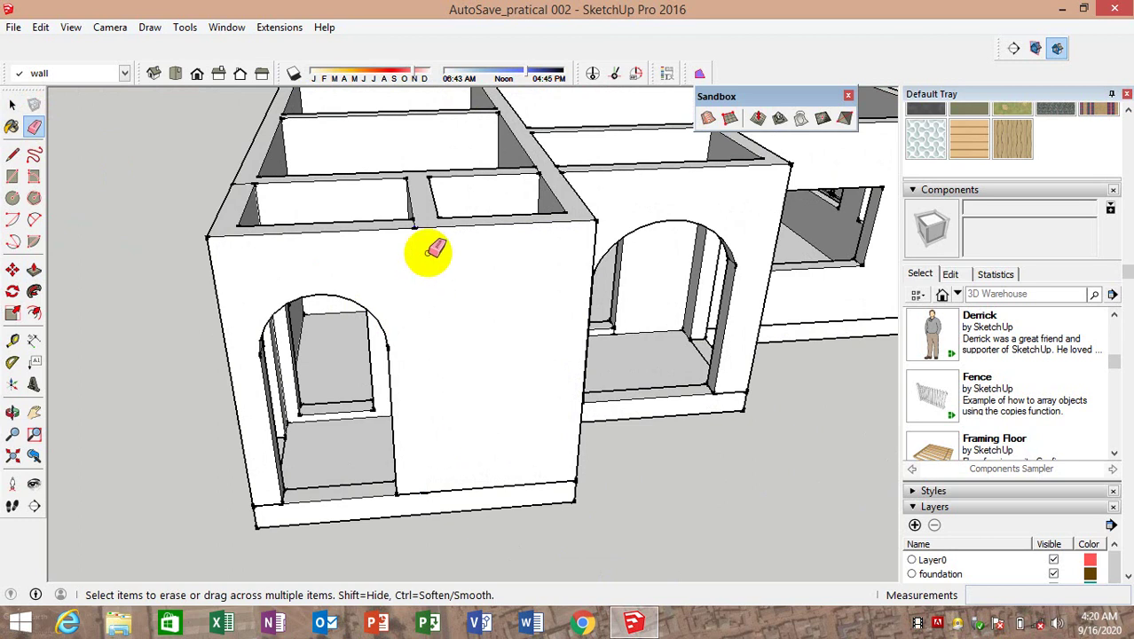
{"action": "middle_click_drag", "start_coordinate": [432, 251], "coordinate": [425, 347]}
{"action": "scroll", "coordinate": [430, 299], "scroll_direction": "up", "scroll_amount": 2}
{"action": "scroll", "coordinate": [455, 227], "scroll_direction": "down", "scroll_amount": 1}
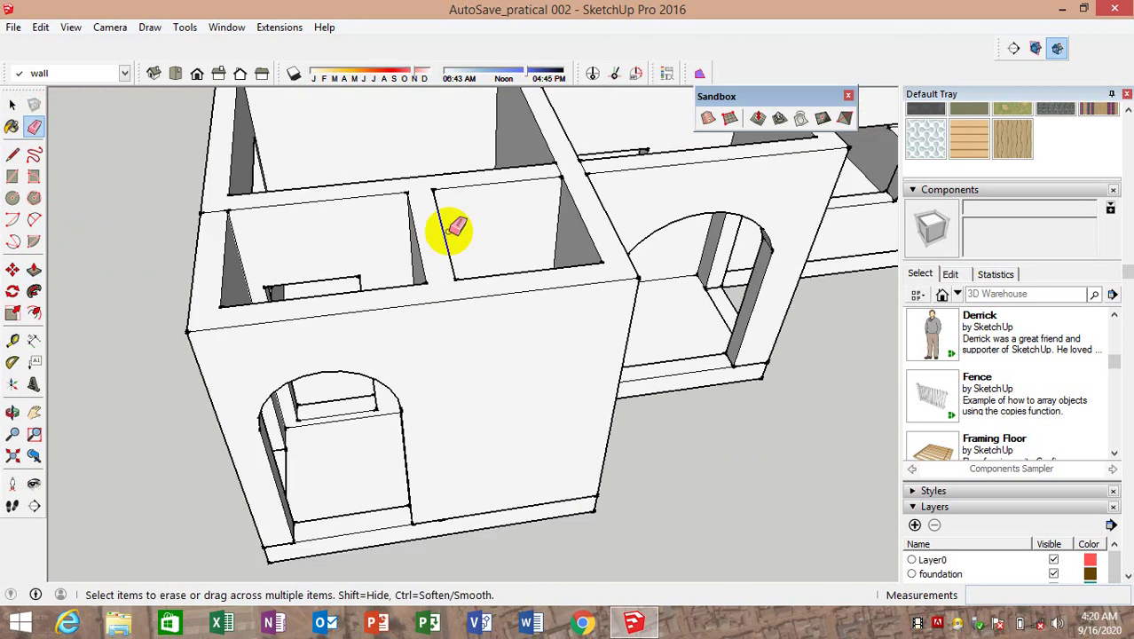
{"action": "scroll", "coordinate": [454, 227], "scroll_direction": "down", "scroll_amount": 3}
{"action": "scroll", "coordinate": [645, 337], "scroll_direction": "up", "scroll_amount": 5}
{"action": "mouse_move", "coordinate": [562, 294]}
{"action": "middle_mouse_down"}
{"action": "mouse_move", "coordinate": [645, 336]}
{"action": "mouse_move", "coordinate": [683, 306]}
{"action": "mouse_move", "coordinate": [410, 333]}
{"action": "middle_mouse_up"}
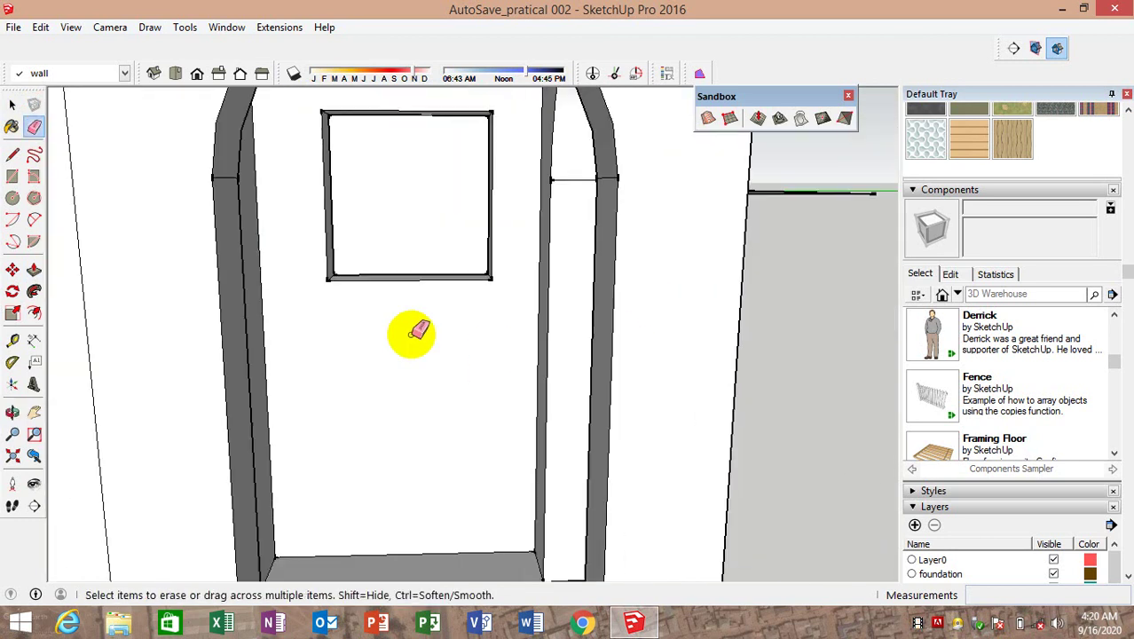
{"action": "scroll", "coordinate": [426, 330], "scroll_direction": "down", "scroll_amount": 3}
{"action": "scroll", "coordinate": [479, 346], "scroll_direction": "down", "scroll_amount": 3}
{"action": "middle_click_drag", "start_coordinate": [493, 350], "coordinate": [436, 446]}
{"action": "scroll", "coordinate": [470, 326], "scroll_direction": "up", "scroll_amount": 2}
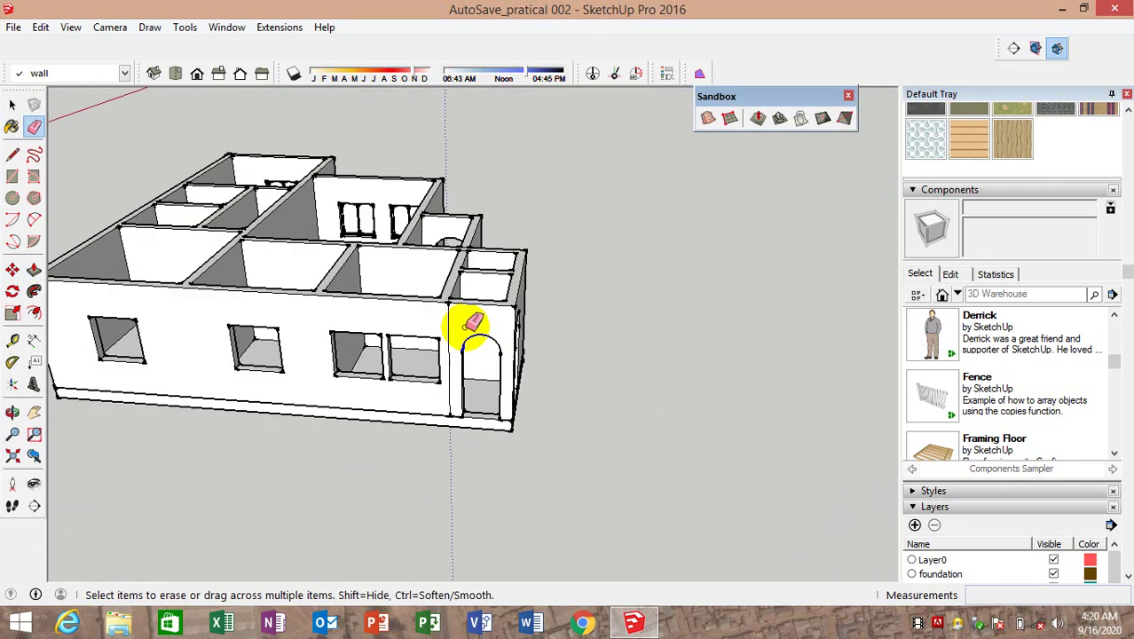
{"action": "scroll", "coordinate": [472, 324], "scroll_direction": "up", "scroll_amount": 3}
{"action": "scroll", "coordinate": [443, 309], "scroll_direction": "up", "scroll_amount": 2}
{"action": "scroll", "coordinate": [471, 296], "scroll_direction": "up", "scroll_amount": 2}
Erase the stray vertical edge on the front wall
{"action": "scroll", "coordinate": [451, 279], "scroll_direction": "up", "scroll_amount": 2}
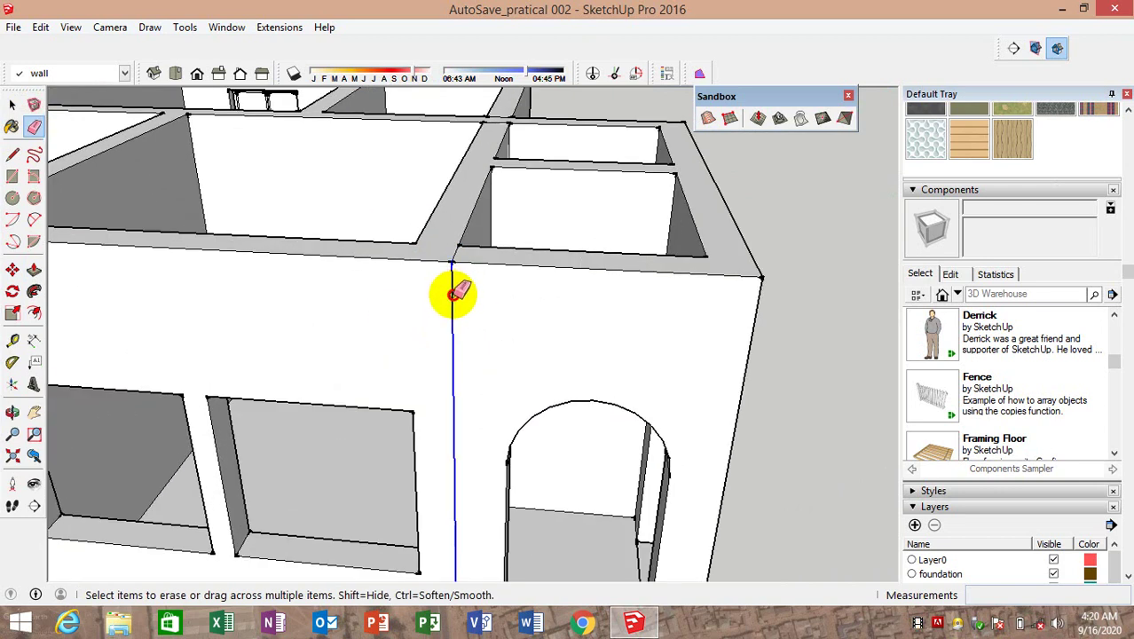
{"action": "left_click", "coordinate": [454, 293]}
{"action": "scroll", "coordinate": [456, 266], "scroll_direction": "up", "scroll_amount": 2}
{"action": "scroll", "coordinate": [458, 258], "scroll_direction": "up", "scroll_amount": 1}
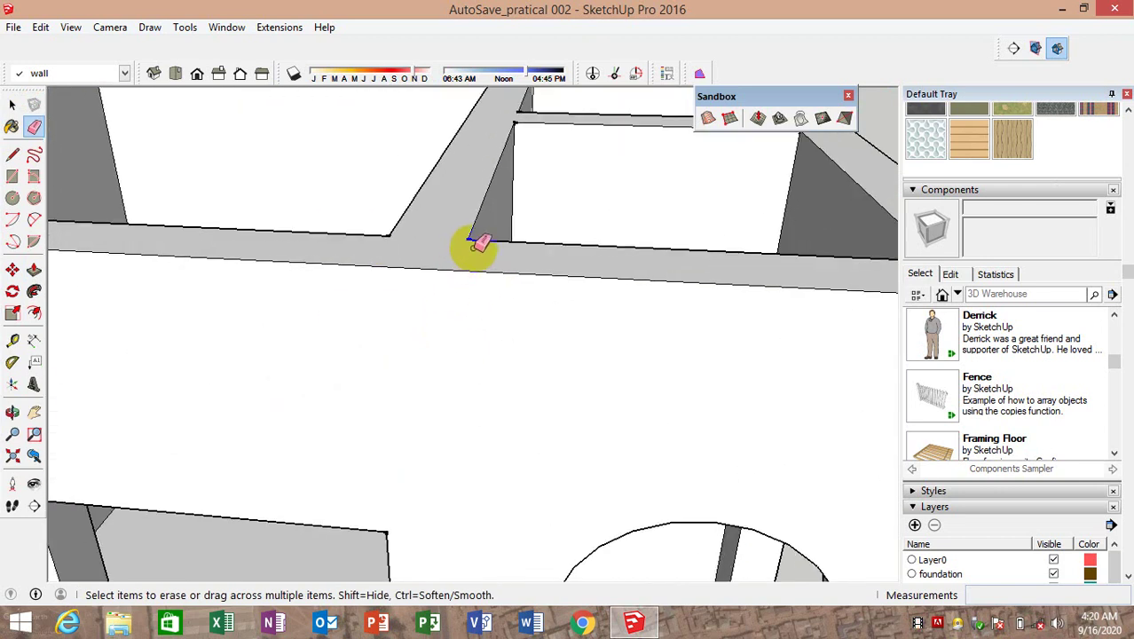
{"action": "scroll", "coordinate": [480, 245], "scroll_direction": "down", "scroll_amount": 3}
{"action": "scroll", "coordinate": [562, 253], "scroll_direction": "down", "scroll_amount": 3}
{"action": "scroll", "coordinate": [603, 330], "scroll_direction": "down", "scroll_amount": 3}
Orbit around the house, viewing it level from the front, the far side and above
{"action": "mouse_move", "coordinate": [539, 379]}
{"action": "middle_mouse_down"}
{"action": "mouse_move", "coordinate": [354, 324]}
{"action": "mouse_move", "coordinate": [291, 324]}
{"action": "mouse_move", "coordinate": [848, 329]}
{"action": "mouse_move", "coordinate": [392, 303]}
{"action": "mouse_move", "coordinate": [530, 311]}
{"action": "middle_mouse_up"}
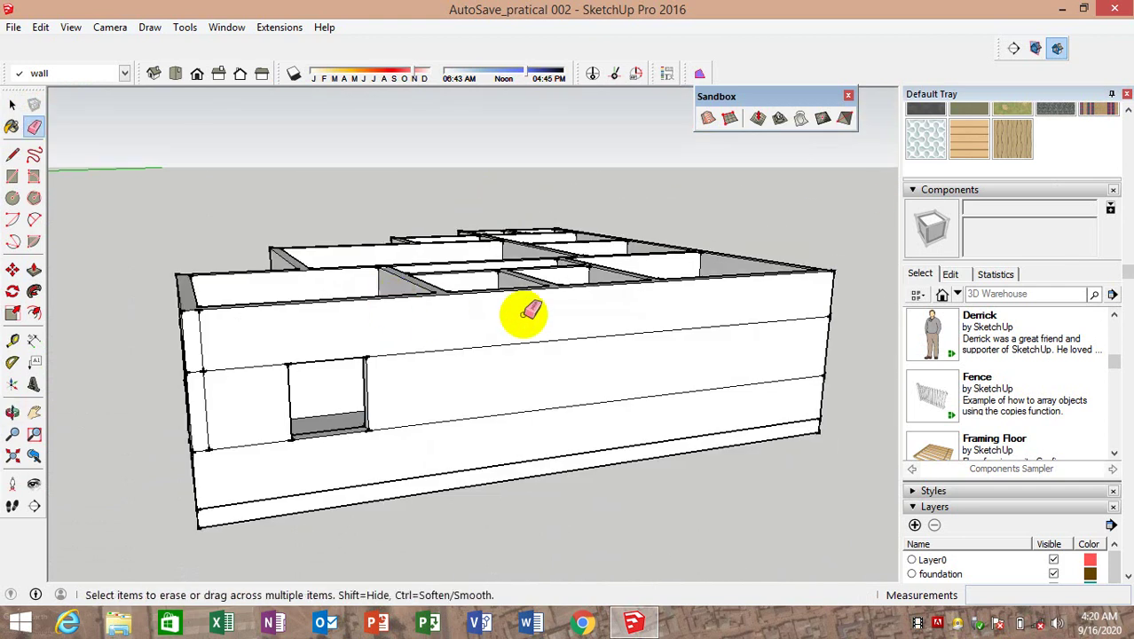
{"action": "scroll", "coordinate": [523, 328], "scroll_direction": "down", "scroll_amount": 3}
{"action": "mouse_move", "coordinate": [519, 350]}
{"action": "middle_mouse_down"}
{"action": "mouse_move", "coordinate": [856, 334]}
{"action": "mouse_move", "coordinate": [890, 373]}
{"action": "mouse_move", "coordinate": [617, 380]}
{"action": "mouse_move", "coordinate": [481, 321]}
{"action": "mouse_move", "coordinate": [658, 463]}
{"action": "mouse_move", "coordinate": [440, 241]}
{"action": "mouse_move", "coordinate": [435, 260]}
{"action": "mouse_move", "coordinate": [450, 228]}
{"action": "middle_mouse_up"}
{"action": "mouse_move", "coordinate": [451, 308]}
{"action": "middle_mouse_down"}
{"action": "mouse_move", "coordinate": [590, 348]}
{"action": "mouse_move", "coordinate": [663, 352]}
{"action": "mouse_move", "coordinate": [638, 445]}
{"action": "middle_mouse_up"}
{"action": "scroll", "coordinate": [514, 329], "scroll_direction": "up", "scroll_amount": 2}
{"action": "middle_click_drag", "start_coordinate": [514, 329], "coordinate": [479, 319]}
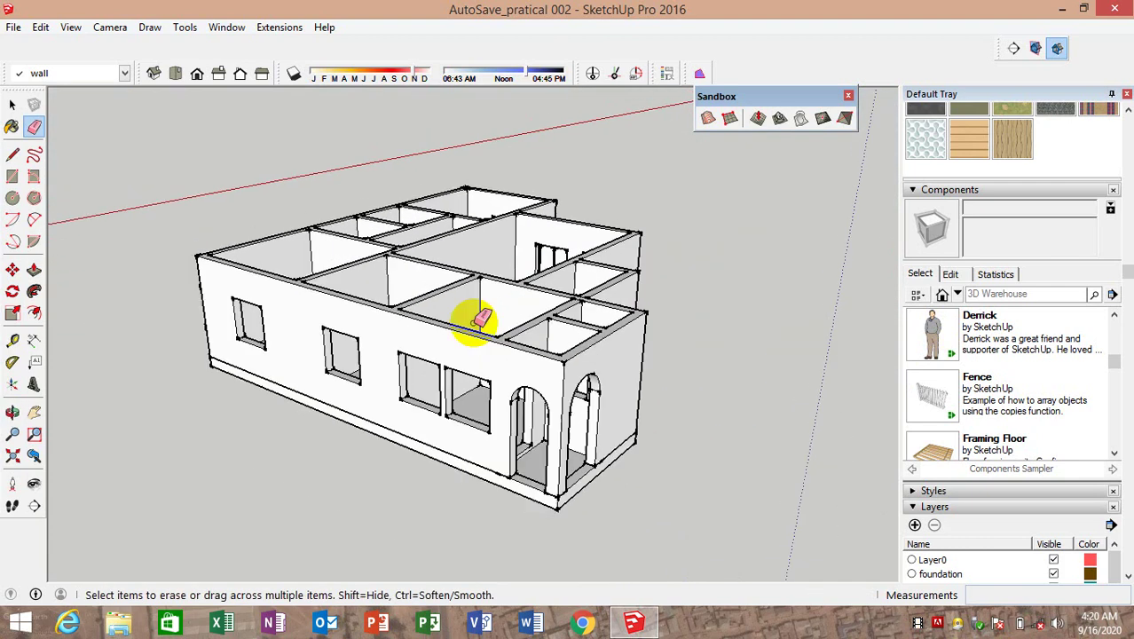
{"action": "scroll", "coordinate": [479, 320], "scroll_direction": "down", "scroll_amount": 1}
{"action": "scroll", "coordinate": [390, 300], "scroll_direction": "down", "scroll_amount": 2}
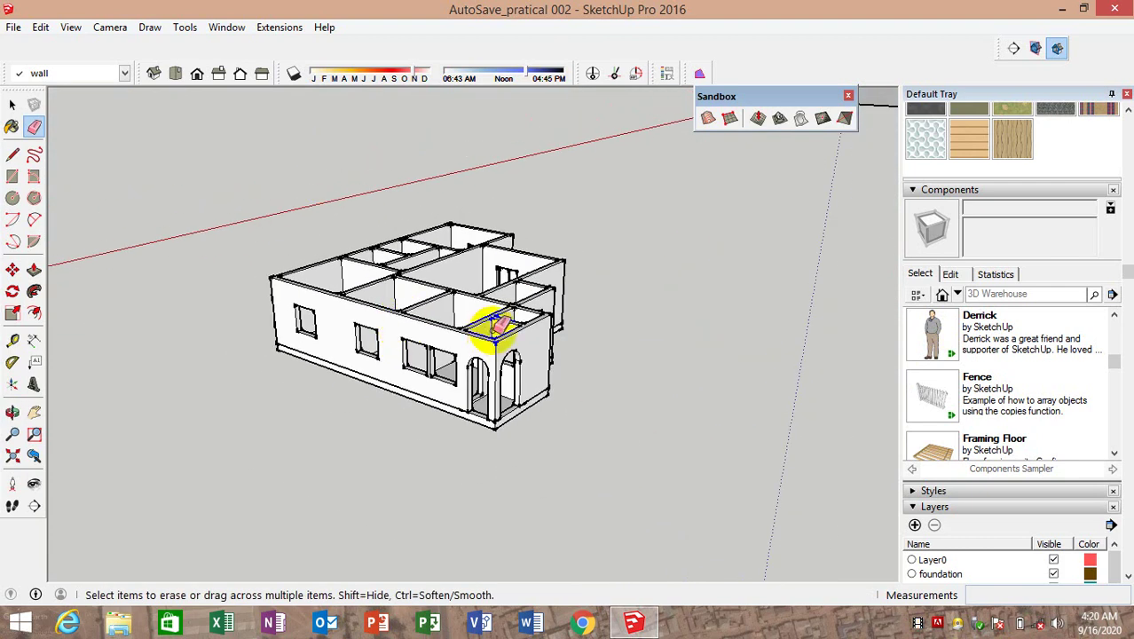
{"action": "scroll", "coordinate": [519, 347], "scroll_direction": "up", "scroll_amount": 2}
{"action": "scroll", "coordinate": [468, 392], "scroll_direction": "up", "scroll_amount": 2}
{"action": "mouse_move", "coordinate": [468, 393]}
{"action": "middle_mouse_down"}
{"action": "mouse_move", "coordinate": [172, 324]}
{"action": "mouse_move", "coordinate": [672, 335]}
{"action": "mouse_move", "coordinate": [446, 354]}
{"action": "middle_mouse_up"}
{"action": "scroll", "coordinate": [673, 334], "scroll_direction": "down", "scroll_amount": 3}
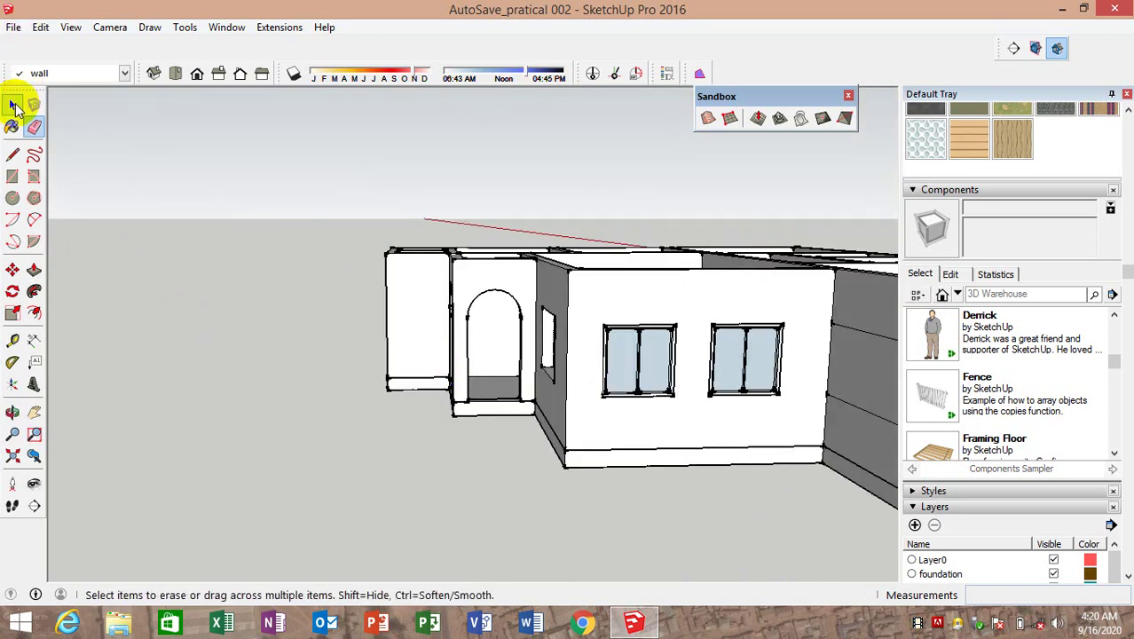
Bring the back-wall window into a close angled view
{"action": "left_click", "coordinate": [15, 106]}
{"action": "scroll", "coordinate": [658, 404], "scroll_direction": "up", "scroll_amount": 3}
{"action": "middle_click_drag", "start_coordinate": [659, 404], "coordinate": [582, 418]}
{"action": "scroll", "coordinate": [566, 417], "scroll_direction": "up", "scroll_amount": 2}
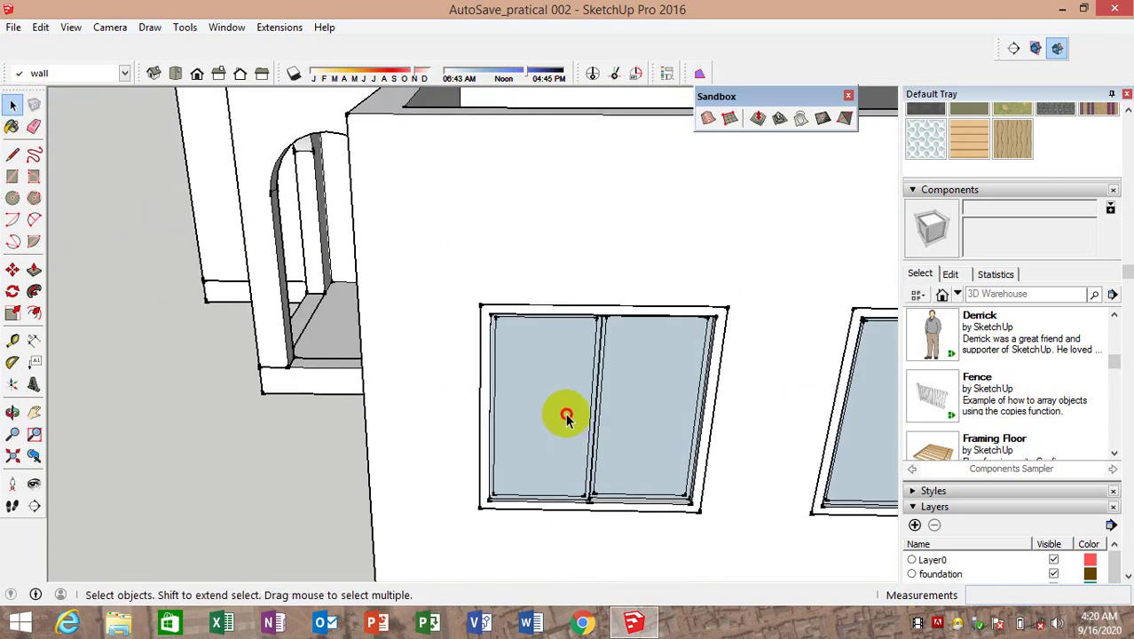
{"action": "scroll", "coordinate": [577, 417], "scroll_direction": "down", "scroll_amount": 2}
{"action": "scroll", "coordinate": [615, 438], "scroll_direction": "down", "scroll_amount": 2}
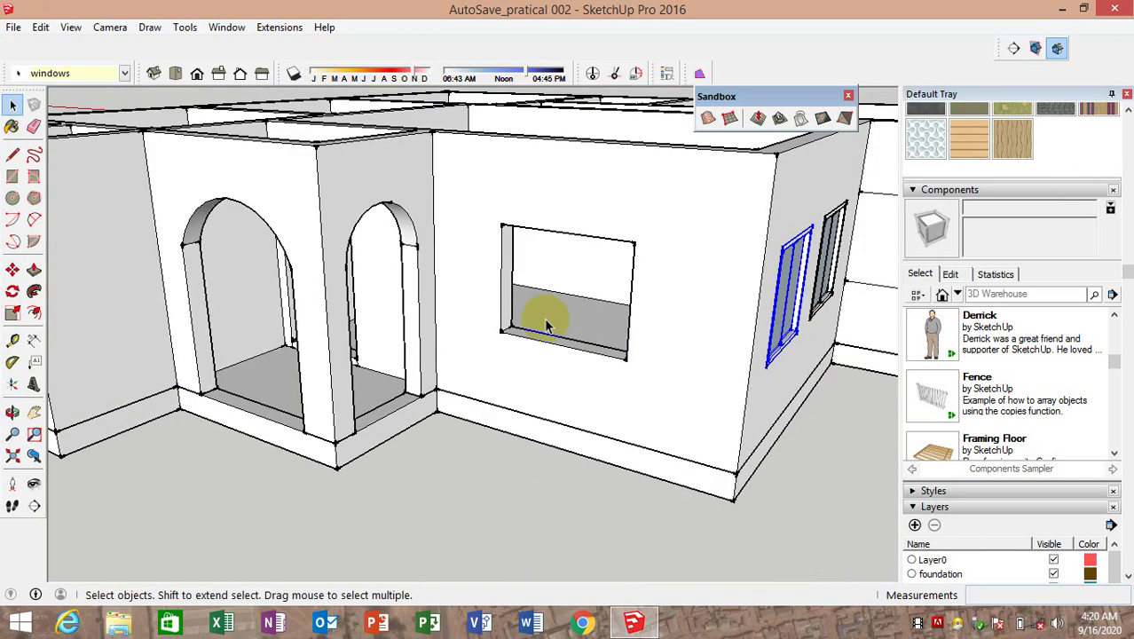
{"action": "mouse_move", "coordinate": [544, 317]}
{"action": "middle_mouse_down"}
{"action": "mouse_move", "coordinate": [873, 519]}
{"action": "mouse_move", "coordinate": [495, 384]}
{"action": "middle_mouse_up"}
{"action": "scroll", "coordinate": [762, 193], "scroll_direction": "up", "scroll_amount": 3}
{"action": "scroll", "coordinate": [633, 232], "scroll_direction": "up", "scroll_amount": 2}
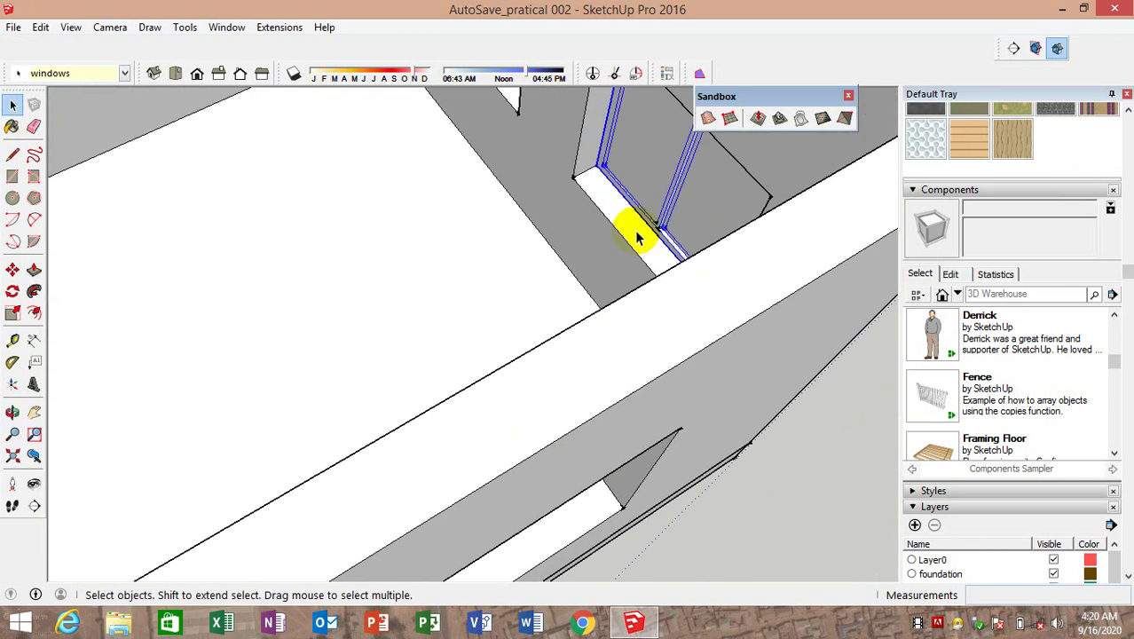
{"action": "scroll", "coordinate": [676, 246], "scroll_direction": "up", "scroll_amount": 2}
{"action": "scroll", "coordinate": [194, 286], "scroll_direction": "up", "scroll_amount": 3}
{"action": "mouse_move", "coordinate": [195, 287]}
{"action": "middle_mouse_down"}
{"action": "mouse_move", "coordinate": [418, 223]}
{"action": "mouse_move", "coordinate": [458, 243]}
{"action": "mouse_move", "coordinate": [476, 322]}
{"action": "mouse_move", "coordinate": [445, 346]}
{"action": "mouse_move", "coordinate": [588, 375]}
{"action": "mouse_move", "coordinate": [476, 299]}
{"action": "middle_mouse_up"}
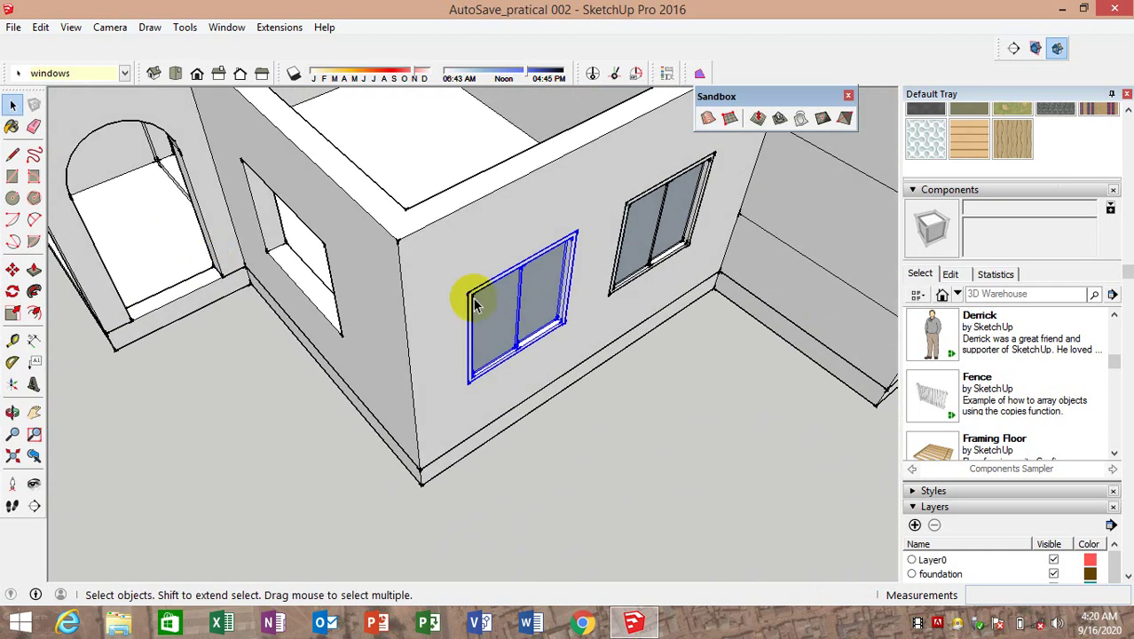
{"action": "scroll", "coordinate": [496, 380], "scroll_direction": "up", "scroll_amount": 3}
{"action": "middle_click_drag", "start_coordinate": [496, 380], "coordinate": [468, 276]}
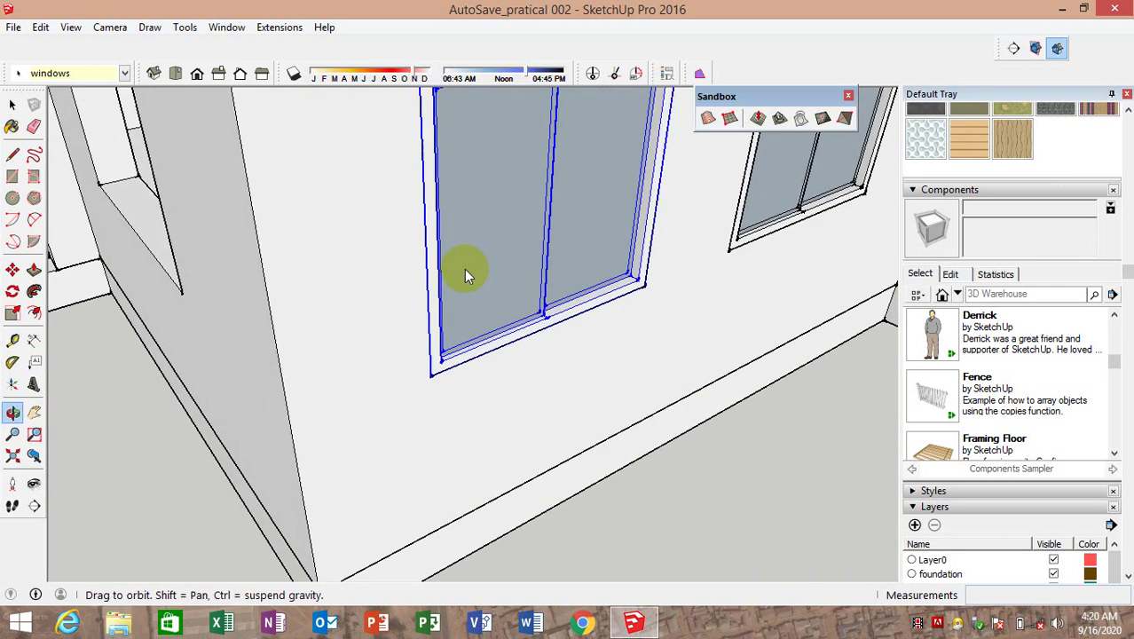
Move the window out of its wall opening onto the ground in front
{"action": "left_click", "coordinate": [13, 270]}
{"action": "left_click", "coordinate": [426, 371]}
{"action": "scroll", "coordinate": [426, 371], "scroll_direction": "down", "scroll_amount": 3}
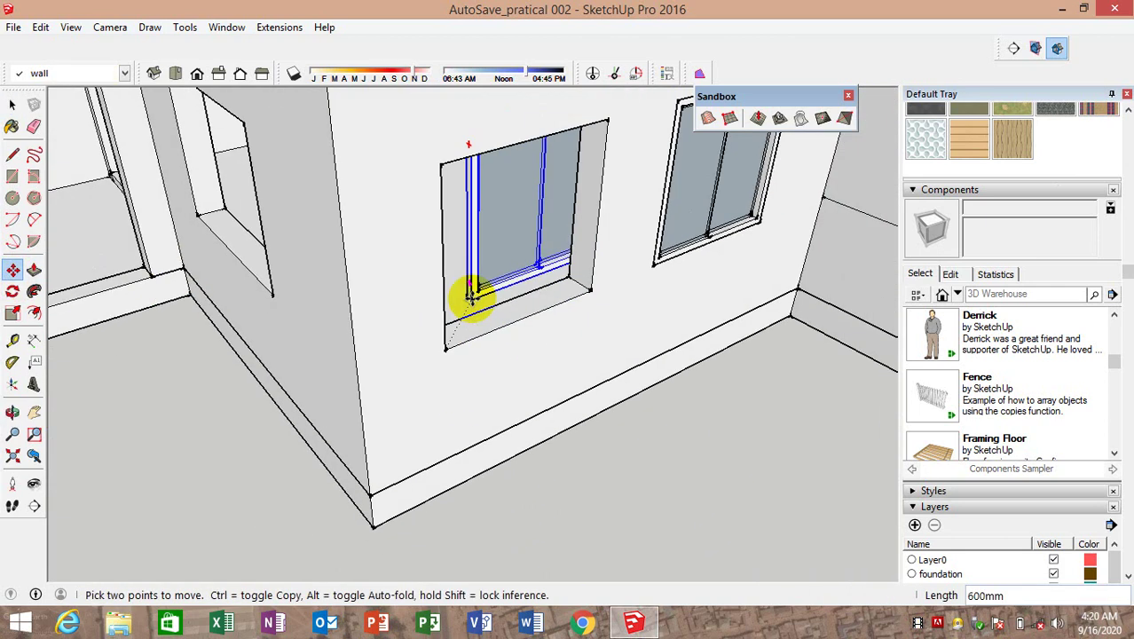
{"action": "scroll", "coordinate": [468, 292], "scroll_direction": "down", "scroll_amount": 3}
{"action": "left_click", "coordinate": [597, 510]}
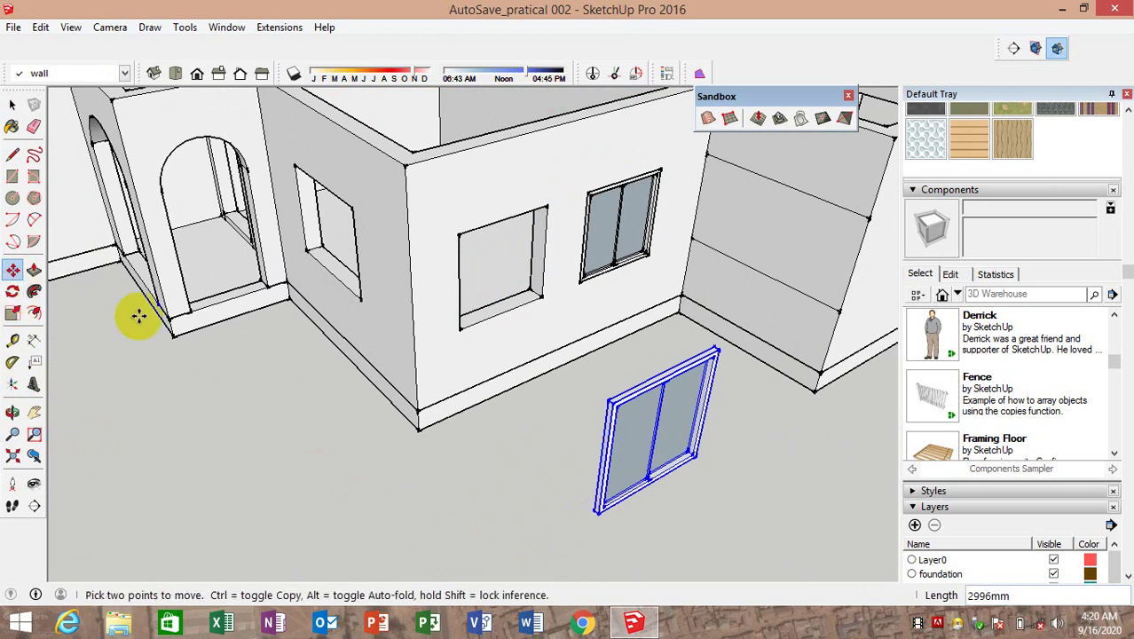
Rotate the window 180 degrees about its base
{"action": "left_click", "coordinate": [11, 293]}
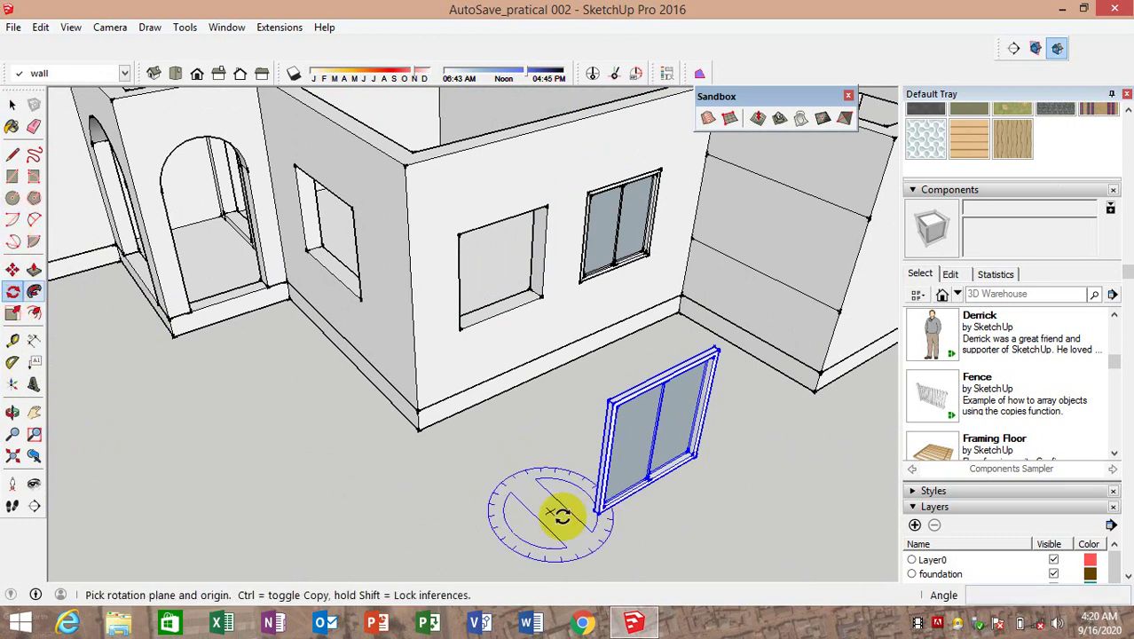
{"action": "left_click", "coordinate": [595, 521]}
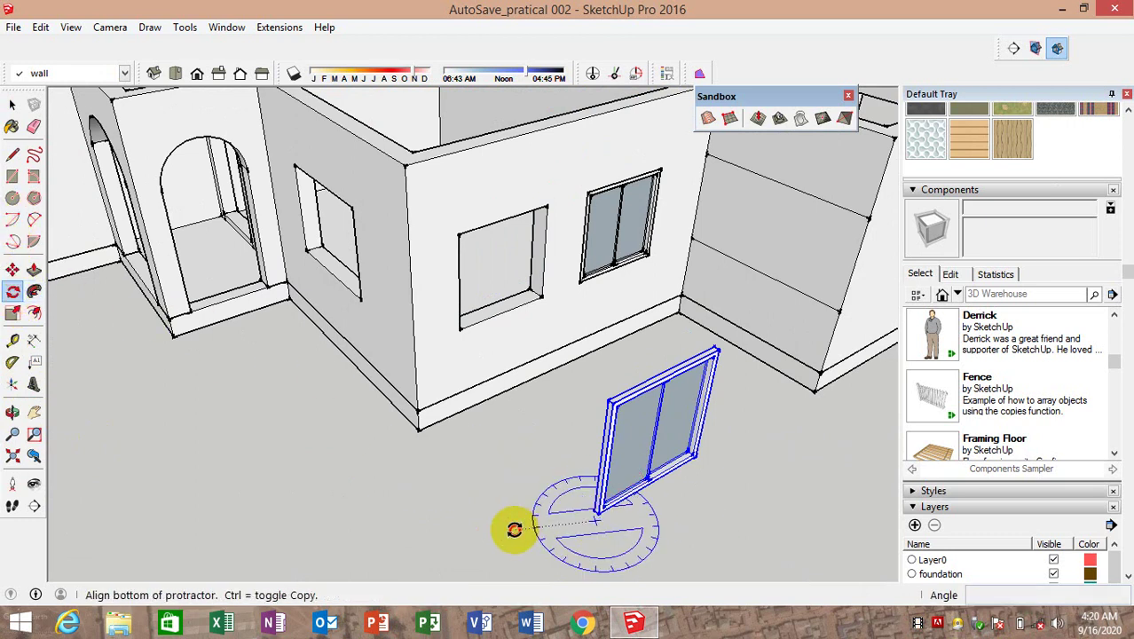
{"action": "left_click", "coordinate": [513, 526]}
{"action": "type", "text": "18"}
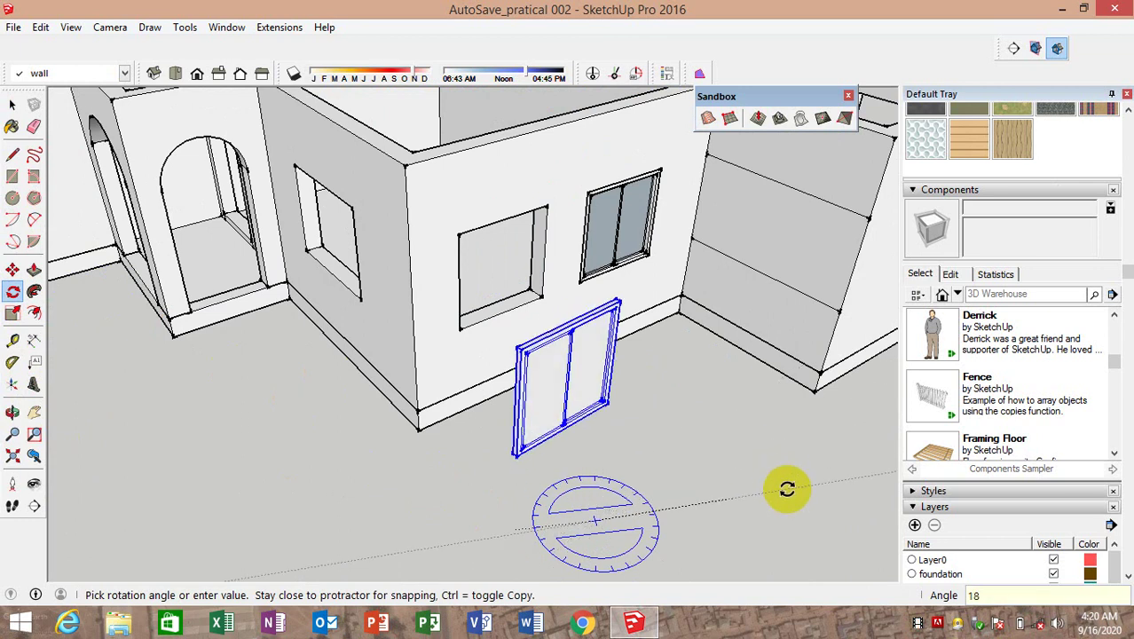
{"action": "type", "text": "0"}
{"action": "key", "text": "Return"}
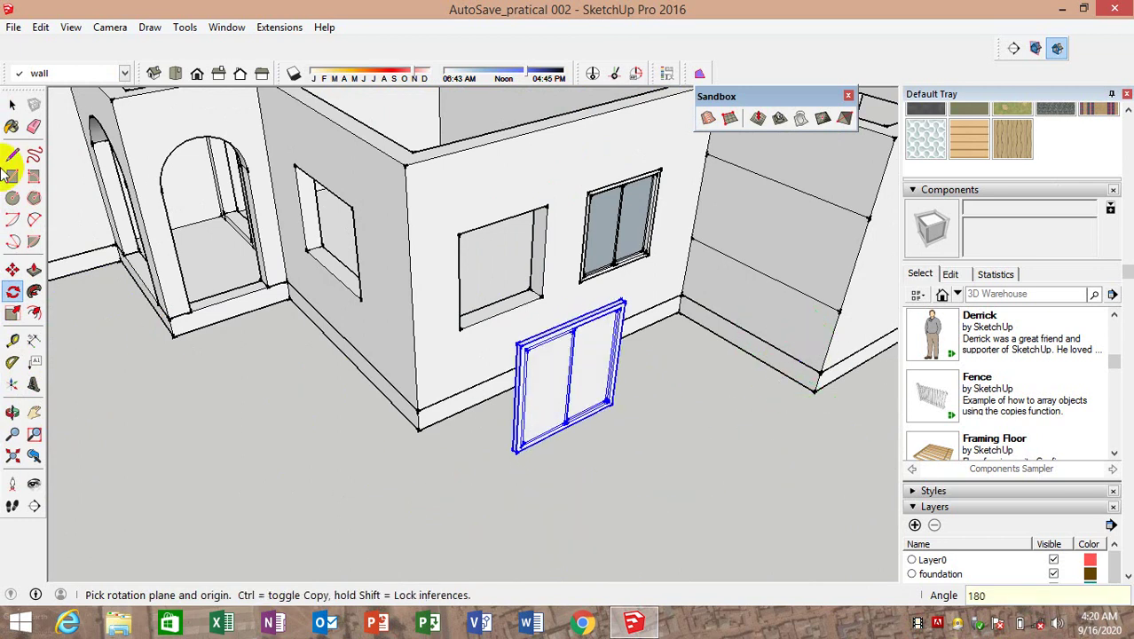
Move the flipped window back into its wall opening
{"action": "left_click", "coordinate": [12, 270]}
{"action": "scroll", "coordinate": [526, 398], "scroll_direction": "up", "scroll_amount": 2}
{"action": "scroll", "coordinate": [513, 524], "scroll_direction": "up", "scroll_amount": 2}
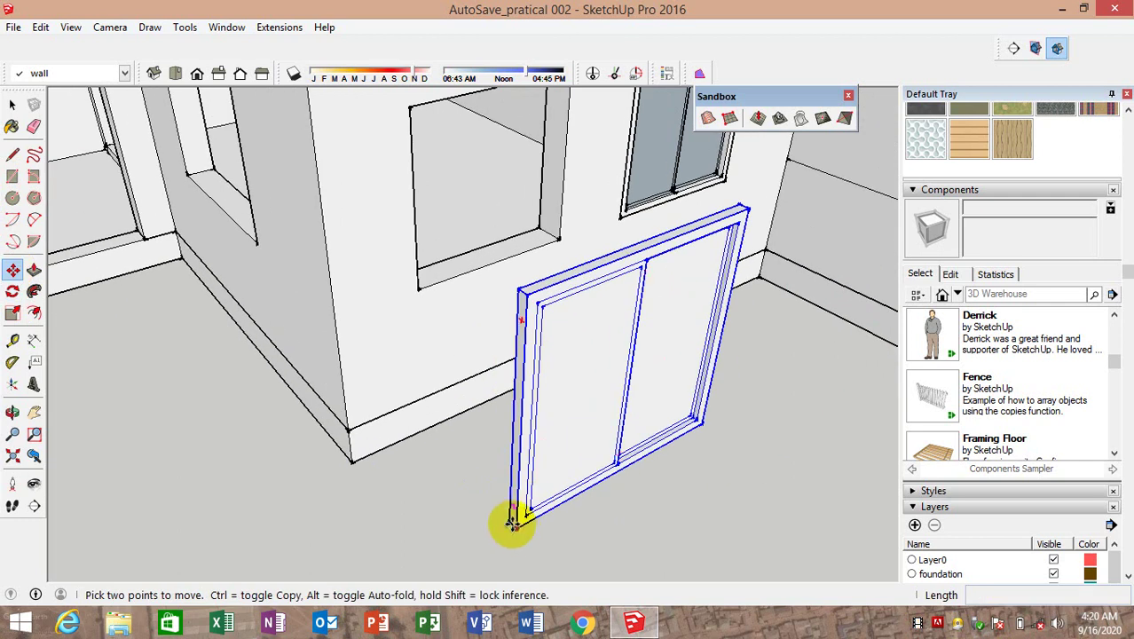
{"action": "left_click", "coordinate": [515, 527]}
{"action": "left_click", "coordinate": [418, 288]}
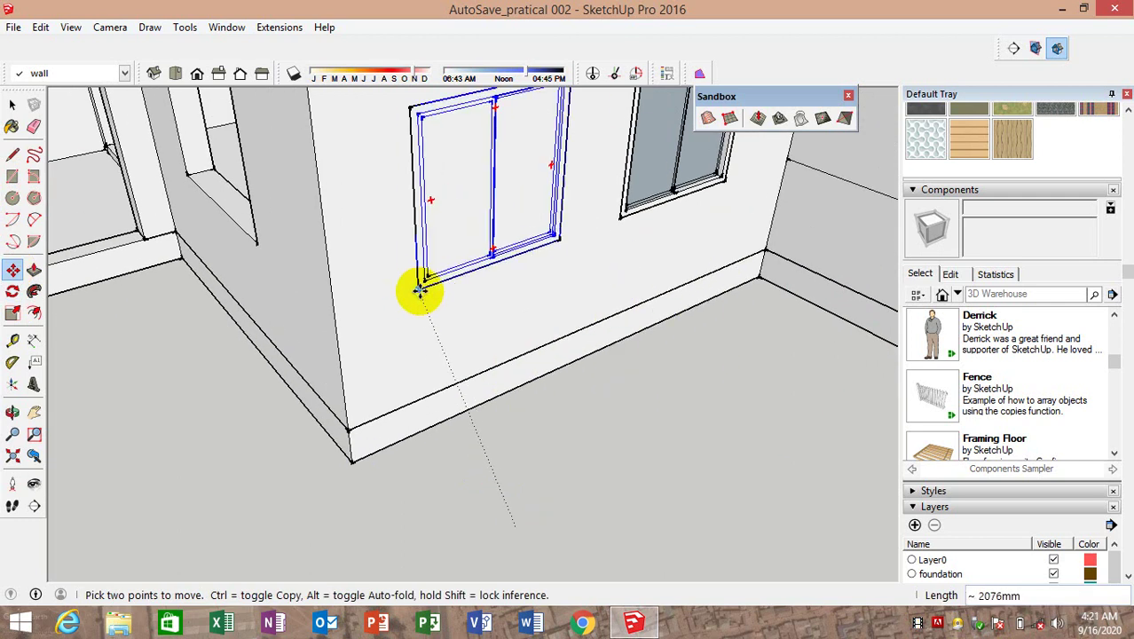
Delete the right glazed window from its opening
{"action": "middle_click_drag", "start_coordinate": [487, 327], "coordinate": [291, 314]}
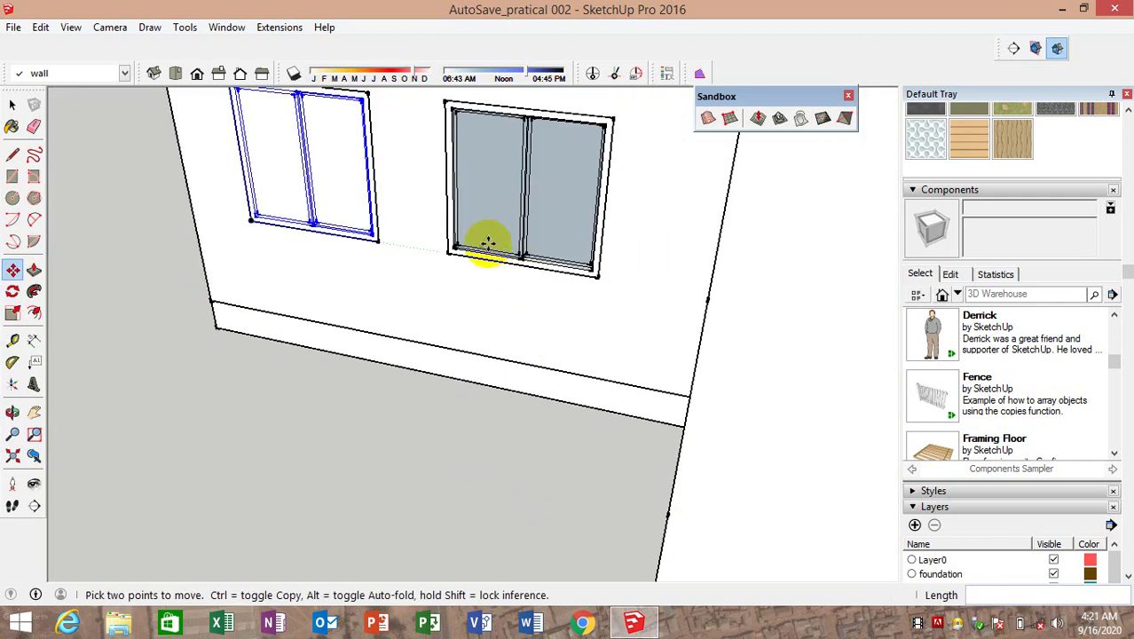
{"action": "left_click", "coordinate": [469, 248]}
{"action": "scroll", "coordinate": [594, 329], "scroll_direction": "down", "scroll_amount": 3}
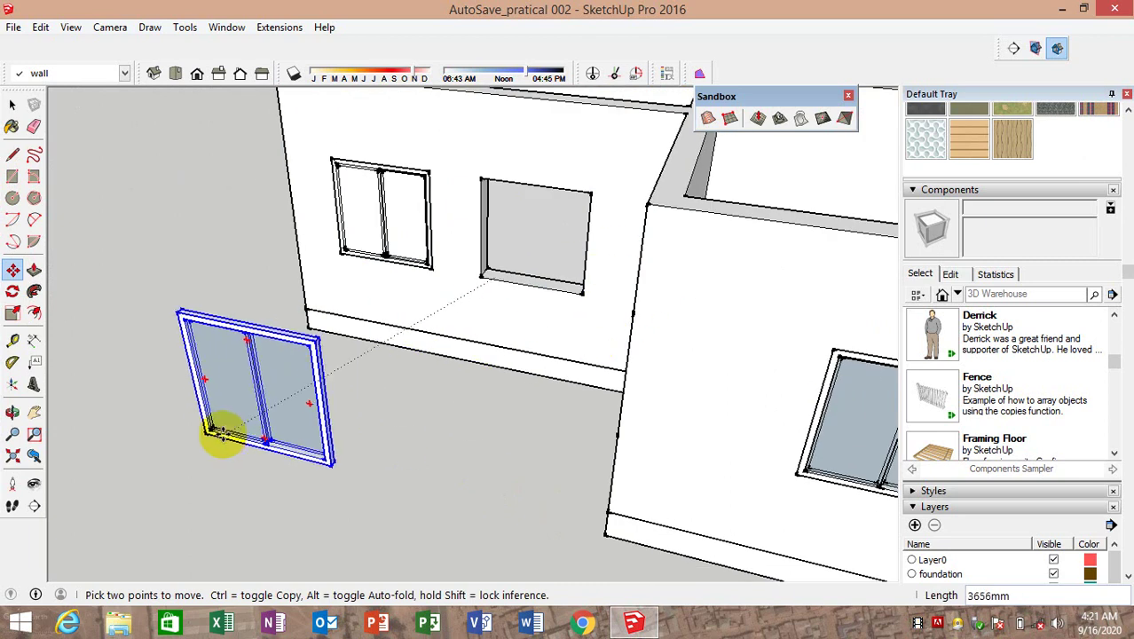
{"action": "key", "text": "Escape"}
{"action": "scroll", "coordinate": [324, 270], "scroll_direction": "up", "scroll_amount": 1}
{"action": "left_click", "coordinate": [550, 279]}
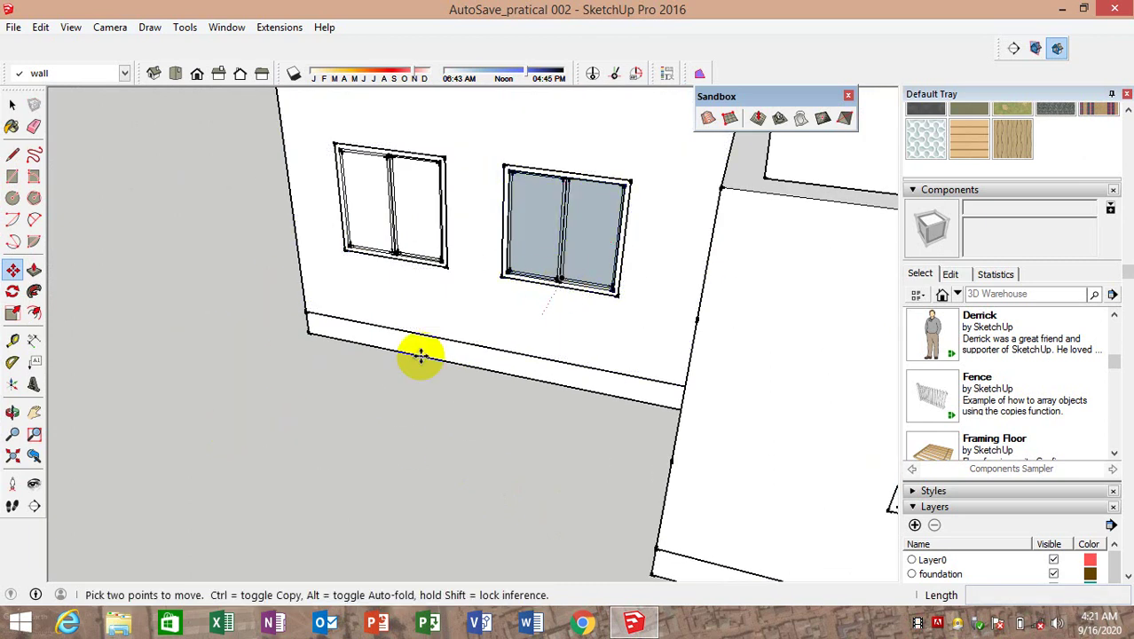
{"action": "key", "text": "Escape"}
{"action": "left_click", "coordinate": [23, 104]}
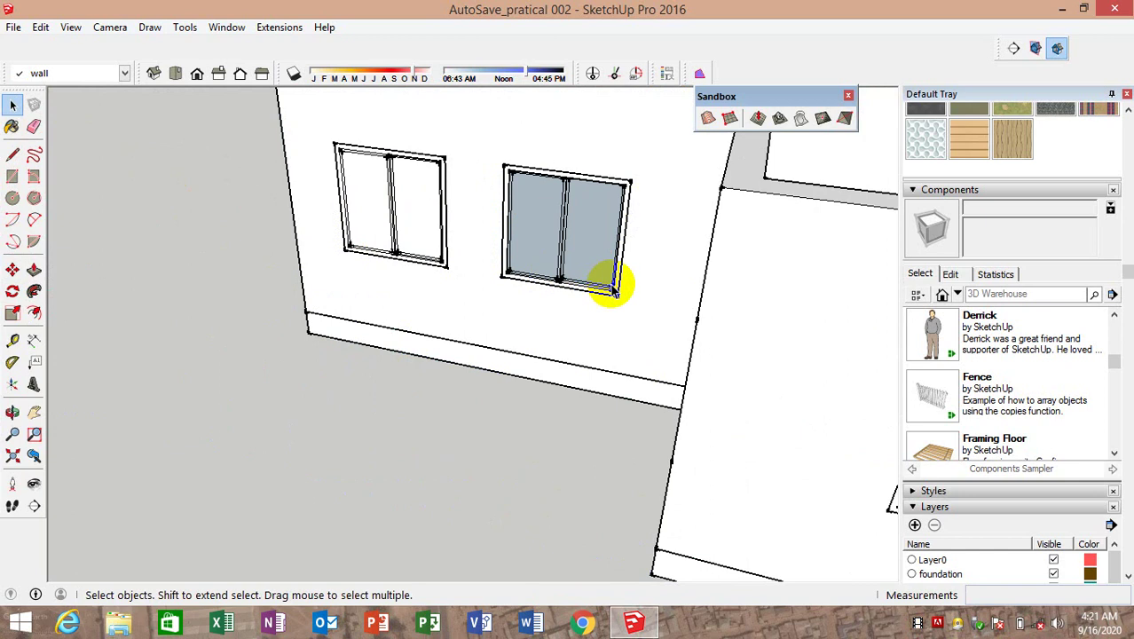
{"action": "key", "text": "Delete"}
{"action": "scroll", "coordinate": [393, 240], "scroll_direction": "up", "scroll_amount": 2}
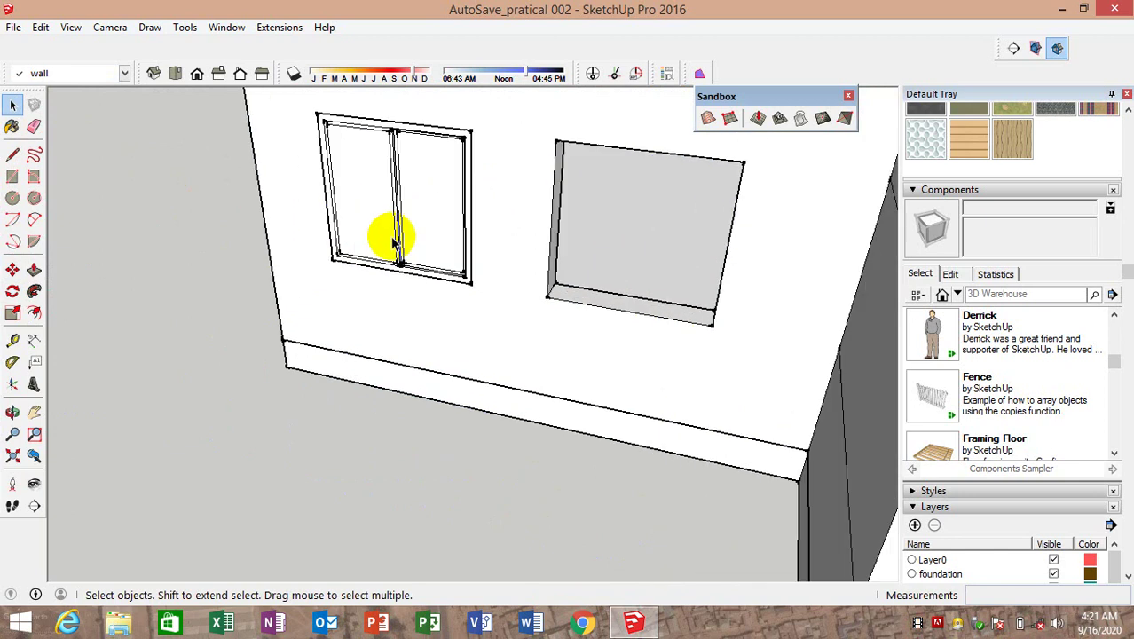
Copy the left window 1800 mm into the empty right opening
{"action": "left_click", "coordinate": [14, 269]}
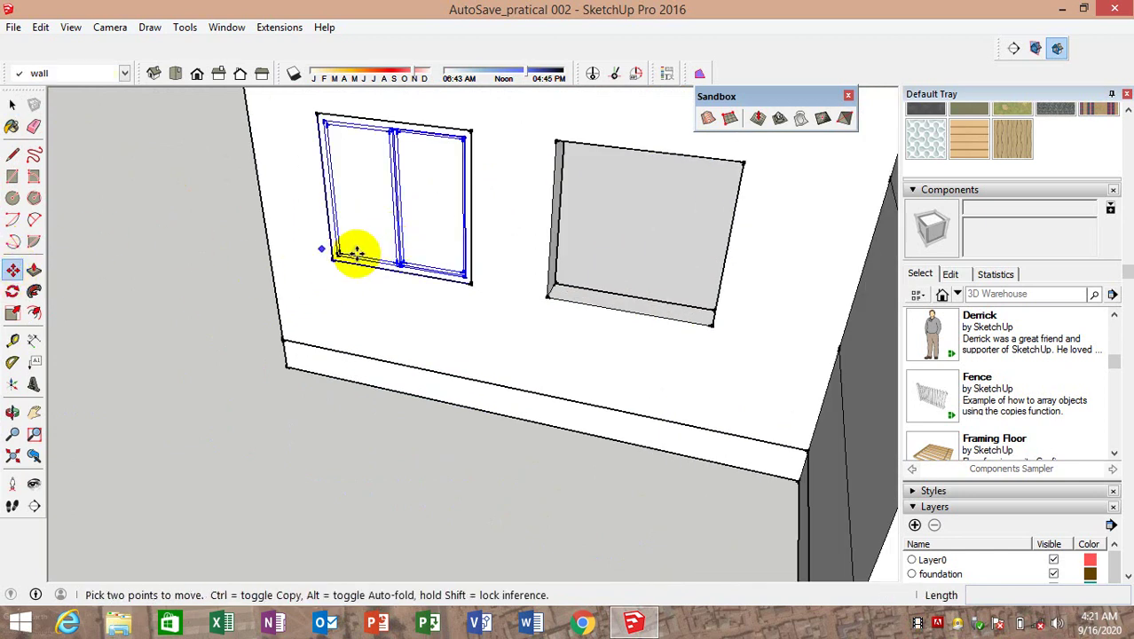
{"action": "left_click", "coordinate": [333, 259]}
{"action": "key", "text": "ctrl"}
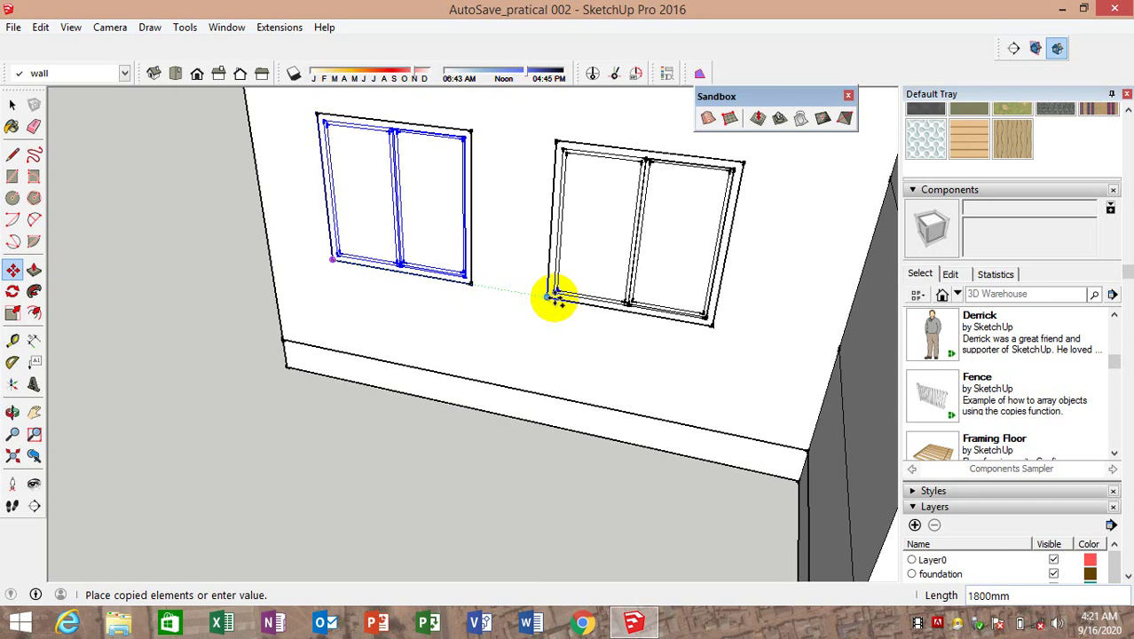
{"action": "left_click", "coordinate": [550, 297]}
{"action": "scroll", "coordinate": [608, 324], "scroll_direction": "down", "scroll_amount": 5}
{"action": "mouse_move", "coordinate": [608, 324]}
{"action": "middle_mouse_down"}
{"action": "mouse_move", "coordinate": [679, 374]}
{"action": "mouse_move", "coordinate": [927, 333]}
{"action": "middle_mouse_up"}
{"action": "scroll", "coordinate": [597, 294], "scroll_direction": "up", "scroll_amount": 5}
{"action": "key", "text": "m"}
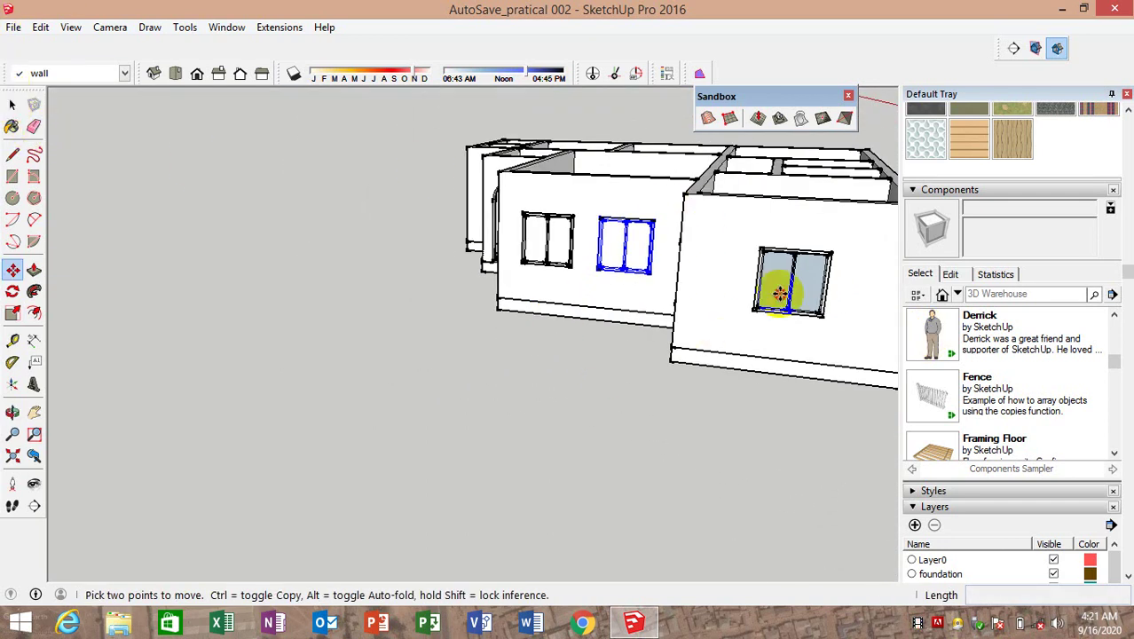
{"action": "key", "text": "Escape"}
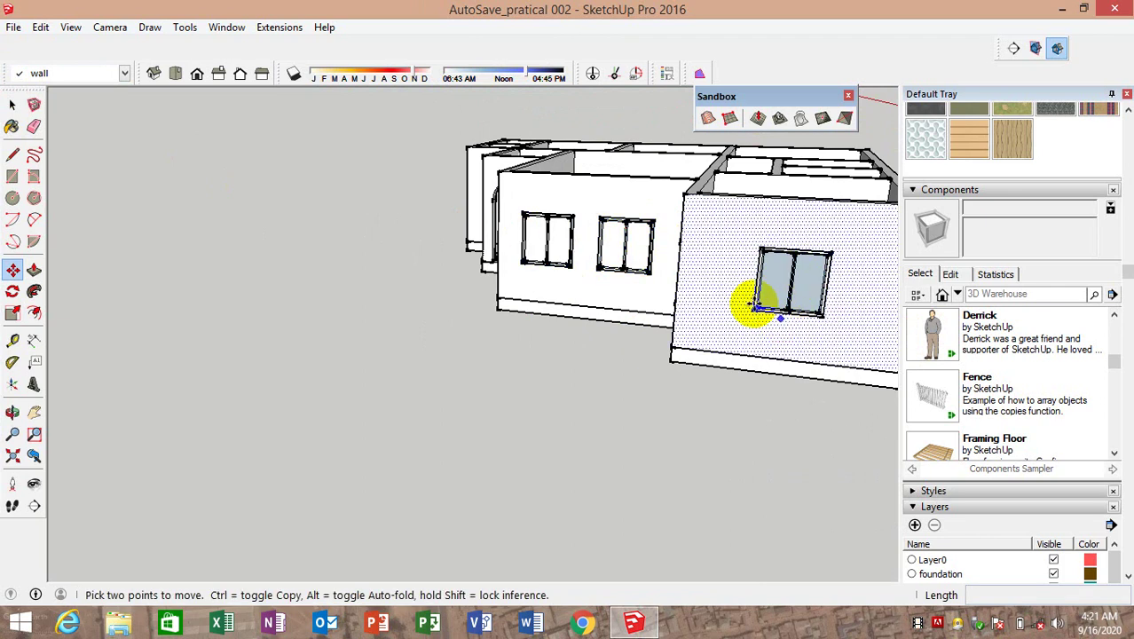
{"action": "left_click", "coordinate": [39, 128]}
Erase the glazed window on the adjacent wall
{"action": "left_click", "coordinate": [803, 291]}
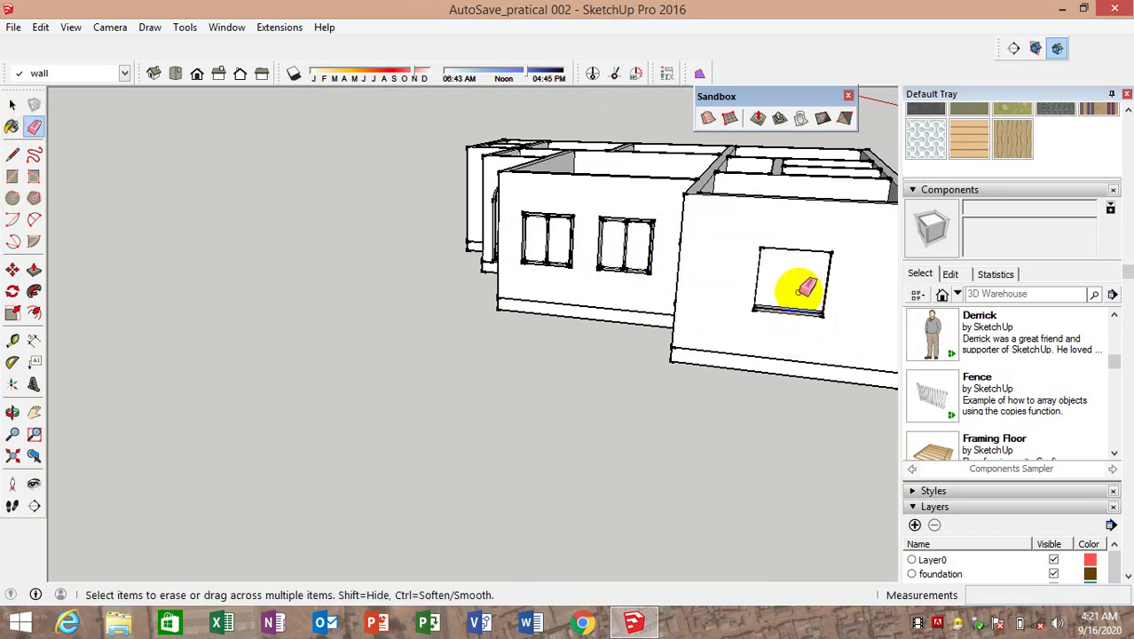
{"action": "mouse_move", "coordinate": [367, 338]}
{"action": "middle_mouse_down"}
{"action": "mouse_move", "coordinate": [431, 450]}
{"action": "mouse_move", "coordinate": [350, 352]}
{"action": "mouse_move", "coordinate": [480, 291]}
{"action": "mouse_move", "coordinate": [131, 223]}
{"action": "mouse_move", "coordinate": [532, 253]}
{"action": "mouse_move", "coordinate": [195, 264]}
{"action": "mouse_move", "coordinate": [342, 352]}
{"action": "mouse_move", "coordinate": [297, 344]}
{"action": "middle_mouse_up"}
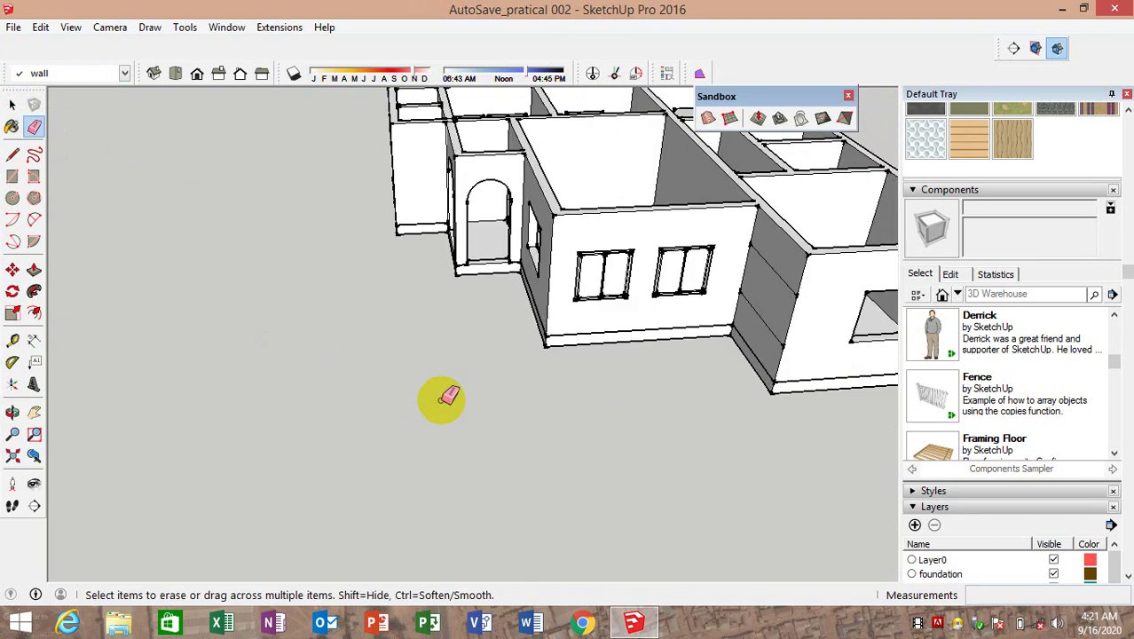
{"action": "mouse_move", "coordinate": [451, 454]}
{"action": "middle_mouse_down"}
{"action": "mouse_move", "coordinate": [294, 342]}
{"action": "mouse_move", "coordinate": [312, 380]}
{"action": "middle_mouse_up"}
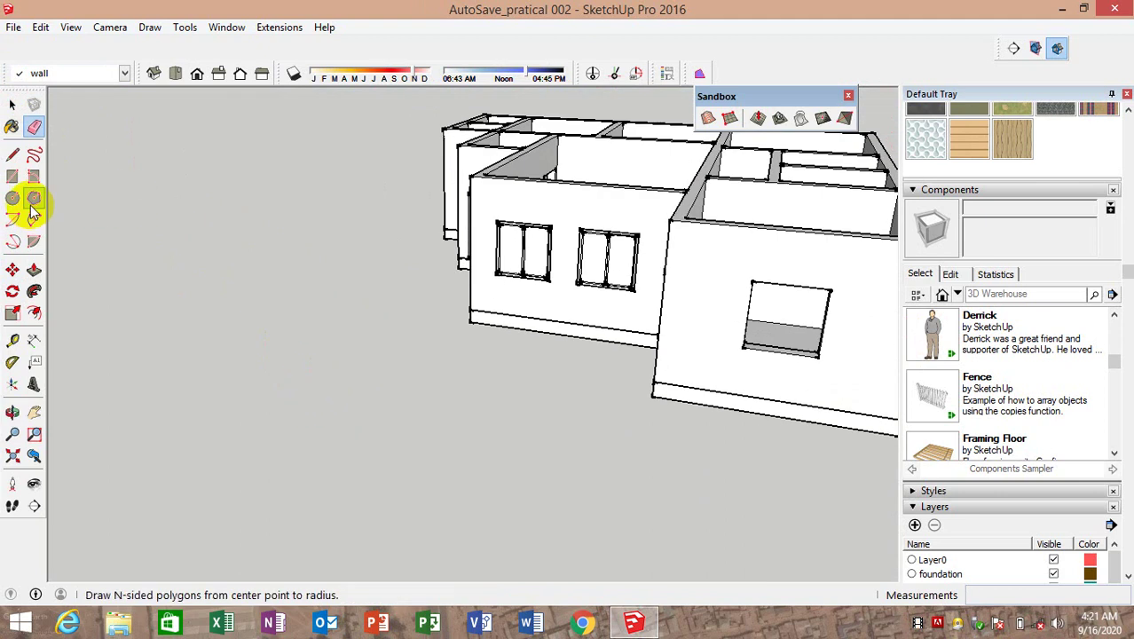
Copy the window onto the right wall and raise it 417mm into position
{"action": "left_click", "coordinate": [12, 271]}
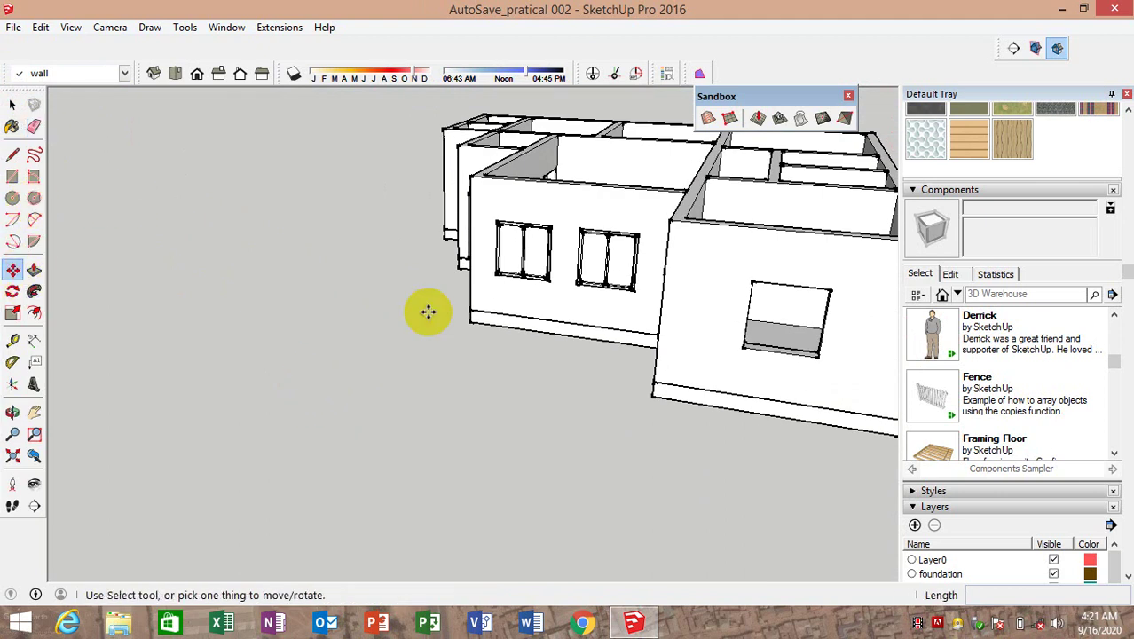
{"action": "key", "text": "ctrl"}
{"action": "left_click", "coordinate": [576, 282]}
{"action": "scroll", "coordinate": [751, 344], "scroll_direction": "up", "scroll_amount": 2}
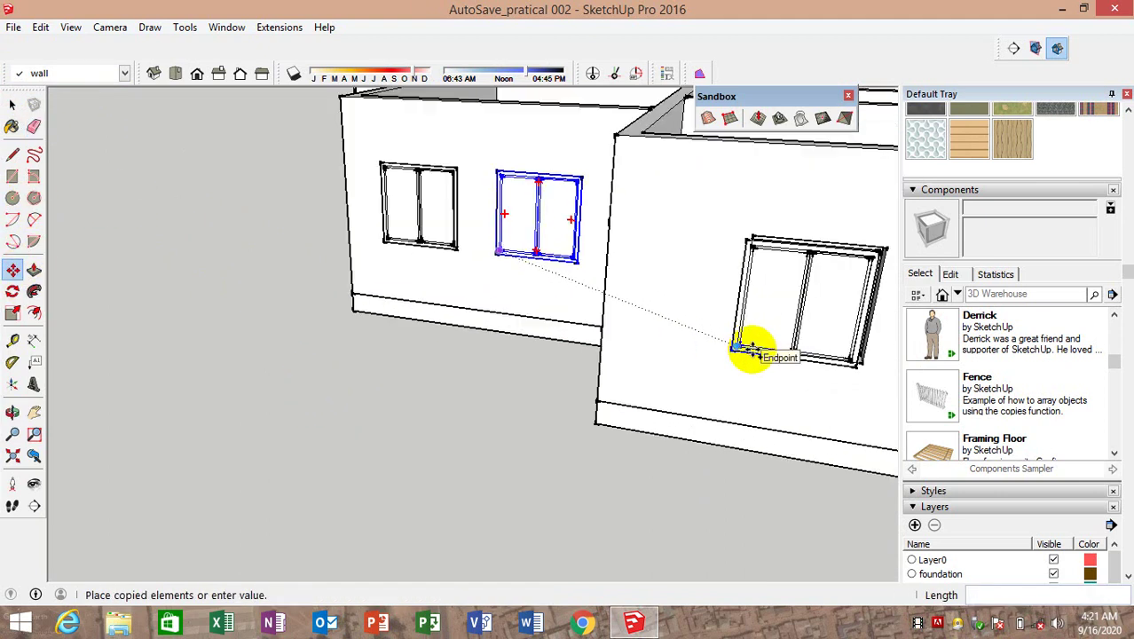
{"action": "scroll", "coordinate": [745, 350], "scroll_direction": "up", "scroll_amount": 2}
{"action": "scroll", "coordinate": [744, 344], "scroll_direction": "up", "scroll_amount": 2}
{"action": "left_click", "coordinate": [750, 323]}
{"action": "scroll", "coordinate": [750, 327], "scroll_direction": "up", "scroll_amount": 1}
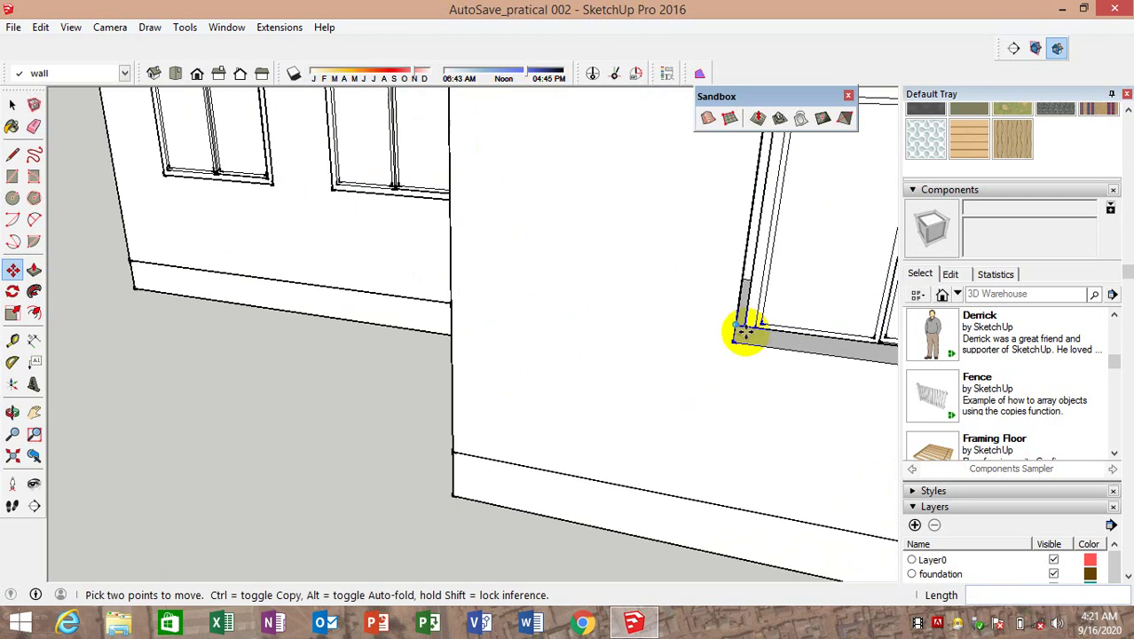
{"action": "scroll", "coordinate": [752, 319], "scroll_direction": "up", "scroll_amount": 2}
{"action": "left_click", "coordinate": [767, 286]}
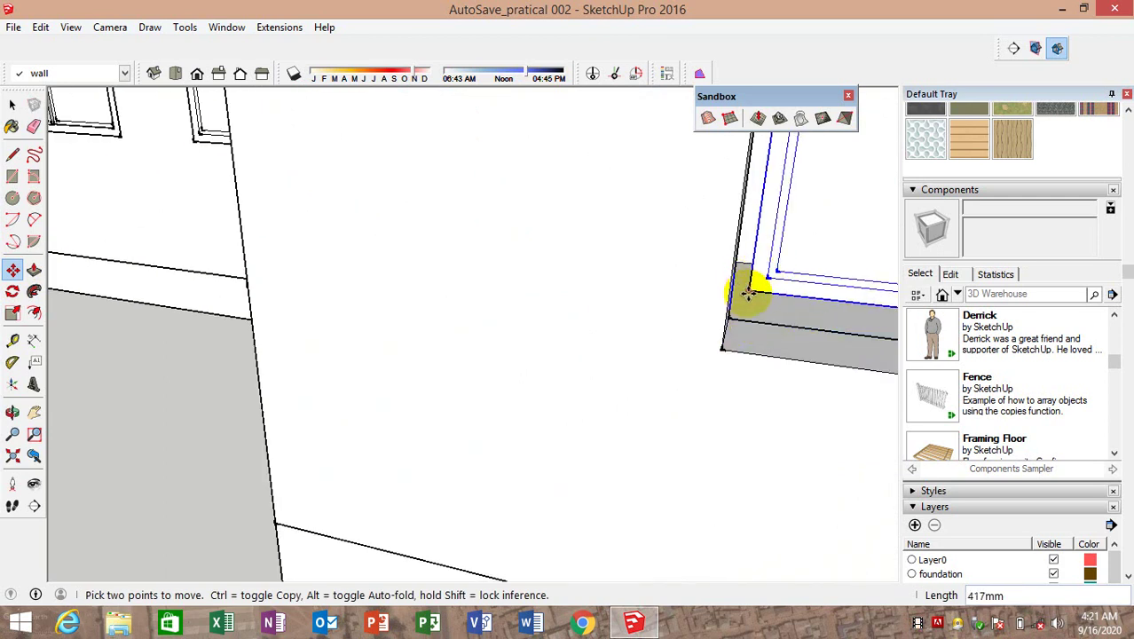
{"action": "left_click", "coordinate": [722, 347]}
Orbit around the house to check the front doorways and side window opening
{"action": "scroll", "coordinate": [668, 355], "scroll_direction": "down", "scroll_amount": 3}
{"action": "scroll", "coordinate": [607, 318], "scroll_direction": "down", "scroll_amount": 2}
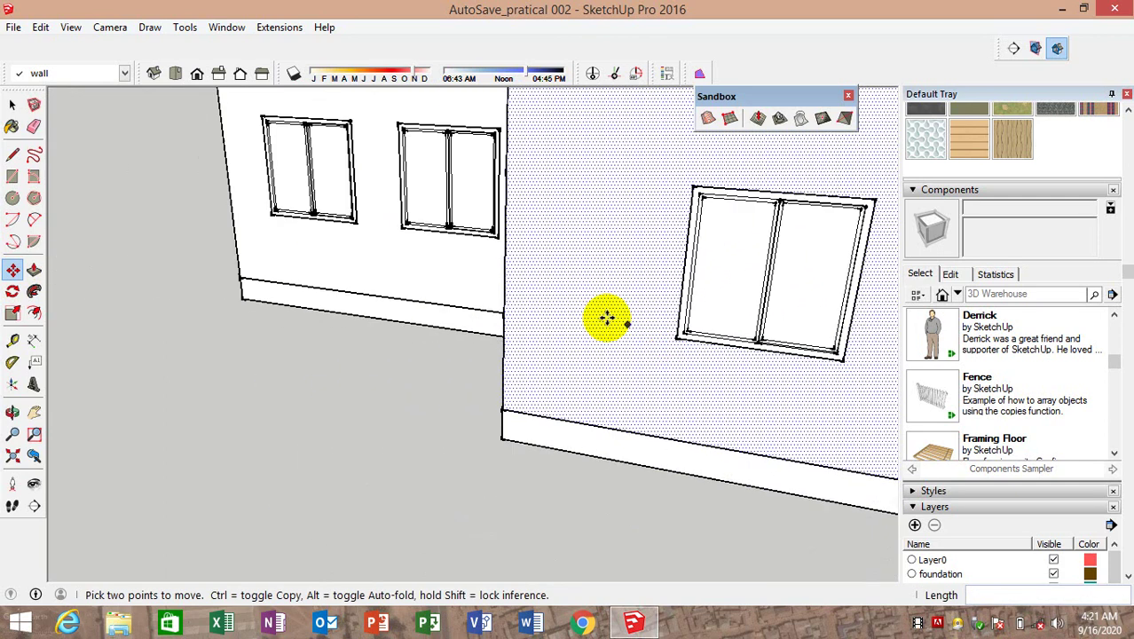
{"action": "scroll", "coordinate": [607, 317], "scroll_direction": "down", "scroll_amount": 3}
{"action": "mouse_move", "coordinate": [583, 329]}
{"action": "middle_mouse_down"}
{"action": "mouse_move", "coordinate": [676, 322]}
{"action": "mouse_move", "coordinate": [763, 296]}
{"action": "middle_mouse_up"}
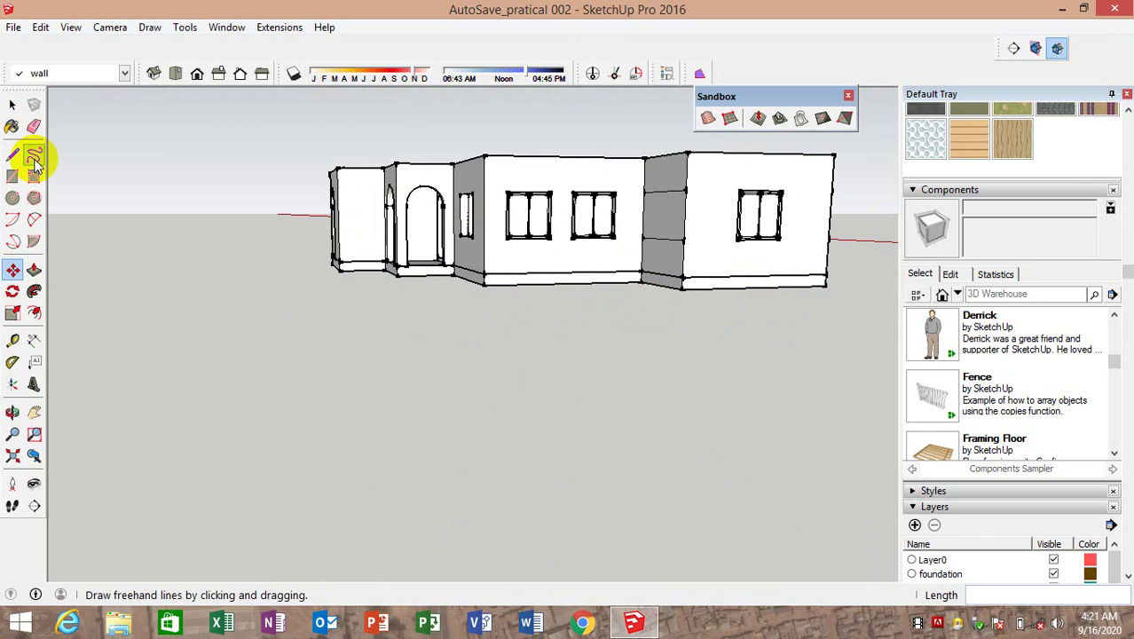
{"action": "left_click", "coordinate": [35, 126]}
{"action": "scroll", "coordinate": [666, 215], "scroll_direction": "up", "scroll_amount": 2}
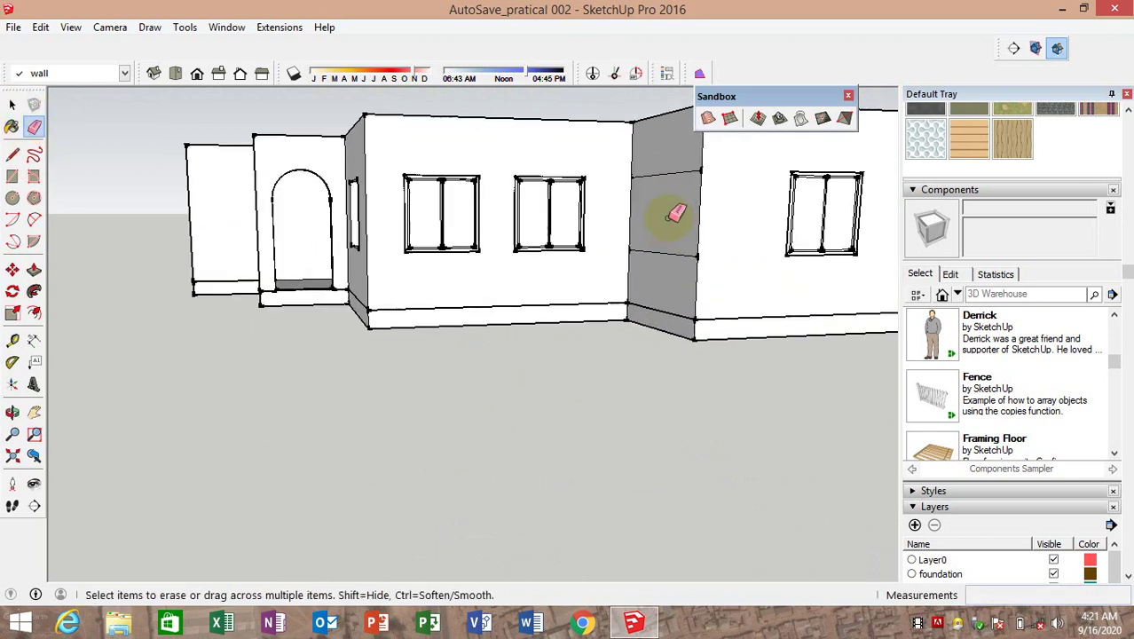
{"action": "scroll", "coordinate": [654, 164], "scroll_direction": "up", "scroll_amount": 2}
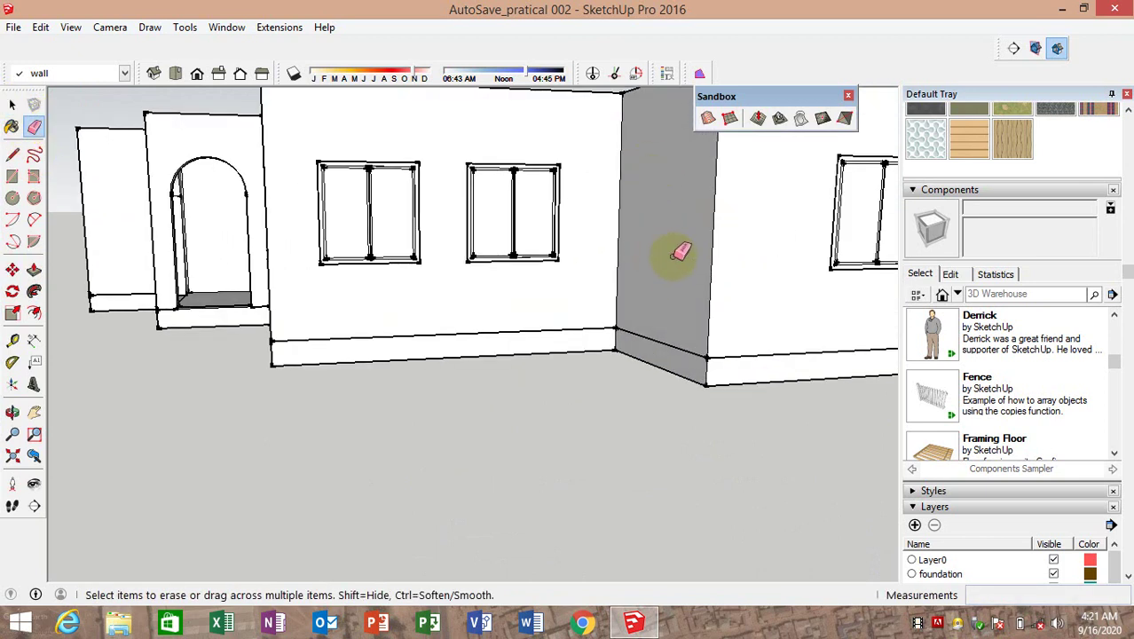
{"action": "scroll", "coordinate": [680, 252], "scroll_direction": "down", "scroll_amount": 4}
{"action": "mouse_move", "coordinate": [585, 271]}
{"action": "middle_mouse_down"}
{"action": "mouse_move", "coordinate": [665, 350]}
{"action": "mouse_move", "coordinate": [620, 278]}
{"action": "mouse_move", "coordinate": [431, 273]}
{"action": "middle_mouse_up"}
{"action": "scroll", "coordinate": [616, 265], "scroll_direction": "up", "scroll_amount": 2}
{"action": "scroll", "coordinate": [499, 294], "scroll_direction": "down", "scroll_amount": 3}
{"action": "mouse_move", "coordinate": [498, 294]}
{"action": "middle_mouse_down"}
{"action": "mouse_move", "coordinate": [572, 311]}
{"action": "mouse_move", "coordinate": [582, 265]}
{"action": "mouse_move", "coordinate": [547, 256]}
{"action": "mouse_move", "coordinate": [673, 271]}
{"action": "mouse_move", "coordinate": [455, 274]}
{"action": "mouse_move", "coordinate": [441, 330]}
{"action": "middle_mouse_up"}
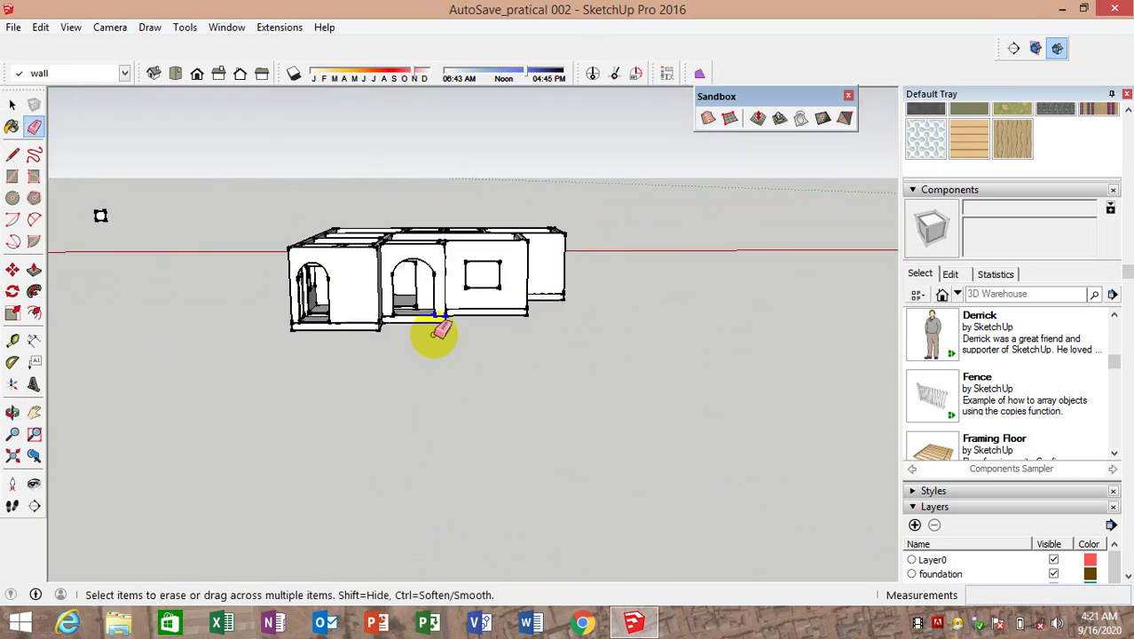
{"action": "scroll", "coordinate": [373, 284], "scroll_direction": "up", "scroll_amount": 3}
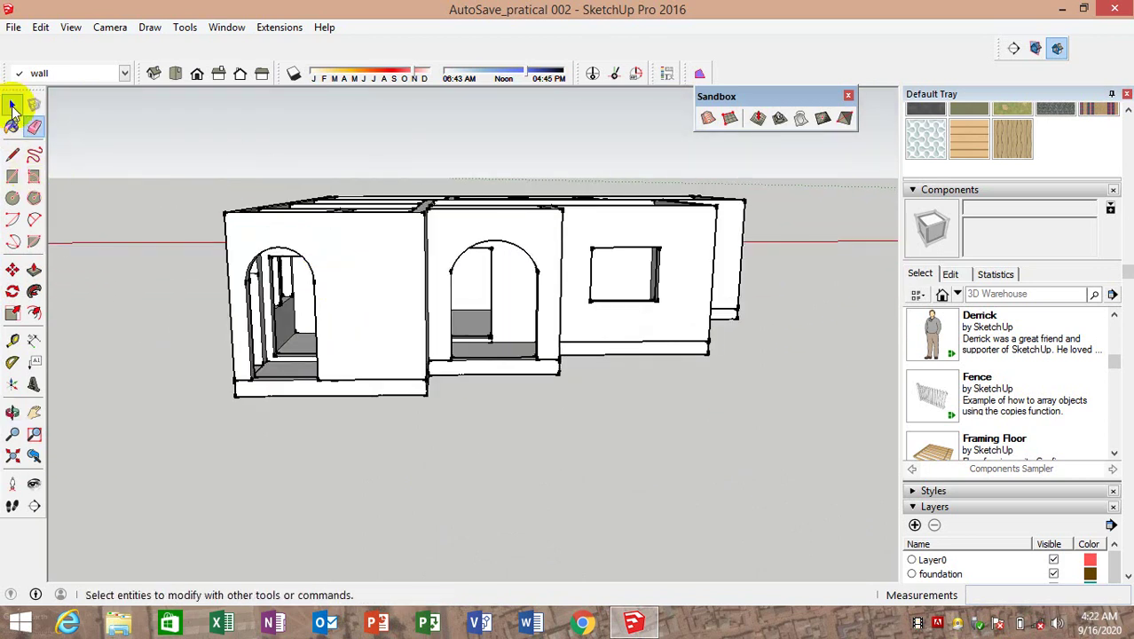
Copy a side-wall window down onto the ground beside the house
{"action": "left_click", "coordinate": [13, 270]}
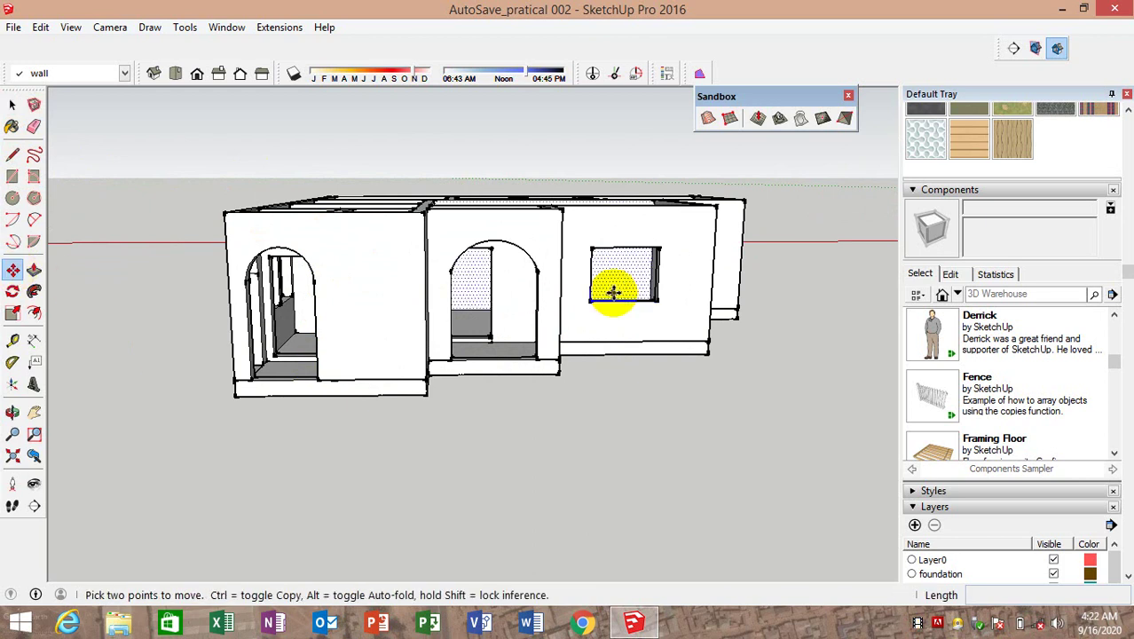
{"action": "mouse_move", "coordinate": [613, 291]}
{"action": "middle_mouse_down"}
{"action": "mouse_move", "coordinate": [648, 354]}
{"action": "mouse_move", "coordinate": [709, 349]}
{"action": "middle_mouse_up"}
{"action": "scroll", "coordinate": [684, 355], "scroll_direction": "up", "scroll_amount": 3}
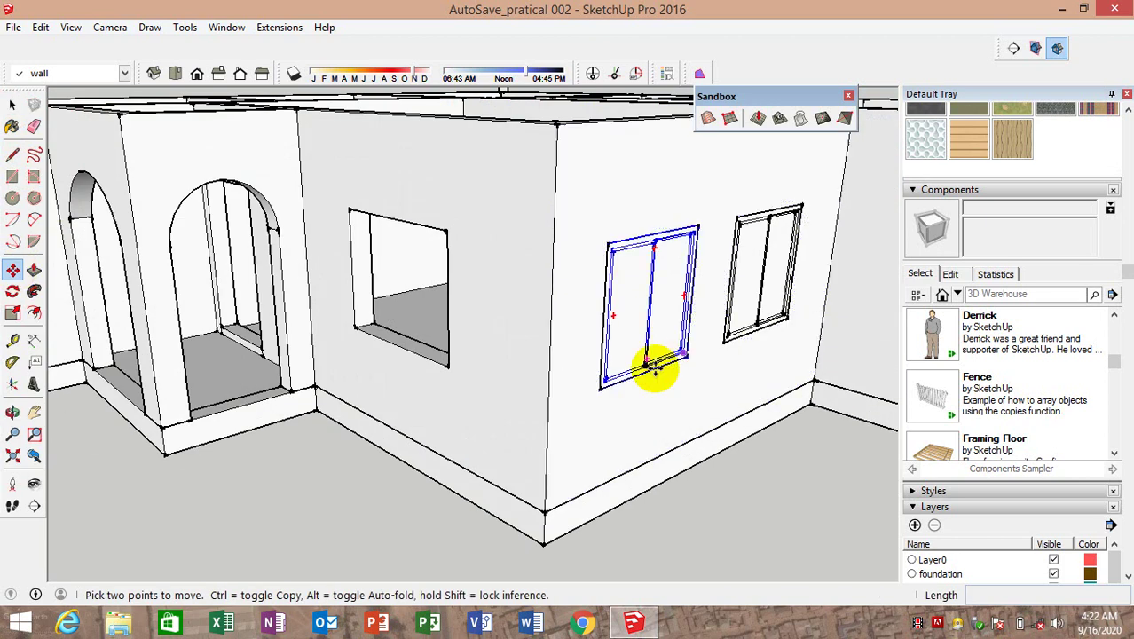
{"action": "left_click", "coordinate": [601, 383]}
{"action": "key", "text": "ctrl"}
{"action": "scroll", "coordinate": [710, 346], "scroll_direction": "down", "scroll_amount": 2}
{"action": "scroll", "coordinate": [719, 372], "scroll_direction": "down", "scroll_amount": 2}
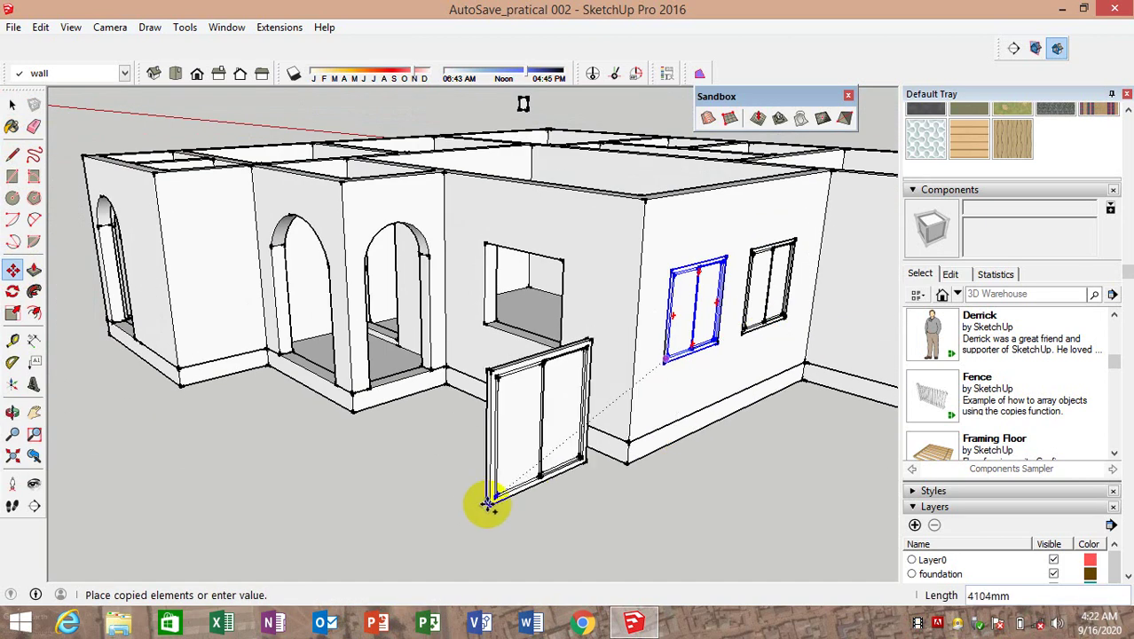
{"action": "left_click", "coordinate": [415, 502]}
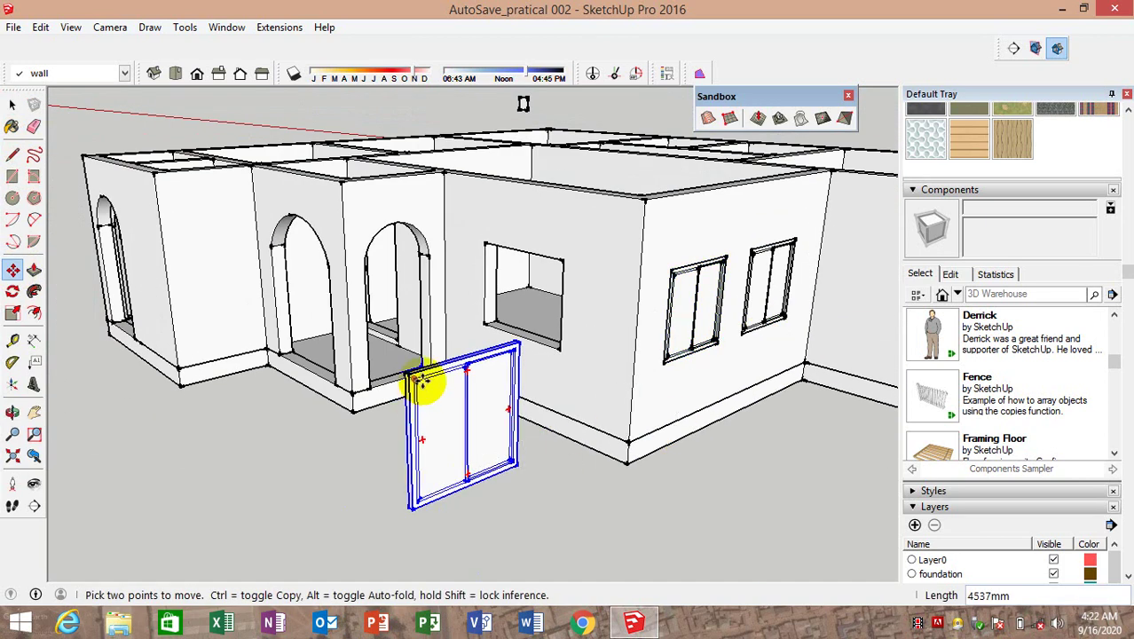
Rotate the window copy 90 degrees about its corner
{"action": "left_click", "coordinate": [12, 298]}
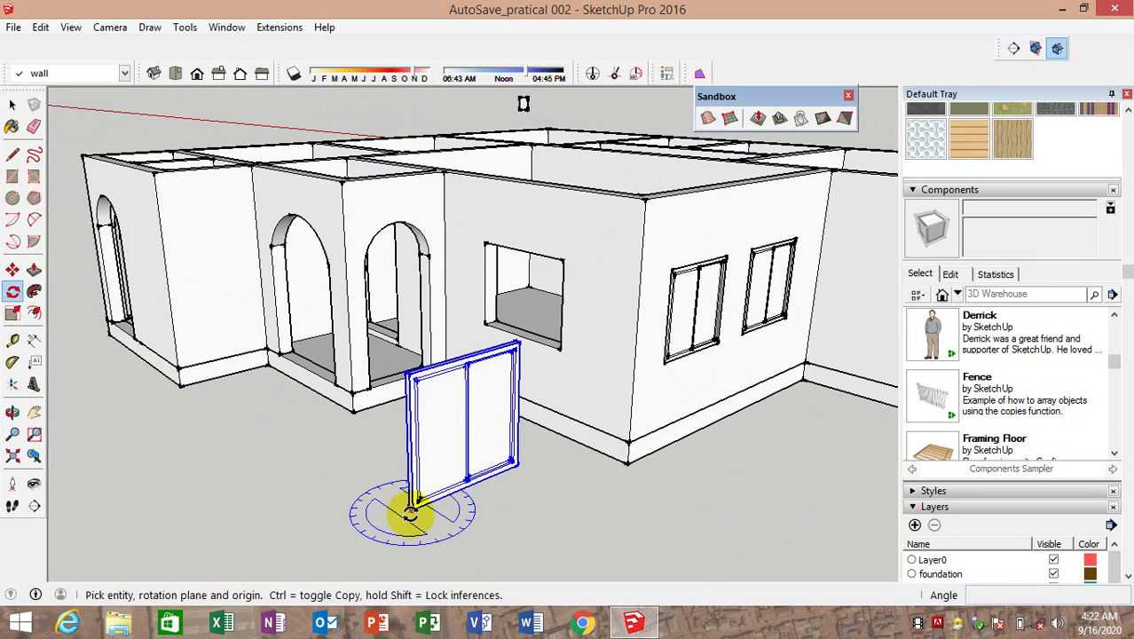
{"action": "left_click", "coordinate": [410, 509]}
{"action": "left_click", "coordinate": [311, 529]}
{"action": "type", "text": "90"}
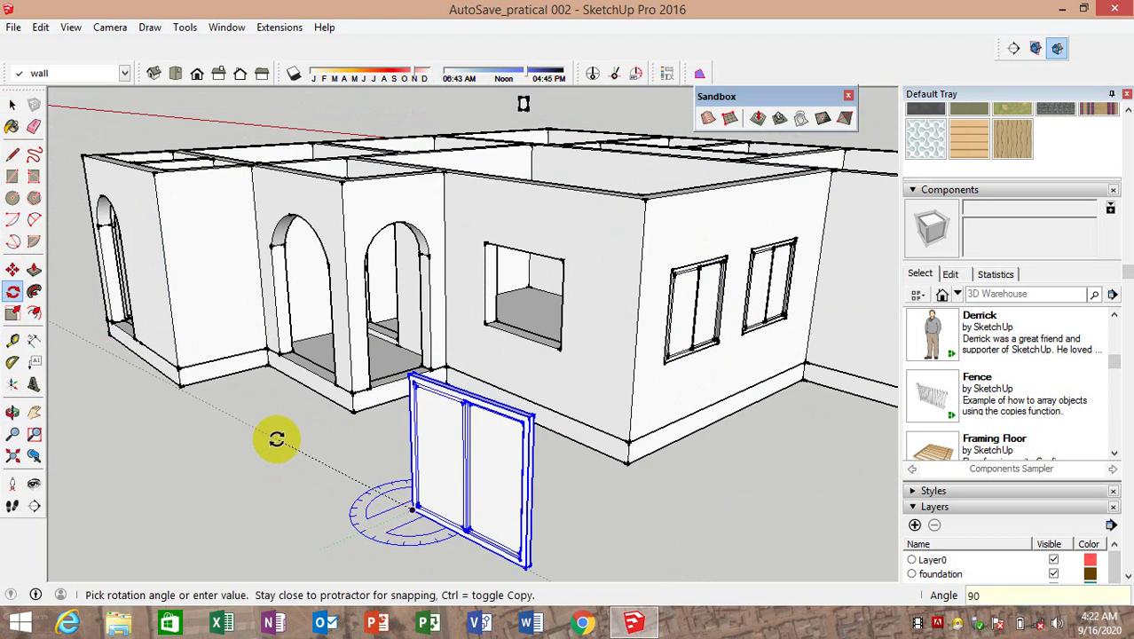
{"action": "left_click", "coordinate": [276, 439]}
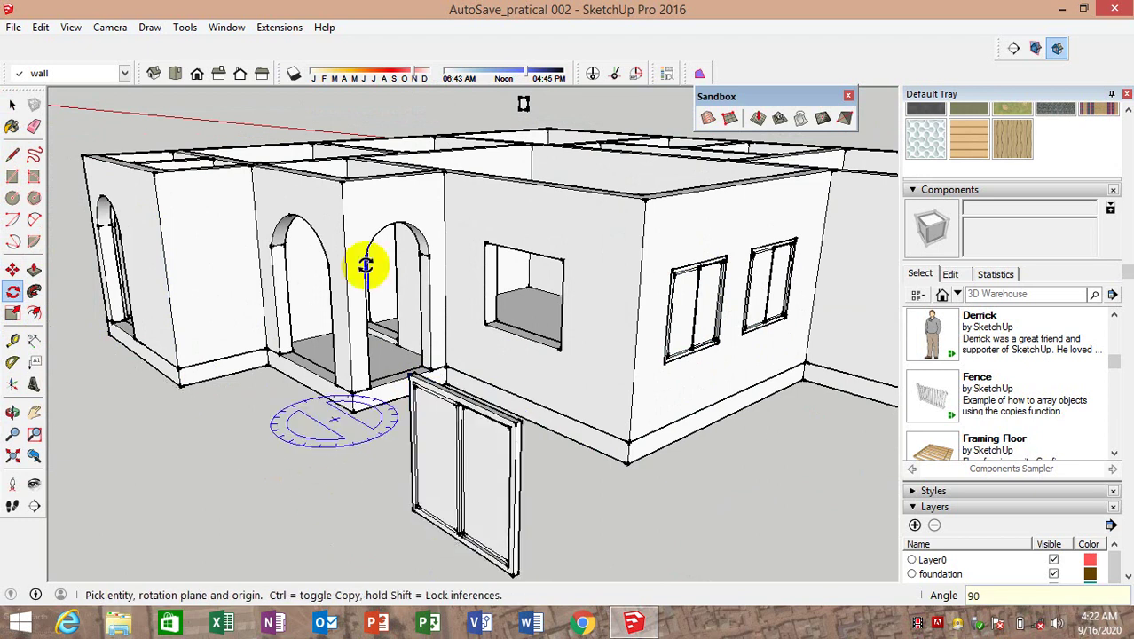
Move the rotated window into the empty square opening on the front wall
{"action": "left_click", "coordinate": [12, 268]}
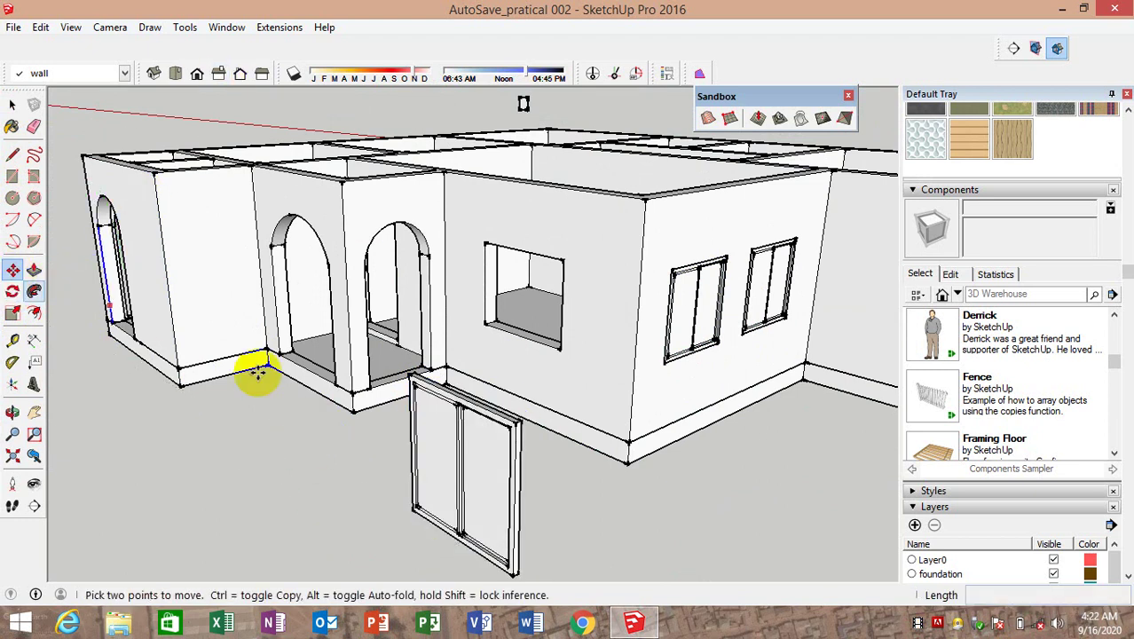
{"action": "left_click", "coordinate": [512, 560]}
{"action": "scroll", "coordinate": [559, 346], "scroll_direction": "up", "scroll_amount": 3}
{"action": "scroll", "coordinate": [543, 359], "scroll_direction": "up", "scroll_amount": 3}
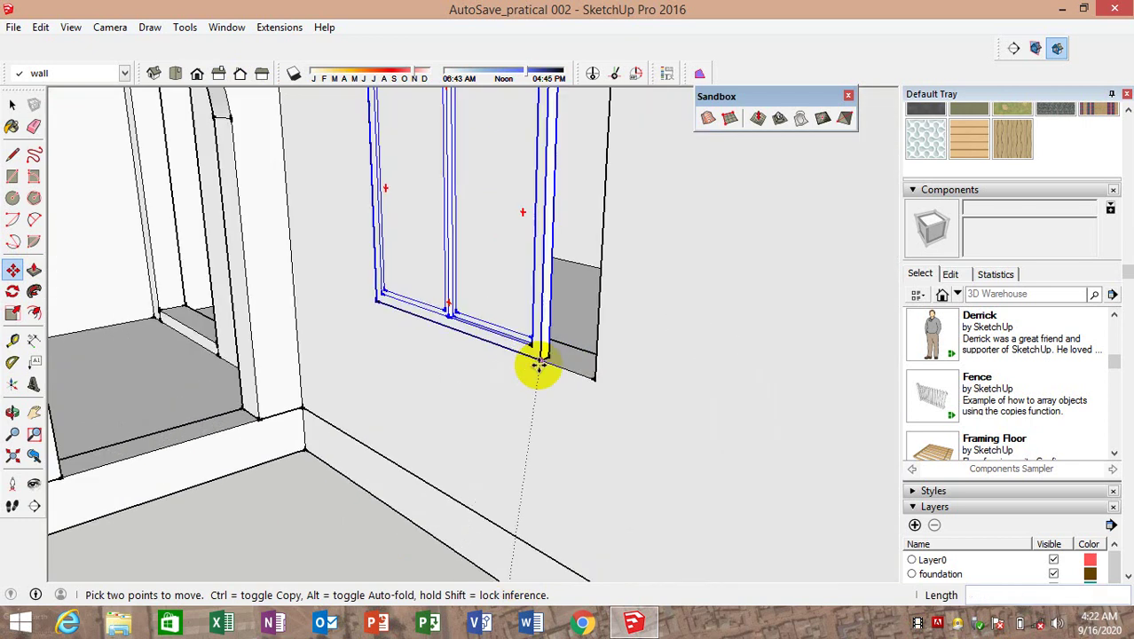
{"action": "scroll", "coordinate": [613, 390], "scroll_direction": "up", "scroll_amount": 1}
{"action": "left_click", "coordinate": [616, 387]}
{"action": "scroll", "coordinate": [616, 388], "scroll_direction": "down", "scroll_amount": 2}
{"action": "middle_click_drag", "start_coordinate": [561, 406], "coordinate": [742, 406]}
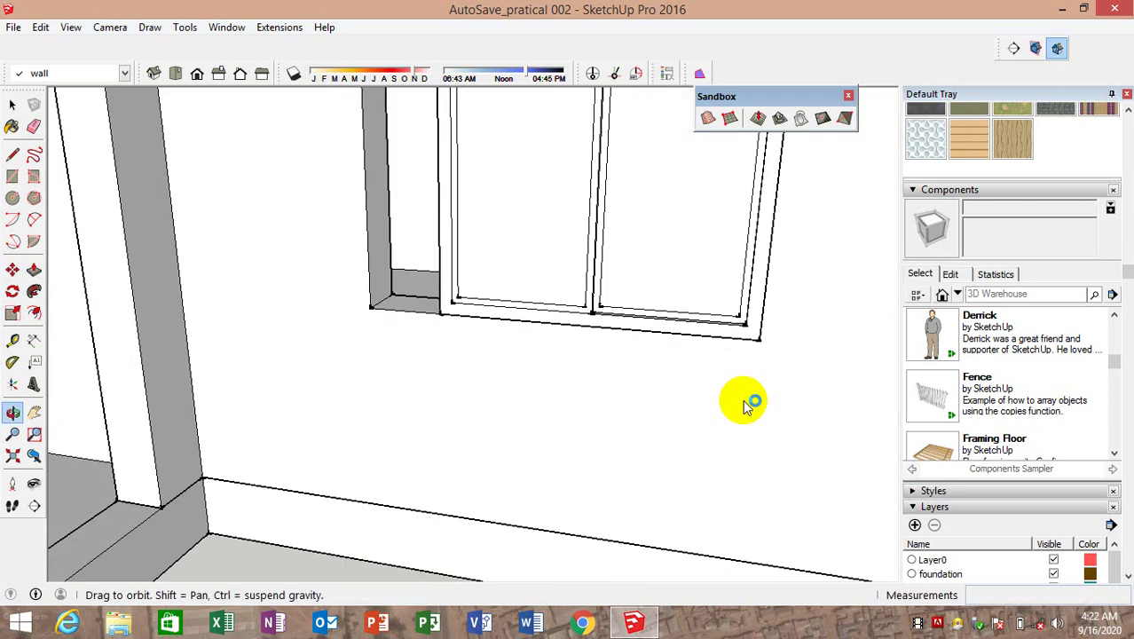
{"action": "scroll", "coordinate": [506, 380], "scroll_direction": "down", "scroll_amount": 3}
{"action": "scroll", "coordinate": [573, 355], "scroll_direction": "down", "scroll_amount": 2}
{"action": "scroll", "coordinate": [572, 355], "scroll_direction": "down", "scroll_amount": 3}
{"action": "mouse_move", "coordinate": [596, 362]}
{"action": "middle_mouse_down"}
{"action": "mouse_move", "coordinate": [582, 271]}
{"action": "mouse_move", "coordinate": [608, 304]}
{"action": "middle_mouse_up"}
Stretch the new front-wall window leftward to a red scale of 1.25 to fill the opening
{"action": "key", "text": "m"}
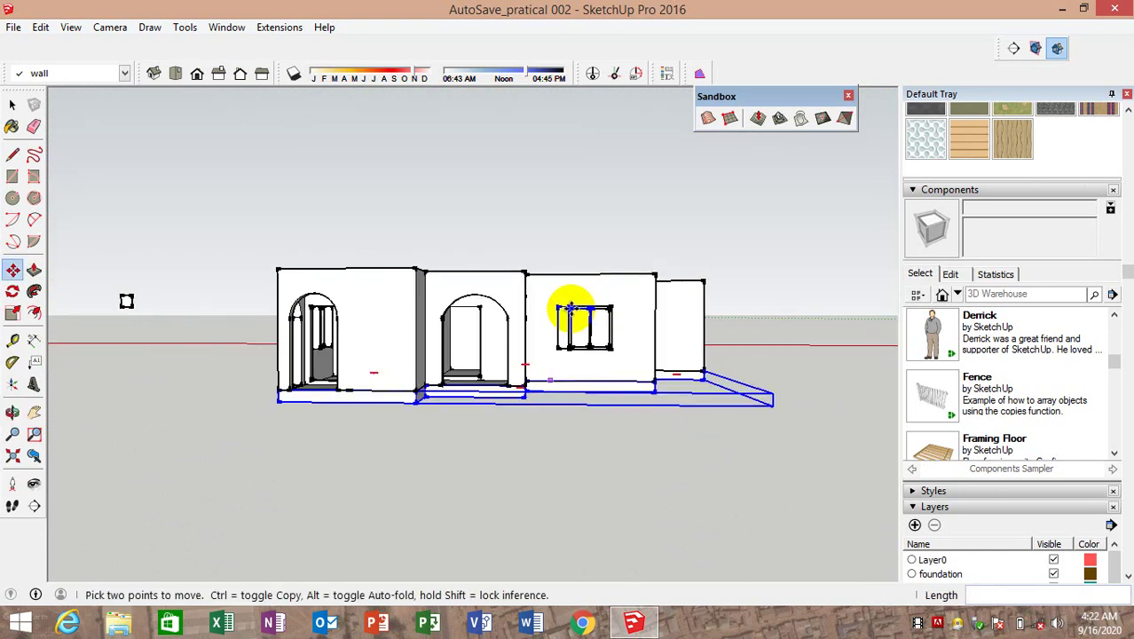
{"action": "middle_click_drag", "start_coordinate": [552, 336], "coordinate": [565, 352]}
{"action": "scroll", "coordinate": [598, 328], "scroll_direction": "up", "scroll_amount": 2}
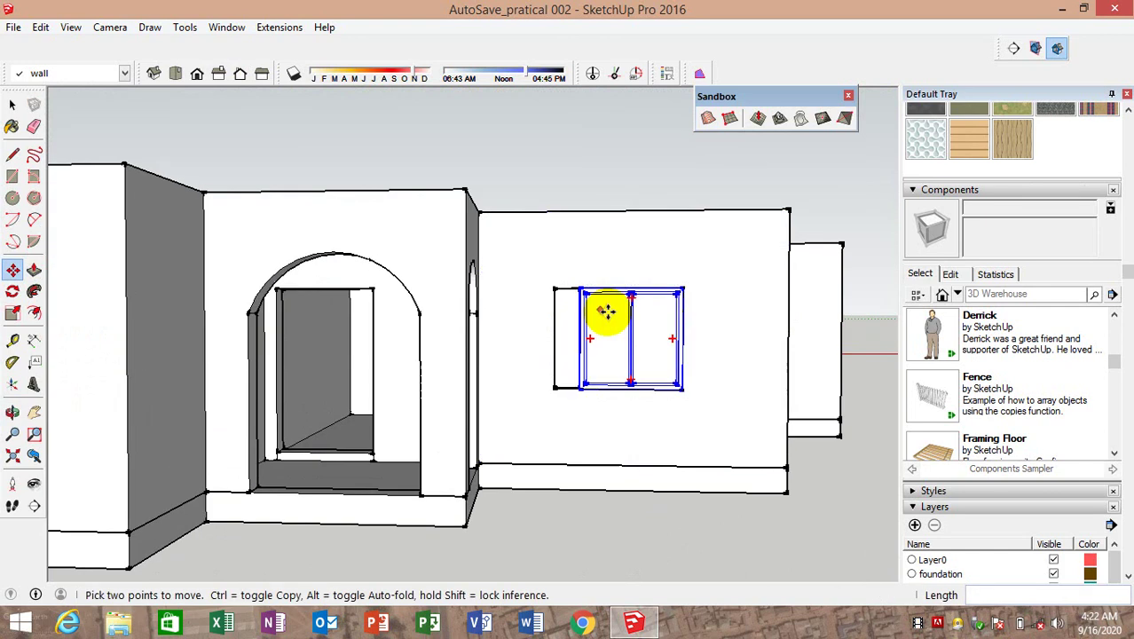
{"action": "scroll", "coordinate": [533, 302], "scroll_direction": "up", "scroll_amount": 3}
{"action": "left_click", "coordinate": [18, 315]}
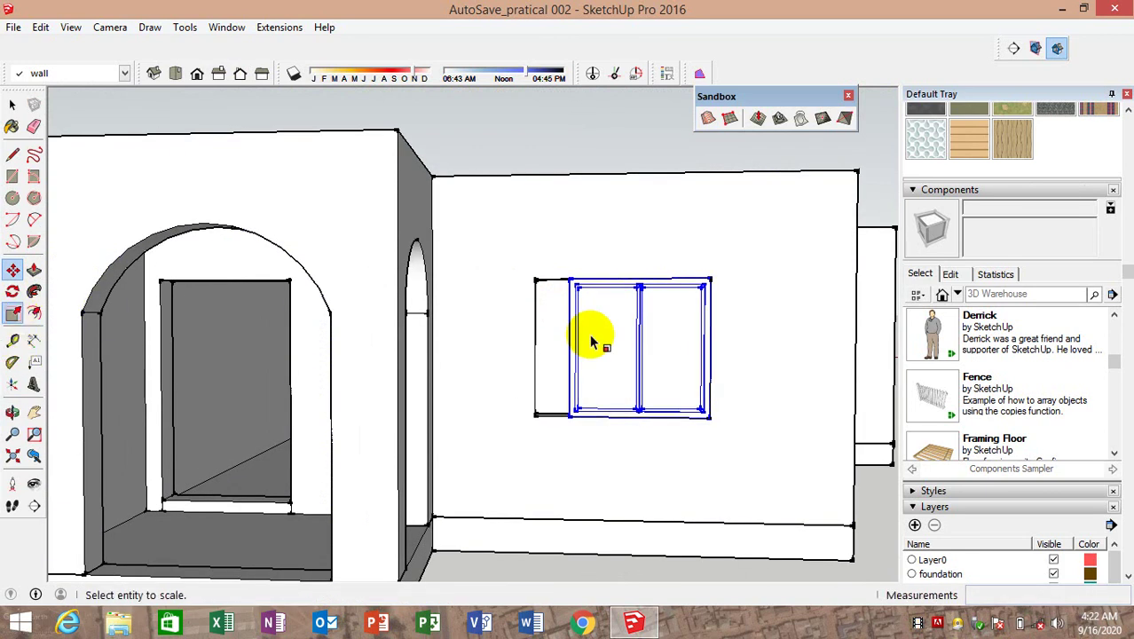
{"action": "left_click", "coordinate": [581, 339]}
{"action": "scroll", "coordinate": [569, 355], "scroll_direction": "up", "scroll_amount": 3}
{"action": "scroll", "coordinate": [594, 400], "scroll_direction": "up", "scroll_amount": 3}
{"action": "scroll", "coordinate": [601, 415], "scroll_direction": "down", "scroll_amount": 3}
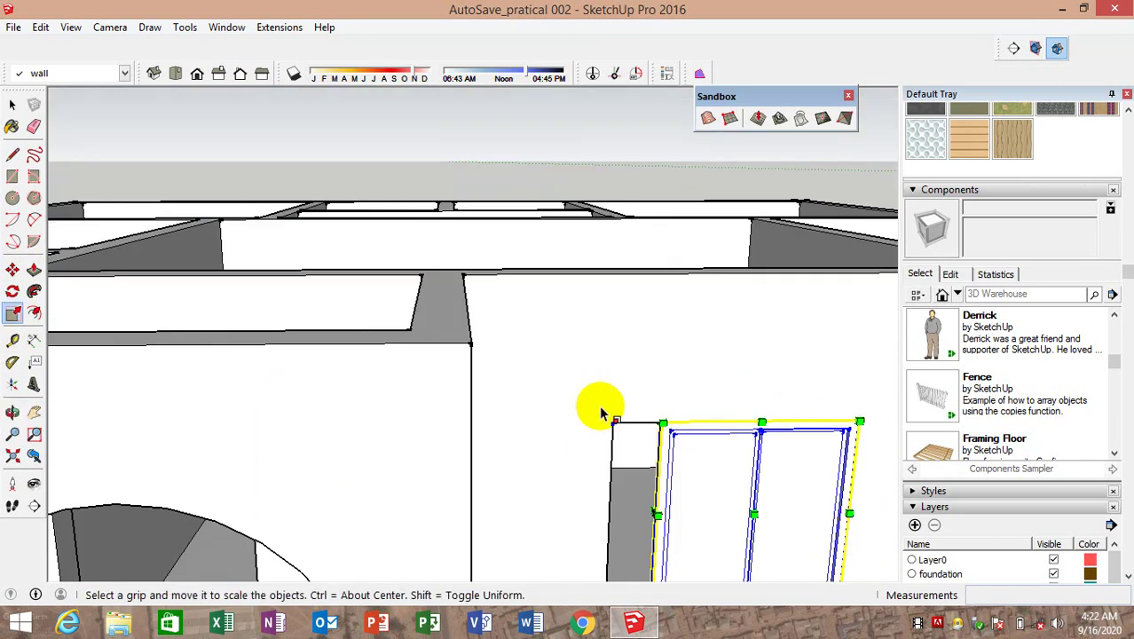
{"action": "left_click", "coordinate": [657, 514]}
{"action": "left_click_drag", "start_coordinate": [661, 510], "coordinate": [610, 506]}
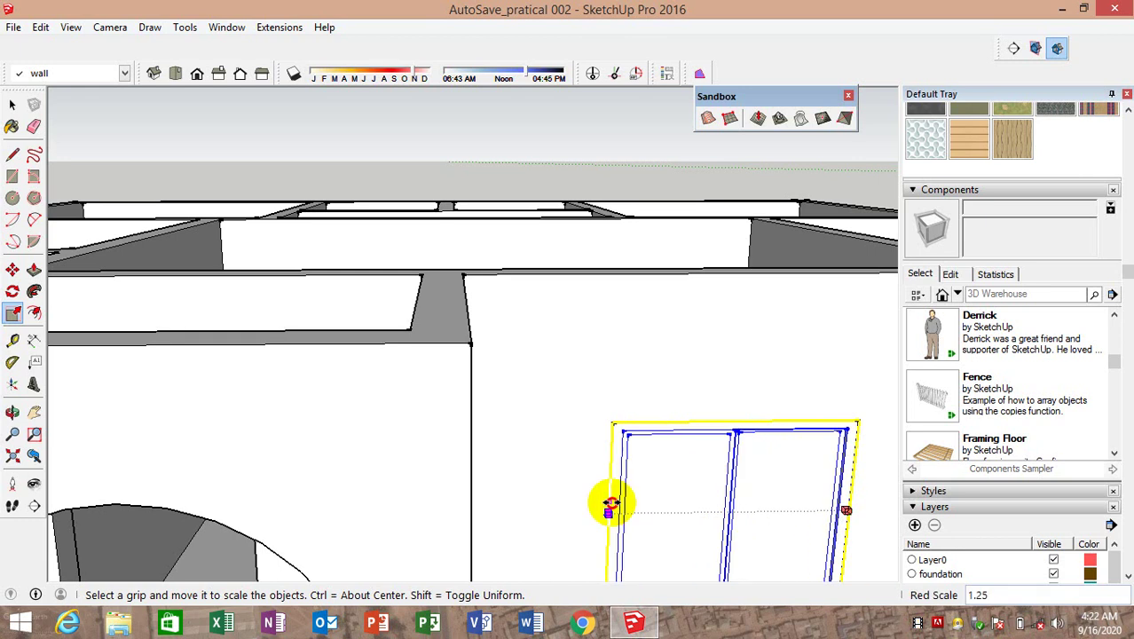
{"action": "scroll", "coordinate": [607, 506], "scroll_direction": "down", "scroll_amount": 3}
{"action": "scroll", "coordinate": [603, 476], "scroll_direction": "down", "scroll_amount": 3}
{"action": "scroll", "coordinate": [572, 469], "scroll_direction": "down", "scroll_amount": 2}
{"action": "left_click", "coordinate": [577, 468]}
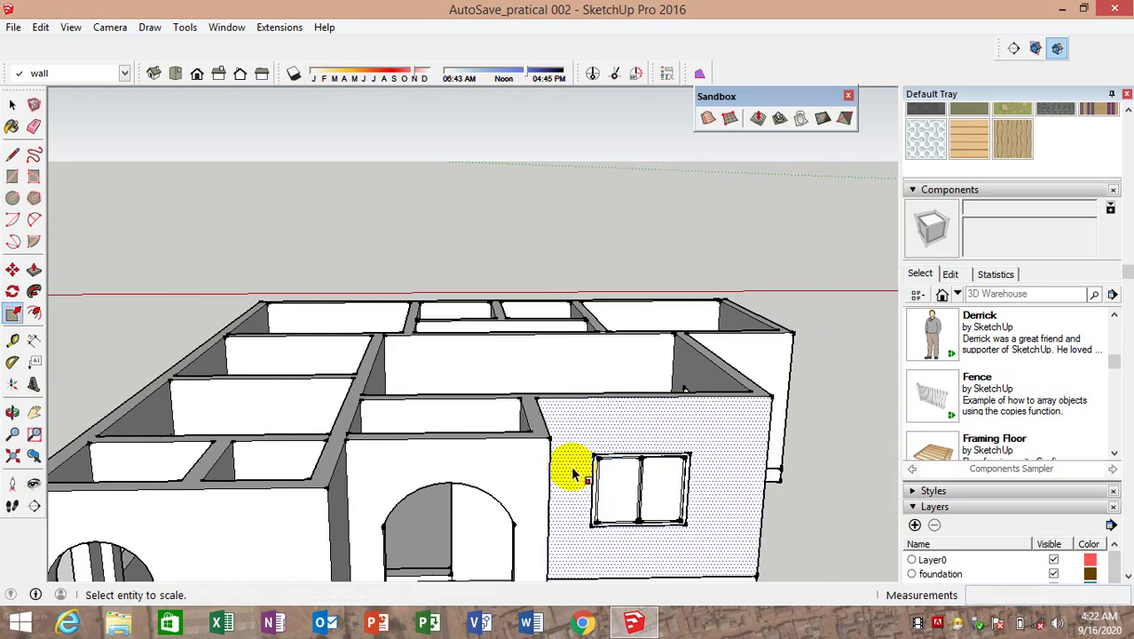
{"action": "mouse_move", "coordinate": [642, 441]}
{"action": "middle_mouse_down"}
{"action": "mouse_move", "coordinate": [633, 456]}
{"action": "mouse_move", "coordinate": [570, 385]}
{"action": "mouse_move", "coordinate": [626, 459]}
{"action": "middle_mouse_up"}
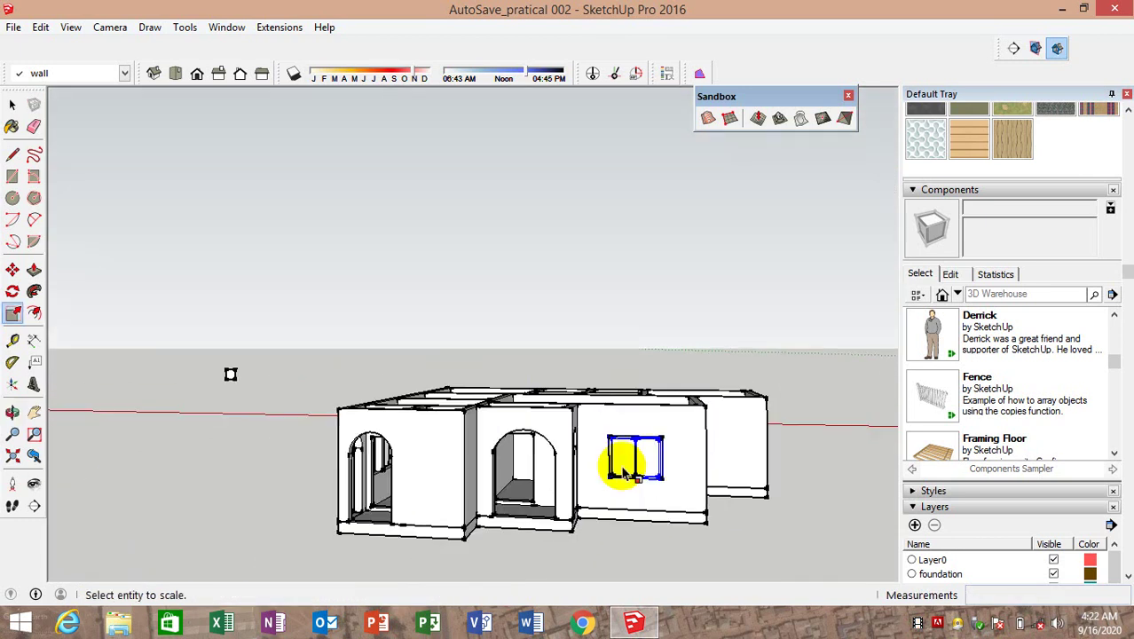
Copy a double-pane window onto the ground near the arched doorway
{"action": "left_click", "coordinate": [12, 271]}
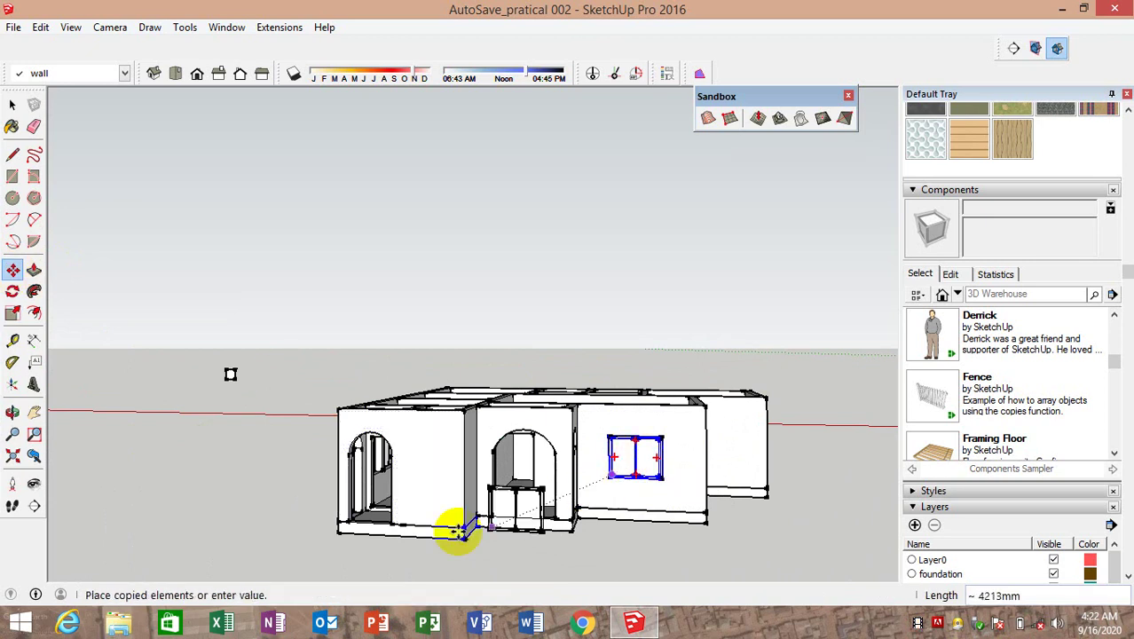
{"action": "mouse_move", "coordinate": [336, 505]}
{"action": "middle_mouse_down"}
{"action": "mouse_move", "coordinate": [590, 457]}
{"action": "mouse_move", "coordinate": [324, 486]}
{"action": "mouse_move", "coordinate": [481, 517]}
{"action": "mouse_move", "coordinate": [663, 504]}
{"action": "mouse_move", "coordinate": [443, 543]}
{"action": "middle_mouse_up"}
{"action": "key", "text": "ctrl"}
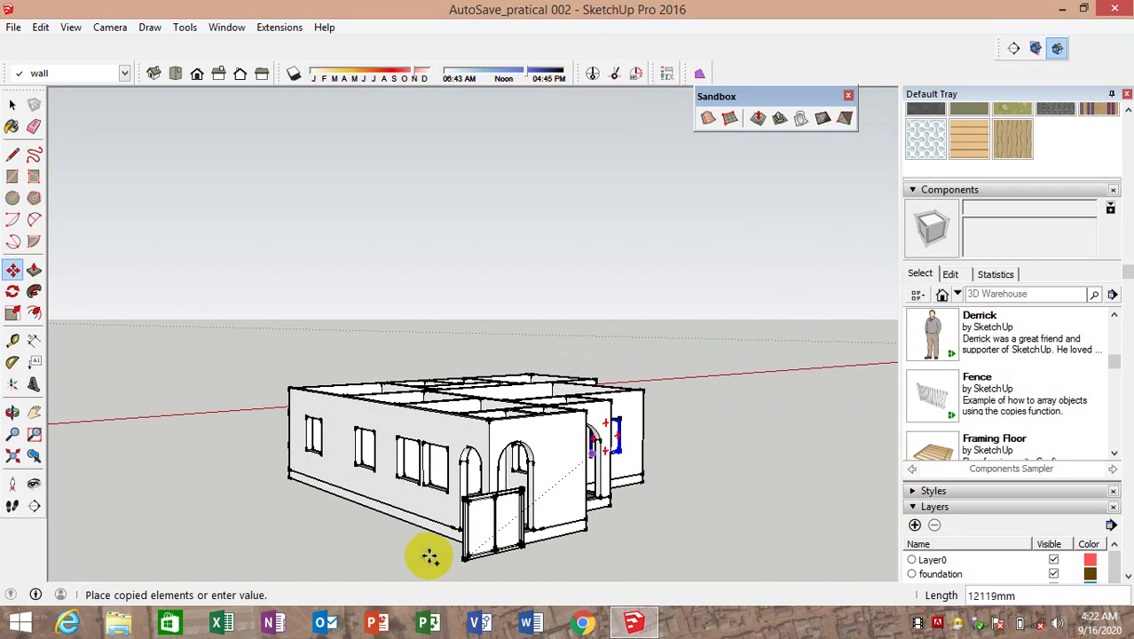
{"action": "left_click", "coordinate": [372, 522]}
{"action": "scroll", "coordinate": [379, 503], "scroll_direction": "up", "scroll_amount": 2}
{"action": "middle_click_drag", "start_coordinate": [379, 503], "coordinate": [455, 519]}
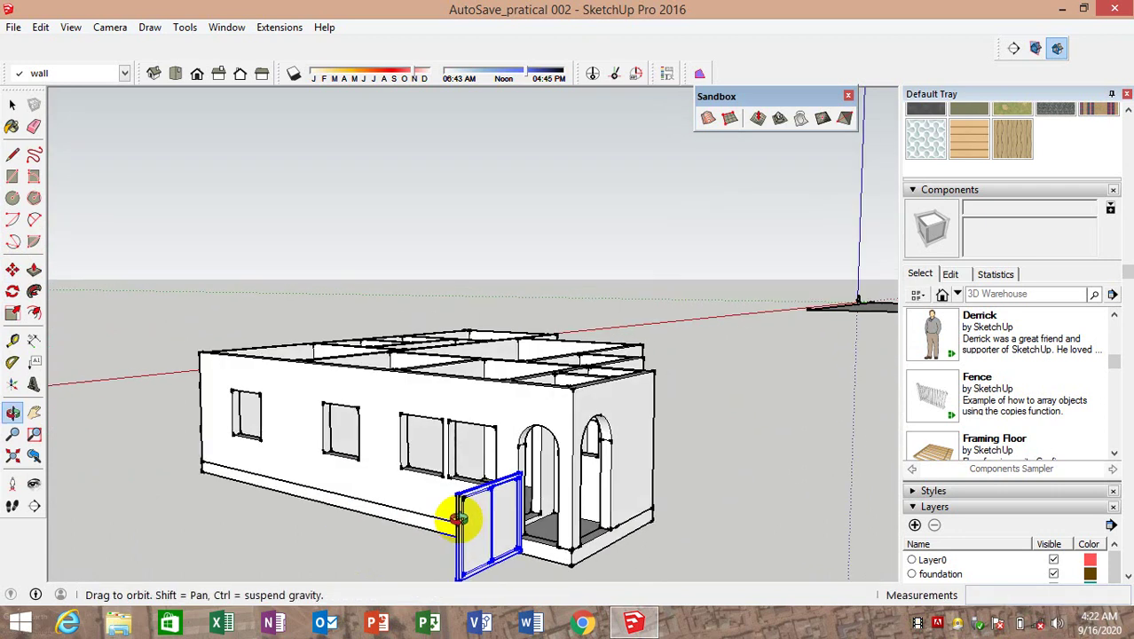
{"action": "left_click", "coordinate": [455, 519]}
Rotate the copied frame 90° about its base to align with the long wall
{"action": "left_click", "coordinate": [14, 292]}
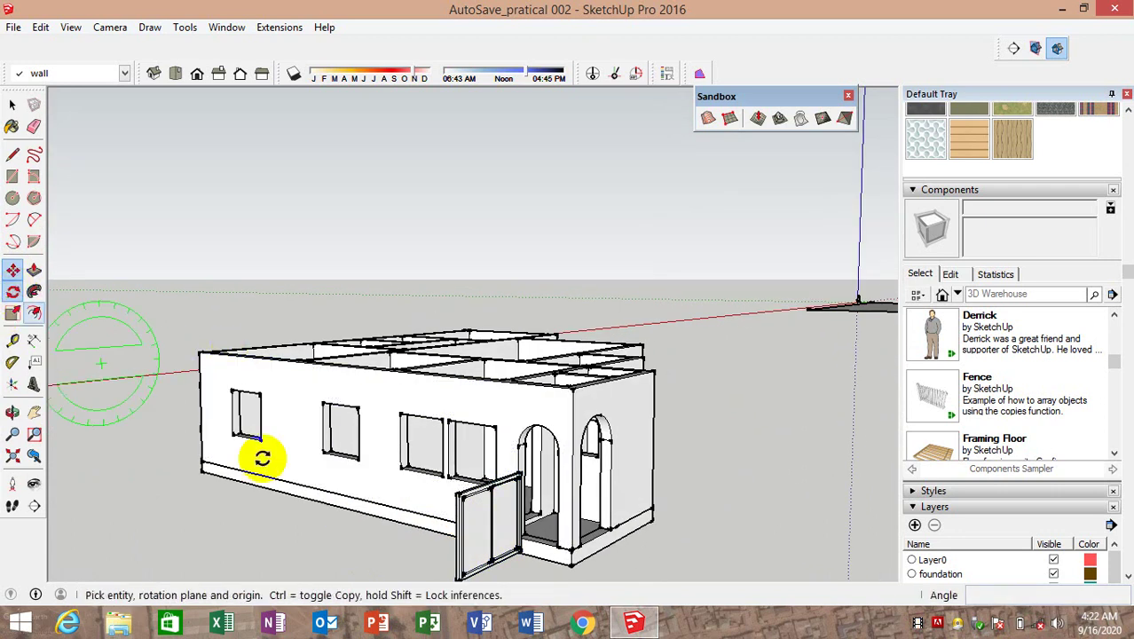
{"action": "middle_click_drag", "start_coordinate": [402, 563], "coordinate": [481, 454]}
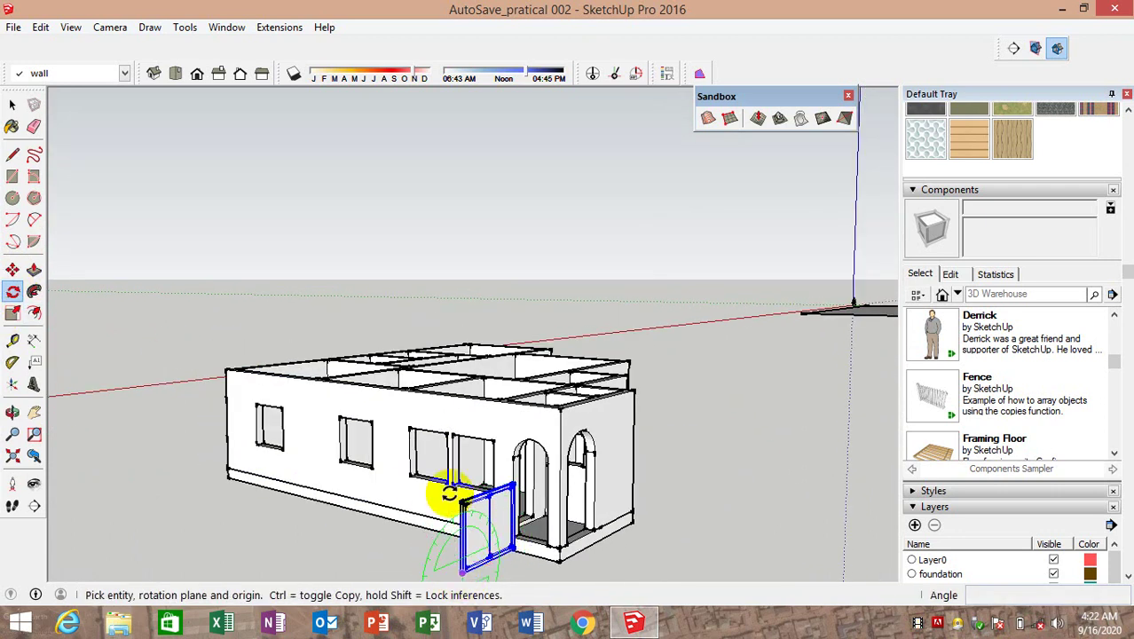
{"action": "scroll", "coordinate": [449, 494], "scroll_direction": "down", "scroll_amount": 3}
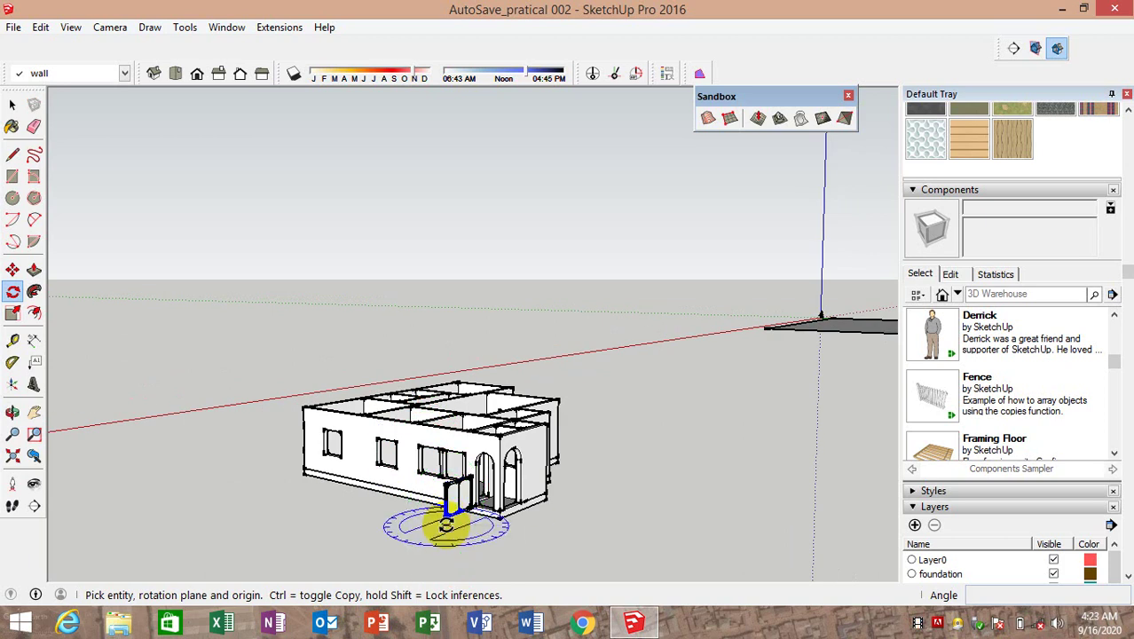
{"action": "scroll", "coordinate": [446, 519], "scroll_direction": "up", "scroll_amount": 5}
{"action": "scroll", "coordinate": [444, 518], "scroll_direction": "down", "scroll_amount": 2}
{"action": "scroll", "coordinate": [440, 516], "scroll_direction": "down", "scroll_amount": 2}
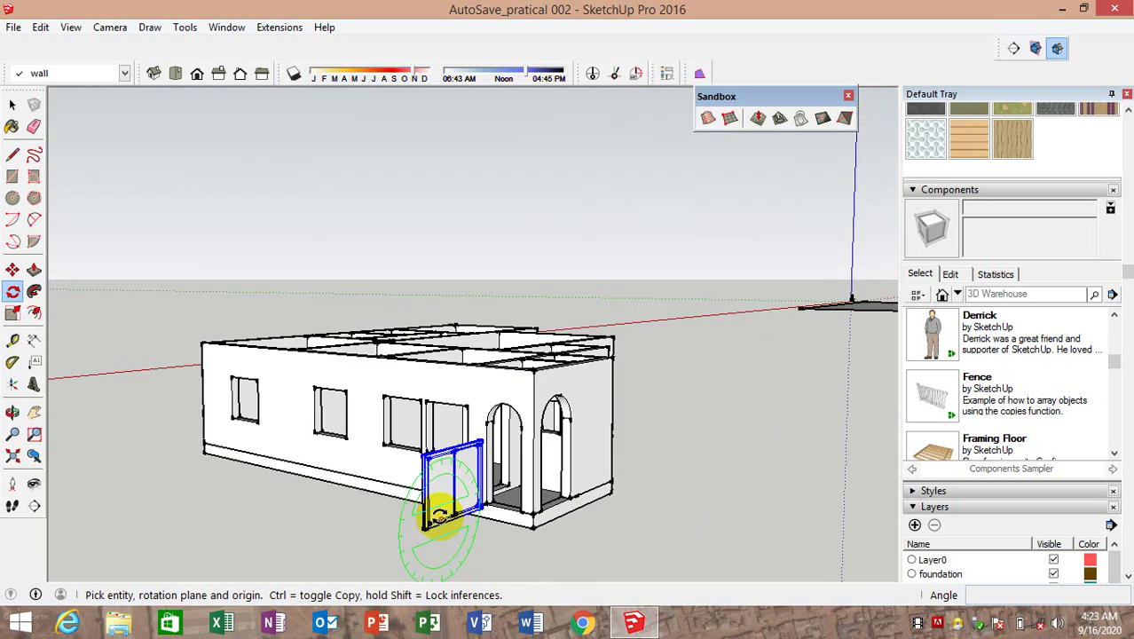
{"action": "left_click", "coordinate": [435, 524]}
{"action": "left_click", "coordinate": [383, 536]}
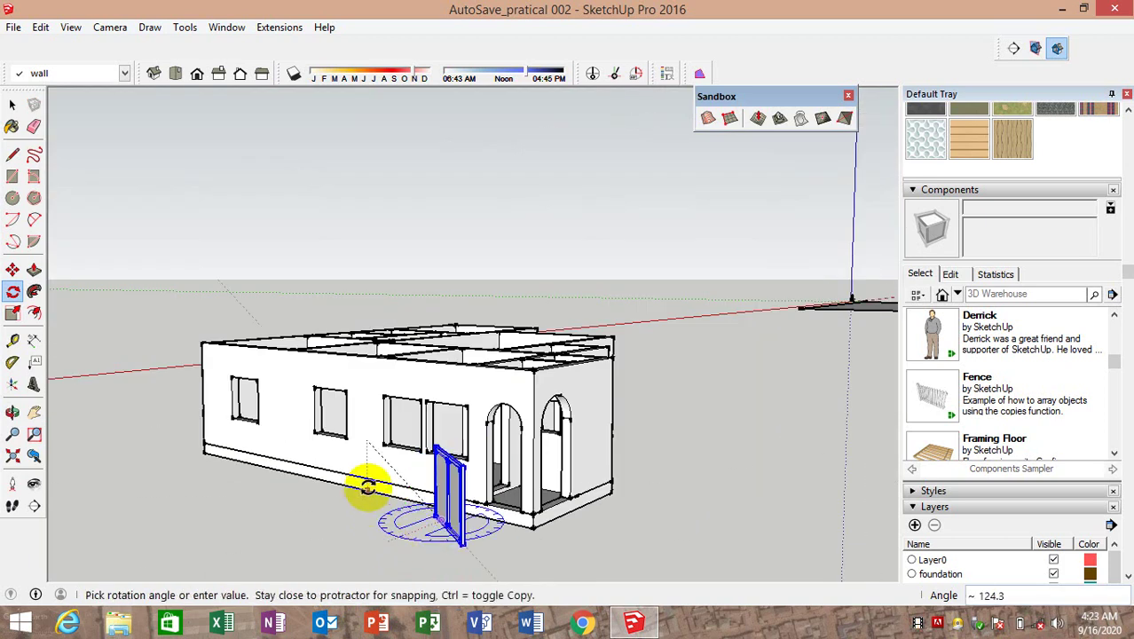
{"action": "left_click", "coordinate": [373, 509]}
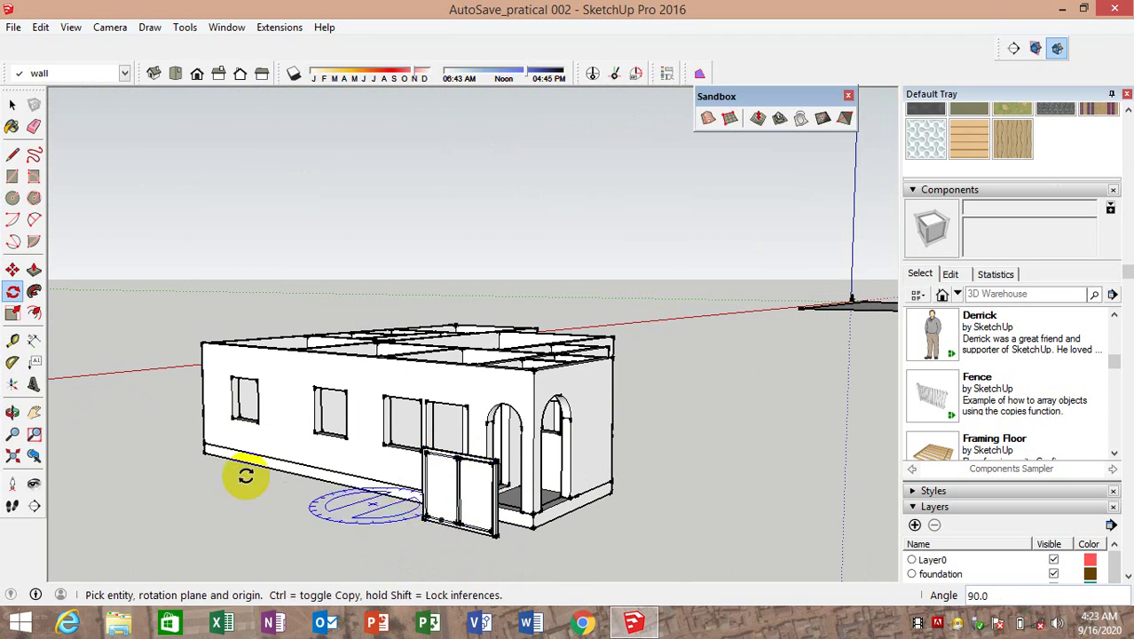
{"action": "middle_click_drag", "start_coordinate": [304, 398], "coordinate": [545, 449]}
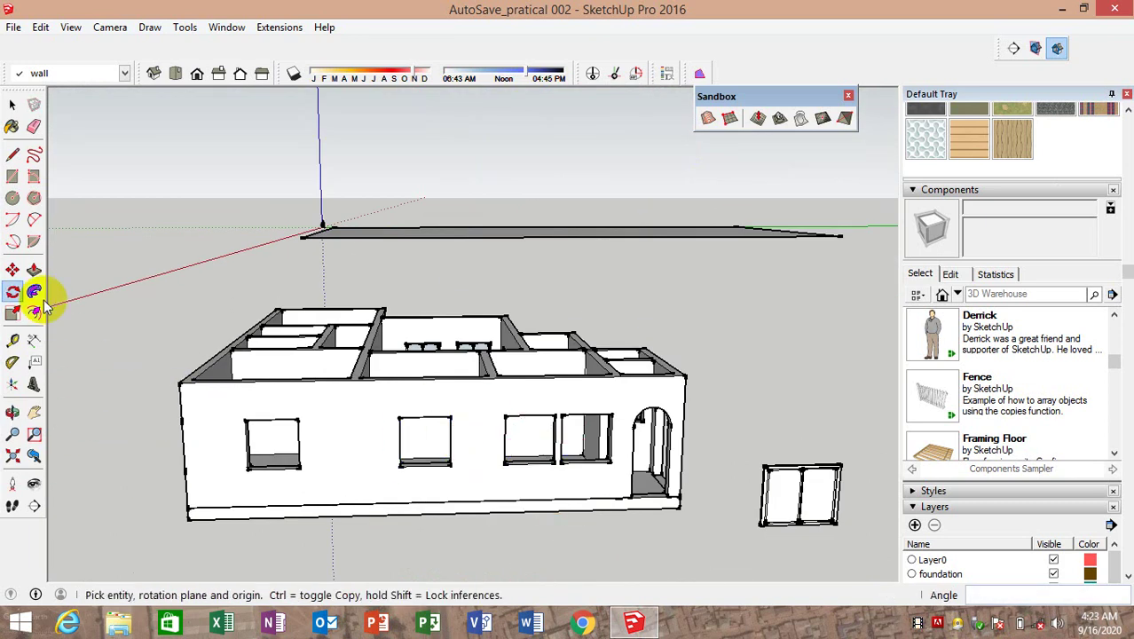
Move the two-pane frame into the leftmost window opening of the long wall
{"action": "left_click", "coordinate": [12, 269]}
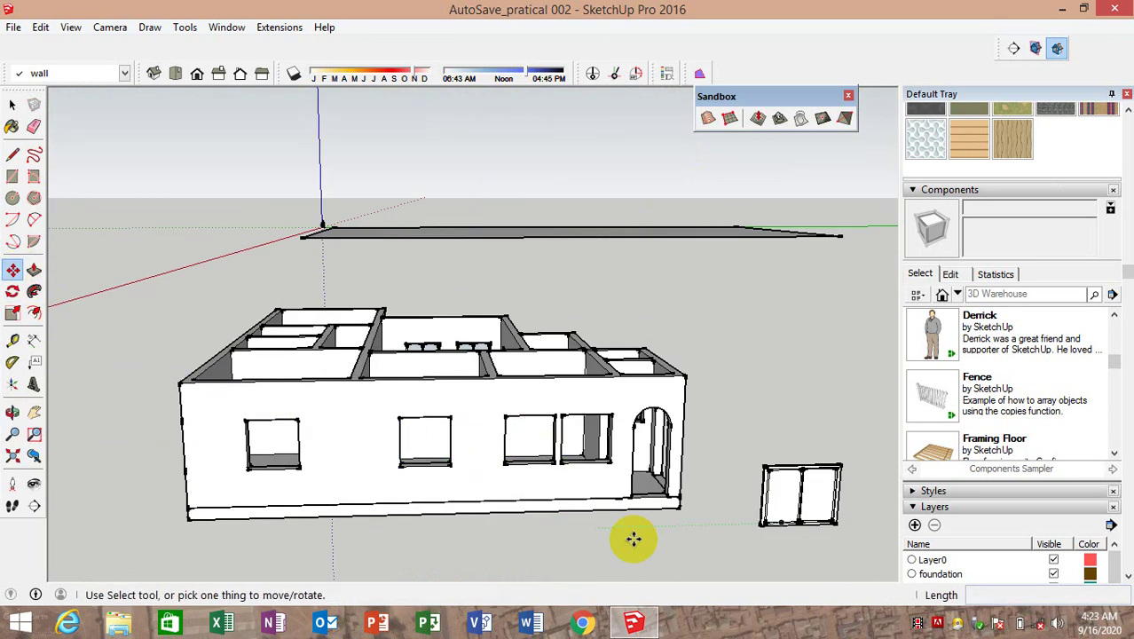
{"action": "left_click", "coordinate": [760, 526]}
{"action": "scroll", "coordinate": [231, 470], "scroll_direction": "up", "scroll_amount": 3}
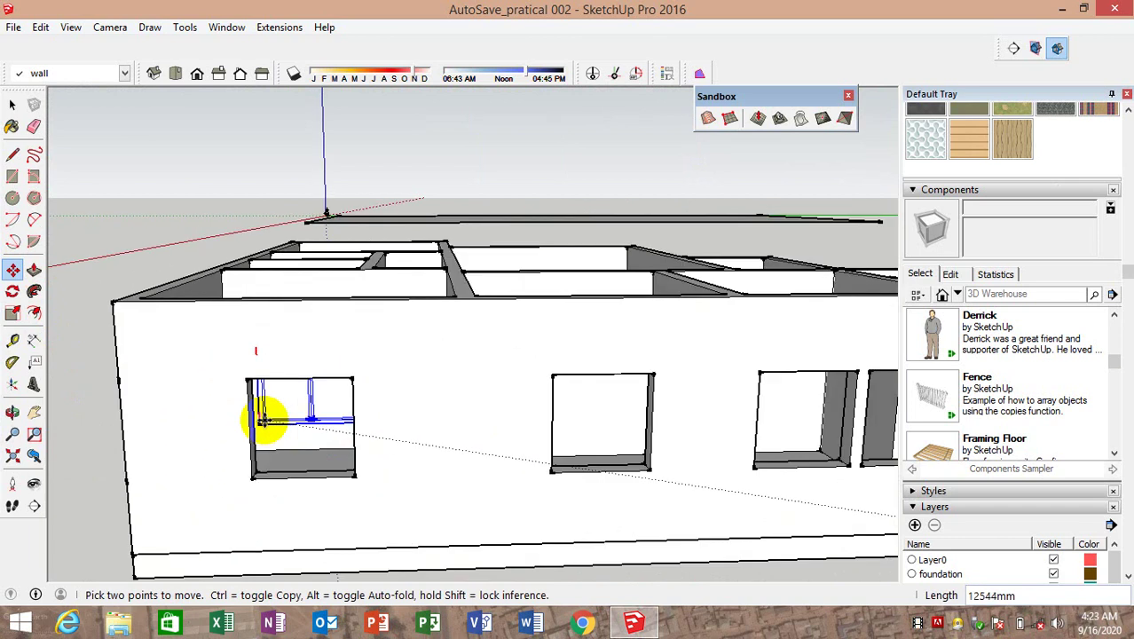
{"action": "scroll", "coordinate": [266, 417], "scroll_direction": "up", "scroll_amount": 3}
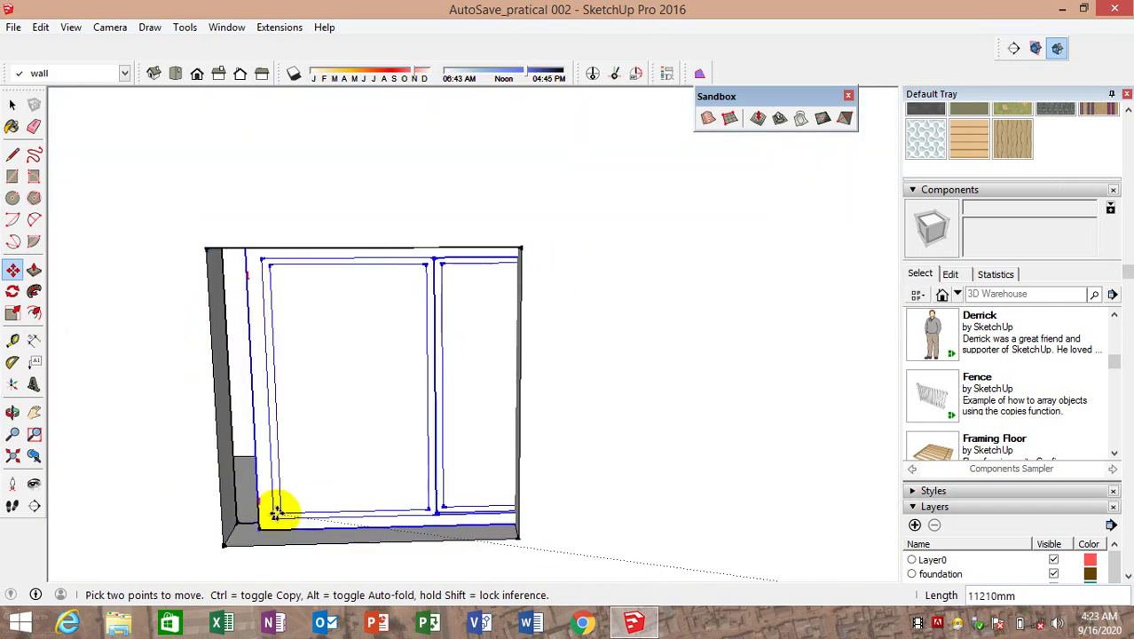
{"action": "left_click", "coordinate": [257, 533]}
{"action": "scroll", "coordinate": [256, 536], "scroll_direction": "up", "scroll_amount": 2}
{"action": "scroll", "coordinate": [255, 536], "scroll_direction": "up", "scroll_amount": 2}
{"action": "scroll", "coordinate": [266, 510], "scroll_direction": "up", "scroll_amount": 1}
{"action": "scroll", "coordinate": [228, 531], "scroll_direction": "up", "scroll_amount": 2}
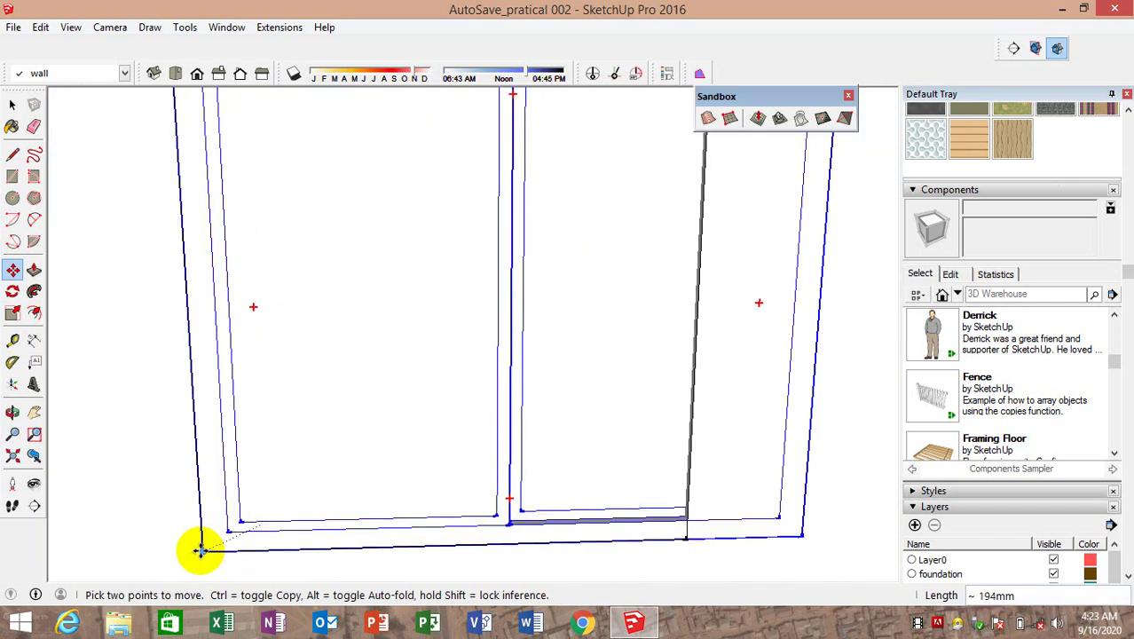
{"action": "scroll", "coordinate": [209, 539], "scroll_direction": "down", "scroll_amount": 3}
{"action": "scroll", "coordinate": [223, 532], "scroll_direction": "down", "scroll_amount": 2}
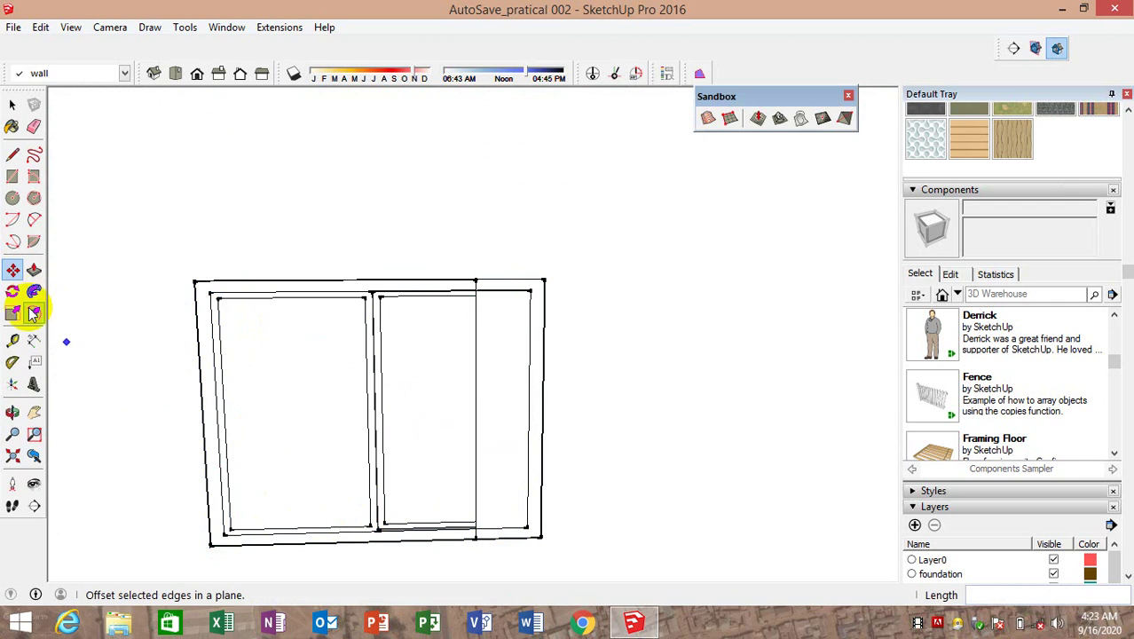
Narrow the frame's width to about 0.78 using the Scale side grip
{"action": "left_click", "coordinate": [23, 312]}
{"action": "left_click", "coordinate": [465, 391]}
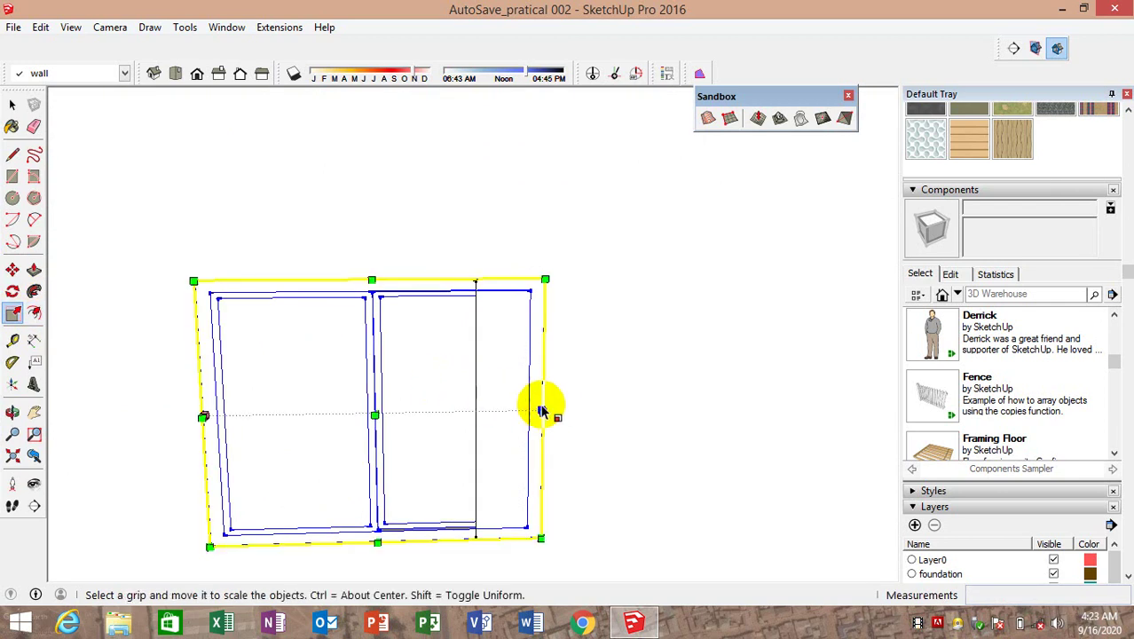
{"action": "mouse_move", "coordinate": [544, 405]}
{"action": "left_mouse_down"}
{"action": "mouse_move", "coordinate": [465, 411]}
{"action": "mouse_move", "coordinate": [473, 404]}
{"action": "left_mouse_up"}
{"action": "scroll", "coordinate": [296, 417], "scroll_direction": "down", "scroll_amount": 2}
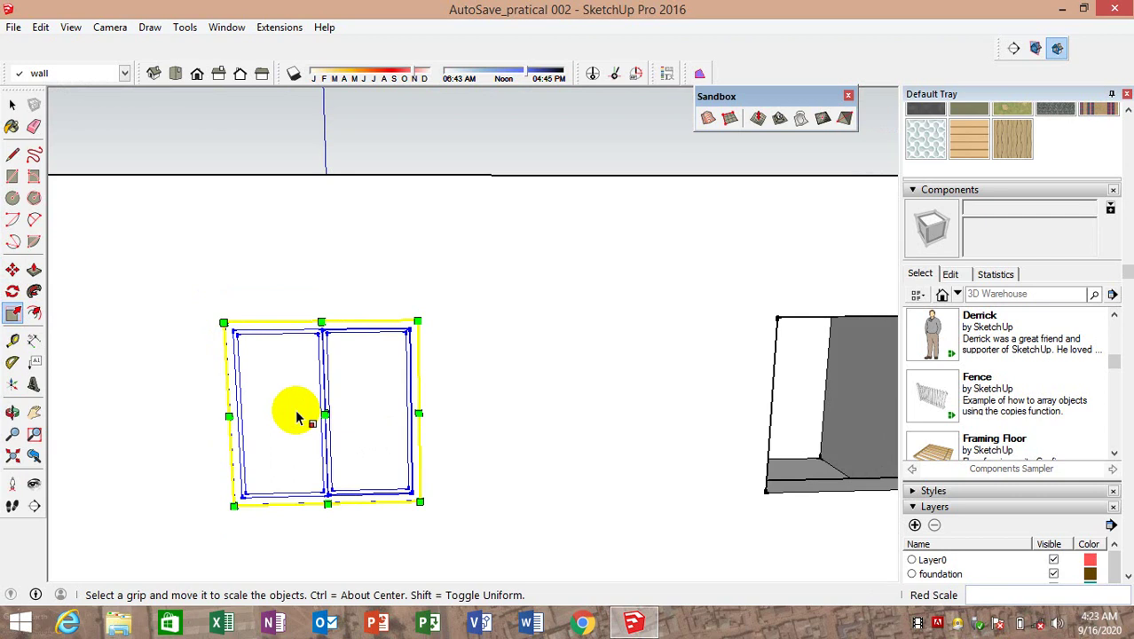
{"action": "left_click", "coordinate": [295, 408]}
{"action": "left_click", "coordinate": [88, 254]}
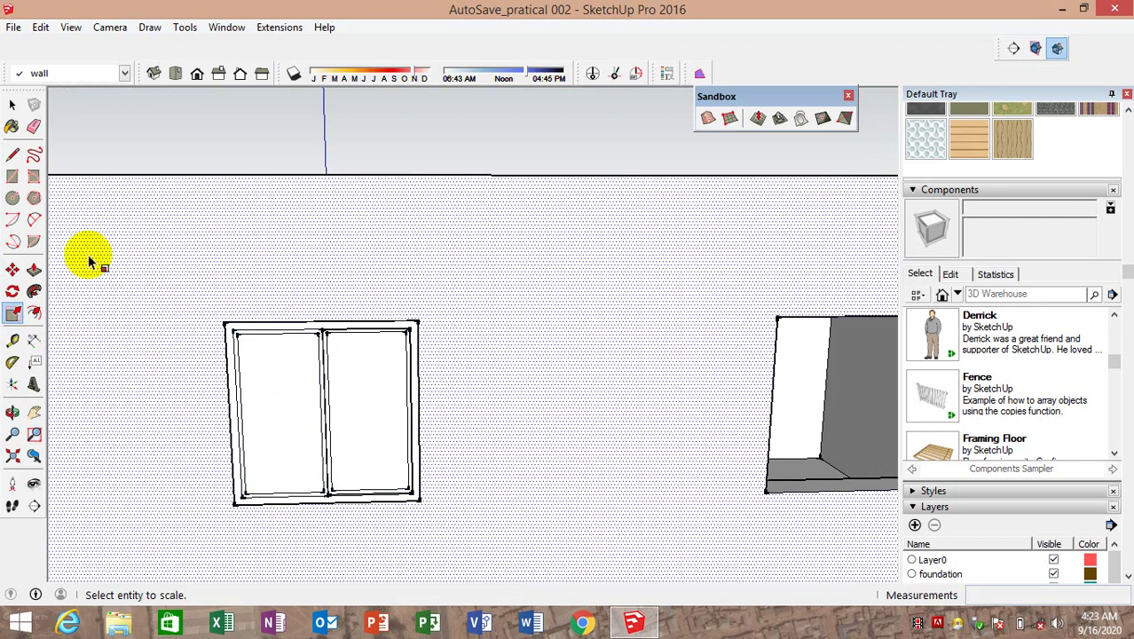
{"action": "left_click", "coordinate": [12, 269]}
Copy the frame into the second and third window openings, snapping at lower-left corners
{"action": "left_click", "coordinate": [236, 502]}
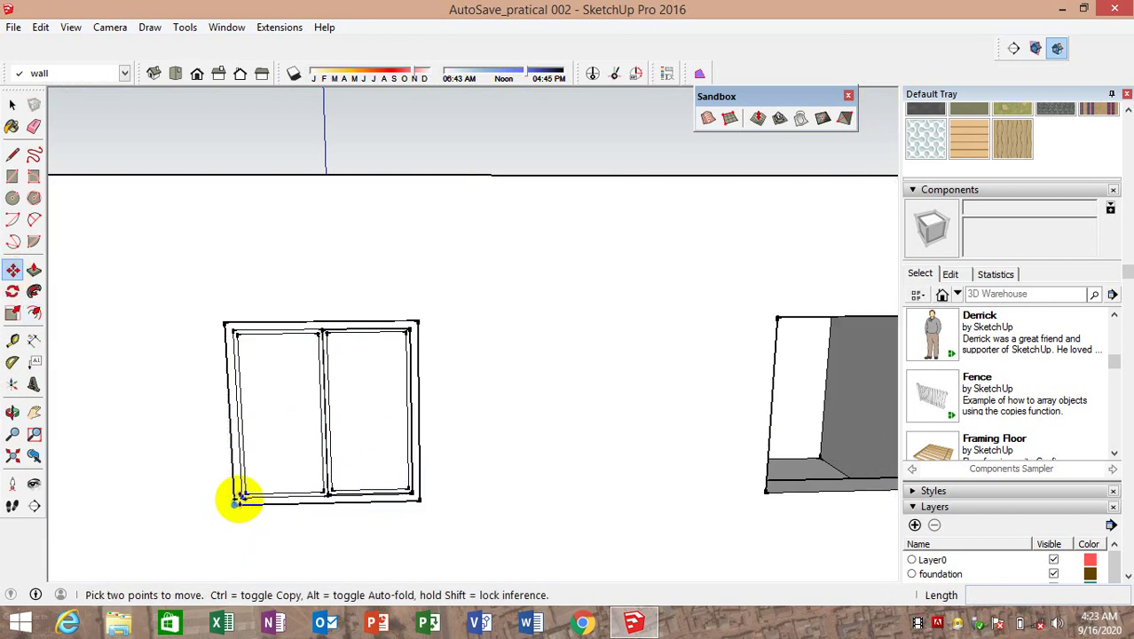
{"action": "key", "text": "ctrl"}
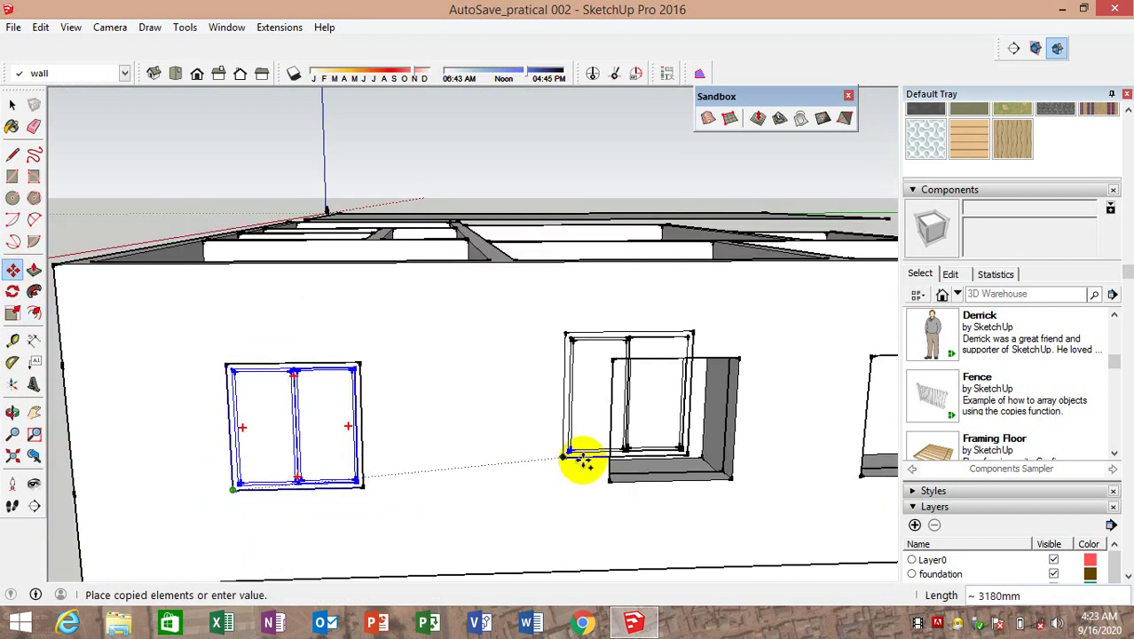
{"action": "left_click_drag", "start_coordinate": [236, 502], "coordinate": [619, 486]}
{"action": "left_click", "coordinate": [619, 484]}
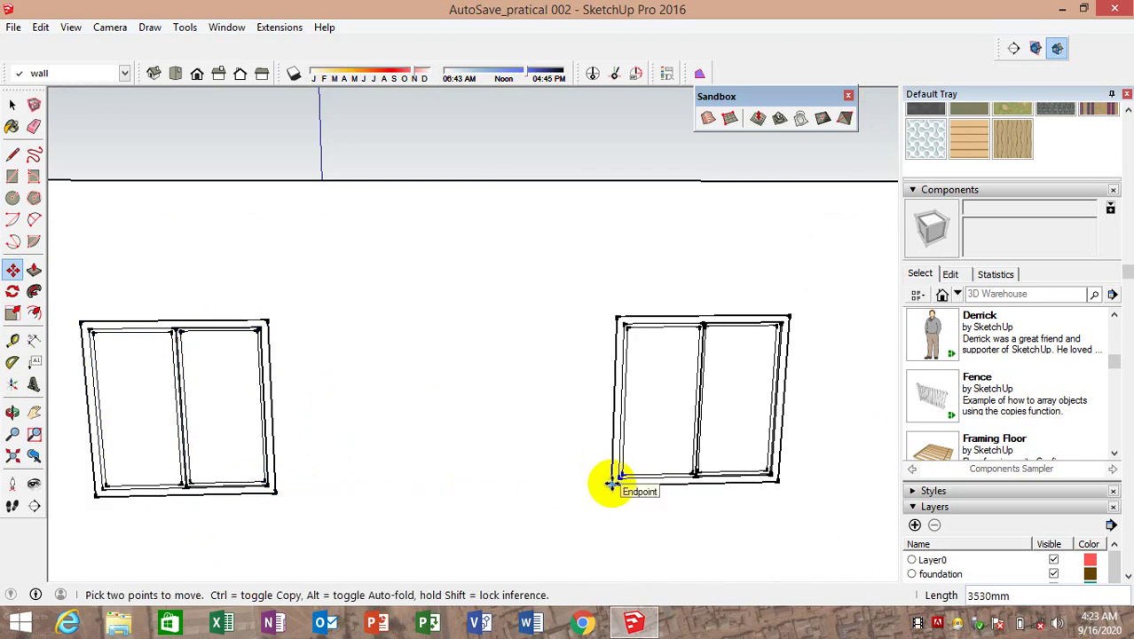
{"action": "scroll", "coordinate": [618, 484], "scroll_direction": "up", "scroll_amount": 2}
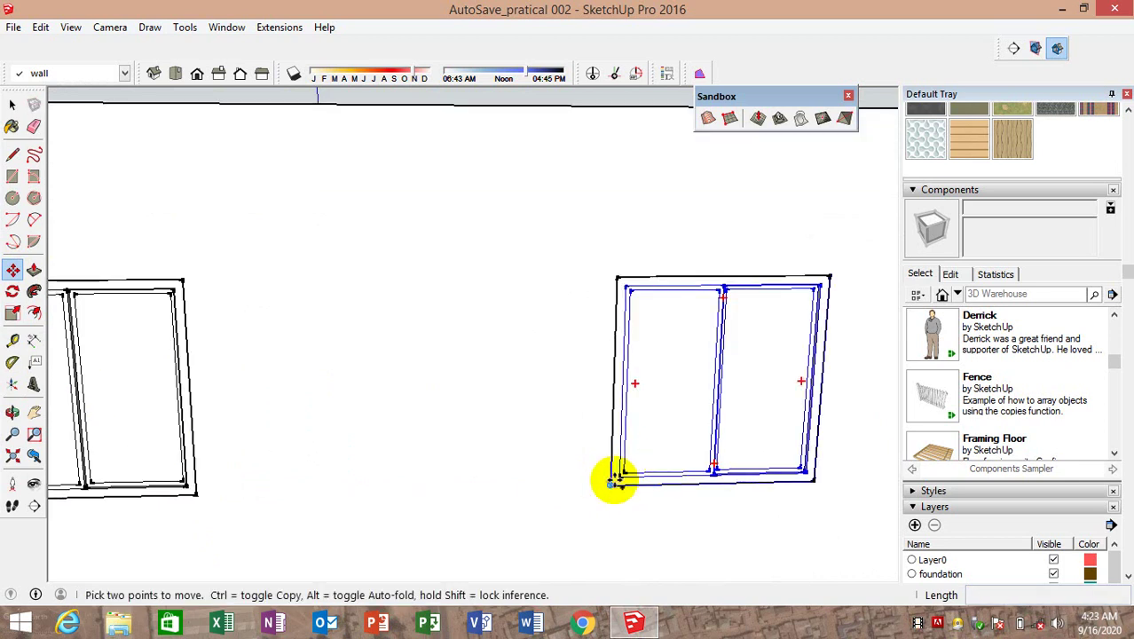
{"action": "left_click", "coordinate": [618, 485], "text": "ctrl"}
{"action": "scroll", "coordinate": [491, 447], "scroll_direction": "down", "scroll_amount": 4}
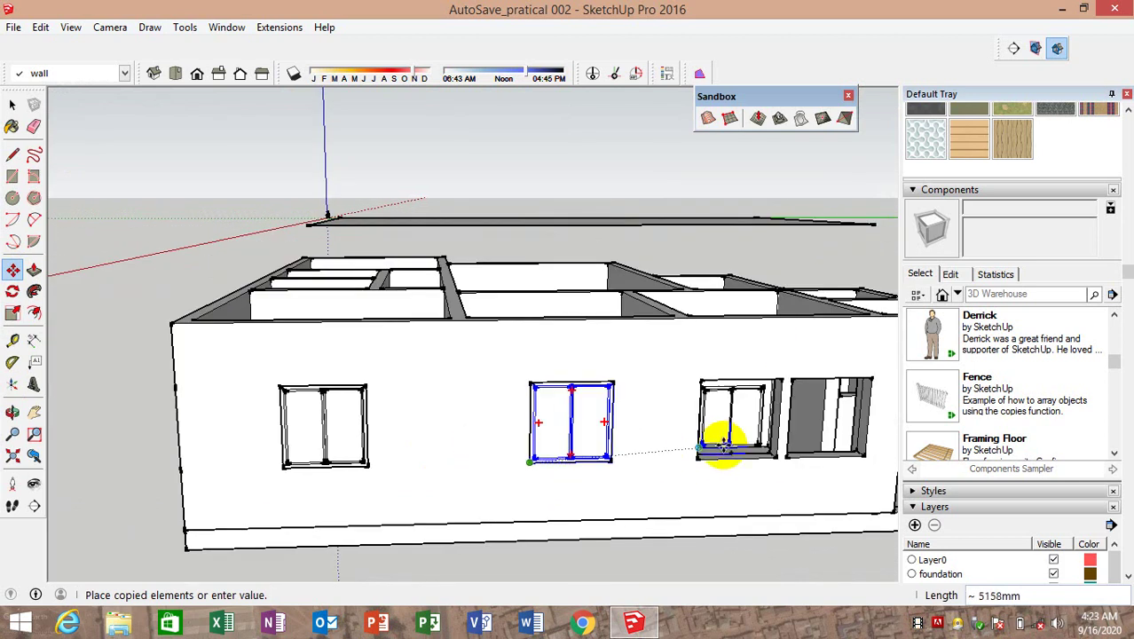
{"action": "left_click", "coordinate": [701, 457]}
{"action": "scroll", "coordinate": [701, 457], "scroll_direction": "up", "scroll_amount": 2}
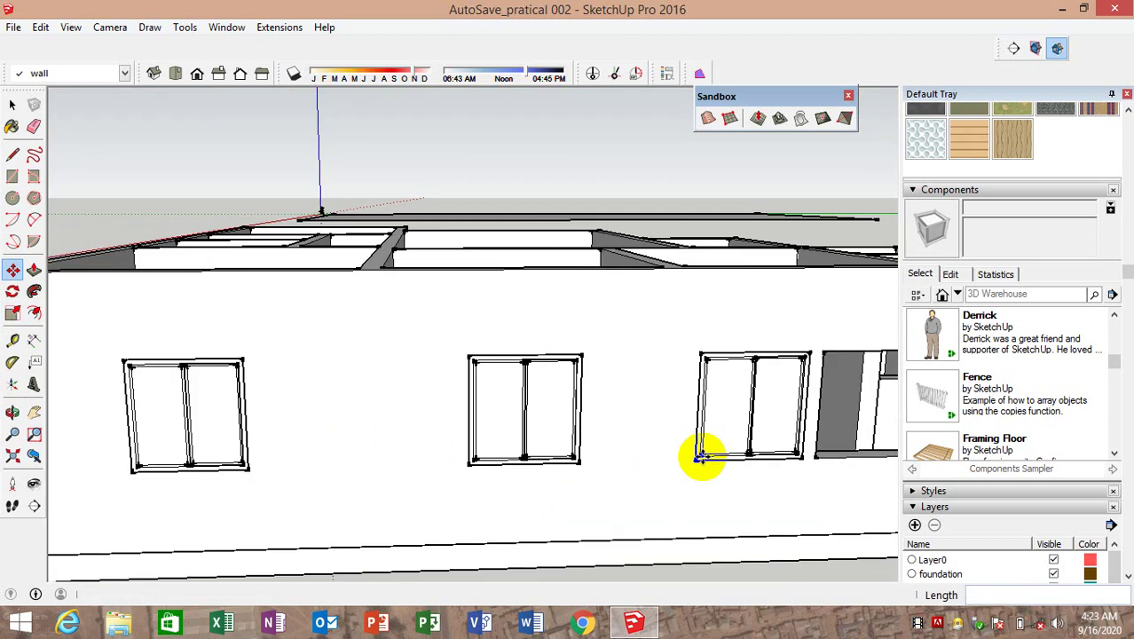
{"action": "scroll", "coordinate": [696, 461], "scroll_direction": "up", "scroll_amount": 2}
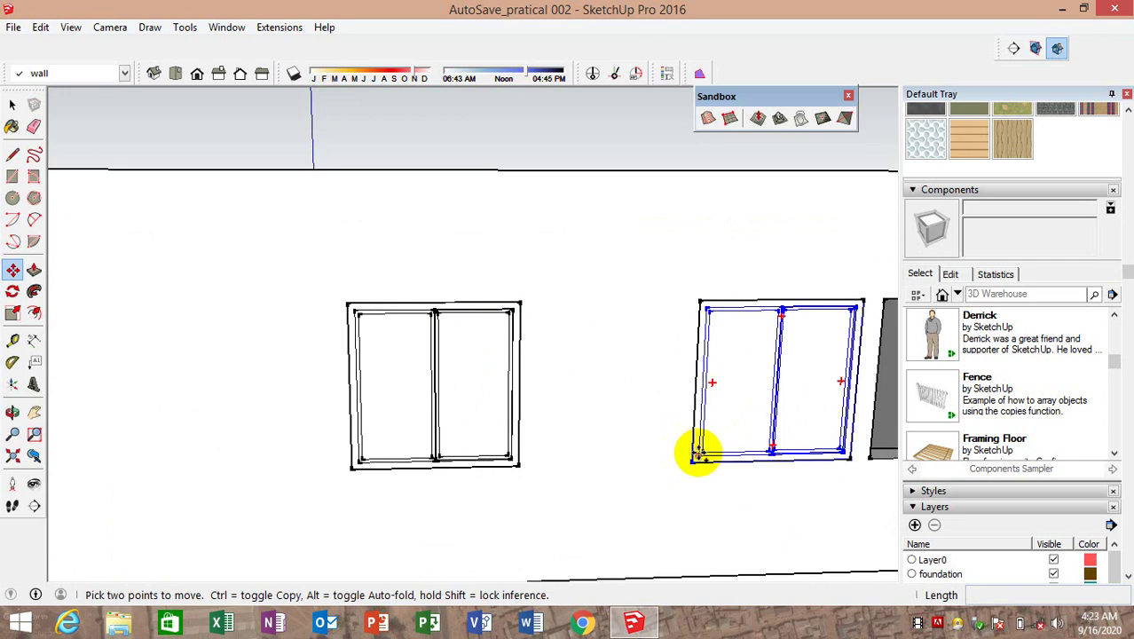
Place another frame copy in the fourth window opening along the long wall
{"action": "left_click", "coordinate": [699, 454]}
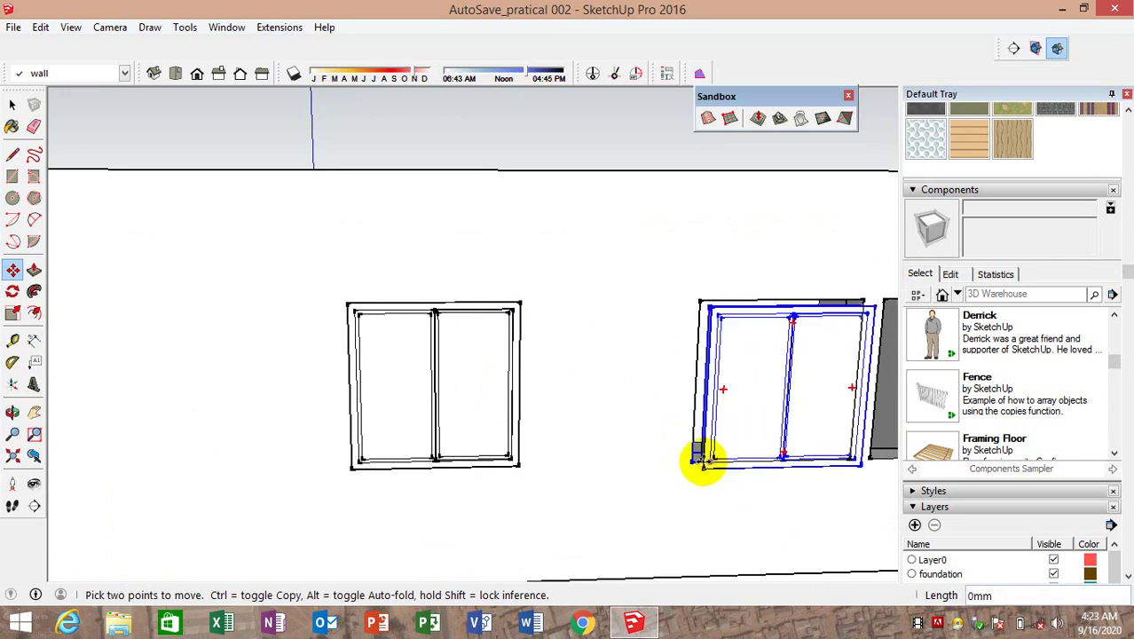
{"action": "key", "text": "Escape"}
{"action": "left_click", "coordinate": [699, 457]}
{"action": "scroll", "coordinate": [604, 430], "scroll_direction": "down", "scroll_amount": 2}
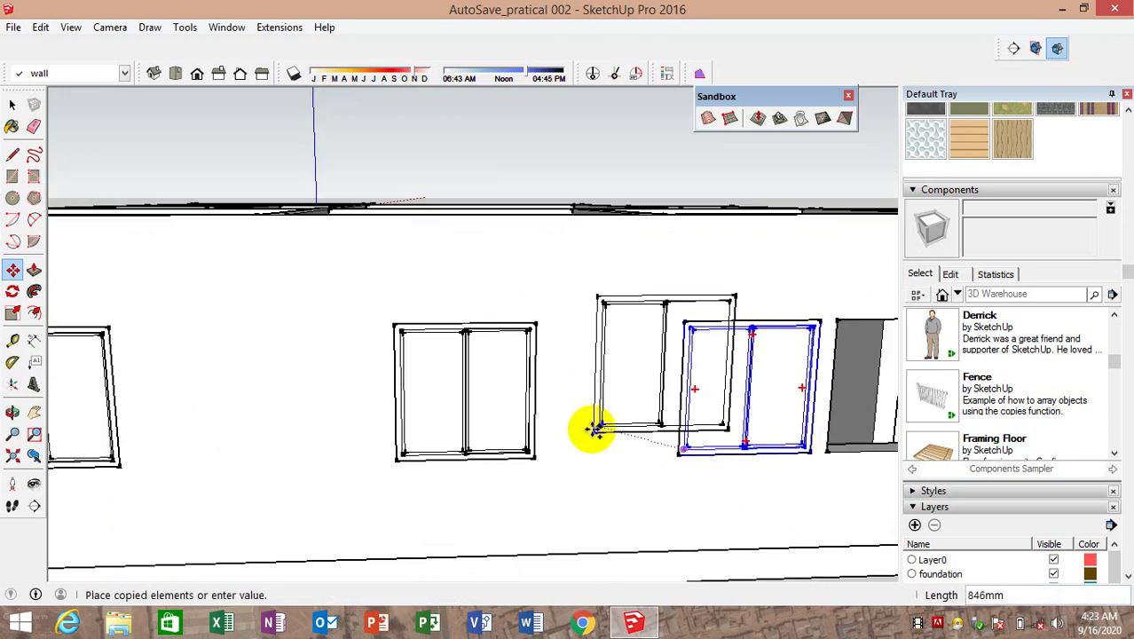
{"action": "scroll", "coordinate": [727, 426], "scroll_direction": "down", "scroll_amount": 2}
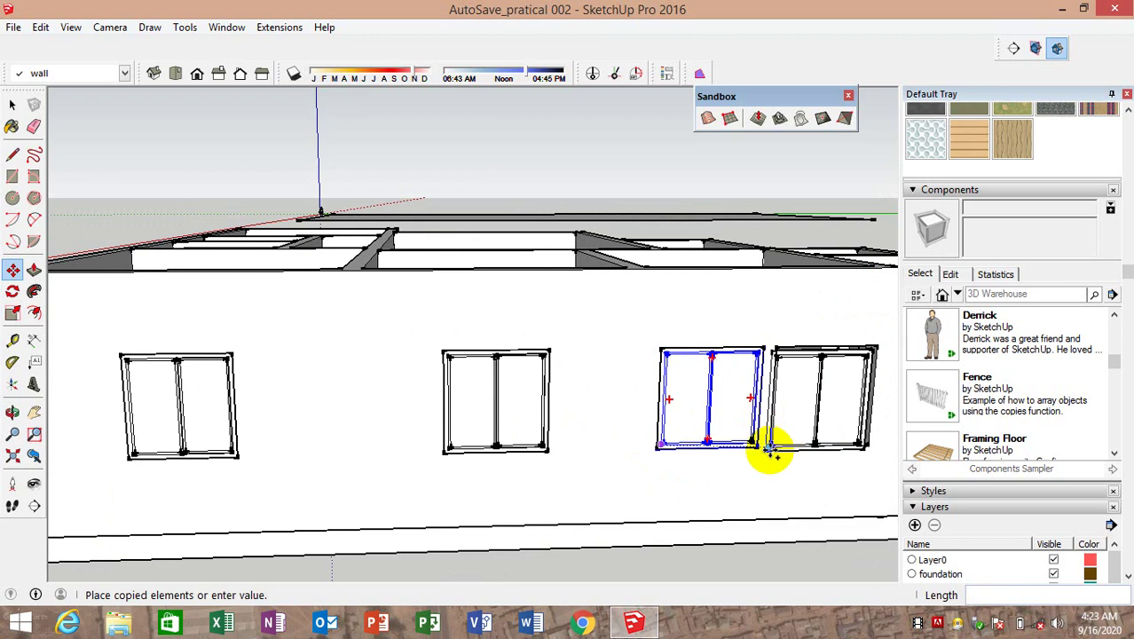
{"action": "scroll", "coordinate": [770, 453], "scroll_direction": "up", "scroll_amount": 2}
{"action": "scroll", "coordinate": [750, 451], "scroll_direction": "up", "scroll_amount": 2}
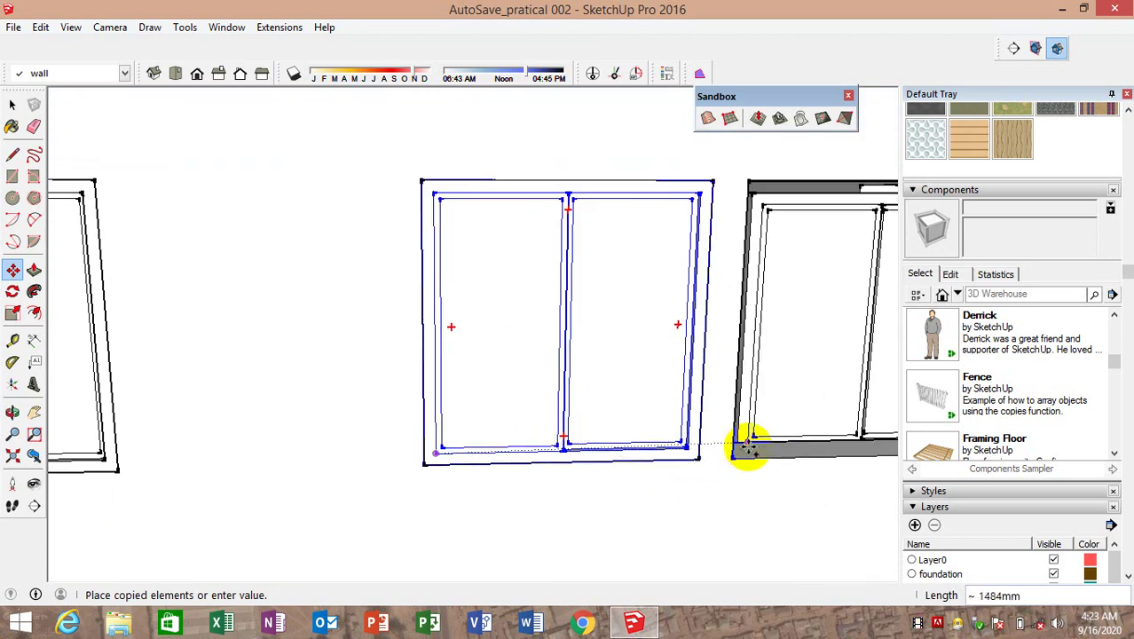
{"action": "left_click", "coordinate": [745, 449]}
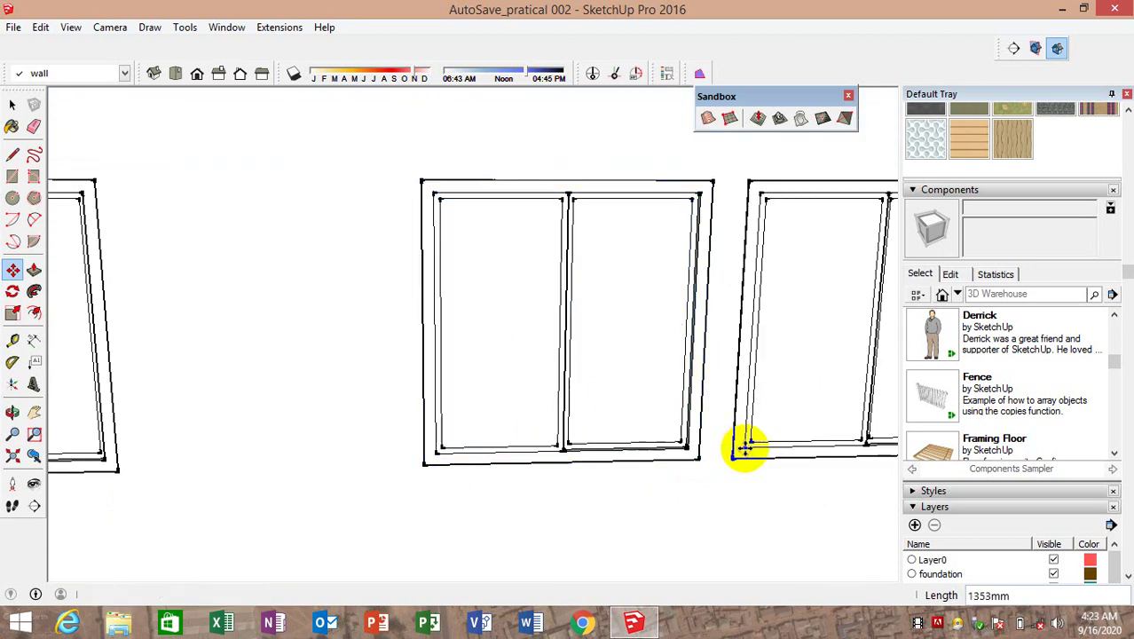
{"action": "scroll", "coordinate": [612, 457], "scroll_direction": "down", "scroll_amount": 2}
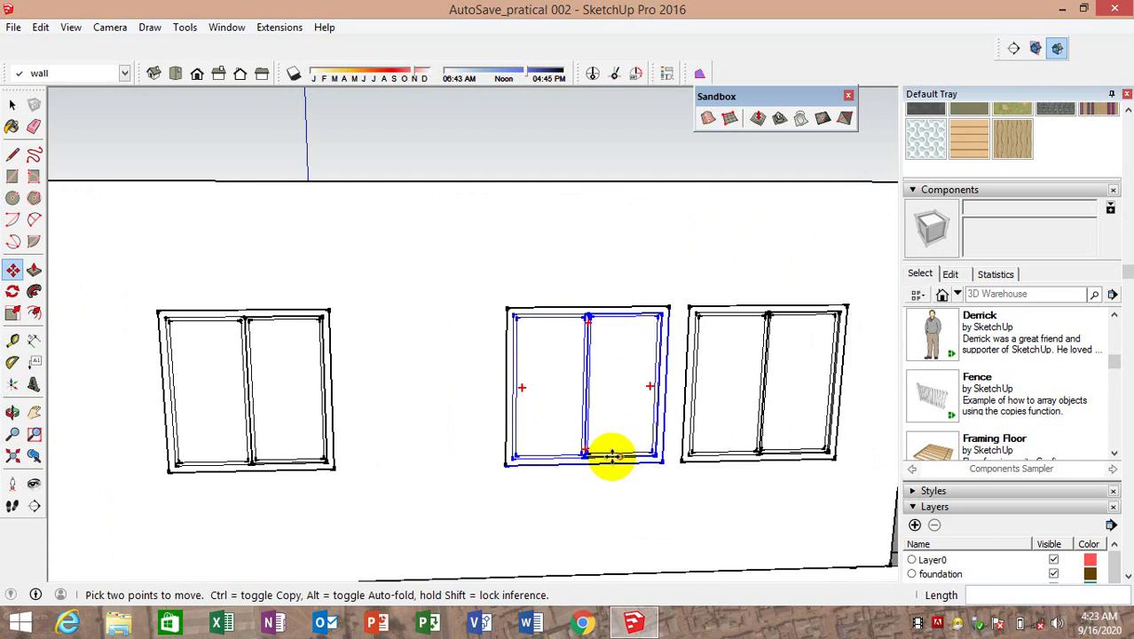
{"action": "scroll", "coordinate": [613, 456], "scroll_direction": "down", "scroll_amount": 1}
{"action": "scroll", "coordinate": [810, 341], "scroll_direction": "up", "scroll_amount": 3}
{"action": "scroll", "coordinate": [759, 337], "scroll_direction": "up", "scroll_amount": 2}
{"action": "middle_click_drag", "start_coordinate": [759, 336], "coordinate": [473, 490]}
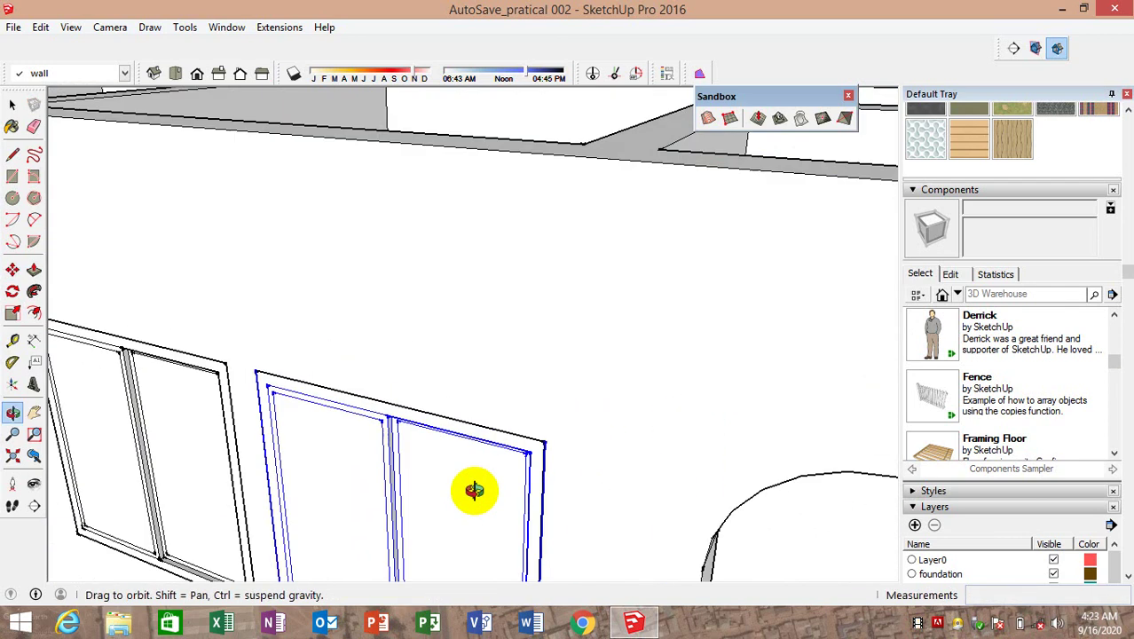
{"action": "scroll", "coordinate": [474, 491], "scroll_direction": "down", "scroll_amount": 2}
{"action": "scroll", "coordinate": [463, 472], "scroll_direction": "down", "scroll_amount": 3}
{"action": "scroll", "coordinate": [455, 374], "scroll_direction": "down", "scroll_amount": 2}
{"action": "scroll", "coordinate": [471, 347], "scroll_direction": "down", "scroll_amount": 2}
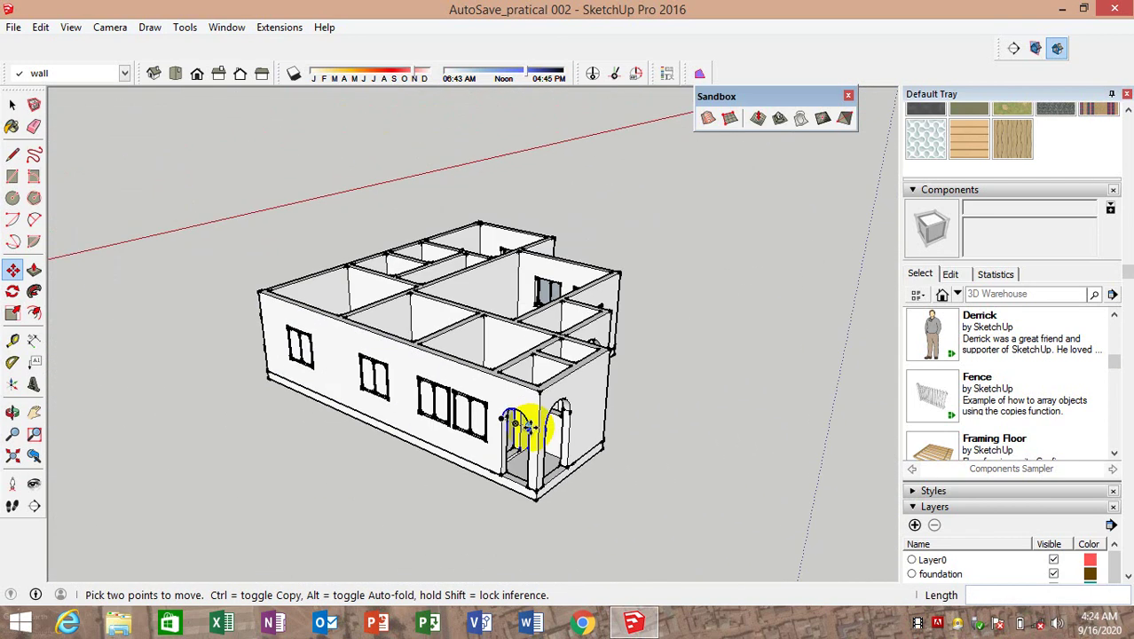
{"action": "mouse_move", "coordinate": [528, 426]}
{"action": "middle_mouse_down"}
{"action": "mouse_move", "coordinate": [451, 469]}
{"action": "mouse_move", "coordinate": [304, 375]}
{"action": "middle_mouse_up"}
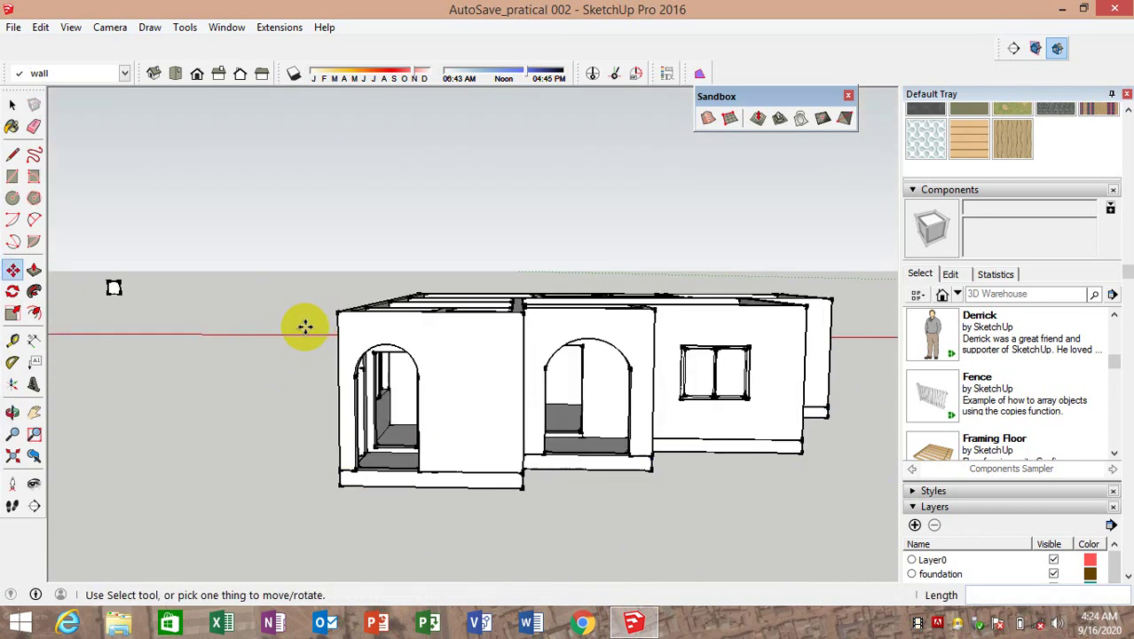
{"action": "scroll", "coordinate": [400, 368], "scroll_direction": "up", "scroll_amount": 5}
{"action": "scroll", "coordinate": [412, 364], "scroll_direction": "up", "scroll_amount": 2}
{"action": "scroll", "coordinate": [576, 304], "scroll_direction": "down", "scroll_amount": 2}
{"action": "scroll", "coordinate": [446, 327], "scroll_direction": "down", "scroll_amount": 2}
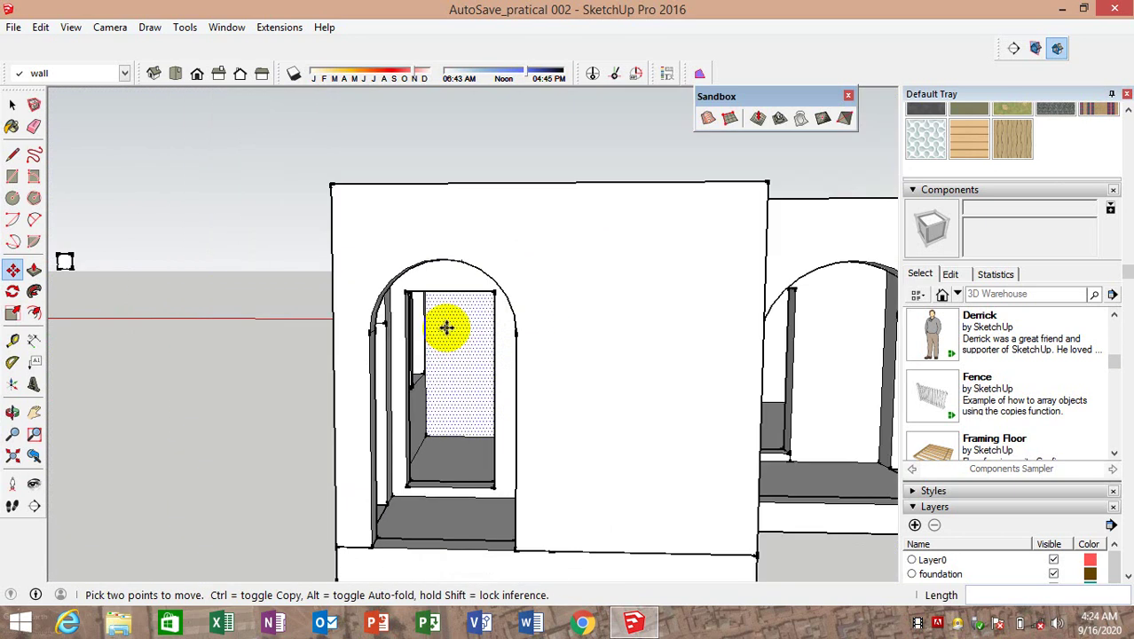
{"action": "scroll", "coordinate": [447, 327], "scroll_direction": "down", "scroll_amount": 5}
{"action": "middle_click_drag", "start_coordinate": [436, 365], "coordinate": [633, 332]}
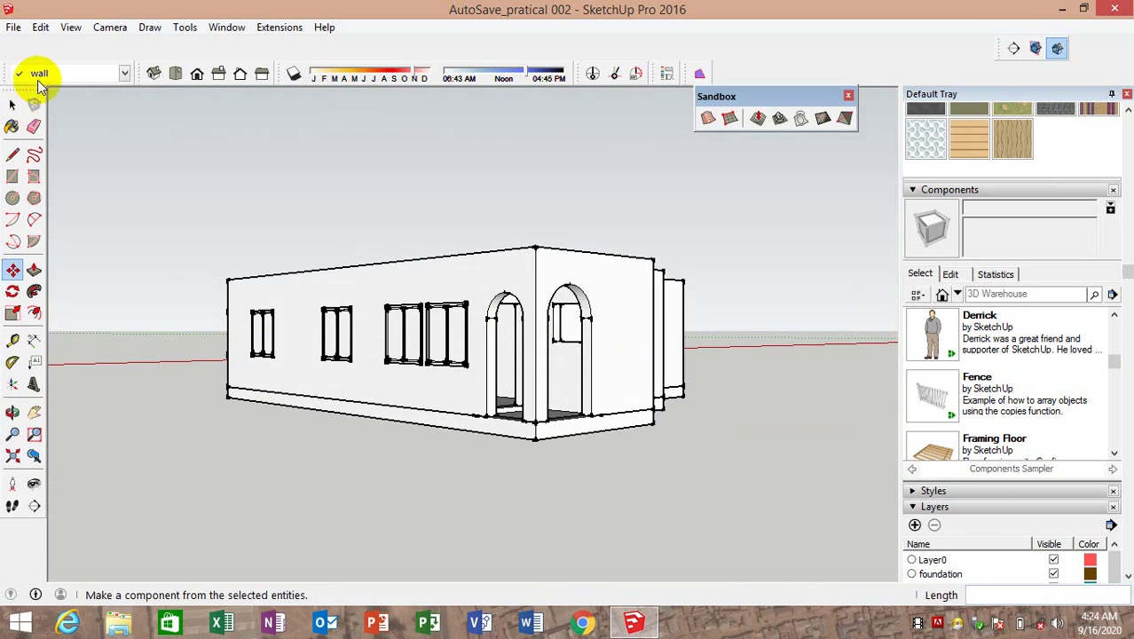
{"action": "left_click", "coordinate": [13, 103]}
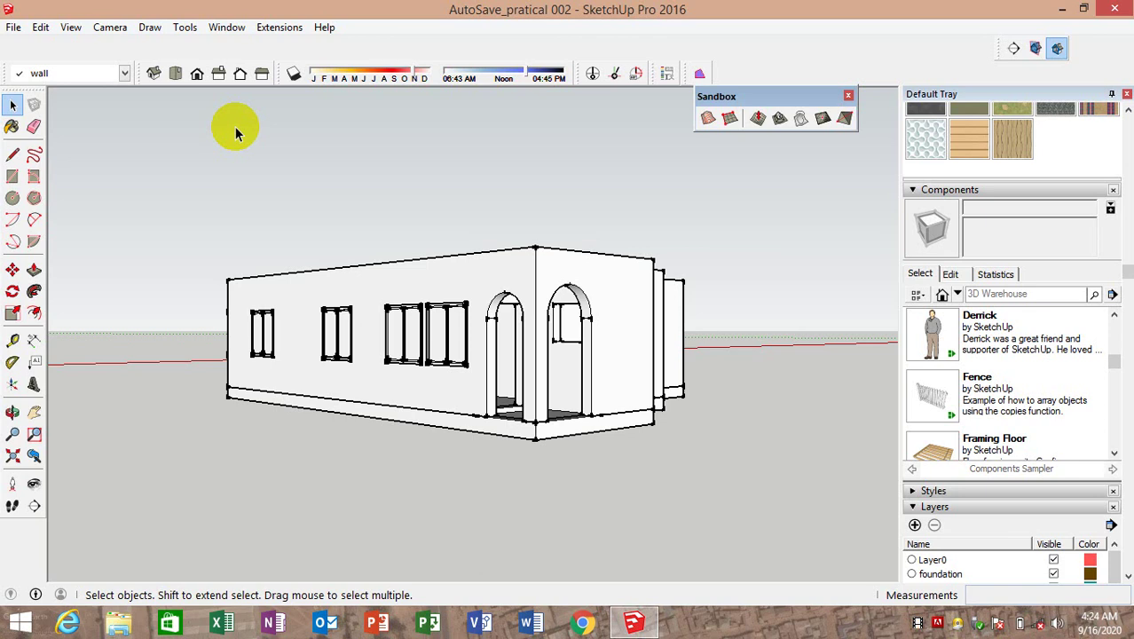
{"action": "mouse_move", "coordinate": [390, 510]}
{"action": "middle_mouse_down"}
{"action": "mouse_move", "coordinate": [463, 414]}
{"action": "mouse_move", "coordinate": [467, 457]}
{"action": "mouse_move", "coordinate": [436, 406]}
{"action": "middle_mouse_up"}
{"action": "scroll", "coordinate": [595, 432], "scroll_direction": "up", "scroll_amount": 3}
{"action": "mouse_move", "coordinate": [595, 431]}
{"action": "middle_mouse_down"}
{"action": "mouse_move", "coordinate": [515, 376]}
{"action": "mouse_move", "coordinate": [661, 360]}
{"action": "mouse_move", "coordinate": [911, 374]}
{"action": "mouse_move", "coordinate": [696, 355]}
{"action": "middle_mouse_up"}
{"action": "scroll", "coordinate": [544, 380], "scroll_direction": "down", "scroll_amount": 3}
{"action": "scroll", "coordinate": [336, 404], "scroll_direction": "down", "scroll_amount": 3}
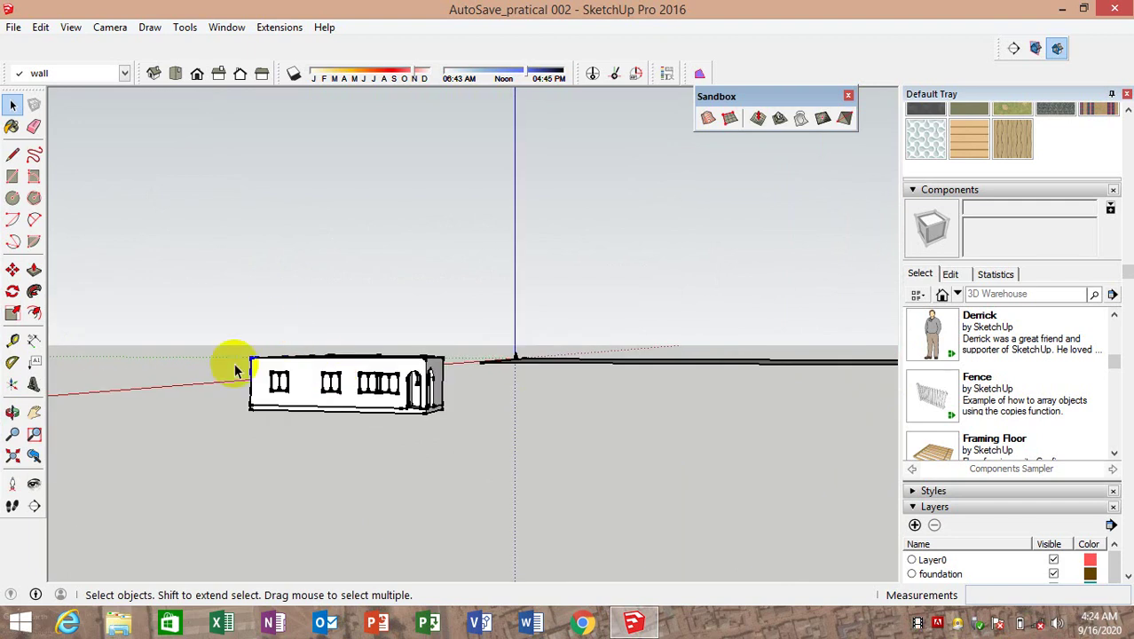
{"action": "scroll", "coordinate": [299, 380], "scroll_direction": "down", "scroll_amount": 1}
{"action": "scroll", "coordinate": [266, 455], "scroll_direction": "up", "scroll_amount": 3}
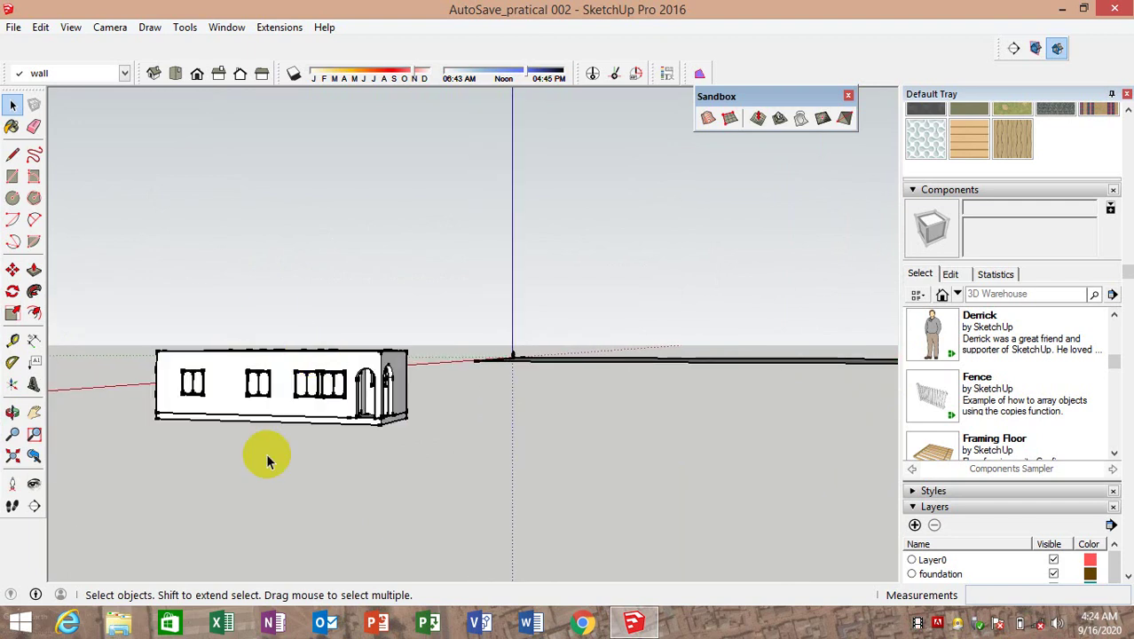
{"action": "scroll", "coordinate": [261, 374], "scroll_direction": "up", "scroll_amount": 3}
{"action": "scroll", "coordinate": [310, 456], "scroll_direction": "up", "scroll_amount": 3}
{"action": "left_click", "coordinate": [335, 249]}
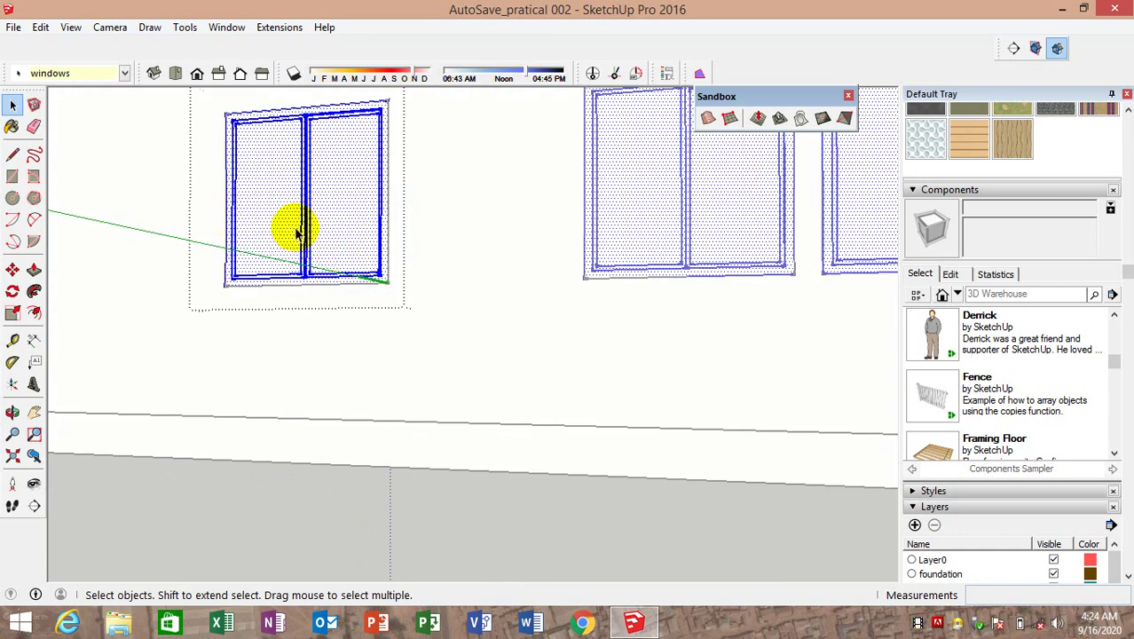
{"action": "scroll", "coordinate": [608, 248], "scroll_direction": "down", "scroll_amount": 1}
{"action": "scroll", "coordinate": [604, 250], "scroll_direction": "down", "scroll_amount": 1}
{"action": "scroll", "coordinate": [443, 301], "scroll_direction": "down", "scroll_amount": 2}
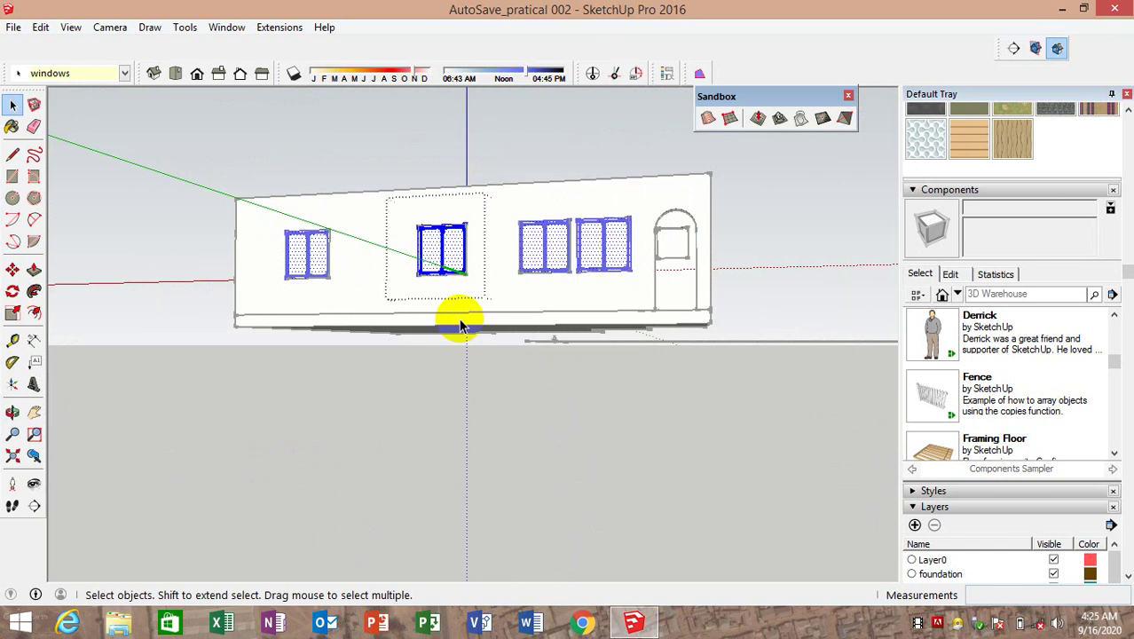
{"action": "left_click", "coordinate": [452, 458]}
{"action": "scroll", "coordinate": [453, 208], "scroll_direction": "up", "scroll_amount": 1}
{"action": "scroll", "coordinate": [441, 299], "scroll_direction": "up", "scroll_amount": 2}
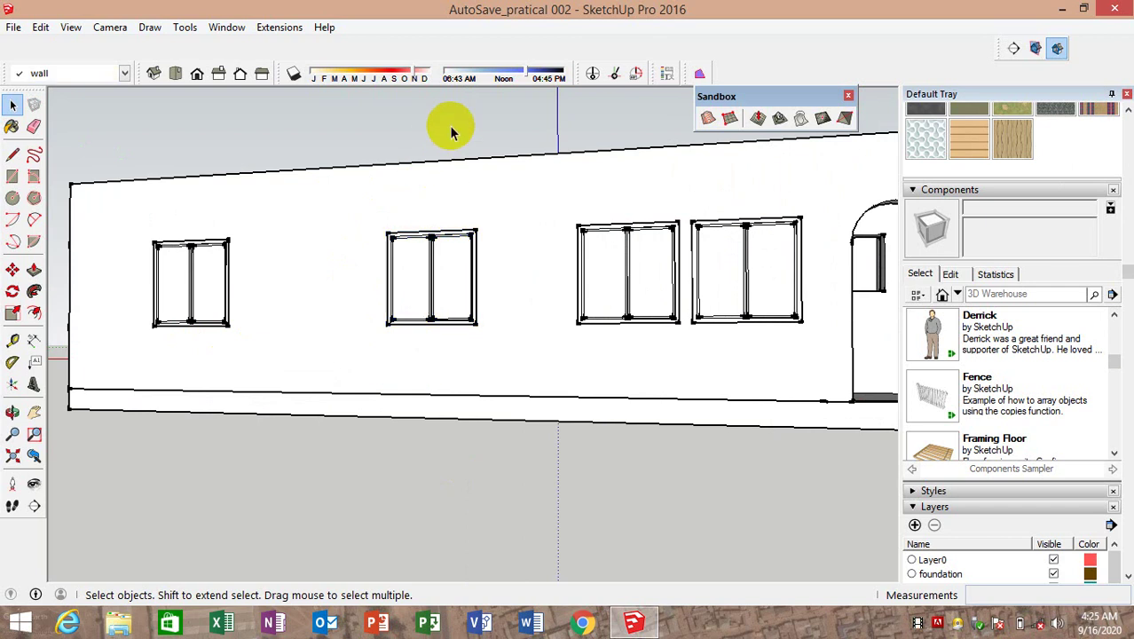
{"action": "scroll", "coordinate": [451, 142], "scroll_direction": "down", "scroll_amount": 5}
{"action": "middle_click_drag", "start_coordinate": [577, 172], "coordinate": [507, 317]}
{"action": "scroll", "coordinate": [532, 213], "scroll_direction": "up", "scroll_amount": 2}
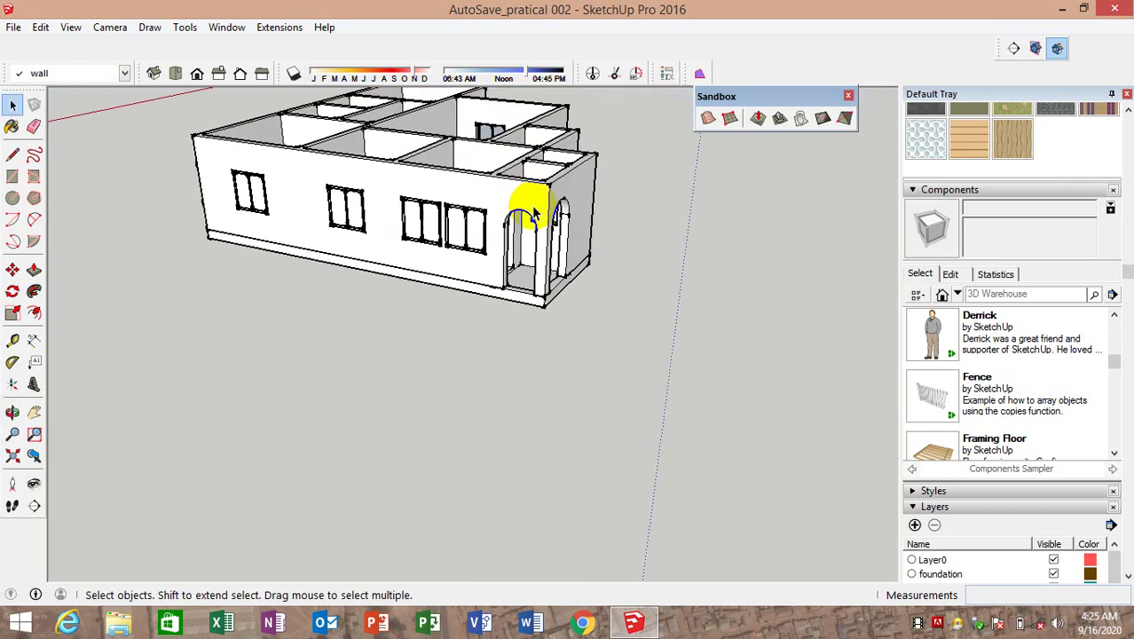
{"action": "scroll", "coordinate": [496, 248], "scroll_direction": "up", "scroll_amount": 3}
{"action": "middle_click_drag", "start_coordinate": [473, 283], "coordinate": [696, 195]}
{"action": "scroll", "coordinate": [531, 220], "scroll_direction": "up", "scroll_amount": 2}
Copy the window left of the arch up to the top of the arched doorway
{"action": "left_click", "coordinate": [542, 235]}
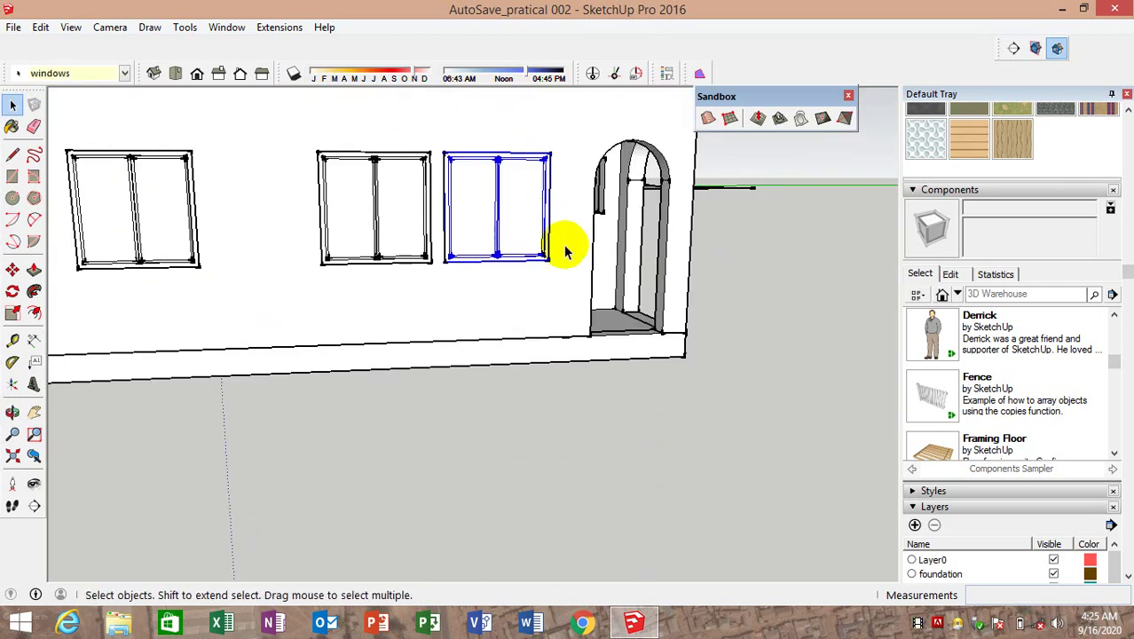
{"action": "left_click", "coordinate": [13, 269]}
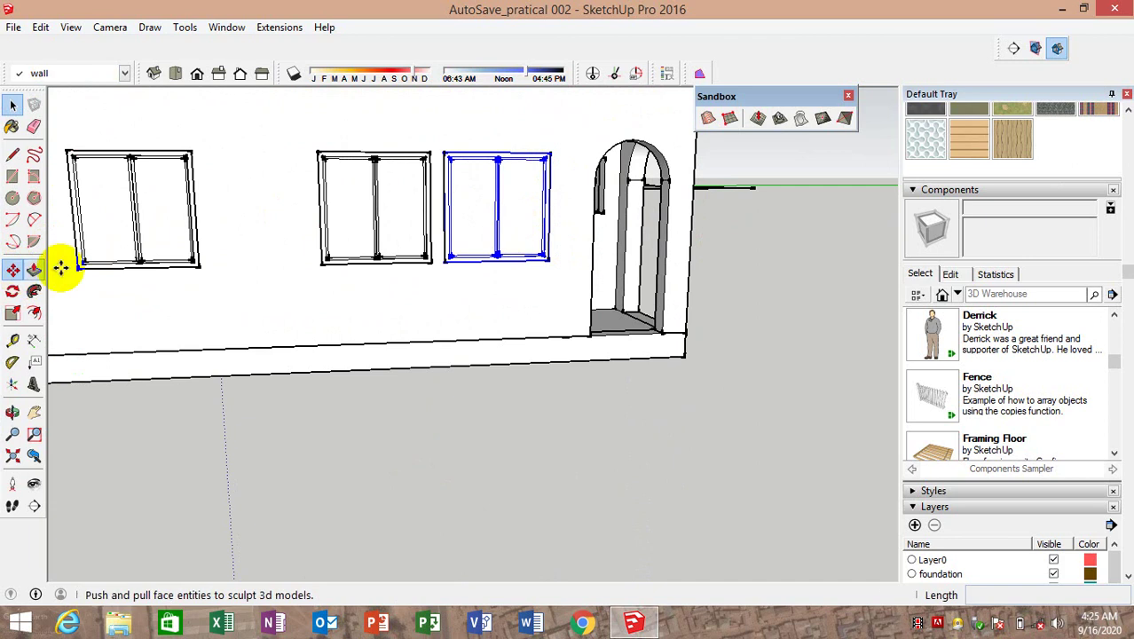
{"action": "left_click", "coordinate": [549, 259]}
{"action": "middle_click_drag", "start_coordinate": [600, 279], "coordinate": [531, 210]}
{"action": "key", "text": "ctrl"}
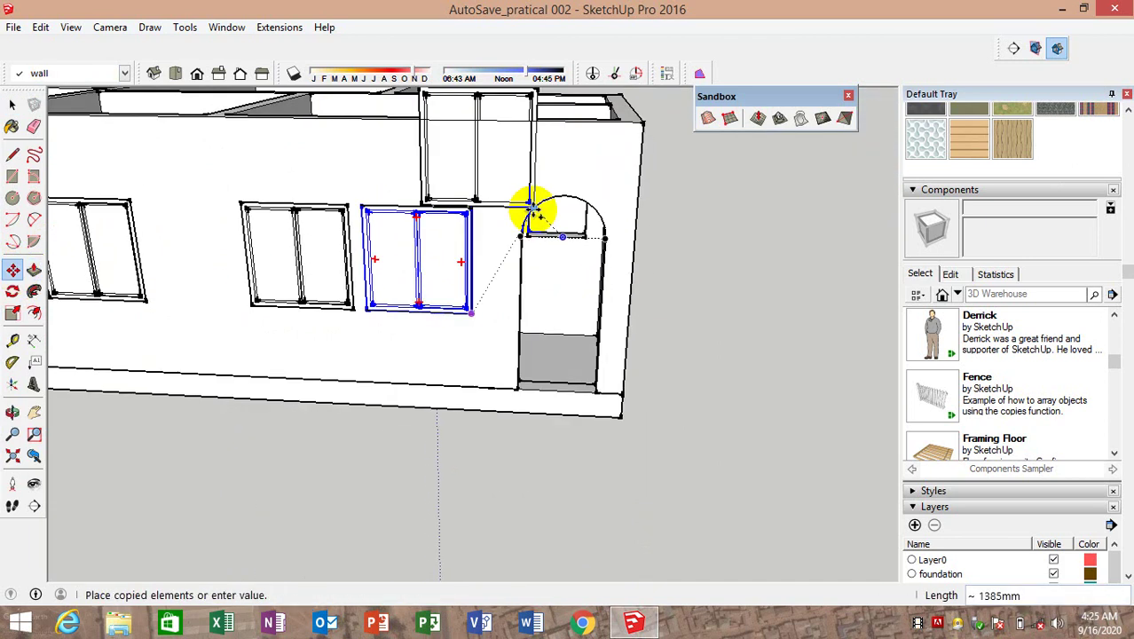
{"action": "scroll", "coordinate": [570, 216], "scroll_direction": "up", "scroll_amount": 2}
{"action": "scroll", "coordinate": [621, 355], "scroll_direction": "up", "scroll_amount": 2}
{"action": "scroll", "coordinate": [681, 441], "scroll_direction": "up", "scroll_amount": 3}
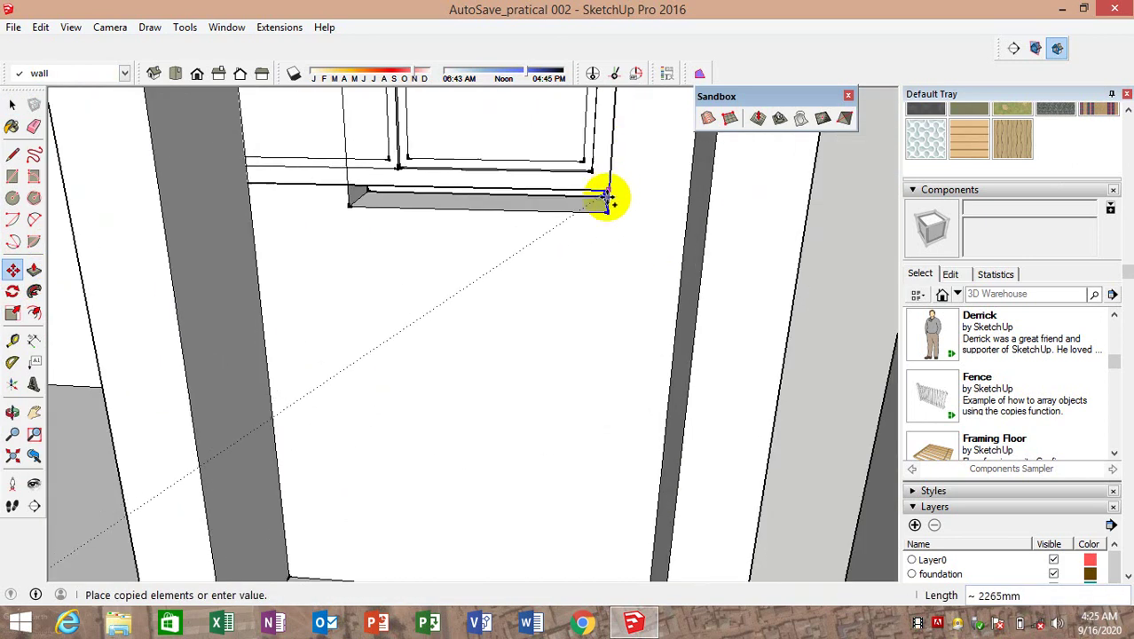
{"action": "scroll", "coordinate": [781, 337], "scroll_direction": "down", "scroll_amount": 3}
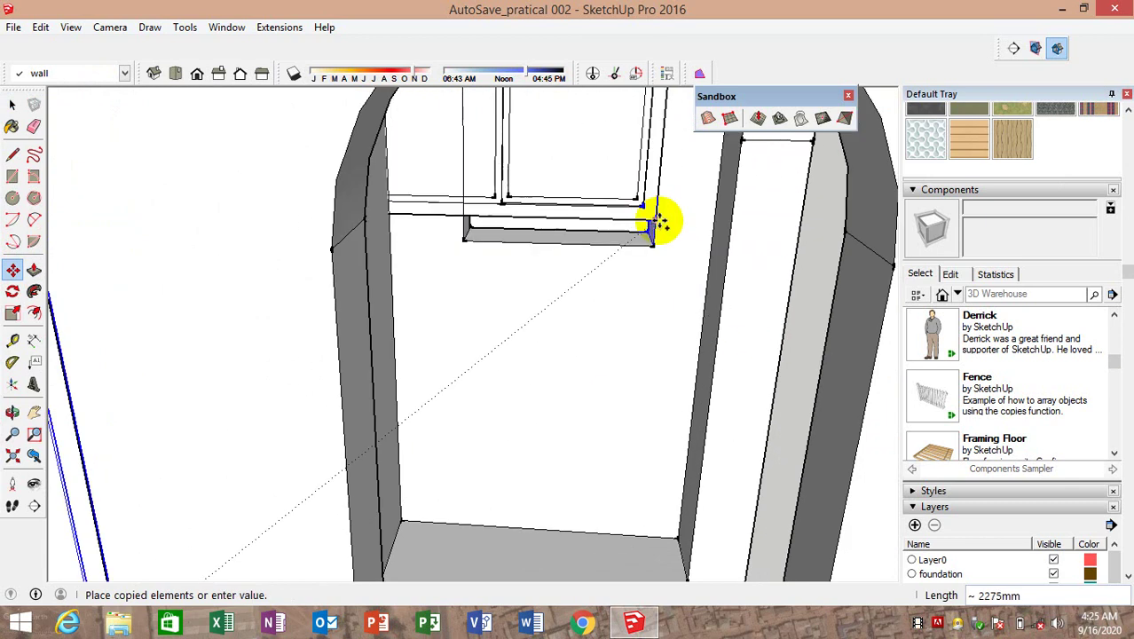
{"action": "scroll", "coordinate": [657, 233], "scroll_direction": "up", "scroll_amount": 1}
{"action": "left_click", "coordinate": [650, 241]}
{"action": "scroll", "coordinate": [640, 306], "scroll_direction": "down", "scroll_amount": 3}
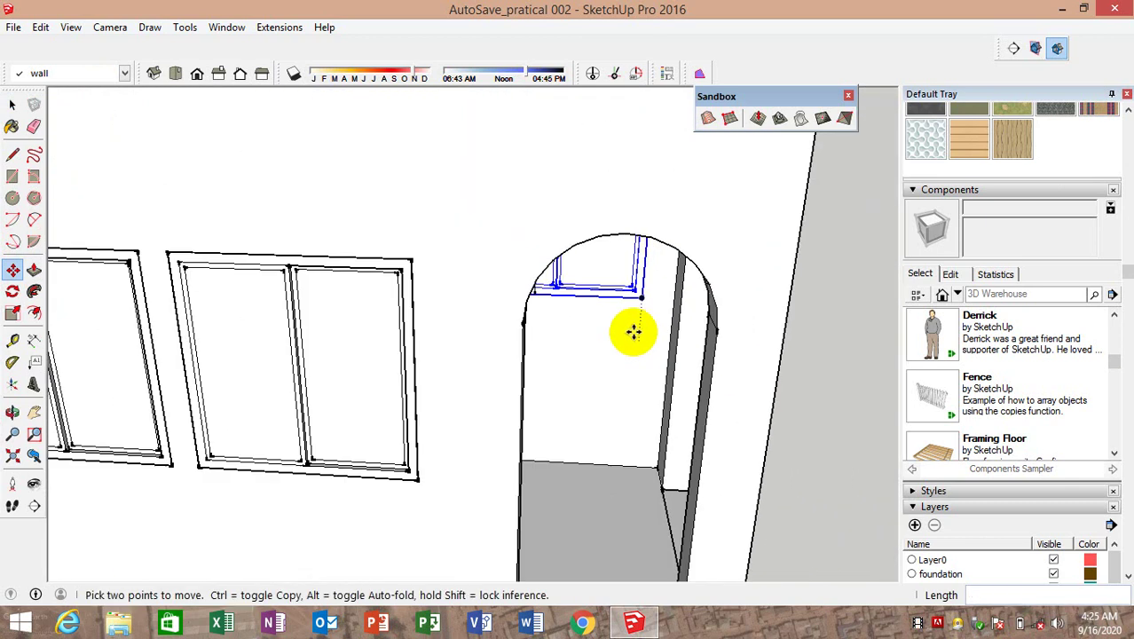
{"action": "scroll", "coordinate": [632, 329], "scroll_direction": "down", "scroll_amount": 3}
{"action": "scroll", "coordinate": [621, 391], "scroll_direction": "up", "scroll_amount": 2}
{"action": "scroll", "coordinate": [610, 461], "scroll_direction": "up", "scroll_amount": 2}
{"action": "scroll", "coordinate": [607, 431], "scroll_direction": "up", "scroll_amount": 2}
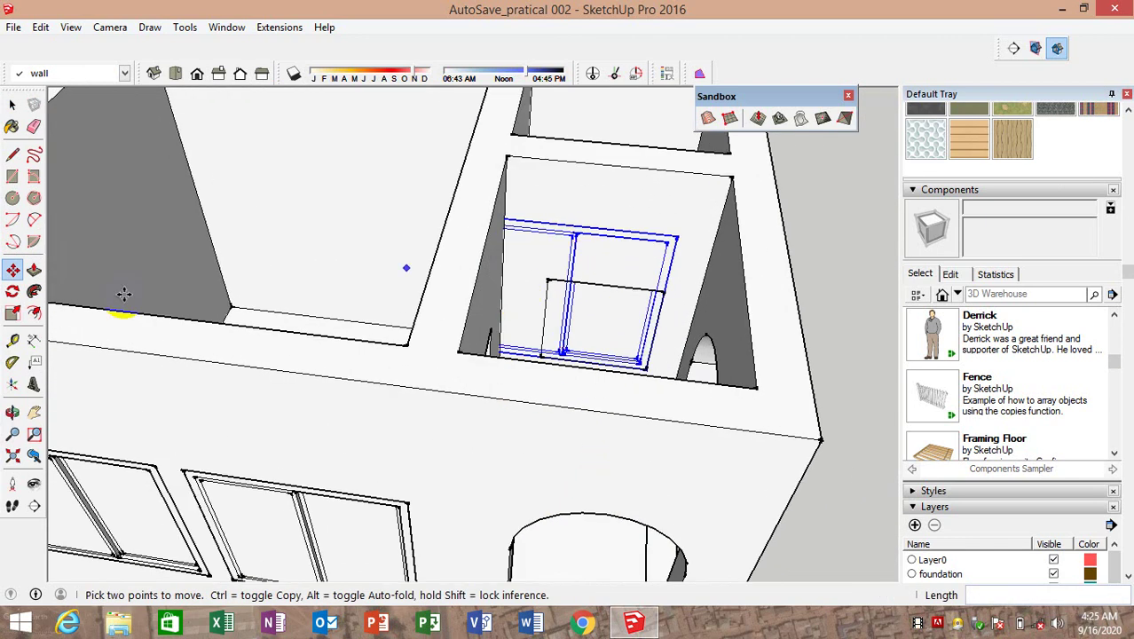
Scale the copied window down to 0.5 of its size
{"action": "left_click", "coordinate": [12, 313]}
{"action": "scroll", "coordinate": [526, 223], "scroll_direction": "up", "scroll_amount": 2}
{"action": "middle_click_drag", "start_coordinate": [526, 223], "coordinate": [555, 246]}
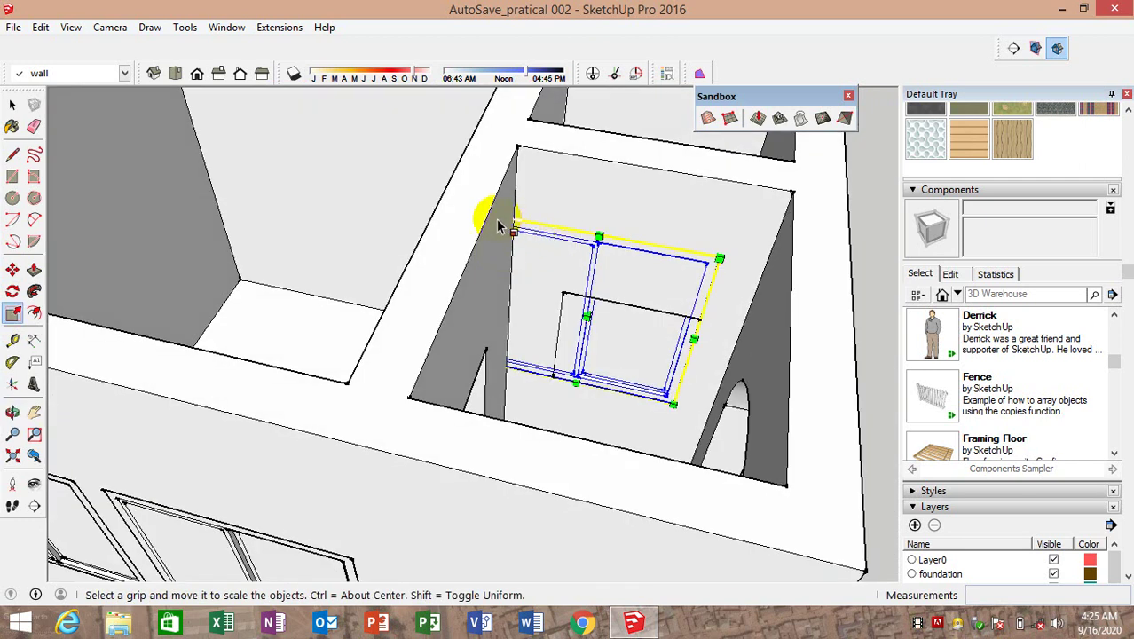
{"action": "left_click_drag", "start_coordinate": [720, 257], "coordinate": [609, 357]}
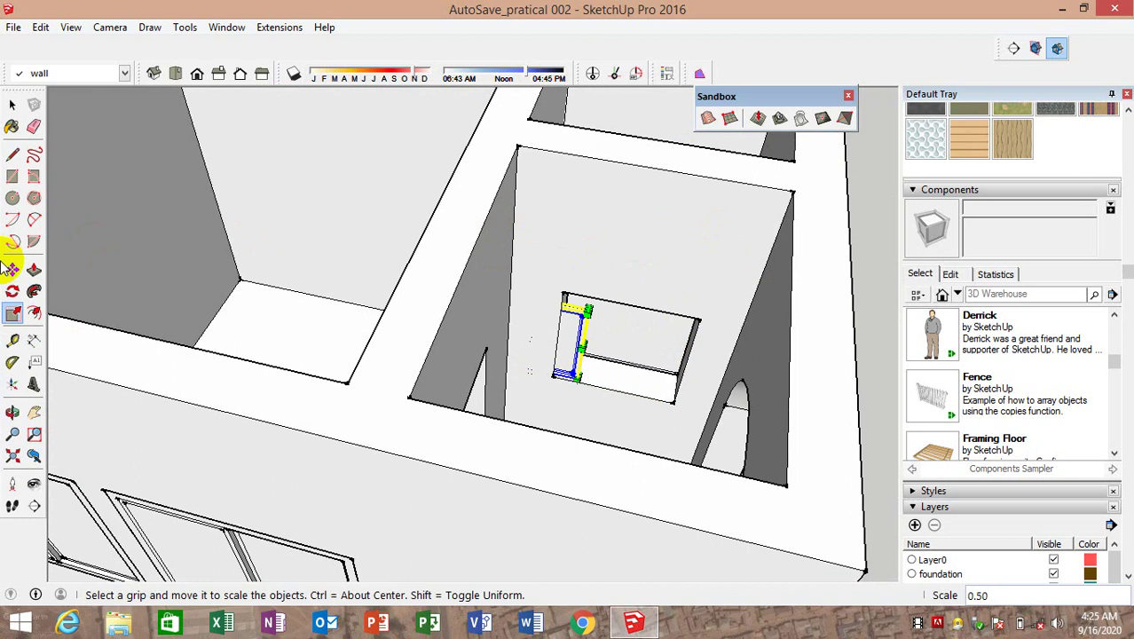
{"action": "left_click", "coordinate": [34, 270]}
Slide the half-size window up into the arch opening
{"action": "left_click", "coordinate": [12, 269]}
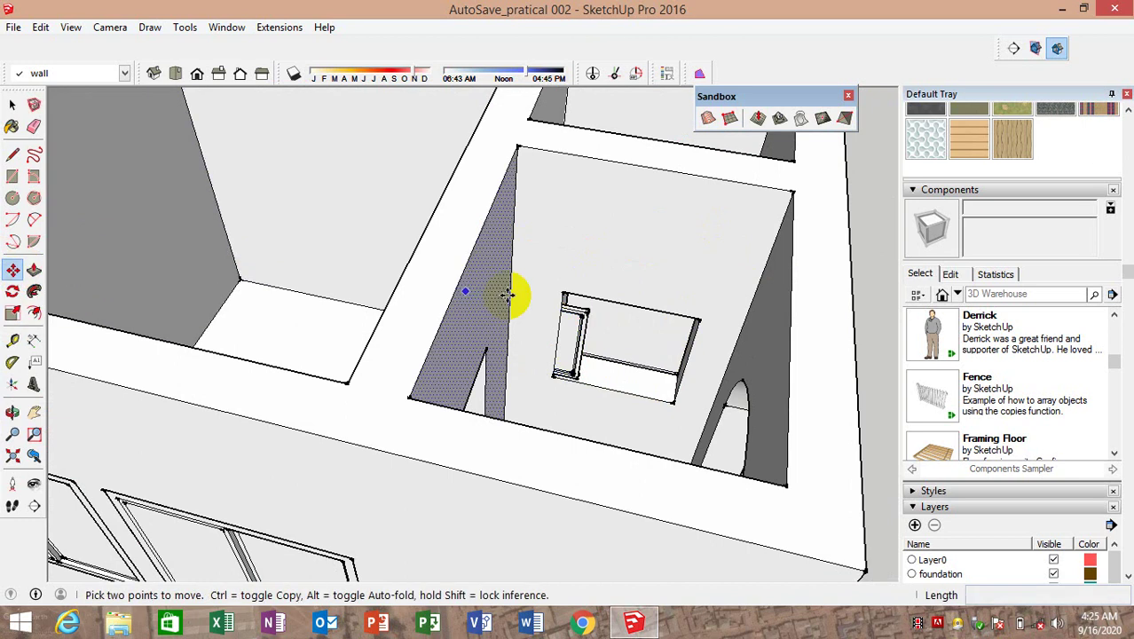
{"action": "left_click", "coordinate": [581, 315]}
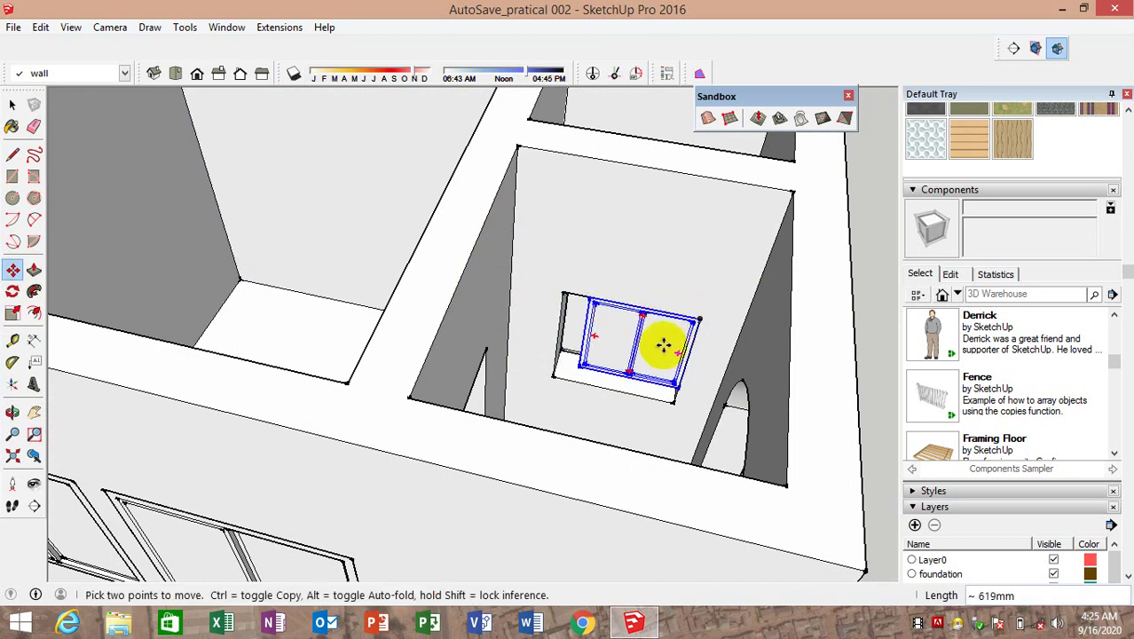
{"action": "mouse_move", "coordinate": [663, 339]}
{"action": "middle_mouse_down"}
{"action": "mouse_move", "coordinate": [652, 293]}
{"action": "mouse_move", "coordinate": [665, 157]}
{"action": "middle_mouse_up"}
{"action": "scroll", "coordinate": [614, 246], "scroll_direction": "up", "scroll_amount": 3}
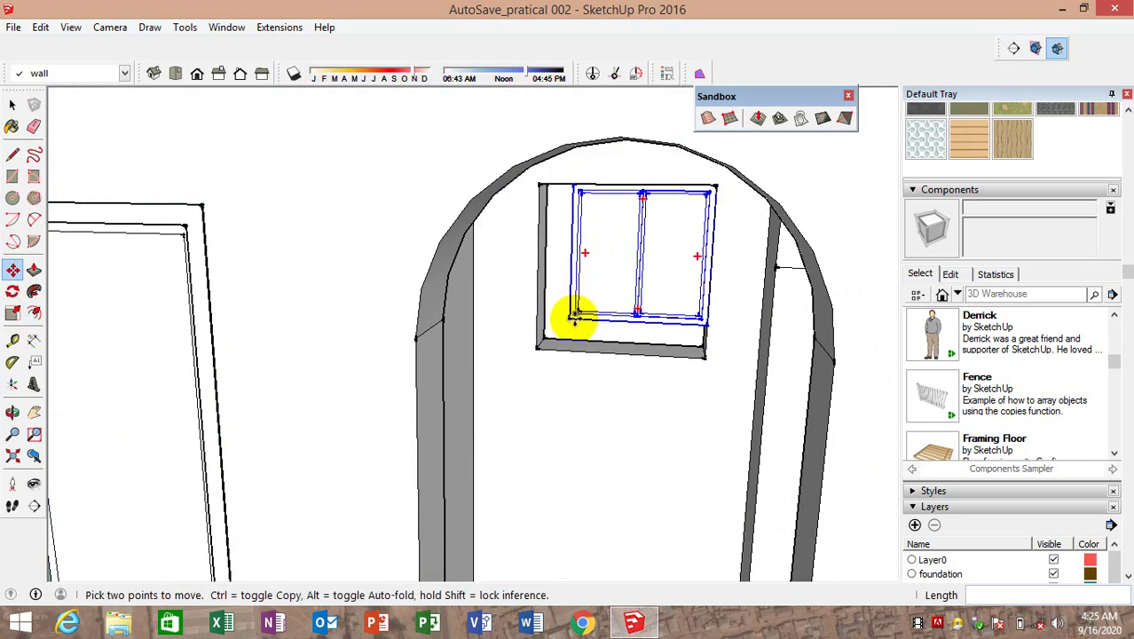
Stretch the small window about 1.25 times in height (blue) and width (red)
{"action": "left_click", "coordinate": [12, 313]}
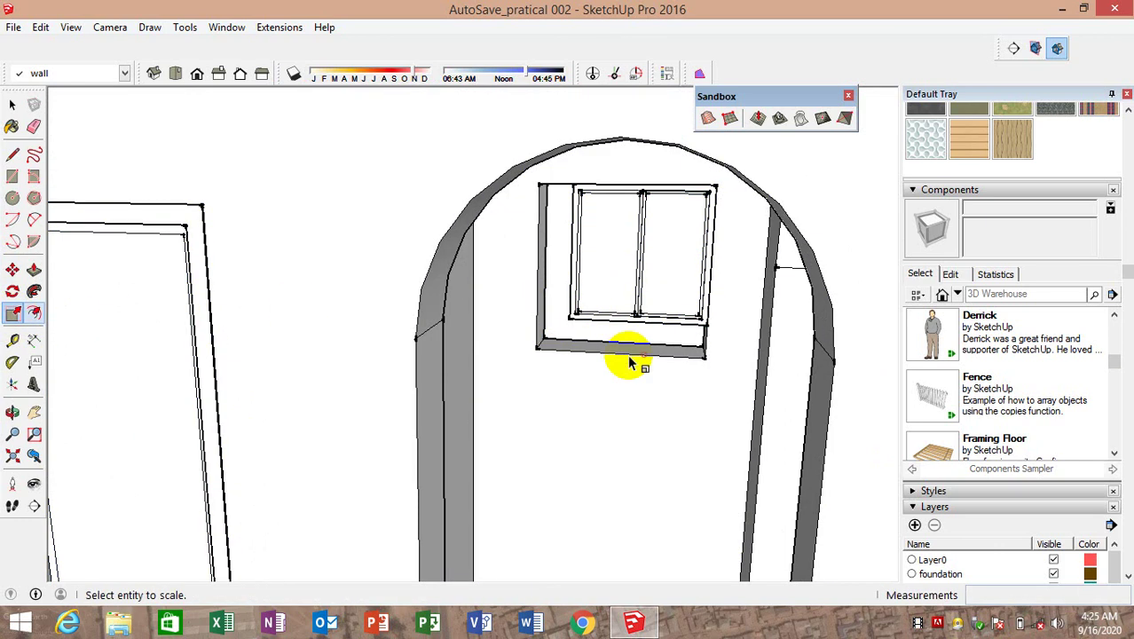
{"action": "left_click", "coordinate": [636, 325]}
{"action": "scroll", "coordinate": [635, 319], "scroll_direction": "up", "scroll_amount": 2}
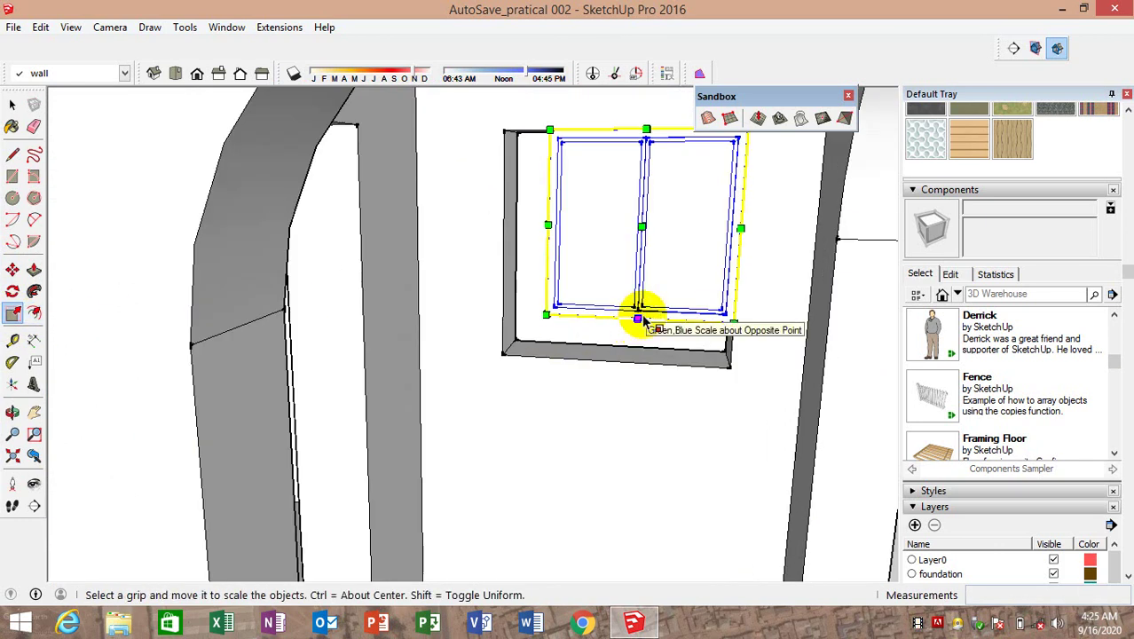
{"action": "mouse_move", "coordinate": [635, 319]}
{"action": "middle_mouse_down"}
{"action": "mouse_move", "coordinate": [628, 231]}
{"action": "mouse_move", "coordinate": [547, 203]}
{"action": "mouse_move", "coordinate": [603, 239]}
{"action": "middle_mouse_up"}
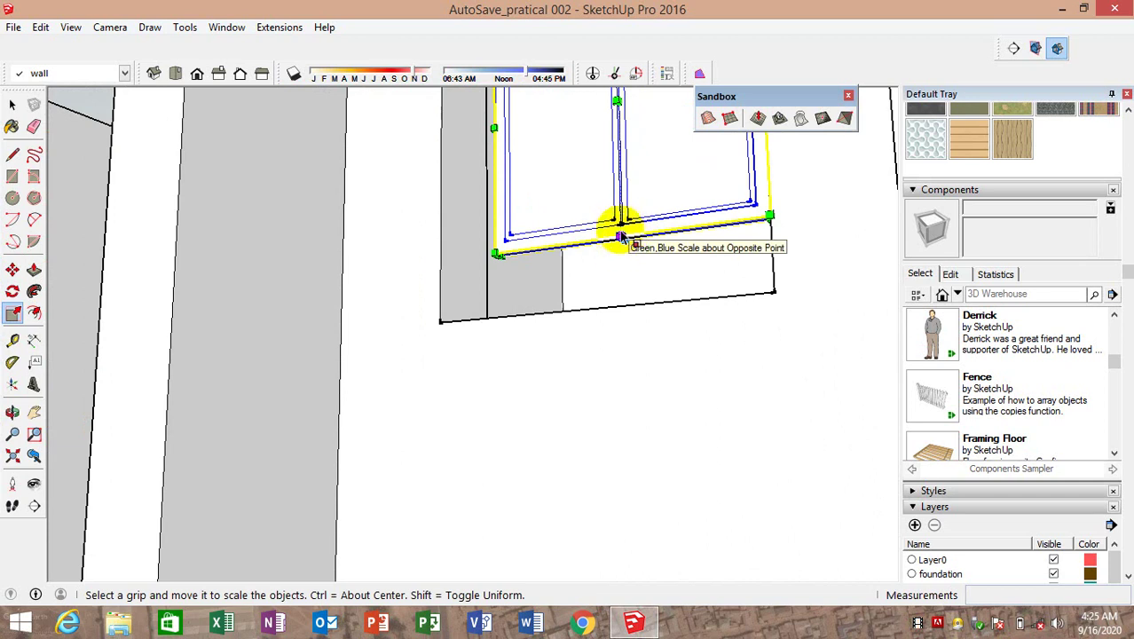
{"action": "scroll", "coordinate": [621, 244], "scroll_direction": "up", "scroll_amount": 2}
{"action": "mouse_move", "coordinate": [615, 246]}
{"action": "middle_mouse_down"}
{"action": "mouse_move", "coordinate": [602, 216]}
{"action": "mouse_move", "coordinate": [602, 240]}
{"action": "mouse_move", "coordinate": [501, 204]}
{"action": "middle_mouse_up"}
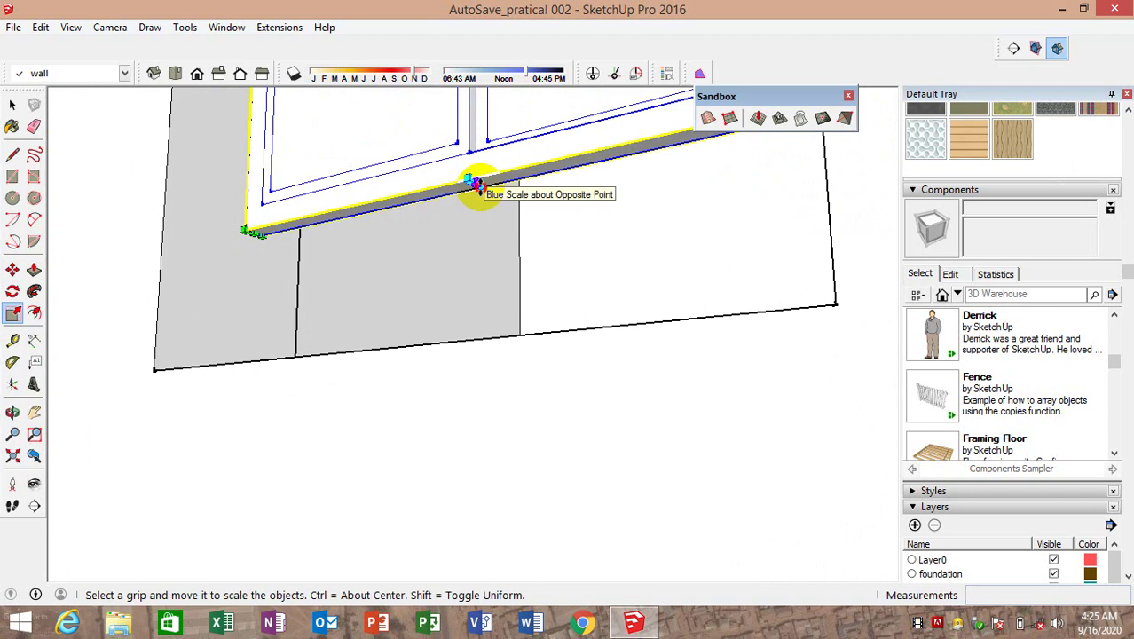
{"action": "left_click_drag", "start_coordinate": [477, 184], "coordinate": [493, 336]}
{"action": "mouse_move", "coordinate": [494, 336]}
{"action": "middle_mouse_down"}
{"action": "mouse_move", "coordinate": [554, 304]}
{"action": "mouse_move", "coordinate": [489, 235]}
{"action": "mouse_move", "coordinate": [572, 314]}
{"action": "mouse_move", "coordinate": [722, 367]}
{"action": "mouse_move", "coordinate": [385, 203]}
{"action": "mouse_move", "coordinate": [443, 261]}
{"action": "mouse_move", "coordinate": [521, 242]}
{"action": "mouse_move", "coordinate": [571, 435]}
{"action": "middle_mouse_up"}
{"action": "scroll", "coordinate": [709, 369], "scroll_direction": "up", "scroll_amount": 3}
{"action": "scroll", "coordinate": [479, 237], "scroll_direction": "down", "scroll_amount": 2}
{"action": "mouse_move", "coordinate": [614, 489]}
{"action": "left_mouse_down"}
{"action": "mouse_move", "coordinate": [523, 490]}
{"action": "mouse_move", "coordinate": [517, 364]}
{"action": "left_mouse_up"}
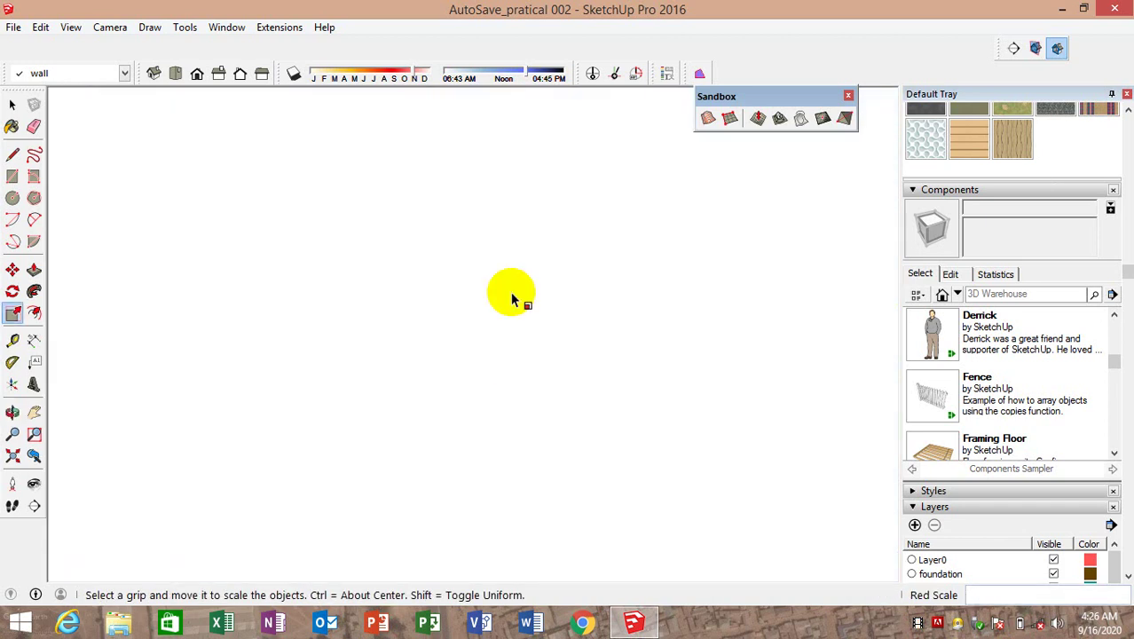
{"action": "scroll", "coordinate": [511, 325], "scroll_direction": "down", "scroll_amount": 3}
{"action": "scroll", "coordinate": [501, 303], "scroll_direction": "down", "scroll_amount": 3}
{"action": "scroll", "coordinate": [532, 314], "scroll_direction": "down", "scroll_amount": 3}
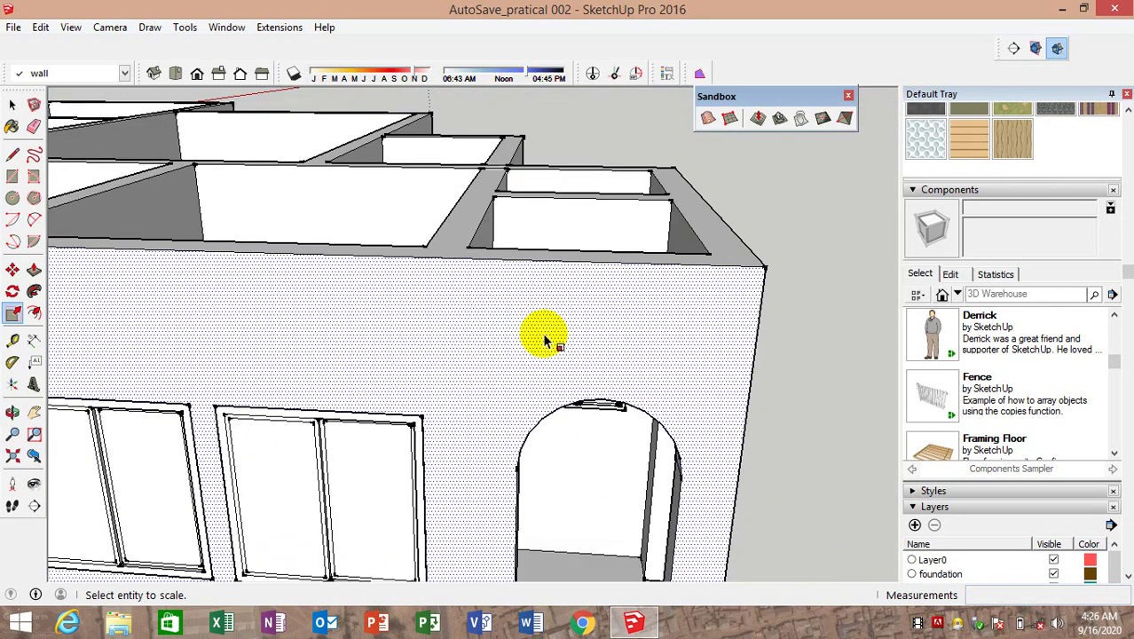
{"action": "scroll", "coordinate": [539, 329], "scroll_direction": "down", "scroll_amount": 3}
{"action": "scroll", "coordinate": [600, 435], "scroll_direction": "down", "scroll_amount": 3}
{"action": "mouse_move", "coordinate": [577, 385]}
{"action": "middle_mouse_down"}
{"action": "mouse_move", "coordinate": [273, 380]}
{"action": "mouse_move", "coordinate": [562, 435]}
{"action": "middle_mouse_up"}
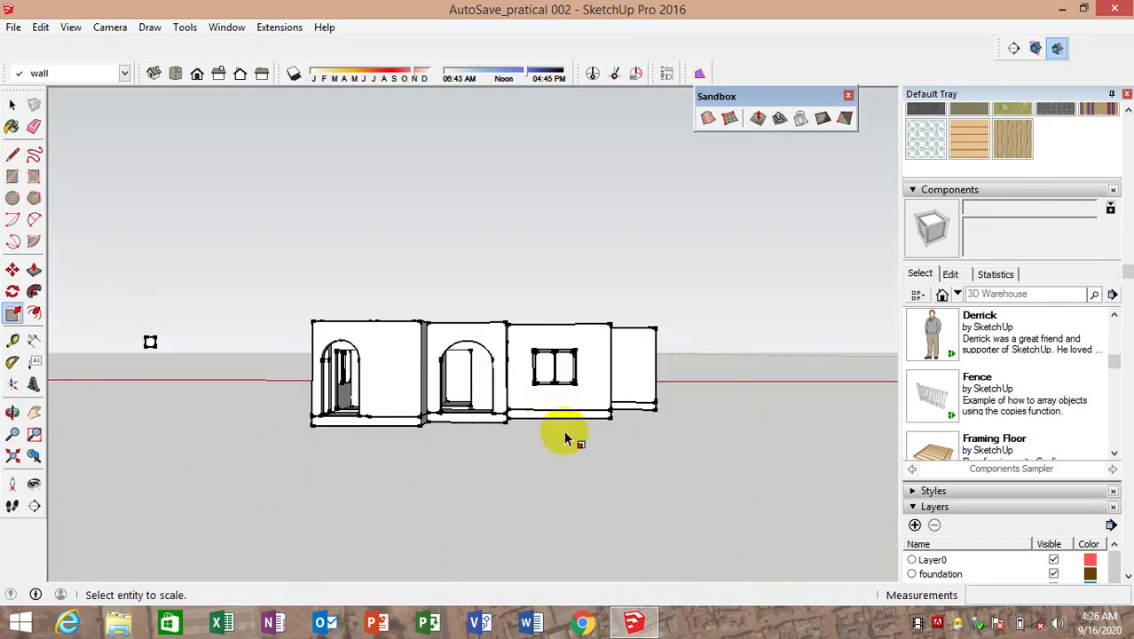
{"action": "scroll", "coordinate": [435, 406], "scroll_direction": "up", "scroll_amount": 3}
{"action": "left_click", "coordinate": [19, 106]}
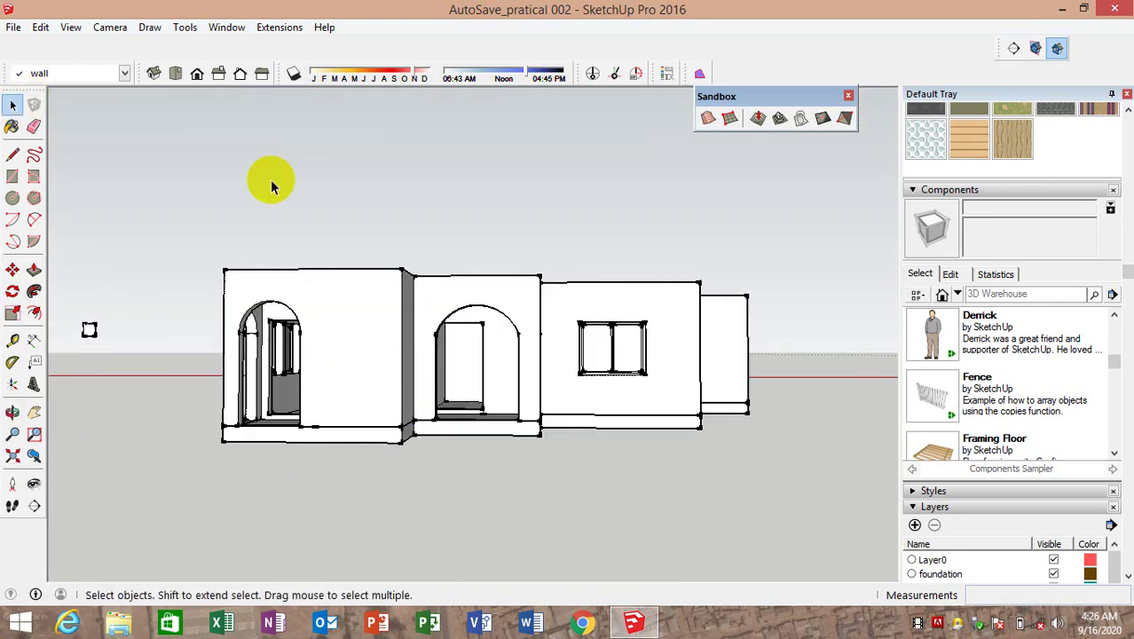
{"action": "mouse_move", "coordinate": [433, 257]}
{"action": "middle_mouse_down"}
{"action": "mouse_move", "coordinate": [380, 343]}
{"action": "mouse_move", "coordinate": [715, 350]}
{"action": "mouse_move", "coordinate": [700, 371]}
{"action": "mouse_move", "coordinate": [463, 330]}
{"action": "middle_mouse_up"}
{"action": "scroll", "coordinate": [539, 337], "scroll_direction": "up", "scroll_amount": 2}
{"action": "middle_click_drag", "start_coordinate": [539, 336], "coordinate": [397, 368]}
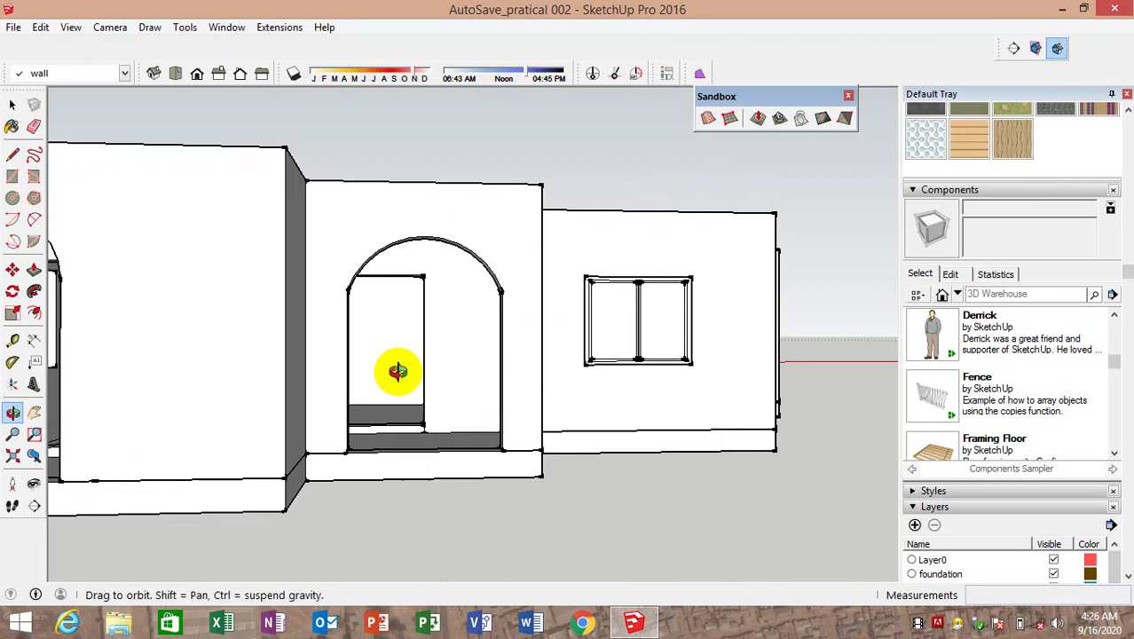
{"action": "scroll", "coordinate": [417, 349], "scroll_direction": "down", "scroll_amount": 2}
{"action": "scroll", "coordinate": [417, 349], "scroll_direction": "down", "scroll_amount": 2}
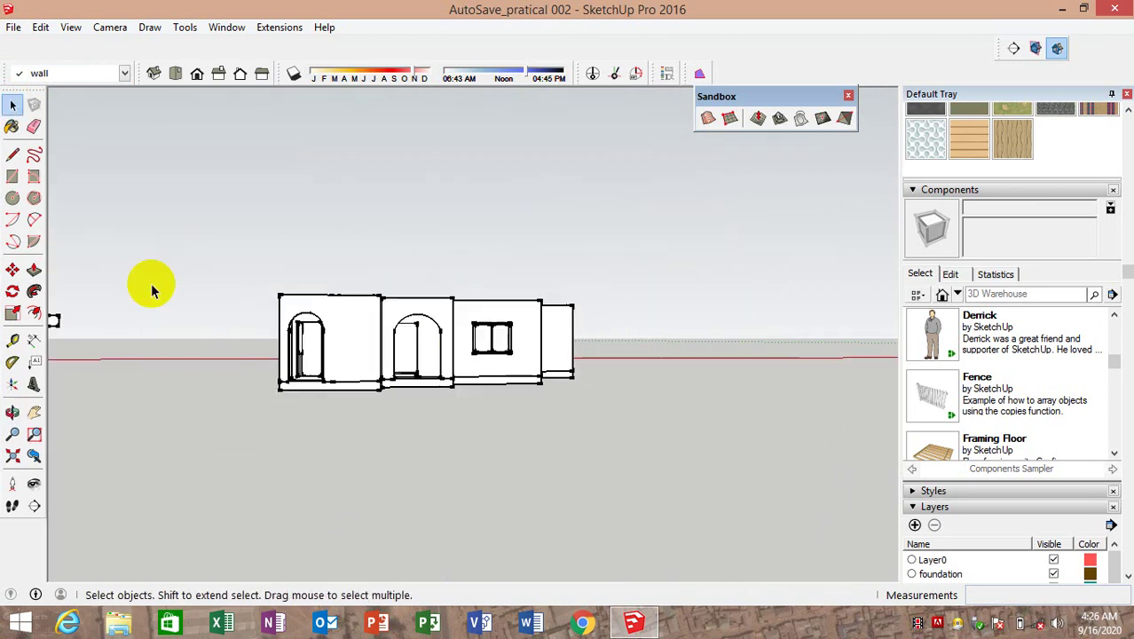
{"action": "left_click", "coordinate": [13, 178]}
{"action": "middle_click_drag", "start_coordinate": [283, 360], "coordinate": [337, 353]}
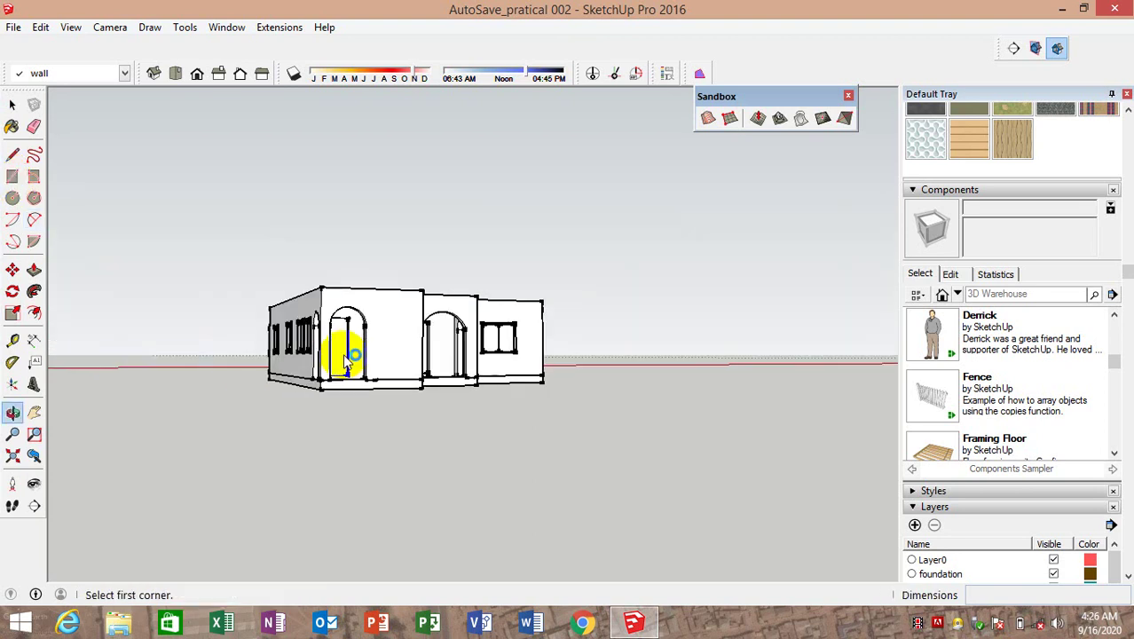
{"action": "left_click", "coordinate": [149, 305]}
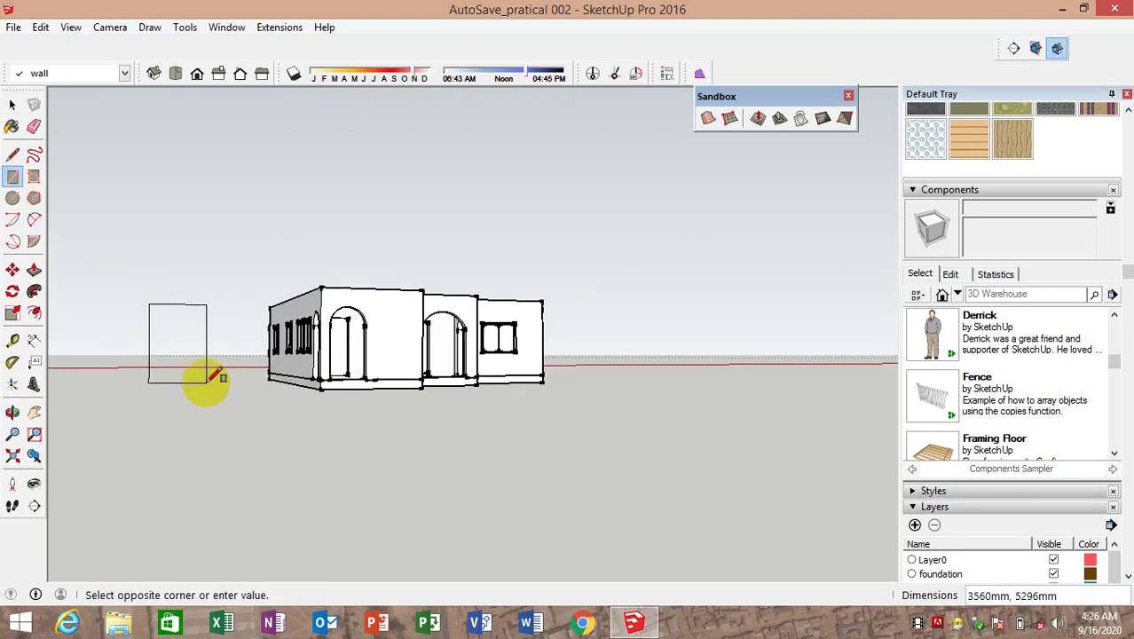
{"action": "key", "text": "Escape"}
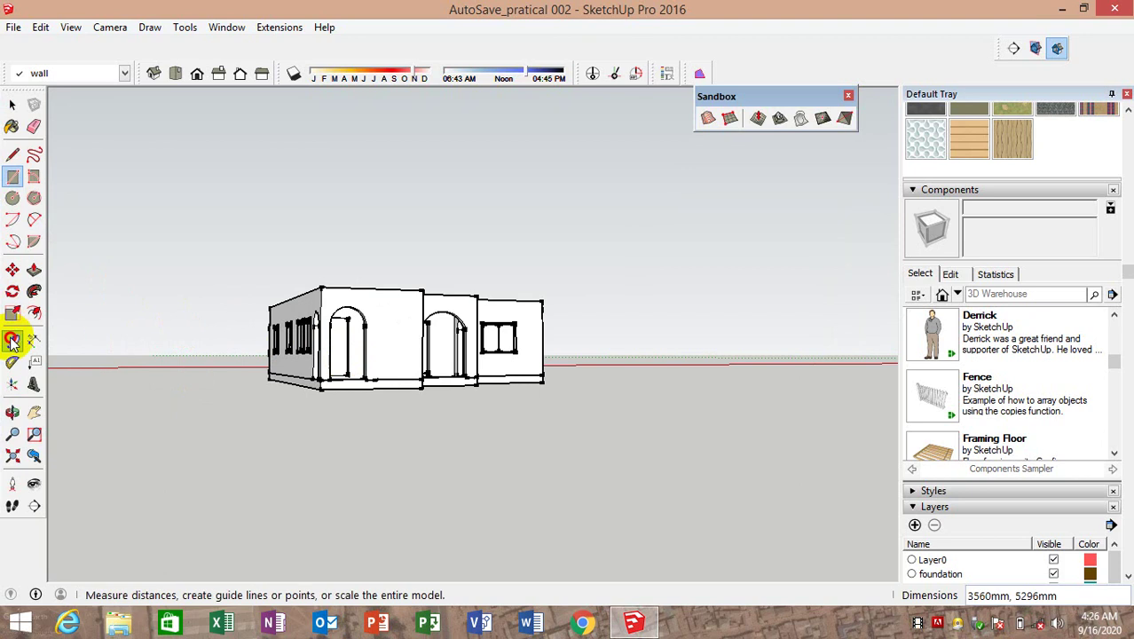
{"action": "left_click", "coordinate": [12, 341]}
{"action": "scroll", "coordinate": [444, 330], "scroll_direction": "up", "scroll_amount": 3}
{"action": "middle_click_drag", "start_coordinate": [444, 330], "coordinate": [273, 411]}
{"action": "scroll", "coordinate": [273, 410], "scroll_direction": "up", "scroll_amount": 3}
{"action": "scroll", "coordinate": [380, 385], "scroll_direction": "up", "scroll_amount": 3}
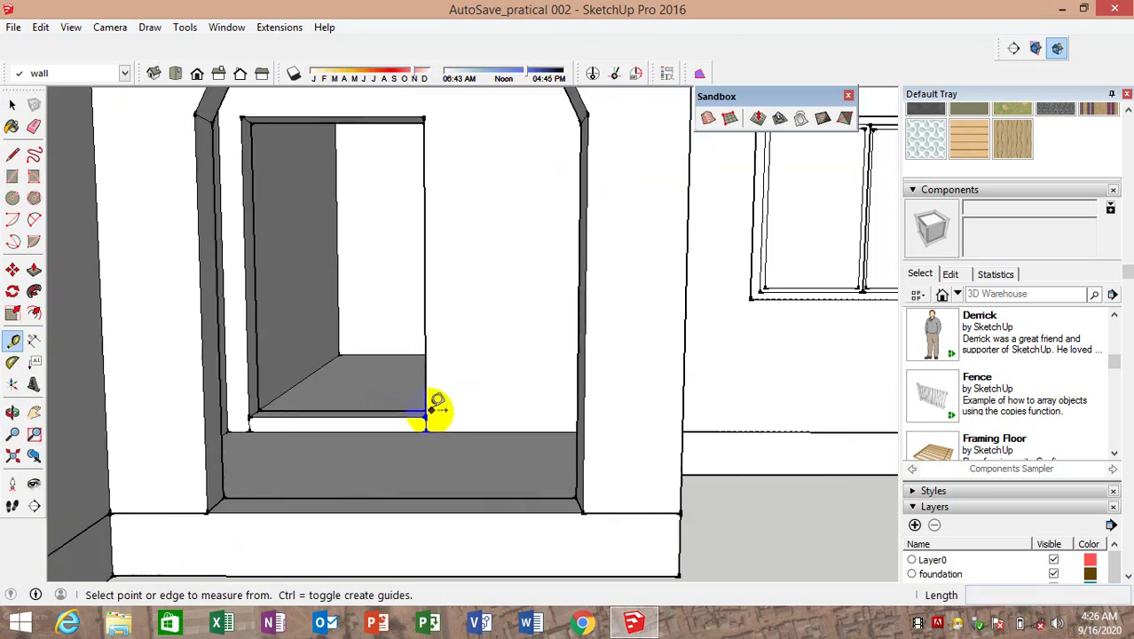
{"action": "left_click", "coordinate": [430, 410]}
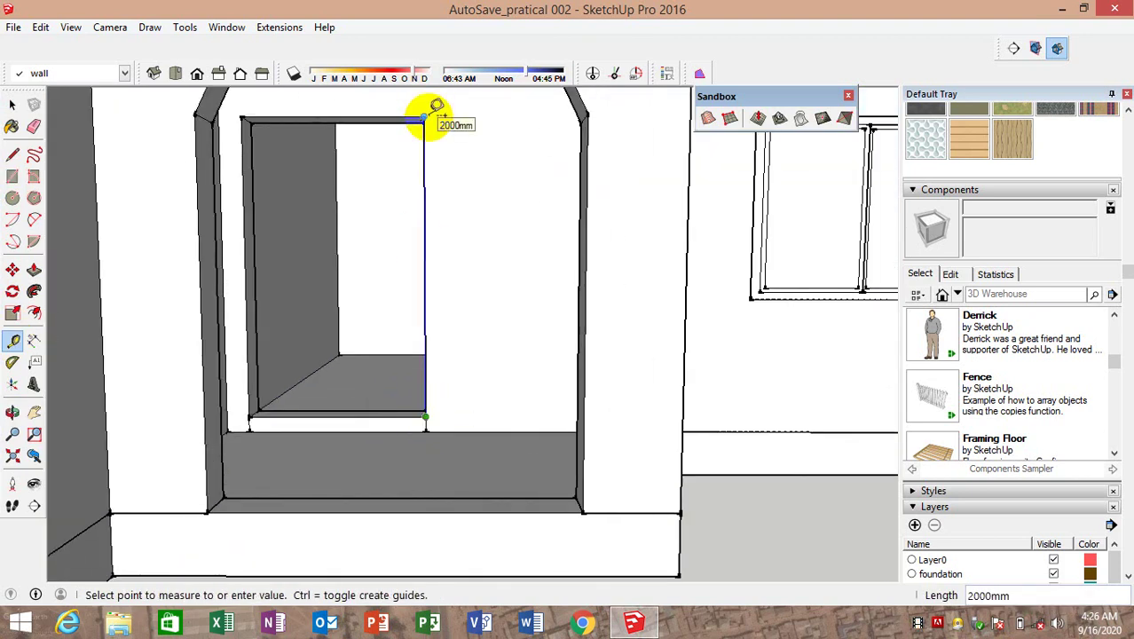
{"action": "scroll", "coordinate": [448, 142], "scroll_direction": "down", "scroll_amount": 3}
{"action": "scroll", "coordinate": [185, 220], "scroll_direction": "down", "scroll_amount": 2}
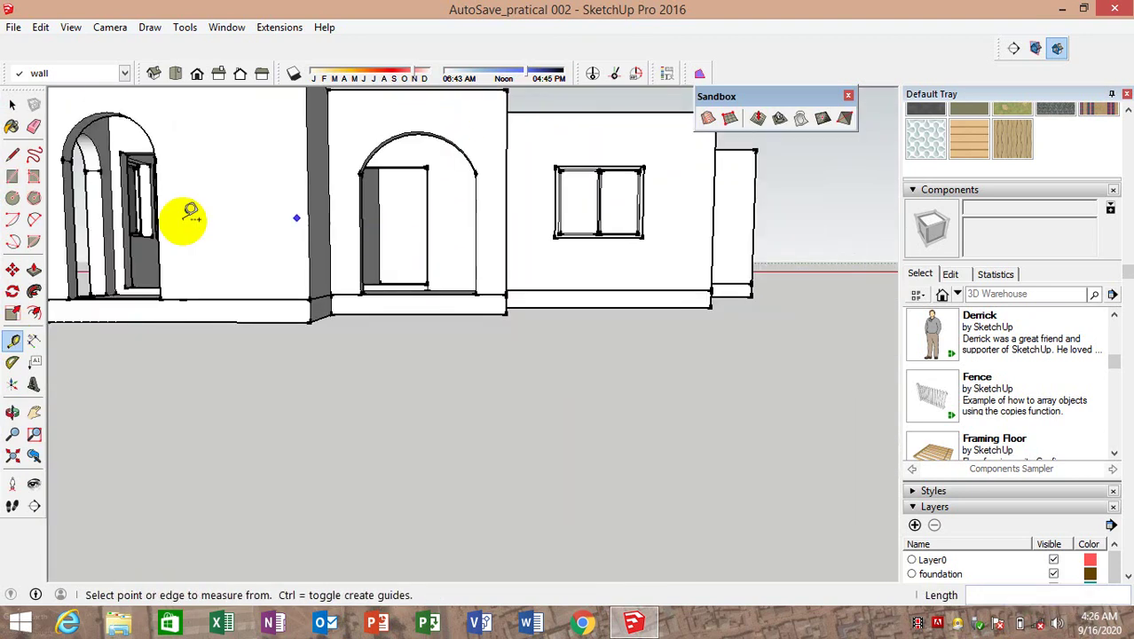
Draw a 1200 × 2000 mm rectangle on the ground in front of the house and zoom onto it
{"action": "left_click", "coordinate": [12, 176]}
{"action": "left_click", "coordinate": [362, 358]}
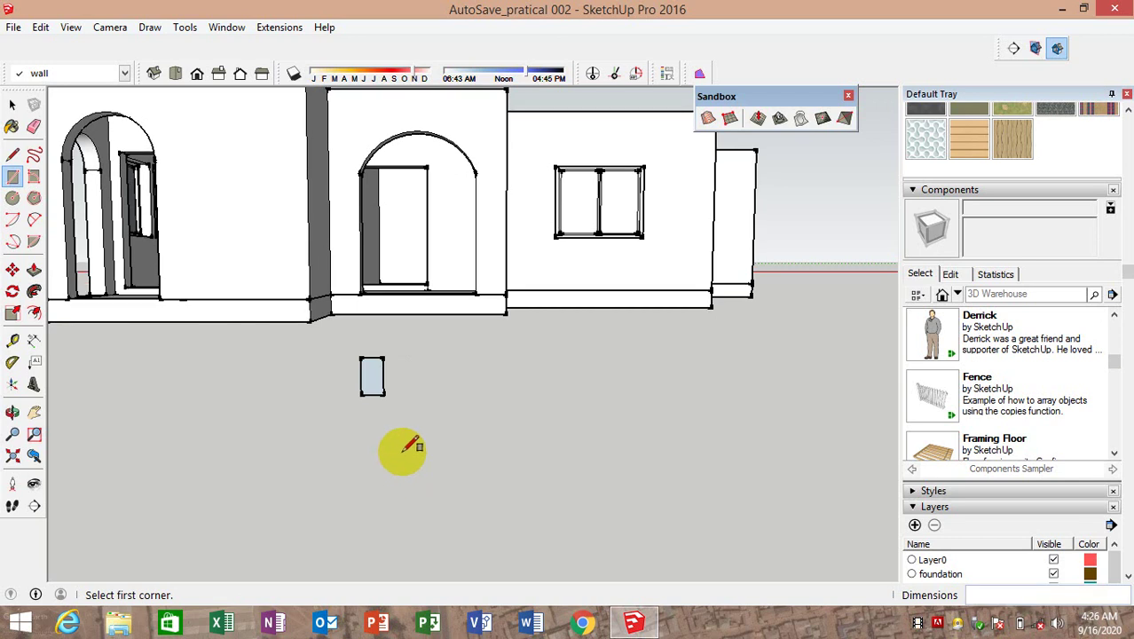
{"action": "middle_click_drag", "start_coordinate": [379, 317], "coordinate": [282, 315]}
{"action": "scroll", "coordinate": [284, 315], "scroll_direction": "down", "scroll_amount": 5}
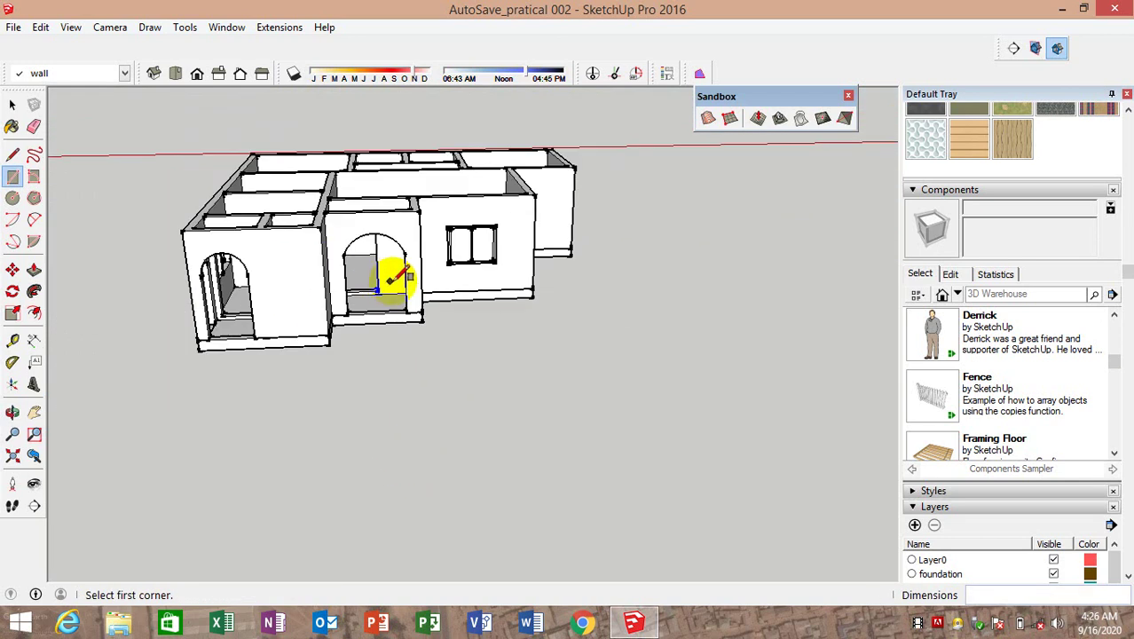
{"action": "middle_click_drag", "start_coordinate": [393, 270], "coordinate": [282, 146]}
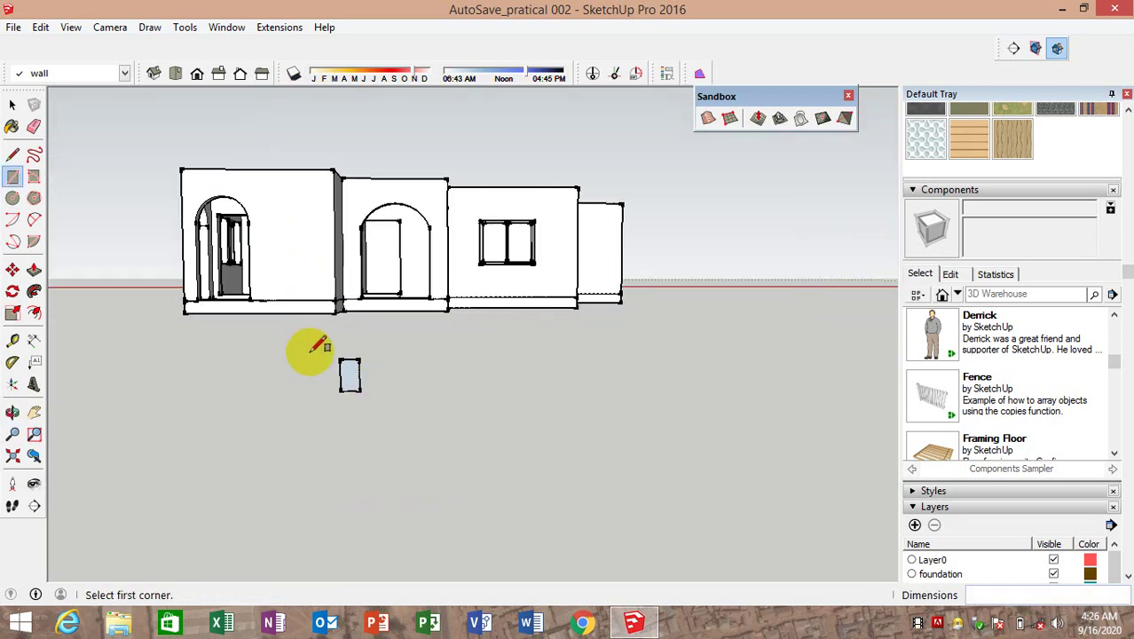
{"action": "scroll", "coordinate": [347, 383], "scroll_direction": "up", "scroll_amount": 5}
{"action": "scroll", "coordinate": [349, 379], "scroll_direction": "up", "scroll_amount": 3}
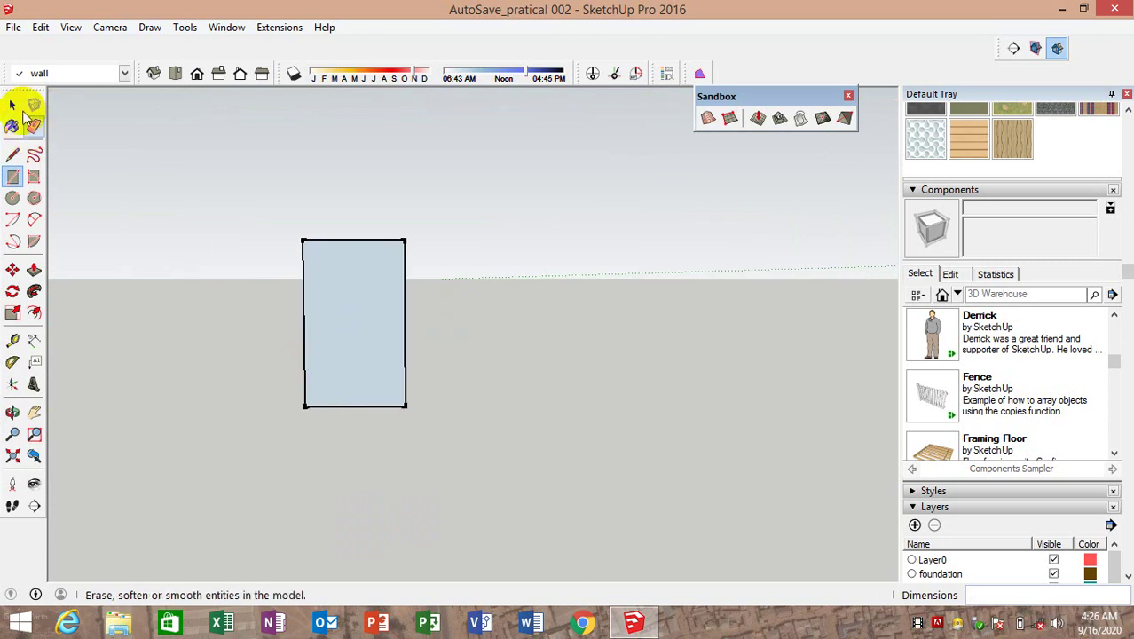
Reverse the door rectangle's face so its front side shows
{"action": "left_click", "coordinate": [12, 105]}
{"action": "right_click", "coordinate": [394, 320]}
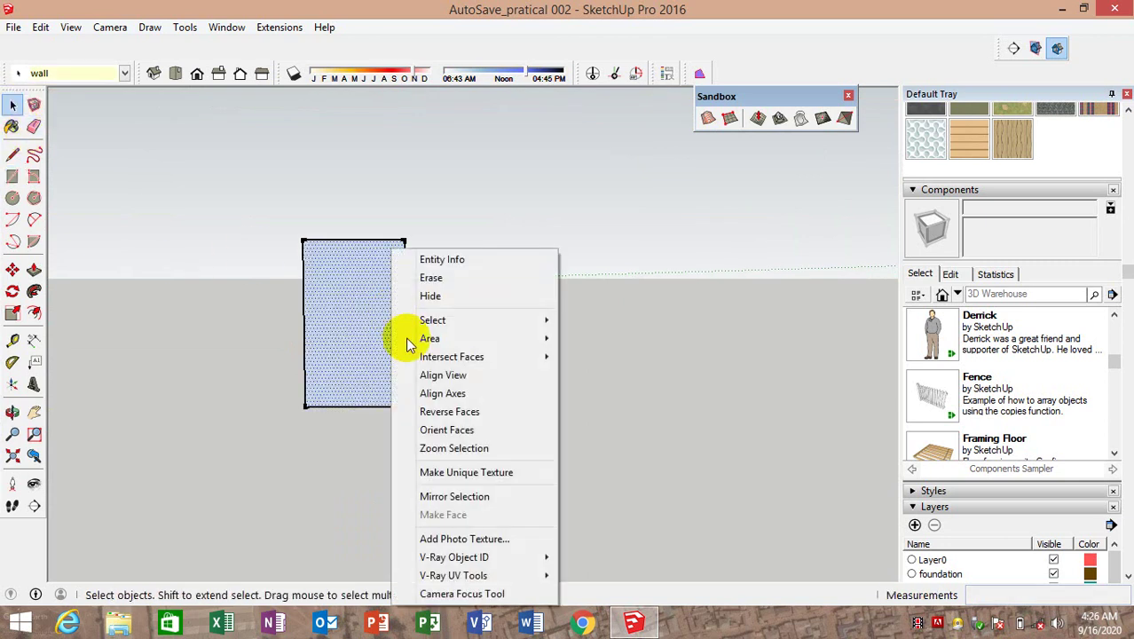
{"action": "left_click", "coordinate": [431, 412]}
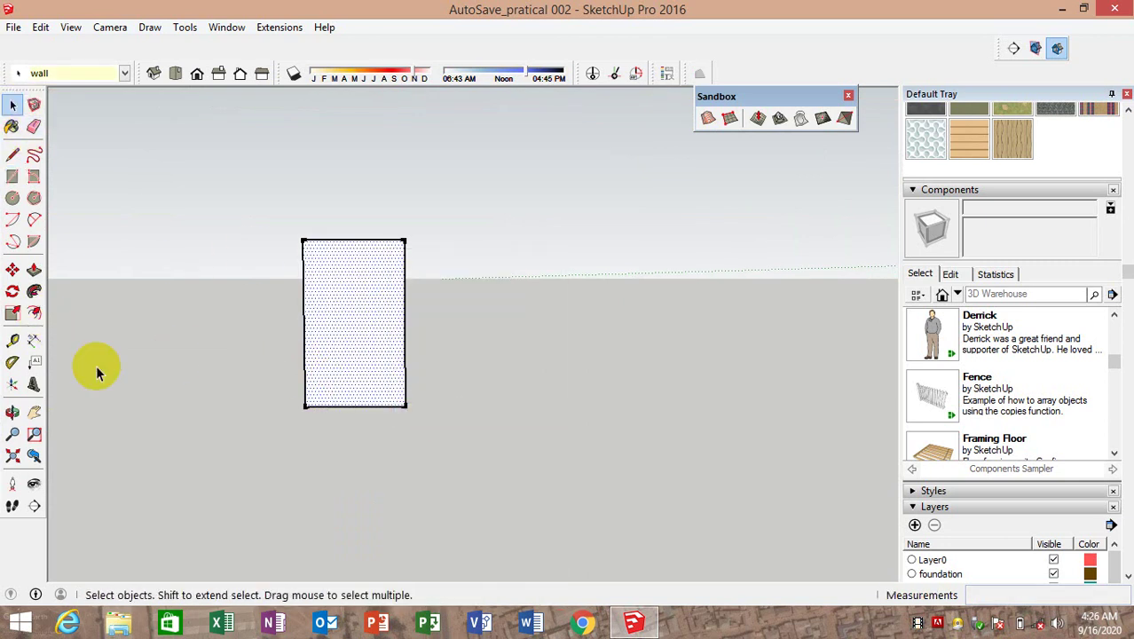
{"action": "left_click", "coordinate": [89, 330]}
Offset a thin inset border just inside the rectangle's edges
{"action": "left_click", "coordinate": [362, 348]}
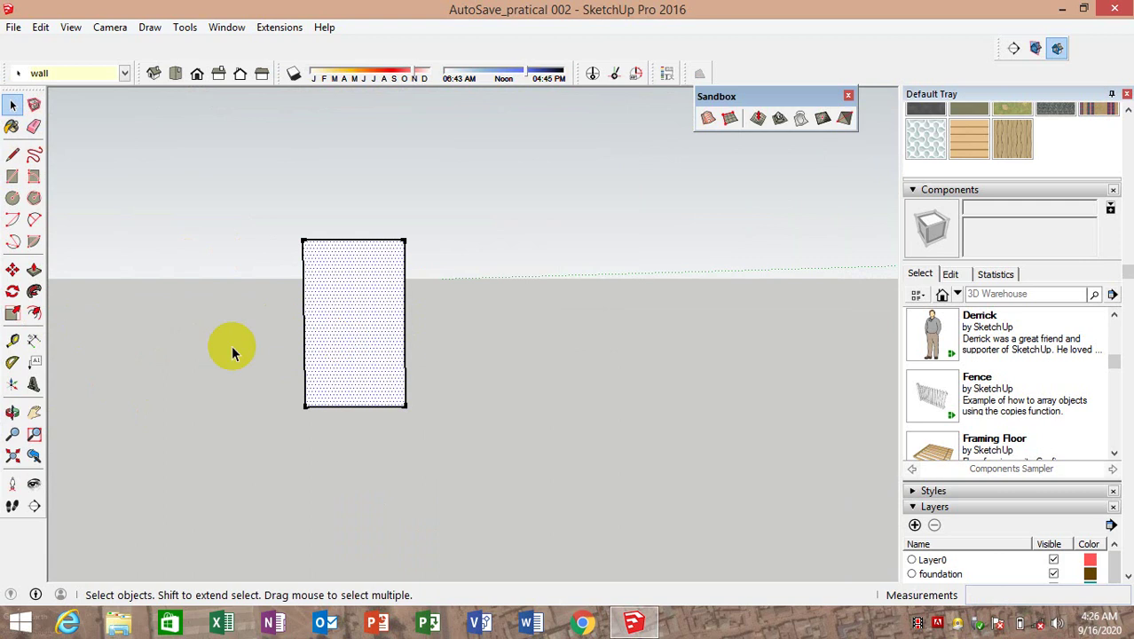
{"action": "left_click", "coordinate": [33, 313]}
{"action": "left_click_drag", "start_coordinate": [388, 339], "coordinate": [374, 369]}
{"action": "type", "text": "50"}
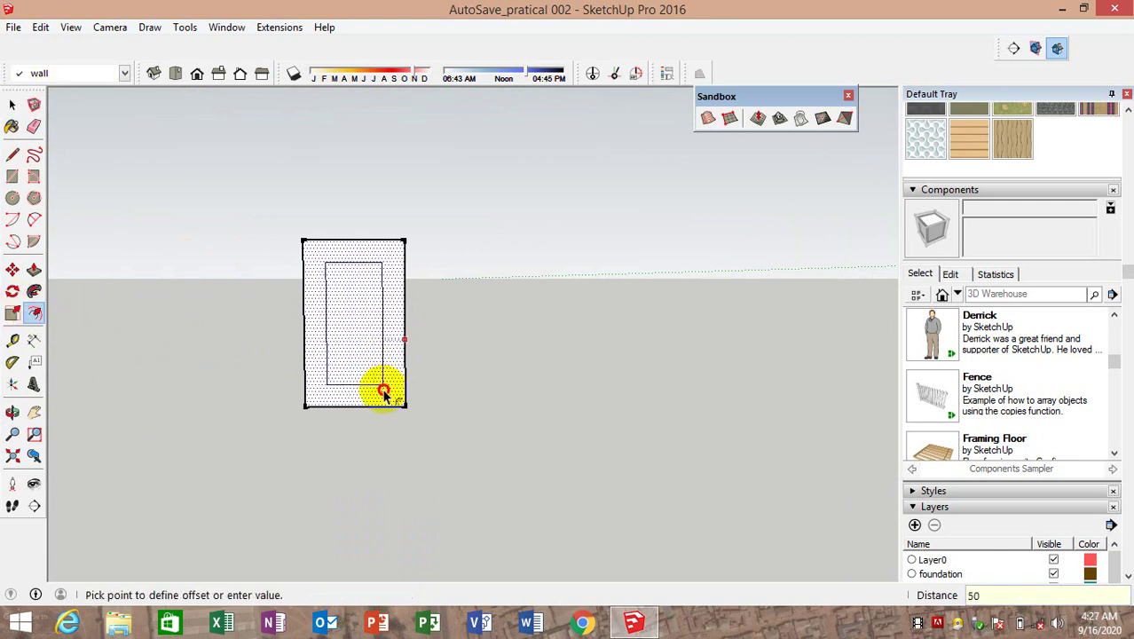
{"action": "left_click", "coordinate": [383, 392]}
{"action": "scroll", "coordinate": [372, 272], "scroll_direction": "up", "scroll_amount": 2}
{"action": "scroll", "coordinate": [364, 282], "scroll_direction": "up", "scroll_amount": 1}
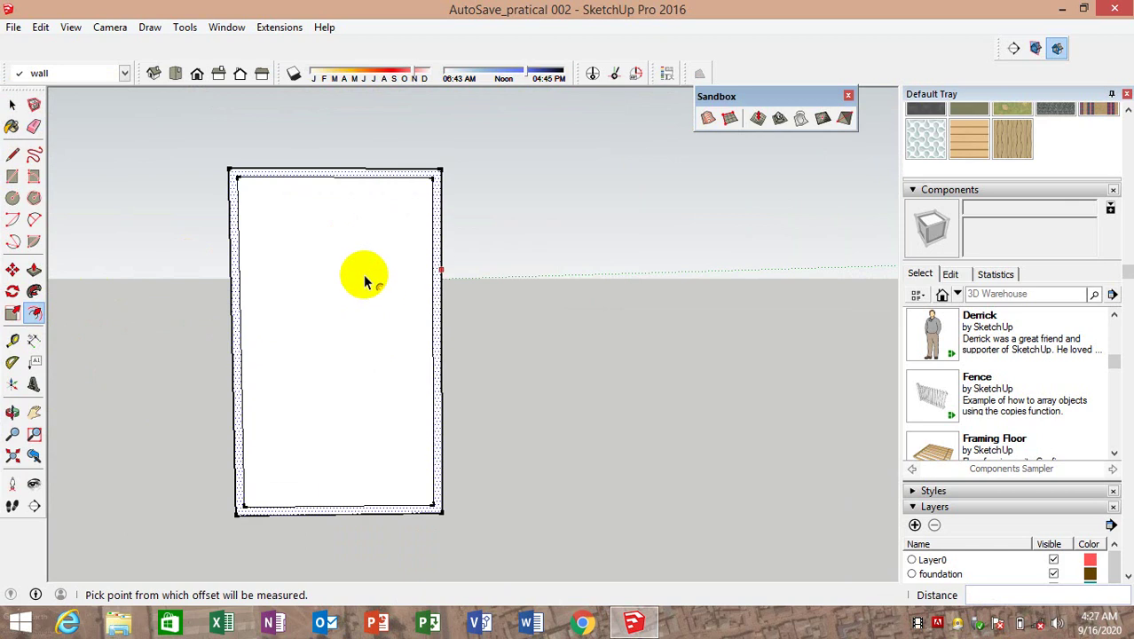
{"action": "left_click", "coordinate": [10, 271]}
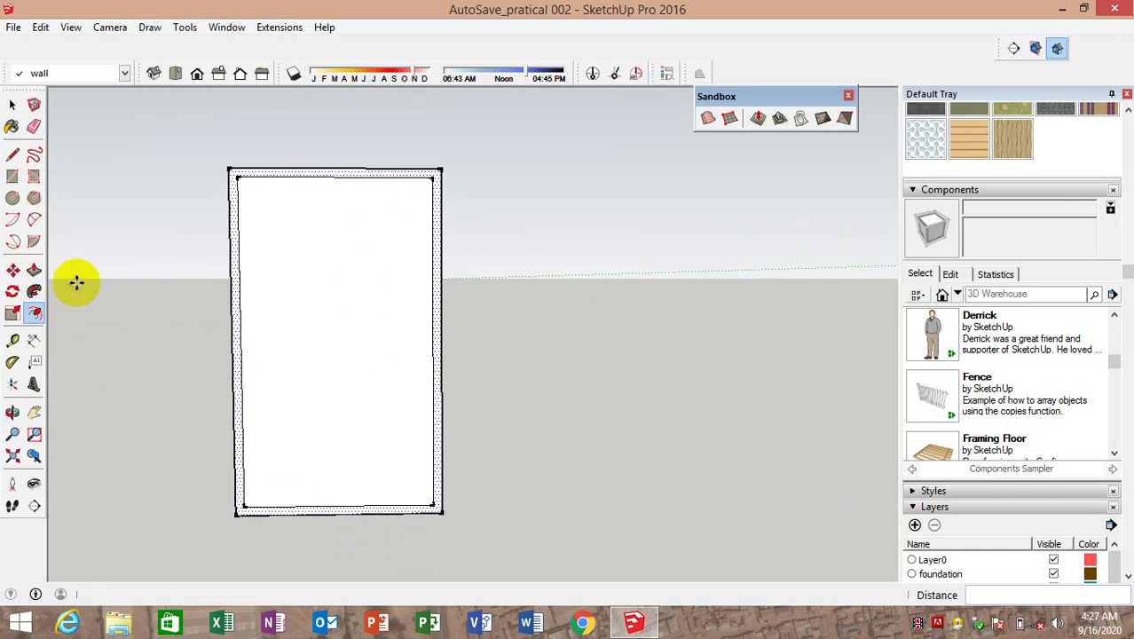
Copy the inner right edge 300 mm left, then copy it again about 25 mm, forming a narrow strip
{"action": "left_click", "coordinate": [432, 304], "text": "ctrl"}
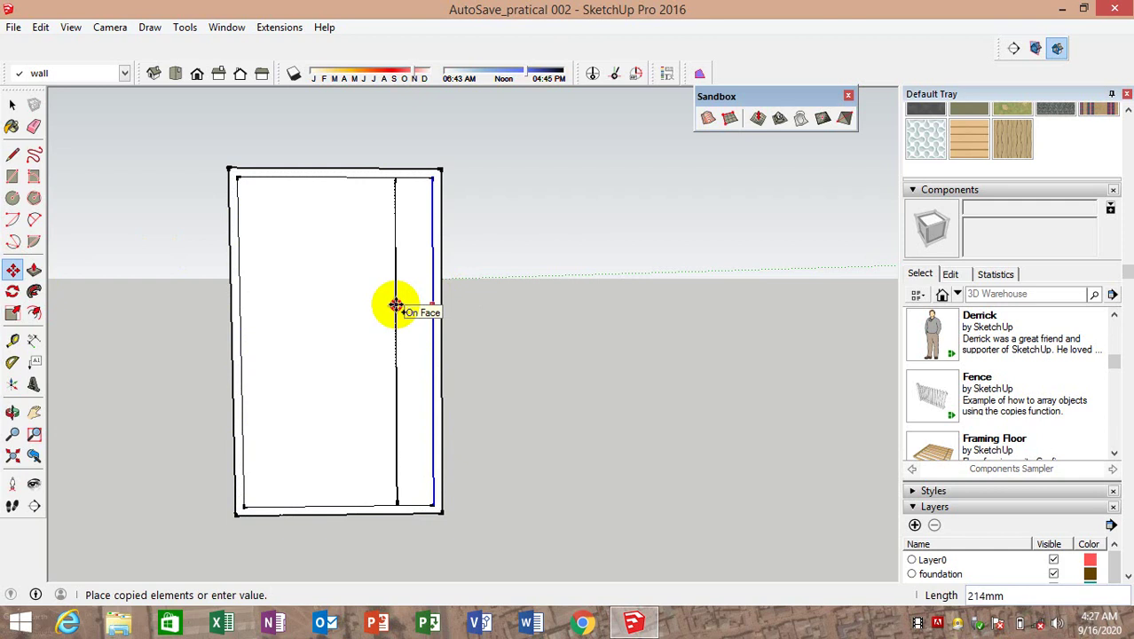
{"action": "type", "text": "0"}
{"action": "key", "text": "Return"}
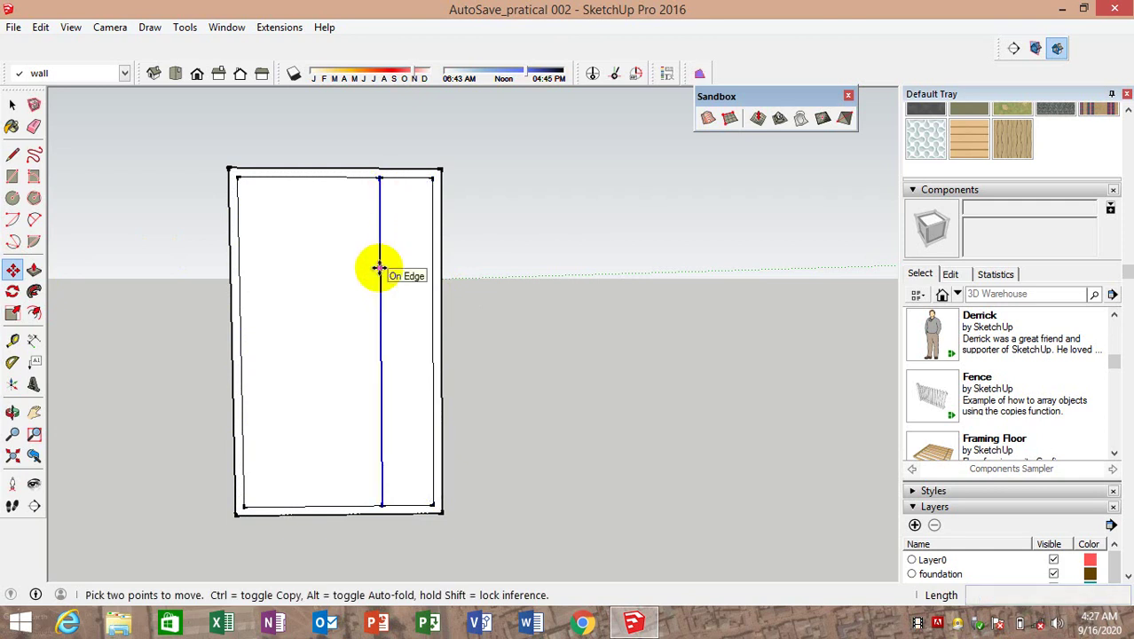
{"action": "left_click", "coordinate": [378, 265]}
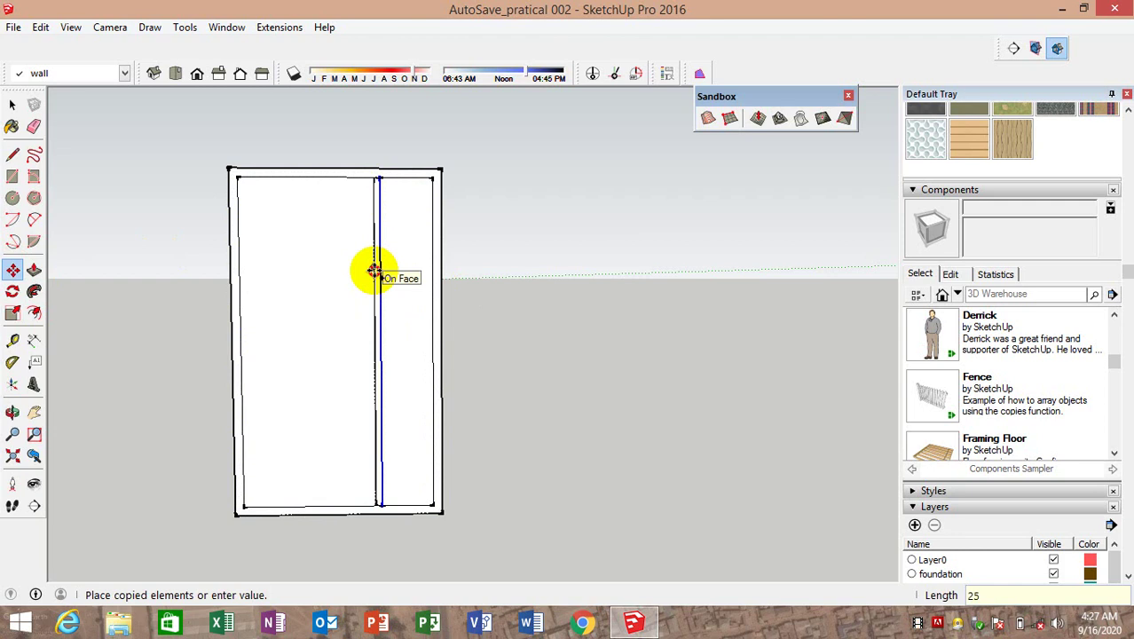
{"action": "left_click", "coordinate": [374, 270]}
{"action": "scroll", "coordinate": [309, 232], "scroll_direction": "up", "scroll_amount": 2}
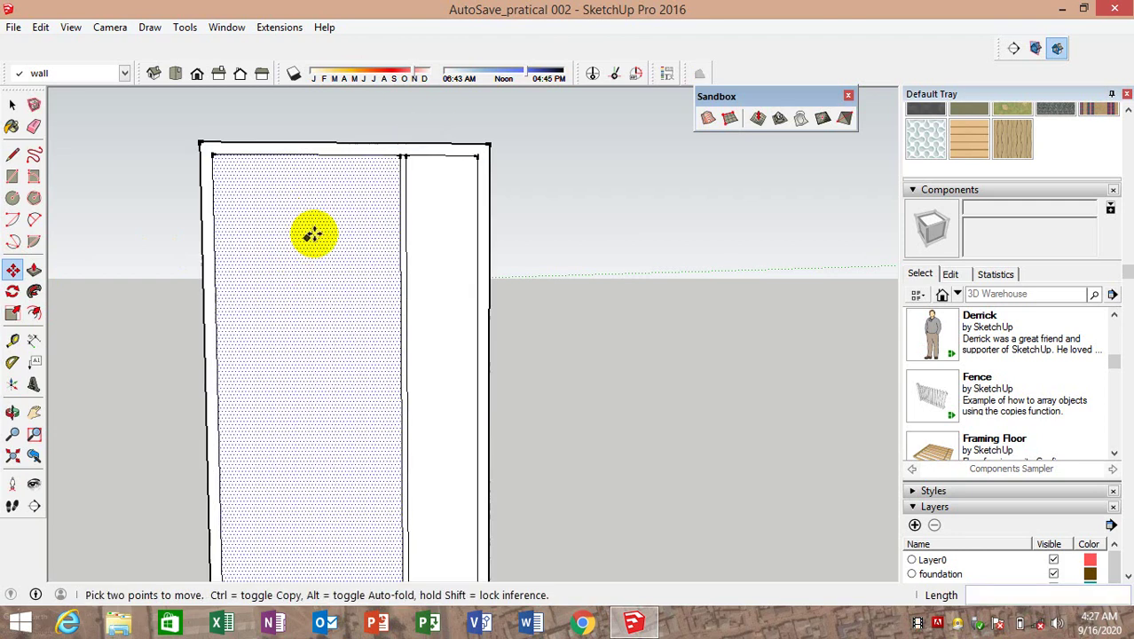
{"action": "scroll", "coordinate": [378, 241], "scroll_direction": "up", "scroll_amount": 2}
{"action": "scroll", "coordinate": [378, 242], "scroll_direction": "down", "scroll_amount": 3}
{"action": "scroll", "coordinate": [365, 291], "scroll_direction": "down", "scroll_amount": 3}
Pull the door panel outward 100 mm to give it thickness
{"action": "middle_click_drag", "start_coordinate": [374, 337], "coordinate": [25, 459]}
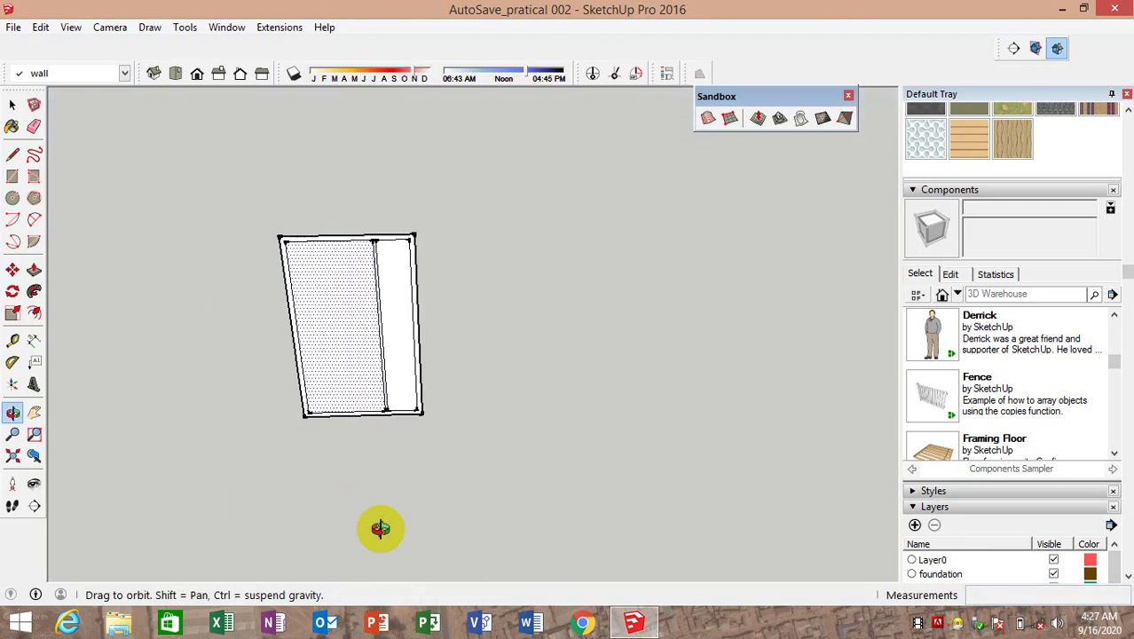
{"action": "middle_click_drag", "start_coordinate": [372, 337], "coordinate": [458, 311]}
{"action": "key", "text": "m"}
{"action": "scroll", "coordinate": [444, 337], "scroll_direction": "up", "scroll_amount": 3}
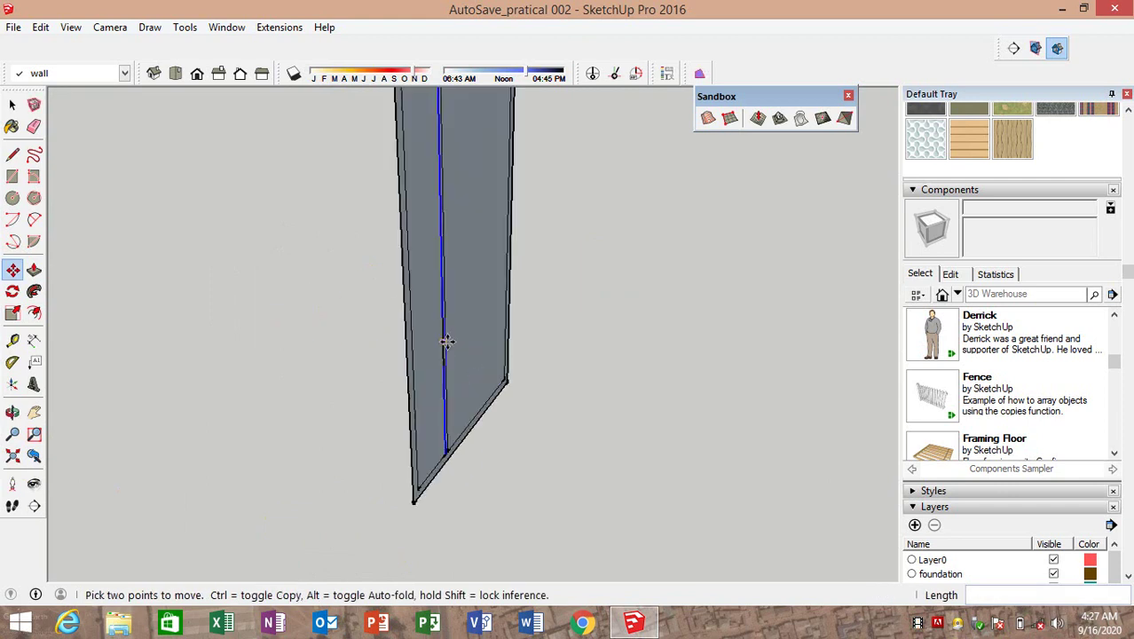
{"action": "scroll", "coordinate": [284, 387], "scroll_direction": "up", "scroll_amount": 2}
{"action": "left_click", "coordinate": [34, 270]}
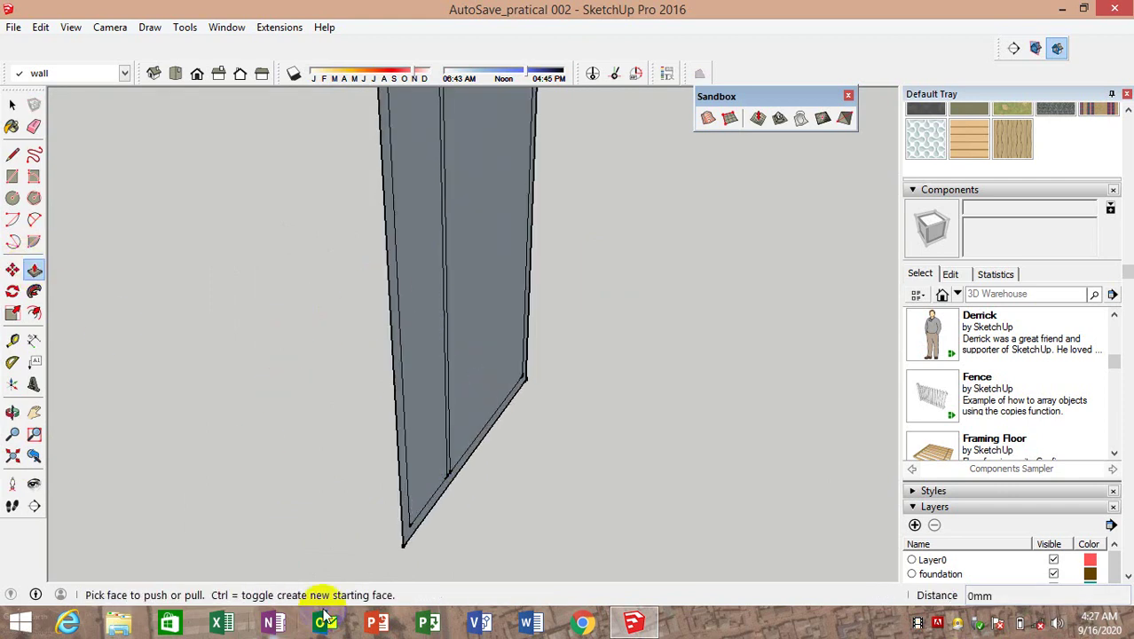
{"action": "scroll", "coordinate": [422, 507], "scroll_direction": "up", "scroll_amount": 1}
{"action": "scroll", "coordinate": [390, 525], "scroll_direction": "up", "scroll_amount": 1}
{"action": "left_click_drag", "start_coordinate": [398, 516], "coordinate": [410, 521]}
{"action": "type", "text": "100"}
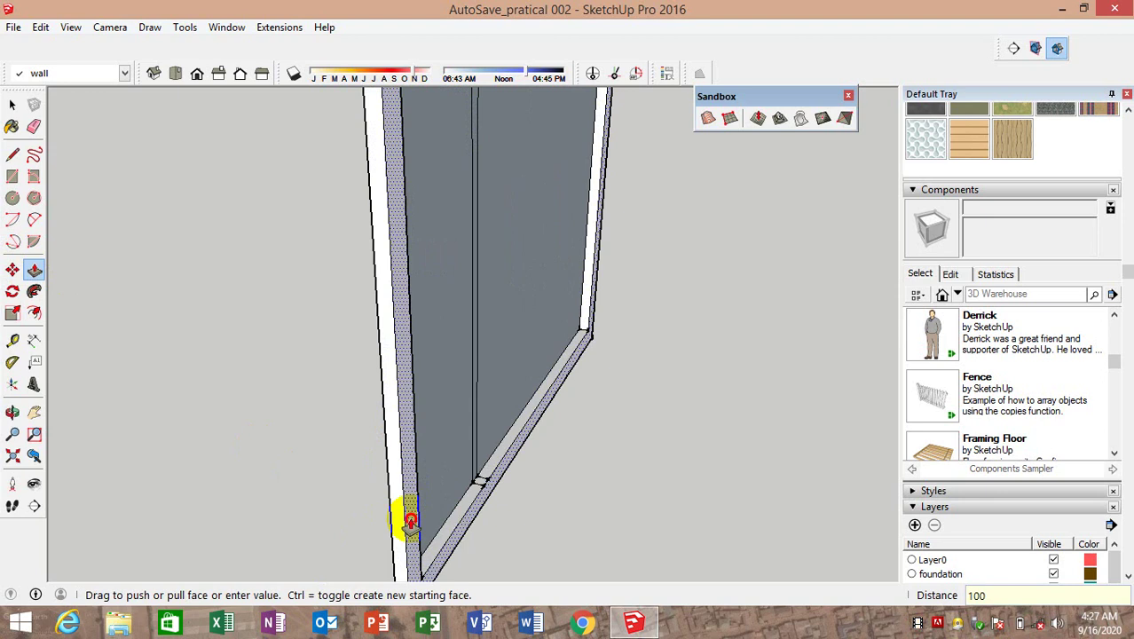
{"action": "key", "text": "Return"}
{"action": "scroll", "coordinate": [410, 520], "scroll_direction": "down", "scroll_amount": 3}
{"action": "scroll", "coordinate": [438, 423], "scroll_direction": "down", "scroll_amount": 2}
Push the narrow strip and recess the large panel face by a few millimetres
{"action": "mouse_move", "coordinate": [438, 423]}
{"action": "middle_mouse_down"}
{"action": "mouse_move", "coordinate": [515, 449]}
{"action": "mouse_move", "coordinate": [842, 401]}
{"action": "middle_mouse_up"}
{"action": "mouse_move", "coordinate": [507, 457]}
{"action": "middle_mouse_down"}
{"action": "mouse_move", "coordinate": [599, 428]}
{"action": "mouse_move", "coordinate": [385, 455]}
{"action": "middle_mouse_up"}
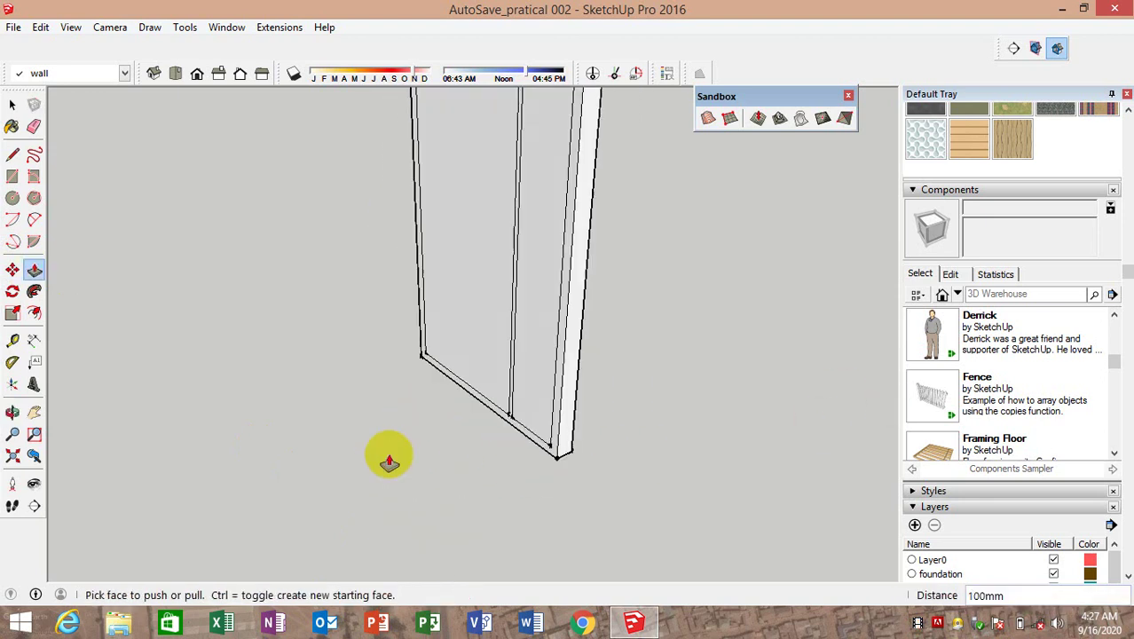
{"action": "scroll", "coordinate": [514, 410], "scroll_direction": "up", "scroll_amount": 2}
{"action": "scroll", "coordinate": [512, 417], "scroll_direction": "up", "scroll_amount": 2}
{"action": "mouse_move", "coordinate": [512, 417]}
{"action": "middle_mouse_down"}
{"action": "mouse_move", "coordinate": [481, 430]}
{"action": "mouse_move", "coordinate": [501, 431]}
{"action": "middle_mouse_up"}
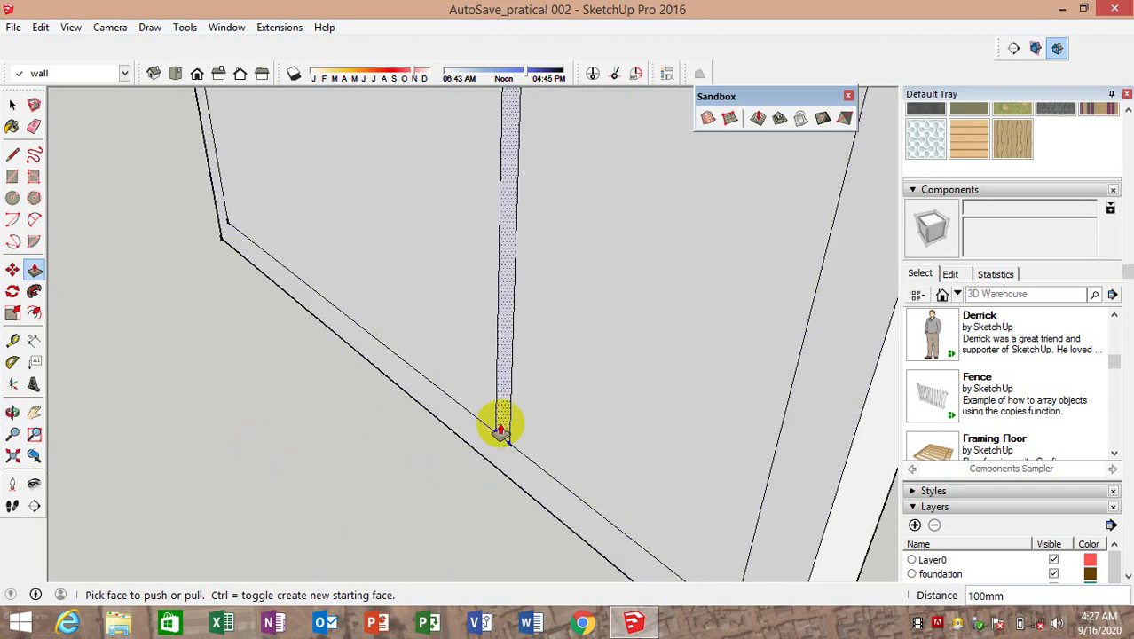
{"action": "left_click", "coordinate": [504, 422]}
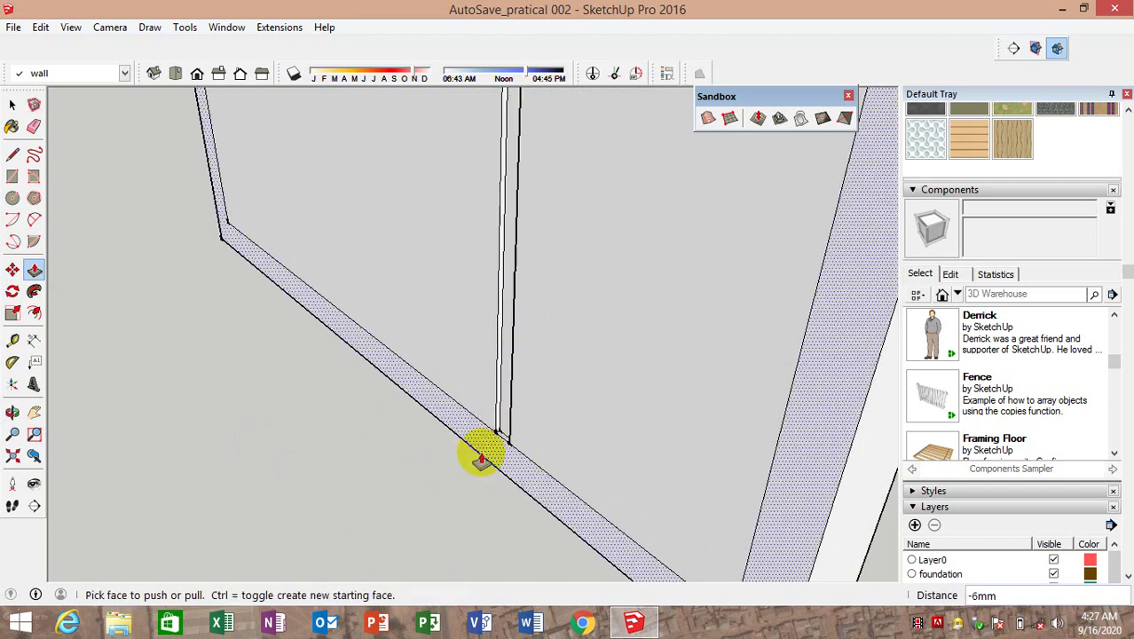
{"action": "left_click", "coordinate": [525, 436]}
{"action": "left_click", "coordinate": [531, 429]}
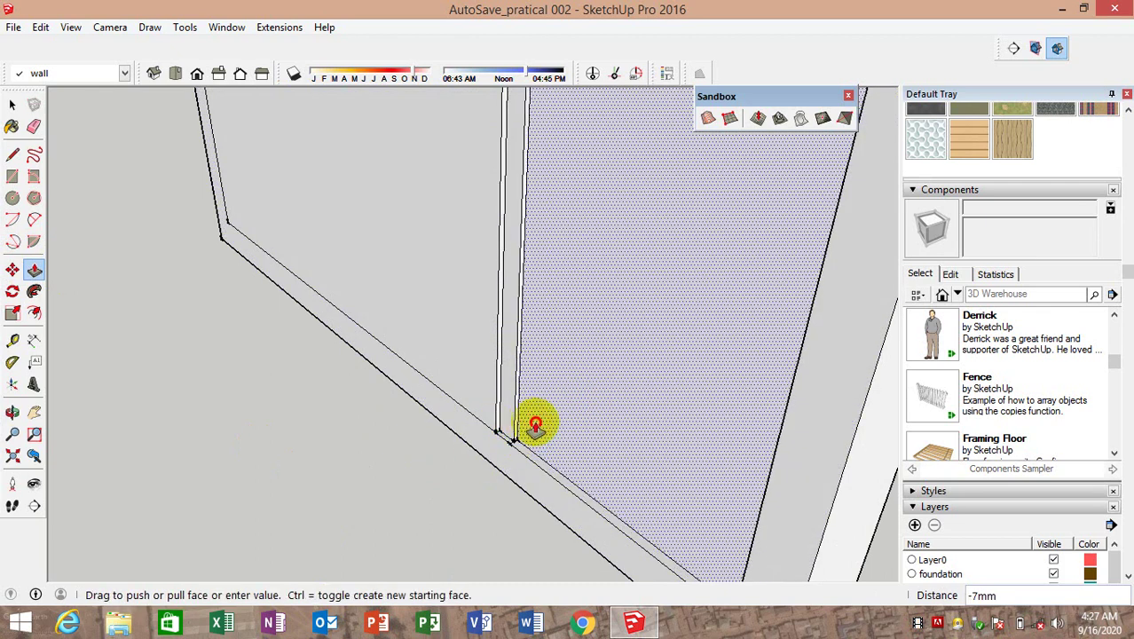
{"action": "left_click", "coordinate": [536, 426]}
Recess the panel's main face to a shallow 6 mm depth for raised-panel relief
{"action": "mouse_move", "coordinate": [663, 436]}
{"action": "middle_mouse_down"}
{"action": "mouse_move", "coordinate": [600, 432]}
{"action": "mouse_move", "coordinate": [861, 405]}
{"action": "mouse_move", "coordinate": [775, 404]}
{"action": "middle_mouse_up"}
{"action": "scroll", "coordinate": [588, 325], "scroll_direction": "up", "scroll_amount": 2}
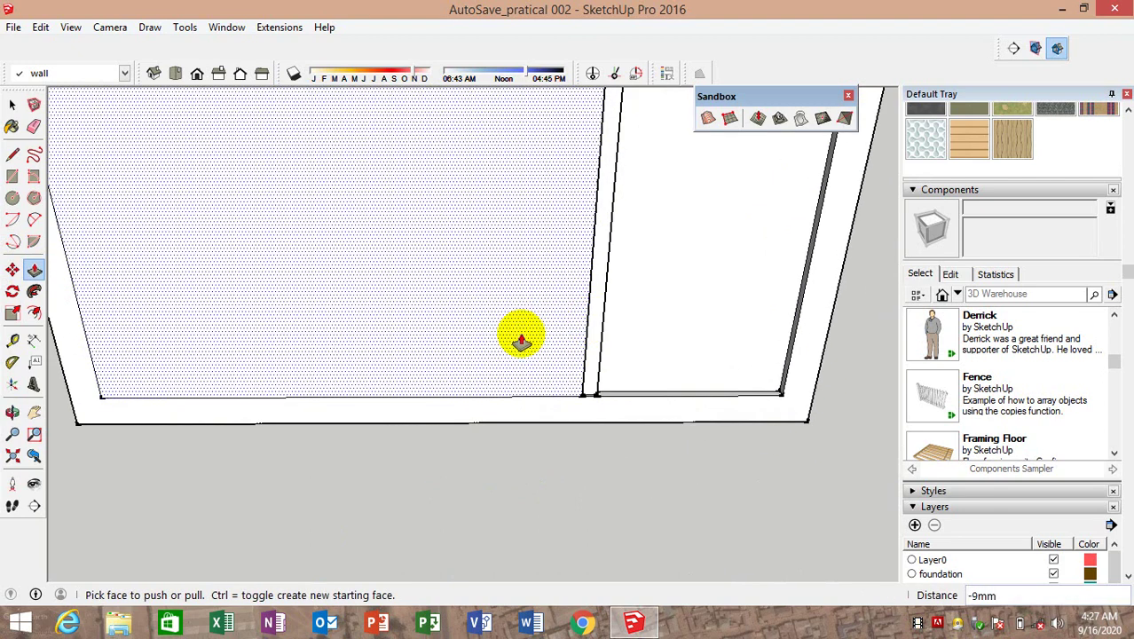
{"action": "mouse_move", "coordinate": [517, 362]}
{"action": "middle_mouse_down"}
{"action": "mouse_move", "coordinate": [689, 398]}
{"action": "mouse_move", "coordinate": [789, 380]}
{"action": "mouse_move", "coordinate": [590, 332]}
{"action": "middle_mouse_up"}
{"action": "left_click", "coordinate": [556, 328]}
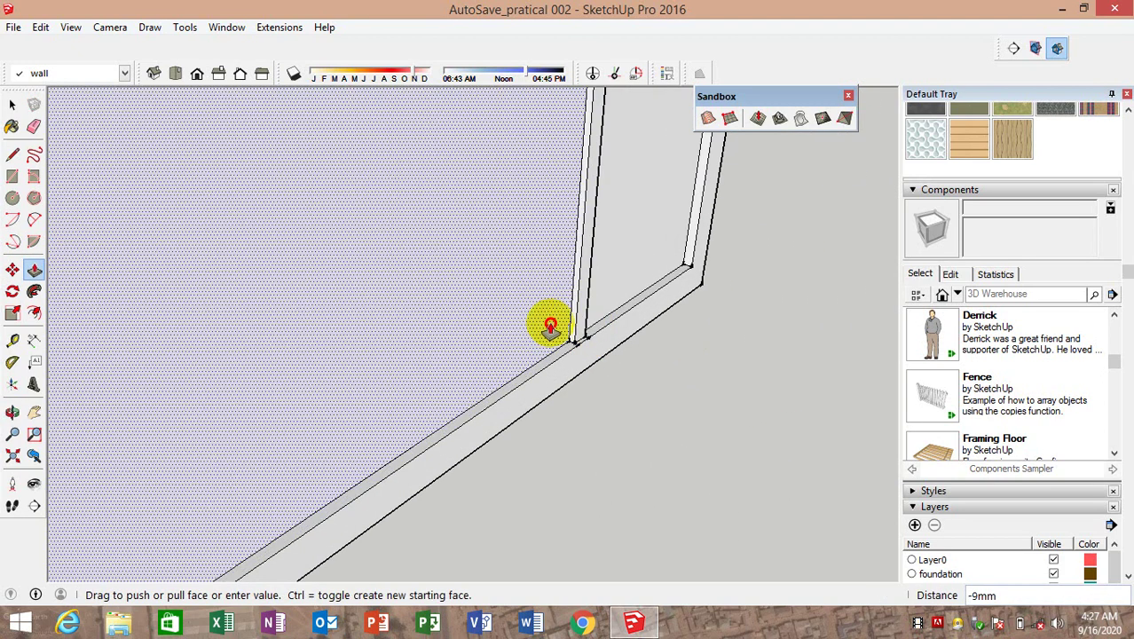
{"action": "left_click", "coordinate": [509, 360]}
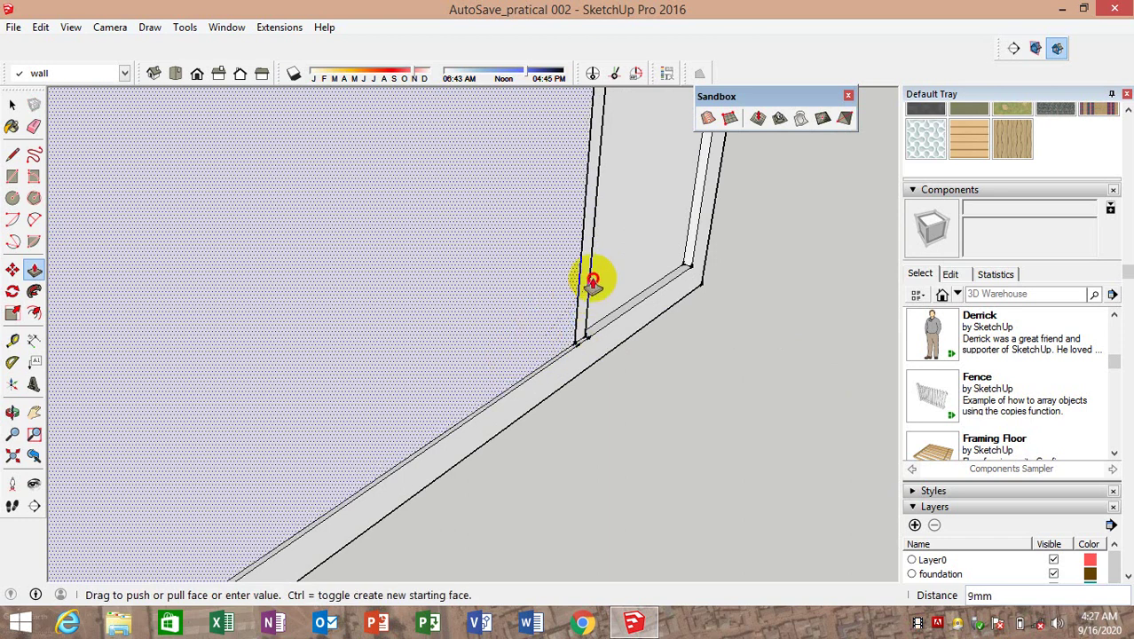
{"action": "left_click", "coordinate": [620, 180]}
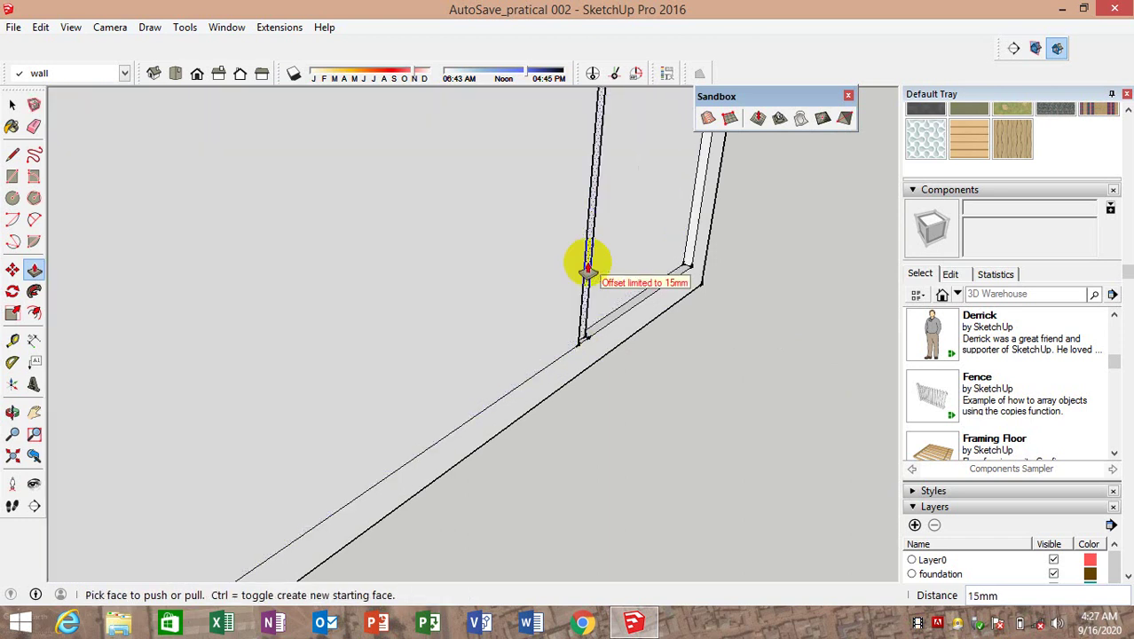
{"action": "middle_click_drag", "start_coordinate": [587, 261], "coordinate": [228, 342]}
{"action": "left_click", "coordinate": [330, 355]}
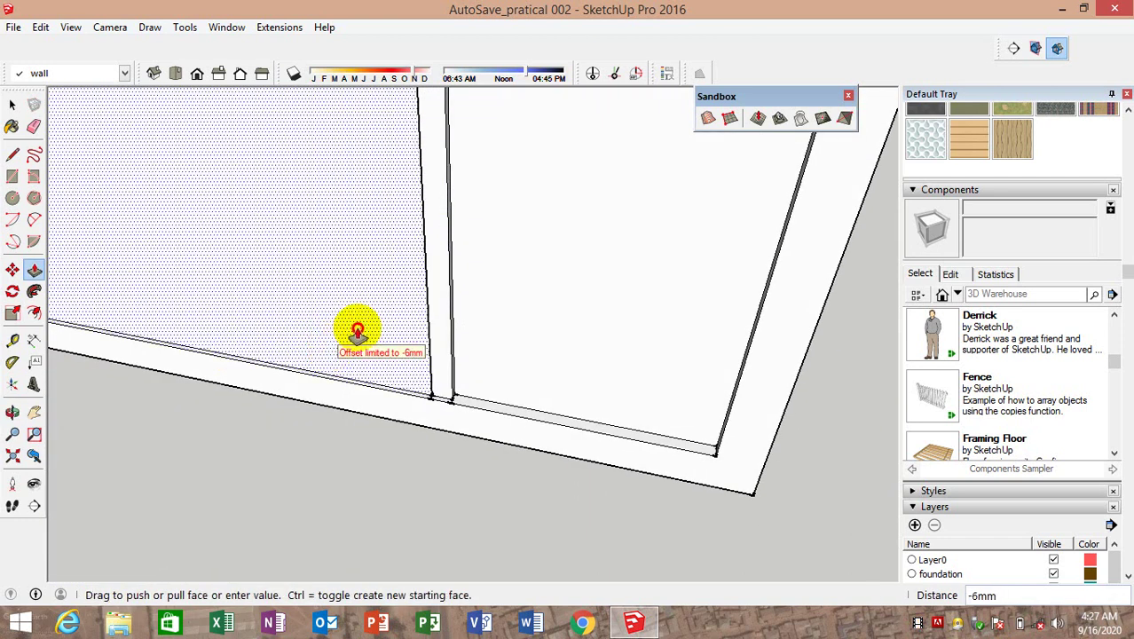
{"action": "left_click", "coordinate": [522, 244]}
Push the face on the panel's other side, then view the frame nearly head-on
{"action": "mouse_move", "coordinate": [524, 241]}
{"action": "middle_mouse_down"}
{"action": "mouse_move", "coordinate": [471, 337]}
{"action": "mouse_move", "coordinate": [759, 279]}
{"action": "mouse_move", "coordinate": [501, 377]}
{"action": "mouse_move", "coordinate": [458, 379]}
{"action": "mouse_move", "coordinate": [526, 385]}
{"action": "mouse_move", "coordinate": [507, 410]}
{"action": "middle_mouse_up"}
{"action": "left_click", "coordinate": [508, 417]}
{"action": "left_click", "coordinate": [489, 468]}
{"action": "mouse_move", "coordinate": [489, 467]}
{"action": "middle_mouse_down"}
{"action": "mouse_move", "coordinate": [413, 418]}
{"action": "mouse_move", "coordinate": [531, 418]}
{"action": "mouse_move", "coordinate": [577, 400]}
{"action": "mouse_move", "coordinate": [185, 299]}
{"action": "mouse_move", "coordinate": [196, 379]}
{"action": "middle_mouse_up"}
{"action": "scroll", "coordinate": [537, 388], "scroll_direction": "down", "scroll_amount": 3}
{"action": "scroll", "coordinate": [519, 431], "scroll_direction": "down", "scroll_amount": 3}
{"action": "scroll", "coordinate": [507, 367], "scroll_direction": "up", "scroll_amount": 3}
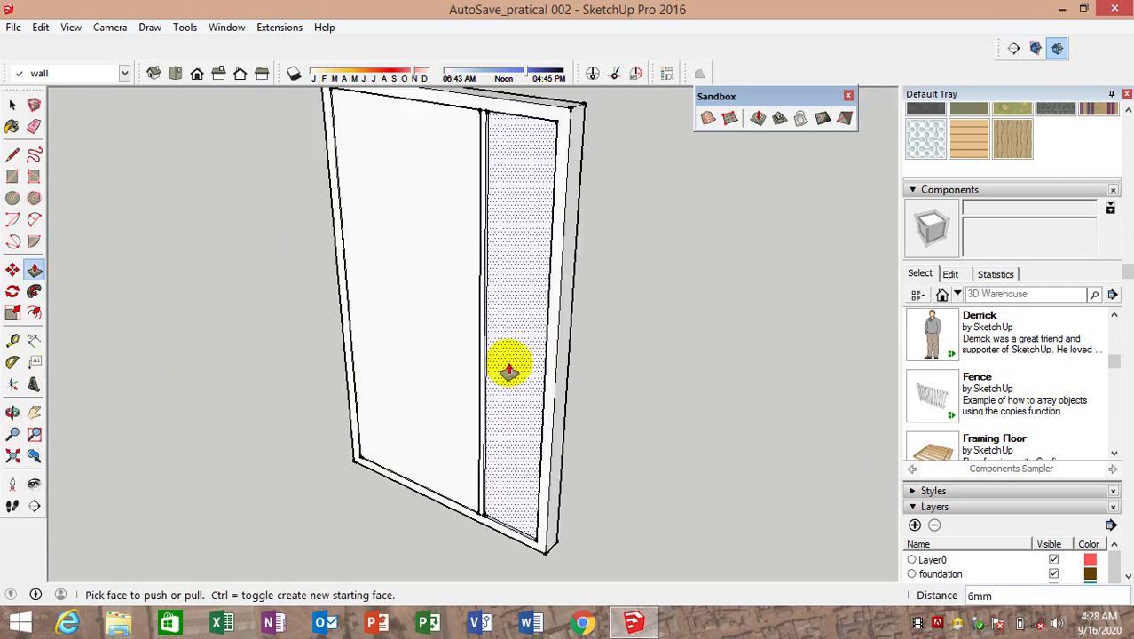
{"action": "scroll", "coordinate": [474, 342], "scroll_direction": "up", "scroll_amount": 2}
{"action": "scroll", "coordinate": [367, 400], "scroll_direction": "down", "scroll_amount": 4}
{"action": "scroll", "coordinate": [381, 444], "scroll_direction": "down", "scroll_amount": 2}
{"action": "mouse_move", "coordinate": [381, 443]}
{"action": "middle_mouse_down"}
{"action": "mouse_move", "coordinate": [409, 350]}
{"action": "mouse_move", "coordinate": [115, 306]}
{"action": "middle_mouse_up"}
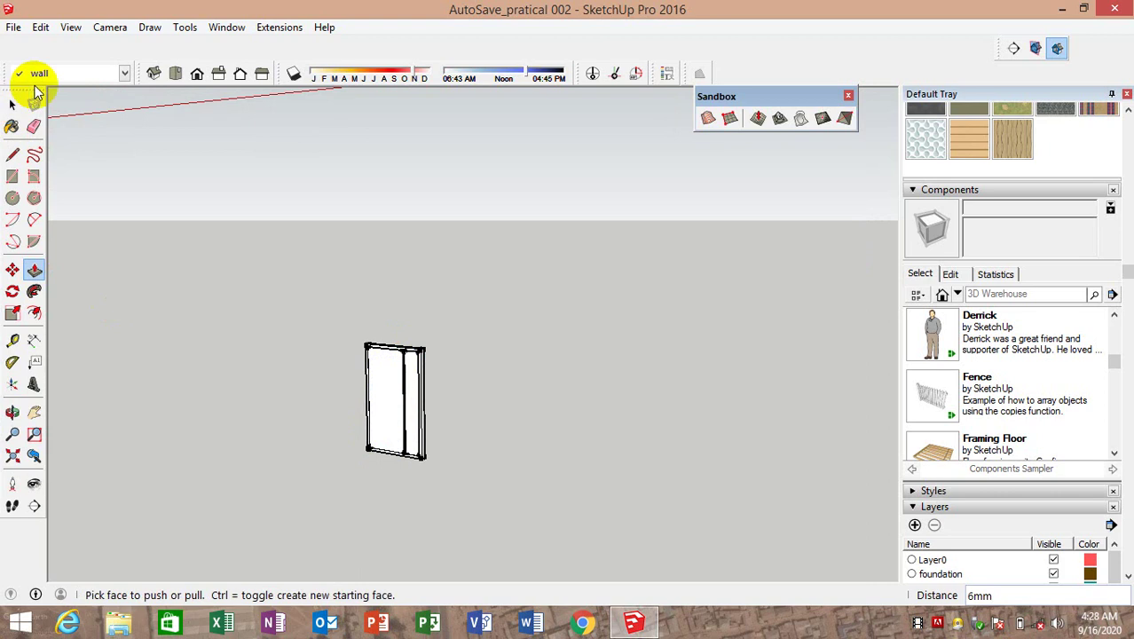
Select the door panel geometry, make it a group, and clear the selection
{"action": "left_click", "coordinate": [14, 106]}
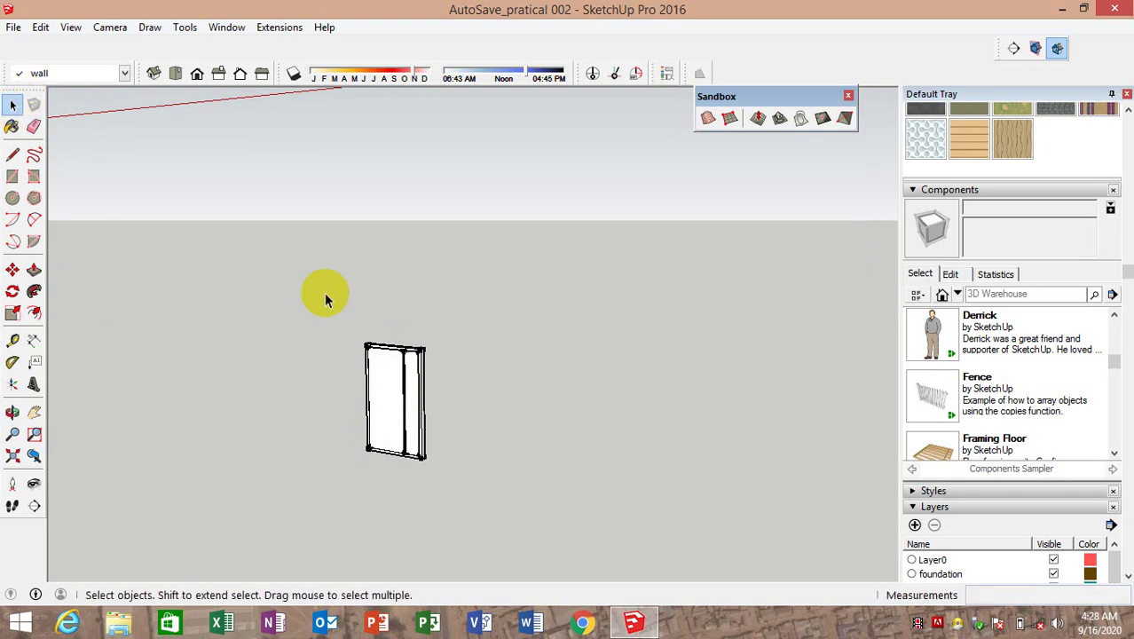
{"action": "right_click", "coordinate": [374, 397]}
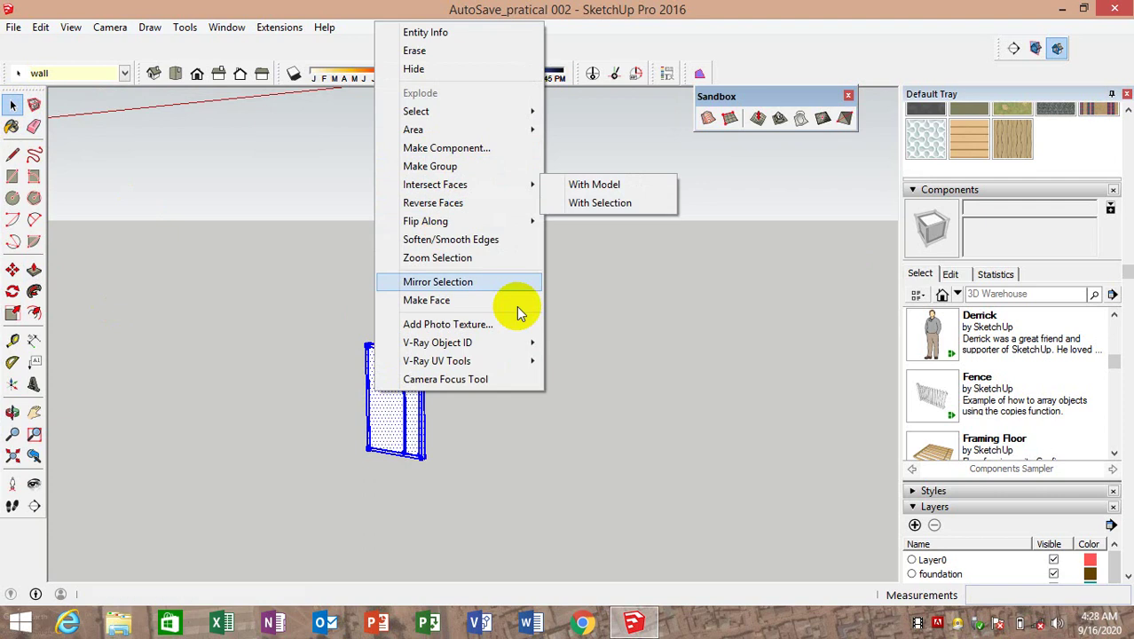
{"action": "left_click", "coordinate": [425, 166]}
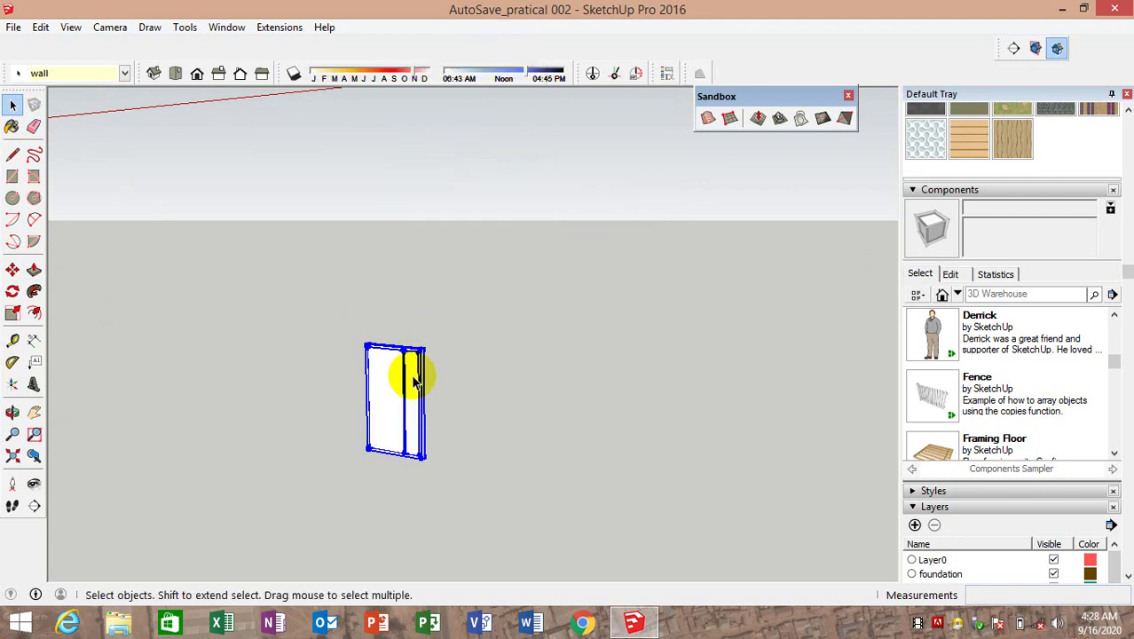
{"action": "right_click", "coordinate": [415, 379]}
{"action": "left_click", "coordinate": [465, 129]}
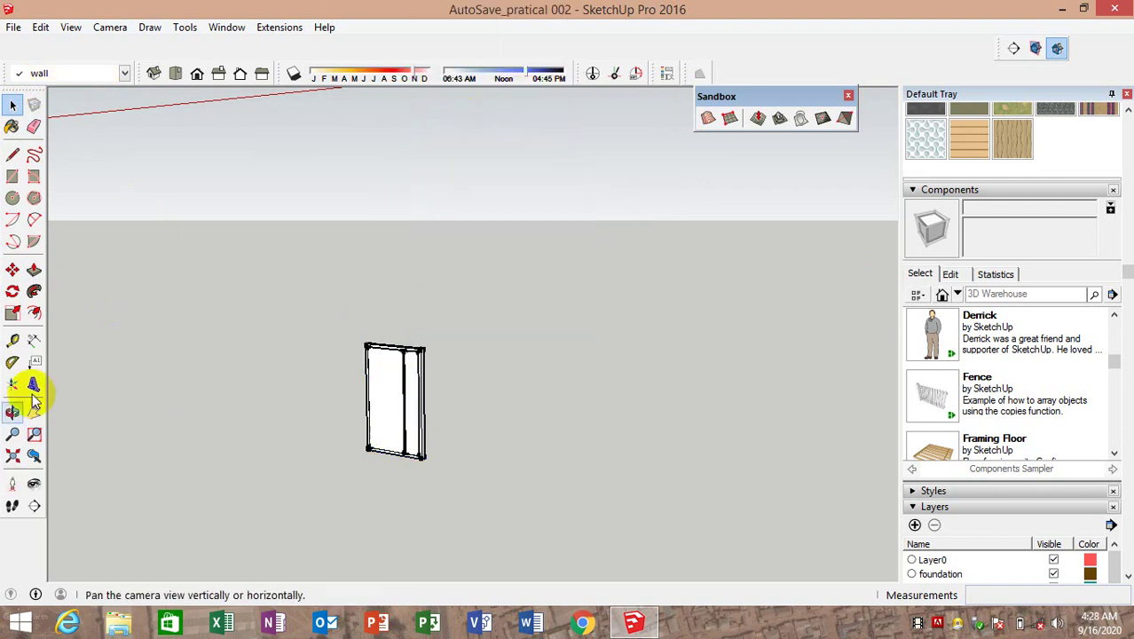
{"action": "left_click", "coordinate": [12, 270]}
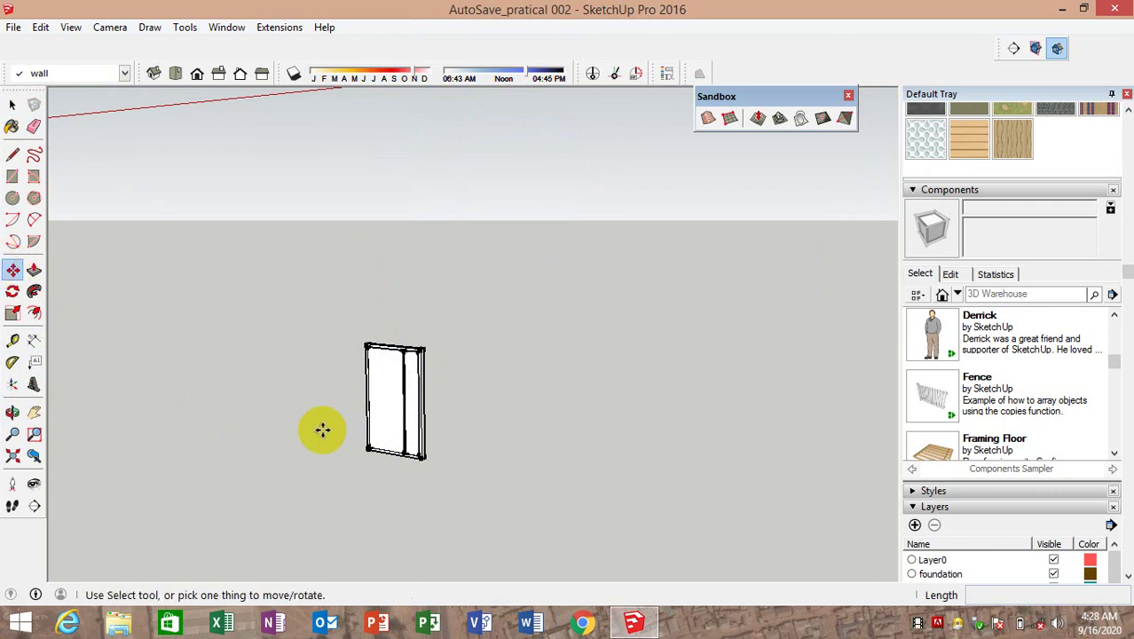
Move a copy of the frame group toward the house's arched doorway
{"action": "middle_click_drag", "start_coordinate": [323, 430], "coordinate": [544, 489]}
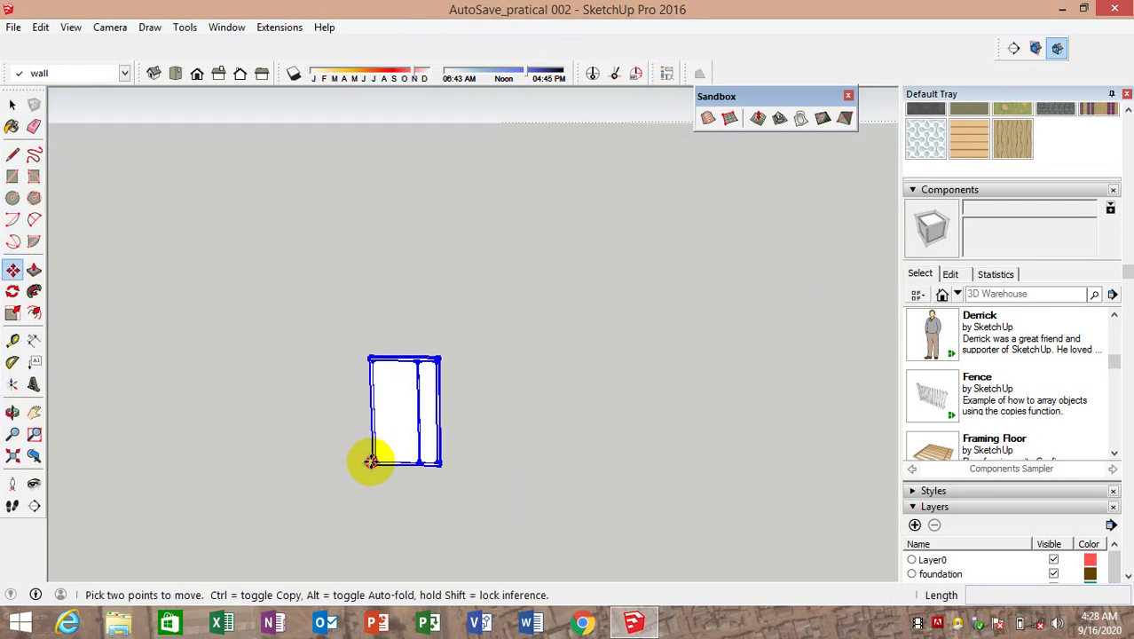
{"action": "left_click", "coordinate": [370, 462]}
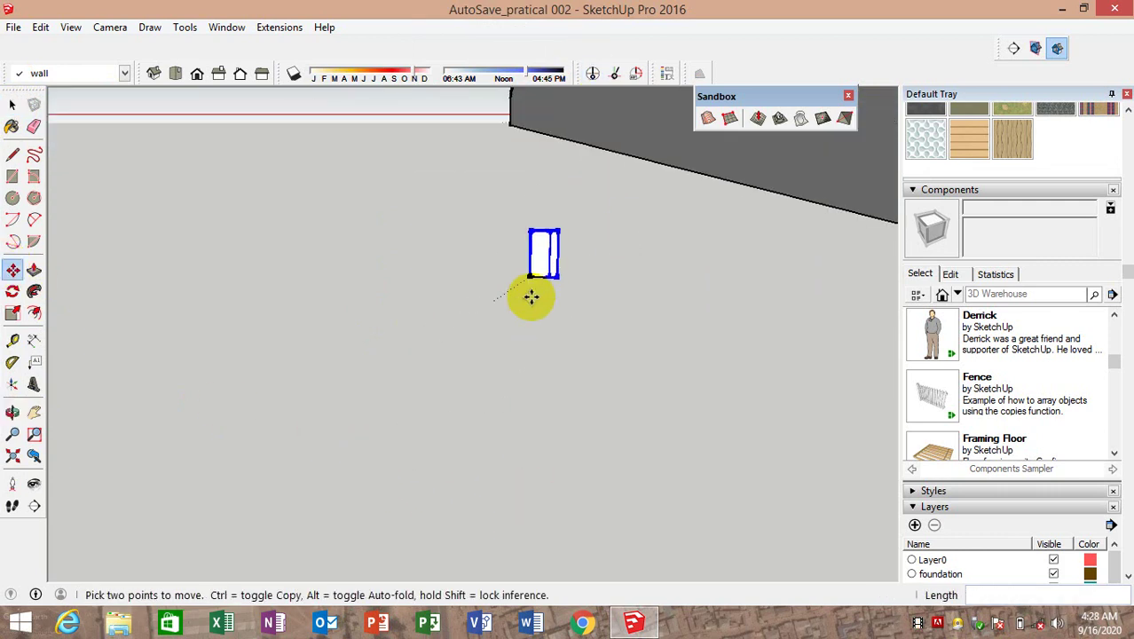
{"action": "scroll", "coordinate": [530, 297], "scroll_direction": "up", "scroll_amount": 3}
{"action": "scroll", "coordinate": [583, 291], "scroll_direction": "up", "scroll_amount": 2}
{"action": "scroll", "coordinate": [799, 284], "scroll_direction": "up", "scroll_amount": 2}
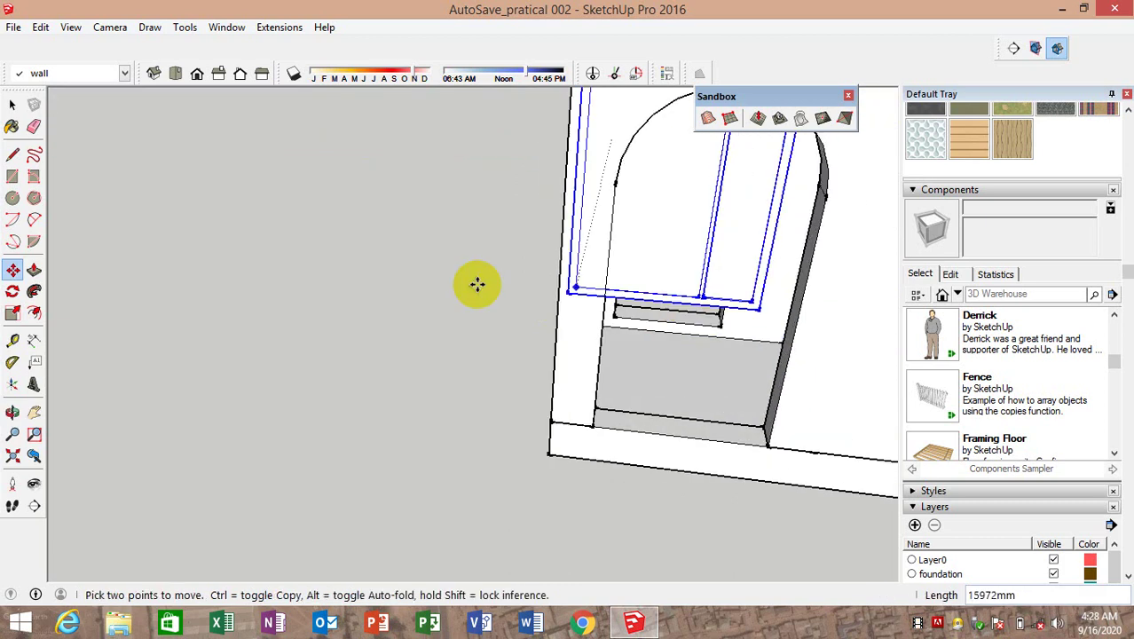
{"action": "scroll", "coordinate": [477, 282], "scroll_direction": "down", "scroll_amount": 5}
{"action": "scroll", "coordinate": [638, 260], "scroll_direction": "up", "scroll_amount": 2}
{"action": "scroll", "coordinate": [569, 291], "scroll_direction": "up", "scroll_amount": 3}
{"action": "scroll", "coordinate": [506, 252], "scroll_direction": "up", "scroll_amount": 2}
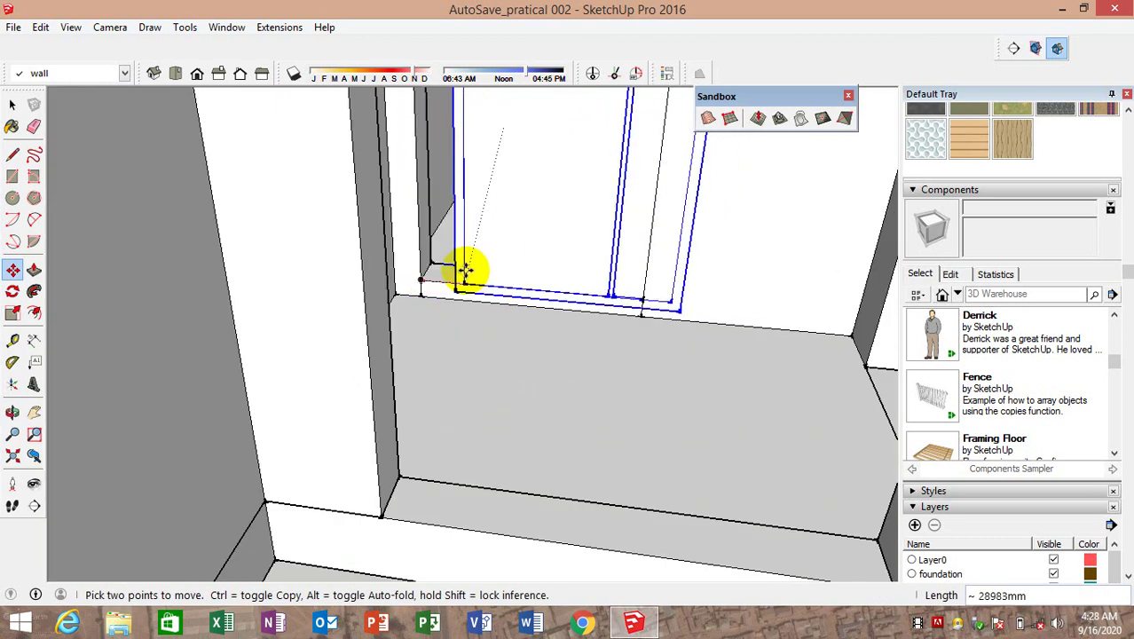
{"action": "scroll", "coordinate": [507, 202], "scroll_direction": "up", "scroll_amount": 2}
{"action": "scroll", "coordinate": [577, 92], "scroll_direction": "up", "scroll_amount": 1}
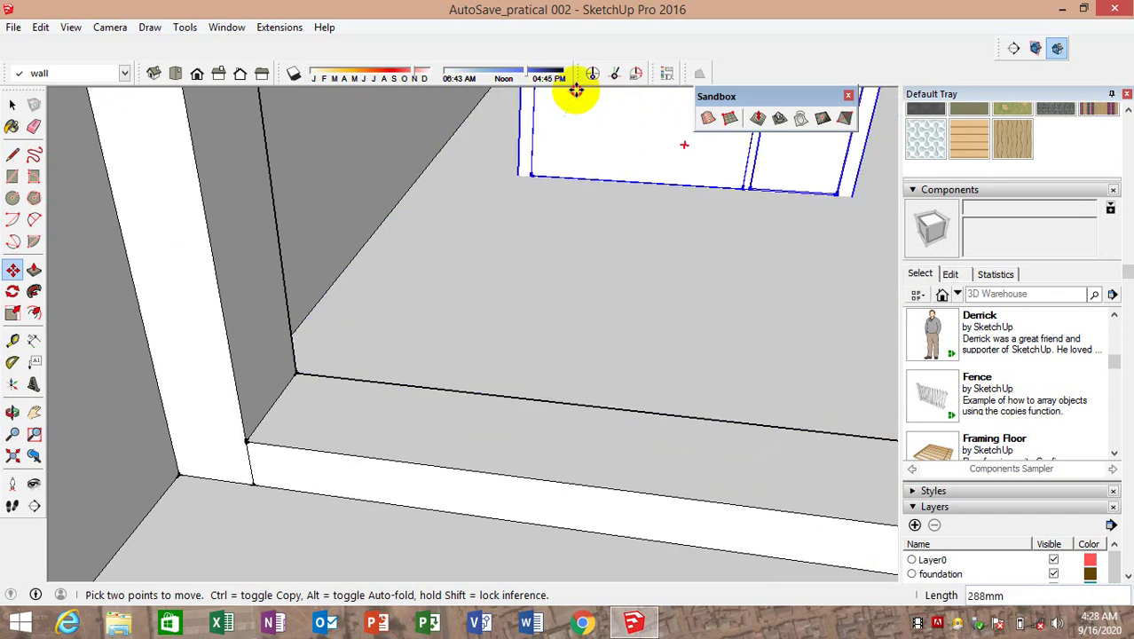
{"action": "scroll", "coordinate": [577, 82], "scroll_direction": "up", "scroll_amount": 1}
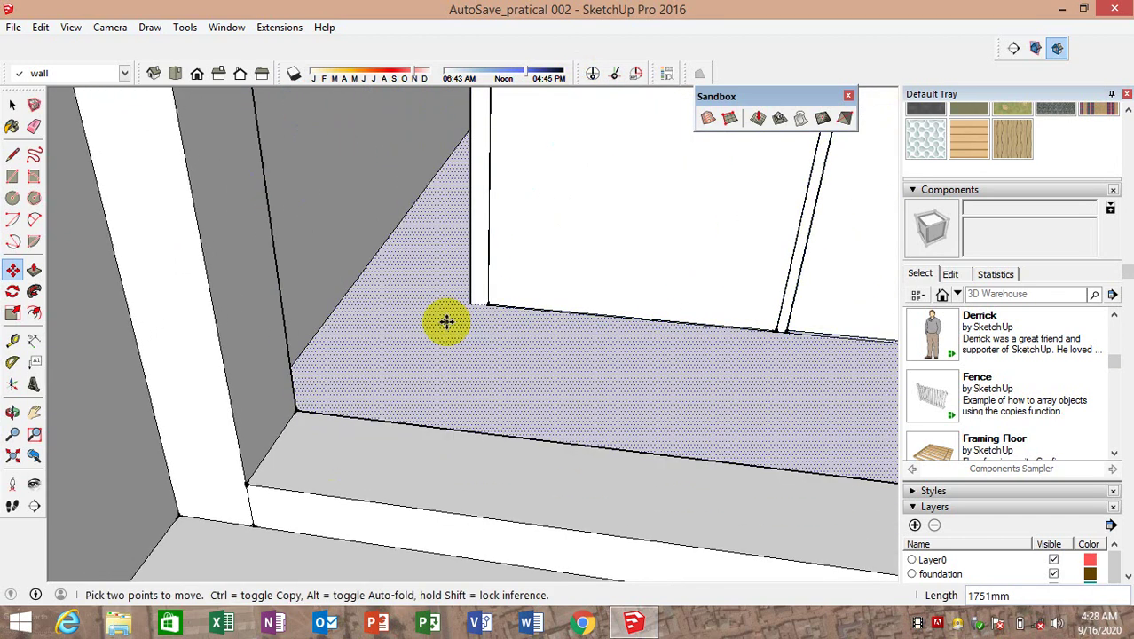
{"action": "key", "text": "ctrl"}
{"action": "left_click", "coordinate": [474, 318]}
{"action": "type", "text": "215"}
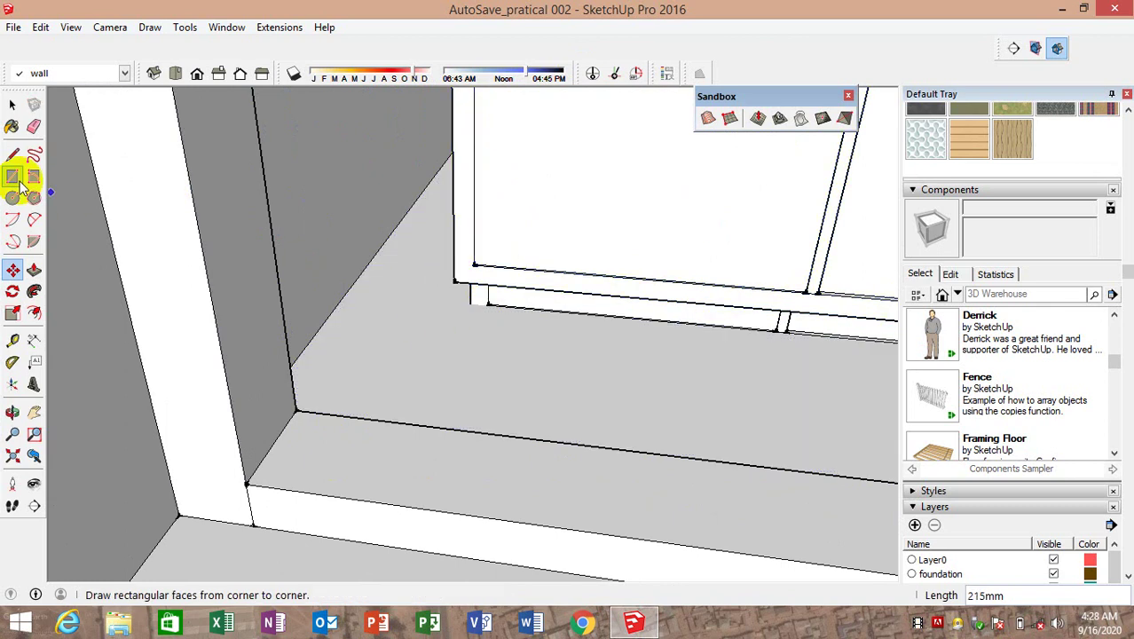
Erase the stray copied frame edges and drop the frame group into the arched doorway
{"action": "left_click", "coordinate": [35, 126]}
{"action": "left_click", "coordinate": [497, 298]}
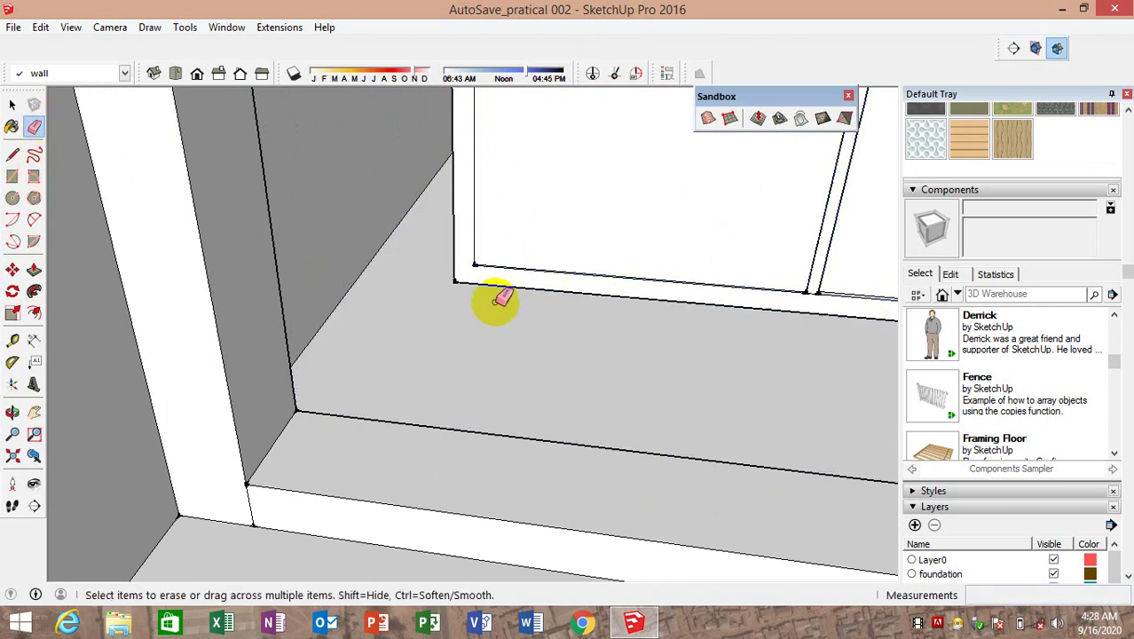
{"action": "left_click", "coordinate": [13, 270]}
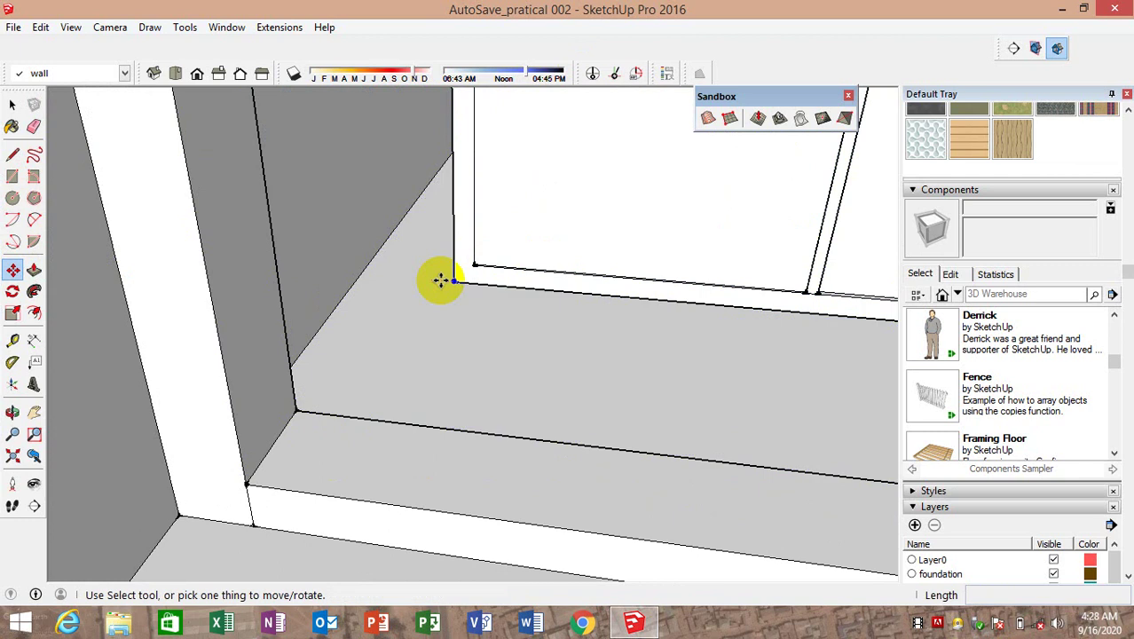
{"action": "left_click", "coordinate": [455, 282]}
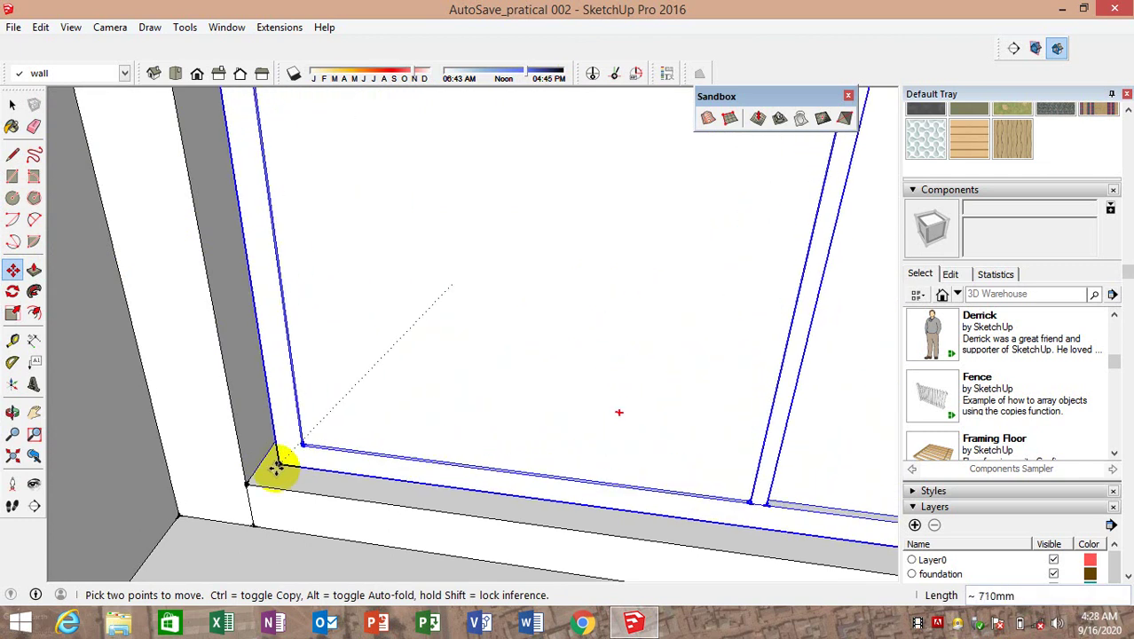
{"action": "scroll", "coordinate": [412, 374], "scroll_direction": "down", "scroll_amount": 2}
{"action": "scroll", "coordinate": [407, 375], "scroll_direction": "down", "scroll_amount": 2}
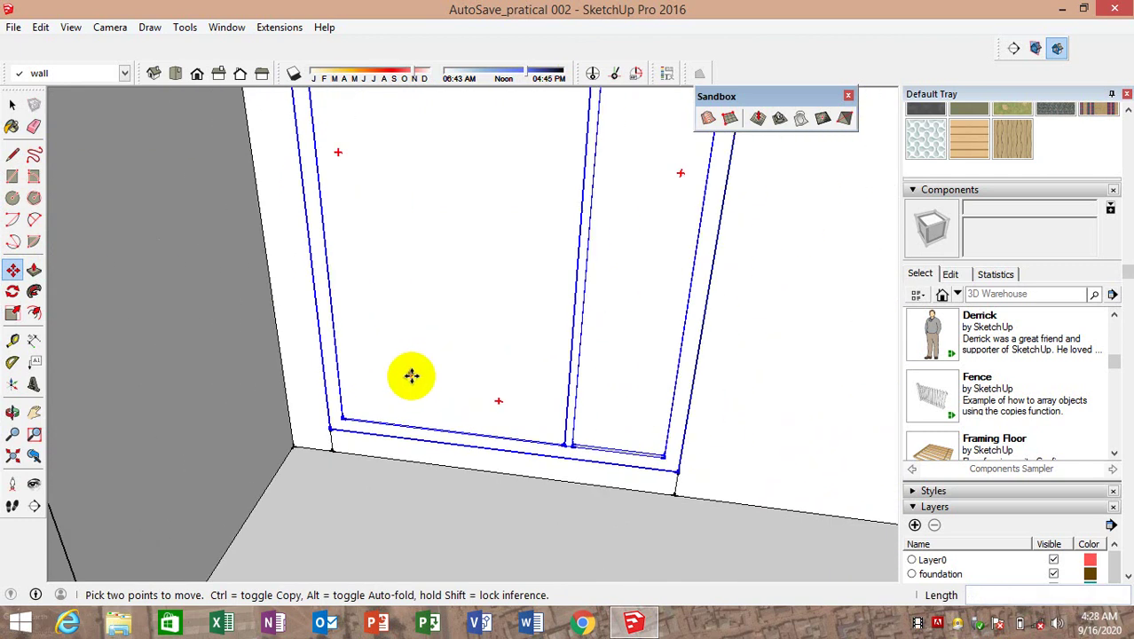
{"action": "scroll", "coordinate": [466, 355], "scroll_direction": "down", "scroll_amount": 3}
{"action": "scroll", "coordinate": [468, 364], "scroll_direction": "down", "scroll_amount": 3}
{"action": "left_click", "coordinate": [468, 364]}
{"action": "scroll", "coordinate": [469, 364], "scroll_direction": "down", "scroll_amount": 2}
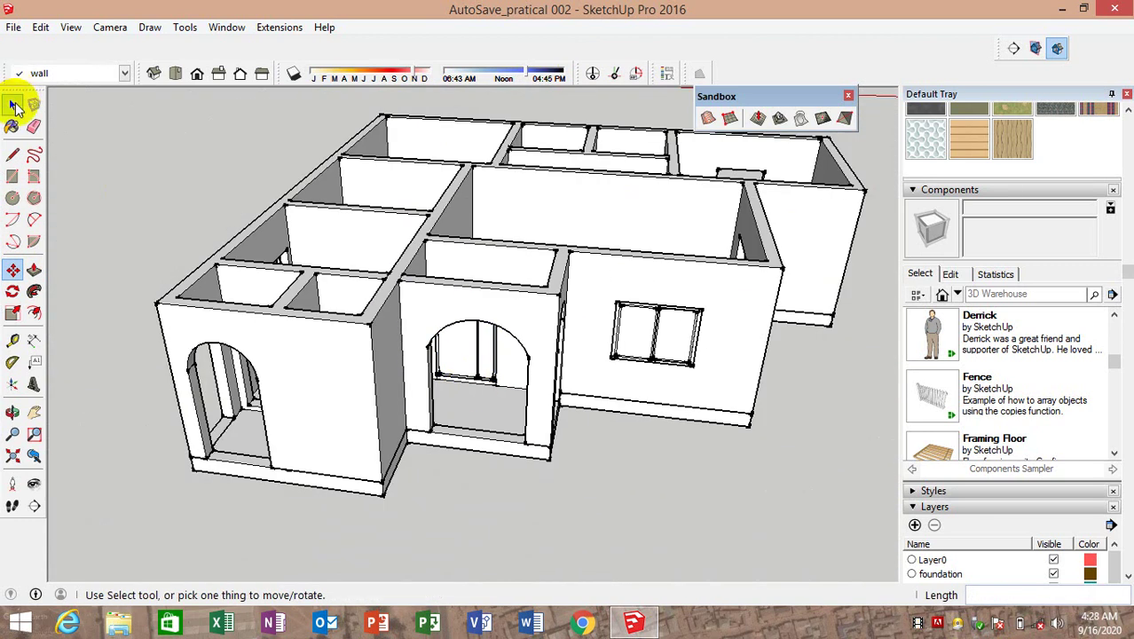
{"action": "left_click", "coordinate": [15, 106]}
{"action": "scroll", "coordinate": [468, 374], "scroll_direction": "up", "scroll_amount": 3}
{"action": "mouse_move", "coordinate": [469, 374]}
{"action": "middle_mouse_down"}
{"action": "mouse_move", "coordinate": [392, 178]}
{"action": "mouse_move", "coordinate": [291, 261]}
{"action": "middle_mouse_up"}
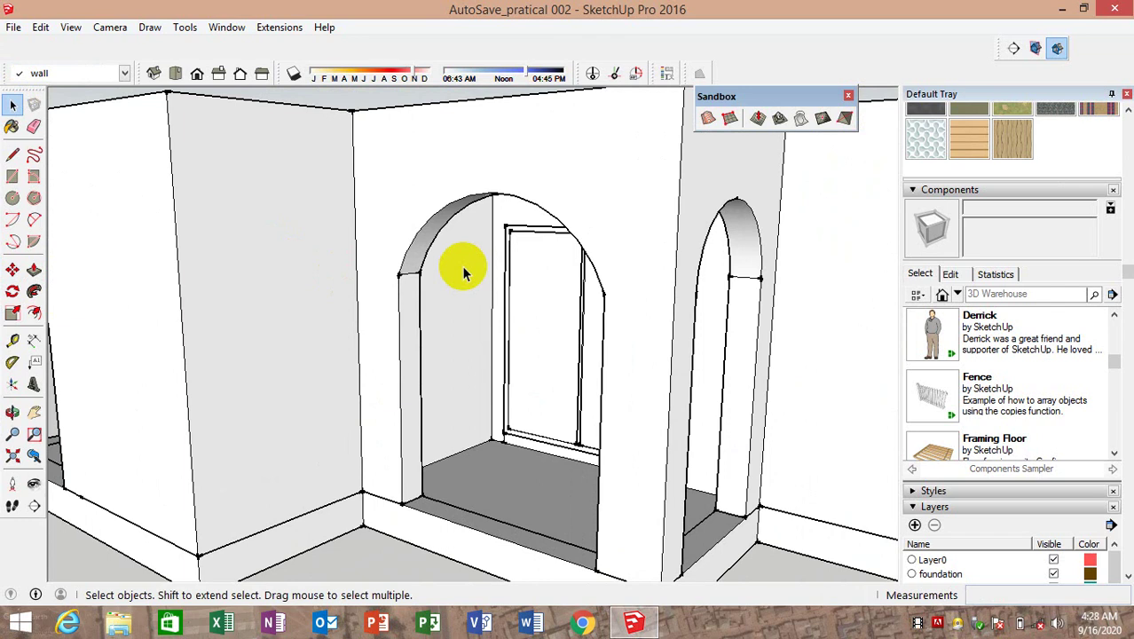
{"action": "scroll", "coordinate": [463, 274], "scroll_direction": "down", "scroll_amount": 3}
{"action": "scroll", "coordinate": [608, 347], "scroll_direction": "down", "scroll_amount": 2}
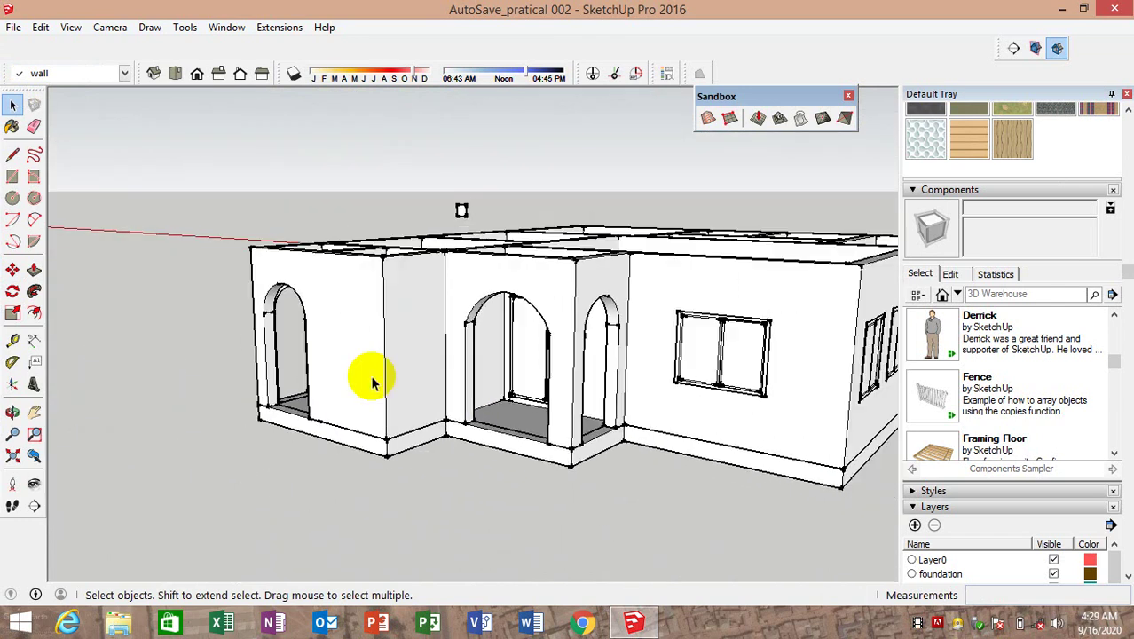
{"action": "mouse_move", "coordinate": [371, 380]}
{"action": "middle_mouse_down"}
{"action": "mouse_move", "coordinate": [663, 354]}
{"action": "mouse_move", "coordinate": [689, 241]}
{"action": "mouse_move", "coordinate": [607, 314]}
{"action": "mouse_move", "coordinate": [632, 362]}
{"action": "mouse_move", "coordinate": [603, 385]}
{"action": "mouse_move", "coordinate": [385, 357]}
{"action": "mouse_move", "coordinate": [383, 370]}
{"action": "middle_mouse_up"}
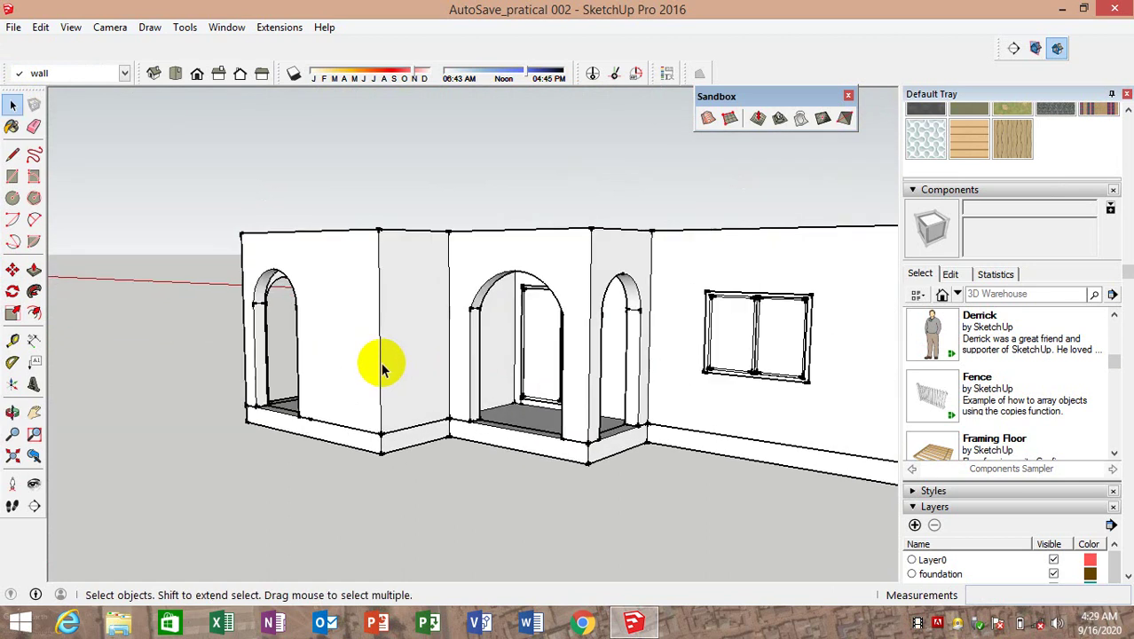
Draw a 900 × 2000 mm rectangle on the ground left of the house
{"action": "left_click", "coordinate": [13, 182]}
{"action": "middle_click_drag", "start_coordinate": [392, 279], "coordinate": [594, 245]}
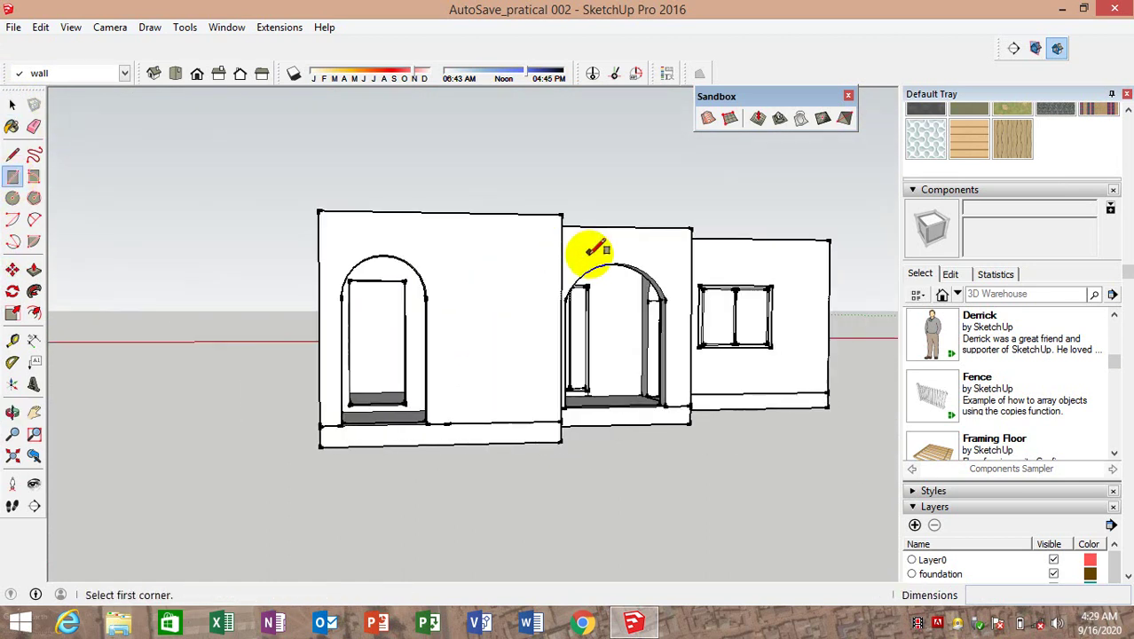
{"action": "left_click", "coordinate": [165, 409]}
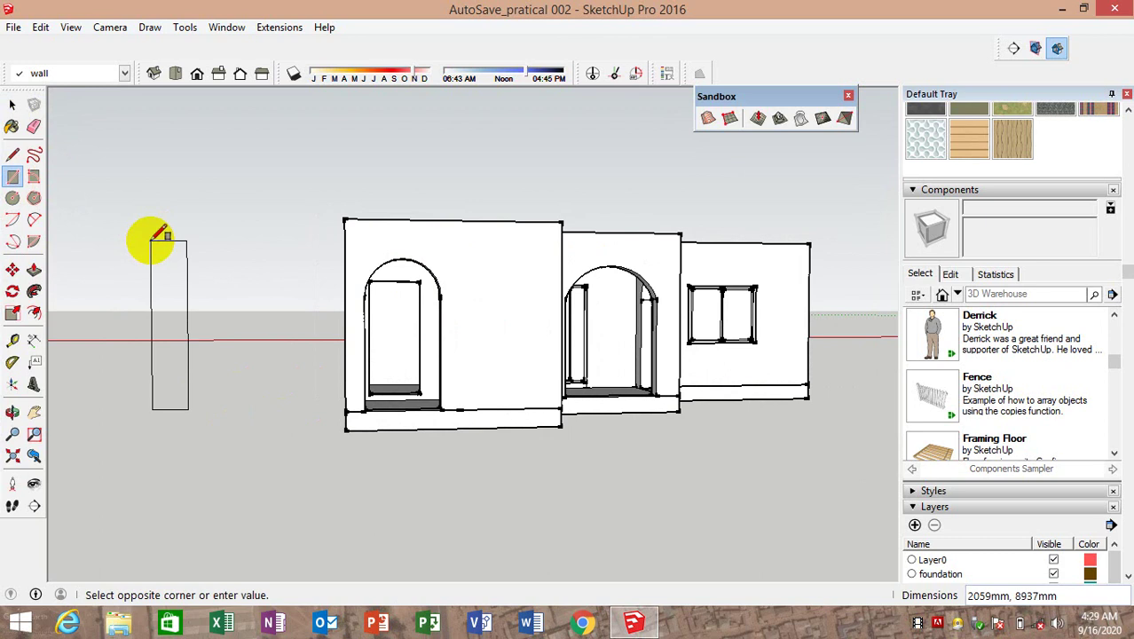
{"action": "type", "text": "900,2000"}
{"action": "key", "text": "Return"}
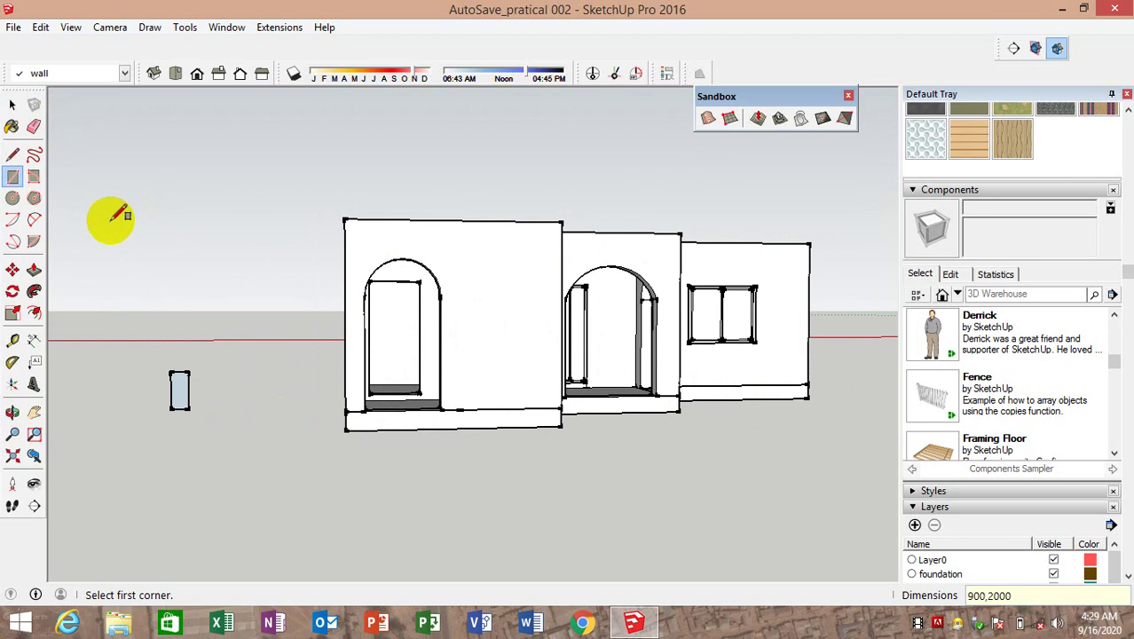
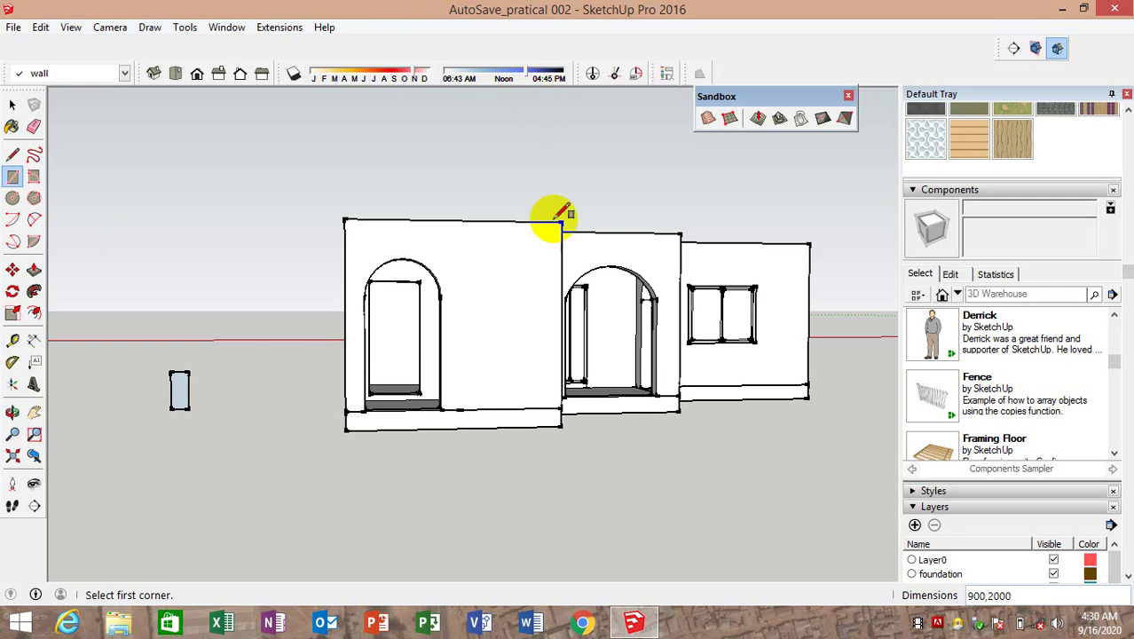
Reverse the small rectangle's face so its front side faces outward
{"action": "scroll", "coordinate": [182, 391], "scroll_direction": "up", "scroll_amount": 3}
{"action": "scroll", "coordinate": [195, 406], "scroll_direction": "up", "scroll_amount": 1}
{"action": "left_click", "coordinate": [12, 105]}
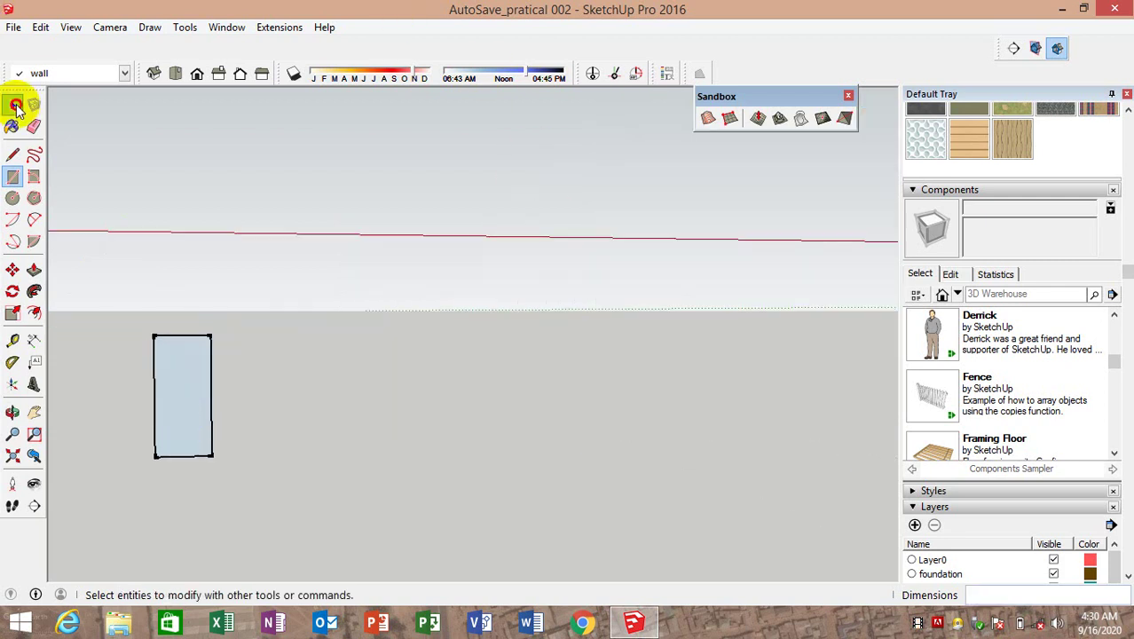
{"action": "scroll", "coordinate": [189, 441], "scroll_direction": "up", "scroll_amount": 2}
{"action": "right_click", "coordinate": [190, 397]}
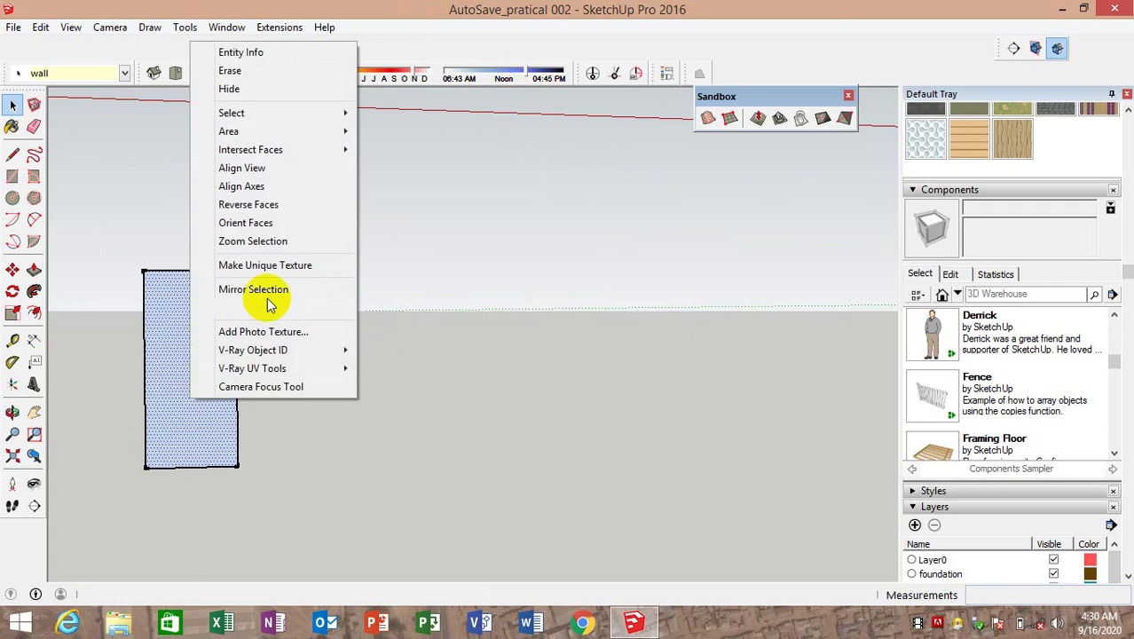
{"action": "left_click", "coordinate": [273, 204]}
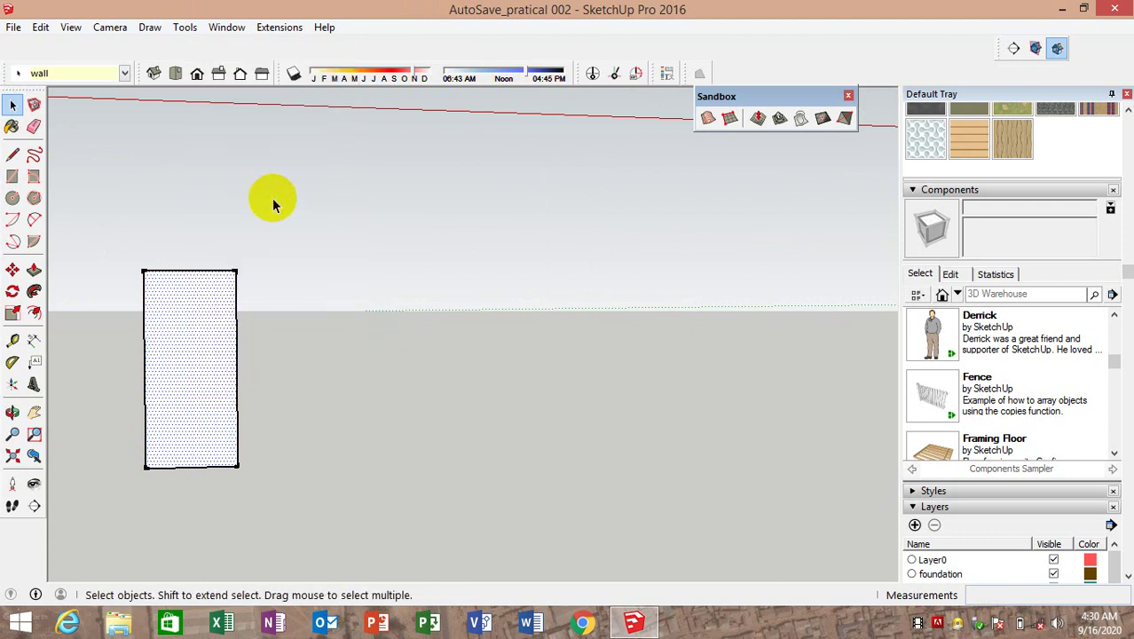
Offset the rectangle's edges inward 50 mm to form a thin door-frame outline
{"action": "left_click", "coordinate": [34, 313]}
{"action": "scroll", "coordinate": [188, 386], "scroll_direction": "up", "scroll_amount": 3}
{"action": "left_click", "coordinate": [184, 382]}
{"action": "type", "text": "50"}
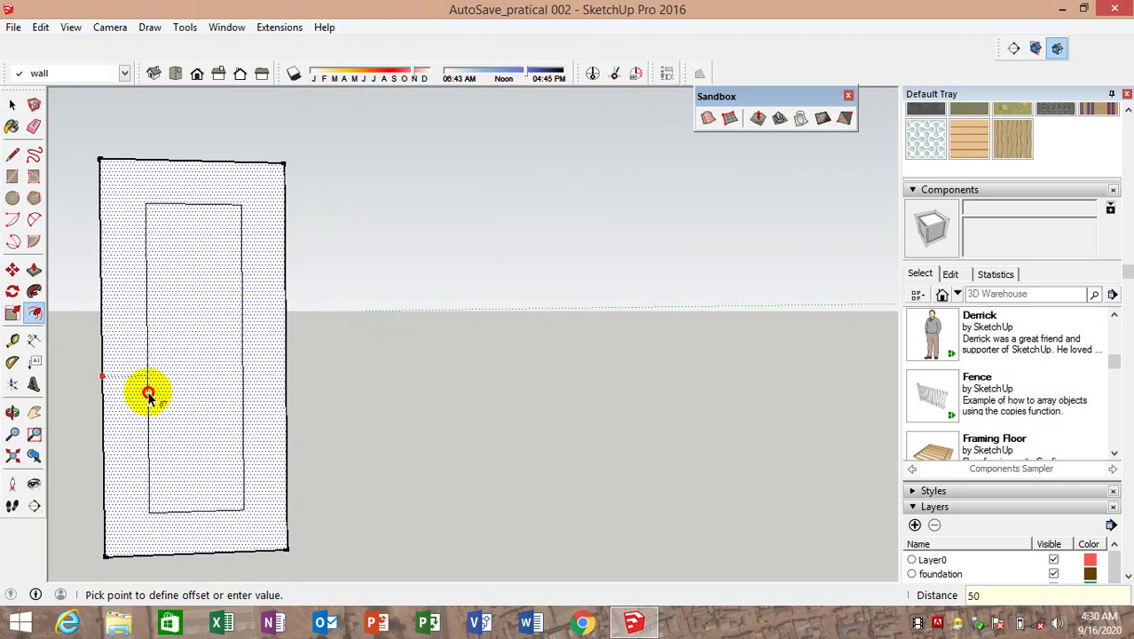
{"action": "key", "text": "Return"}
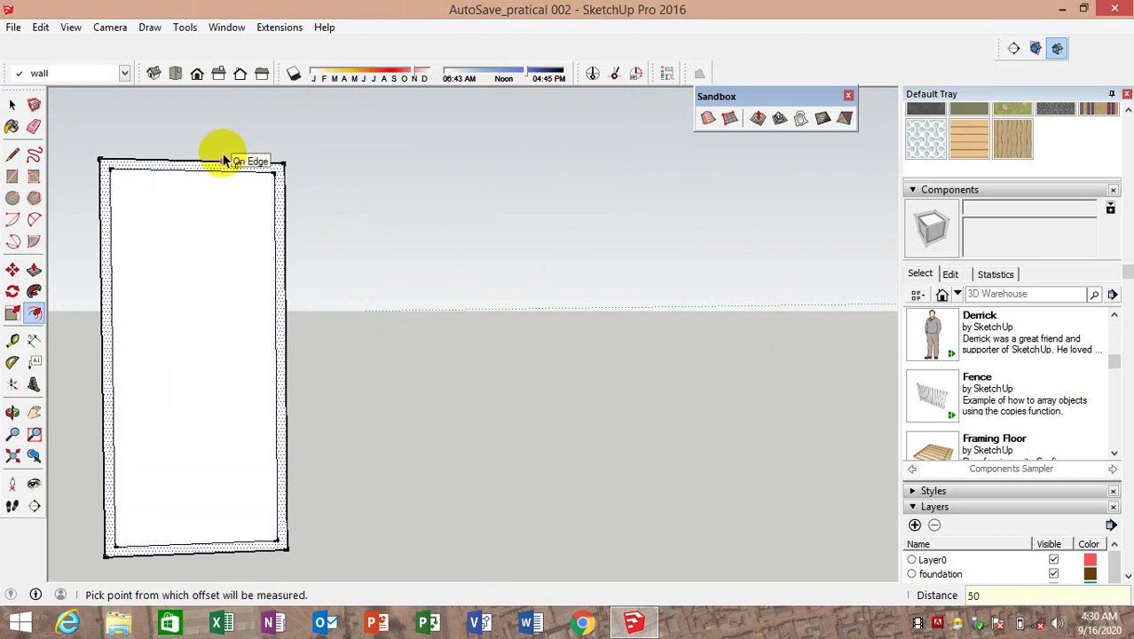
{"action": "left_click", "coordinate": [190, 211]}
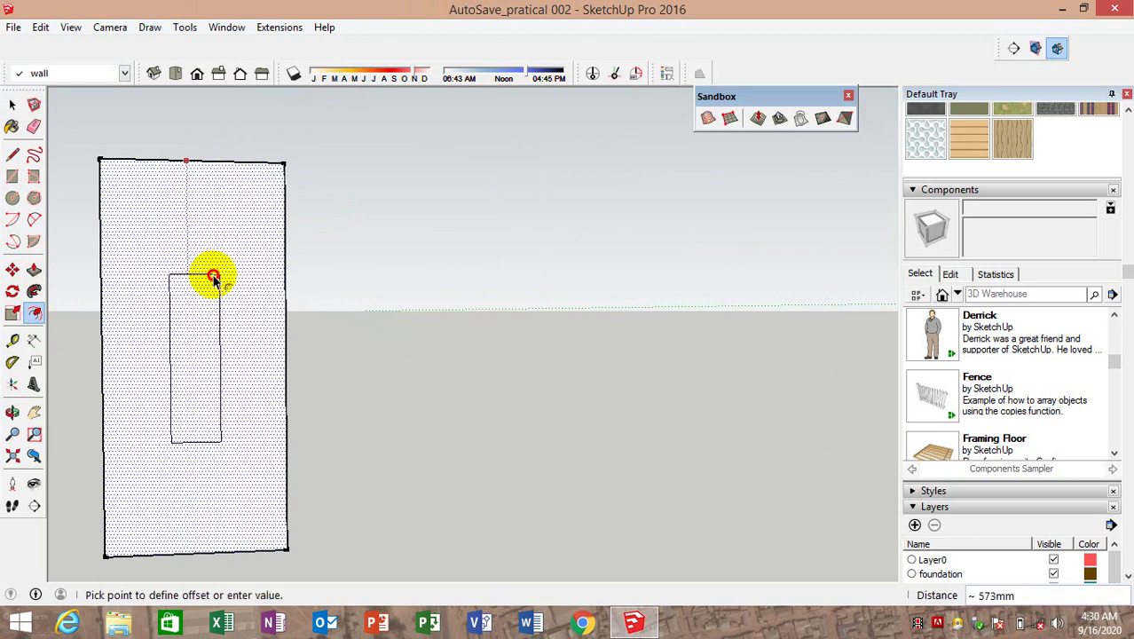
{"action": "left_click", "coordinate": [135, 174]}
Orbit the view edge-on, then back so the framed wall face shows
{"action": "key", "text": "o"}
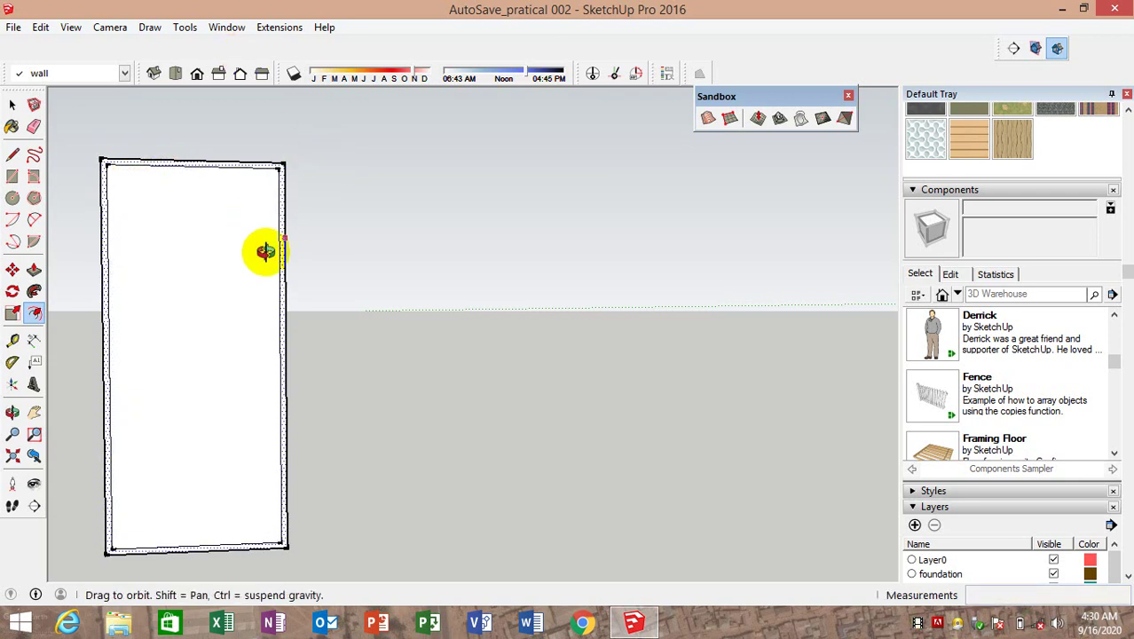
{"action": "mouse_move", "coordinate": [266, 252]}
{"action": "middle_mouse_down"}
{"action": "mouse_move", "coordinate": [122, 266]}
{"action": "mouse_move", "coordinate": [264, 266]}
{"action": "mouse_move", "coordinate": [145, 322]}
{"action": "mouse_move", "coordinate": [7, 337]}
{"action": "middle_mouse_up"}
{"action": "key", "text": "o"}
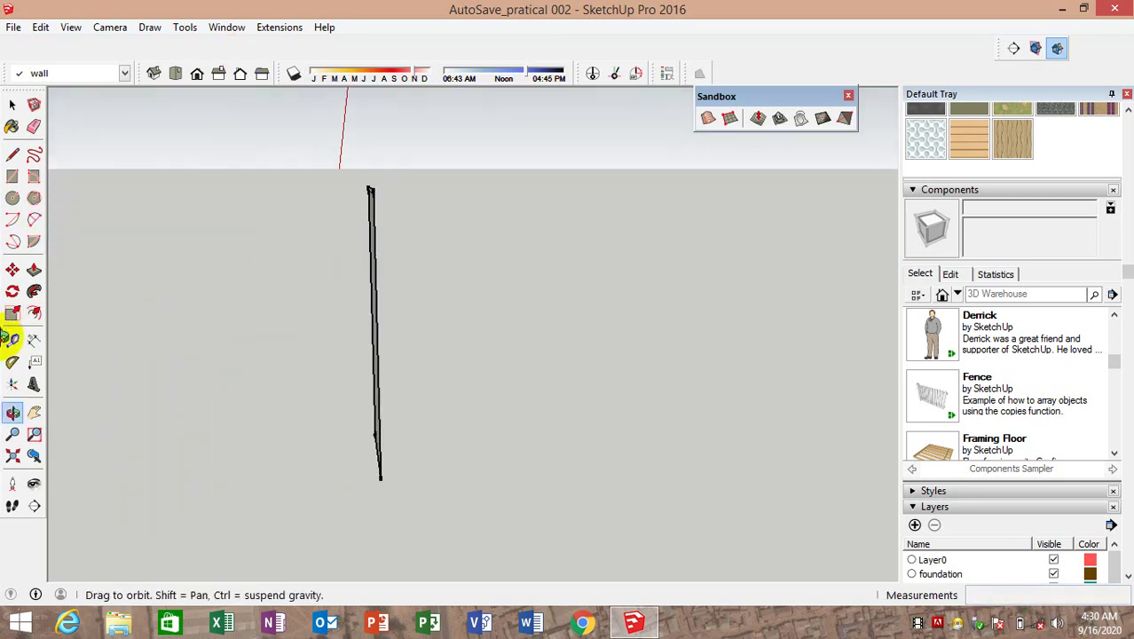
{"action": "left_click", "coordinate": [34, 312]}
{"action": "middle_click_drag", "start_coordinate": [440, 314], "coordinate": [342, 362]}
{"action": "scroll", "coordinate": [370, 396], "scroll_direction": "up", "scroll_amount": 2}
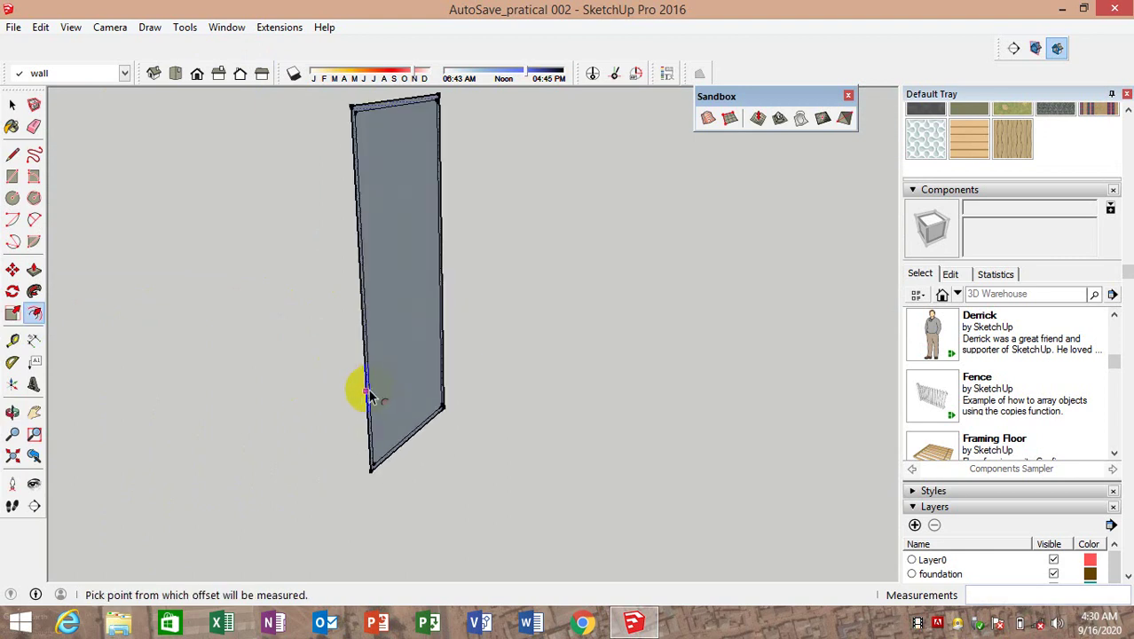
{"action": "scroll", "coordinate": [371, 396], "scroll_direction": "up", "scroll_amount": 2}
Push/Pull the frame border out by 100 mm
{"action": "left_click", "coordinate": [34, 269]}
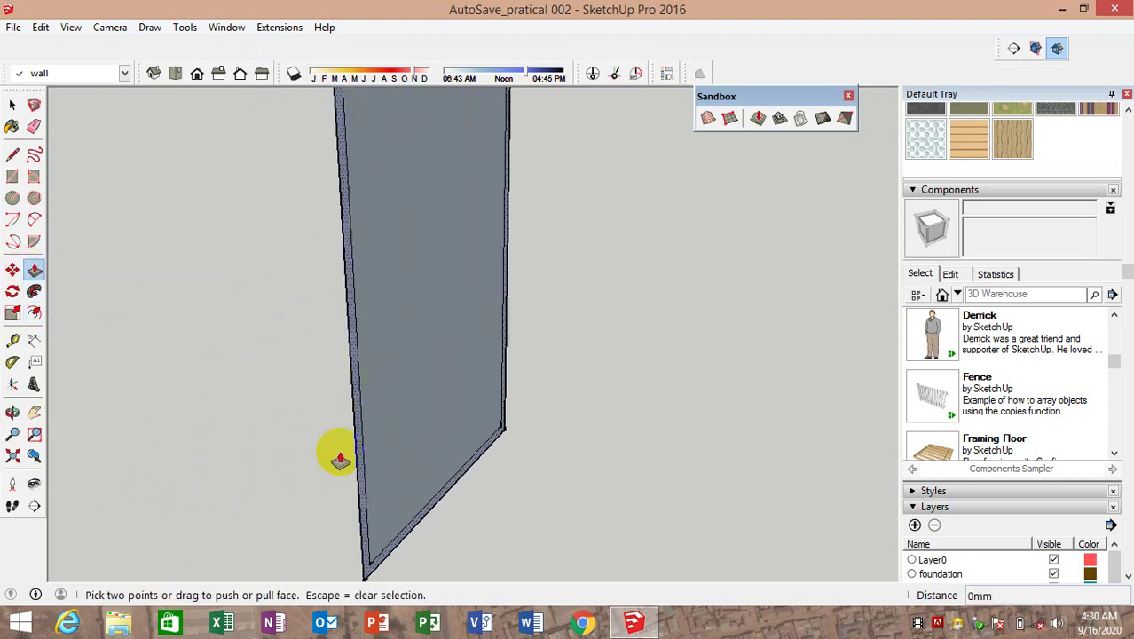
{"action": "scroll", "coordinate": [346, 459], "scroll_direction": "down", "scroll_amount": 1}
{"action": "left_click", "coordinate": [367, 497]}
{"action": "type", "text": "100"}
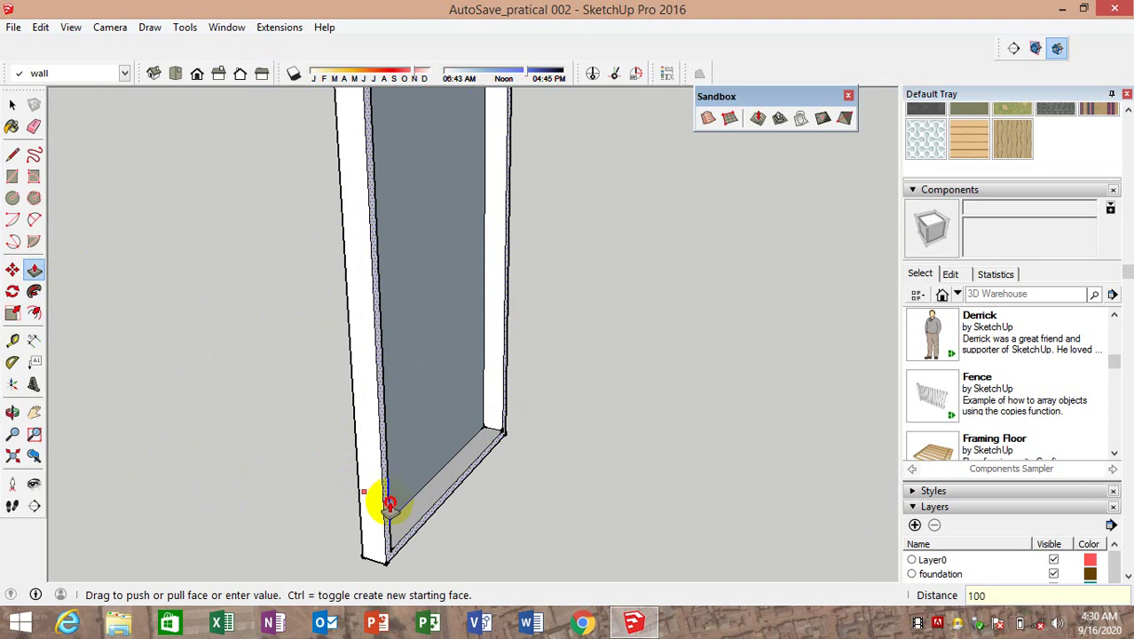
{"action": "key", "text": "Return"}
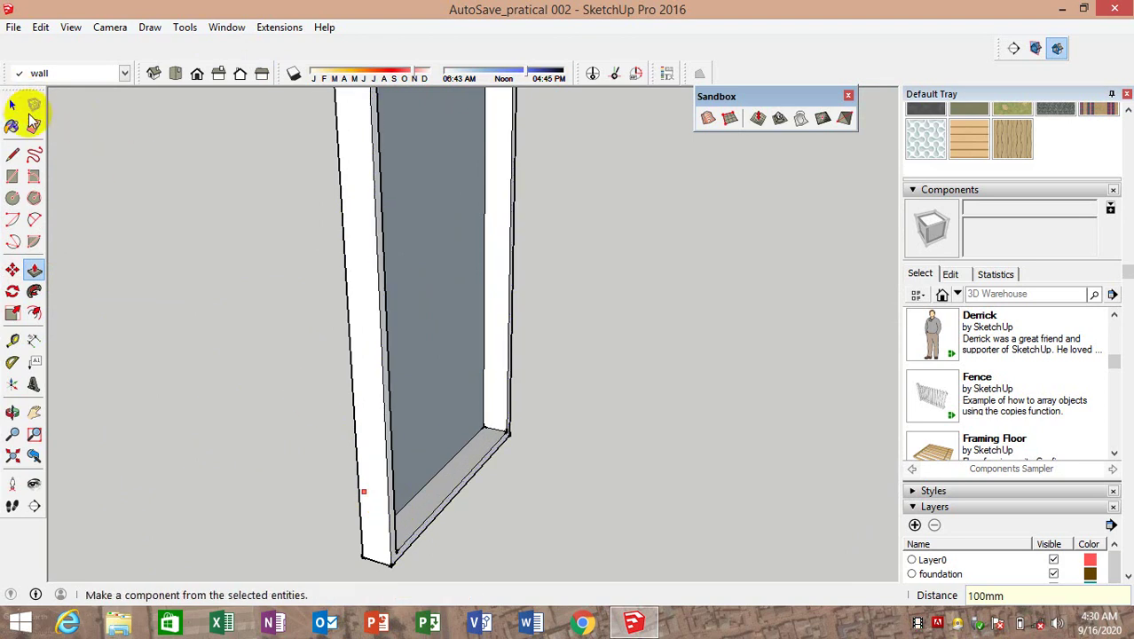
Push the inner panel back slightly to recess it within the frame
{"action": "left_click", "coordinate": [12, 105]}
{"action": "mouse_move", "coordinate": [223, 235]}
{"action": "middle_mouse_down"}
{"action": "mouse_move", "coordinate": [608, 286]}
{"action": "mouse_move", "coordinate": [552, 261]}
{"action": "middle_mouse_up"}
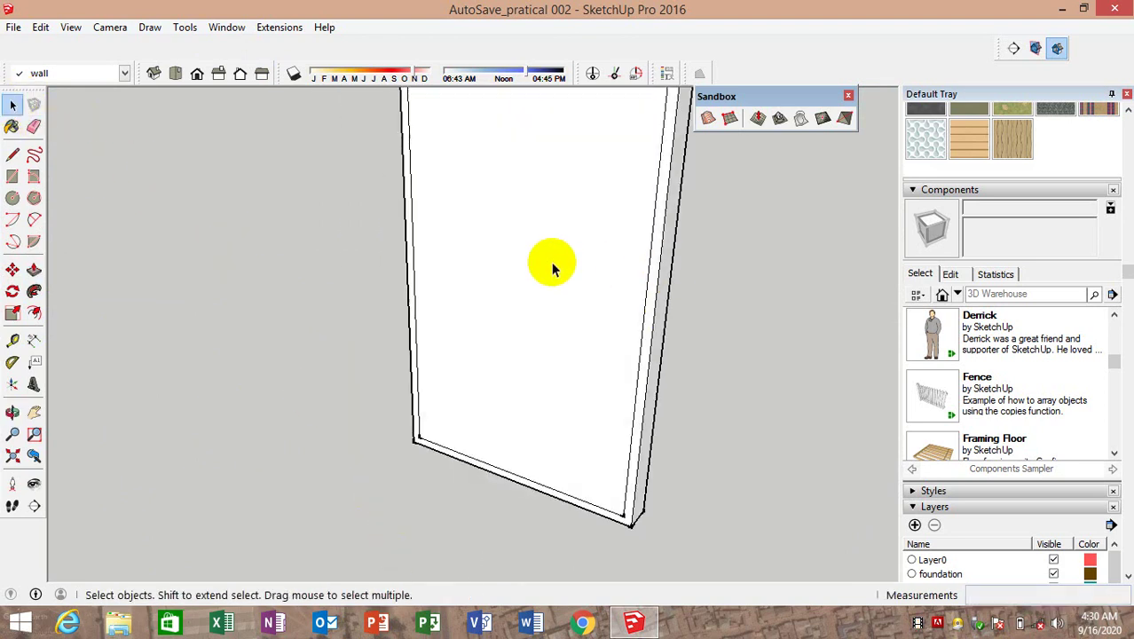
{"action": "scroll", "coordinate": [417, 328], "scroll_direction": "down", "scroll_amount": 2}
{"action": "left_click", "coordinate": [33, 269]}
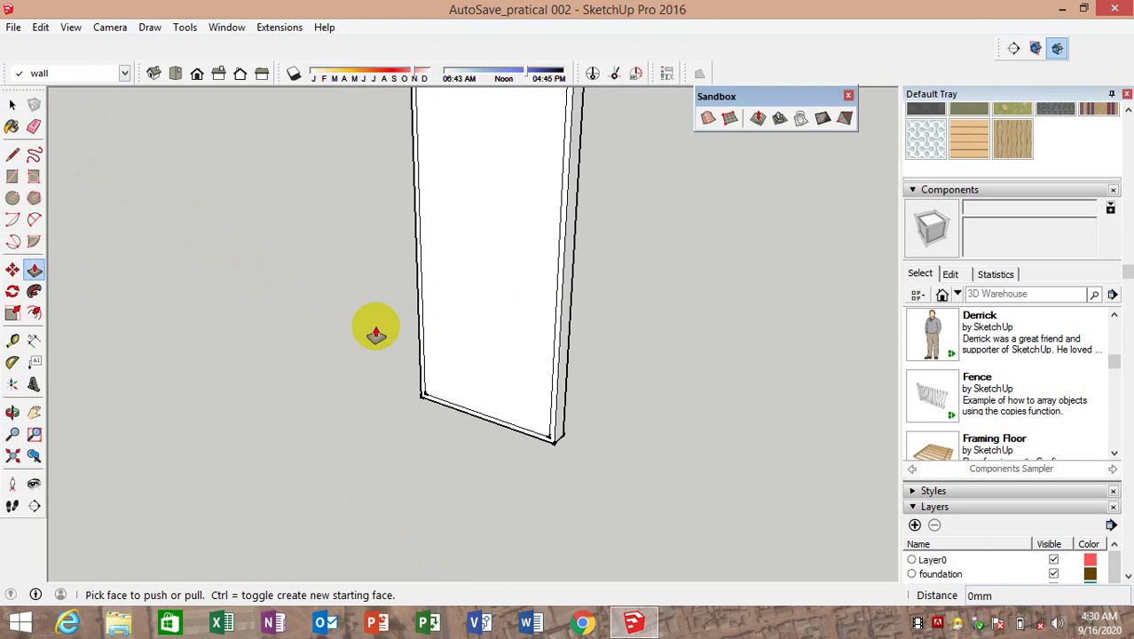
{"action": "left_click", "coordinate": [444, 368]}
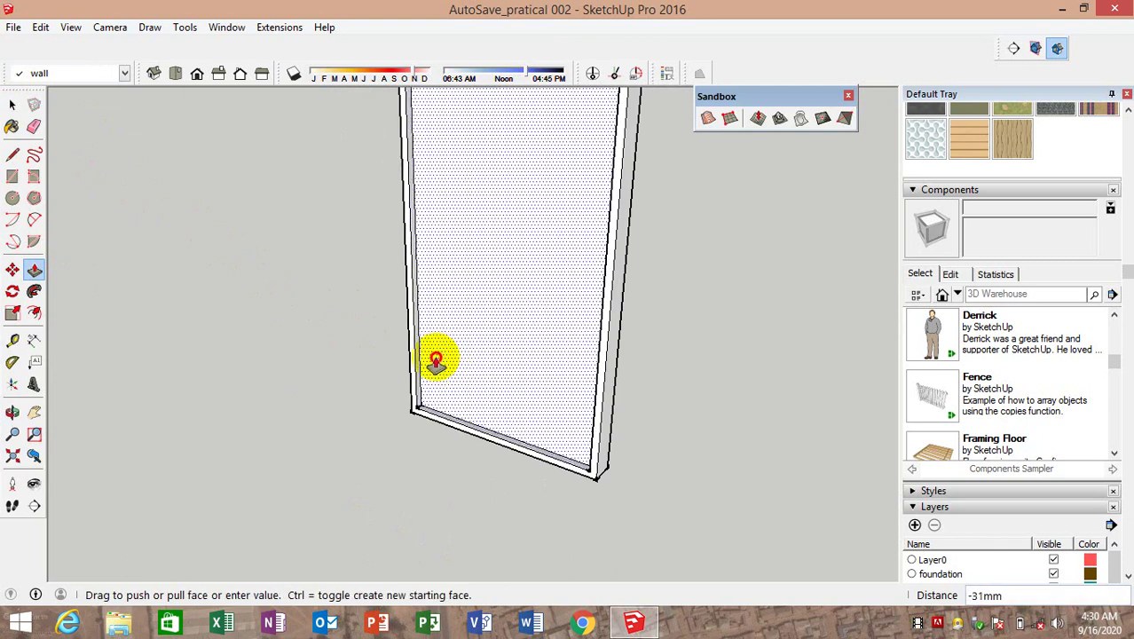
{"action": "left_click", "coordinate": [433, 362]}
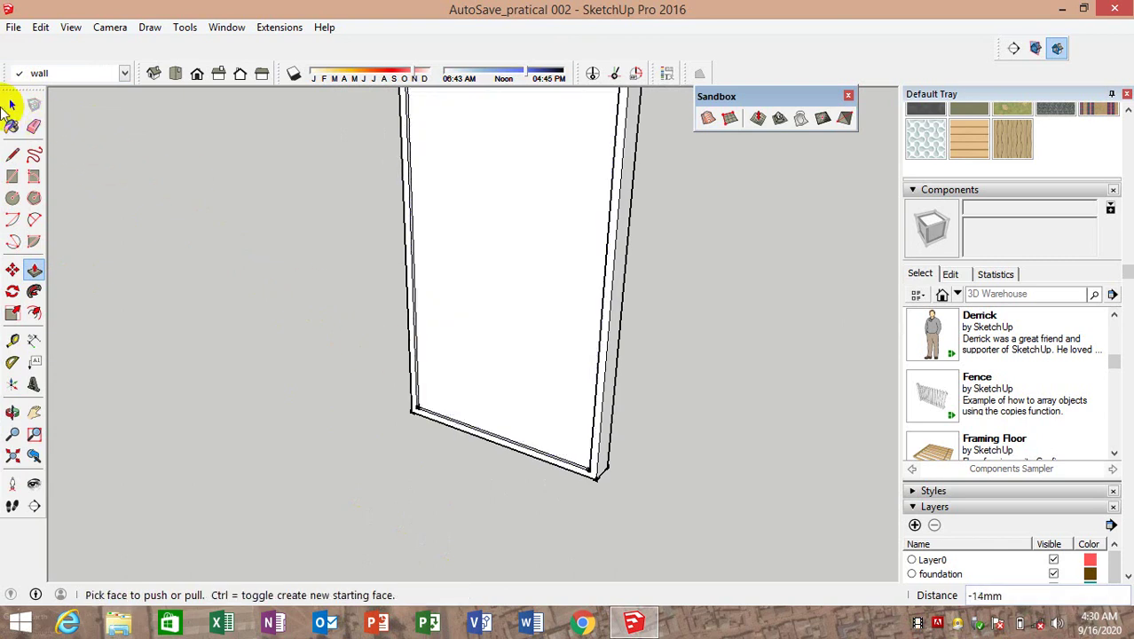
{"action": "left_click", "coordinate": [11, 106]}
Select all of the door frame's geometry and make it a group
{"action": "left_click", "coordinate": [11, 106]}
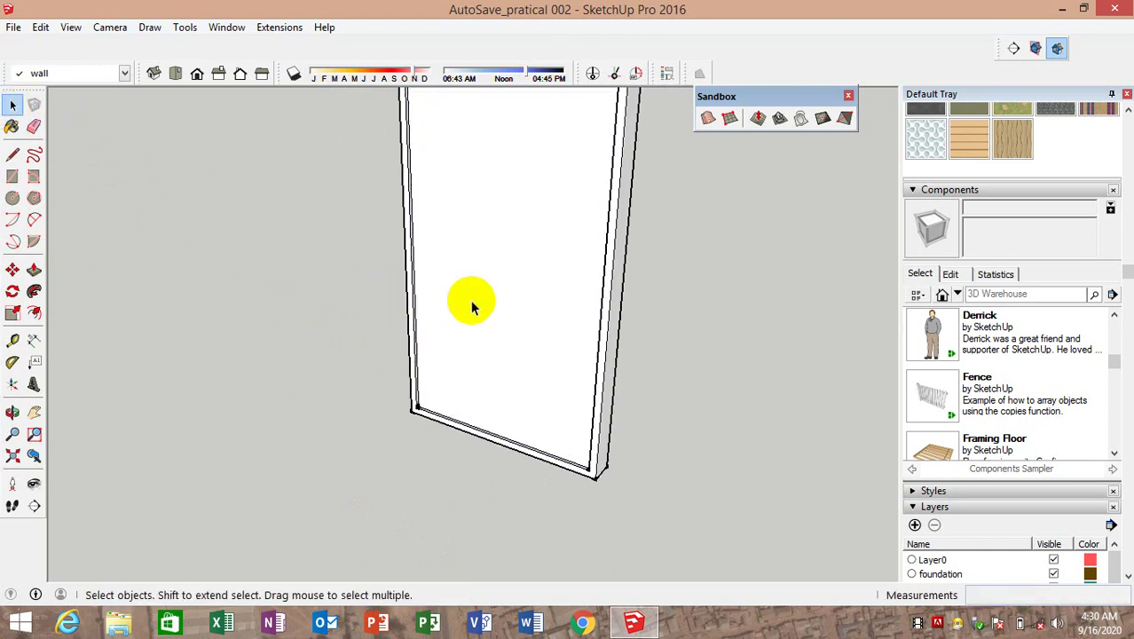
{"action": "scroll", "coordinate": [306, 309], "scroll_direction": "down", "scroll_amount": 3}
{"action": "mouse_move", "coordinate": [306, 308]}
{"action": "middle_mouse_down"}
{"action": "mouse_move", "coordinate": [534, 249]}
{"action": "mouse_move", "coordinate": [484, 245]}
{"action": "middle_mouse_up"}
{"action": "double_click", "coordinate": [485, 245]}
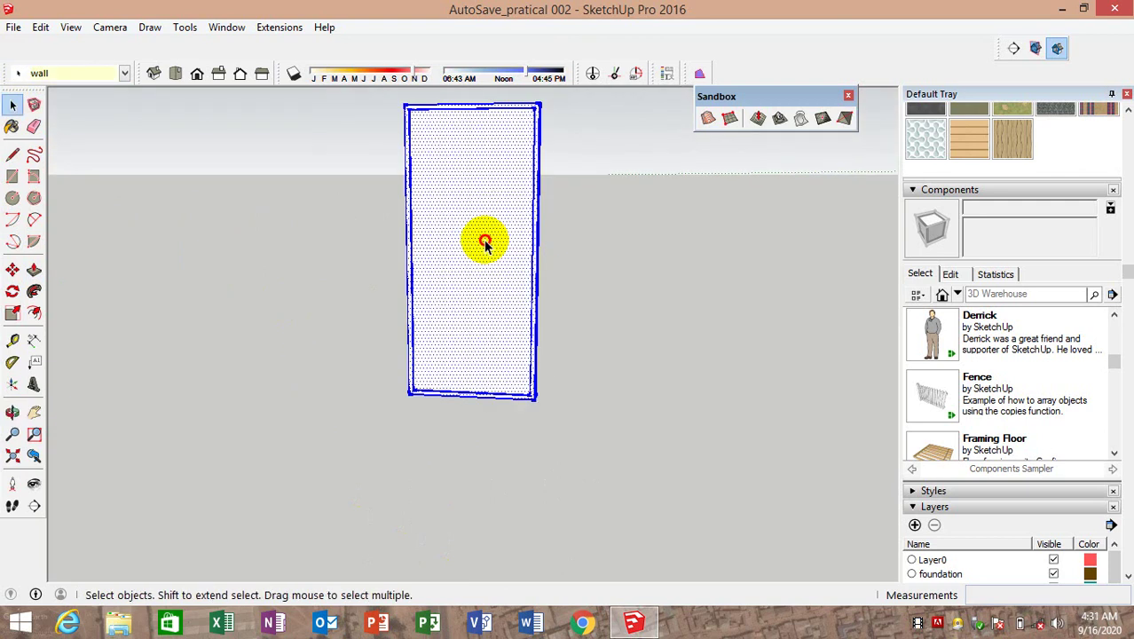
{"action": "right_click", "coordinate": [485, 244]}
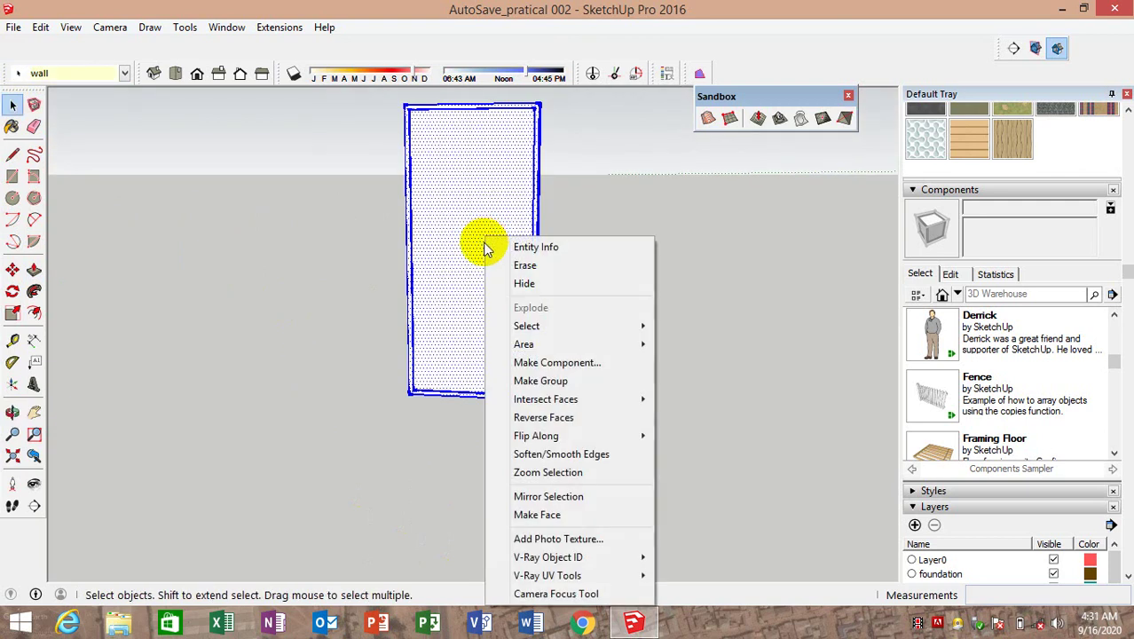
{"action": "left_click", "coordinate": [536, 380]}
{"action": "right_click", "coordinate": [471, 299]}
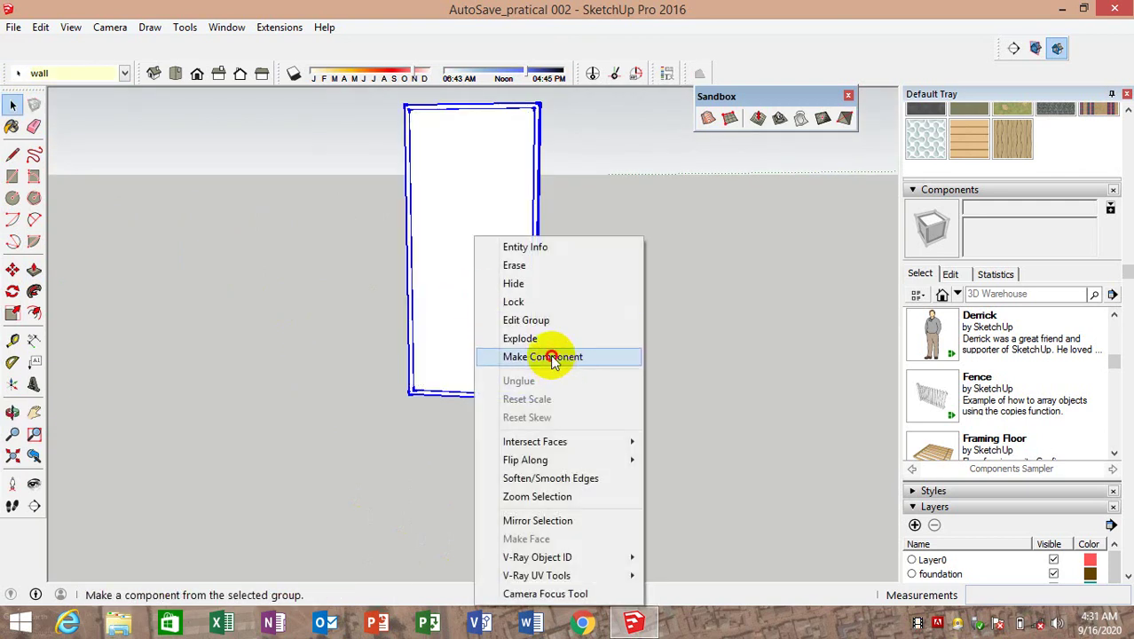
{"action": "left_click", "coordinate": [661, 335]}
{"action": "mouse_move", "coordinate": [489, 392]}
{"action": "middle_mouse_down"}
{"action": "mouse_move", "coordinate": [562, 477]}
{"action": "mouse_move", "coordinate": [526, 310]}
{"action": "middle_mouse_up"}
Move the door frame by its bottom corner over to the arched doorway's corner
{"action": "left_click", "coordinate": [13, 270]}
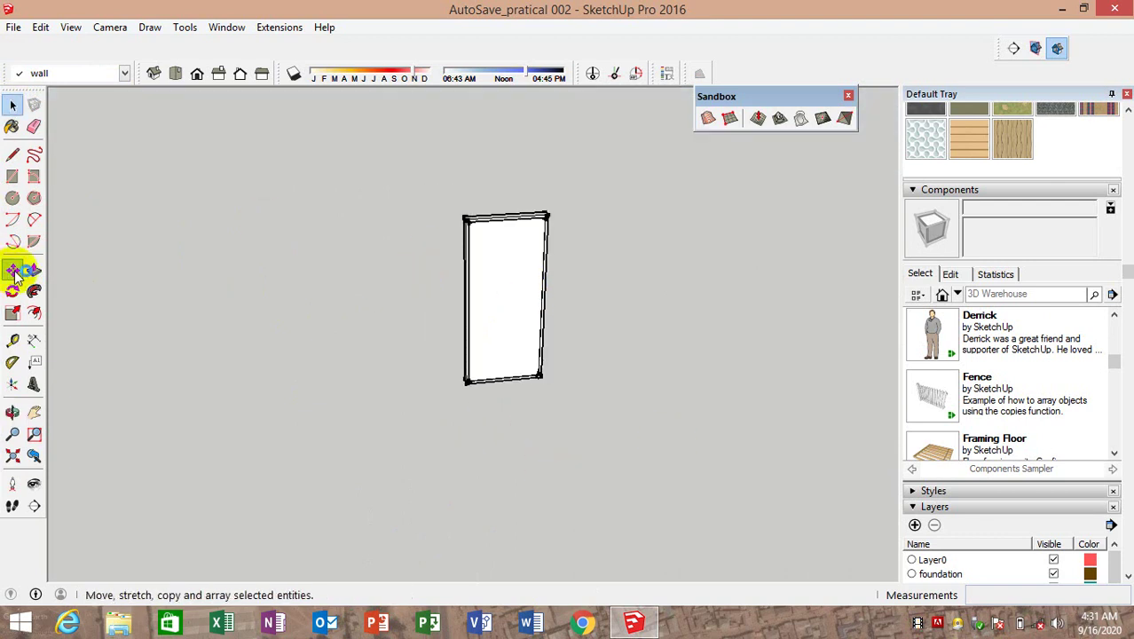
{"action": "scroll", "coordinate": [538, 383], "scroll_direction": "up", "scroll_amount": 3}
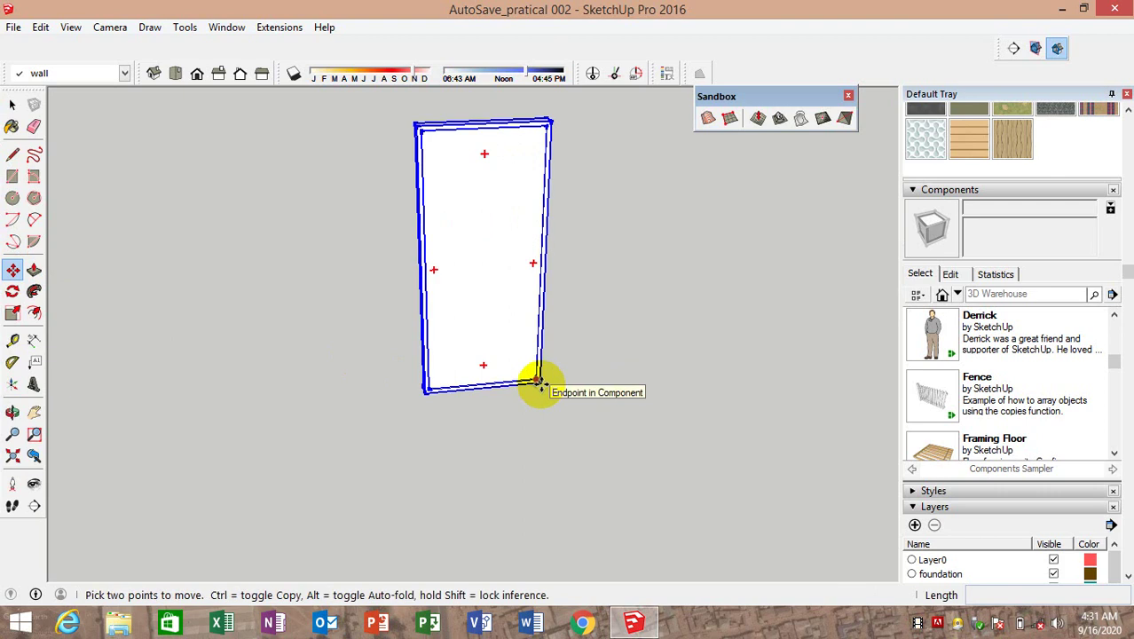
{"action": "left_click", "coordinate": [537, 381]}
{"action": "scroll", "coordinate": [228, 321], "scroll_direction": "down", "scroll_amount": 3}
{"action": "scroll", "coordinate": [291, 308], "scroll_direction": "down", "scroll_amount": 2}
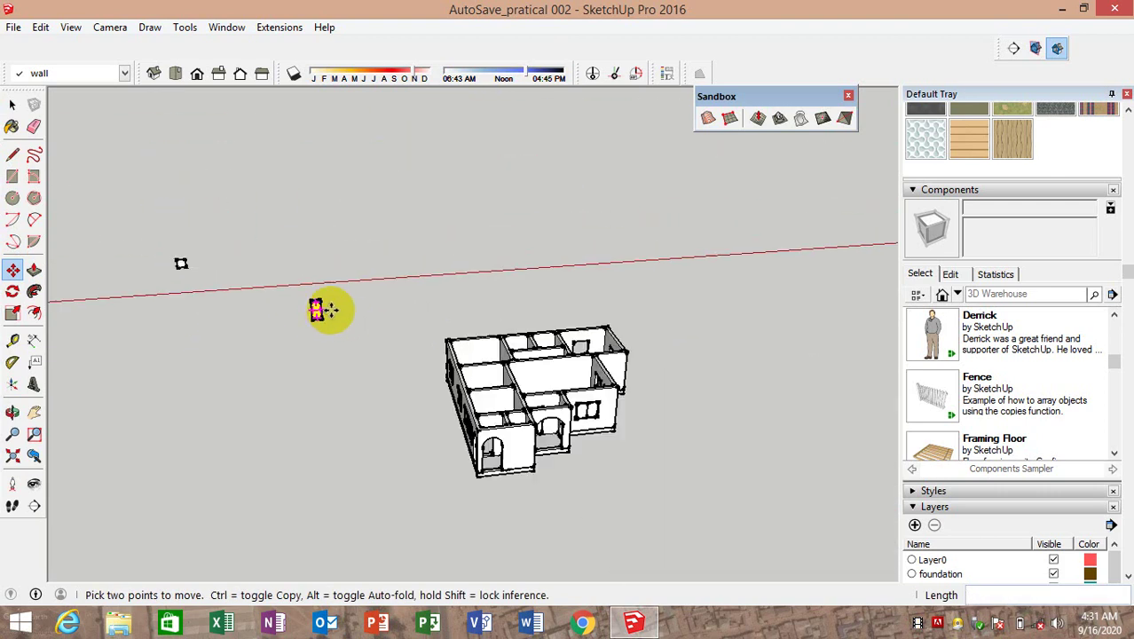
{"action": "mouse_move", "coordinate": [324, 309]}
{"action": "middle_mouse_down"}
{"action": "mouse_move", "coordinate": [399, 376]}
{"action": "mouse_move", "coordinate": [253, 337]}
{"action": "middle_mouse_up"}
{"action": "scroll", "coordinate": [430, 494], "scroll_direction": "up", "scroll_amount": 3}
{"action": "scroll", "coordinate": [463, 430], "scroll_direction": "up", "scroll_amount": 3}
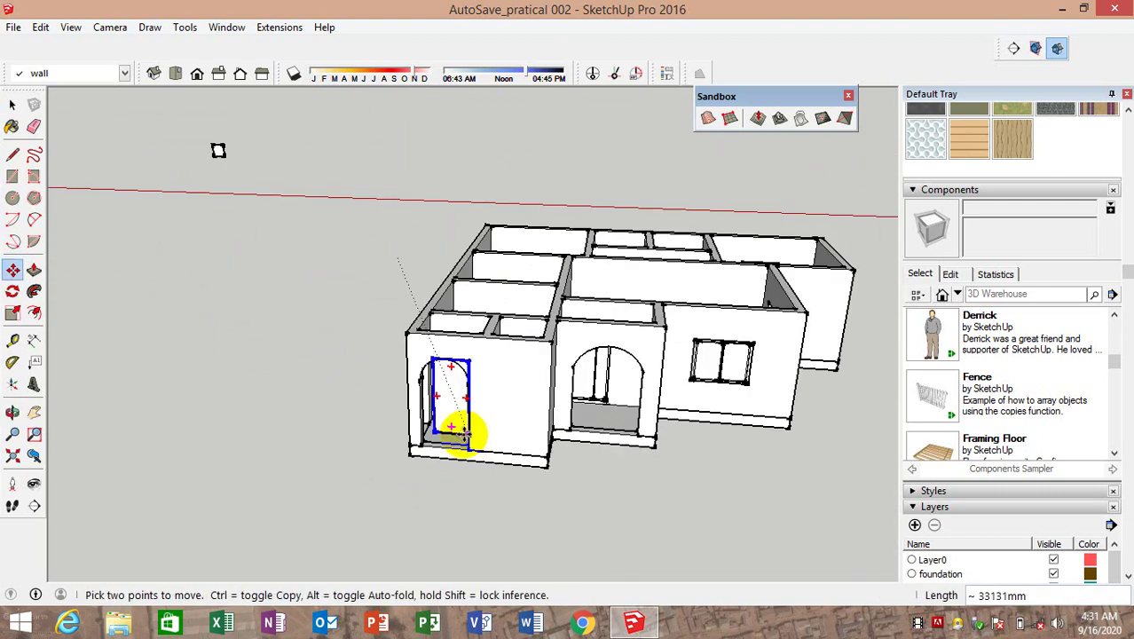
{"action": "scroll", "coordinate": [439, 383], "scroll_direction": "up", "scroll_amount": 3}
{"action": "scroll", "coordinate": [439, 383], "scroll_direction": "up", "scroll_amount": 3}
{"action": "scroll", "coordinate": [451, 397], "scroll_direction": "up", "scroll_amount": 2}
{"action": "scroll", "coordinate": [476, 425], "scroll_direction": "up", "scroll_amount": 2}
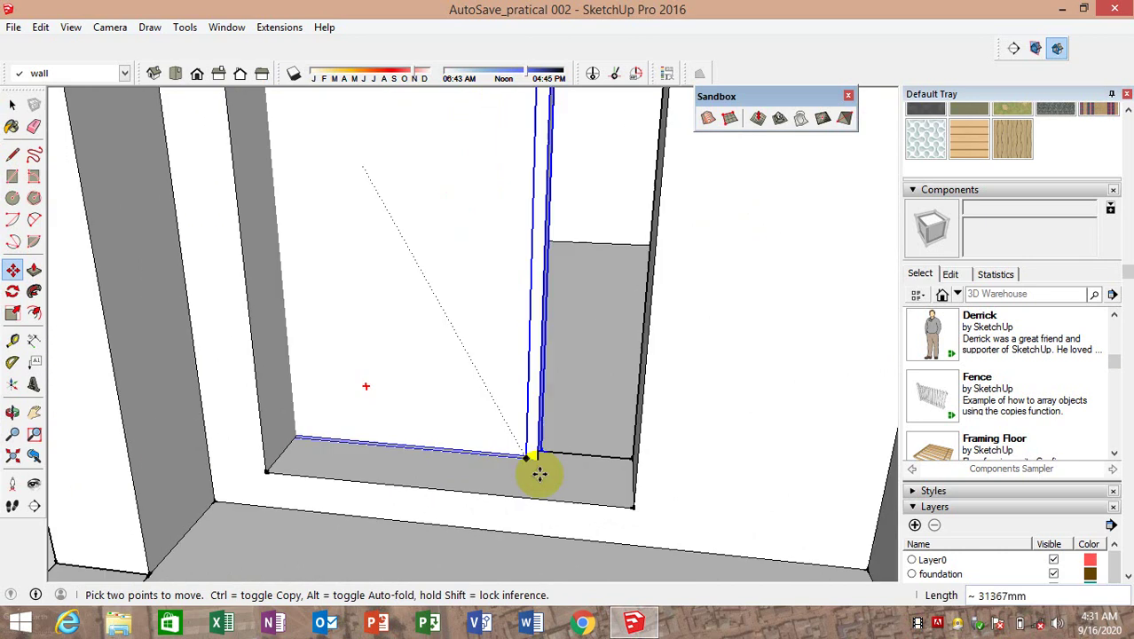
{"action": "scroll", "coordinate": [537, 468], "scroll_direction": "up", "scroll_amount": 1}
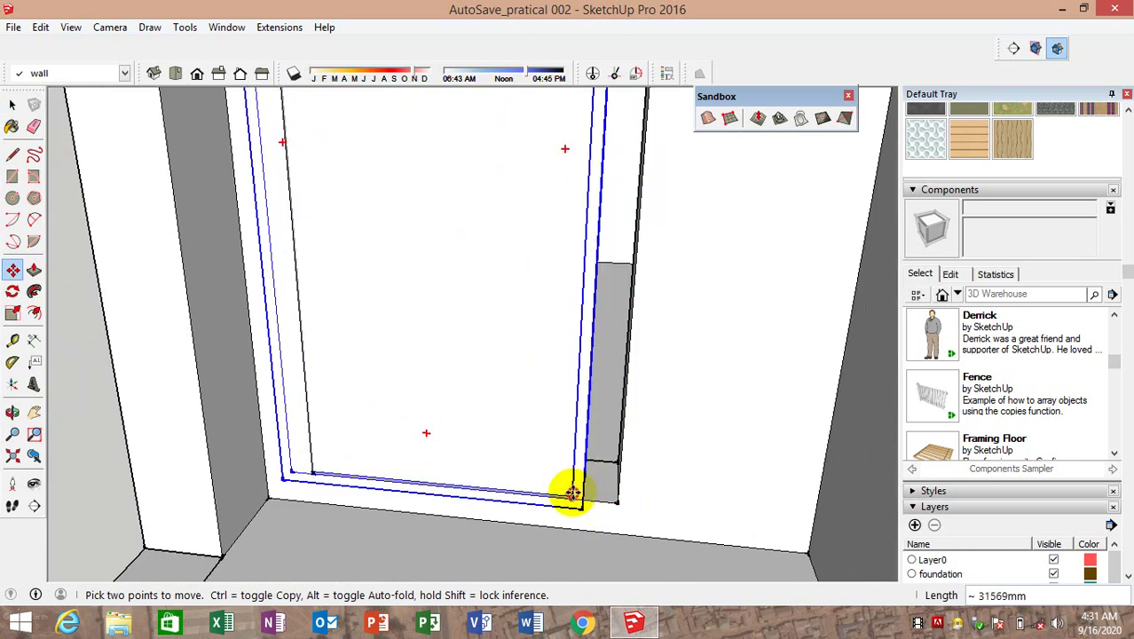
{"action": "left_click", "coordinate": [598, 483]}
Reposition the frame so its corner snaps exactly to the doorway's wall-corner endpoint
{"action": "middle_click_drag", "start_coordinate": [598, 483], "coordinate": [597, 412]}
{"action": "mouse_move", "coordinate": [519, 423]}
{"action": "middle_mouse_down"}
{"action": "mouse_move", "coordinate": [440, 435]}
{"action": "mouse_move", "coordinate": [621, 510]}
{"action": "middle_mouse_up"}
{"action": "scroll", "coordinate": [590, 481], "scroll_direction": "up", "scroll_amount": 2}
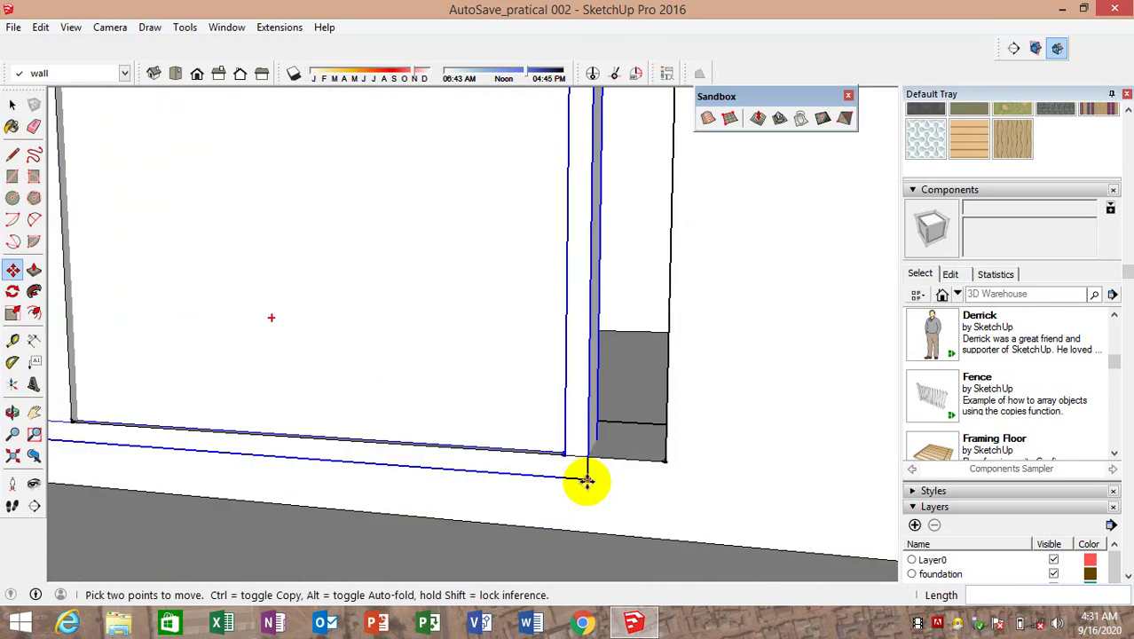
{"action": "left_click", "coordinate": [585, 475]}
{"action": "left_click", "coordinate": [661, 455]}
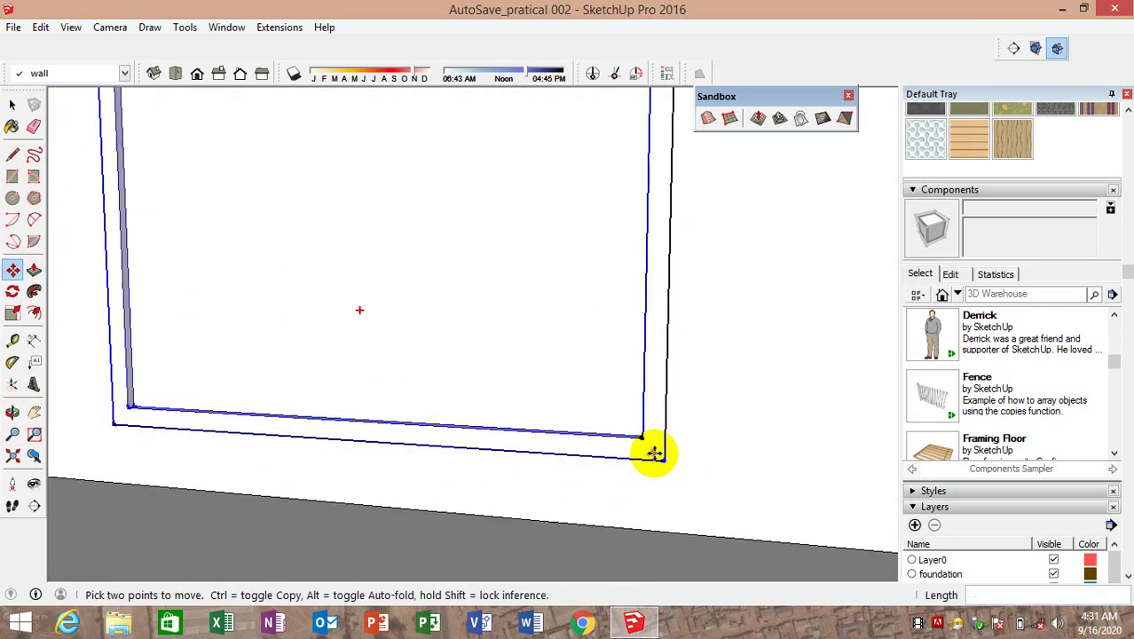
{"action": "scroll", "coordinate": [653, 451], "scroll_direction": "down", "scroll_amount": 2}
{"action": "scroll", "coordinate": [394, 420], "scroll_direction": "down", "scroll_amount": 3}
{"action": "scroll", "coordinate": [439, 418], "scroll_direction": "down", "scroll_amount": 3}
{"action": "scroll", "coordinate": [443, 418], "scroll_direction": "down", "scroll_amount": 2}
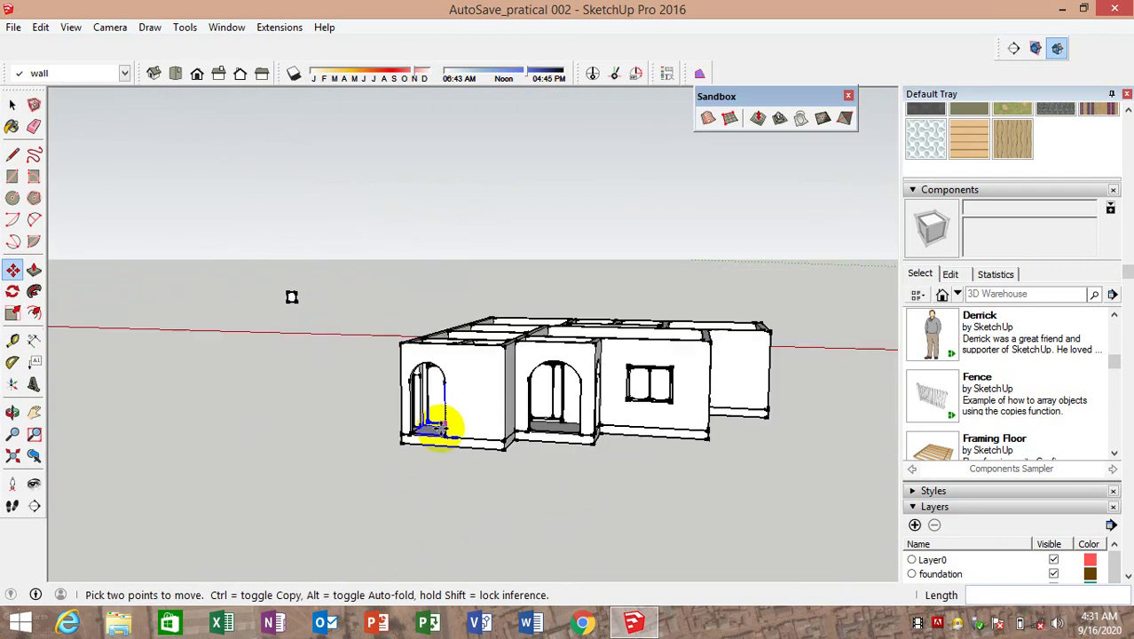
{"action": "scroll", "coordinate": [438, 431], "scroll_direction": "down", "scroll_amount": 2}
{"action": "middle_click_drag", "start_coordinate": [464, 444], "coordinate": [570, 494]}
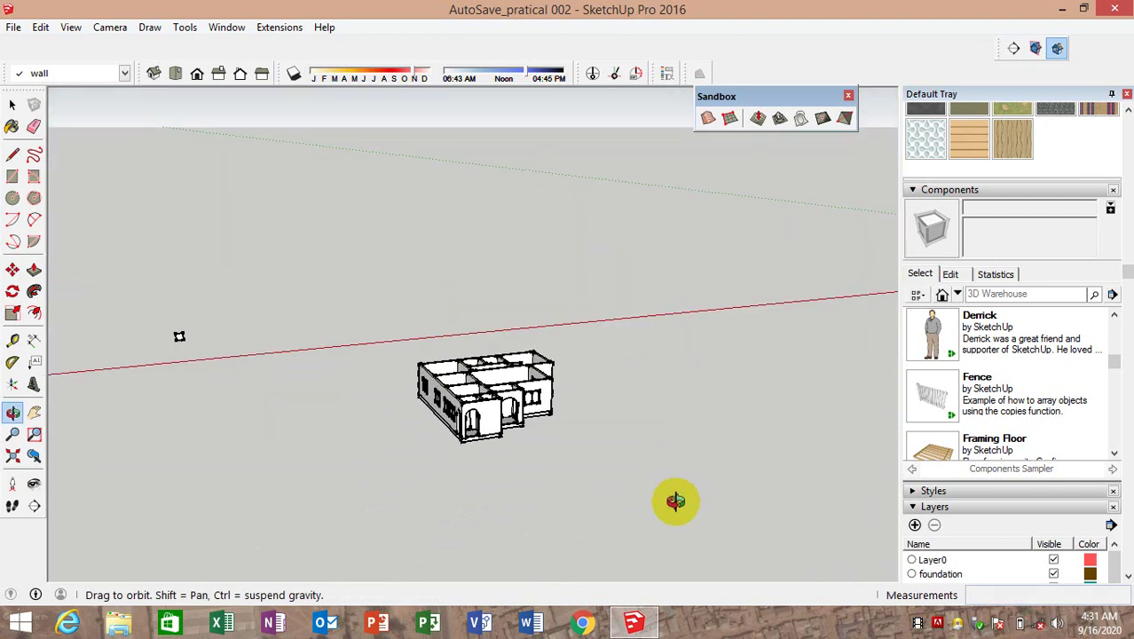
{"action": "key", "text": "m"}
{"action": "scroll", "coordinate": [546, 481], "scroll_direction": "up", "scroll_amount": 2}
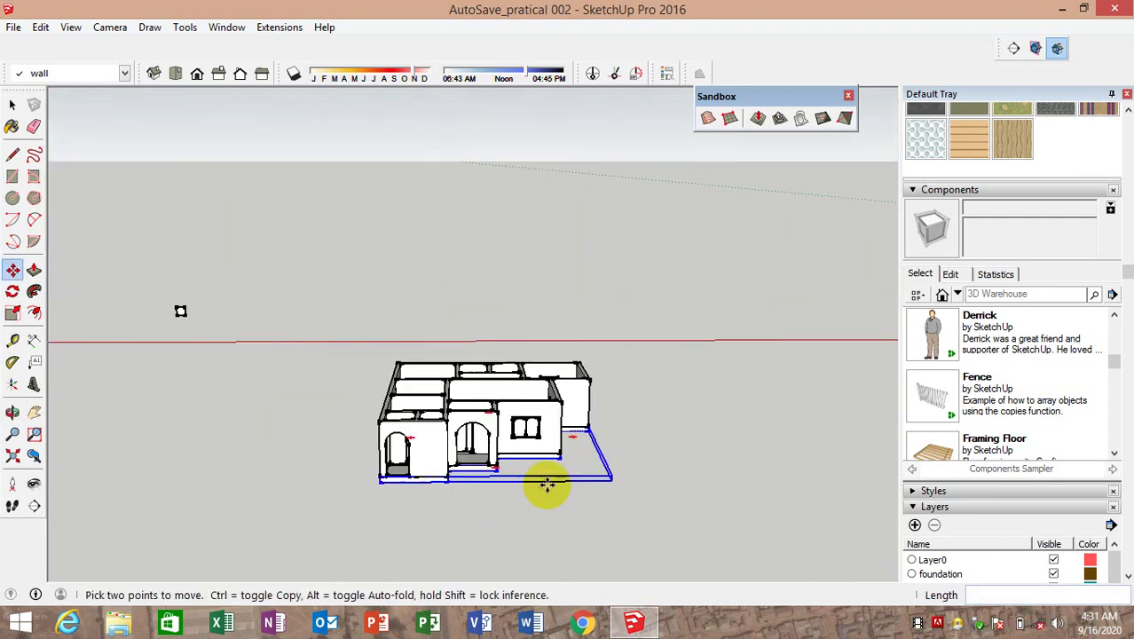
{"action": "scroll", "coordinate": [547, 481], "scroll_direction": "up", "scroll_amount": 2}
{"action": "mouse_move", "coordinate": [416, 336]}
{"action": "middle_mouse_down"}
{"action": "mouse_move", "coordinate": [505, 591]}
{"action": "mouse_move", "coordinate": [679, 342]}
{"action": "middle_mouse_up"}
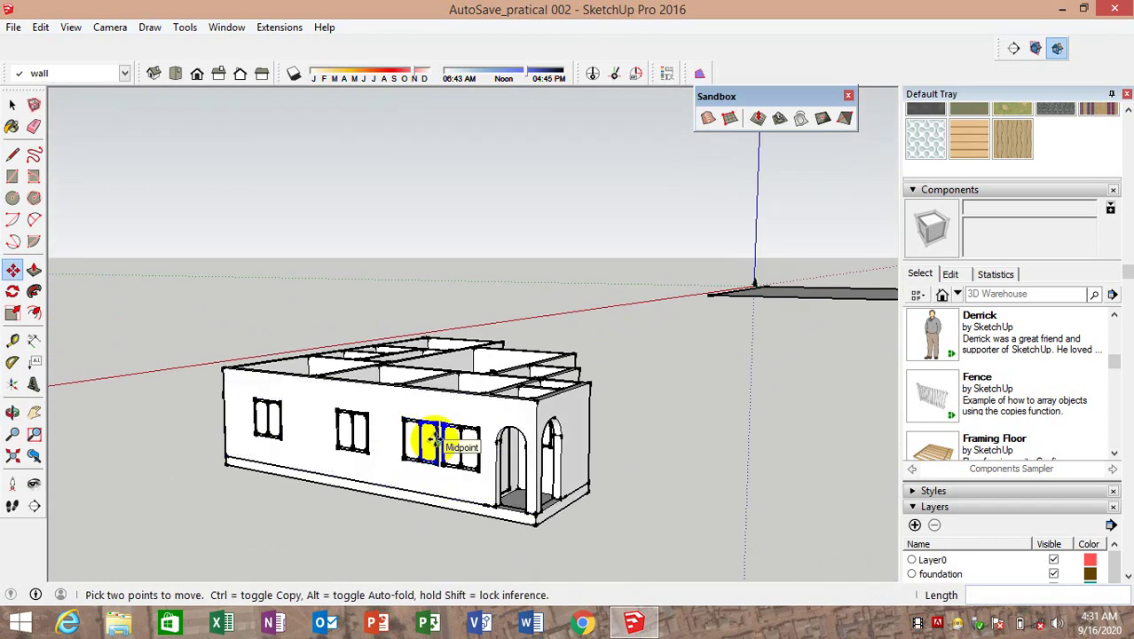
{"action": "key", "text": "q"}
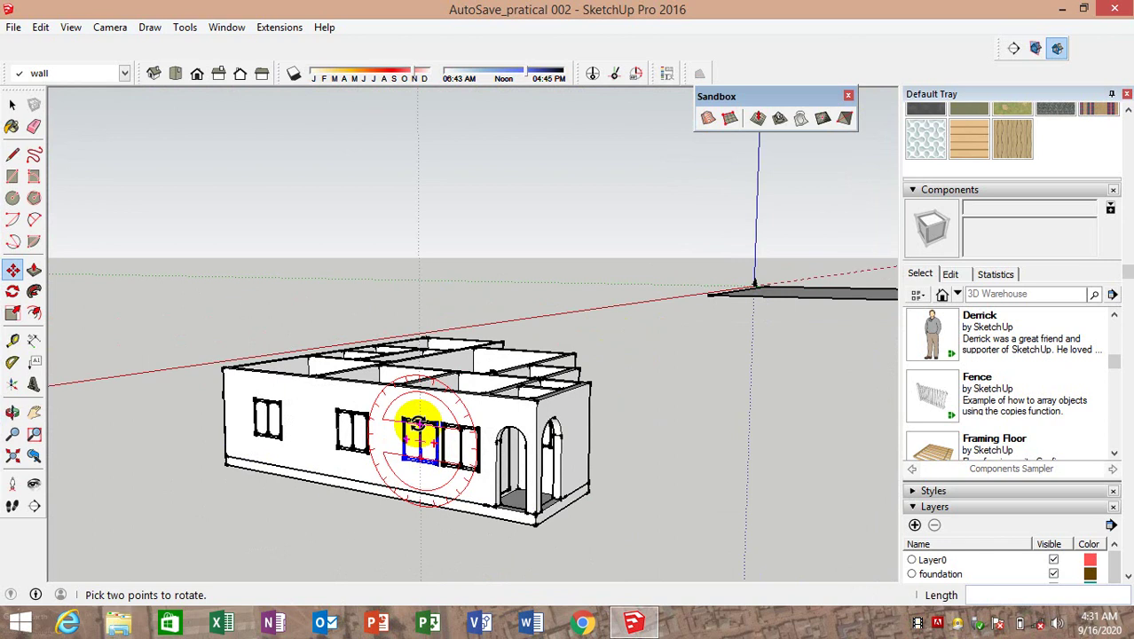
{"action": "key", "text": "m"}
{"action": "scroll", "coordinate": [246, 436], "scroll_direction": "up", "scroll_amount": 1}
{"action": "scroll", "coordinate": [293, 400], "scroll_direction": "up", "scroll_amount": 3}
Try a 350 mm downward copy of the top wall edge, then undo and cancel it
{"action": "scroll", "coordinate": [280, 312], "scroll_direction": "up", "scroll_amount": 1}
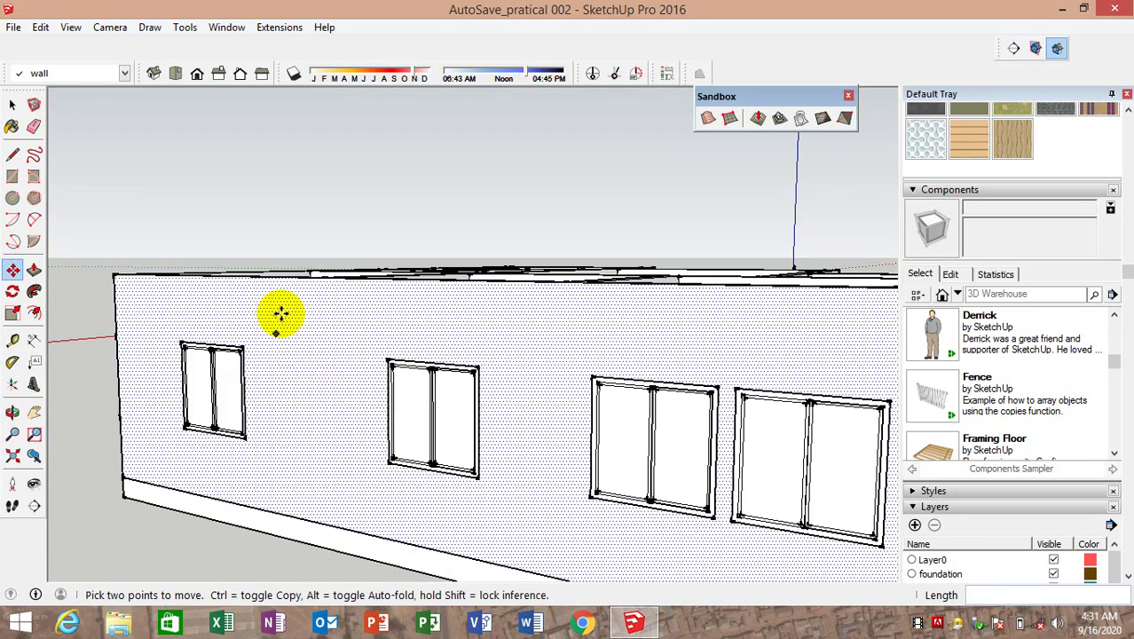
{"action": "scroll", "coordinate": [291, 278], "scroll_direction": "up", "scroll_amount": 2}
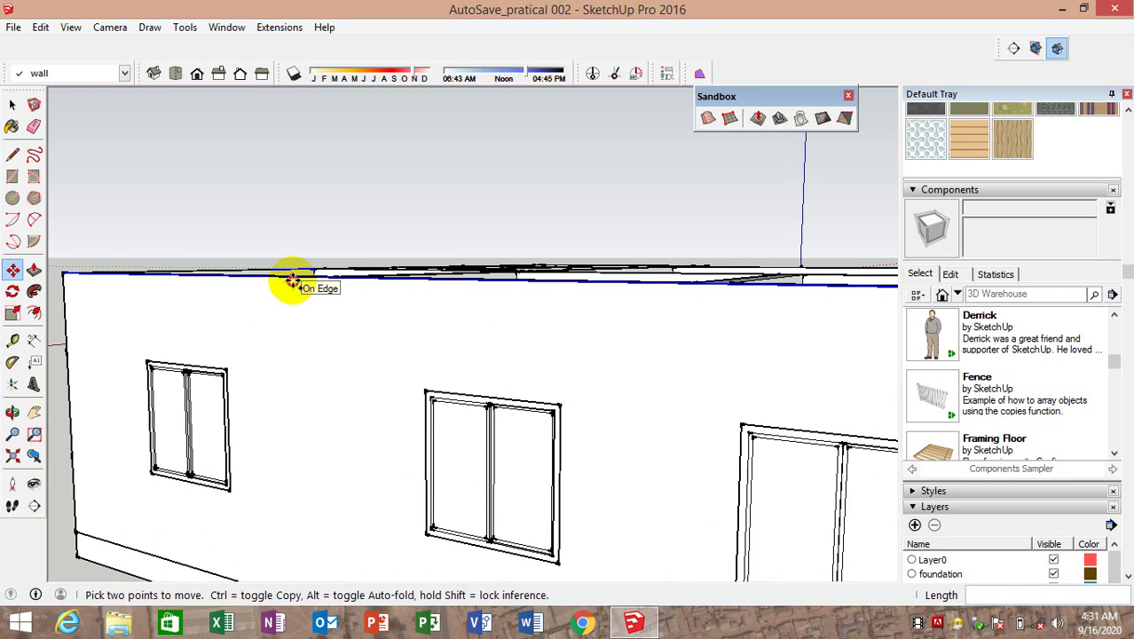
{"action": "left_click", "coordinate": [292, 280], "text": "ctrl"}
{"action": "type", "text": "350"}
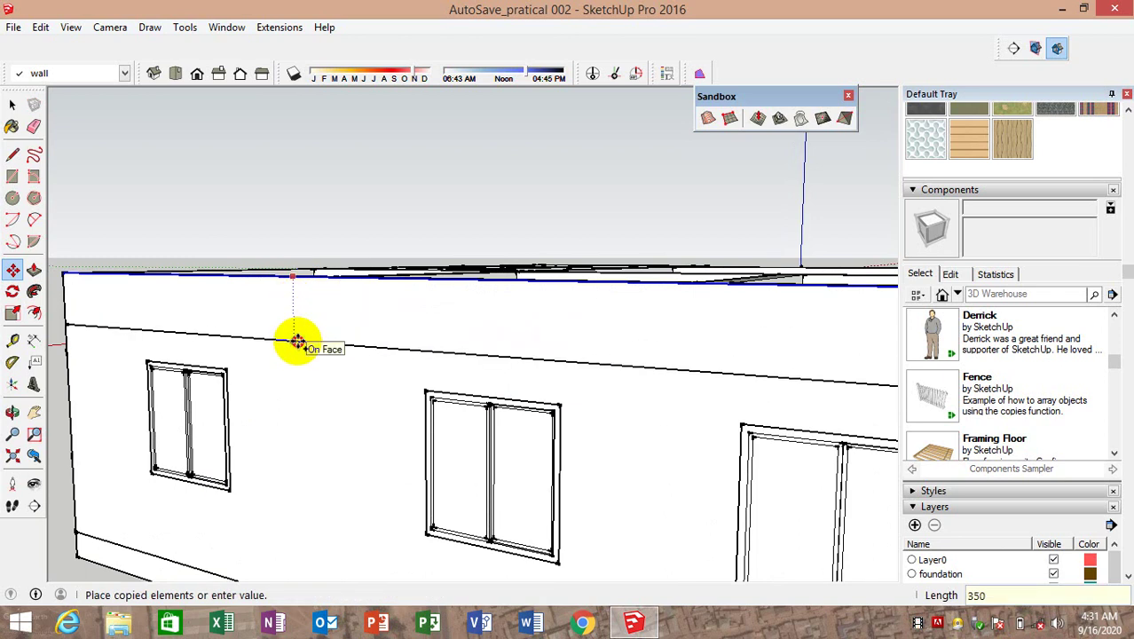
{"action": "key", "text": "Return"}
{"action": "scroll", "coordinate": [242, 314], "scroll_direction": "up", "scroll_amount": 1}
{"action": "key", "text": "ctrl+z"}
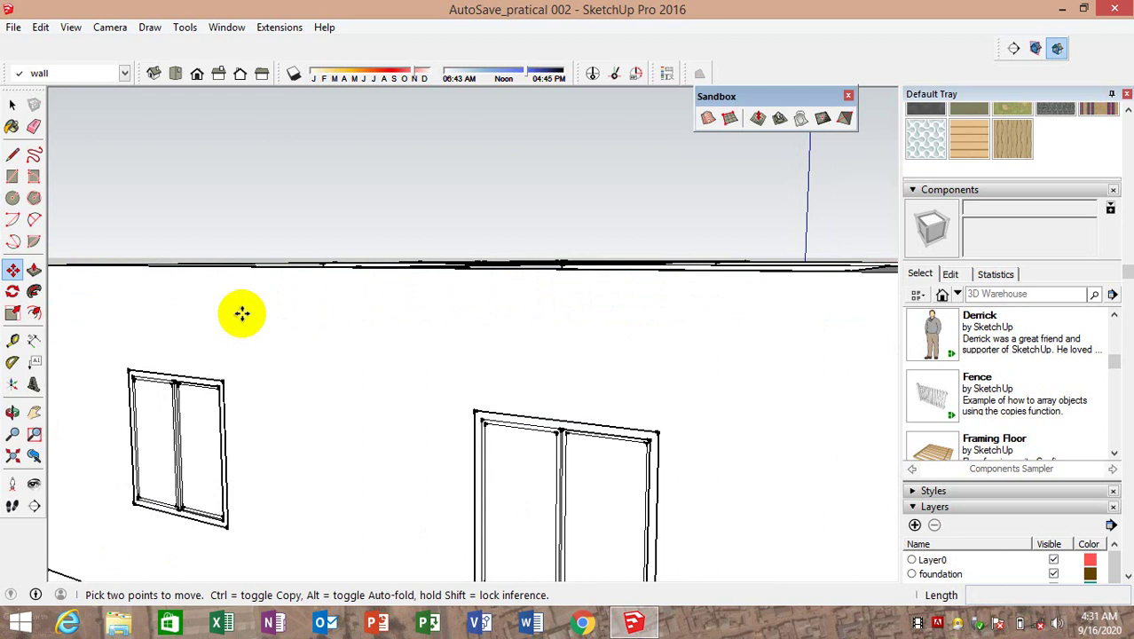
{"action": "left_click", "coordinate": [271, 266], "text": "ctrl"}
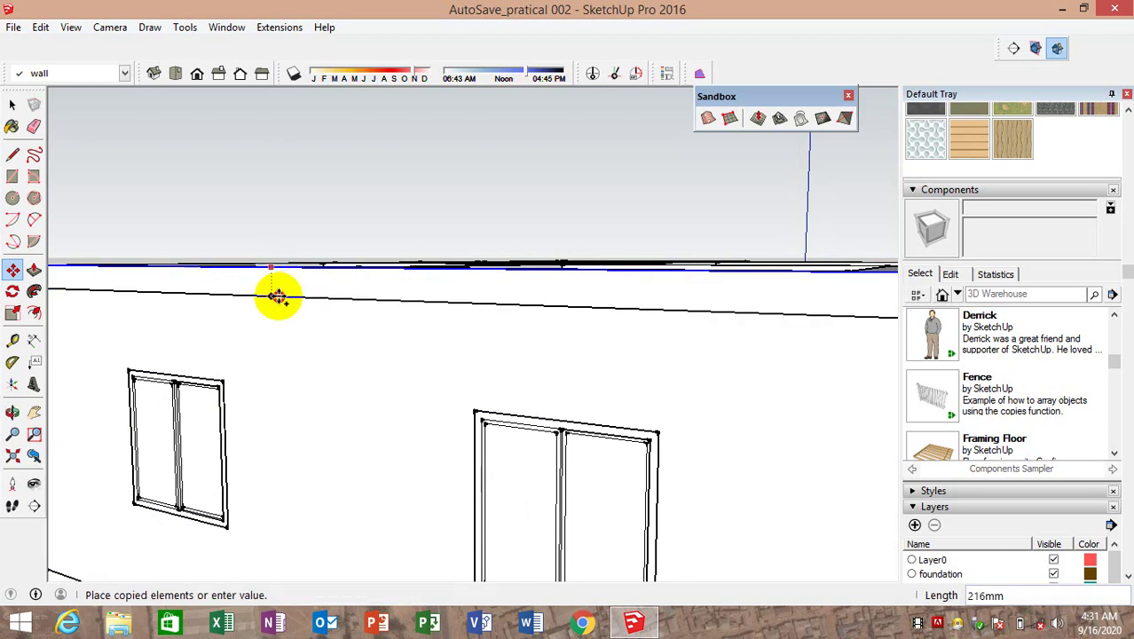
{"action": "key", "text": "Escape"}
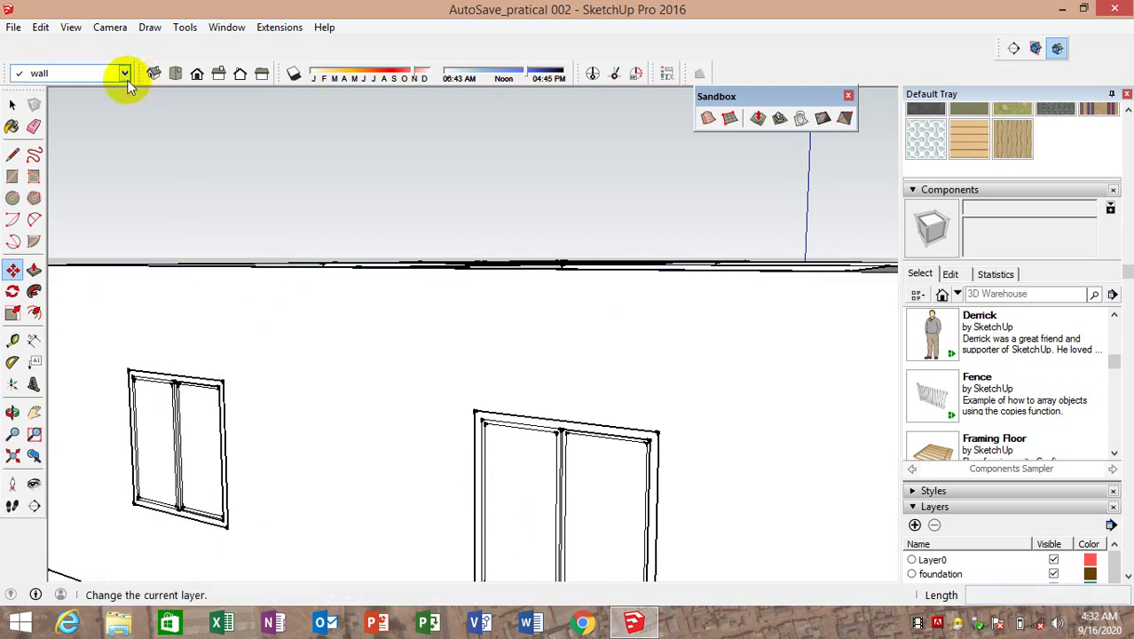
Make conice the current layer and copy the top edge 450 mm down
{"action": "left_click", "coordinate": [124, 73]}
{"action": "left_click", "coordinate": [71, 116]}
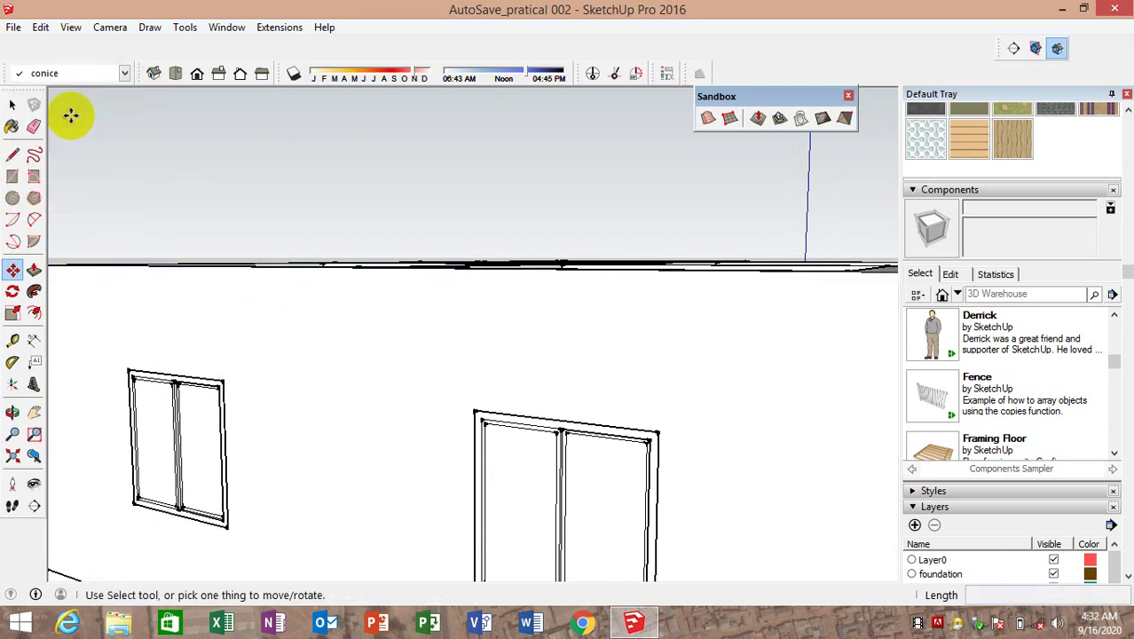
{"action": "left_click", "coordinate": [235, 266], "text": "ctrl"}
{"action": "type", "text": "4"}
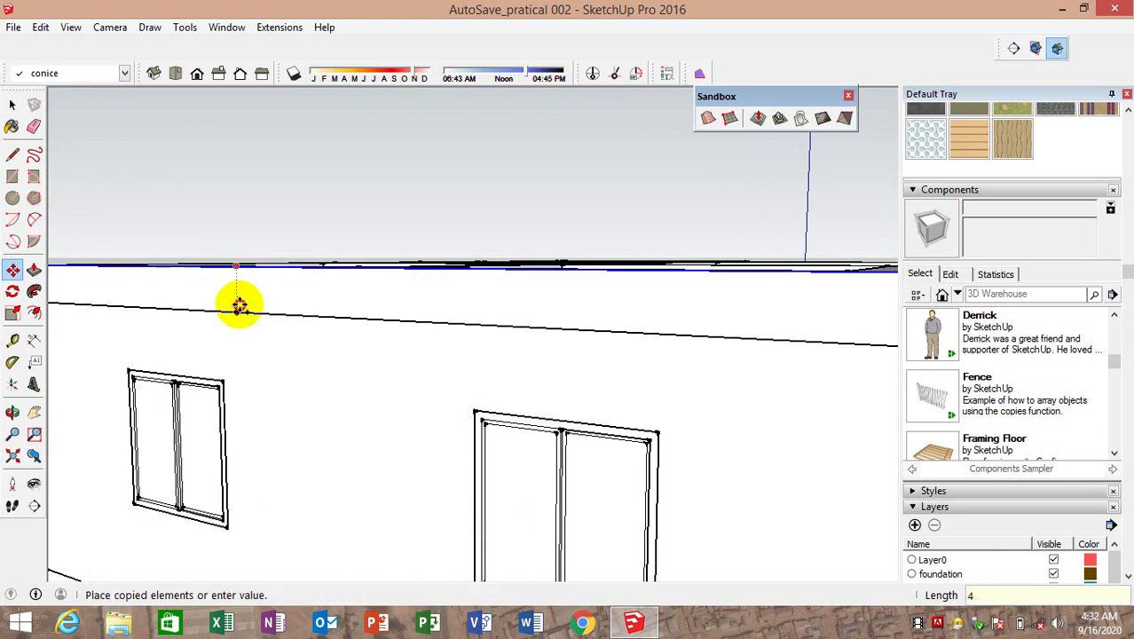
{"action": "type", "text": "50"}
{"action": "key", "text": "Return"}
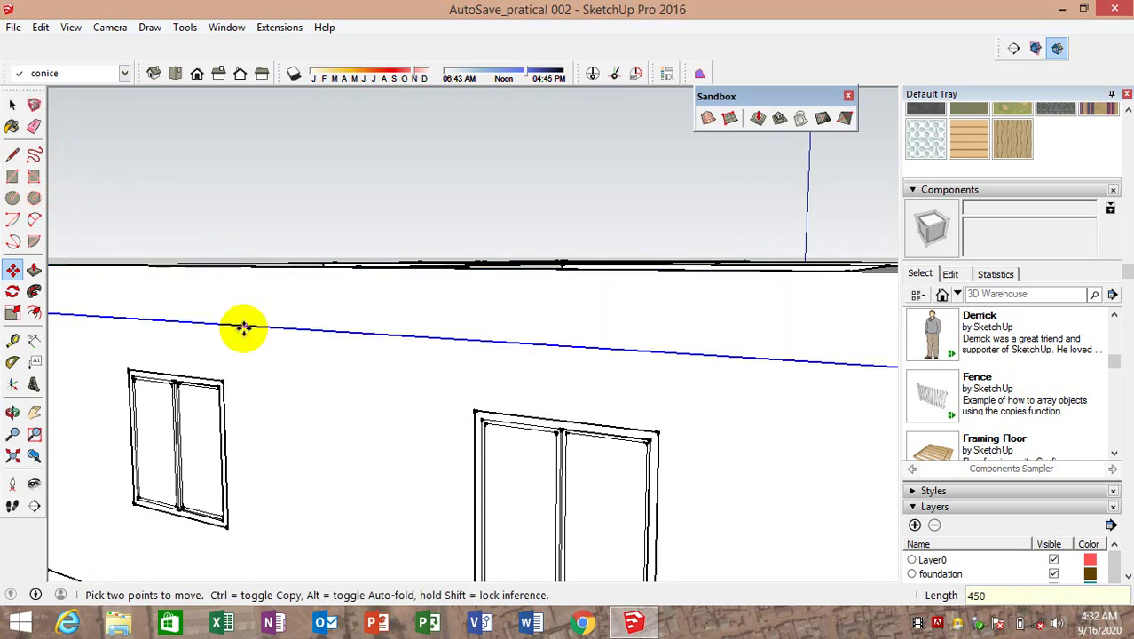
Copy the new edge down again, adding a second cornice line 100 mm lower
{"action": "left_click", "coordinate": [243, 326], "text": "ctrl"}
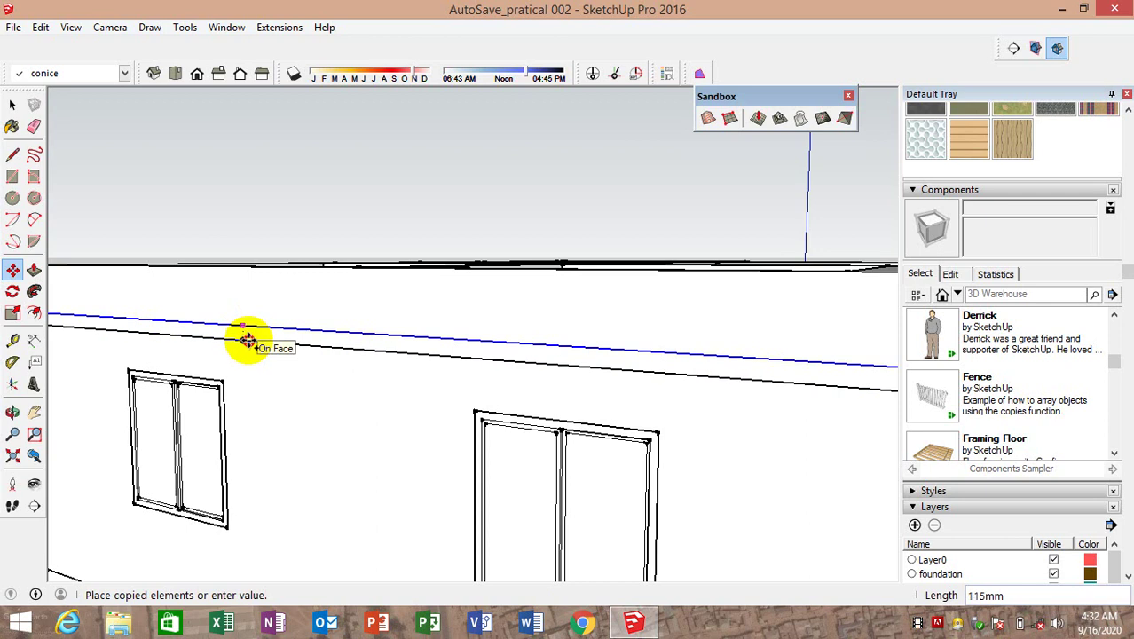
{"action": "key", "text": "Return"}
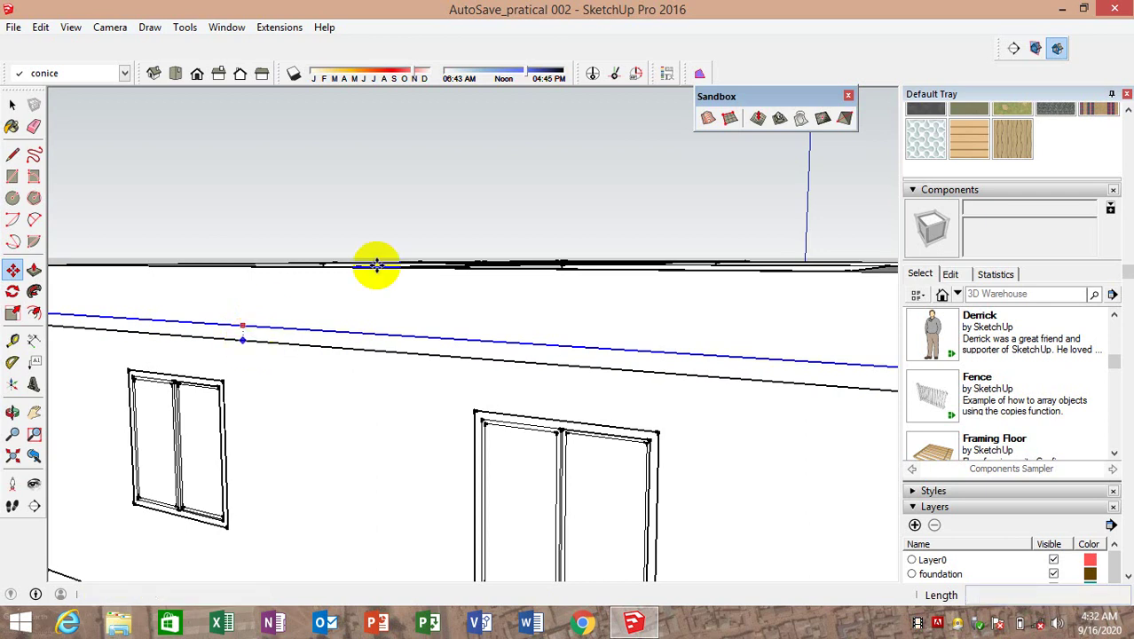
{"action": "scroll", "coordinate": [355, 284], "scroll_direction": "down", "scroll_amount": 3}
{"action": "scroll", "coordinate": [319, 319], "scroll_direction": "down", "scroll_amount": 3}
{"action": "scroll", "coordinate": [326, 328], "scroll_direction": "up", "scroll_amount": 2}
{"action": "scroll", "coordinate": [317, 316], "scroll_direction": "up", "scroll_amount": 2}
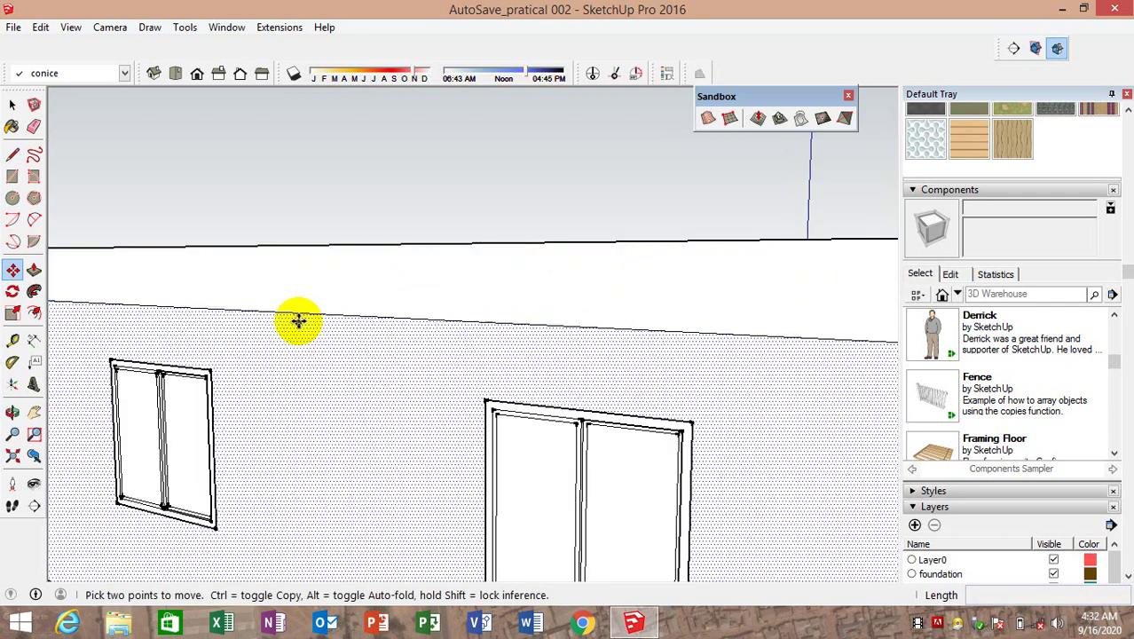
{"action": "scroll", "coordinate": [299, 320], "scroll_direction": "up", "scroll_amount": 2}
{"action": "left_click", "coordinate": [301, 311]}
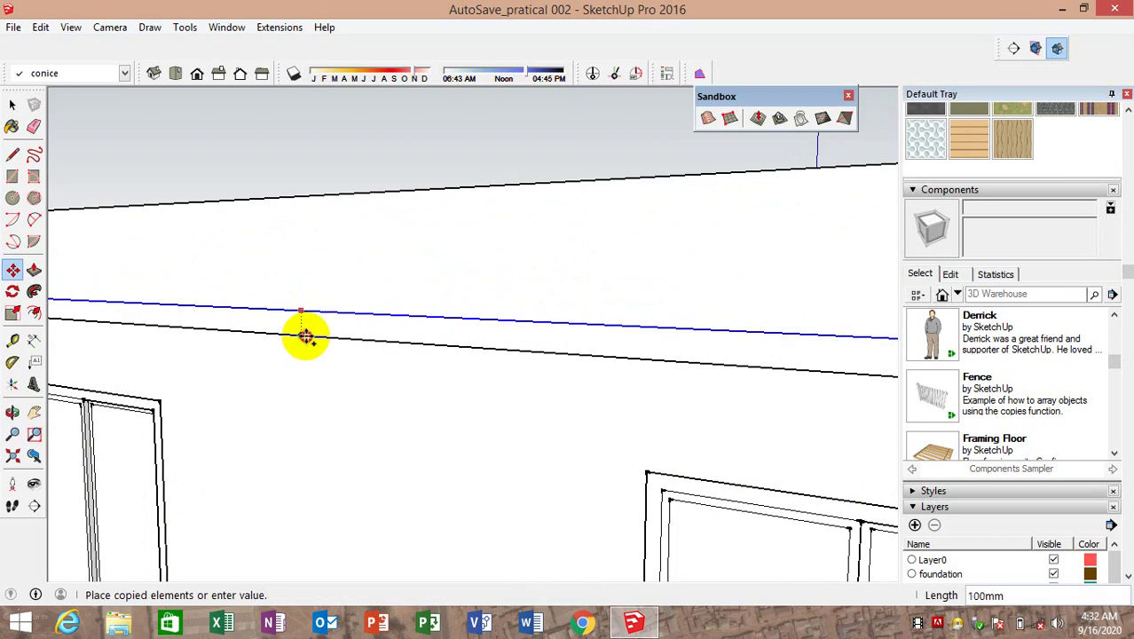
{"action": "left_click", "coordinate": [304, 335]}
{"action": "mouse_move", "coordinate": [302, 333]}
{"action": "middle_mouse_down"}
{"action": "mouse_move", "coordinate": [494, 227]}
{"action": "mouse_move", "coordinate": [440, 321]}
{"action": "mouse_move", "coordinate": [426, 310]}
{"action": "mouse_move", "coordinate": [347, 329]}
{"action": "mouse_move", "coordinate": [679, 327]}
{"action": "mouse_move", "coordinate": [514, 309]}
{"action": "middle_mouse_up"}
{"action": "scroll", "coordinate": [427, 310], "scroll_direction": "down", "scroll_amount": 1}
{"action": "scroll", "coordinate": [430, 309], "scroll_direction": "down", "scroll_amount": 2}
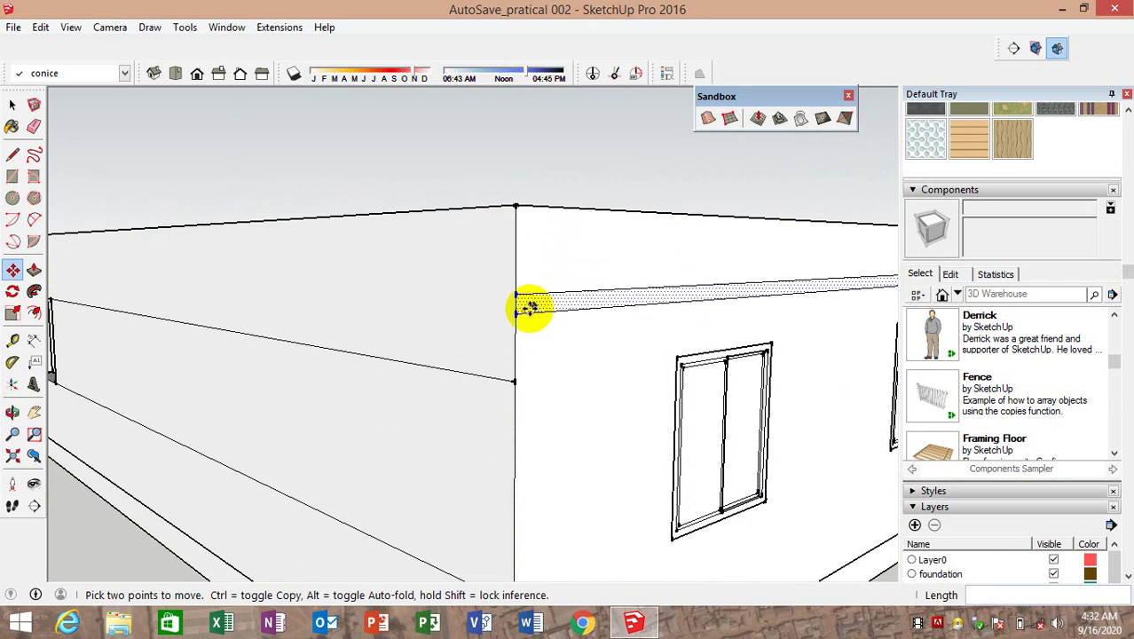
{"action": "scroll", "coordinate": [323, 256], "scroll_direction": "down", "scroll_amount": 3}
{"action": "scroll", "coordinate": [444, 345], "scroll_direction": "down", "scroll_amount": 1}
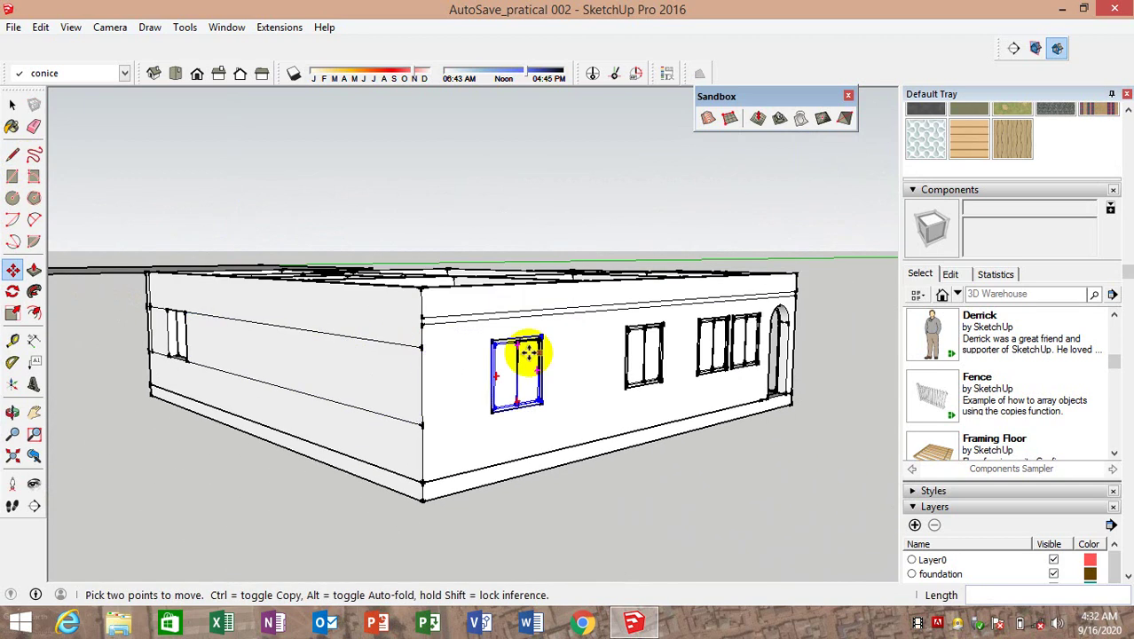
Erase the two horizontal edges from the left side wall
{"action": "left_click", "coordinate": [34, 126]}
{"action": "left_click", "coordinate": [273, 318]}
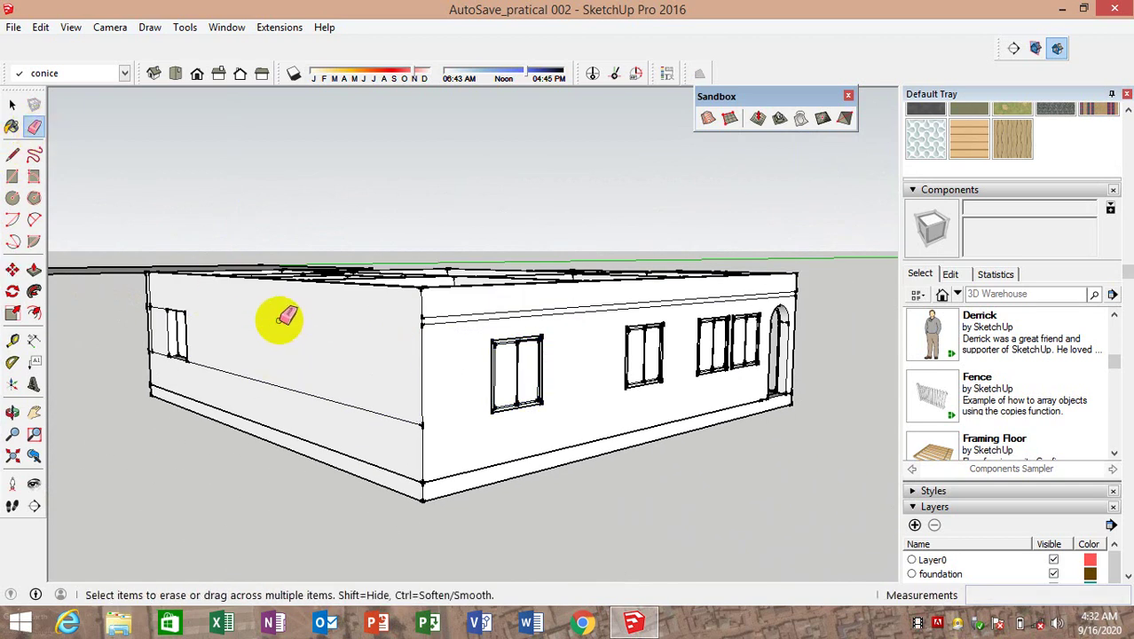
{"action": "left_click", "coordinate": [279, 387]}
{"action": "scroll", "coordinate": [178, 333], "scroll_direction": "up", "scroll_amount": 2}
{"action": "scroll", "coordinate": [173, 333], "scroll_direction": "up", "scroll_amount": 2}
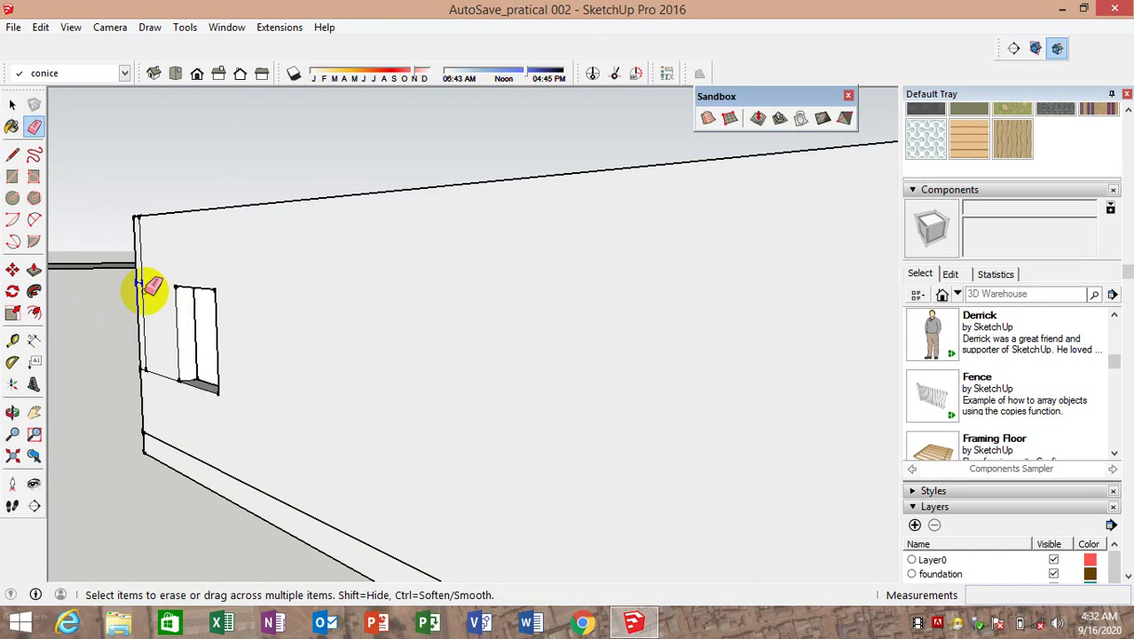
{"action": "scroll", "coordinate": [146, 279], "scroll_direction": "up", "scroll_amount": 2}
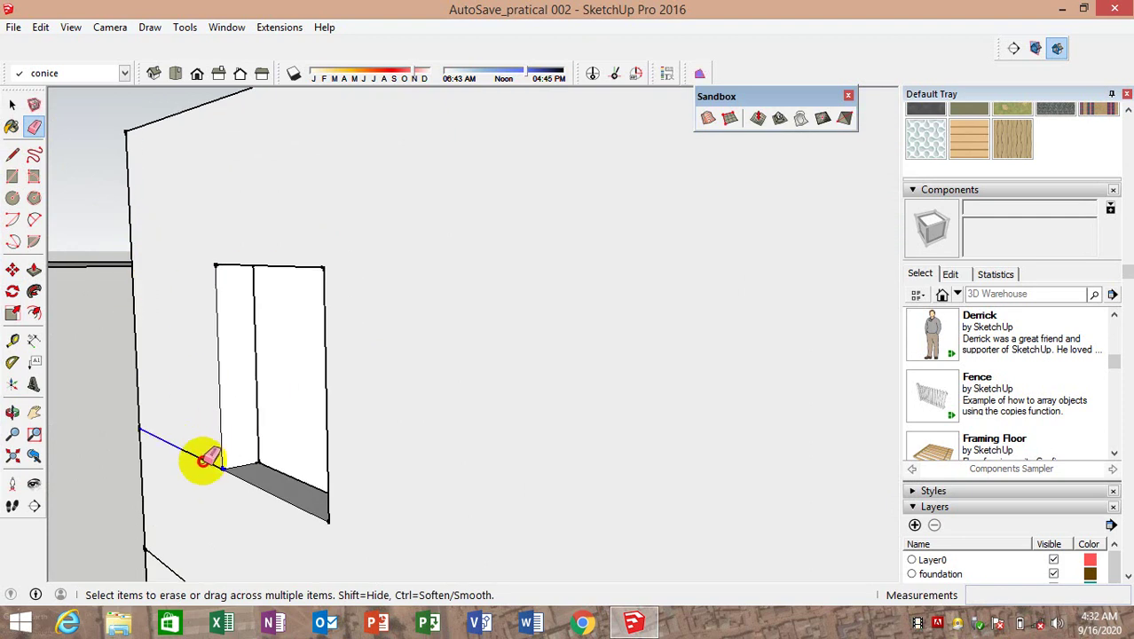
{"action": "scroll", "coordinate": [202, 435], "scroll_direction": "down", "scroll_amount": 5}
{"action": "scroll", "coordinate": [190, 355], "scroll_direction": "down", "scroll_amount": 5}
{"action": "mouse_move", "coordinate": [314, 349]}
{"action": "middle_mouse_down"}
{"action": "mouse_move", "coordinate": [294, 421]}
{"action": "mouse_move", "coordinate": [488, 447]}
{"action": "mouse_move", "coordinate": [324, 392]}
{"action": "mouse_move", "coordinate": [152, 305]}
{"action": "middle_mouse_up"}
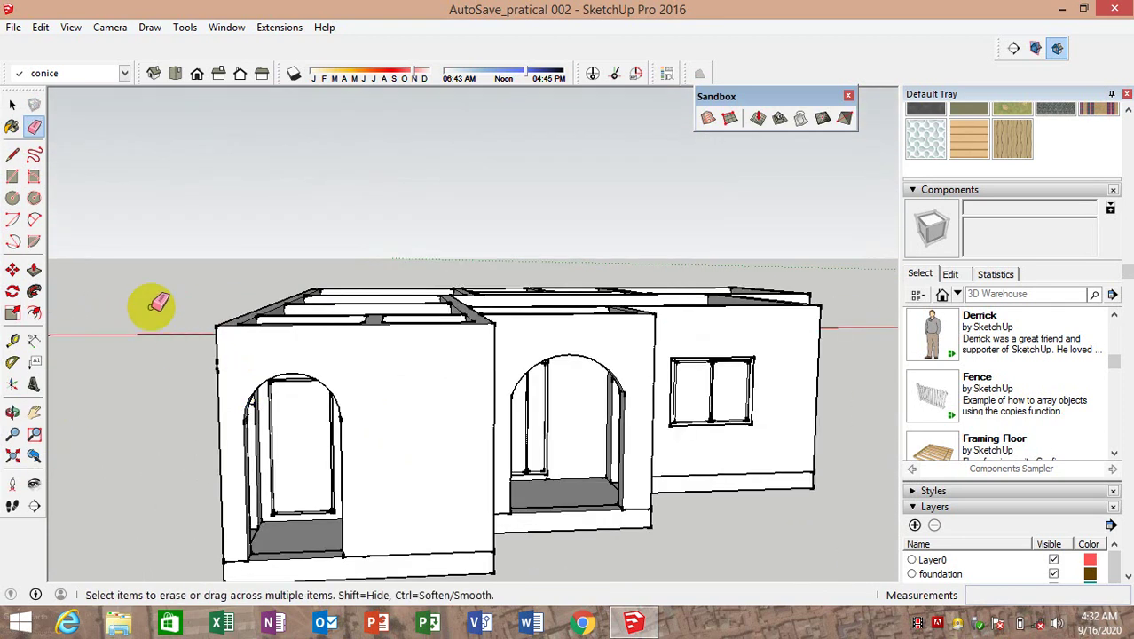
Draw two parallel cornice lines across the first wall just under its top
{"action": "left_click", "coordinate": [13, 154]}
{"action": "scroll", "coordinate": [204, 359], "scroll_direction": "up", "scroll_amount": 2}
{"action": "scroll", "coordinate": [217, 351], "scroll_direction": "up", "scroll_amount": 2}
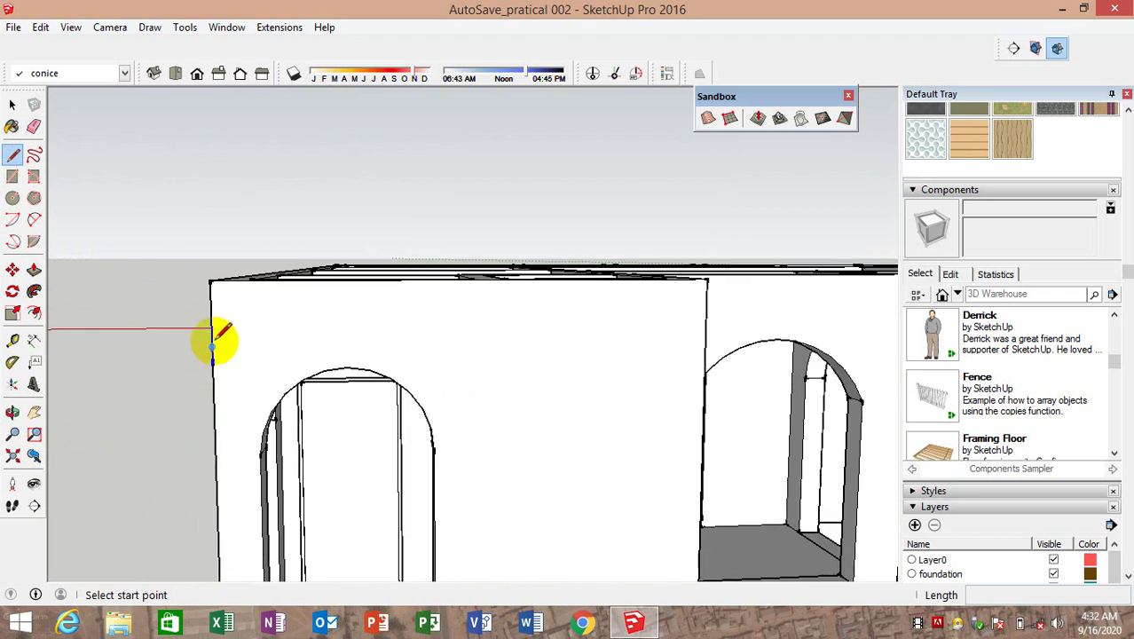
{"action": "left_click", "coordinate": [212, 347]}
{"action": "left_click", "coordinate": [707, 340]}
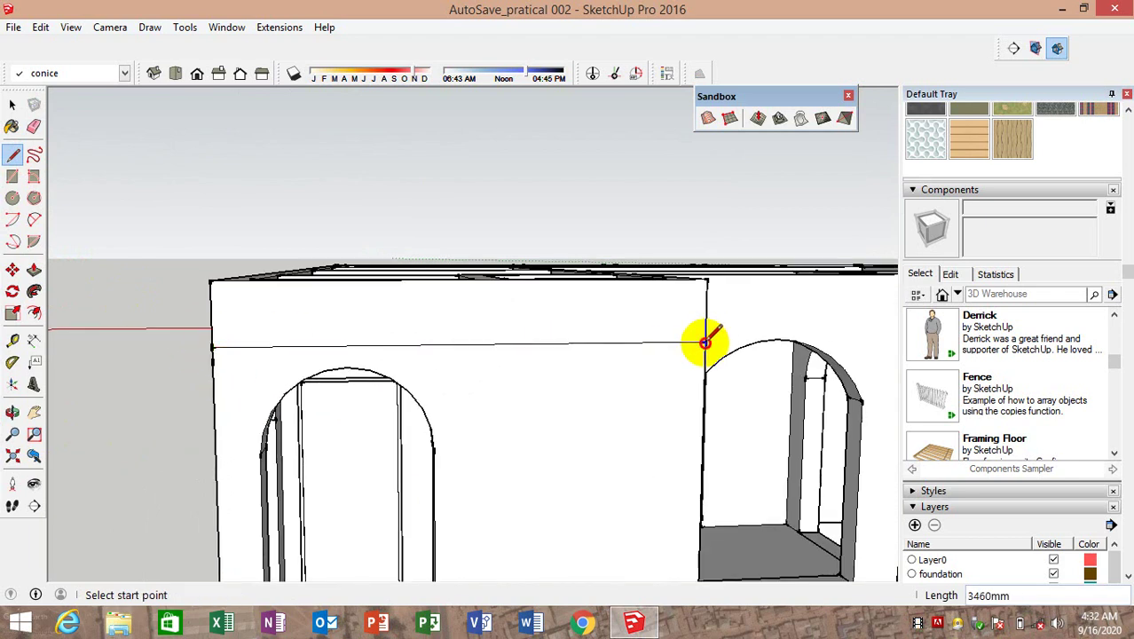
{"action": "left_click", "coordinate": [212, 361]}
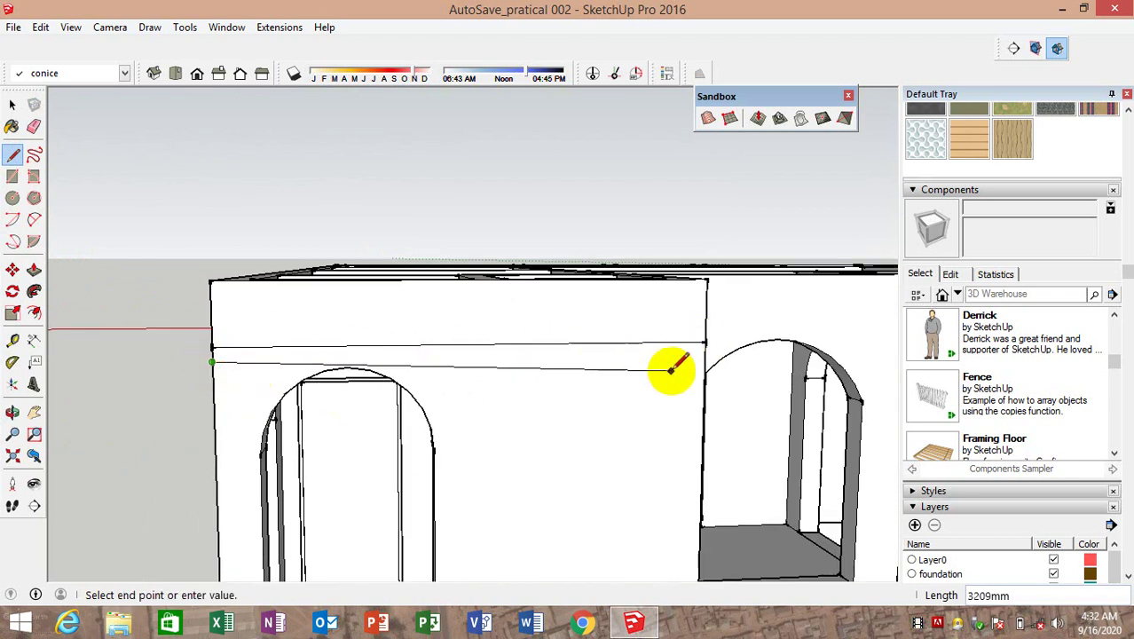
{"action": "left_click", "coordinate": [705, 355]}
Continue the pair of cornice lines corner to corner across the next two walls
{"action": "mouse_move", "coordinate": [705, 354]}
{"action": "middle_mouse_down"}
{"action": "mouse_move", "coordinate": [587, 405]}
{"action": "mouse_move", "coordinate": [380, 405]}
{"action": "middle_mouse_up"}
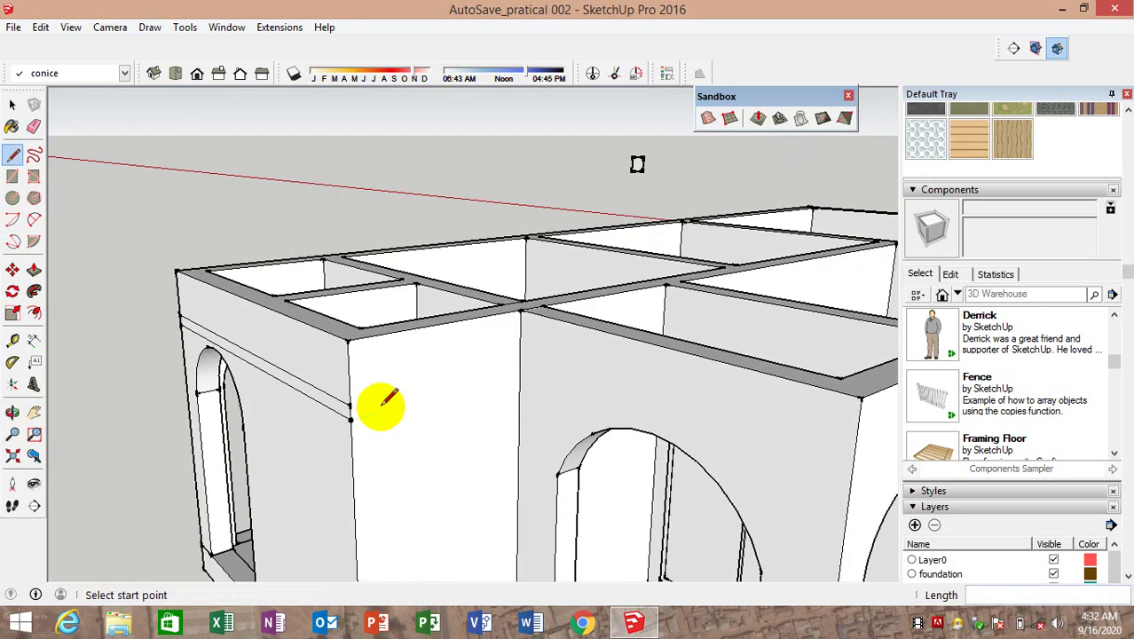
{"action": "left_click", "coordinate": [351, 405]}
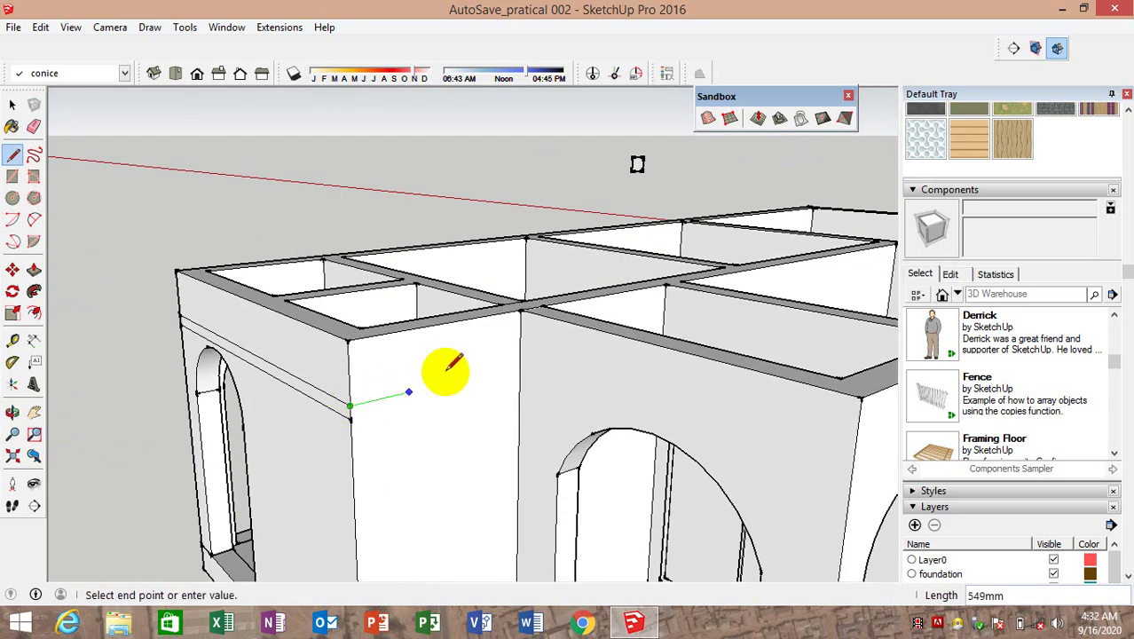
{"action": "left_click", "coordinate": [519, 364]}
{"action": "left_click", "coordinate": [351, 419]}
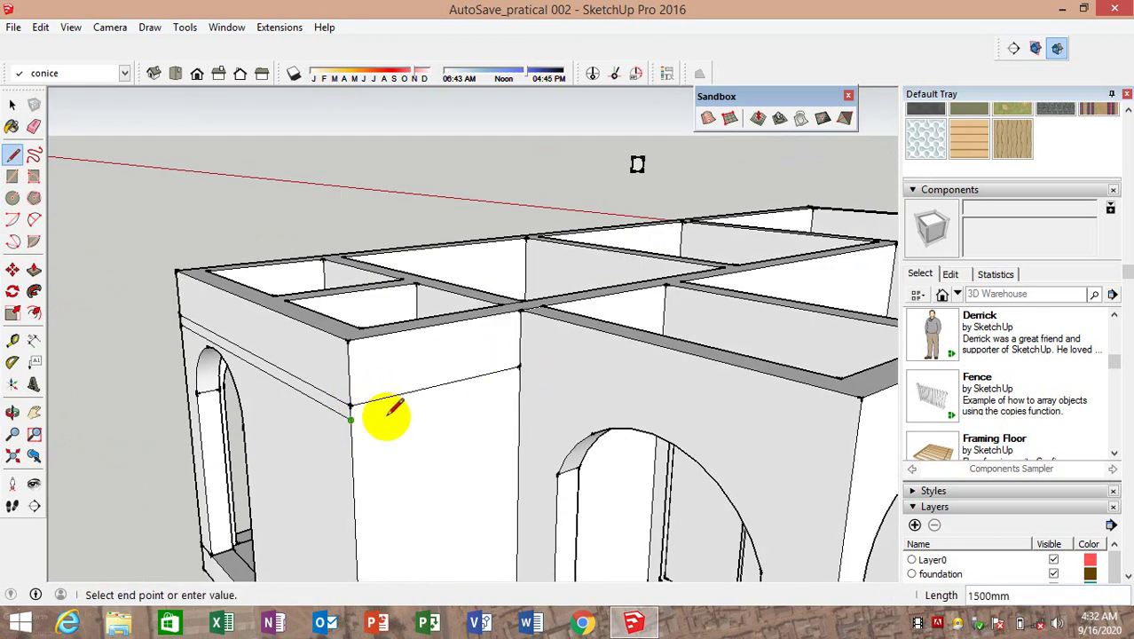
{"action": "left_click", "coordinate": [522, 382]}
{"action": "left_click", "coordinate": [521, 369]}
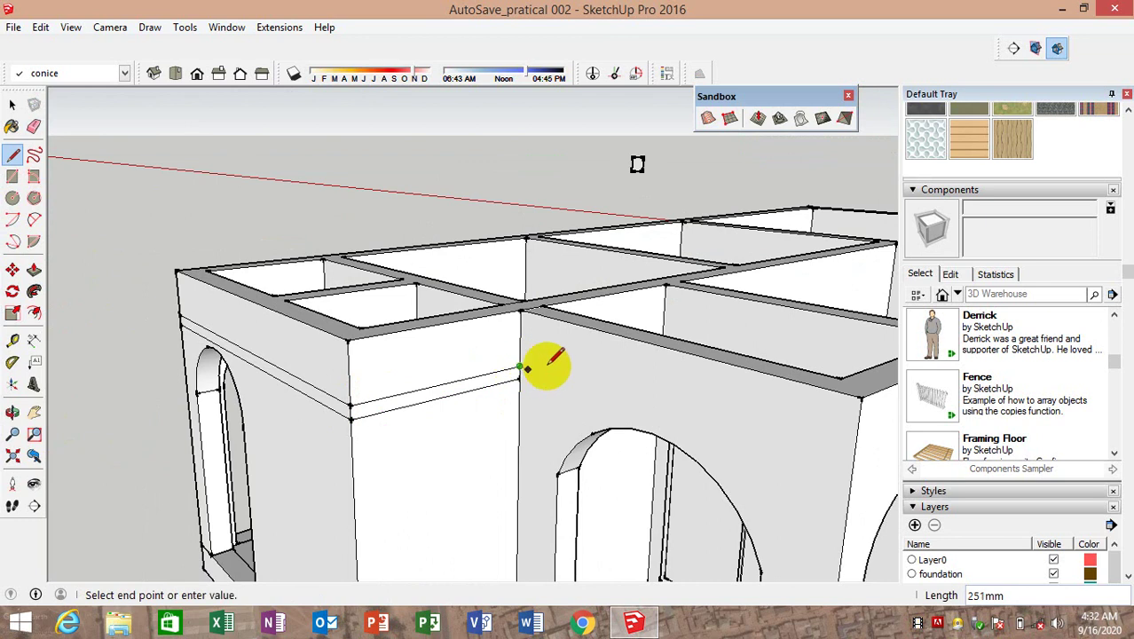
{"action": "middle_click_drag", "start_coordinate": [529, 372], "coordinate": [688, 396]}
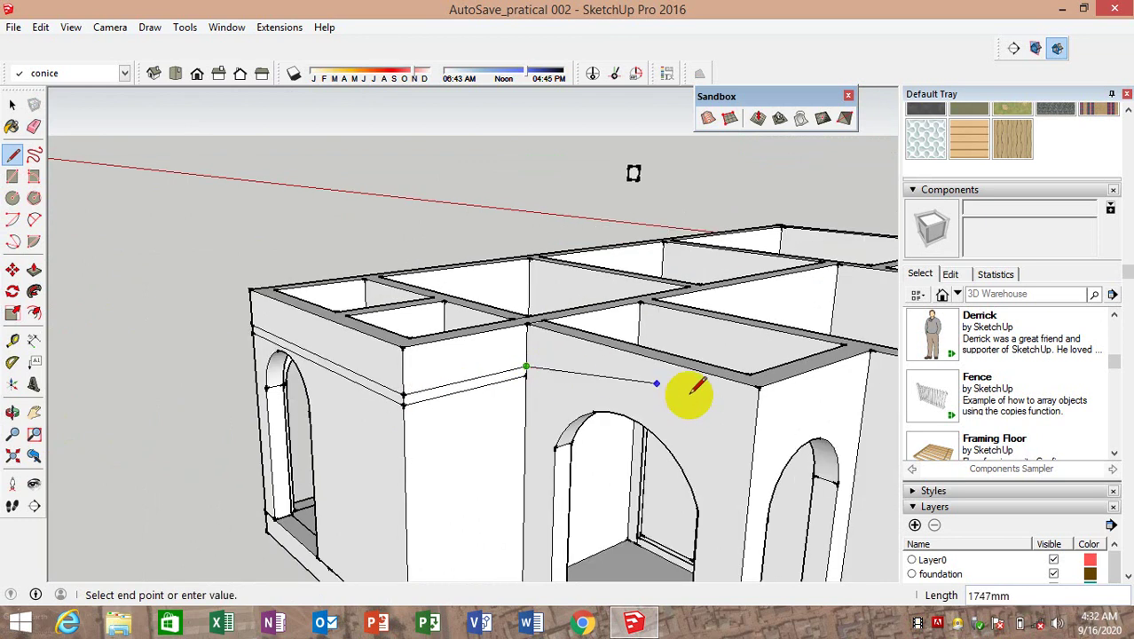
{"action": "left_click", "coordinate": [753, 441]}
{"action": "left_click", "coordinate": [527, 377]}
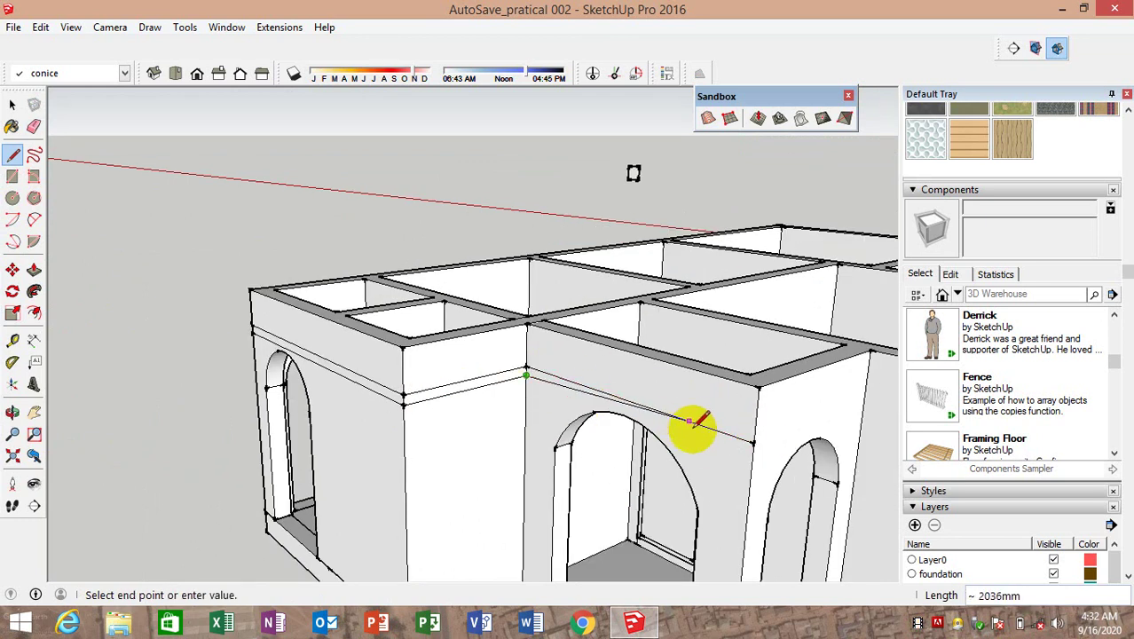
{"action": "left_click", "coordinate": [741, 449]}
Draw the two cornice lines across the arched wall and along the window wall
{"action": "middle_click_drag", "start_coordinate": [741, 449], "coordinate": [506, 417]}
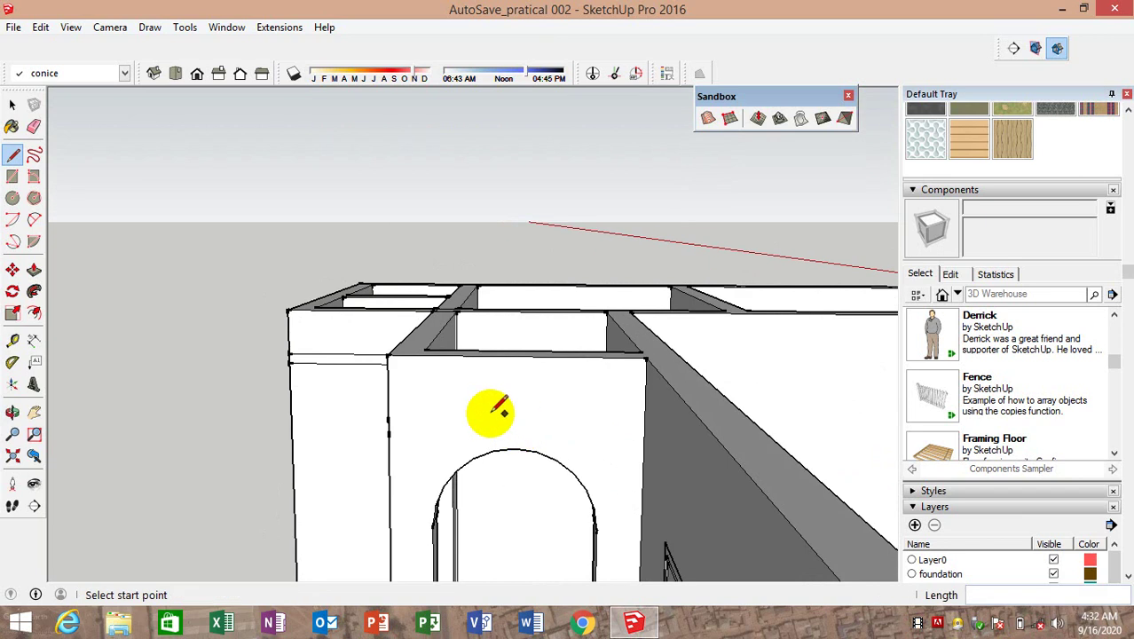
{"action": "left_click", "coordinate": [388, 420]}
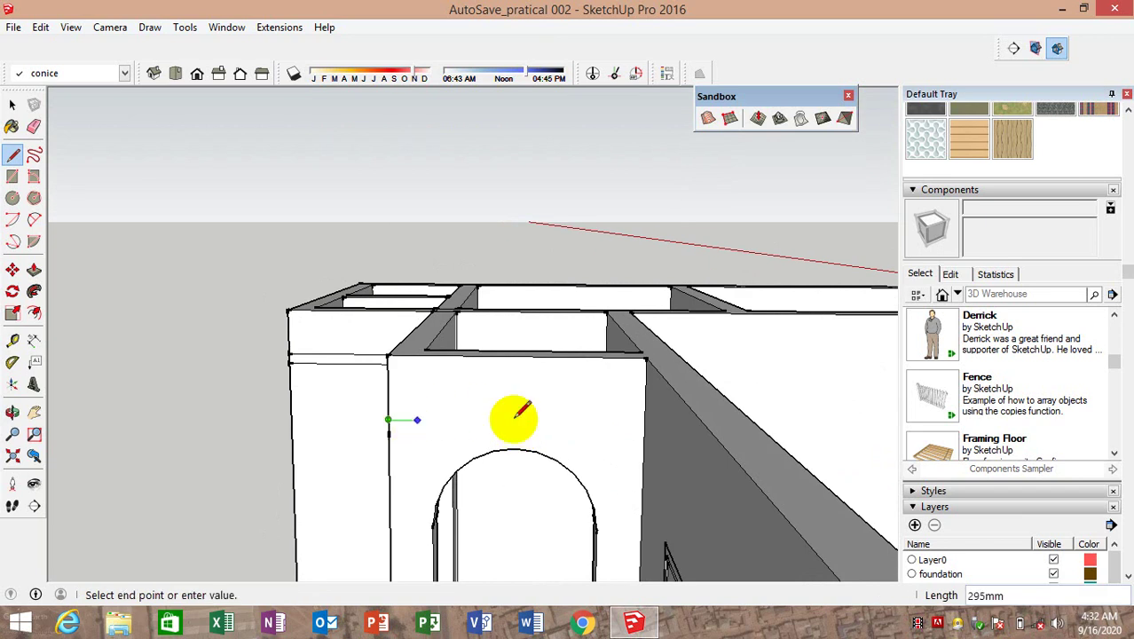
{"action": "left_click", "coordinate": [644, 423]}
{"action": "left_click", "coordinate": [388, 433]}
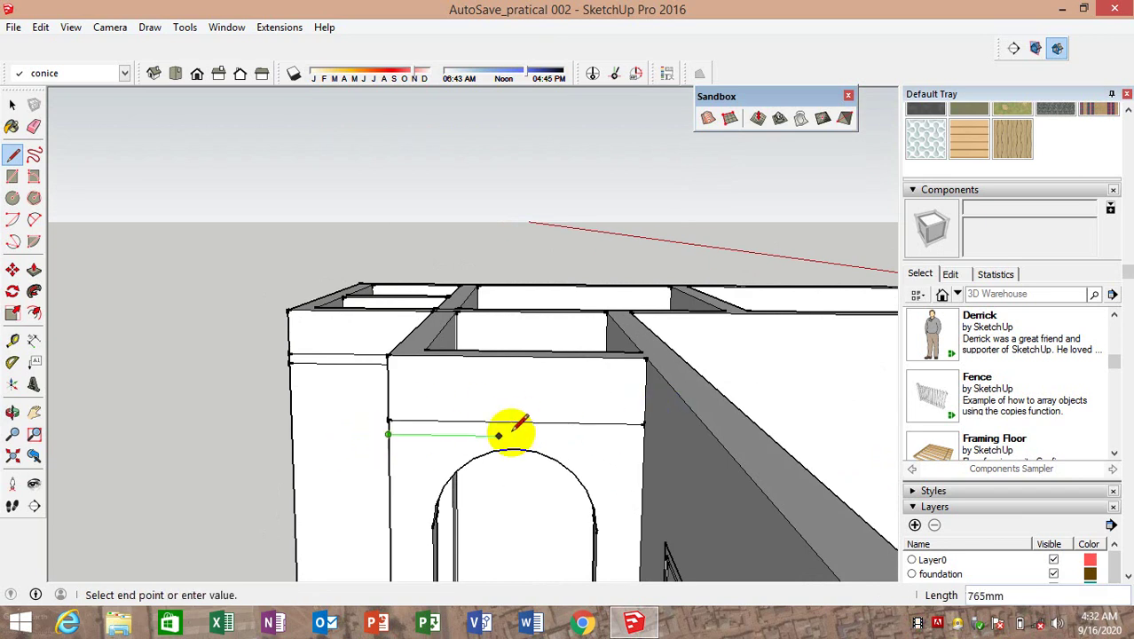
{"action": "left_click", "coordinate": [644, 435]}
{"action": "scroll", "coordinate": [493, 451], "scroll_direction": "down", "scroll_amount": 3}
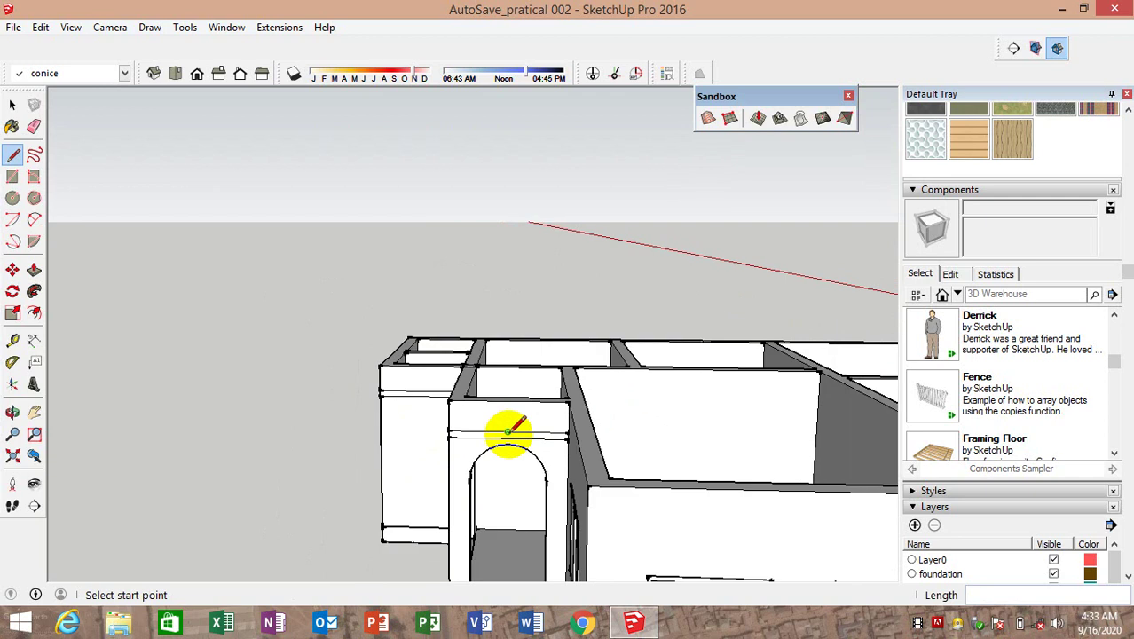
{"action": "mouse_move", "coordinate": [505, 431]}
{"action": "middle_mouse_down"}
{"action": "mouse_move", "coordinate": [743, 417]}
{"action": "mouse_move", "coordinate": [342, 392]}
{"action": "mouse_move", "coordinate": [729, 392]}
{"action": "middle_mouse_up"}
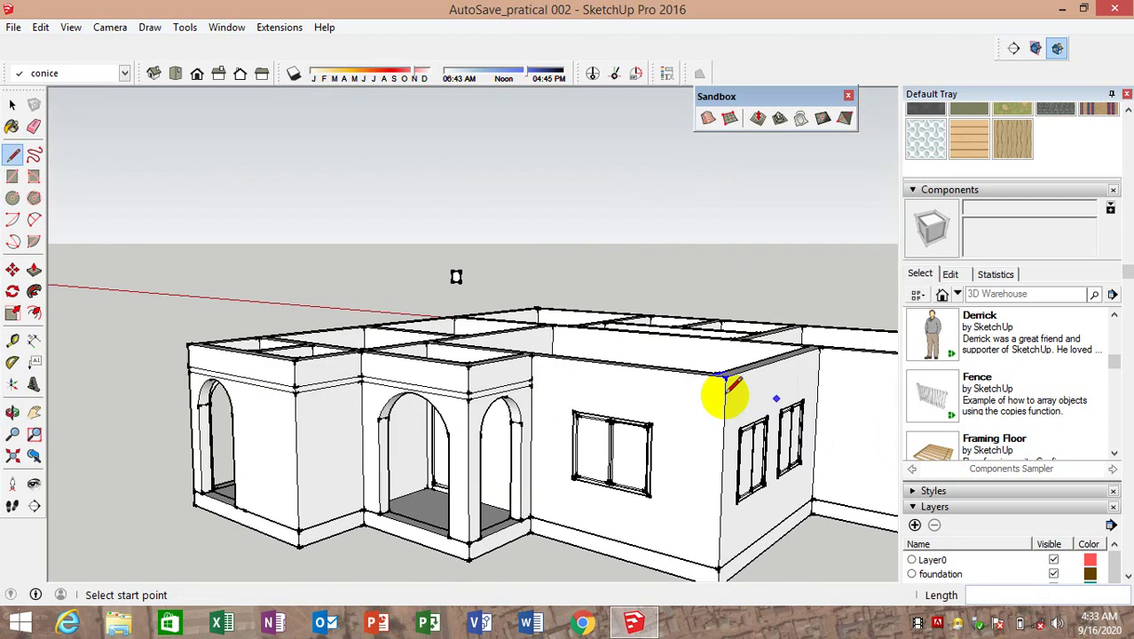
{"action": "scroll", "coordinate": [621, 392], "scroll_direction": "up", "scroll_amount": 3}
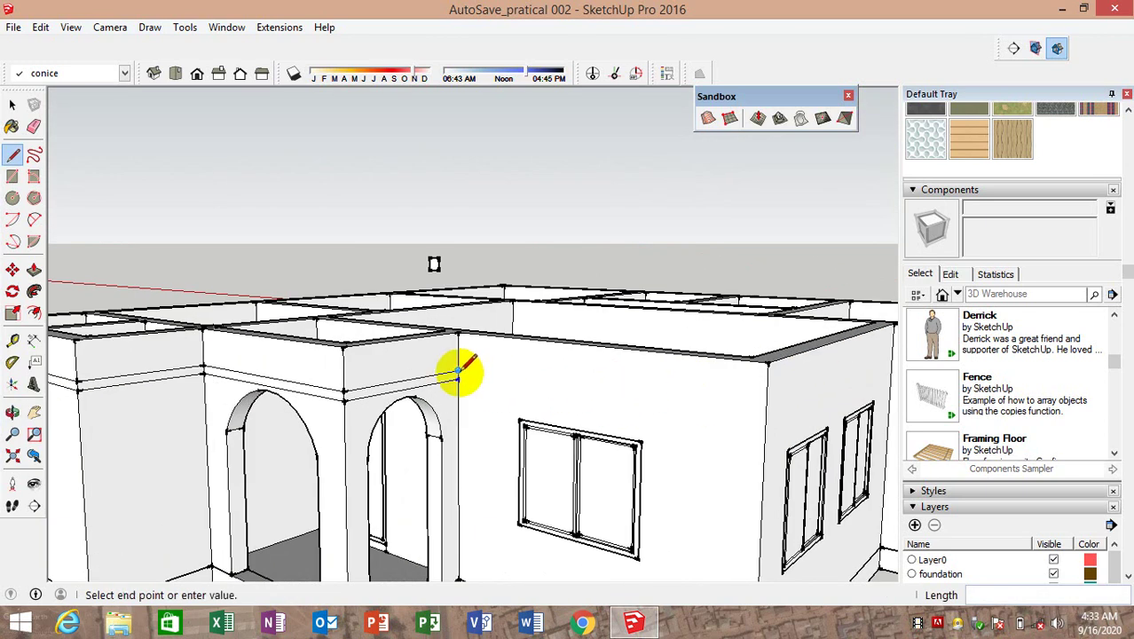
{"action": "left_click", "coordinate": [765, 413]}
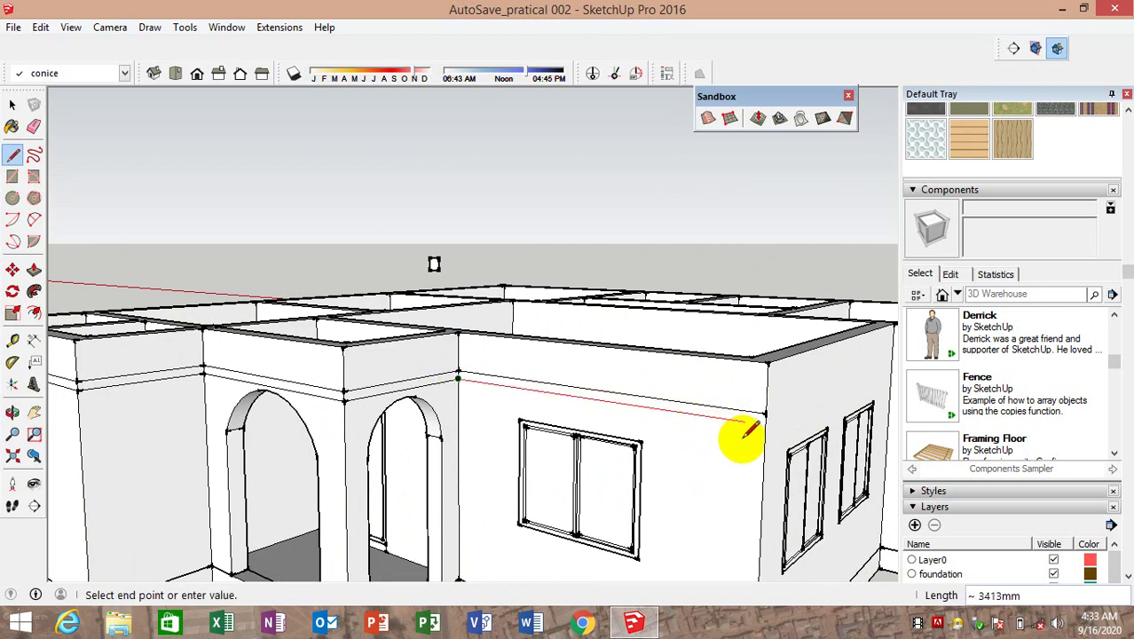
{"action": "left_click", "coordinate": [765, 415]}
Finish the cornice line across the side wall and continue it from the corner to the far edge
{"action": "scroll", "coordinate": [539, 439], "scroll_direction": "down", "scroll_amount": 3}
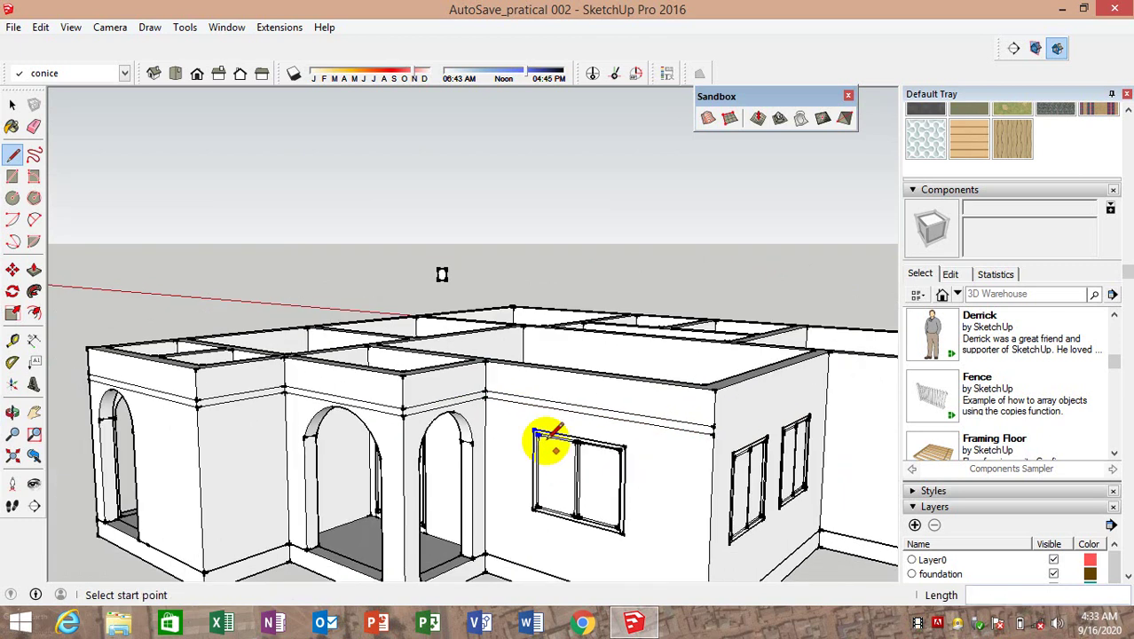
{"action": "scroll", "coordinate": [550, 435], "scroll_direction": "down", "scroll_amount": 2}
{"action": "middle_click_drag", "start_coordinate": [557, 429], "coordinate": [540, 451]}
{"action": "scroll", "coordinate": [552, 436], "scroll_direction": "up", "scroll_amount": 2}
{"action": "scroll", "coordinate": [535, 426], "scroll_direction": "up", "scroll_amount": 2}
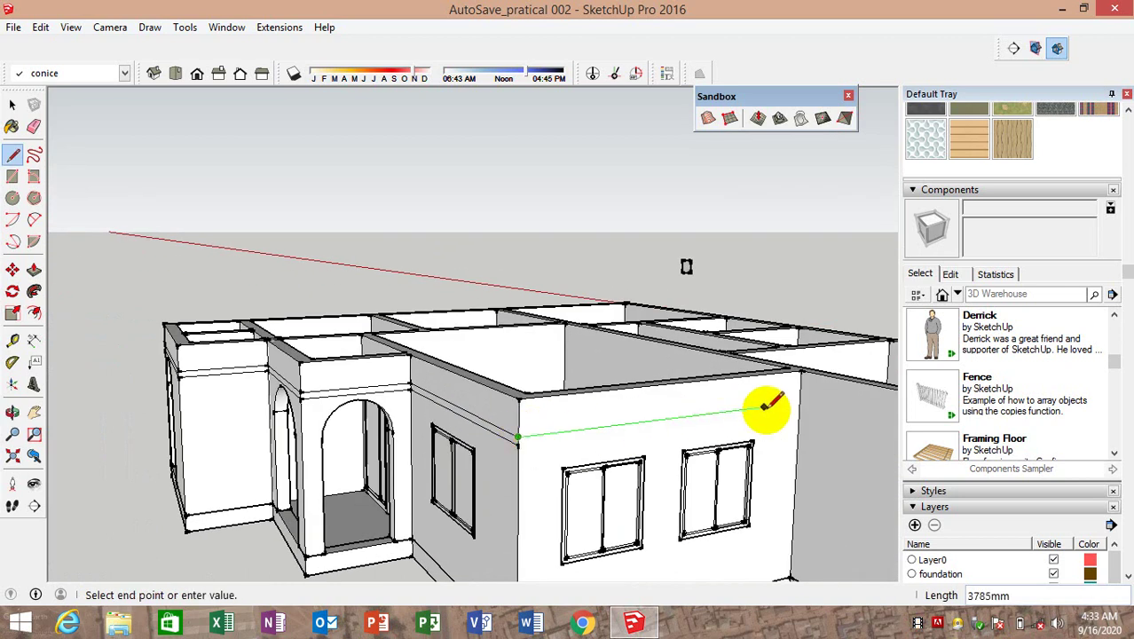
{"action": "left_click", "coordinate": [799, 397]}
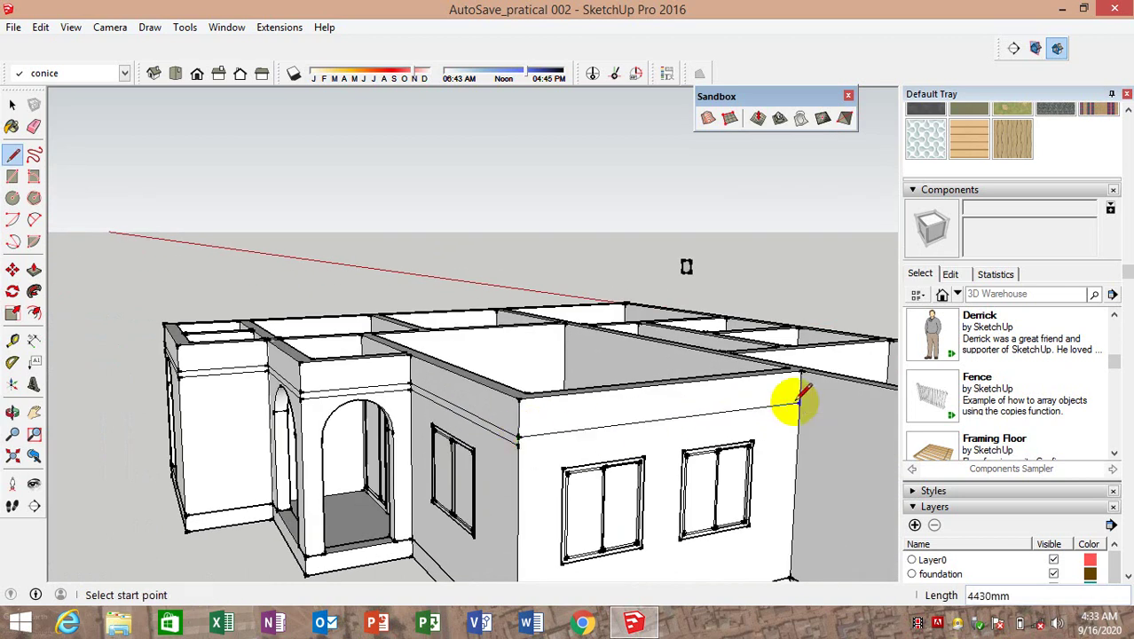
{"action": "left_click", "coordinate": [519, 443]}
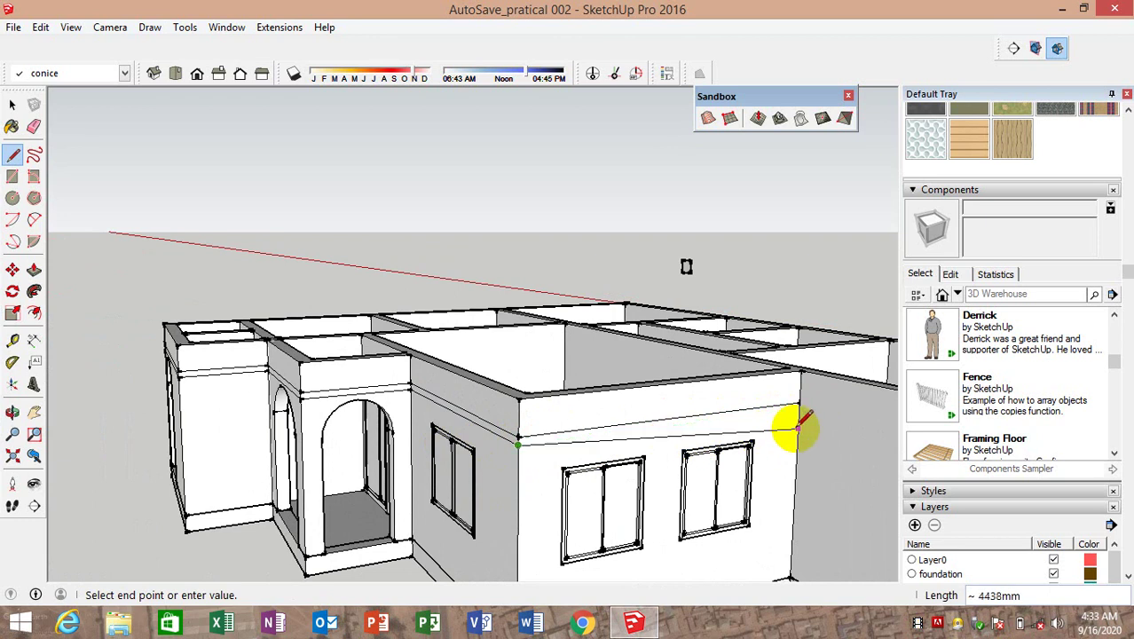
{"action": "scroll", "coordinate": [803, 417], "scroll_direction": "up", "scroll_amount": 2}
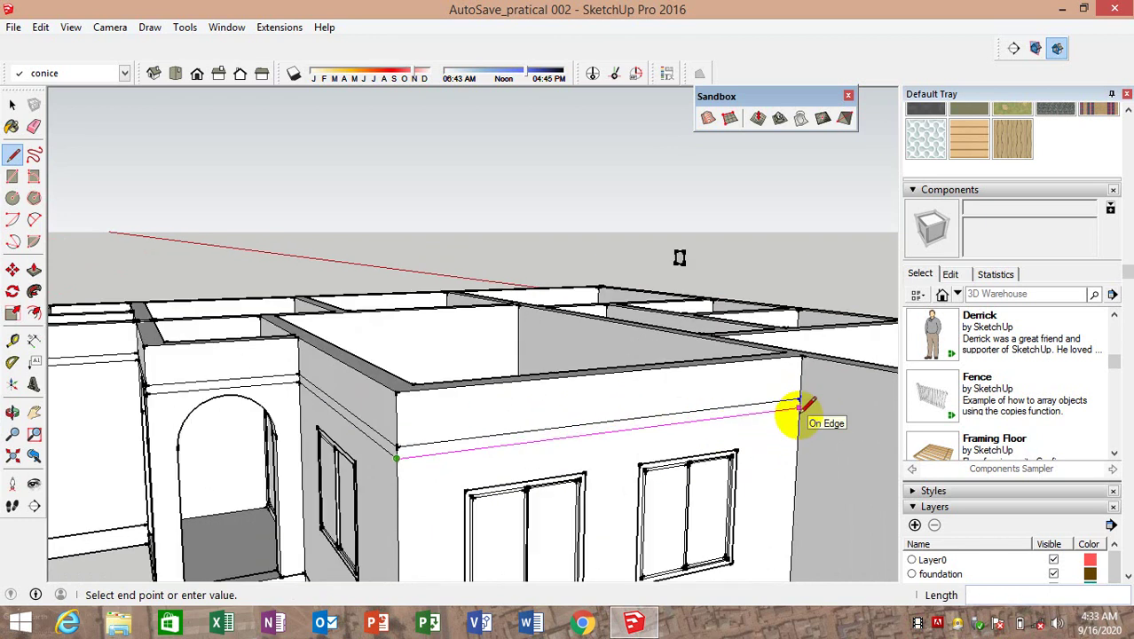
{"action": "scroll", "coordinate": [800, 407], "scroll_direction": "up", "scroll_amount": 2}
{"action": "left_click", "coordinate": [800, 400]}
Draw the cornice line along the right-hand wall
{"action": "scroll", "coordinate": [800, 399], "scroll_direction": "down", "scroll_amount": 2}
{"action": "scroll", "coordinate": [801, 397], "scroll_direction": "down", "scroll_amount": 1}
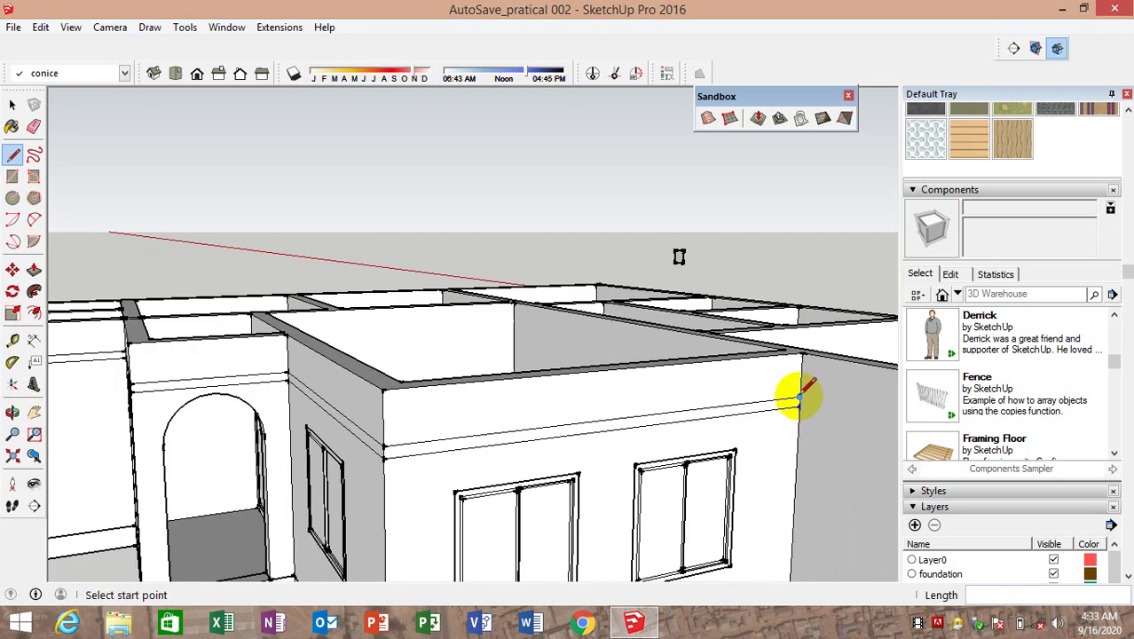
{"action": "scroll", "coordinate": [800, 399], "scroll_direction": "down", "scroll_amount": 3}
{"action": "scroll", "coordinate": [587, 372], "scroll_direction": "down", "scroll_amount": 1}
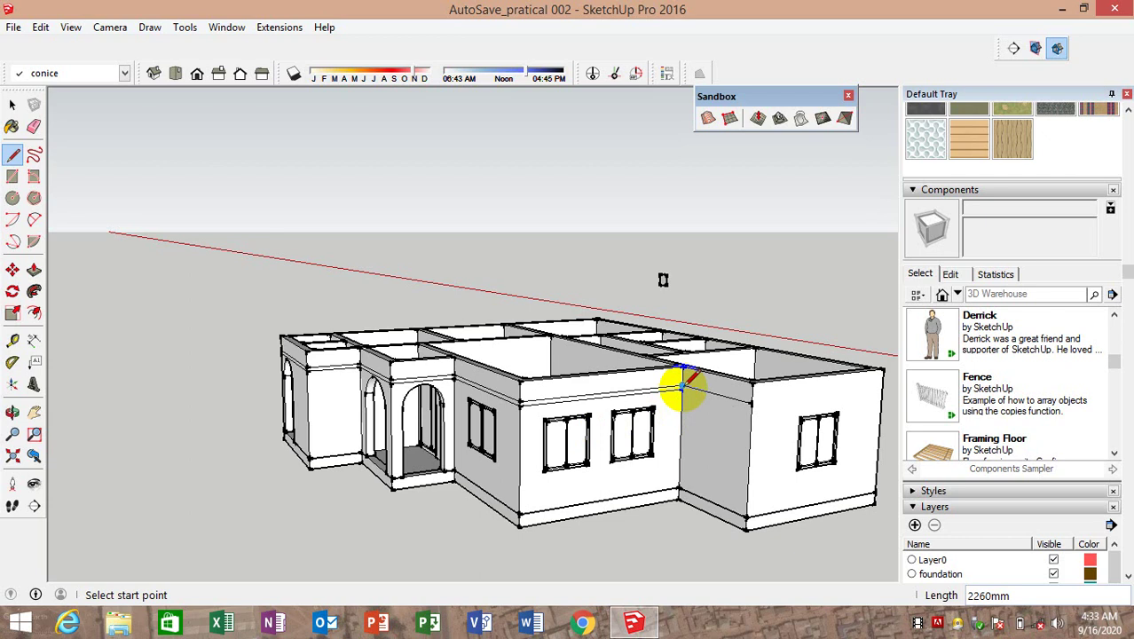
{"action": "scroll", "coordinate": [680, 384], "scroll_direction": "up", "scroll_amount": 2}
{"action": "scroll", "coordinate": [680, 383], "scroll_direction": "up", "scroll_amount": 2}
{"action": "left_click", "coordinate": [680, 380]}
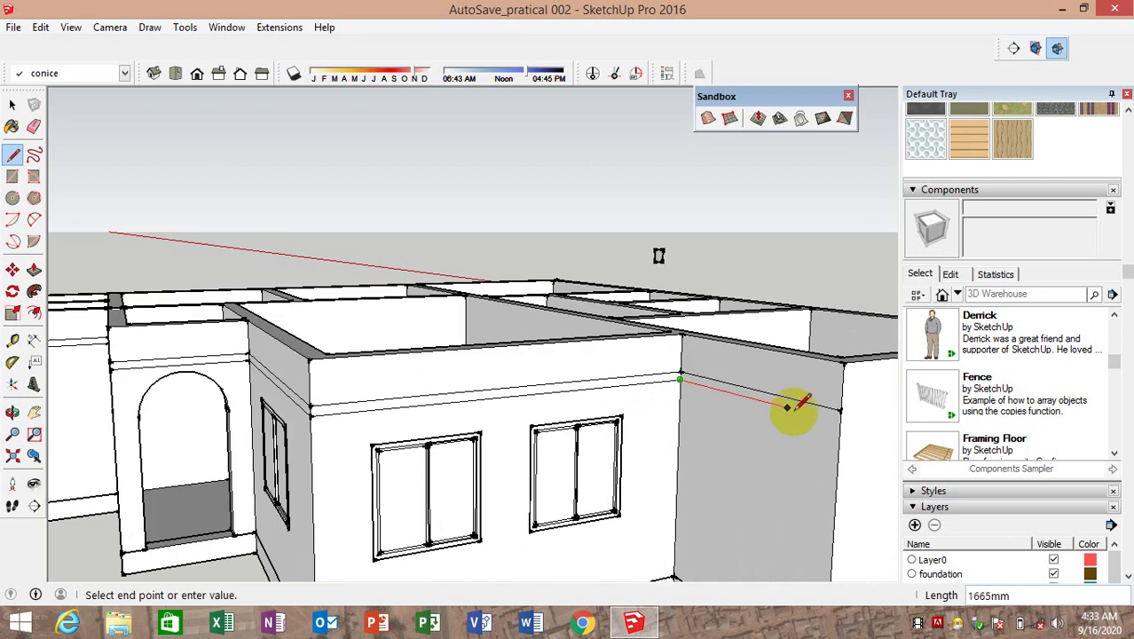
{"action": "left_click", "coordinate": [839, 420]}
Orbit and zoom to a raised view of the whole house showing its right side
{"action": "scroll", "coordinate": [508, 550], "scroll_direction": "down", "scroll_amount": 2}
{"action": "scroll", "coordinate": [689, 482], "scroll_direction": "up", "scroll_amount": 1}
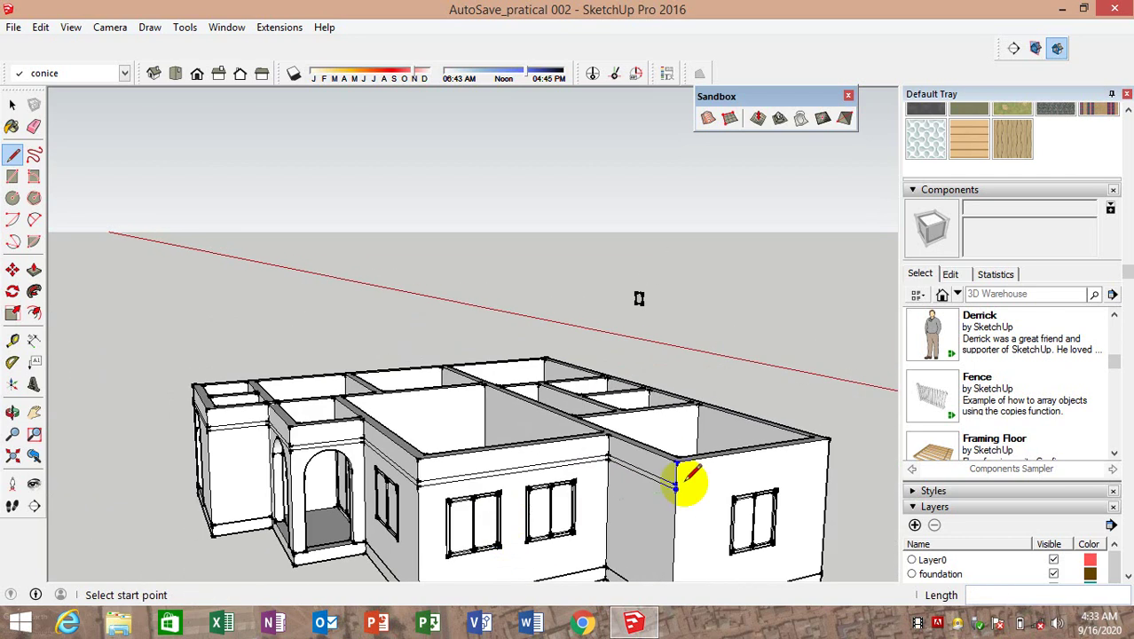
{"action": "scroll", "coordinate": [688, 486], "scroll_direction": "up", "scroll_amount": 2}
{"action": "scroll", "coordinate": [670, 474], "scroll_direction": "up", "scroll_amount": 2}
{"action": "scroll", "coordinate": [663, 479], "scroll_direction": "up", "scroll_amount": 1}
{"action": "scroll", "coordinate": [664, 479], "scroll_direction": "down", "scroll_amount": 3}
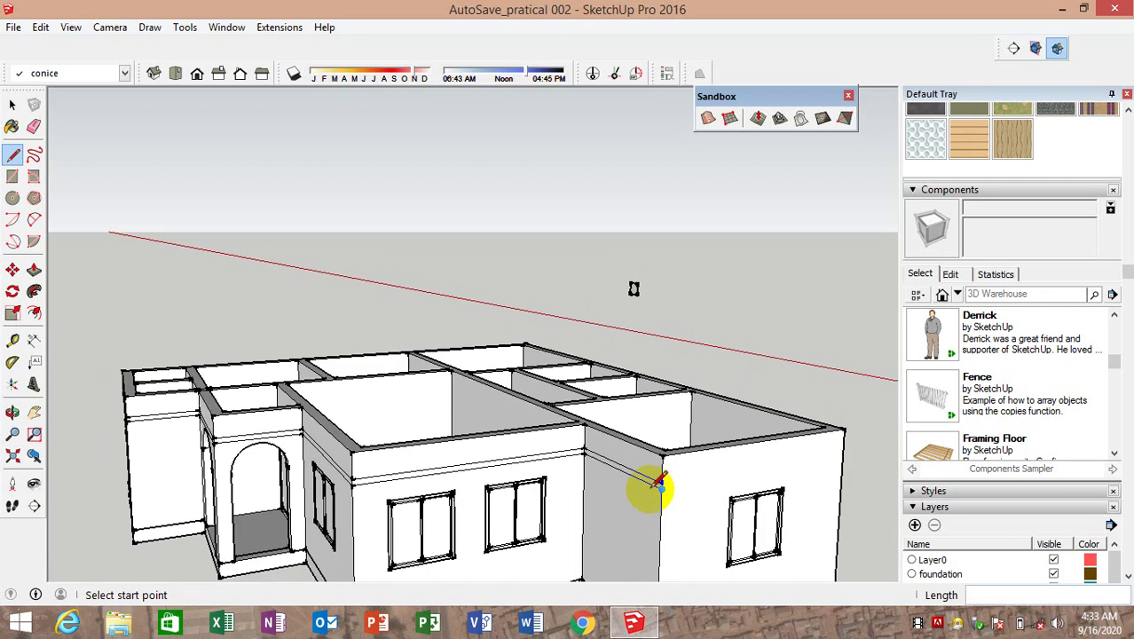
{"action": "middle_click_drag", "start_coordinate": [656, 475], "coordinate": [665, 463]}
{"action": "scroll", "coordinate": [599, 455], "scroll_direction": "up", "scroll_amount": 1}
{"action": "scroll", "coordinate": [371, 465], "scroll_direction": "up", "scroll_amount": 2}
{"action": "scroll", "coordinate": [371, 466], "scroll_direction": "up", "scroll_amount": 1}
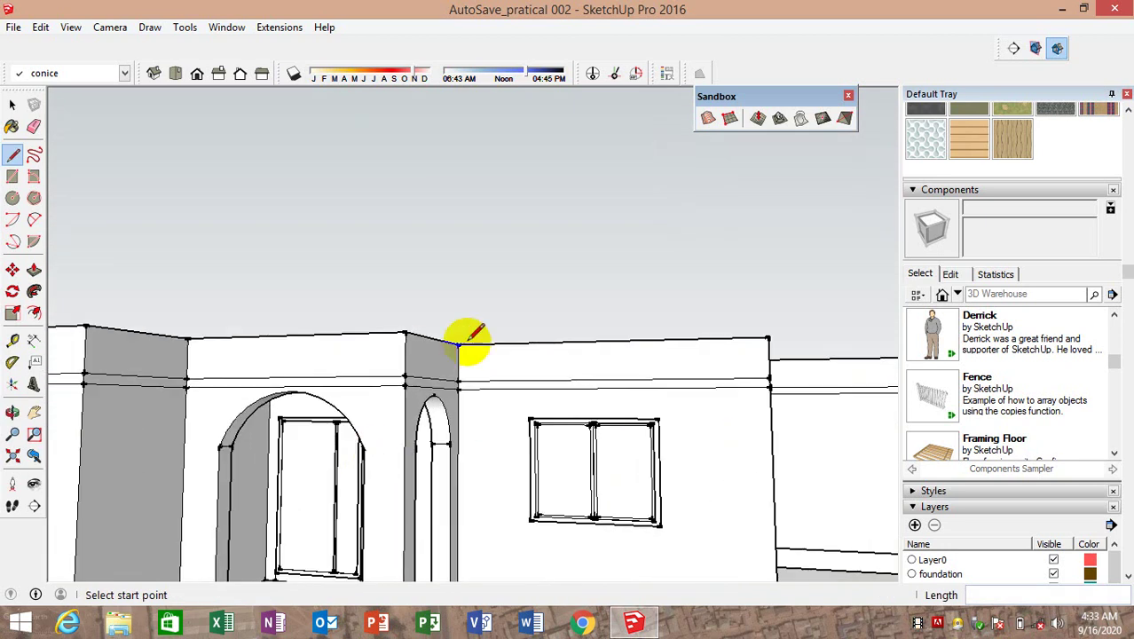
{"action": "scroll", "coordinate": [253, 380], "scroll_direction": "down", "scroll_amount": 2}
{"action": "mouse_move", "coordinate": [253, 381]}
{"action": "middle_mouse_down"}
{"action": "mouse_move", "coordinate": [379, 386]}
{"action": "mouse_move", "coordinate": [253, 443]}
{"action": "middle_mouse_up"}
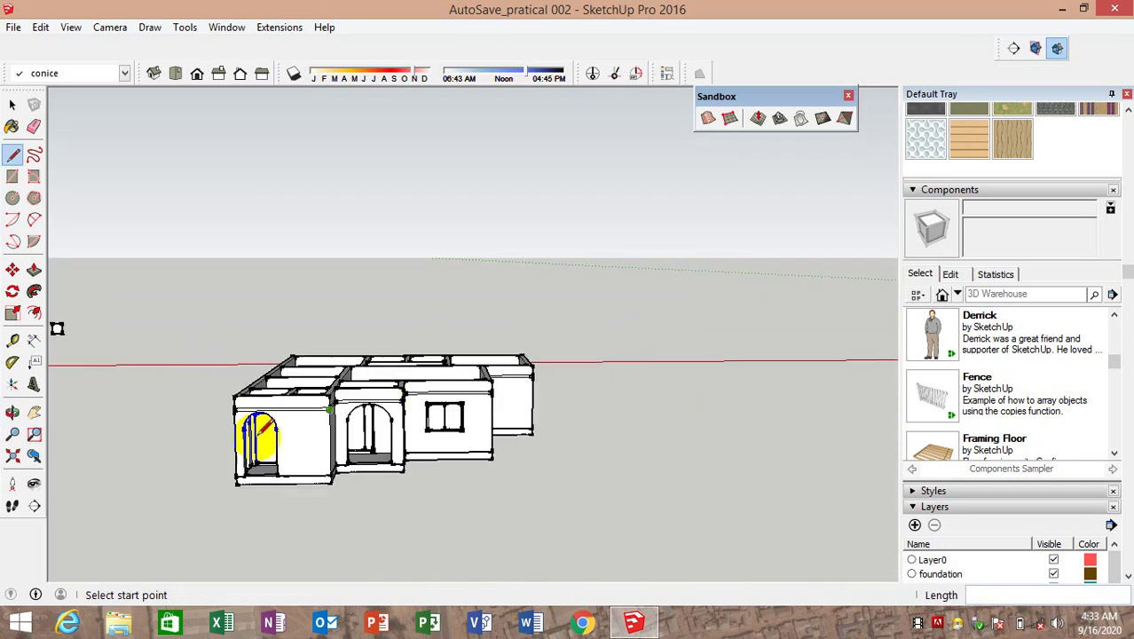
{"action": "scroll", "coordinate": [303, 425], "scroll_direction": "up", "scroll_amount": 1}
{"action": "scroll", "coordinate": [278, 425], "scroll_direction": "up", "scroll_amount": 1}
{"action": "scroll", "coordinate": [280, 421], "scroll_direction": "up", "scroll_amount": 2}
{"action": "scroll", "coordinate": [280, 420], "scroll_direction": "down", "scroll_amount": 2}
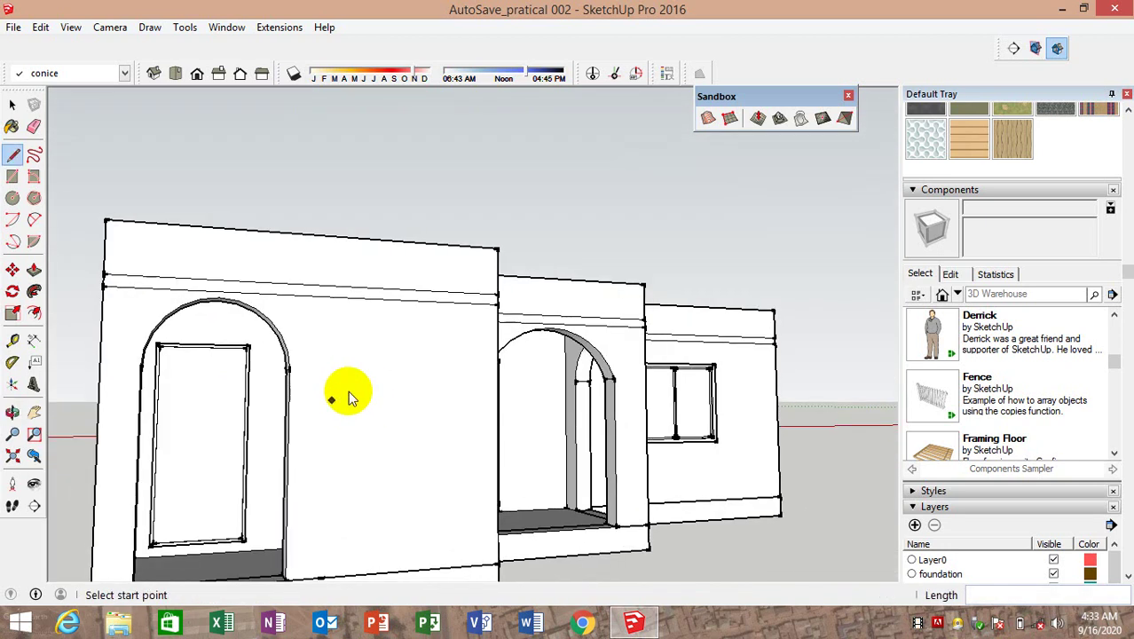
{"action": "scroll", "coordinate": [346, 386], "scroll_direction": "down", "scroll_amount": 2}
{"action": "mouse_move", "coordinate": [295, 385]}
{"action": "middle_mouse_down"}
{"action": "mouse_move", "coordinate": [245, 457]}
{"action": "mouse_move", "coordinate": [380, 385]}
{"action": "middle_mouse_up"}
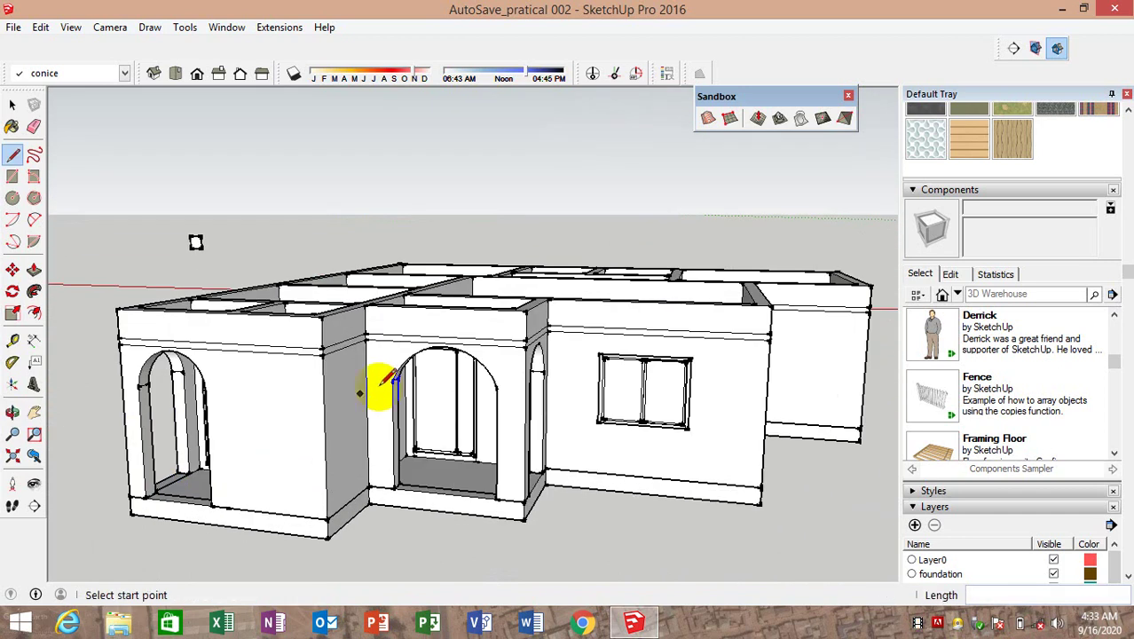
{"action": "scroll", "coordinate": [399, 325], "scroll_direction": "down", "scroll_amount": 1}
{"action": "middle_click_drag", "start_coordinate": [405, 325], "coordinate": [634, 344]}
Switch to the flat Back view and zoom so the whole rear elevation fits
{"action": "key", "text": "F5"}
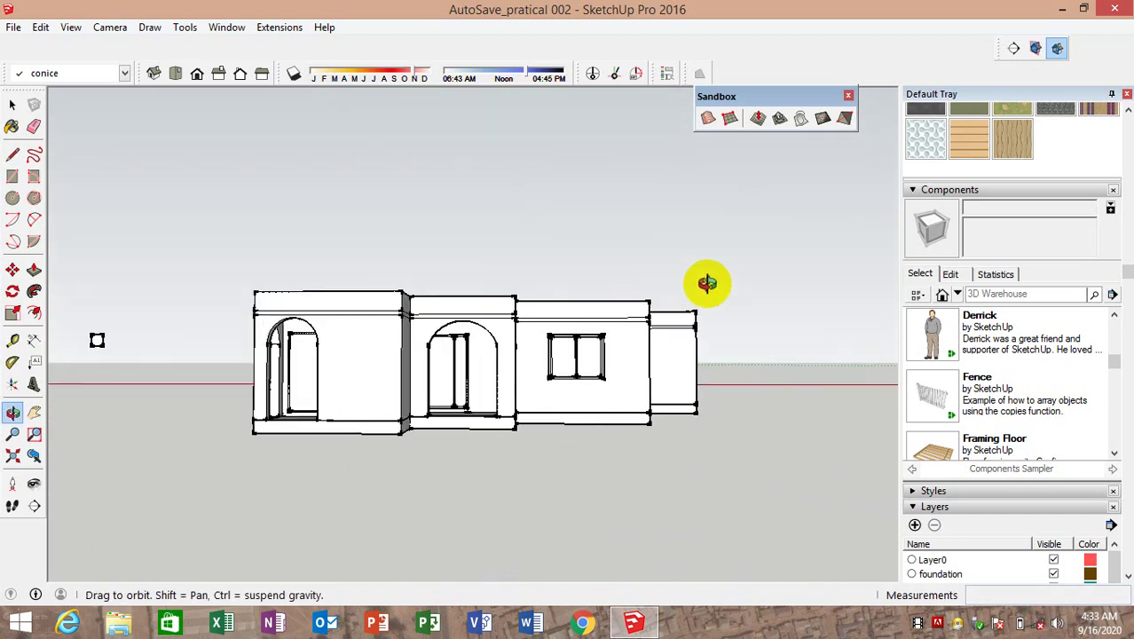
{"action": "scroll", "coordinate": [371, 426], "scroll_direction": "up", "scroll_amount": 1}
{"action": "scroll", "coordinate": [346, 403], "scroll_direction": "up", "scroll_amount": 2}
{"action": "scroll", "coordinate": [333, 413], "scroll_direction": "up", "scroll_amount": 1}
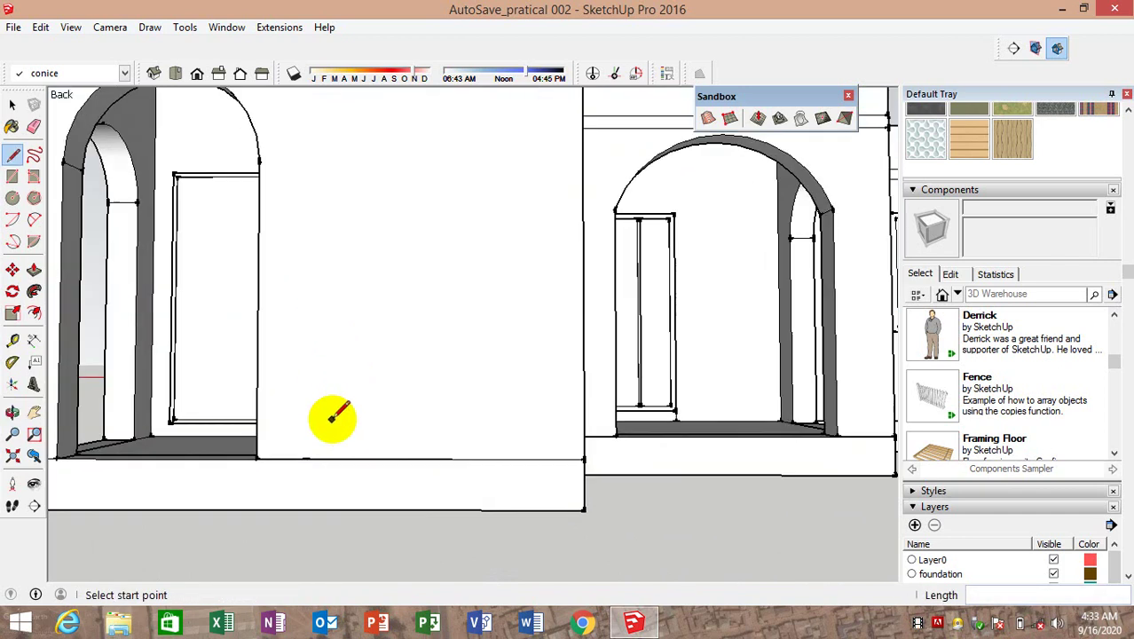
{"action": "scroll", "coordinate": [329, 412], "scroll_direction": "down", "scroll_amount": 1}
{"action": "scroll", "coordinate": [347, 412], "scroll_direction": "down", "scroll_amount": 1}
{"action": "scroll", "coordinate": [365, 397], "scroll_direction": "down", "scroll_amount": 2}
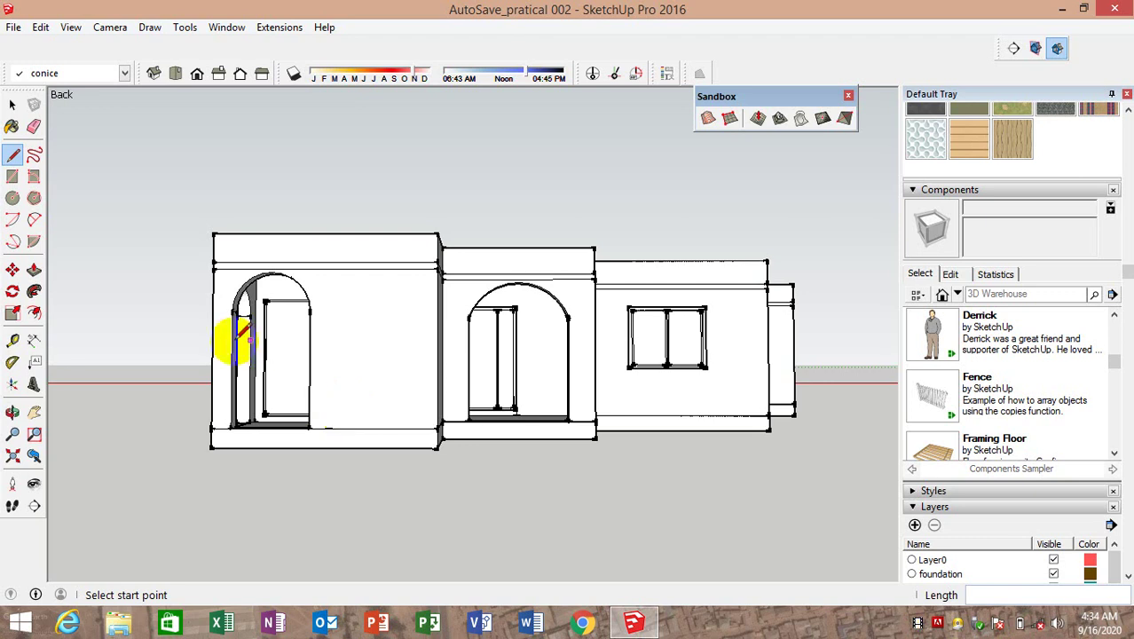
Orbit and zoom to a raised 3-D overview of the whole building
{"action": "scroll", "coordinate": [612, 318], "scroll_direction": "down", "scroll_amount": 1}
{"action": "scroll", "coordinate": [614, 318], "scroll_direction": "up", "scroll_amount": 2}
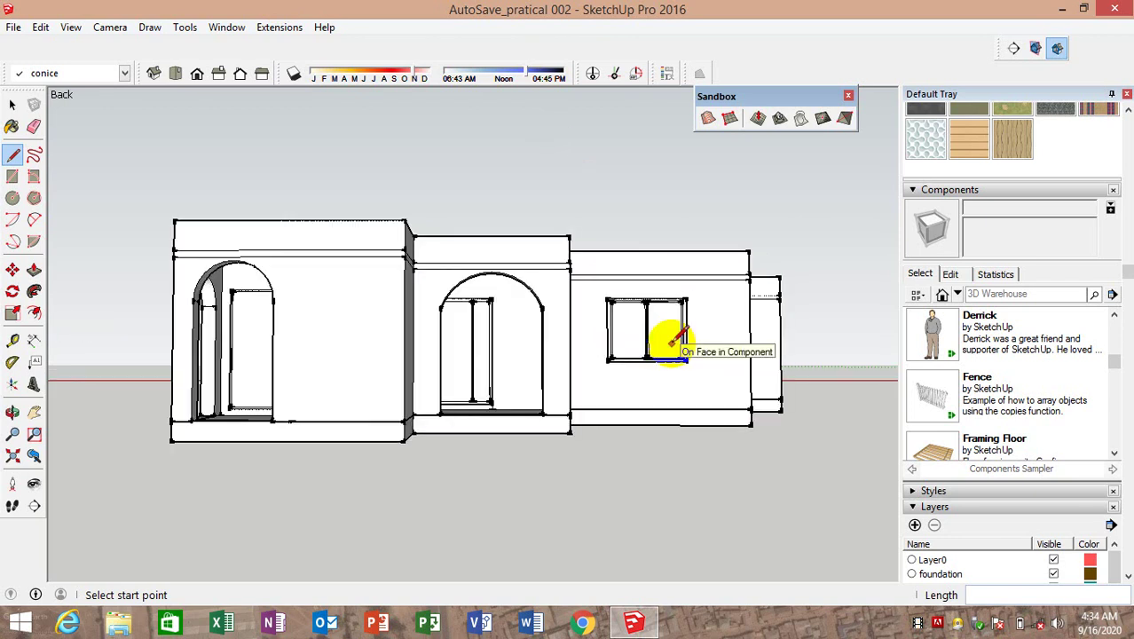
{"action": "scroll", "coordinate": [620, 317], "scroll_direction": "down", "scroll_amount": 1}
{"action": "scroll", "coordinate": [733, 337], "scroll_direction": "down", "scroll_amount": 2}
{"action": "mouse_move", "coordinate": [734, 337]}
{"action": "middle_mouse_down"}
{"action": "mouse_move", "coordinate": [709, 426]}
{"action": "mouse_move", "coordinate": [690, 424]}
{"action": "middle_mouse_up"}
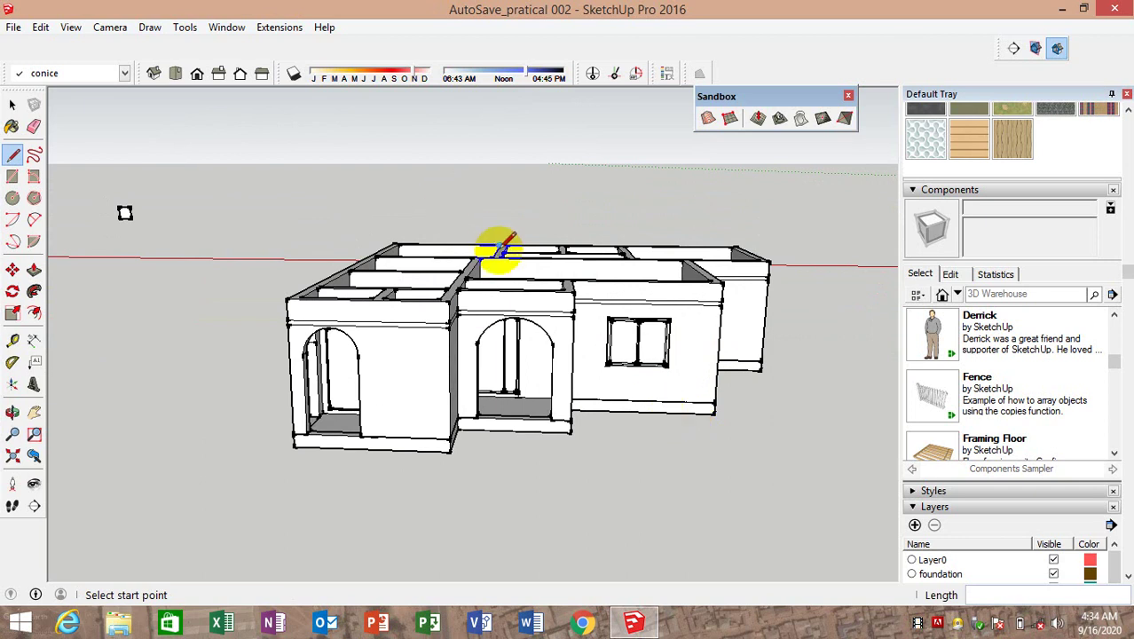
{"action": "scroll", "coordinate": [500, 252], "scroll_direction": "up", "scroll_amount": 2}
{"action": "mouse_move", "coordinate": [302, 333]}
{"action": "middle_mouse_down"}
{"action": "mouse_move", "coordinate": [643, 333]}
{"action": "mouse_move", "coordinate": [430, 308]}
{"action": "middle_mouse_up"}
{"action": "scroll", "coordinate": [406, 342], "scroll_direction": "down", "scroll_amount": 2}
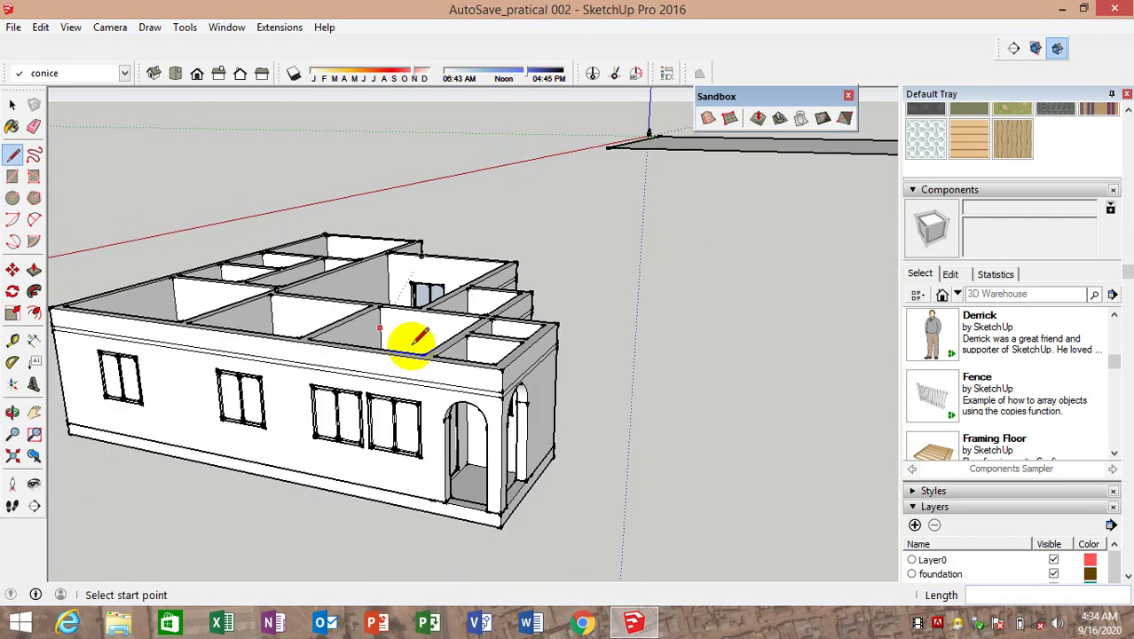
{"action": "mouse_move", "coordinate": [532, 393]}
{"action": "middle_mouse_down"}
{"action": "mouse_move", "coordinate": [397, 395]}
{"action": "mouse_move", "coordinate": [362, 346]}
{"action": "middle_mouse_up"}
{"action": "scroll", "coordinate": [489, 329], "scroll_direction": "up", "scroll_amount": 1}
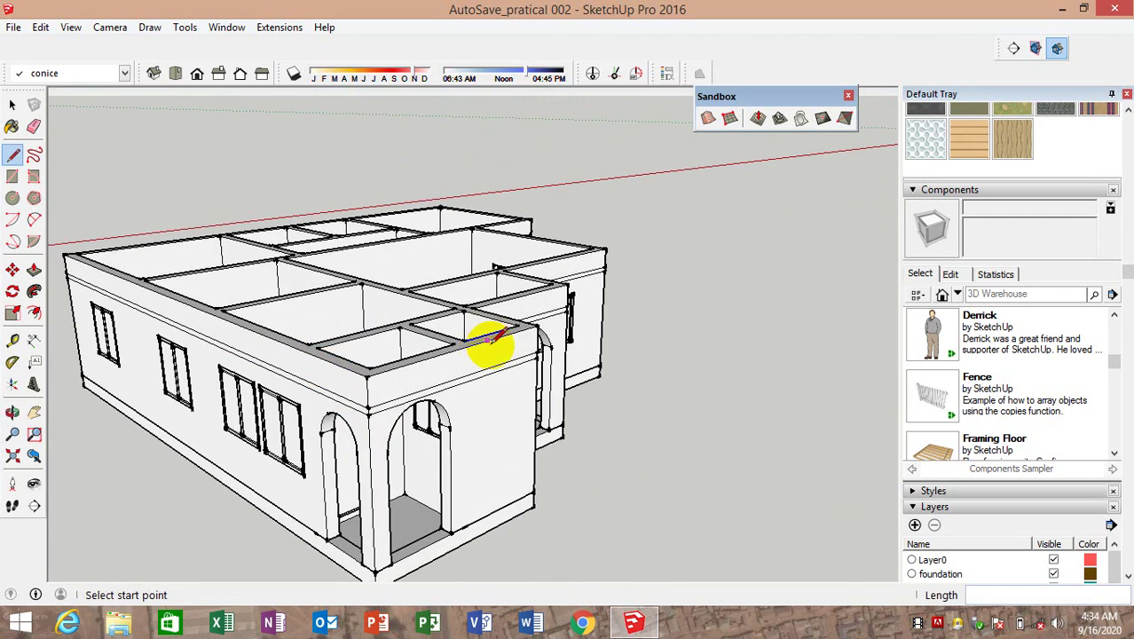
{"action": "scroll", "coordinate": [463, 271], "scroll_direction": "up", "scroll_amount": 2}
{"action": "scroll", "coordinate": [461, 371], "scroll_direction": "up", "scroll_amount": 2}
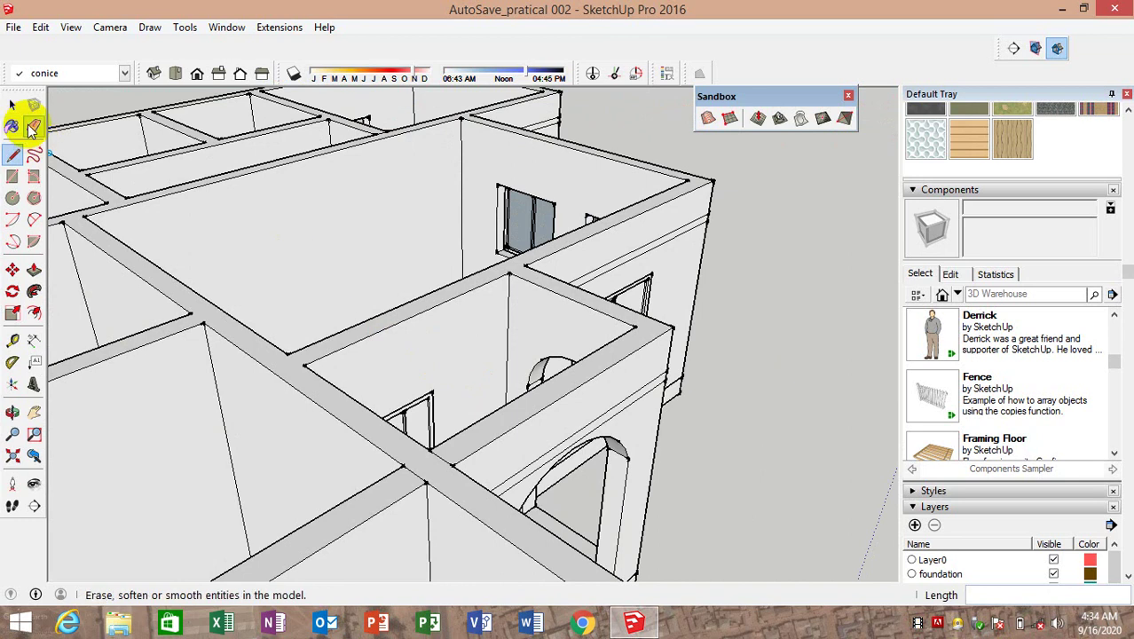
Pick the Eraser and inspect the house from low side, top-down and front views
{"action": "left_click", "coordinate": [34, 126]}
{"action": "scroll", "coordinate": [435, 457], "scroll_direction": "up", "scroll_amount": 2}
{"action": "scroll", "coordinate": [441, 466], "scroll_direction": "up", "scroll_amount": 1}
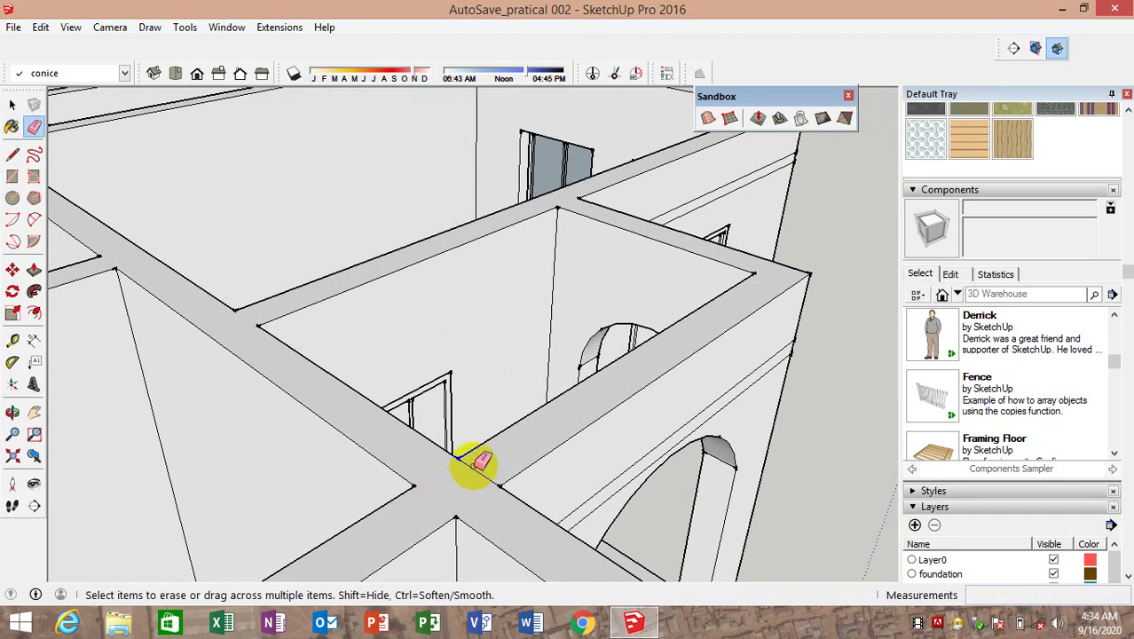
{"action": "scroll", "coordinate": [491, 475], "scroll_direction": "down", "scroll_amount": 2}
{"action": "scroll", "coordinate": [527, 435], "scroll_direction": "down", "scroll_amount": 2}
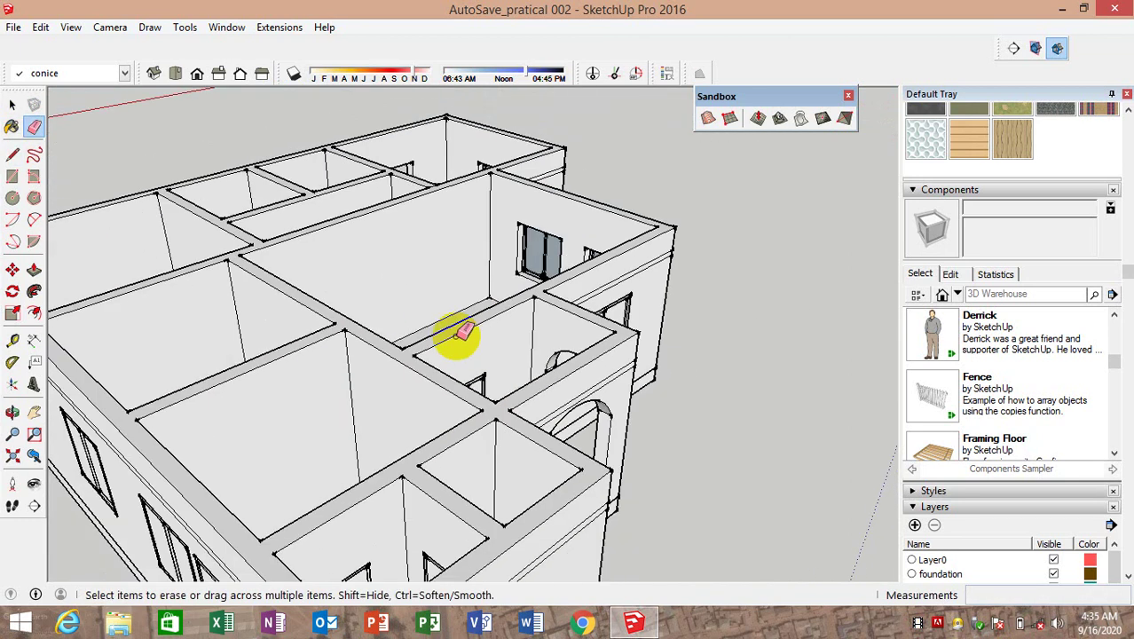
{"action": "scroll", "coordinate": [450, 337], "scroll_direction": "down", "scroll_amount": 1}
{"action": "scroll", "coordinate": [385, 329], "scroll_direction": "down", "scroll_amount": 1}
{"action": "scroll", "coordinate": [380, 279], "scroll_direction": "down", "scroll_amount": 3}
{"action": "mouse_move", "coordinate": [261, 351]}
{"action": "middle_mouse_down"}
{"action": "mouse_move", "coordinate": [367, 267]}
{"action": "mouse_move", "coordinate": [551, 238]}
{"action": "mouse_move", "coordinate": [596, 264]}
{"action": "mouse_move", "coordinate": [101, 296]}
{"action": "mouse_move", "coordinate": [267, 323]}
{"action": "middle_mouse_up"}
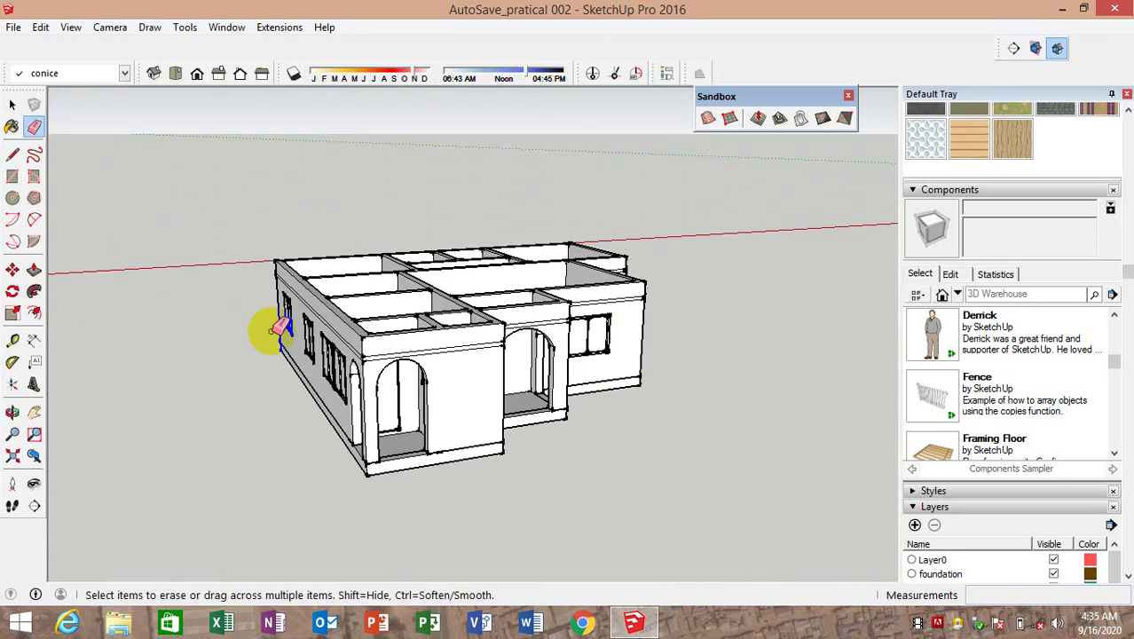
{"action": "scroll", "coordinate": [374, 347], "scroll_direction": "up", "scroll_amount": 2}
{"action": "scroll", "coordinate": [429, 348], "scroll_direction": "up", "scroll_amount": 2}
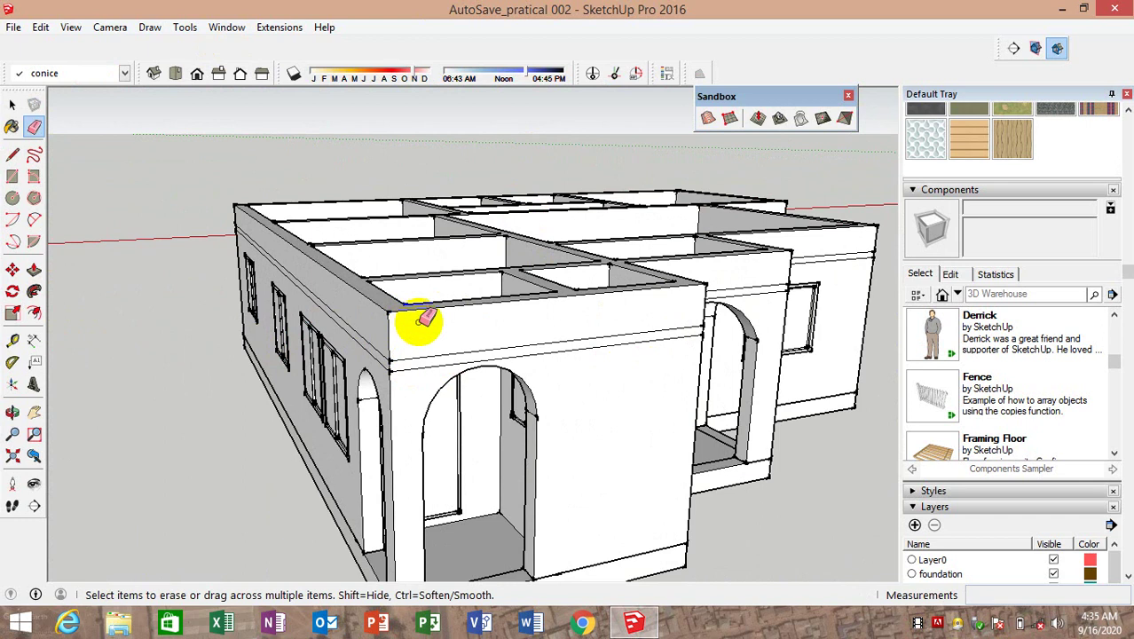
{"action": "mouse_move", "coordinate": [418, 321]}
{"action": "middle_mouse_down"}
{"action": "mouse_move", "coordinate": [473, 489]}
{"action": "mouse_move", "coordinate": [499, 306]}
{"action": "mouse_move", "coordinate": [286, 215]}
{"action": "middle_mouse_up"}
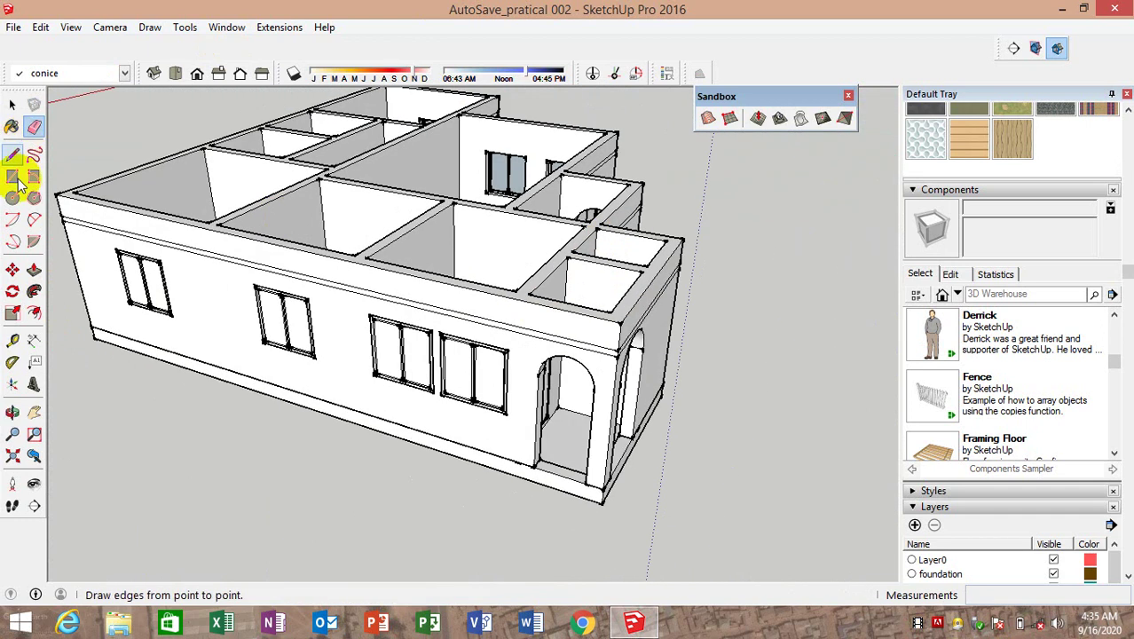
{"action": "mouse_move", "coordinate": [524, 329]}
{"action": "middle_mouse_down"}
{"action": "mouse_move", "coordinate": [167, 224]}
{"action": "mouse_move", "coordinate": [455, 246]}
{"action": "mouse_move", "coordinate": [516, 268]}
{"action": "mouse_move", "coordinate": [496, 286]}
{"action": "mouse_move", "coordinate": [704, 330]}
{"action": "mouse_move", "coordinate": [810, 314]}
{"action": "middle_mouse_up"}
{"action": "key", "text": "e"}
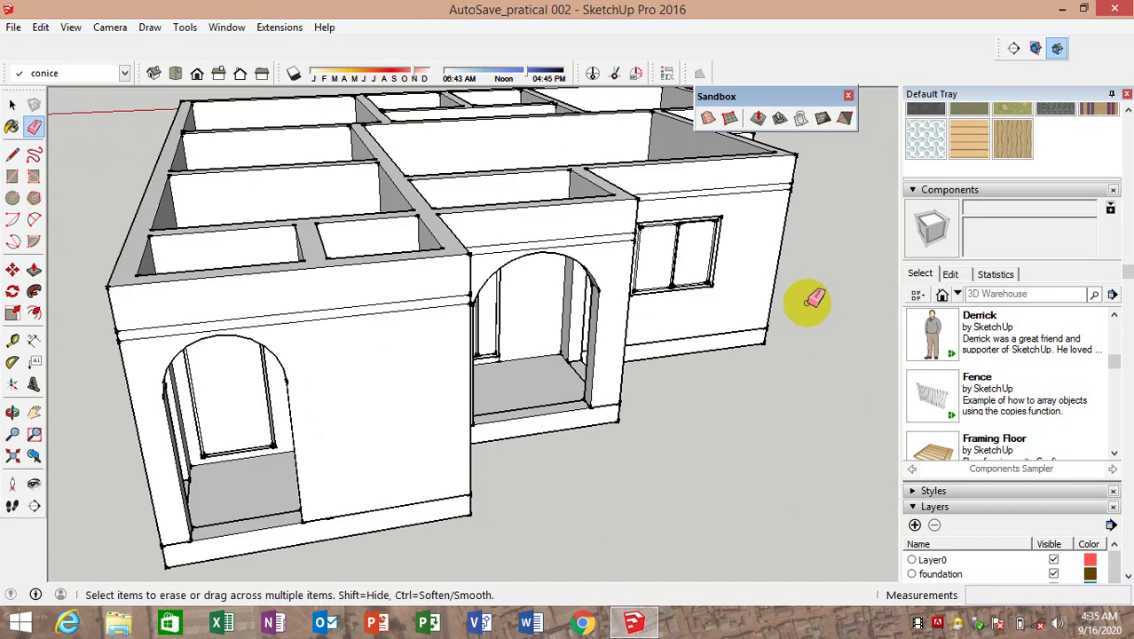
Select the front wall's top edge and orbit around to follow the wall tops
{"action": "left_click", "coordinate": [13, 104]}
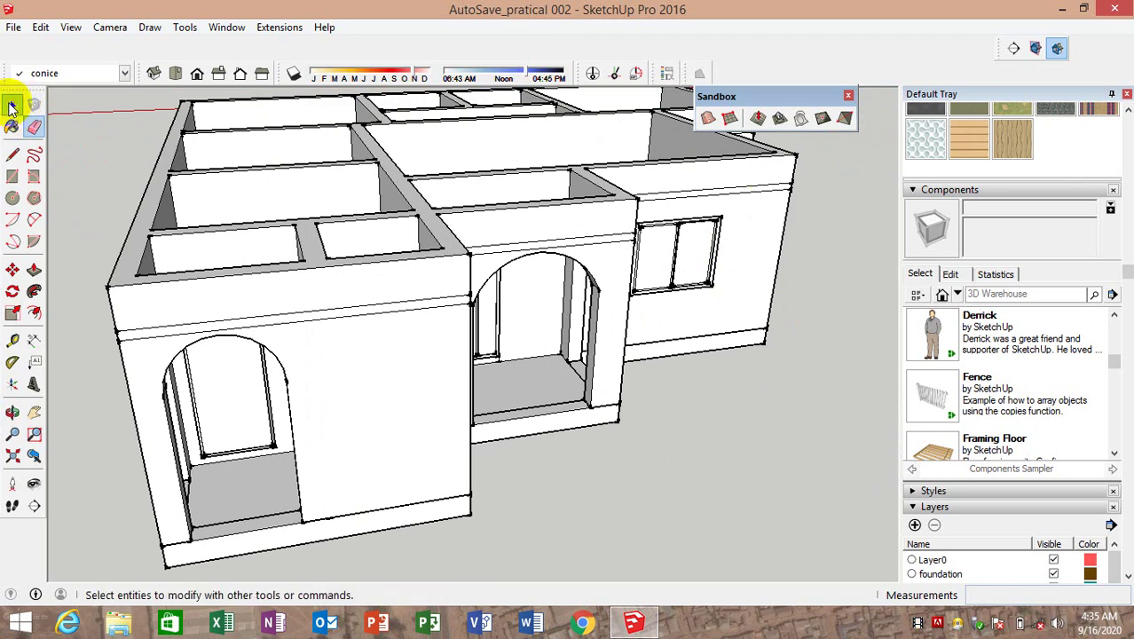
{"action": "left_click", "coordinate": [171, 283]}
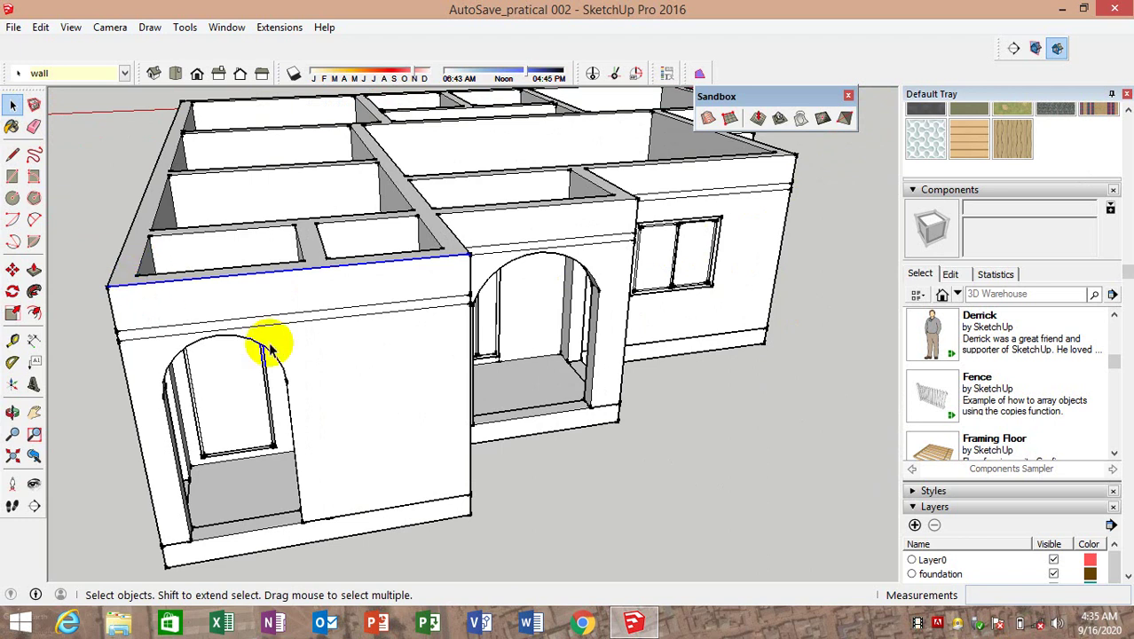
{"action": "middle_click_drag", "start_coordinate": [266, 346], "coordinate": [539, 324]}
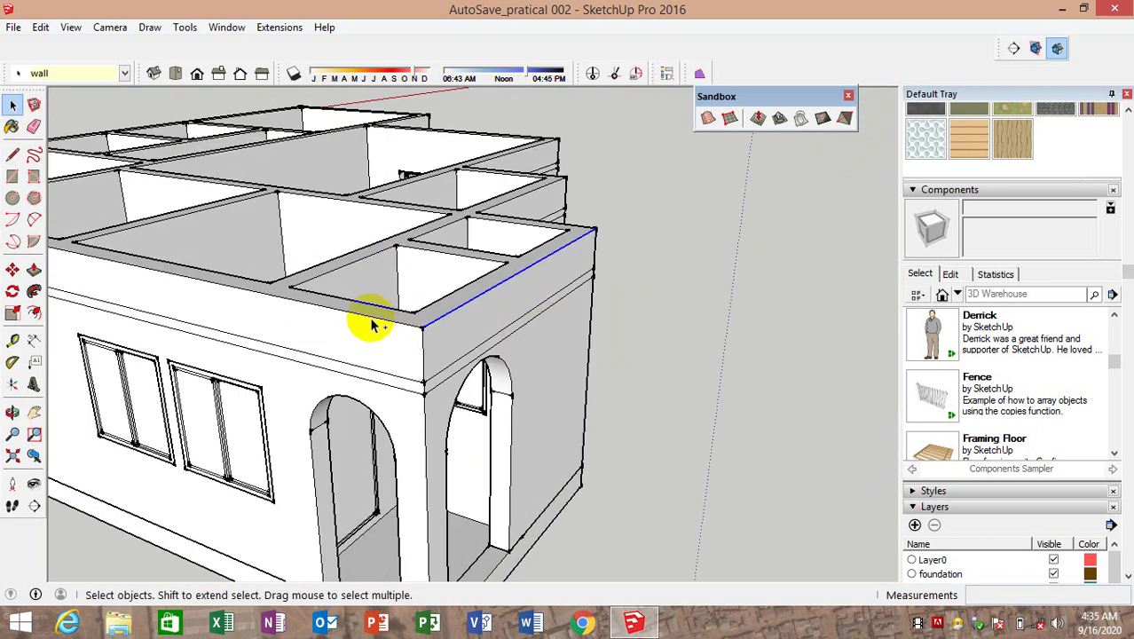
{"action": "scroll", "coordinate": [372, 326], "scroll_direction": "down", "scroll_amount": 3}
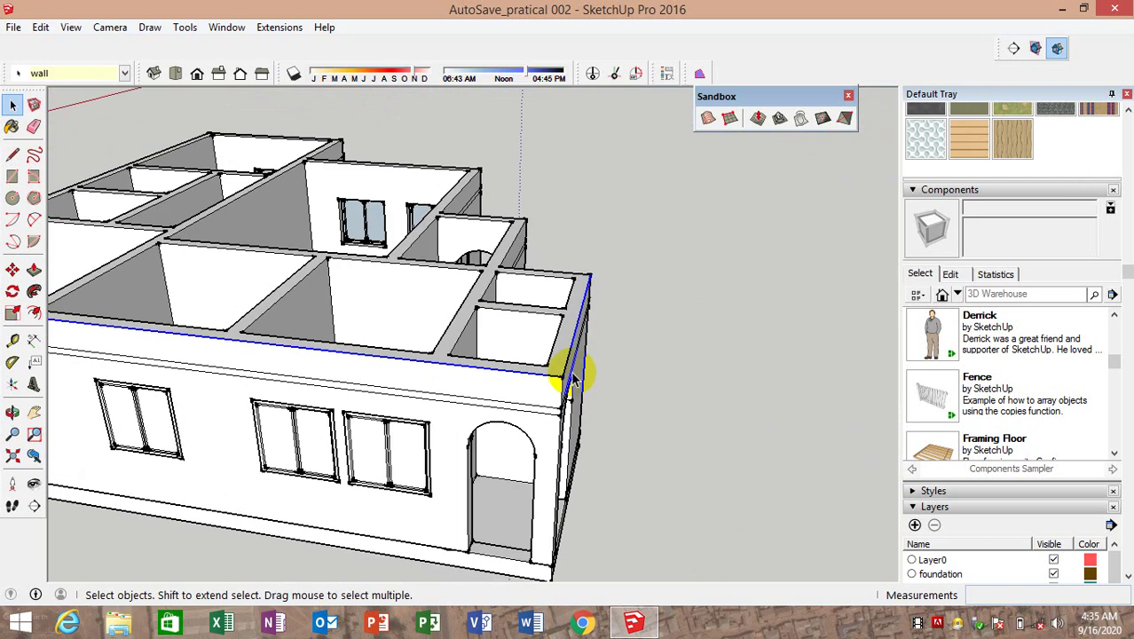
{"action": "scroll", "coordinate": [569, 354], "scroll_direction": "down", "scroll_amount": 3}
{"action": "mouse_move", "coordinate": [56, 368]}
{"action": "middle_mouse_down"}
{"action": "mouse_move", "coordinate": [454, 382]}
{"action": "mouse_move", "coordinate": [379, 456]}
{"action": "middle_mouse_up"}
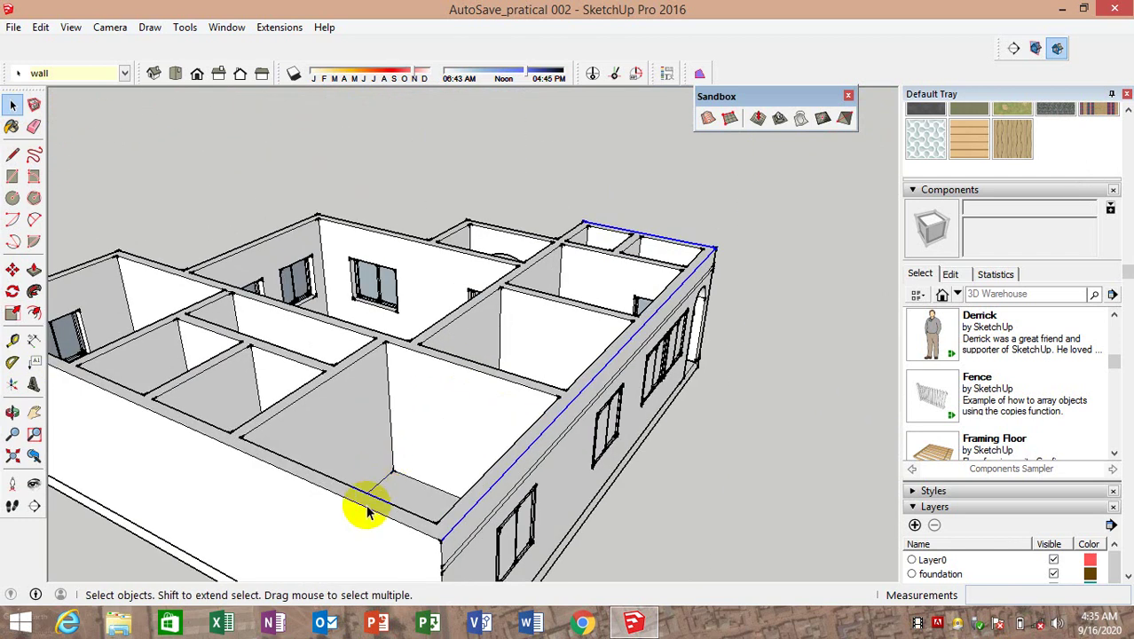
{"action": "mouse_move", "coordinate": [369, 511]}
{"action": "middle_mouse_down"}
{"action": "mouse_move", "coordinate": [506, 432]}
{"action": "mouse_move", "coordinate": [190, 393]}
{"action": "mouse_move", "coordinate": [600, 406]}
{"action": "mouse_move", "coordinate": [457, 487]}
{"action": "middle_mouse_up"}
{"action": "scroll", "coordinate": [456, 487], "scroll_direction": "up", "scroll_amount": 2}
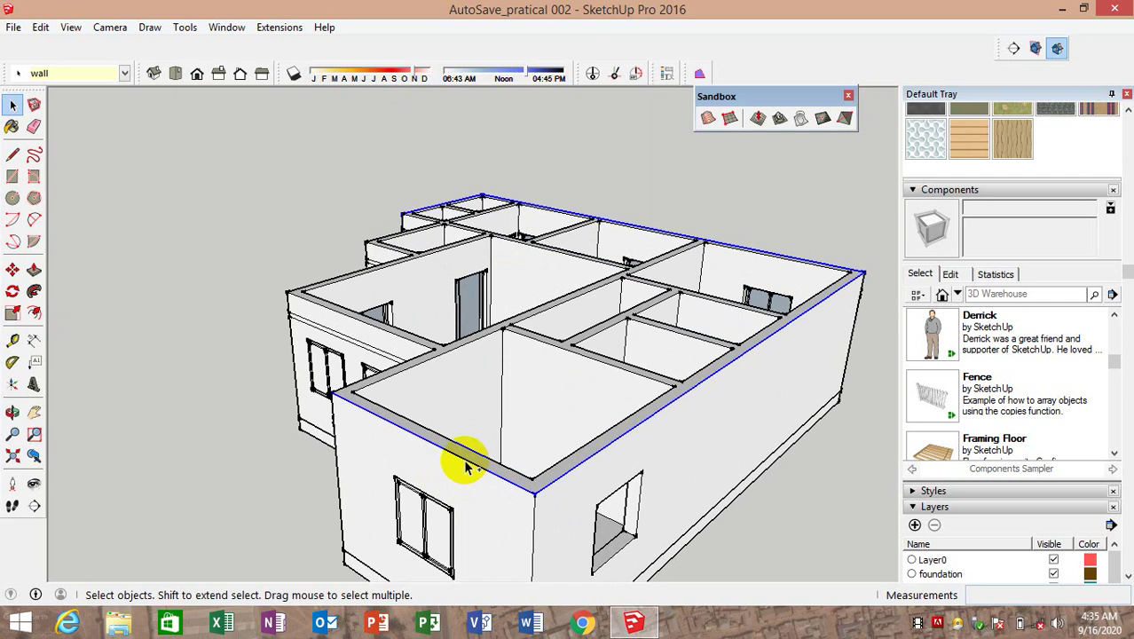
{"action": "scroll", "coordinate": [355, 418], "scroll_direction": "down", "scroll_amount": 3}
Clear the selection and orbit to a front elevation, then an angled front view
{"action": "left_click", "coordinate": [252, 410]}
{"action": "middle_click_drag", "start_coordinate": [251, 410], "coordinate": [692, 300]}
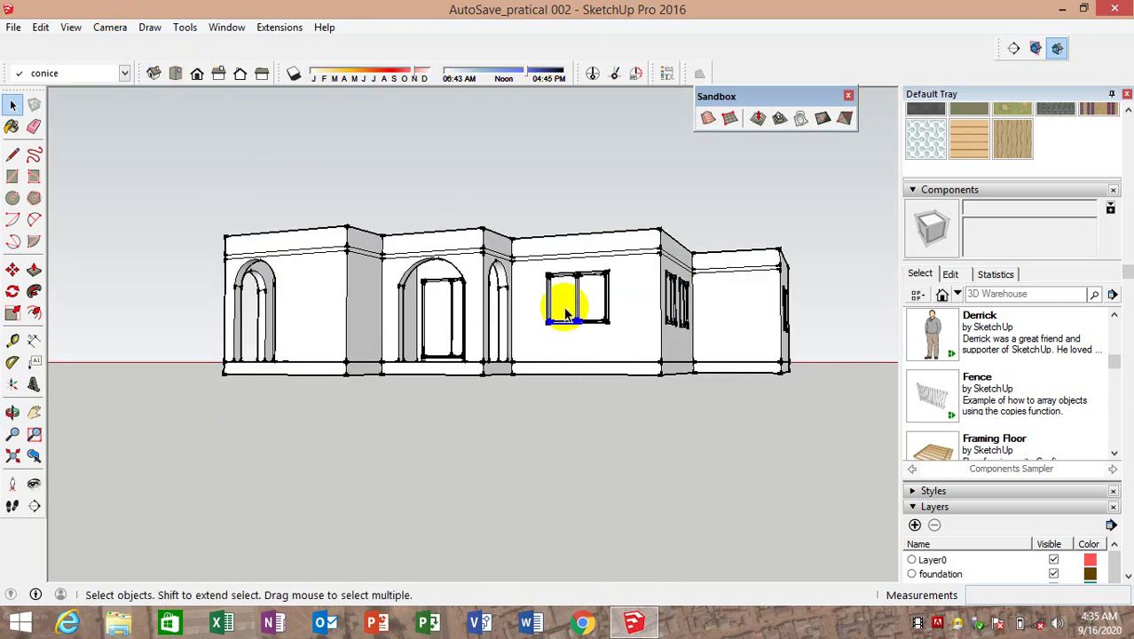
{"action": "scroll", "coordinate": [470, 245], "scroll_direction": "up", "scroll_amount": 2}
{"action": "scroll", "coordinate": [466, 253], "scroll_direction": "up", "scroll_amount": 3}
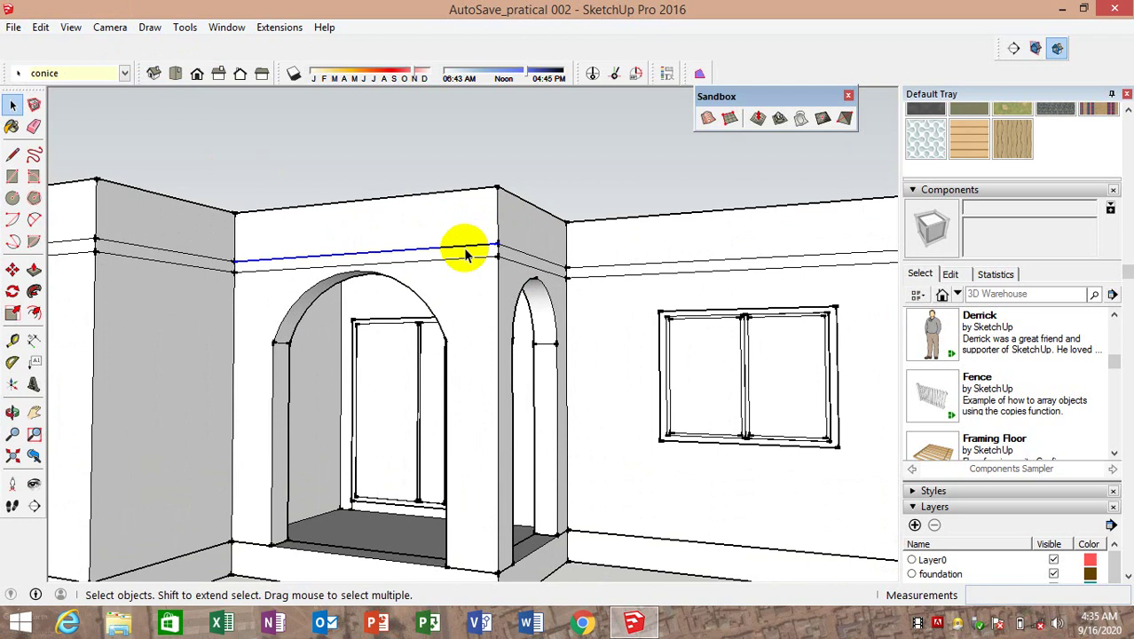
{"action": "scroll", "coordinate": [466, 259], "scroll_direction": "down", "scroll_amount": 3}
{"action": "scroll", "coordinate": [469, 253], "scroll_direction": "down", "scroll_amount": 2}
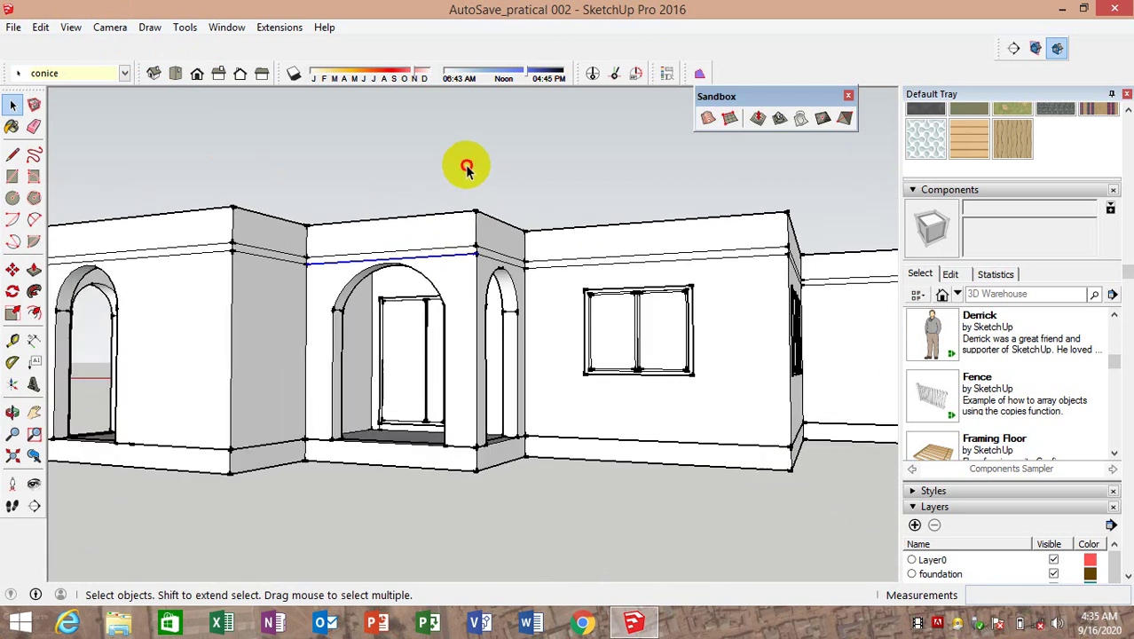
{"action": "mouse_move", "coordinate": [182, 184]}
{"action": "middle_mouse_down"}
{"action": "mouse_move", "coordinate": [359, 238]}
{"action": "mouse_move", "coordinate": [179, 138]}
{"action": "middle_mouse_up"}
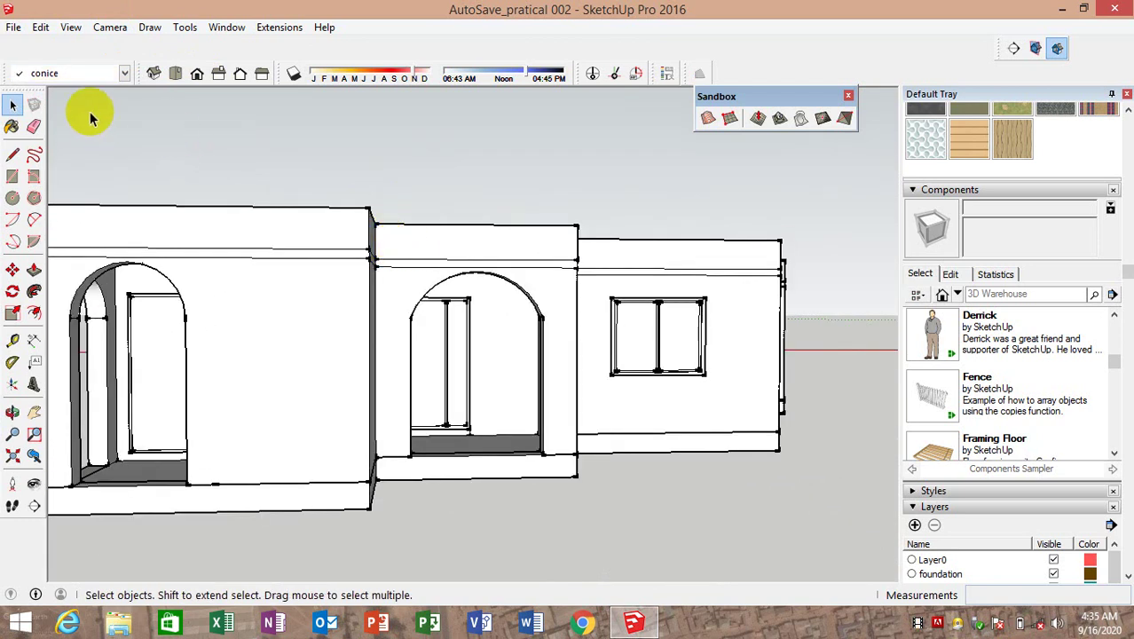
Show the right-side elevation and orbit until the end wall is seen edge-on
{"action": "left_click", "coordinate": [218, 74]}
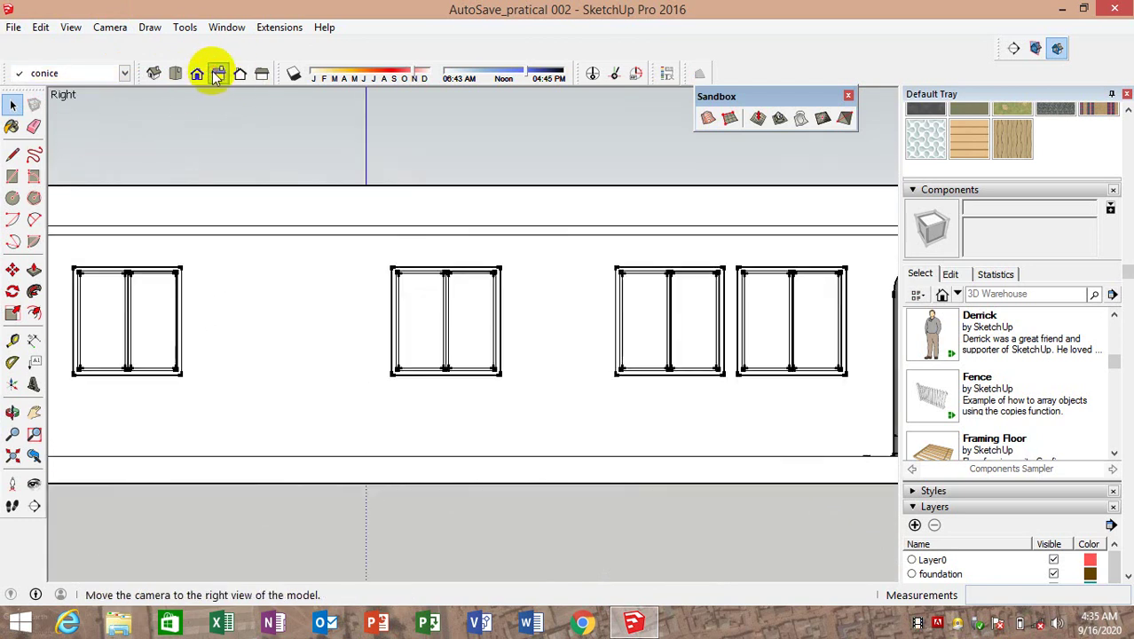
{"action": "scroll", "coordinate": [228, 197], "scroll_direction": "down", "scroll_amount": 3}
{"action": "scroll", "coordinate": [425, 184], "scroll_direction": "up", "scroll_amount": 2}
{"action": "scroll", "coordinate": [577, 131], "scroll_direction": "up", "scroll_amount": 2}
{"action": "scroll", "coordinate": [546, 237], "scroll_direction": "up", "scroll_amount": 2}
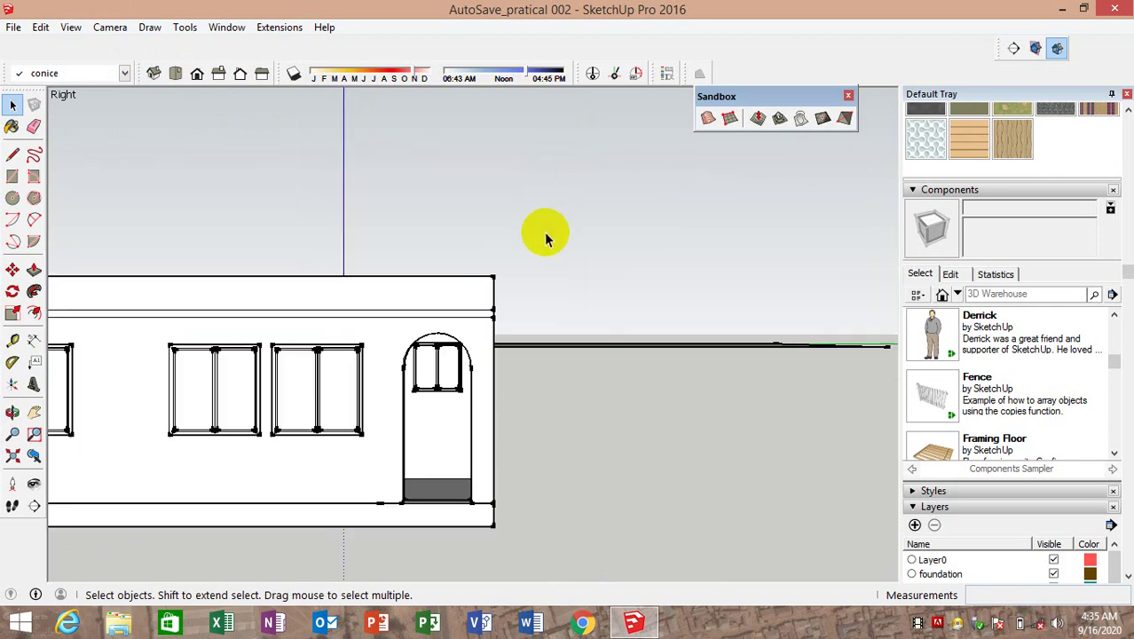
{"action": "scroll", "coordinate": [478, 393], "scroll_direction": "up", "scroll_amount": 5}
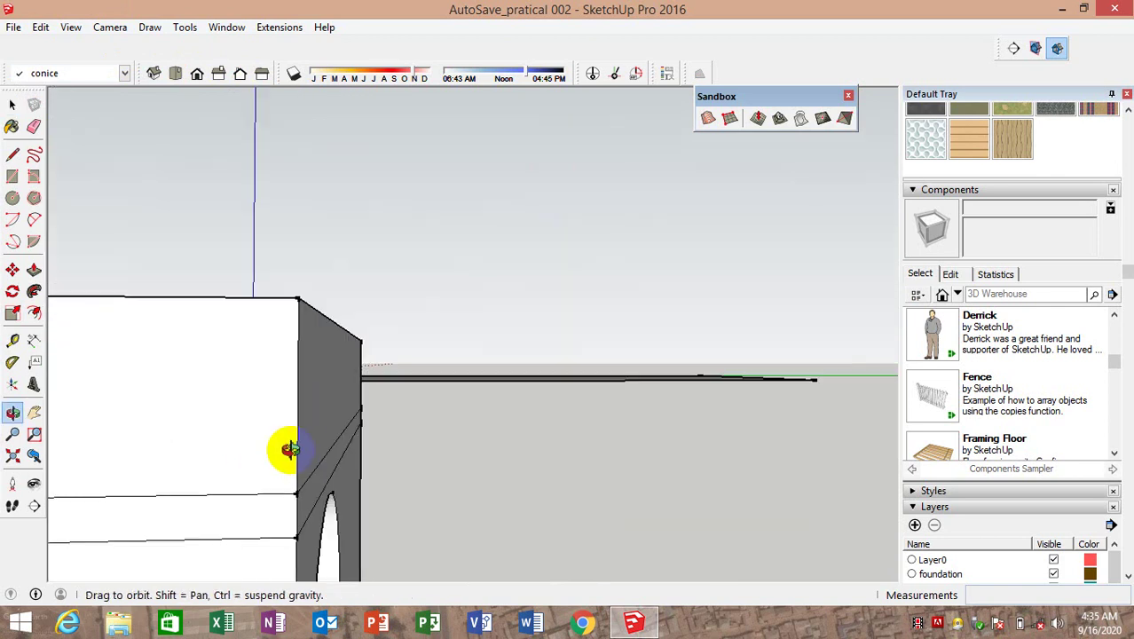
{"action": "left_click_drag", "start_coordinate": [290, 450], "coordinate": [317, 444]}
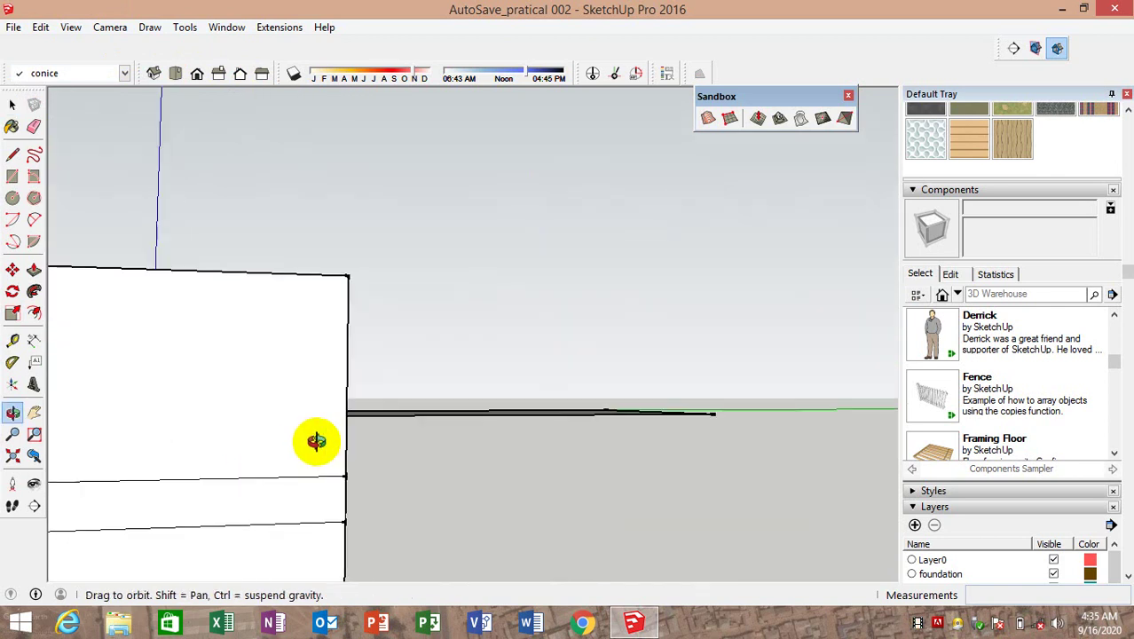
{"action": "key", "text": "space"}
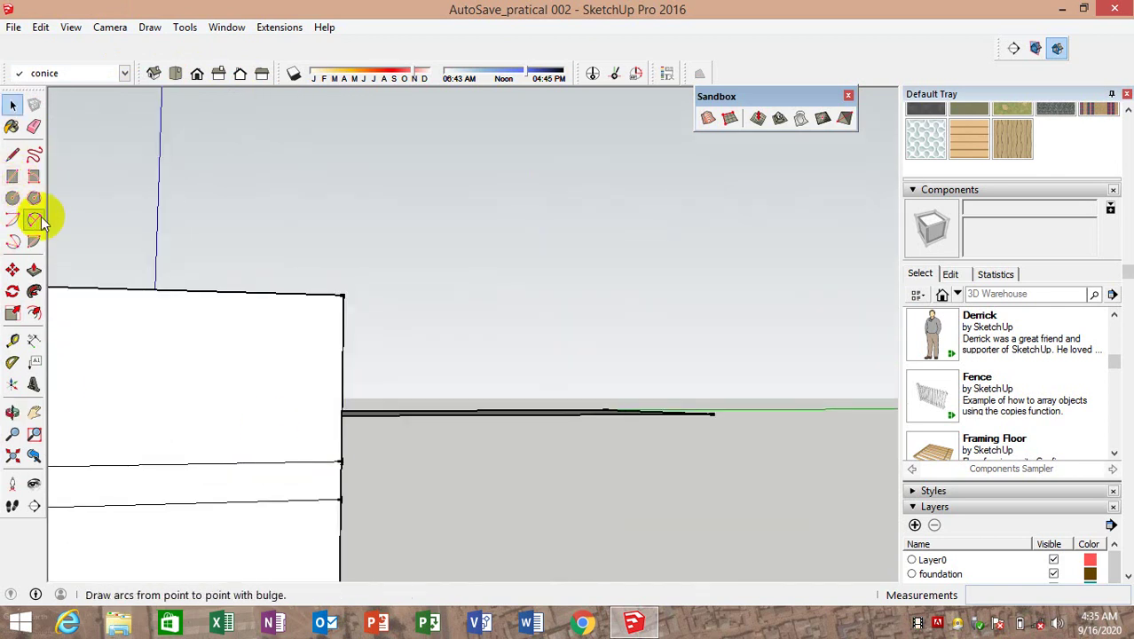
Draw a two-point arc bulging out from the wall edge as the main cornice profile
{"action": "left_click", "coordinate": [34, 219]}
{"action": "left_click", "coordinate": [341, 461]}
{"action": "left_click", "coordinate": [340, 500]}
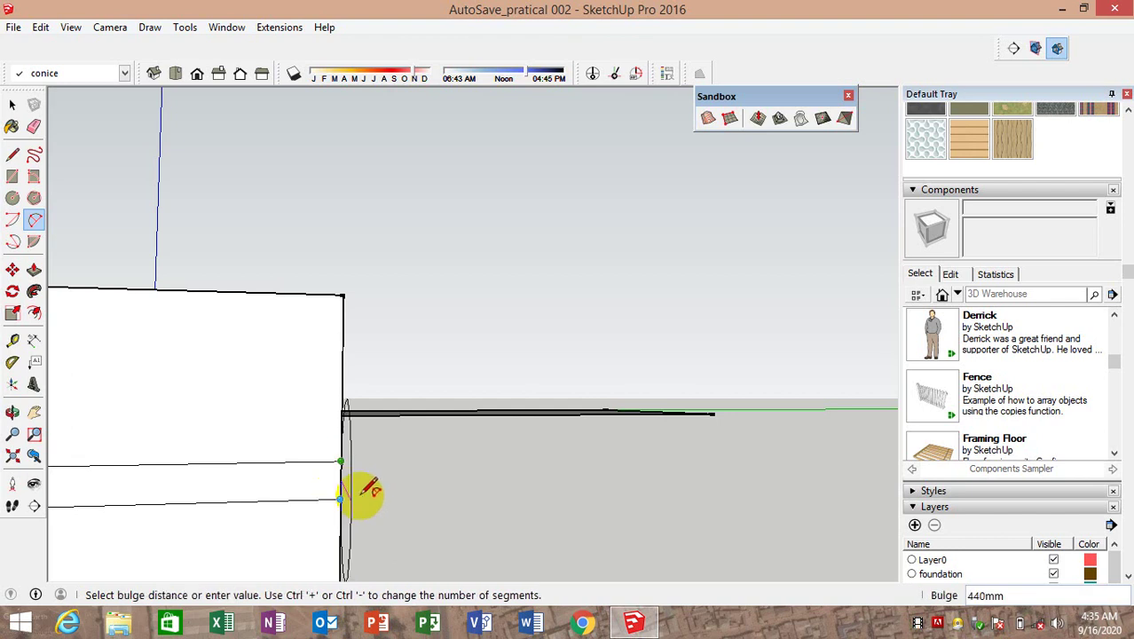
{"action": "left_click", "coordinate": [364, 490]}
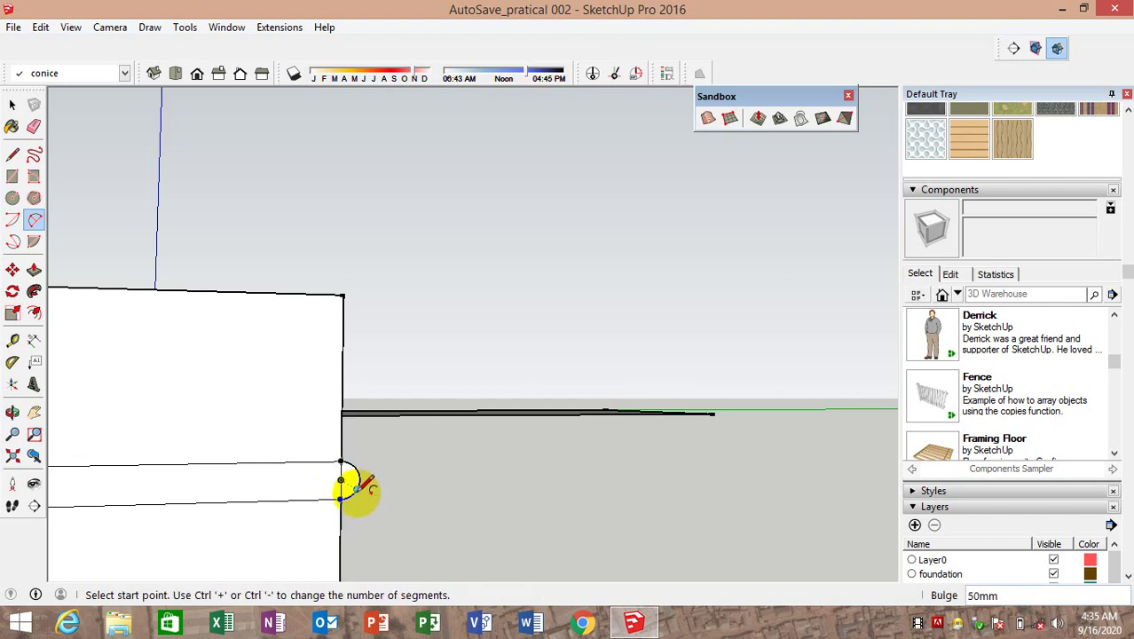
{"action": "scroll", "coordinate": [354, 479], "scroll_direction": "up", "scroll_amount": 3}
{"action": "scroll", "coordinate": [354, 463], "scroll_direction": "up", "scroll_amount": 2}
{"action": "scroll", "coordinate": [342, 449], "scroll_direction": "up", "scroll_amount": 2}
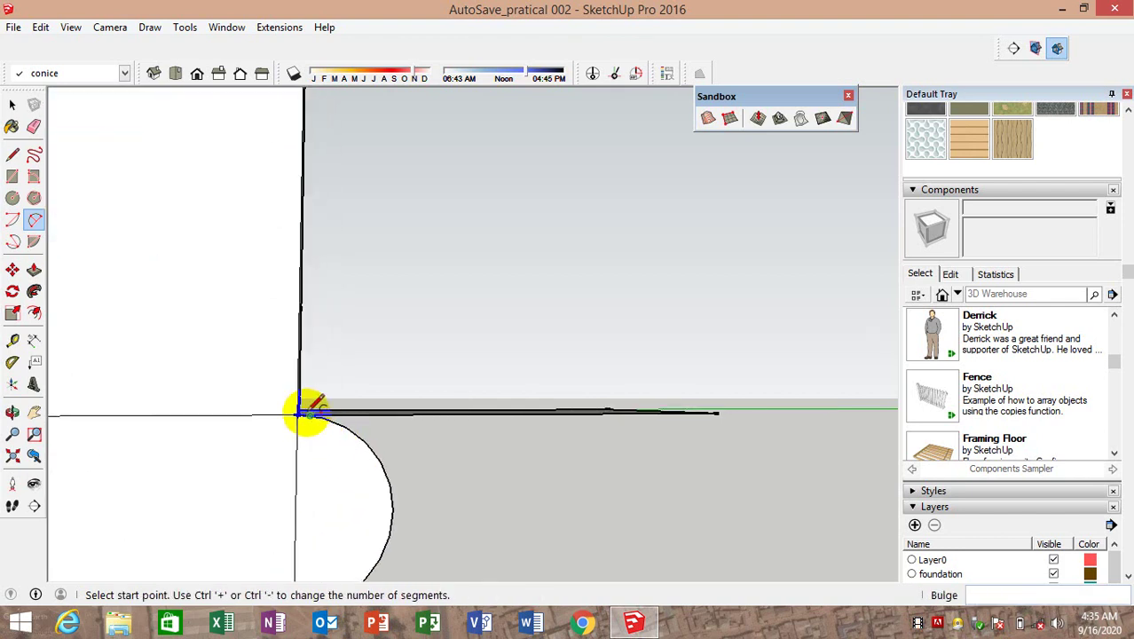
{"action": "scroll", "coordinate": [372, 435], "scroll_direction": "down", "scroll_amount": 3}
{"action": "scroll", "coordinate": [314, 393], "scroll_direction": "down", "scroll_amount": 2}
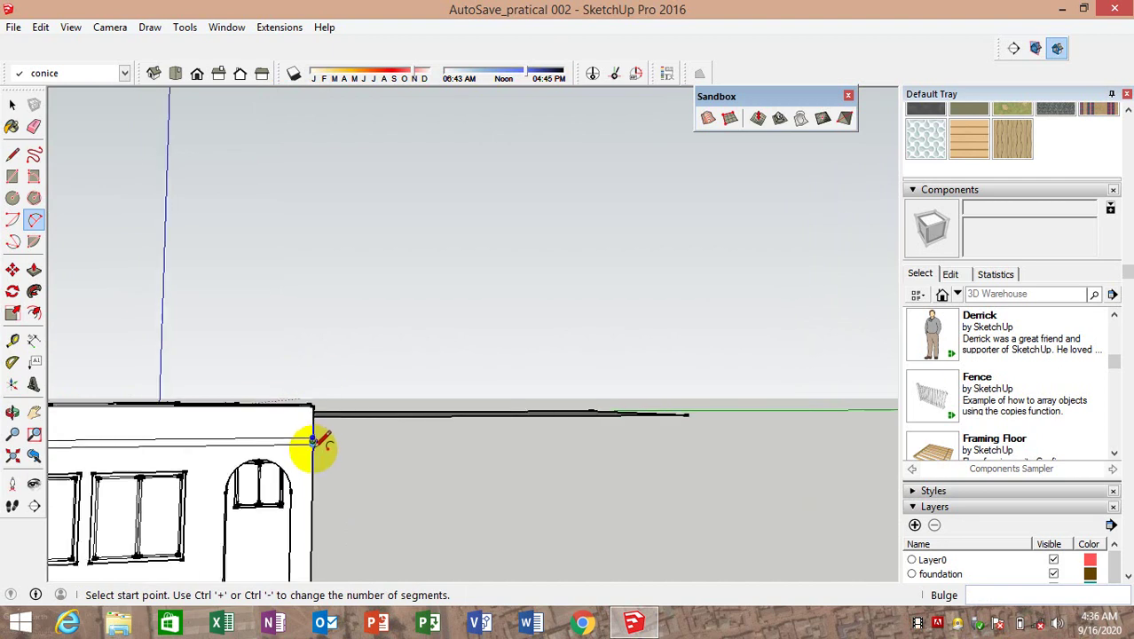
{"action": "scroll", "coordinate": [312, 438], "scroll_direction": "up", "scroll_amount": 2}
{"action": "scroll", "coordinate": [312, 431], "scroll_direction": "up", "scroll_amount": 2}
{"action": "scroll", "coordinate": [311, 429], "scroll_direction": "up", "scroll_amount": 2}
{"action": "scroll", "coordinate": [306, 417], "scroll_direction": "up", "scroll_amount": 1}
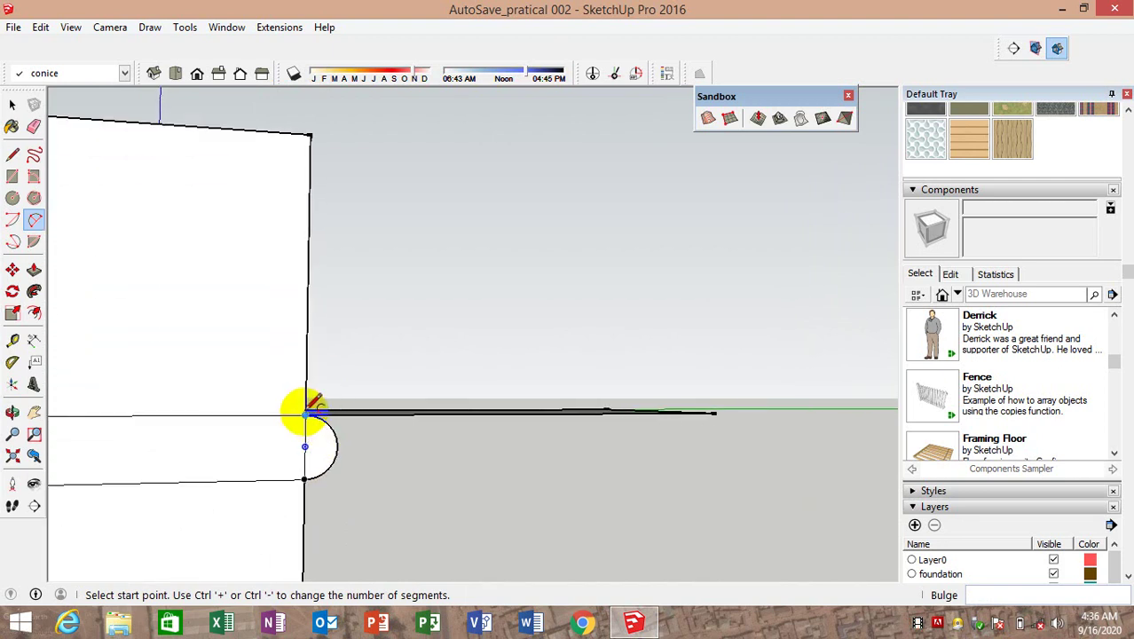
{"action": "scroll", "coordinate": [320, 419], "scroll_direction": "up", "scroll_amount": 2}
{"action": "scroll", "coordinate": [309, 411], "scroll_direction": "up", "scroll_amount": 2}
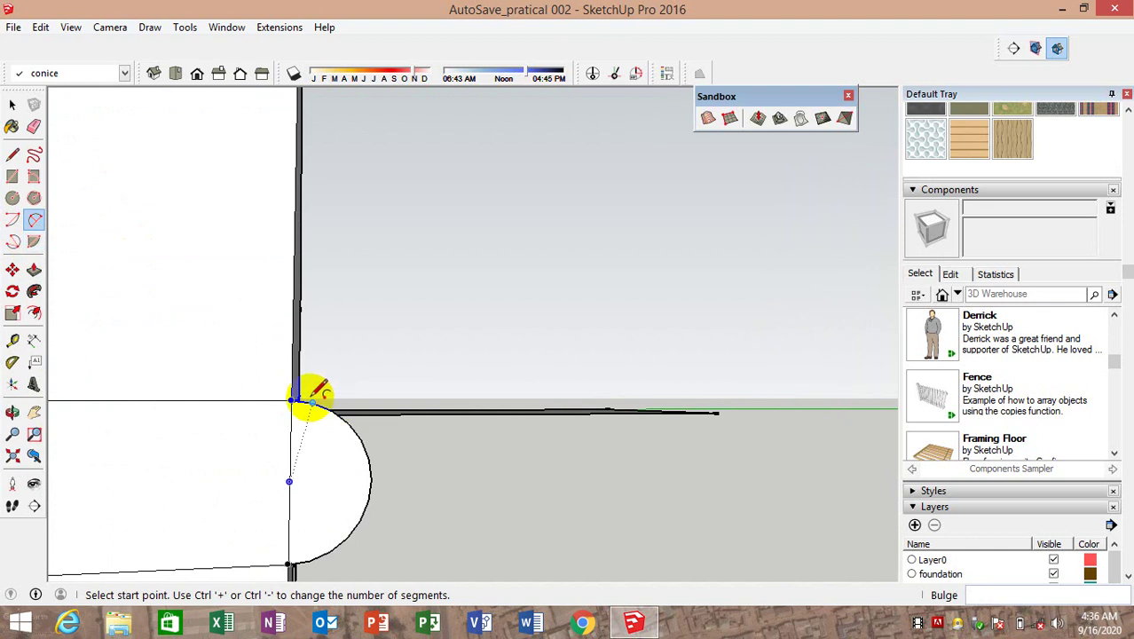
Add small arcs at the top and bottom corners of the profile
{"action": "left_click", "coordinate": [297, 400]}
{"action": "left_click", "coordinate": [331, 411]}
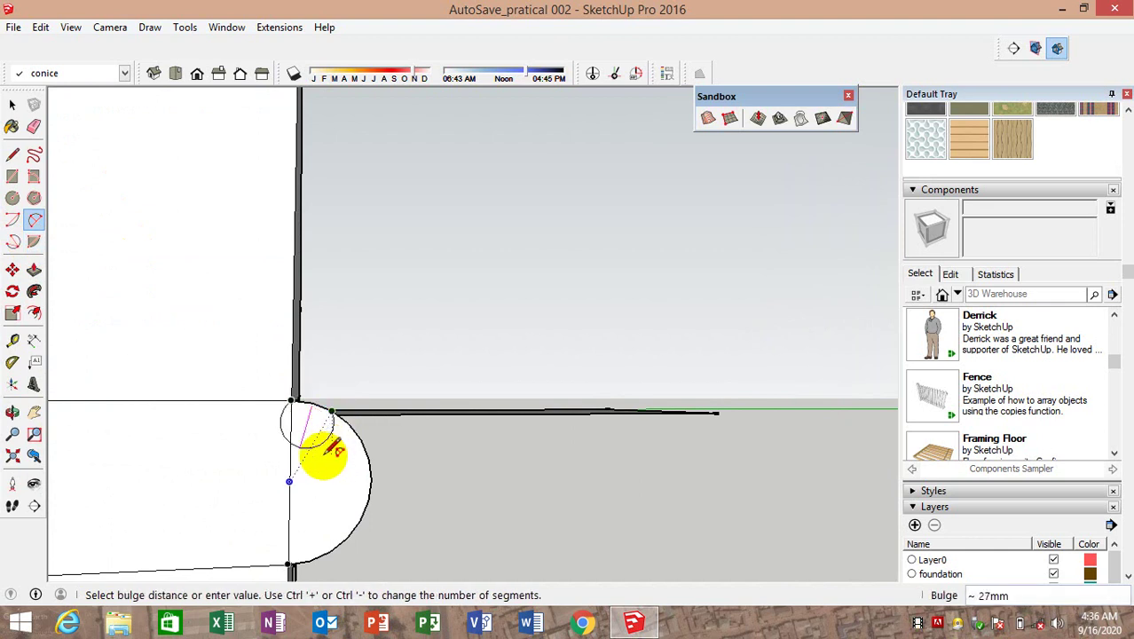
{"action": "left_click", "coordinate": [329, 432]}
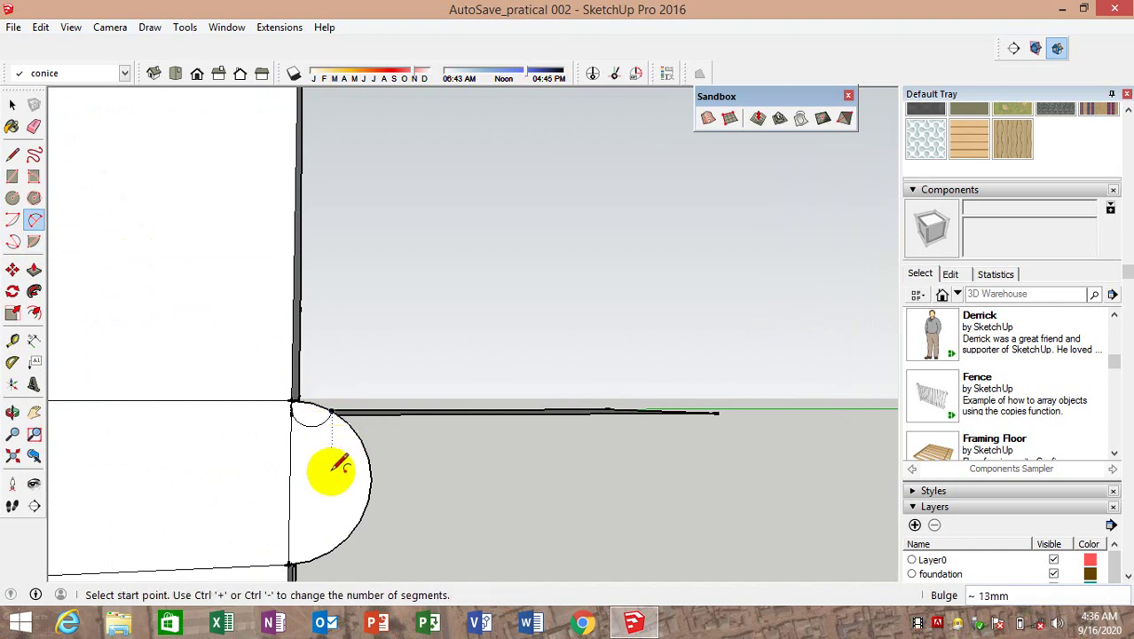
{"action": "left_click", "coordinate": [291, 565]}
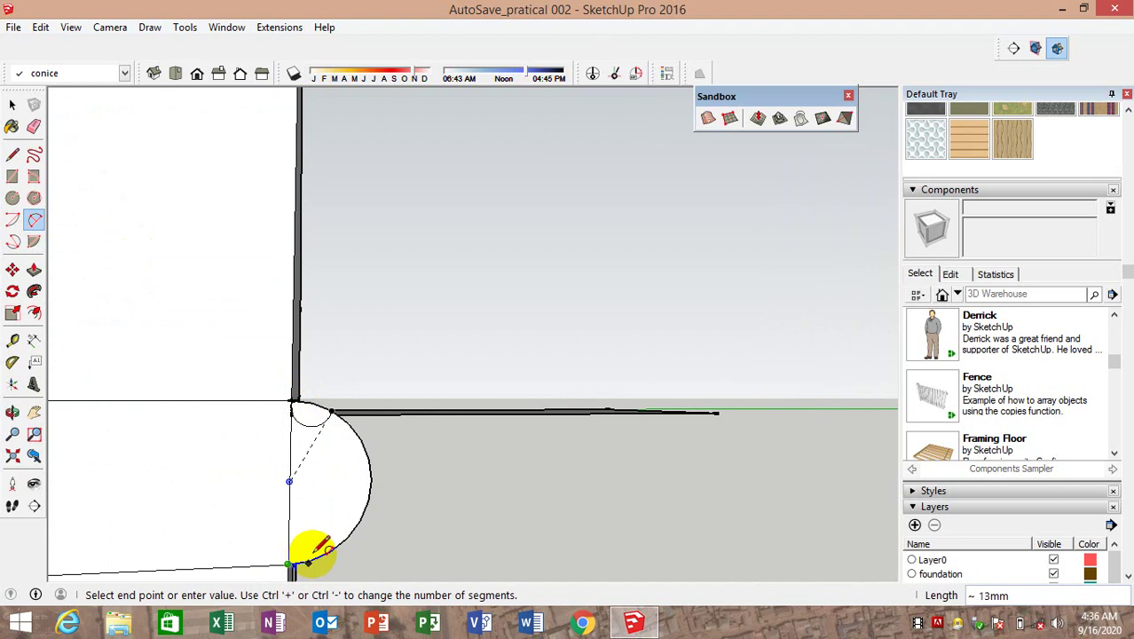
{"action": "left_click", "coordinate": [310, 558]}
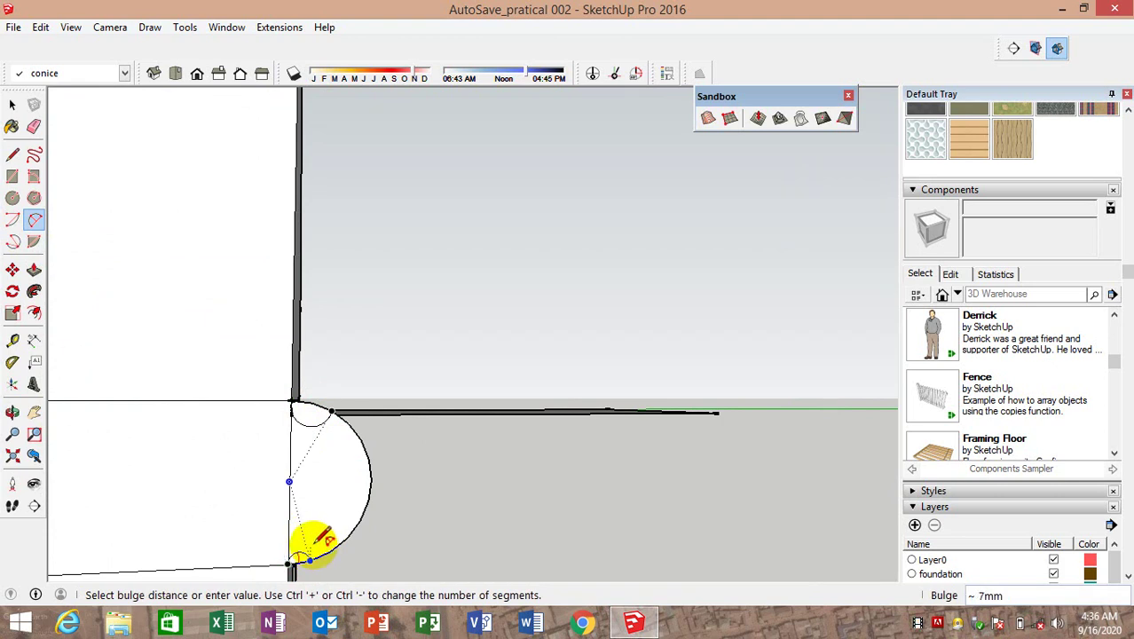
{"action": "left_click", "coordinate": [326, 536]}
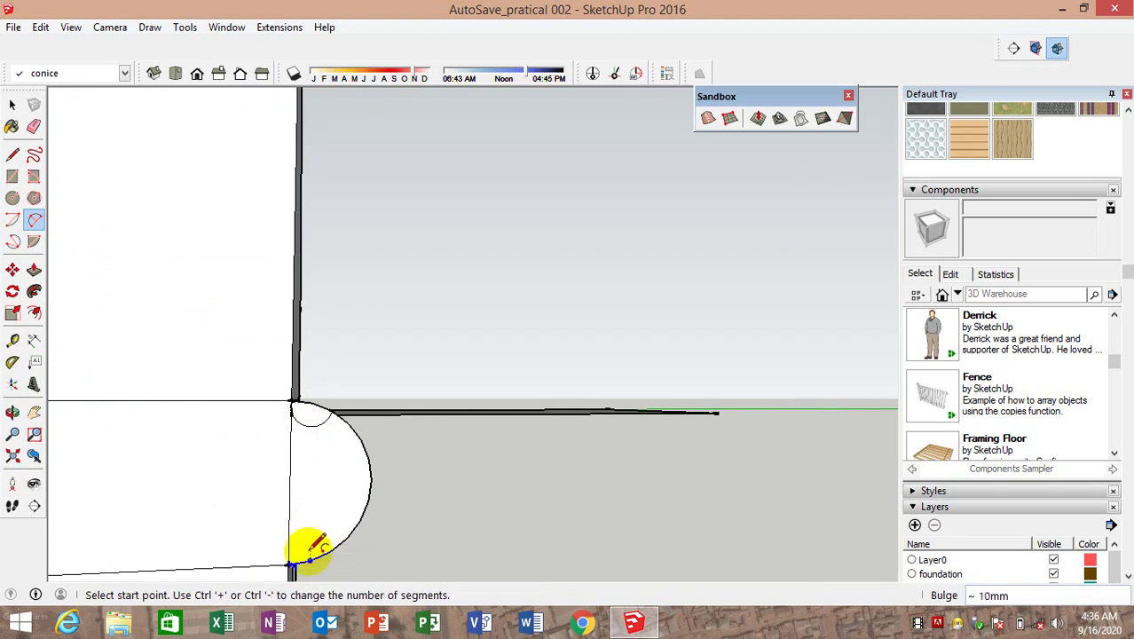
{"action": "left_click", "coordinate": [293, 564]}
{"action": "left_click", "coordinate": [306, 545]}
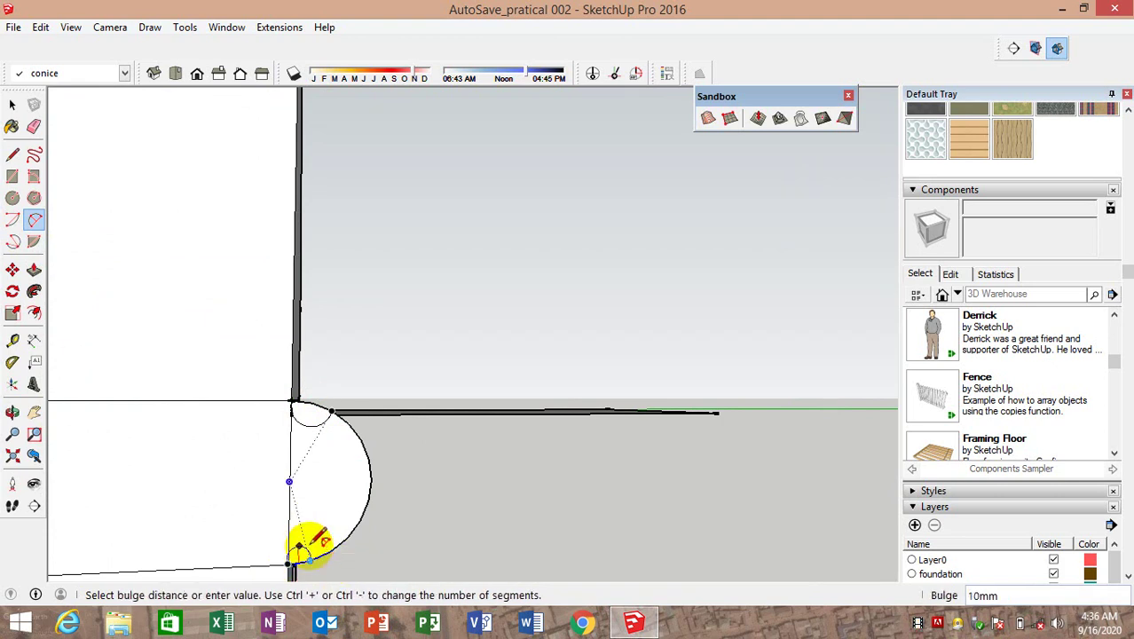
{"action": "key", "text": "Escape"}
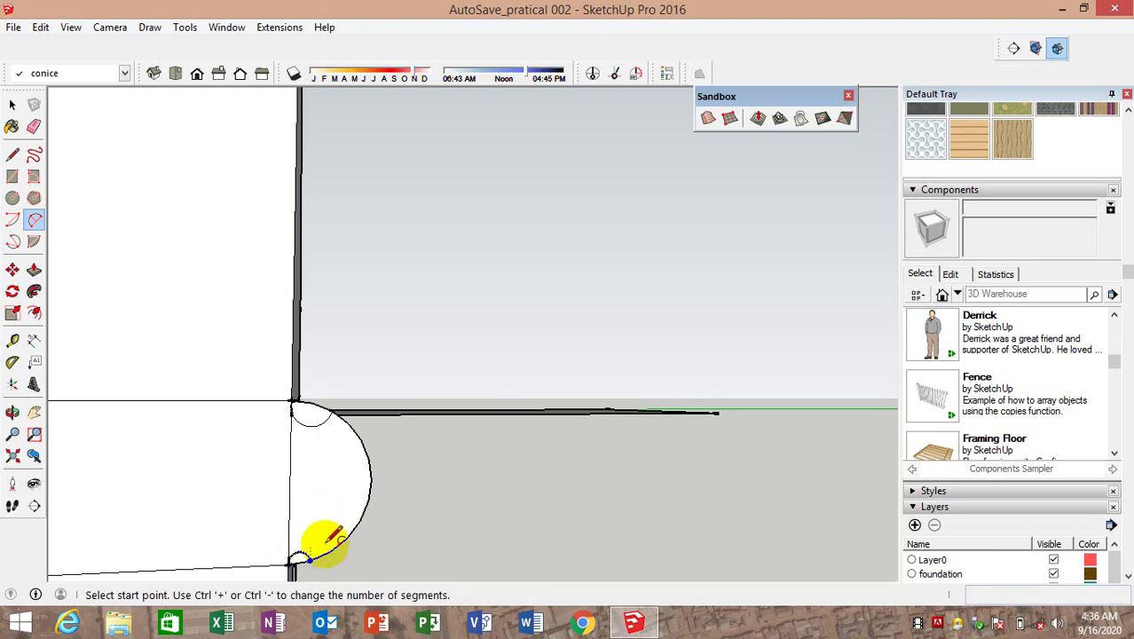
Add two more small scalloped arcs along the profile curve
{"action": "left_click", "coordinate": [312, 559]}
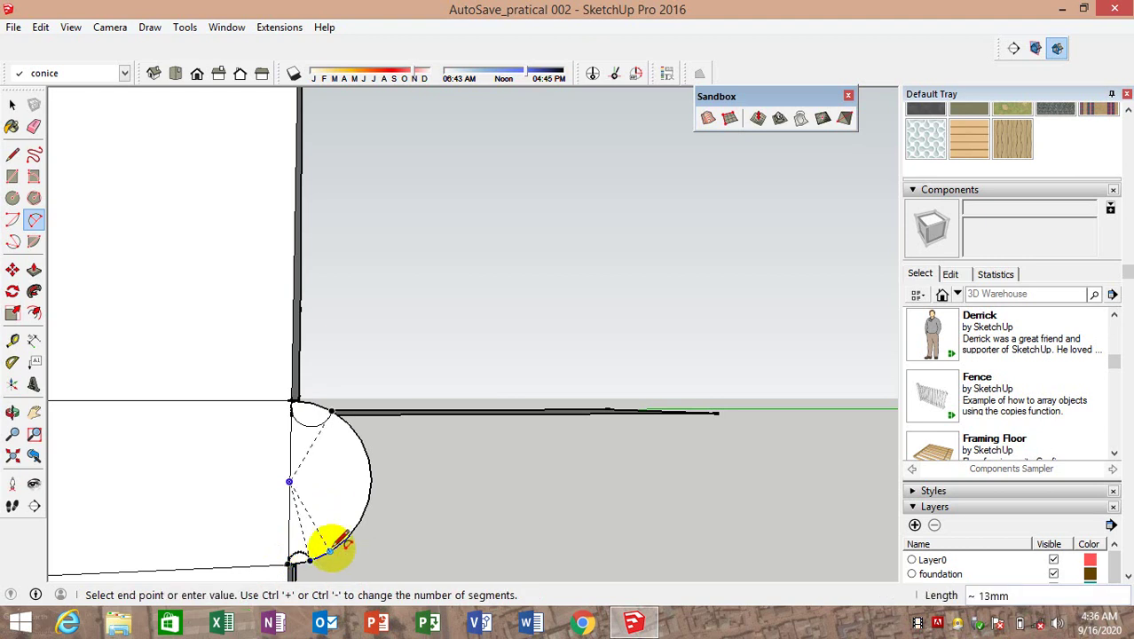
{"action": "left_click", "coordinate": [346, 536]}
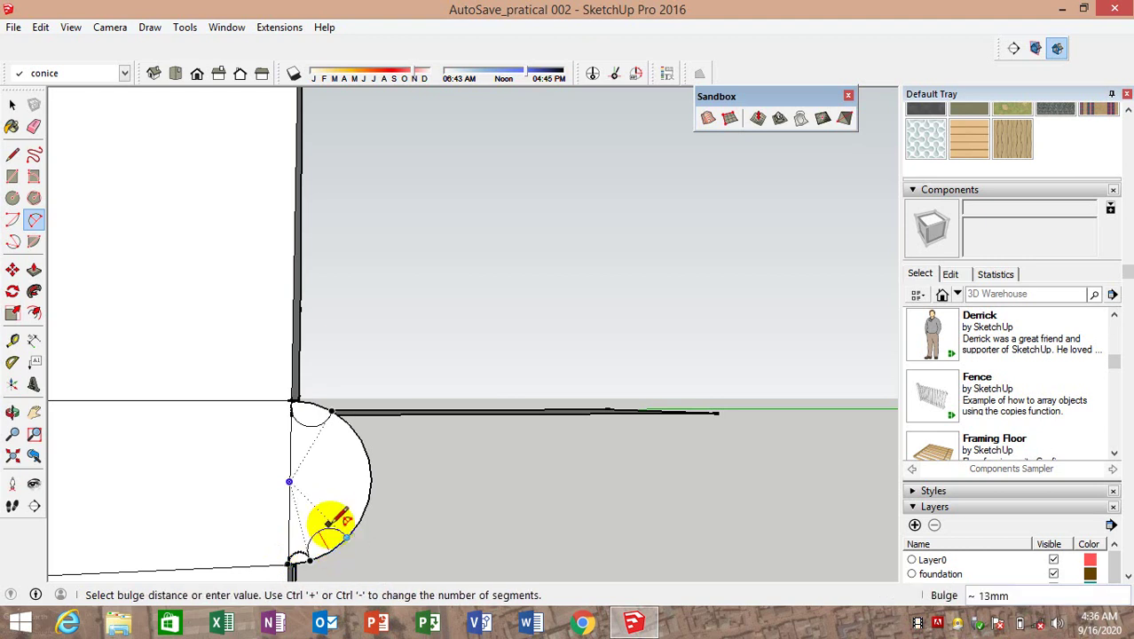
{"action": "left_click", "coordinate": [328, 524]}
{"action": "left_click", "coordinate": [347, 536]}
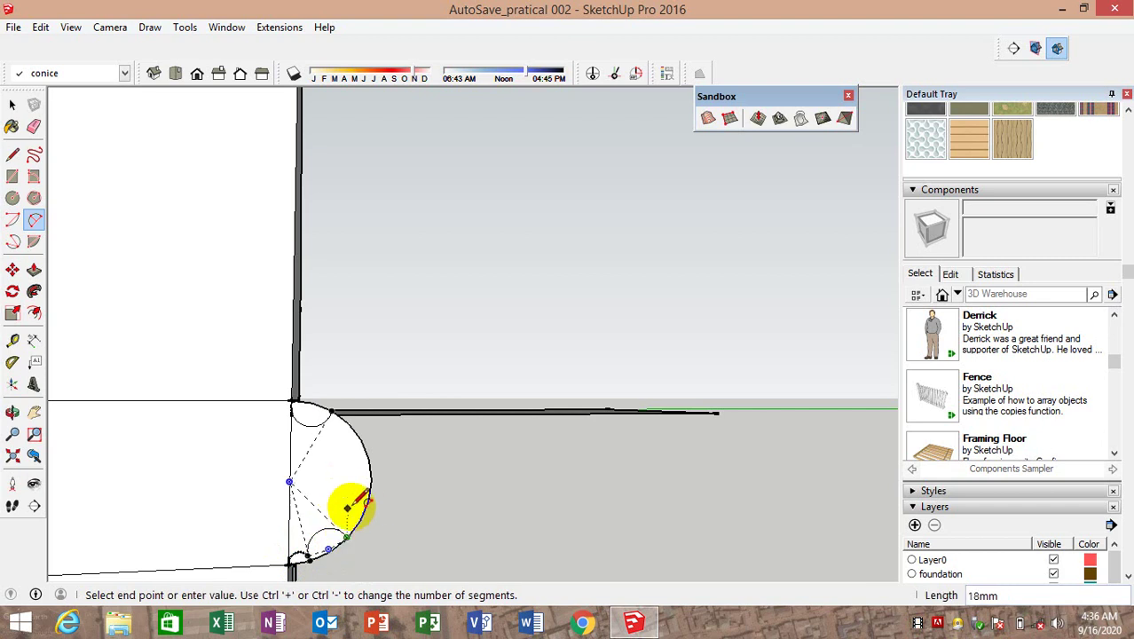
{"action": "left_click", "coordinate": [368, 500]}
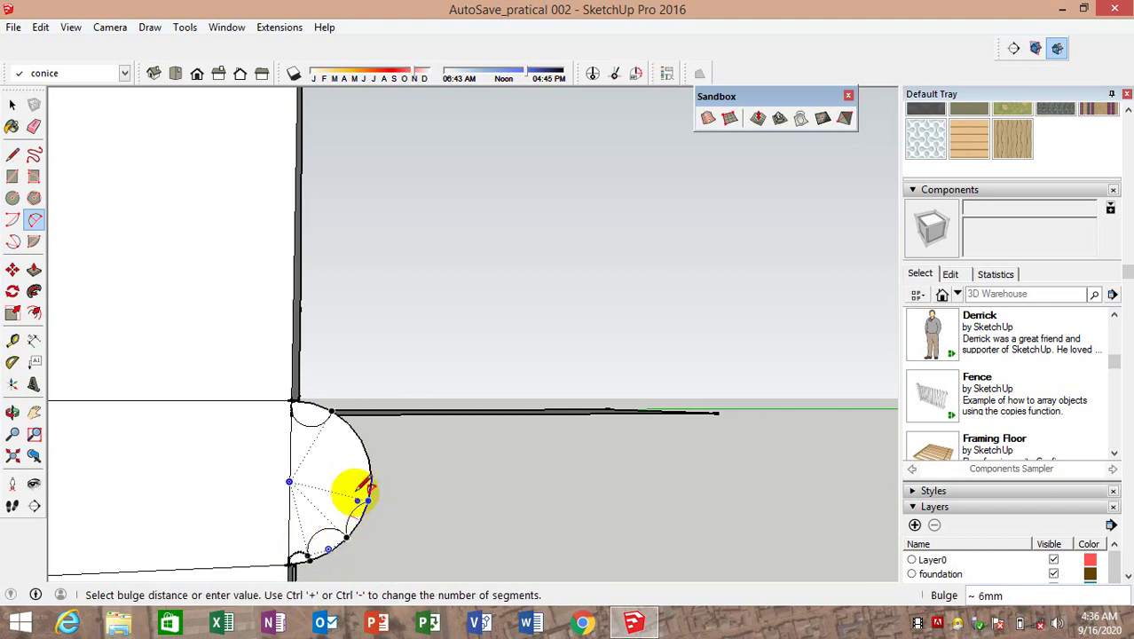
{"action": "left_click", "coordinate": [364, 489]}
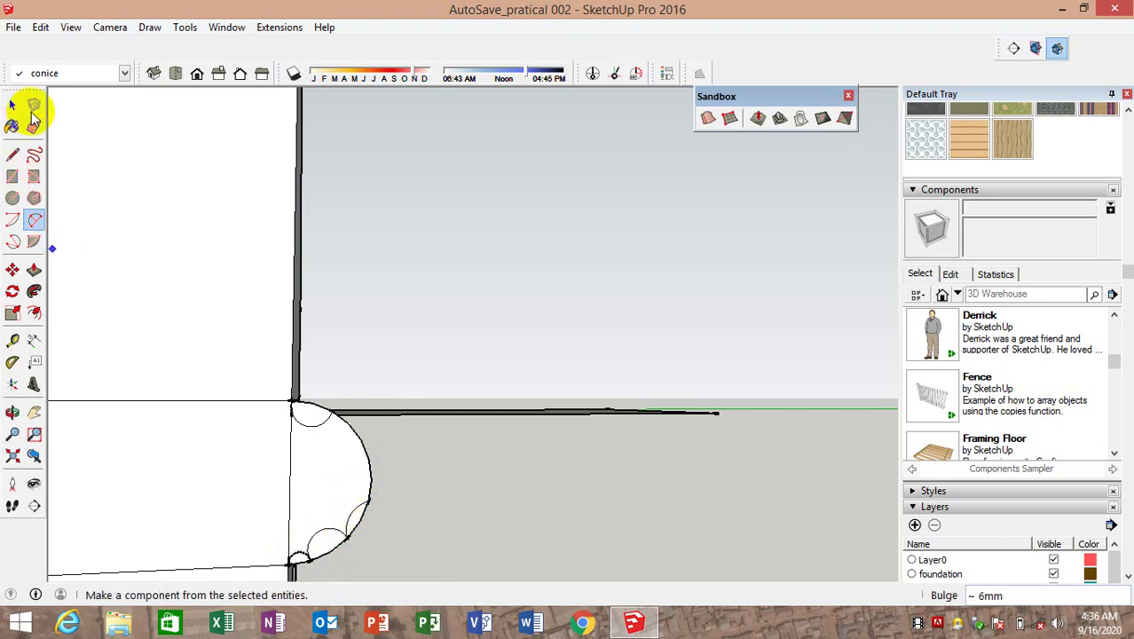
{"action": "left_click", "coordinate": [34, 126]}
Orbit and zoom around the house to inspect the cornice profile at the wall corner
{"action": "scroll", "coordinate": [301, 543], "scroll_direction": "down", "scroll_amount": 5}
{"action": "scroll", "coordinate": [391, 424], "scroll_direction": "up", "scroll_amount": 5}
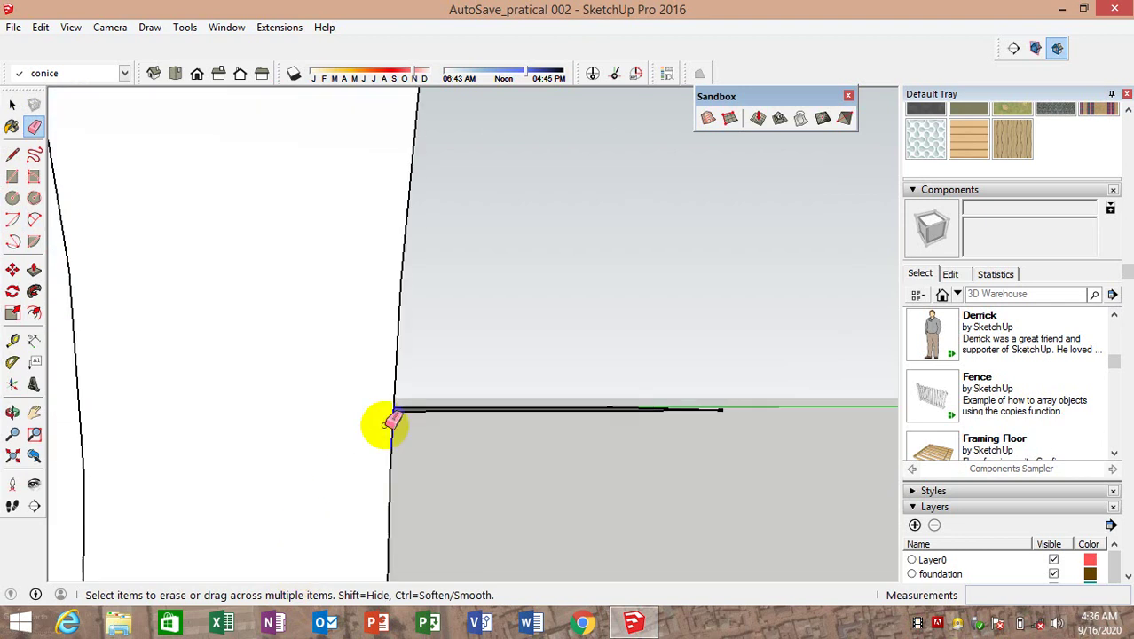
{"action": "scroll", "coordinate": [389, 435], "scroll_direction": "up", "scroll_amount": 5}
{"action": "scroll", "coordinate": [382, 404], "scroll_direction": "down", "scroll_amount": 5}
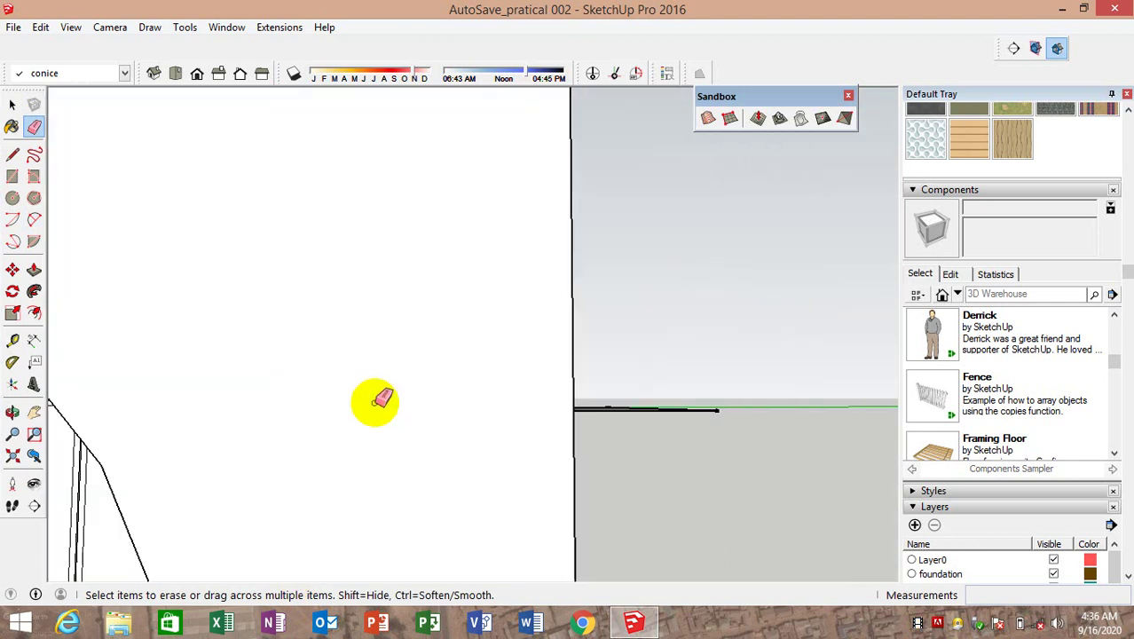
{"action": "scroll", "coordinate": [374, 401], "scroll_direction": "down", "scroll_amount": 3}
{"action": "scroll", "coordinate": [445, 267], "scroll_direction": "down", "scroll_amount": 3}
{"action": "scroll", "coordinate": [442, 246], "scroll_direction": "down", "scroll_amount": 3}
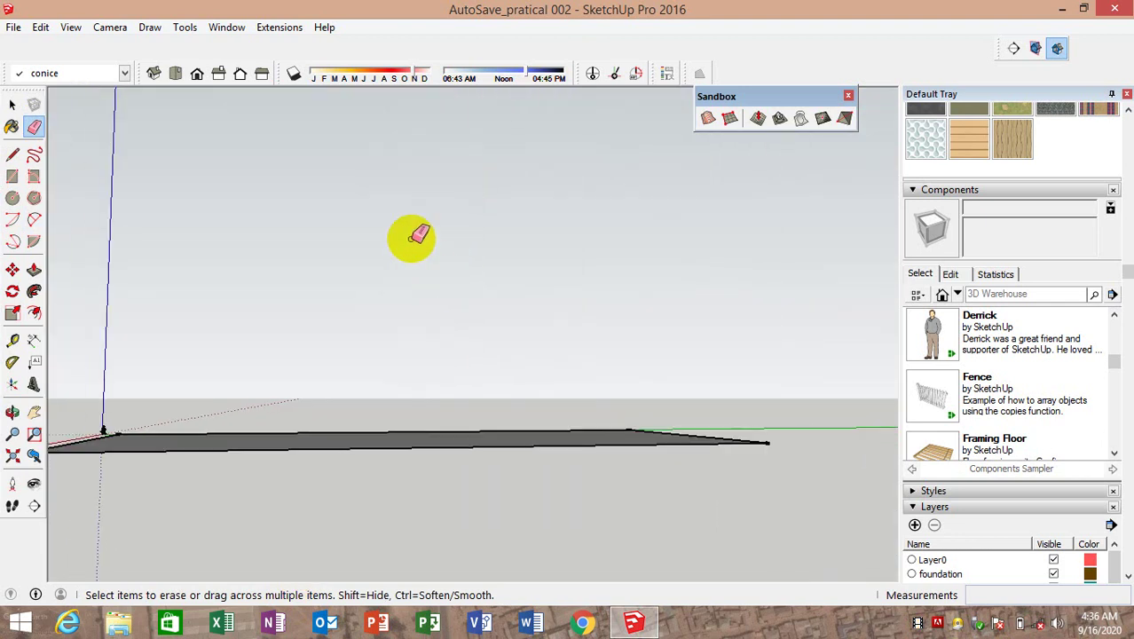
{"action": "scroll", "coordinate": [412, 266], "scroll_direction": "up", "scroll_amount": 3}
{"action": "scroll", "coordinate": [393, 273], "scroll_direction": "up", "scroll_amount": 2}
{"action": "scroll", "coordinate": [400, 261], "scroll_direction": "up", "scroll_amount": 2}
{"action": "scroll", "coordinate": [409, 267], "scroll_direction": "up", "scroll_amount": 2}
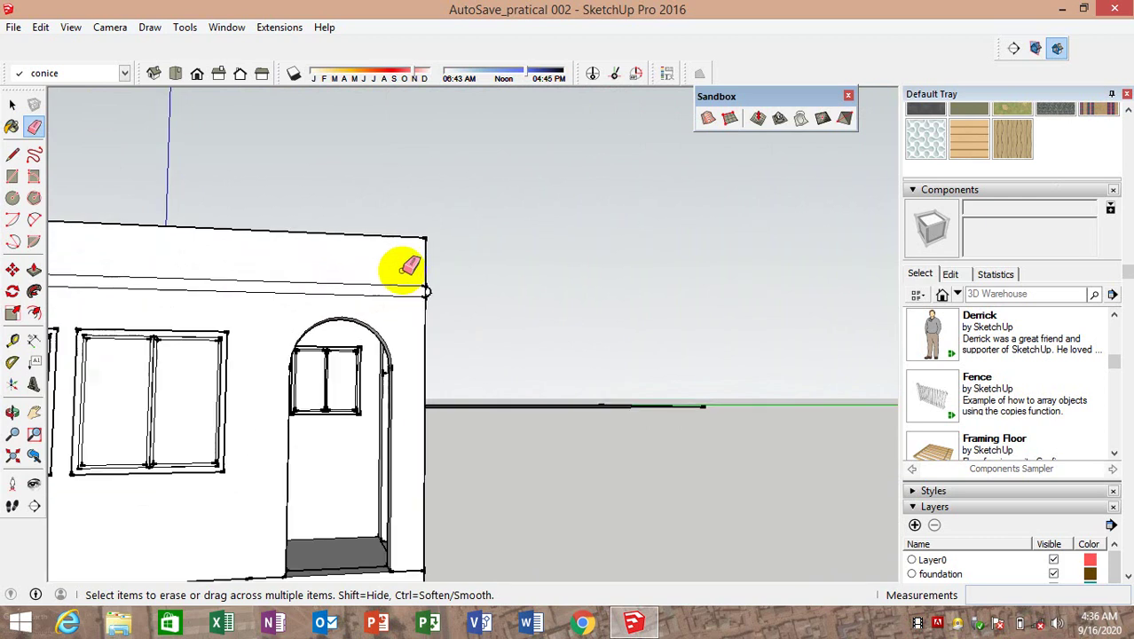
{"action": "scroll", "coordinate": [412, 271], "scroll_direction": "down", "scroll_amount": 3}
{"action": "scroll", "coordinate": [425, 336], "scroll_direction": "up", "scroll_amount": 3}
{"action": "middle_click_drag", "start_coordinate": [399, 334], "coordinate": [421, 410]}
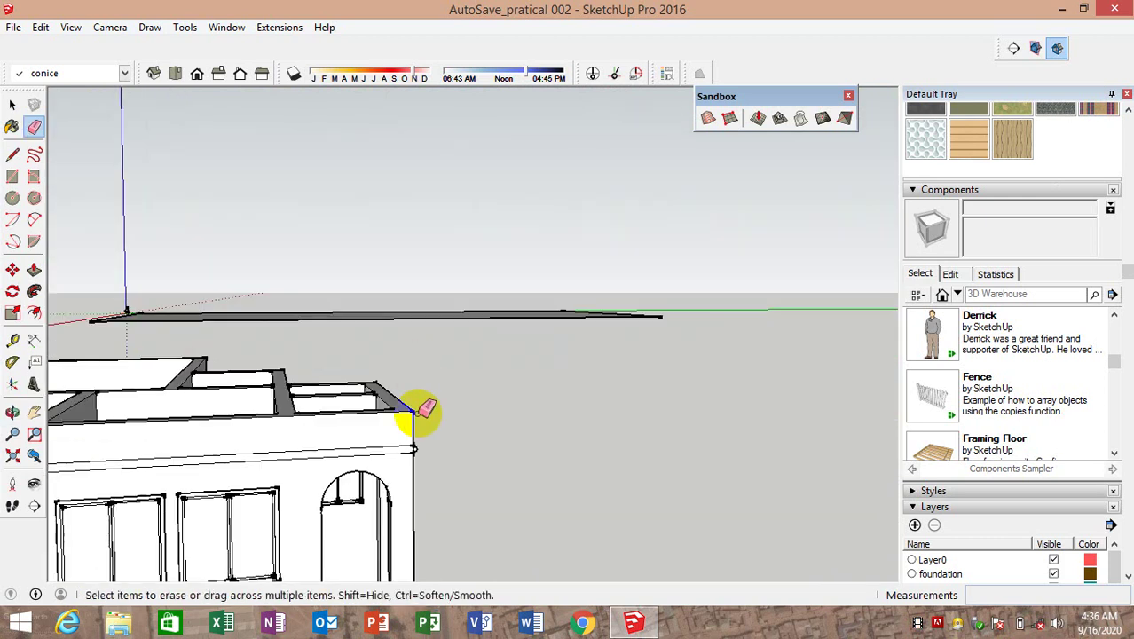
{"action": "scroll", "coordinate": [413, 434], "scroll_direction": "down", "scroll_amount": 3}
{"action": "scroll", "coordinate": [377, 484], "scroll_direction": "up", "scroll_amount": 2}
{"action": "scroll", "coordinate": [364, 504], "scroll_direction": "up", "scroll_amount": 2}
{"action": "middle_click_drag", "start_coordinate": [362, 507], "coordinate": [331, 508]}
{"action": "scroll", "coordinate": [333, 513], "scroll_direction": "up", "scroll_amount": 1}
{"action": "scroll", "coordinate": [341, 532], "scroll_direction": "up", "scroll_amount": 2}
{"action": "scroll", "coordinate": [349, 535], "scroll_direction": "up", "scroll_amount": 2}
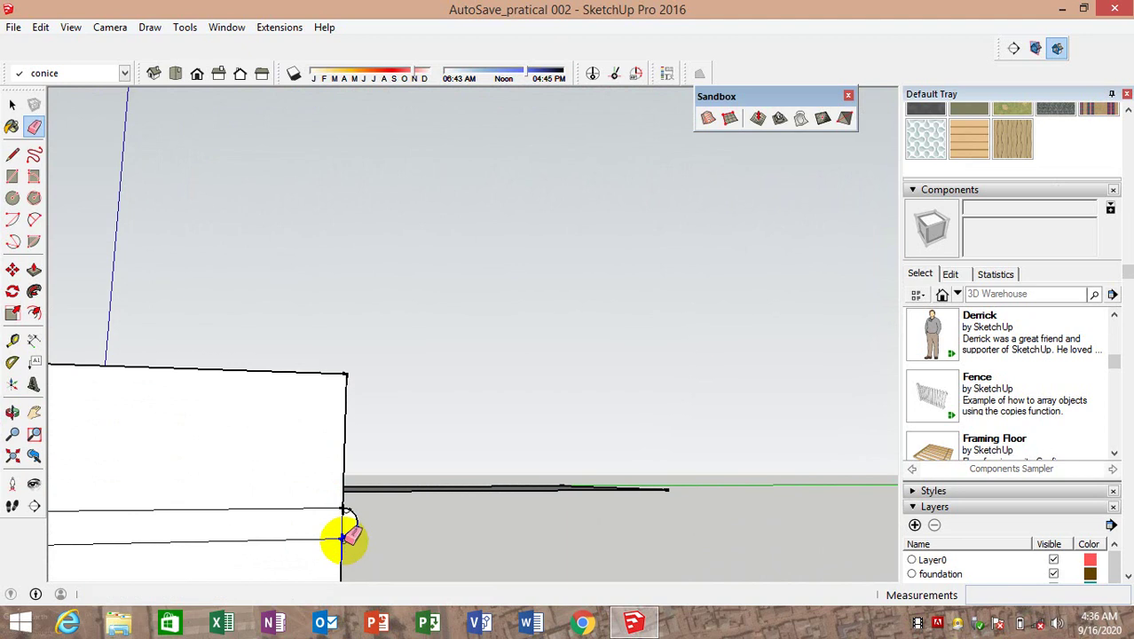
{"action": "scroll", "coordinate": [344, 536], "scroll_direction": "up", "scroll_amount": 2}
{"action": "scroll", "coordinate": [342, 534], "scroll_direction": "down", "scroll_amount": 2}
{"action": "middle_click_drag", "start_coordinate": [342, 533], "coordinate": [342, 530]}
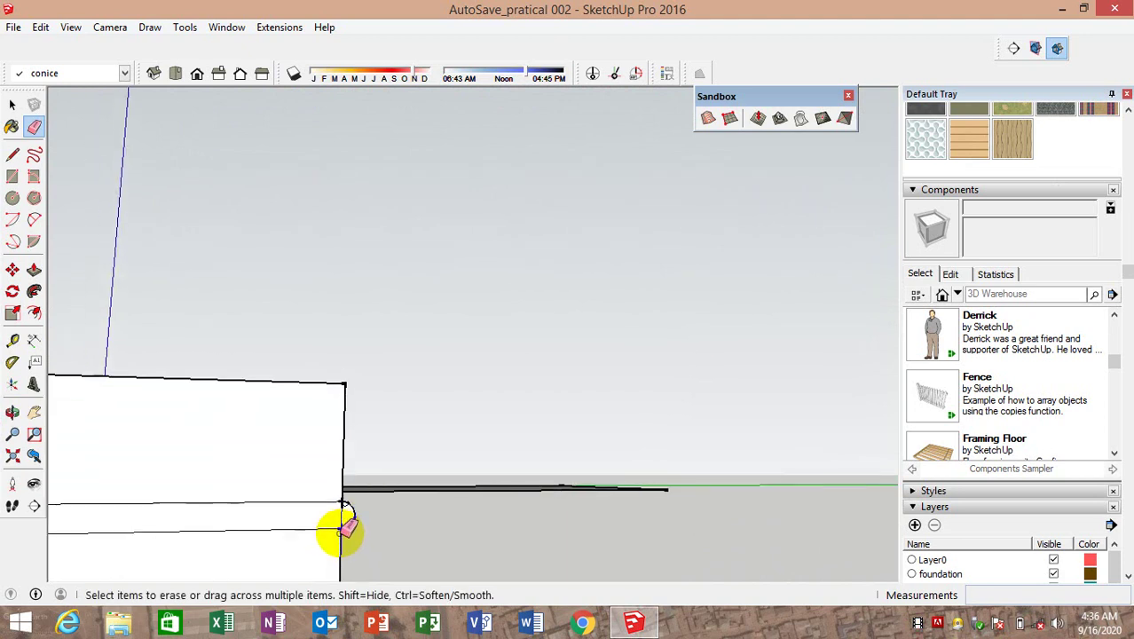
{"action": "scroll", "coordinate": [343, 529], "scroll_direction": "up", "scroll_amount": 2}
{"action": "scroll", "coordinate": [343, 528], "scroll_direction": "up", "scroll_amount": 2}
{"action": "scroll", "coordinate": [350, 522], "scroll_direction": "up", "scroll_amount": 2}
{"action": "scroll", "coordinate": [321, 470], "scroll_direction": "down", "scroll_amount": 1}
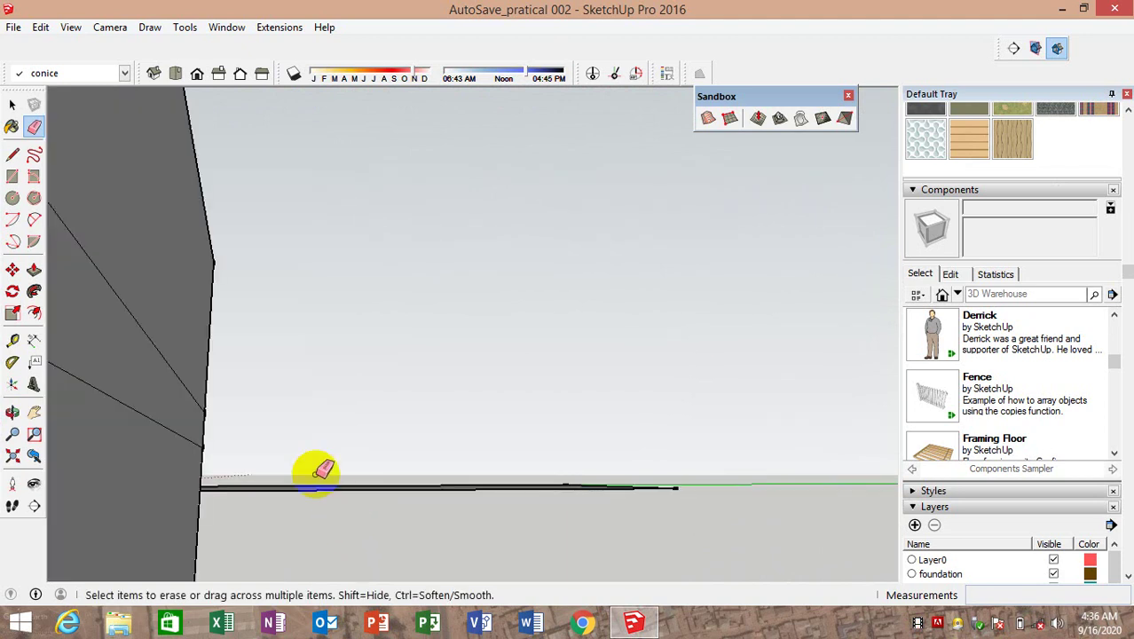
{"action": "scroll", "coordinate": [322, 470], "scroll_direction": "down", "scroll_amount": 2}
{"action": "scroll", "coordinate": [322, 472], "scroll_direction": "up", "scroll_amount": 1}
{"action": "scroll", "coordinate": [321, 474], "scroll_direction": "up", "scroll_amount": 1}
{"action": "middle_click_drag", "start_coordinate": [321, 474], "coordinate": [362, 476]}
Return to the Eraser, zoom in on the wall corner, then close SketchUp with Alt+F4
{"action": "key", "text": "e"}
{"action": "scroll", "coordinate": [347, 453], "scroll_direction": "up", "scroll_amount": 2}
{"action": "scroll", "coordinate": [347, 456], "scroll_direction": "down", "scroll_amount": 2}
{"action": "scroll", "coordinate": [328, 467], "scroll_direction": "up", "scroll_amount": 2}
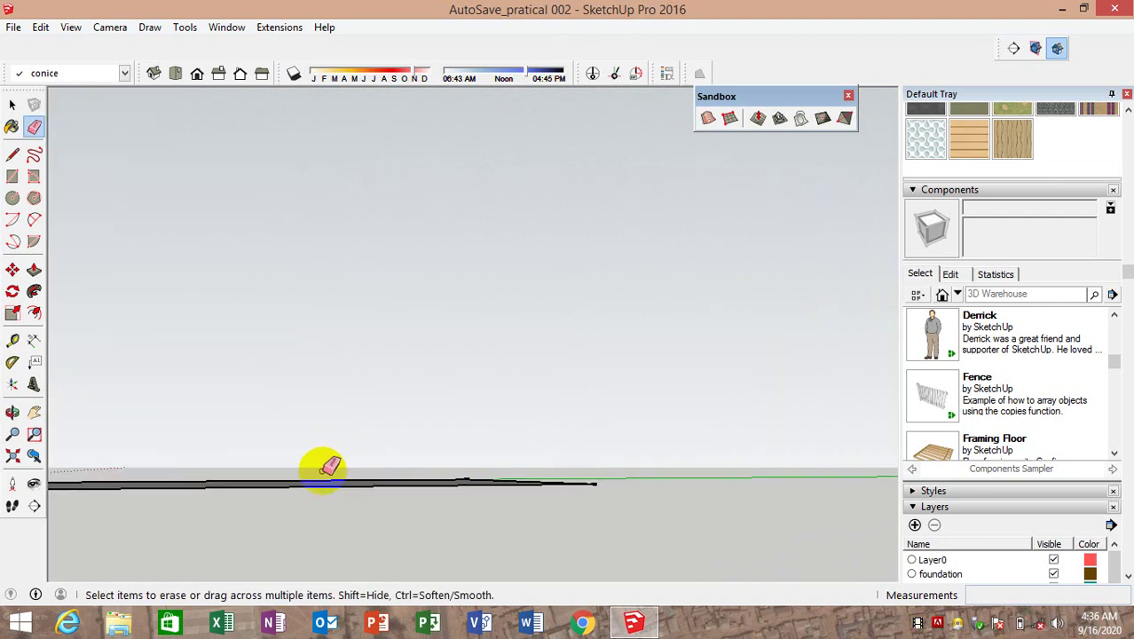
{"action": "scroll", "coordinate": [306, 486], "scroll_direction": "down", "scroll_amount": 2}
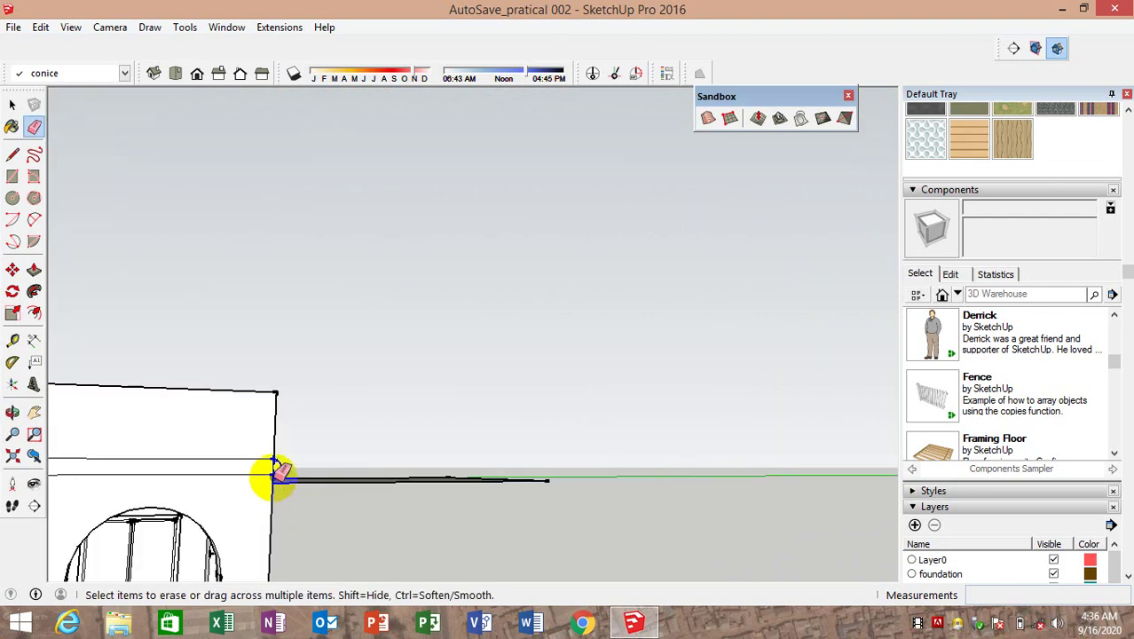
{"action": "scroll", "coordinate": [275, 470], "scroll_direction": "up", "scroll_amount": 2}
{"action": "scroll", "coordinate": [275, 472], "scroll_direction": "up", "scroll_amount": 1}
{"action": "middle_click_drag", "start_coordinate": [276, 474], "coordinate": [278, 479]}
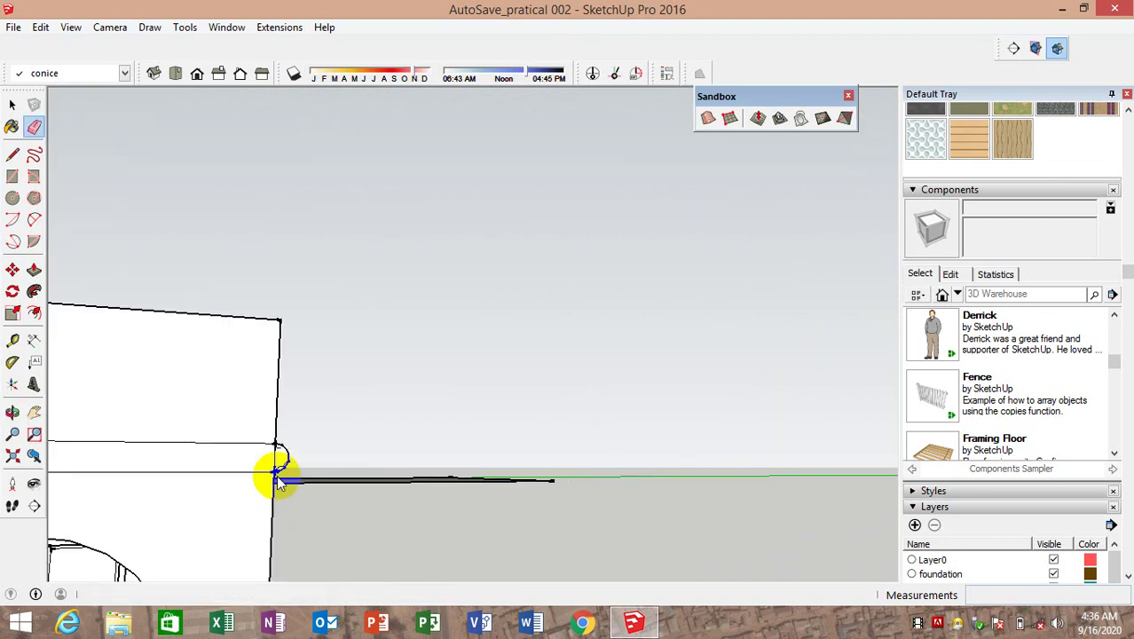
{"action": "scroll", "coordinate": [277, 479], "scroll_direction": "up", "scroll_amount": 1}
{"action": "scroll", "coordinate": [275, 471], "scroll_direction": "down", "scroll_amount": 2}
{"action": "scroll", "coordinate": [274, 466], "scroll_direction": "up", "scroll_amount": 1}
{"action": "scroll", "coordinate": [271, 462], "scroll_direction": "up", "scroll_amount": 1}
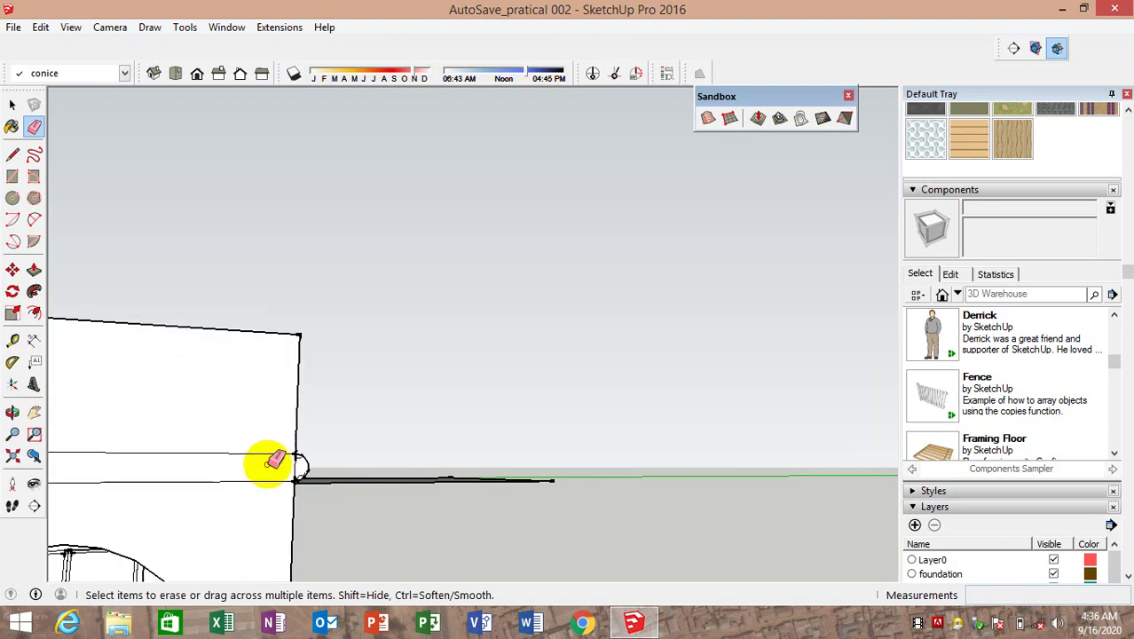
{"action": "scroll", "coordinate": [271, 461], "scroll_direction": "up", "scroll_amount": 1}
{"action": "scroll", "coordinate": [273, 461], "scroll_direction": "up", "scroll_amount": 1}
{"action": "scroll", "coordinate": [274, 461], "scroll_direction": "up", "scroll_amount": 1}
{"action": "scroll", "coordinate": [275, 462], "scroll_direction": "up", "scroll_amount": 1}
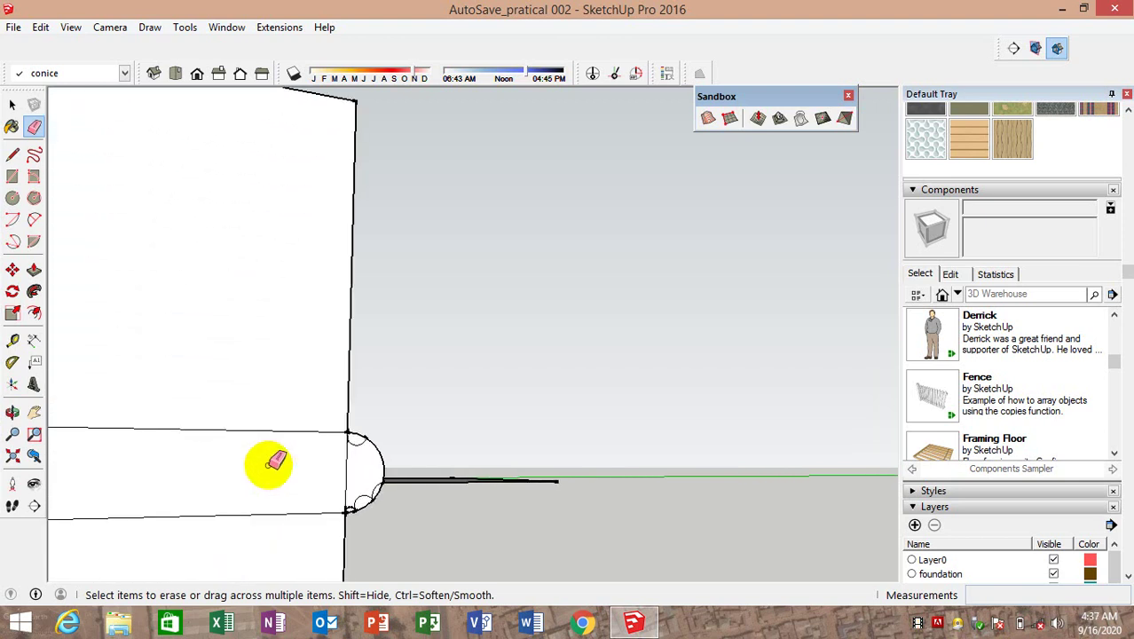
{"action": "scroll", "coordinate": [273, 461], "scroll_direction": "up", "scroll_amount": 1}
{"action": "scroll", "coordinate": [373, 431], "scroll_direction": "up", "scroll_amount": 1}
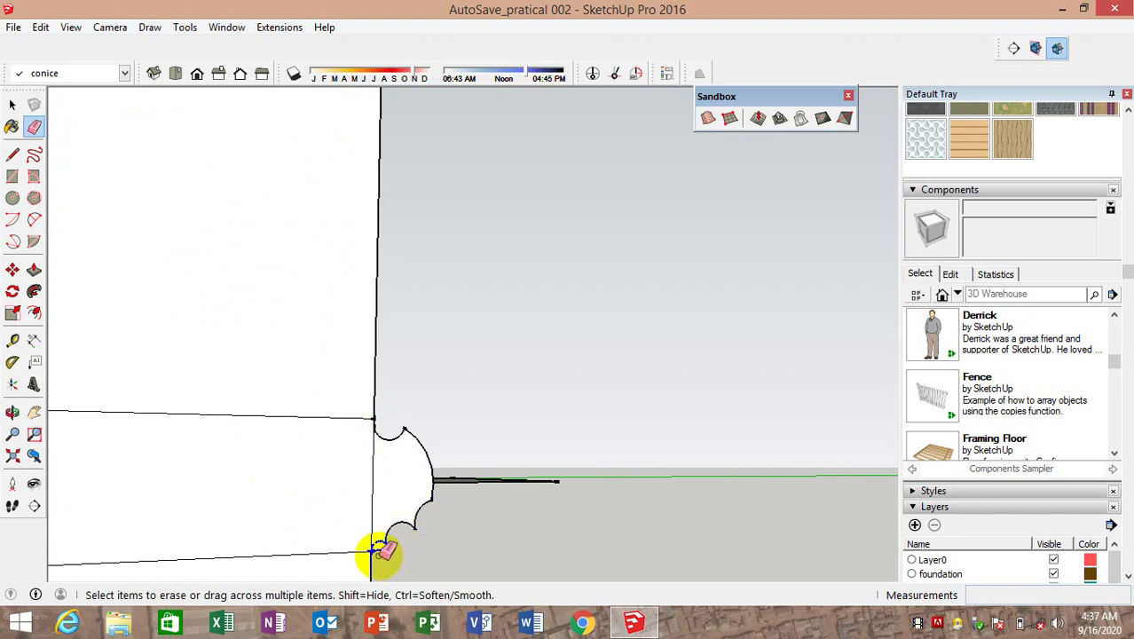
{"action": "scroll", "coordinate": [390, 555], "scroll_direction": "down", "scroll_amount": 3}
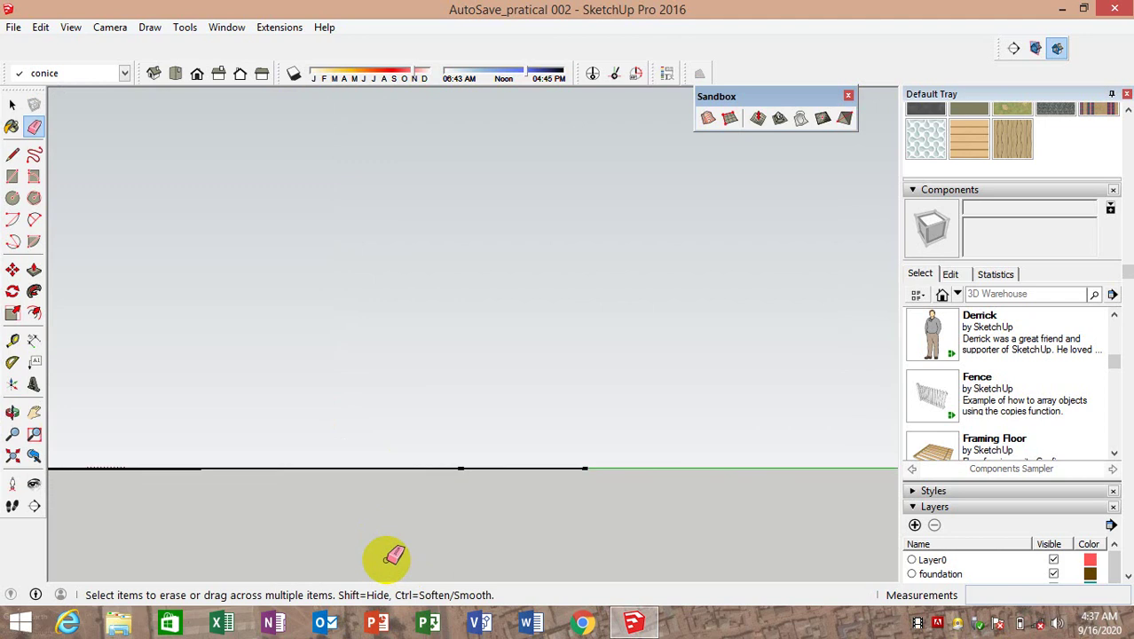
{"action": "middle_click_drag", "start_coordinate": [390, 545], "coordinate": [187, 522]}
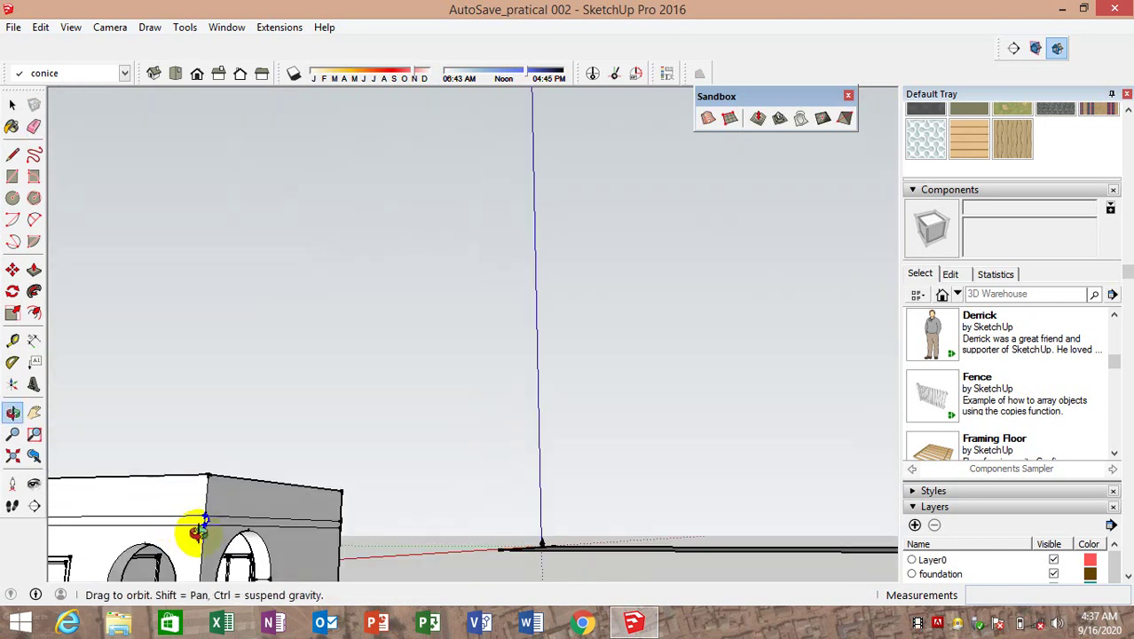
{"action": "key", "text": "alt+F4"}
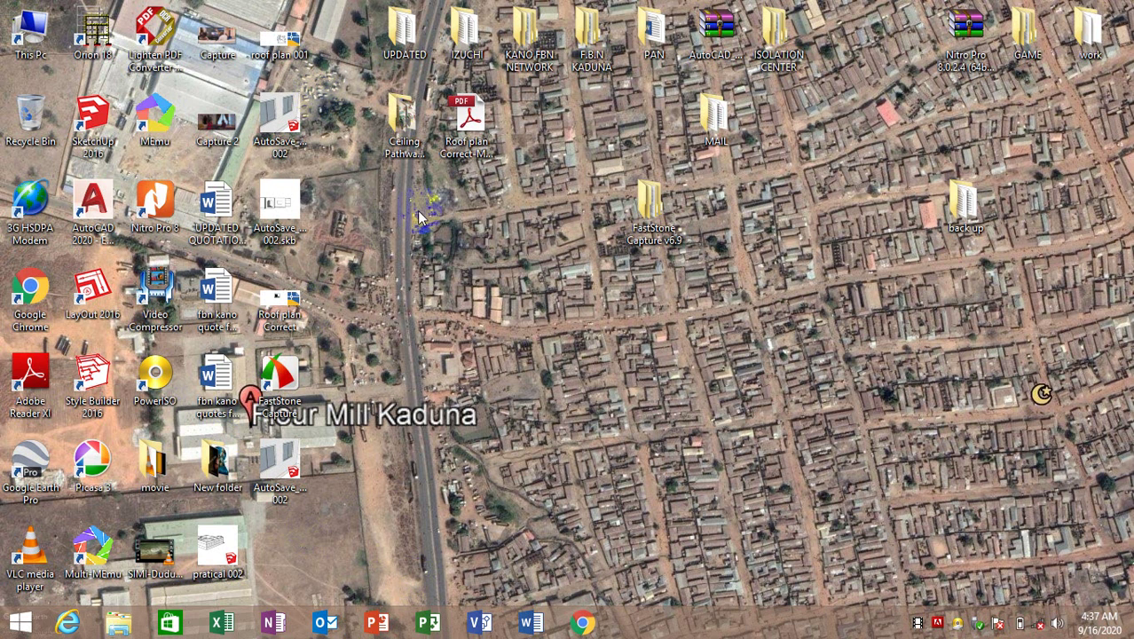
Refresh the desktop and reopen the AutoSave_AutoSave_pratical 002 house model file
{"action": "right_click", "coordinate": [548, 341]}
{"action": "left_click", "coordinate": [604, 377]}
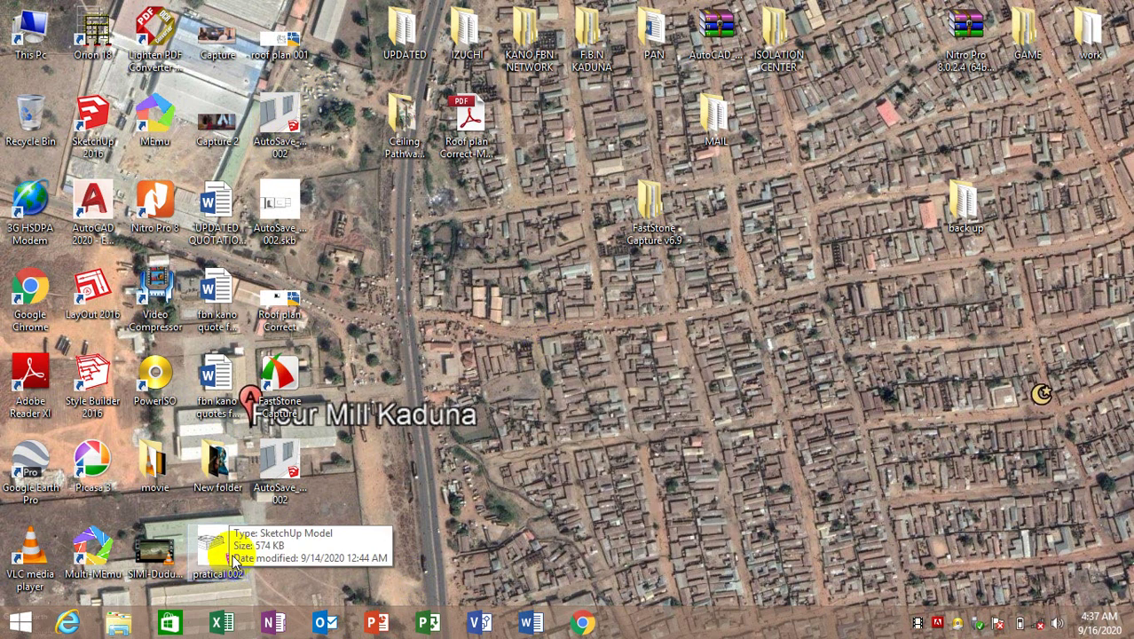
{"action": "left_click", "coordinate": [287, 470]}
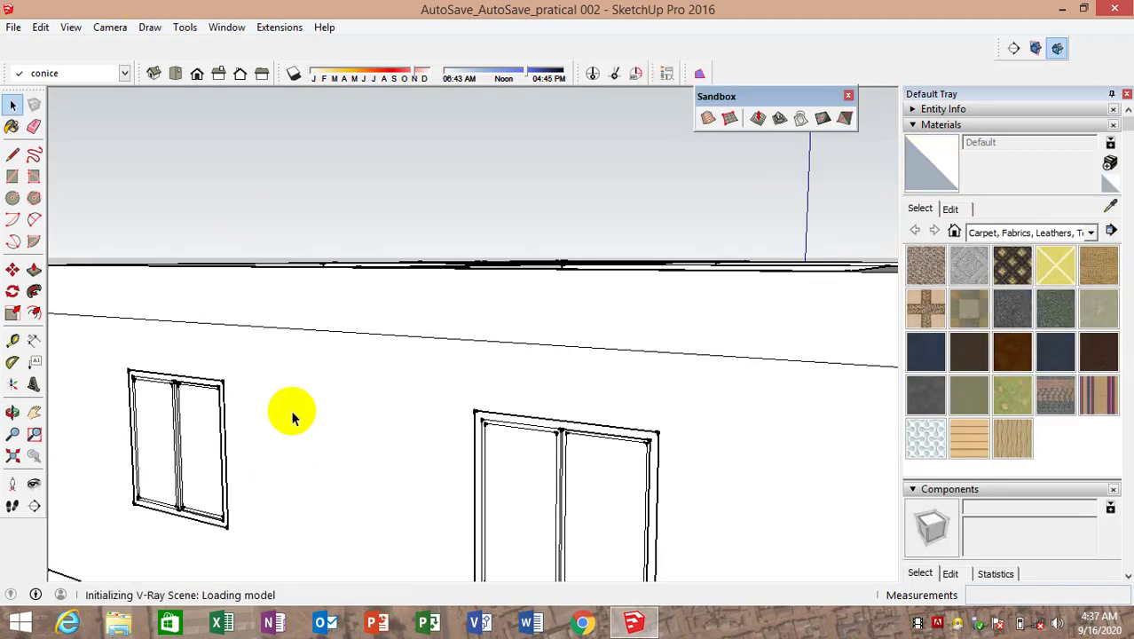
Draw a continuous line linking four wall corners along the tops of the arched front walls
{"action": "scroll", "coordinate": [370, 305], "scroll_direction": "down", "scroll_amount": 3}
{"action": "scroll", "coordinate": [379, 305], "scroll_direction": "down", "scroll_amount": 3}
{"action": "mouse_move", "coordinate": [380, 305]}
{"action": "middle_mouse_down"}
{"action": "mouse_move", "coordinate": [370, 372]}
{"action": "mouse_move", "coordinate": [401, 358]}
{"action": "mouse_move", "coordinate": [323, 299]}
{"action": "middle_mouse_up"}
{"action": "left_click", "coordinate": [13, 154]}
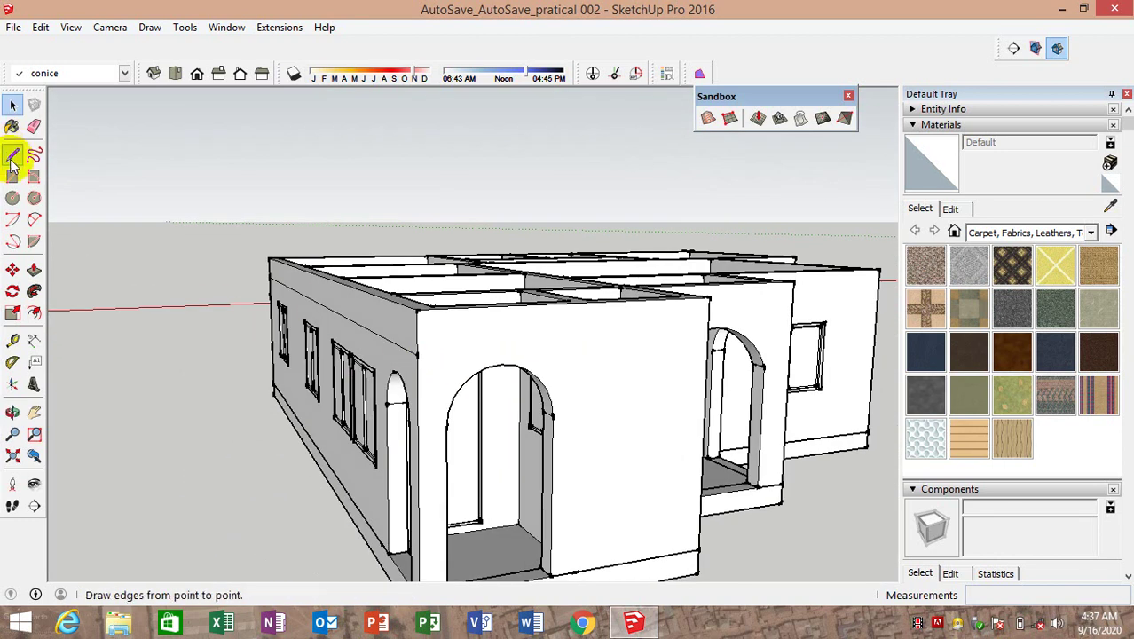
{"action": "left_click", "coordinate": [417, 355]}
{"action": "key", "text": "Escape"}
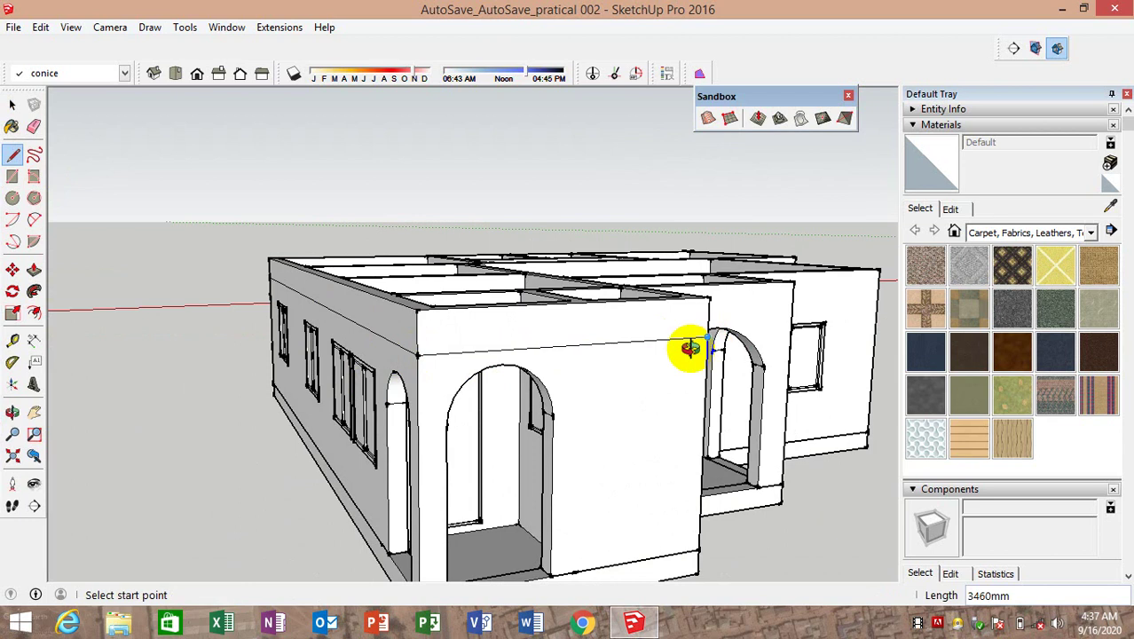
{"action": "mouse_move", "coordinate": [689, 350]}
{"action": "middle_mouse_down"}
{"action": "mouse_move", "coordinate": [241, 426]}
{"action": "mouse_move", "coordinate": [294, 317]}
{"action": "mouse_move", "coordinate": [257, 299]}
{"action": "middle_mouse_up"}
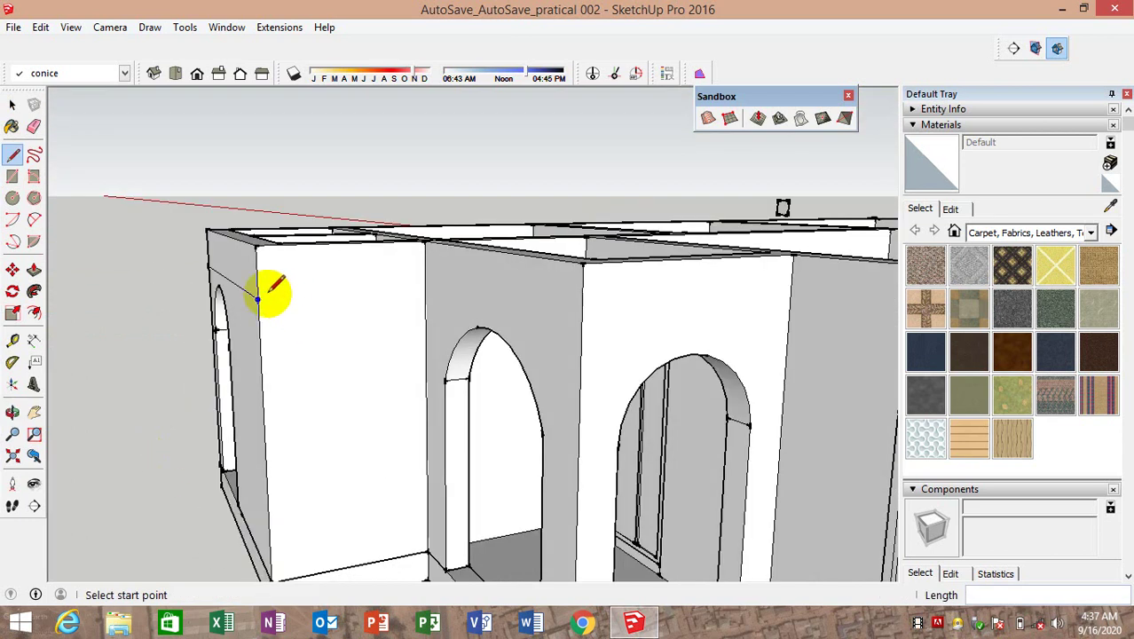
{"action": "left_click", "coordinate": [258, 299]}
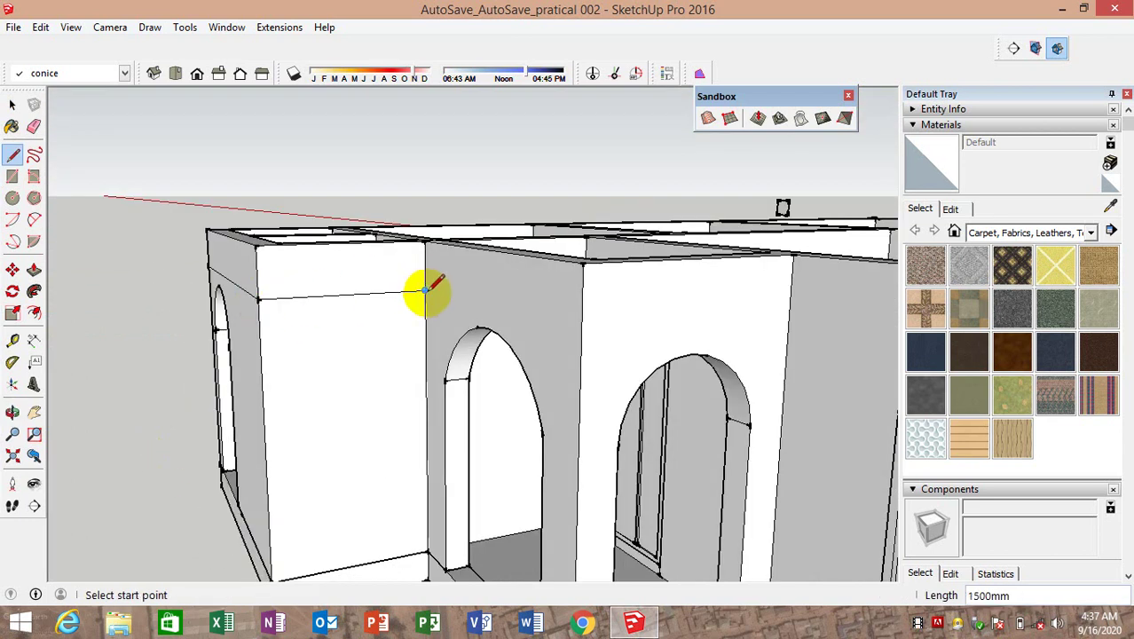
{"action": "left_click", "coordinate": [426, 290]}
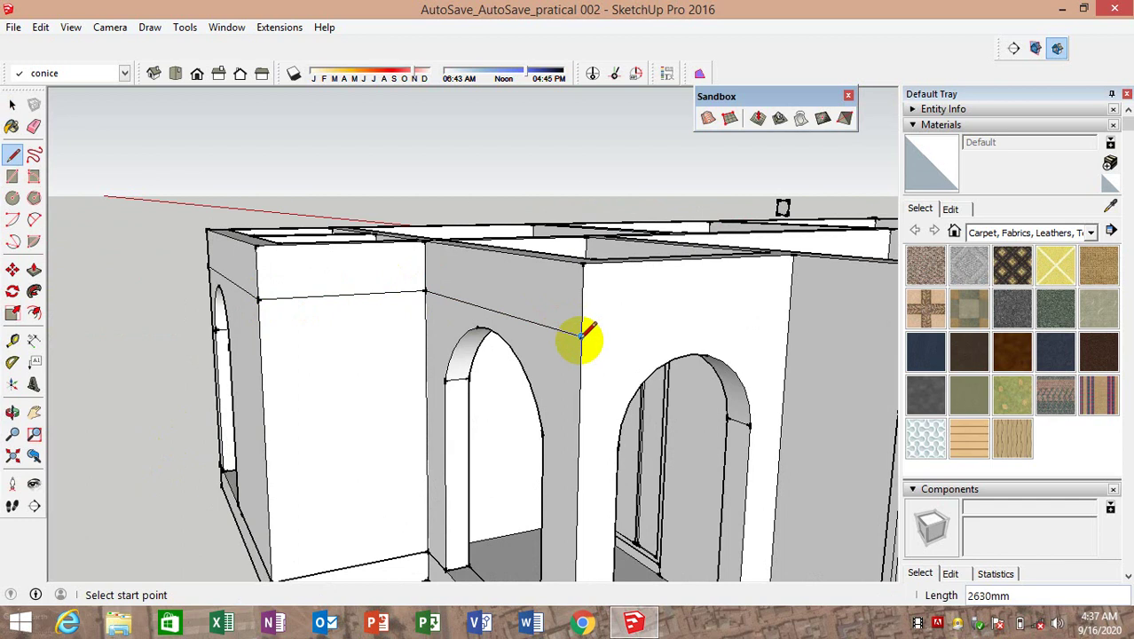
{"action": "left_click", "coordinate": [581, 334]}
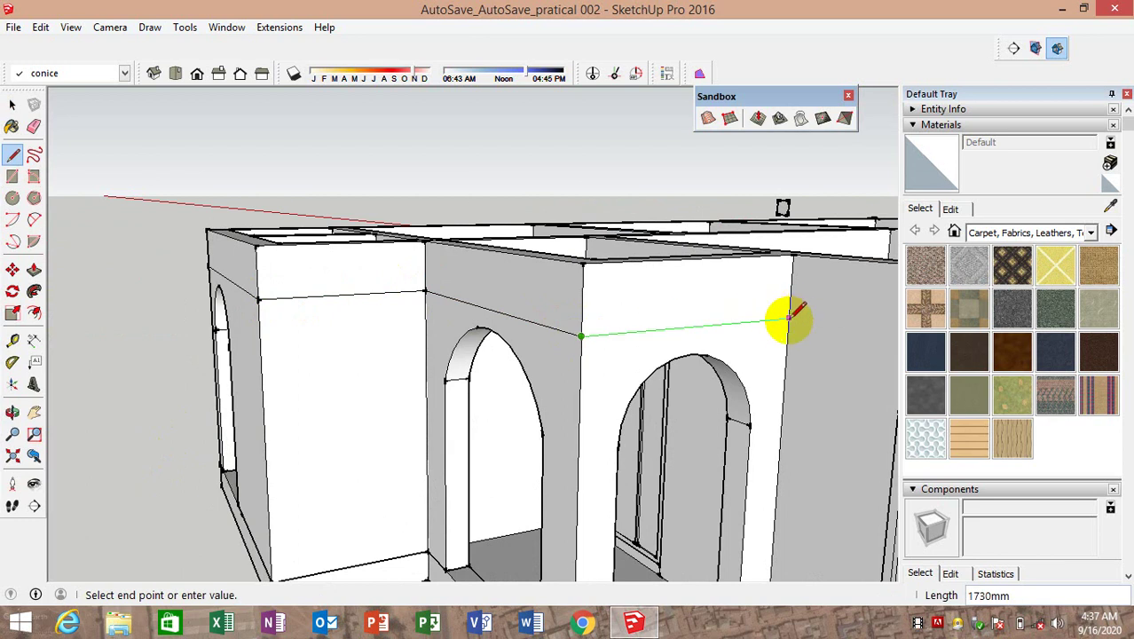
{"action": "scroll", "coordinate": [768, 324], "scroll_direction": "down", "scroll_amount": 2}
{"action": "left_click", "coordinate": [771, 312]}
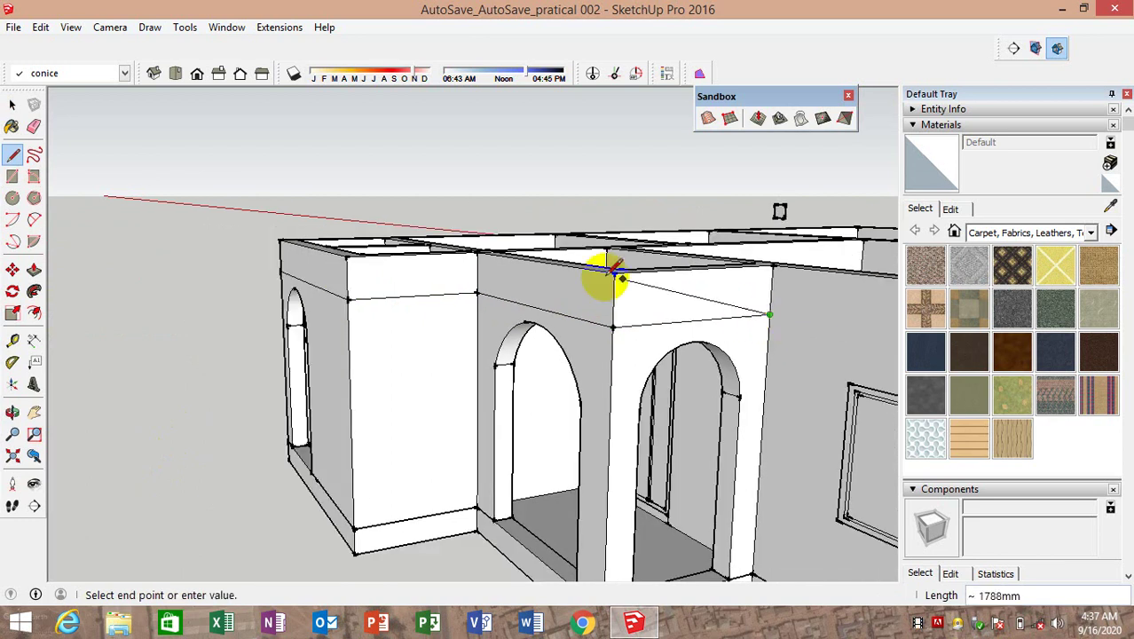
{"action": "scroll", "coordinate": [608, 274], "scroll_direction": "down", "scroll_amount": 2}
{"action": "key", "text": "Escape"}
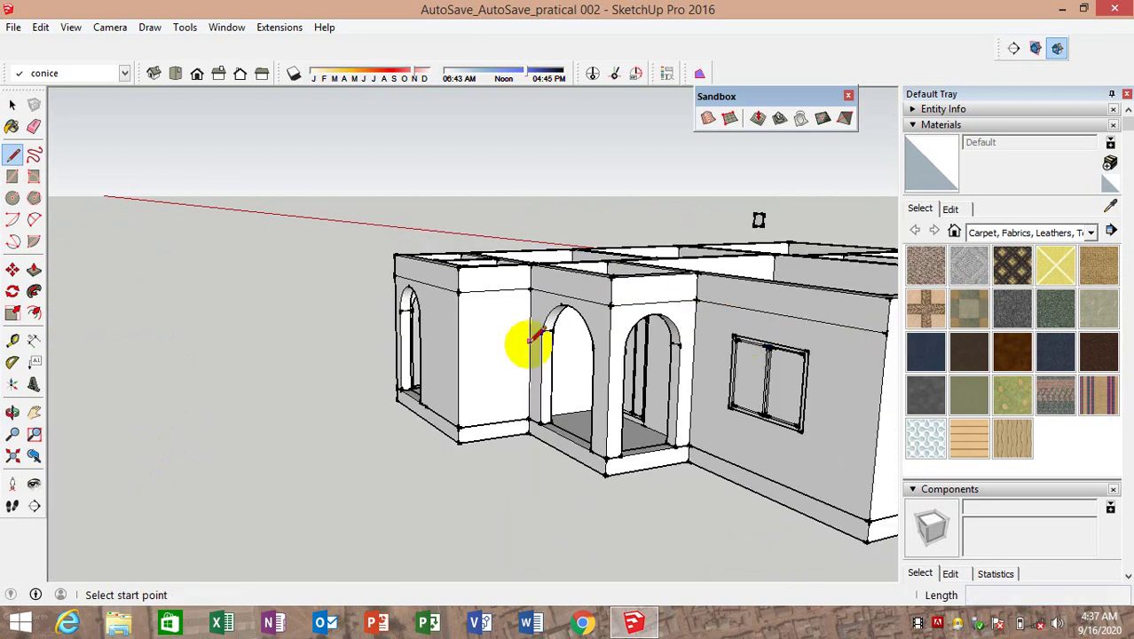
Orbit and zoom around the building to check the new cornice line
{"action": "mouse_move", "coordinate": [527, 339]}
{"action": "middle_mouse_down"}
{"action": "mouse_move", "coordinate": [714, 352]}
{"action": "mouse_move", "coordinate": [425, 314]}
{"action": "mouse_move", "coordinate": [667, 273]}
{"action": "mouse_move", "coordinate": [425, 261]}
{"action": "mouse_move", "coordinate": [451, 286]}
{"action": "middle_mouse_up"}
{"action": "scroll", "coordinate": [519, 304], "scroll_direction": "up", "scroll_amount": 3}
{"action": "scroll", "coordinate": [434, 235], "scroll_direction": "up", "scroll_amount": 2}
{"action": "scroll", "coordinate": [462, 236], "scroll_direction": "down", "scroll_amount": 2}
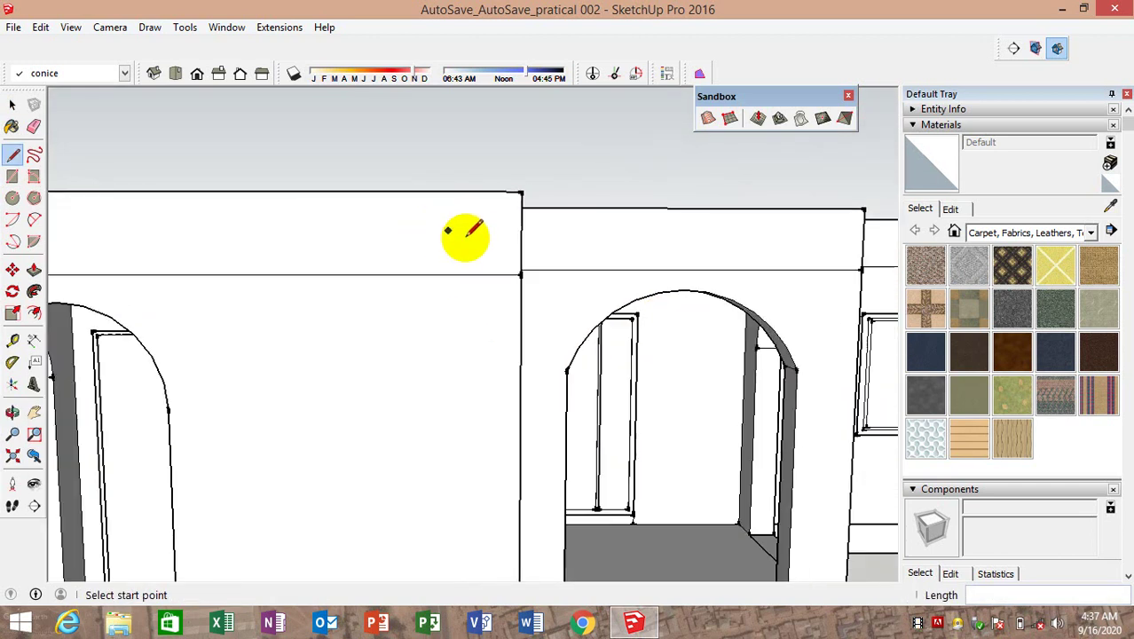
{"action": "scroll", "coordinate": [241, 228], "scroll_direction": "down", "scroll_amount": 2}
{"action": "scroll", "coordinate": [425, 292], "scroll_direction": "down", "scroll_amount": 3}
{"action": "scroll", "coordinate": [425, 291], "scroll_direction": "down", "scroll_amount": 1}
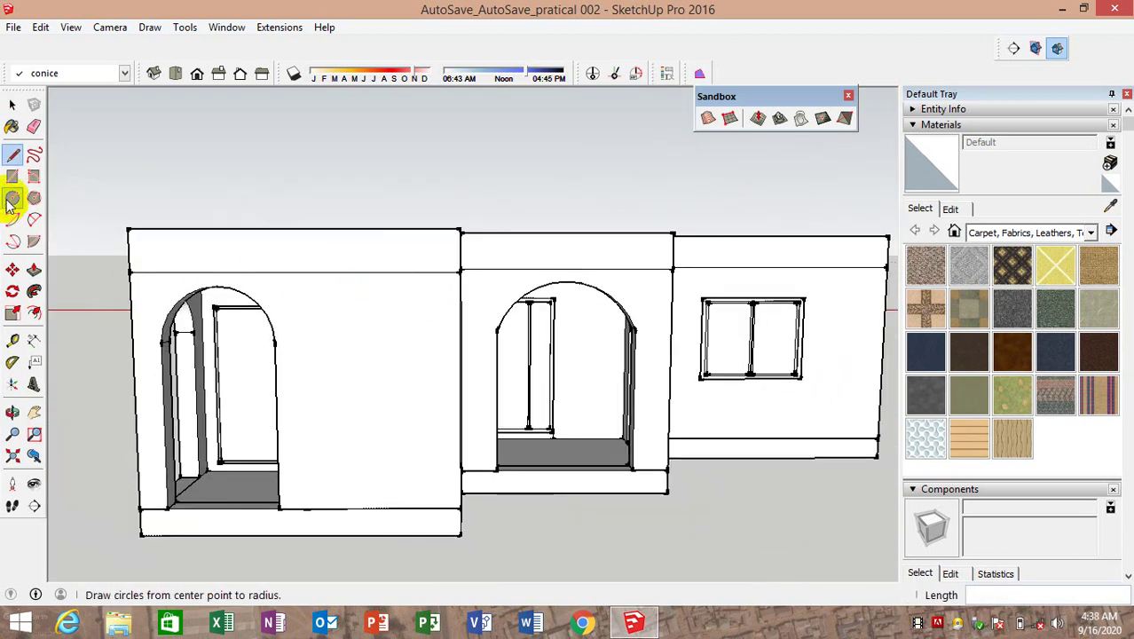
Copy the side wall's top edge down 250 mm and 200 mm with Move+Ctrl
{"action": "left_click", "coordinate": [12, 268]}
{"action": "scroll", "coordinate": [172, 268], "scroll_direction": "up", "scroll_amount": 2}
{"action": "scroll", "coordinate": [341, 271], "scroll_direction": "up", "scroll_amount": 1}
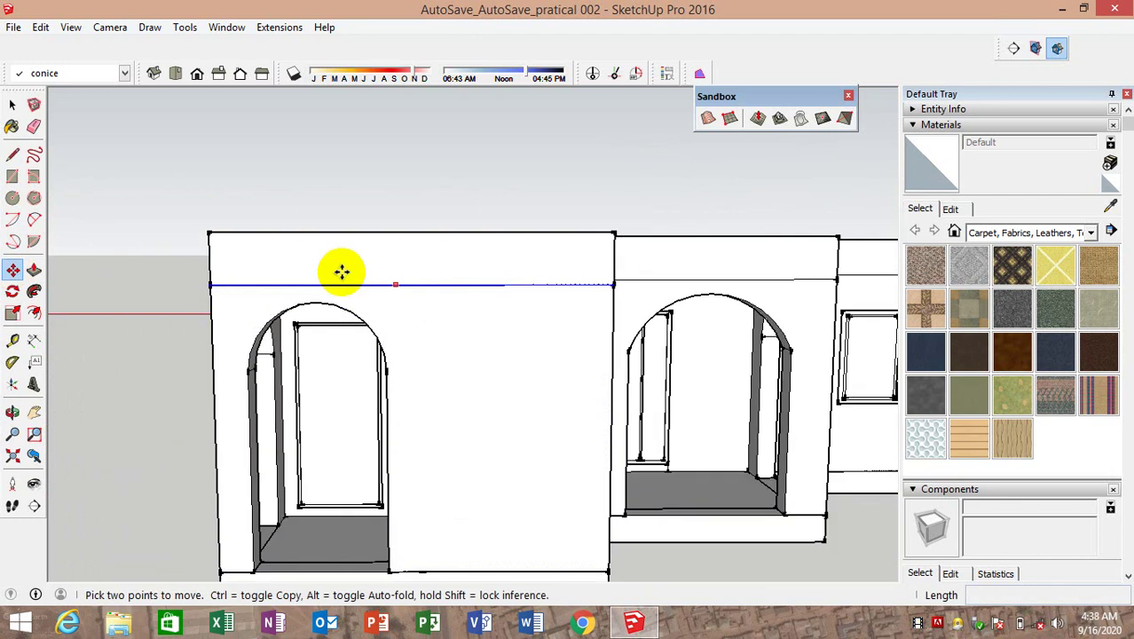
{"action": "middle_click_drag", "start_coordinate": [342, 271], "coordinate": [558, 299]}
{"action": "scroll", "coordinate": [414, 316], "scroll_direction": "up", "scroll_amount": 2}
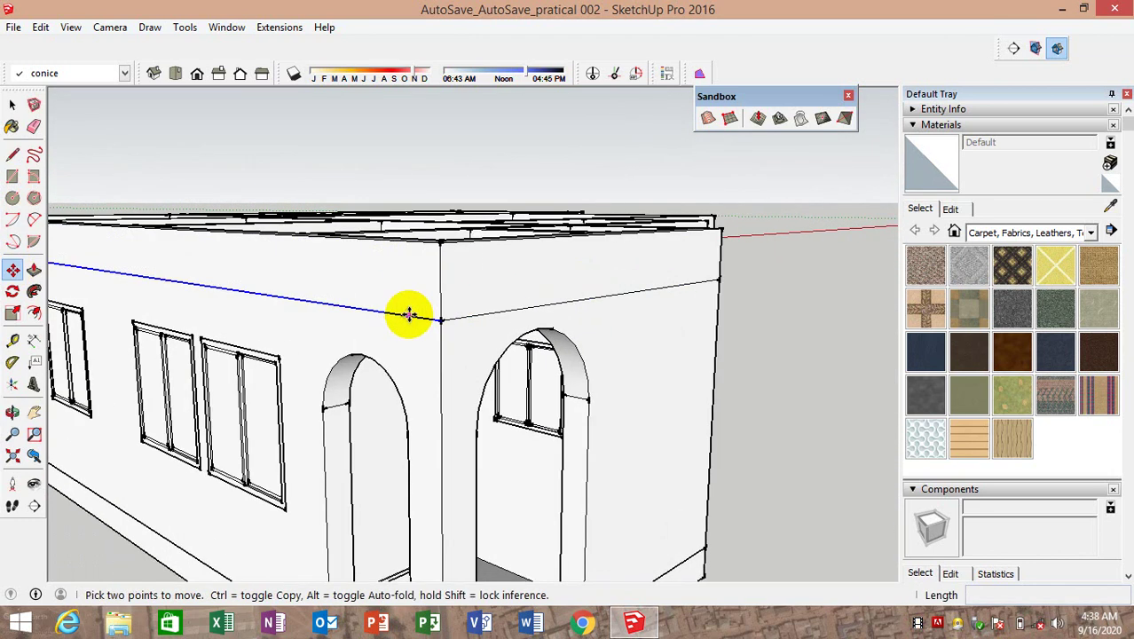
{"action": "left_click", "coordinate": [408, 315], "text": "ctrl"}
{"action": "type", "text": "250"}
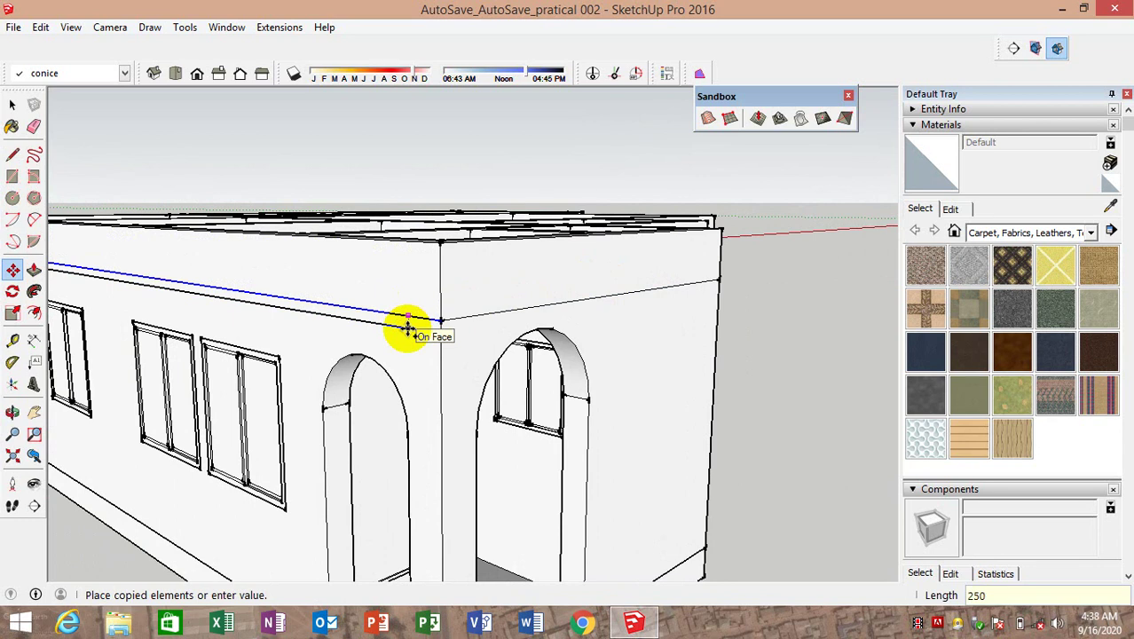
{"action": "key", "text": "Return"}
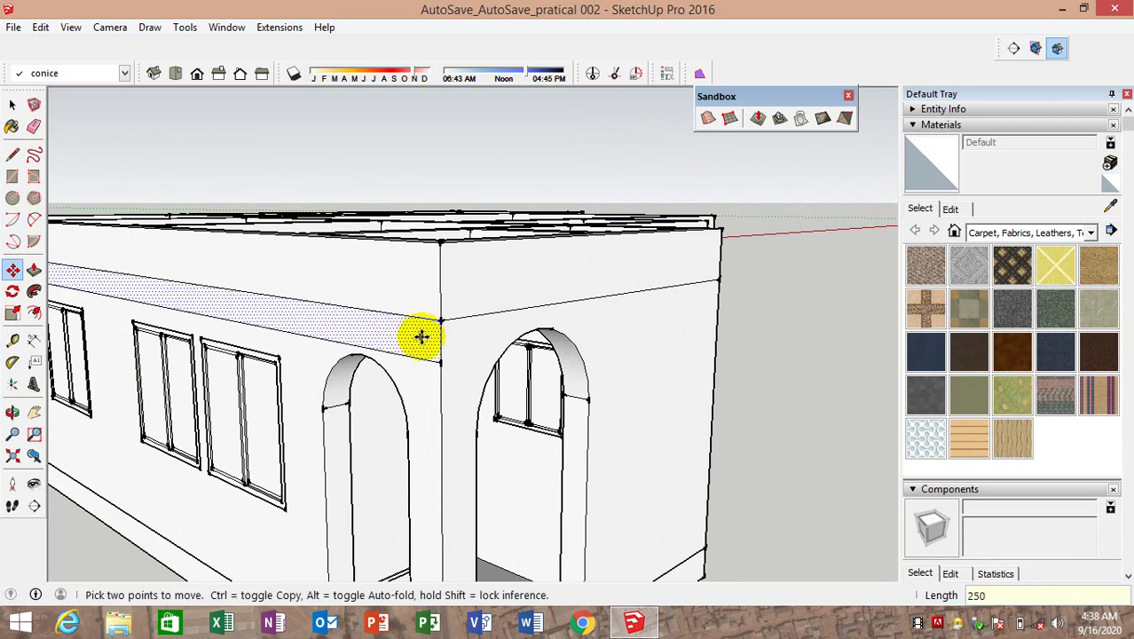
{"action": "left_click", "coordinate": [408, 317], "text": "ctrl"}
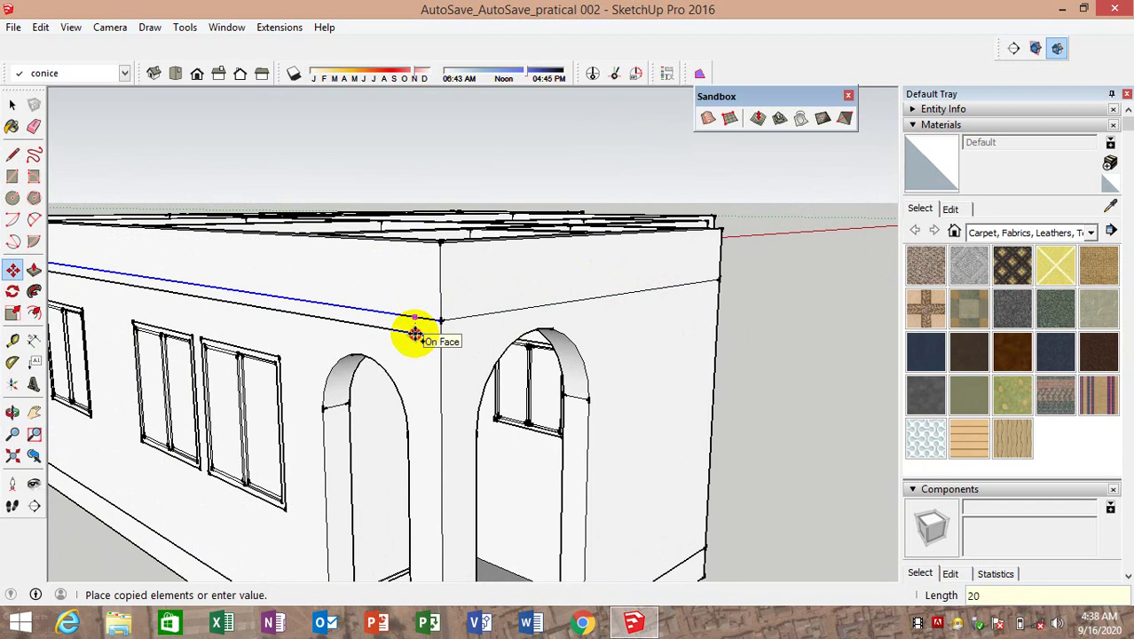
{"action": "key", "text": "Return"}
Copy the top edges 100 mm down on the left wall and the adjoining right wall
{"action": "middle_click_drag", "start_coordinate": [448, 329], "coordinate": [454, 326]}
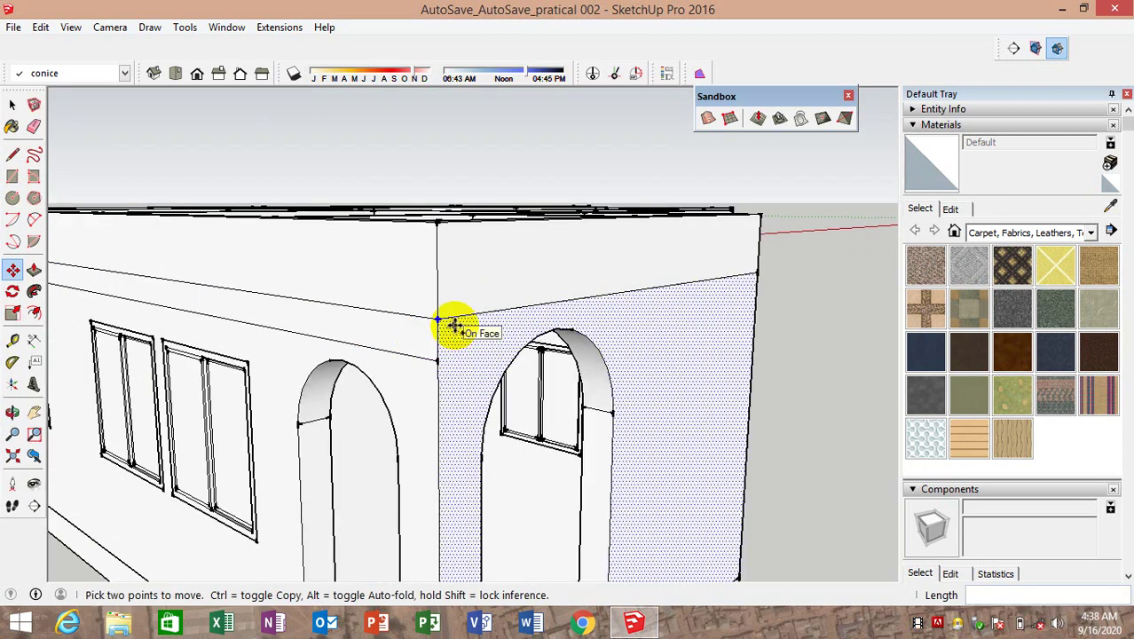
{"action": "key", "text": "Escape"}
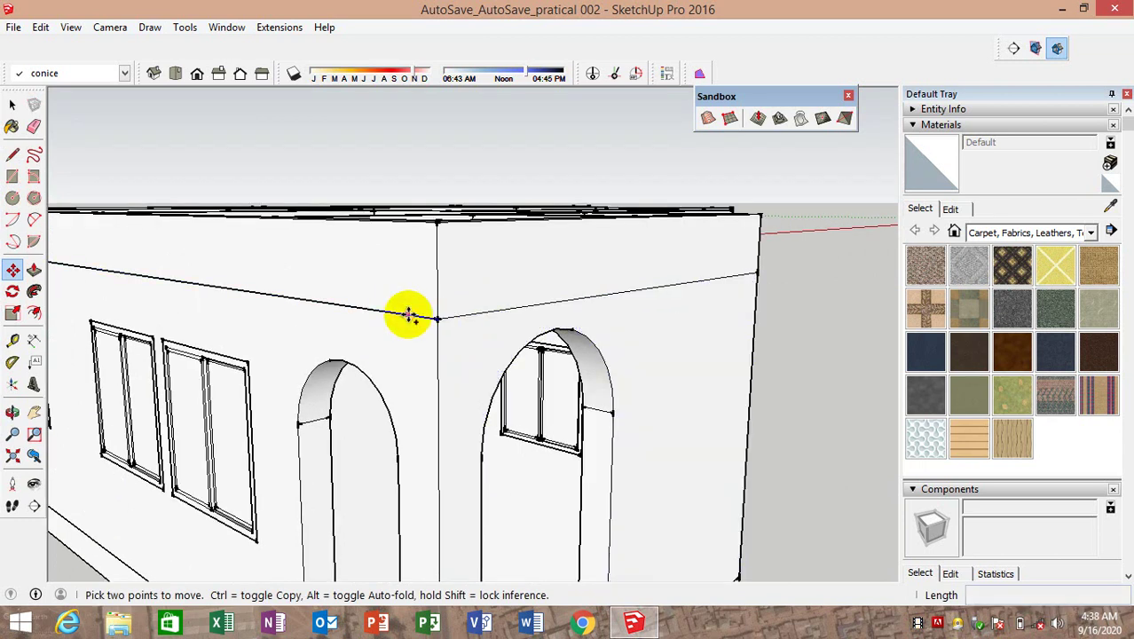
{"action": "left_click", "coordinate": [408, 316], "text": "ctrl"}
{"action": "type", "text": "100"}
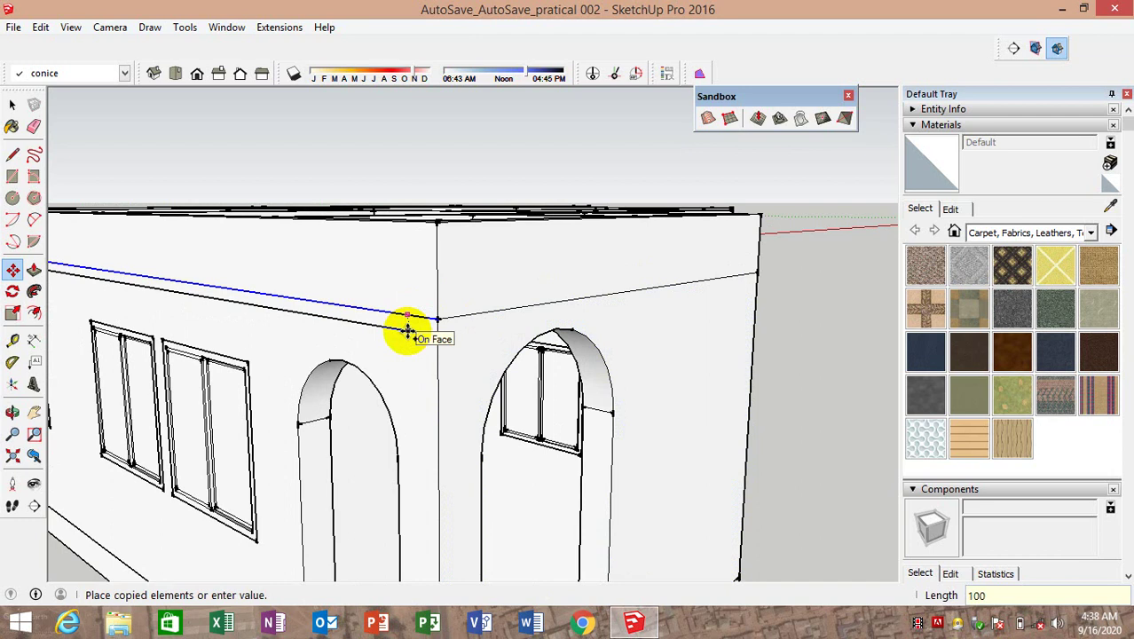
{"action": "key", "text": "Return"}
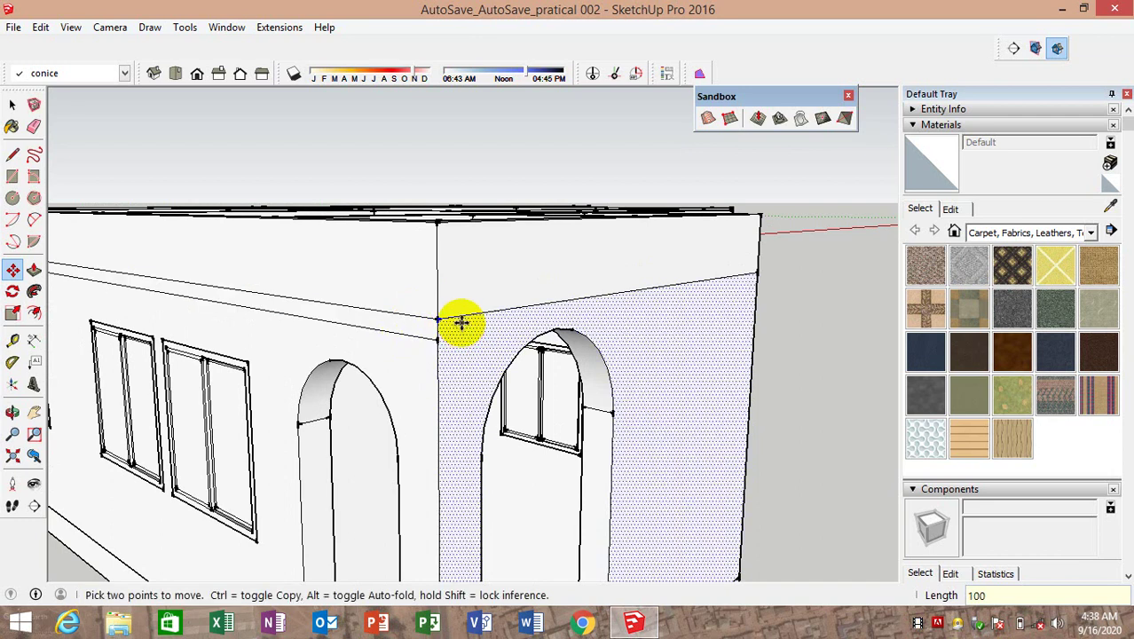
{"action": "left_click", "coordinate": [463, 316], "text": "ctrl"}
{"action": "left_click", "coordinate": [463, 334]}
{"action": "mouse_move", "coordinate": [464, 332]}
{"action": "middle_mouse_down"}
{"action": "mouse_move", "coordinate": [263, 354]}
{"action": "mouse_move", "coordinate": [404, 315]}
{"action": "middle_mouse_up"}
{"action": "left_click", "coordinate": [403, 317], "text": "ctrl"}
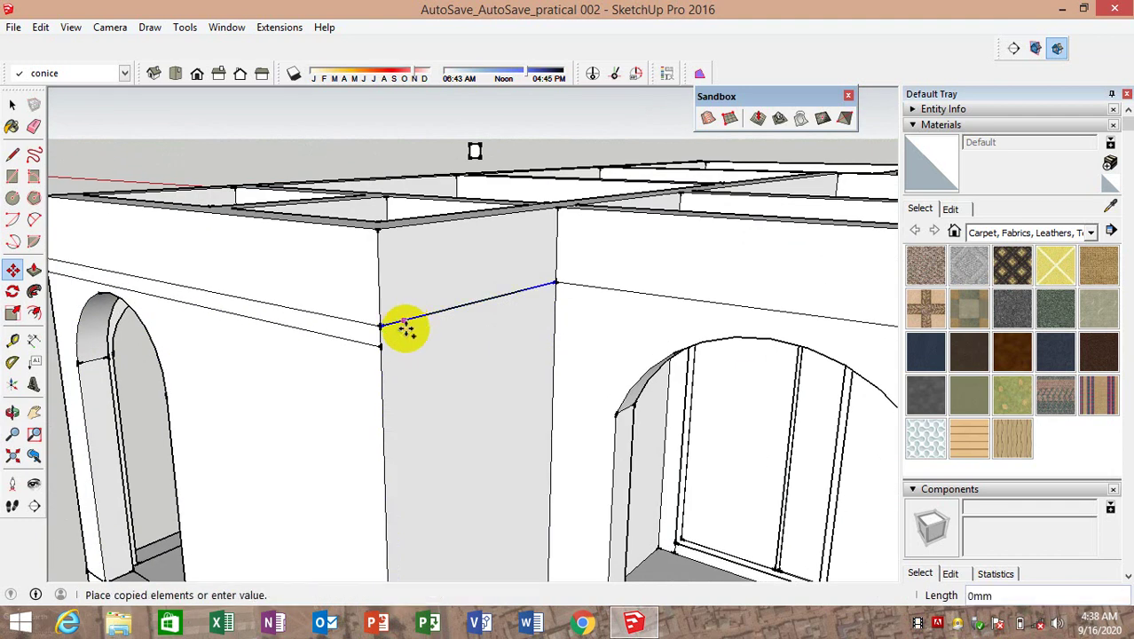
{"action": "left_click", "coordinate": [405, 339]}
Copy the top edges downward on the walls next to the right arch
{"action": "left_click", "coordinate": [605, 289], "text": "ctrl"}
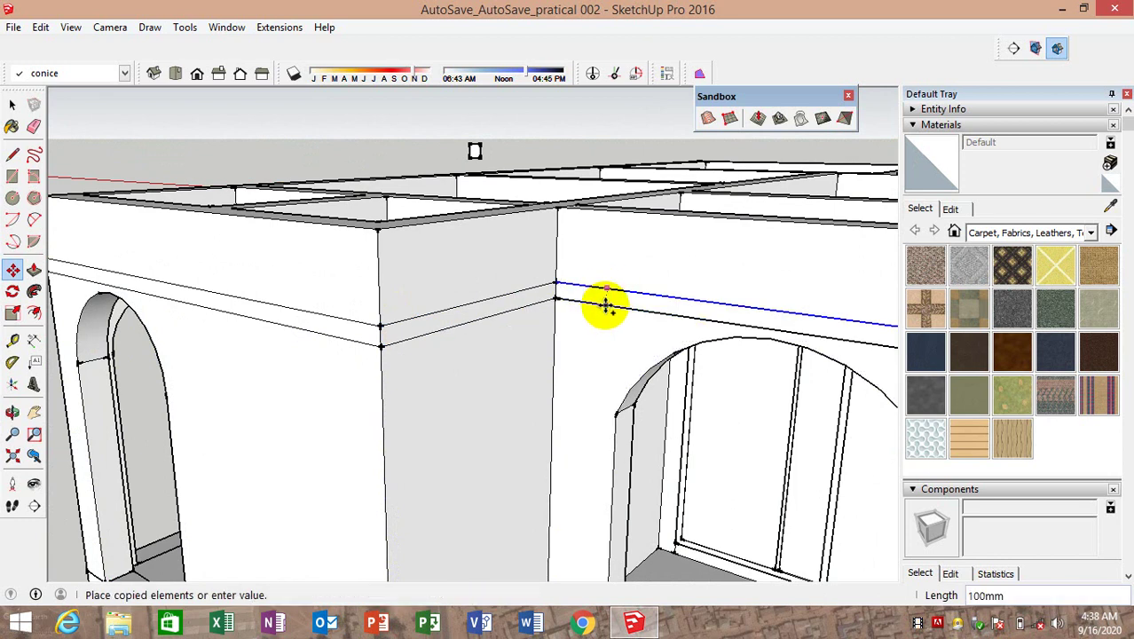
{"action": "scroll", "coordinate": [545, 286], "scroll_direction": "down", "scroll_amount": 3}
{"action": "middle_click_drag", "start_coordinate": [544, 286], "coordinate": [804, 321]}
{"action": "scroll", "coordinate": [815, 311], "scroll_direction": "up", "scroll_amount": 3}
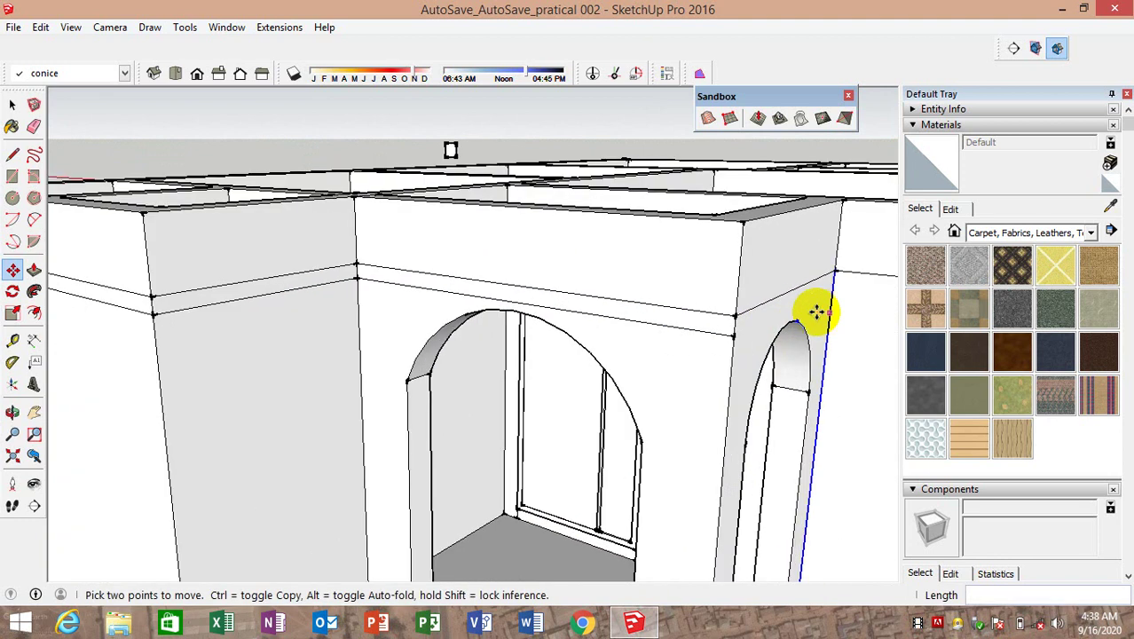
{"action": "scroll", "coordinate": [748, 306], "scroll_direction": "up", "scroll_amount": 2}
{"action": "left_click", "coordinate": [742, 304], "text": "ctrl"}
{"action": "left_click", "coordinate": [749, 317]}
{"action": "scroll", "coordinate": [534, 282], "scroll_direction": "down", "scroll_amount": 3}
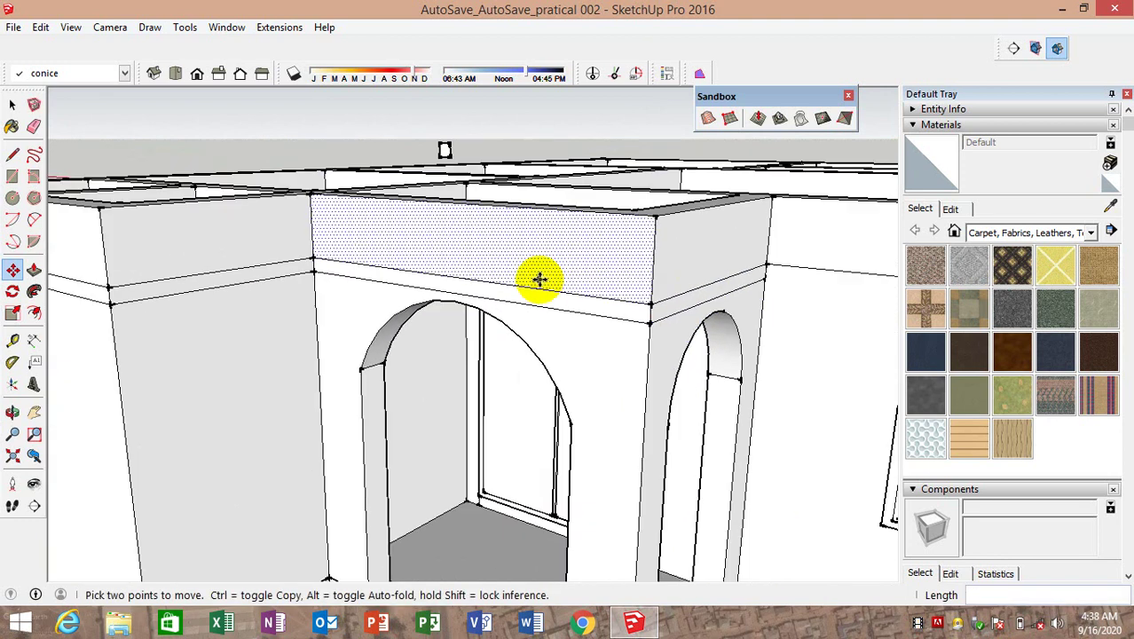
{"action": "scroll", "coordinate": [691, 306], "scroll_direction": "down", "scroll_amount": 2}
{"action": "scroll", "coordinate": [690, 306], "scroll_direction": "down", "scroll_amount": 2}
{"action": "left_click", "coordinate": [760, 291], "text": "ctrl"}
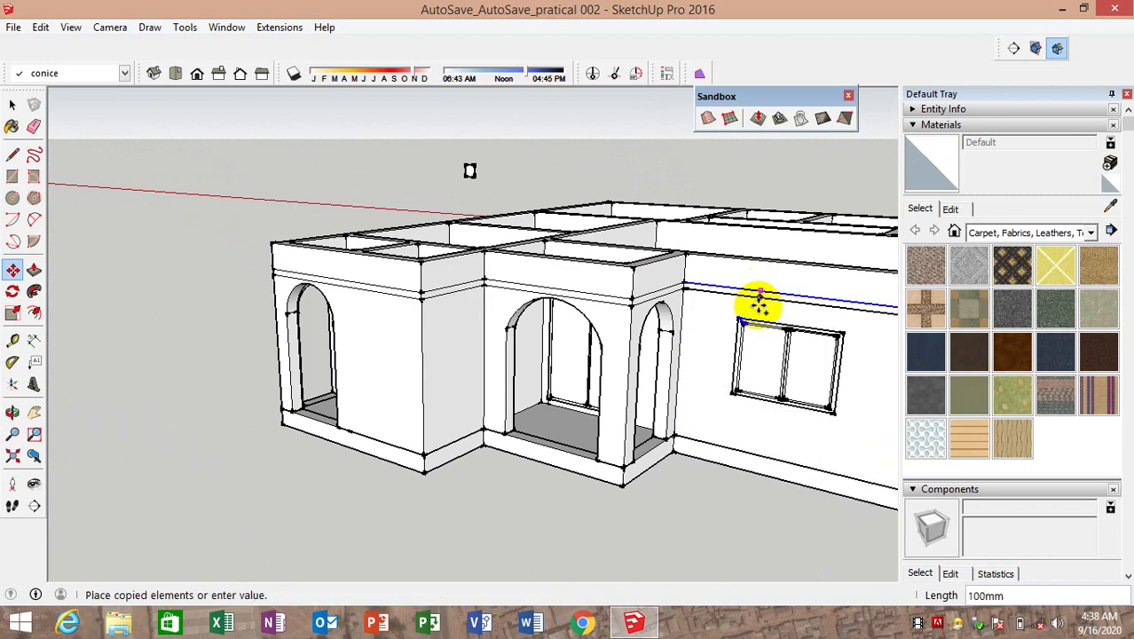
{"action": "scroll", "coordinate": [514, 245], "scroll_direction": "down", "scroll_amount": 3}
{"action": "scroll", "coordinate": [583, 278], "scroll_direction": "down", "scroll_amount": 2}
Reselect Move, then orbit and zoom around the house to review the double-lined cornice band
{"action": "mouse_move", "coordinate": [582, 278]}
{"action": "middle_mouse_down"}
{"action": "mouse_move", "coordinate": [552, 253]}
{"action": "mouse_move", "coordinate": [772, 267]}
{"action": "middle_mouse_up"}
{"action": "scroll", "coordinate": [645, 304], "scroll_direction": "up", "scroll_amount": 2}
{"action": "mouse_move", "coordinate": [645, 303]}
{"action": "middle_mouse_down"}
{"action": "mouse_move", "coordinate": [507, 241]}
{"action": "mouse_move", "coordinate": [527, 303]}
{"action": "mouse_move", "coordinate": [565, 306]}
{"action": "mouse_move", "coordinate": [632, 261]}
{"action": "mouse_move", "coordinate": [524, 264]}
{"action": "mouse_move", "coordinate": [577, 309]}
{"action": "mouse_move", "coordinate": [728, 336]}
{"action": "mouse_move", "coordinate": [418, 245]}
{"action": "mouse_move", "coordinate": [532, 332]}
{"action": "middle_mouse_up"}
{"action": "scroll", "coordinate": [525, 263], "scroll_direction": "up", "scroll_amount": 2}
{"action": "key", "text": "m"}
{"action": "scroll", "coordinate": [510, 325], "scroll_direction": "up", "scroll_amount": 5}
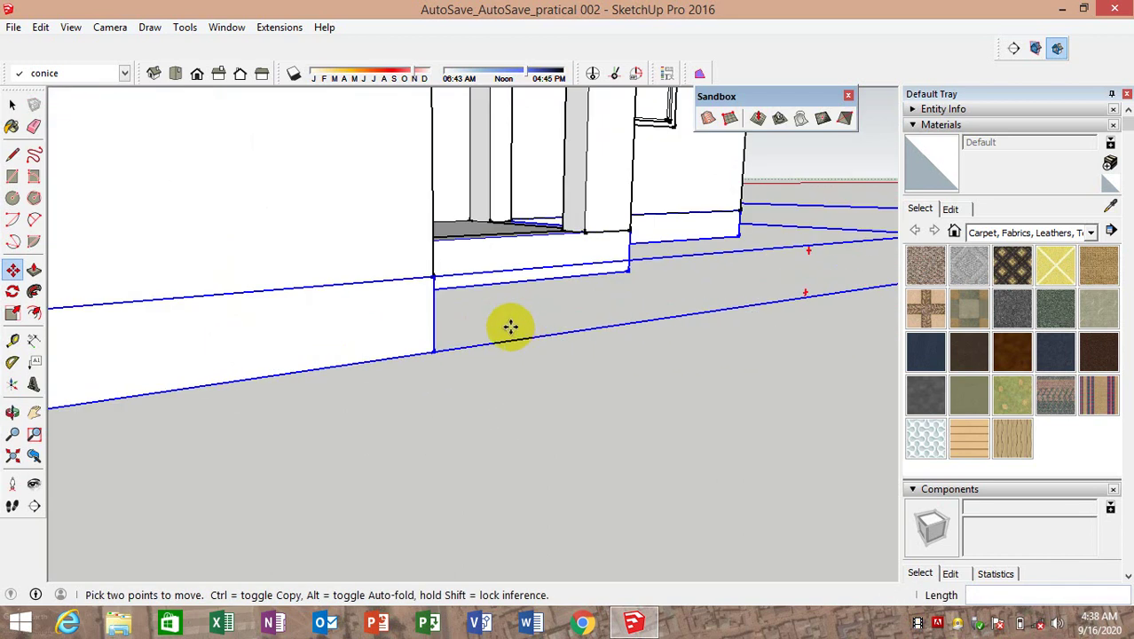
{"action": "scroll", "coordinate": [440, 322], "scroll_direction": "down", "scroll_amount": 4}
{"action": "mouse_move", "coordinate": [440, 322]}
{"action": "middle_mouse_down"}
{"action": "mouse_move", "coordinate": [436, 303]}
{"action": "mouse_move", "coordinate": [460, 354]}
{"action": "mouse_move", "coordinate": [461, 273]}
{"action": "middle_mouse_up"}
{"action": "scroll", "coordinate": [460, 273], "scroll_direction": "up", "scroll_amount": 2}
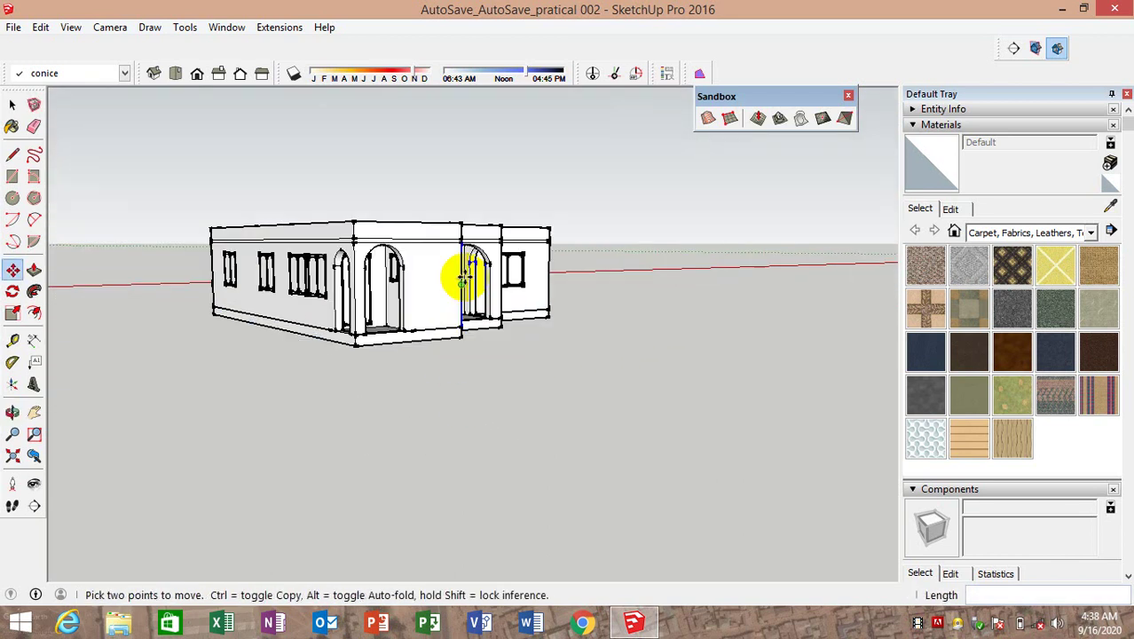
{"action": "scroll", "coordinate": [448, 213], "scroll_direction": "up", "scroll_amount": 2}
{"action": "scroll", "coordinate": [448, 213], "scroll_direction": "up", "scroll_amount": 2}
{"action": "mouse_move", "coordinate": [448, 213]}
{"action": "middle_mouse_down"}
{"action": "mouse_move", "coordinate": [344, 343]}
{"action": "mouse_move", "coordinate": [385, 157]}
{"action": "mouse_move", "coordinate": [4, 332]}
{"action": "mouse_move", "coordinate": [273, 397]}
{"action": "middle_mouse_up"}
{"action": "scroll", "coordinate": [347, 377], "scroll_direction": "up", "scroll_amount": 2}
{"action": "scroll", "coordinate": [356, 352], "scroll_direction": "down", "scroll_amount": 4}
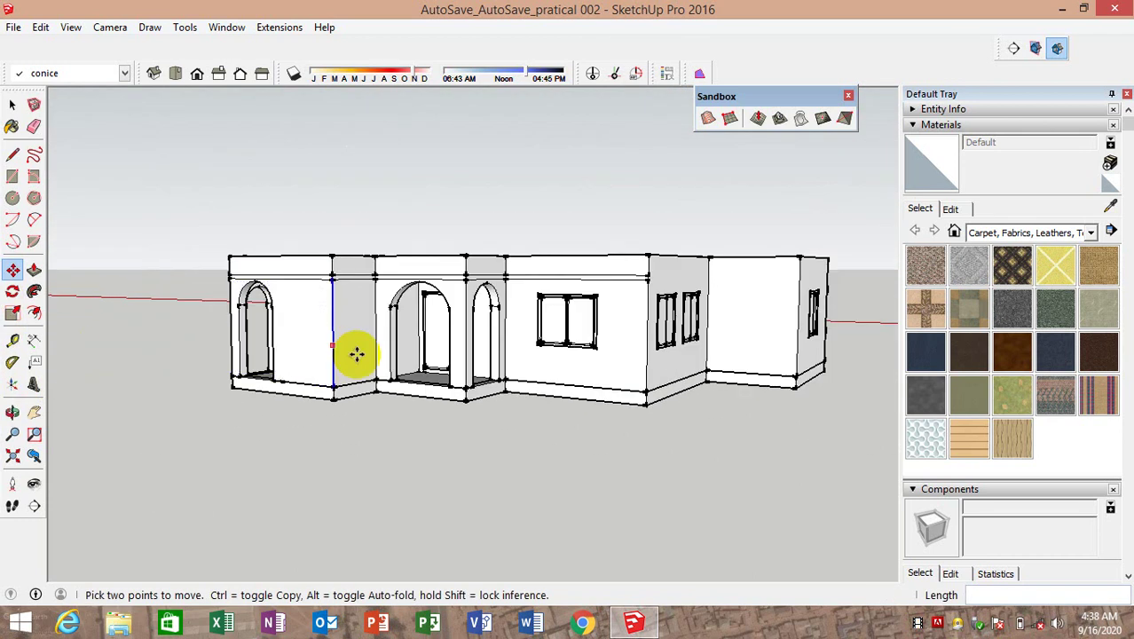
{"action": "middle_click_drag", "start_coordinate": [357, 351], "coordinate": [330, 302]}
{"action": "scroll", "coordinate": [329, 301], "scroll_direction": "up", "scroll_amount": 2}
{"action": "scroll", "coordinate": [329, 302], "scroll_direction": "up", "scroll_amount": 1}
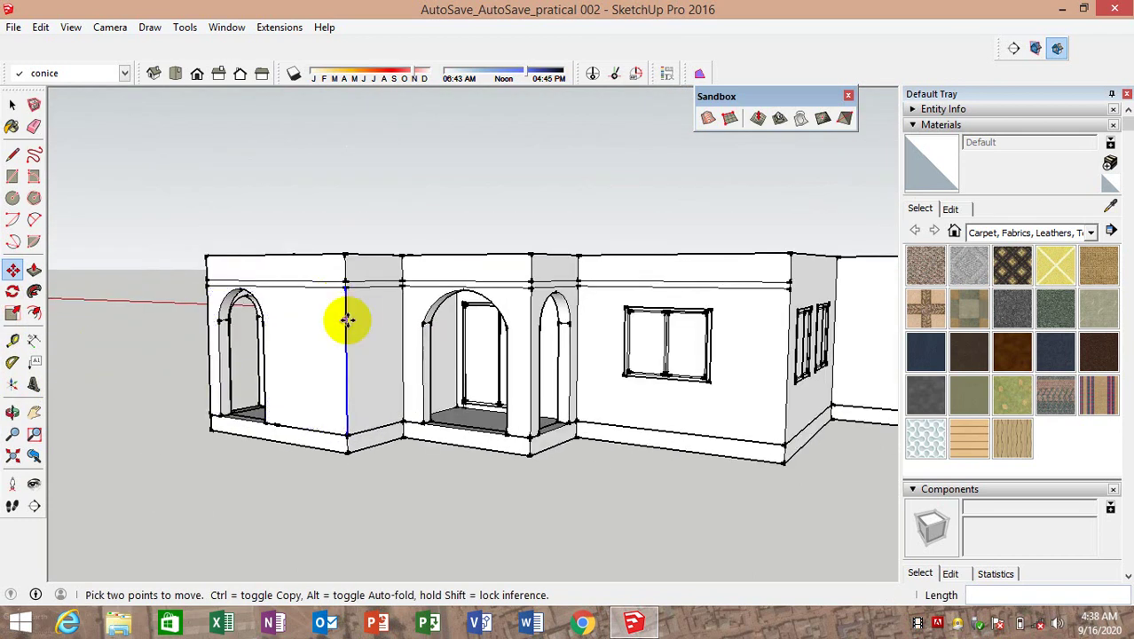
{"action": "scroll", "coordinate": [345, 317], "scroll_direction": "down", "scroll_amount": 1}
{"action": "scroll", "coordinate": [436, 418], "scroll_direction": "down", "scroll_amount": 1}
{"action": "scroll", "coordinate": [436, 418], "scroll_direction": "up", "scroll_amount": 1}
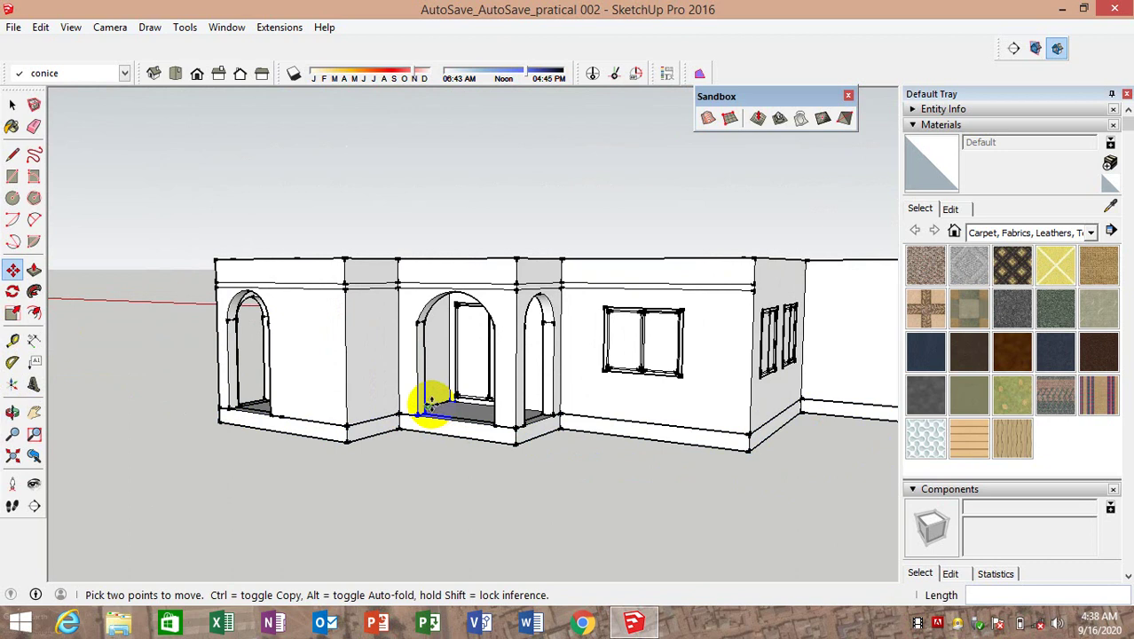
{"action": "scroll", "coordinate": [428, 403], "scroll_direction": "up", "scroll_amount": 1}
{"action": "scroll", "coordinate": [428, 404], "scroll_direction": "down", "scroll_amount": 1}
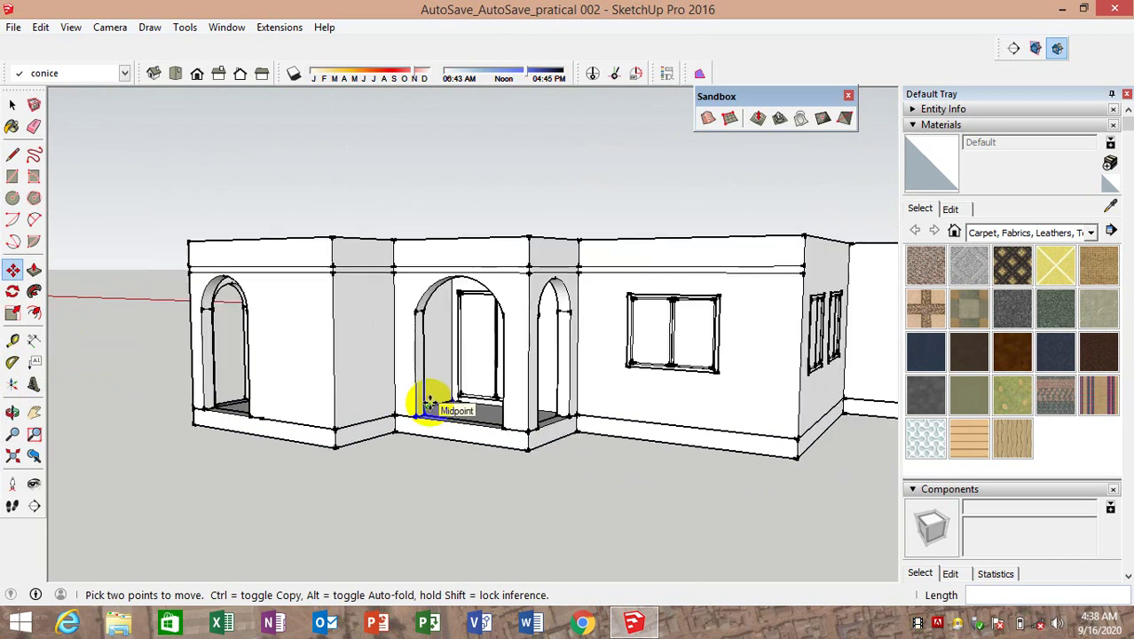
{"action": "scroll", "coordinate": [426, 398], "scroll_direction": "down", "scroll_amount": 1}
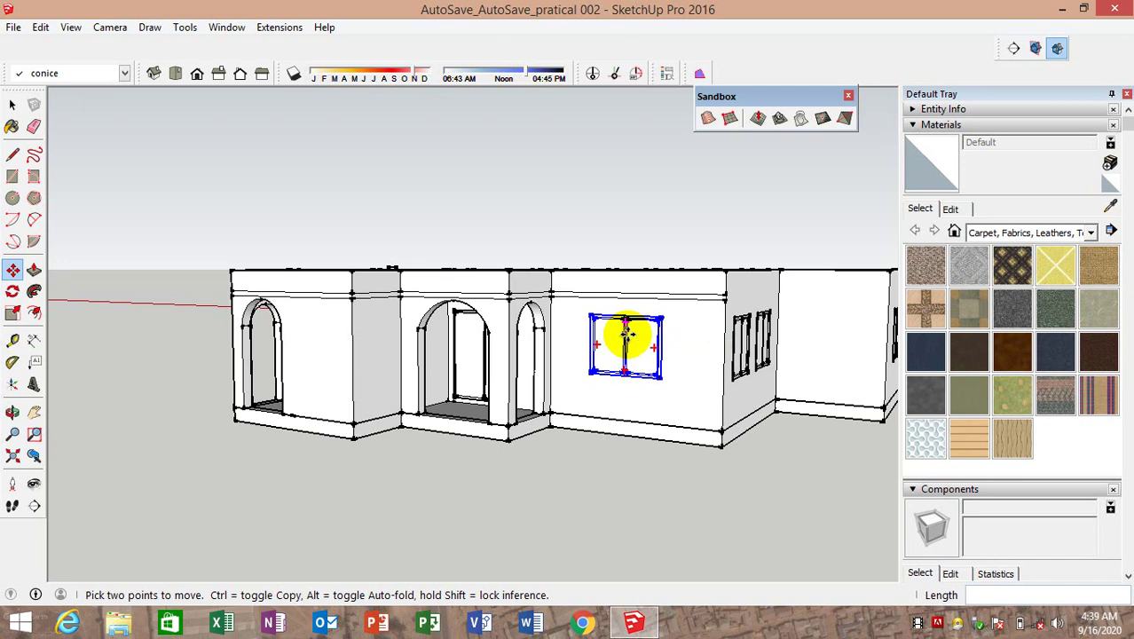
{"action": "scroll", "coordinate": [779, 298], "scroll_direction": "up", "scroll_amount": 2}
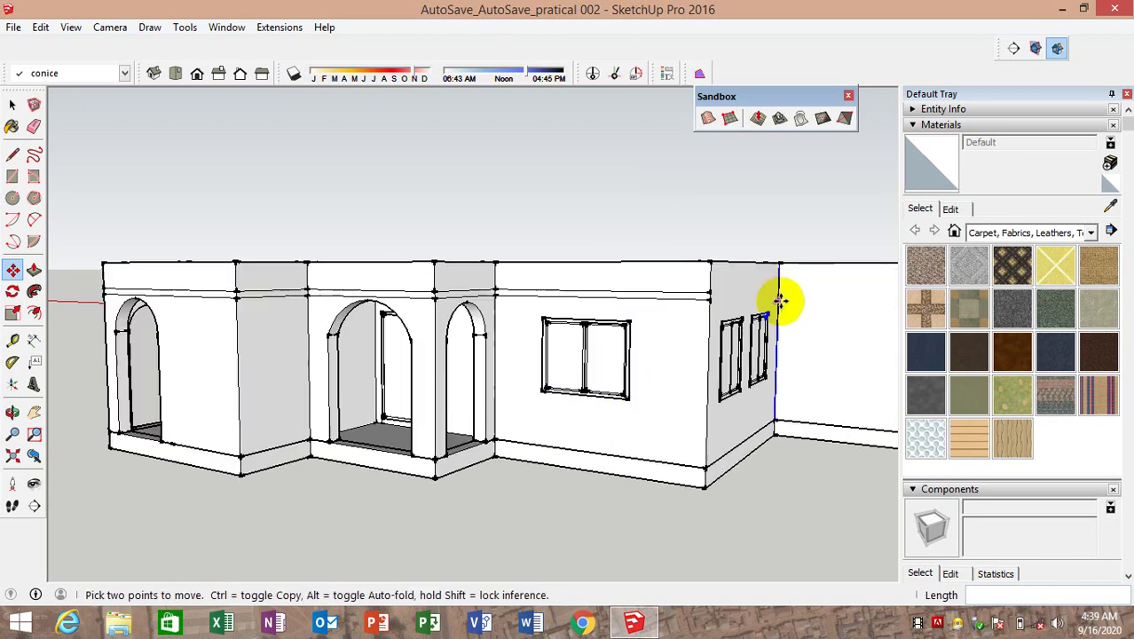
{"action": "middle_click_drag", "start_coordinate": [779, 298], "coordinate": [678, 316]}
Activate the Line tool and orbit around the house toward the remaining right-hand walls
{"action": "left_click", "coordinate": [13, 154]}
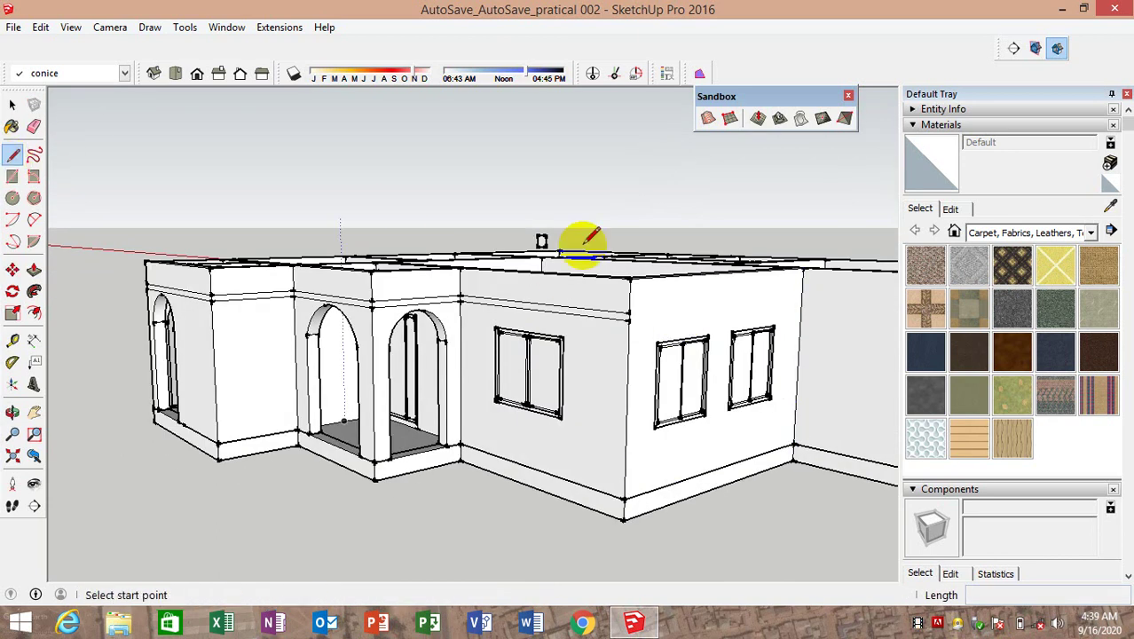
{"action": "scroll", "coordinate": [754, 293], "scroll_direction": "up", "scroll_amount": 2}
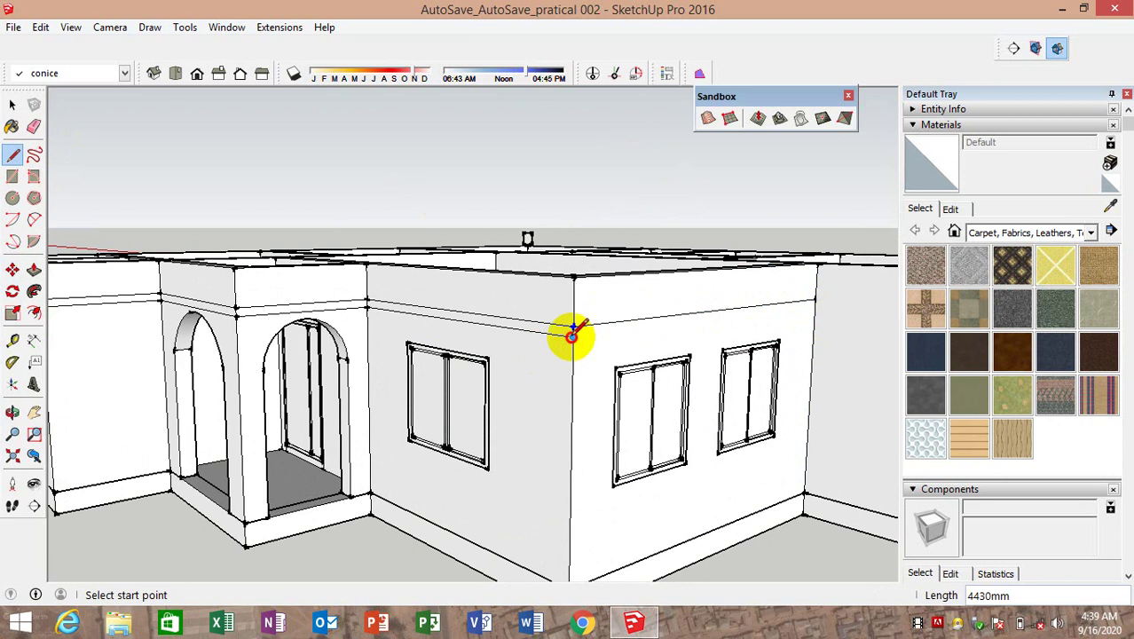
{"action": "mouse_move", "coordinate": [814, 309]}
{"action": "middle_mouse_down"}
{"action": "mouse_move", "coordinate": [734, 311]}
{"action": "mouse_move", "coordinate": [621, 360]}
{"action": "mouse_move", "coordinate": [481, 356]}
{"action": "mouse_move", "coordinate": [488, 302]}
{"action": "mouse_move", "coordinate": [595, 385]}
{"action": "mouse_move", "coordinate": [519, 329]}
{"action": "mouse_move", "coordinate": [810, 317]}
{"action": "mouse_move", "coordinate": [430, 342]}
{"action": "mouse_move", "coordinate": [704, 326]}
{"action": "middle_mouse_up"}
{"action": "scroll", "coordinate": [691, 317], "scroll_direction": "up", "scroll_amount": 2}
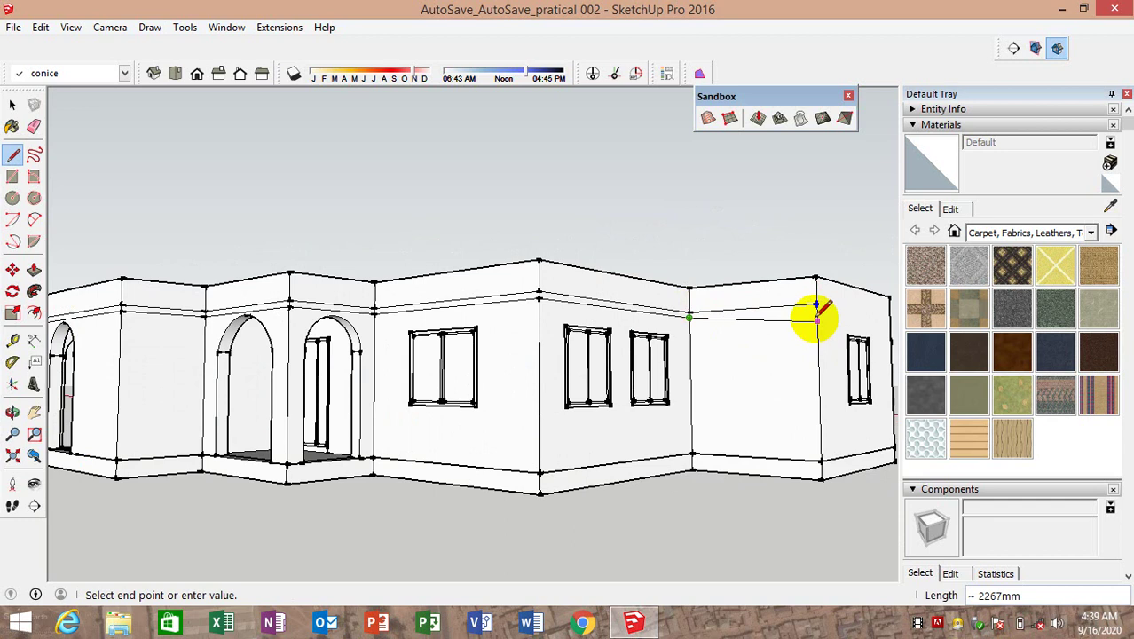
{"action": "scroll", "coordinate": [587, 347], "scroll_direction": "down", "scroll_amount": 2}
Reactivate the Line tool (L) and orbit to a frontal view of the house's front walls
{"action": "mouse_move", "coordinate": [588, 347]}
{"action": "middle_mouse_down"}
{"action": "mouse_move", "coordinate": [404, 347]}
{"action": "mouse_move", "coordinate": [336, 423]}
{"action": "middle_mouse_up"}
{"action": "scroll", "coordinate": [351, 419], "scroll_direction": "up", "scroll_amount": 2}
{"action": "mouse_move", "coordinate": [228, 410]}
{"action": "middle_mouse_down"}
{"action": "mouse_move", "coordinate": [524, 435]}
{"action": "mouse_move", "coordinate": [489, 471]}
{"action": "mouse_move", "coordinate": [552, 496]}
{"action": "mouse_move", "coordinate": [337, 398]}
{"action": "mouse_move", "coordinate": [576, 458]}
{"action": "mouse_move", "coordinate": [395, 443]}
{"action": "middle_mouse_up"}
{"action": "key", "text": "l"}
{"action": "scroll", "coordinate": [394, 444], "scroll_direction": "up", "scroll_amount": 2}
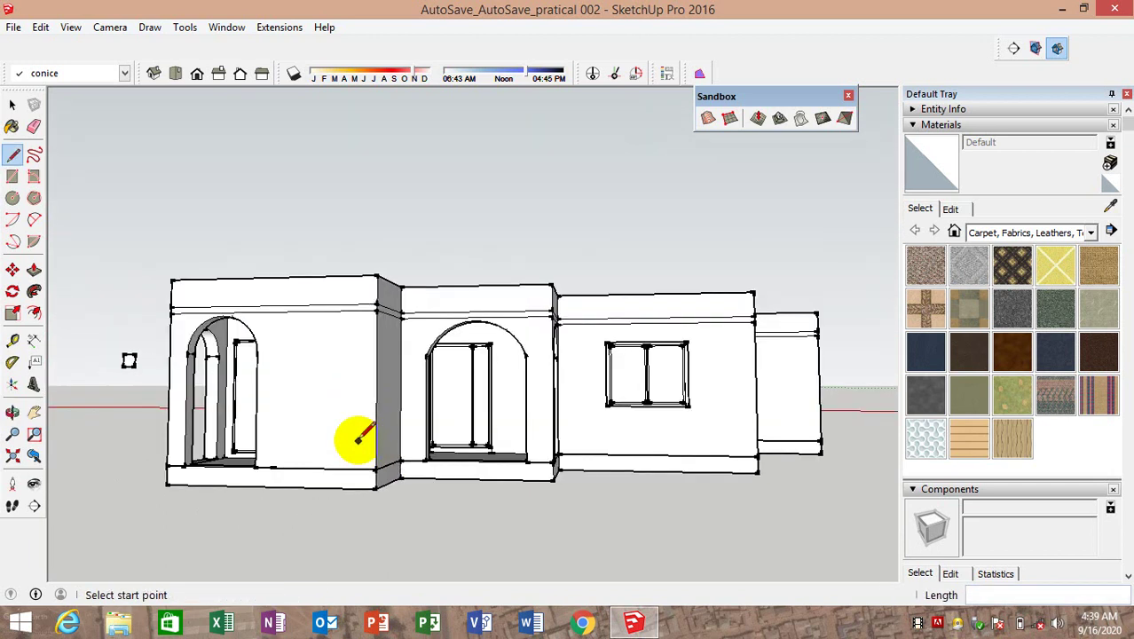
{"action": "scroll", "coordinate": [354, 435], "scroll_direction": "up", "scroll_amount": 1}
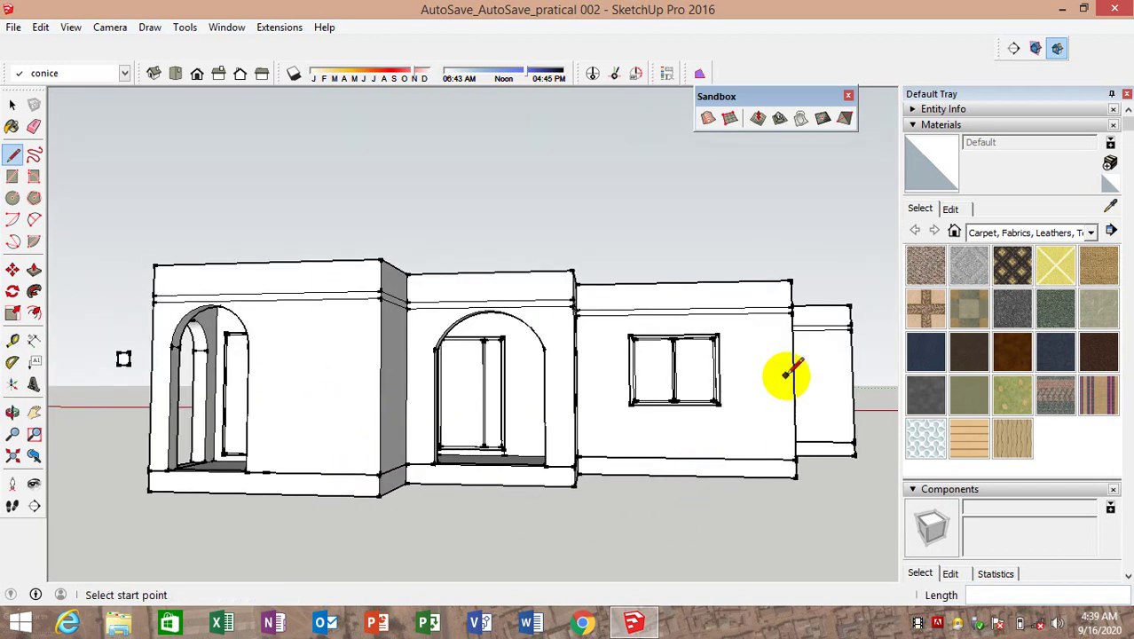
{"action": "mouse_move", "coordinate": [795, 398]}
{"action": "middle_mouse_down"}
{"action": "mouse_move", "coordinate": [501, 506]}
{"action": "mouse_move", "coordinate": [304, 471]}
{"action": "mouse_move", "coordinate": [321, 471]}
{"action": "mouse_move", "coordinate": [311, 460]}
{"action": "middle_mouse_up"}
{"action": "scroll", "coordinate": [311, 460], "scroll_direction": "up", "scroll_amount": 1}
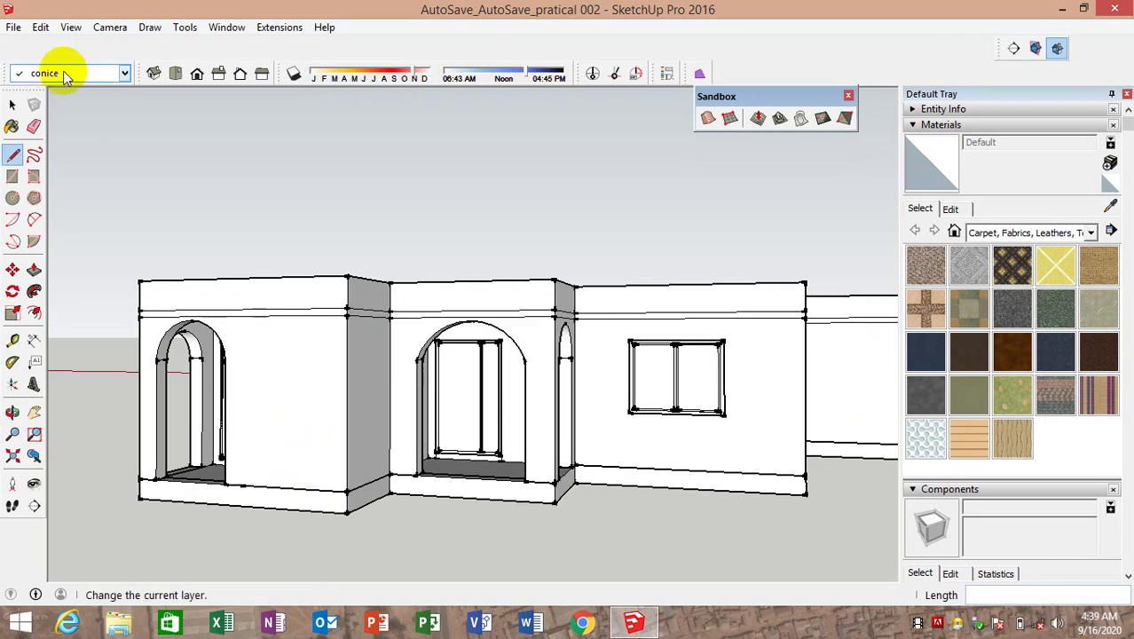
Add a new scene from the current view, then orbit toward the arched left side
{"action": "left_click", "coordinate": [70, 27]}
{"action": "mouse_move", "coordinate": [107, 289]}
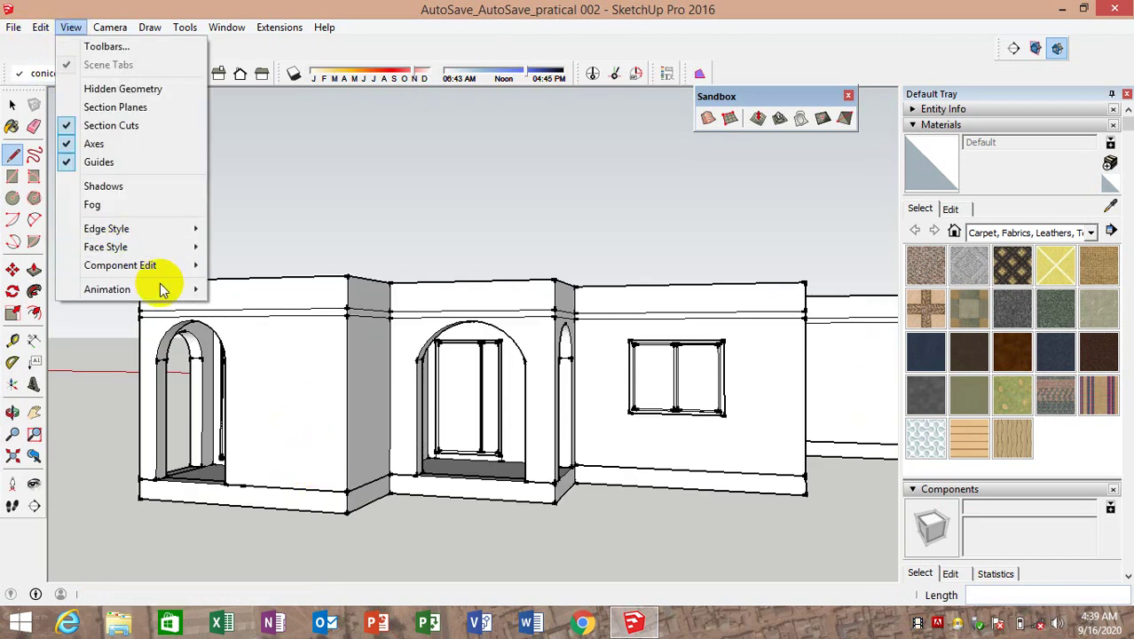
{"action": "left_click", "coordinate": [257, 289]}
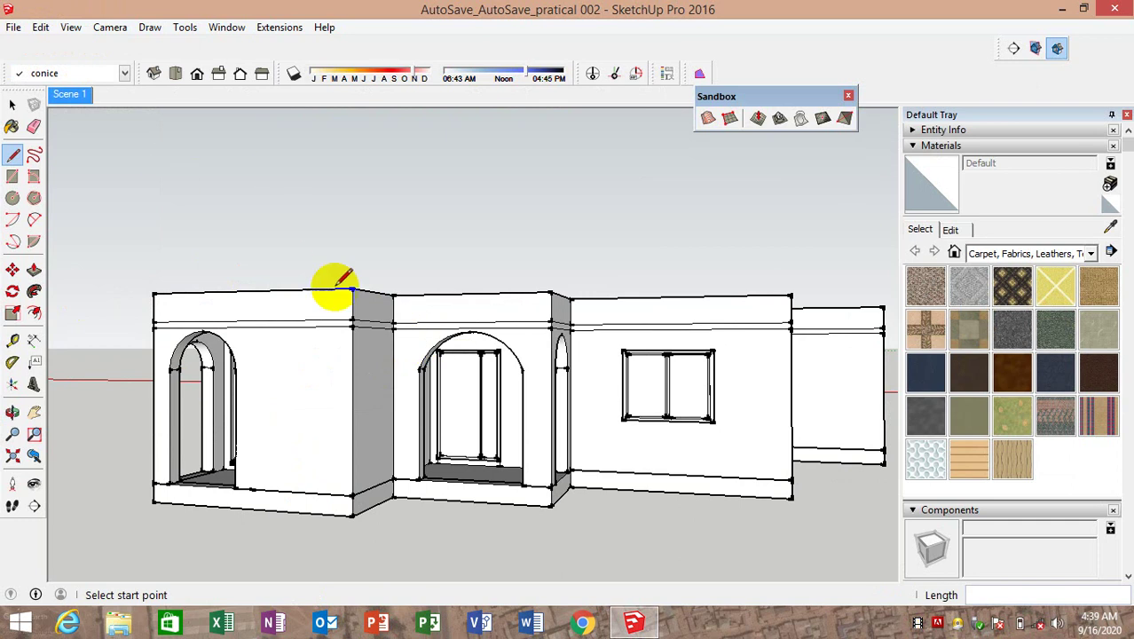
{"action": "middle_click_drag", "start_coordinate": [456, 385], "coordinate": [298, 220]}
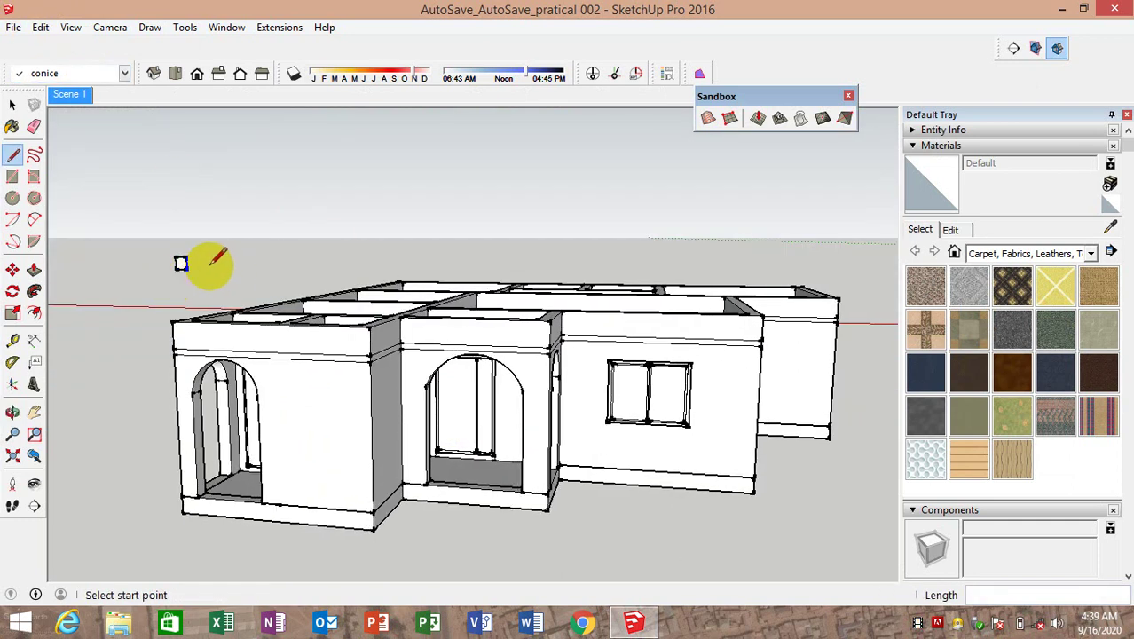
{"action": "left_click", "coordinate": [7, 105]}
{"action": "middle_click_drag", "start_coordinate": [140, 172], "coordinate": [455, 385]}
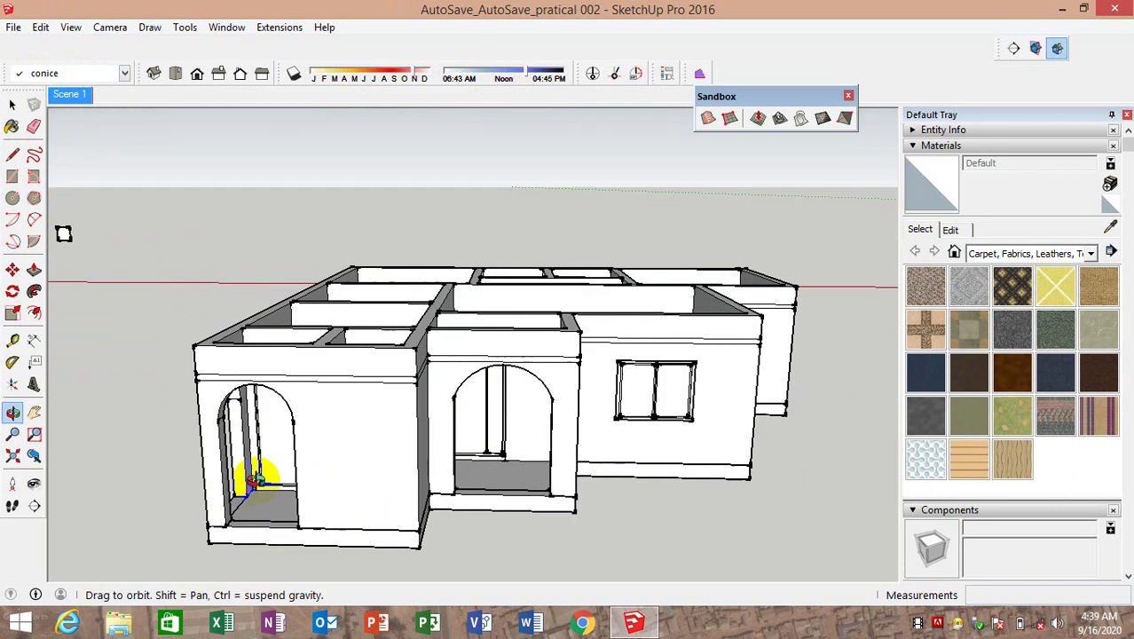
{"action": "scroll", "coordinate": [422, 368], "scroll_direction": "up", "scroll_amount": 3}
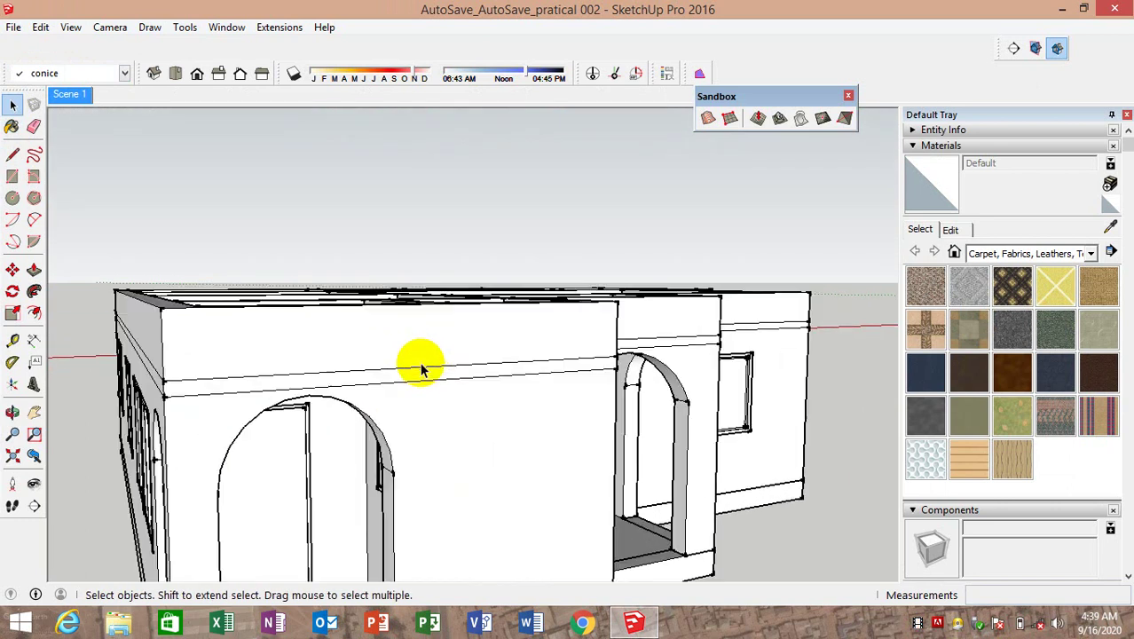
{"action": "middle_click_drag", "start_coordinate": [337, 142], "coordinate": [113, 114]}
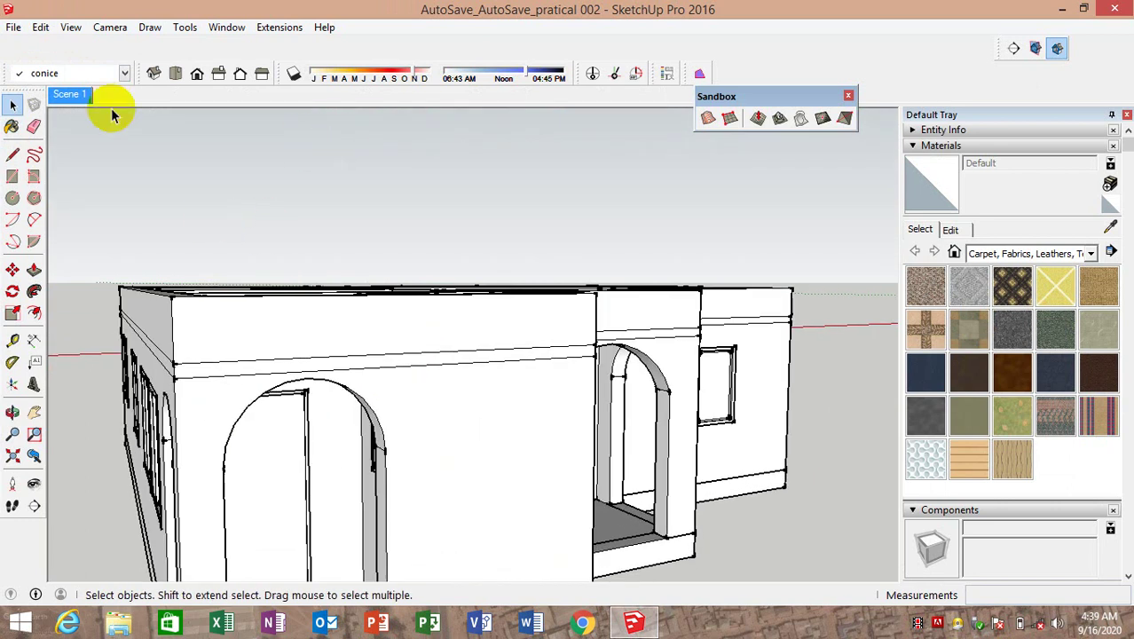
Orbit and zoom to look at the building from higher up
{"action": "left_click", "coordinate": [7, 27]}
{"action": "left_click", "coordinate": [490, 139]}
{"action": "scroll", "coordinate": [456, 182], "scroll_direction": "down", "scroll_amount": 3}
{"action": "scroll", "coordinate": [471, 213], "scroll_direction": "down", "scroll_amount": 1}
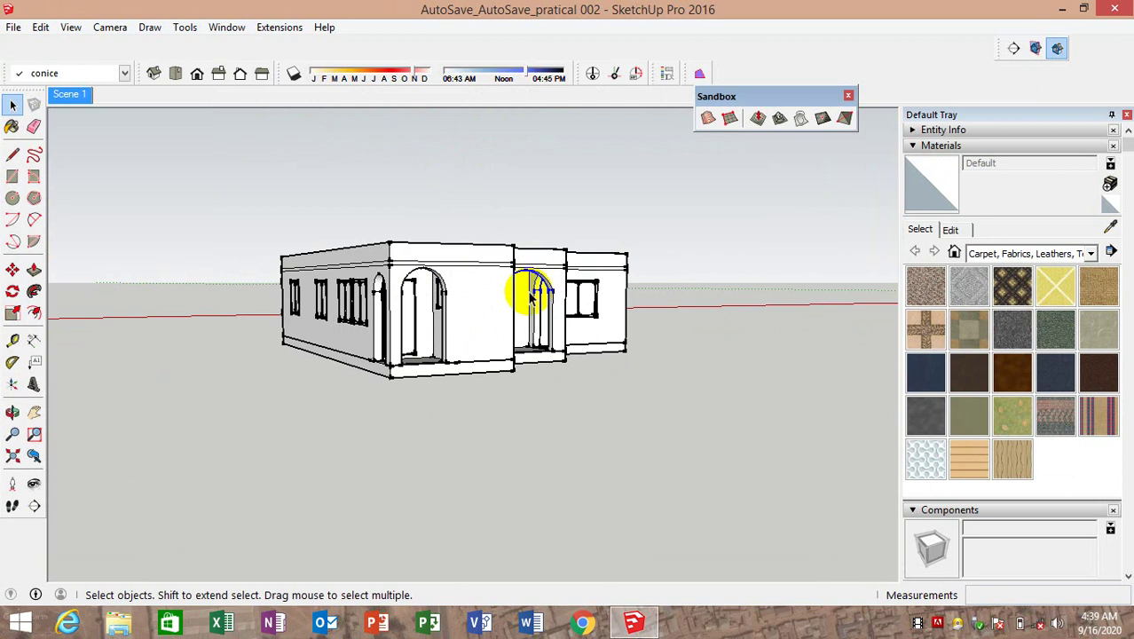
{"action": "middle_click_drag", "start_coordinate": [530, 297], "coordinate": [169, 369]}
{"action": "scroll", "coordinate": [362, 367], "scroll_direction": "up", "scroll_amount": 2}
{"action": "scroll", "coordinate": [380, 362], "scroll_direction": "up", "scroll_amount": 1}
{"action": "scroll", "coordinate": [328, 264], "scroll_direction": "up", "scroll_amount": 2}
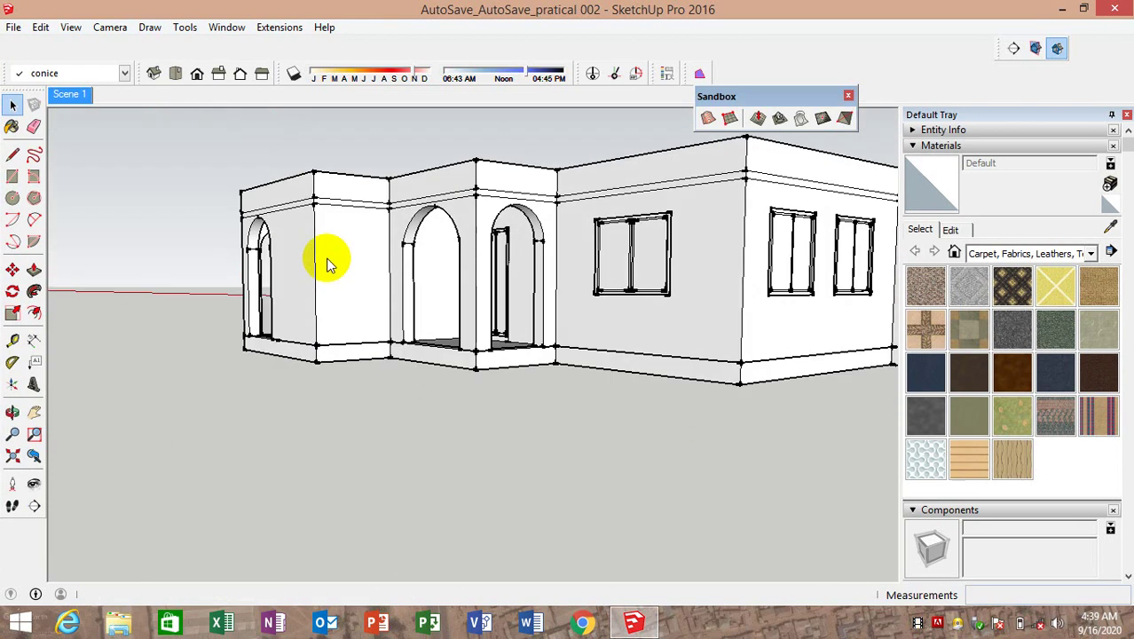
{"action": "scroll", "coordinate": [400, 436], "scroll_direction": "down", "scroll_amount": 2}
Orbit from above the roofless house down to a low view of the side wall
{"action": "mouse_move", "coordinate": [400, 436]}
{"action": "middle_mouse_down"}
{"action": "mouse_move", "coordinate": [536, 370]}
{"action": "mouse_move", "coordinate": [316, 362]}
{"action": "middle_mouse_up"}
{"action": "scroll", "coordinate": [545, 377], "scroll_direction": "down", "scroll_amount": 1}
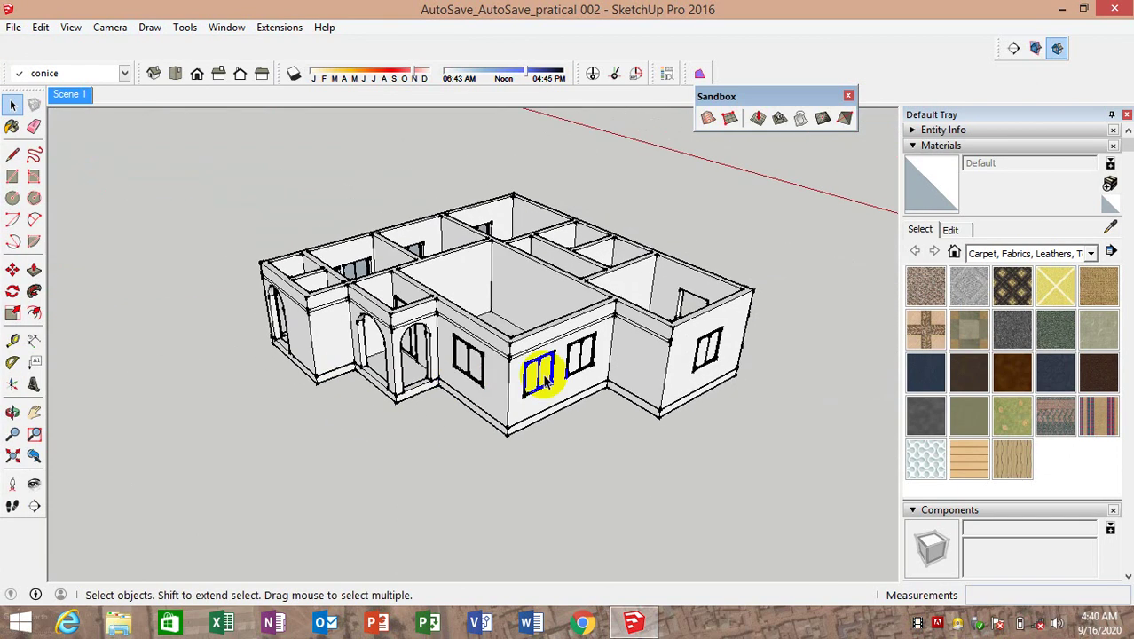
{"action": "mouse_move", "coordinate": [386, 405]}
{"action": "middle_mouse_down"}
{"action": "mouse_move", "coordinate": [645, 359]}
{"action": "mouse_move", "coordinate": [240, 303]}
{"action": "mouse_move", "coordinate": [354, 425]}
{"action": "mouse_move", "coordinate": [401, 317]}
{"action": "mouse_move", "coordinate": [451, 261]}
{"action": "middle_mouse_up"}
{"action": "scroll", "coordinate": [450, 261], "scroll_direction": "up", "scroll_amount": 2}
Save the low side-wall view as Scene 2, then orbit to the long windowed facade
{"action": "left_click", "coordinate": [74, 28]}
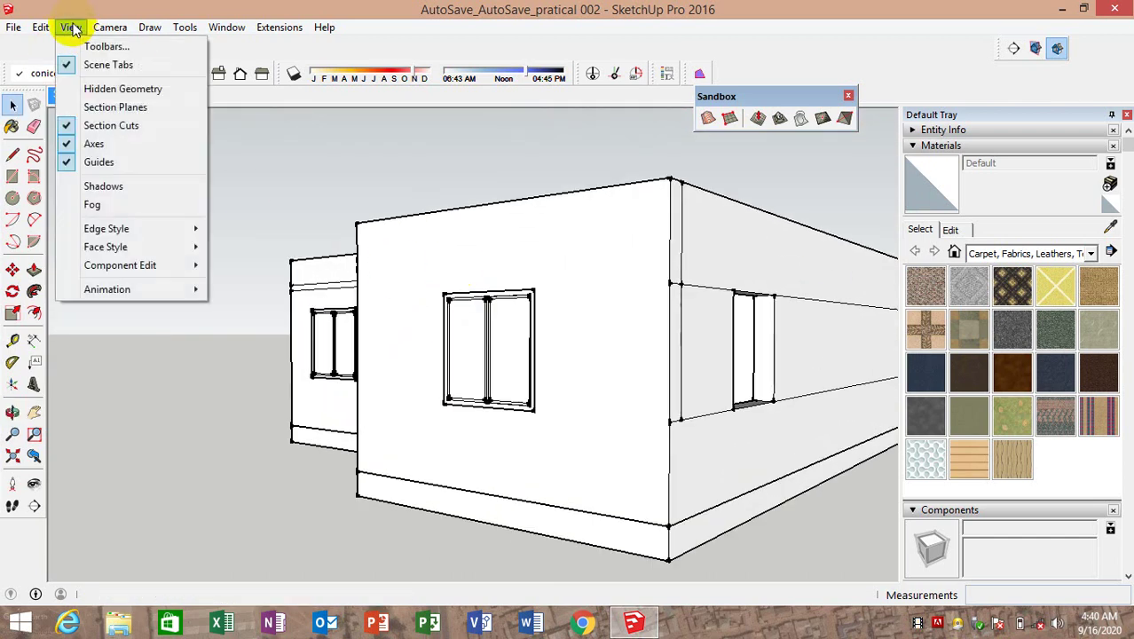
{"action": "mouse_move", "coordinate": [106, 290]}
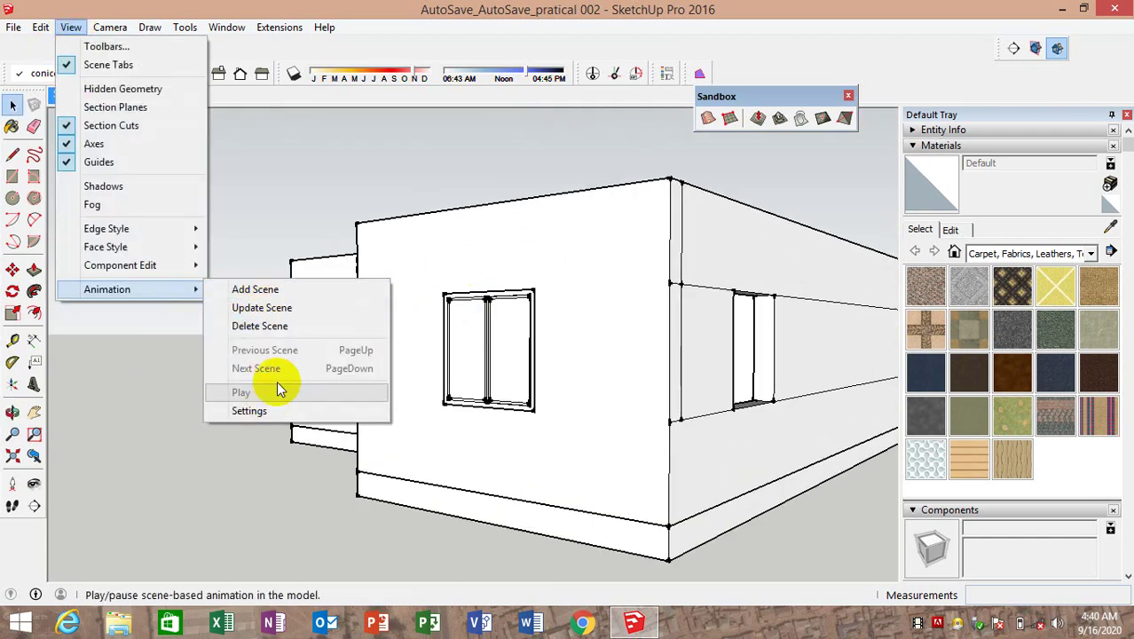
{"action": "left_click", "coordinate": [257, 291]}
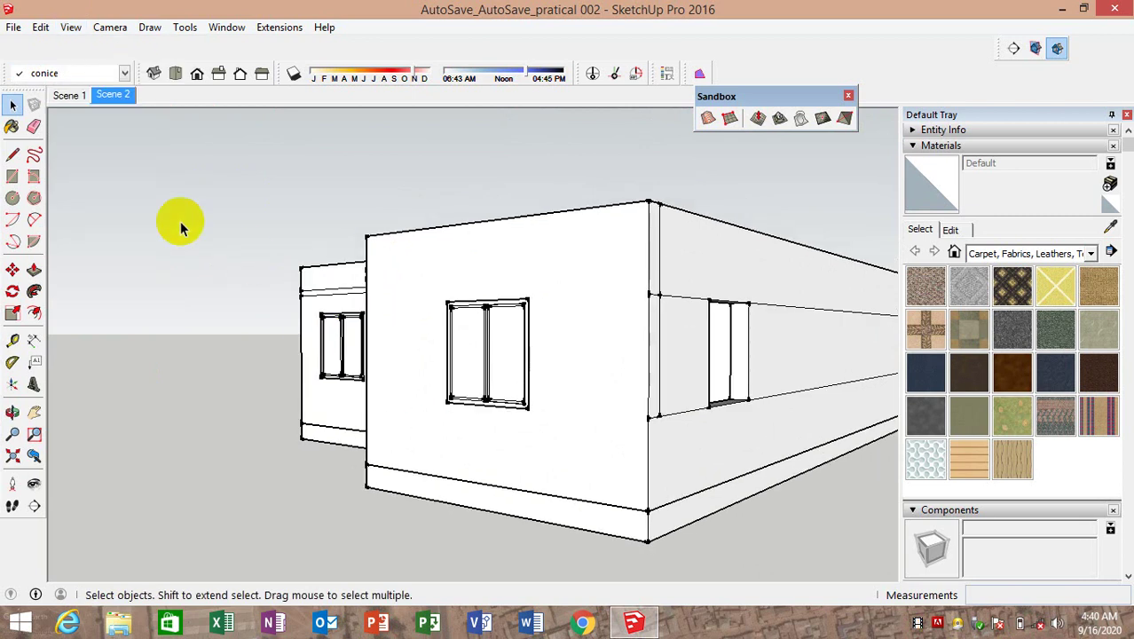
{"action": "scroll", "coordinate": [349, 315], "scroll_direction": "down", "scroll_amount": 1}
{"action": "mouse_move", "coordinate": [349, 315]}
{"action": "middle_mouse_down"}
{"action": "mouse_move", "coordinate": [742, 405]}
{"action": "mouse_move", "coordinate": [307, 388]}
{"action": "mouse_move", "coordinate": [229, 405]}
{"action": "middle_mouse_up"}
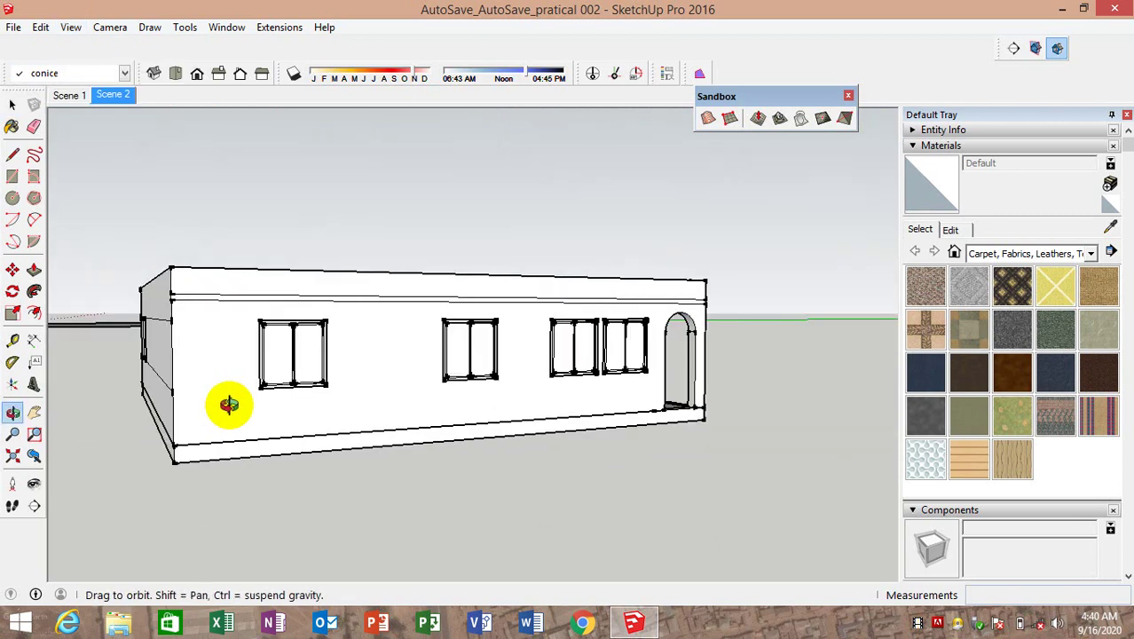
Save the facade view as Scene 3 and play the animation through all scenes
{"action": "left_click", "coordinate": [72, 25]}
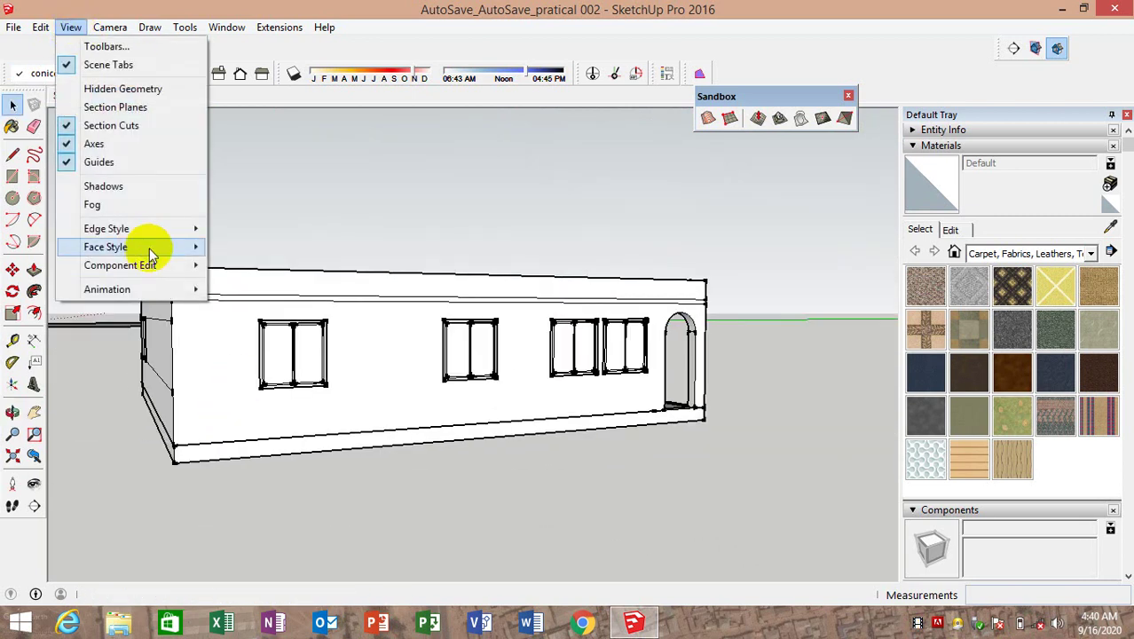
{"action": "mouse_move", "coordinate": [107, 289]}
{"action": "left_click", "coordinate": [235, 291]}
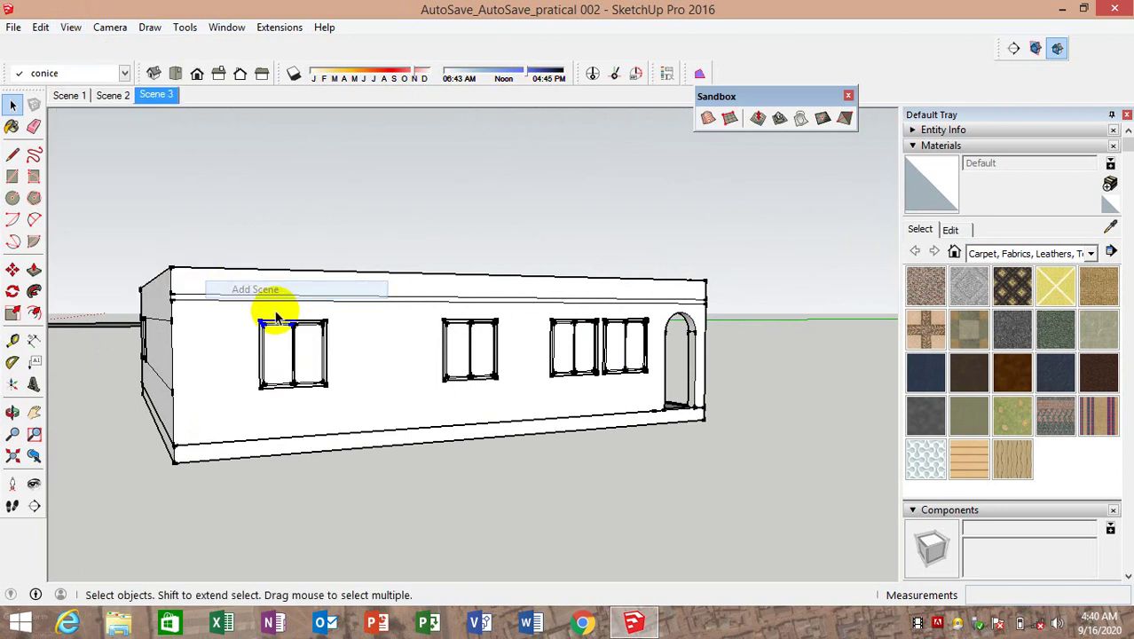
{"action": "right_click", "coordinate": [68, 96]}
{"action": "left_click", "coordinate": [114, 216]}
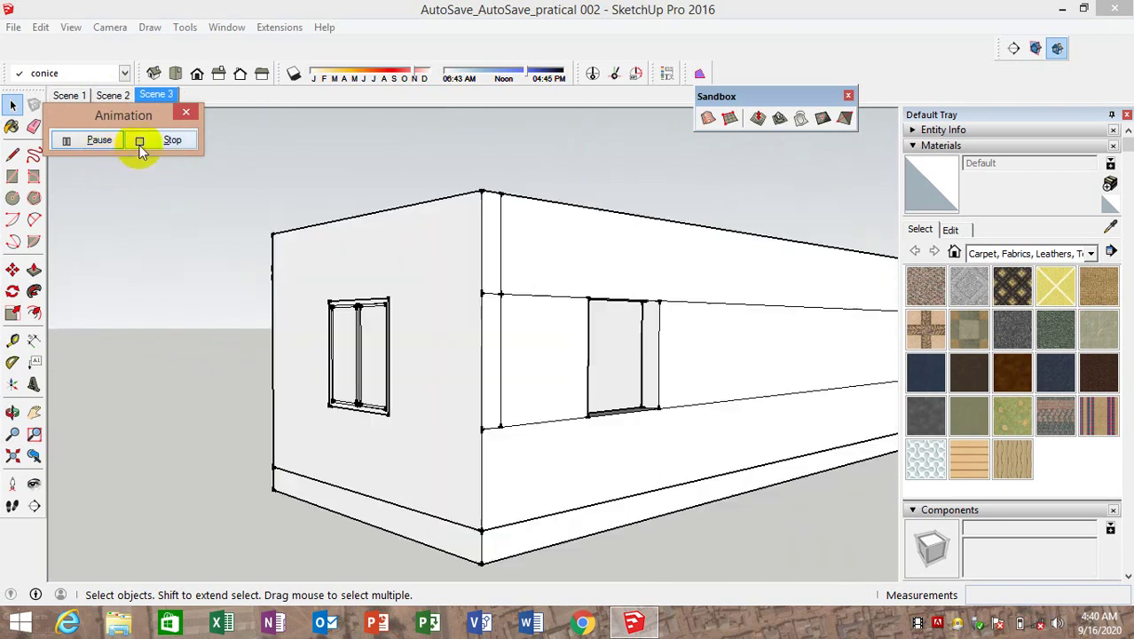
Stop the scene animation and orbit and zoom toward the arched entrance
{"action": "left_click", "coordinate": [139, 142]}
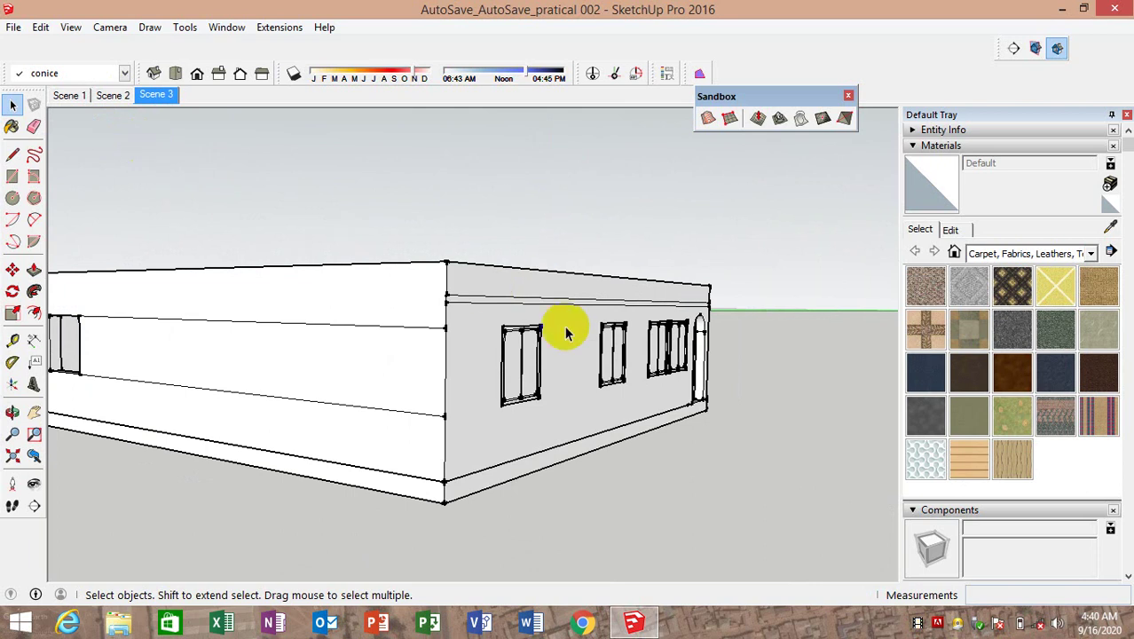
{"action": "mouse_move", "coordinate": [566, 333]}
{"action": "middle_mouse_down"}
{"action": "mouse_move", "coordinate": [481, 406]}
{"action": "mouse_move", "coordinate": [355, 393]}
{"action": "mouse_move", "coordinate": [152, 400]}
{"action": "middle_mouse_up"}
{"action": "scroll", "coordinate": [462, 388], "scroll_direction": "up", "scroll_amount": 3}
{"action": "scroll", "coordinate": [377, 401], "scroll_direction": "up", "scroll_amount": 3}
{"action": "scroll", "coordinate": [463, 324], "scroll_direction": "up", "scroll_amount": 3}
{"action": "scroll", "coordinate": [656, 341], "scroll_direction": "up", "scroll_amount": 3}
{"action": "scroll", "coordinate": [657, 290], "scroll_direction": "up", "scroll_amount": 3}
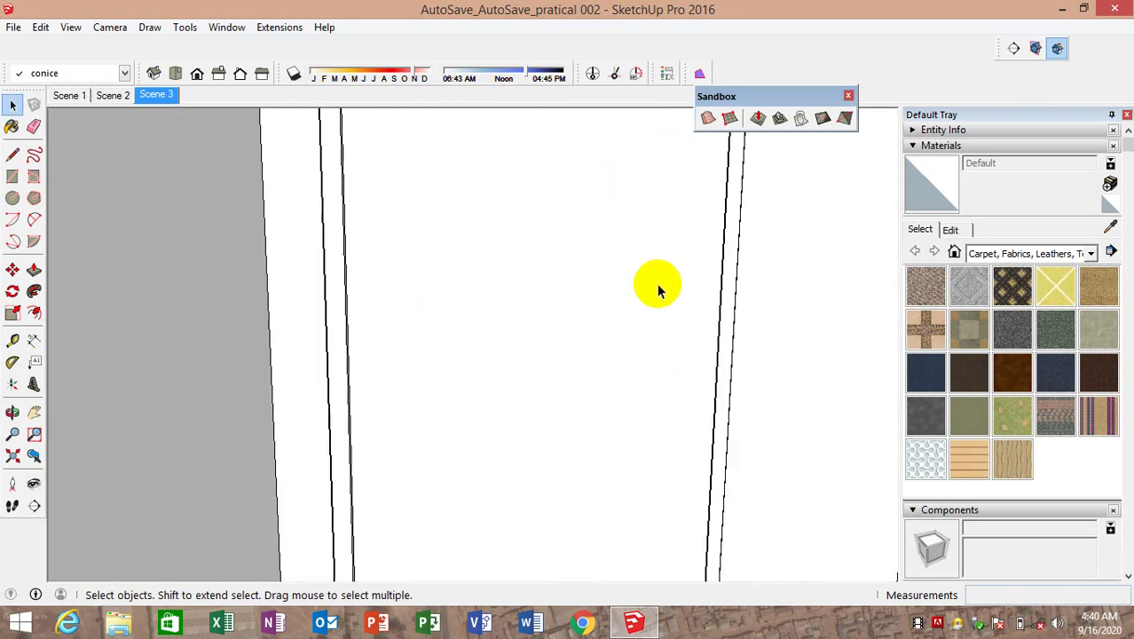
{"action": "scroll", "coordinate": [657, 290], "scroll_direction": "up", "scroll_amount": 3}
{"action": "scroll", "coordinate": [620, 164], "scroll_direction": "up", "scroll_amount": 2}
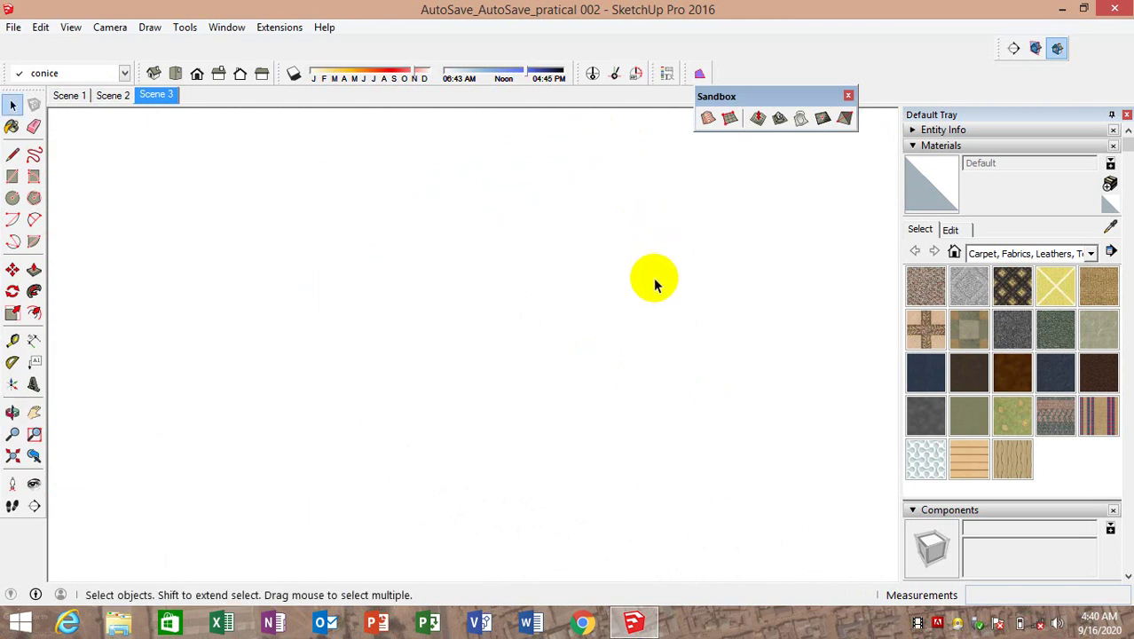
{"action": "scroll", "coordinate": [657, 283], "scroll_direction": "down", "scroll_amount": 3}
{"action": "scroll", "coordinate": [627, 324], "scroll_direction": "down", "scroll_amount": 1}
{"action": "scroll", "coordinate": [587, 372], "scroll_direction": "up", "scroll_amount": 3}
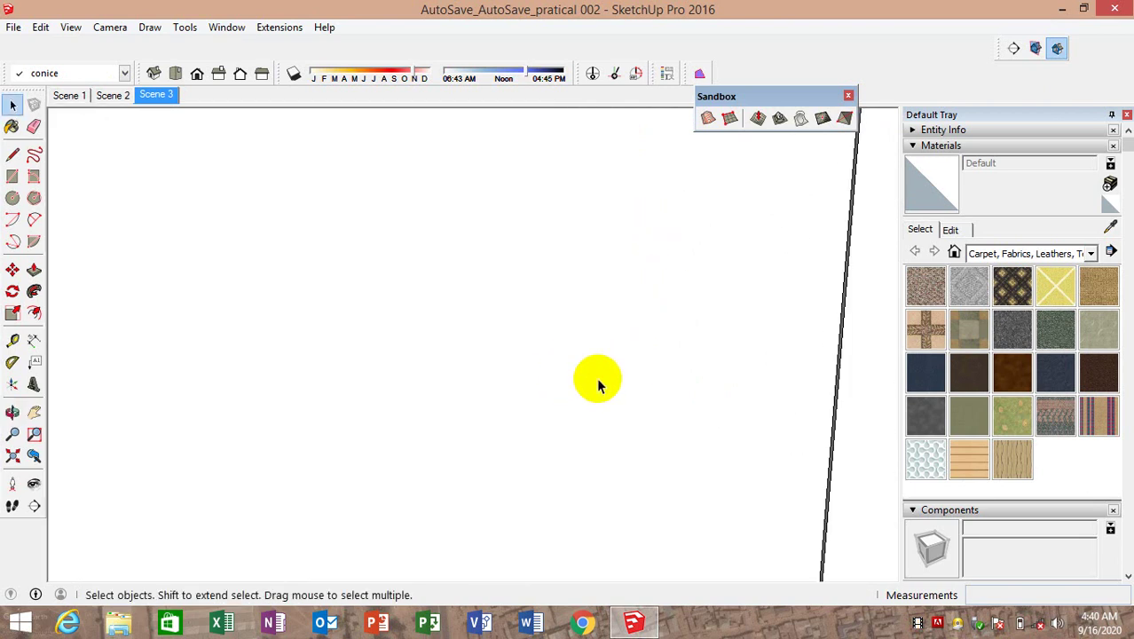
{"action": "scroll", "coordinate": [338, 336], "scroll_direction": "down", "scroll_amount": 1}
{"action": "scroll", "coordinate": [405, 354], "scroll_direction": "down", "scroll_amount": 2}
{"action": "scroll", "coordinate": [438, 299], "scroll_direction": "down", "scroll_amount": 2}
{"action": "scroll", "coordinate": [497, 312], "scroll_direction": "down", "scroll_amount": 3}
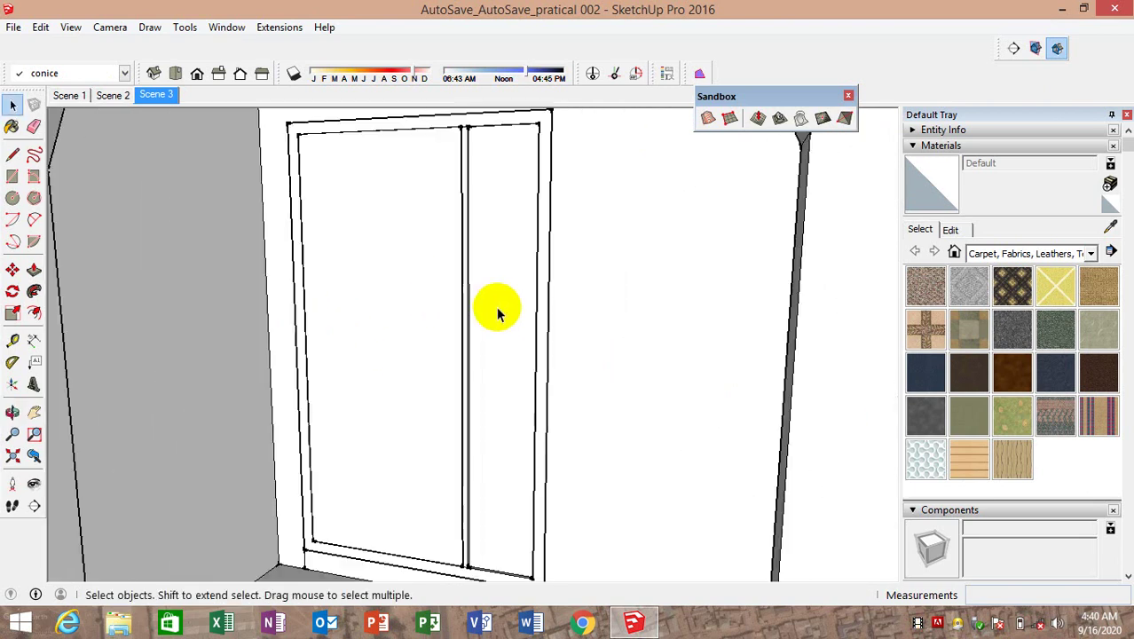
{"action": "scroll", "coordinate": [497, 312], "scroll_direction": "down", "scroll_amount": 3}
{"action": "scroll", "coordinate": [471, 351], "scroll_direction": "down", "scroll_amount": 4}
{"action": "scroll", "coordinate": [451, 337], "scroll_direction": "down", "scroll_amount": 2}
Orbit down to ground level facing the band's end and pick the 2 Point Arc tool
{"action": "mouse_move", "coordinate": [397, 362]}
{"action": "middle_mouse_down"}
{"action": "mouse_move", "coordinate": [717, 386]}
{"action": "mouse_move", "coordinate": [430, 367]}
{"action": "mouse_move", "coordinate": [625, 423]}
{"action": "mouse_move", "coordinate": [577, 392]}
{"action": "mouse_move", "coordinate": [795, 368]}
{"action": "mouse_move", "coordinate": [687, 346]}
{"action": "middle_mouse_up"}
{"action": "scroll", "coordinate": [681, 349], "scroll_direction": "down", "scroll_amount": 1}
{"action": "scroll", "coordinate": [652, 364], "scroll_direction": "down", "scroll_amount": 3}
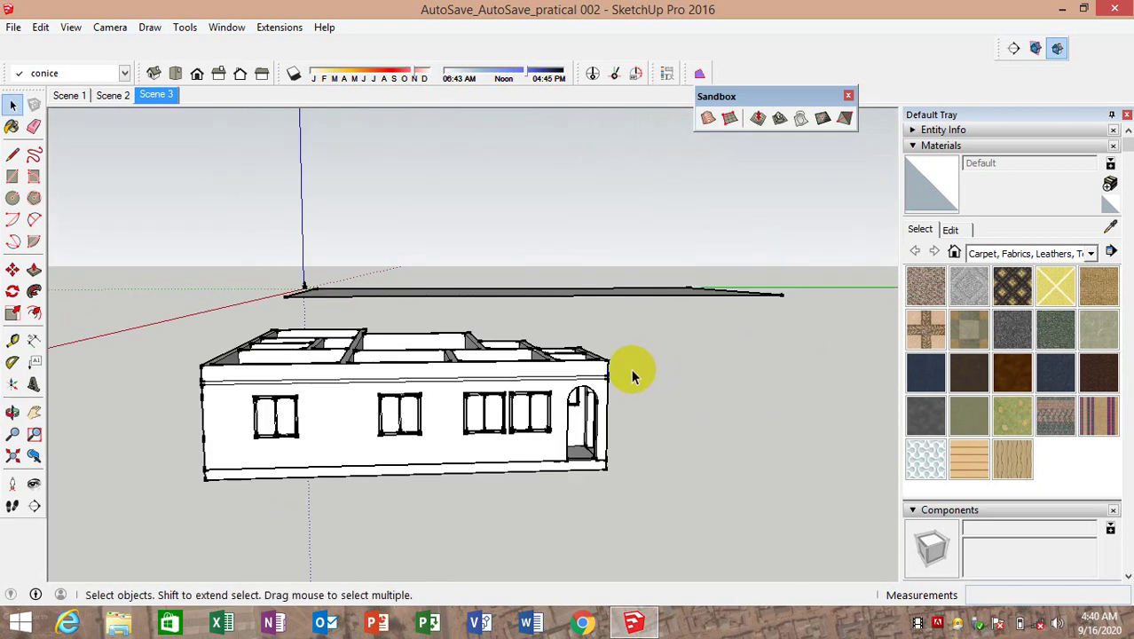
{"action": "scroll", "coordinate": [632, 376], "scroll_direction": "up", "scroll_amount": 3}
{"action": "middle_click_drag", "start_coordinate": [590, 392], "coordinate": [524, 398]}
{"action": "scroll", "coordinate": [498, 357], "scroll_direction": "up", "scroll_amount": 2}
{"action": "scroll", "coordinate": [523, 379], "scroll_direction": "up", "scroll_amount": 2}
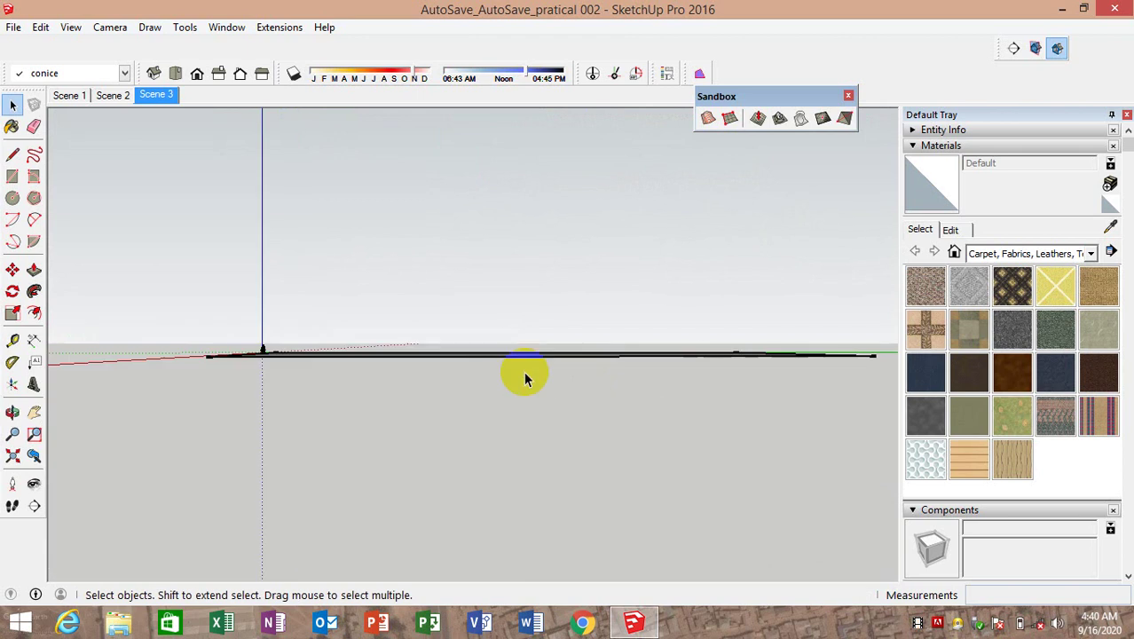
{"action": "scroll", "coordinate": [481, 379], "scroll_direction": "up", "scroll_amount": 2}
{"action": "scroll", "coordinate": [506, 398], "scroll_direction": "up", "scroll_amount": 1}
{"action": "scroll", "coordinate": [507, 397], "scroll_direction": "up", "scroll_amount": 1}
{"action": "scroll", "coordinate": [505, 401], "scroll_direction": "up", "scroll_amount": 1}
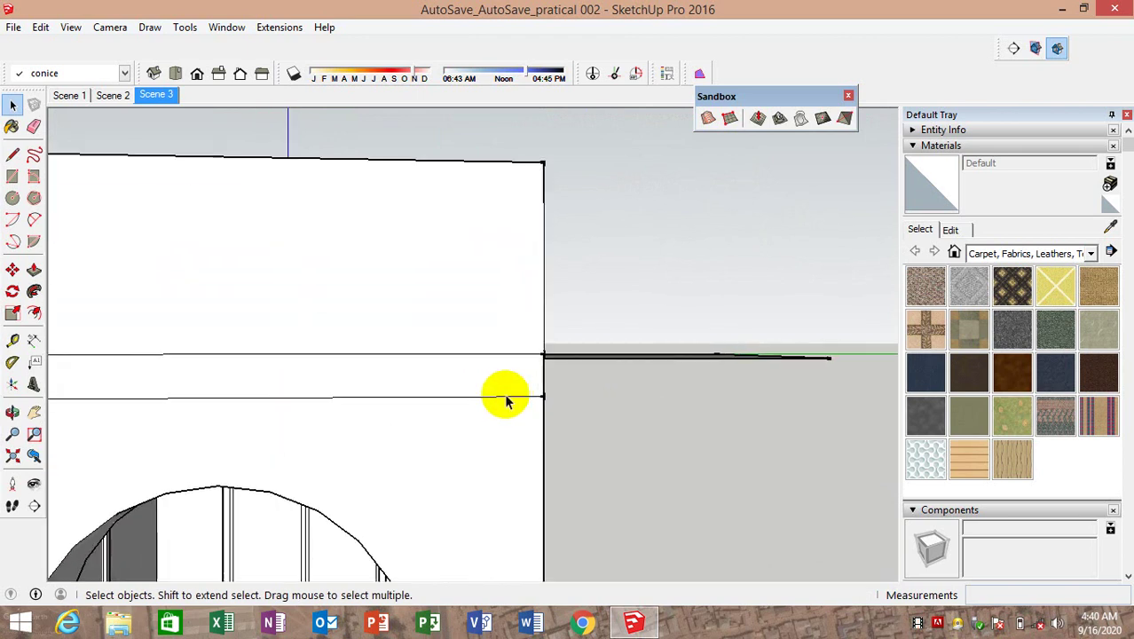
{"action": "mouse_move", "coordinate": [506, 401]}
{"action": "middle_mouse_down"}
{"action": "mouse_move", "coordinate": [508, 367]}
{"action": "mouse_move", "coordinate": [497, 373]}
{"action": "mouse_move", "coordinate": [527, 371]}
{"action": "middle_mouse_up"}
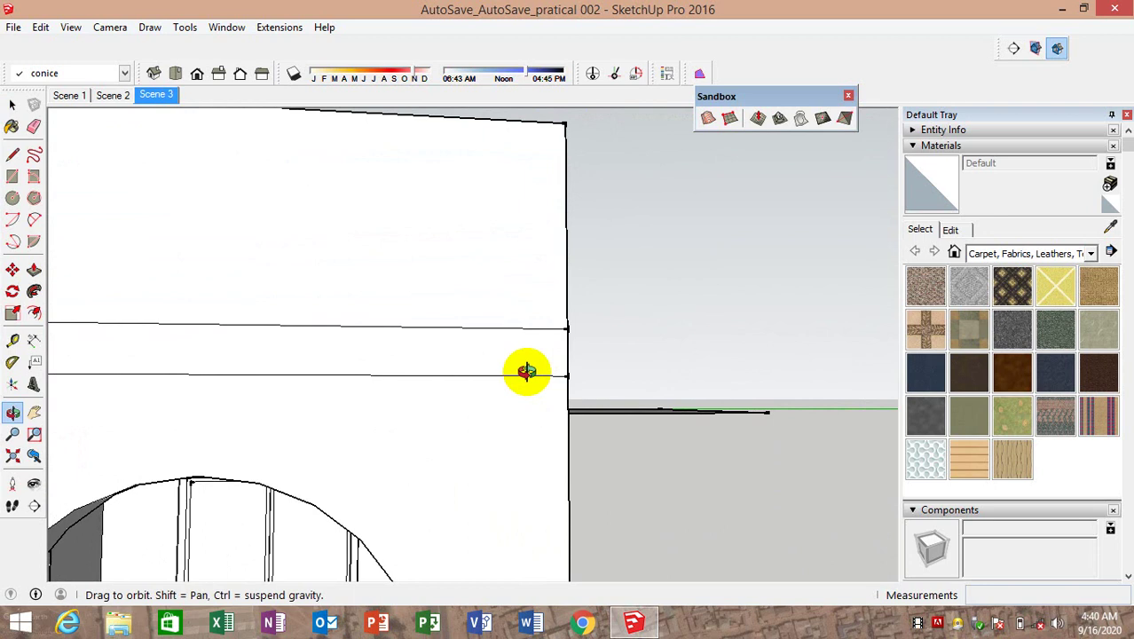
{"action": "left_click", "coordinate": [33, 221]}
Draw an outward-bulging arc across the end of the wall's cornice band
{"action": "left_click", "coordinate": [568, 328]}
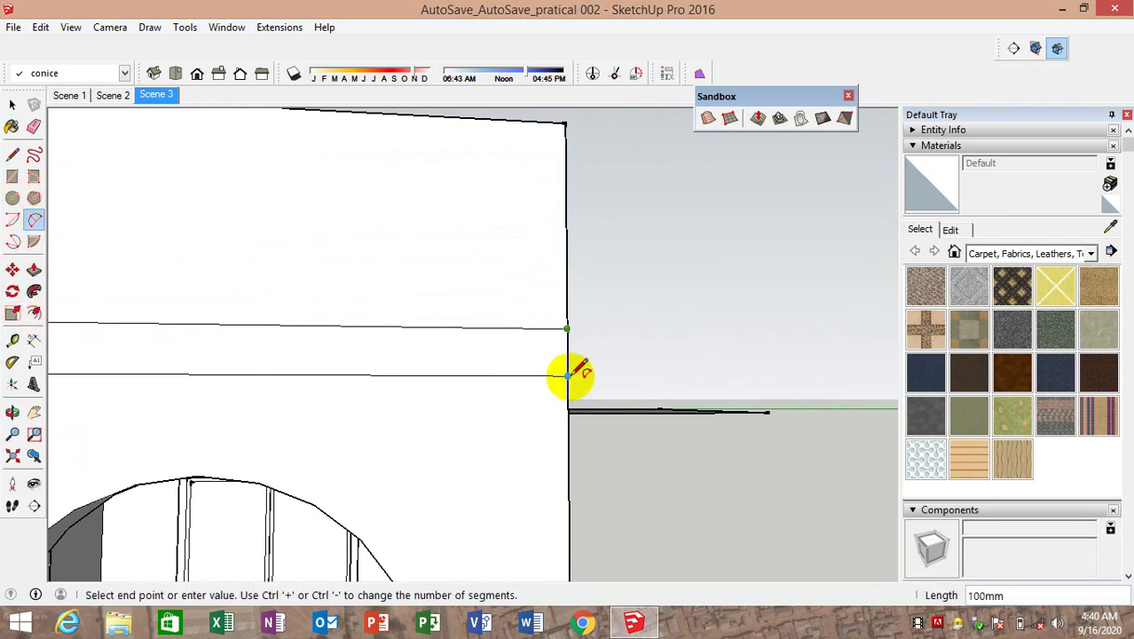
{"action": "left_click", "coordinate": [567, 376]}
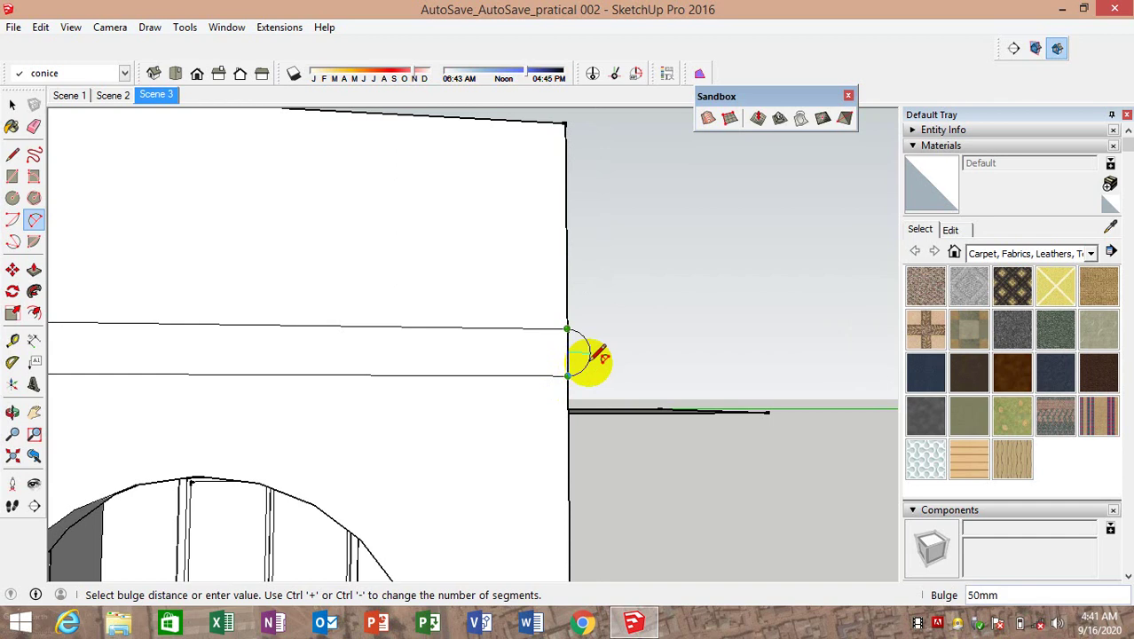
{"action": "left_click", "coordinate": [594, 358]}
{"action": "scroll", "coordinate": [582, 347], "scroll_direction": "up", "scroll_amount": 2}
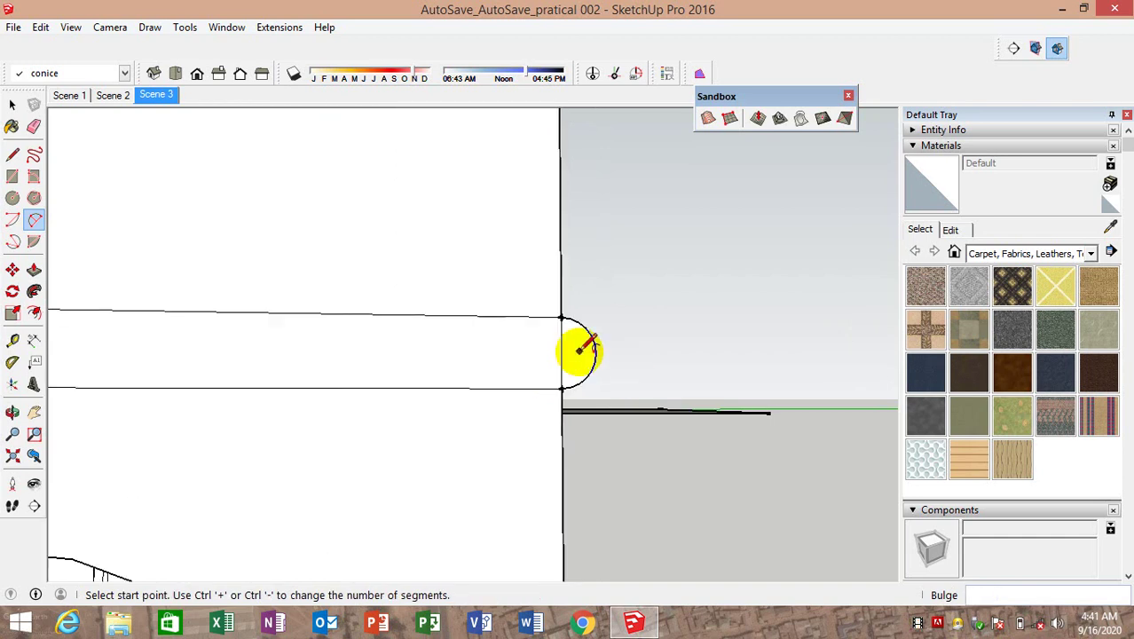
{"action": "scroll", "coordinate": [588, 316], "scroll_direction": "up", "scroll_amount": 3}
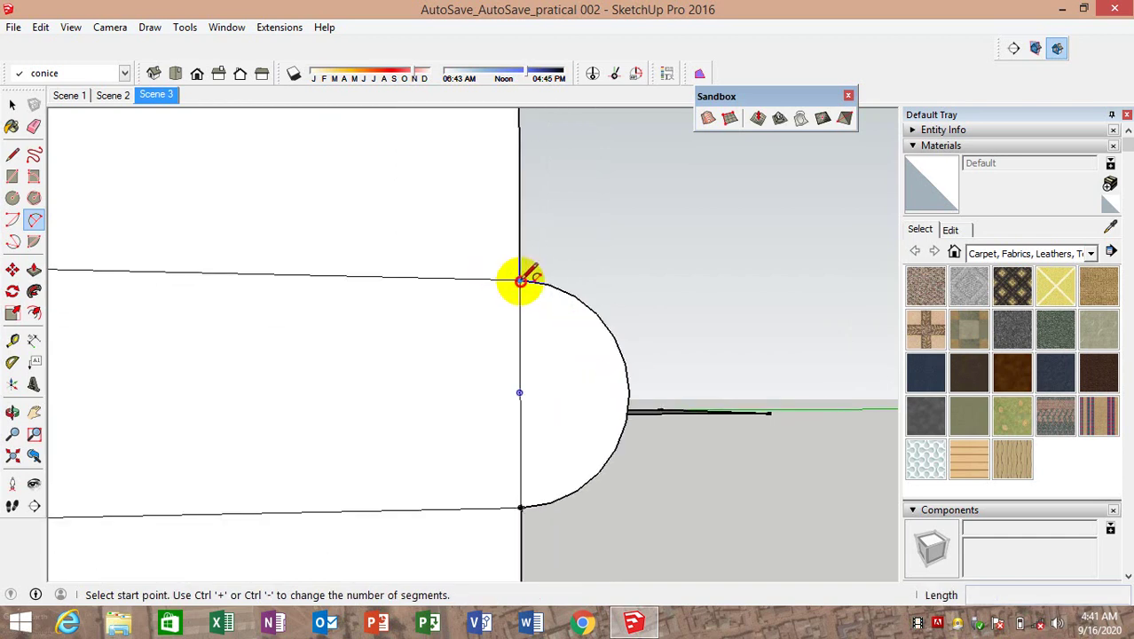
Draw upper, lower and connecting inner arcs from the band lines to the outer curve
{"action": "left_click", "coordinate": [520, 280]}
{"action": "left_click", "coordinate": [613, 336]}
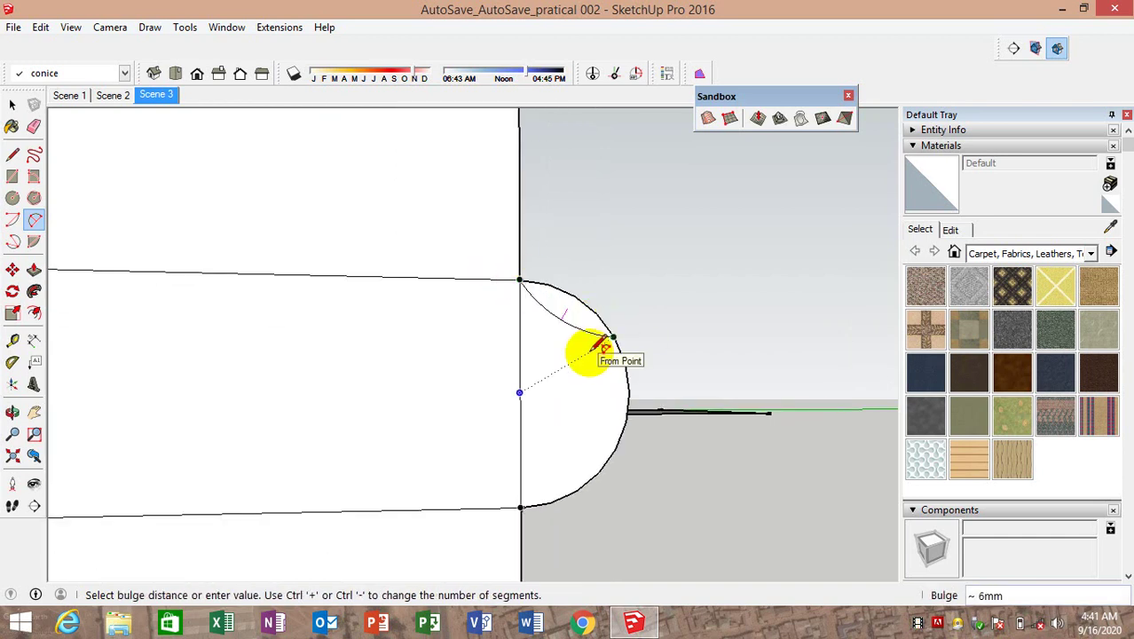
{"action": "left_click", "coordinate": [593, 346]}
{"action": "left_click", "coordinate": [522, 507]}
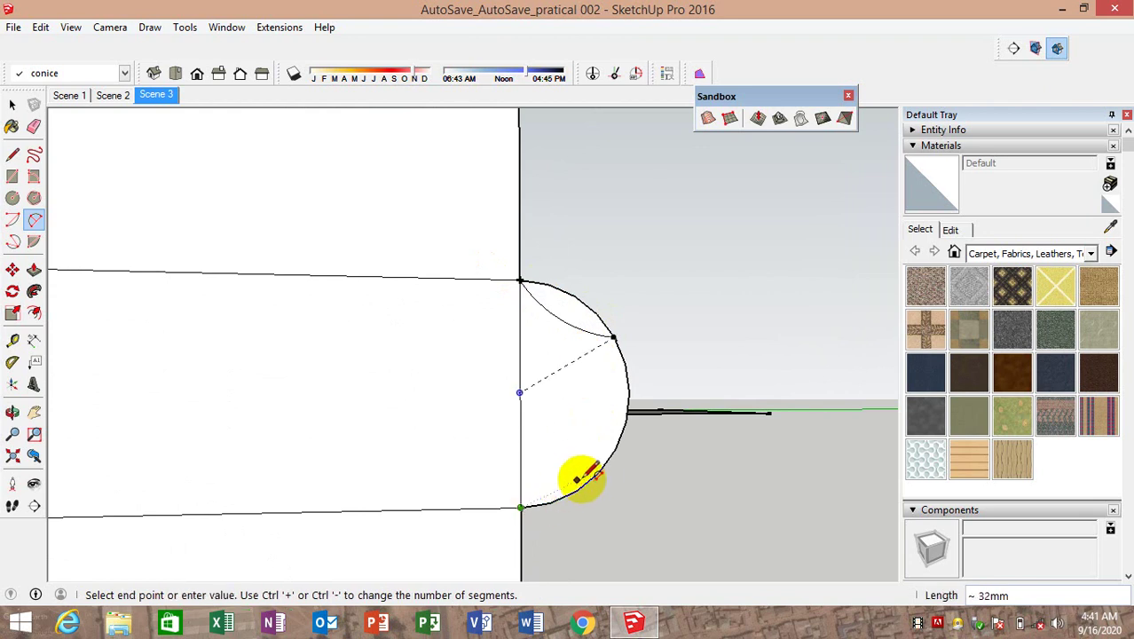
{"action": "left_click", "coordinate": [598, 471]}
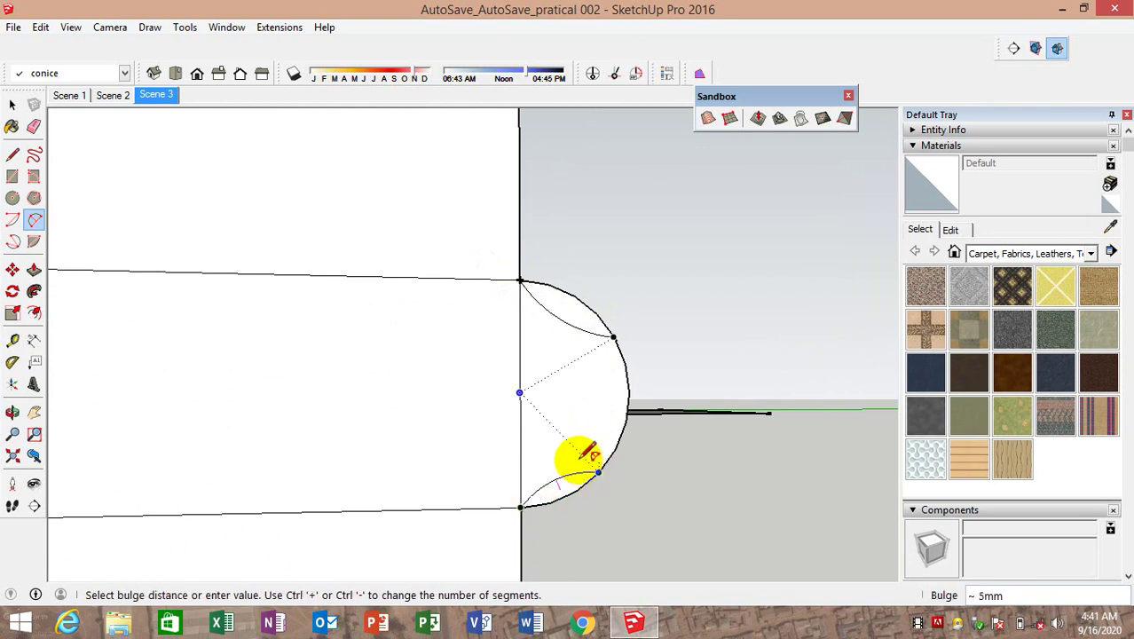
{"action": "left_click", "coordinate": [575, 453]}
{"action": "left_click", "coordinate": [599, 471]}
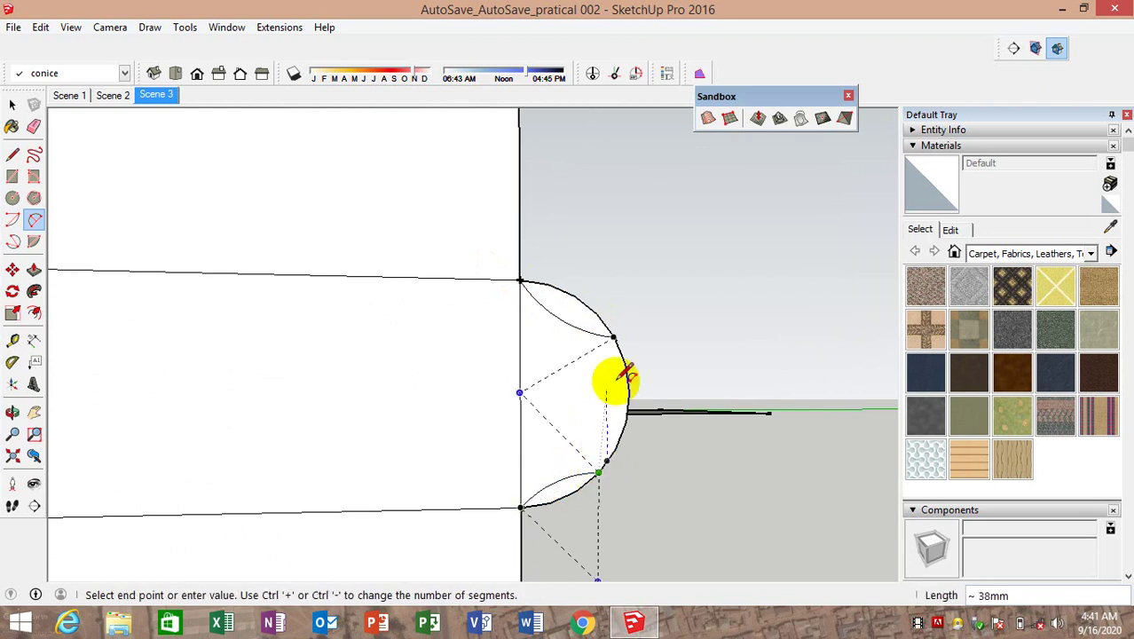
{"action": "left_click", "coordinate": [613, 337]}
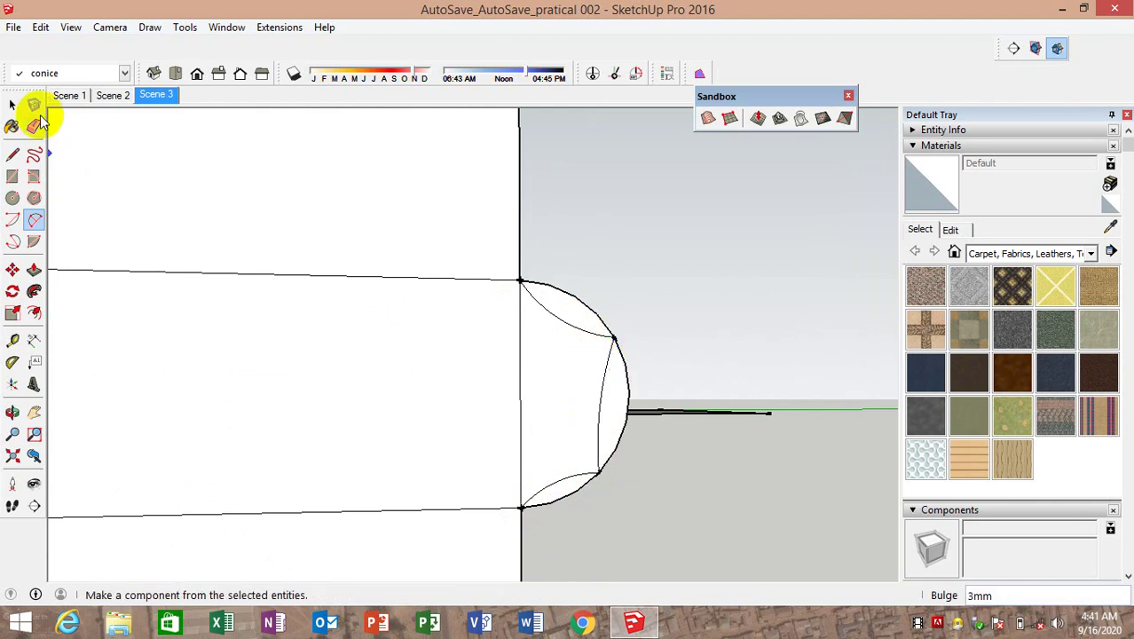
{"action": "left_click", "coordinate": [34, 127]}
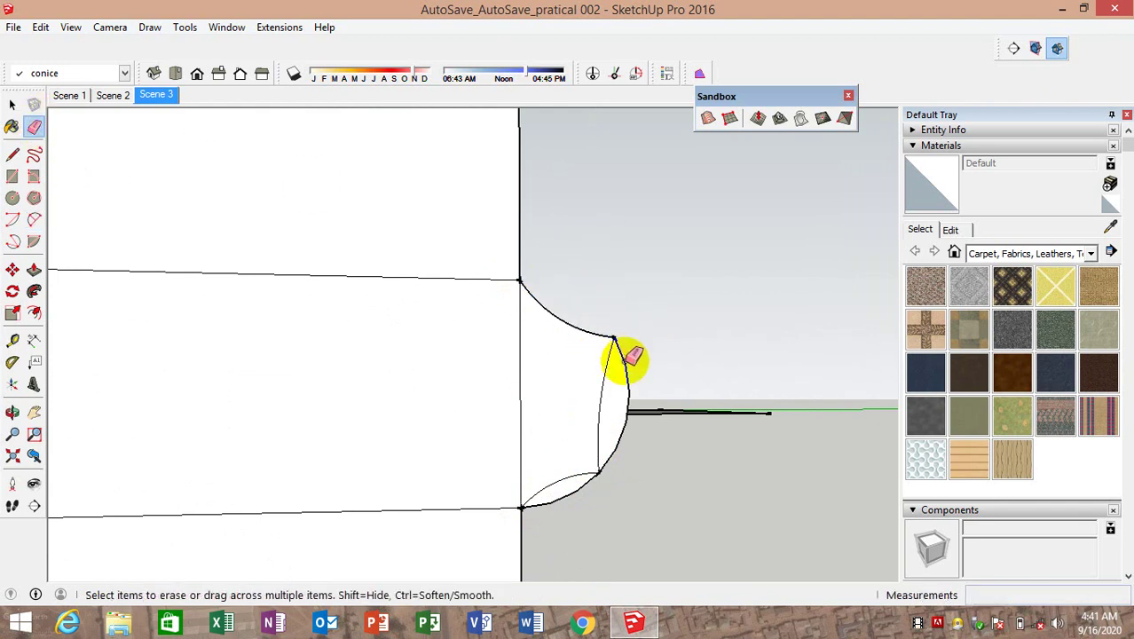
Orbit to view the cornice profile from the side and follow the band along the wall
{"action": "mouse_move", "coordinate": [601, 481]}
{"action": "middle_mouse_down"}
{"action": "mouse_move", "coordinate": [93, 530]}
{"action": "mouse_move", "coordinate": [9, 499]}
{"action": "middle_mouse_up"}
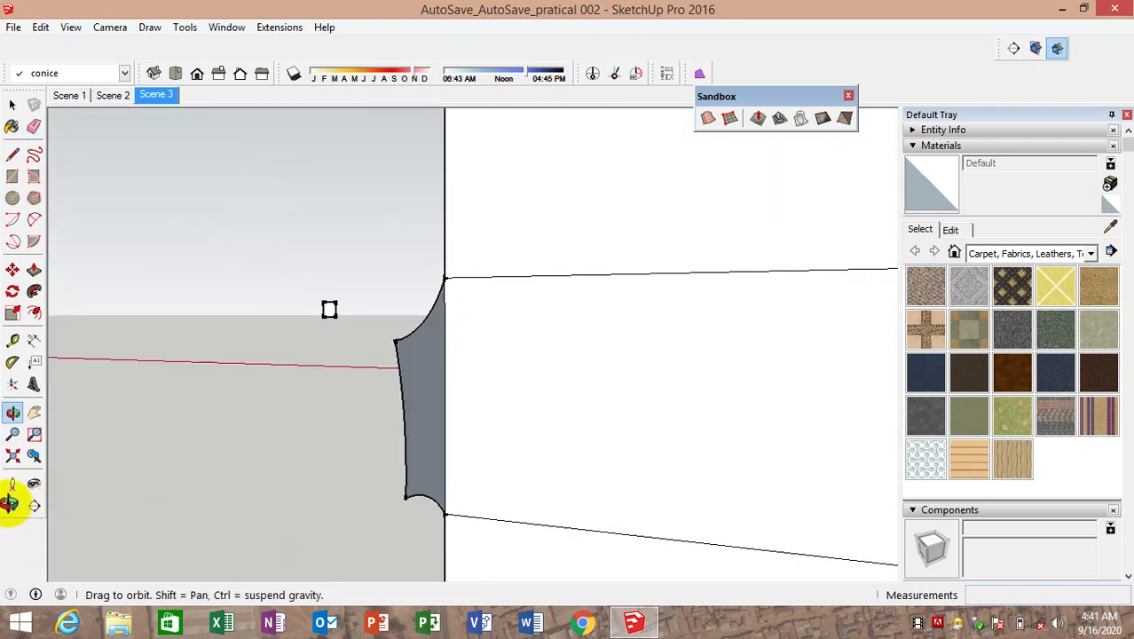
{"action": "left_click", "coordinate": [13, 106]}
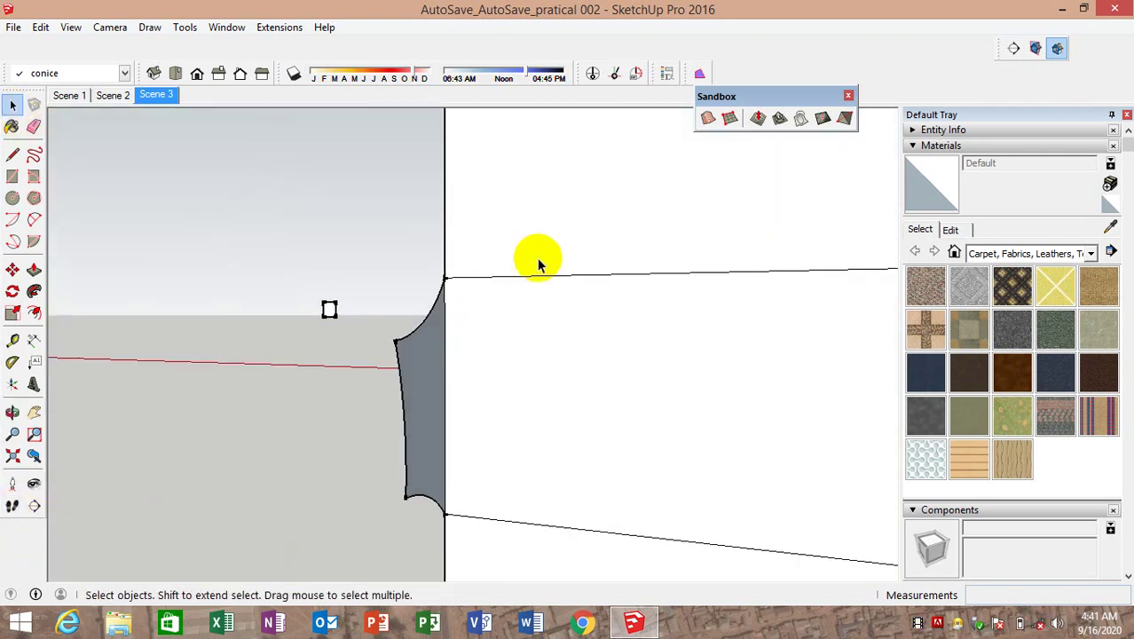
{"action": "mouse_move", "coordinate": [544, 302]}
{"action": "middle_mouse_down"}
{"action": "mouse_move", "coordinate": [532, 316]}
{"action": "mouse_move", "coordinate": [554, 362]}
{"action": "mouse_move", "coordinate": [822, 417]}
{"action": "mouse_move", "coordinate": [518, 410]}
{"action": "middle_mouse_up"}
{"action": "scroll", "coordinate": [567, 408], "scroll_direction": "down", "scroll_amount": 2}
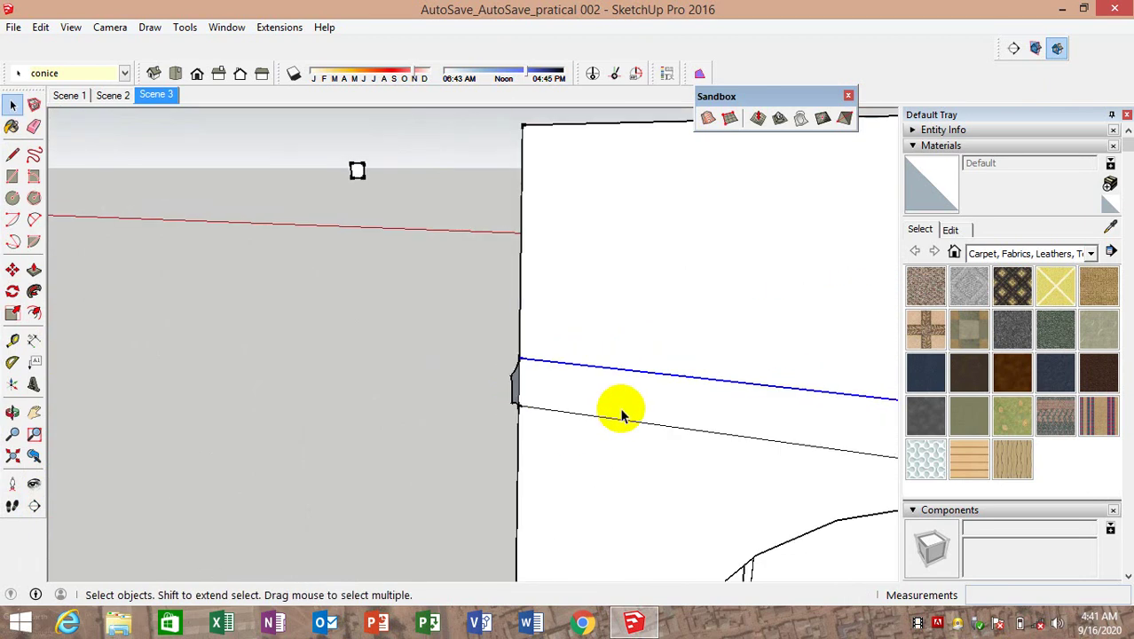
{"action": "scroll", "coordinate": [507, 374], "scroll_direction": "down", "scroll_amount": 2}
{"action": "scroll", "coordinate": [849, 463], "scroll_direction": "down", "scroll_amount": 2}
{"action": "scroll", "coordinate": [717, 428], "scroll_direction": "down", "scroll_amount": 2}
{"action": "scroll", "coordinate": [685, 418], "scroll_direction": "down", "scroll_amount": 2}
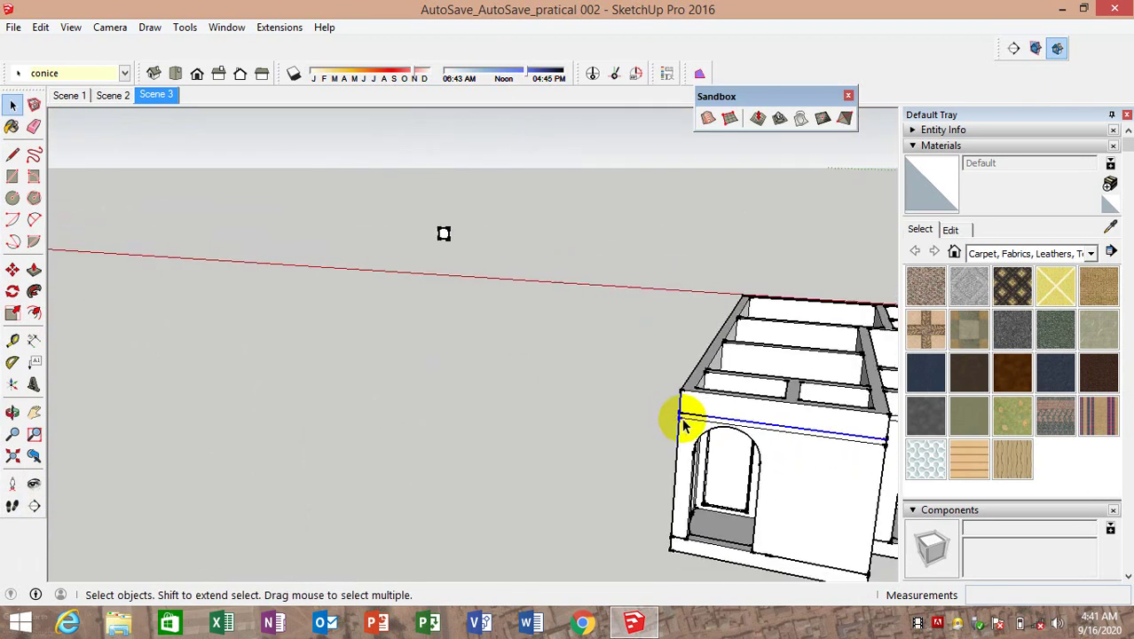
{"action": "scroll", "coordinate": [800, 443], "scroll_direction": "down", "scroll_amount": 2}
Orbit past the long windowed side and zoom in on the arched front corner's profile
{"action": "middle_click_drag", "start_coordinate": [799, 443], "coordinate": [603, 402]}
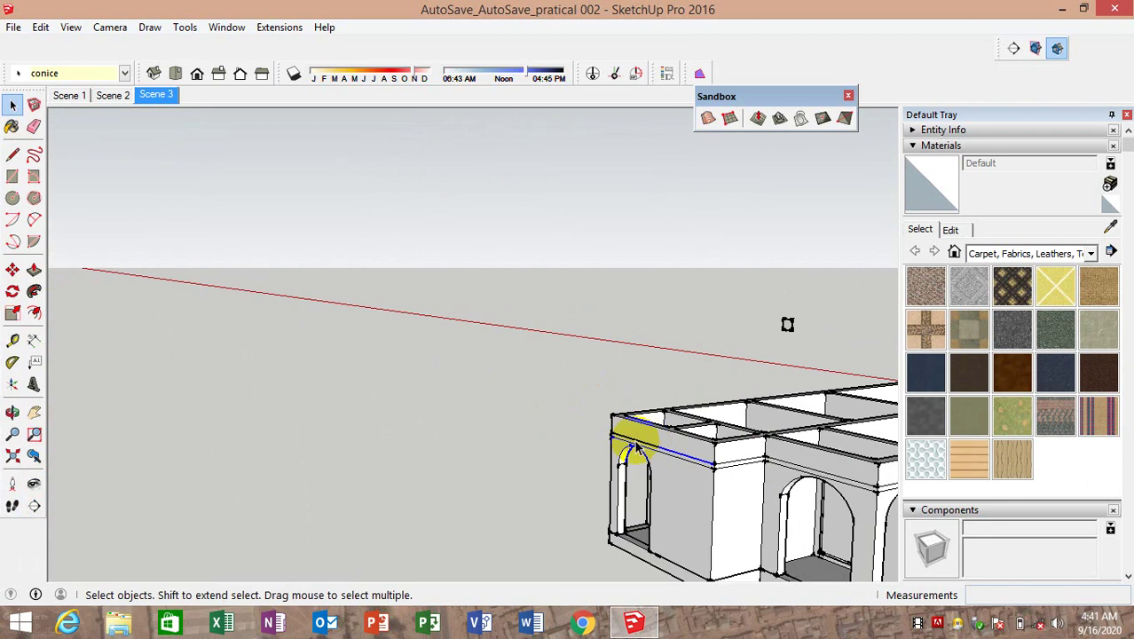
{"action": "mouse_move", "coordinate": [618, 441]}
{"action": "middle_mouse_down"}
{"action": "mouse_move", "coordinate": [860, 475]}
{"action": "mouse_move", "coordinate": [816, 430]}
{"action": "middle_mouse_up"}
{"action": "scroll", "coordinate": [779, 425], "scroll_direction": "up", "scroll_amount": 2}
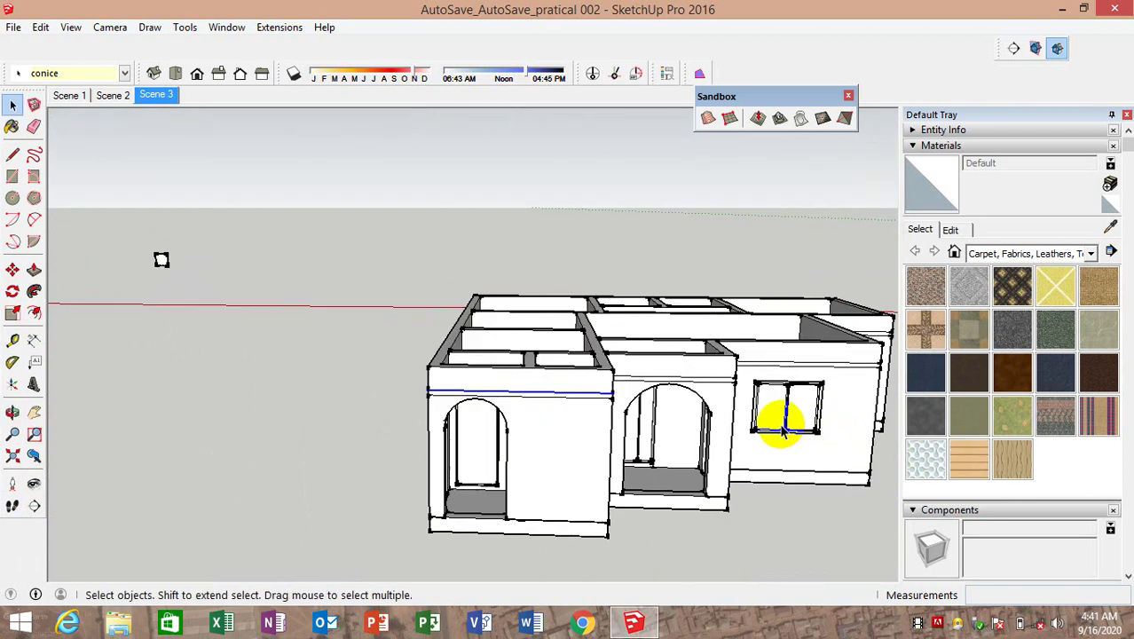
{"action": "scroll", "coordinate": [674, 408], "scroll_direction": "up", "scroll_amount": 1}
{"action": "scroll", "coordinate": [565, 399], "scroll_direction": "down", "scroll_amount": 1}
{"action": "middle_click_drag", "start_coordinate": [557, 398], "coordinate": [844, 424]}
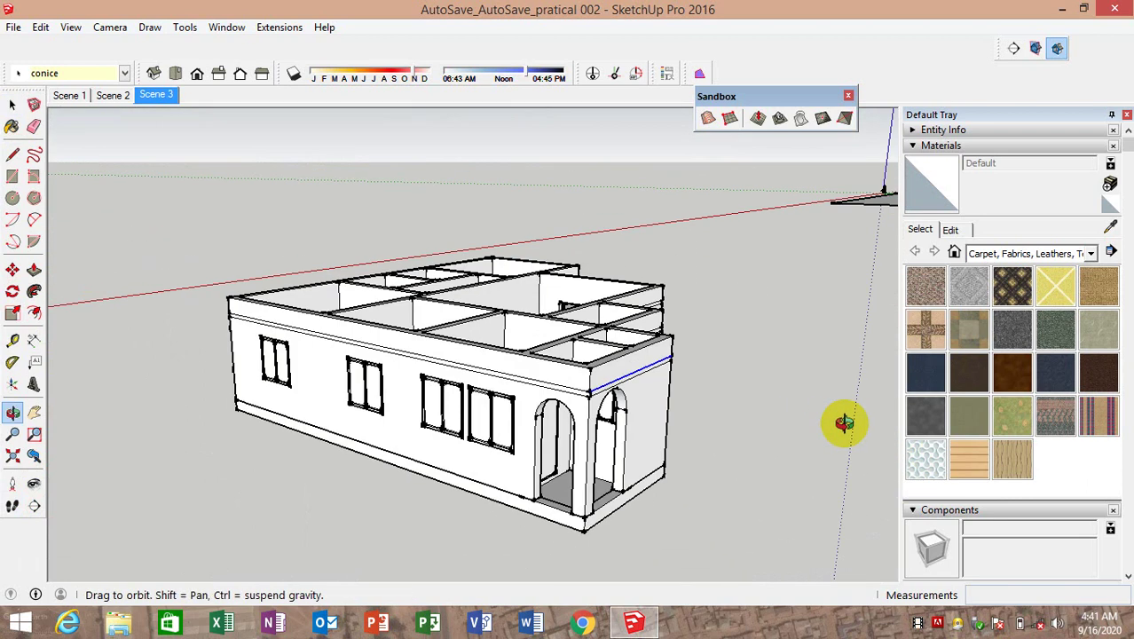
{"action": "scroll", "coordinate": [691, 416], "scroll_direction": "up", "scroll_amount": 3}
{"action": "scroll", "coordinate": [624, 433], "scroll_direction": "down", "scroll_amount": 3}
{"action": "scroll", "coordinate": [670, 450], "scroll_direction": "down", "scroll_amount": 2}
{"action": "scroll", "coordinate": [586, 439], "scroll_direction": "up", "scroll_amount": 1}
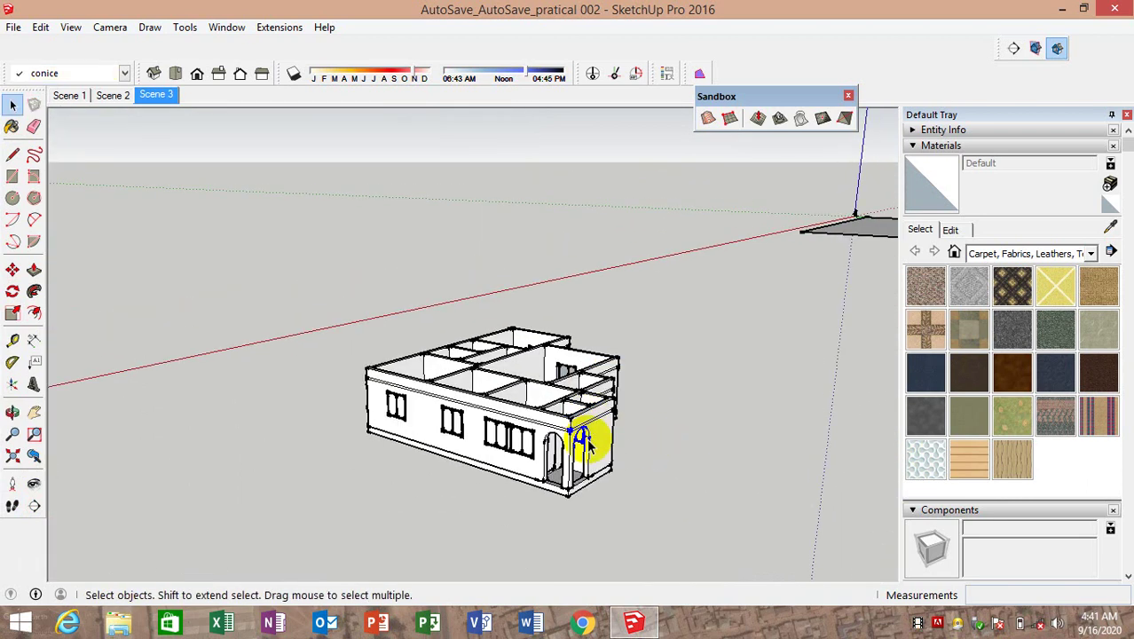
{"action": "scroll", "coordinate": [586, 438], "scroll_direction": "up", "scroll_amount": 2}
{"action": "scroll", "coordinate": [570, 431], "scroll_direction": "up", "scroll_amount": 2}
{"action": "middle_click_drag", "start_coordinate": [532, 413], "coordinate": [672, 422]}
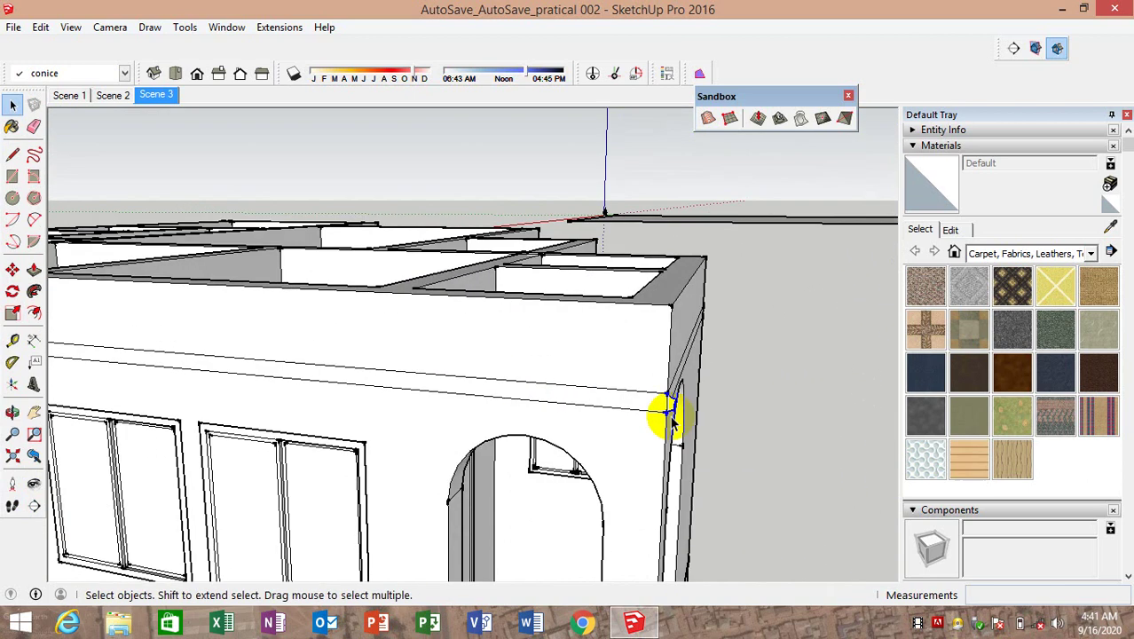
{"action": "scroll", "coordinate": [671, 421], "scroll_direction": "up", "scroll_amount": 3}
{"action": "scroll", "coordinate": [619, 326], "scroll_direction": "up", "scroll_amount": 1}
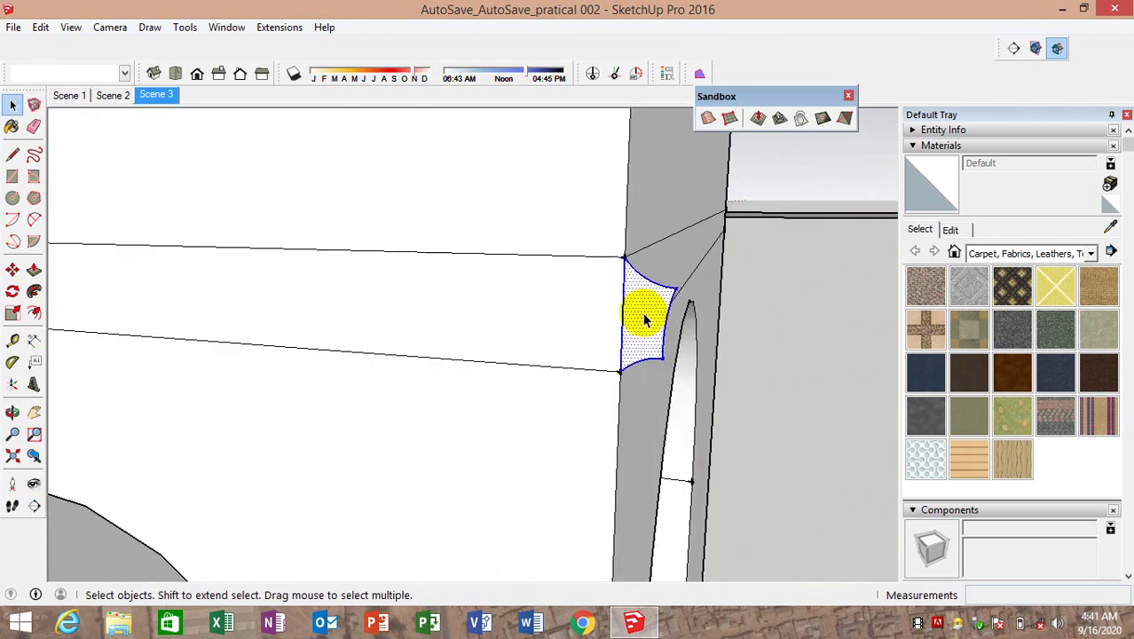
Copy the curved cornice profile about 14 m along the cornice line to the building's far corner
{"action": "left_click", "coordinate": [12, 269]}
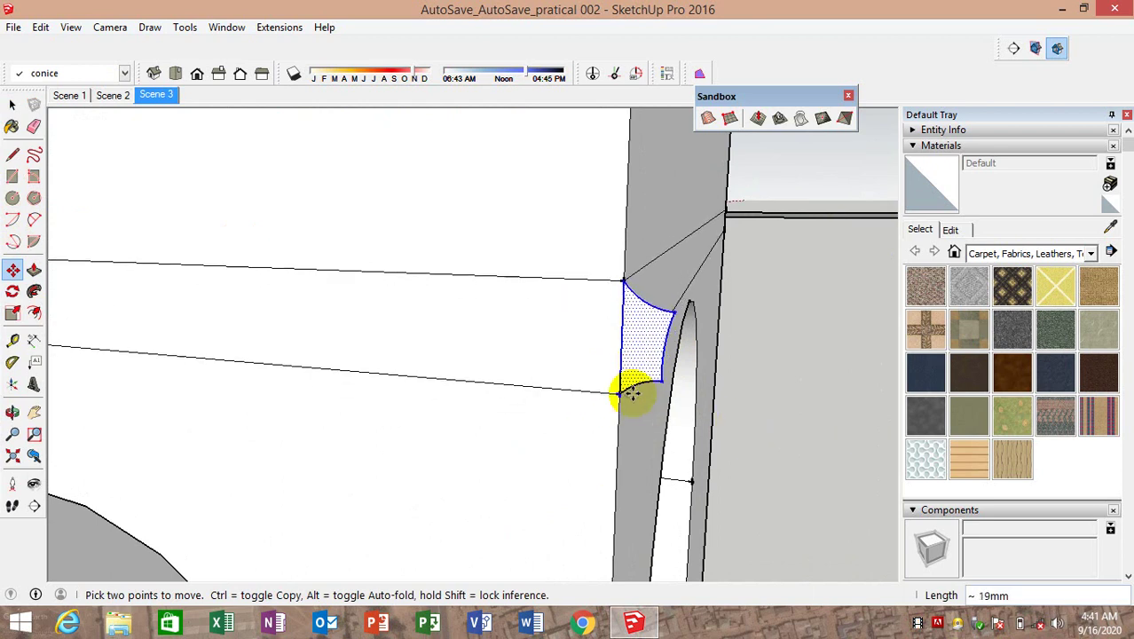
{"action": "left_click", "coordinate": [624, 367]}
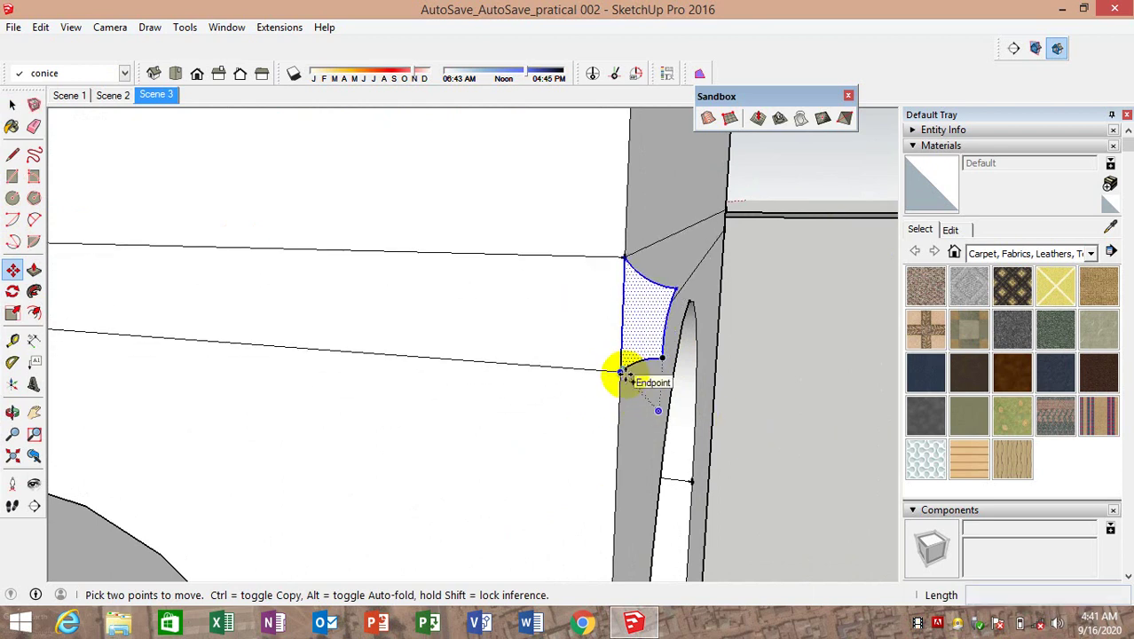
{"action": "left_click", "coordinate": [627, 376]}
{"action": "mouse_move", "coordinate": [702, 380]}
{"action": "middle_mouse_down"}
{"action": "mouse_move", "coordinate": [379, 335]}
{"action": "mouse_move", "coordinate": [569, 341]}
{"action": "middle_mouse_up"}
{"action": "scroll", "coordinate": [379, 336], "scroll_direction": "down", "scroll_amount": 5}
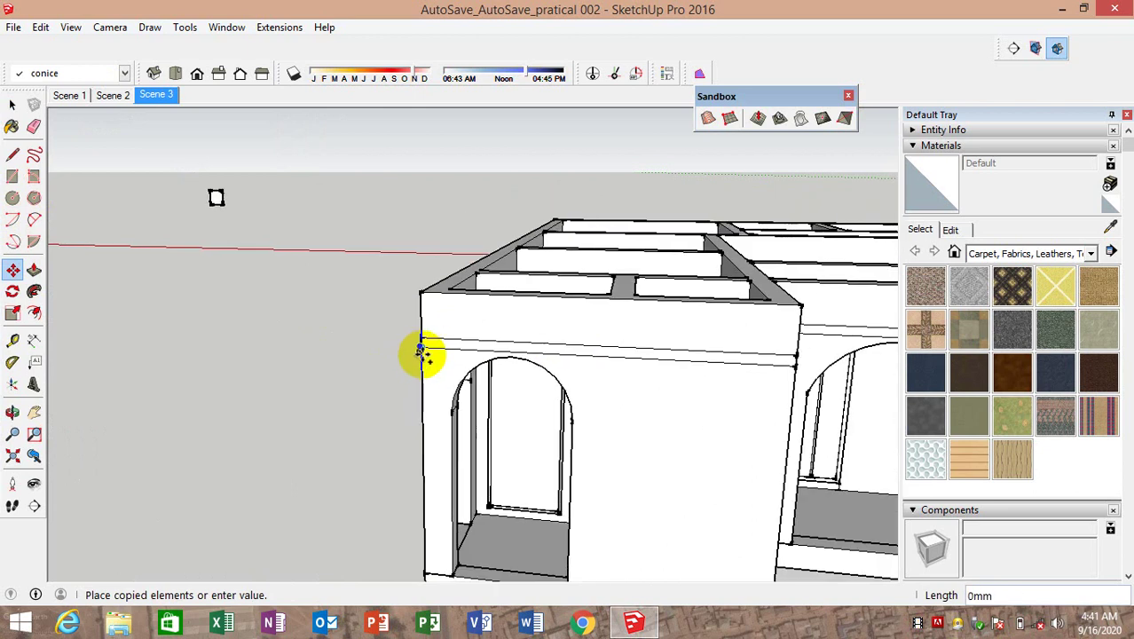
{"action": "scroll", "coordinate": [424, 353], "scroll_direction": "down", "scroll_amount": 3}
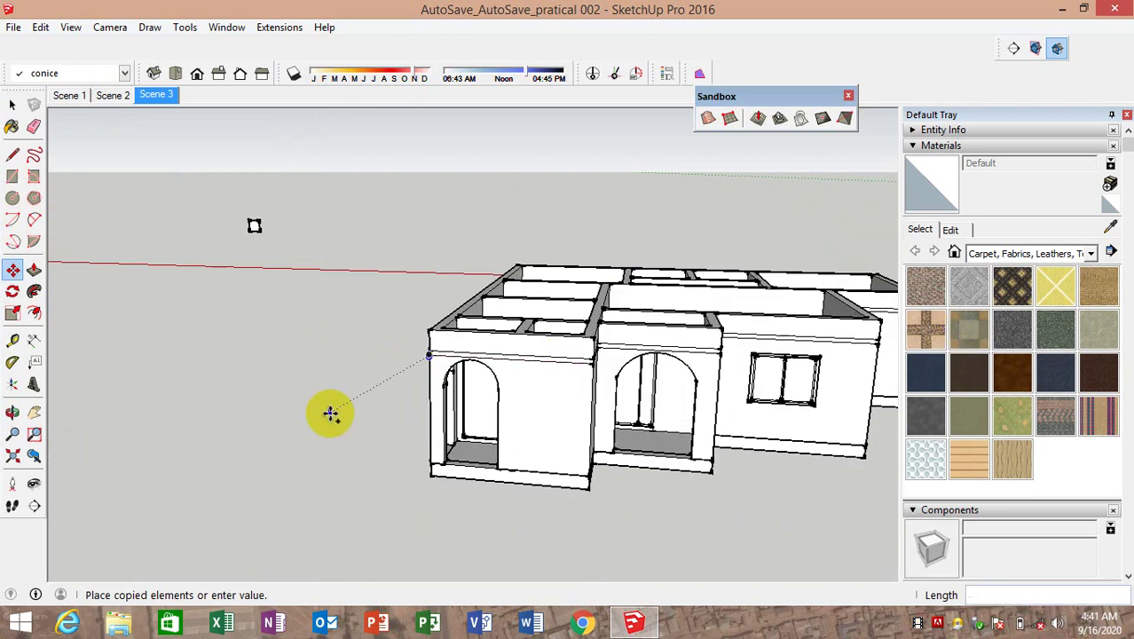
{"action": "scroll", "coordinate": [329, 410], "scroll_direction": "down", "scroll_amount": 2}
{"action": "middle_click_drag", "start_coordinate": [329, 410], "coordinate": [667, 426]}
{"action": "scroll", "coordinate": [858, 331], "scroll_direction": "up", "scroll_amount": 2}
{"action": "scroll", "coordinate": [838, 368], "scroll_direction": "up", "scroll_amount": 2}
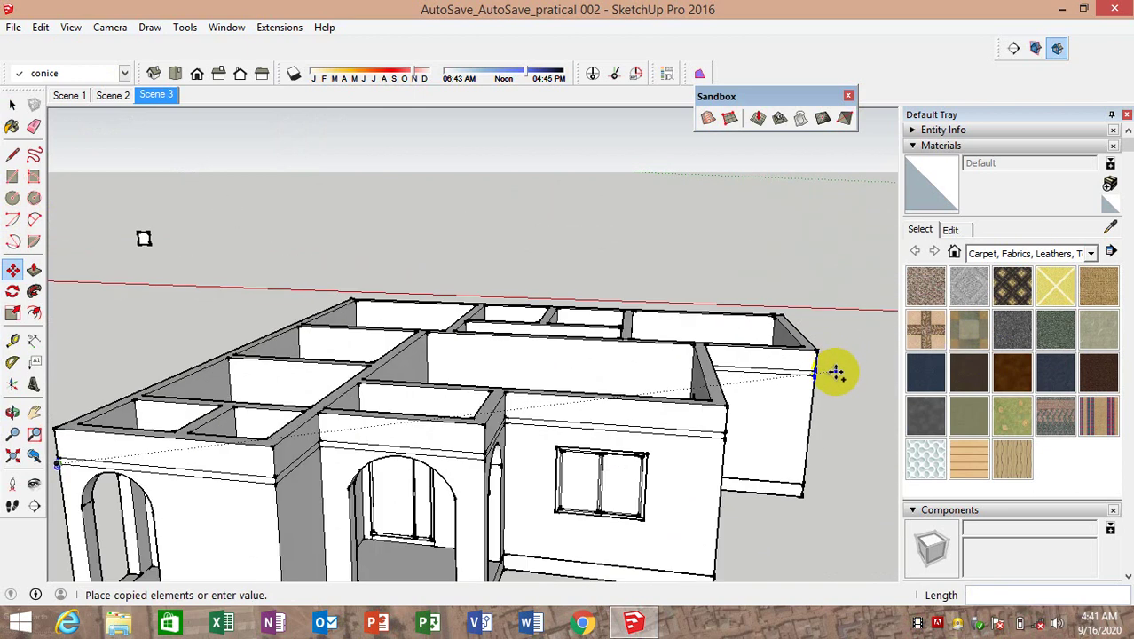
{"action": "scroll", "coordinate": [833, 372], "scroll_direction": "up", "scroll_amount": 2}
{"action": "scroll", "coordinate": [816, 382], "scroll_direction": "up", "scroll_amount": 1}
{"action": "scroll", "coordinate": [820, 377], "scroll_direction": "up", "scroll_amount": 2}
{"action": "scroll", "coordinate": [810, 342], "scroll_direction": "up", "scroll_amount": 2}
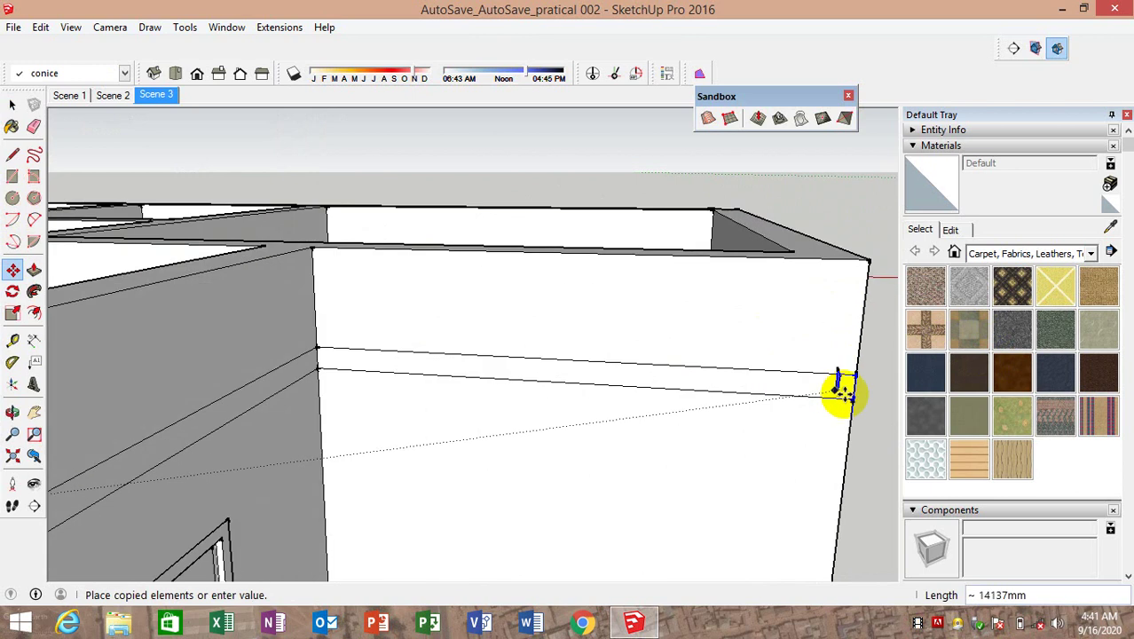
{"action": "scroll", "coordinate": [843, 392], "scroll_direction": "up", "scroll_amount": 2}
{"action": "scroll", "coordinate": [854, 406], "scroll_direction": "up", "scroll_amount": 2}
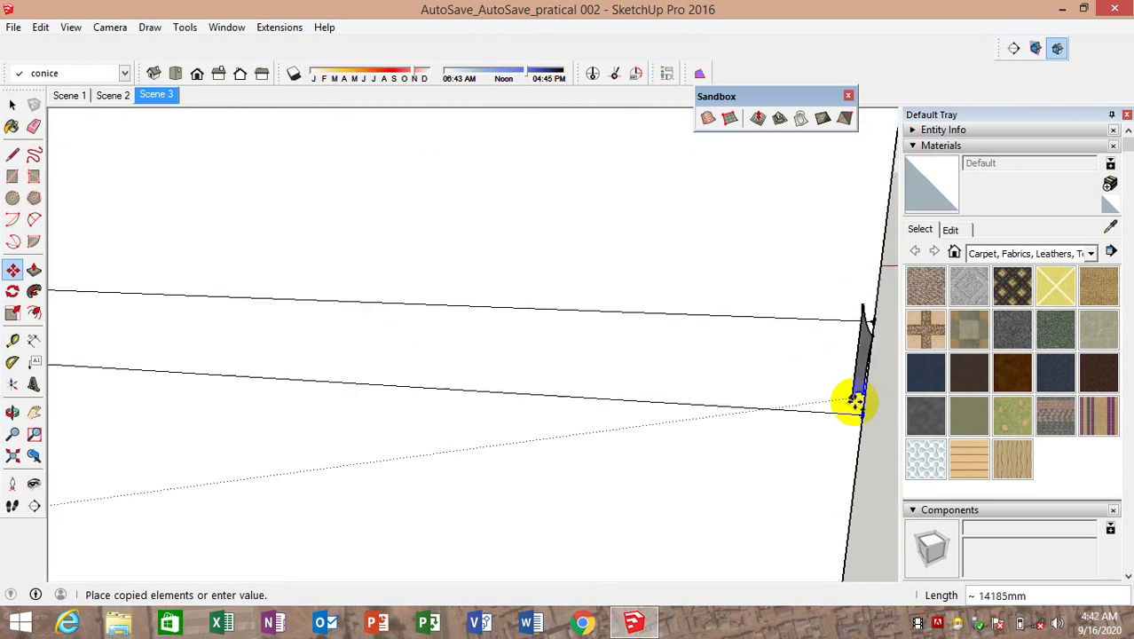
{"action": "scroll", "coordinate": [856, 399], "scroll_direction": "up", "scroll_amount": 2}
{"action": "scroll", "coordinate": [869, 435], "scroll_direction": "up", "scroll_amount": 1}
{"action": "left_click", "coordinate": [872, 421]}
Inspect the placed profile copy at the far wall corner, then switch to the Eraser
{"action": "mouse_move", "coordinate": [792, 425]}
{"action": "middle_mouse_down"}
{"action": "mouse_move", "coordinate": [632, 374]}
{"action": "mouse_move", "coordinate": [514, 359]}
{"action": "mouse_move", "coordinate": [821, 384]}
{"action": "middle_mouse_up"}
{"action": "scroll", "coordinate": [614, 367], "scroll_direction": "down", "scroll_amount": 3}
{"action": "scroll", "coordinate": [623, 353], "scroll_direction": "down", "scroll_amount": 2}
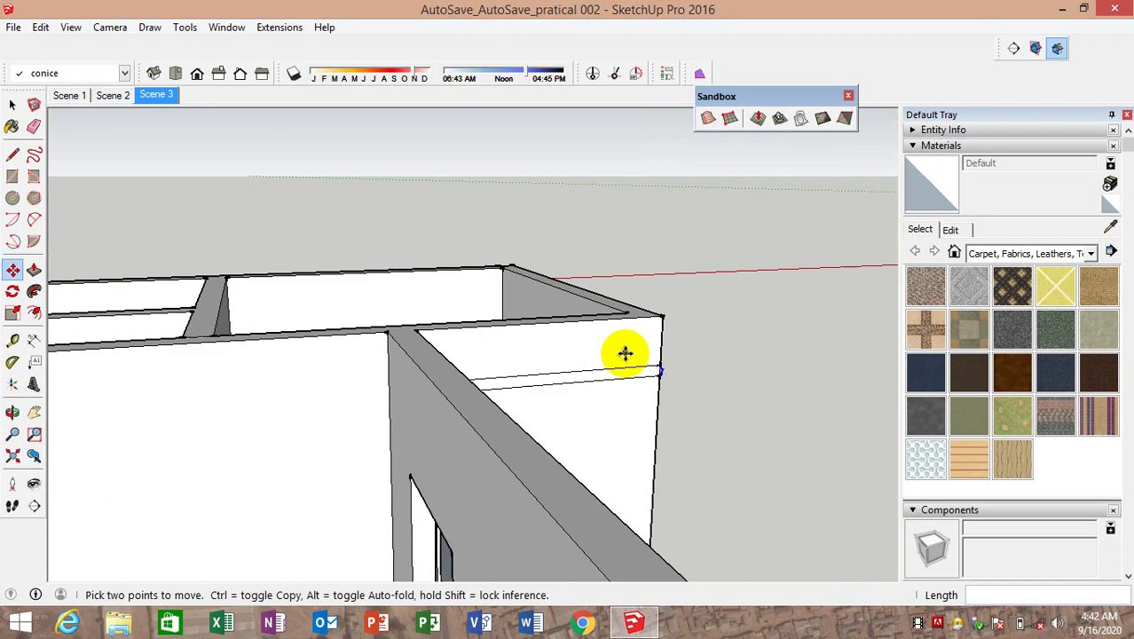
{"action": "scroll", "coordinate": [602, 367], "scroll_direction": "down", "scroll_amount": 2}
{"action": "scroll", "coordinate": [450, 473], "scroll_direction": "down", "scroll_amount": 2}
{"action": "scroll", "coordinate": [373, 497], "scroll_direction": "up", "scroll_amount": 2}
{"action": "scroll", "coordinate": [430, 530], "scroll_direction": "up", "scroll_amount": 2}
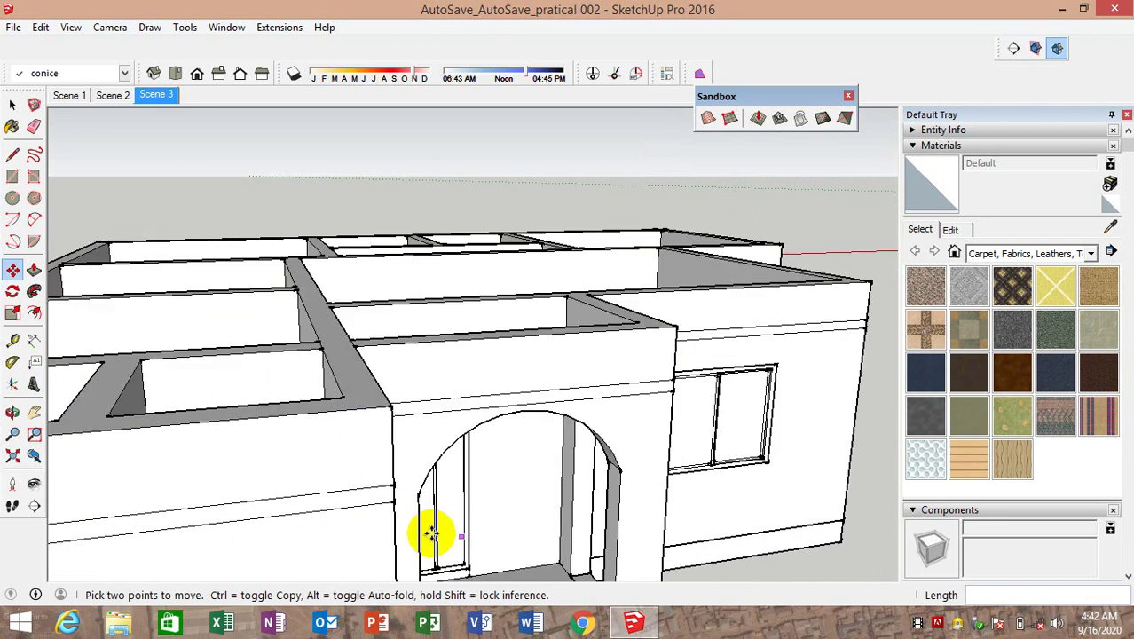
{"action": "scroll", "coordinate": [421, 477], "scroll_direction": "up", "scroll_amount": 2}
{"action": "scroll", "coordinate": [446, 448], "scroll_direction": "down", "scroll_amount": 2}
{"action": "scroll", "coordinate": [435, 470], "scroll_direction": "down", "scroll_amount": 3}
{"action": "scroll", "coordinate": [177, 496], "scroll_direction": "up", "scroll_amount": 1}
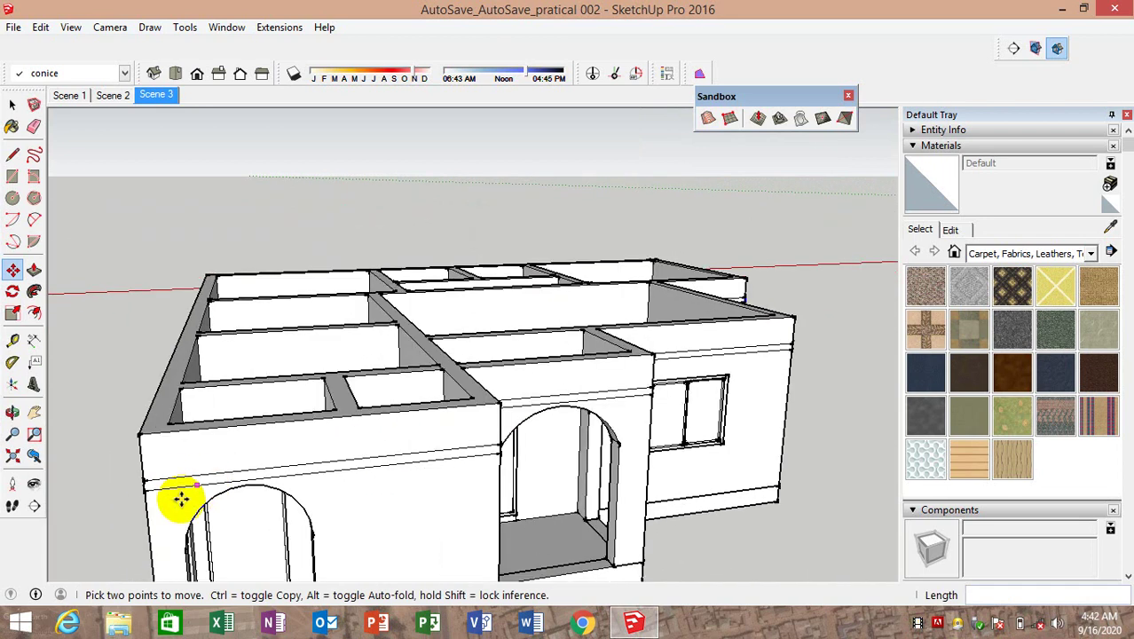
{"action": "scroll", "coordinate": [145, 494], "scroll_direction": "up", "scroll_amount": 2}
{"action": "scroll", "coordinate": [118, 466], "scroll_direction": "up", "scroll_amount": 2}
{"action": "middle_click_drag", "start_coordinate": [118, 465], "coordinate": [387, 388]}
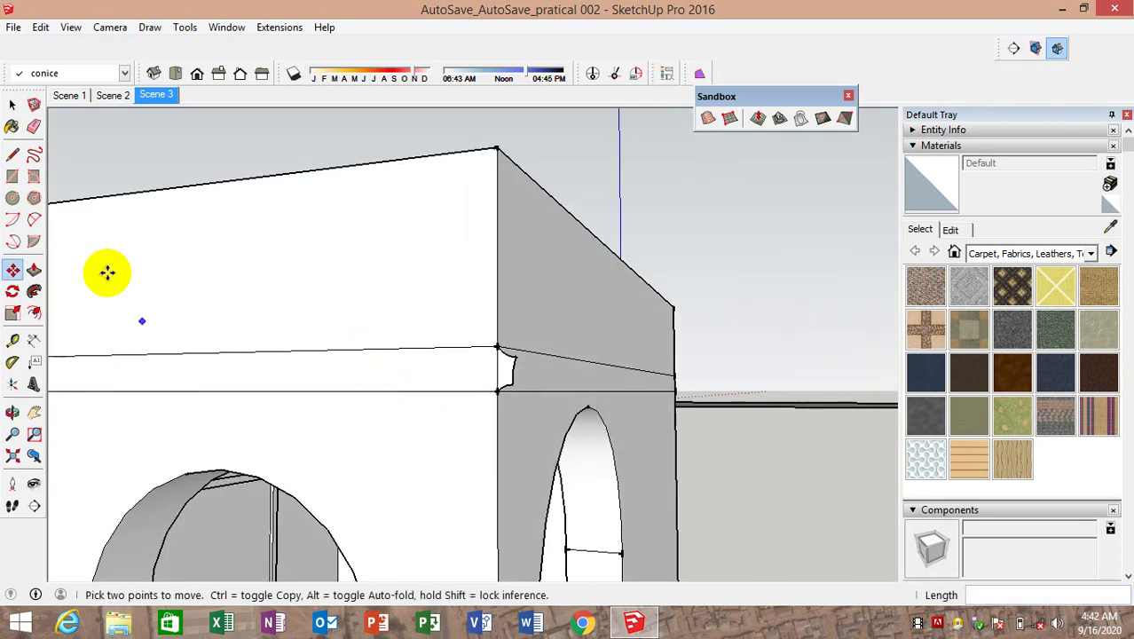
{"action": "left_click", "coordinate": [34, 126]}
{"action": "scroll", "coordinate": [497, 334], "scroll_direction": "up", "scroll_amount": 2}
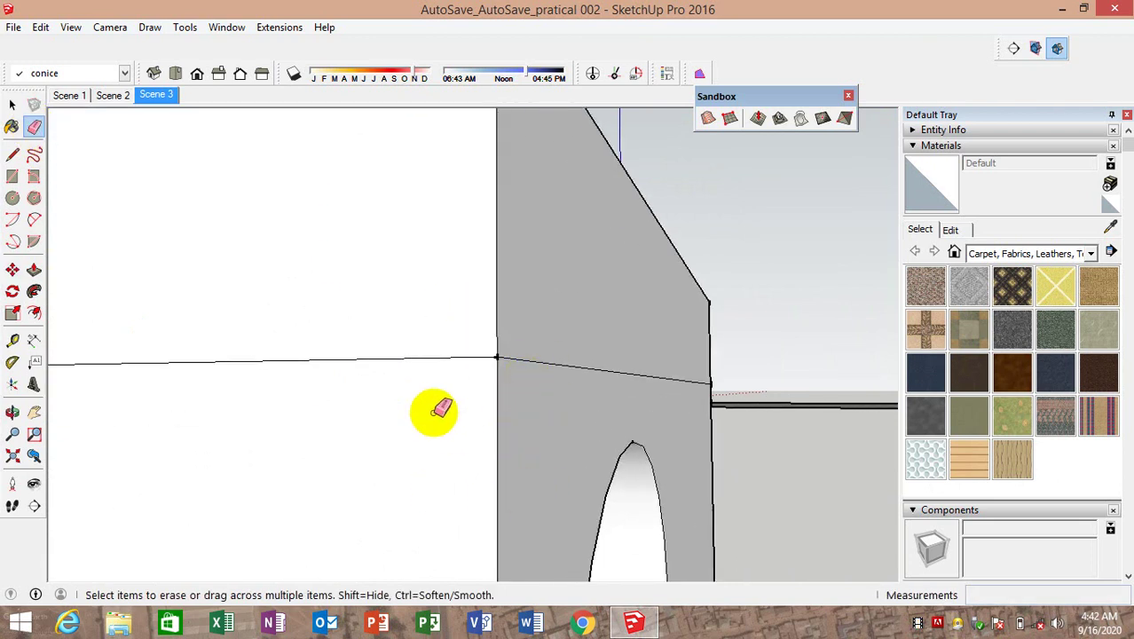
Orbit around the house to review each corner and the cornice band from a three-quarter view
{"action": "scroll", "coordinate": [496, 408], "scroll_direction": "down", "scroll_amount": 2}
{"action": "scroll", "coordinate": [479, 421], "scroll_direction": "down", "scroll_amount": 2}
{"action": "scroll", "coordinate": [284, 444], "scroll_direction": "down", "scroll_amount": 2}
{"action": "middle_click_drag", "start_coordinate": [372, 448], "coordinate": [399, 441]}
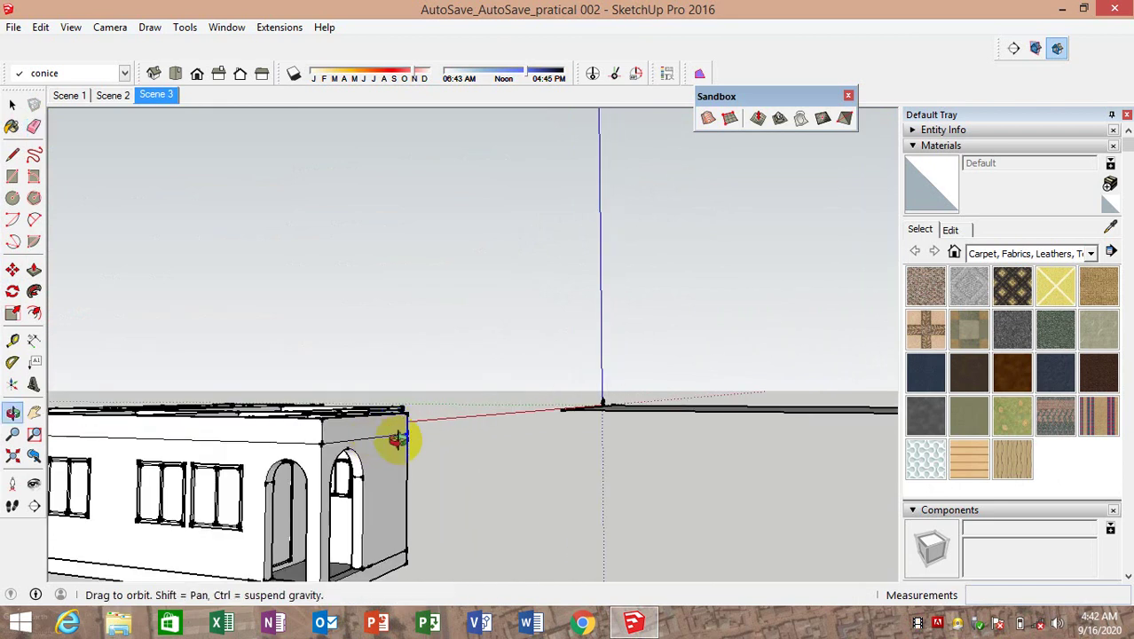
{"action": "left_click", "coordinate": [12, 455]}
{"action": "scroll", "coordinate": [367, 431], "scroll_direction": "up", "scroll_amount": 3}
{"action": "scroll", "coordinate": [217, 455], "scroll_direction": "up", "scroll_amount": 1}
{"action": "scroll", "coordinate": [181, 470], "scroll_direction": "up", "scroll_amount": 2}
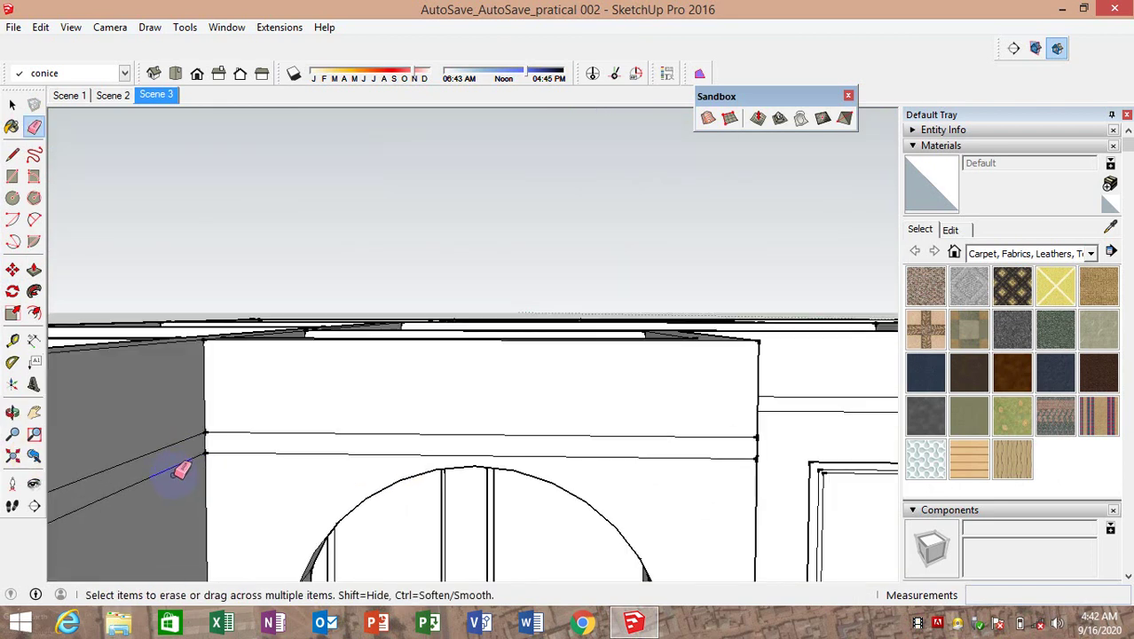
{"action": "scroll", "coordinate": [266, 448], "scroll_direction": "down", "scroll_amount": 2}
{"action": "mouse_move", "coordinate": [217, 456]}
{"action": "middle_mouse_down"}
{"action": "mouse_move", "coordinate": [582, 463]}
{"action": "mouse_move", "coordinate": [350, 446]}
{"action": "middle_mouse_up"}
{"action": "scroll", "coordinate": [213, 430], "scroll_direction": "up", "scroll_amount": 3}
{"action": "scroll", "coordinate": [213, 431], "scroll_direction": "up", "scroll_amount": 1}
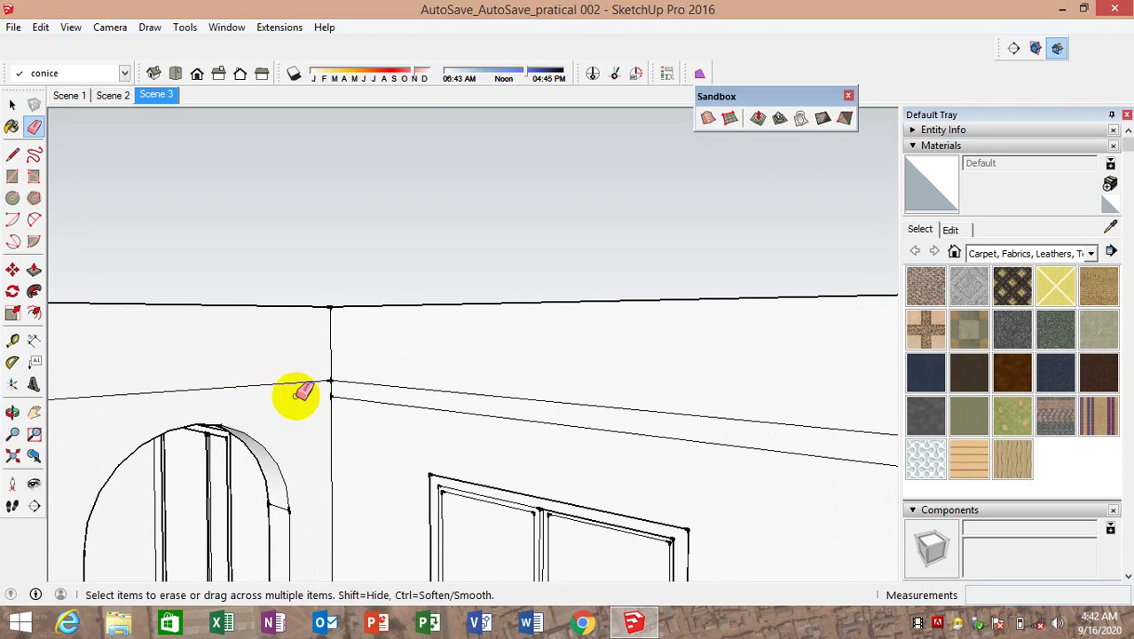
{"action": "scroll", "coordinate": [408, 417], "scroll_direction": "down", "scroll_amount": 2}
{"action": "middle_click_drag", "start_coordinate": [481, 436], "coordinate": [755, 423]}
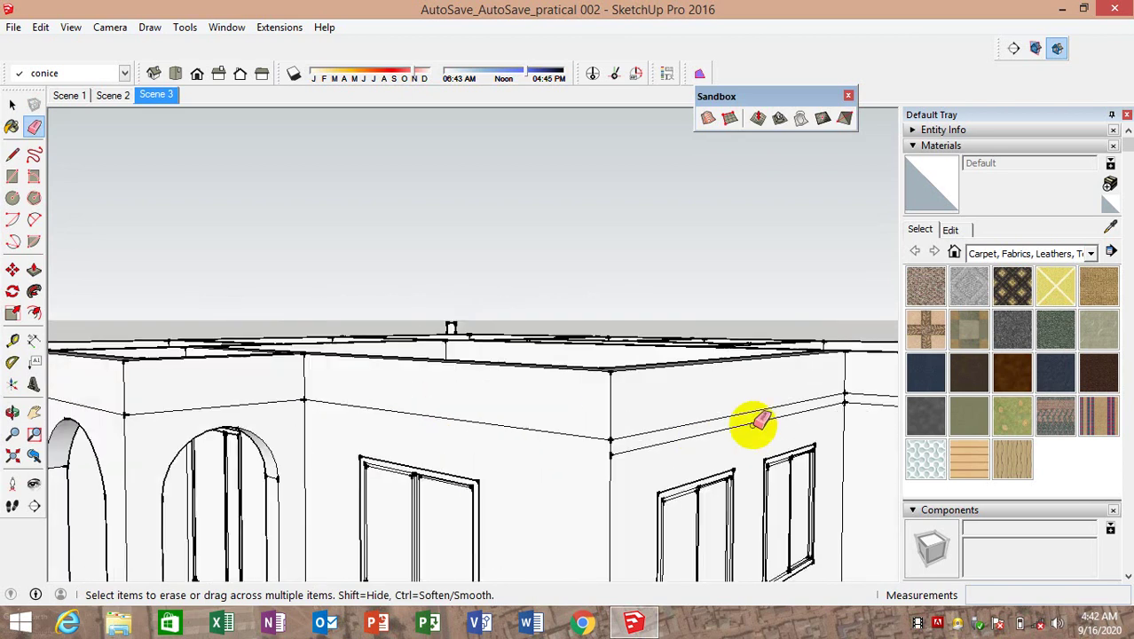
{"action": "scroll", "coordinate": [611, 435], "scroll_direction": "down", "scroll_amount": 2}
{"action": "middle_click_drag", "start_coordinate": [610, 435], "coordinate": [835, 423]}
{"action": "scroll", "coordinate": [825, 415], "scroll_direction": "up", "scroll_amount": 2}
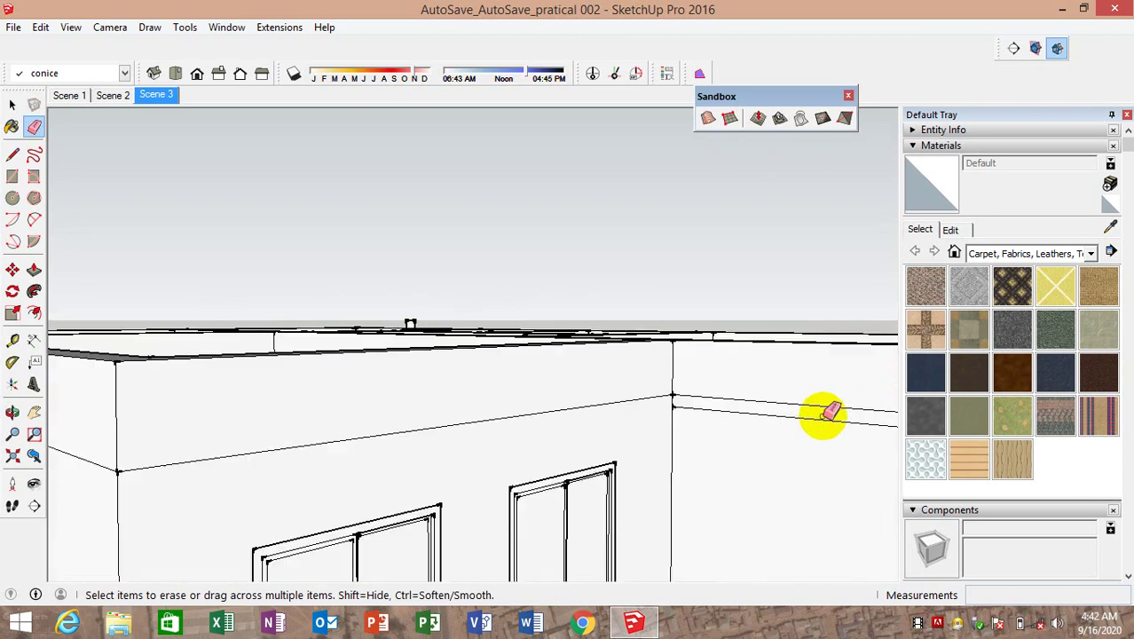
{"action": "scroll", "coordinate": [665, 457], "scroll_direction": "down", "scroll_amount": 2}
{"action": "mouse_move", "coordinate": [656, 456]}
{"action": "middle_mouse_down"}
{"action": "mouse_move", "coordinate": [783, 448]}
{"action": "mouse_move", "coordinate": [405, 468]}
{"action": "mouse_move", "coordinate": [608, 487]}
{"action": "mouse_move", "coordinate": [199, 450]}
{"action": "mouse_move", "coordinate": [531, 513]}
{"action": "mouse_move", "coordinate": [329, 527]}
{"action": "middle_mouse_up"}
{"action": "scroll", "coordinate": [418, 502], "scroll_direction": "down", "scroll_amount": 3}
{"action": "mouse_move", "coordinate": [418, 501]}
{"action": "middle_mouse_down"}
{"action": "mouse_move", "coordinate": [177, 485]}
{"action": "mouse_move", "coordinate": [649, 415]}
{"action": "middle_mouse_up"}
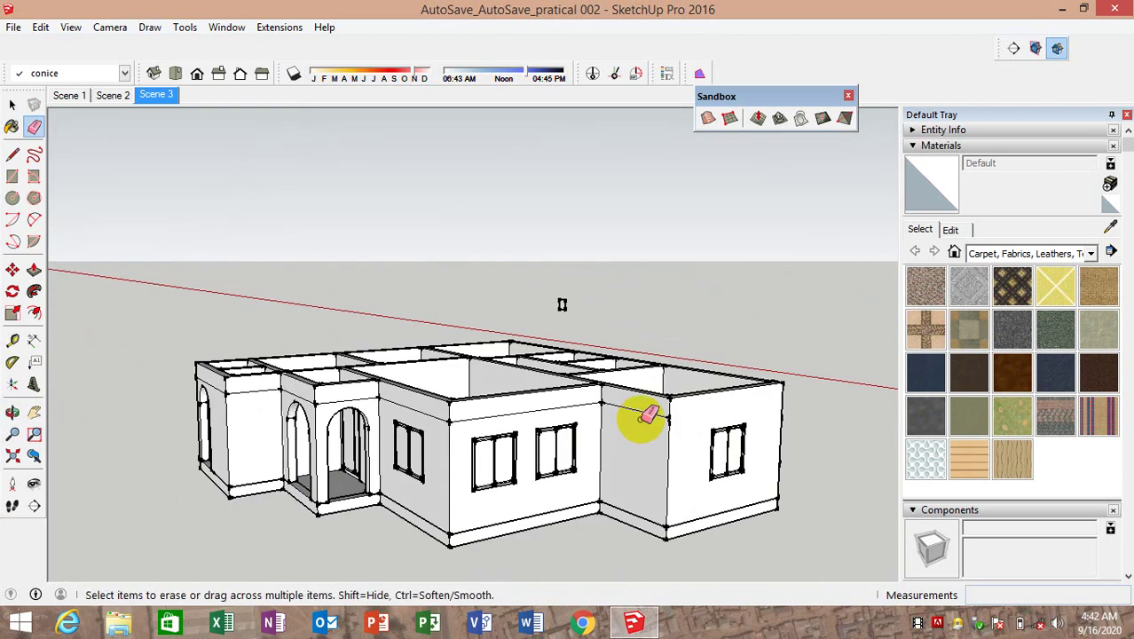
{"action": "scroll", "coordinate": [644, 420], "scroll_direction": "up", "scroll_amount": 3}
{"action": "scroll", "coordinate": [526, 379], "scroll_direction": "up", "scroll_amount": 3}
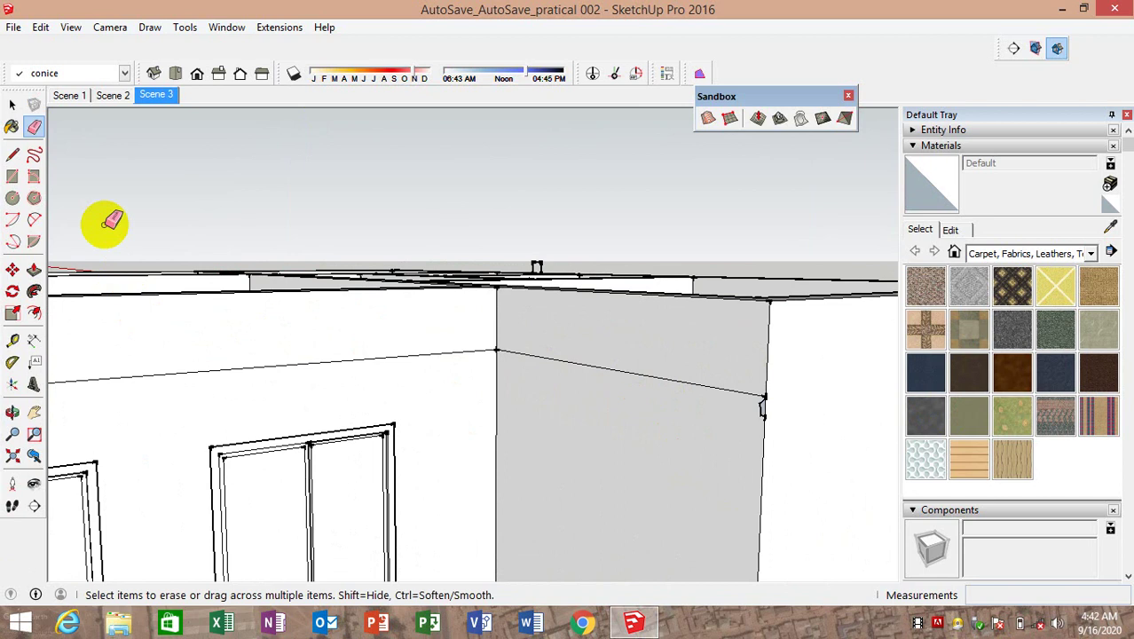
Select the cornice edge on the grey wall and add the next wall's cornice edge to the path
{"action": "left_click", "coordinate": [11, 126]}
{"action": "left_click", "coordinate": [14, 107]}
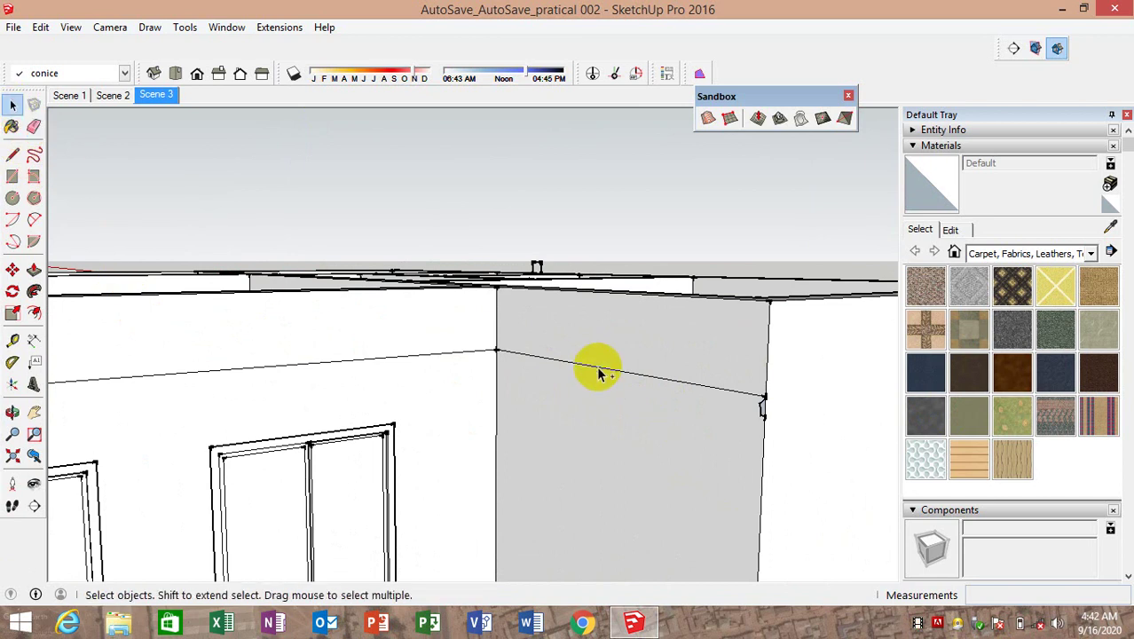
{"action": "left_click", "coordinate": [598, 372]}
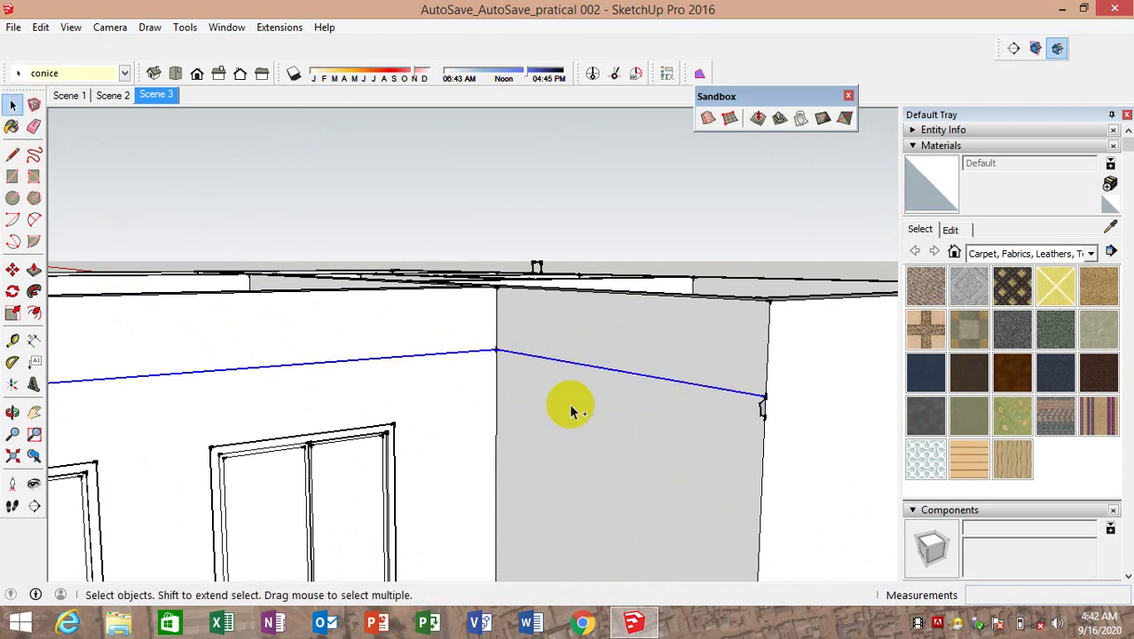
{"action": "scroll", "coordinate": [569, 406], "scroll_direction": "down", "scroll_amount": 3}
{"action": "mouse_move", "coordinate": [650, 419]}
{"action": "middle_mouse_down"}
{"action": "mouse_move", "coordinate": [357, 422]}
{"action": "mouse_move", "coordinate": [387, 435]}
{"action": "middle_mouse_up"}
{"action": "left_click", "coordinate": [402, 426], "text": "shift"}
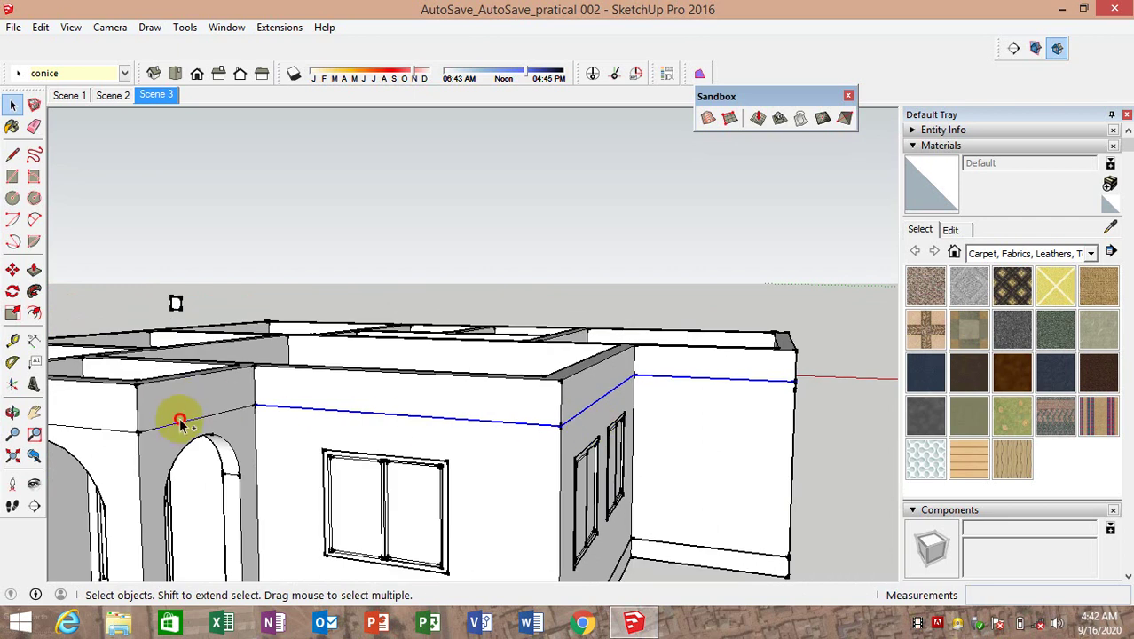
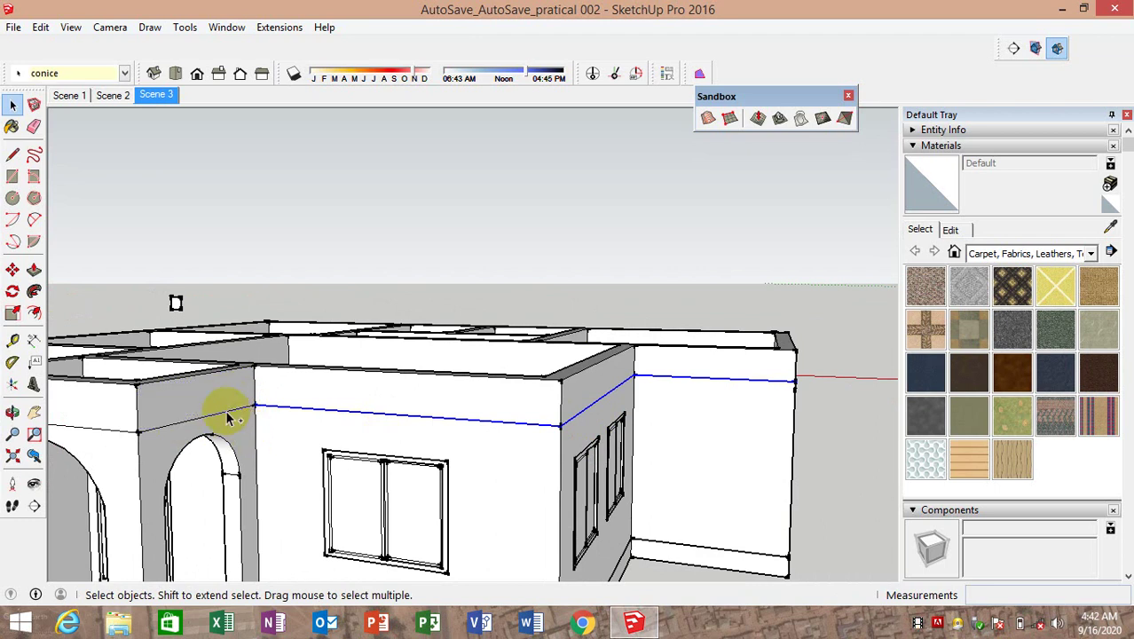
Orbit and zoom around the house to inspect its walls and corners from several sides
{"action": "scroll", "coordinate": [292, 425], "scroll_direction": "down", "scroll_amount": 2}
{"action": "middle_click_drag", "start_coordinate": [291, 425], "coordinate": [330, 436]}
{"action": "scroll", "coordinate": [304, 455], "scroll_direction": "up", "scroll_amount": 3}
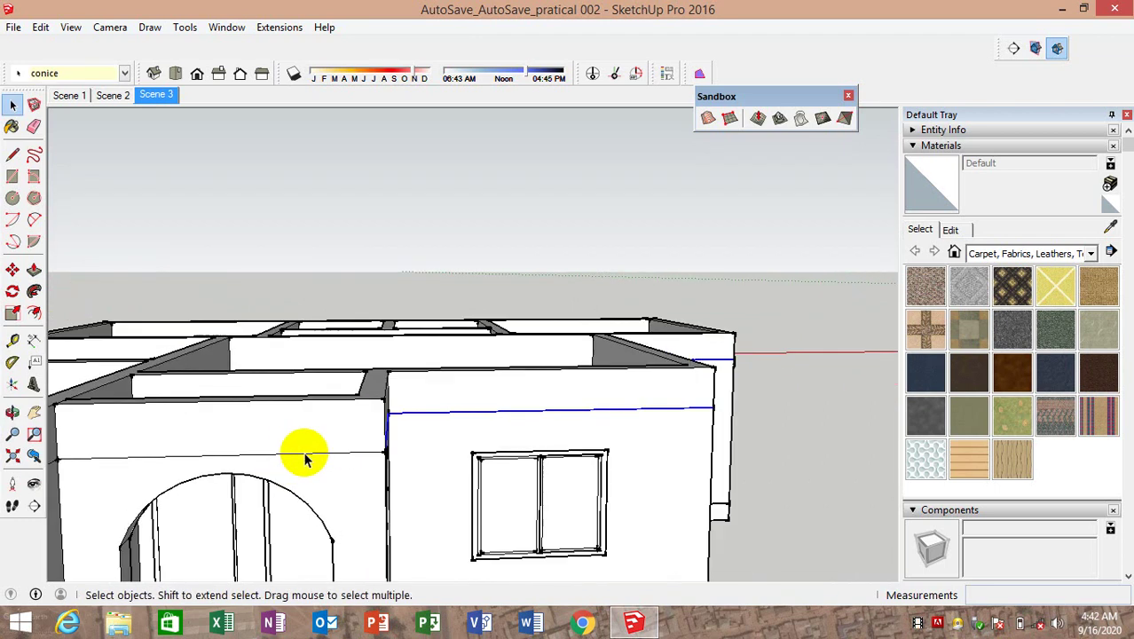
{"action": "scroll", "coordinate": [308, 460], "scroll_direction": "up", "scroll_amount": 3}
{"action": "scroll", "coordinate": [468, 431], "scroll_direction": "down", "scroll_amount": 2}
{"action": "mouse_move", "coordinate": [468, 430]}
{"action": "middle_mouse_down"}
{"action": "mouse_move", "coordinate": [228, 443]}
{"action": "mouse_move", "coordinate": [235, 463]}
{"action": "middle_mouse_up"}
{"action": "scroll", "coordinate": [239, 475], "scroll_direction": "up", "scroll_amount": 2}
{"action": "scroll", "coordinate": [175, 439], "scroll_direction": "up", "scroll_amount": 3}
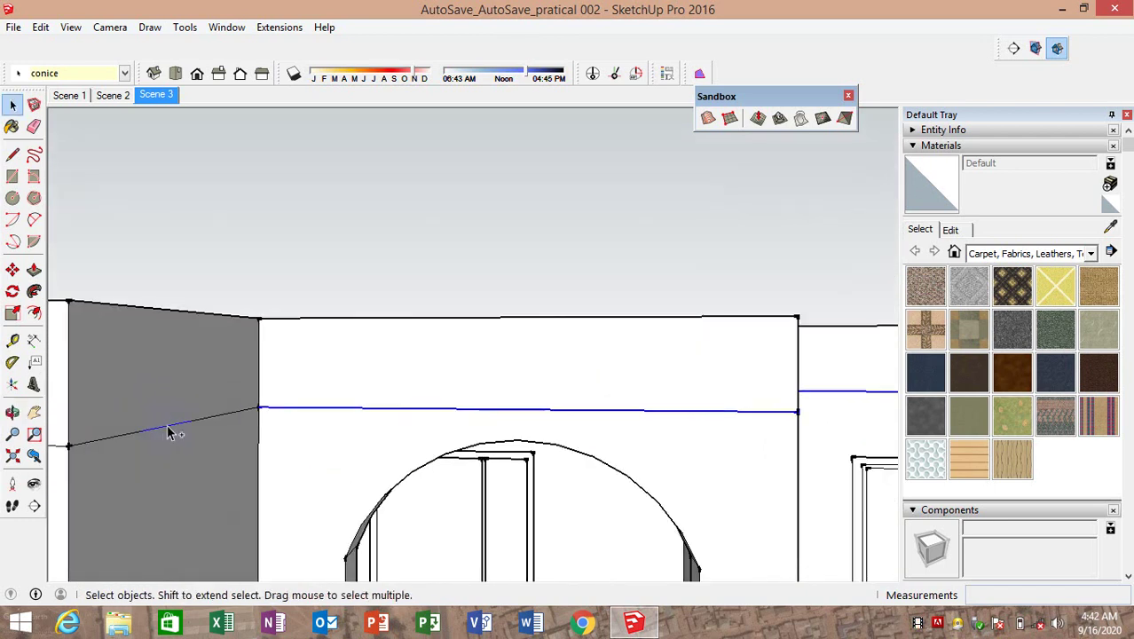
{"action": "scroll", "coordinate": [317, 424], "scroll_direction": "down", "scroll_amount": 2}
{"action": "middle_click_drag", "start_coordinate": [436, 436], "coordinate": [382, 433]}
{"action": "scroll", "coordinate": [550, 436], "scroll_direction": "down", "scroll_amount": 2}
{"action": "middle_click_drag", "start_coordinate": [577, 442], "coordinate": [436, 469]}
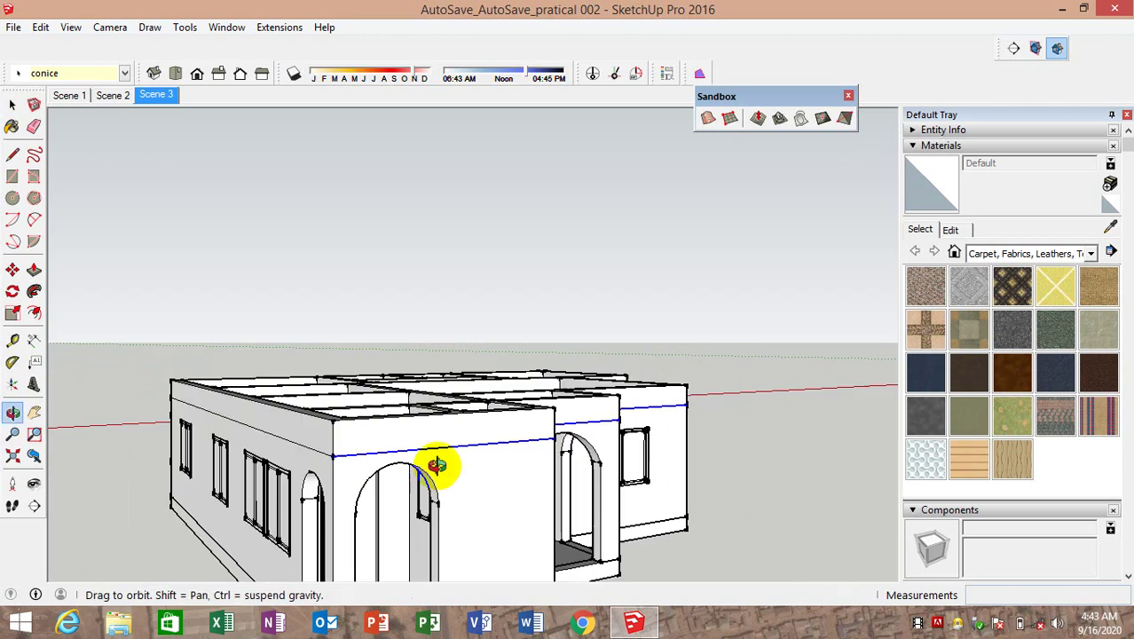
{"action": "scroll", "coordinate": [336, 458], "scroll_direction": "up", "scroll_amount": 2}
{"action": "scroll", "coordinate": [372, 455], "scroll_direction": "up", "scroll_amount": 1}
{"action": "scroll", "coordinate": [371, 458], "scroll_direction": "down", "scroll_amount": 1}
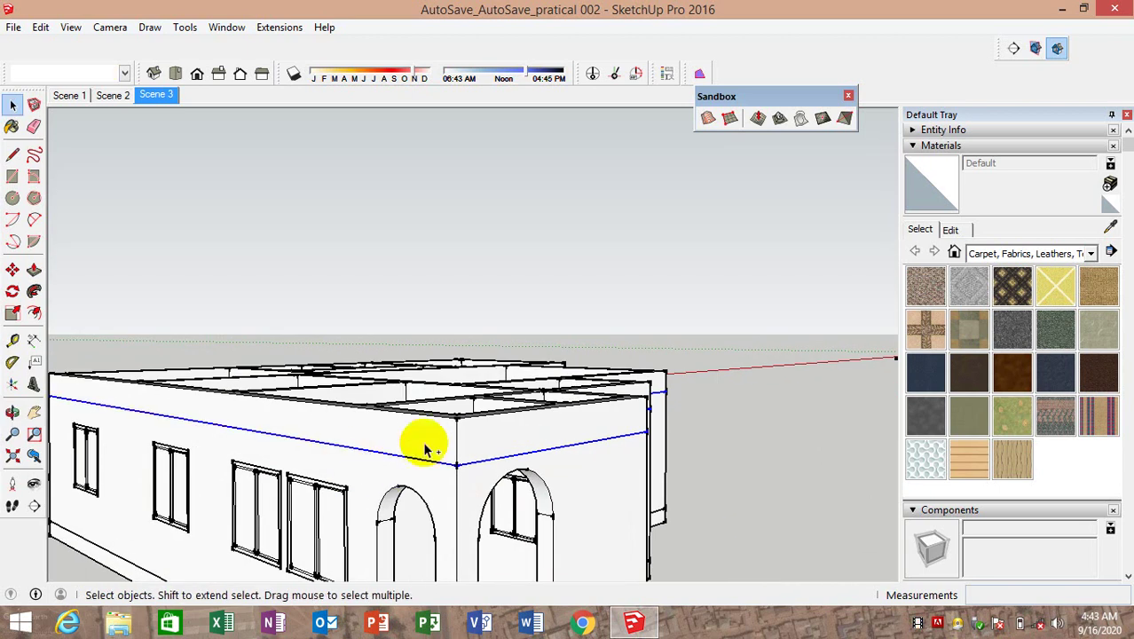
{"action": "scroll", "coordinate": [425, 445], "scroll_direction": "down", "scroll_amount": 2}
{"action": "middle_click_drag", "start_coordinate": [457, 496], "coordinate": [71, 469]}
Sweep the moulding profile along the wall path with Follow Me, then return to Scene 1
{"action": "left_click", "coordinate": [13, 241]}
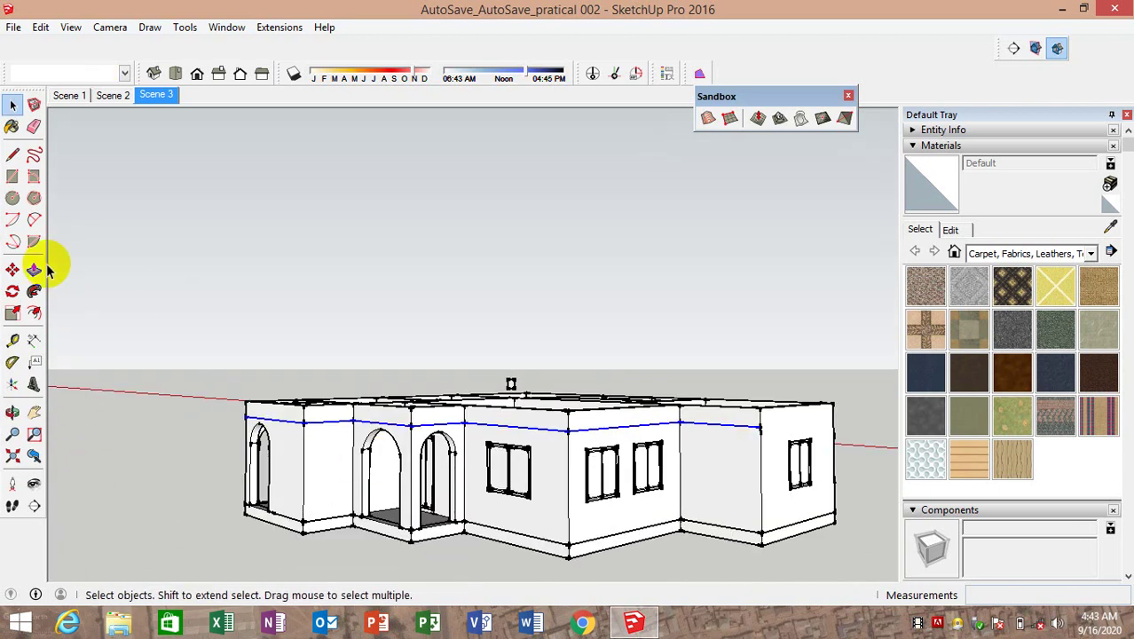
{"action": "left_click", "coordinate": [36, 296]}
{"action": "scroll", "coordinate": [720, 448], "scroll_direction": "up", "scroll_amount": 2}
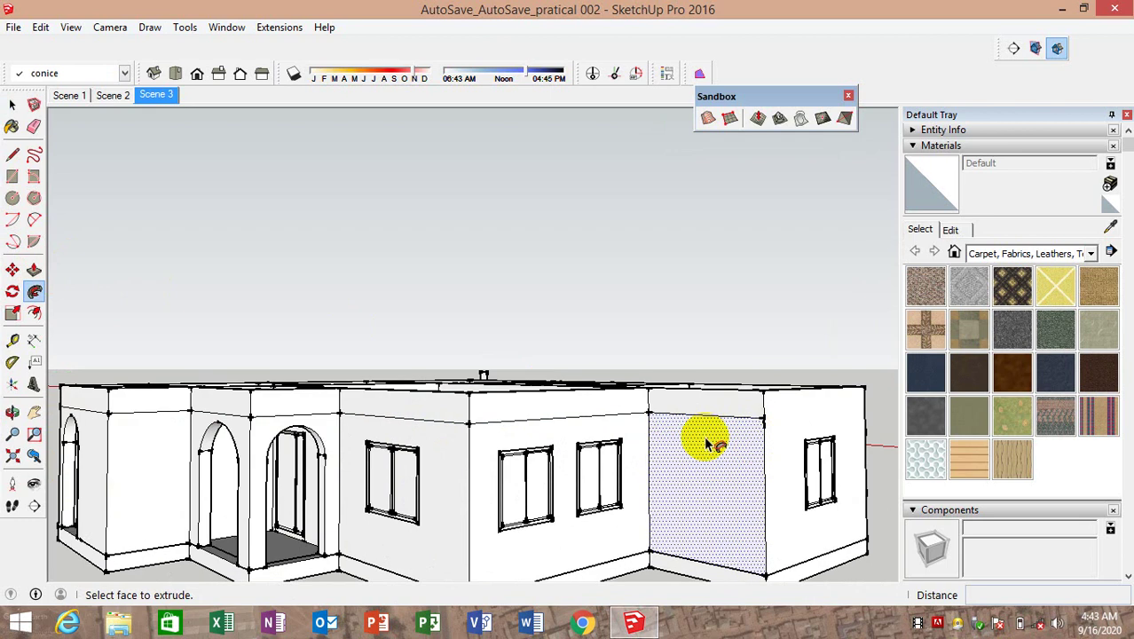
{"action": "mouse_move", "coordinate": [712, 446]}
{"action": "middle_mouse_down"}
{"action": "mouse_move", "coordinate": [914, 473]}
{"action": "mouse_move", "coordinate": [790, 406]}
{"action": "mouse_move", "coordinate": [862, 432]}
{"action": "middle_mouse_up"}
{"action": "scroll", "coordinate": [727, 392], "scroll_direction": "up", "scroll_amount": 3}
{"action": "scroll", "coordinate": [751, 398], "scroll_direction": "up", "scroll_amount": 3}
{"action": "scroll", "coordinate": [765, 401], "scroll_direction": "up", "scroll_amount": 2}
{"action": "left_click", "coordinate": [755, 405]}
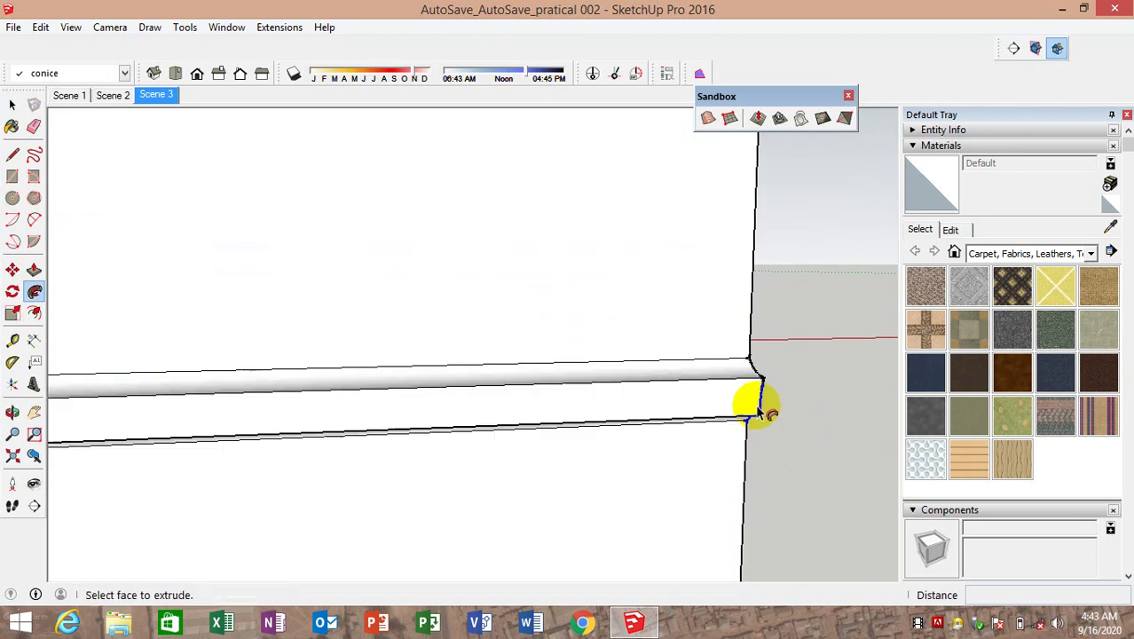
{"action": "scroll", "coordinate": [608, 424], "scroll_direction": "down", "scroll_amount": 2}
{"action": "scroll", "coordinate": [663, 456], "scroll_direction": "down", "scroll_amount": 3}
{"action": "scroll", "coordinate": [653, 475], "scroll_direction": "down", "scroll_amount": 3}
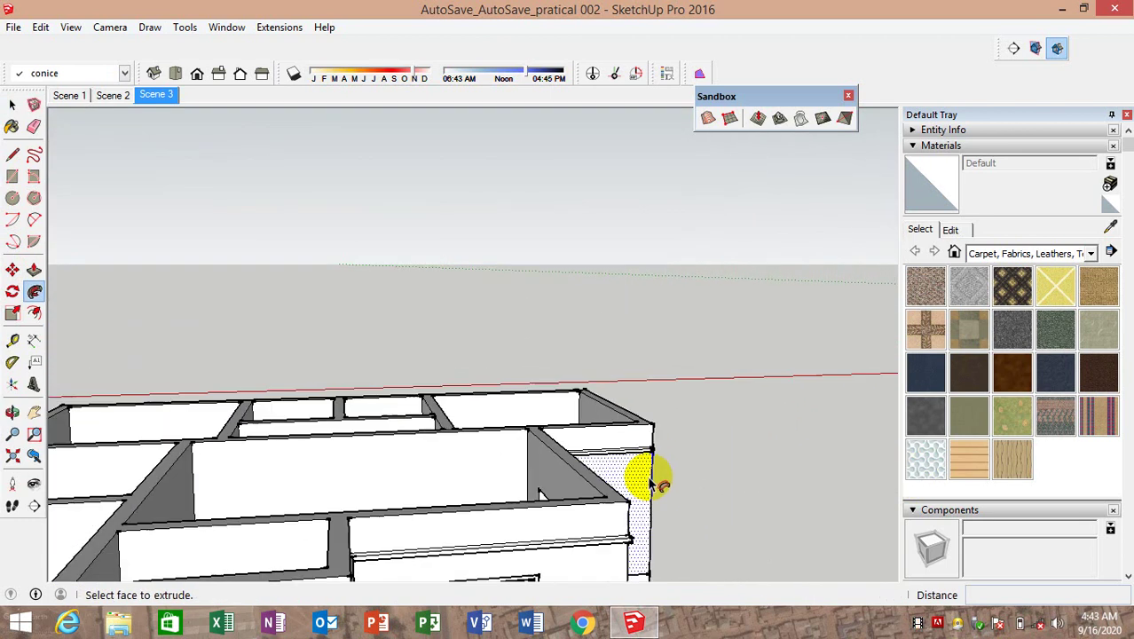
{"action": "mouse_move", "coordinate": [653, 475]}
{"action": "middle_mouse_down"}
{"action": "mouse_move", "coordinate": [572, 496]}
{"action": "mouse_move", "coordinate": [529, 400]}
{"action": "mouse_move", "coordinate": [585, 435]}
{"action": "middle_mouse_up"}
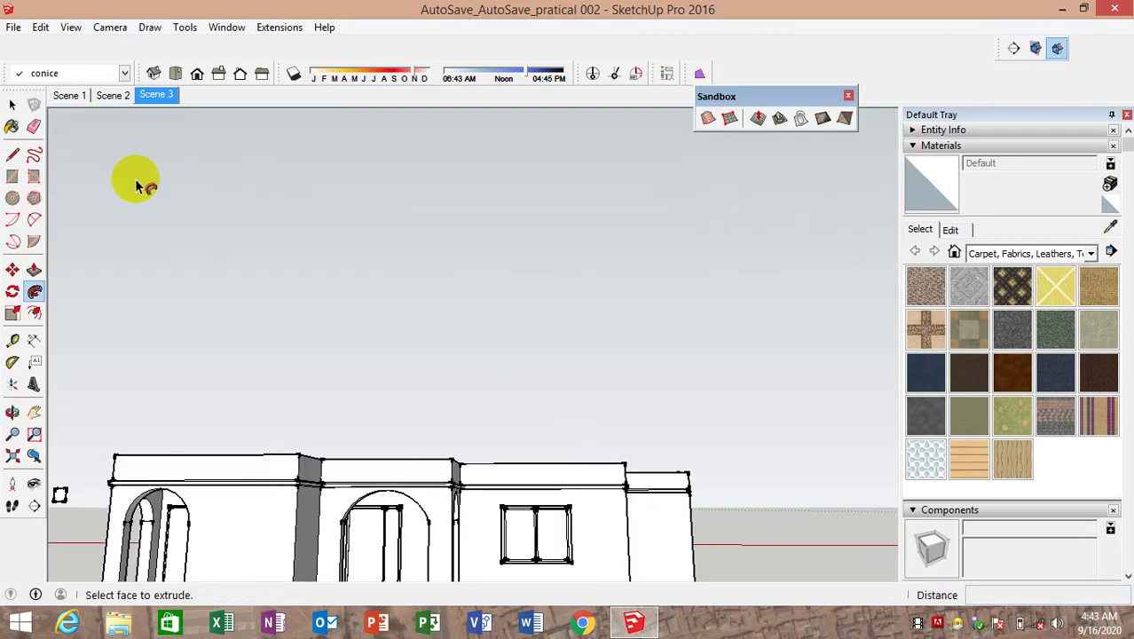
{"action": "left_click", "coordinate": [78, 98]}
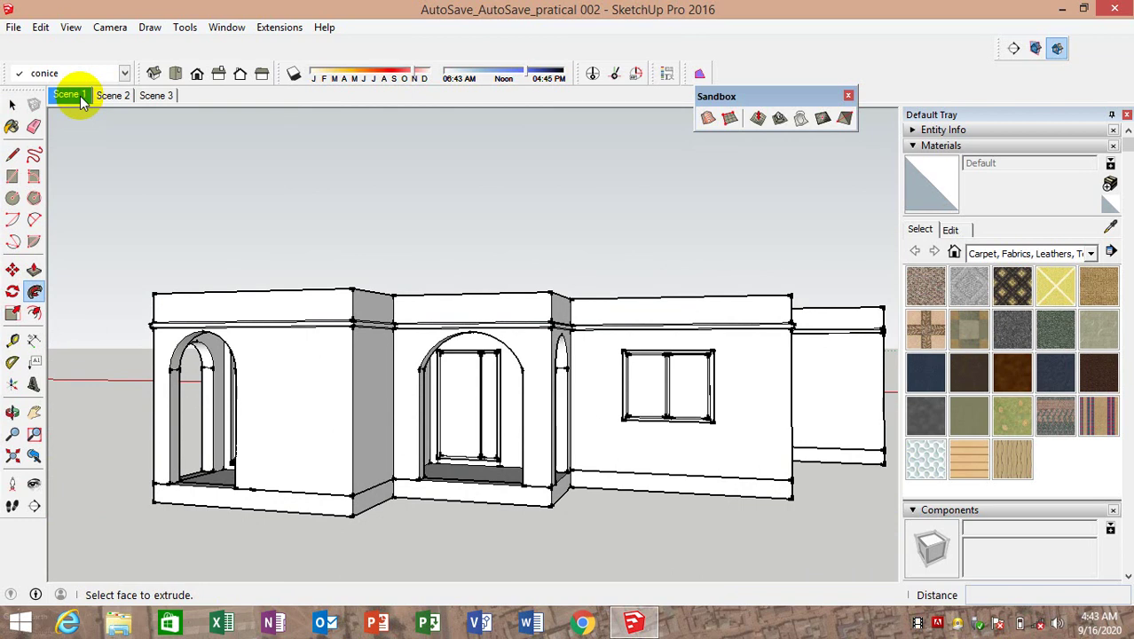
View the interior rooms from above, selecting and then clearing the whole connected model
{"action": "left_click", "coordinate": [4, 175]}
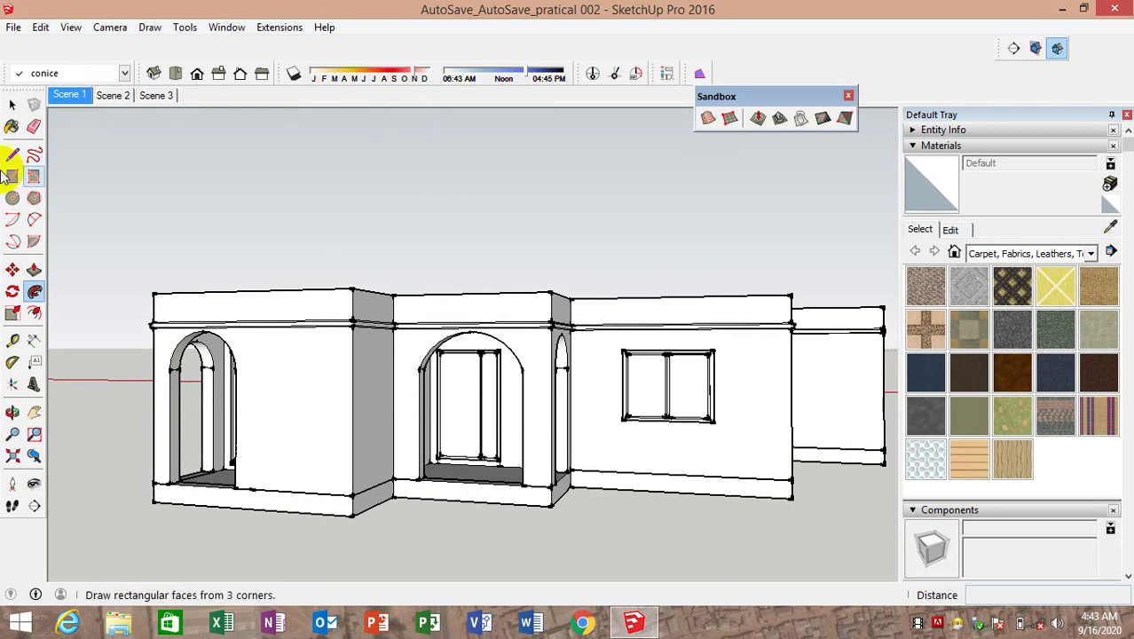
{"action": "left_click", "coordinate": [12, 106]}
{"action": "mouse_move", "coordinate": [75, 155]}
{"action": "middle_mouse_down"}
{"action": "mouse_move", "coordinate": [464, 495]}
{"action": "mouse_move", "coordinate": [489, 285]}
{"action": "mouse_move", "coordinate": [401, 446]}
{"action": "middle_mouse_up"}
{"action": "scroll", "coordinate": [401, 446], "scroll_direction": "up", "scroll_amount": 3}
{"action": "scroll", "coordinate": [438, 342], "scroll_direction": "up", "scroll_amount": 2}
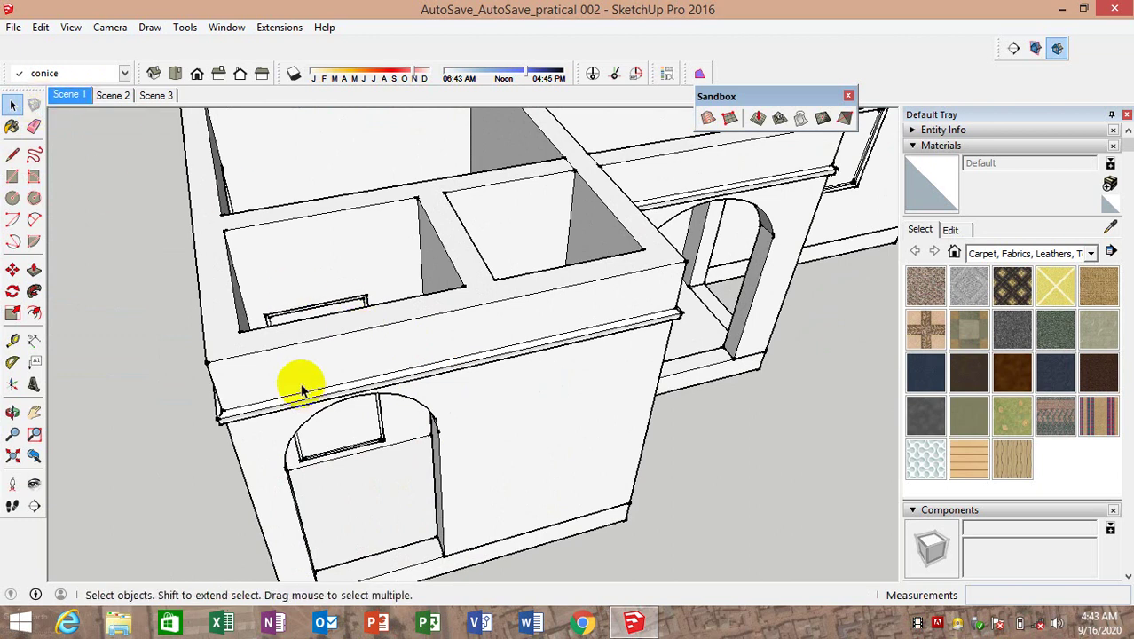
{"action": "triple_click", "coordinate": [288, 409]}
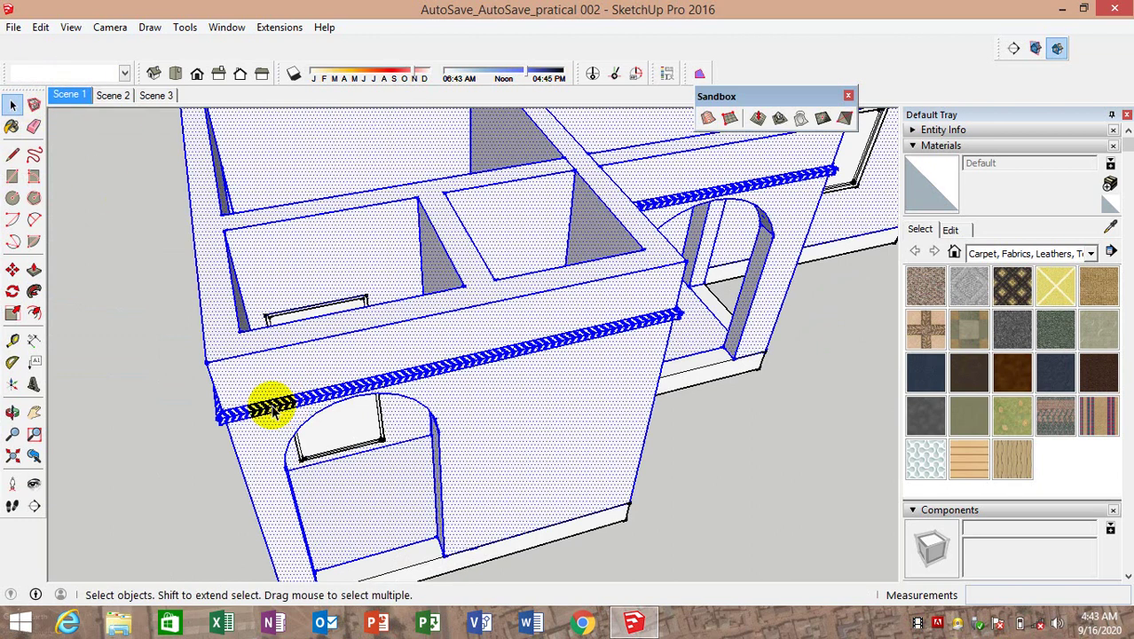
{"action": "left_click", "coordinate": [155, 401]}
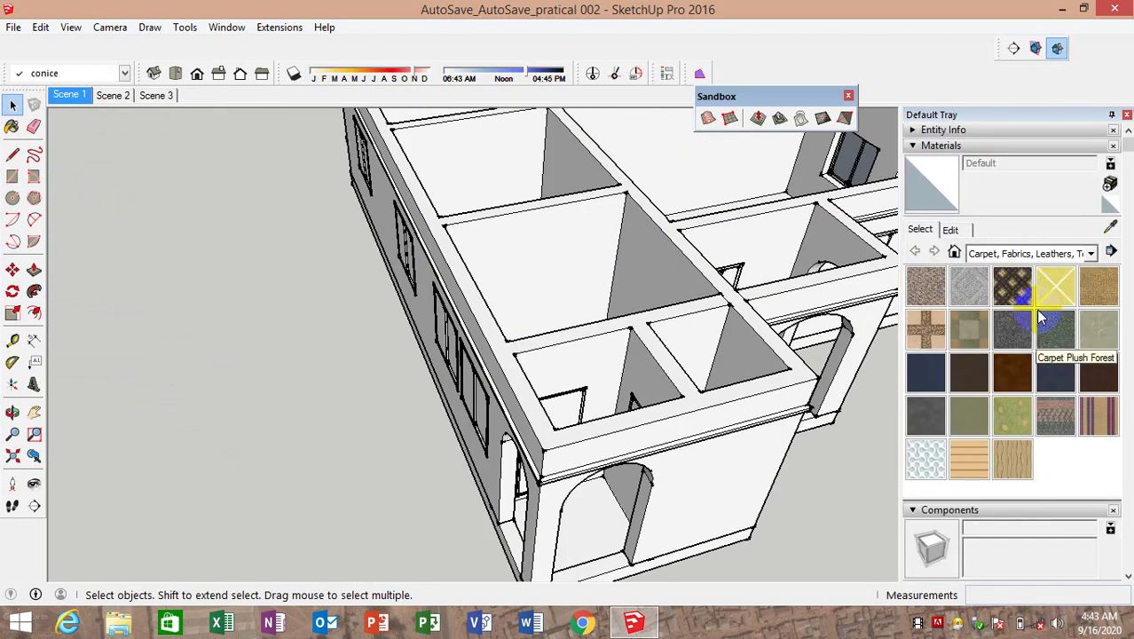
Scroll the Default Tray down to expand the Layers panel
{"action": "scroll", "coordinate": [1040, 313], "scroll_direction": "down", "scroll_amount": 3}
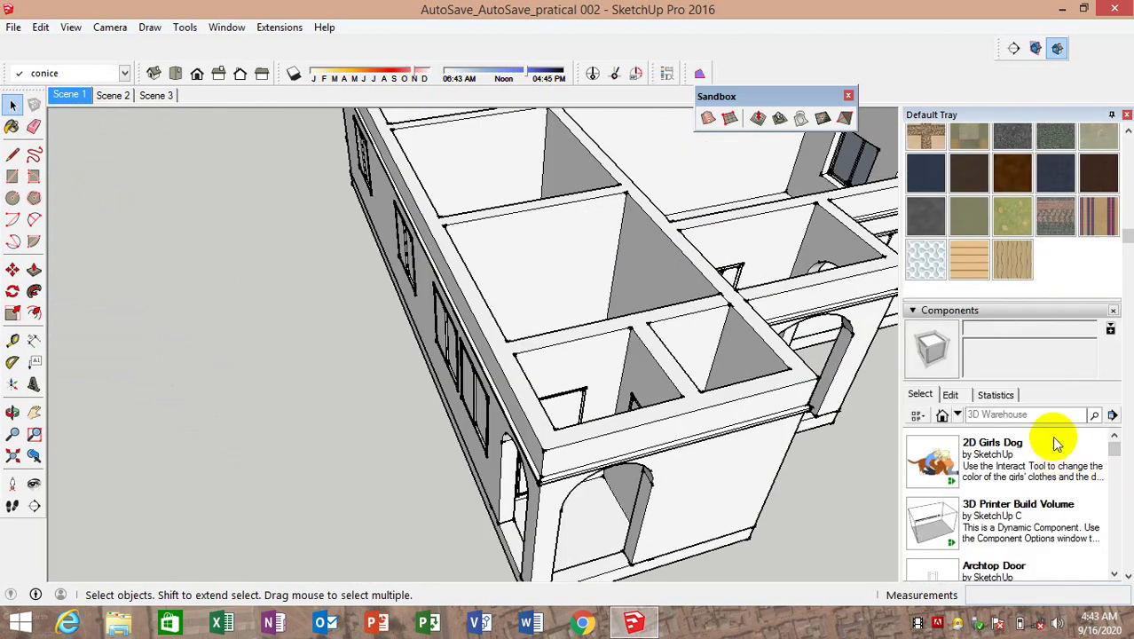
{"action": "scroll", "coordinate": [1055, 444], "scroll_direction": "down", "scroll_amount": 3}
{"action": "scroll", "coordinate": [1056, 457], "scroll_direction": "down", "scroll_amount": 3}
{"action": "scroll", "coordinate": [1047, 497], "scroll_direction": "down", "scroll_amount": 3}
{"action": "scroll", "coordinate": [1047, 499], "scroll_direction": "down", "scroll_amount": 3}
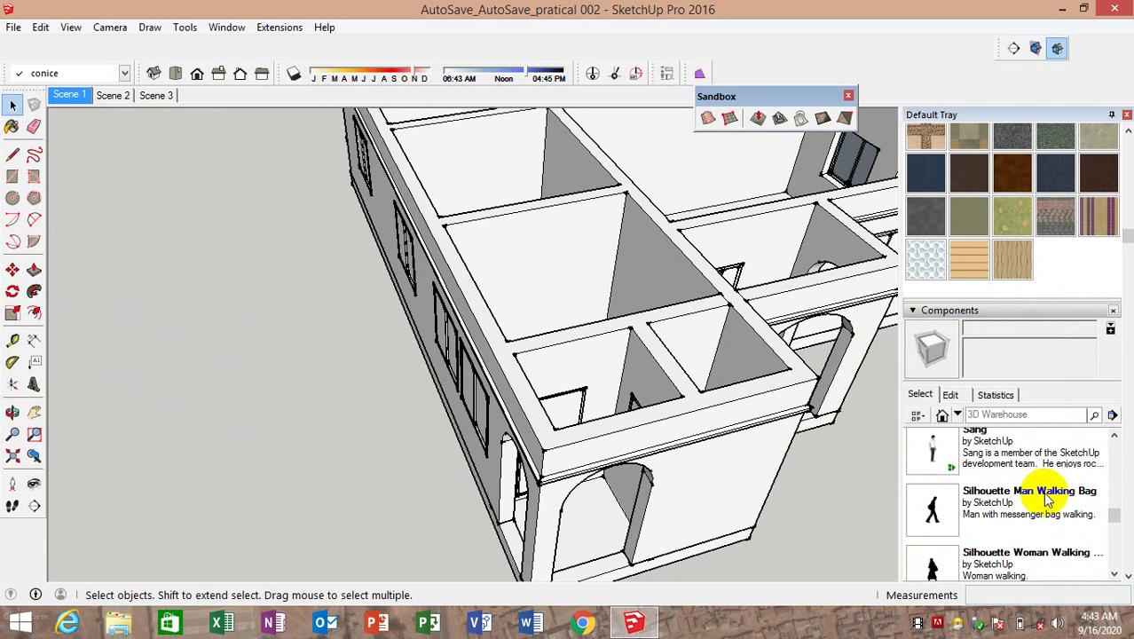
{"action": "scroll", "coordinate": [1043, 499], "scroll_direction": "down", "scroll_amount": 3}
{"action": "scroll", "coordinate": [1047, 502], "scroll_direction": "down", "scroll_amount": 5}
{"action": "scroll", "coordinate": [653, 463], "scroll_direction": "up", "scroll_amount": 2}
{"action": "scroll", "coordinate": [705, 448], "scroll_direction": "up", "scroll_amount": 3}
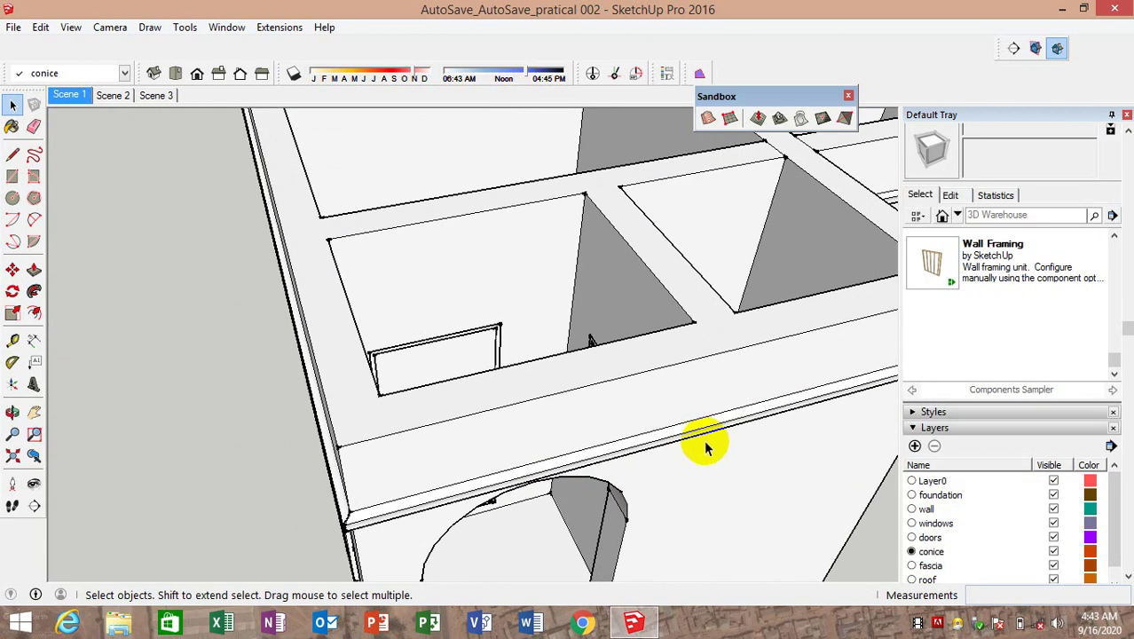
{"action": "scroll", "coordinate": [705, 448], "scroll_direction": "up", "scroll_amount": 2}
Inspect the cornice band by selecting its face on the front and left walls
{"action": "left_click", "coordinate": [674, 430]}
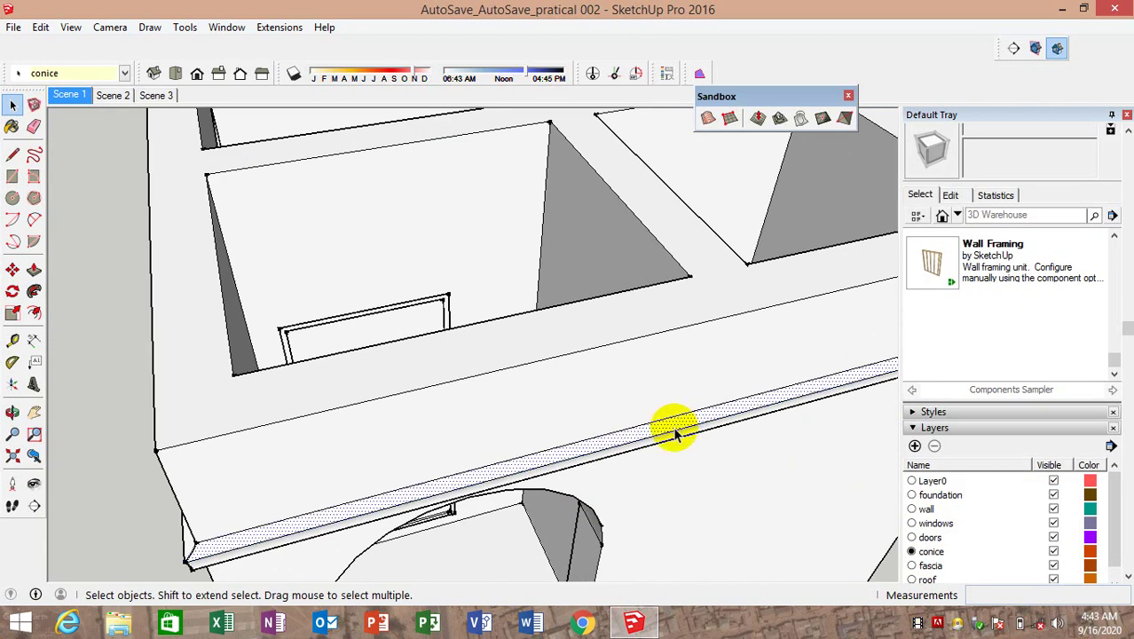
{"action": "middle_click_drag", "start_coordinate": [676, 442], "coordinate": [291, 458]}
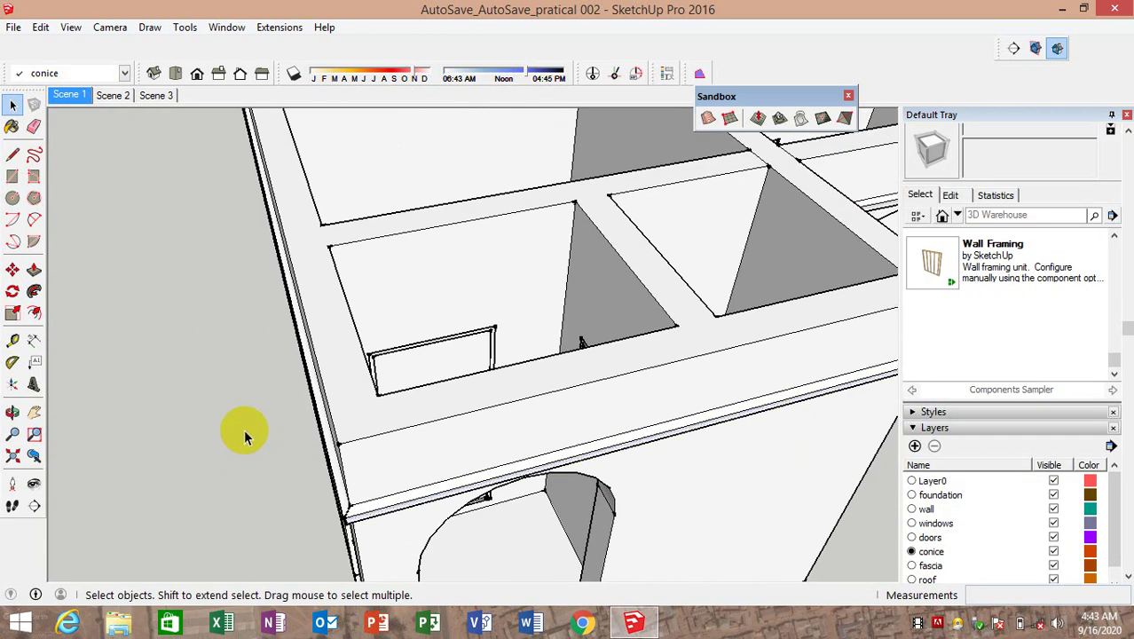
{"action": "left_click", "coordinate": [400, 450]}
{"action": "left_click", "coordinate": [266, 442]}
{"action": "mouse_move", "coordinate": [277, 402]}
{"action": "middle_mouse_down"}
{"action": "mouse_move", "coordinate": [202, 388]}
{"action": "mouse_move", "coordinate": [443, 436]}
{"action": "mouse_move", "coordinate": [388, 458]}
{"action": "mouse_move", "coordinate": [611, 382]}
{"action": "mouse_move", "coordinate": [597, 372]}
{"action": "middle_mouse_up"}
{"action": "scroll", "coordinate": [597, 373], "scroll_direction": "up", "scroll_amount": 3}
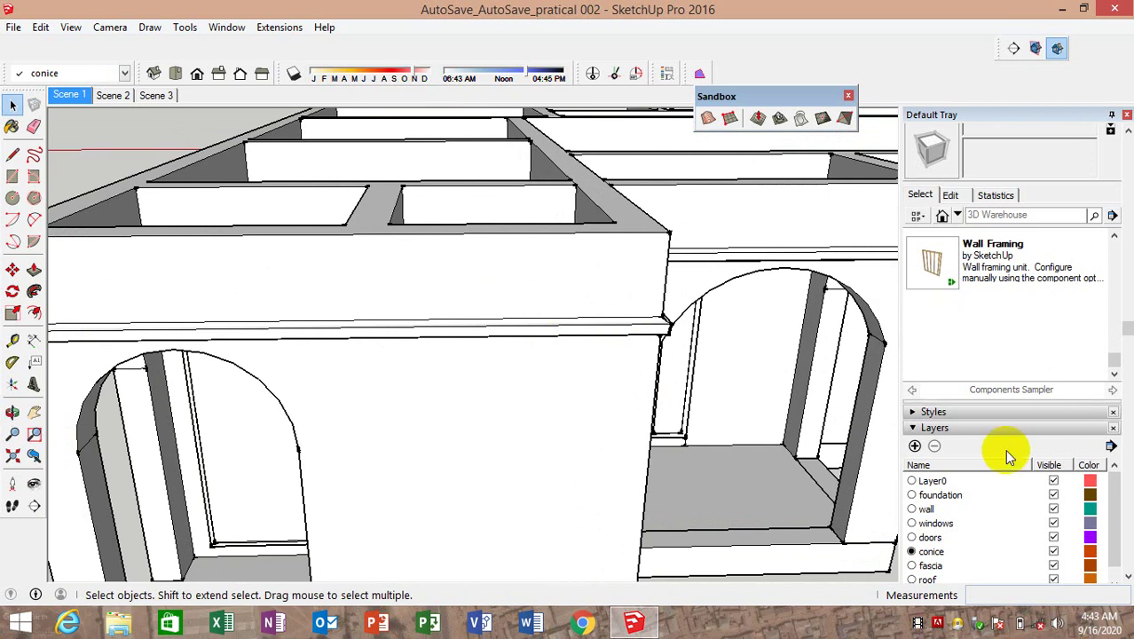
{"action": "scroll", "coordinate": [1007, 457], "scroll_direction": "down", "scroll_amount": 3}
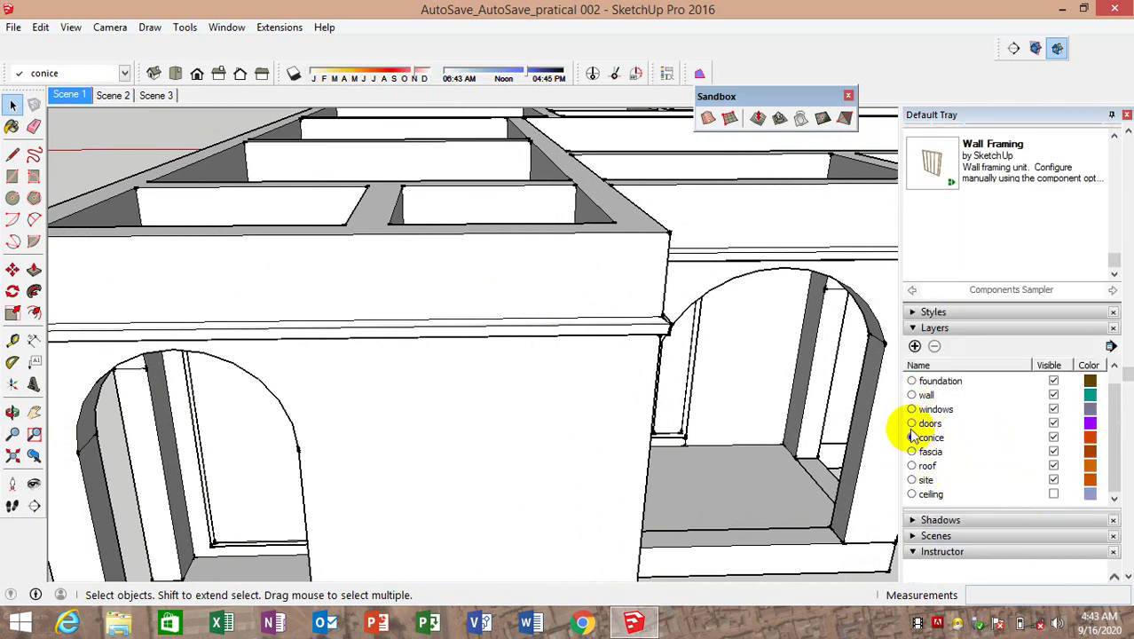
Make conice the current layer and hide fascia, roof, site, doors, windows, wall and foundation
{"action": "left_click", "coordinate": [1052, 453]}
{"action": "left_click", "coordinate": [1052, 465]}
{"action": "left_click", "coordinate": [1053, 480]}
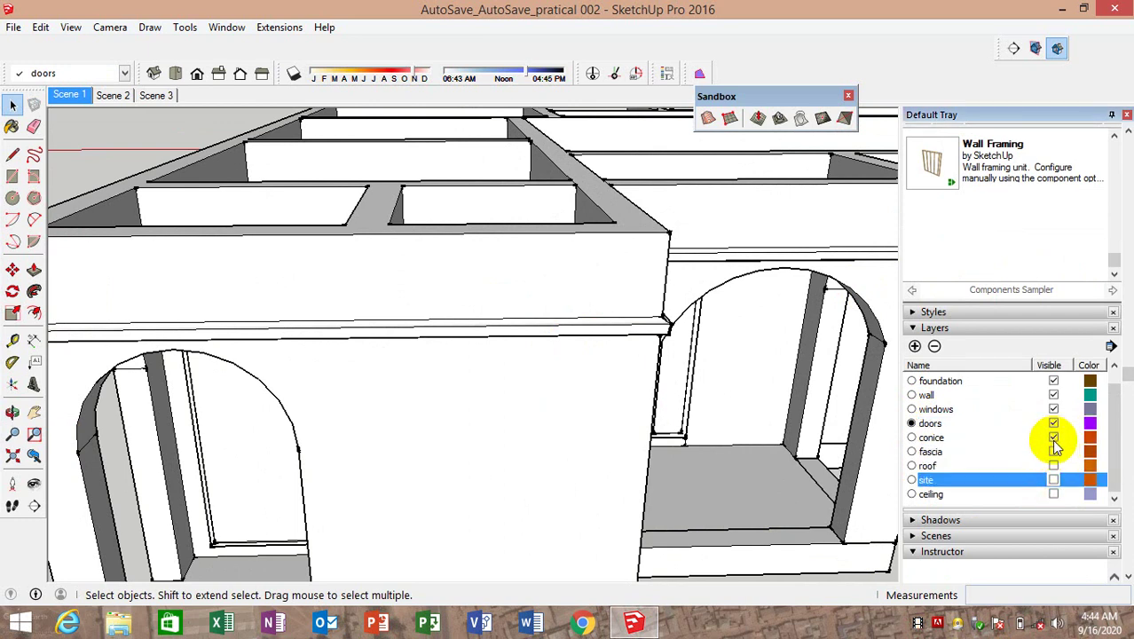
{"action": "left_click", "coordinate": [911, 437]}
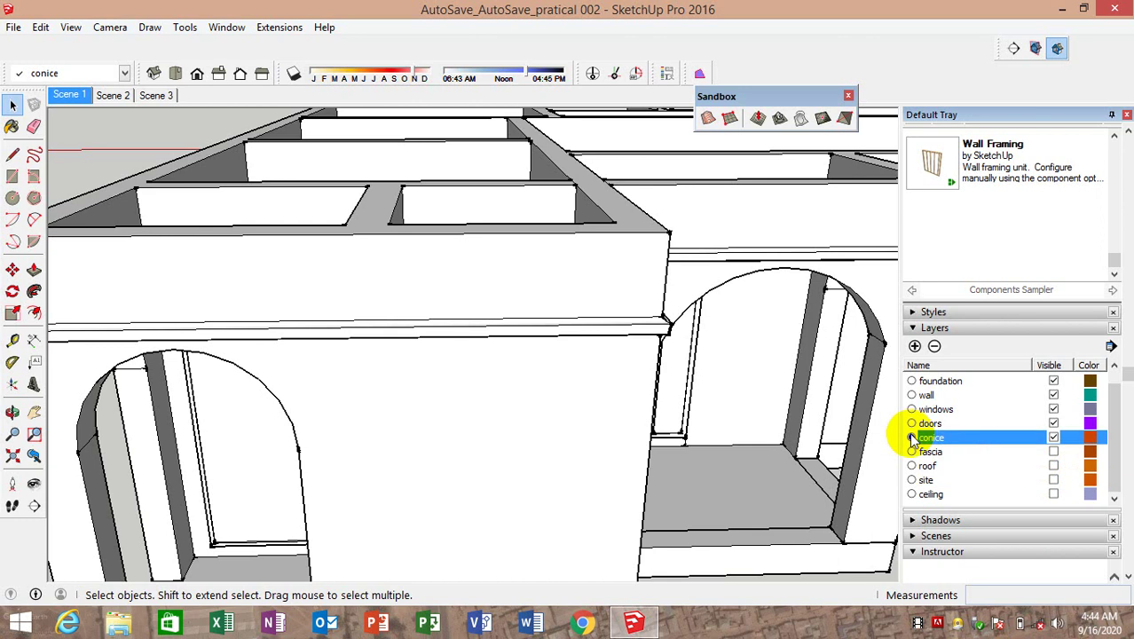
{"action": "left_click", "coordinate": [1053, 423]}
{"action": "left_click", "coordinate": [1053, 409]}
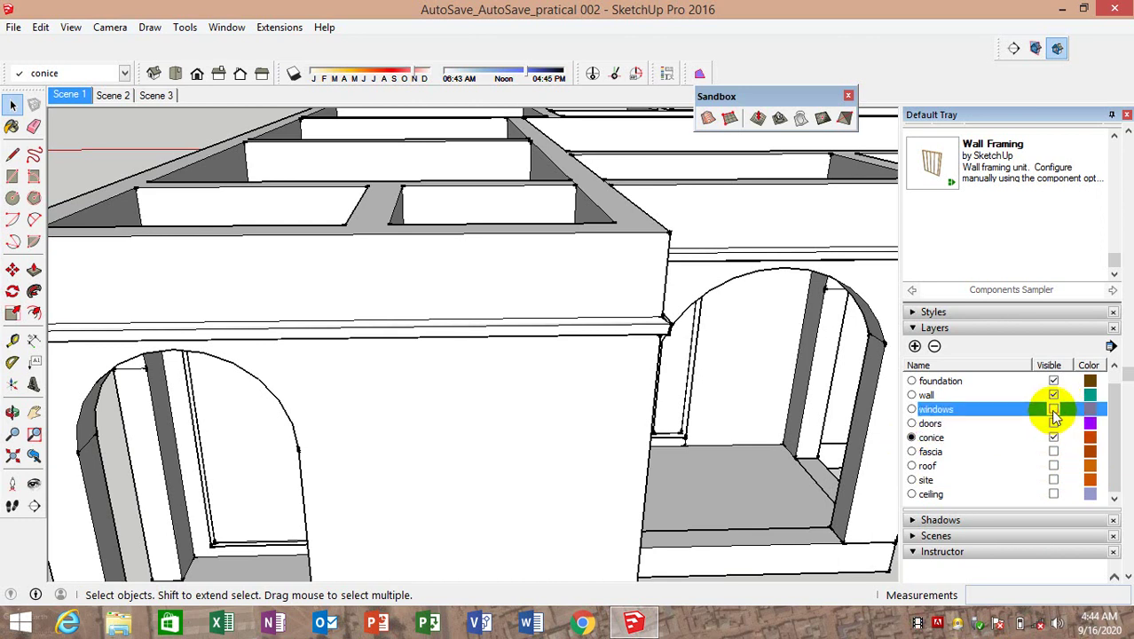
{"action": "left_click", "coordinate": [1054, 395]}
{"action": "left_click", "coordinate": [1053, 381]}
Examine the isolated cornice strip by selecting its faces and connected geometry, then clear the selection
{"action": "scroll", "coordinate": [677, 389], "scroll_direction": "down", "scroll_amount": 3}
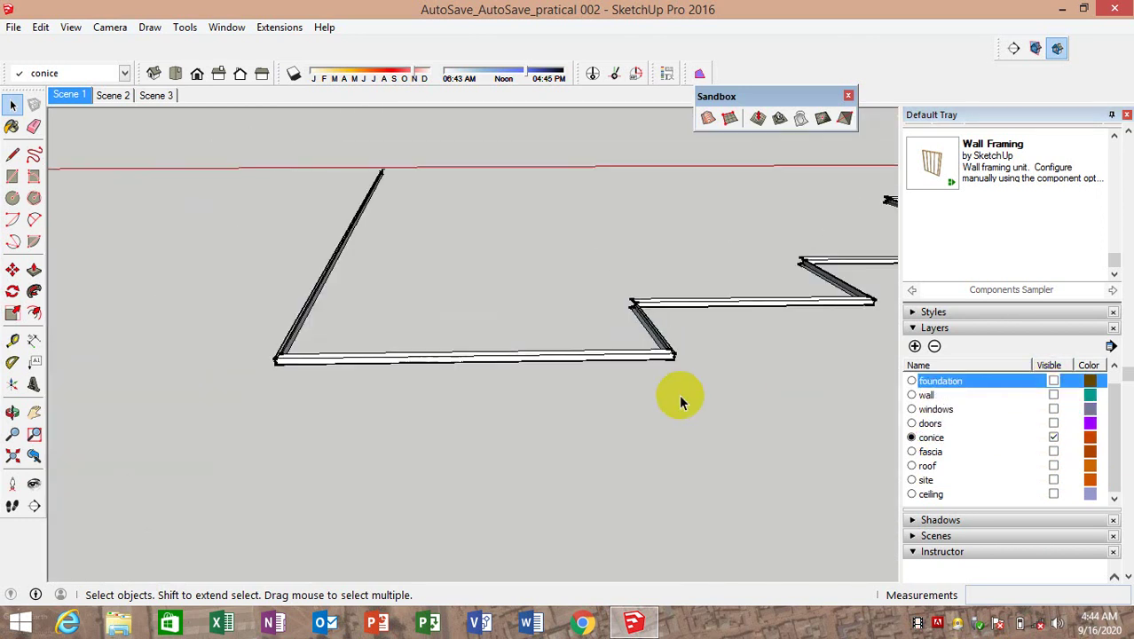
{"action": "scroll", "coordinate": [577, 385], "scroll_direction": "down", "scroll_amount": 2}
{"action": "scroll", "coordinate": [594, 363], "scroll_direction": "down", "scroll_amount": 2}
{"action": "mouse_move", "coordinate": [595, 364]}
{"action": "middle_mouse_down"}
{"action": "mouse_move", "coordinate": [721, 343]}
{"action": "mouse_move", "coordinate": [671, 233]}
{"action": "mouse_move", "coordinate": [576, 380]}
{"action": "mouse_move", "coordinate": [565, 376]}
{"action": "middle_mouse_up"}
{"action": "triple_click", "coordinate": [563, 373]}
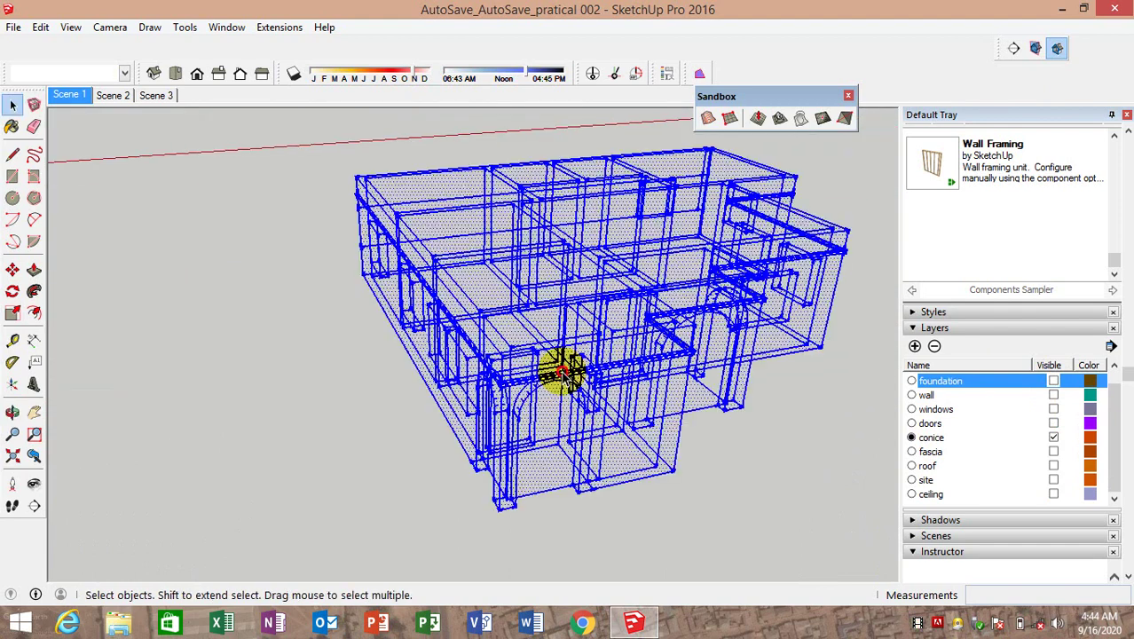
{"action": "left_click", "coordinate": [404, 398]}
{"action": "scroll", "coordinate": [457, 370], "scroll_direction": "up", "scroll_amount": 1}
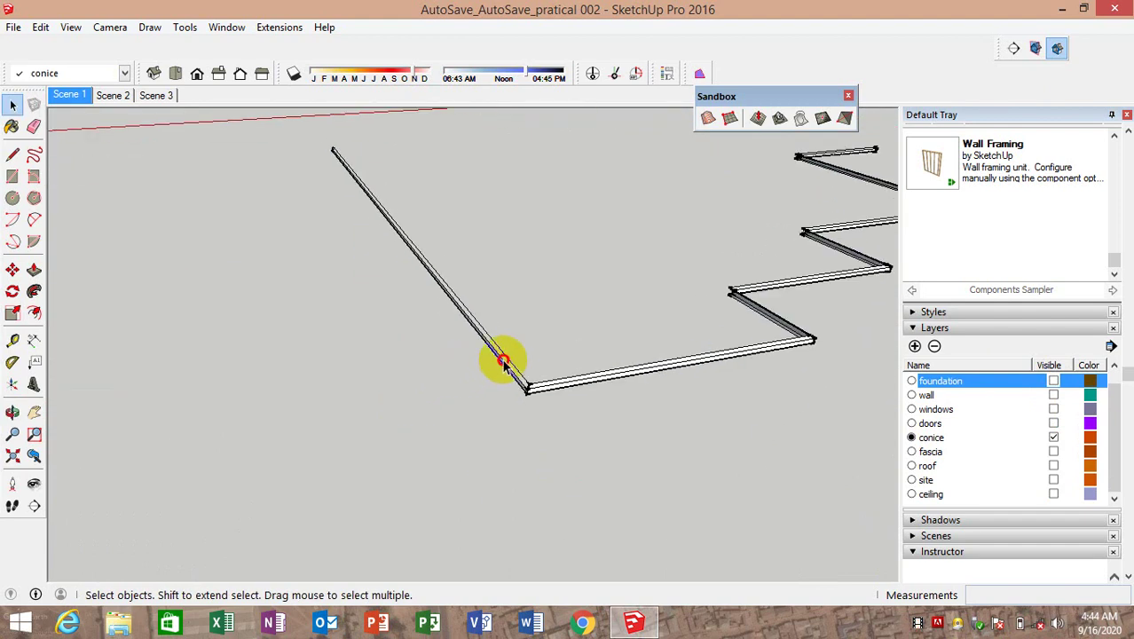
{"action": "scroll", "coordinate": [532, 395], "scroll_direction": "up", "scroll_amount": 3}
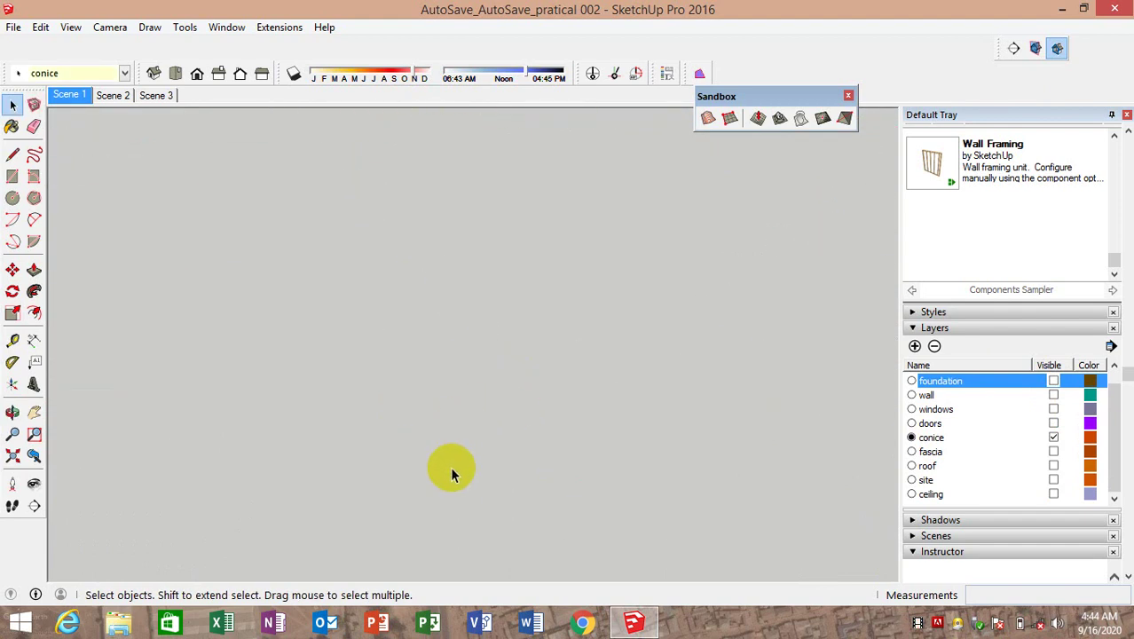
{"action": "scroll", "coordinate": [448, 466], "scroll_direction": "down", "scroll_amount": 2}
{"action": "scroll", "coordinate": [426, 488], "scroll_direction": "down", "scroll_amount": 2}
{"action": "left_click", "coordinate": [352, 546]}
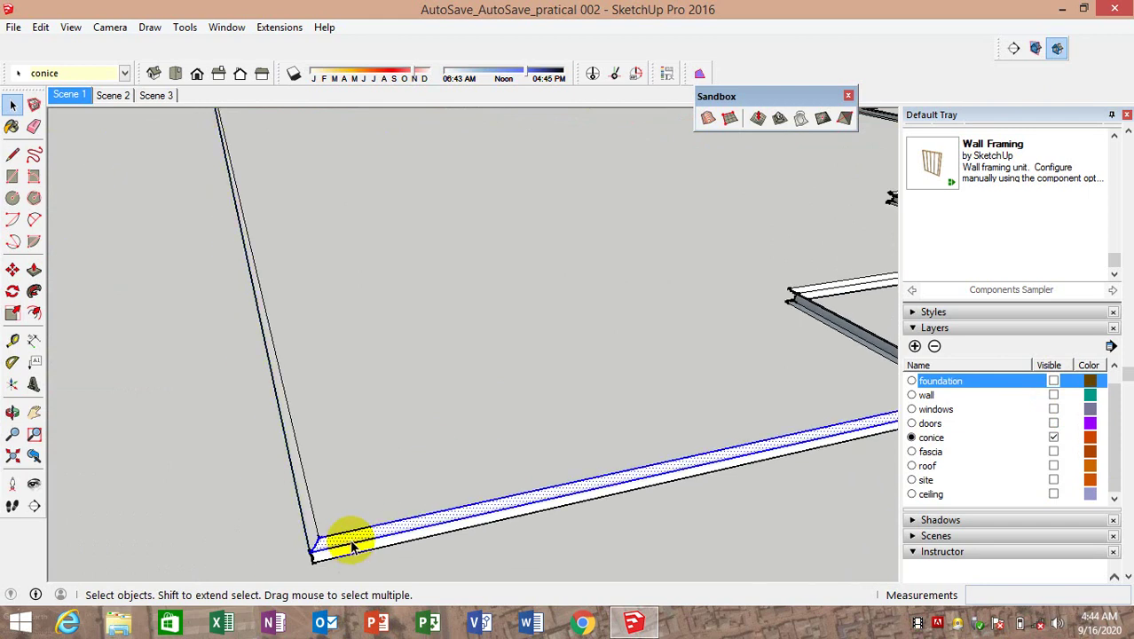
{"action": "left_click", "coordinate": [348, 550]}
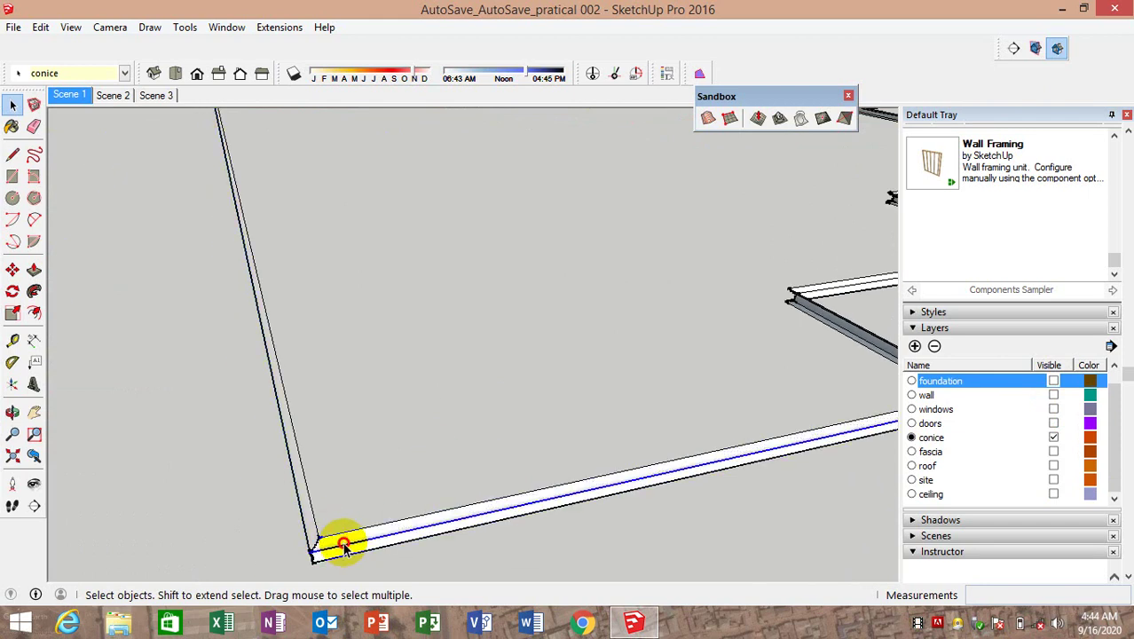
{"action": "triple_click", "coordinate": [343, 538]}
{"action": "mouse_move", "coordinate": [352, 493]}
{"action": "middle_mouse_down"}
{"action": "mouse_move", "coordinate": [304, 469]}
{"action": "mouse_move", "coordinate": [455, 431]}
{"action": "mouse_move", "coordinate": [641, 362]}
{"action": "mouse_move", "coordinate": [613, 290]}
{"action": "mouse_move", "coordinate": [489, 308]}
{"action": "mouse_move", "coordinate": [443, 354]}
{"action": "middle_mouse_up"}
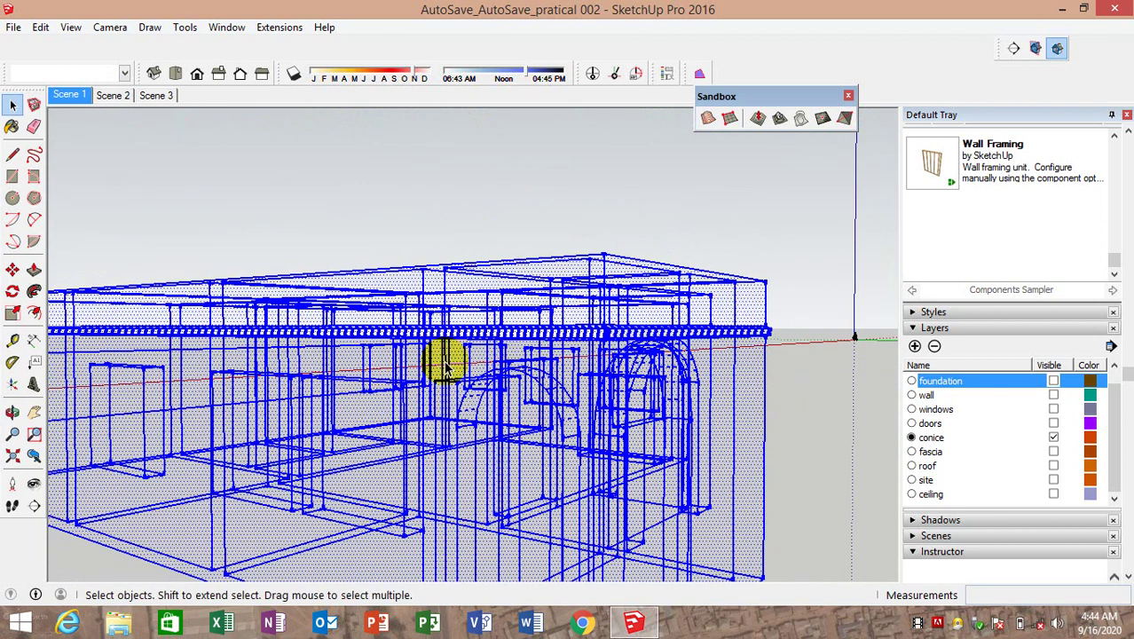
{"action": "left_click", "coordinate": [656, 210]}
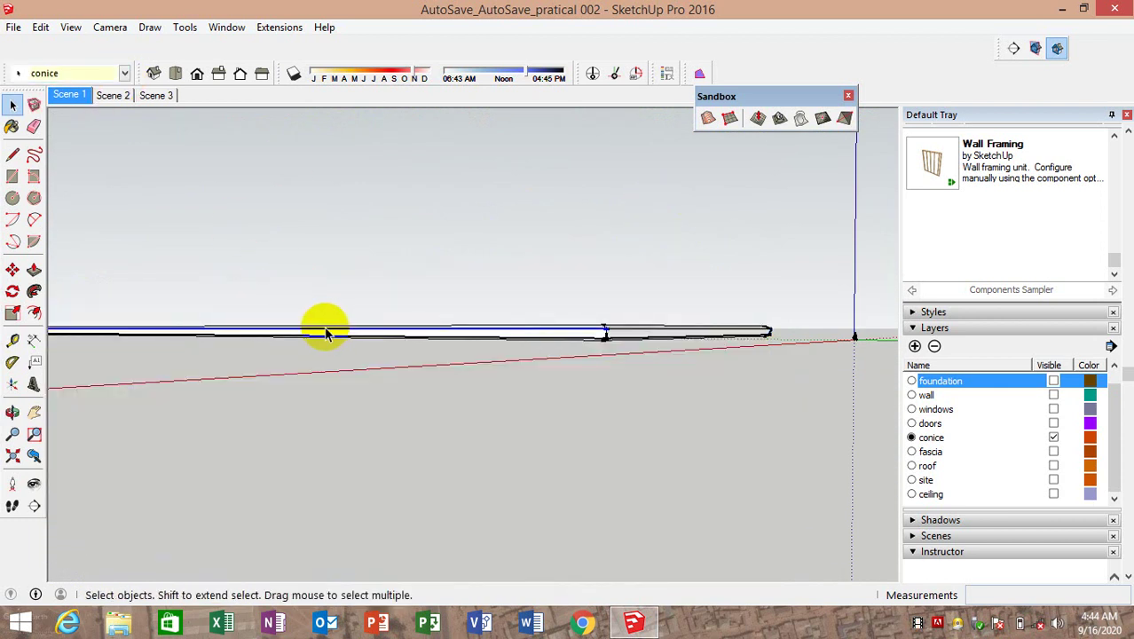
Box-select all the stepped cornice lines and combine them with Make Group
{"action": "scroll", "coordinate": [321, 339], "scroll_direction": "up", "scroll_amount": 2}
{"action": "scroll", "coordinate": [325, 338], "scroll_direction": "down", "scroll_amount": 3}
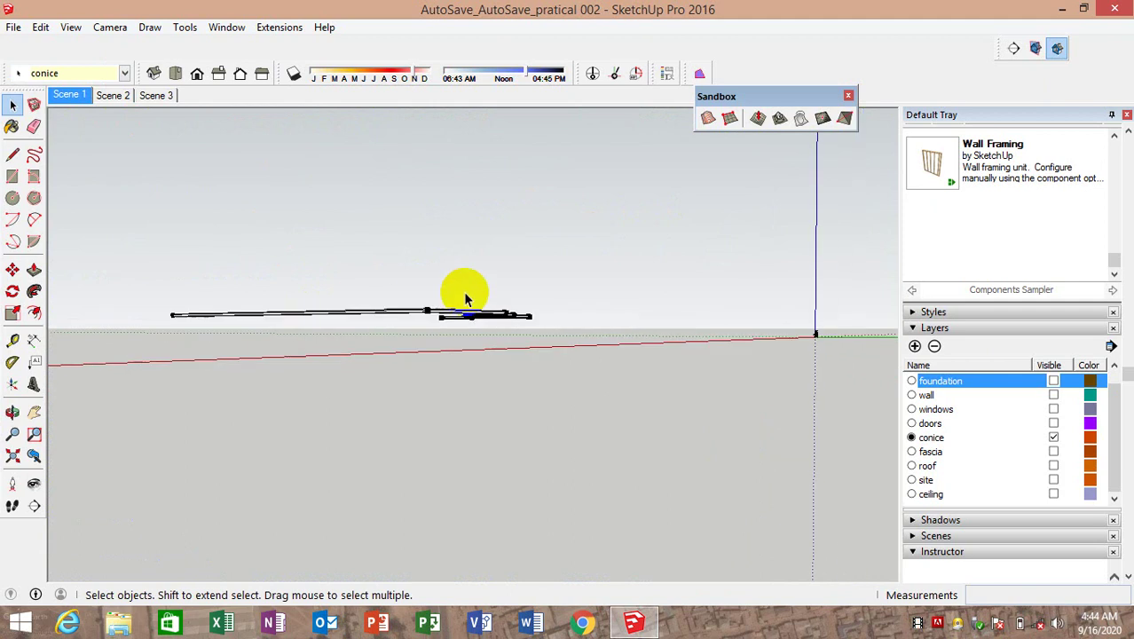
{"action": "middle_click_drag", "start_coordinate": [464, 292], "coordinate": [546, 578]}
{"action": "left_click_drag", "start_coordinate": [603, 552], "coordinate": [316, 266]}
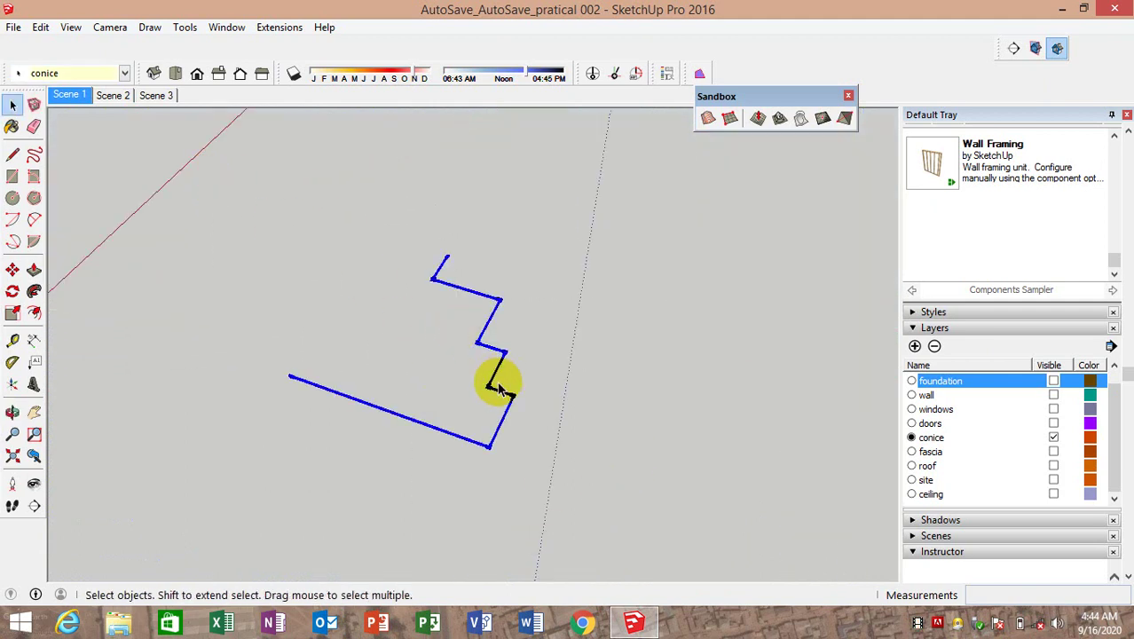
{"action": "left_click_drag", "start_coordinate": [582, 531], "coordinate": [240, 191]}
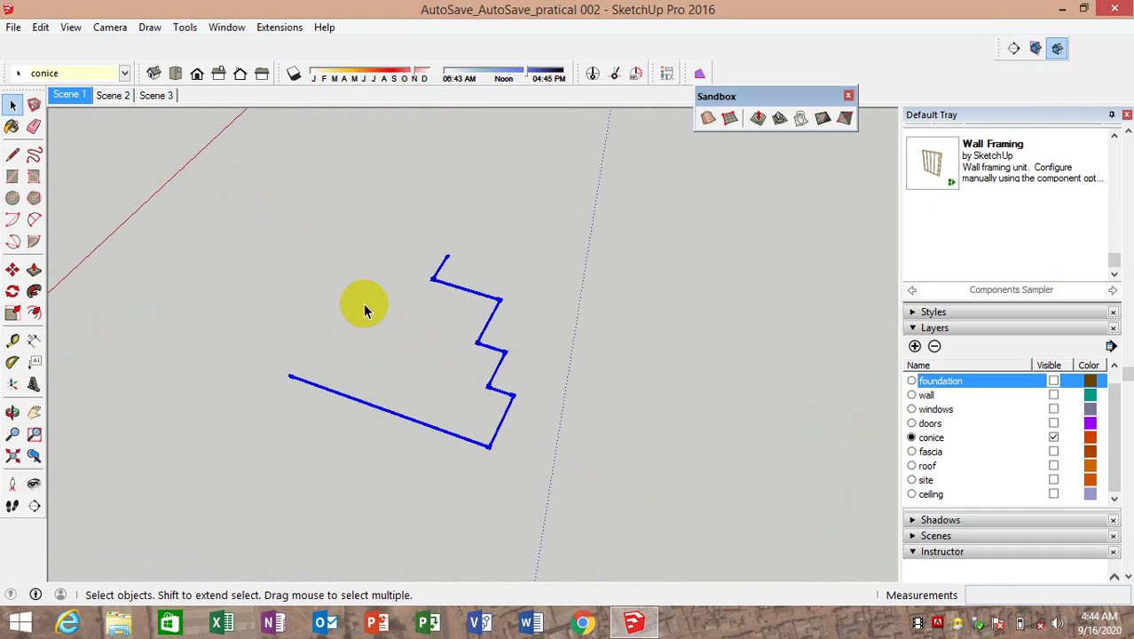
{"action": "key", "text": "Delete"}
{"action": "key", "text": "ctrl+z"}
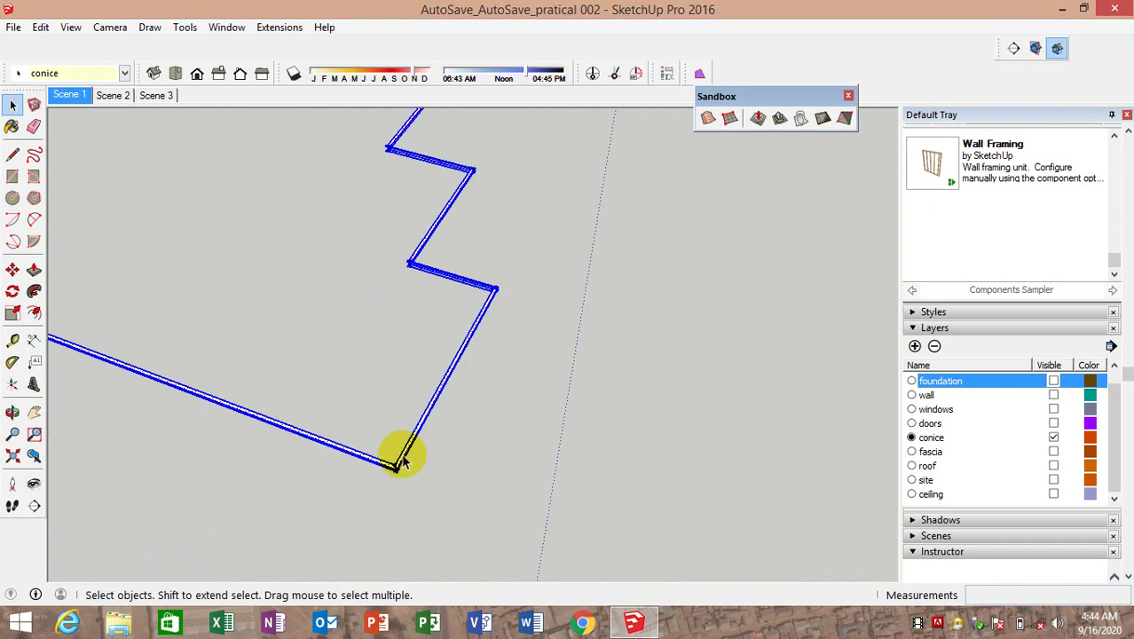
{"action": "right_click", "coordinate": [396, 463]}
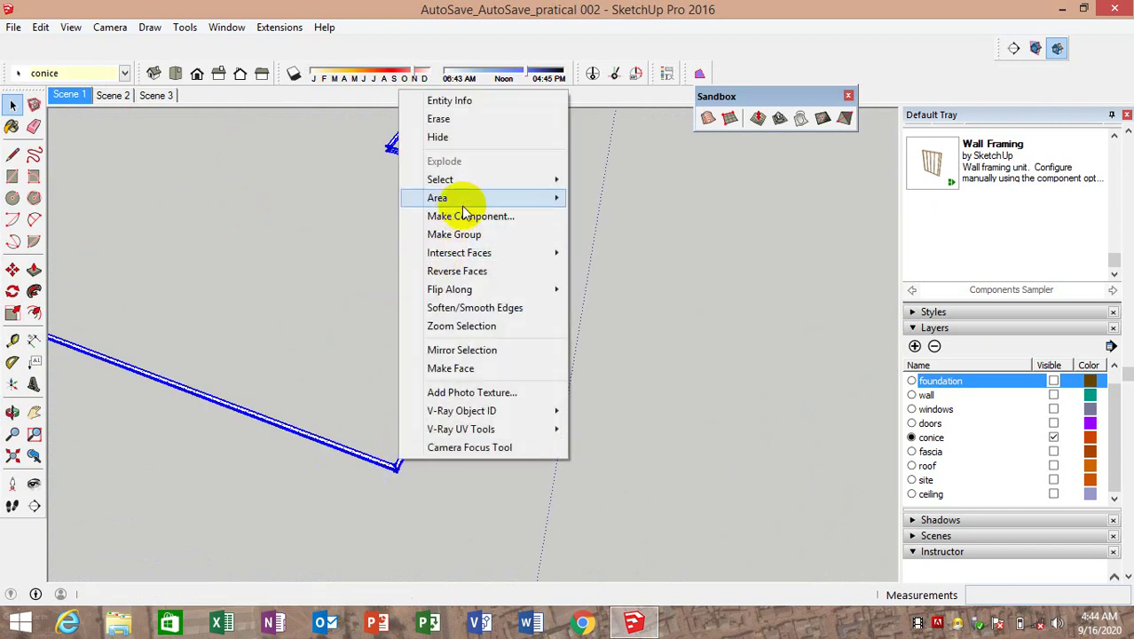
{"action": "left_click", "coordinate": [461, 234]}
{"action": "left_click", "coordinate": [534, 350]}
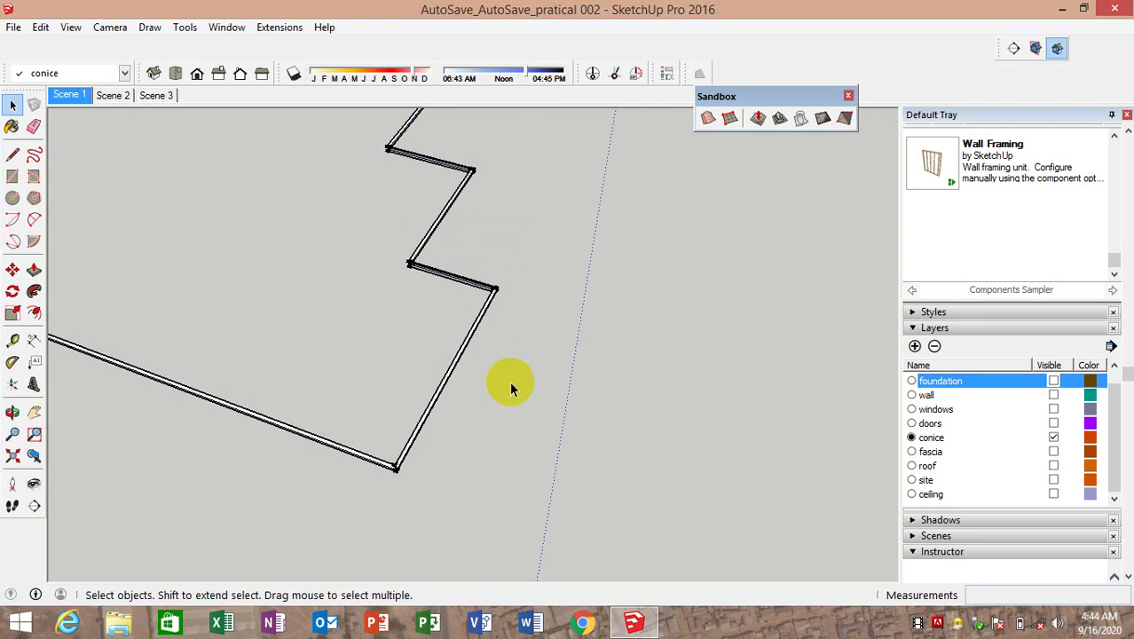
{"action": "mouse_move", "coordinate": [509, 381]}
{"action": "middle_mouse_down"}
{"action": "mouse_move", "coordinate": [279, 192]}
{"action": "mouse_move", "coordinate": [362, 271]}
{"action": "middle_mouse_up"}
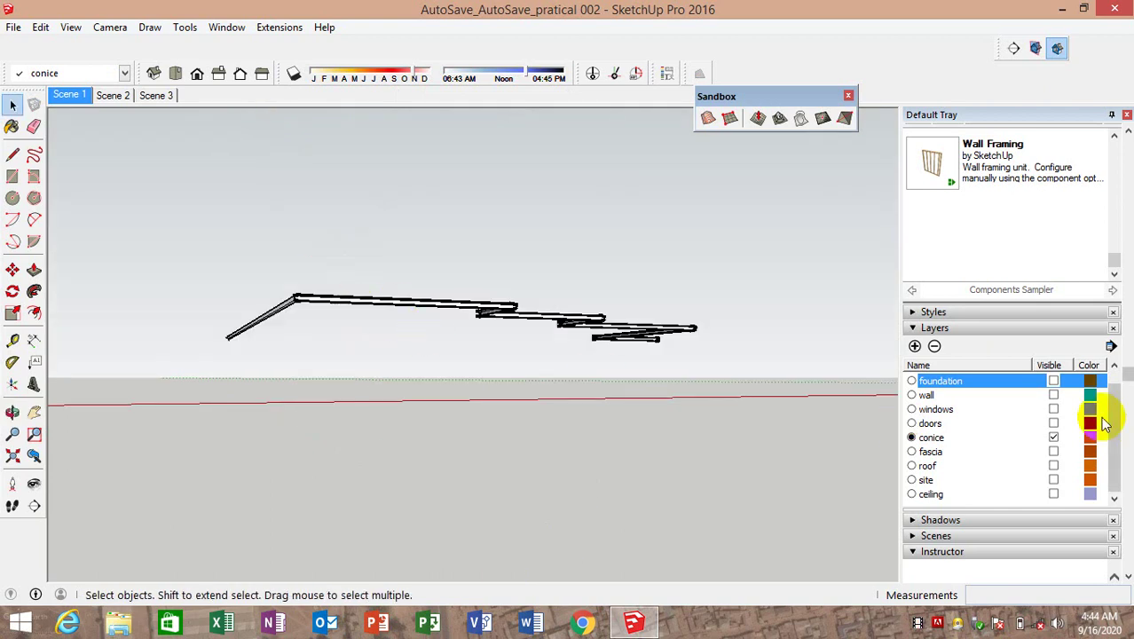
Make the wall, windows, doors, fascia, roof, ceiling and site layers visible again
{"action": "left_click", "coordinate": [1053, 395]}
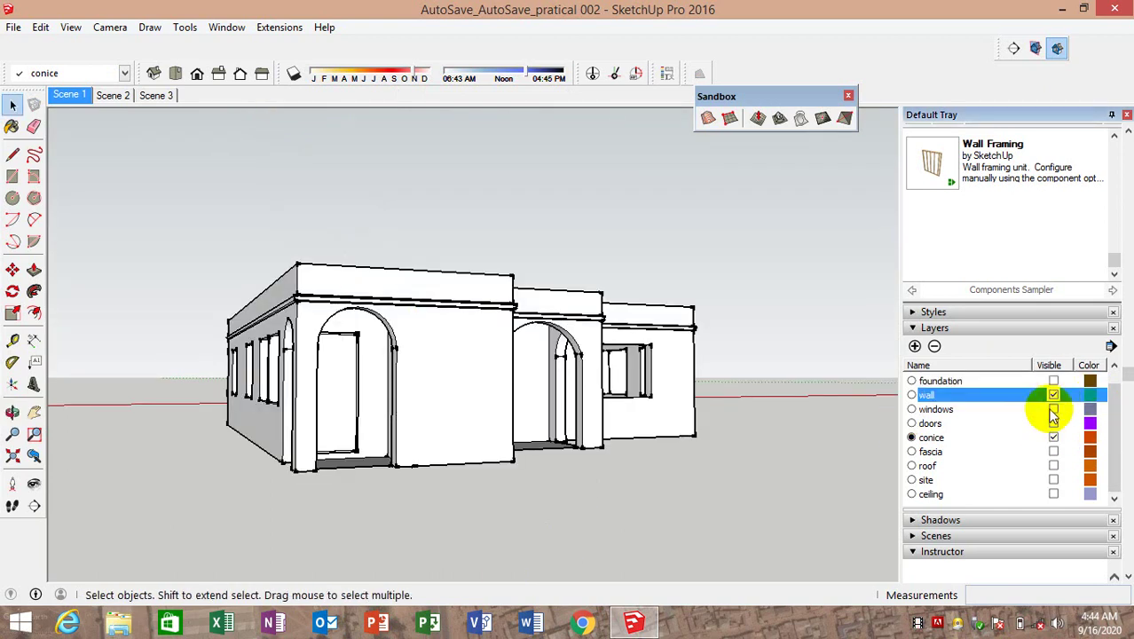
{"action": "left_click", "coordinate": [1053, 409]}
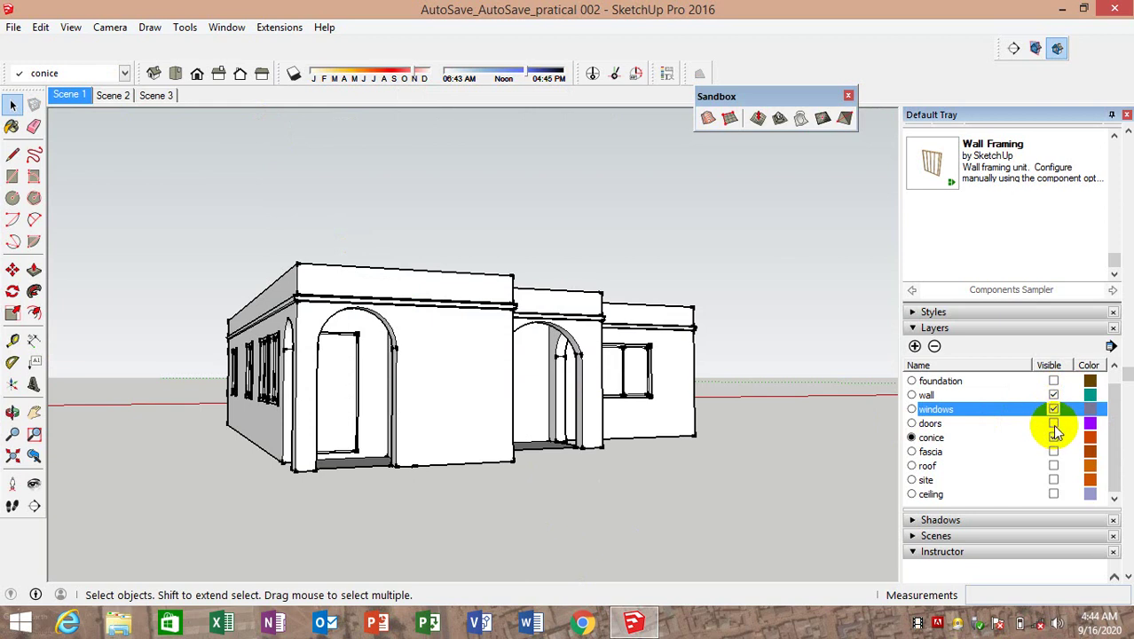
{"action": "left_click", "coordinate": [1053, 423]}
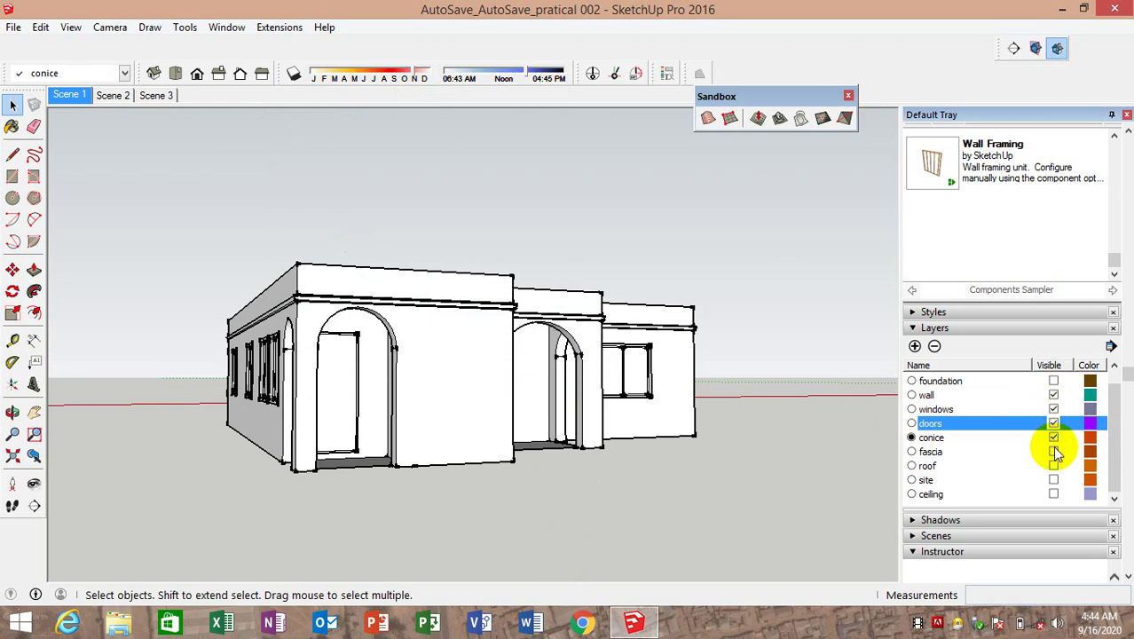
{"action": "left_click", "coordinate": [1053, 452]}
{"action": "left_click", "coordinate": [1054, 466]}
{"action": "left_click", "coordinate": [1054, 495]}
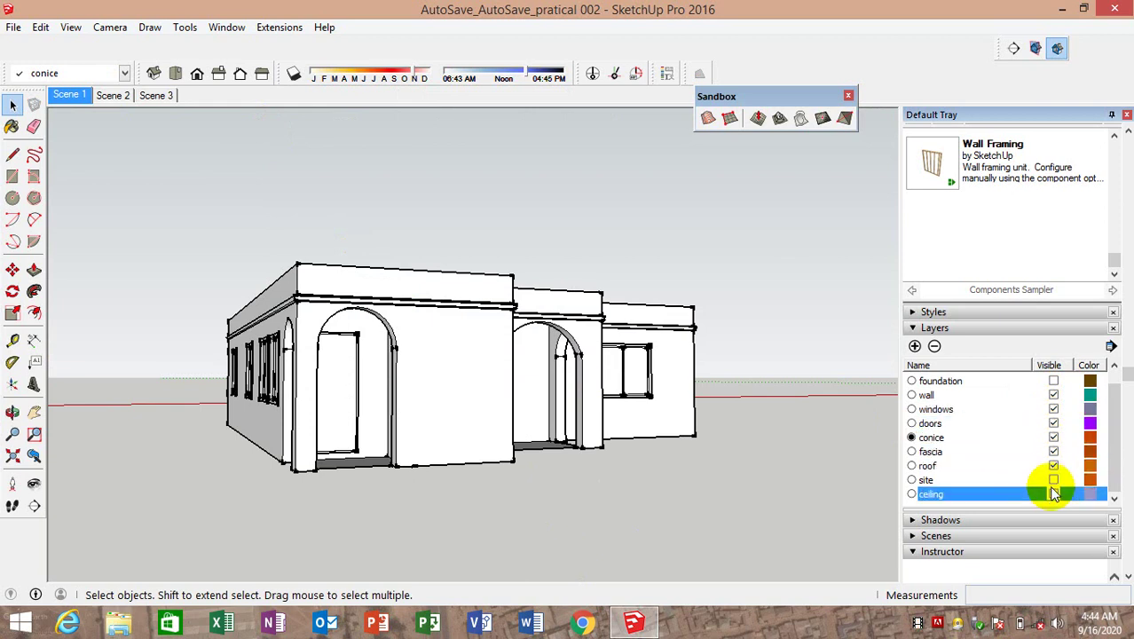
{"action": "left_click", "coordinate": [1053, 480]}
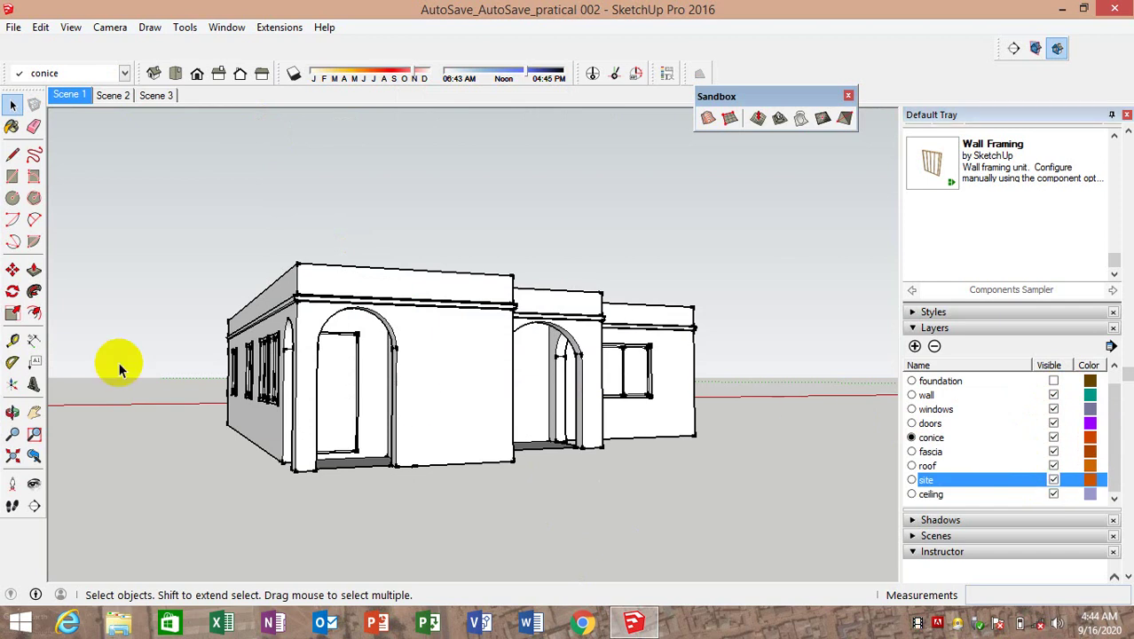
Assign both the left and right archway frames to the doors layer
{"action": "scroll", "coordinate": [384, 397], "scroll_direction": "up", "scroll_amount": 3}
{"action": "scroll", "coordinate": [293, 395], "scroll_direction": "up", "scroll_amount": 2}
{"action": "left_click", "coordinate": [294, 395]}
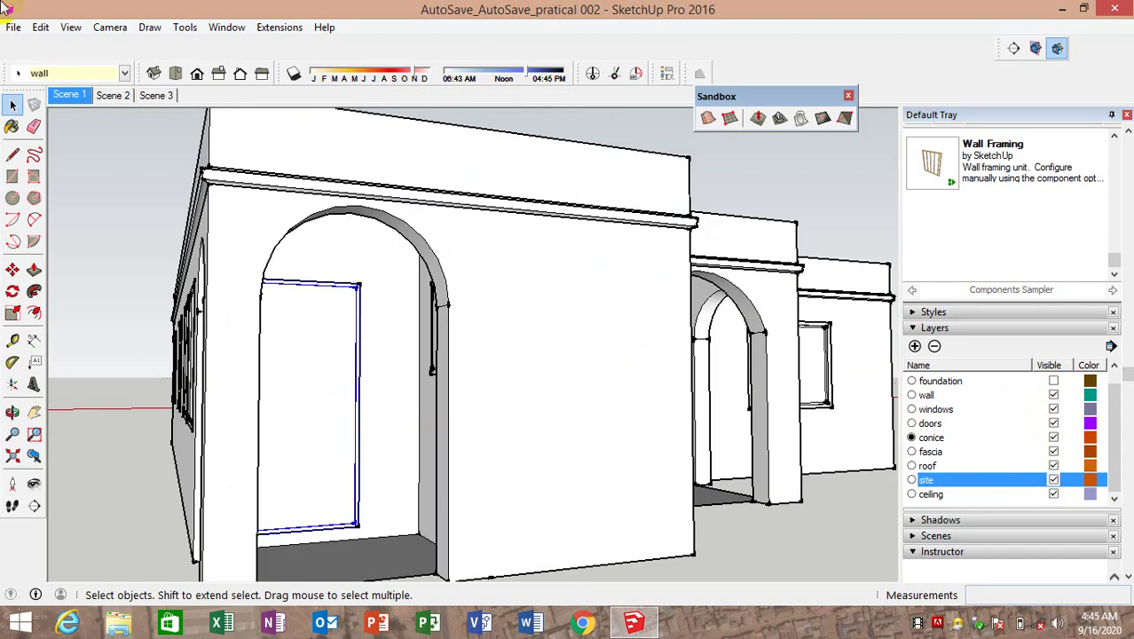
{"action": "left_click", "coordinate": [123, 75]}
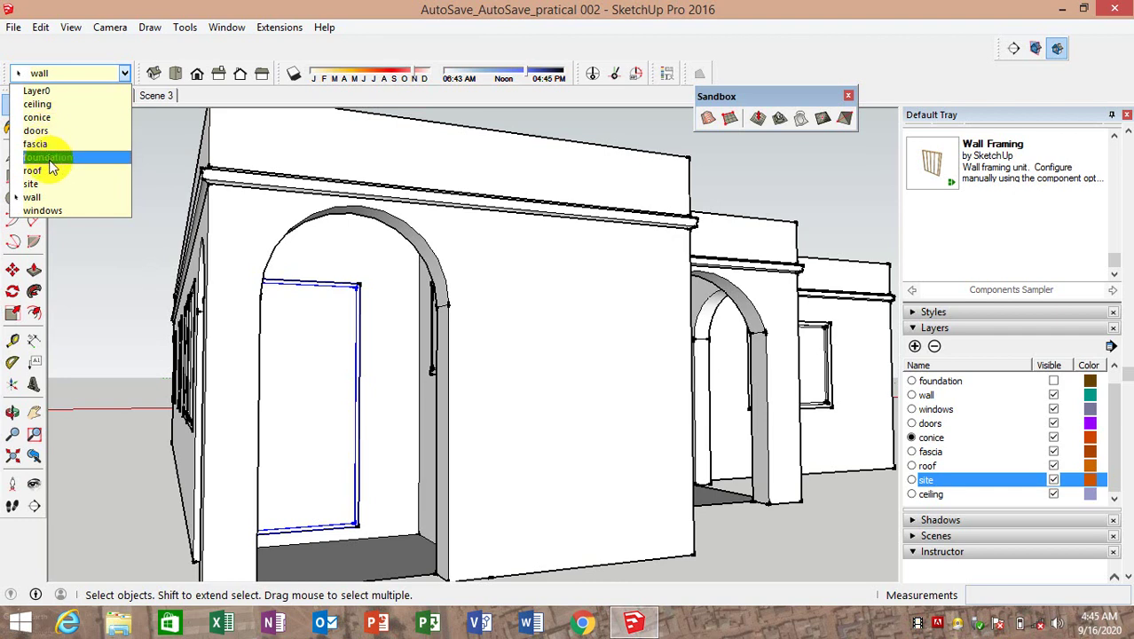
{"action": "left_click", "coordinate": [35, 130]}
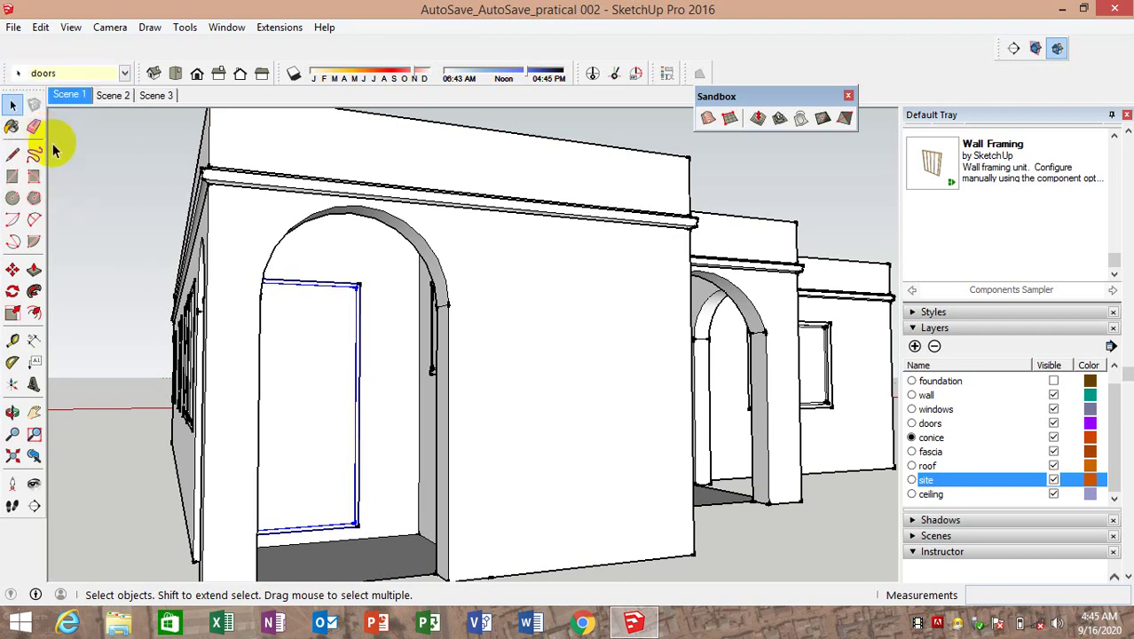
{"action": "mouse_move", "coordinate": [202, 299]}
{"action": "middle_mouse_down"}
{"action": "mouse_move", "coordinate": [435, 319]}
{"action": "mouse_move", "coordinate": [232, 337]}
{"action": "mouse_move", "coordinate": [111, 297]}
{"action": "middle_mouse_up"}
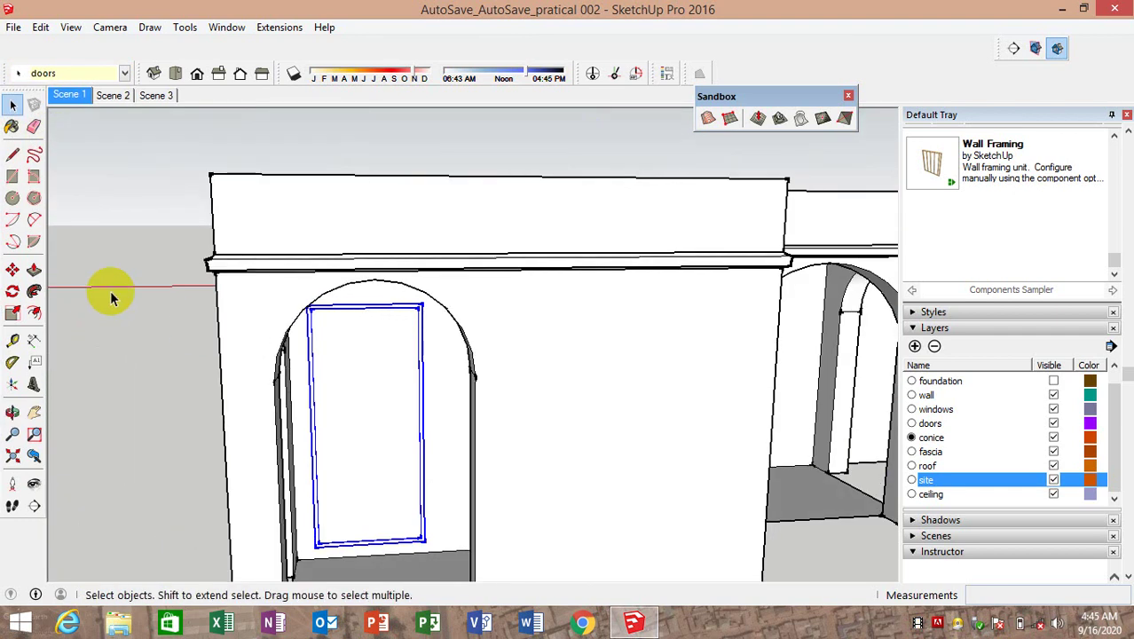
{"action": "middle_click_drag", "start_coordinate": [653, 449], "coordinate": [480, 433]}
{"action": "left_click", "coordinate": [805, 430]}
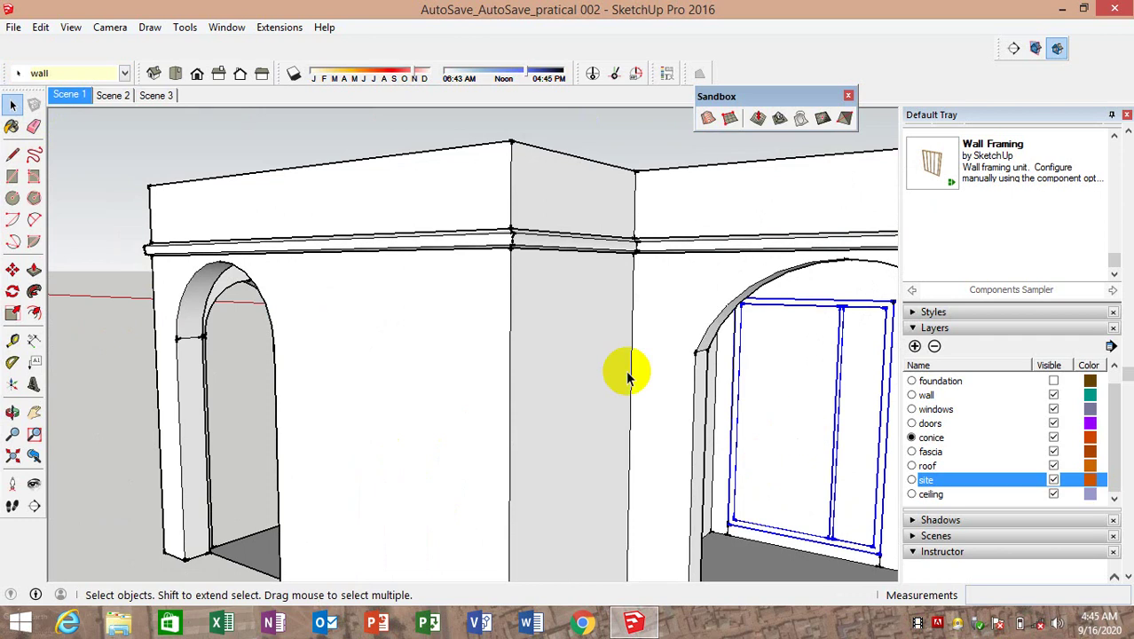
{"action": "left_click", "coordinate": [125, 73]}
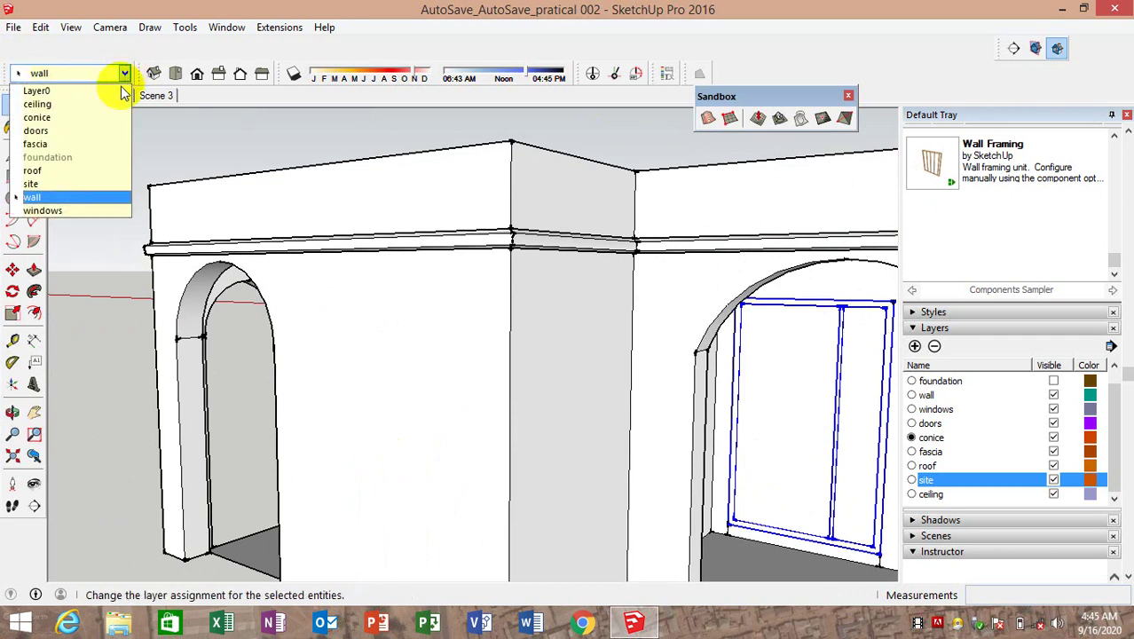
{"action": "left_click", "coordinate": [37, 130]}
Orbit around the building to check the cornice underside and make the foundation layer visible
{"action": "scroll", "coordinate": [67, 250], "scroll_direction": "down", "scroll_amount": 3}
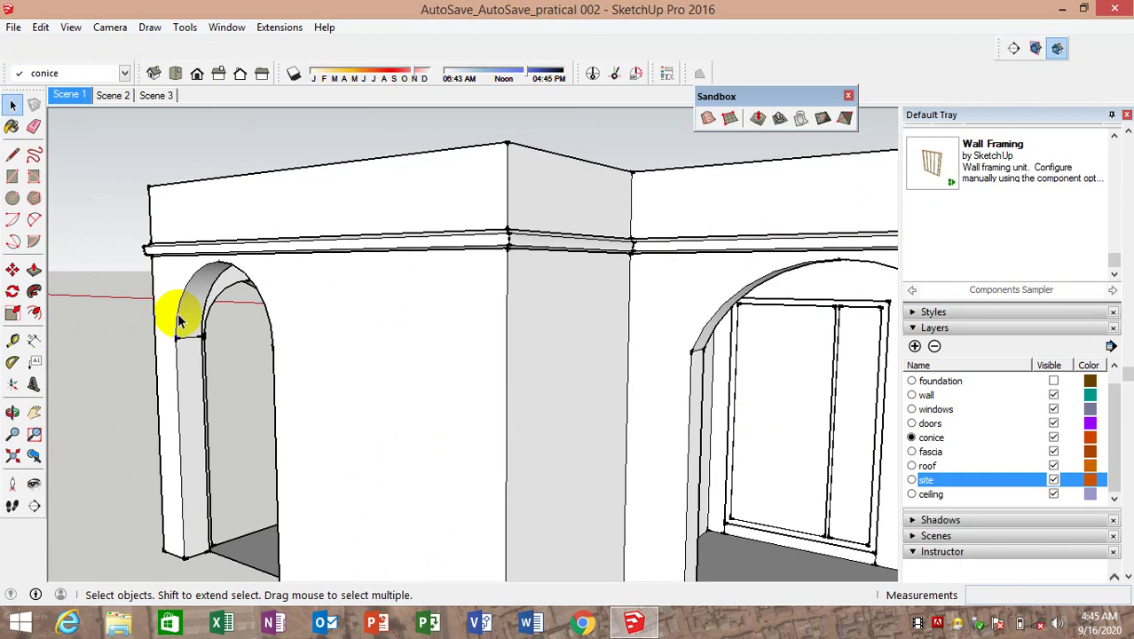
{"action": "mouse_move", "coordinate": [178, 316]}
{"action": "middle_mouse_down"}
{"action": "mouse_move", "coordinate": [228, 375]}
{"action": "mouse_move", "coordinate": [532, 337]}
{"action": "middle_mouse_up"}
{"action": "scroll", "coordinate": [524, 243], "scroll_direction": "down", "scroll_amount": 3}
{"action": "middle_click_drag", "start_coordinate": [523, 243], "coordinate": [648, 278]}
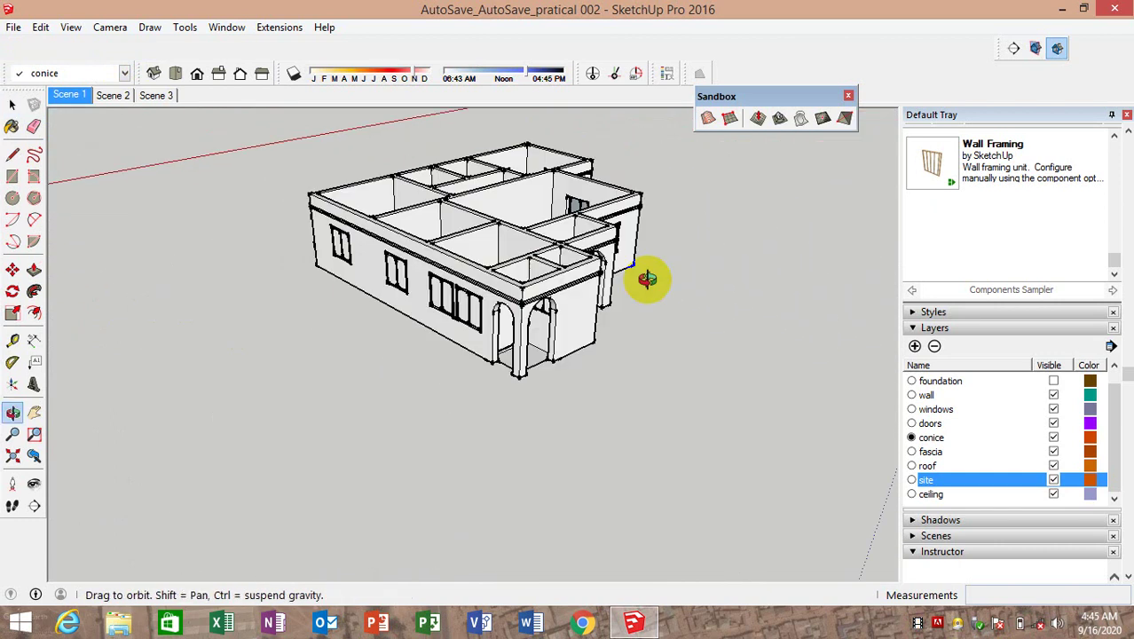
{"action": "scroll", "coordinate": [587, 274], "scroll_direction": "up", "scroll_amount": 5}
{"action": "scroll", "coordinate": [583, 272], "scroll_direction": "down", "scroll_amount": 2}
{"action": "scroll", "coordinate": [600, 309], "scroll_direction": "up", "scroll_amount": 1}
{"action": "scroll", "coordinate": [600, 310], "scroll_direction": "down", "scroll_amount": 3}
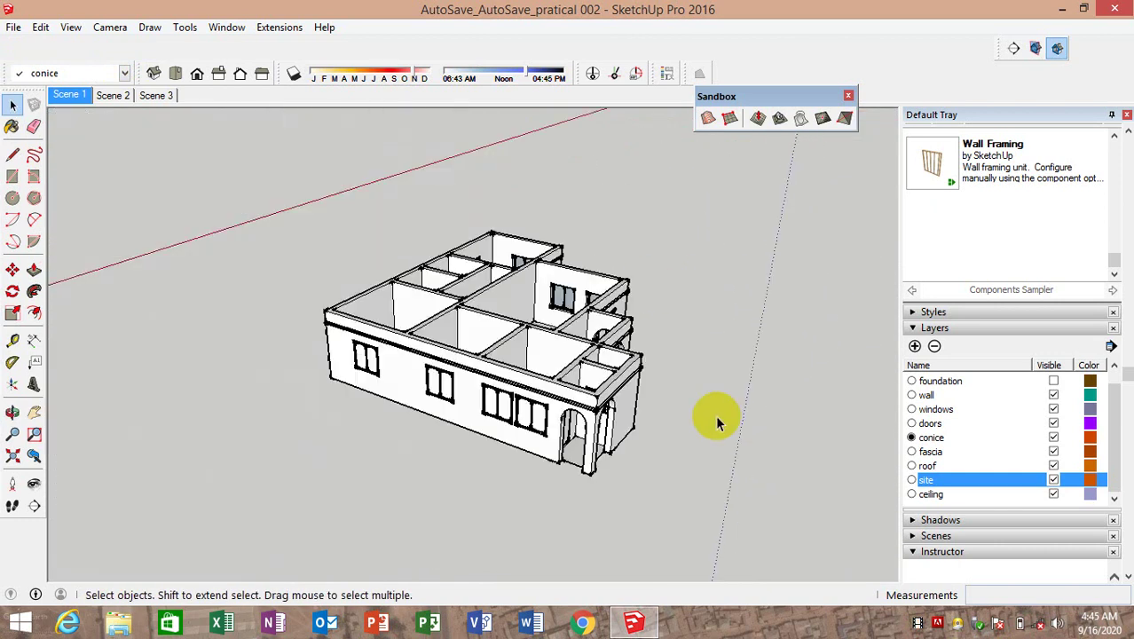
{"action": "scroll", "coordinate": [641, 425], "scroll_direction": "down", "scroll_amount": 2}
{"action": "scroll", "coordinate": [641, 425], "scroll_direction": "up", "scroll_amount": 2}
{"action": "middle_click_drag", "start_coordinate": [641, 452], "coordinate": [433, 368]}
{"action": "scroll", "coordinate": [433, 368], "scroll_direction": "up", "scroll_amount": 3}
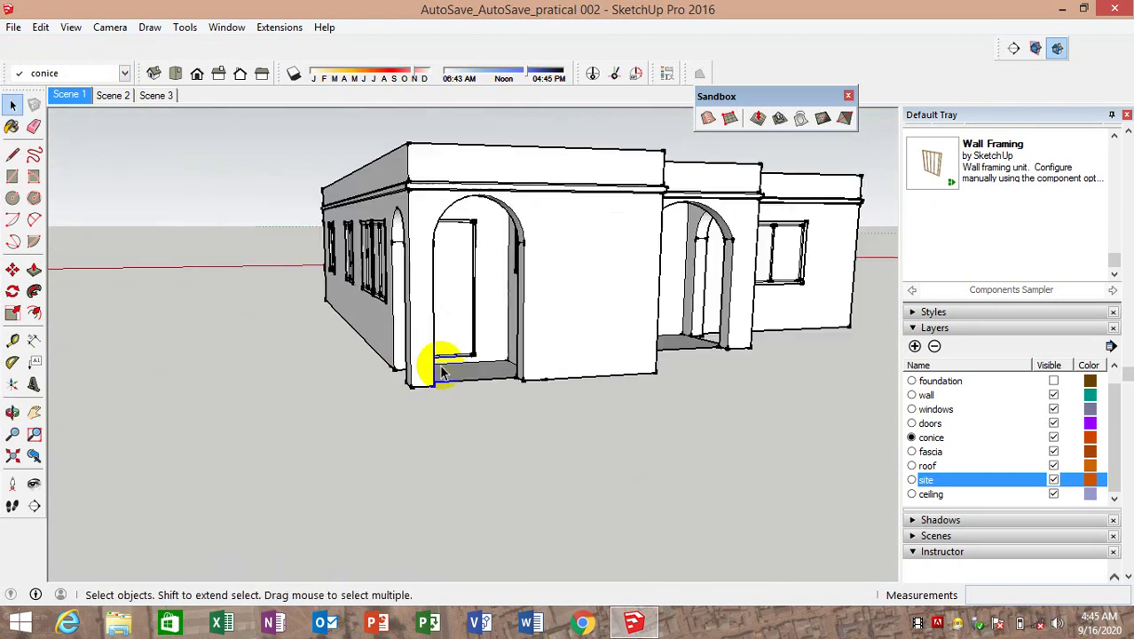
{"action": "scroll", "coordinate": [486, 397], "scroll_direction": "up", "scroll_amount": 3}
{"action": "mouse_move", "coordinate": [486, 398]}
{"action": "middle_mouse_down"}
{"action": "mouse_move", "coordinate": [516, 395]}
{"action": "mouse_move", "coordinate": [670, 293]}
{"action": "mouse_move", "coordinate": [671, 342]}
{"action": "mouse_move", "coordinate": [717, 380]}
{"action": "middle_mouse_up"}
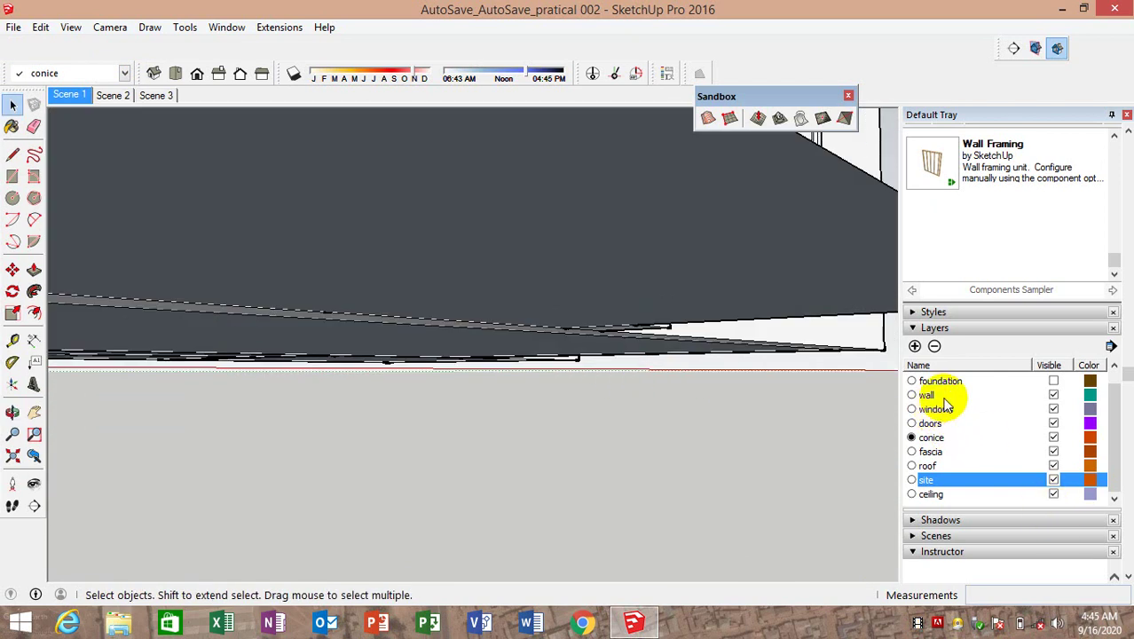
{"action": "left_click", "coordinate": [1054, 381]}
Orbit over the roof to inspect its edges and panels
{"action": "mouse_move", "coordinate": [691, 441]}
{"action": "middle_mouse_down"}
{"action": "mouse_move", "coordinate": [455, 376]}
{"action": "mouse_move", "coordinate": [493, 354]}
{"action": "middle_mouse_up"}
{"action": "scroll", "coordinate": [577, 360], "scroll_direction": "down", "scroll_amount": 3}
{"action": "scroll", "coordinate": [632, 382], "scroll_direction": "down", "scroll_amount": 4}
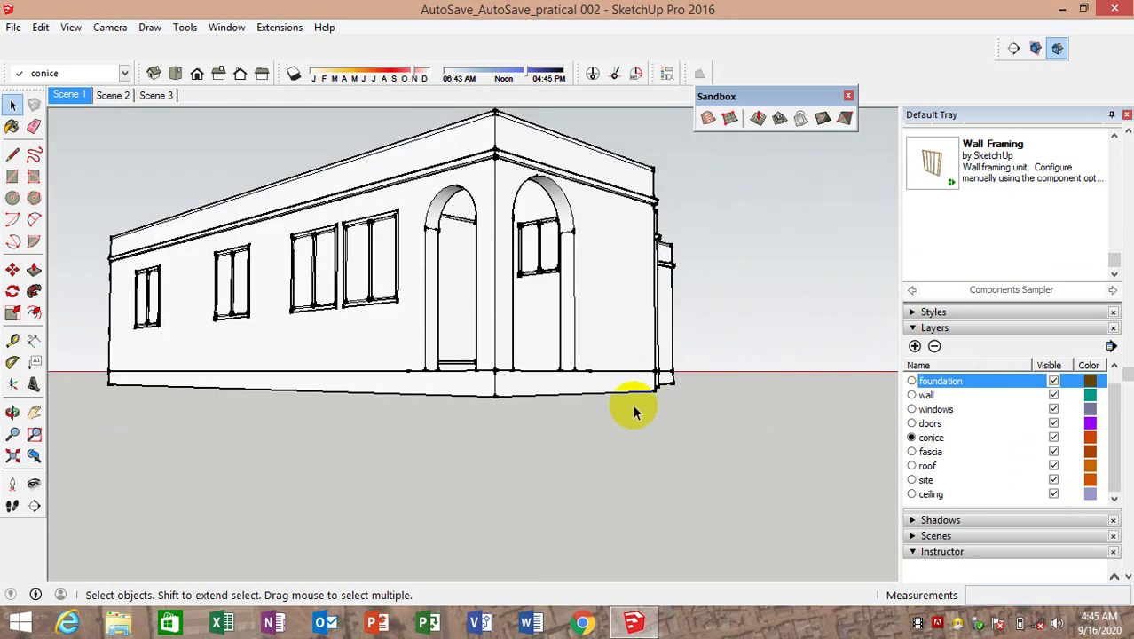
{"action": "scroll", "coordinate": [632, 408], "scroll_direction": "down", "scroll_amount": 3}
{"action": "scroll", "coordinate": [637, 382], "scroll_direction": "up", "scroll_amount": 1}
{"action": "mouse_move", "coordinate": [637, 382]}
{"action": "middle_mouse_down"}
{"action": "mouse_move", "coordinate": [556, 360]}
{"action": "mouse_move", "coordinate": [582, 362]}
{"action": "mouse_move", "coordinate": [593, 486]}
{"action": "mouse_move", "coordinate": [616, 378]}
{"action": "middle_mouse_up"}
{"action": "scroll", "coordinate": [582, 373], "scroll_direction": "down", "scroll_amount": 3}
{"action": "scroll", "coordinate": [616, 378], "scroll_direction": "up", "scroll_amount": 3}
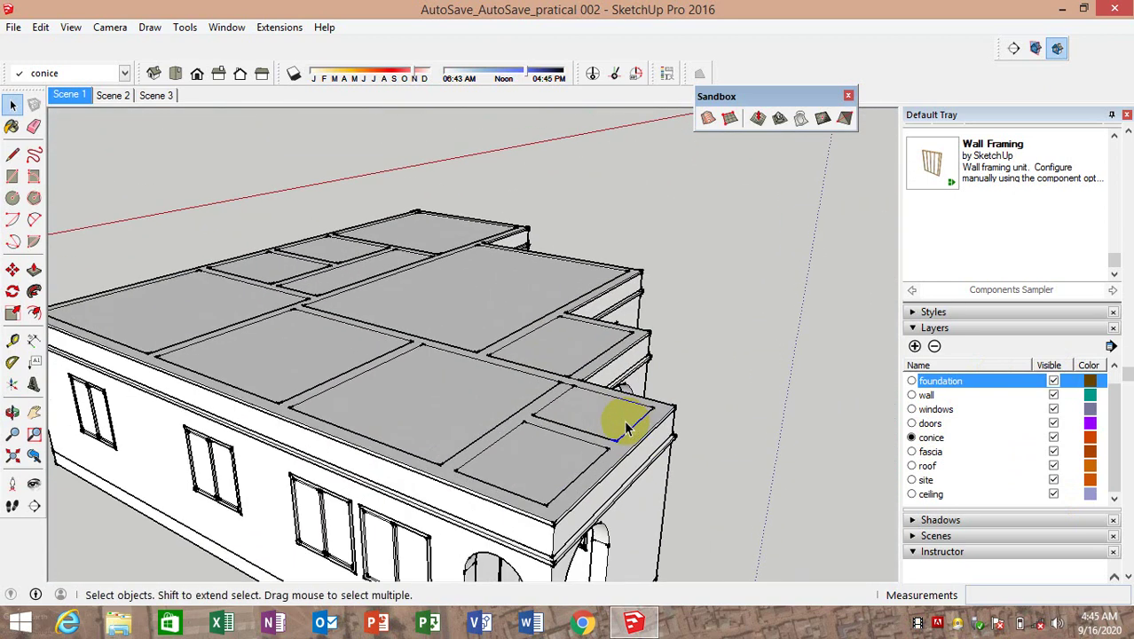
{"action": "scroll", "coordinate": [624, 420], "scroll_direction": "up", "scroll_amount": 3}
{"action": "scroll", "coordinate": [409, 380], "scroll_direction": "down", "scroll_amount": 1}
{"action": "mouse_move", "coordinate": [408, 379]}
{"action": "middle_mouse_down"}
{"action": "mouse_move", "coordinate": [347, 458]}
{"action": "mouse_move", "coordinate": [367, 362]}
{"action": "mouse_move", "coordinate": [347, 336]}
{"action": "mouse_move", "coordinate": [370, 284]}
{"action": "mouse_move", "coordinate": [397, 458]}
{"action": "middle_mouse_up"}
{"action": "scroll", "coordinate": [385, 487], "scroll_direction": "up", "scroll_amount": 2}
{"action": "scroll", "coordinate": [374, 464], "scroll_direction": "up", "scroll_amount": 2}
{"action": "scroll", "coordinate": [382, 455], "scroll_direction": "up", "scroll_amount": 2}
{"action": "scroll", "coordinate": [384, 430], "scroll_direction": "down", "scroll_amount": 3}
{"action": "mouse_move", "coordinate": [278, 350]}
{"action": "middle_mouse_down"}
{"action": "mouse_move", "coordinate": [633, 373]}
{"action": "mouse_move", "coordinate": [582, 379]}
{"action": "middle_mouse_up"}
{"action": "scroll", "coordinate": [604, 400], "scroll_direction": "up", "scroll_amount": 2}
{"action": "mouse_move", "coordinate": [618, 415]}
{"action": "middle_mouse_down"}
{"action": "mouse_move", "coordinate": [347, 405]}
{"action": "mouse_move", "coordinate": [472, 398]}
{"action": "mouse_move", "coordinate": [646, 430]}
{"action": "middle_mouse_up"}
{"action": "scroll", "coordinate": [646, 430], "scroll_direction": "up", "scroll_amount": 1}
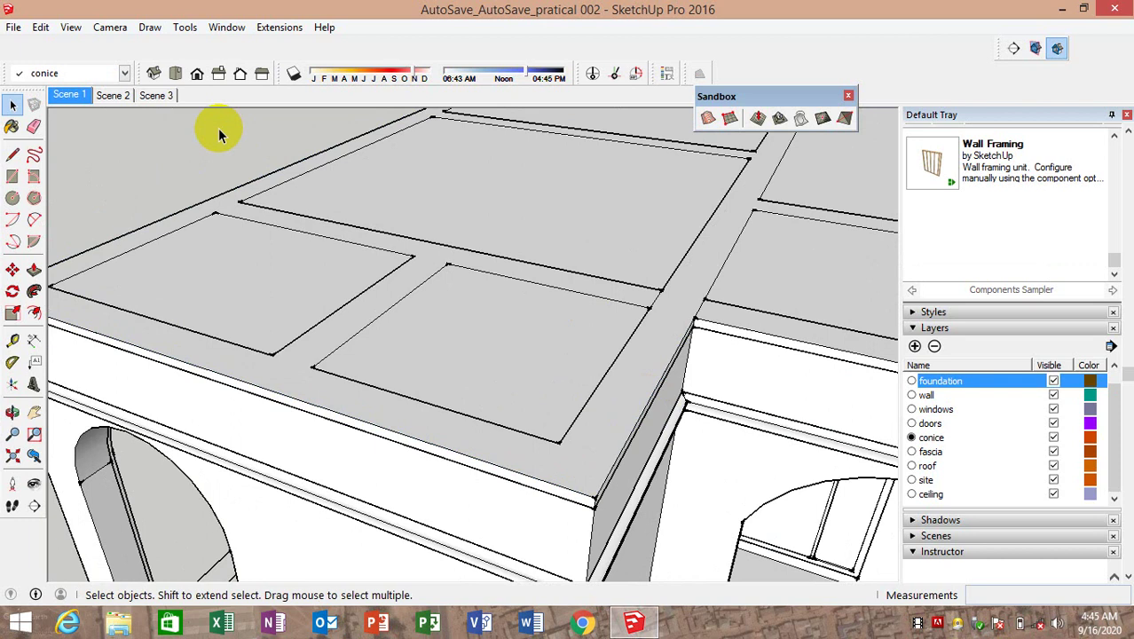
{"action": "mouse_move", "coordinate": [220, 133]}
{"action": "middle_mouse_down"}
{"action": "mouse_move", "coordinate": [481, 342]}
{"action": "mouse_move", "coordinate": [341, 200]}
{"action": "middle_mouse_up"}
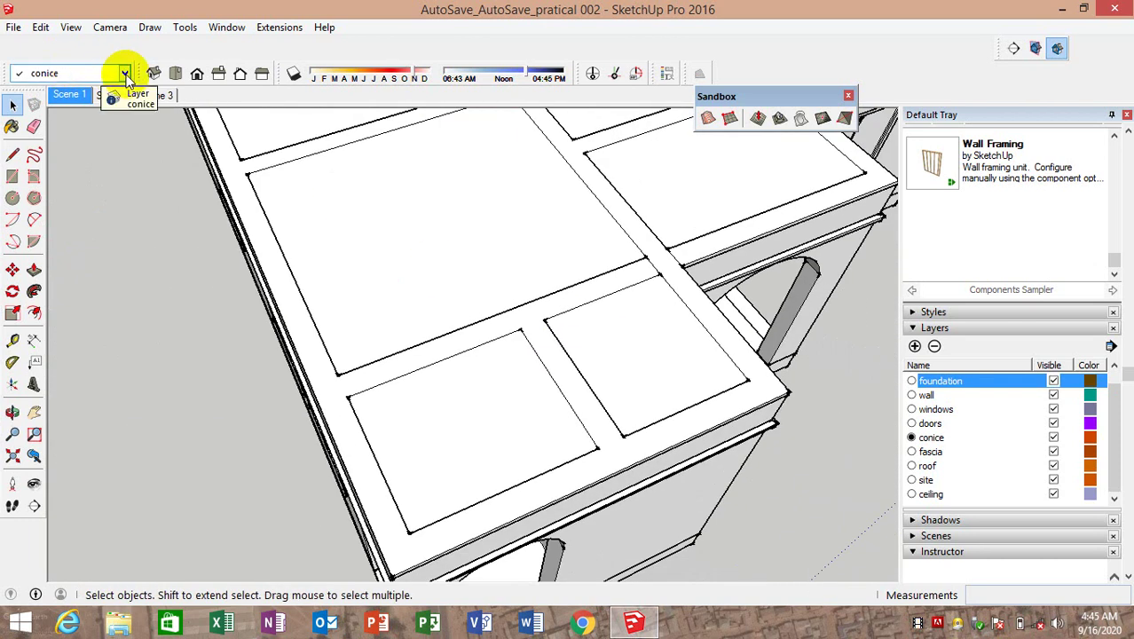
{"action": "left_click", "coordinate": [125, 73]}
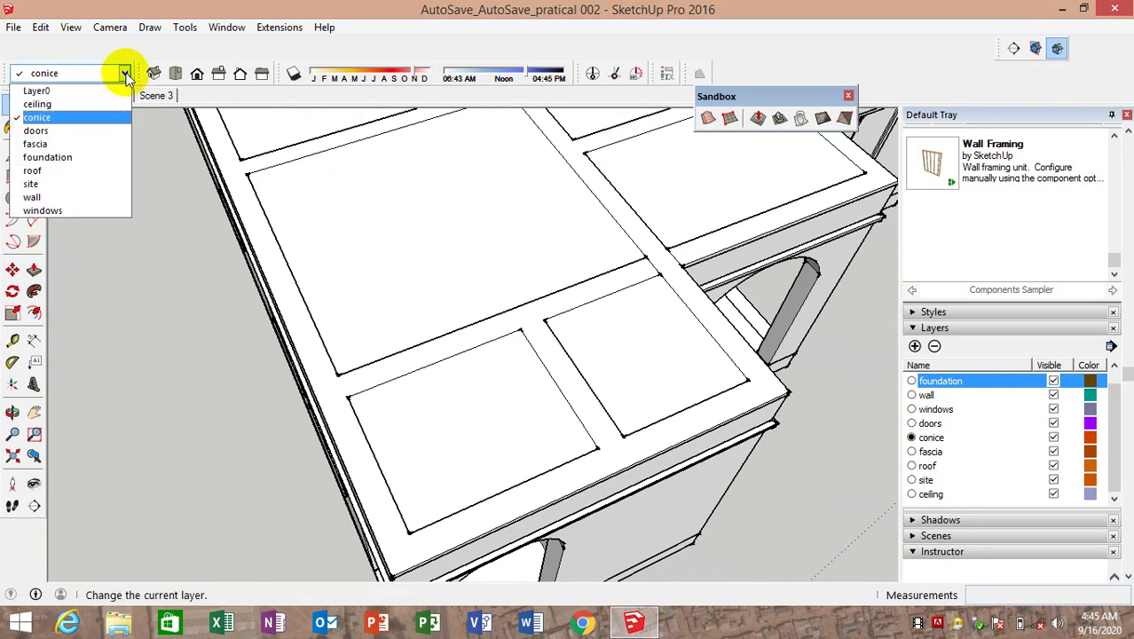
{"action": "left_click", "coordinate": [61, 146]}
{"action": "mouse_move", "coordinate": [109, 279]}
{"action": "middle_mouse_down"}
{"action": "mouse_move", "coordinate": [296, 367]}
{"action": "mouse_move", "coordinate": [277, 227]}
{"action": "mouse_move", "coordinate": [317, 278]}
{"action": "middle_mouse_up"}
{"action": "left_click", "coordinate": [310, 256]}
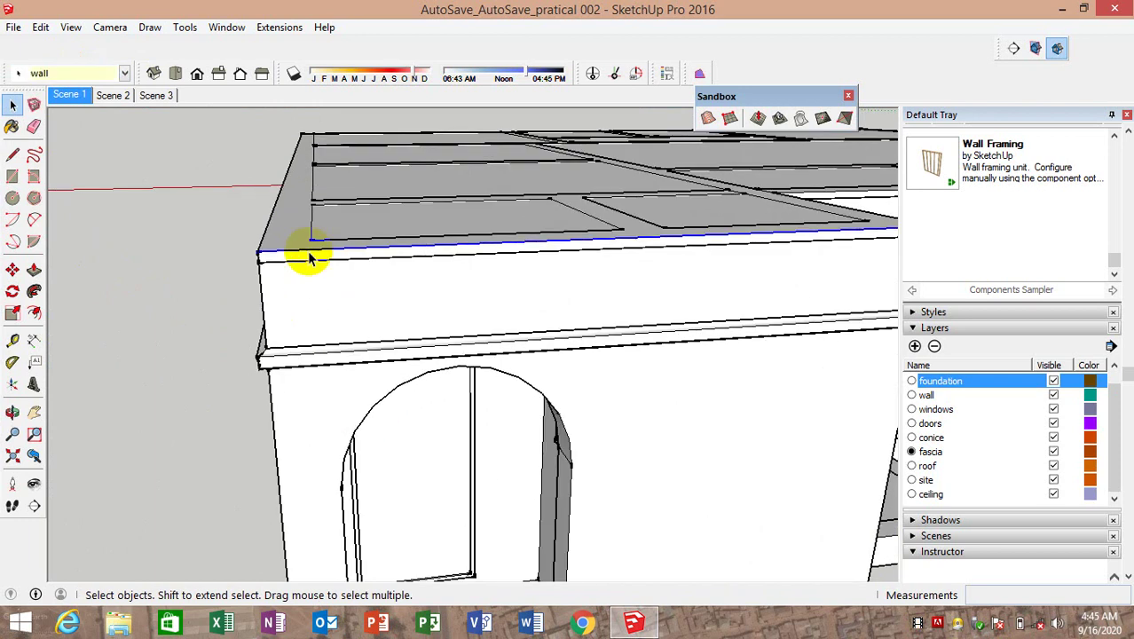
{"action": "mouse_move", "coordinate": [590, 266]}
{"action": "middle_mouse_down"}
{"action": "mouse_move", "coordinate": [271, 266]}
{"action": "mouse_move", "coordinate": [519, 291]}
{"action": "middle_mouse_up"}
{"action": "left_click", "coordinate": [449, 298], "text": "ctrl"}
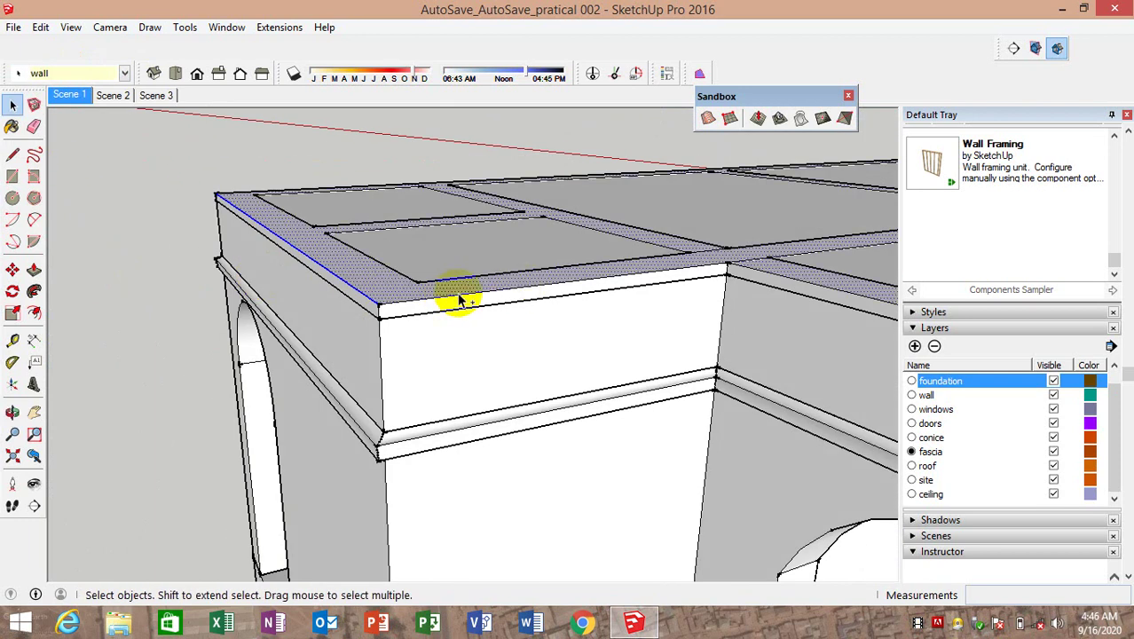
{"action": "left_click", "coordinate": [355, 282], "text": "shift"}
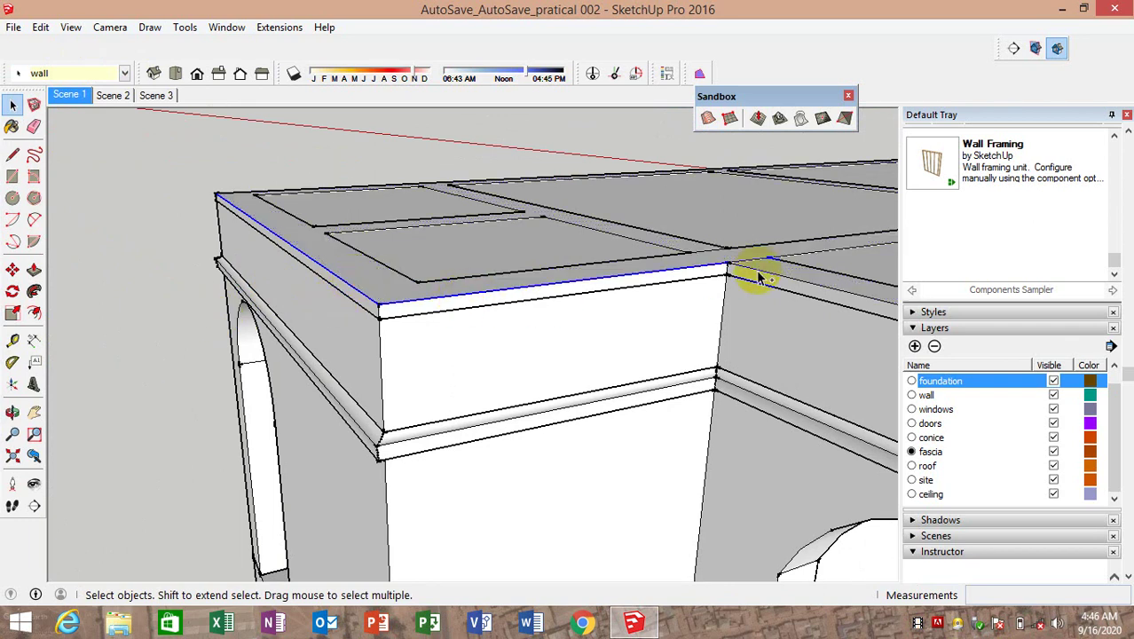
{"action": "scroll", "coordinate": [469, 284], "scroll_direction": "down", "scroll_amount": 2}
{"action": "scroll", "coordinate": [139, 264], "scroll_direction": "down", "scroll_amount": 2}
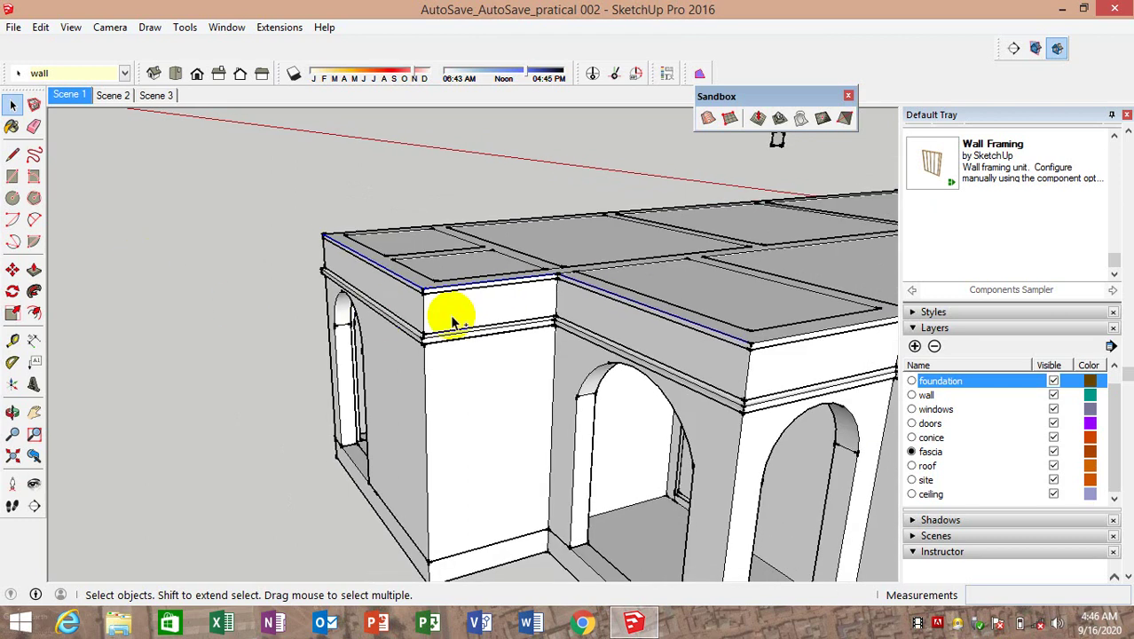
{"action": "scroll", "coordinate": [302, 267], "scroll_direction": "up", "scroll_amount": 3}
{"action": "middle_click_drag", "start_coordinate": [439, 337], "coordinate": [724, 353]}
{"action": "scroll", "coordinate": [719, 346], "scroll_direction": "up", "scroll_amount": 2}
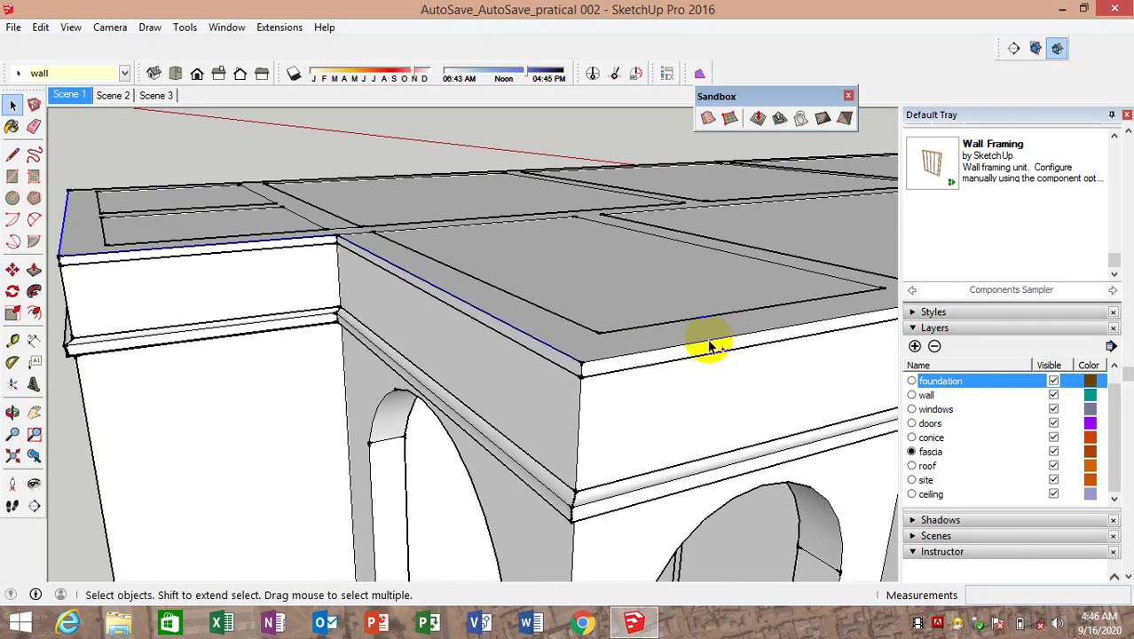
{"action": "scroll", "coordinate": [710, 346], "scroll_direction": "down", "scroll_amount": 3}
{"action": "scroll", "coordinate": [716, 320], "scroll_direction": "up", "scroll_amount": 3}
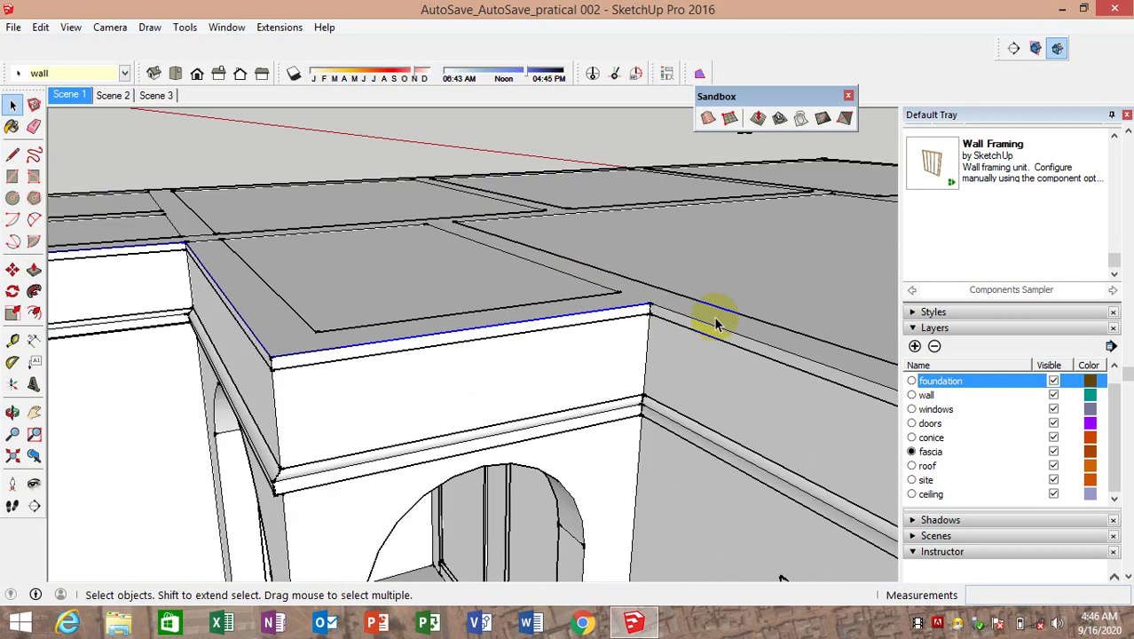
{"action": "scroll", "coordinate": [701, 331], "scroll_direction": "up", "scroll_amount": 1}
{"action": "scroll", "coordinate": [385, 293], "scroll_direction": "down", "scroll_amount": 2}
{"action": "scroll", "coordinate": [385, 302], "scroll_direction": "down", "scroll_amount": 2}
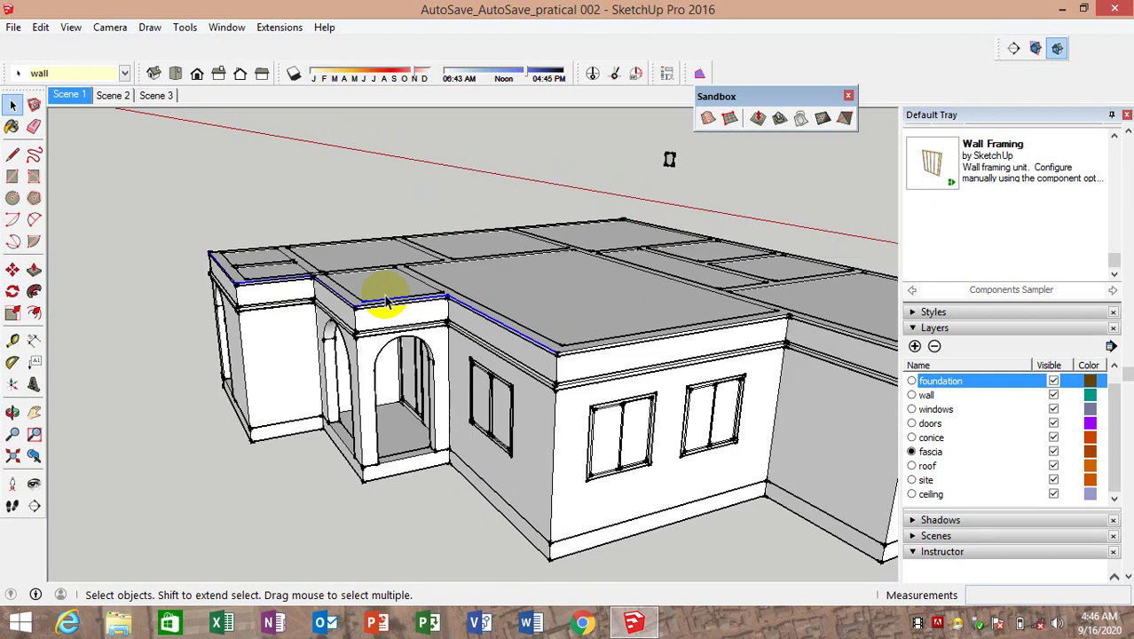
{"action": "scroll", "coordinate": [562, 347], "scroll_direction": "up", "scroll_amount": 2}
{"action": "scroll", "coordinate": [555, 357], "scroll_direction": "up", "scroll_amount": 2}
{"action": "scroll", "coordinate": [304, 324], "scroll_direction": "down", "scroll_amount": 2}
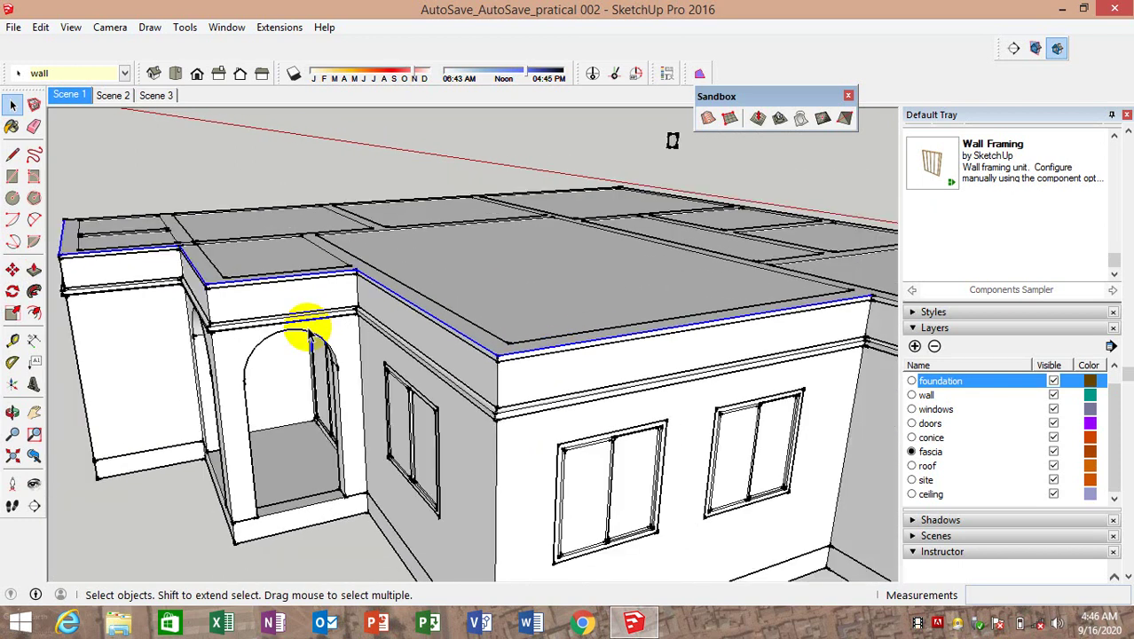
{"action": "scroll", "coordinate": [714, 355], "scroll_direction": "down", "scroll_amount": 2}
{"action": "scroll", "coordinate": [662, 324], "scroll_direction": "up", "scroll_amount": 3}
{"action": "scroll", "coordinate": [661, 336], "scroll_direction": "up", "scroll_amount": 1}
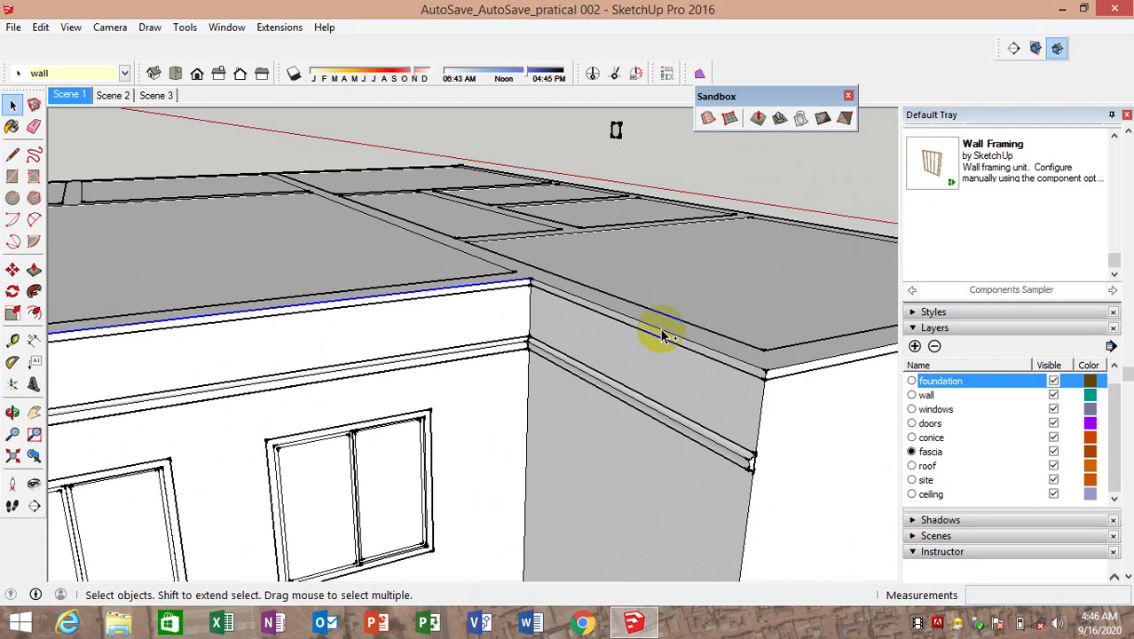
{"action": "scroll", "coordinate": [436, 347], "scroll_direction": "down", "scroll_amount": 2}
{"action": "scroll", "coordinate": [595, 336], "scroll_direction": "up", "scroll_amount": 2}
{"action": "scroll", "coordinate": [594, 336], "scroll_direction": "up", "scroll_amount": 1}
{"action": "scroll", "coordinate": [438, 348], "scroll_direction": "up", "scroll_amount": 2}
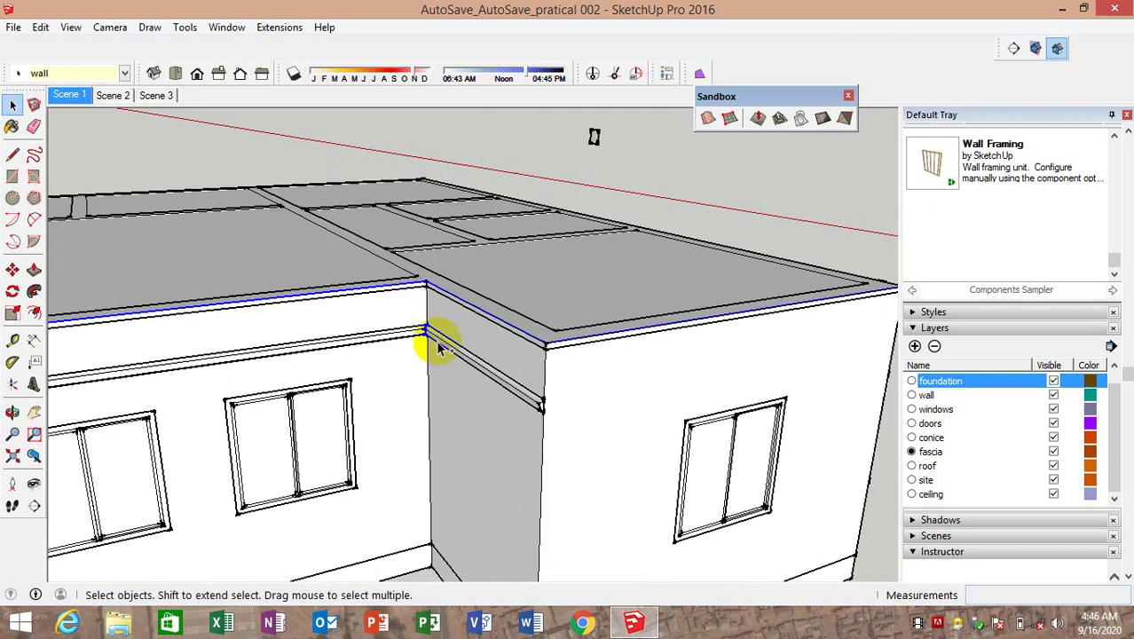
{"action": "scroll", "coordinate": [653, 362], "scroll_direction": "down", "scroll_amount": 2}
{"action": "middle_click_drag", "start_coordinate": [653, 362], "coordinate": [188, 372]}
{"action": "scroll", "coordinate": [321, 324], "scroll_direction": "up", "scroll_amount": 2}
{"action": "scroll", "coordinate": [264, 304], "scroll_direction": "up", "scroll_amount": 2}
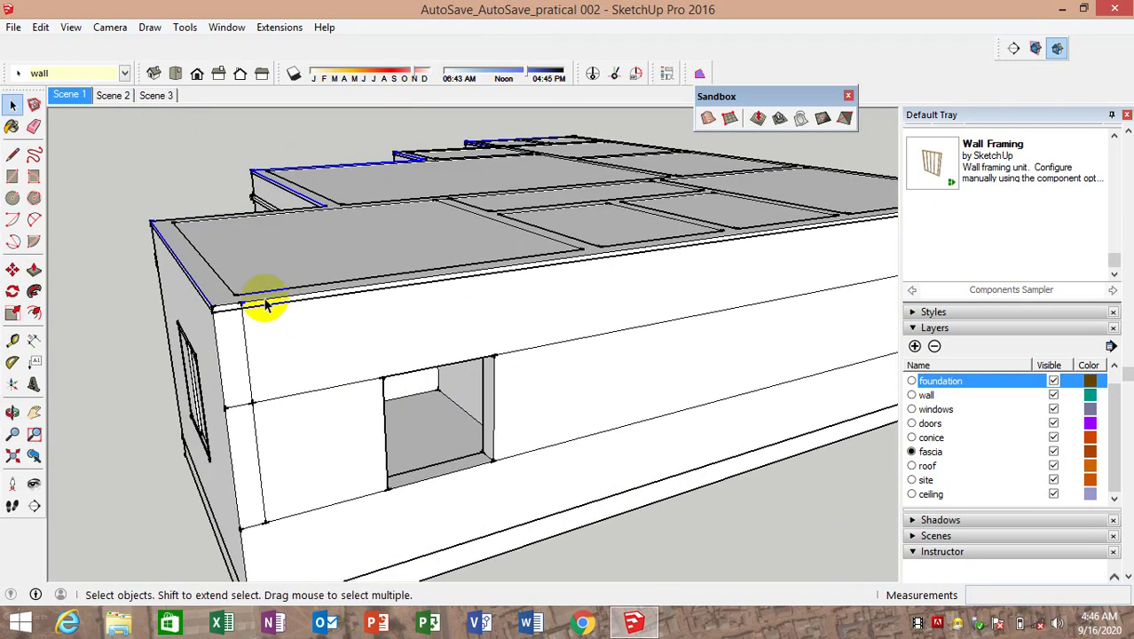
{"action": "scroll", "coordinate": [287, 324], "scroll_direction": "down", "scroll_amount": 2}
{"action": "scroll", "coordinate": [143, 278], "scroll_direction": "down", "scroll_amount": 3}
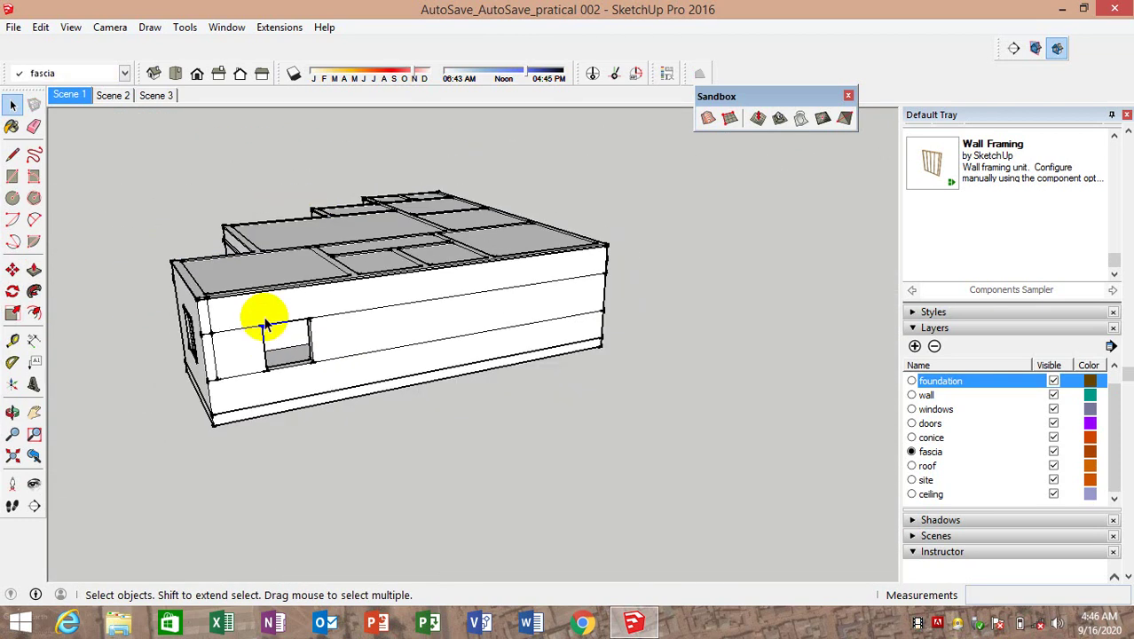
{"action": "scroll", "coordinate": [355, 302], "scroll_direction": "down", "scroll_amount": 2}
{"action": "middle_click_drag", "start_coordinate": [499, 286], "coordinate": [861, 250]}
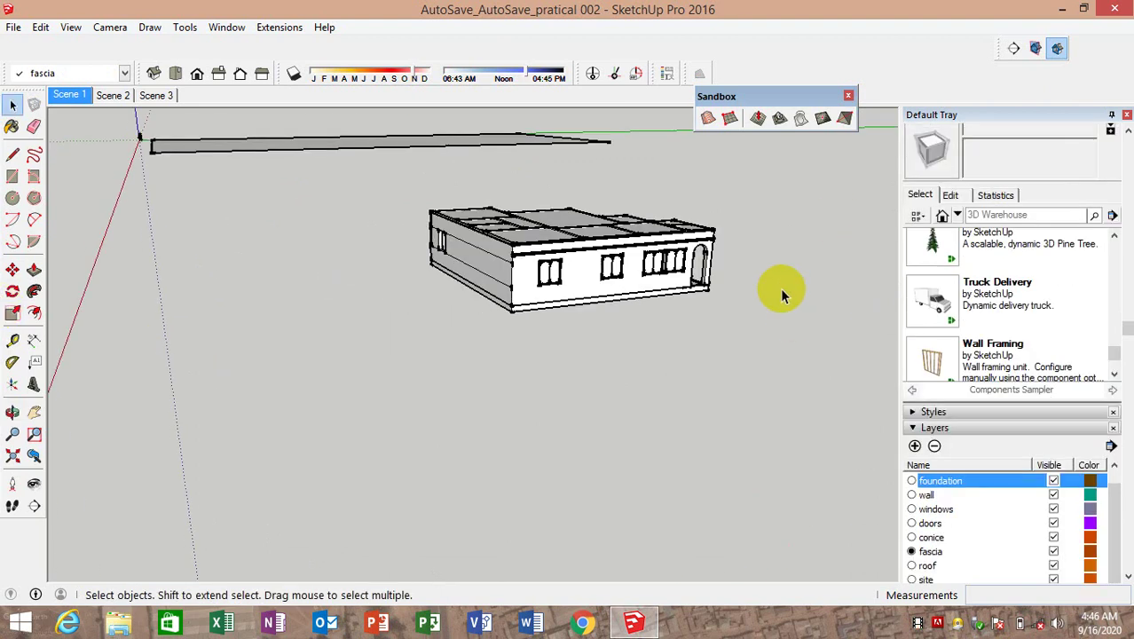
Select the roof-edge outline on the front of the building
{"action": "mouse_move", "coordinate": [780, 291]}
{"action": "middle_mouse_down"}
{"action": "mouse_move", "coordinate": [711, 228]}
{"action": "mouse_move", "coordinate": [620, 253]}
{"action": "mouse_move", "coordinate": [421, 260]}
{"action": "mouse_move", "coordinate": [406, 215]}
{"action": "middle_mouse_up"}
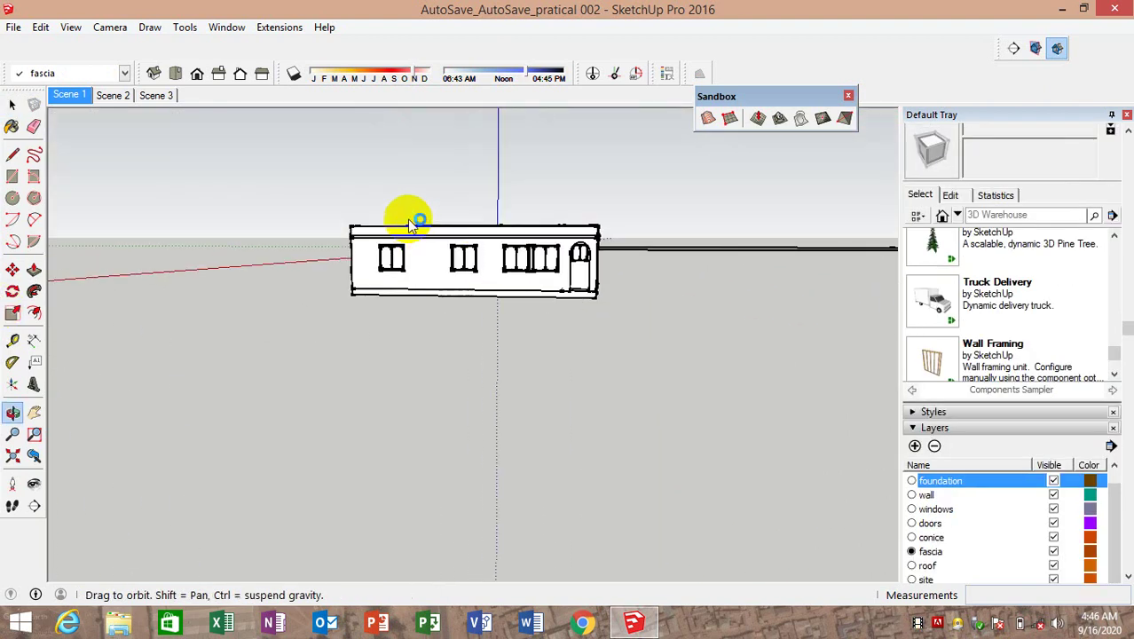
{"action": "scroll", "coordinate": [601, 240], "scroll_direction": "up", "scroll_amount": 5}
{"action": "scroll", "coordinate": [621, 338], "scroll_direction": "down", "scroll_amount": 5}
{"action": "mouse_move", "coordinate": [621, 338]}
{"action": "middle_mouse_down"}
{"action": "mouse_move", "coordinate": [530, 248]}
{"action": "mouse_move", "coordinate": [535, 222]}
{"action": "middle_mouse_up"}
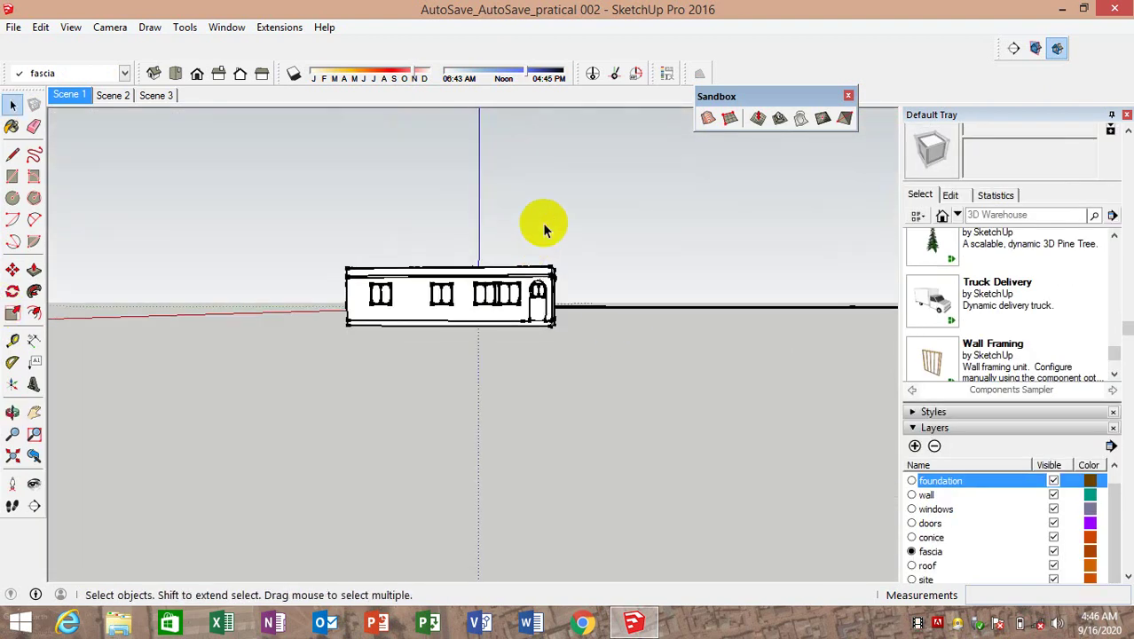
{"action": "scroll", "coordinate": [535, 284], "scroll_direction": "up", "scroll_amount": 5}
{"action": "scroll", "coordinate": [543, 363], "scroll_direction": "down", "scroll_amount": 4}
{"action": "middle_click_drag", "start_coordinate": [552, 388], "coordinate": [552, 343]}
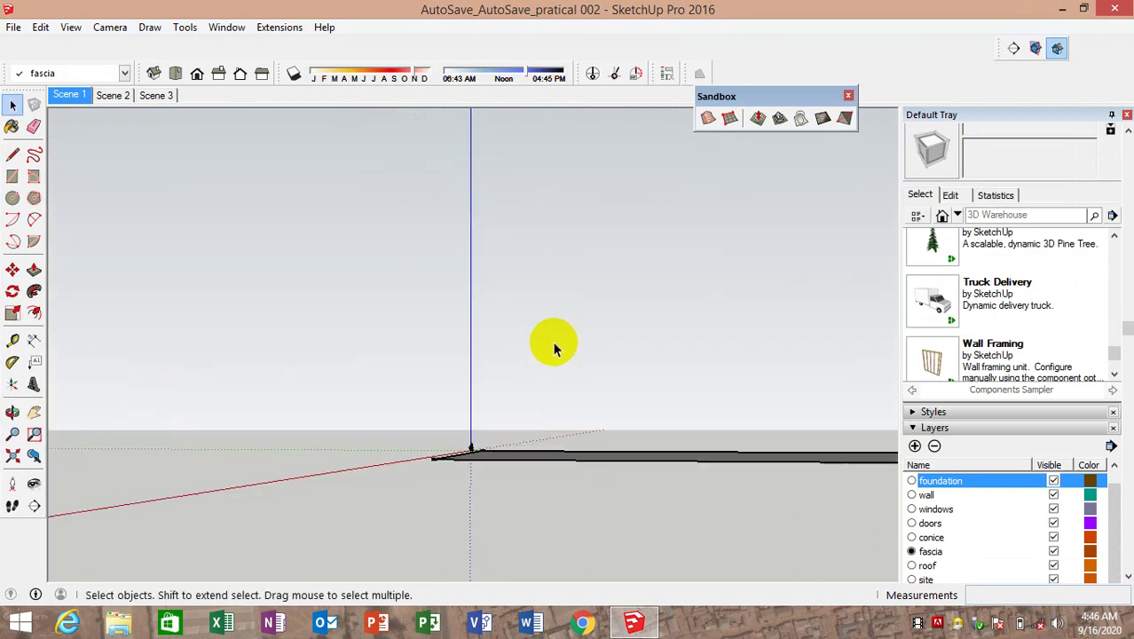
{"action": "scroll", "coordinate": [577, 385], "scroll_direction": "up", "scroll_amount": 3}
{"action": "scroll", "coordinate": [607, 480], "scroll_direction": "up", "scroll_amount": 2}
{"action": "scroll", "coordinate": [671, 498], "scroll_direction": "up", "scroll_amount": 2}
{"action": "left_click", "coordinate": [672, 499]}
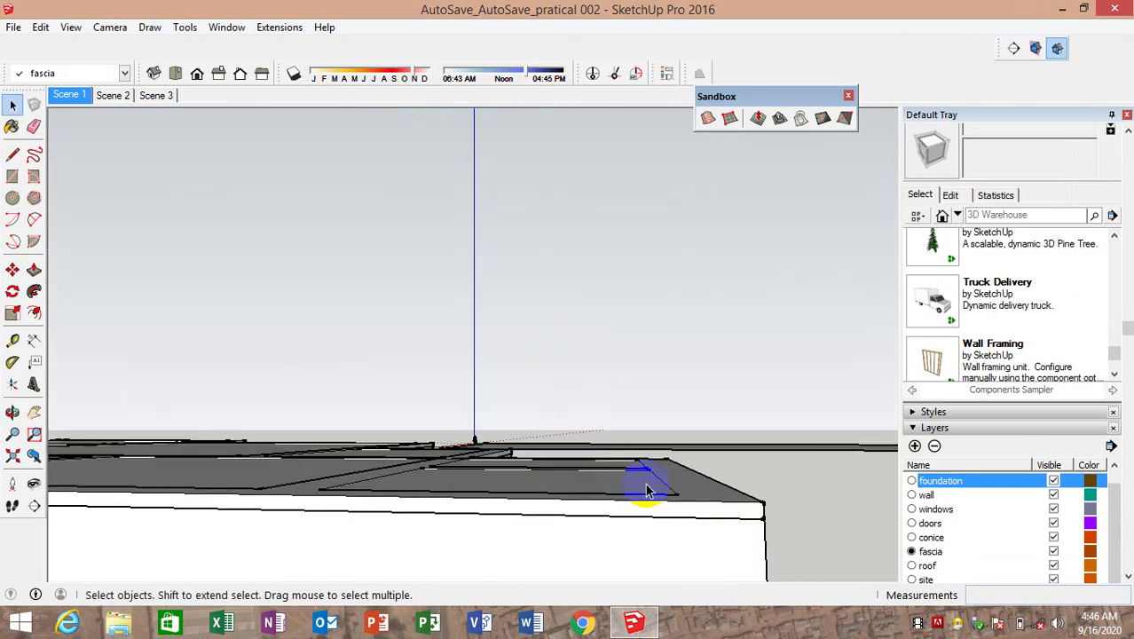
{"action": "middle_click_drag", "start_coordinate": [647, 475], "coordinate": [657, 505]}
{"action": "scroll", "coordinate": [570, 441], "scroll_direction": "down", "scroll_amount": 5}
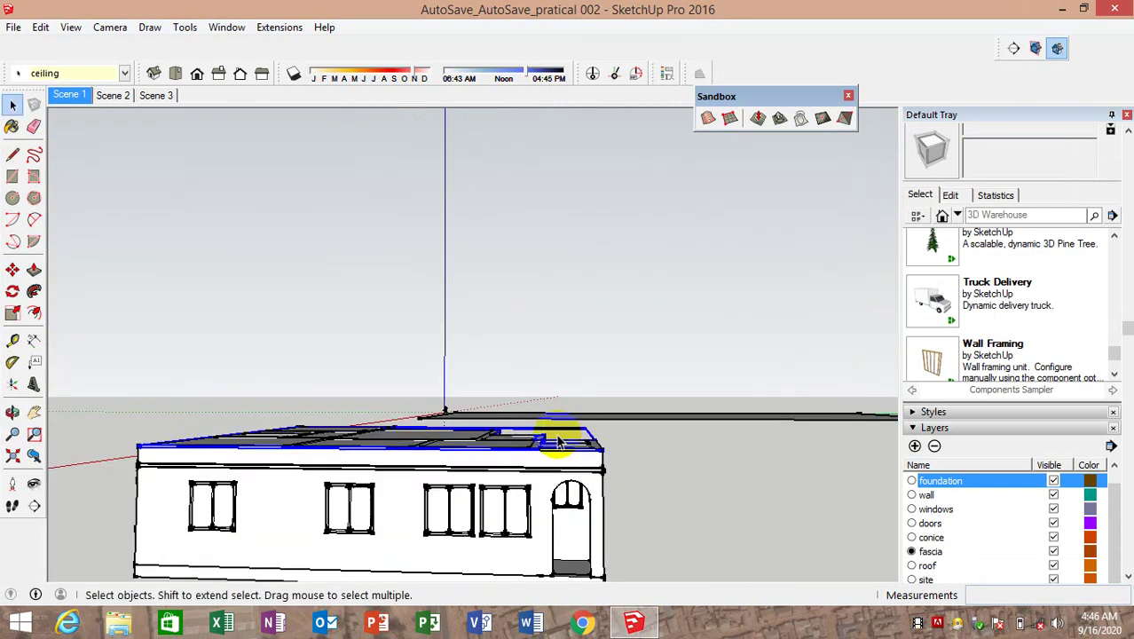
Move the selected roof edges 225 mm down along the blue axis into the fascia band
{"action": "left_click", "coordinate": [12, 269]}
{"action": "mouse_move", "coordinate": [555, 397]}
{"action": "middle_mouse_down"}
{"action": "mouse_move", "coordinate": [510, 411]}
{"action": "mouse_move", "coordinate": [559, 420]}
{"action": "middle_mouse_up"}
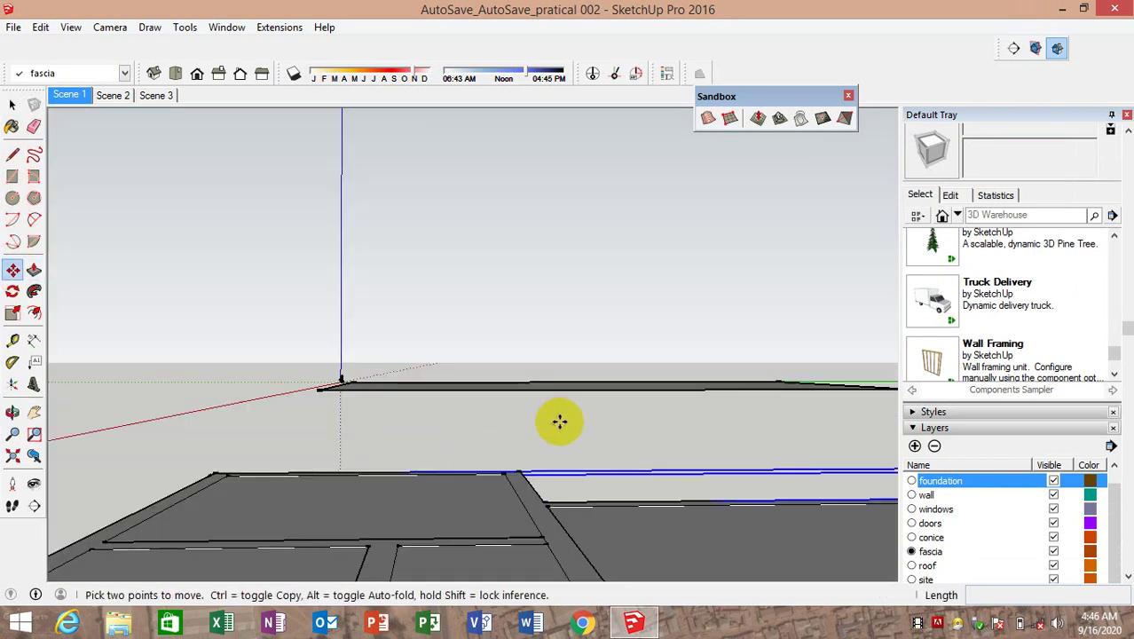
{"action": "scroll", "coordinate": [559, 421], "scroll_direction": "down", "scroll_amount": 3}
{"action": "mouse_move", "coordinate": [332, 356]}
{"action": "middle_mouse_down"}
{"action": "mouse_move", "coordinate": [405, 375]}
{"action": "mouse_move", "coordinate": [392, 347]}
{"action": "middle_mouse_up"}
{"action": "scroll", "coordinate": [391, 347], "scroll_direction": "up", "scroll_amount": 5}
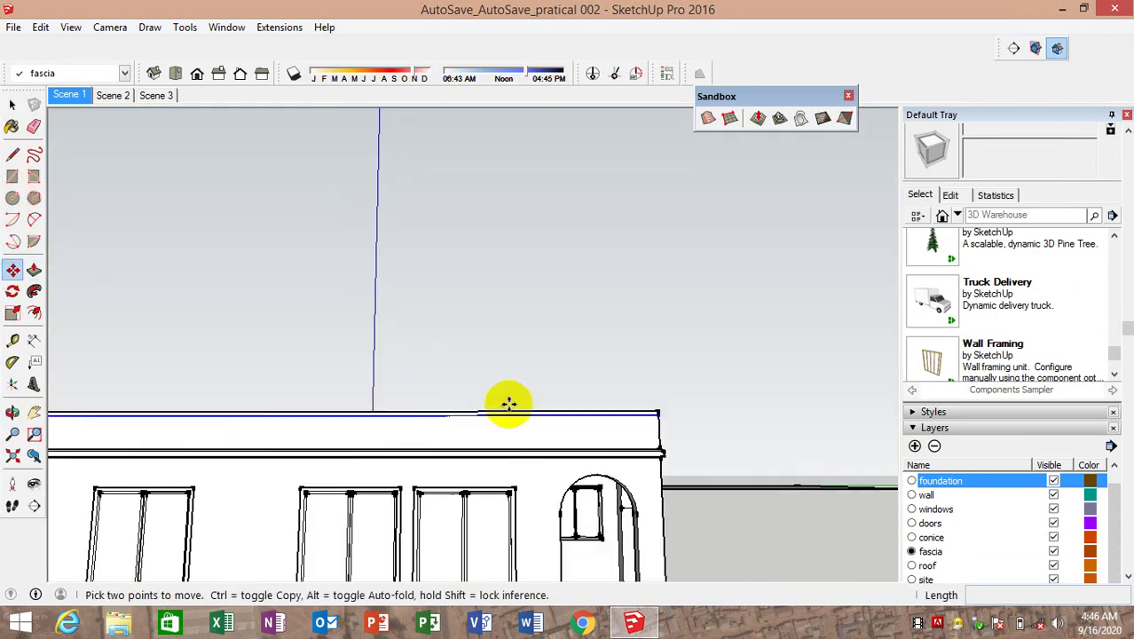
{"action": "left_click", "coordinate": [668, 429]}
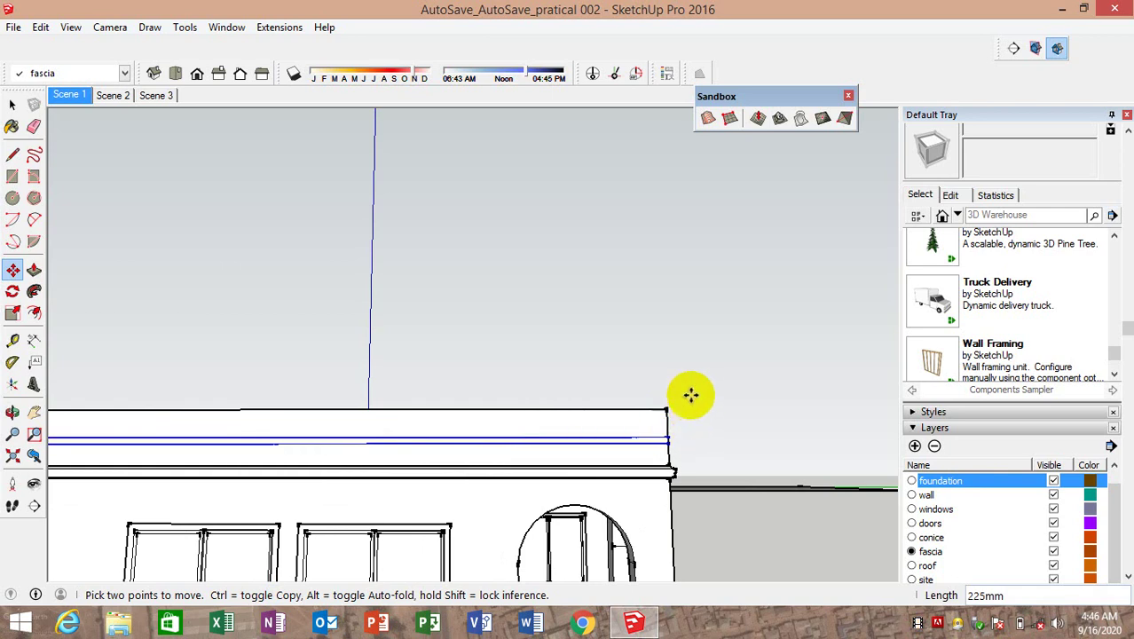
{"action": "middle_click_drag", "start_coordinate": [689, 391], "coordinate": [689, 412]}
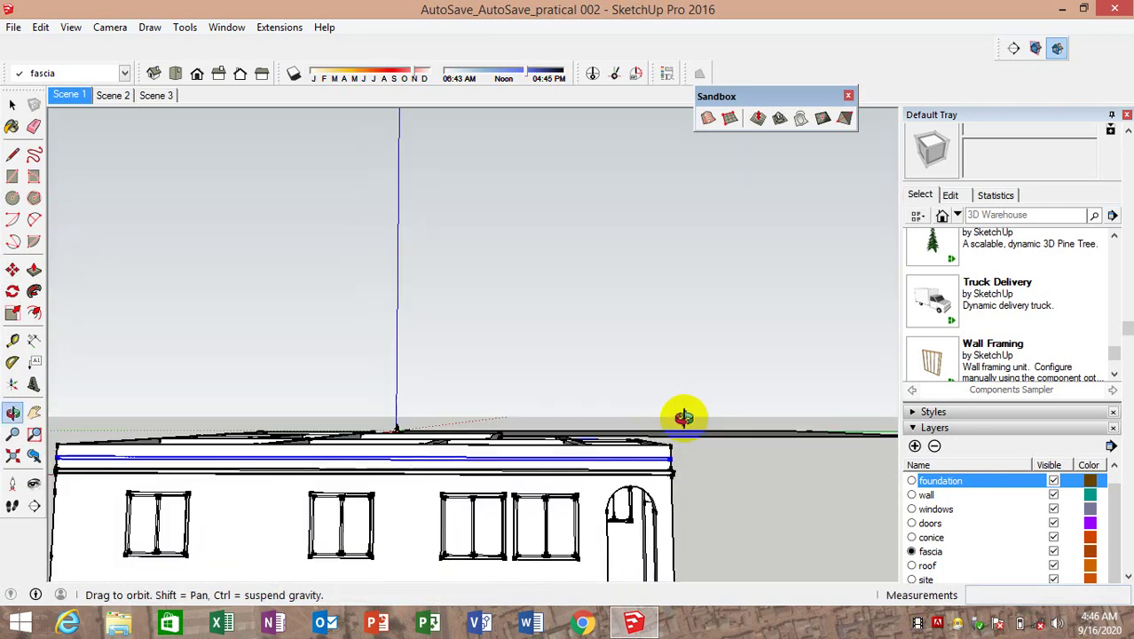
Draw a 600 by 600 square starting at the wall's top-right corner
{"action": "left_click", "coordinate": [12, 176]}
{"action": "scroll", "coordinate": [621, 421], "scroll_direction": "up", "scroll_amount": 2}
{"action": "scroll", "coordinate": [663, 446], "scroll_direction": "up", "scroll_amount": 2}
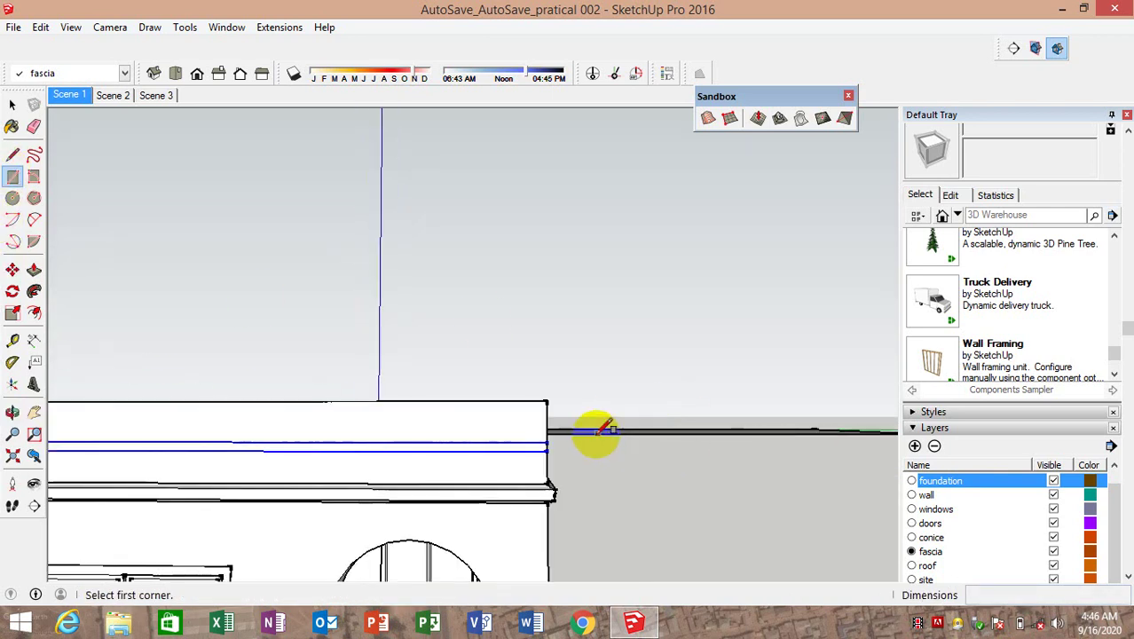
{"action": "left_click", "coordinate": [547, 401]}
{"action": "type", "text": "600,600"}
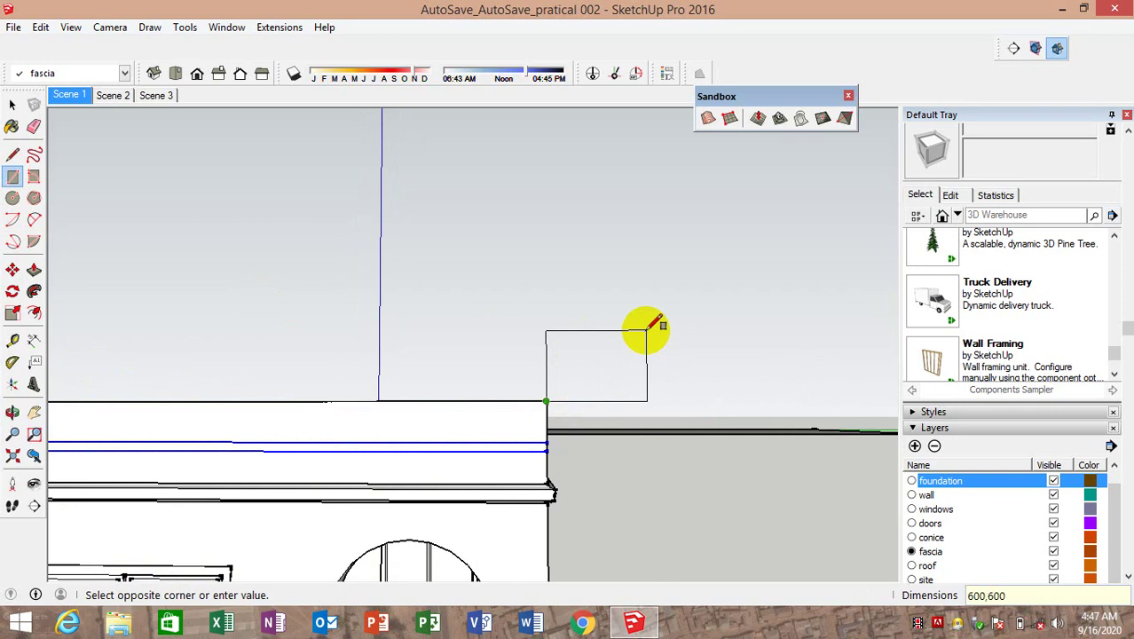
{"action": "key", "text": "Return"}
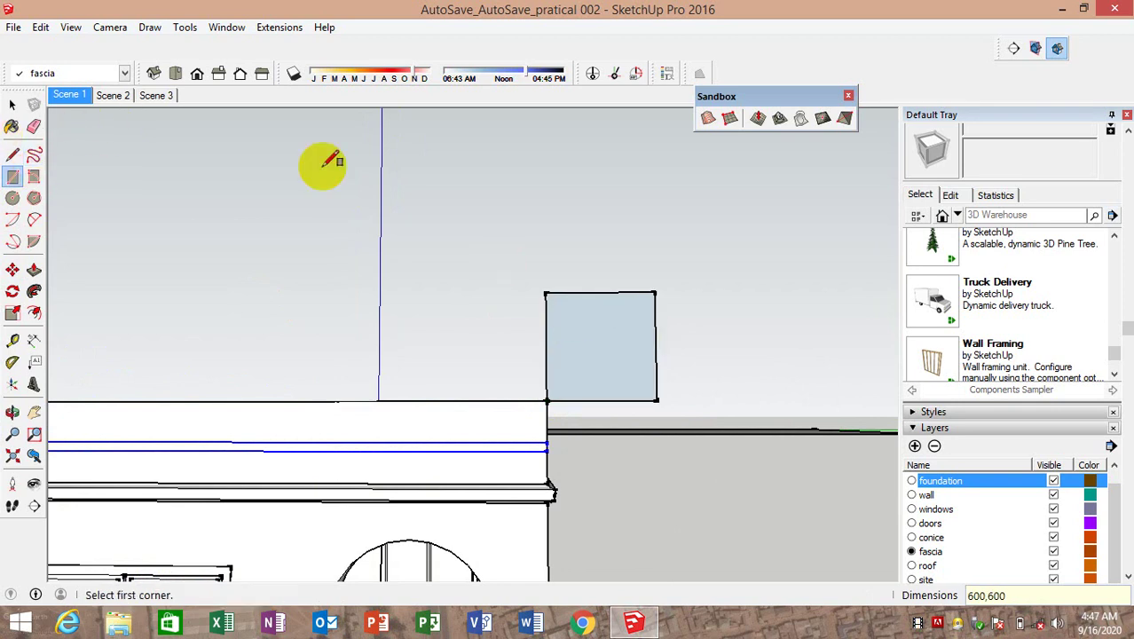
{"action": "left_click", "coordinate": [13, 103]}
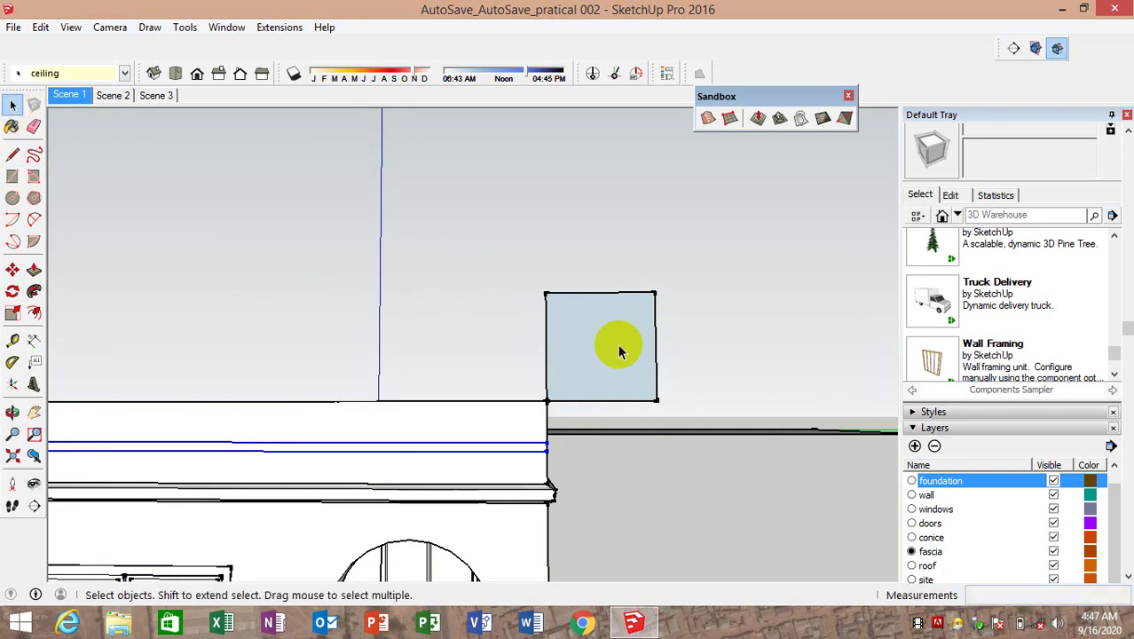
{"action": "left_click", "coordinate": [620, 351]}
{"action": "left_click", "coordinate": [266, 278]}
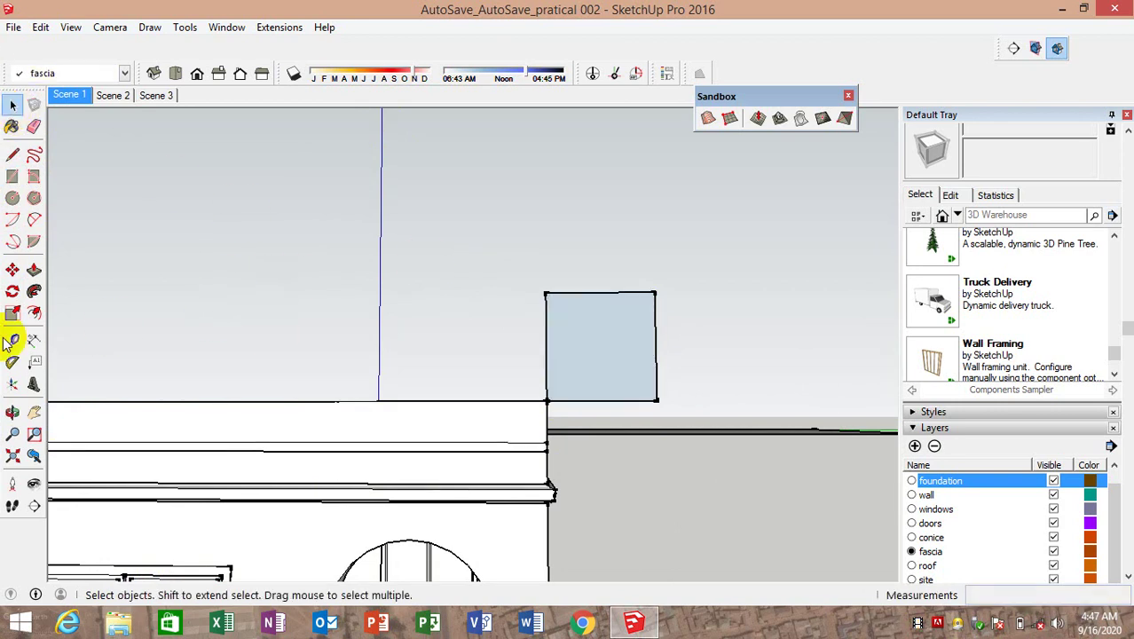
Draw the stepped lines of the fascia profile up from the square's bottom edge
{"action": "left_click", "coordinate": [12, 155]}
{"action": "scroll", "coordinate": [573, 388], "scroll_direction": "up", "scroll_amount": 1}
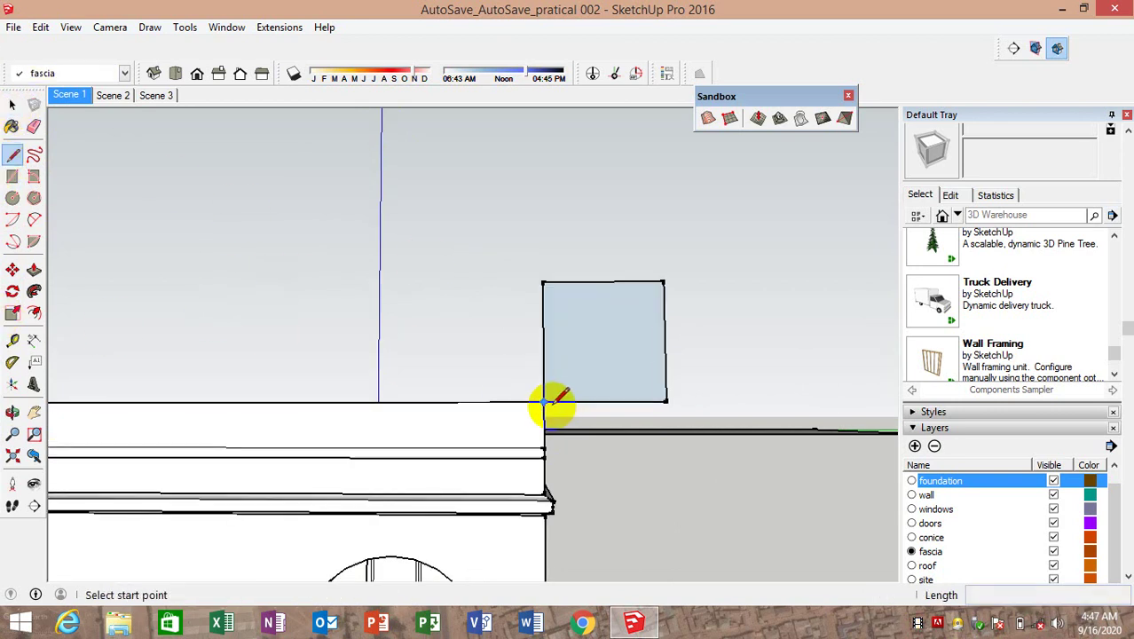
{"action": "left_click", "coordinate": [544, 403]}
{"action": "type", "text": "100"}
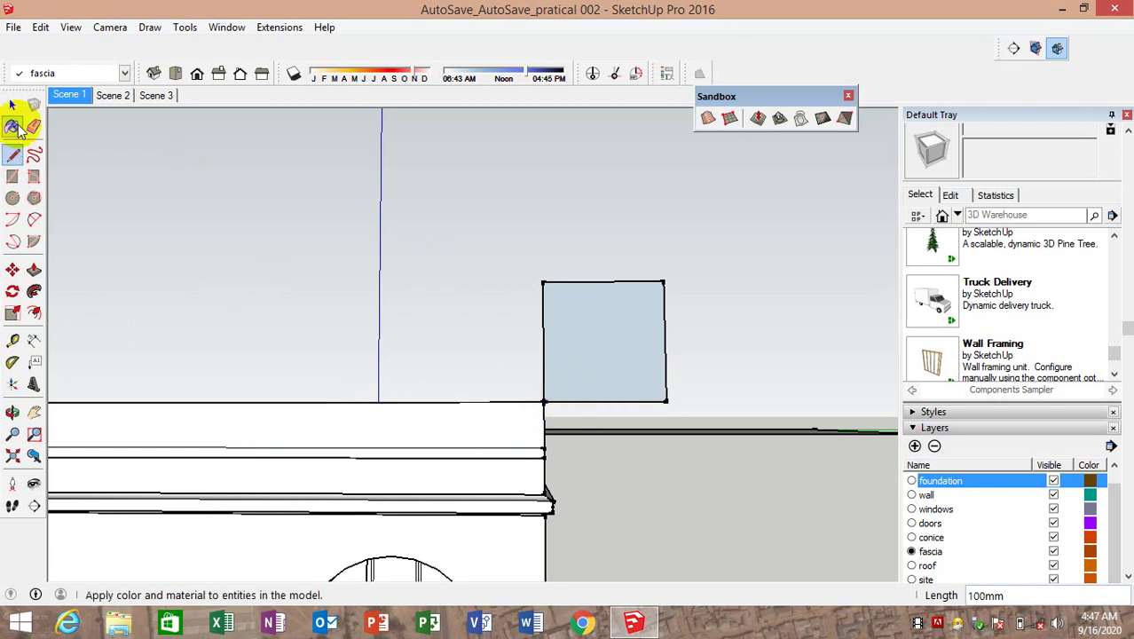
{"action": "left_click", "coordinate": [543, 404]}
{"action": "type", "text": "100"}
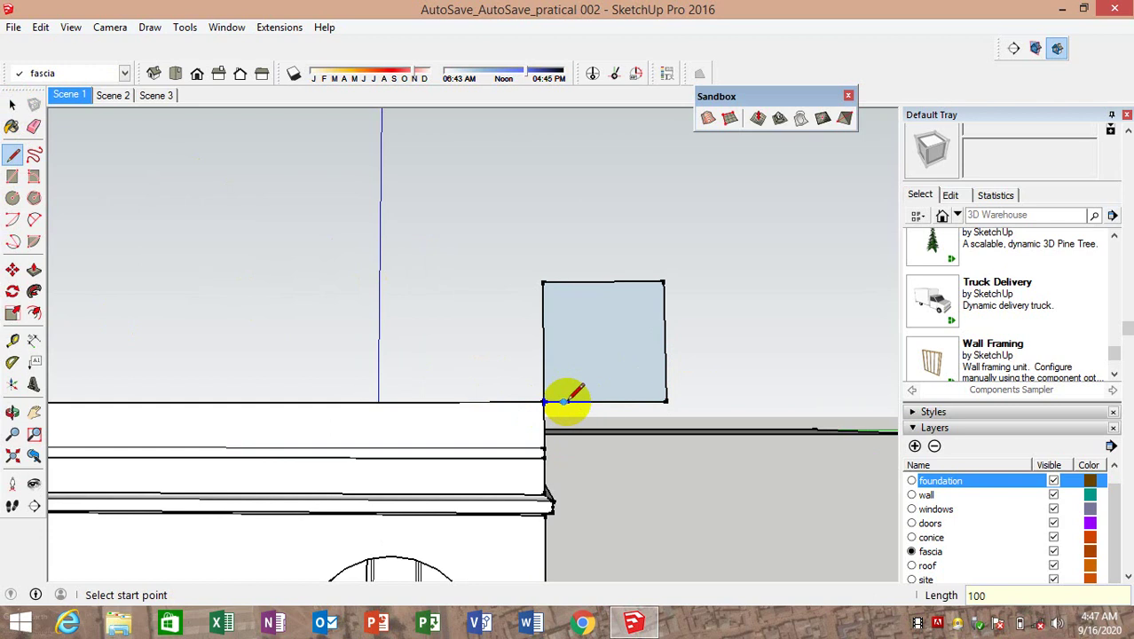
{"action": "left_click", "coordinate": [564, 401]}
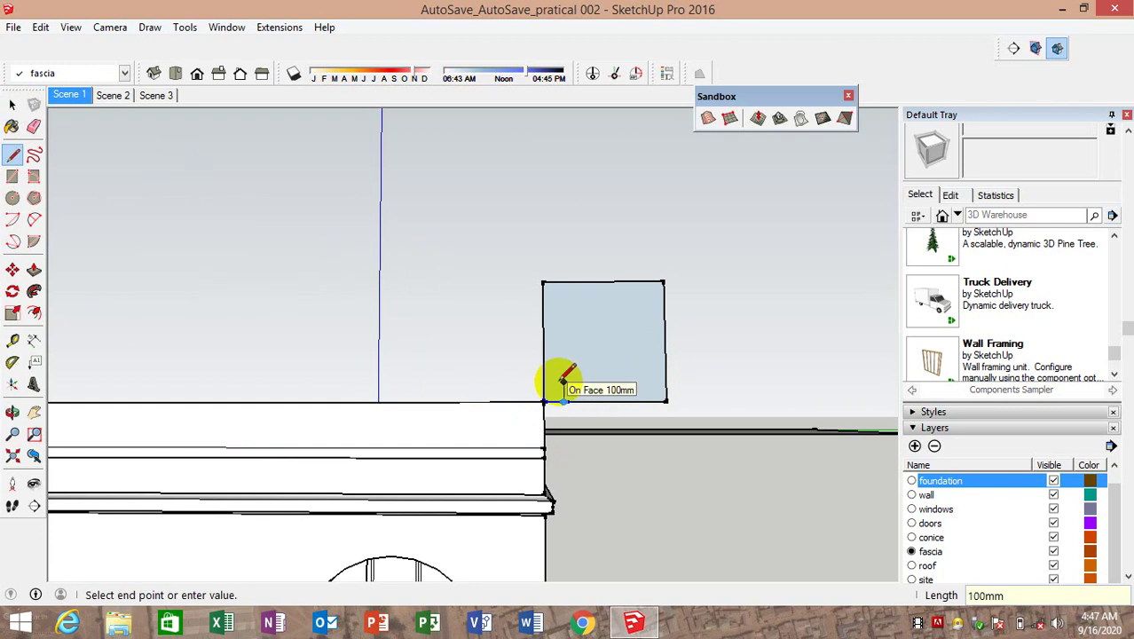
{"action": "left_click", "coordinate": [562, 383]}
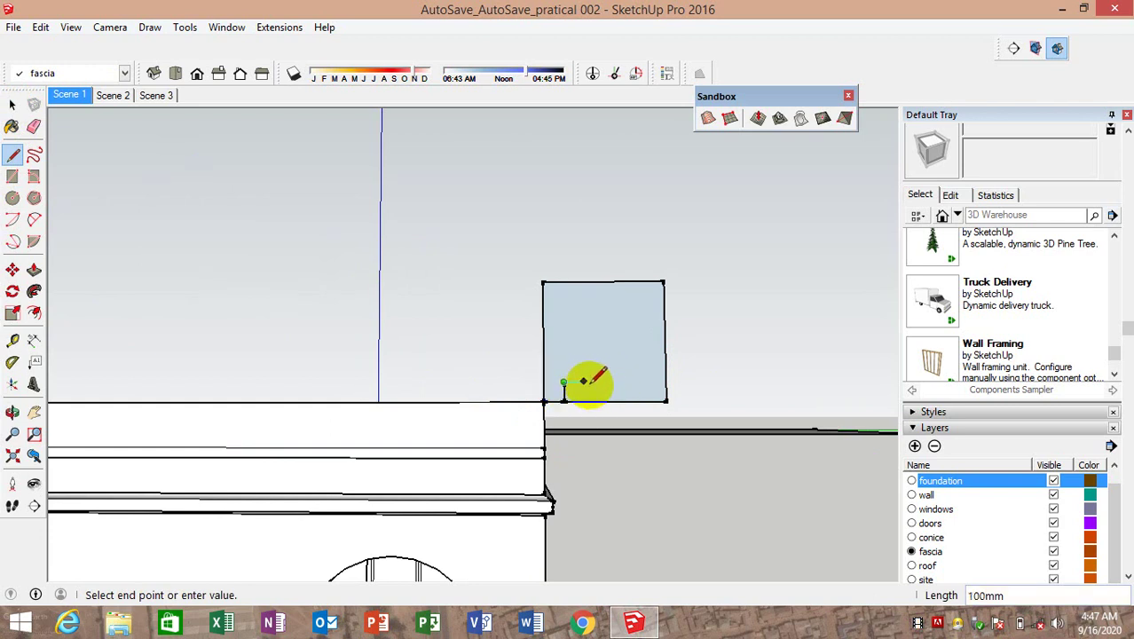
{"action": "left_click", "coordinate": [584, 382]}
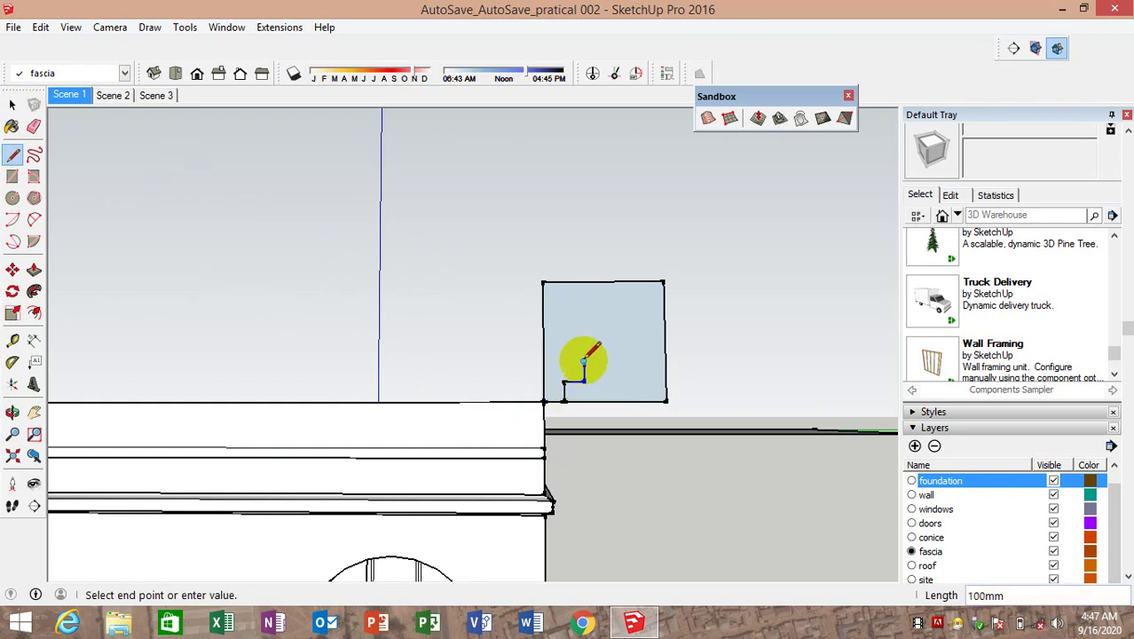
{"action": "double_click", "coordinate": [584, 359]}
Draw the last step 100 mm down the right edge and erase the square's leftover edges
{"action": "left_click", "coordinate": [664, 282]}
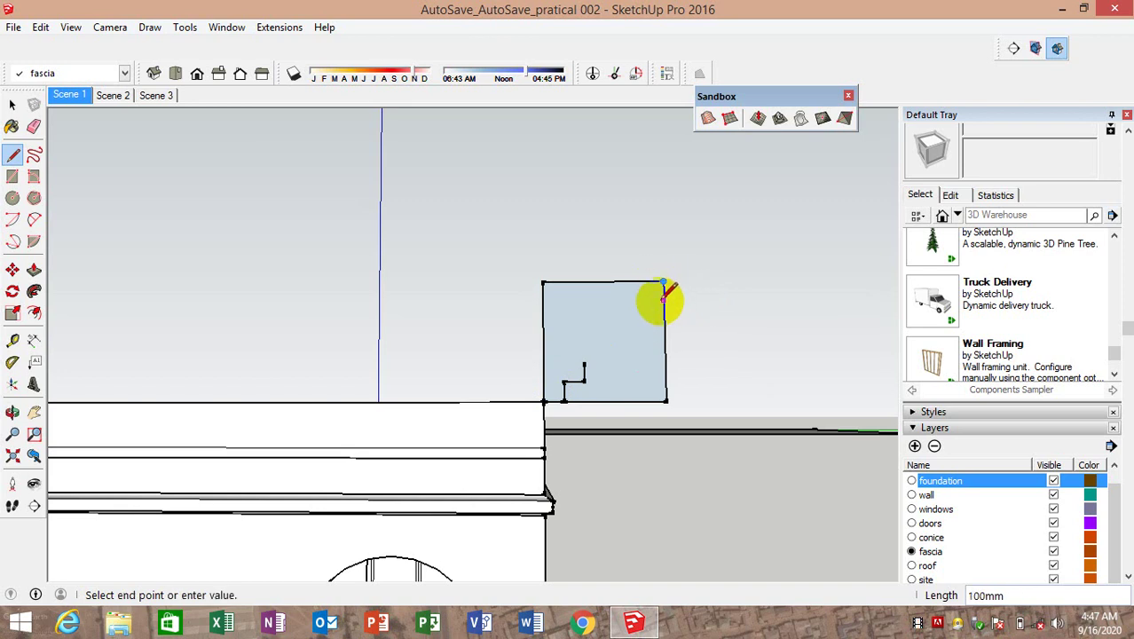
{"action": "double_click", "coordinate": [664, 300]}
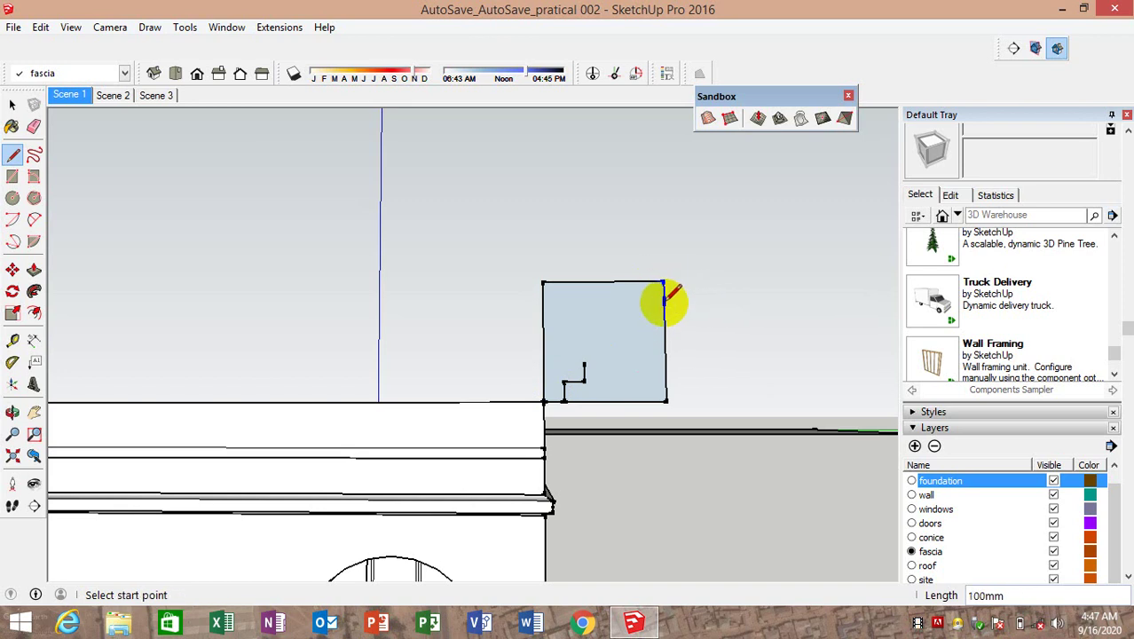
{"action": "left_click", "coordinate": [663, 300]}
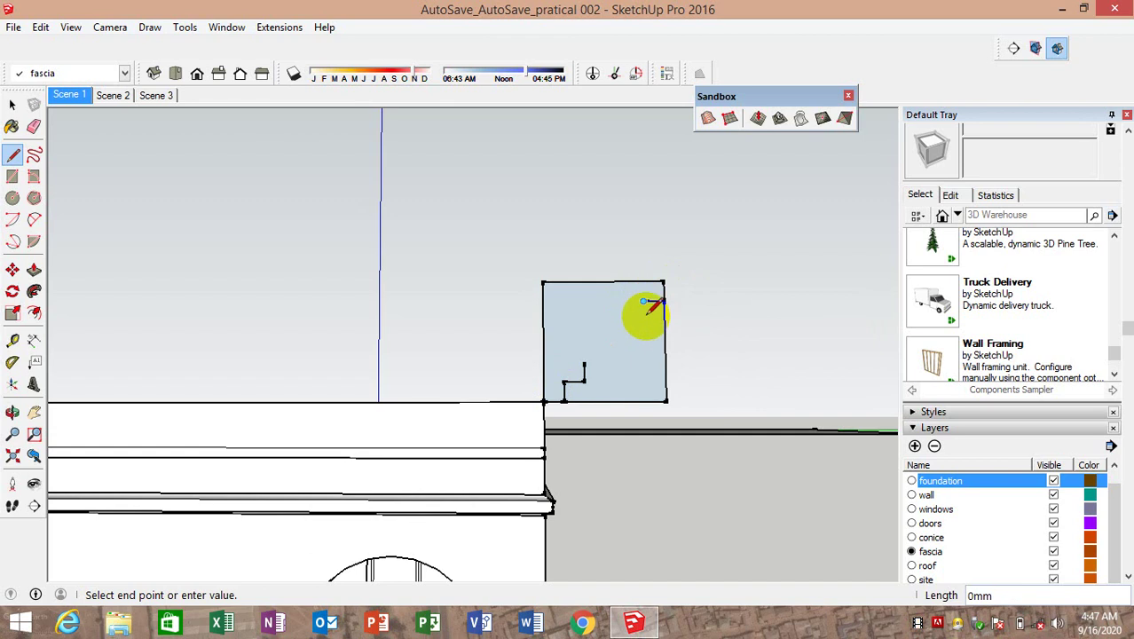
{"action": "left_click", "coordinate": [644, 321]}
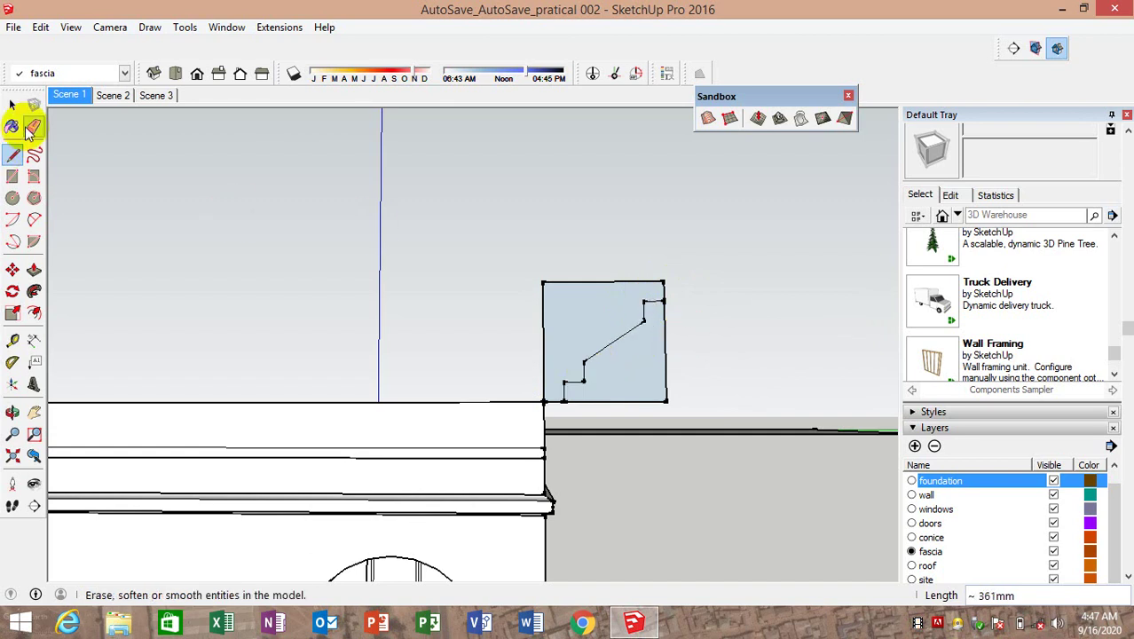
{"action": "left_click", "coordinate": [33, 122]}
{"action": "left_click", "coordinate": [664, 392]}
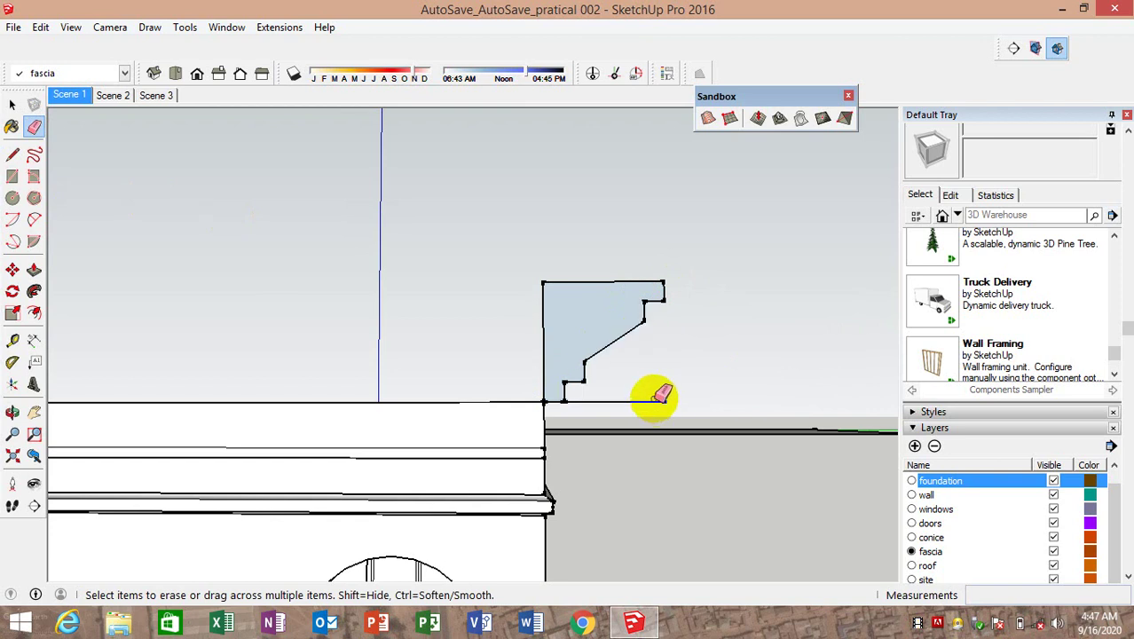
{"action": "scroll", "coordinate": [662, 382], "scroll_direction": "down", "scroll_amount": 5}
Select the top roof edge at the profile corner and the adjoining edge
{"action": "mouse_move", "coordinate": [662, 377]}
{"action": "middle_mouse_down"}
{"action": "mouse_move", "coordinate": [663, 498]}
{"action": "mouse_move", "coordinate": [378, 557]}
{"action": "mouse_move", "coordinate": [139, 588]}
{"action": "middle_mouse_up"}
{"action": "scroll", "coordinate": [359, 475], "scroll_direction": "up", "scroll_amount": 2}
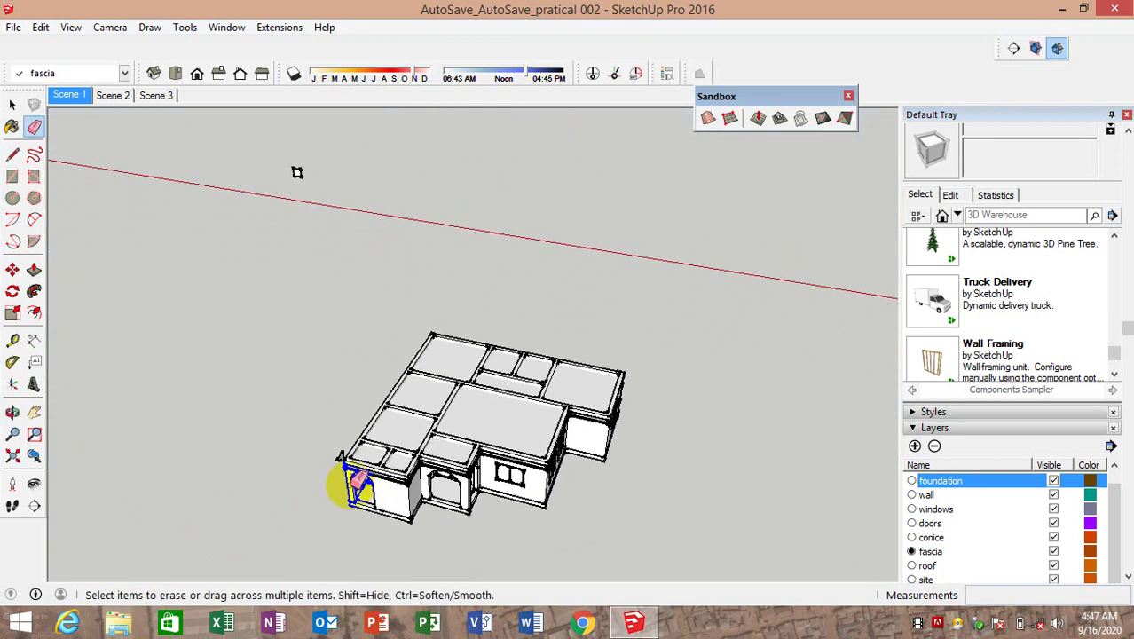
{"action": "scroll", "coordinate": [368, 448], "scroll_direction": "up", "scroll_amount": 4}
{"action": "scroll", "coordinate": [368, 453], "scroll_direction": "up", "scroll_amount": 3}
{"action": "scroll", "coordinate": [363, 457], "scroll_direction": "up", "scroll_amount": 2}
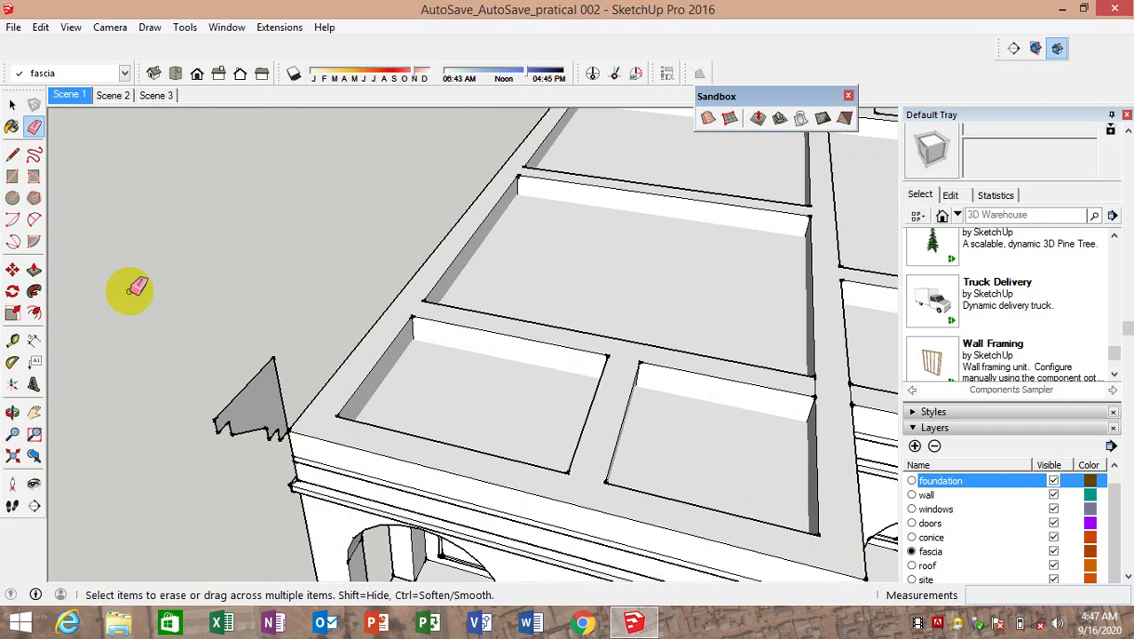
{"action": "scroll", "coordinate": [302, 461], "scroll_direction": "down", "scroll_amount": 5}
{"action": "mouse_move", "coordinate": [301, 462]}
{"action": "middle_mouse_down"}
{"action": "mouse_move", "coordinate": [587, 379]}
{"action": "mouse_move", "coordinate": [615, 343]}
{"action": "mouse_move", "coordinate": [513, 397]}
{"action": "mouse_move", "coordinate": [278, 294]}
{"action": "middle_mouse_up"}
{"action": "left_click", "coordinate": [12, 105]}
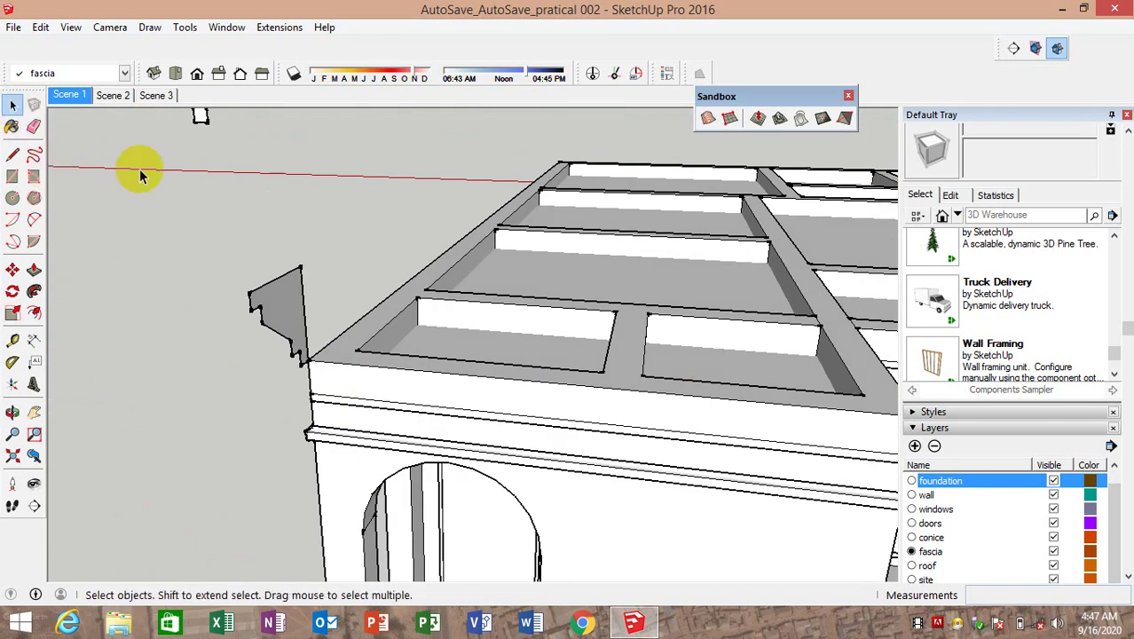
{"action": "left_click", "coordinate": [411, 376]}
{"action": "mouse_move", "coordinate": [549, 381]}
{"action": "middle_mouse_down"}
{"action": "mouse_move", "coordinate": [425, 438]}
{"action": "mouse_move", "coordinate": [663, 388]}
{"action": "middle_mouse_up"}
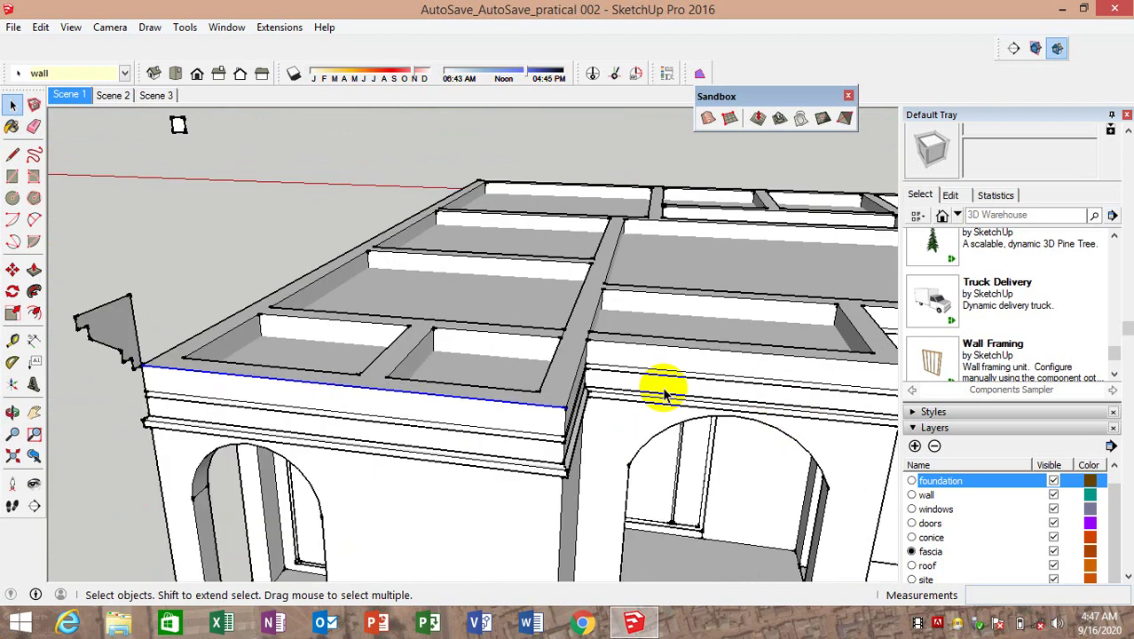
{"action": "left_click", "coordinate": [575, 397]}
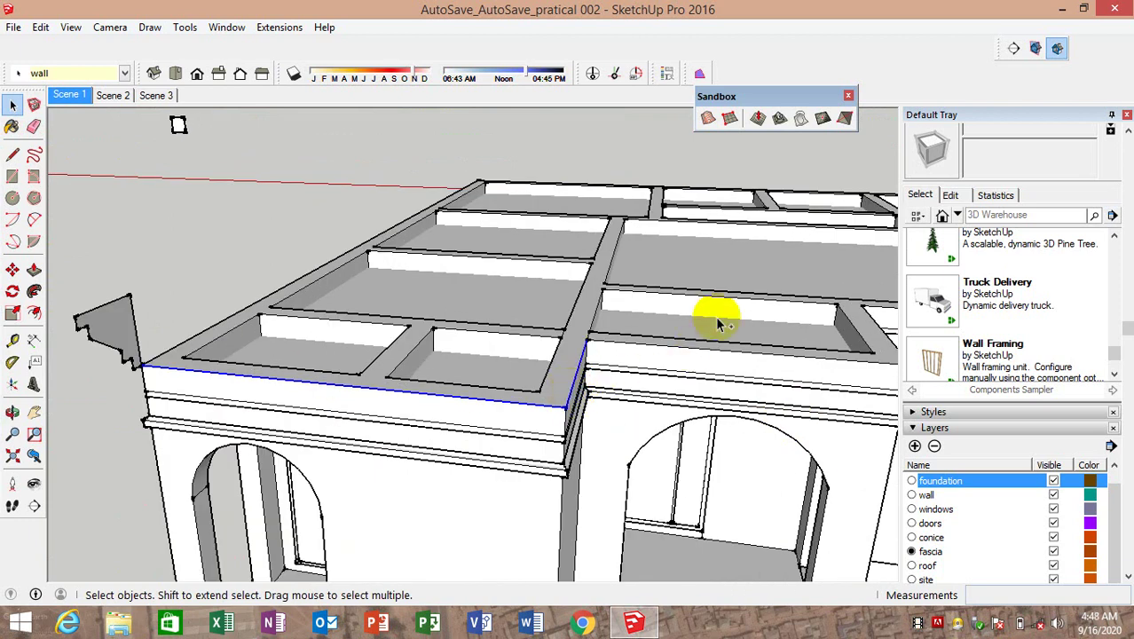
Add the next roof edges running on from the corner to the selection
{"action": "mouse_move", "coordinate": [683, 355]}
{"action": "middle_mouse_down"}
{"action": "mouse_move", "coordinate": [590, 380]}
{"action": "mouse_move", "coordinate": [792, 355]}
{"action": "mouse_move", "coordinate": [625, 392]}
{"action": "mouse_move", "coordinate": [621, 450]}
{"action": "middle_mouse_up"}
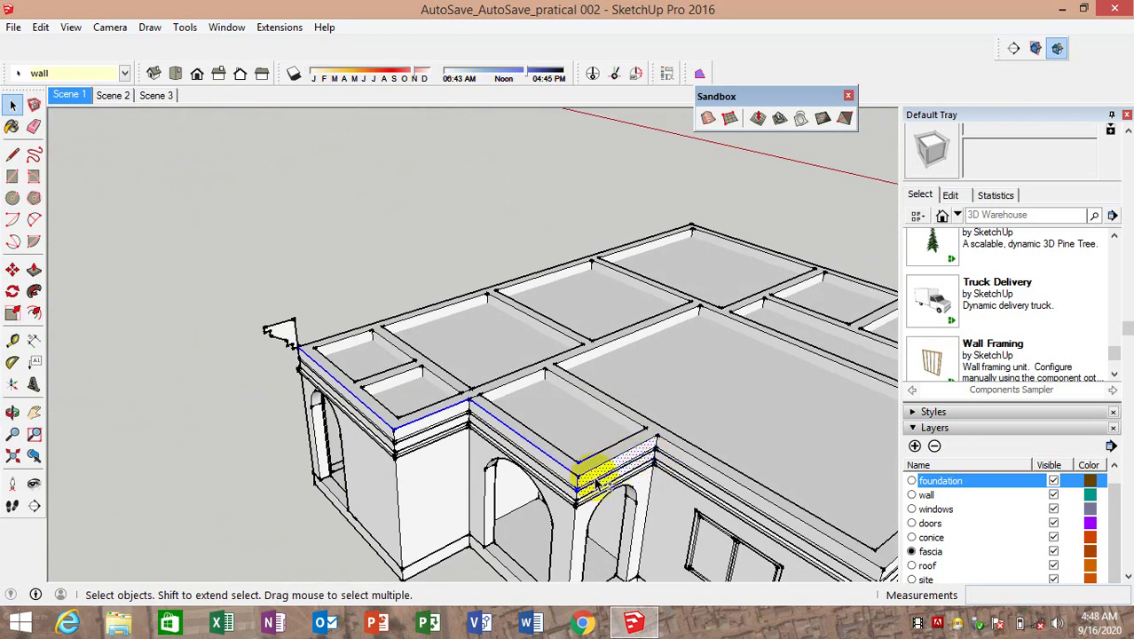
{"action": "scroll", "coordinate": [593, 474], "scroll_direction": "up", "scroll_amount": 2}
{"action": "scroll", "coordinate": [608, 463], "scroll_direction": "up", "scroll_amount": 2}
{"action": "scroll", "coordinate": [615, 463], "scroll_direction": "up", "scroll_amount": 2}
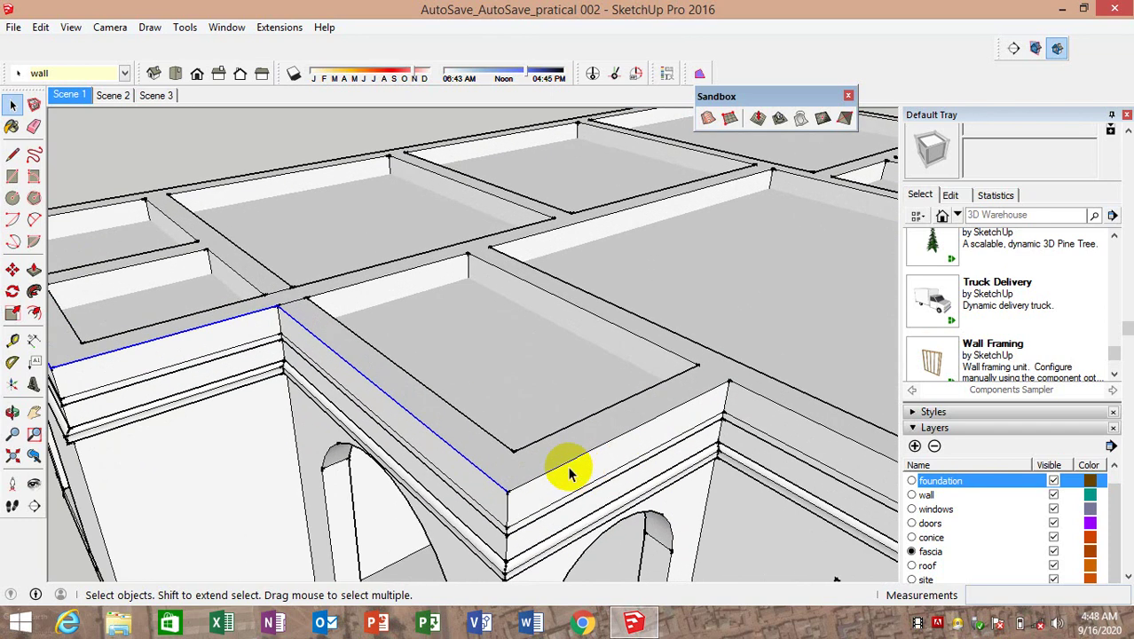
{"action": "left_click", "coordinate": [550, 473], "text": "shift"}
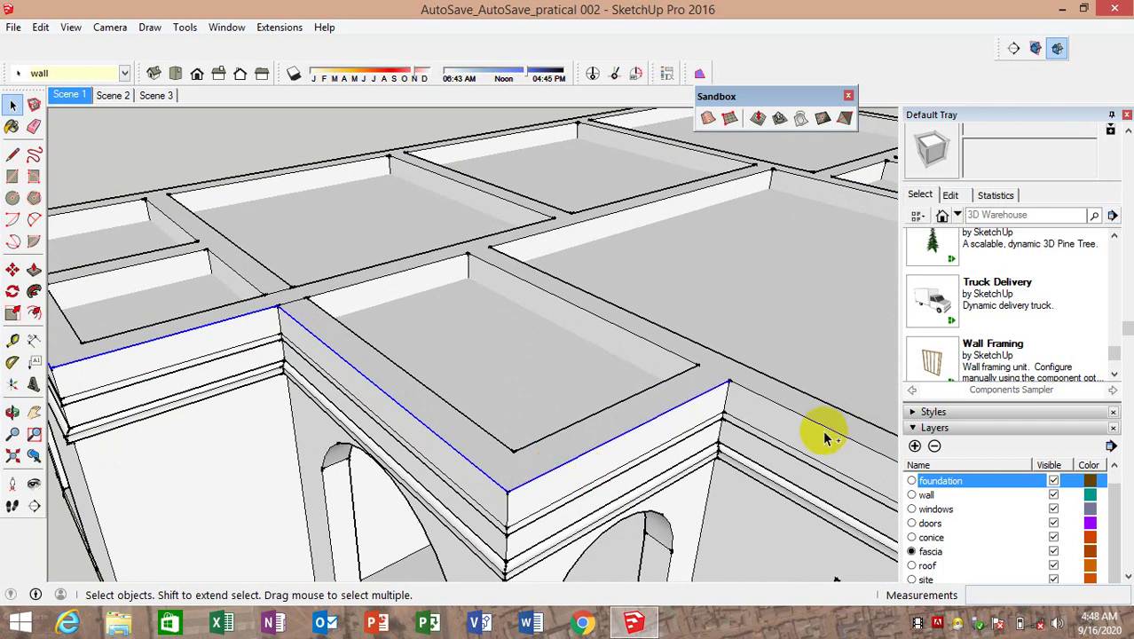
{"action": "scroll", "coordinate": [620, 463], "scroll_direction": "down", "scroll_amount": 2}
{"action": "scroll", "coordinate": [506, 469], "scroll_direction": "down", "scroll_amount": 2}
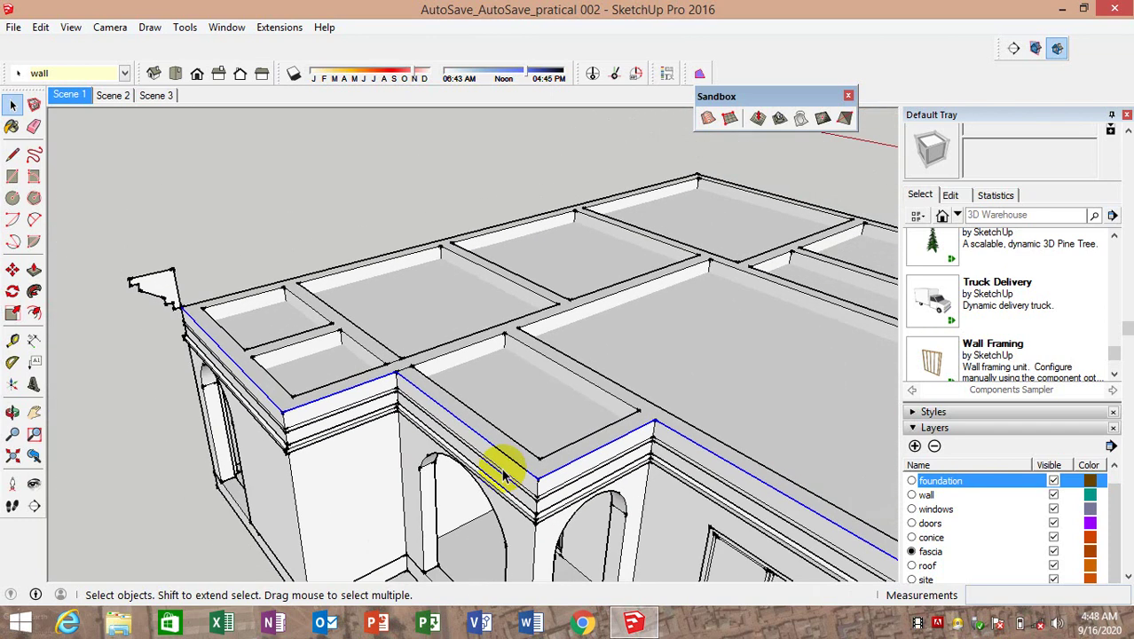
{"action": "scroll", "coordinate": [587, 493], "scroll_direction": "down", "scroll_amount": 2}
{"action": "scroll", "coordinate": [710, 533], "scroll_direction": "down", "scroll_amount": 1}
{"action": "scroll", "coordinate": [653, 476], "scroll_direction": "up", "scroll_amount": 2}
{"action": "scroll", "coordinate": [591, 501], "scroll_direction": "up", "scroll_amount": 2}
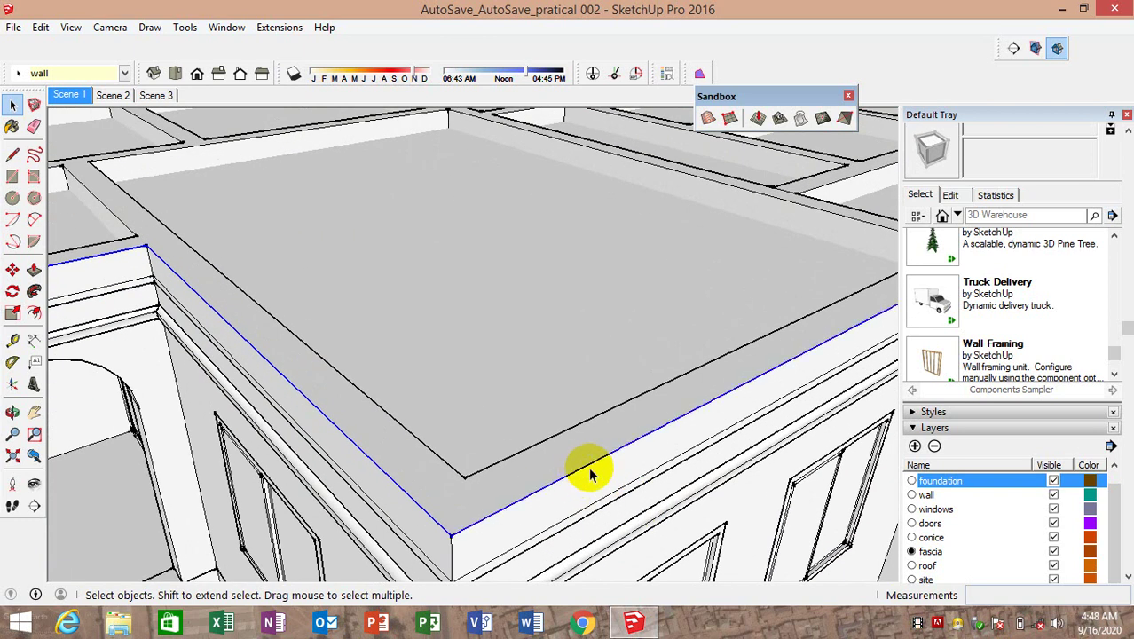
{"action": "scroll", "coordinate": [347, 481], "scroll_direction": "down", "scroll_amount": 2}
{"action": "scroll", "coordinate": [666, 337], "scroll_direction": "down", "scroll_amount": 2}
{"action": "scroll", "coordinate": [848, 365], "scroll_direction": "up", "scroll_amount": 2}
{"action": "scroll", "coordinate": [797, 359], "scroll_direction": "up", "scroll_amount": 2}
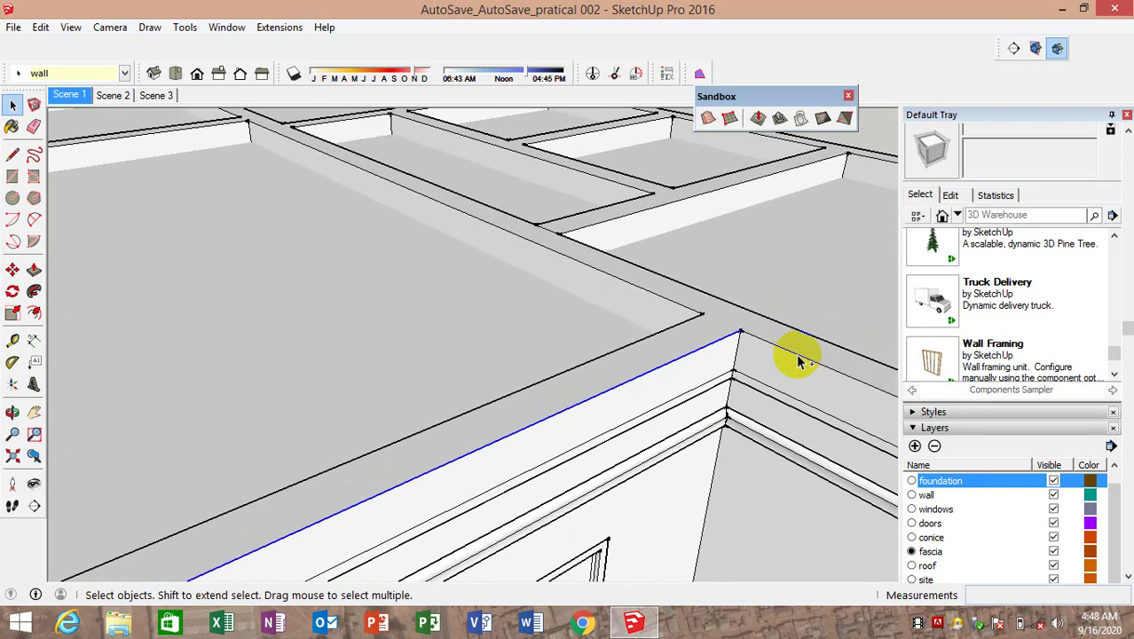
{"action": "scroll", "coordinate": [442, 380], "scroll_direction": "down", "scroll_amount": 2}
{"action": "scroll", "coordinate": [436, 410], "scroll_direction": "down", "scroll_amount": 2}
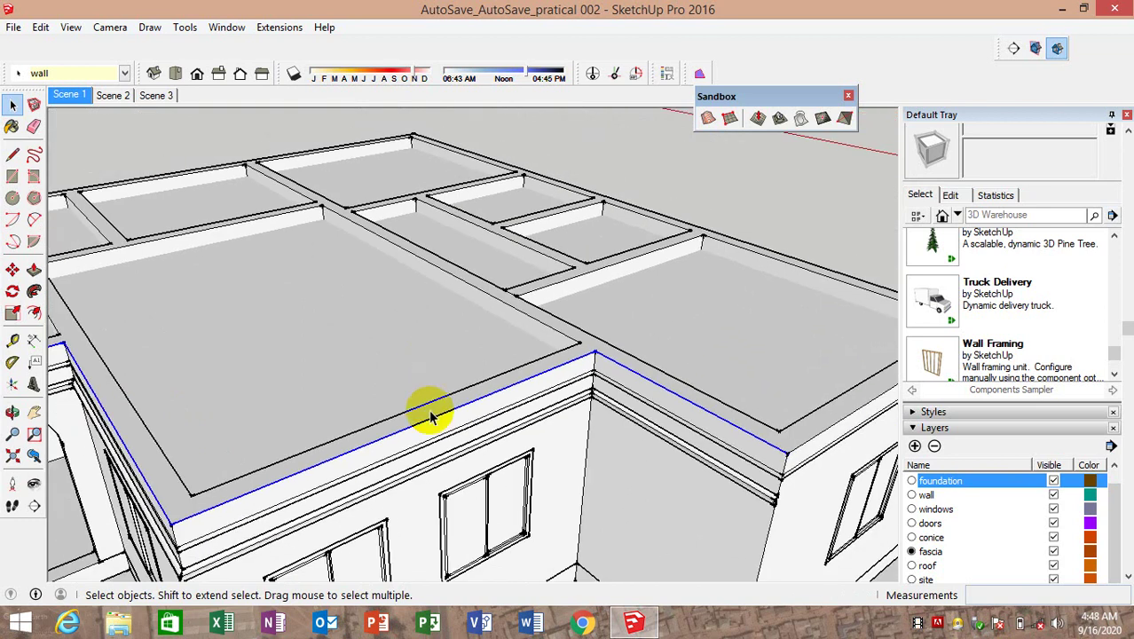
{"action": "scroll", "coordinate": [689, 410], "scroll_direction": "up", "scroll_amount": 2}
{"action": "scroll", "coordinate": [717, 464], "scroll_direction": "up", "scroll_amount": 2}
{"action": "scroll", "coordinate": [714, 460], "scroll_direction": "up", "scroll_amount": 2}
{"action": "scroll", "coordinate": [709, 452], "scroll_direction": "up", "scroll_amount": 1}
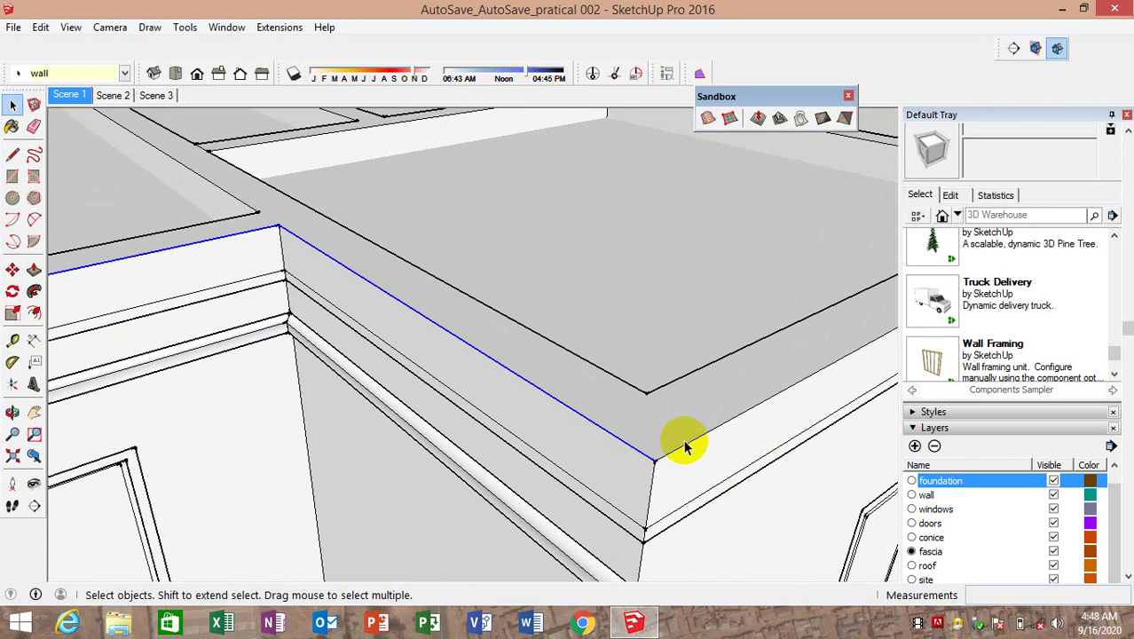
{"action": "left_click", "coordinate": [685, 447]}
{"action": "scroll", "coordinate": [346, 517], "scroll_direction": "down", "scroll_amount": 2}
{"action": "scroll", "coordinate": [436, 500], "scroll_direction": "down", "scroll_amount": 2}
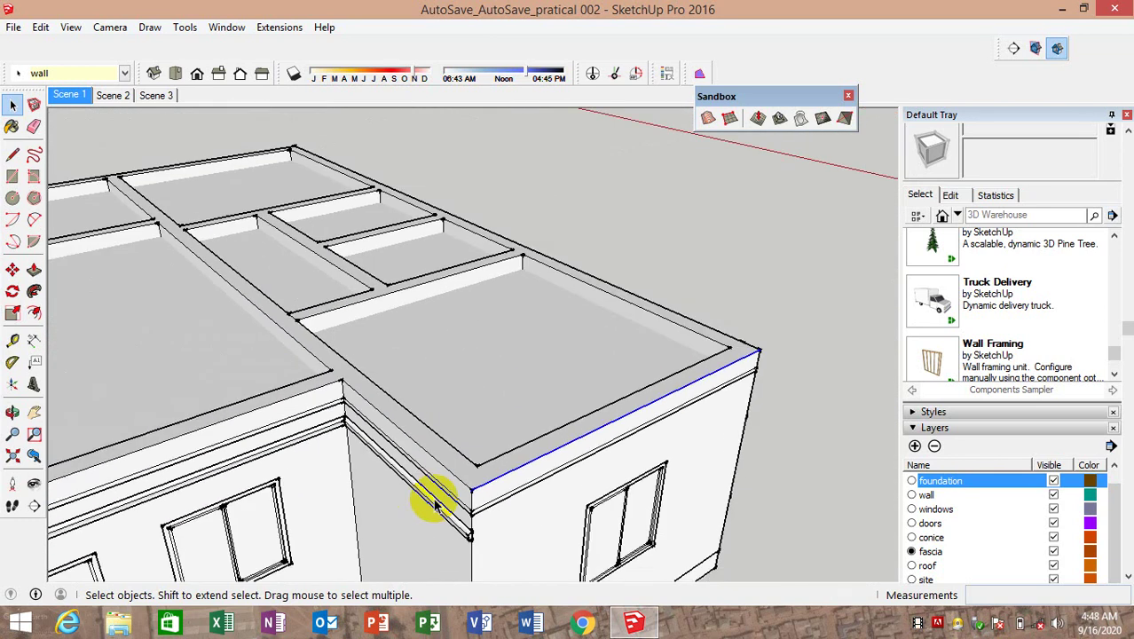
{"action": "mouse_move", "coordinate": [435, 499]}
{"action": "middle_mouse_down"}
{"action": "mouse_move", "coordinate": [443, 485]}
{"action": "mouse_move", "coordinate": [506, 457]}
{"action": "mouse_move", "coordinate": [455, 460]}
{"action": "mouse_move", "coordinate": [506, 434]}
{"action": "mouse_move", "coordinate": [620, 474]}
{"action": "mouse_move", "coordinate": [679, 474]}
{"action": "mouse_move", "coordinate": [699, 450]}
{"action": "mouse_move", "coordinate": [563, 430]}
{"action": "mouse_move", "coordinate": [519, 476]}
{"action": "middle_mouse_up"}
{"action": "scroll", "coordinate": [506, 457], "scroll_direction": "up", "scroll_amount": 2}
{"action": "scroll", "coordinate": [552, 468], "scroll_direction": "up", "scroll_amount": 2}
{"action": "scroll", "coordinate": [699, 450], "scroll_direction": "down", "scroll_amount": 2}
{"action": "scroll", "coordinate": [475, 463], "scroll_direction": "down", "scroll_amount": 2}
{"action": "scroll", "coordinate": [653, 425], "scroll_direction": "down", "scroll_amount": 1}
{"action": "scroll", "coordinate": [784, 501], "scroll_direction": "down", "scroll_amount": 2}
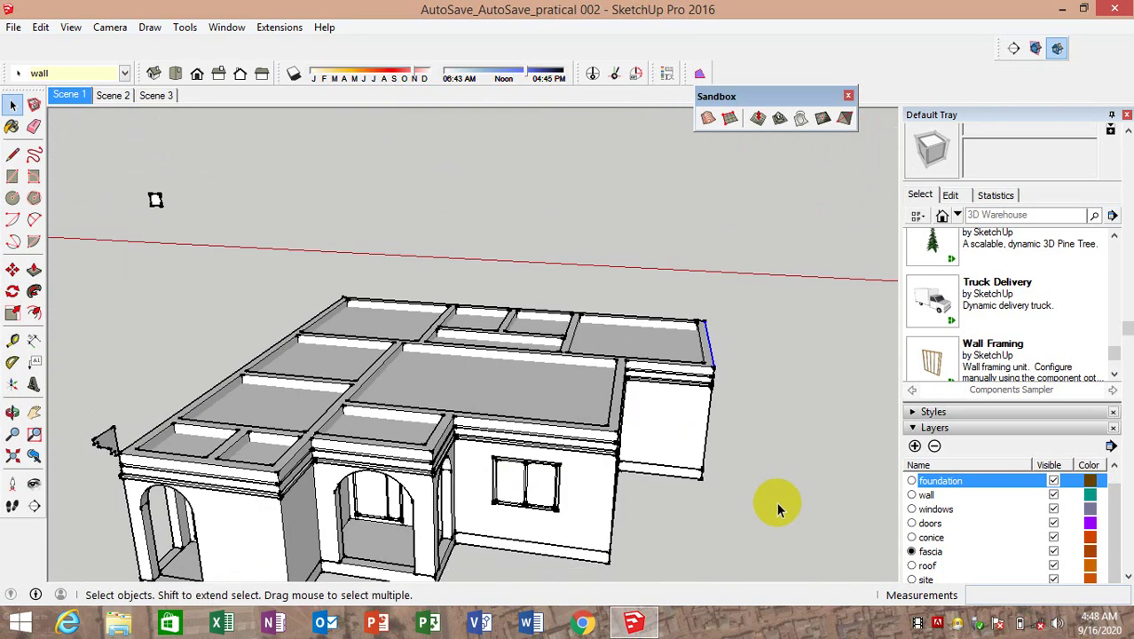
{"action": "scroll", "coordinate": [155, 461], "scroll_direction": "up", "scroll_amount": 3}
{"action": "scroll", "coordinate": [155, 462], "scroll_direction": "up", "scroll_amount": 1}
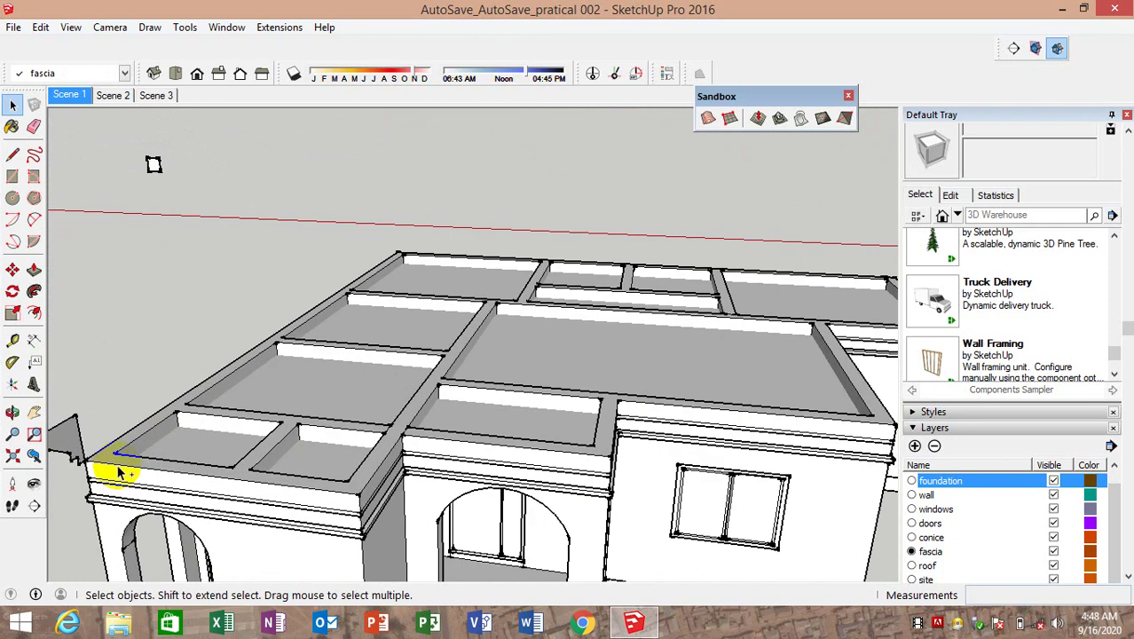
Select the front top roof edges around the building
{"action": "left_click", "coordinate": [118, 469]}
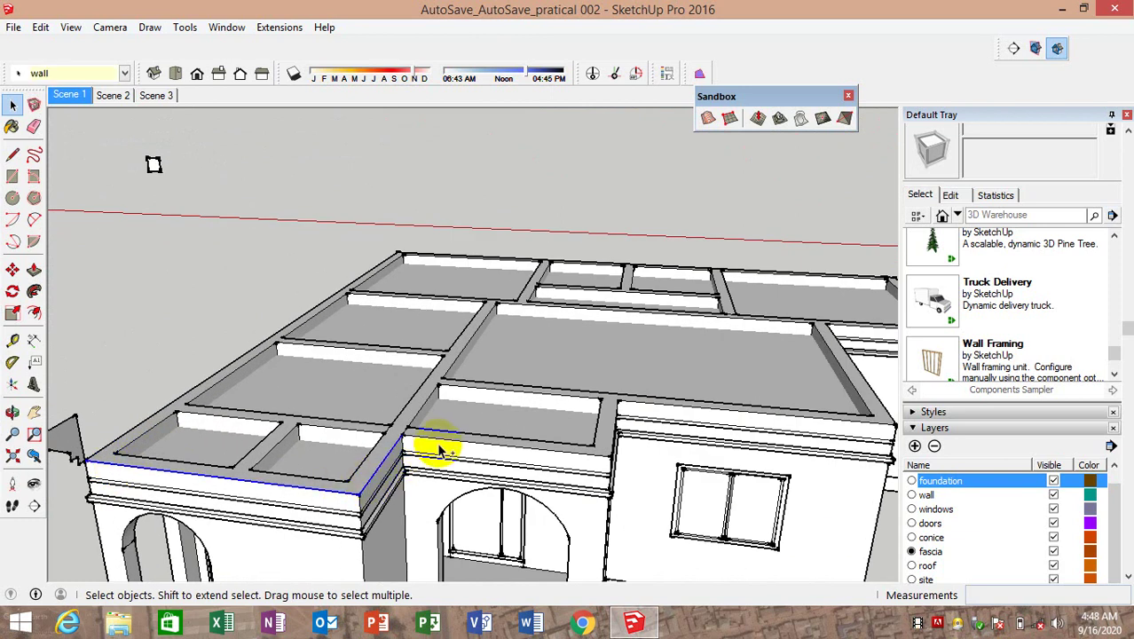
{"action": "left_click", "coordinate": [621, 447], "text": "ctrl"}
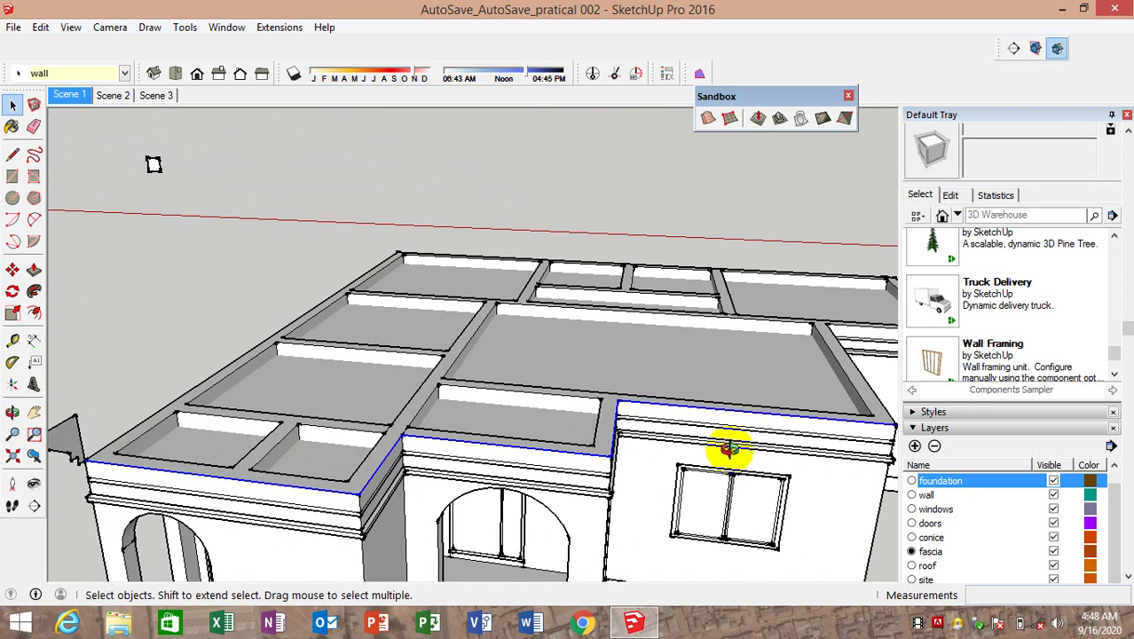
{"action": "middle_click_drag", "start_coordinate": [729, 451], "coordinate": [709, 503]}
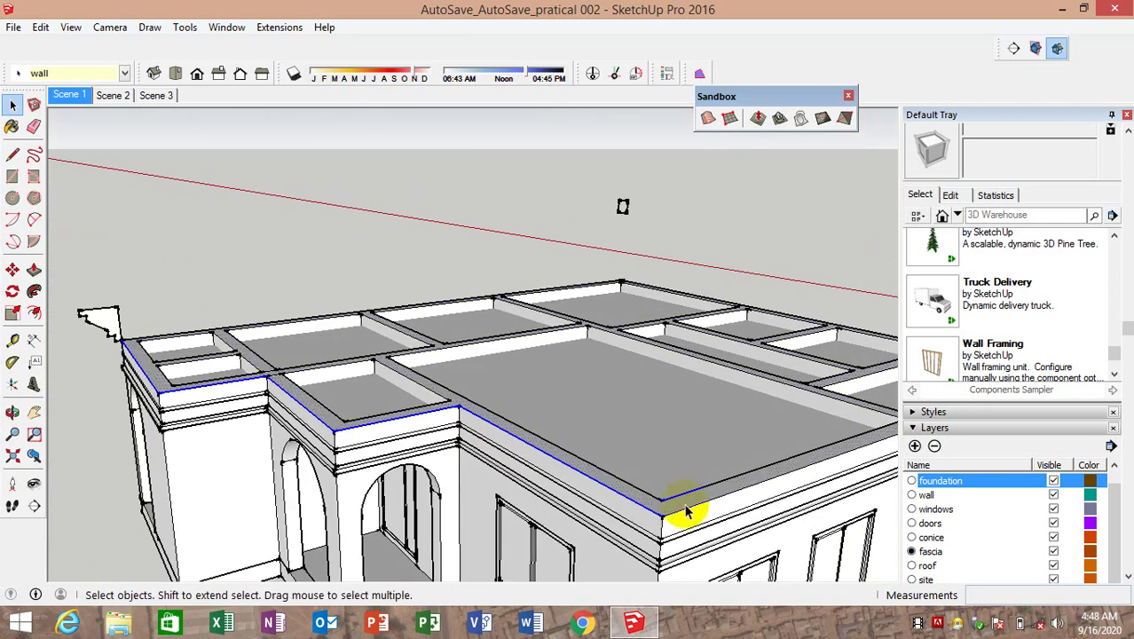
{"action": "scroll", "coordinate": [444, 463], "scroll_direction": "down", "scroll_amount": 2}
{"action": "scroll", "coordinate": [805, 456], "scroll_direction": "down", "scroll_amount": 2}
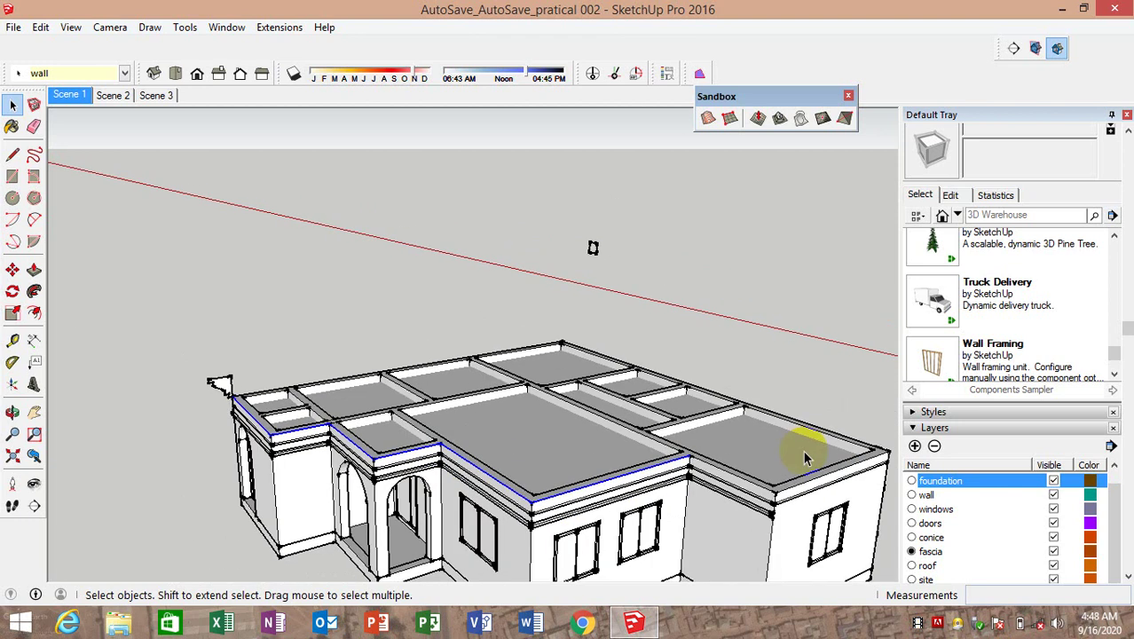
{"action": "scroll", "coordinate": [684, 473], "scroll_direction": "up", "scroll_amount": 3}
{"action": "scroll", "coordinate": [691, 479], "scroll_direction": "up", "scroll_amount": 1}
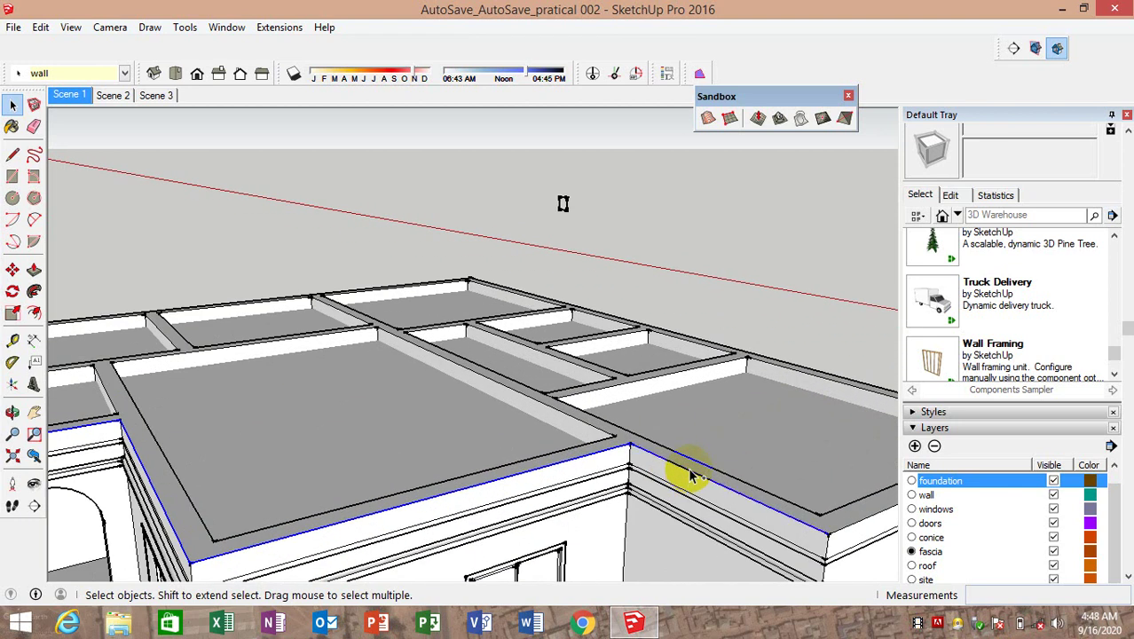
Add the far side roof edge, then return the view to the front corner holding the profile
{"action": "mouse_move", "coordinate": [843, 531]}
{"action": "middle_mouse_down"}
{"action": "mouse_move", "coordinate": [463, 434]}
{"action": "mouse_move", "coordinate": [721, 481]}
{"action": "mouse_move", "coordinate": [436, 498]}
{"action": "mouse_move", "coordinate": [544, 528]}
{"action": "mouse_move", "coordinate": [651, 463]}
{"action": "mouse_move", "coordinate": [271, 481]}
{"action": "middle_mouse_up"}
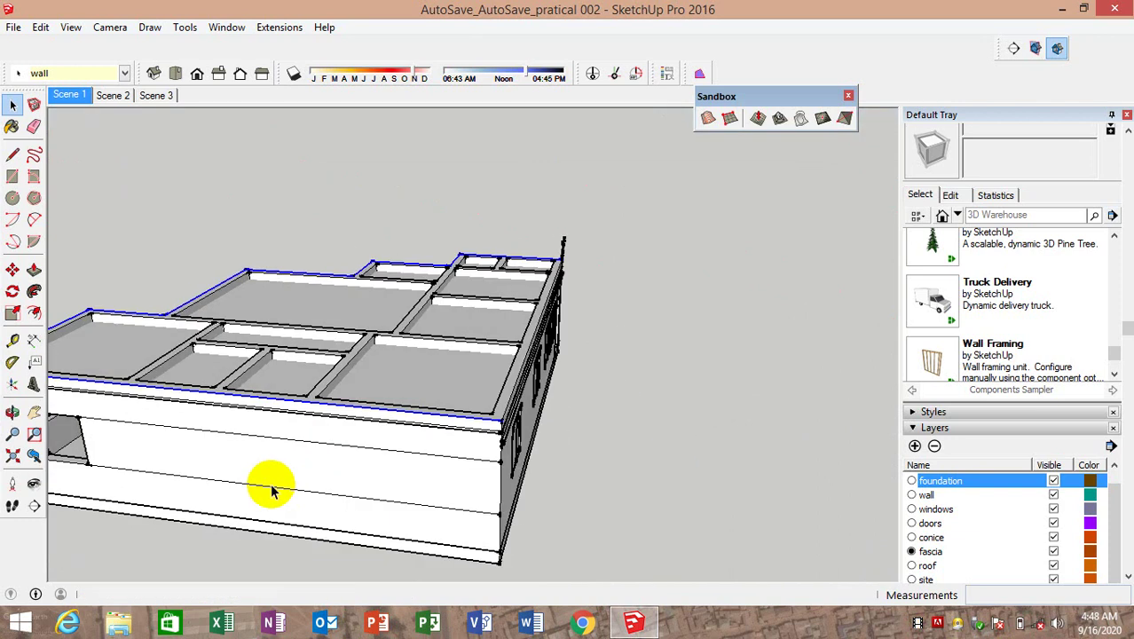
{"action": "scroll", "coordinate": [515, 410], "scroll_direction": "up", "scroll_amount": 3}
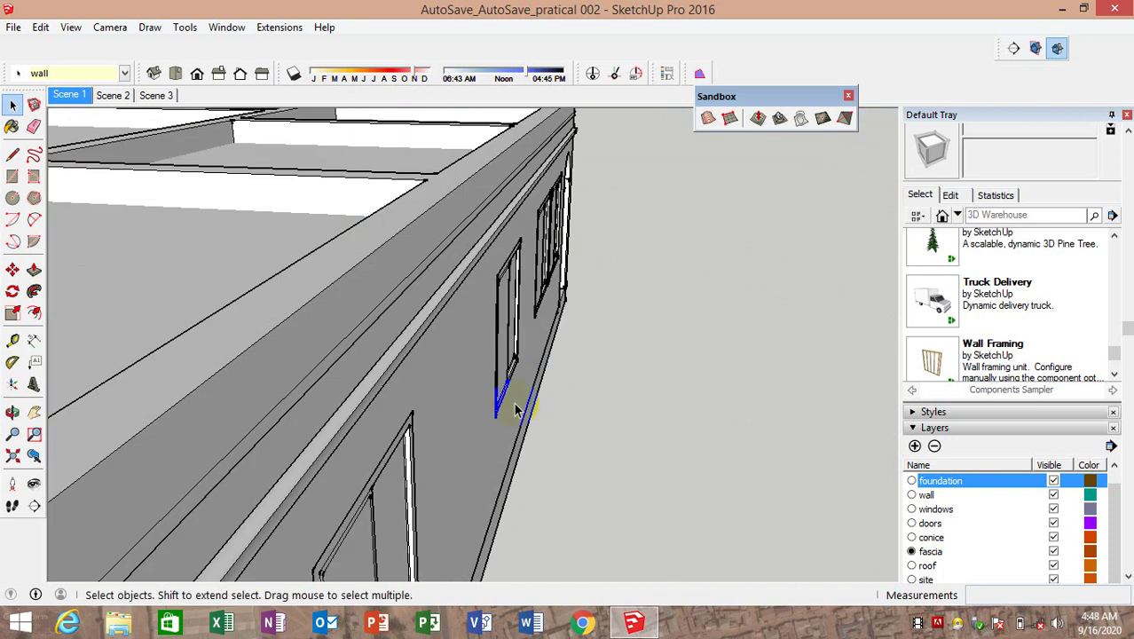
{"action": "left_click", "coordinate": [270, 333]}
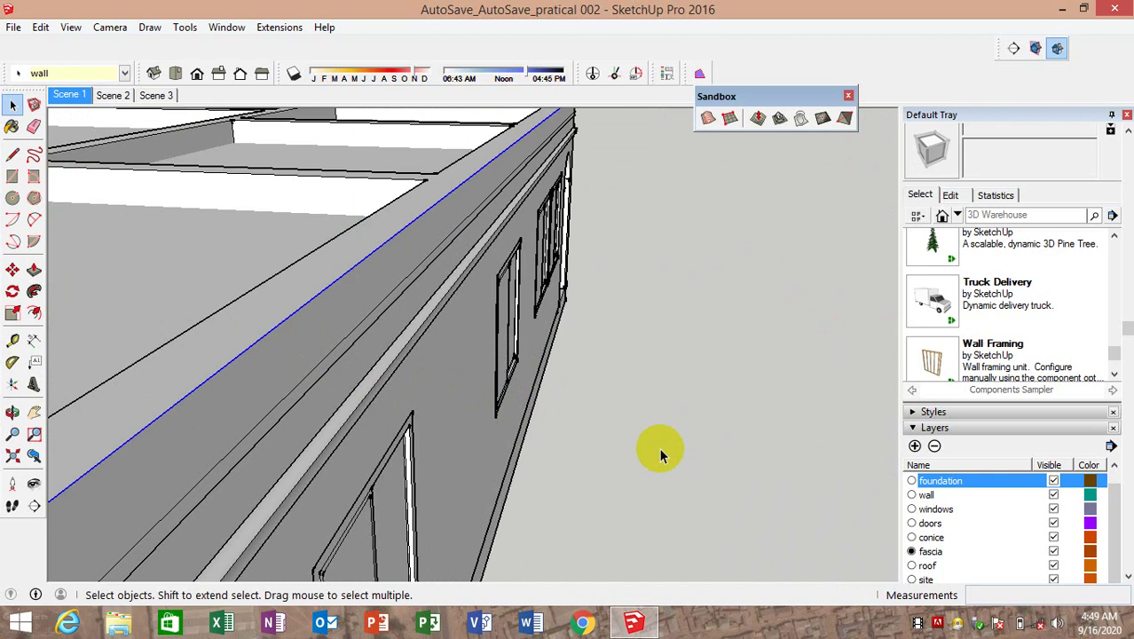
{"action": "scroll", "coordinate": [450, 320], "scroll_direction": "down", "scroll_amount": 3}
{"action": "scroll", "coordinate": [481, 318], "scroll_direction": "down", "scroll_amount": 3}
{"action": "mouse_move", "coordinate": [436, 287]}
{"action": "middle_mouse_down"}
{"action": "mouse_move", "coordinate": [199, 297]}
{"action": "mouse_move", "coordinate": [599, 253]}
{"action": "mouse_move", "coordinate": [96, 279]}
{"action": "middle_mouse_up"}
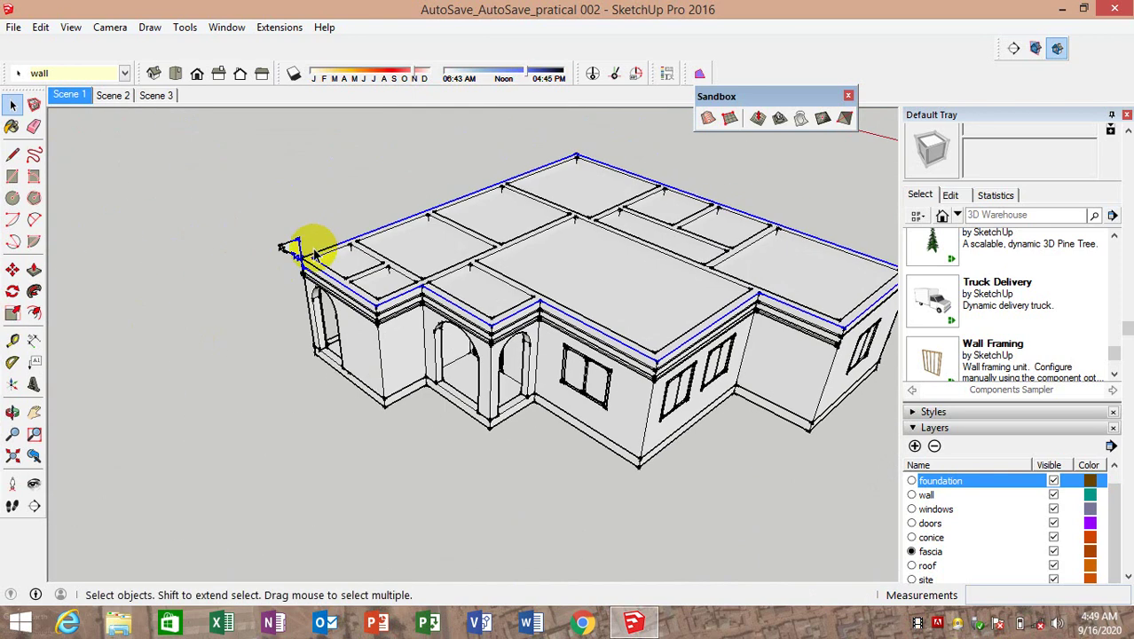
{"action": "mouse_move", "coordinate": [314, 255]}
{"action": "middle_mouse_down"}
{"action": "mouse_move", "coordinate": [255, 308]}
{"action": "mouse_move", "coordinate": [336, 254]}
{"action": "middle_mouse_up"}
{"action": "scroll", "coordinate": [275, 290], "scroll_direction": "up", "scroll_amount": 3}
{"action": "middle_click_drag", "start_coordinate": [275, 289], "coordinate": [349, 206]}
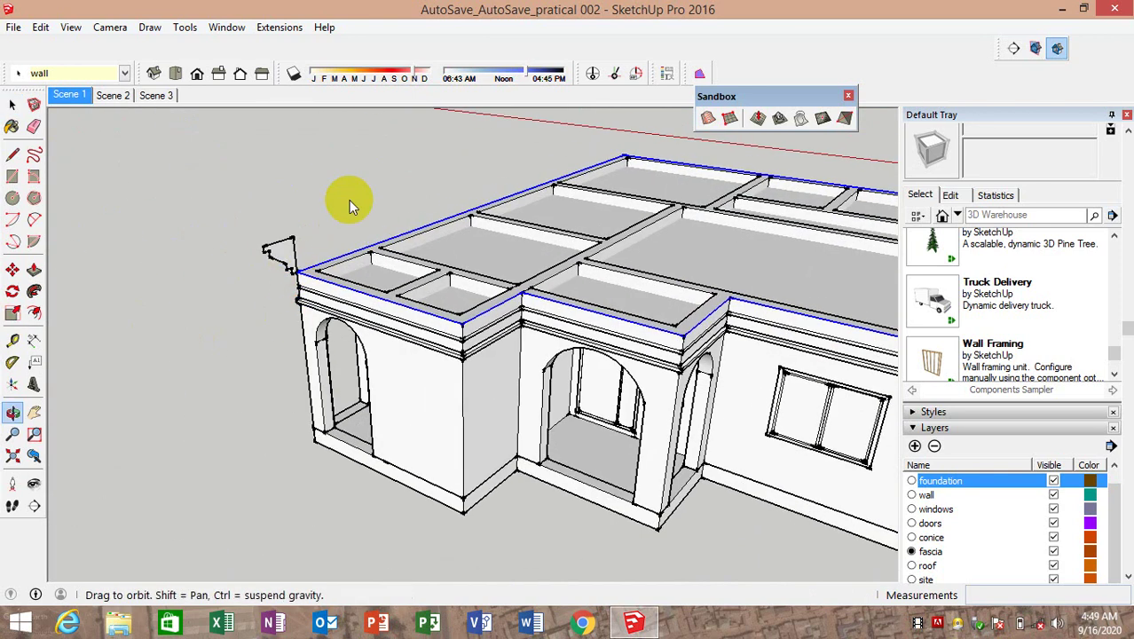
{"action": "scroll", "coordinate": [299, 277], "scroll_direction": "up", "scroll_amount": 3}
{"action": "scroll", "coordinate": [299, 280], "scroll_direction": "up", "scroll_amount": 2}
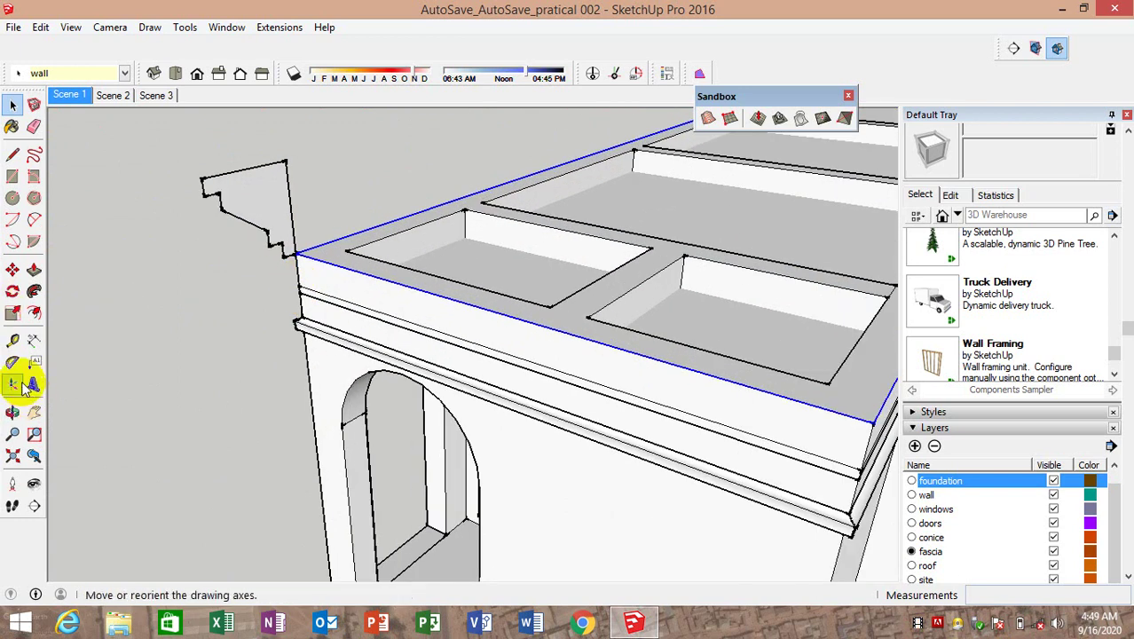
{"action": "left_click", "coordinate": [37, 298]}
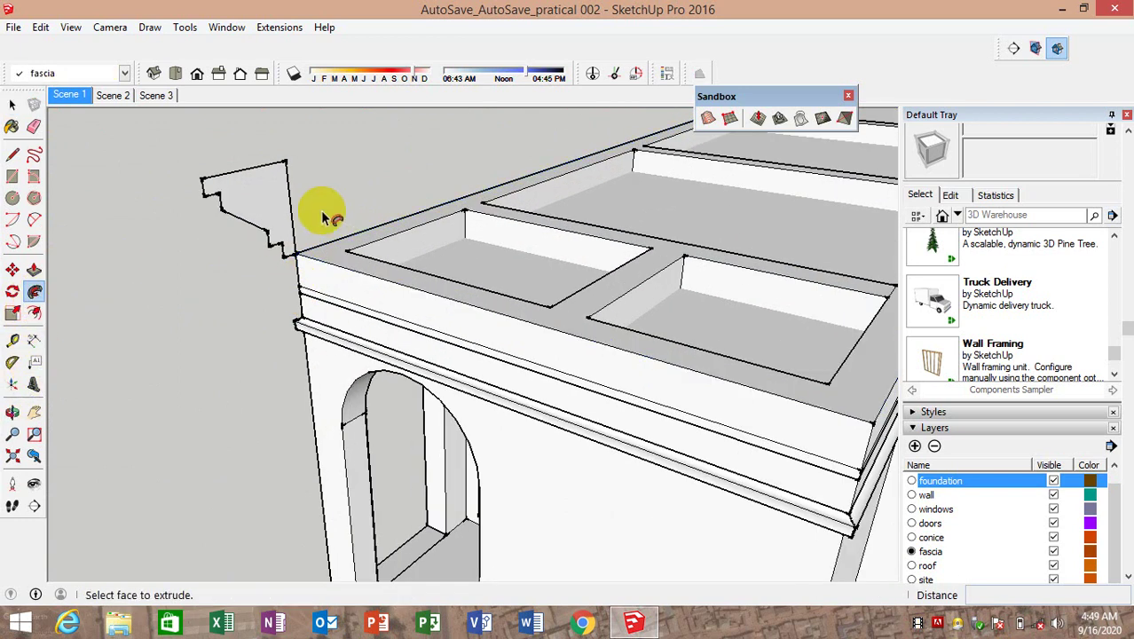
{"action": "left_click", "coordinate": [279, 215]}
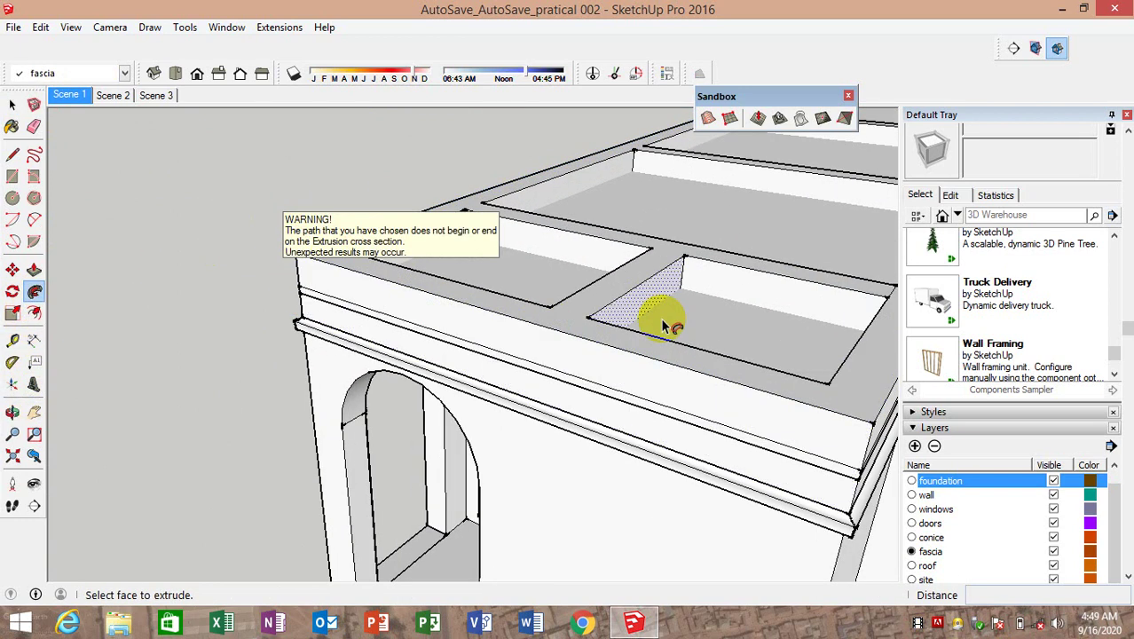
{"action": "mouse_move", "coordinate": [663, 317]}
{"action": "middle_mouse_down"}
{"action": "mouse_move", "coordinate": [430, 496]}
{"action": "mouse_move", "coordinate": [381, 366]}
{"action": "mouse_move", "coordinate": [499, 388]}
{"action": "mouse_move", "coordinate": [436, 415]}
{"action": "middle_mouse_up"}
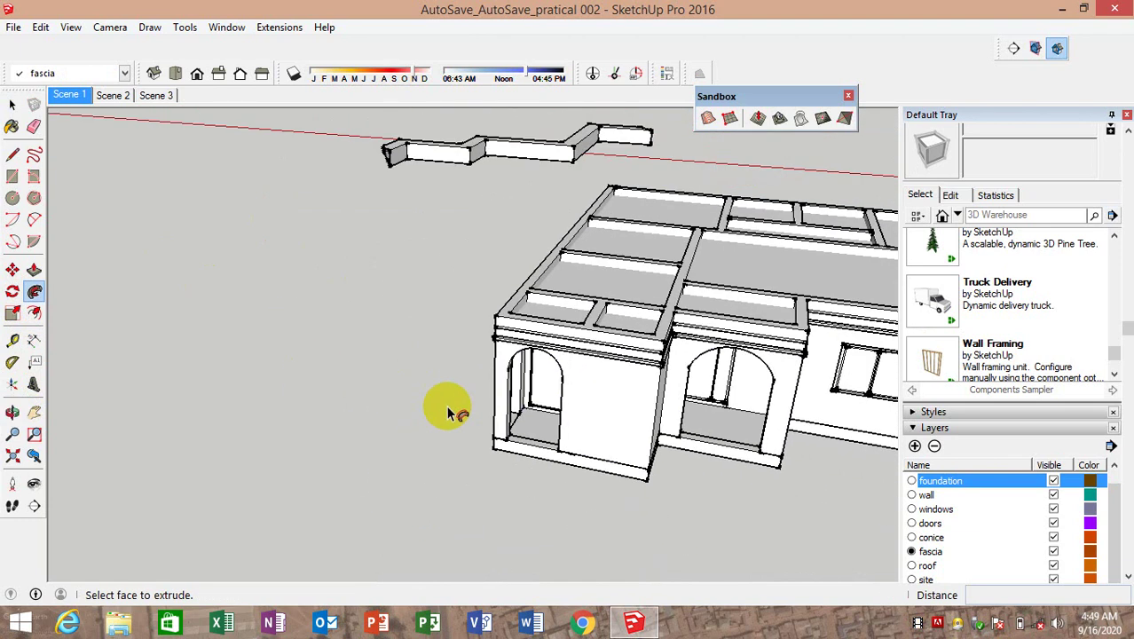
{"action": "scroll", "coordinate": [507, 316], "scroll_direction": "up", "scroll_amount": 2}
{"action": "scroll", "coordinate": [461, 302], "scroll_direction": "up", "scroll_amount": 2}
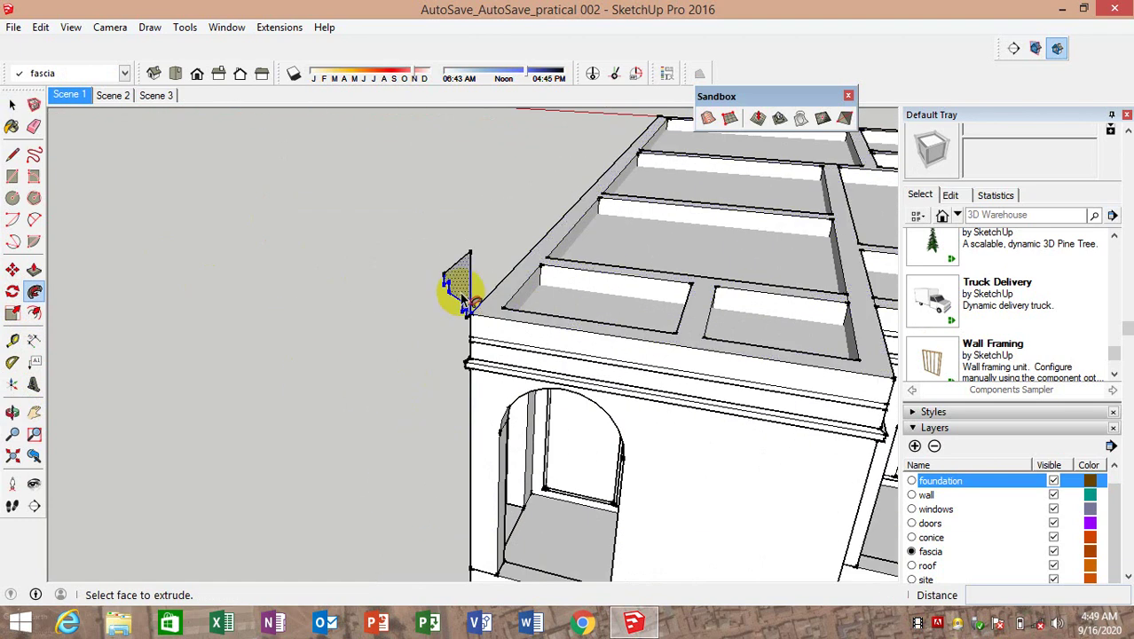
{"action": "mouse_move", "coordinate": [462, 300]}
{"action": "left_mouse_down"}
{"action": "mouse_move", "coordinate": [760, 353]}
{"action": "mouse_move", "coordinate": [477, 388]}
{"action": "left_mouse_up"}
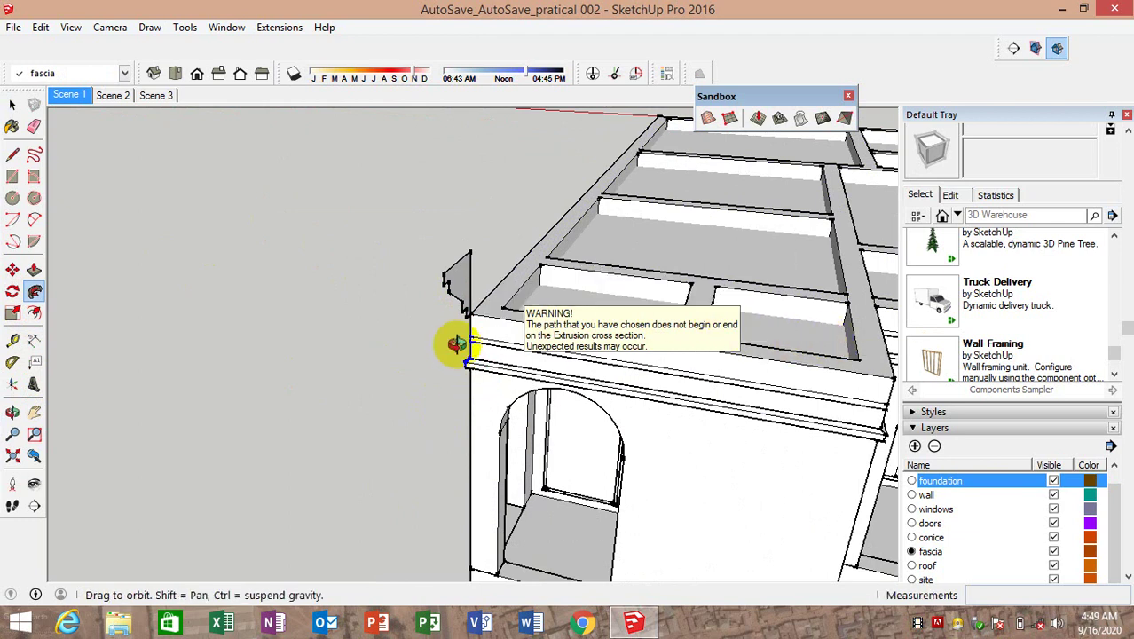
{"action": "middle_click_drag", "start_coordinate": [468, 384], "coordinate": [619, 227]}
{"action": "scroll", "coordinate": [619, 227], "scroll_direction": "up", "scroll_amount": 3}
{"action": "scroll", "coordinate": [660, 267], "scroll_direction": "up", "scroll_amount": 2}
{"action": "scroll", "coordinate": [660, 267], "scroll_direction": "down", "scroll_amount": 5}
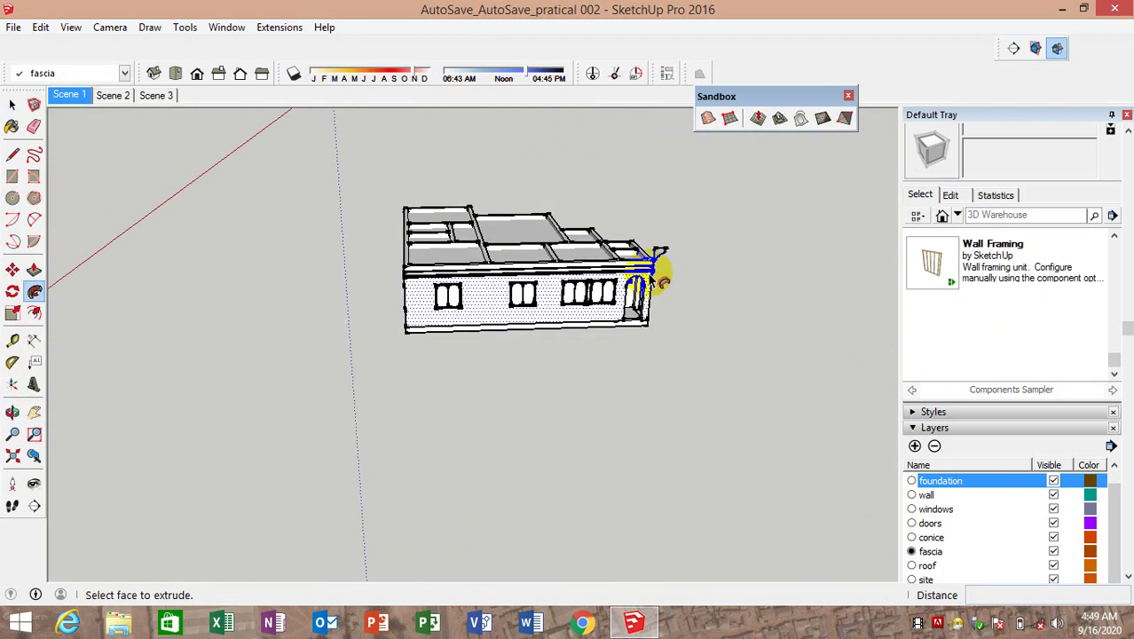
{"action": "scroll", "coordinate": [661, 262], "scroll_direction": "up", "scroll_amount": 2}
{"action": "scroll", "coordinate": [670, 253], "scroll_direction": "up", "scroll_amount": 2}
{"action": "scroll", "coordinate": [684, 284], "scroll_direction": "up", "scroll_amount": 3}
{"action": "scroll", "coordinate": [690, 324], "scroll_direction": "down", "scroll_amount": 3}
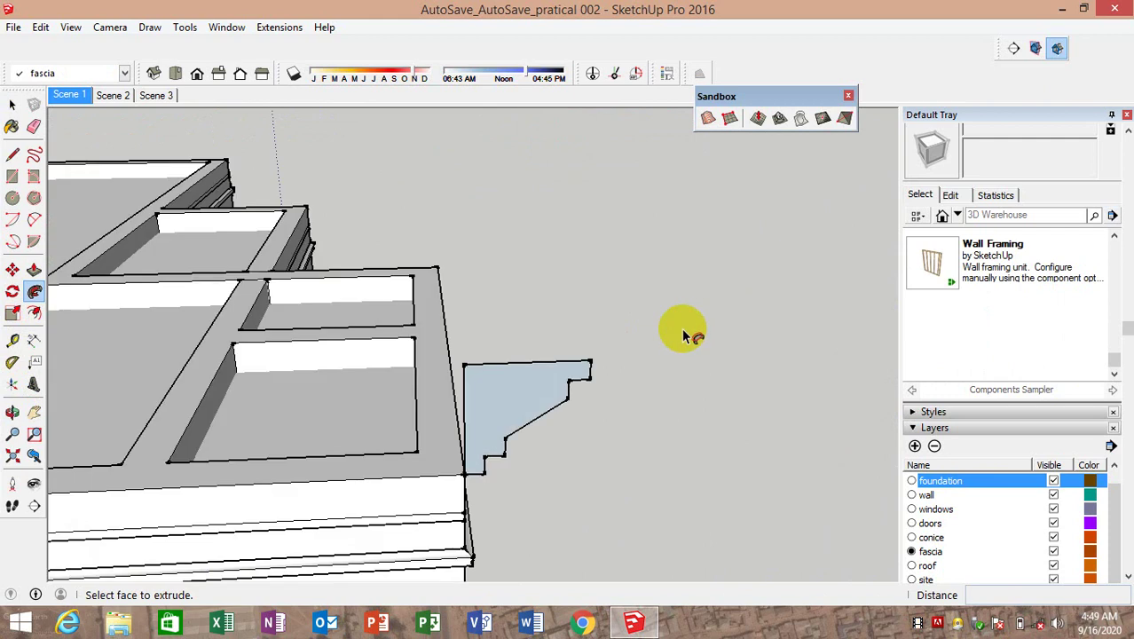
{"action": "scroll", "coordinate": [674, 329], "scroll_direction": "down", "scroll_amount": 3}
{"action": "mouse_move", "coordinate": [667, 336]}
{"action": "middle_mouse_down"}
{"action": "mouse_move", "coordinate": [721, 329]}
{"action": "mouse_move", "coordinate": [408, 354]}
{"action": "mouse_move", "coordinate": [298, 348]}
{"action": "middle_mouse_up"}
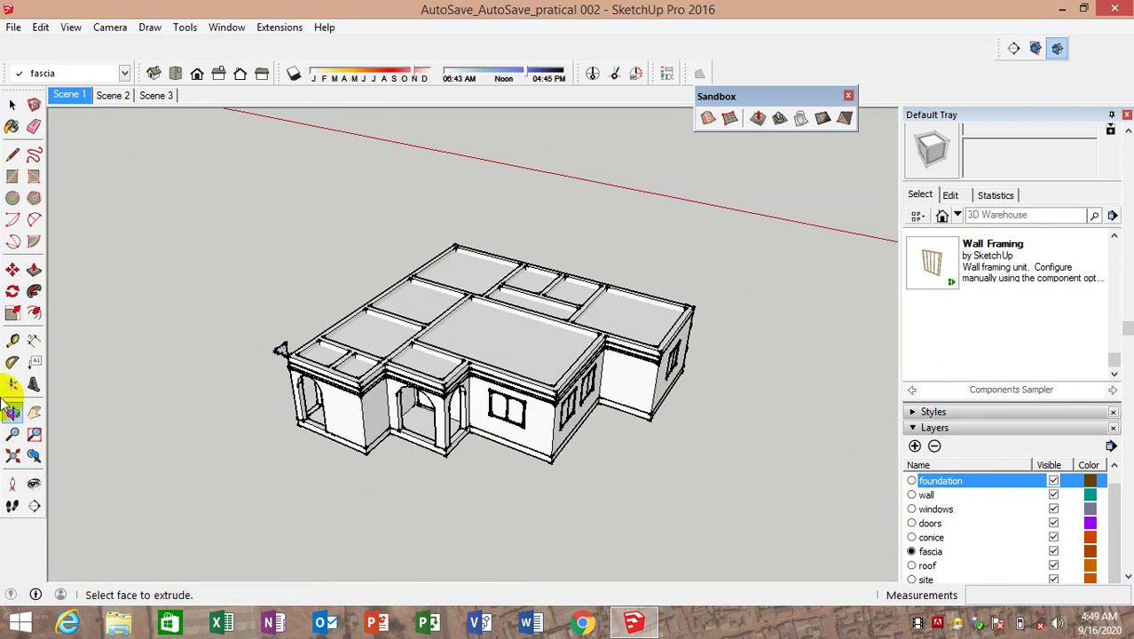
{"action": "scroll", "coordinate": [298, 351], "scroll_direction": "up", "scroll_amount": 2}
{"action": "scroll", "coordinate": [271, 345], "scroll_direction": "up", "scroll_amount": 3}
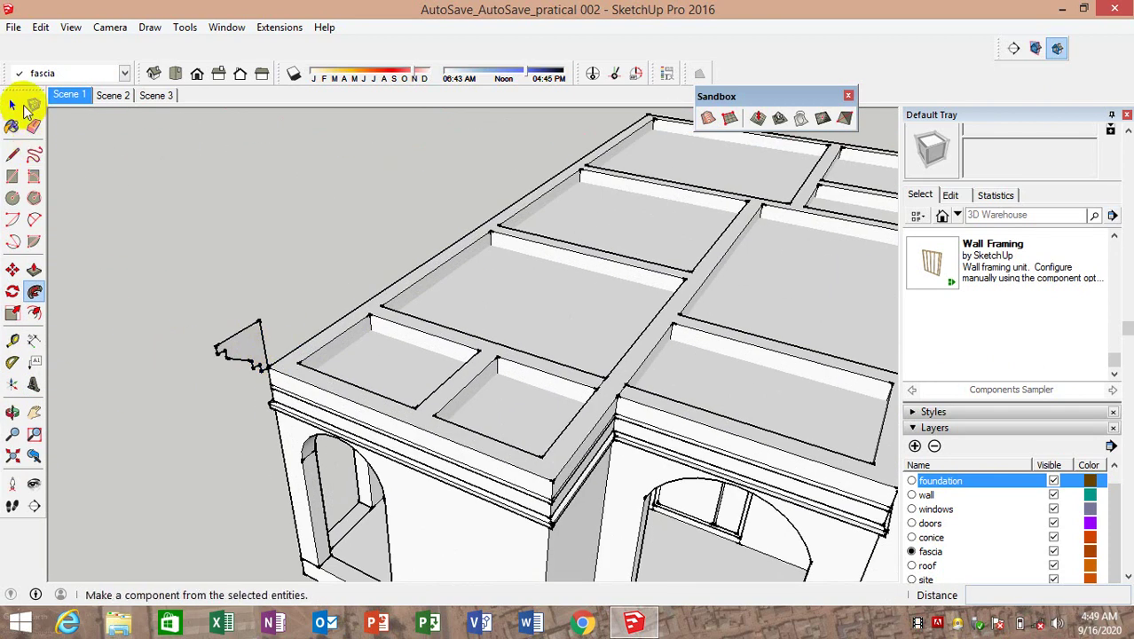
{"action": "left_click", "coordinate": [13, 105]}
{"action": "left_click", "coordinate": [266, 355]}
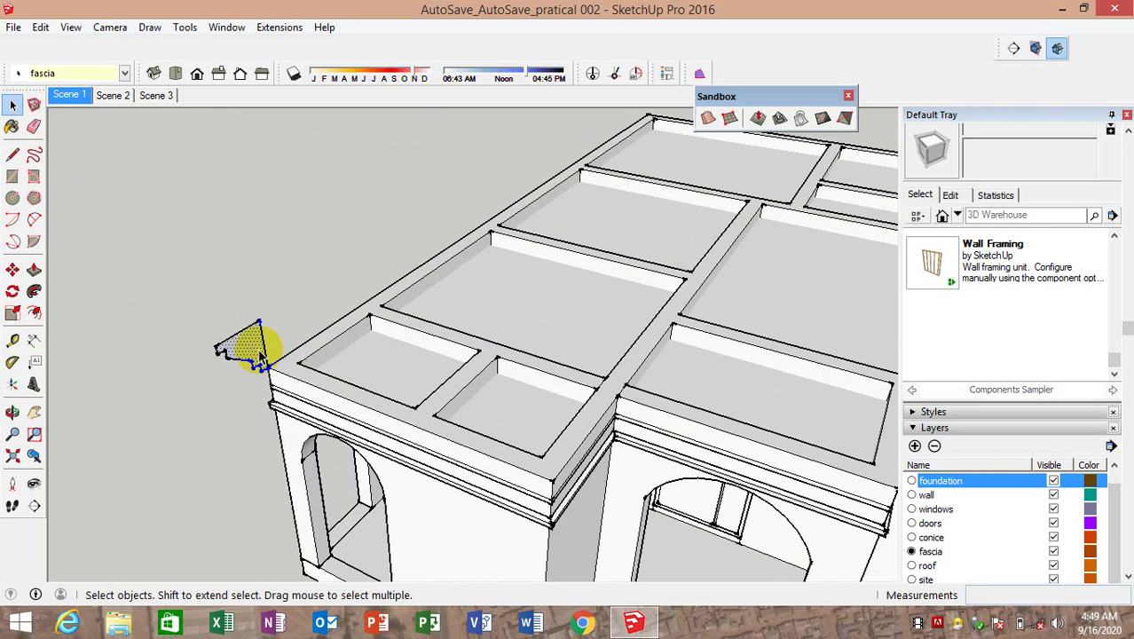
{"action": "scroll", "coordinate": [627, 375], "scroll_direction": "up", "scroll_amount": 2}
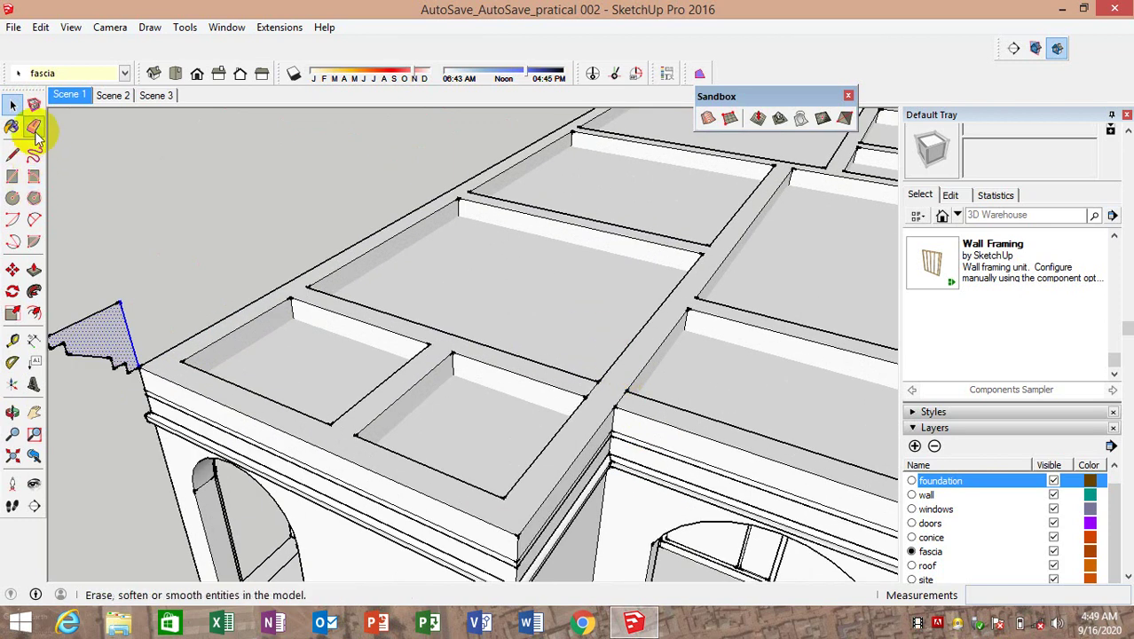
{"action": "left_click", "coordinate": [34, 127]}
{"action": "scroll", "coordinate": [549, 350], "scroll_direction": "up", "scroll_amount": 3}
{"action": "scroll", "coordinate": [604, 394], "scroll_direction": "up", "scroll_amount": 2}
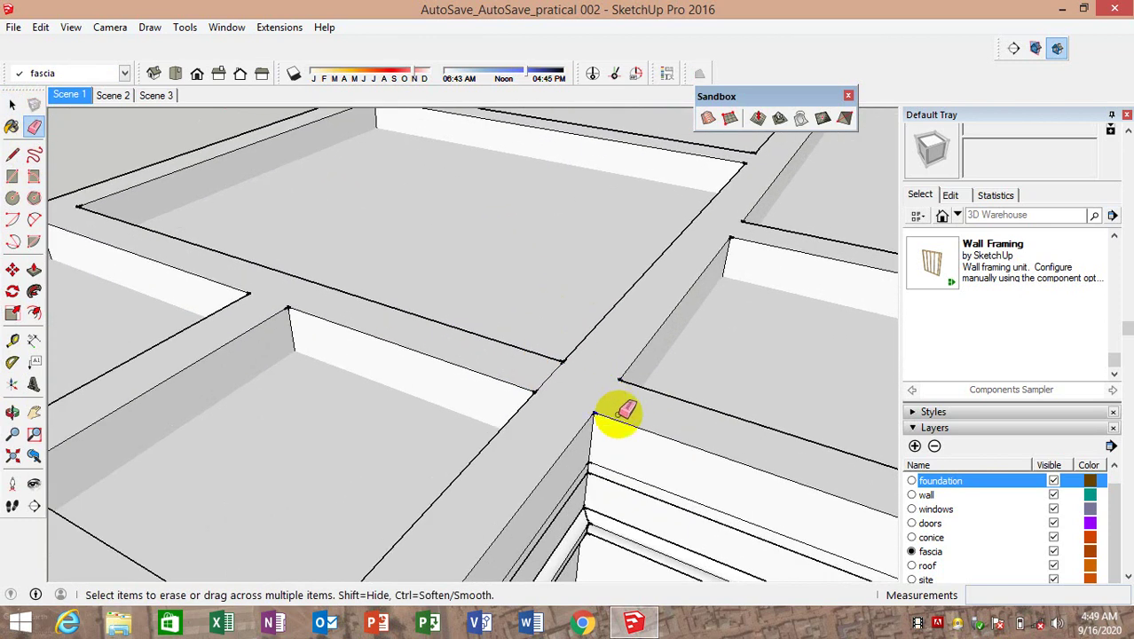
{"action": "scroll", "coordinate": [473, 354], "scroll_direction": "down", "scroll_amount": 2}
{"action": "scroll", "coordinate": [473, 354], "scroll_direction": "down", "scroll_amount": 2}
{"action": "scroll", "coordinate": [405, 339], "scroll_direction": "down", "scroll_amount": 2}
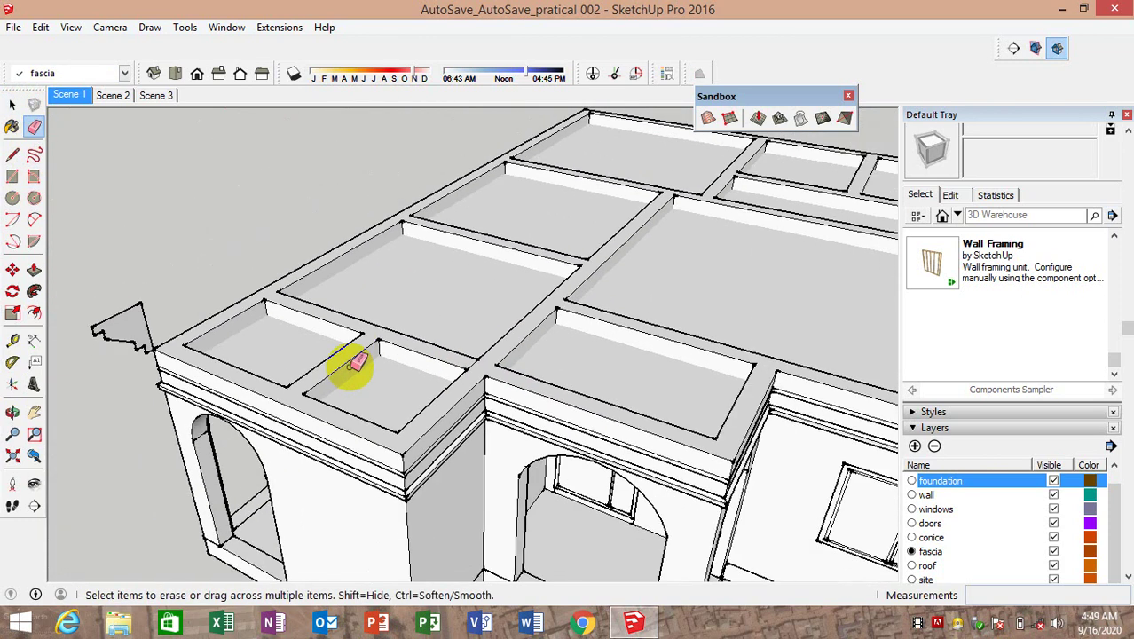
{"action": "scroll", "coordinate": [355, 362], "scroll_direction": "down", "scroll_amount": 2}
{"action": "scroll", "coordinate": [645, 379], "scroll_direction": "down", "scroll_amount": 2}
{"action": "scroll", "coordinate": [760, 362], "scroll_direction": "down", "scroll_amount": 2}
{"action": "scroll", "coordinate": [865, 342], "scroll_direction": "up", "scroll_amount": 2}
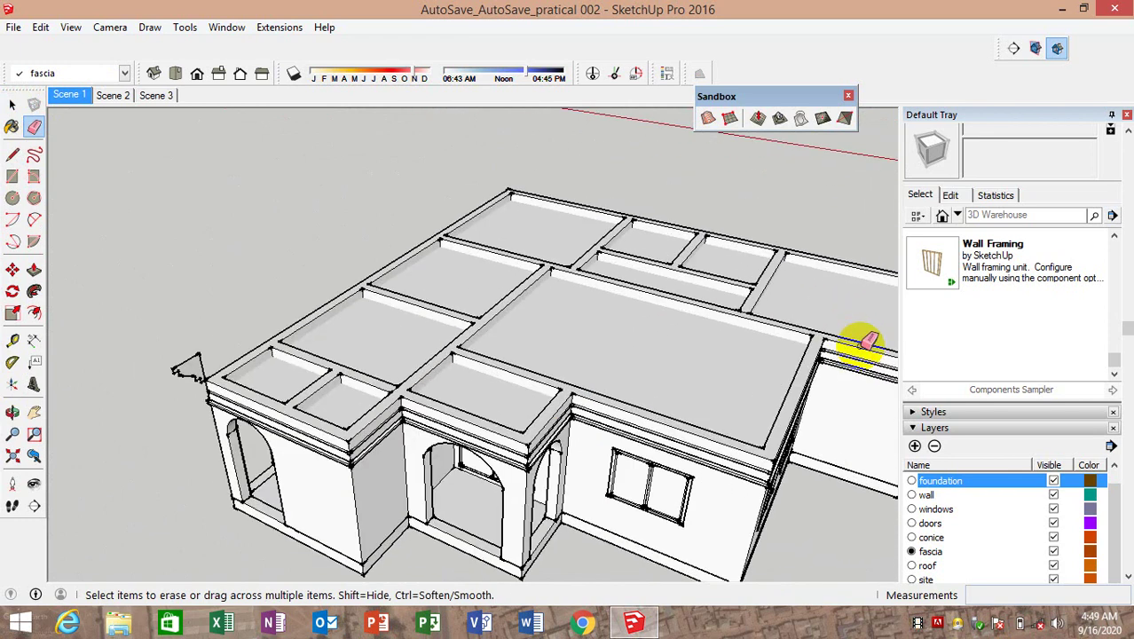
{"action": "scroll", "coordinate": [863, 339], "scroll_direction": "up", "scroll_amount": 2}
{"action": "scroll", "coordinate": [309, 418], "scroll_direction": "down", "scroll_amount": 3}
{"action": "scroll", "coordinate": [696, 373], "scroll_direction": "up", "scroll_amount": 3}
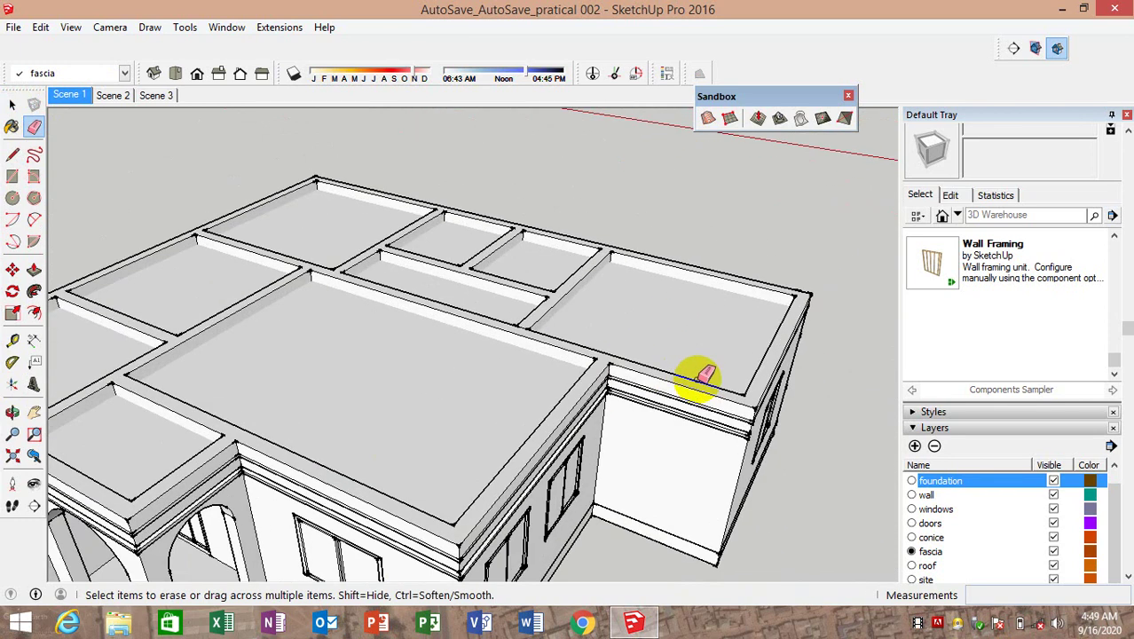
{"action": "scroll", "coordinate": [701, 376], "scroll_direction": "up", "scroll_amount": 2}
{"action": "scroll", "coordinate": [705, 368], "scroll_direction": "up", "scroll_amount": 2}
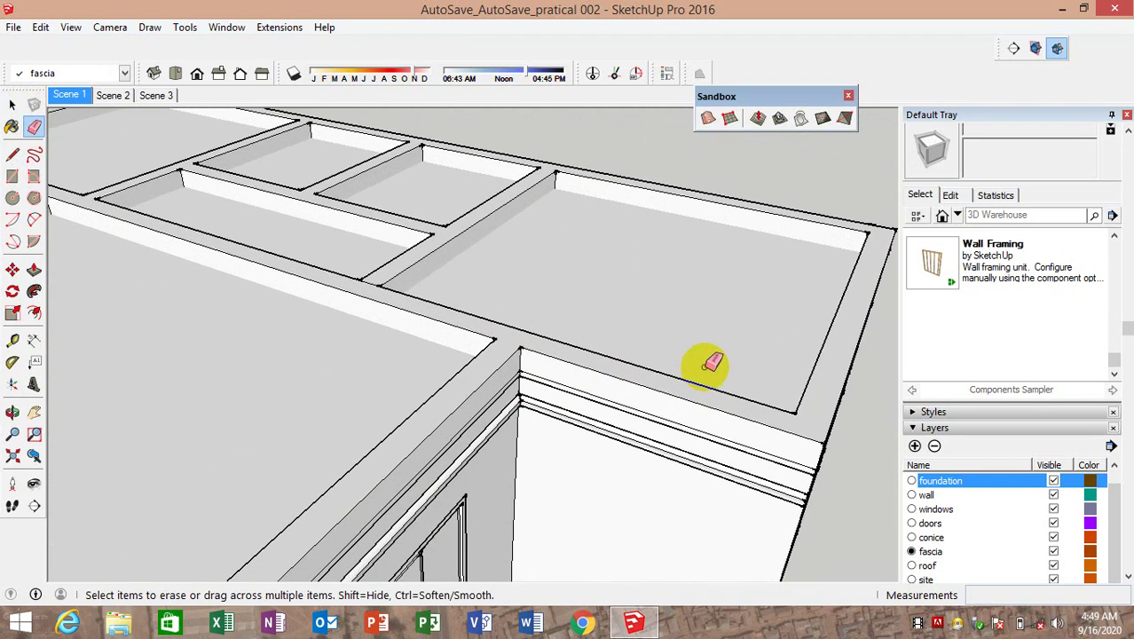
{"action": "scroll", "coordinate": [701, 372], "scroll_direction": "down", "scroll_amount": 2}
{"action": "scroll", "coordinate": [653, 418], "scroll_direction": "down", "scroll_amount": 2}
{"action": "mouse_move", "coordinate": [610, 398]}
{"action": "middle_mouse_down"}
{"action": "mouse_move", "coordinate": [507, 430]}
{"action": "mouse_move", "coordinate": [631, 373]}
{"action": "middle_mouse_up"}
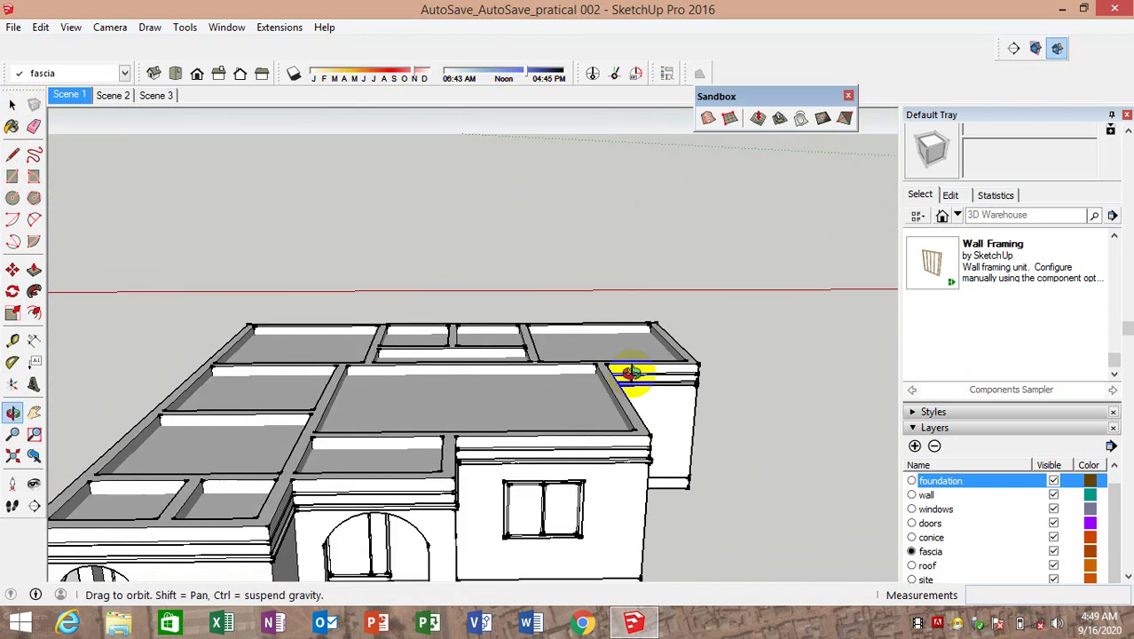
{"action": "middle_click_drag", "start_coordinate": [321, 471], "coordinate": [506, 372]}
{"action": "mouse_move", "coordinate": [374, 398]}
{"action": "middle_mouse_down"}
{"action": "mouse_move", "coordinate": [249, 368]}
{"action": "mouse_move", "coordinate": [519, 385]}
{"action": "mouse_move", "coordinate": [499, 506]}
{"action": "mouse_move", "coordinate": [238, 336]}
{"action": "mouse_move", "coordinate": [443, 481]}
{"action": "middle_mouse_up"}
{"action": "scroll", "coordinate": [561, 451], "scroll_direction": "up", "scroll_amount": 5}
{"action": "scroll", "coordinate": [552, 443], "scroll_direction": "down", "scroll_amount": 2}
{"action": "scroll", "coordinate": [532, 412], "scroll_direction": "down", "scroll_amount": 3}
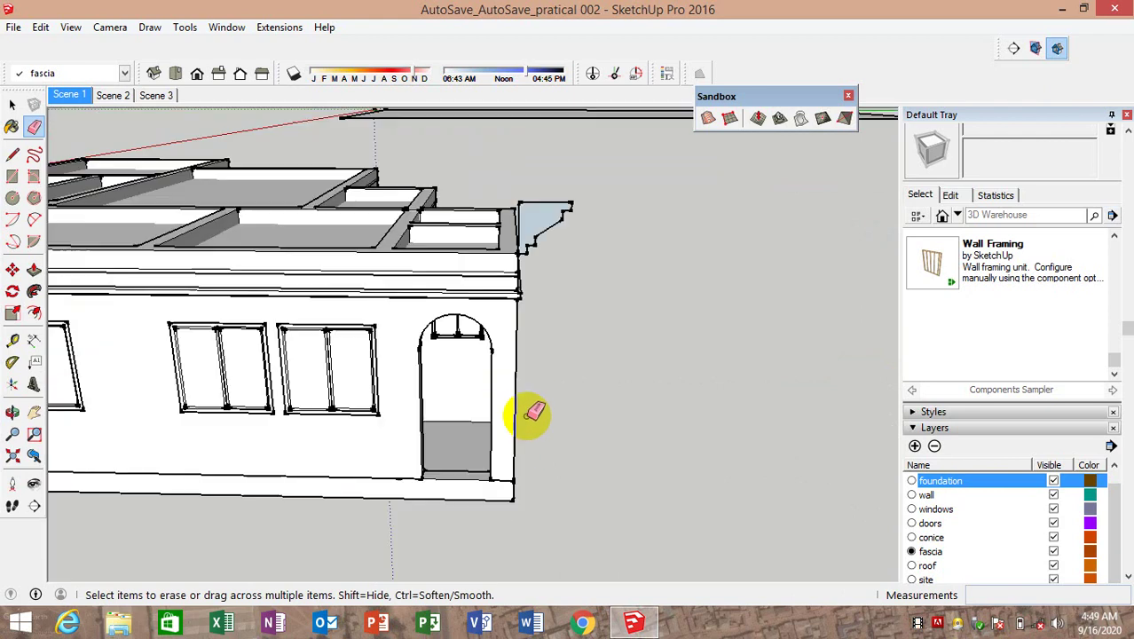
{"action": "scroll", "coordinate": [533, 413], "scroll_direction": "down", "scroll_amount": 4}
{"action": "scroll", "coordinate": [519, 350], "scroll_direction": "up", "scroll_amount": 5}
{"action": "scroll", "coordinate": [526, 468], "scroll_direction": "down", "scroll_amount": 3}
{"action": "scroll", "coordinate": [442, 457], "scroll_direction": "up", "scroll_amount": 2}
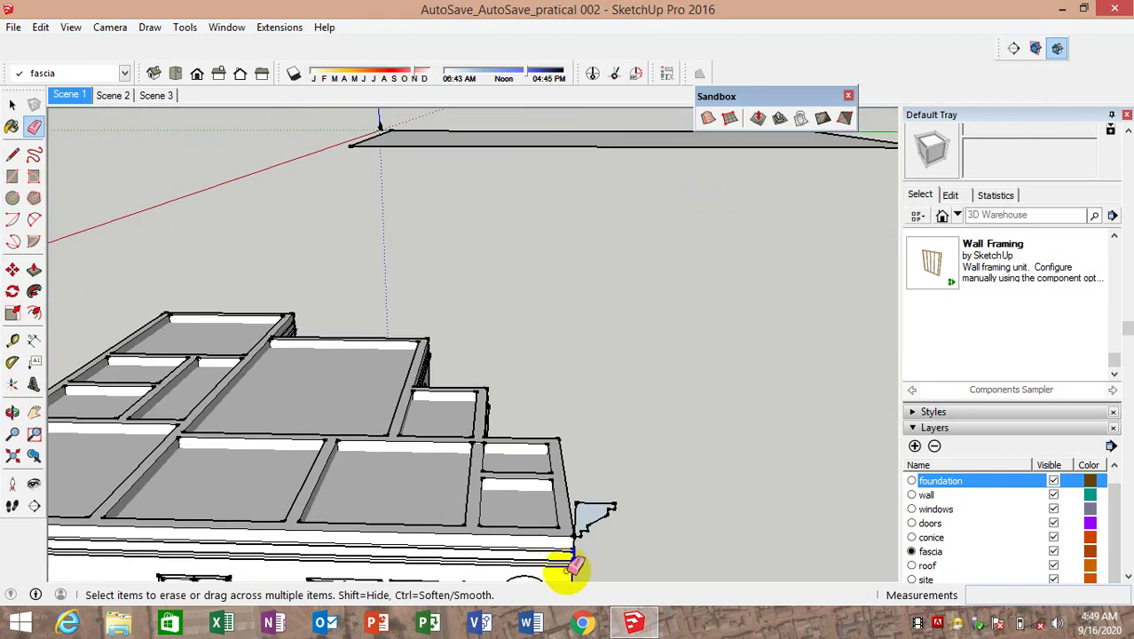
{"action": "scroll", "coordinate": [573, 565], "scroll_direction": "up", "scroll_amount": 2}
{"action": "scroll", "coordinate": [563, 538], "scroll_direction": "up", "scroll_amount": 2}
{"action": "scroll", "coordinate": [577, 527], "scroll_direction": "up", "scroll_amount": 1}
{"action": "scroll", "coordinate": [368, 330], "scroll_direction": "up", "scroll_amount": 2}
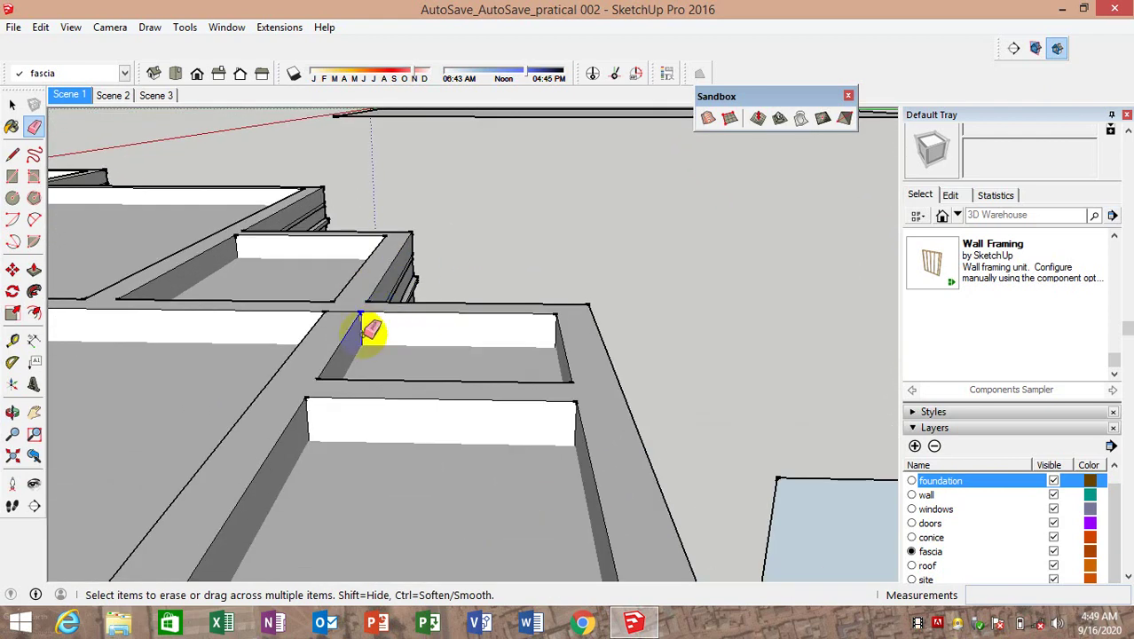
{"action": "scroll", "coordinate": [341, 319], "scroll_direction": "up", "scroll_amount": 1}
{"action": "scroll", "coordinate": [350, 293], "scroll_direction": "down", "scroll_amount": 2}
{"action": "scroll", "coordinate": [391, 279], "scroll_direction": "down", "scroll_amount": 2}
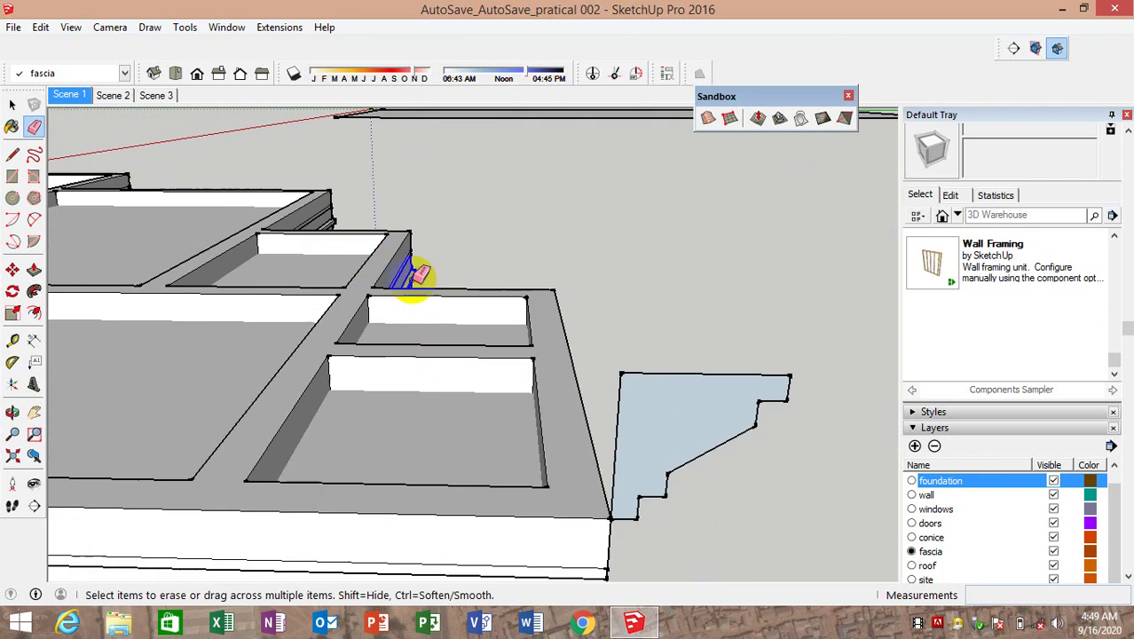
{"action": "scroll", "coordinate": [417, 293], "scroll_direction": "down", "scroll_amount": 3}
{"action": "scroll", "coordinate": [421, 326], "scroll_direction": "up", "scroll_amount": 2}
{"action": "scroll", "coordinate": [418, 324], "scroll_direction": "up", "scroll_amount": 1}
Orbit and zoom around the house to bring the window side into 3D view
{"action": "left_click", "coordinate": [12, 125]}
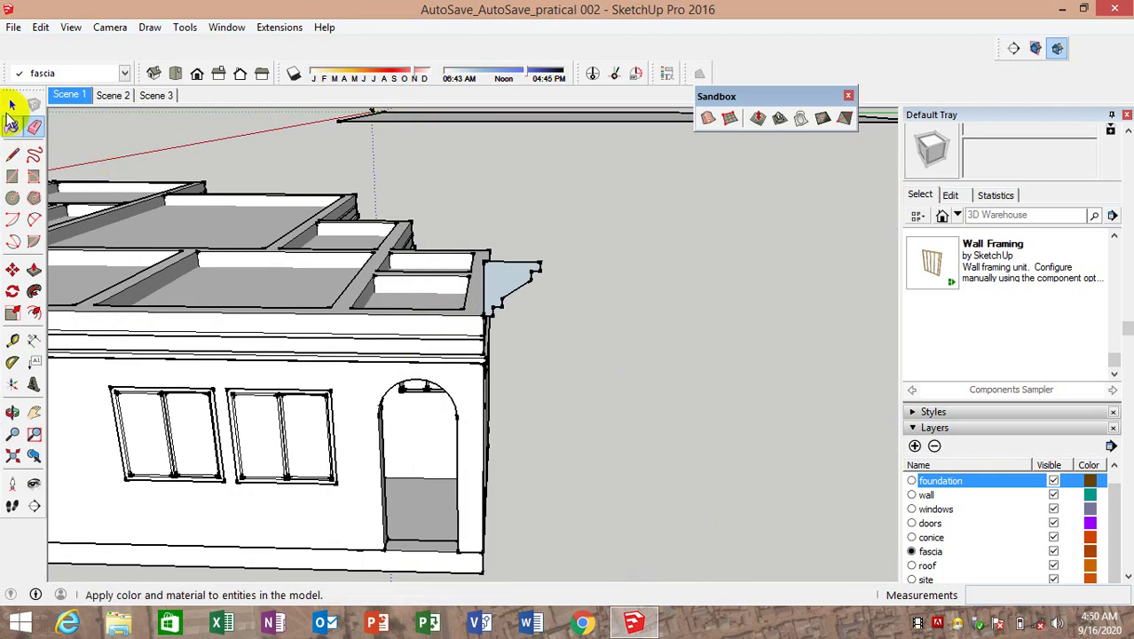
{"action": "left_click", "coordinate": [12, 104]}
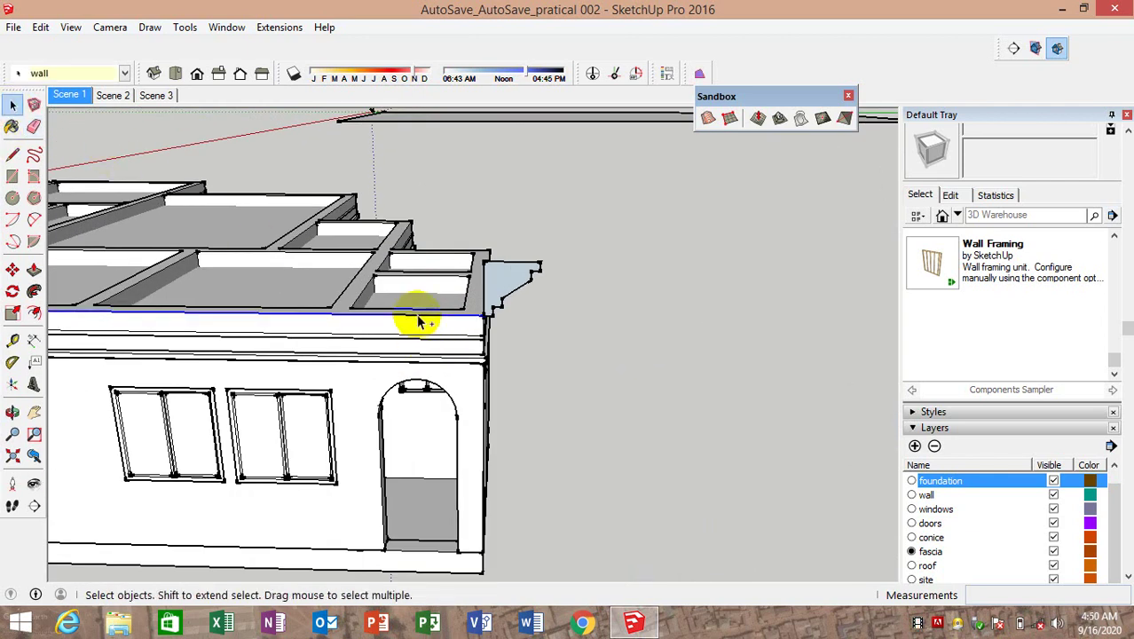
{"action": "scroll", "coordinate": [420, 321], "scroll_direction": "down", "scroll_amount": 5}
{"action": "scroll", "coordinate": [519, 347], "scroll_direction": "up", "scroll_amount": 3}
{"action": "scroll", "coordinate": [544, 339], "scroll_direction": "up", "scroll_amount": 2}
{"action": "scroll", "coordinate": [552, 355], "scroll_direction": "up", "scroll_amount": 2}
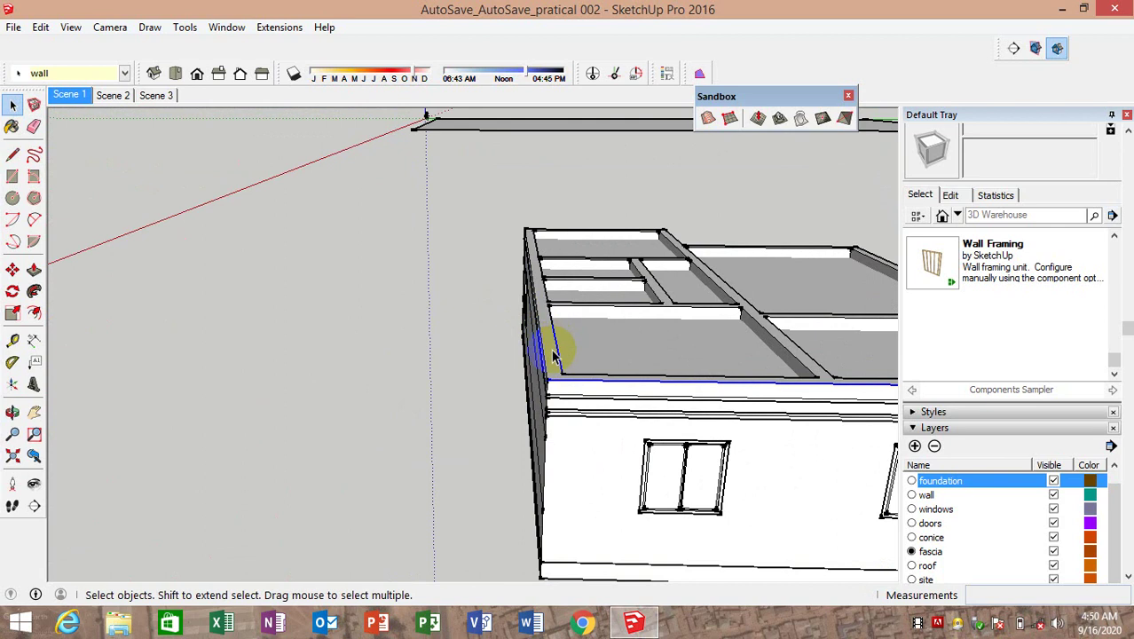
{"action": "scroll", "coordinate": [585, 426], "scroll_direction": "up", "scroll_amount": 2}
{"action": "scroll", "coordinate": [597, 451], "scroll_direction": "up", "scroll_amount": 2}
{"action": "scroll", "coordinate": [595, 454], "scroll_direction": "up", "scroll_amount": 1}
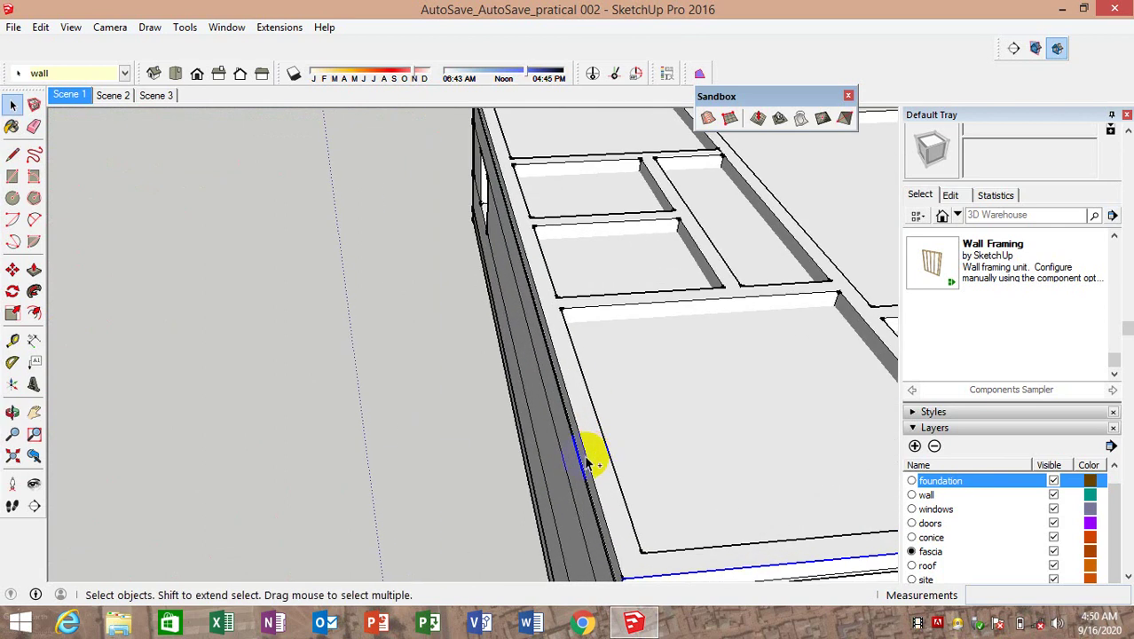
{"action": "scroll", "coordinate": [596, 464], "scroll_direction": "down", "scroll_amount": 3}
{"action": "mouse_move", "coordinate": [615, 392]}
{"action": "middle_mouse_down"}
{"action": "mouse_move", "coordinate": [688, 540]}
{"action": "mouse_move", "coordinate": [607, 289]}
{"action": "middle_mouse_up"}
{"action": "scroll", "coordinate": [550, 221], "scroll_direction": "up", "scroll_amount": 3}
{"action": "scroll", "coordinate": [540, 337], "scroll_direction": "up", "scroll_amount": 2}
{"action": "scroll", "coordinate": [521, 379], "scroll_direction": "down", "scroll_amount": 1}
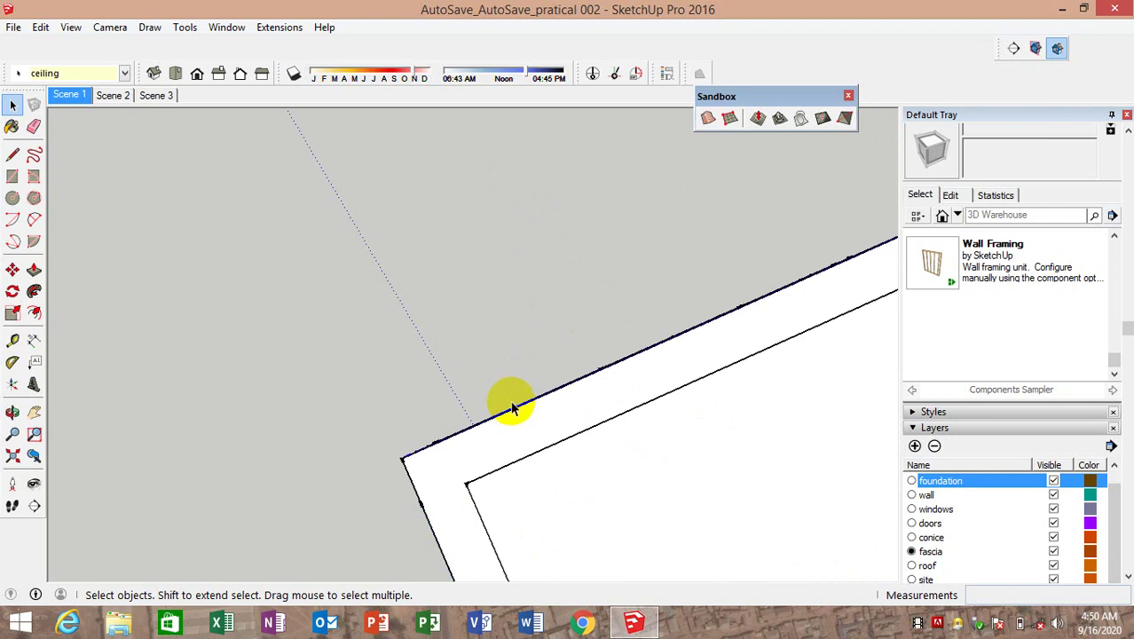
{"action": "scroll", "coordinate": [478, 438], "scroll_direction": "up", "scroll_amount": 3}
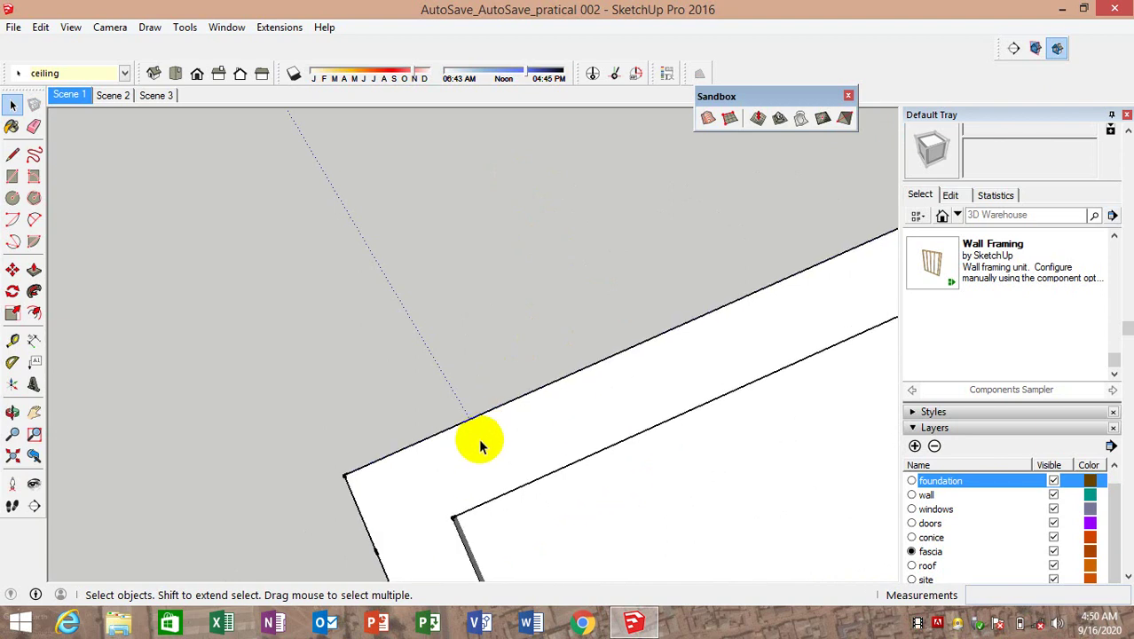
{"action": "scroll", "coordinate": [478, 438], "scroll_direction": "up", "scroll_amount": 2}
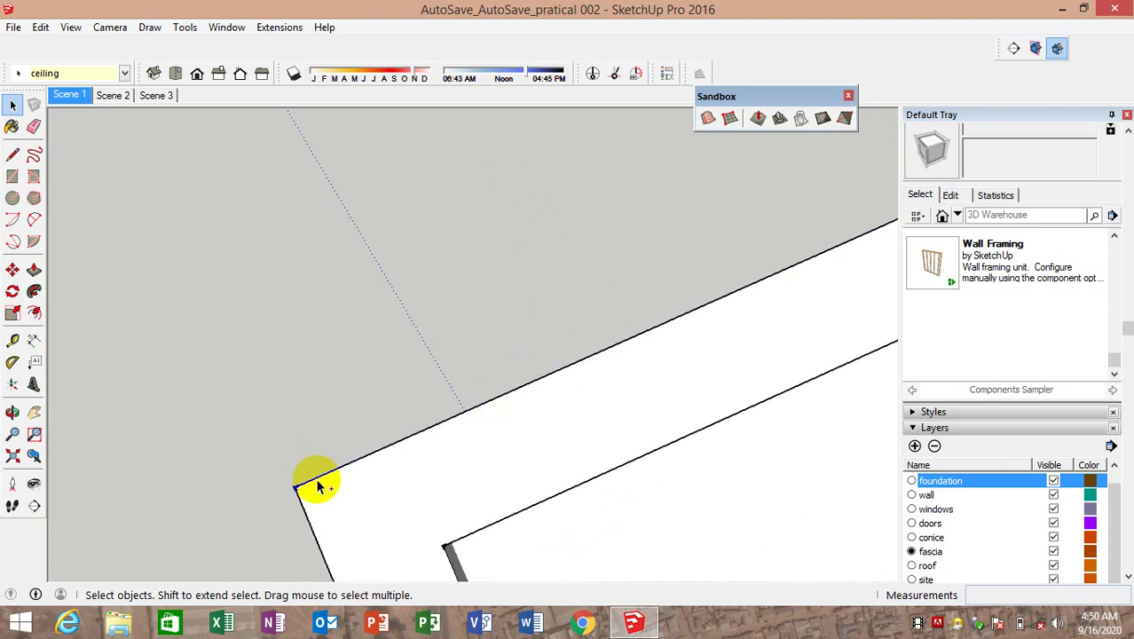
{"action": "scroll", "coordinate": [321, 436], "scroll_direction": "down", "scroll_amount": 1}
{"action": "scroll", "coordinate": [397, 375], "scroll_direction": "down", "scroll_amount": 2}
{"action": "scroll", "coordinate": [385, 380], "scroll_direction": "down", "scroll_amount": 2}
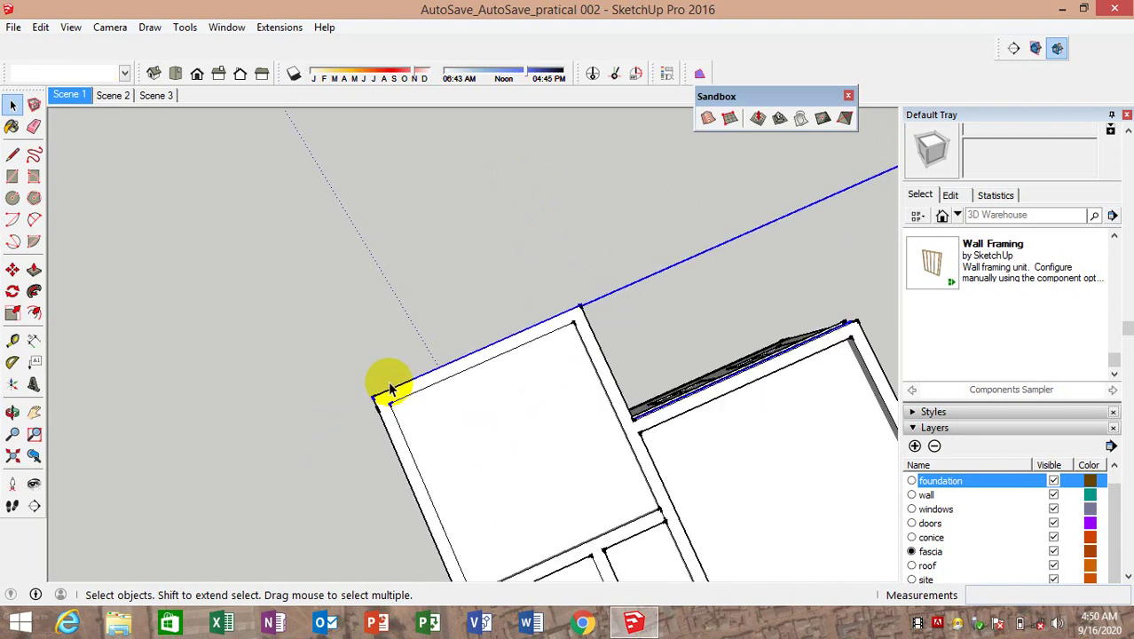
{"action": "scroll", "coordinate": [393, 390], "scroll_direction": "down", "scroll_amount": 2}
{"action": "scroll", "coordinate": [407, 456], "scroll_direction": "up", "scroll_amount": 2}
{"action": "scroll", "coordinate": [413, 460], "scroll_direction": "up", "scroll_amount": 2}
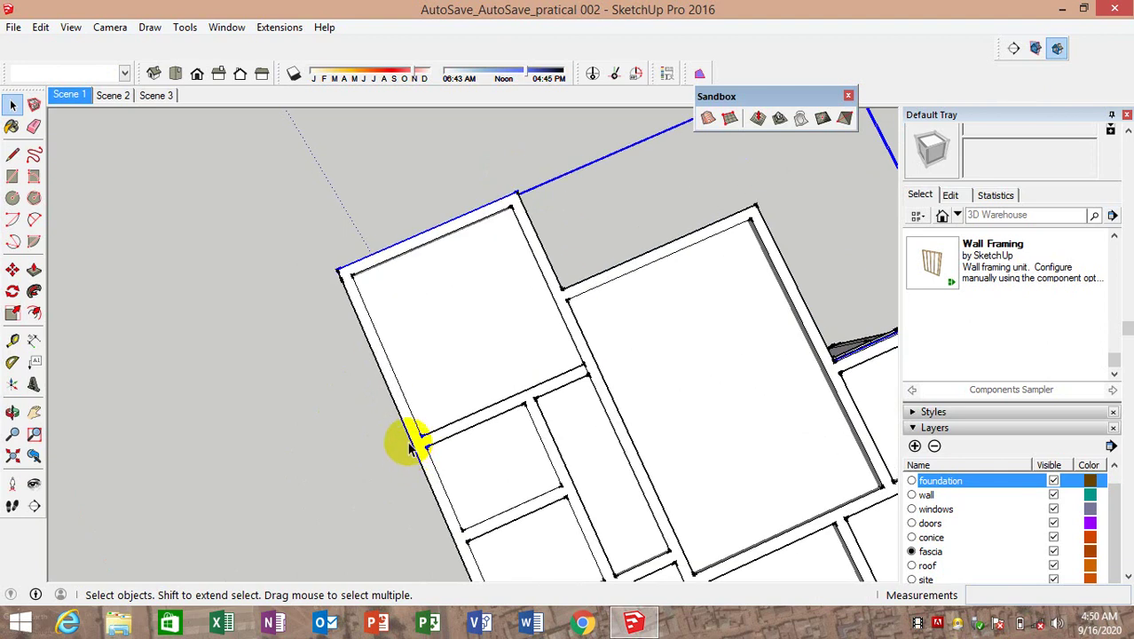
{"action": "middle_click_drag", "start_coordinate": [350, 422], "coordinate": [435, 173]}
{"action": "scroll", "coordinate": [410, 248], "scroll_direction": "down", "scroll_amount": 3}
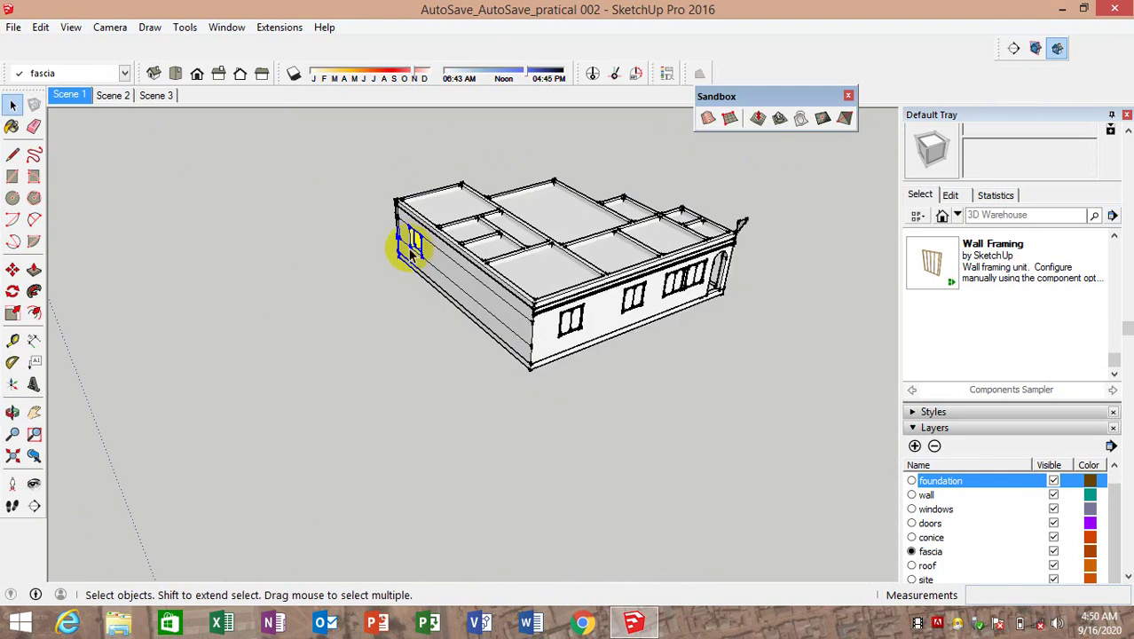
{"action": "middle_click_drag", "start_coordinate": [410, 253], "coordinate": [519, 245]}
{"action": "scroll", "coordinate": [653, 223], "scroll_direction": "up", "scroll_amount": 2}
{"action": "scroll", "coordinate": [640, 228], "scroll_direction": "up", "scroll_amount": 2}
{"action": "scroll", "coordinate": [564, 220], "scroll_direction": "up", "scroll_amount": 1}
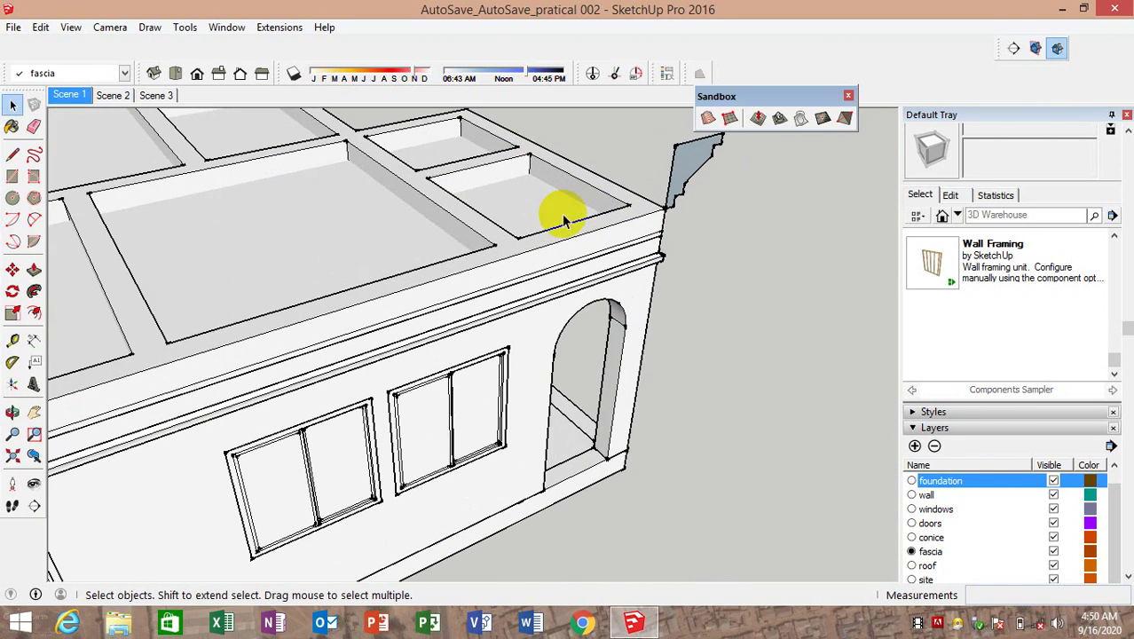
Select the roof edge along the wall top and close in on the roof corner
{"action": "left_click", "coordinate": [563, 241]}
{"action": "scroll", "coordinate": [602, 222], "scroll_direction": "down", "scroll_amount": 2}
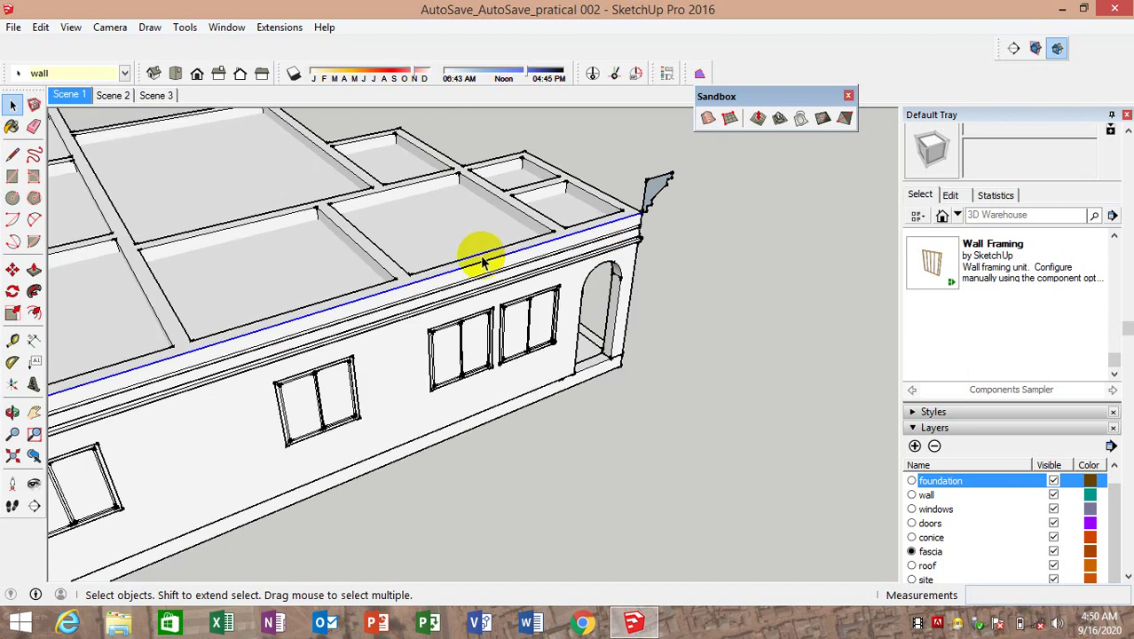
{"action": "scroll", "coordinate": [473, 253], "scroll_direction": "down", "scroll_amount": 2}
{"action": "scroll", "coordinate": [405, 297], "scroll_direction": "down", "scroll_amount": 2}
{"action": "scroll", "coordinate": [182, 321], "scroll_direction": "up", "scroll_amount": 2}
{"action": "scroll", "coordinate": [199, 346], "scroll_direction": "up", "scroll_amount": 2}
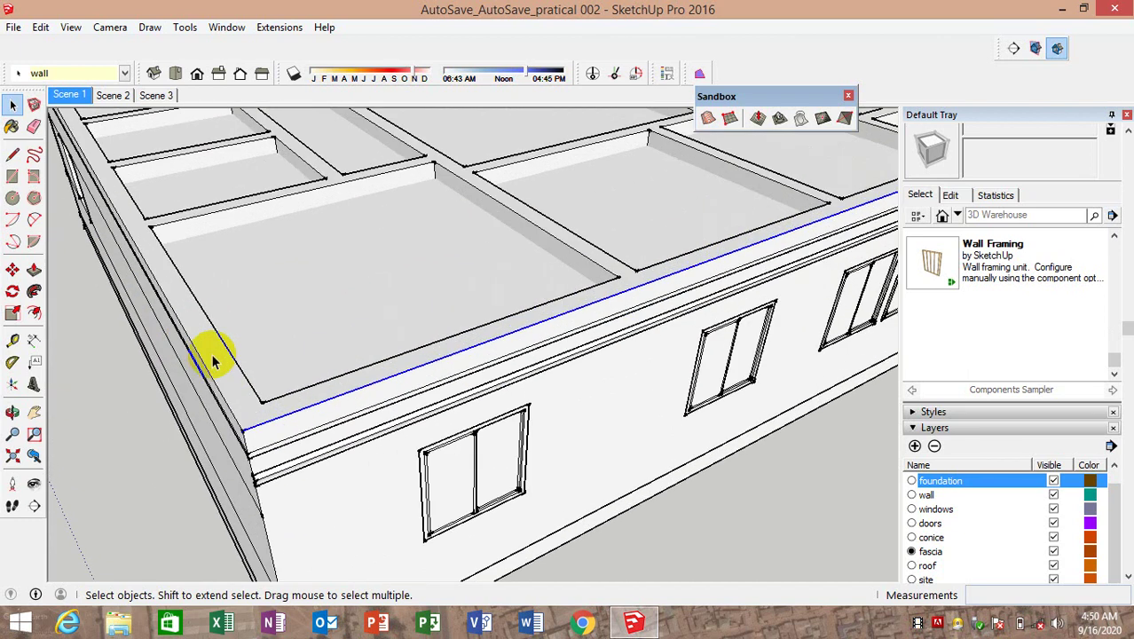
{"action": "scroll", "coordinate": [213, 368], "scroll_direction": "up", "scroll_amount": 1}
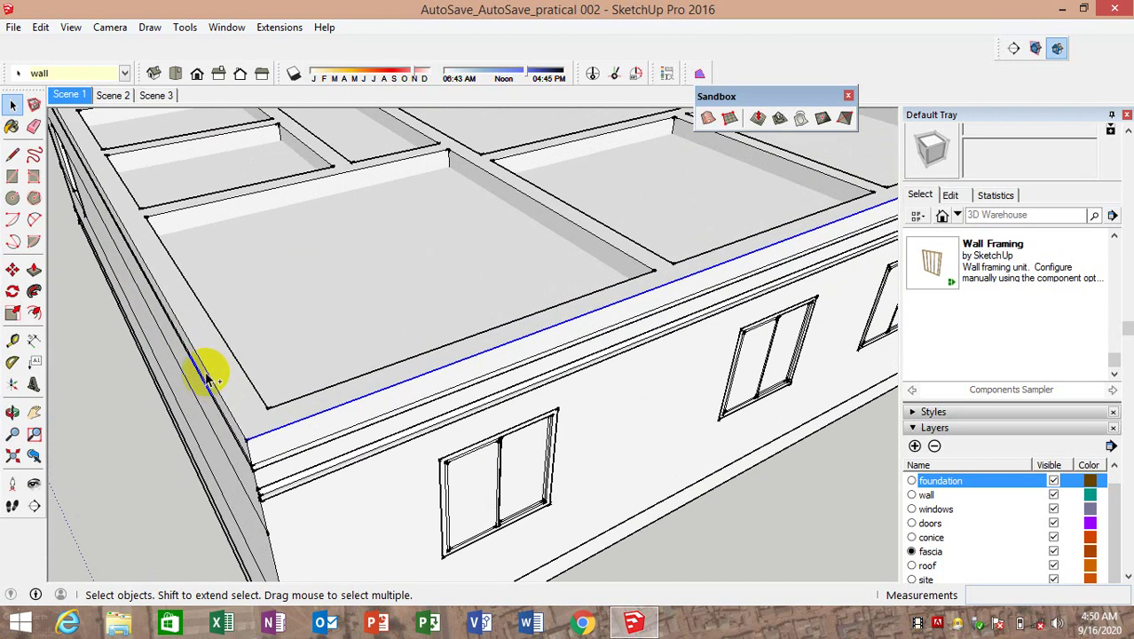
{"action": "scroll", "coordinate": [217, 366], "scroll_direction": "down", "scroll_amount": 3}
{"action": "middle_click_drag", "start_coordinate": [468, 456], "coordinate": [261, 197]}
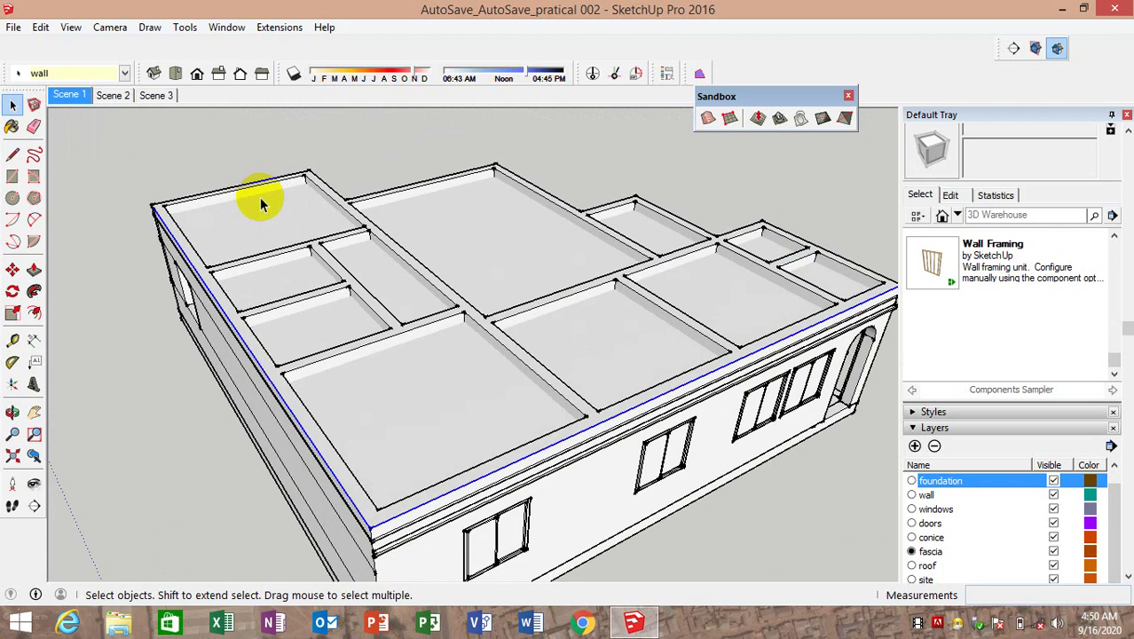
{"action": "scroll", "coordinate": [172, 207], "scroll_direction": "up", "scroll_amount": 3}
{"action": "scroll", "coordinate": [193, 275], "scroll_direction": "down", "scroll_amount": 1}
{"action": "scroll", "coordinate": [266, 279], "scroll_direction": "down", "scroll_amount": 2}
{"action": "scroll", "coordinate": [341, 293], "scroll_direction": "down", "scroll_amount": 1}
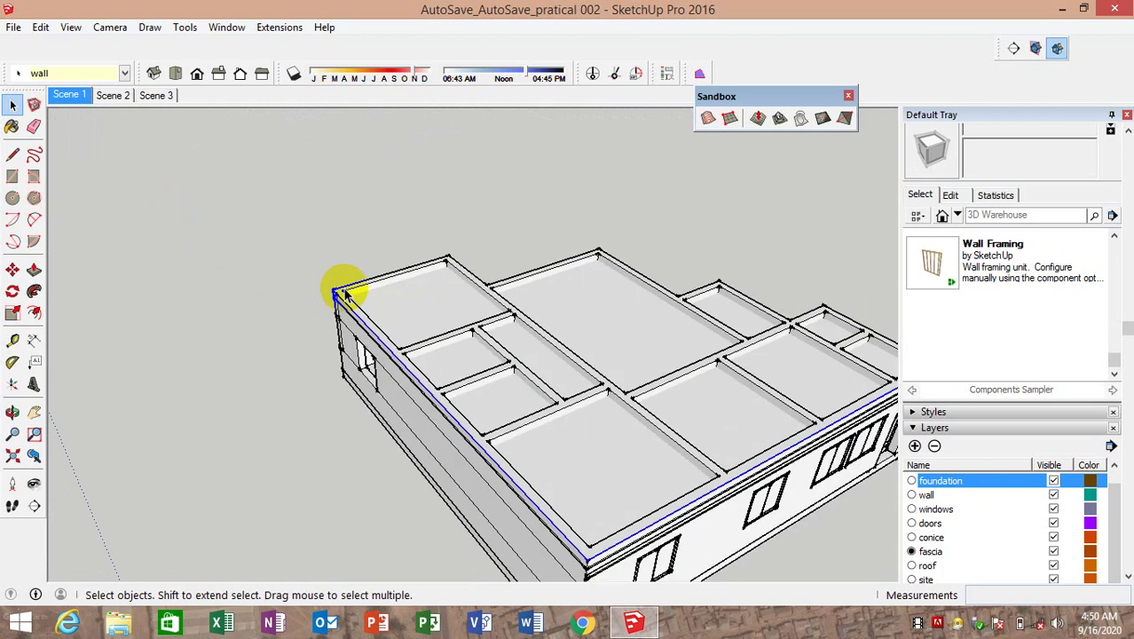
{"action": "scroll", "coordinate": [359, 232], "scroll_direction": "up", "scroll_amount": 2}
{"action": "scroll", "coordinate": [347, 279], "scroll_direction": "up", "scroll_amount": 2}
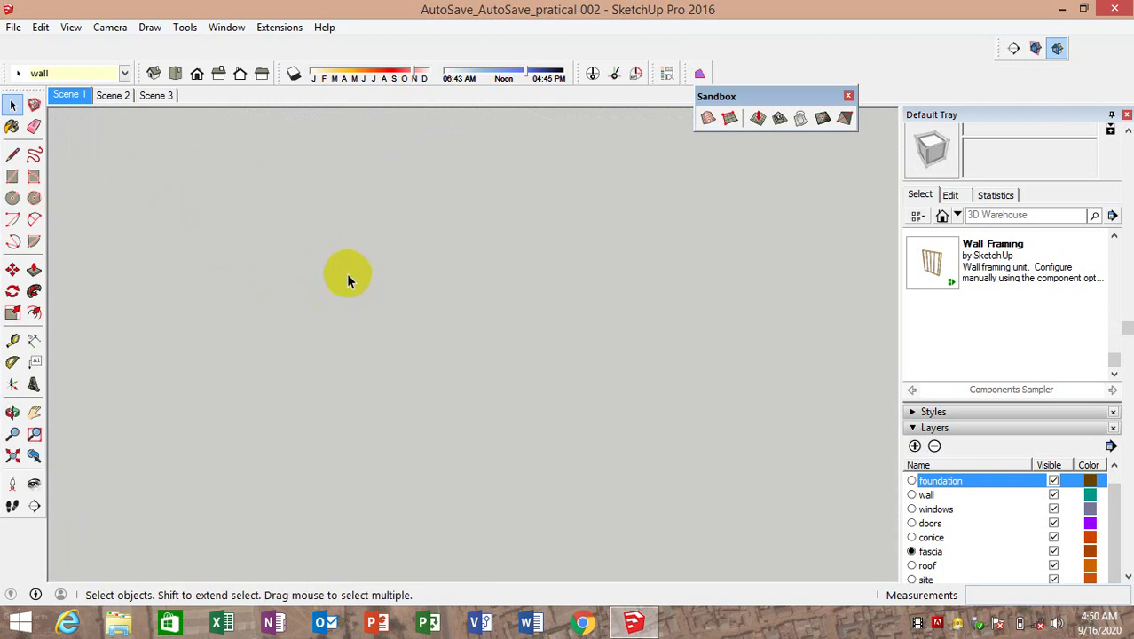
{"action": "scroll", "coordinate": [365, 311], "scroll_direction": "down", "scroll_amount": 4}
{"action": "scroll", "coordinate": [357, 330], "scroll_direction": "up", "scroll_amount": 3}
{"action": "scroll", "coordinate": [357, 330], "scroll_direction": "down", "scroll_amount": 2}
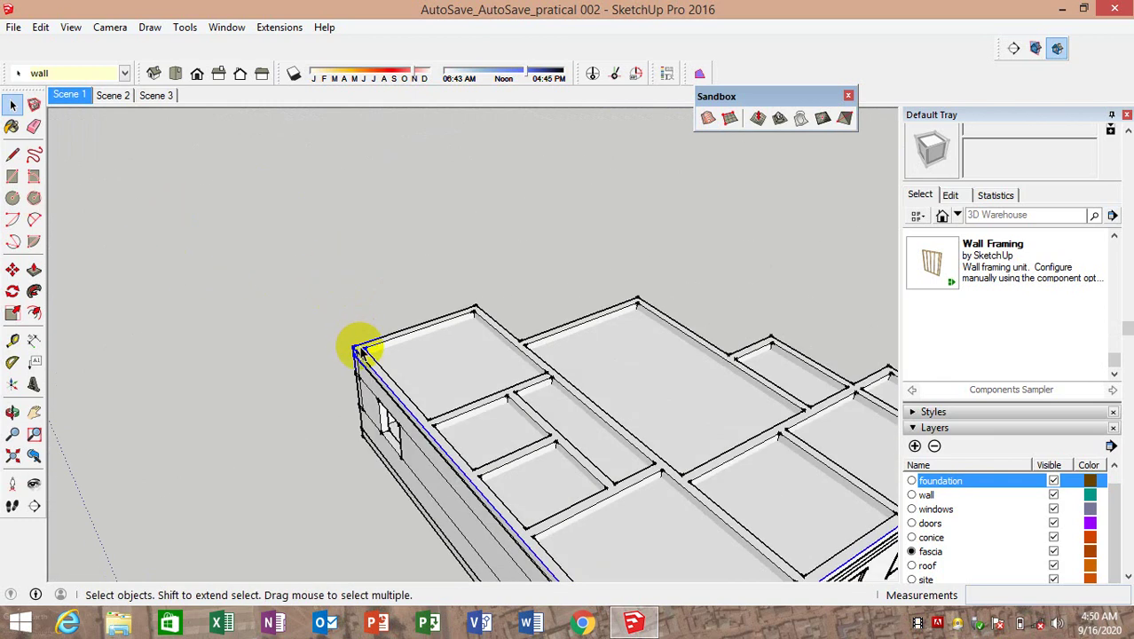
{"action": "scroll", "coordinate": [356, 342], "scroll_direction": "up", "scroll_amount": 1}
{"action": "scroll", "coordinate": [346, 350], "scroll_direction": "up", "scroll_amount": 2}
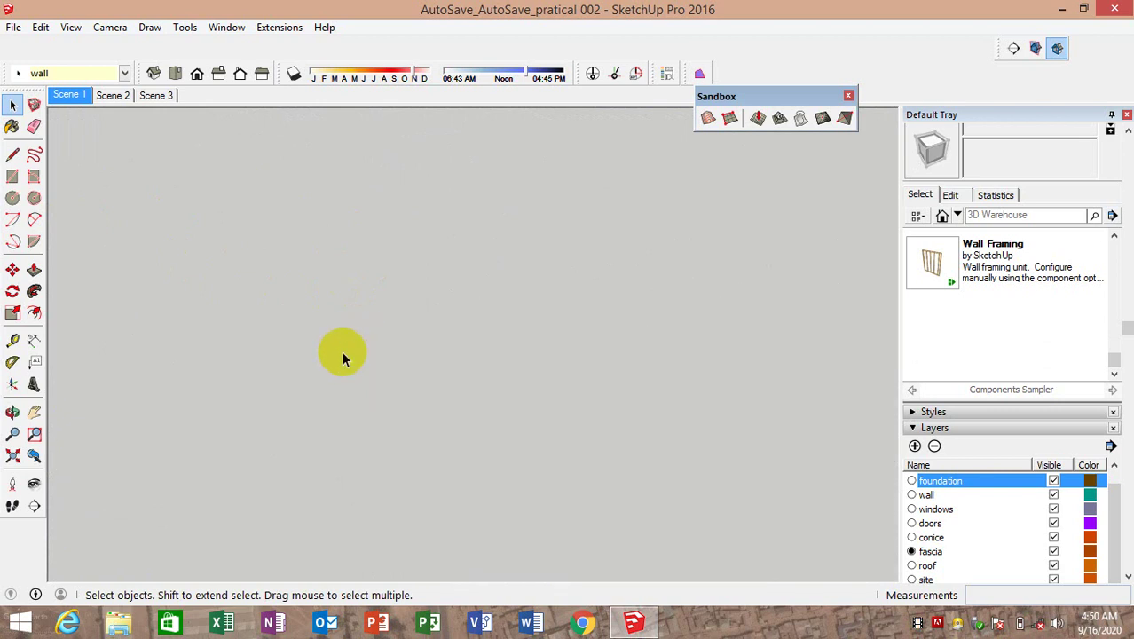
{"action": "scroll", "coordinate": [351, 359], "scroll_direction": "down", "scroll_amount": 1}
{"action": "middle_click_drag", "start_coordinate": [356, 368], "coordinate": [544, 417]}
{"action": "scroll", "coordinate": [543, 404], "scroll_direction": "down", "scroll_amount": 1}
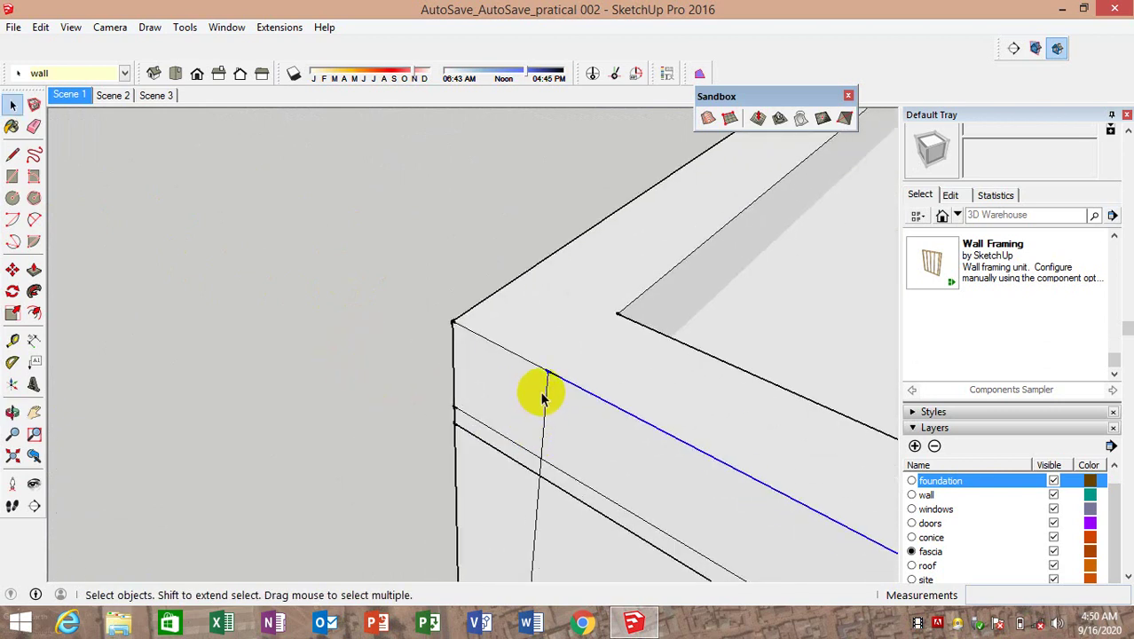
Erase the stray fascia corner edge and the wall line beneath it
{"action": "left_click", "coordinate": [537, 364]}
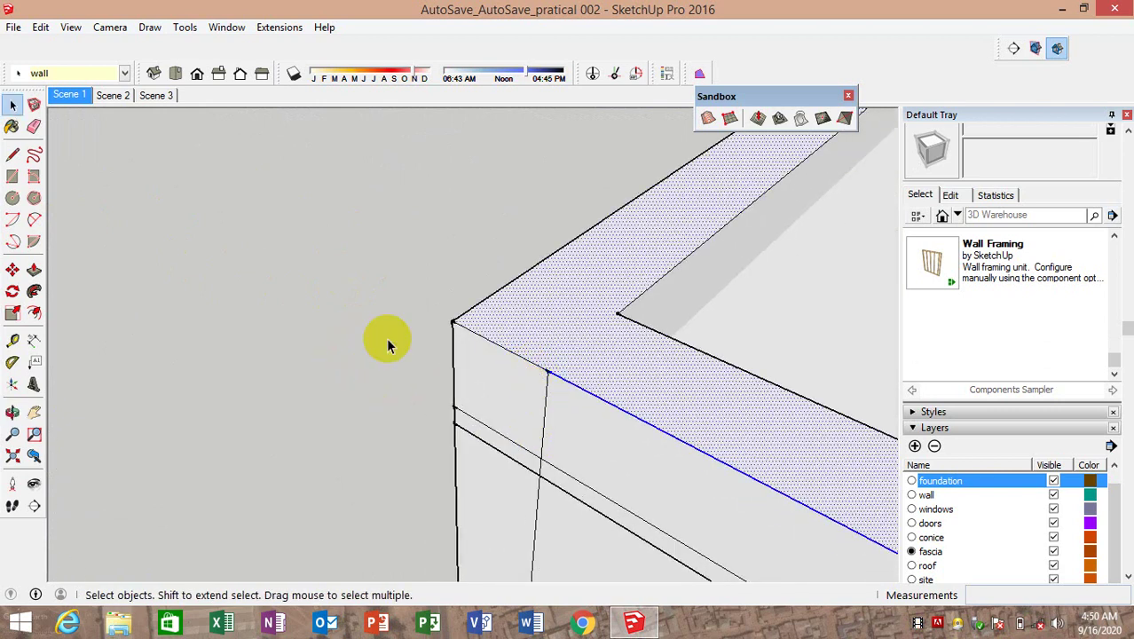
{"action": "left_click", "coordinate": [34, 127]}
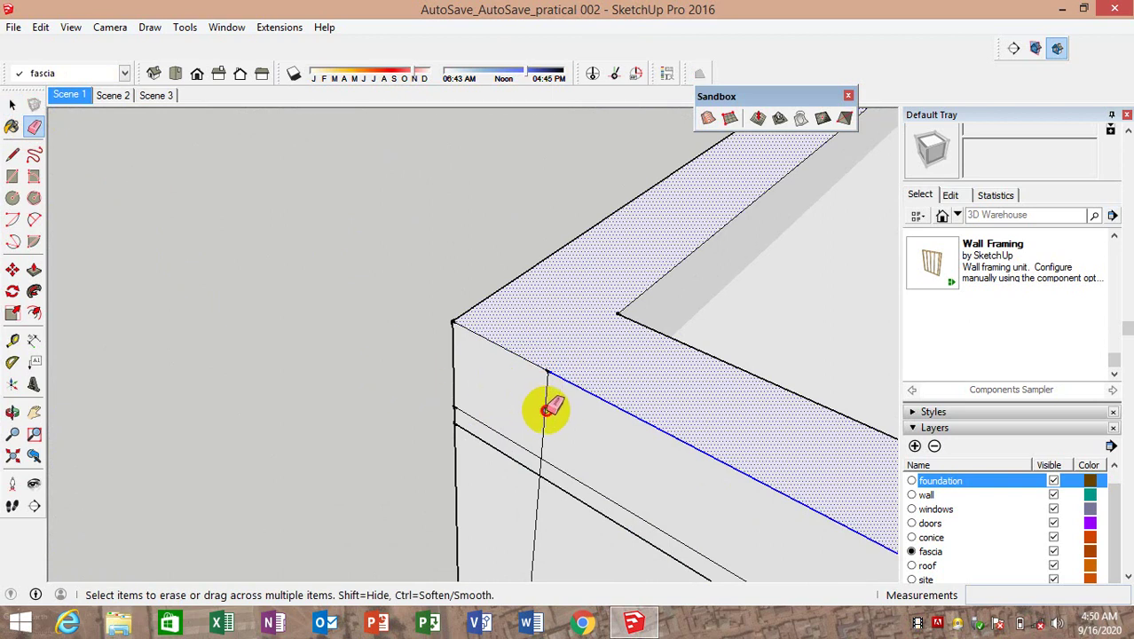
{"action": "left_click_drag", "start_coordinate": [544, 405], "coordinate": [527, 362]}
{"action": "scroll", "coordinate": [519, 401], "scroll_direction": "up", "scroll_amount": 1}
{"action": "scroll", "coordinate": [511, 372], "scroll_direction": "down", "scroll_amount": 1}
{"action": "scroll", "coordinate": [507, 347], "scroll_direction": "down", "scroll_amount": 1}
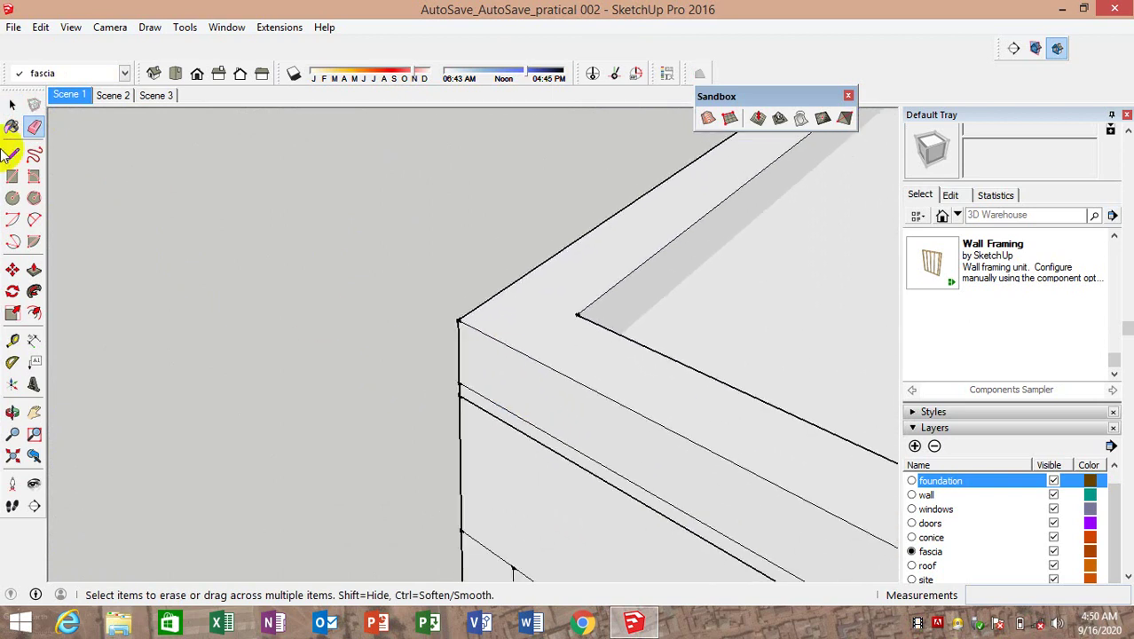
{"action": "left_click", "coordinate": [12, 104]}
{"action": "mouse_move", "coordinate": [355, 266]}
{"action": "middle_mouse_down"}
{"action": "mouse_move", "coordinate": [437, 261]}
{"action": "mouse_move", "coordinate": [770, 432]}
{"action": "middle_mouse_up"}
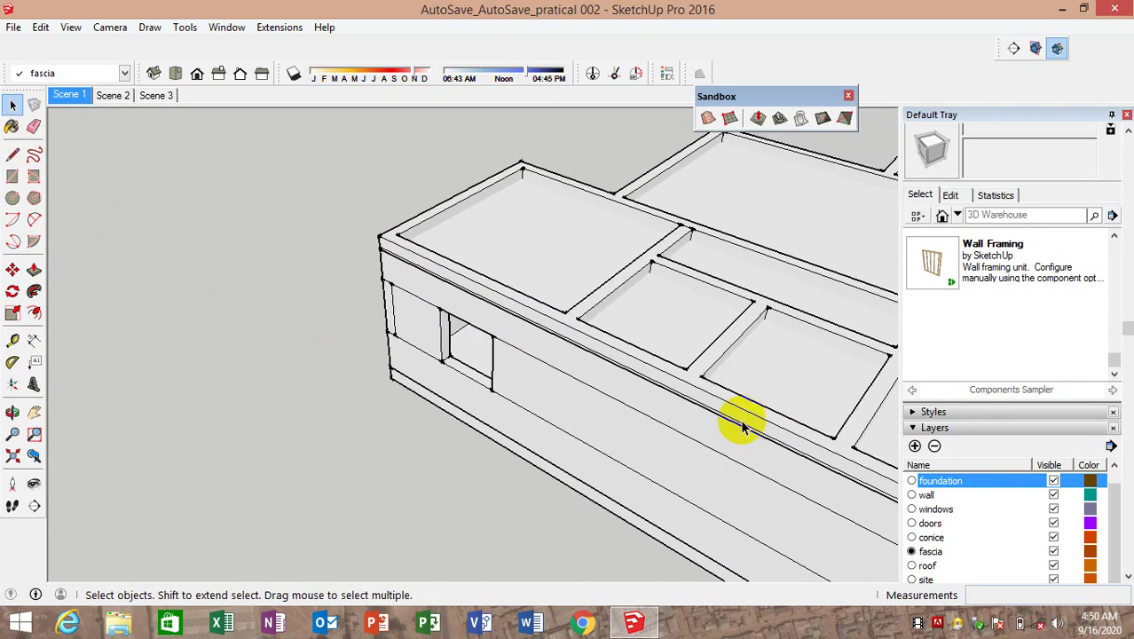
Add the next stepped roof edge and its adjoining edge to the path selection
{"action": "scroll", "coordinate": [737, 417], "scroll_direction": "down", "scroll_amount": 1}
{"action": "scroll", "coordinate": [444, 328], "scroll_direction": "down", "scroll_amount": 3}
{"action": "scroll", "coordinate": [317, 304], "scroll_direction": "up", "scroll_amount": 2}
{"action": "scroll", "coordinate": [254, 315], "scroll_direction": "up", "scroll_amount": 1}
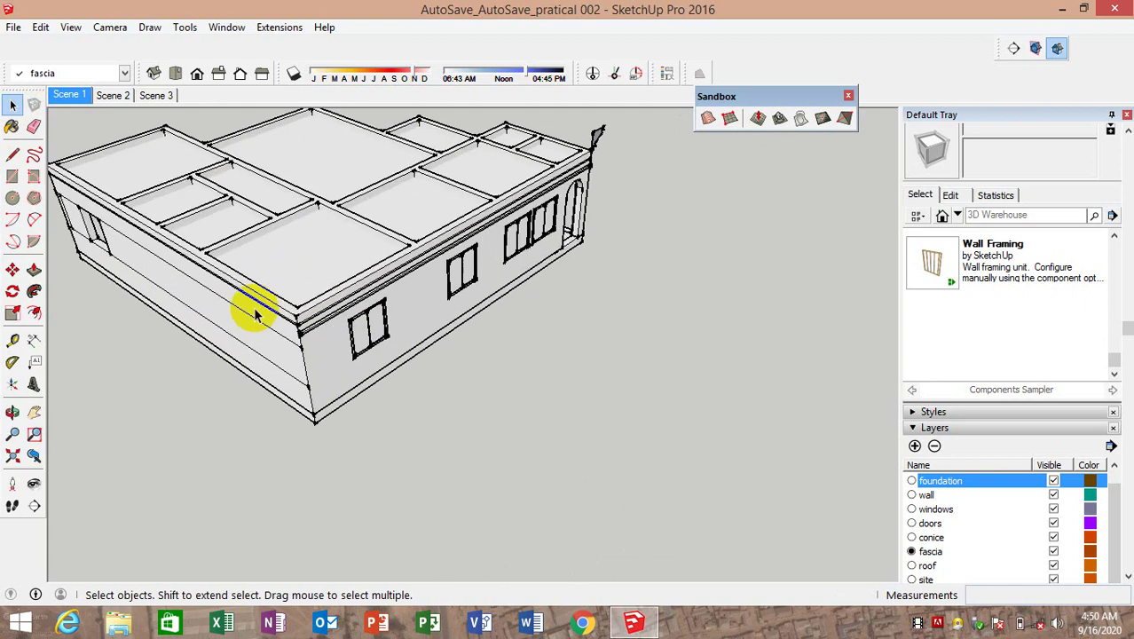
{"action": "scroll", "coordinate": [302, 319], "scroll_direction": "up", "scroll_amount": 2}
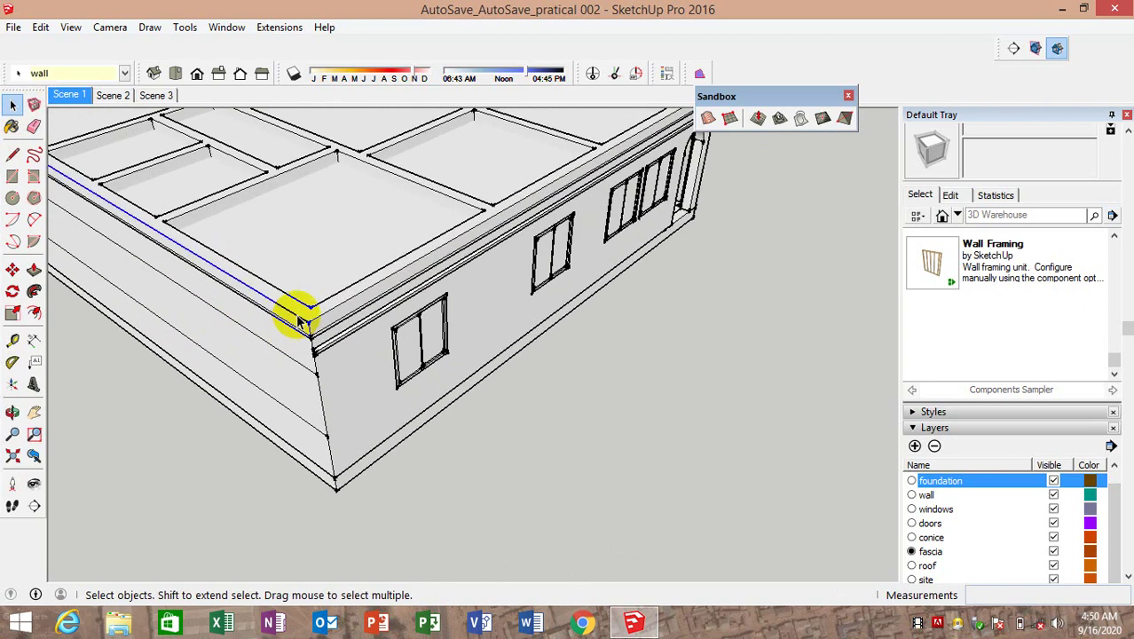
{"action": "scroll", "coordinate": [533, 310], "scroll_direction": "down", "scroll_amount": 3}
{"action": "scroll", "coordinate": [341, 240], "scroll_direction": "up", "scroll_amount": 1}
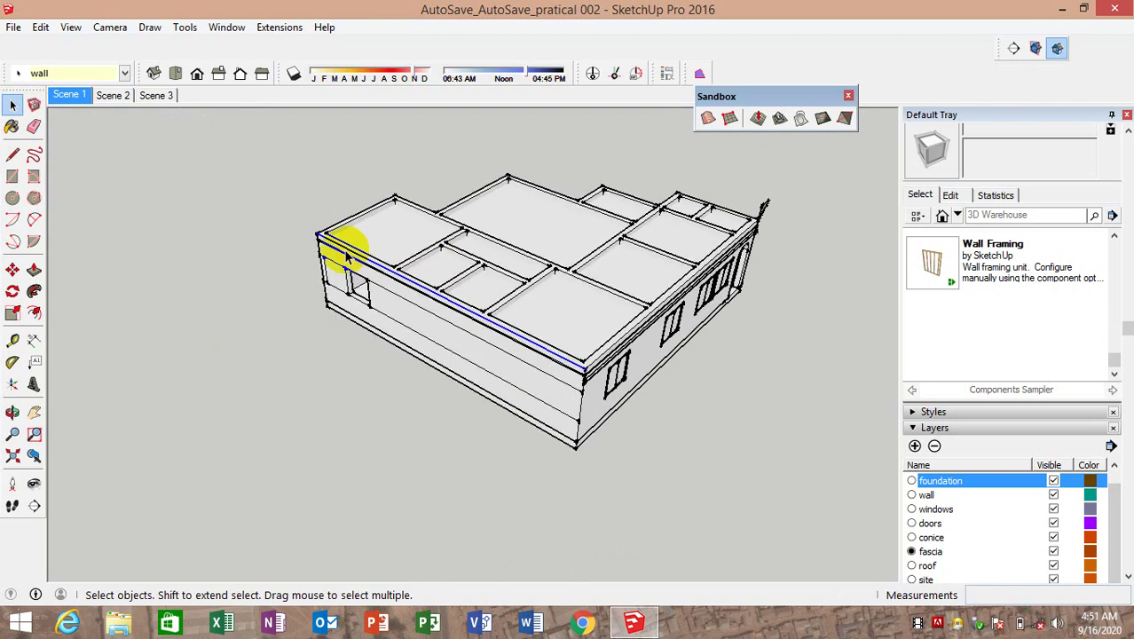
{"action": "scroll", "coordinate": [303, 233], "scroll_direction": "up", "scroll_amount": 3}
{"action": "scroll", "coordinate": [355, 237], "scroll_direction": "up", "scroll_amount": 3}
{"action": "scroll", "coordinate": [497, 283], "scroll_direction": "down", "scroll_amount": 3}
{"action": "scroll", "coordinate": [621, 346], "scroll_direction": "down", "scroll_amount": 2}
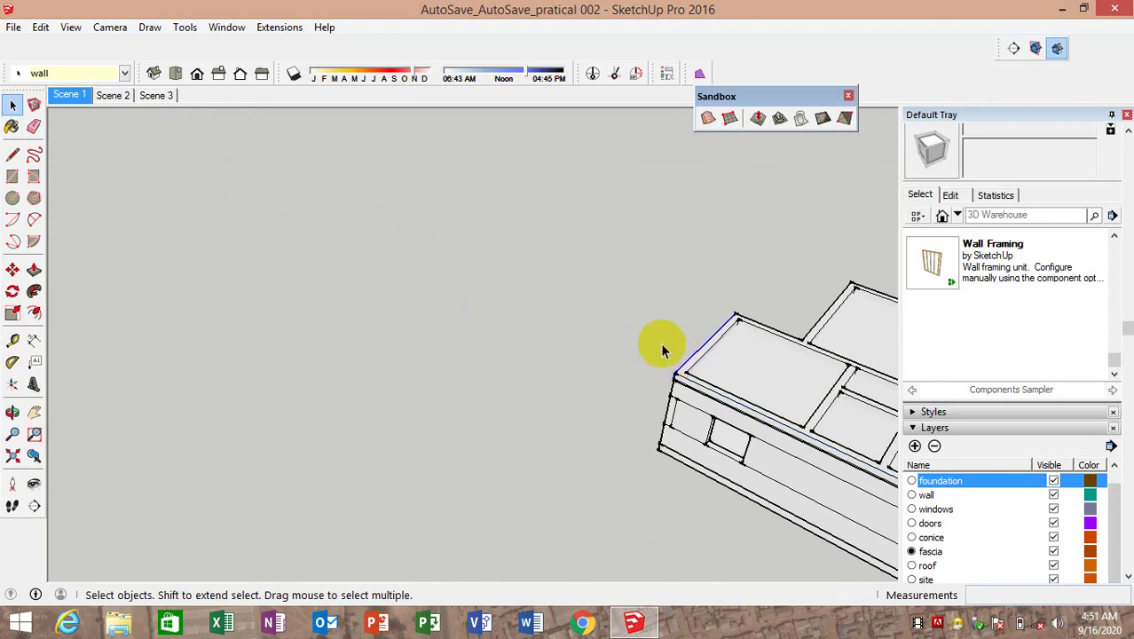
{"action": "scroll", "coordinate": [704, 325], "scroll_direction": "up", "scroll_amount": 3}
{"action": "scroll", "coordinate": [703, 331], "scroll_direction": "up", "scroll_amount": 2}
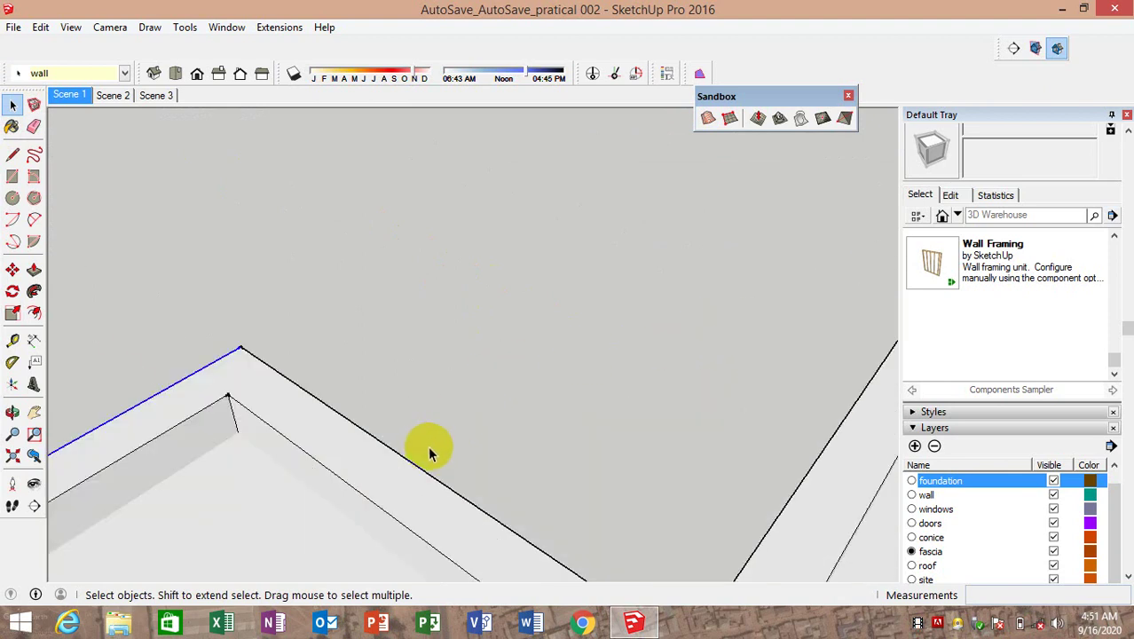
{"action": "scroll", "coordinate": [436, 386], "scroll_direction": "down", "scroll_amount": 3}
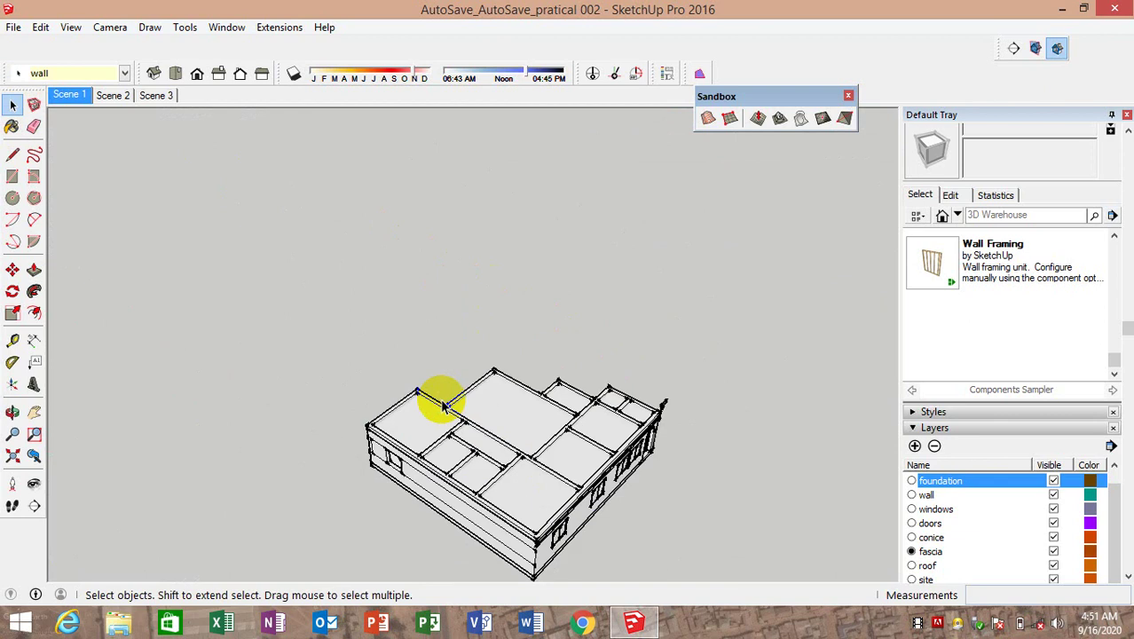
{"action": "scroll", "coordinate": [440, 398], "scroll_direction": "up", "scroll_amount": 2}
{"action": "scroll", "coordinate": [458, 397], "scroll_direction": "up", "scroll_amount": 1}
{"action": "scroll", "coordinate": [458, 403], "scroll_direction": "up", "scroll_amount": 2}
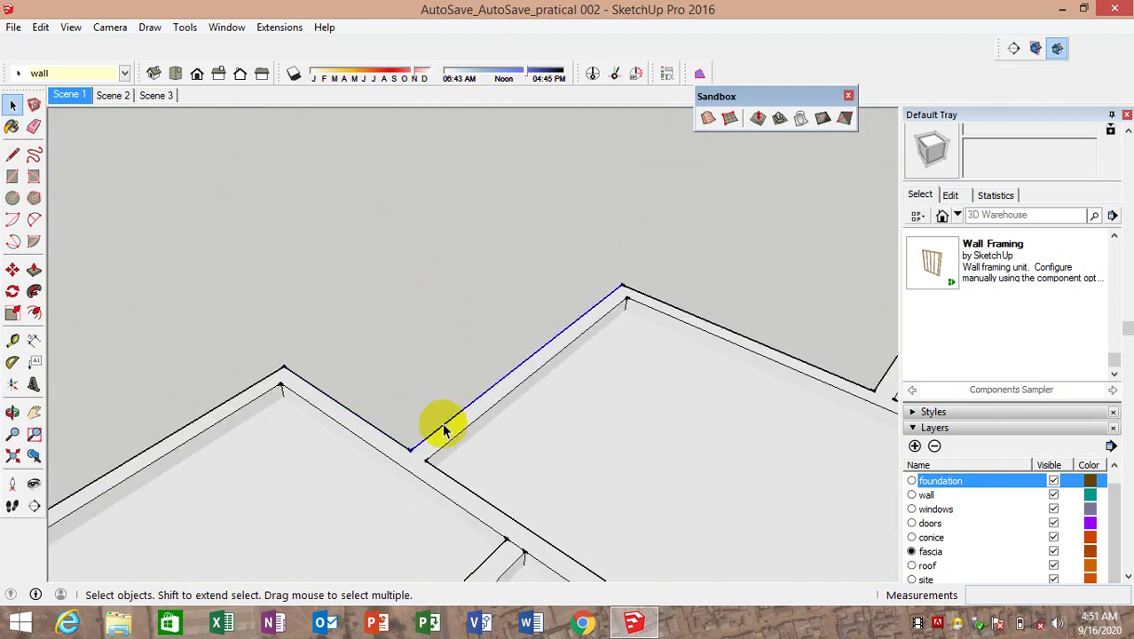
{"action": "scroll", "coordinate": [691, 325], "scroll_direction": "up", "scroll_amount": 1}
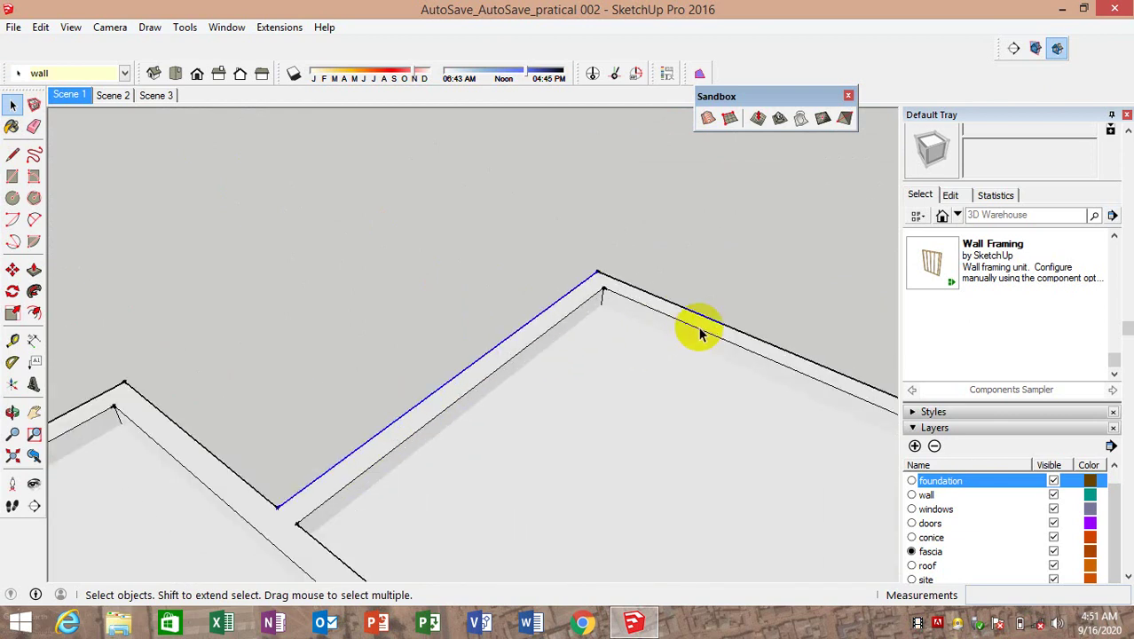
{"action": "scroll", "coordinate": [675, 332], "scroll_direction": "down", "scroll_amount": 1}
{"action": "scroll", "coordinate": [489, 312], "scroll_direction": "down", "scroll_amount": 1}
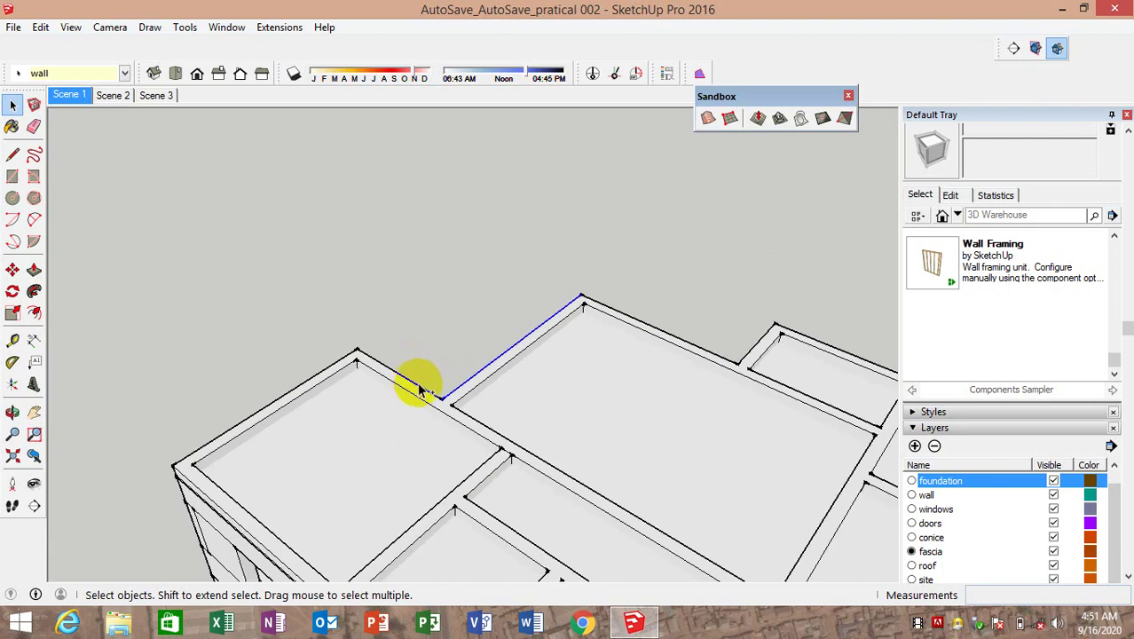
{"action": "left_click", "coordinate": [421, 391], "text": "ctrl"}
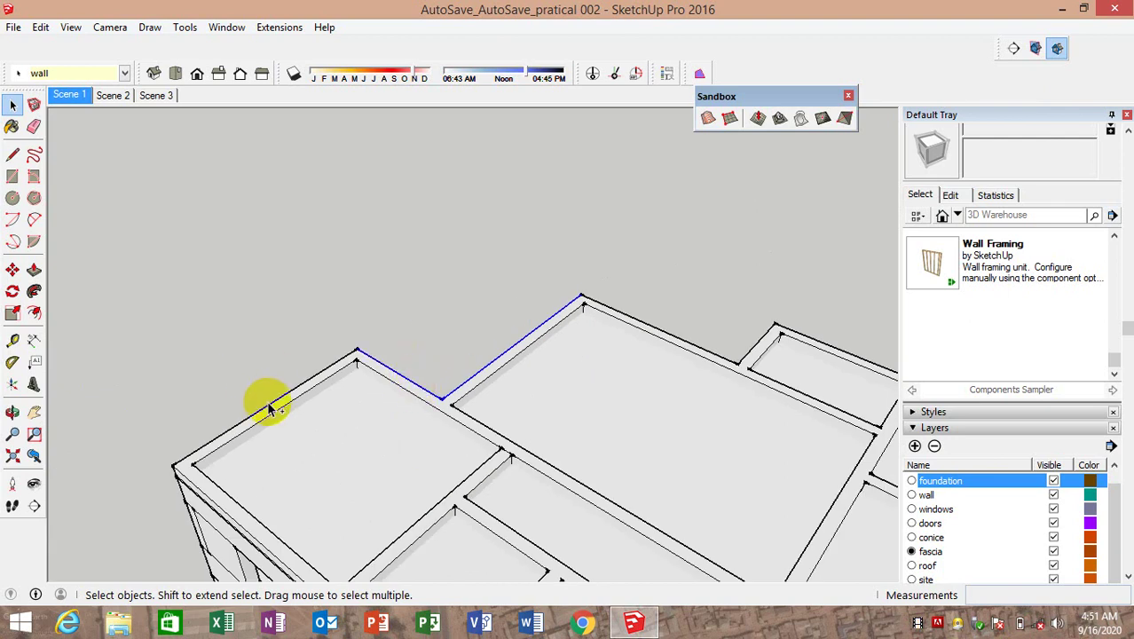
{"action": "left_click", "coordinate": [269, 407], "text": "ctrl"}
Orbit around the whole house to check the selected roof perimeter
{"action": "scroll", "coordinate": [190, 296], "scroll_direction": "down", "scroll_amount": 4}
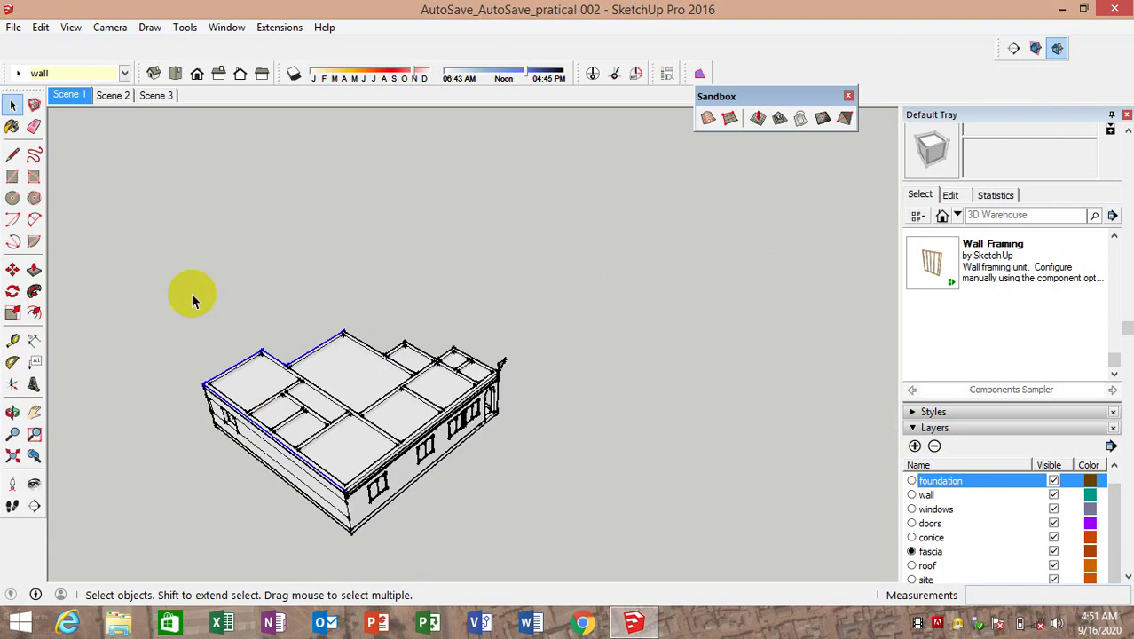
{"action": "mouse_move", "coordinate": [190, 296]}
{"action": "middle_mouse_down"}
{"action": "mouse_move", "coordinate": [324, 456]}
{"action": "mouse_move", "coordinate": [292, 443]}
{"action": "mouse_move", "coordinate": [291, 392]}
{"action": "mouse_move", "coordinate": [241, 360]}
{"action": "mouse_move", "coordinate": [278, 253]}
{"action": "mouse_move", "coordinate": [297, 354]}
{"action": "middle_mouse_up"}
{"action": "scroll", "coordinate": [340, 433], "scroll_direction": "up", "scroll_amount": 4}
{"action": "scroll", "coordinate": [400, 228], "scroll_direction": "down", "scroll_amount": 3}
{"action": "scroll", "coordinate": [338, 301], "scroll_direction": "up", "scroll_amount": 5}
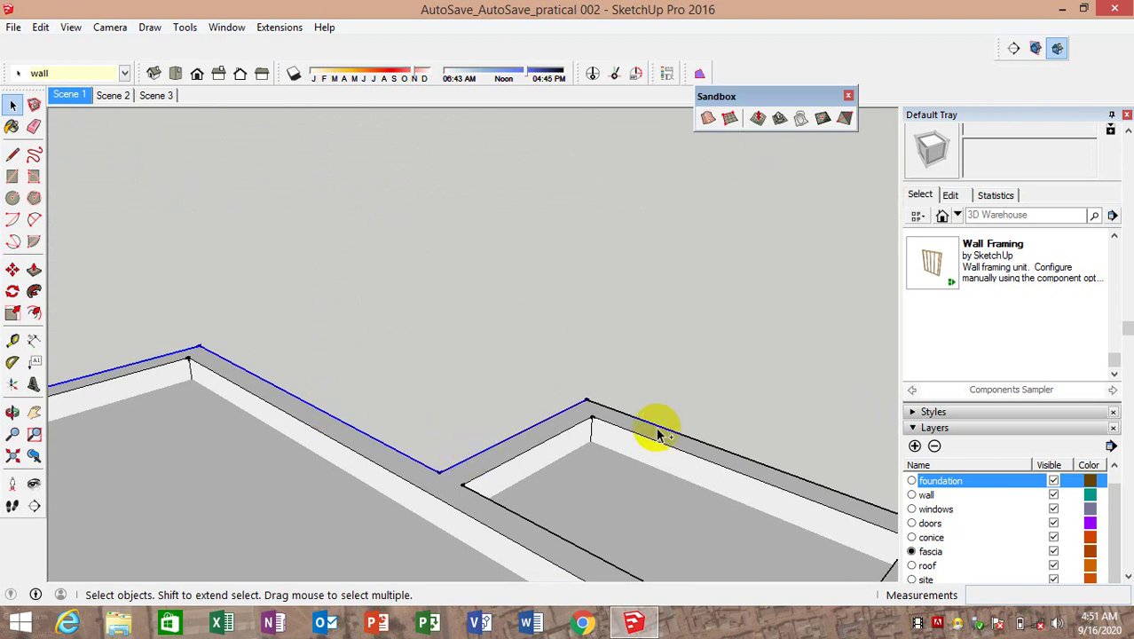
{"action": "scroll", "coordinate": [600, 425], "scroll_direction": "down", "scroll_amount": 6}
{"action": "scroll", "coordinate": [314, 380], "scroll_direction": "down", "scroll_amount": 2}
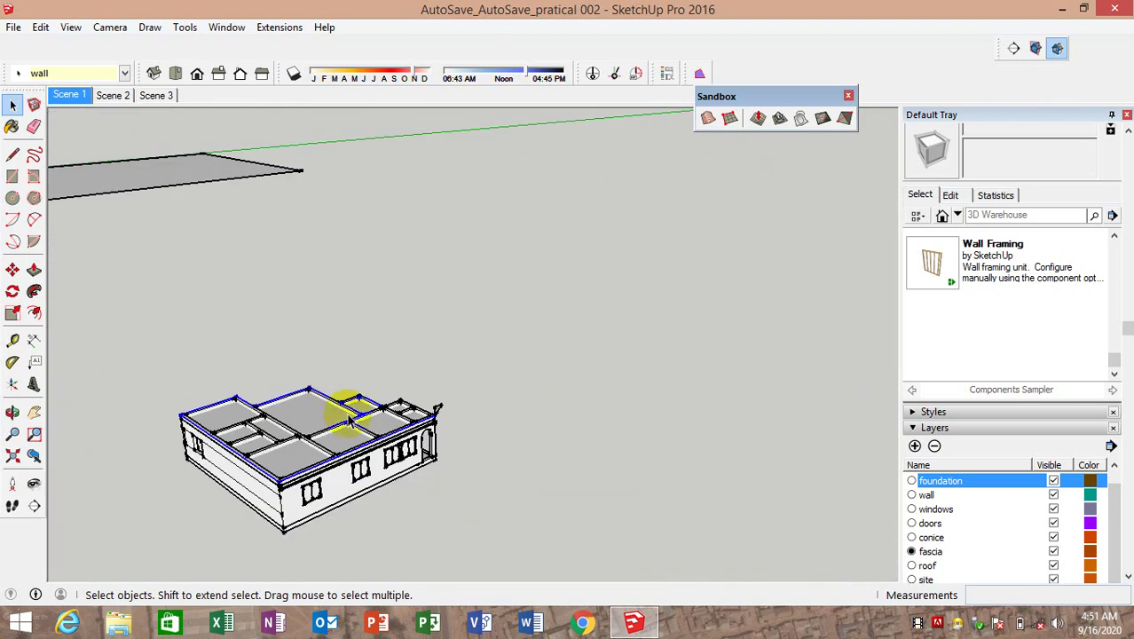
{"action": "middle_click_drag", "start_coordinate": [336, 405], "coordinate": [531, 467]}
{"action": "scroll", "coordinate": [462, 435], "scroll_direction": "up", "scroll_amount": 3}
{"action": "scroll", "coordinate": [391, 434], "scroll_direction": "up", "scroll_amount": 3}
{"action": "scroll", "coordinate": [355, 470], "scroll_direction": "up", "scroll_amount": 2}
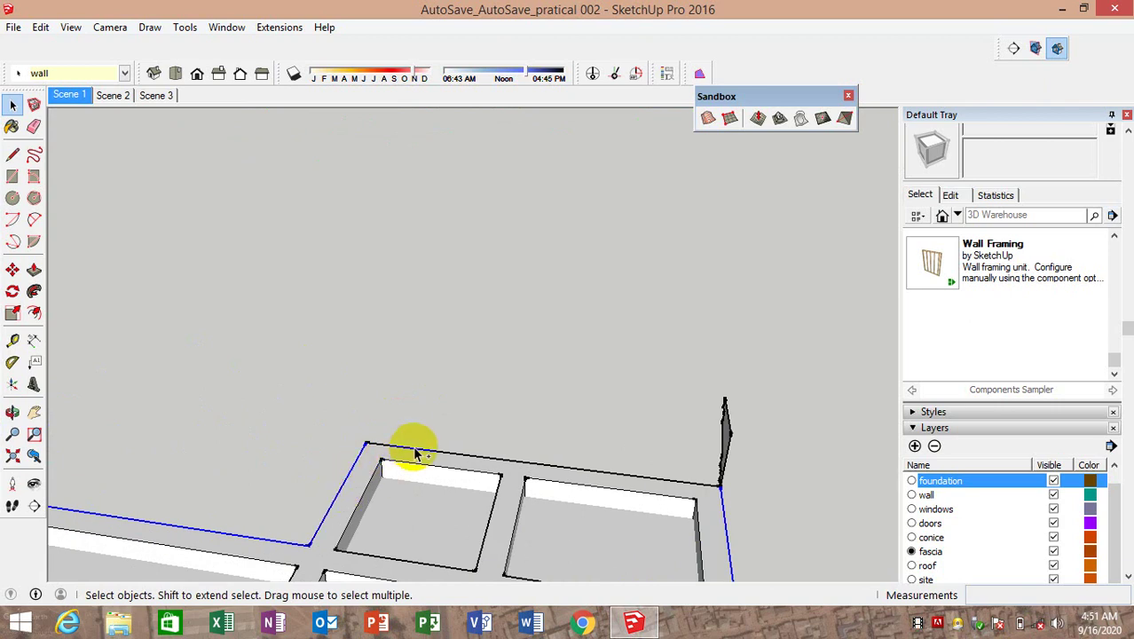
{"action": "scroll", "coordinate": [417, 454], "scroll_direction": "down", "scroll_amount": 3}
{"action": "scroll", "coordinate": [481, 380], "scroll_direction": "down", "scroll_amount": 3}
{"action": "mouse_move", "coordinate": [532, 431]}
{"action": "middle_mouse_down"}
{"action": "mouse_move", "coordinate": [303, 355]}
{"action": "mouse_move", "coordinate": [496, 425]}
{"action": "middle_mouse_up"}
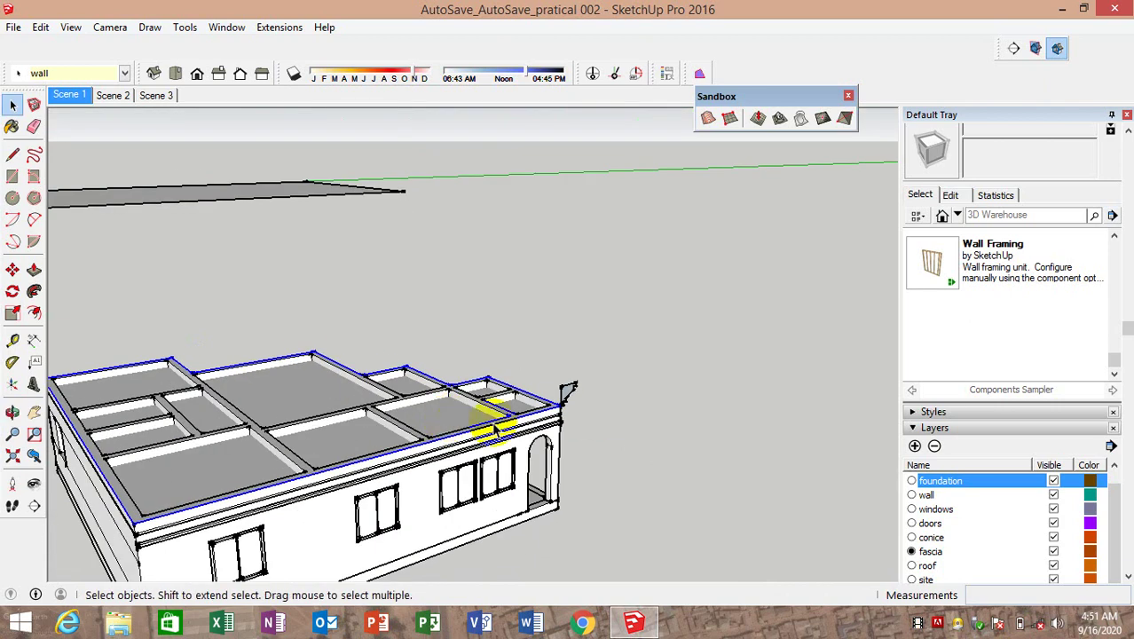
{"action": "scroll", "coordinate": [629, 379], "scroll_direction": "up", "scroll_amount": 4}
{"action": "scroll", "coordinate": [624, 378], "scroll_direction": "down", "scroll_amount": 2}
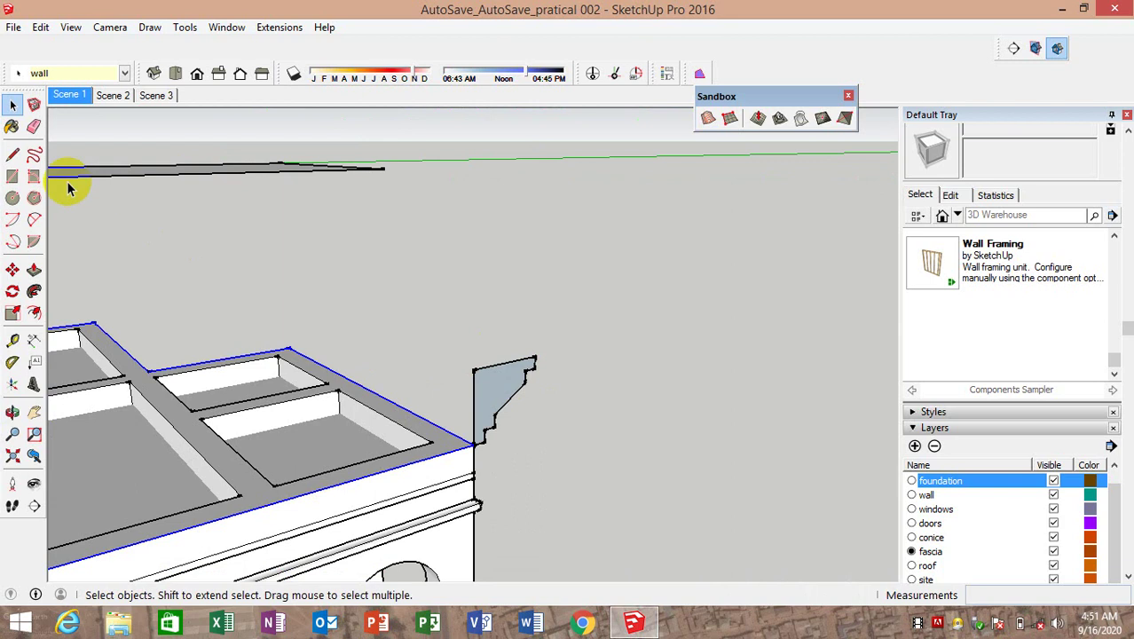
Run Follow Me on the stepped fascia profile and check the wrapped band from the front
{"action": "left_click", "coordinate": [33, 292]}
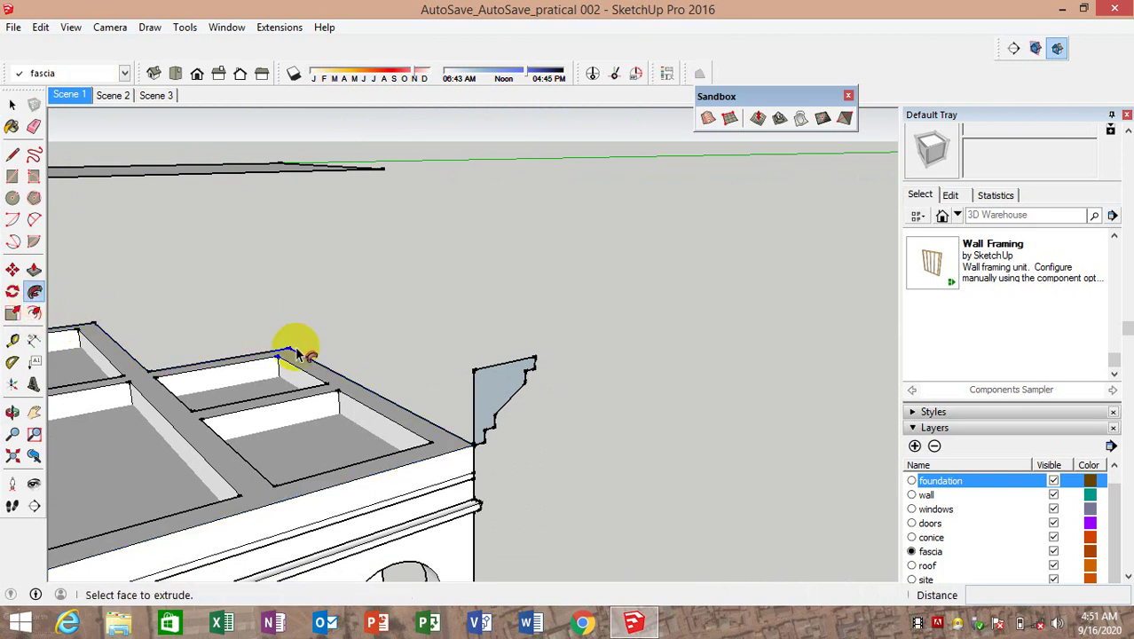
{"action": "scroll", "coordinate": [484, 413], "scroll_direction": "down", "scroll_amount": 2}
{"action": "scroll", "coordinate": [481, 410], "scroll_direction": "down", "scroll_amount": 2}
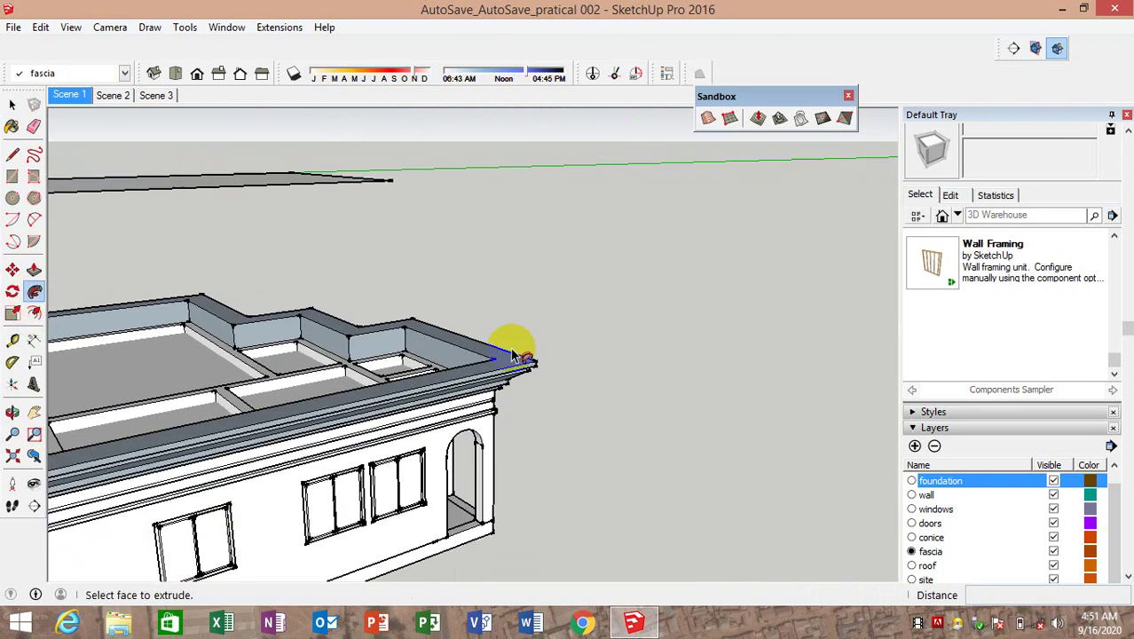
{"action": "scroll", "coordinate": [514, 336], "scroll_direction": "down", "scroll_amount": 3}
{"action": "mouse_move", "coordinate": [484, 333]}
{"action": "middle_mouse_down"}
{"action": "mouse_move", "coordinate": [206, 441]}
{"action": "mouse_move", "coordinate": [164, 331]}
{"action": "middle_mouse_up"}
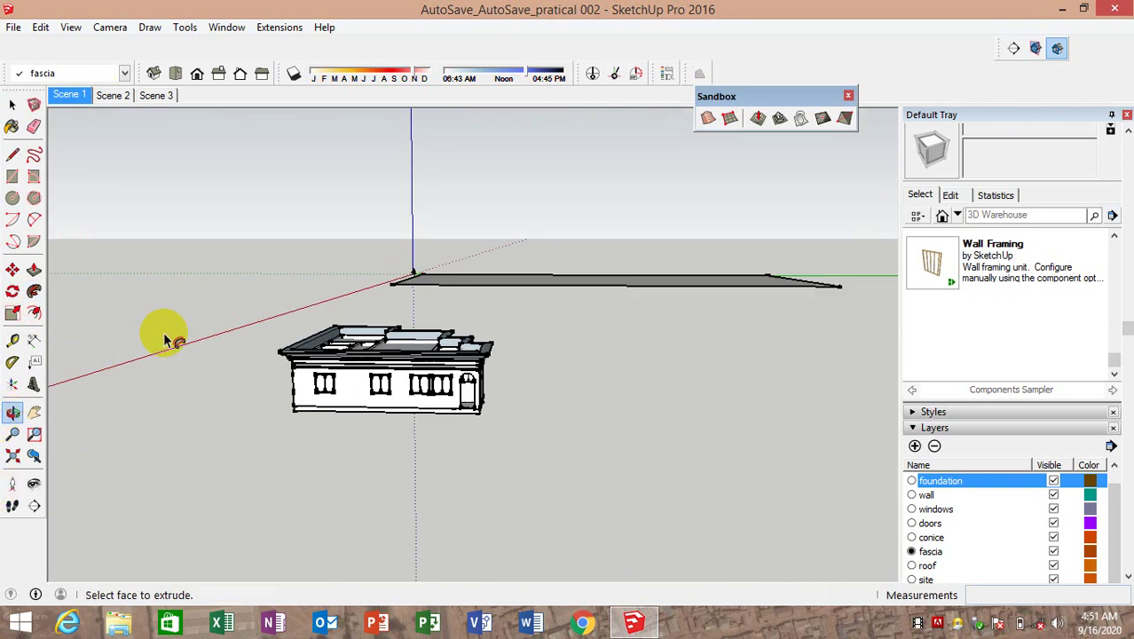
{"action": "left_click", "coordinate": [15, 108]}
{"action": "scroll", "coordinate": [495, 371], "scroll_direction": "up", "scroll_amount": 1}
{"action": "scroll", "coordinate": [495, 371], "scroll_direction": "up", "scroll_amount": 2}
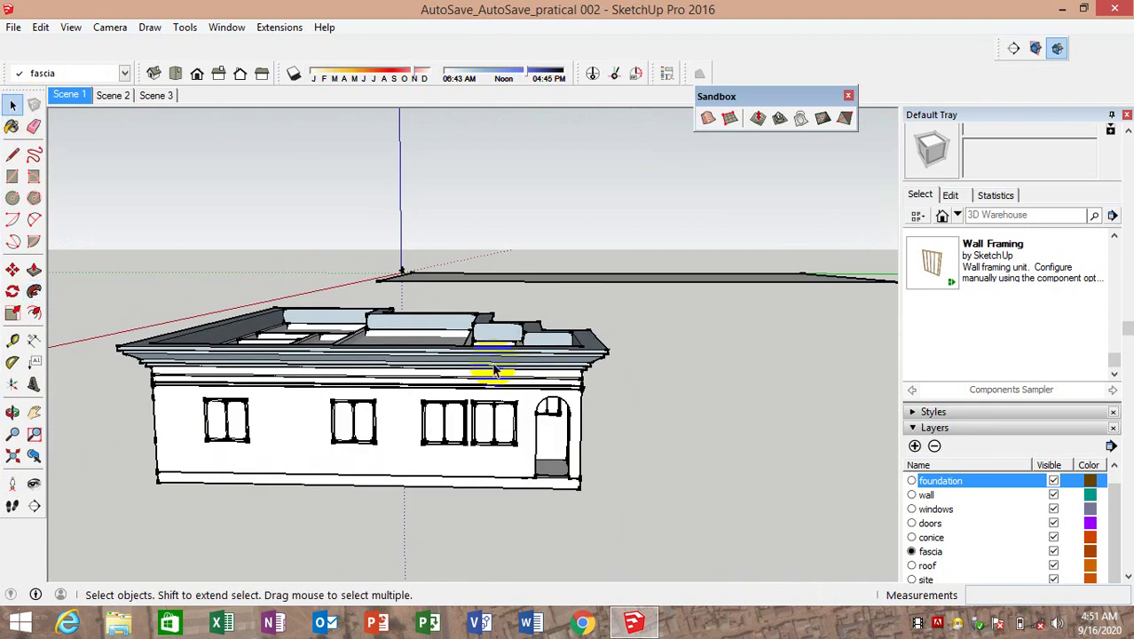
{"action": "double_click", "coordinate": [497, 359]}
{"action": "left_click", "coordinate": [674, 355]}
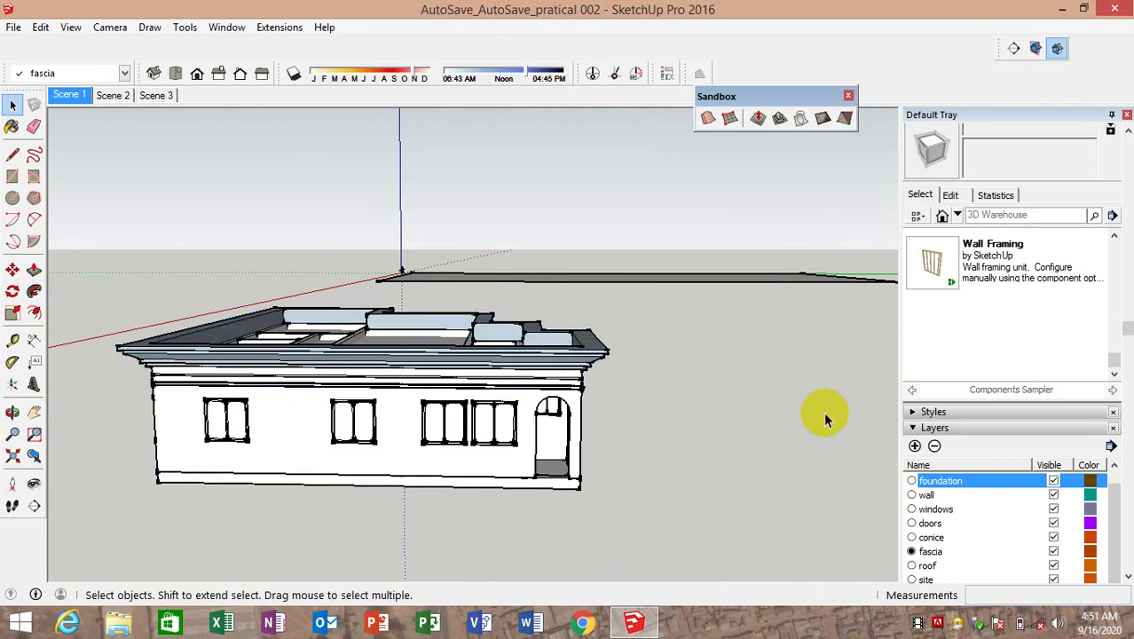
Hide the wall and windows layers and check the fascia above the slab
{"action": "left_click", "coordinate": [1053, 538]}
{"action": "left_click", "coordinate": [1053, 538]}
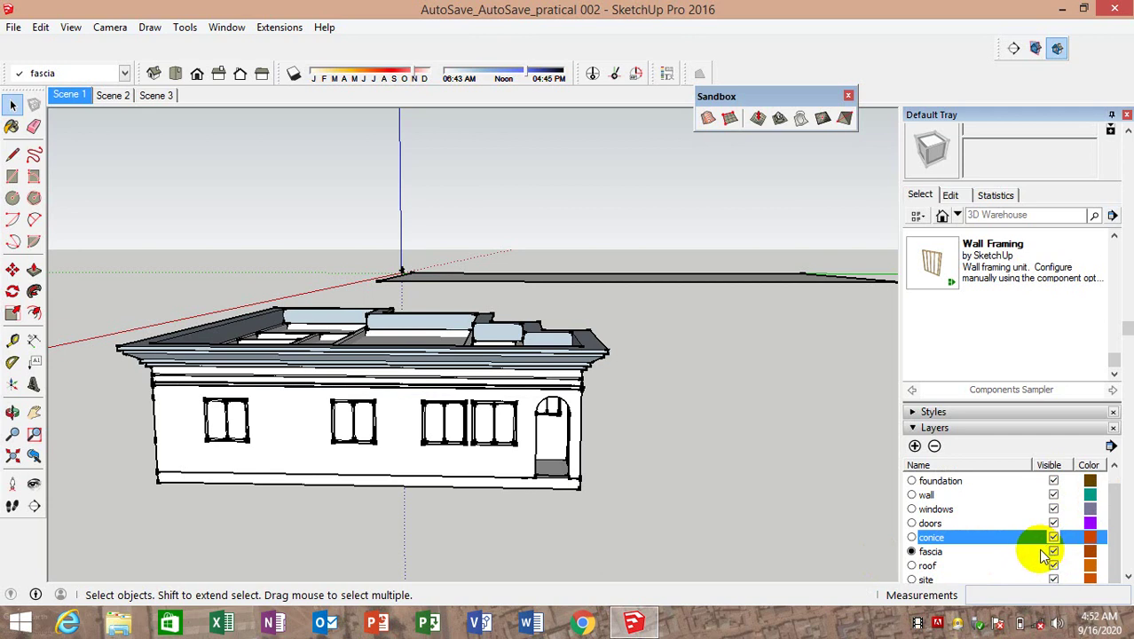
{"action": "left_click", "coordinate": [1053, 494]}
{"action": "left_click", "coordinate": [1053, 496]}
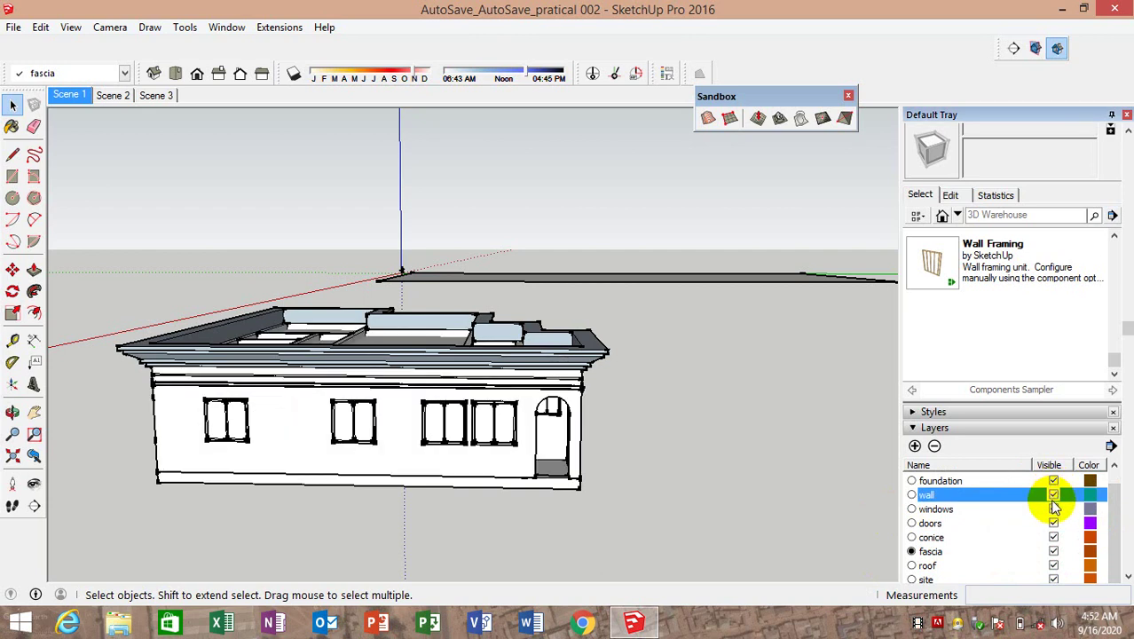
{"action": "left_click", "coordinate": [1054, 495]}
{"action": "left_click", "coordinate": [1053, 508]}
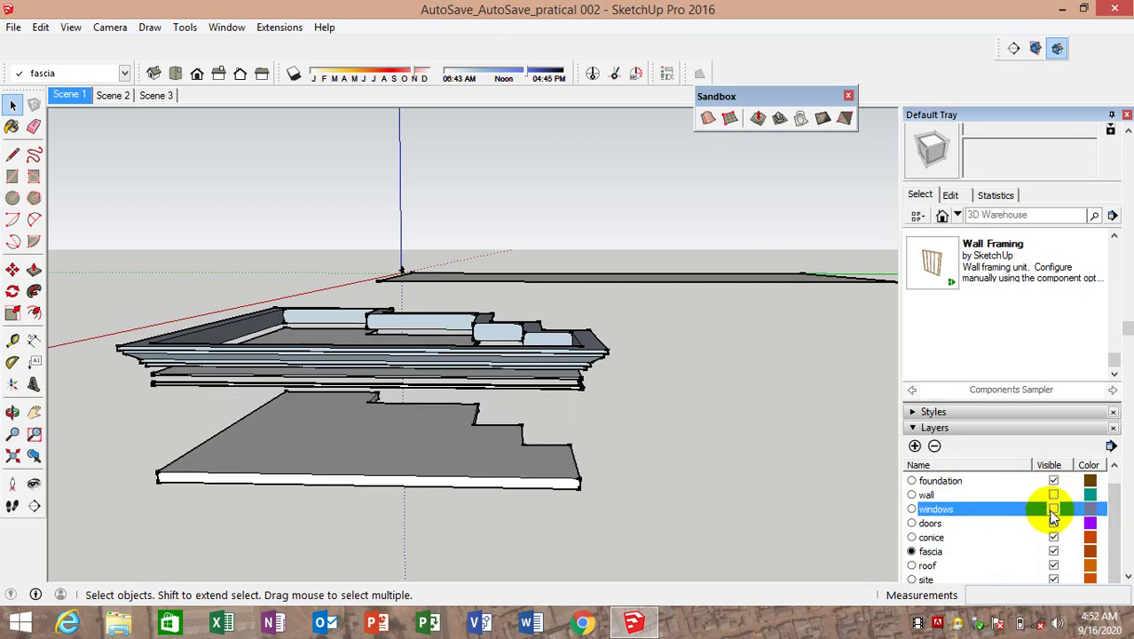
{"action": "middle_click_drag", "start_coordinate": [388, 417], "coordinate": [621, 404]}
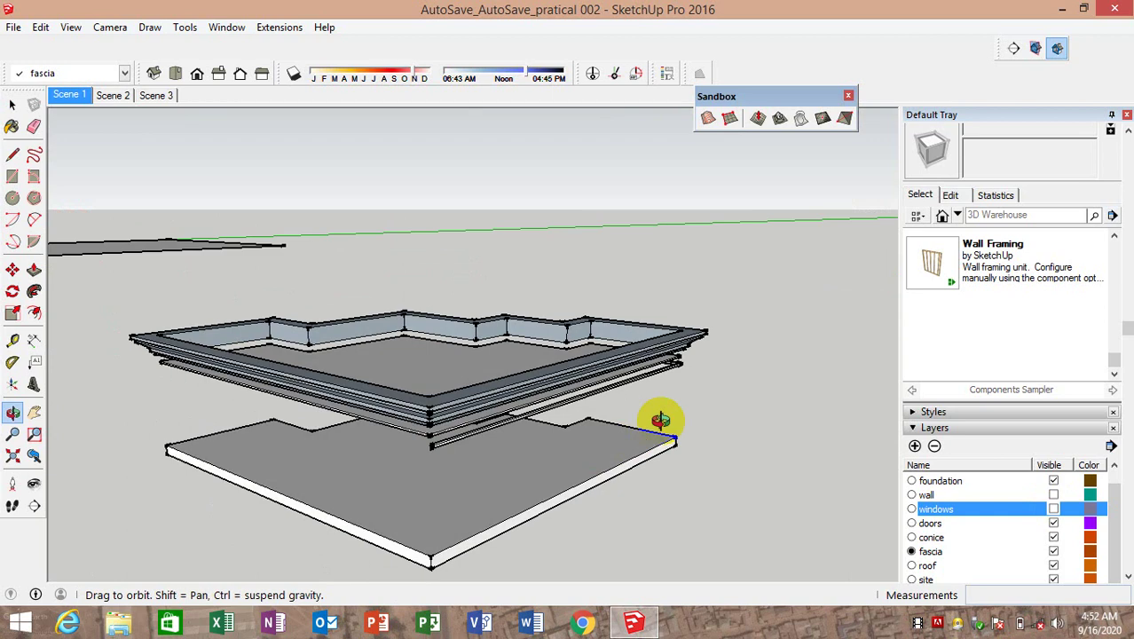
{"action": "left_click", "coordinate": [507, 346]}
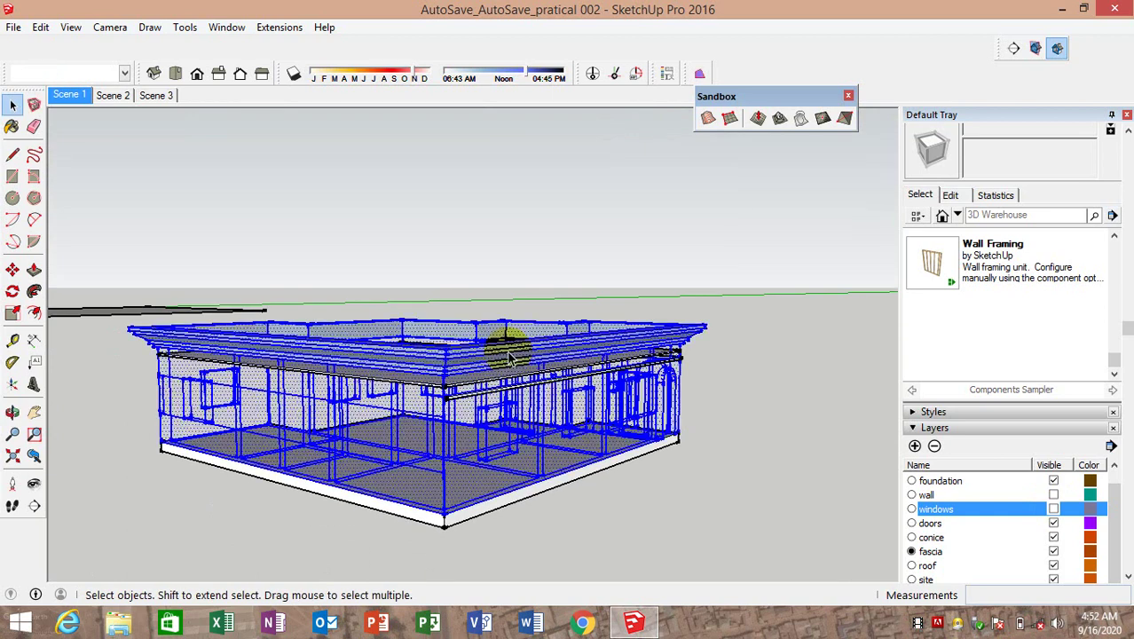
{"action": "left_click", "coordinate": [690, 337]}
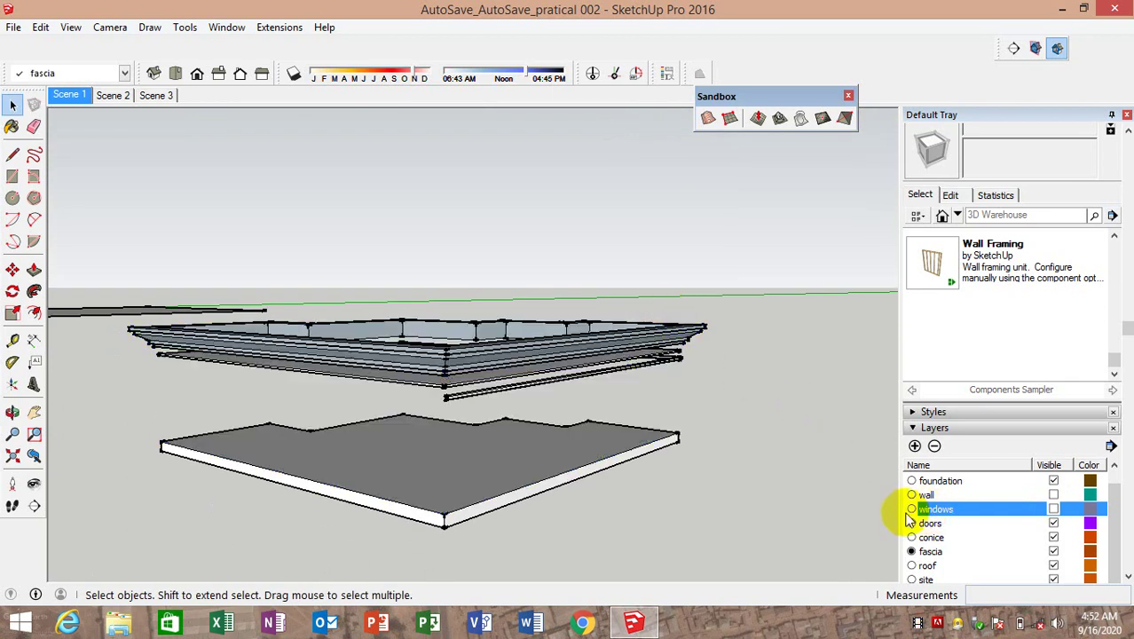
Hide the doors, conice and roof layers, dismissing the cannot-hide-current-layer warnings for fascia
{"action": "left_click", "coordinate": [1052, 524]}
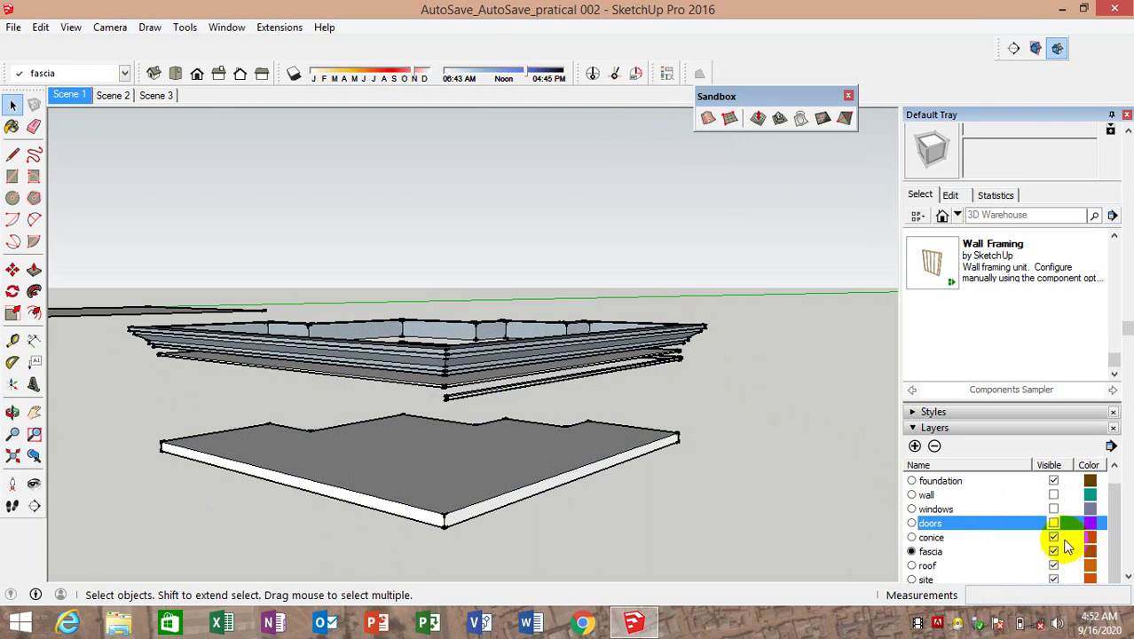
{"action": "left_click", "coordinate": [1061, 538]}
{"action": "left_click", "coordinate": [1054, 552]}
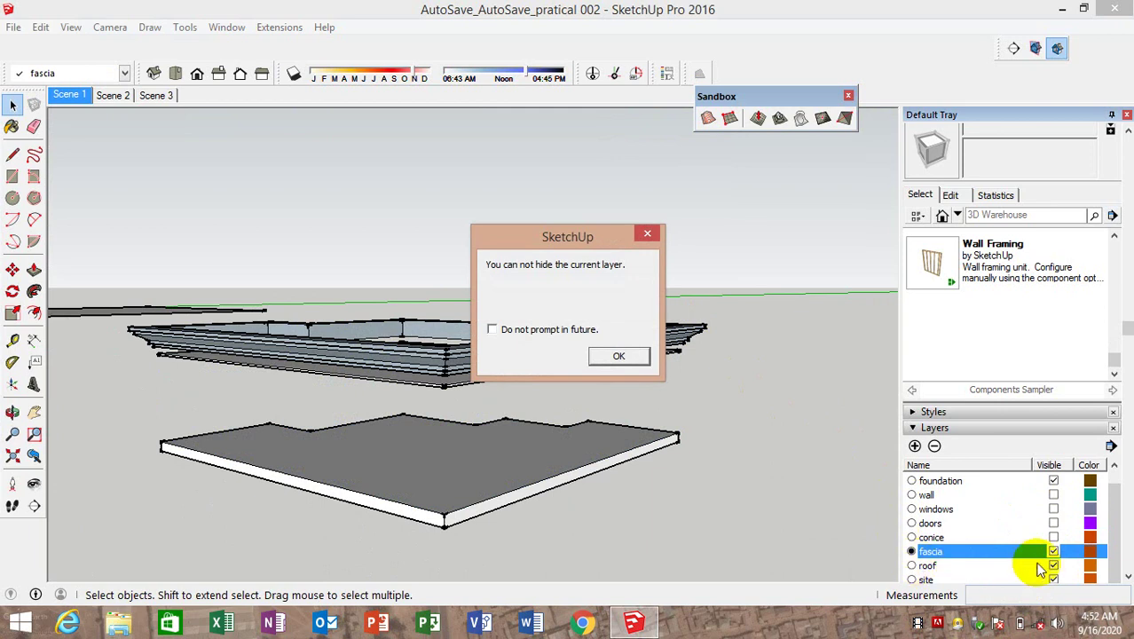
{"action": "left_click", "coordinate": [1053, 572]}
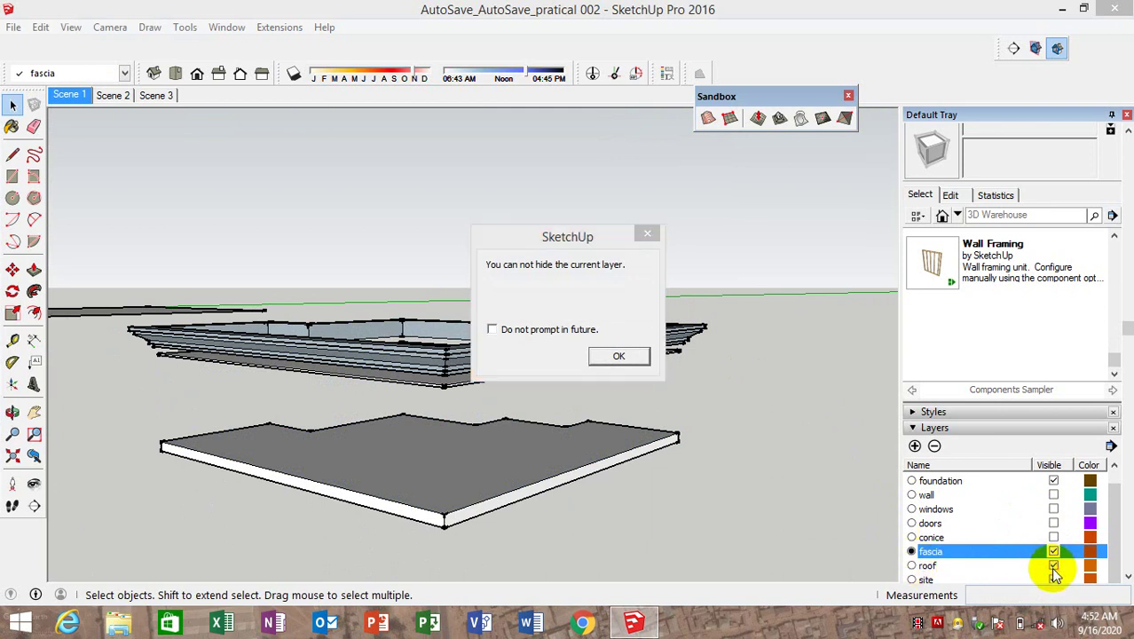
{"action": "left_click", "coordinate": [619, 356]}
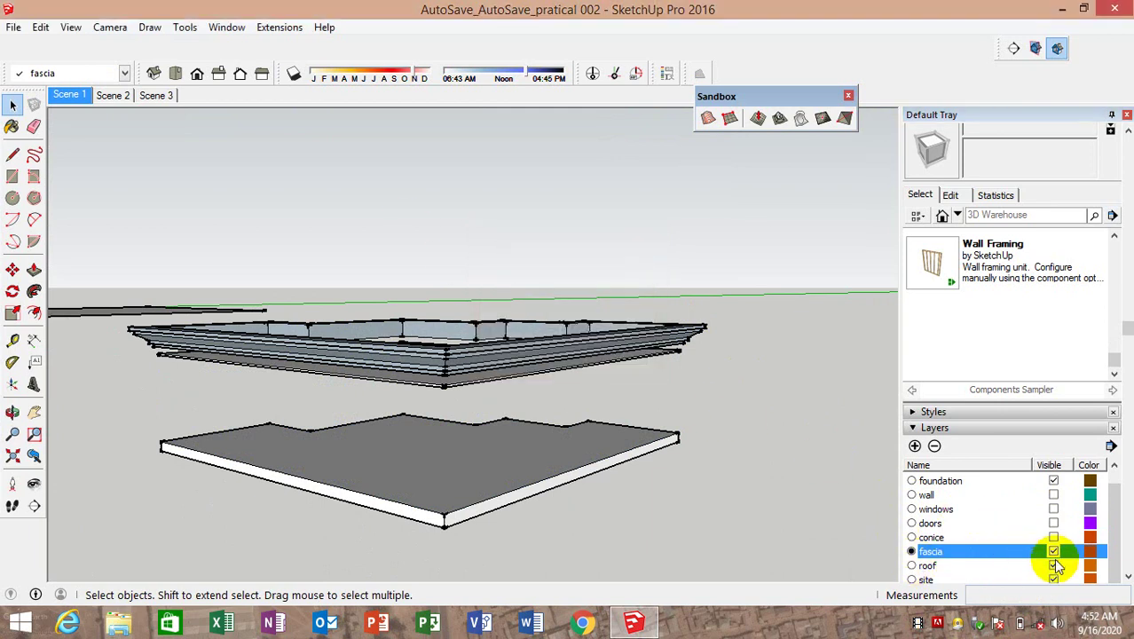
{"action": "left_click", "coordinate": [1054, 552]}
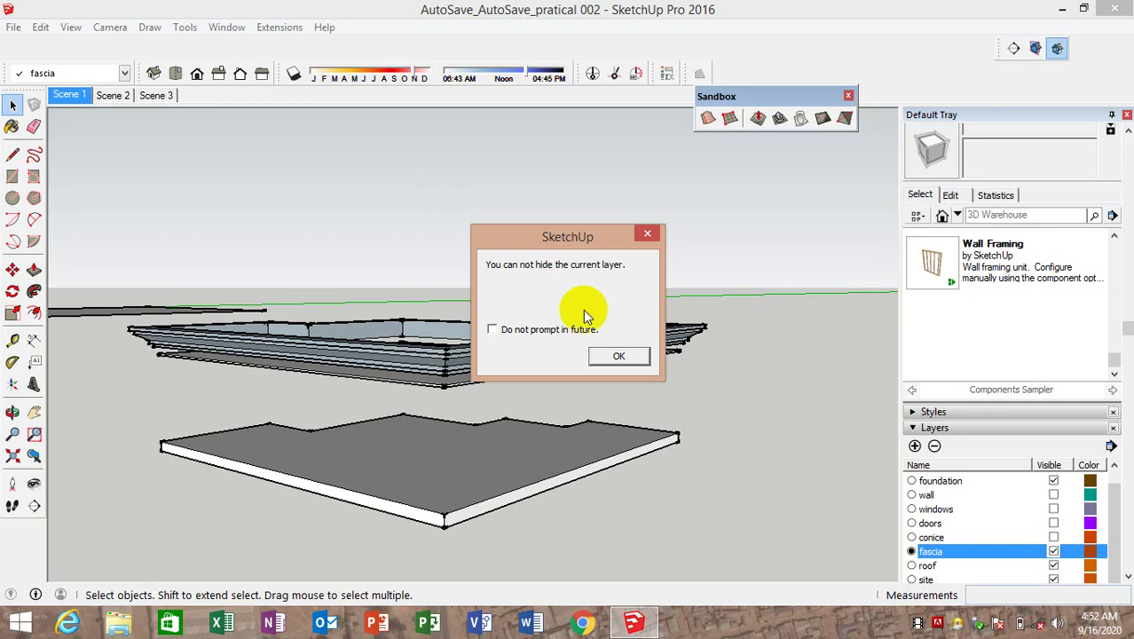
{"action": "left_click", "coordinate": [620, 355]}
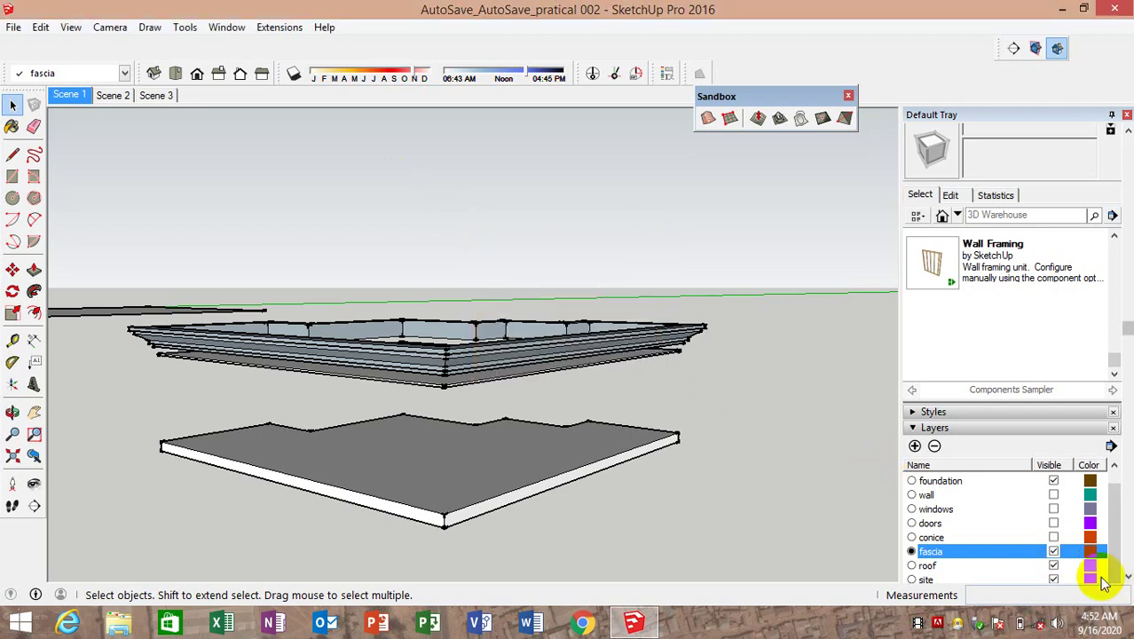
{"action": "left_click", "coordinate": [1055, 566]}
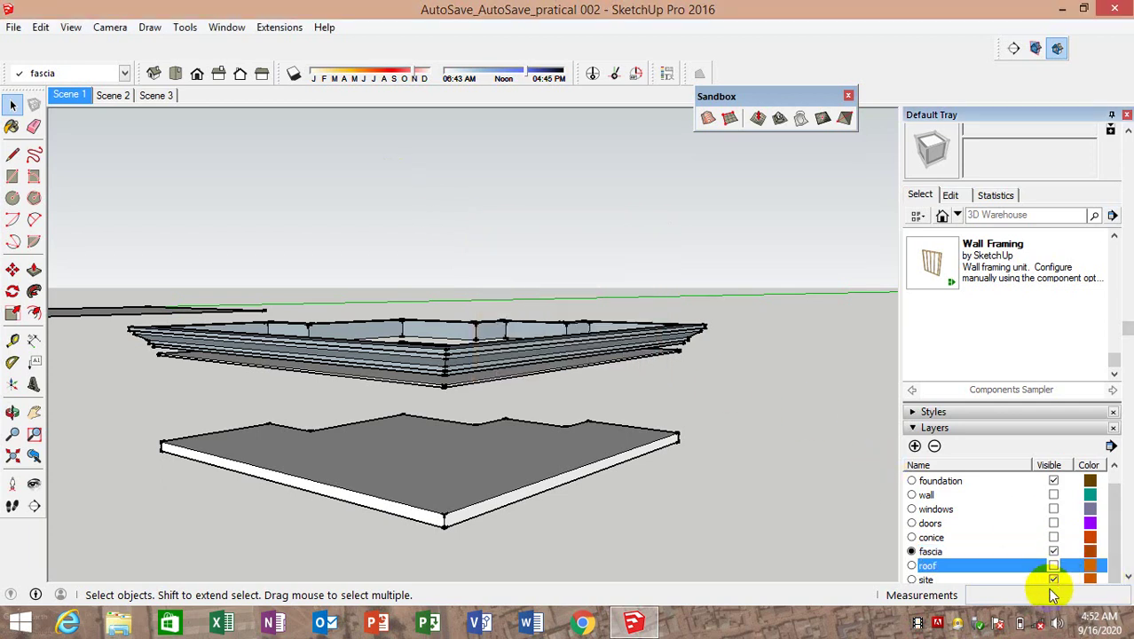
Orbit around the stepped fascia from low and overhead angles while trying selections along the roof edge
{"action": "mouse_move", "coordinate": [683, 367]}
{"action": "middle_mouse_down"}
{"action": "mouse_move", "coordinate": [289, 268]}
{"action": "mouse_move", "coordinate": [303, 329]}
{"action": "middle_mouse_up"}
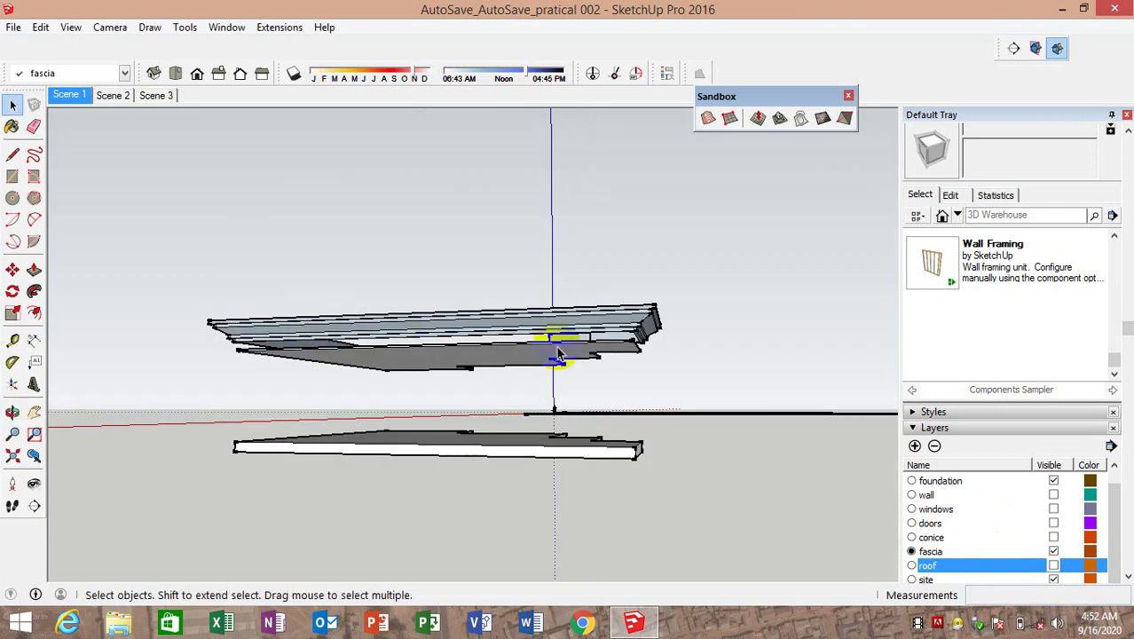
{"action": "left_click_drag", "start_coordinate": [677, 348], "coordinate": [173, 222]}
{"action": "middle_click_drag", "start_coordinate": [185, 278], "coordinate": [216, 392]}
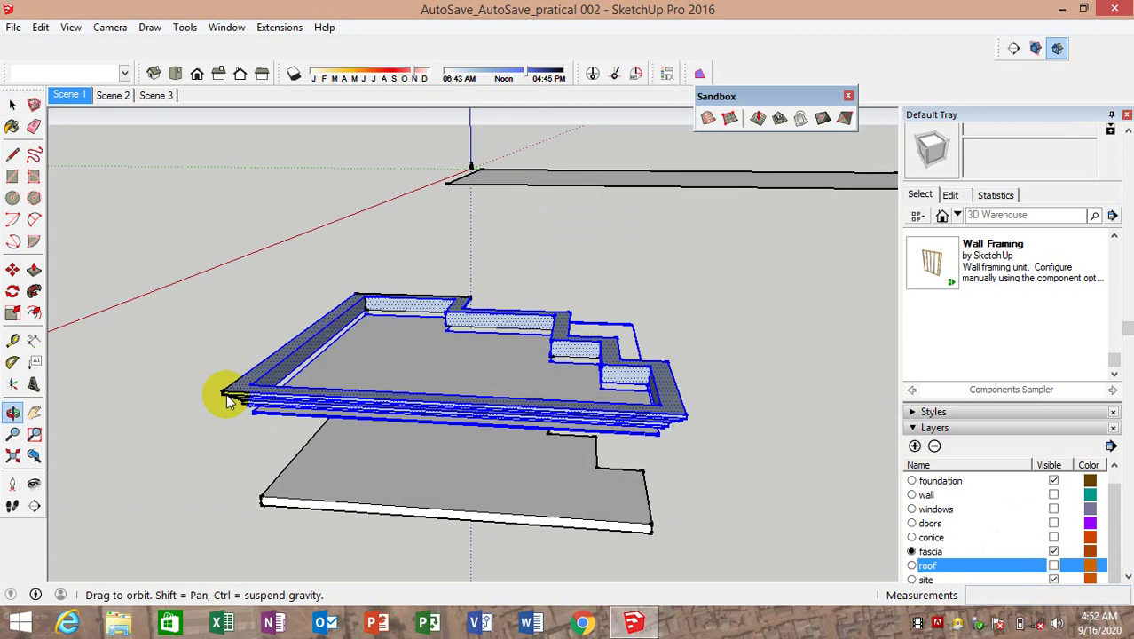
{"action": "scroll", "coordinate": [295, 427], "scroll_direction": "up", "scroll_amount": 3}
{"action": "scroll", "coordinate": [293, 427], "scroll_direction": "up", "scroll_amount": 2}
{"action": "scroll", "coordinate": [294, 427], "scroll_direction": "down", "scroll_amount": 4}
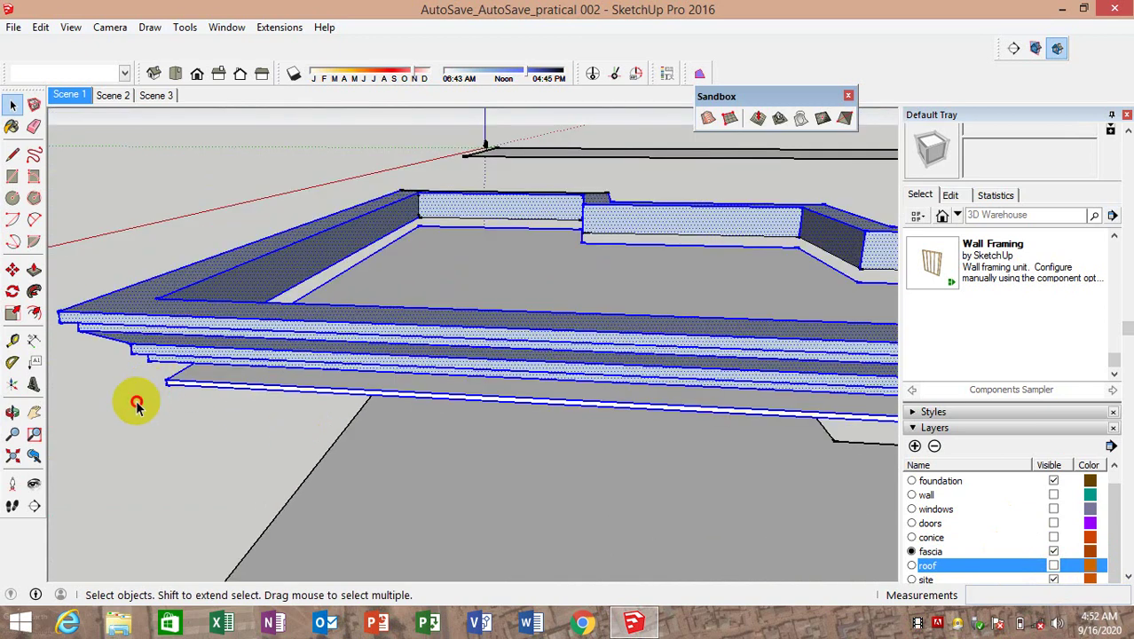
{"action": "left_click", "coordinate": [137, 399]}
{"action": "scroll", "coordinate": [186, 367], "scroll_direction": "up", "scroll_amount": 1}
{"action": "scroll", "coordinate": [185, 367], "scroll_direction": "down", "scroll_amount": 2}
{"action": "scroll", "coordinate": [180, 364], "scroll_direction": "down", "scroll_amount": 2}
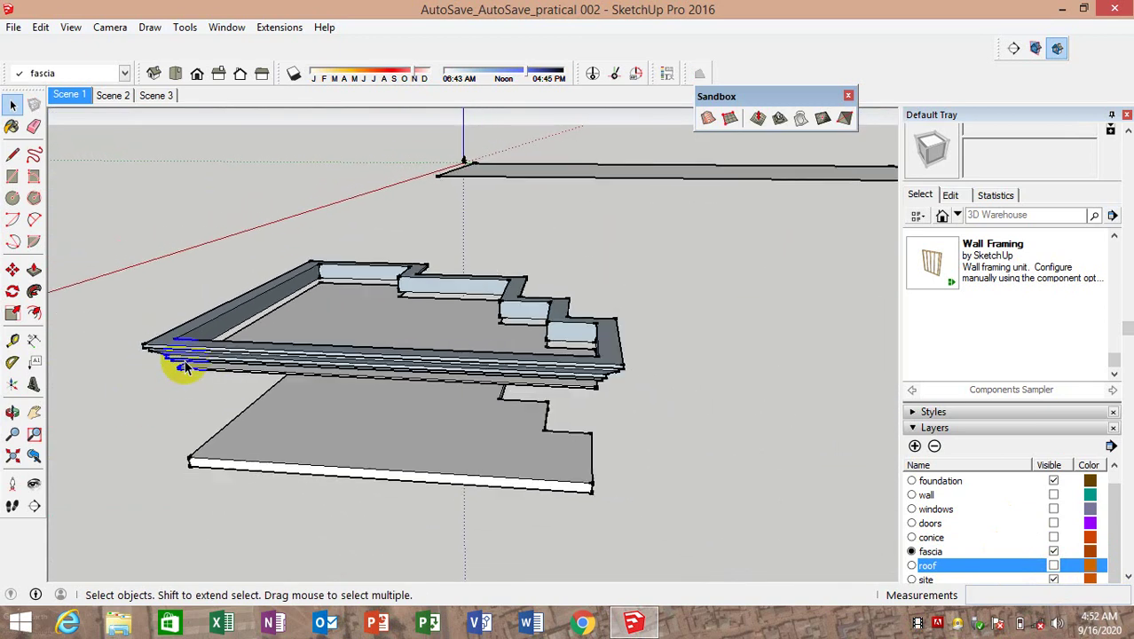
{"action": "middle_click_drag", "start_coordinate": [182, 367], "coordinate": [208, 266]}
{"action": "scroll", "coordinate": [412, 282], "scroll_direction": "up", "scroll_amount": 3}
{"action": "scroll", "coordinate": [532, 310], "scroll_direction": "down", "scroll_amount": 3}
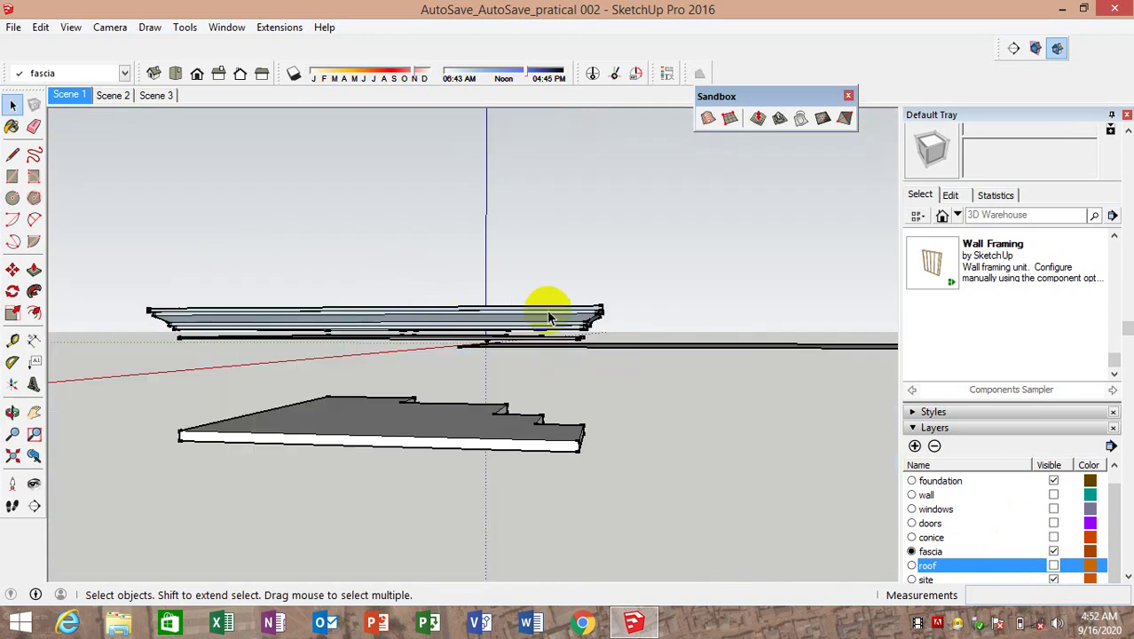
Box-select the fascia geometry, viewing it from below
{"action": "left_click_drag", "start_coordinate": [612, 324], "coordinate": [101, 269]}
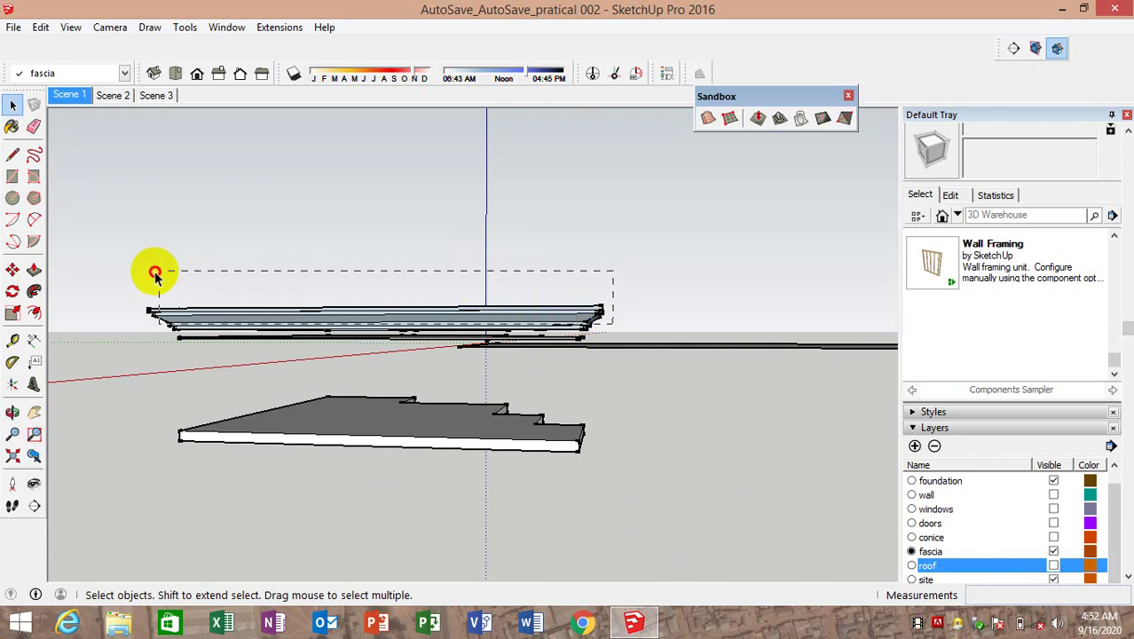
{"action": "scroll", "coordinate": [164, 307], "scroll_direction": "up", "scroll_amount": 2}
{"action": "scroll", "coordinate": [190, 329], "scroll_direction": "up", "scroll_amount": 2}
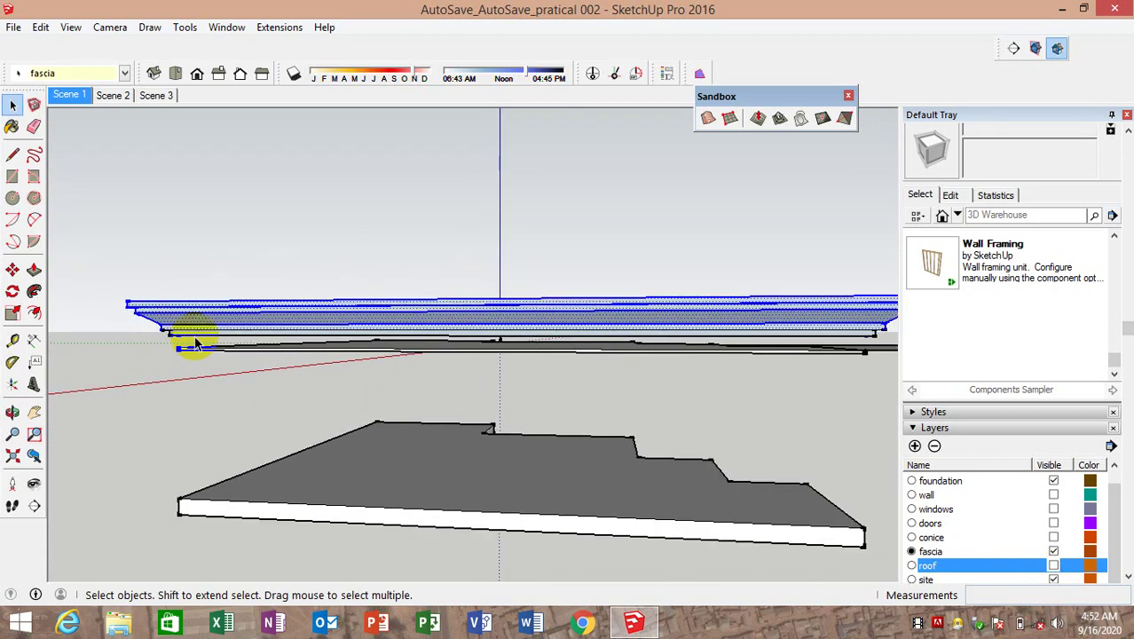
{"action": "scroll", "coordinate": [189, 329], "scroll_direction": "up", "scroll_amount": 2}
{"action": "left_click_drag", "start_coordinate": [194, 333], "coordinate": [114, 280]}
{"action": "mouse_move", "coordinate": [202, 317]}
{"action": "middle_mouse_down"}
{"action": "mouse_move", "coordinate": [175, 333]}
{"action": "mouse_move", "coordinate": [169, 362]}
{"action": "mouse_move", "coordinate": [464, 398]}
{"action": "mouse_move", "coordinate": [109, 321]}
{"action": "mouse_move", "coordinate": [251, 362]}
{"action": "mouse_move", "coordinate": [615, 375]}
{"action": "mouse_move", "coordinate": [671, 411]}
{"action": "mouse_move", "coordinate": [678, 306]}
{"action": "middle_mouse_up"}
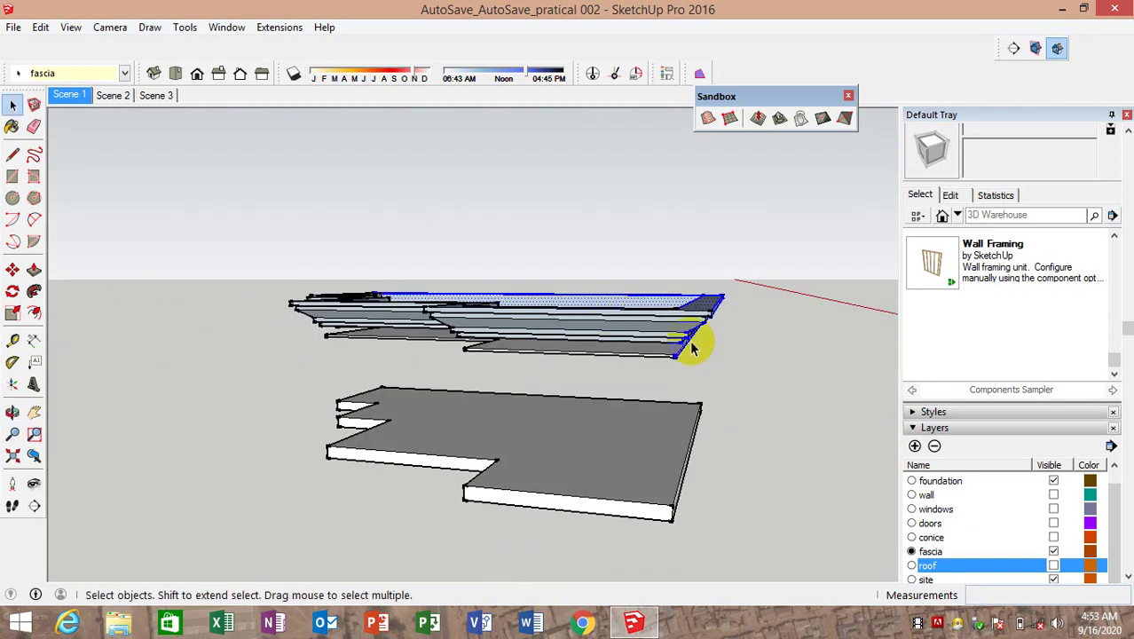
{"action": "mouse_move", "coordinate": [692, 302]}
{"action": "left_mouse_down"}
{"action": "mouse_move", "coordinate": [259, 284]}
{"action": "mouse_move", "coordinate": [247, 310]}
{"action": "left_mouse_up"}
{"action": "scroll", "coordinate": [358, 335], "scroll_direction": "up", "scroll_amount": 3}
{"action": "scroll", "coordinate": [367, 329], "scroll_direction": "up", "scroll_amount": 3}
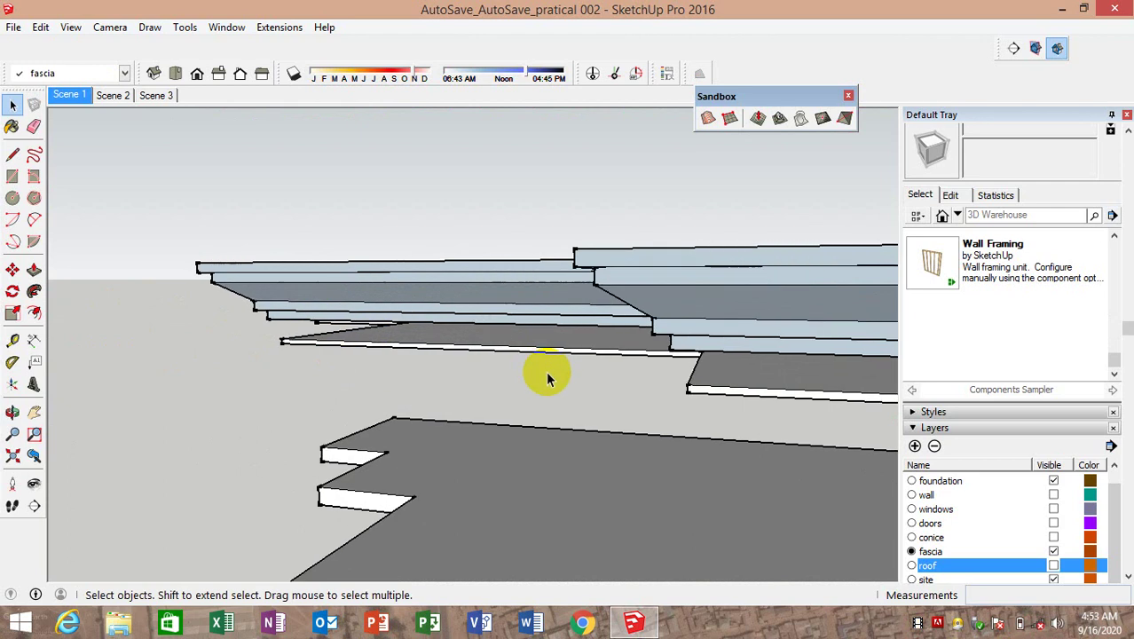
{"action": "scroll", "coordinate": [994, 479], "scroll_direction": "down", "scroll_amount": 3}
{"action": "scroll", "coordinate": [1007, 510], "scroll_direction": "down", "scroll_amount": 2}
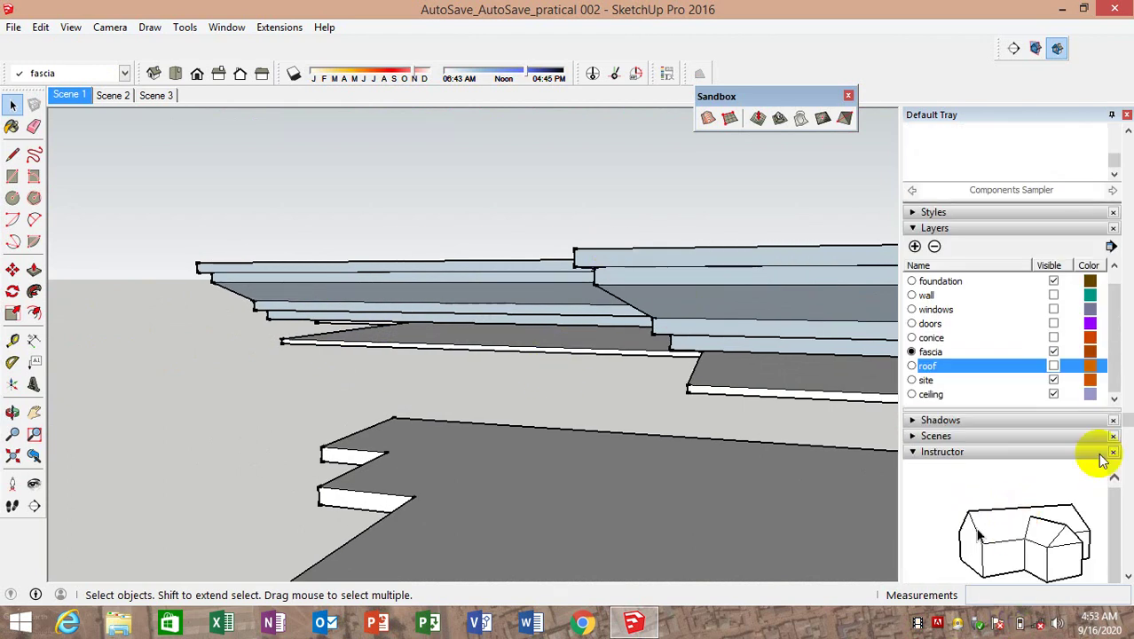
Turn off the ceiling layer's visibility and box-select the whole fascia again
{"action": "left_click", "coordinate": [1054, 394]}
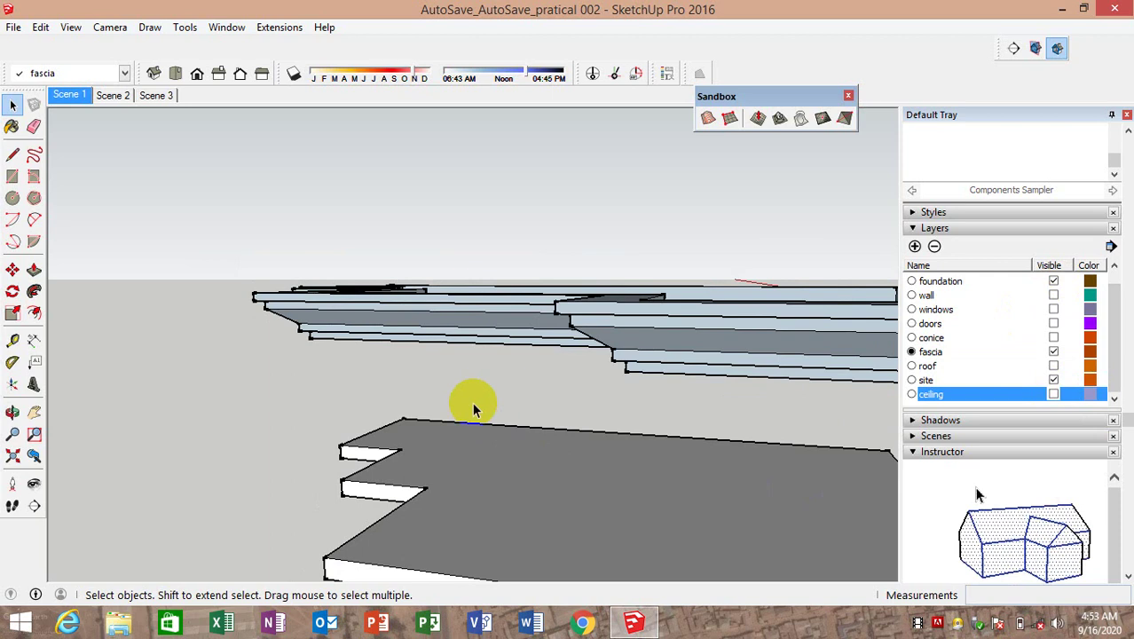
{"action": "mouse_move", "coordinate": [472, 397]}
{"action": "middle_mouse_down"}
{"action": "mouse_move", "coordinate": [518, 422]}
{"action": "mouse_move", "coordinate": [133, 430]}
{"action": "middle_mouse_up"}
{"action": "scroll", "coordinate": [46, 367], "scroll_direction": "down", "scroll_amount": 5}
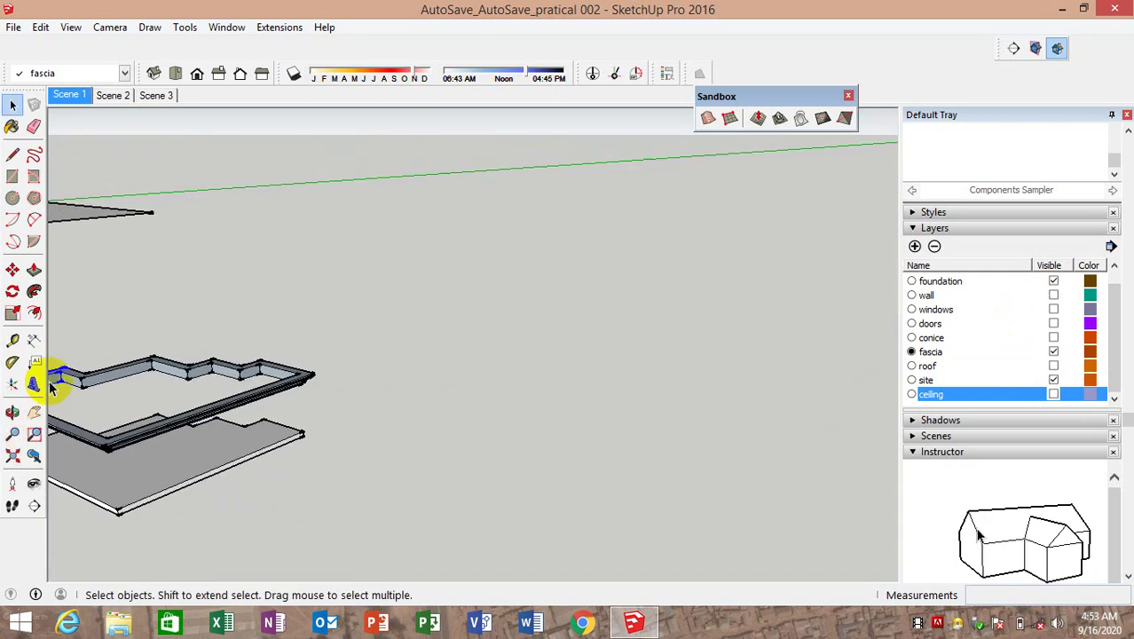
{"action": "mouse_move", "coordinate": [46, 366]}
{"action": "middle_mouse_down"}
{"action": "mouse_move", "coordinate": [274, 350]}
{"action": "mouse_move", "coordinate": [306, 293]}
{"action": "middle_mouse_up"}
{"action": "scroll", "coordinate": [525, 446], "scroll_direction": "down", "scroll_amount": 2}
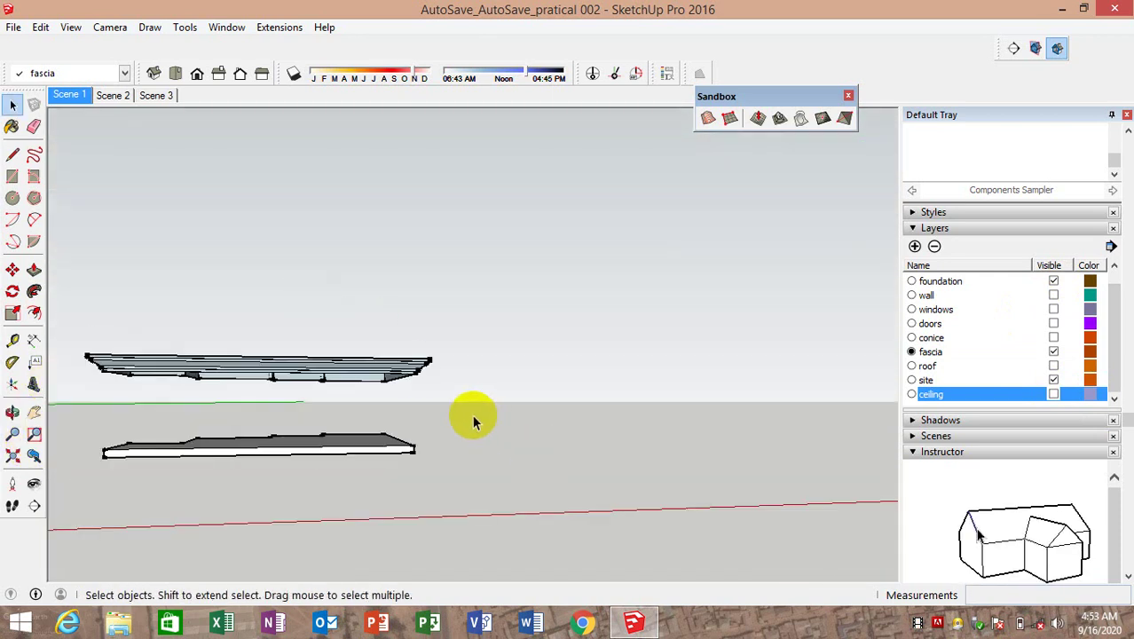
{"action": "left_click_drag", "start_coordinate": [449, 387], "coordinate": [62, 327]}
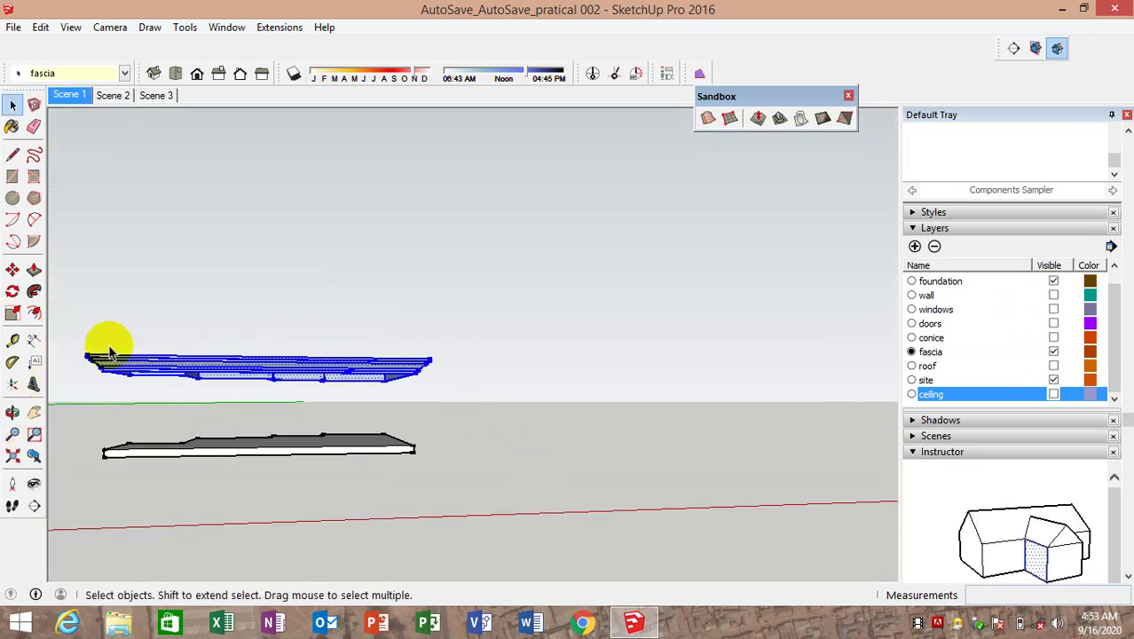
{"action": "middle_click_drag", "start_coordinate": [107, 342], "coordinate": [180, 475]}
Apply Reverse Faces to the selected fascia, deselect it and orbit to check the white fronts
{"action": "right_click", "coordinate": [184, 436]}
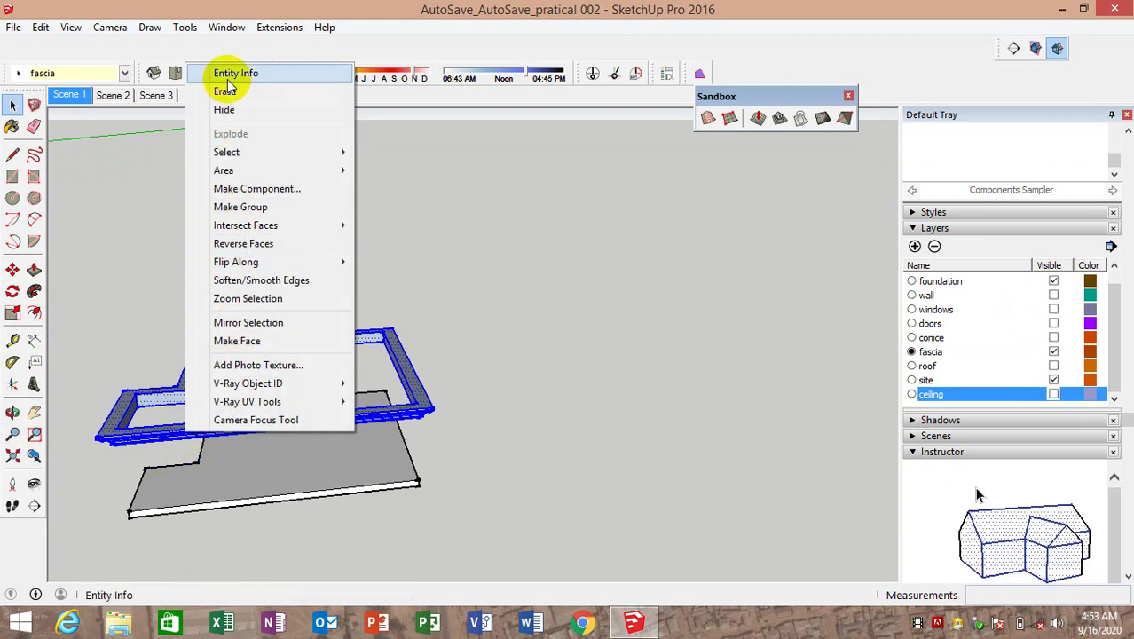
{"action": "mouse_move", "coordinate": [236, 262]}
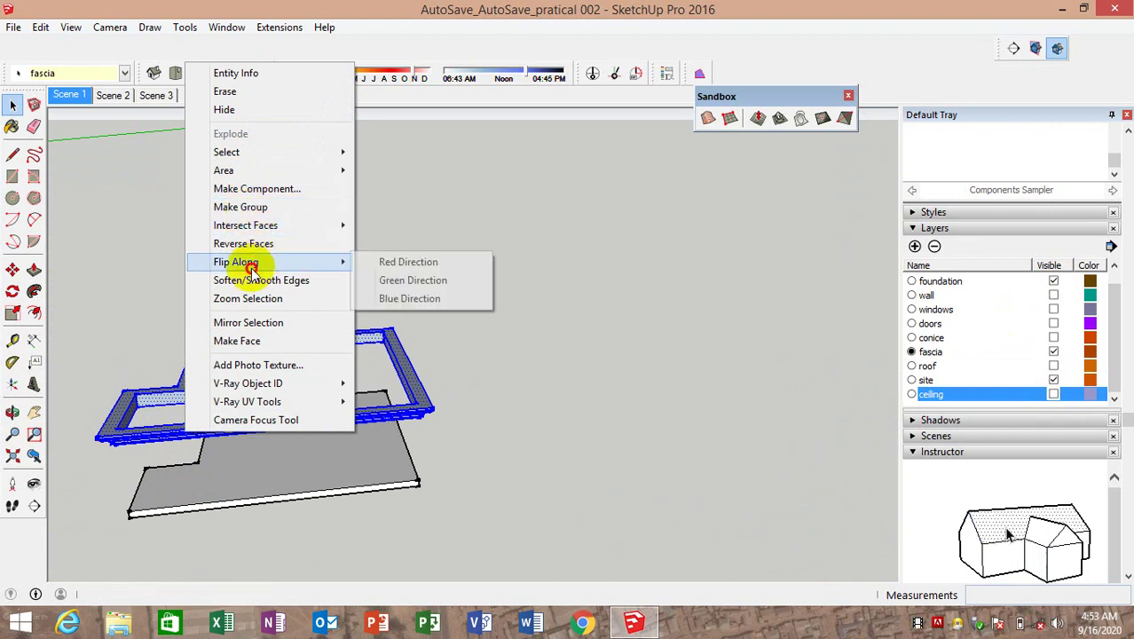
{"action": "left_click", "coordinate": [243, 243]}
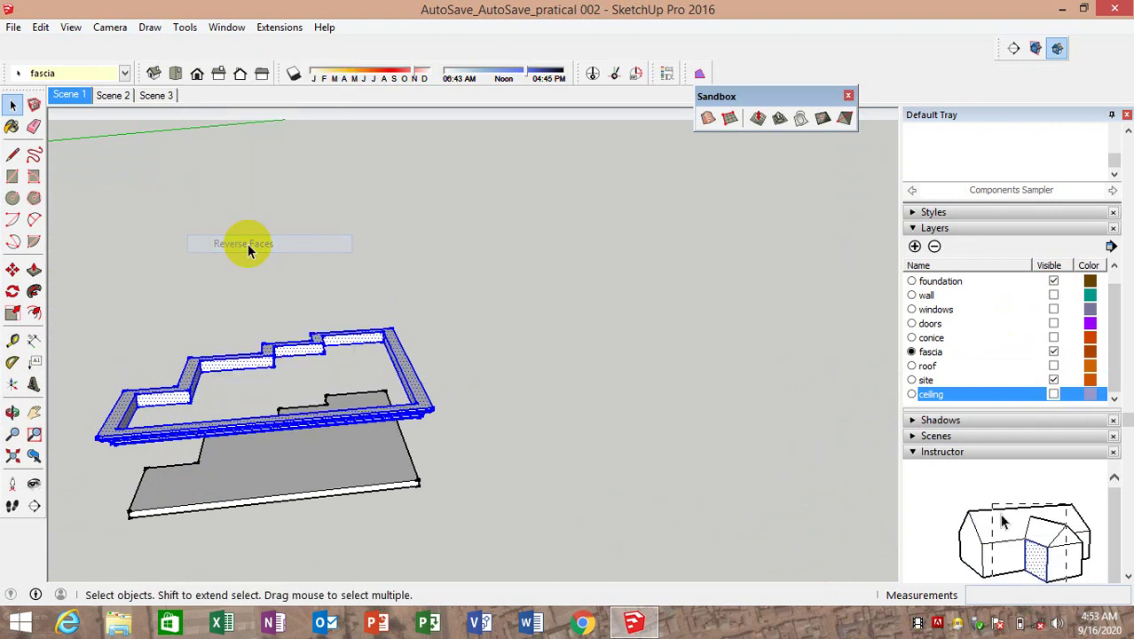
{"action": "left_click", "coordinate": [499, 293]}
{"action": "mouse_move", "coordinate": [496, 303]}
{"action": "middle_mouse_down"}
{"action": "mouse_move", "coordinate": [480, 246]}
{"action": "mouse_move", "coordinate": [855, 342]}
{"action": "middle_mouse_up"}
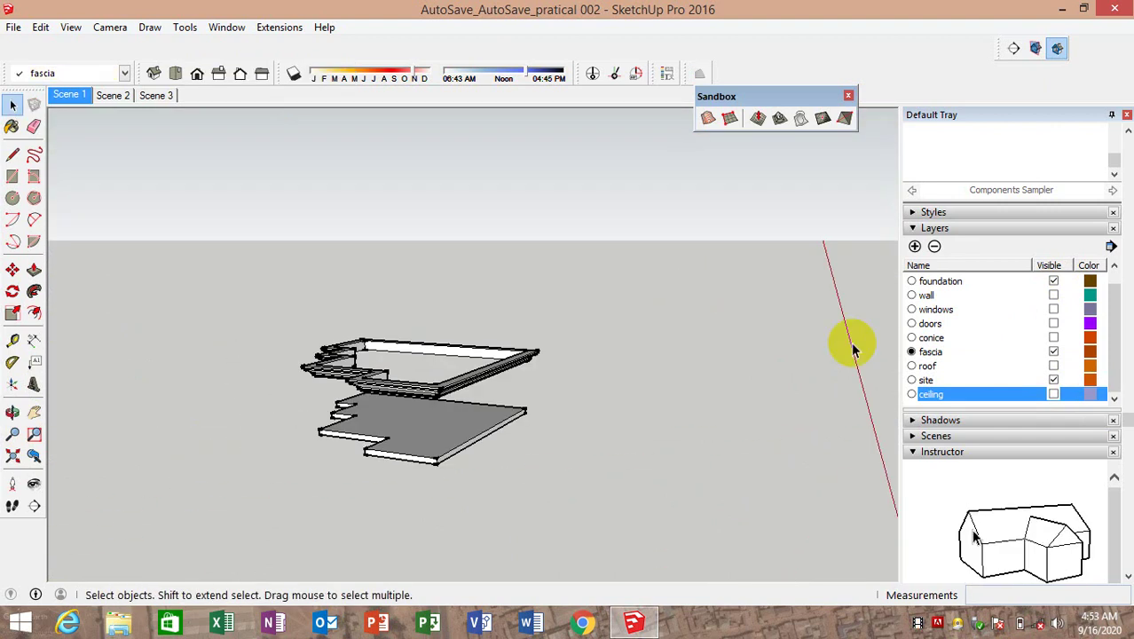
Switch the current layer between roof and site, and make the ceiling, windows and wall layers visible again
{"action": "left_click", "coordinate": [910, 365]}
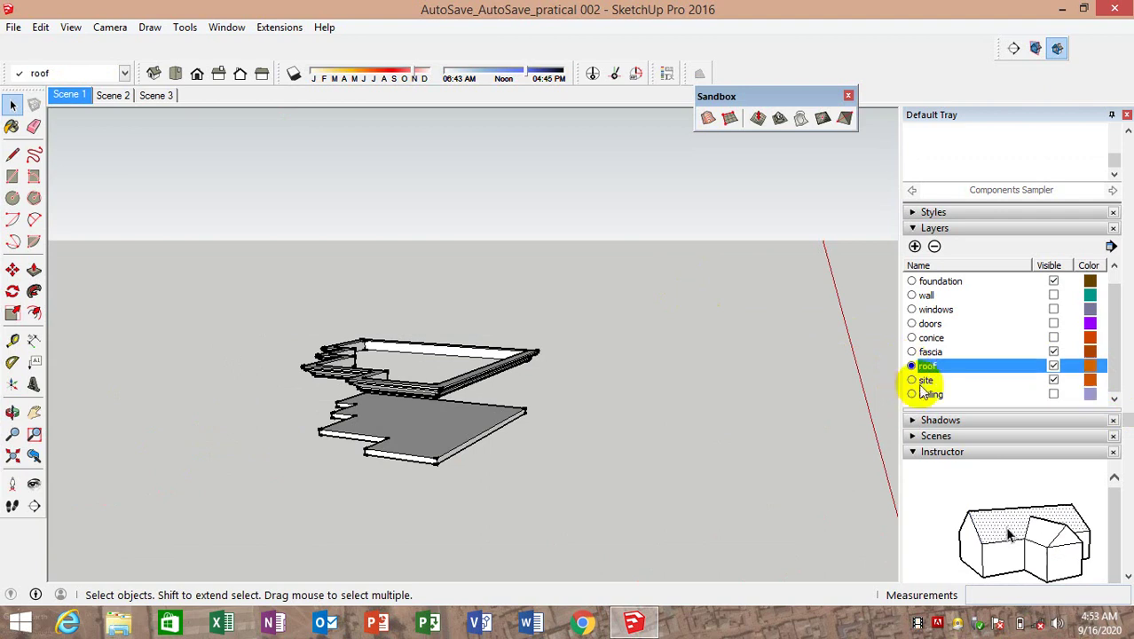
{"action": "left_click", "coordinate": [912, 380]}
{"action": "left_click", "coordinate": [910, 410]}
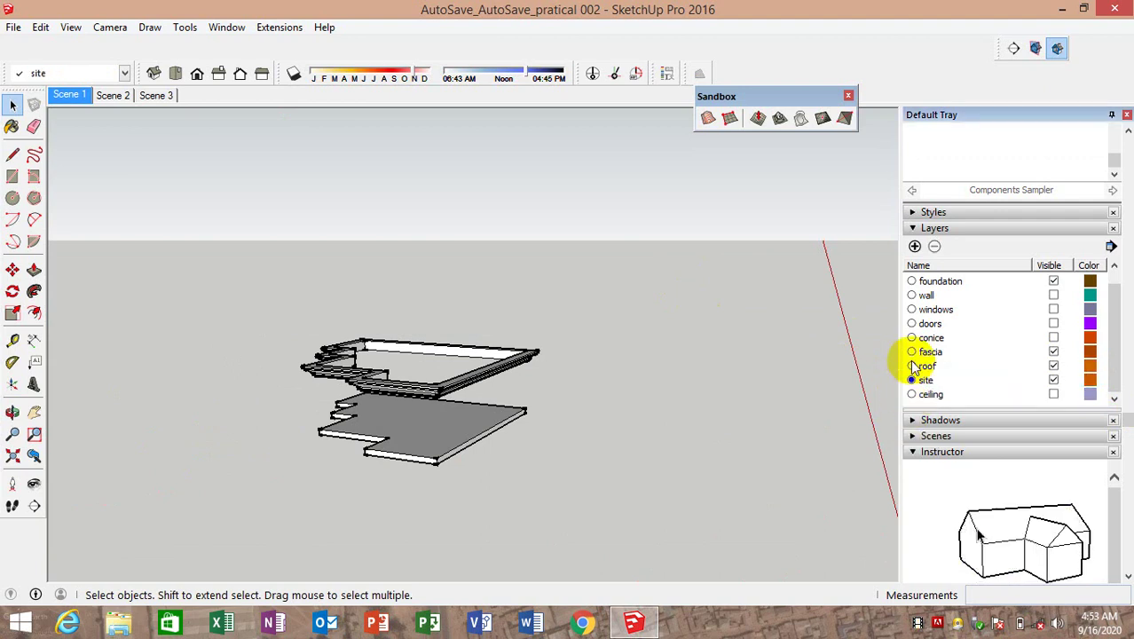
{"action": "left_click", "coordinate": [1053, 394]}
{"action": "left_click", "coordinate": [1054, 309]}
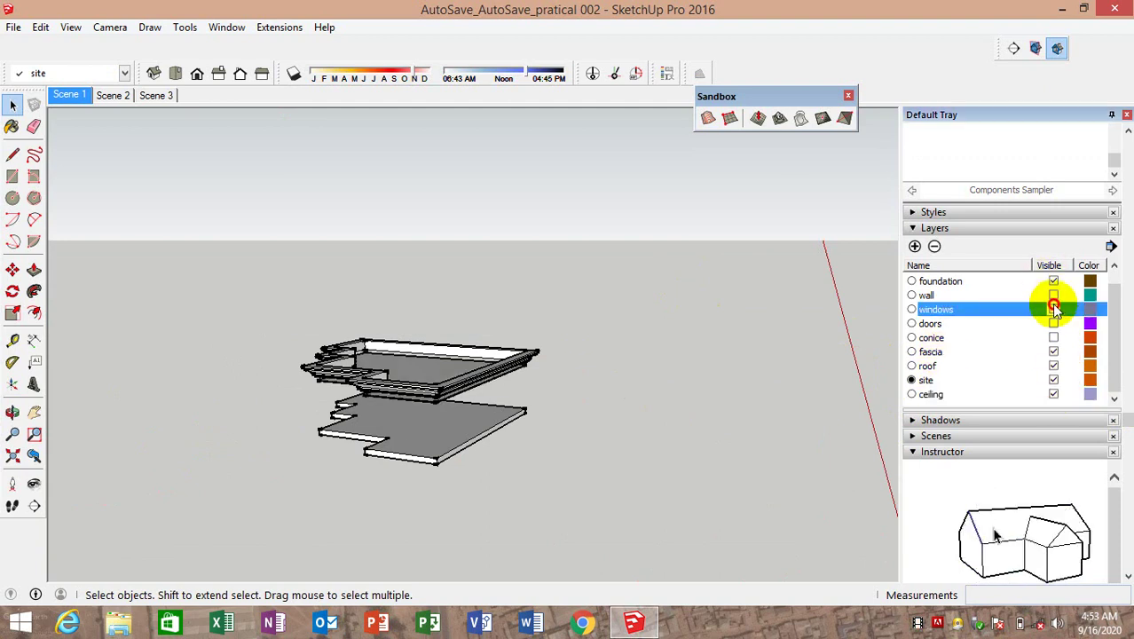
{"action": "left_click", "coordinate": [1054, 295]}
Orbit from a front eye-level view up to a top-down view of the roof slabs
{"action": "mouse_move", "coordinate": [762, 416]}
{"action": "middle_mouse_down"}
{"action": "mouse_move", "coordinate": [767, 430]}
{"action": "mouse_move", "coordinate": [962, 376]}
{"action": "middle_mouse_up"}
{"action": "scroll", "coordinate": [614, 364], "scroll_direction": "up", "scroll_amount": 2}
{"action": "scroll", "coordinate": [624, 344], "scroll_direction": "up", "scroll_amount": 2}
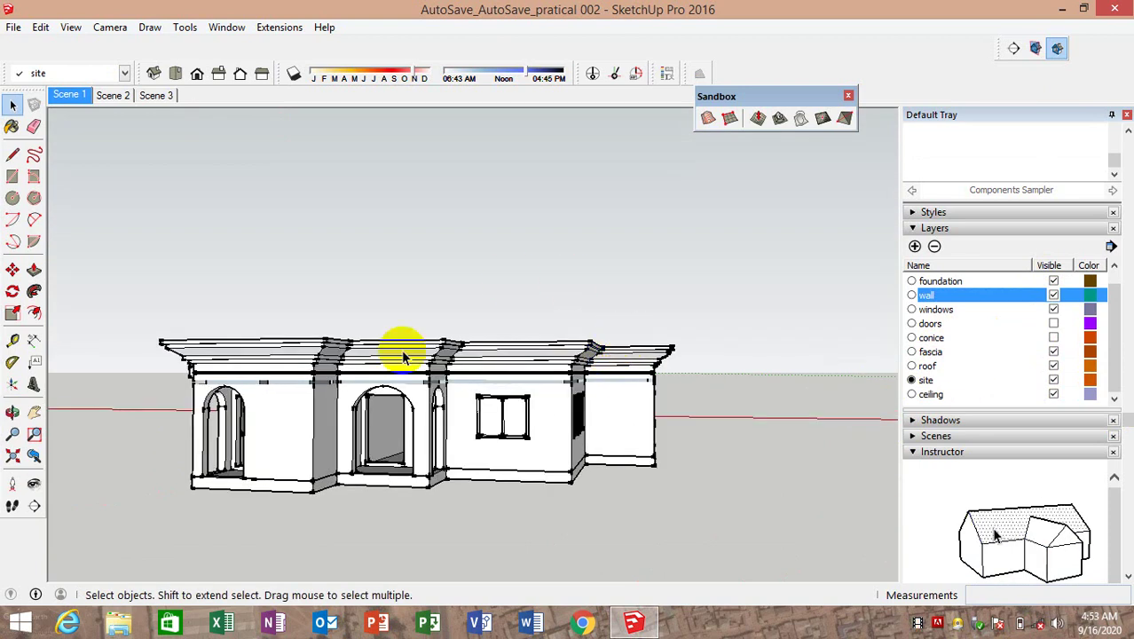
{"action": "middle_click_drag", "start_coordinate": [321, 281], "coordinate": [374, 337]}
{"action": "mouse_move", "coordinate": [399, 381]}
{"action": "middle_mouse_down"}
{"action": "mouse_move", "coordinate": [600, 463]}
{"action": "mouse_move", "coordinate": [575, 498]}
{"action": "mouse_move", "coordinate": [501, 391]}
{"action": "mouse_move", "coordinate": [385, 261]}
{"action": "middle_mouse_up"}
{"action": "scroll", "coordinate": [493, 325], "scroll_direction": "up", "scroll_amount": 3}
{"action": "scroll", "coordinate": [487, 330], "scroll_direction": "up", "scroll_amount": 2}
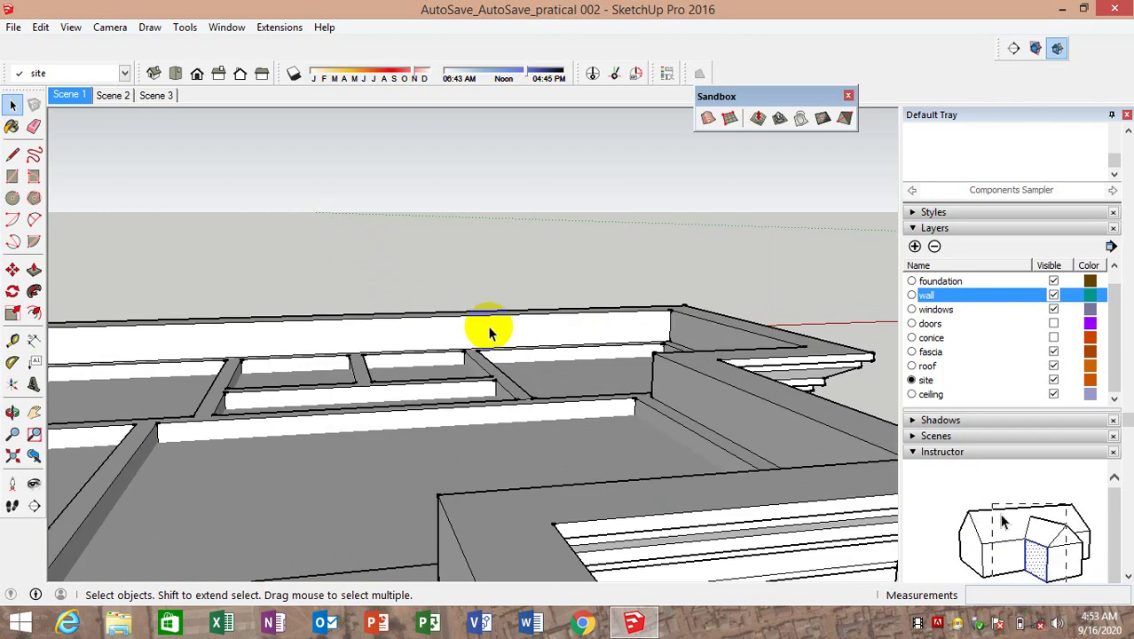
{"action": "scroll", "coordinate": [487, 330], "scroll_direction": "down", "scroll_amount": 3}
{"action": "scroll", "coordinate": [577, 341], "scroll_direction": "down", "scroll_amount": 1}
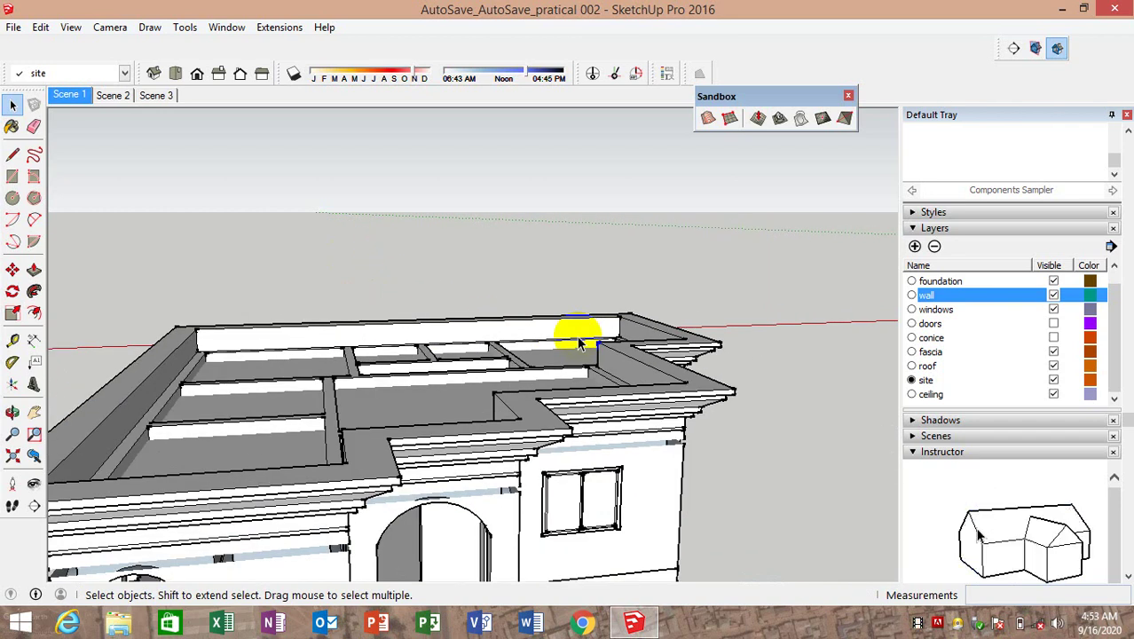
{"action": "middle_click_drag", "start_coordinate": [584, 348], "coordinate": [683, 558]}
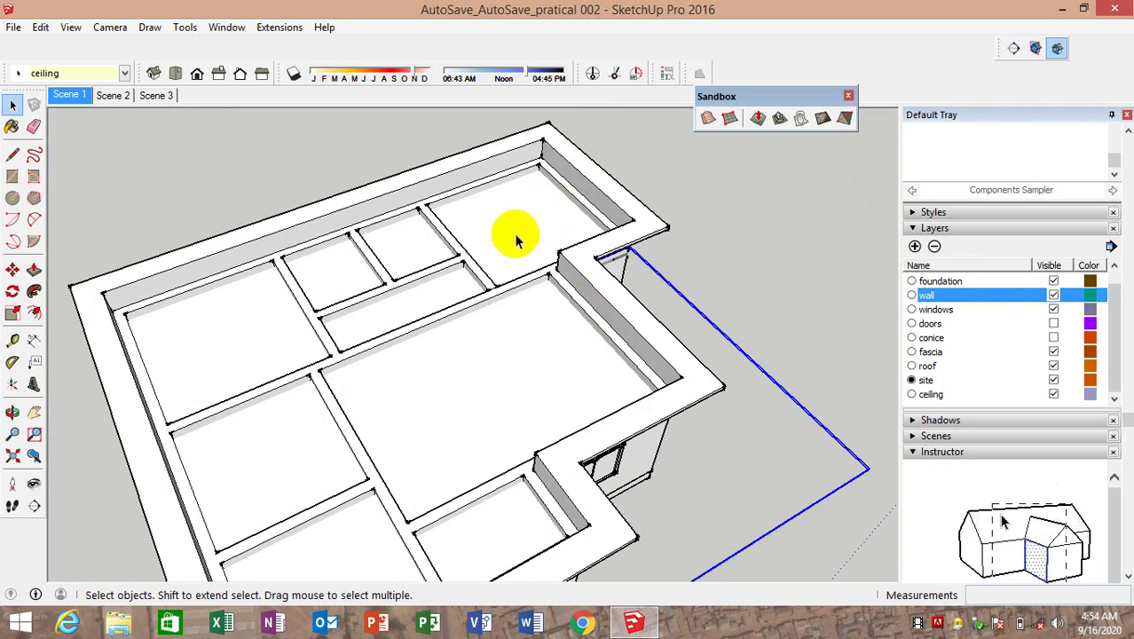
Select the wall's top face with its edges to inspect it, then clear the selection
{"action": "left_click", "coordinate": [398, 156]}
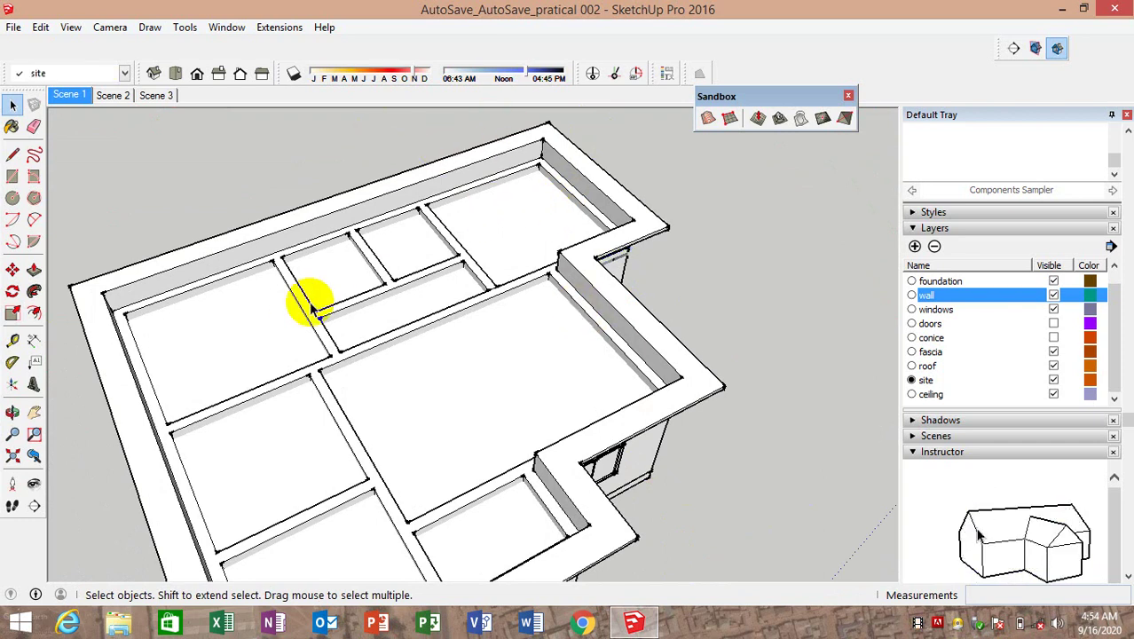
{"action": "left_click", "coordinate": [217, 252]}
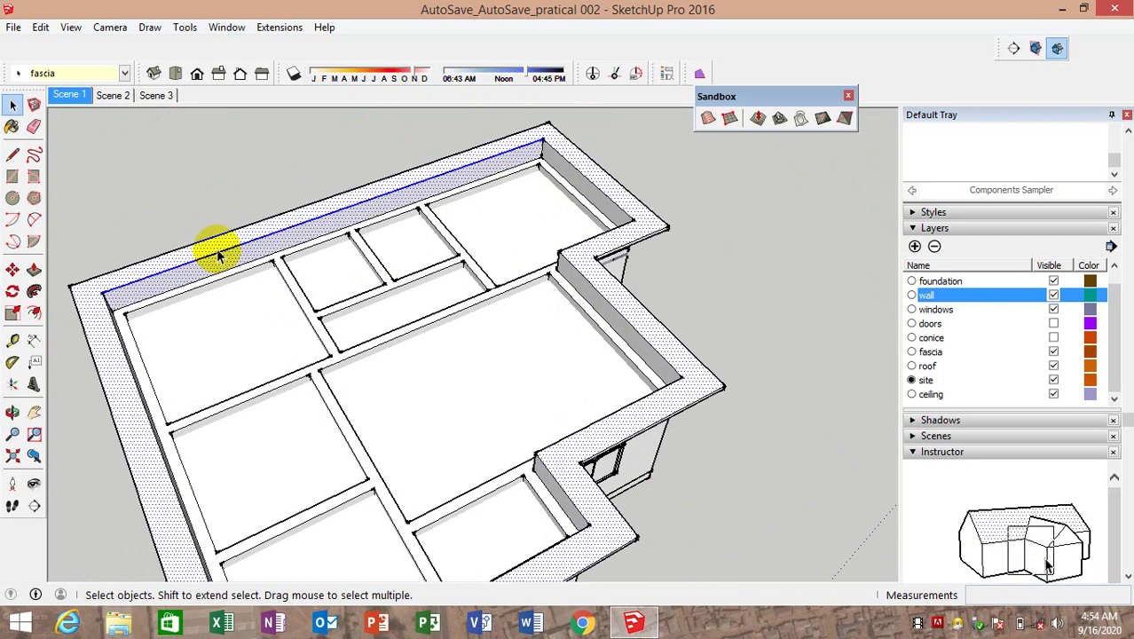
{"action": "double_click", "coordinate": [217, 253]}
{"action": "left_click", "coordinate": [754, 311]}
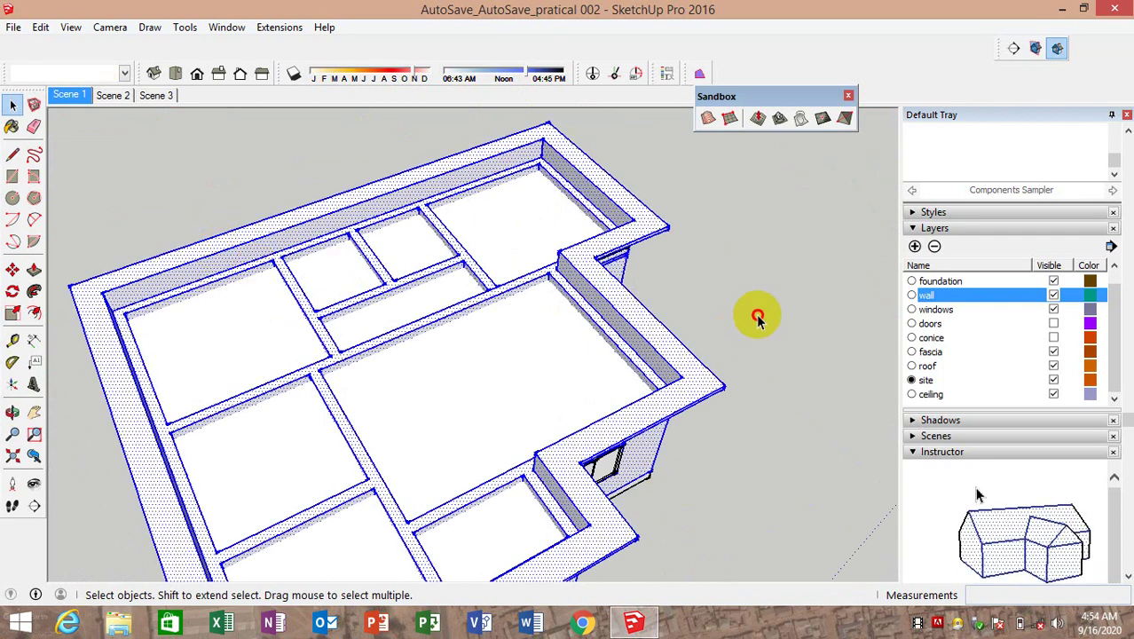
{"action": "middle_click_drag", "start_coordinate": [662, 269], "coordinate": [468, 229]}
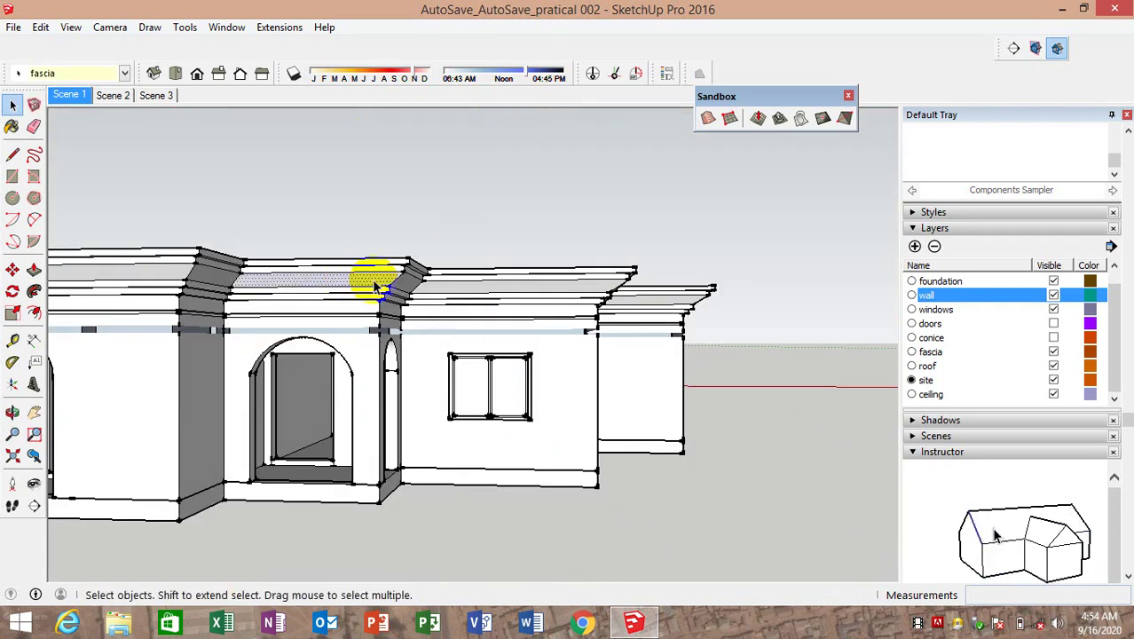
{"action": "left_click", "coordinate": [754, 227]}
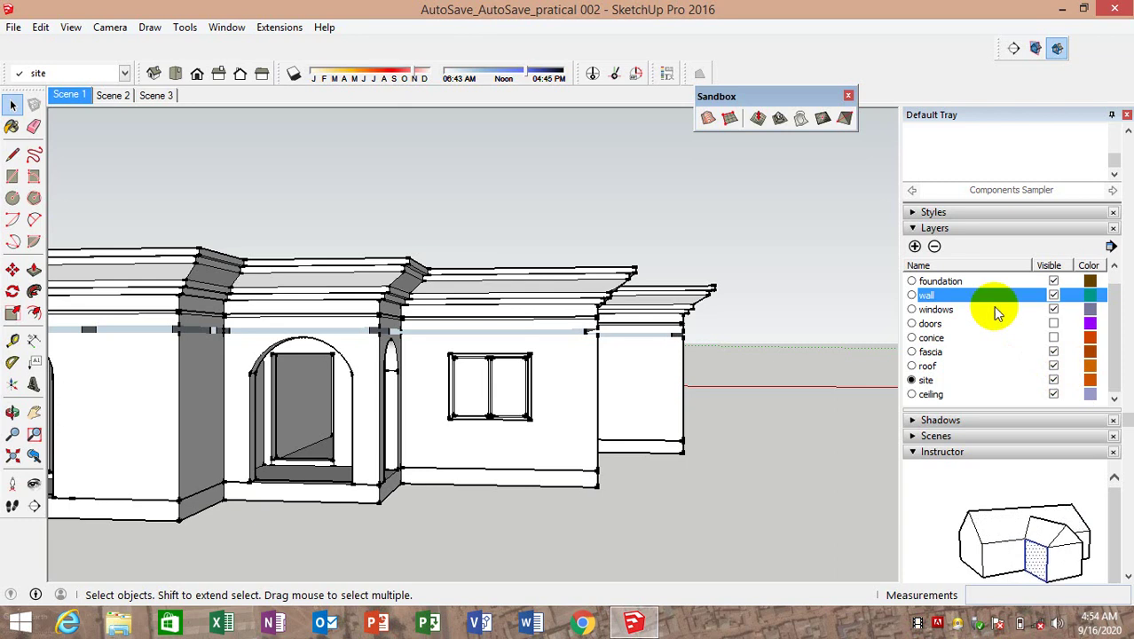
Make fascia the current layer and hide ceiling, site, roof, windows, wall and foundation
{"action": "left_click", "coordinate": [912, 352]}
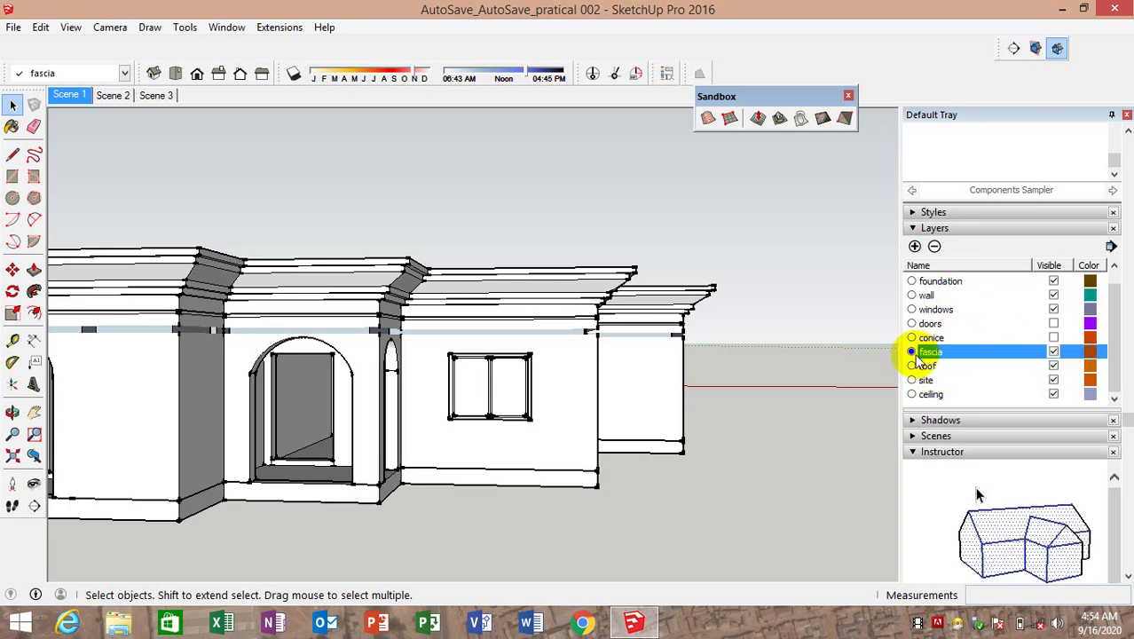
{"action": "left_click", "coordinate": [1054, 394]}
{"action": "left_click", "coordinate": [1054, 380]}
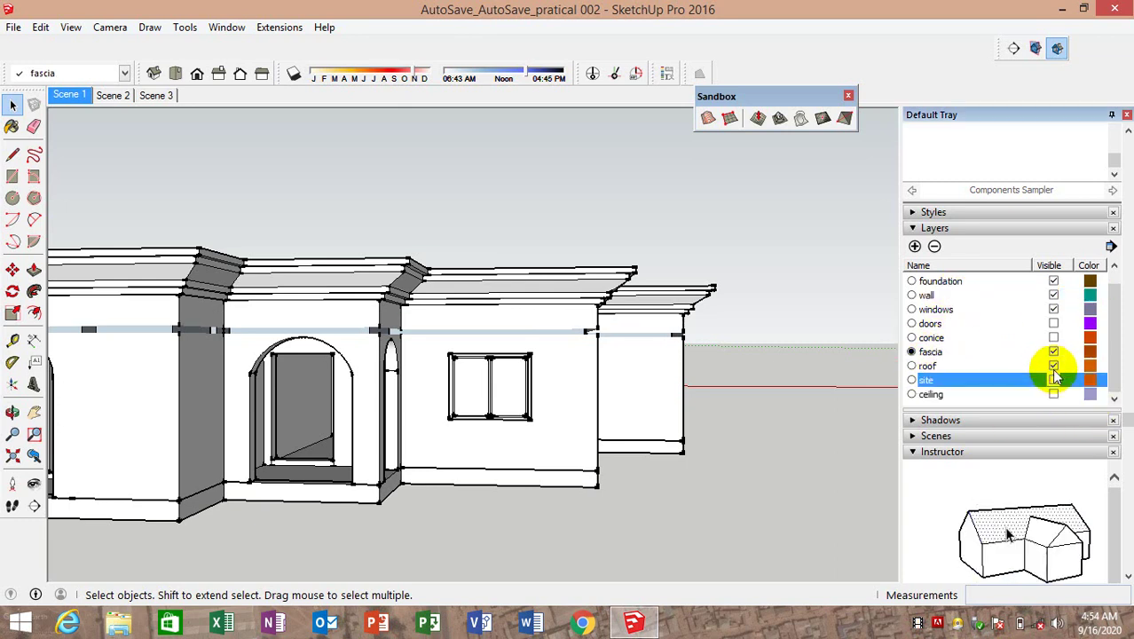
{"action": "left_click", "coordinate": [1053, 366]}
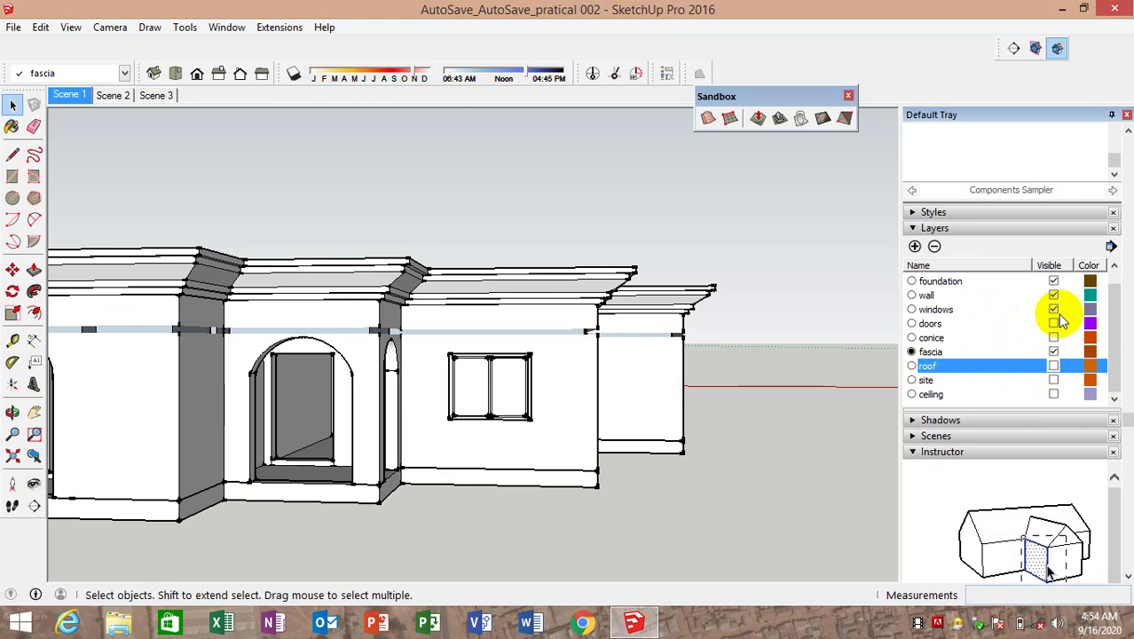
{"action": "left_click", "coordinate": [1053, 308]}
{"action": "left_click", "coordinate": [1053, 295]}
{"action": "left_click", "coordinate": [1053, 280]}
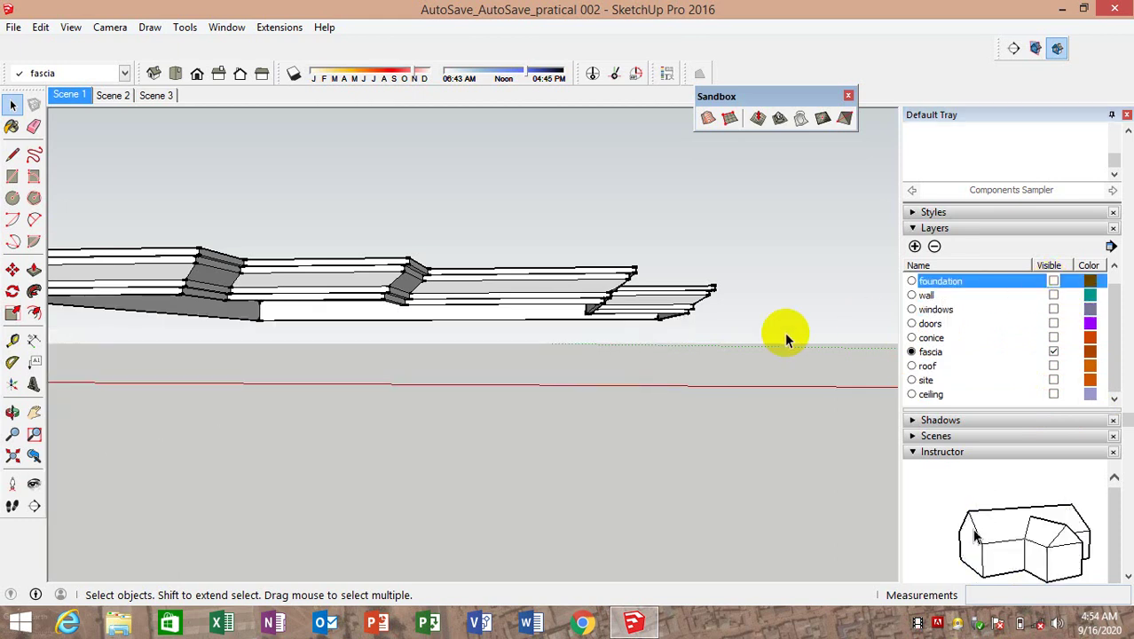
Box-select all the stepped fascia pieces and make them into one group
{"action": "middle_click_drag", "start_coordinate": [784, 332], "coordinate": [800, 423]}
{"action": "left_click_drag", "start_coordinate": [804, 419], "coordinate": [84, 235]}
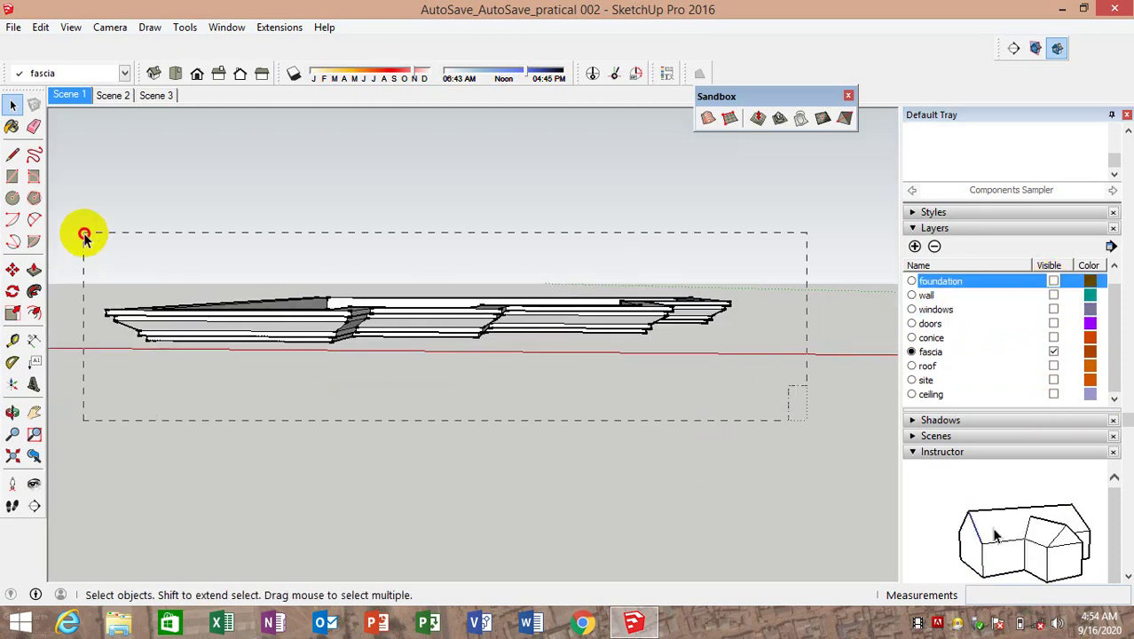
{"action": "right_click", "coordinate": [241, 324]}
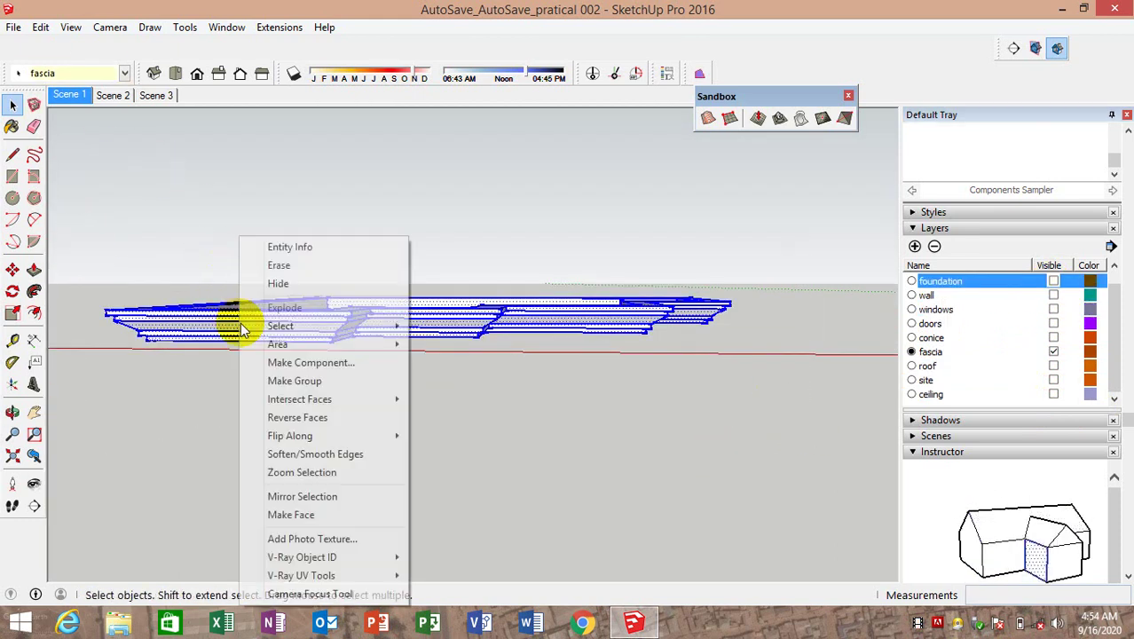
{"action": "left_click", "coordinate": [301, 381]}
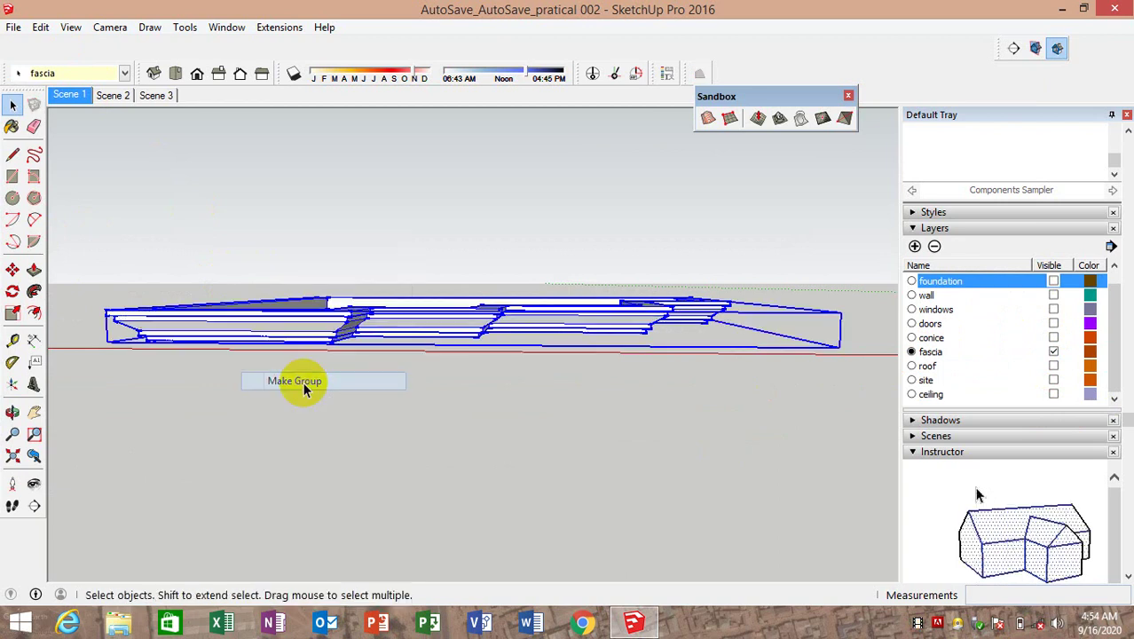
{"action": "left_click", "coordinate": [307, 361]}
{"action": "left_click", "coordinate": [315, 343]}
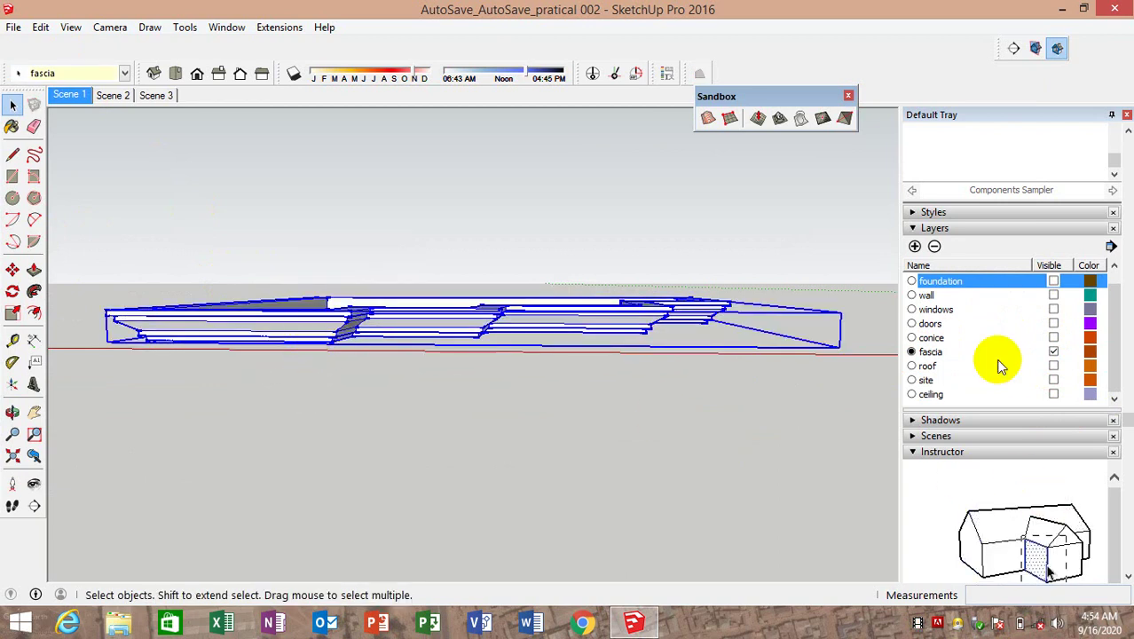
Turn on ceiling, site, roof, doors, conice, windows, wall and foundation layers, then deselect
{"action": "left_click", "coordinate": [1054, 394]}
{"action": "left_click", "coordinate": [1055, 380]}
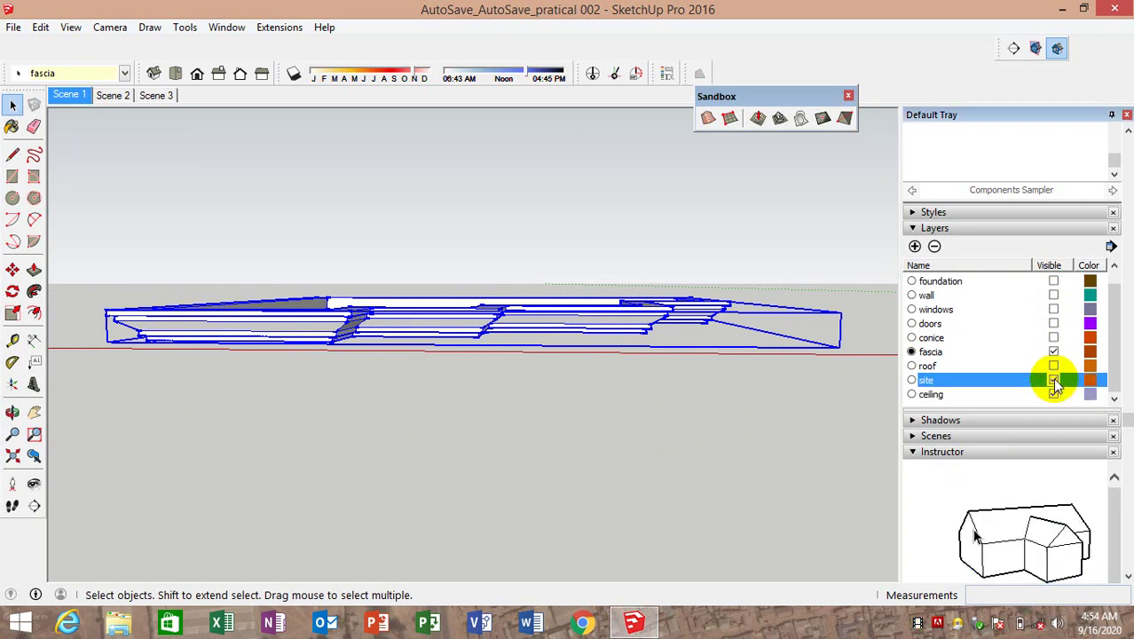
{"action": "left_click", "coordinate": [1054, 365]}
{"action": "left_click", "coordinate": [1053, 324]}
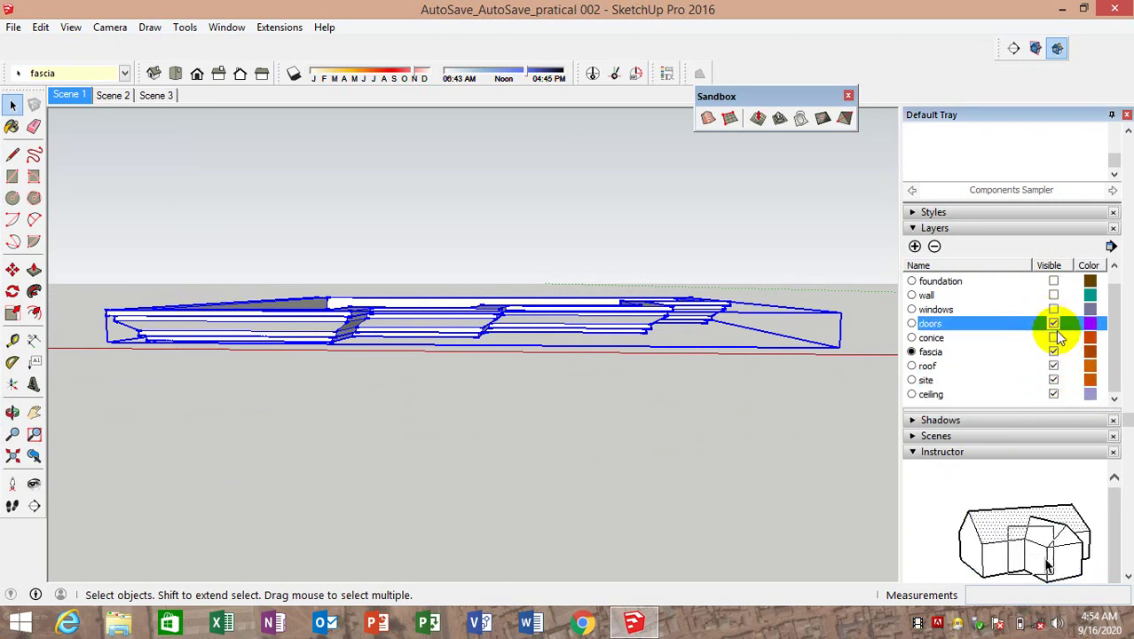
{"action": "left_click", "coordinate": [1053, 338]}
{"action": "left_click", "coordinate": [1053, 308]}
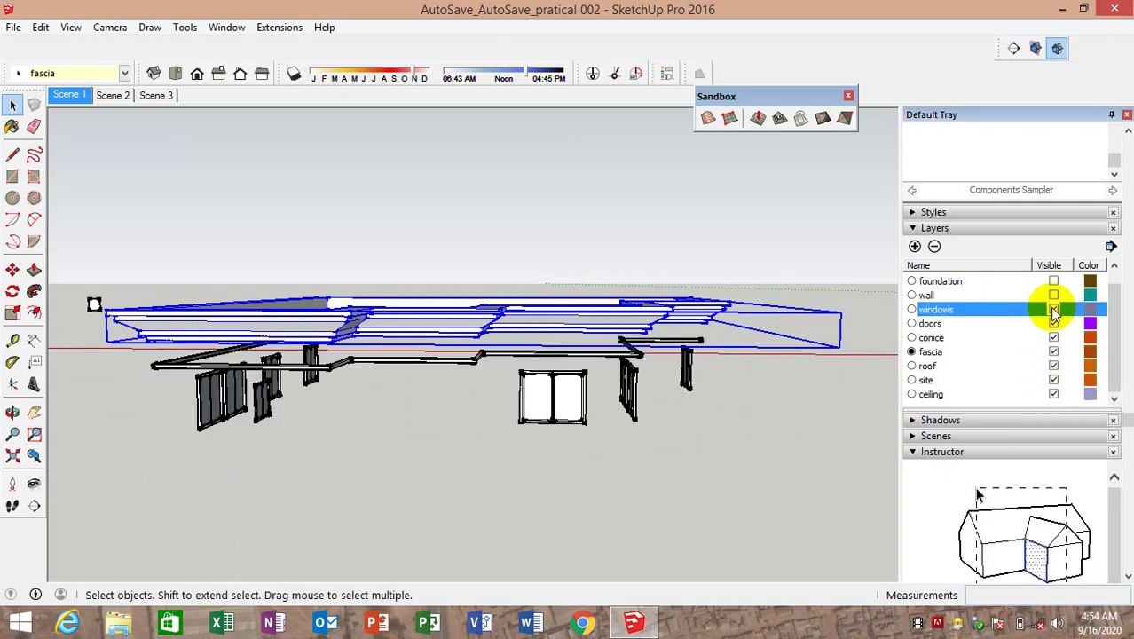
{"action": "left_click", "coordinate": [1053, 295]}
{"action": "left_click", "coordinate": [1053, 281]}
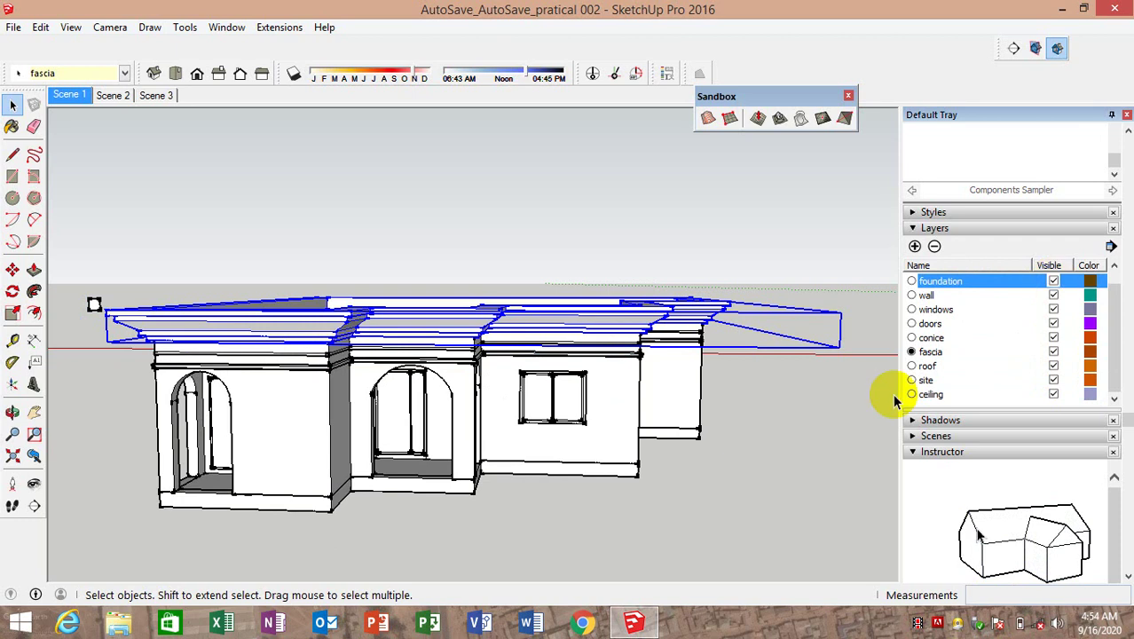
{"action": "left_click", "coordinate": [497, 514]}
Check the layers of the wall, a window, the foundation and the fascia, then pick the Line tool
{"action": "middle_click_drag", "start_coordinate": [118, 380], "coordinate": [441, 326]}
{"action": "key", "text": "space"}
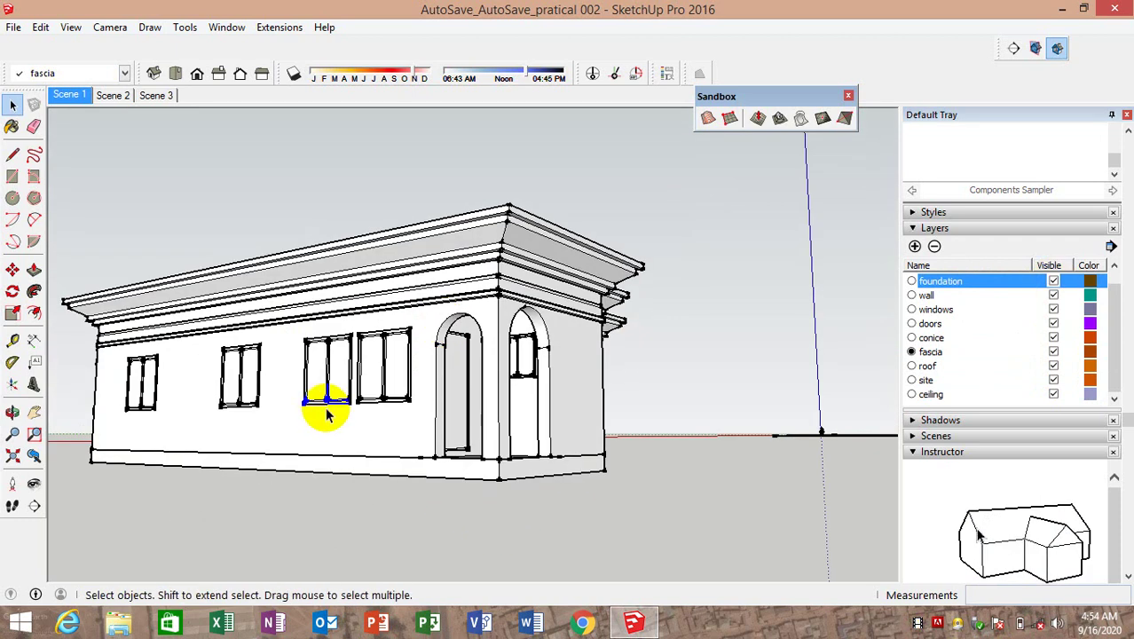
{"action": "left_click", "coordinate": [324, 426]}
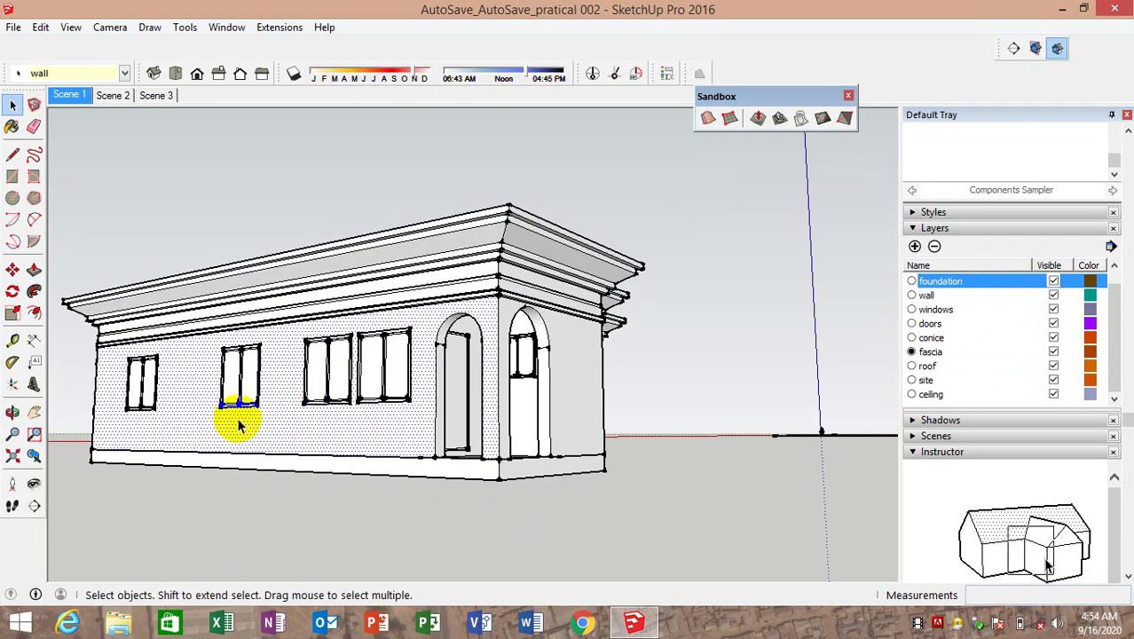
{"action": "left_click", "coordinate": [335, 371]}
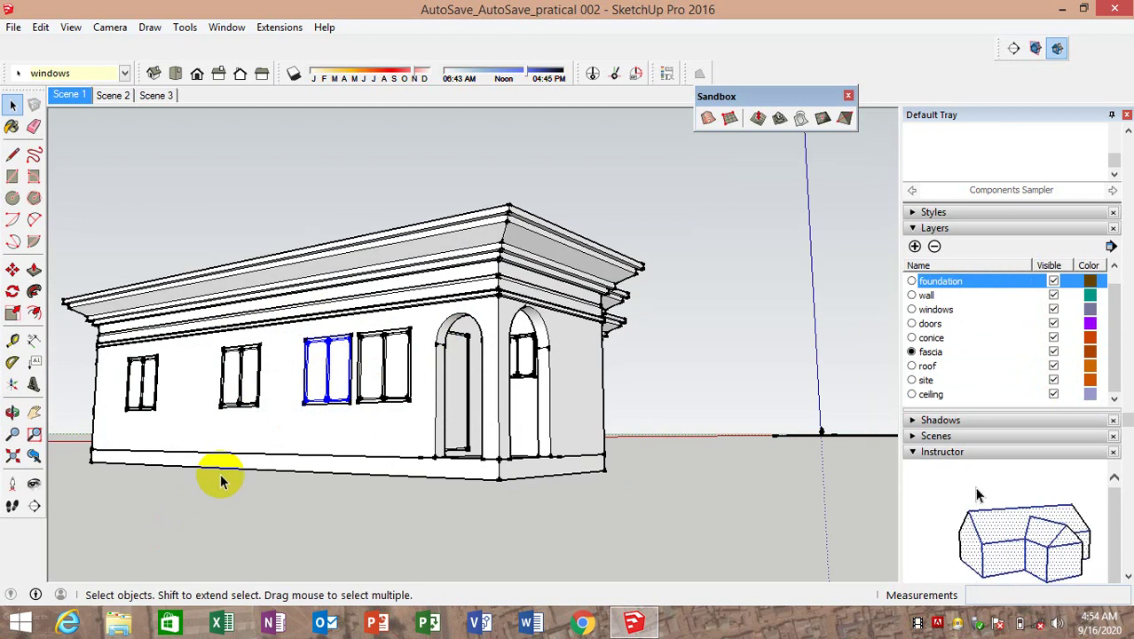
{"action": "left_click", "coordinate": [229, 472]}
{"action": "left_click", "coordinate": [184, 501]}
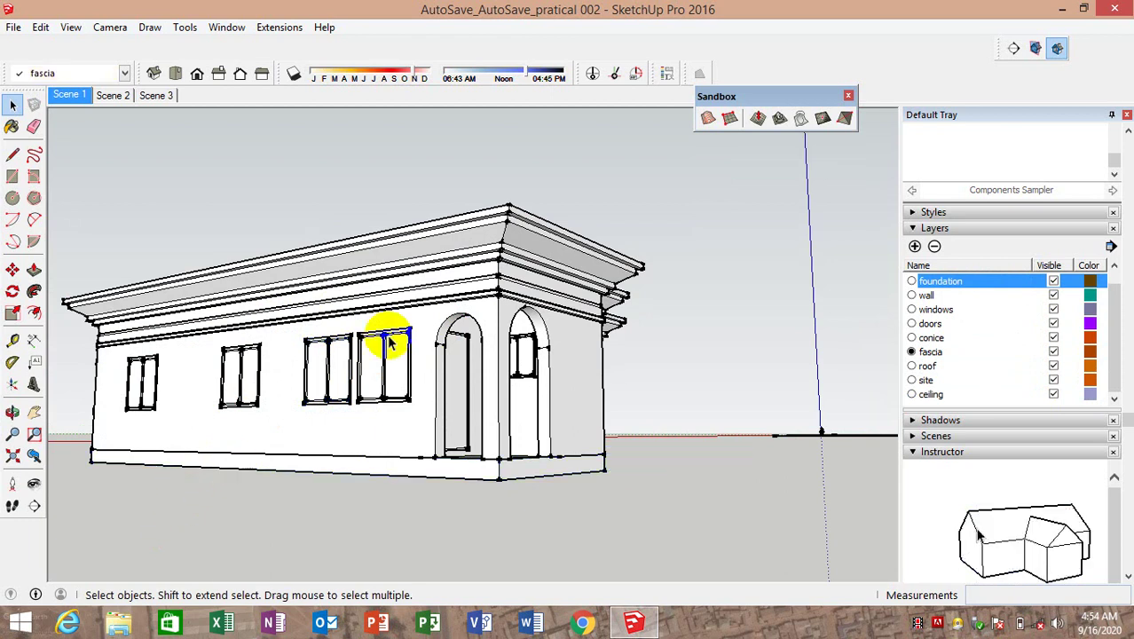
{"action": "left_click", "coordinate": [399, 251]}
{"action": "mouse_move", "coordinate": [399, 251]}
{"action": "middle_mouse_down"}
{"action": "mouse_move", "coordinate": [329, 444]}
{"action": "mouse_move", "coordinate": [144, 367]}
{"action": "mouse_move", "coordinate": [165, 325]}
{"action": "mouse_move", "coordinate": [150, 314]}
{"action": "middle_mouse_up"}
{"action": "left_click", "coordinate": [173, 376]}
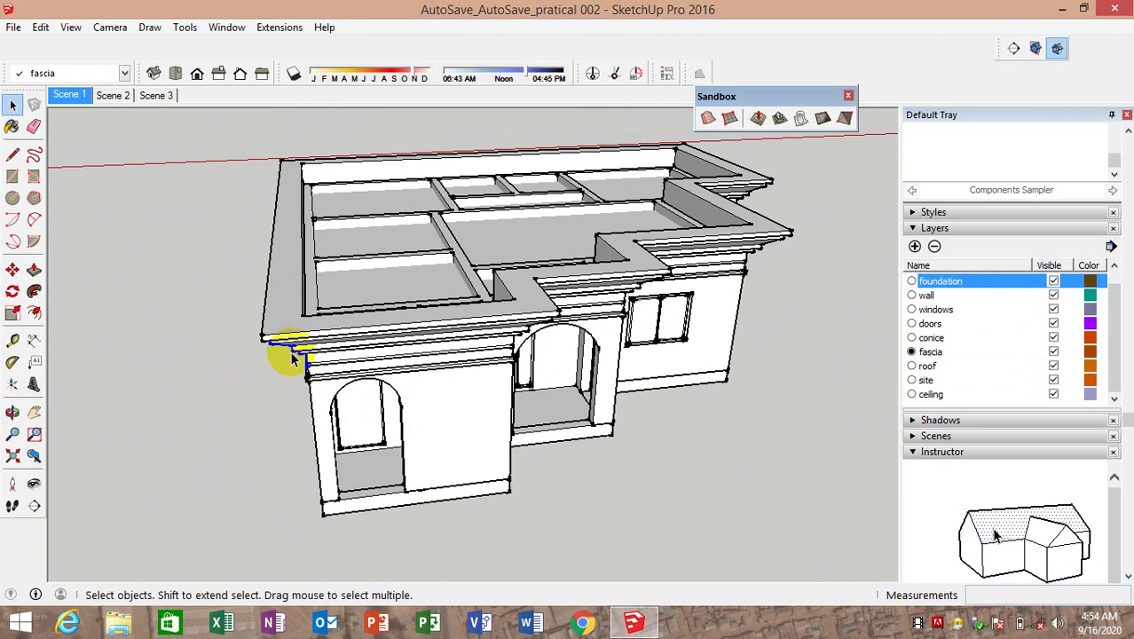
{"action": "left_click", "coordinate": [13, 156]}
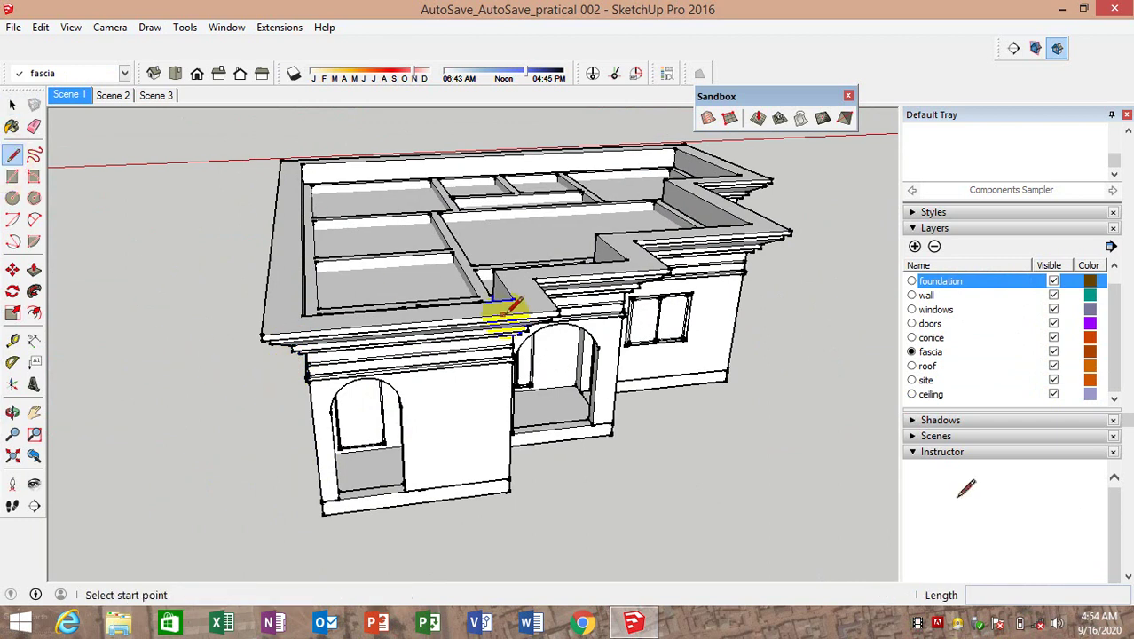
Orbit and zoom to frame the roof framing and the side wall with windows
{"action": "mouse_move", "coordinate": [501, 309]}
{"action": "middle_mouse_down"}
{"action": "mouse_move", "coordinate": [418, 203]}
{"action": "mouse_move", "coordinate": [412, 285]}
{"action": "mouse_move", "coordinate": [532, 246]}
{"action": "mouse_move", "coordinate": [520, 137]}
{"action": "middle_mouse_up"}
{"action": "middle_click_drag", "start_coordinate": [431, 140], "coordinate": [448, 229]}
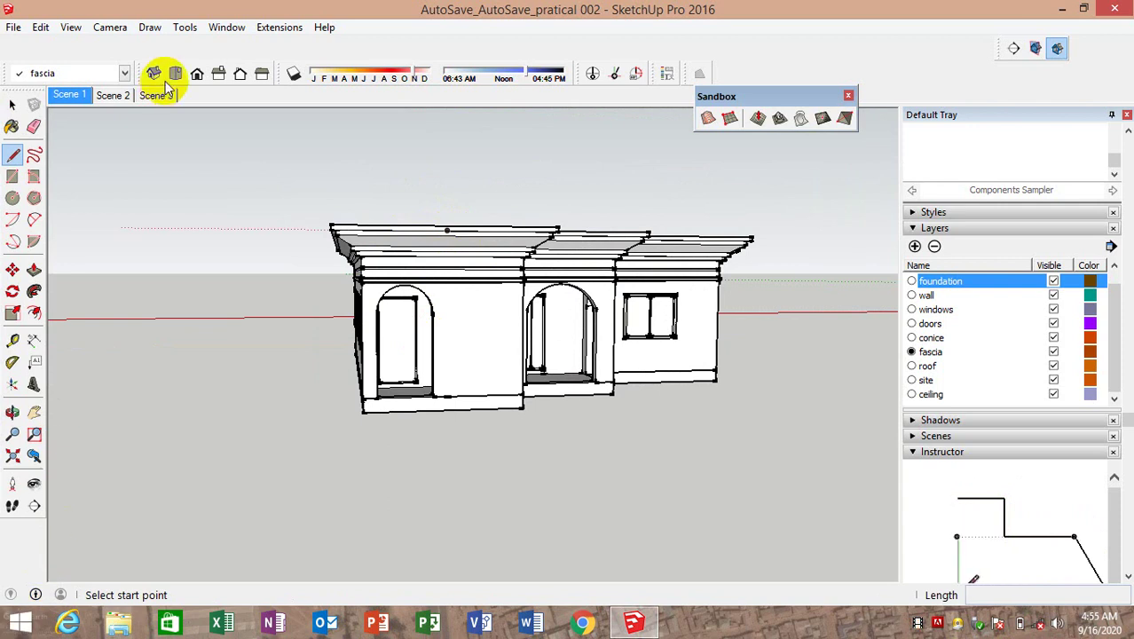
{"action": "scroll", "coordinate": [494, 296], "scroll_direction": "up", "scroll_amount": 1}
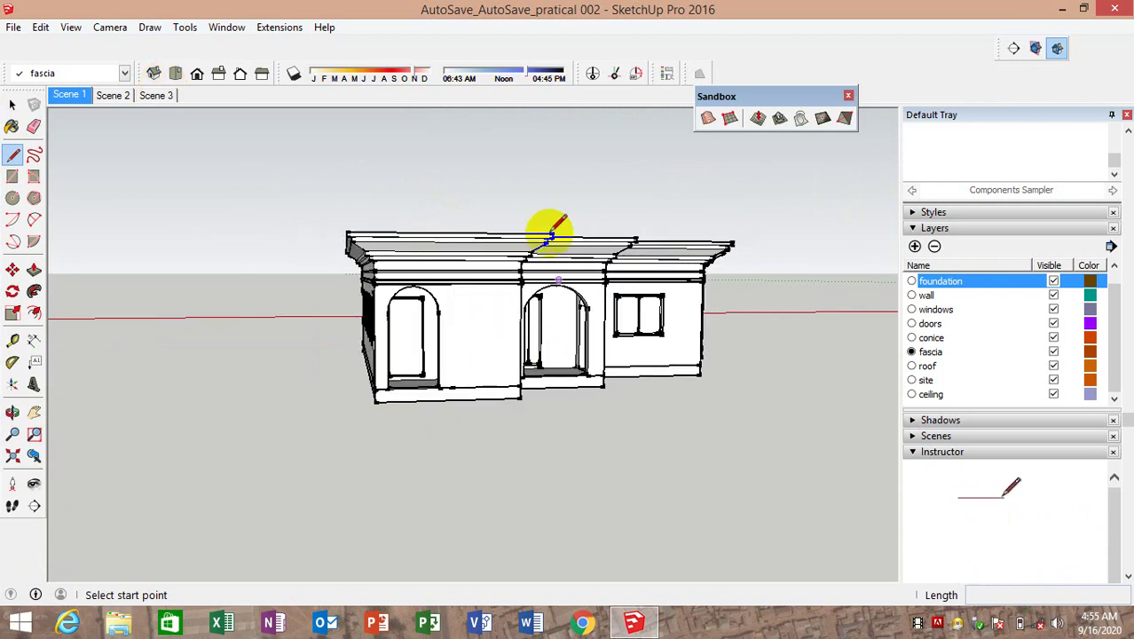
{"action": "scroll", "coordinate": [532, 257], "scroll_direction": "up", "scroll_amount": 2}
{"action": "middle_click_drag", "start_coordinate": [517, 285], "coordinate": [476, 324]}
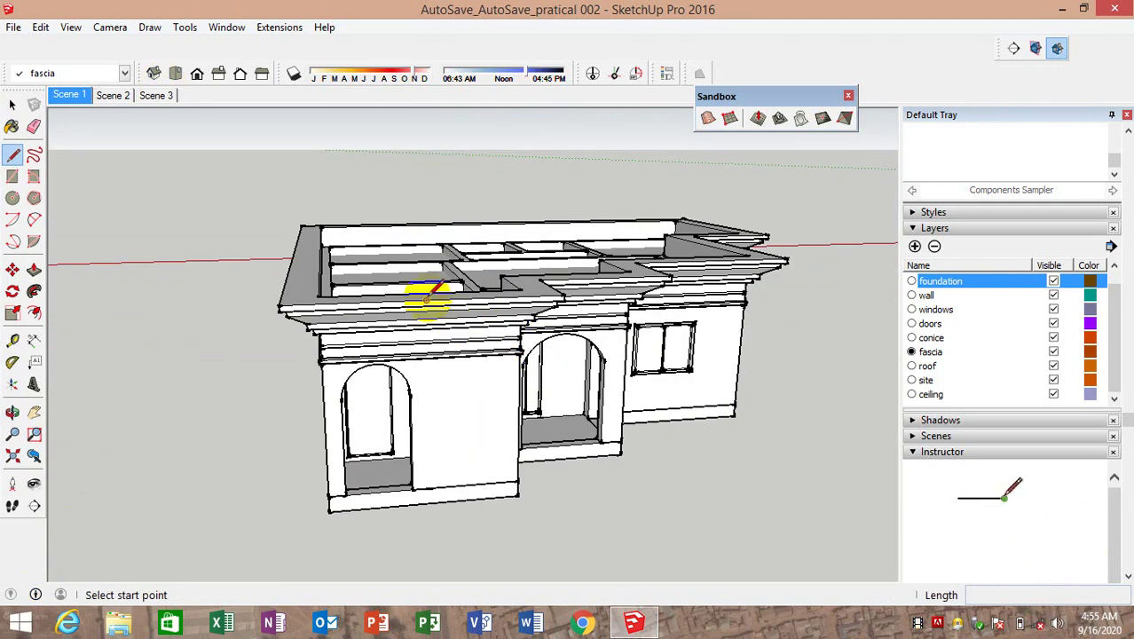
{"action": "mouse_move", "coordinate": [392, 299]}
{"action": "middle_mouse_down"}
{"action": "mouse_move", "coordinate": [431, 413]}
{"action": "mouse_move", "coordinate": [499, 336]}
{"action": "middle_mouse_up"}
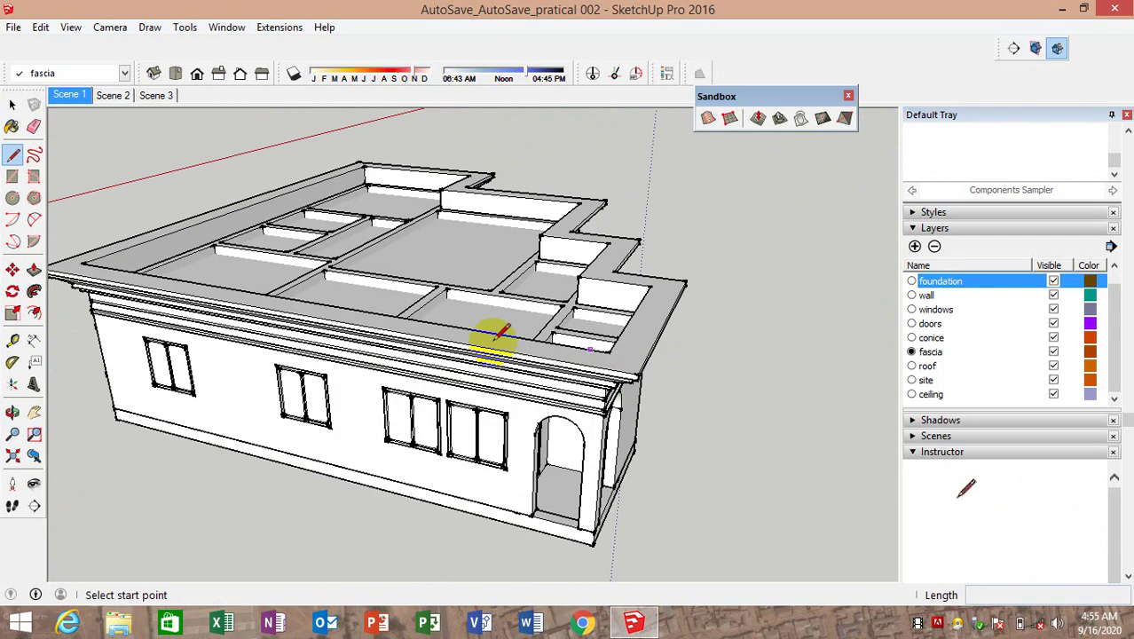
{"action": "mouse_move", "coordinate": [375, 336]}
{"action": "middle_mouse_down"}
{"action": "mouse_move", "coordinate": [107, 367]}
{"action": "mouse_move", "coordinate": [615, 347]}
{"action": "mouse_move", "coordinate": [235, 341]}
{"action": "mouse_move", "coordinate": [119, 378]}
{"action": "mouse_move", "coordinate": [630, 391]}
{"action": "mouse_move", "coordinate": [604, 383]}
{"action": "middle_mouse_up"}
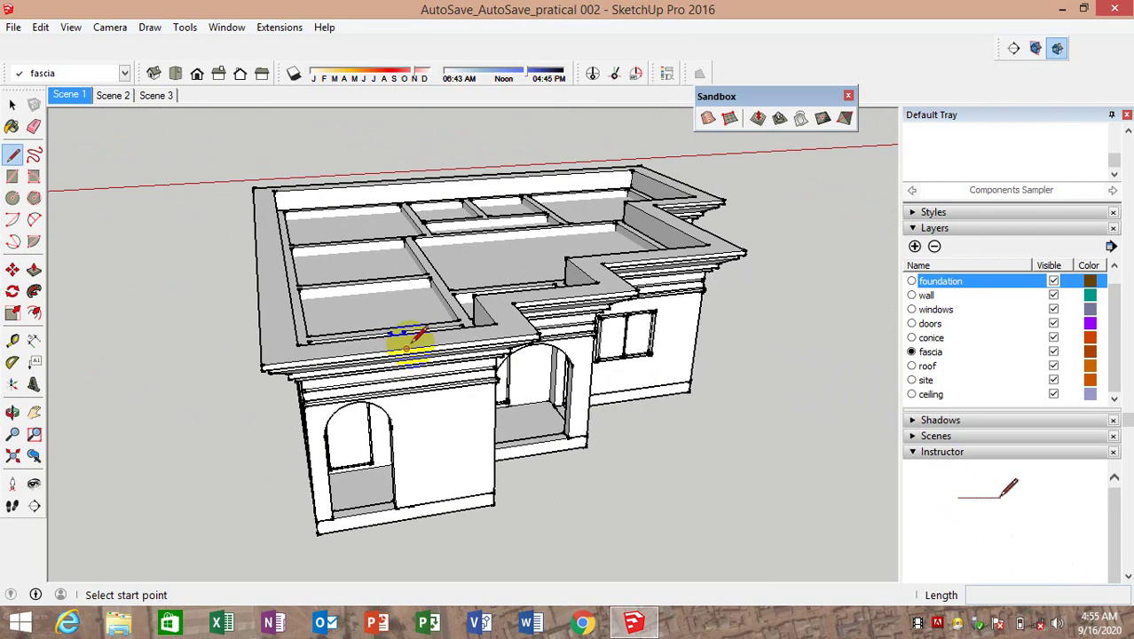
Draw a 3000 mm vertical line from the front roof-edge midpoint and slope it to the left corner
{"action": "left_click", "coordinate": [405, 346]}
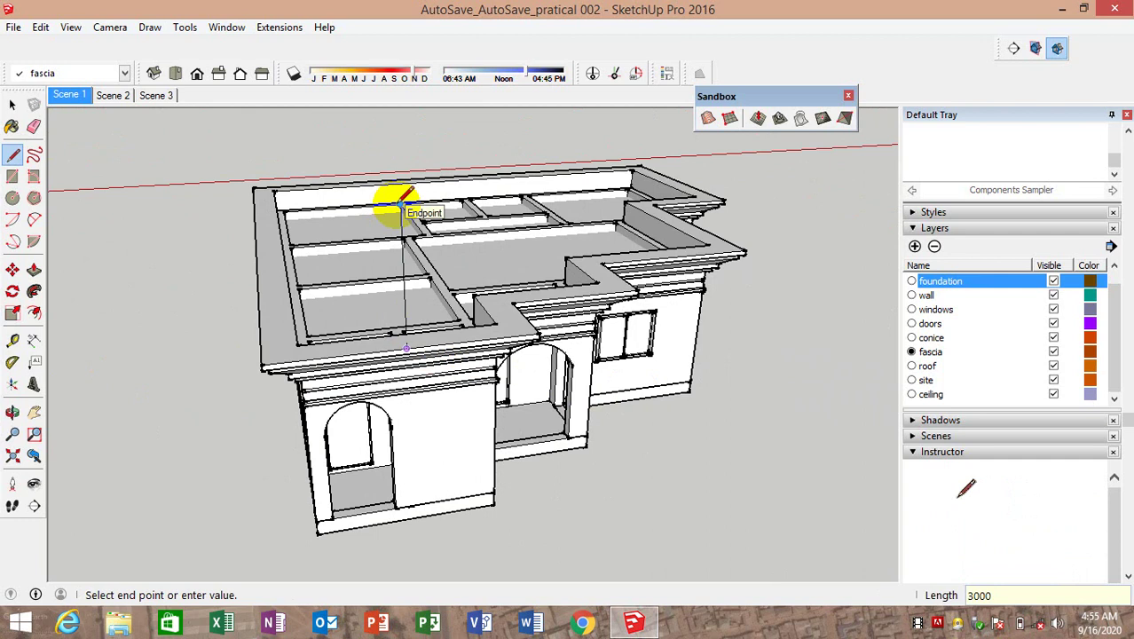
{"action": "mouse_move", "coordinate": [561, 278]}
{"action": "middle_mouse_down"}
{"action": "mouse_move", "coordinate": [552, 178]}
{"action": "mouse_move", "coordinate": [569, 237]}
{"action": "middle_mouse_up"}
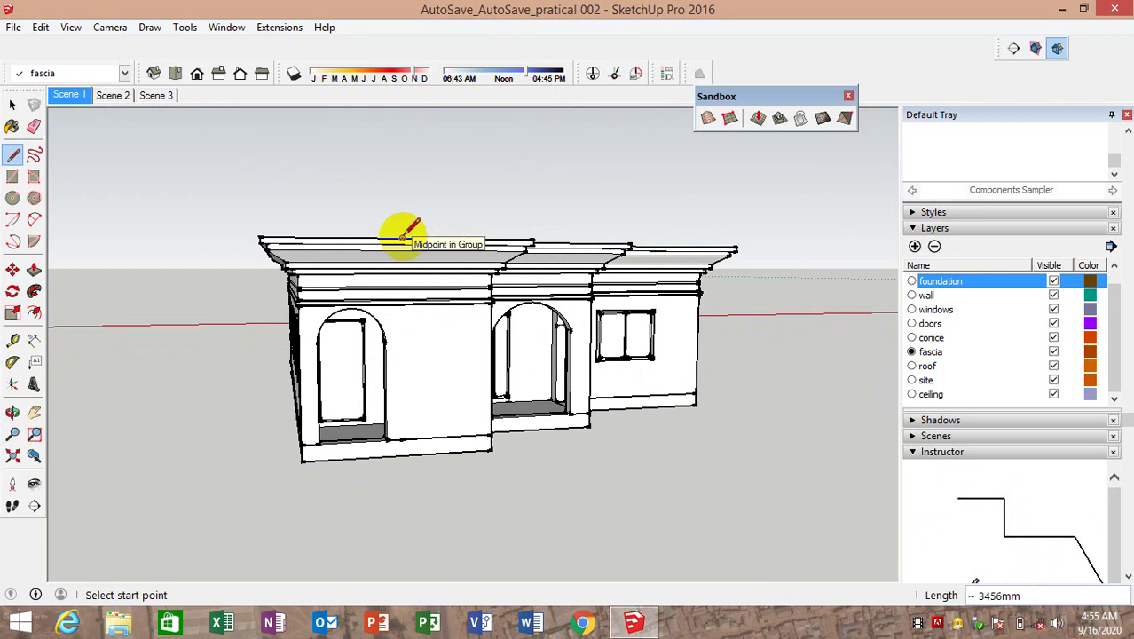
{"action": "left_click", "coordinate": [402, 238]}
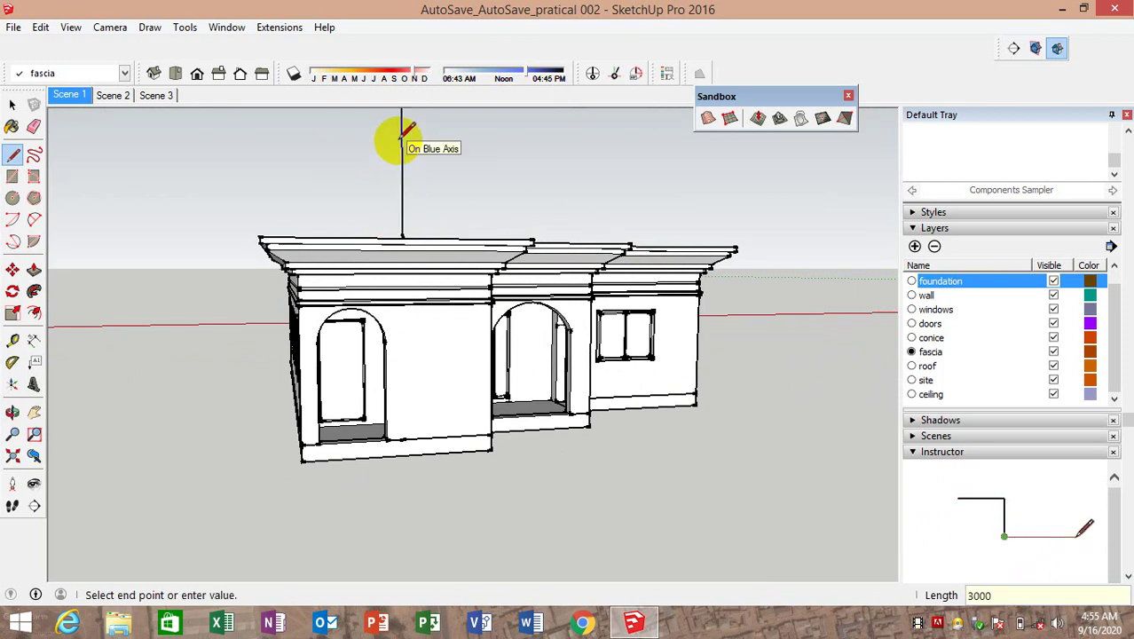
{"action": "scroll", "coordinate": [367, 202], "scroll_direction": "down", "scroll_amount": 1}
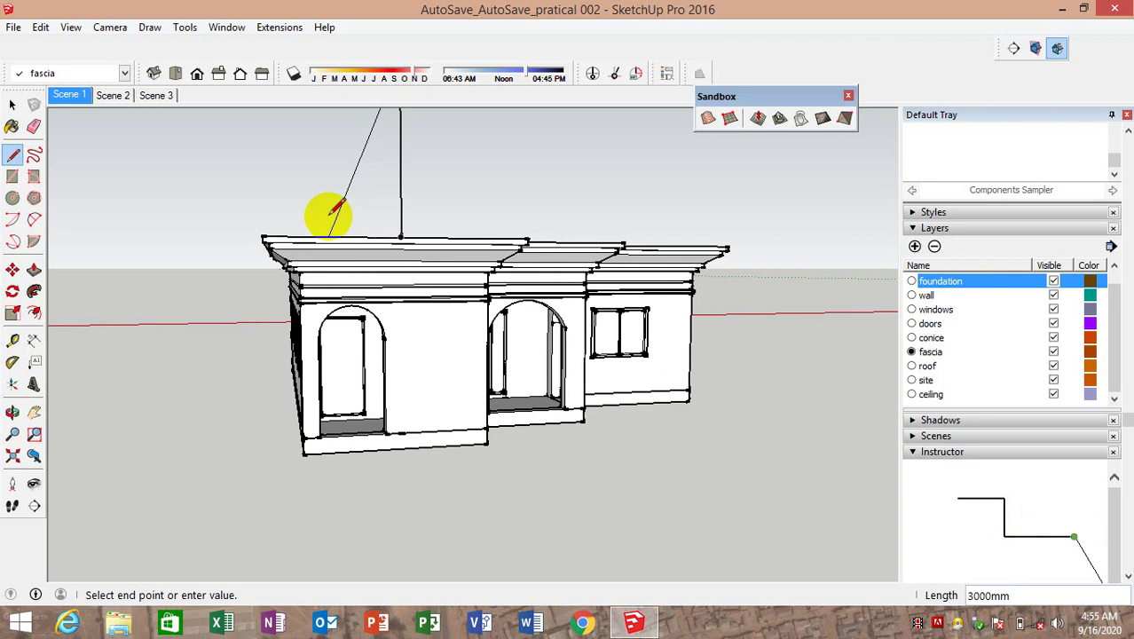
{"action": "left_click", "coordinate": [264, 237]}
{"action": "key", "text": "Escape"}
{"action": "scroll", "coordinate": [421, 266], "scroll_direction": "down", "scroll_amount": 1}
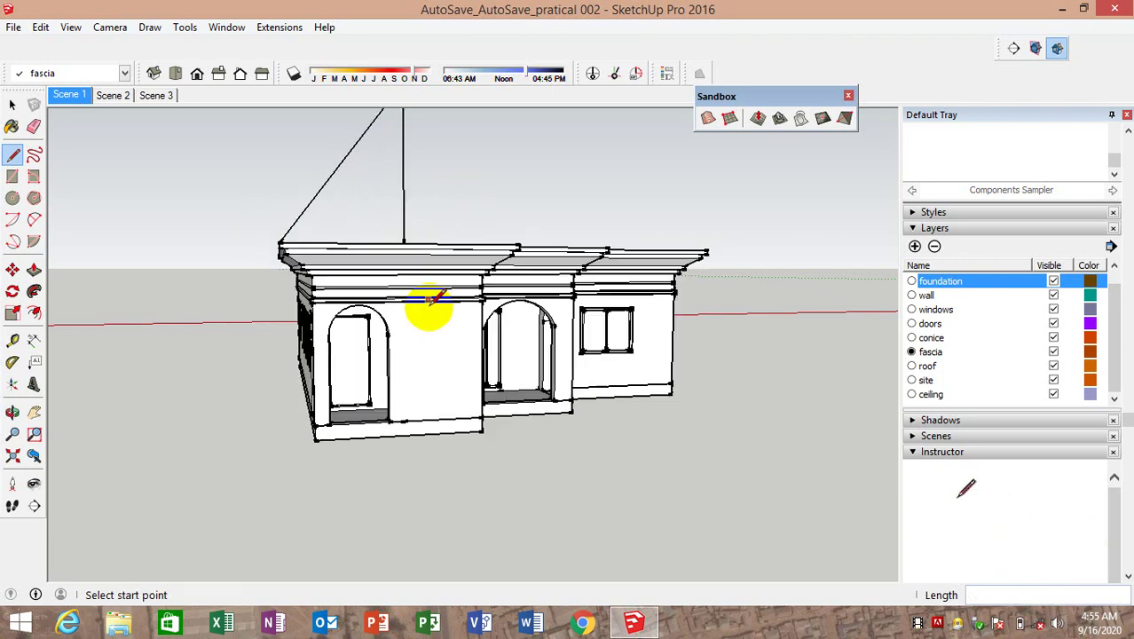
{"action": "scroll", "coordinate": [429, 299], "scroll_direction": "down", "scroll_amount": 1}
Connect the gable peak to the right roof corner and erase the vertical centre line
{"action": "left_click", "coordinate": [406, 126]}
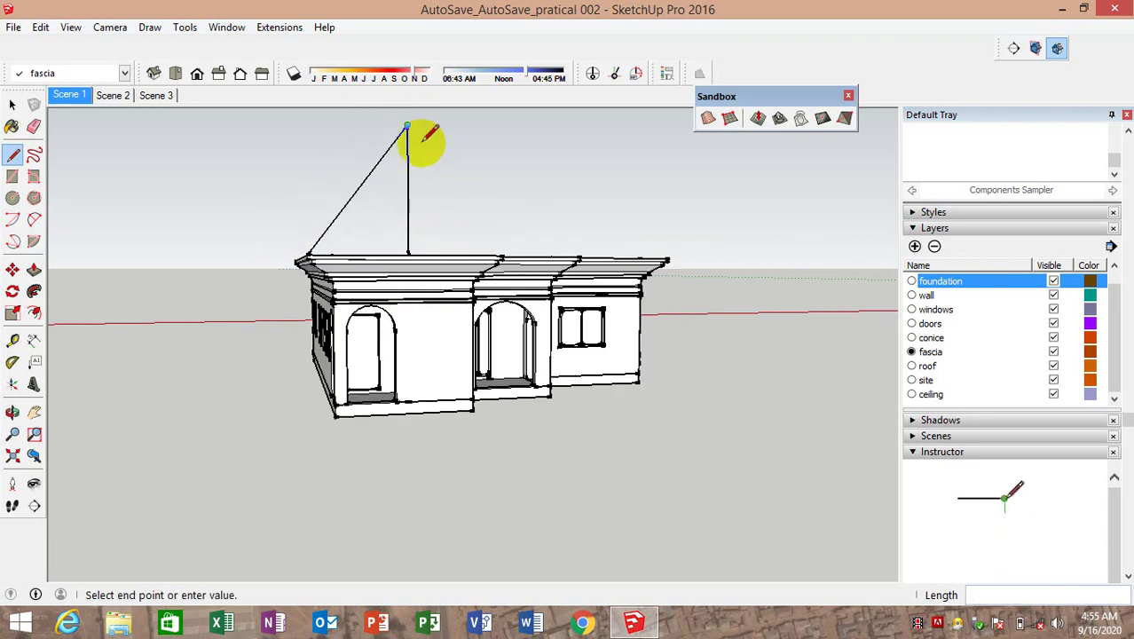
{"action": "left_click", "coordinate": [502, 257]}
{"action": "left_click", "coordinate": [308, 256]}
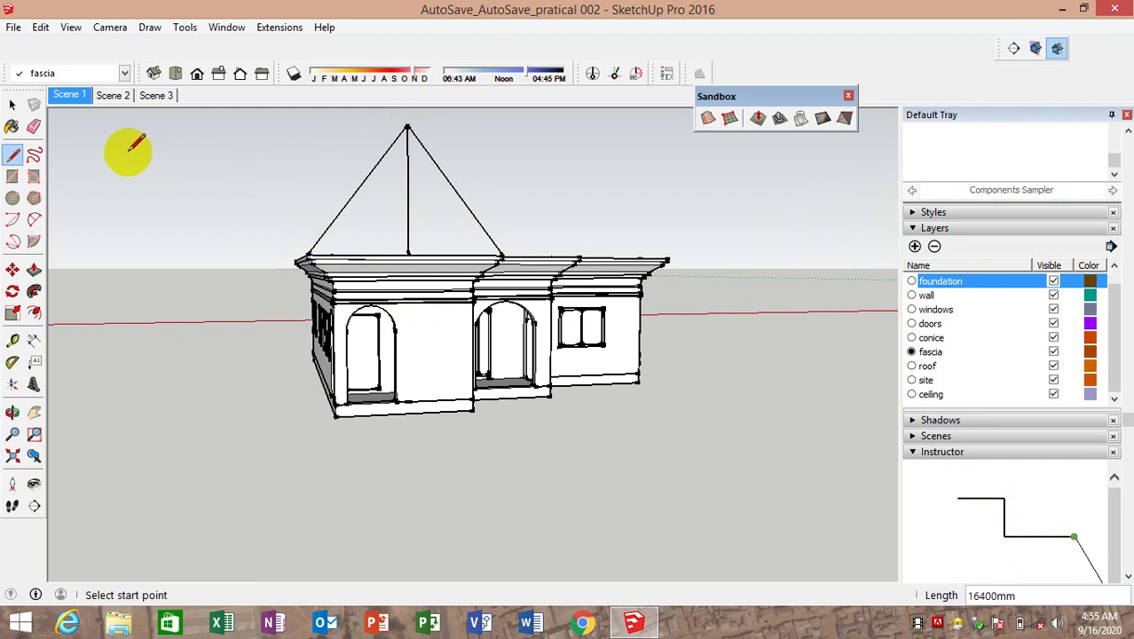
{"action": "left_click", "coordinate": [34, 126]}
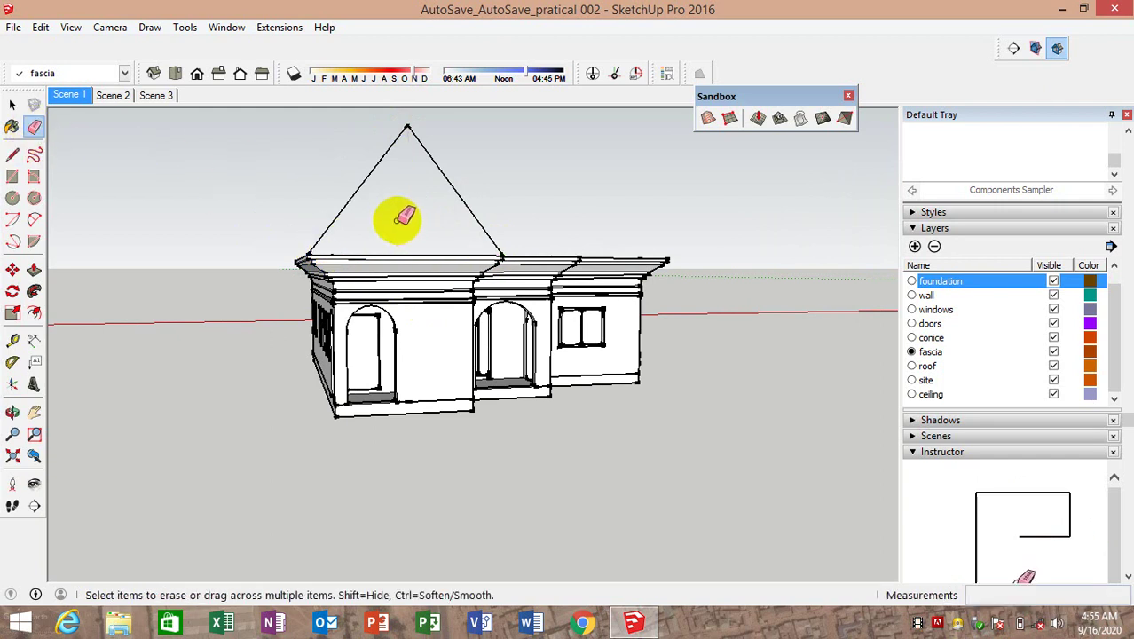
{"action": "left_click", "coordinate": [12, 154]}
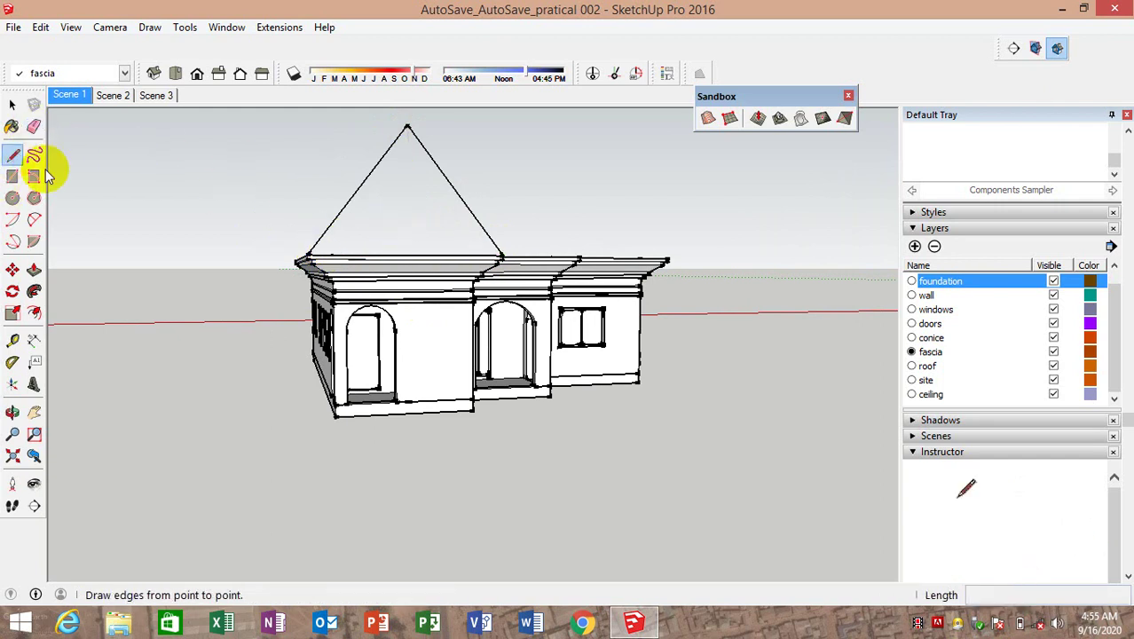
{"action": "left_click", "coordinate": [307, 257]}
{"action": "mouse_move", "coordinate": [479, 238]}
{"action": "middle_mouse_down"}
{"action": "mouse_move", "coordinate": [197, 347]}
{"action": "mouse_move", "coordinate": [83, 436]}
{"action": "middle_mouse_up"}
{"action": "scroll", "coordinate": [391, 255], "scroll_direction": "up", "scroll_amount": 3}
{"action": "middle_click_drag", "start_coordinate": [392, 255], "coordinate": [222, 329]}
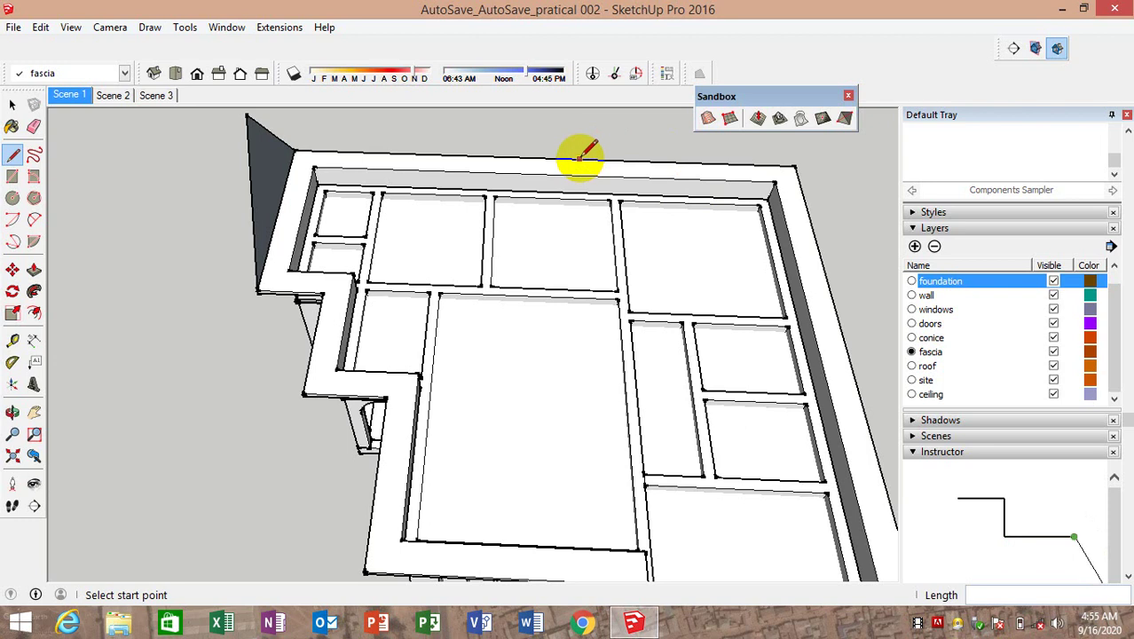
{"action": "key", "text": "Escape"}
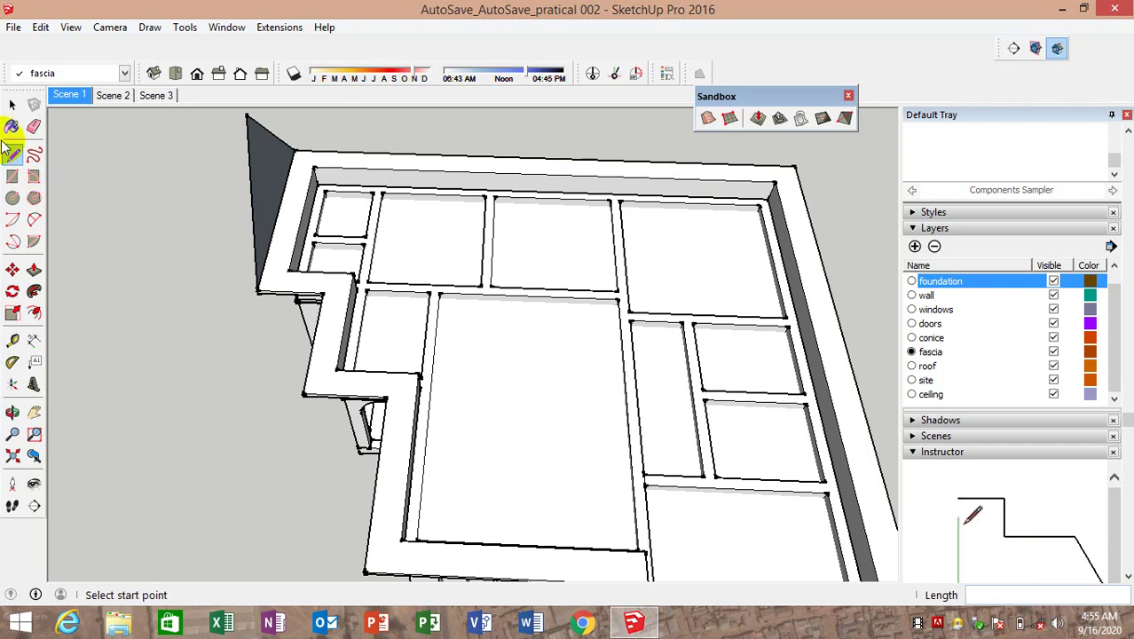
{"action": "left_click", "coordinate": [12, 177]}
{"action": "left_click", "coordinate": [294, 149]}
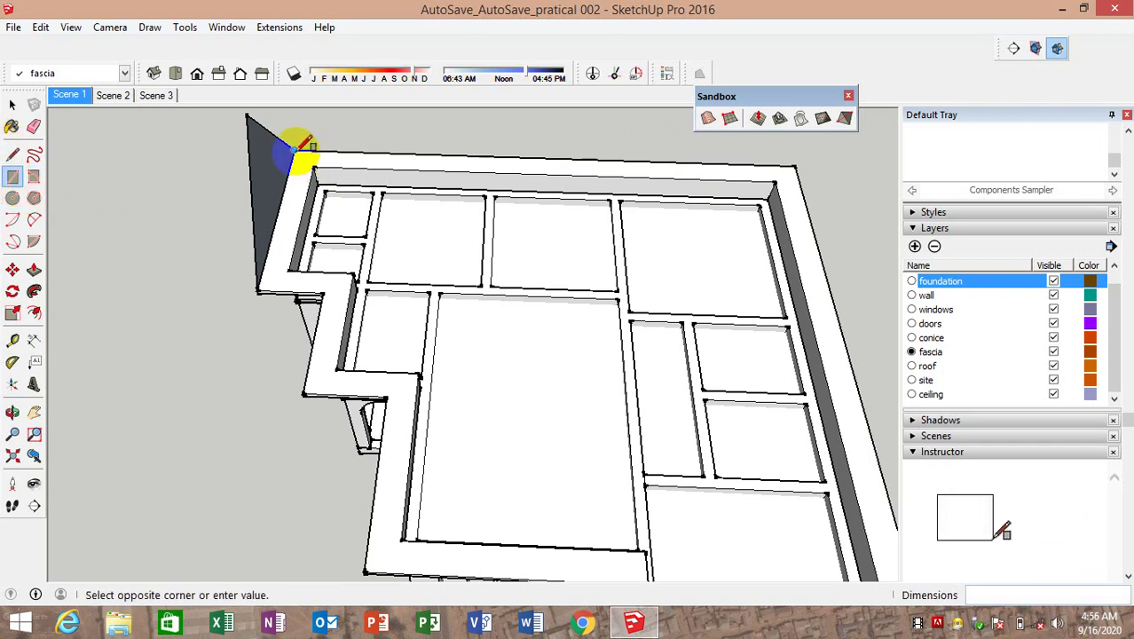
{"action": "scroll", "coordinate": [652, 213], "scroll_direction": "down", "scroll_amount": 2}
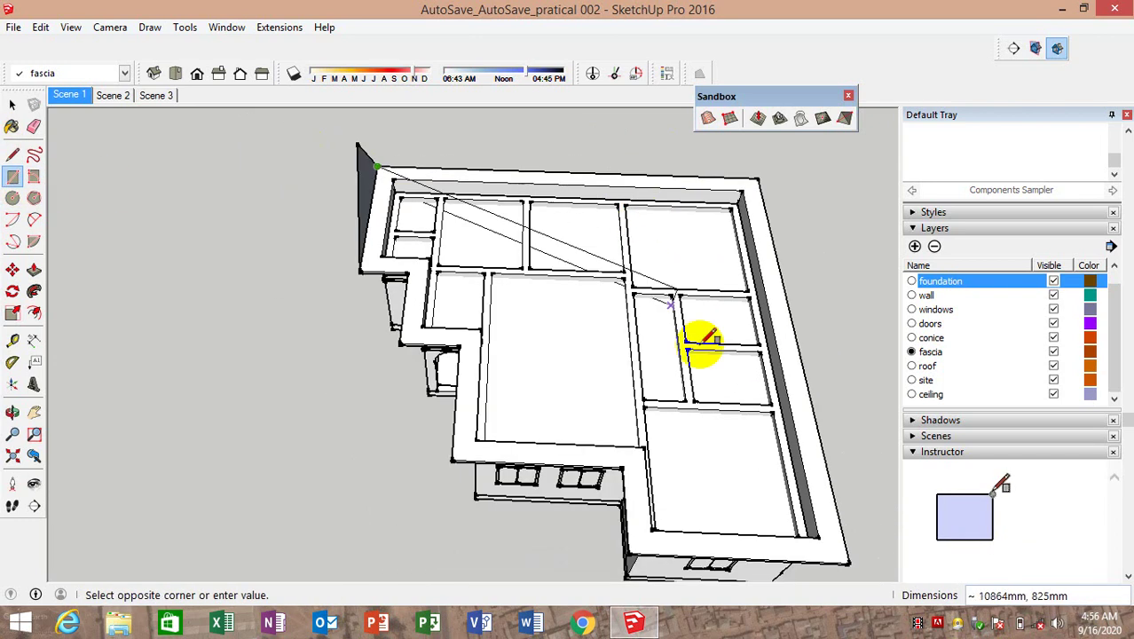
{"action": "left_click", "coordinate": [853, 559]}
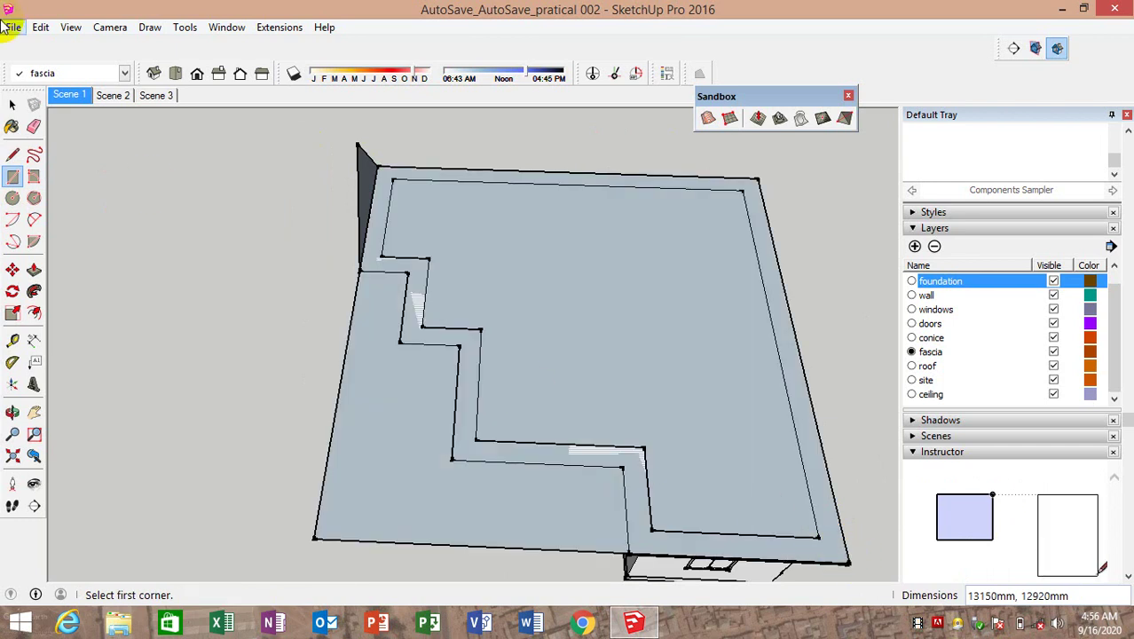
{"action": "left_click", "coordinate": [34, 127]}
{"action": "left_click", "coordinate": [336, 366]}
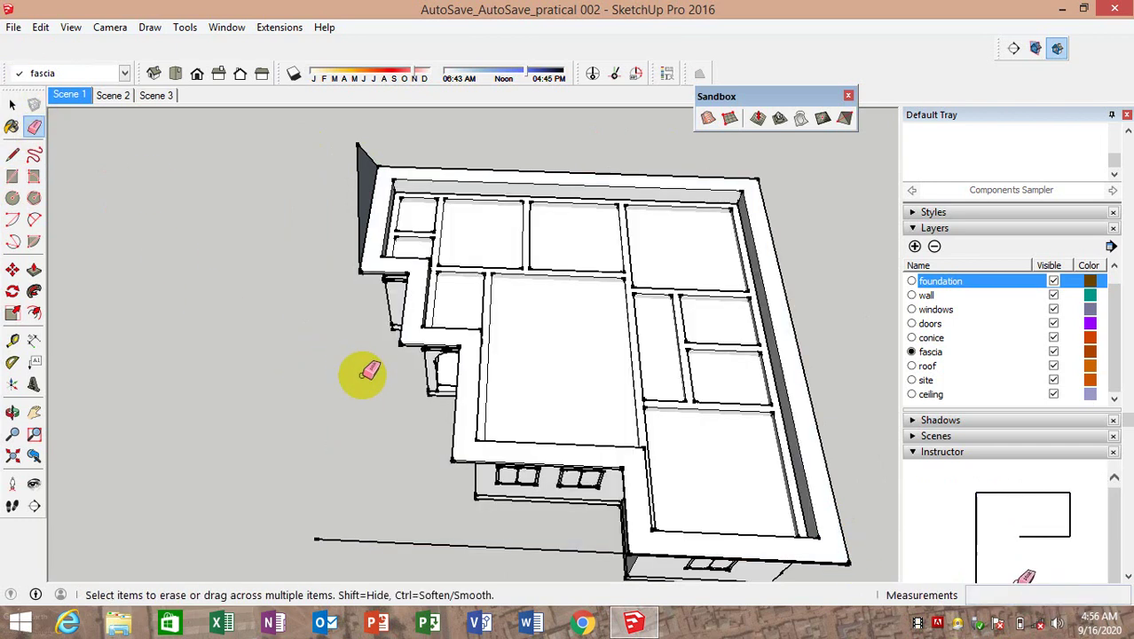
{"action": "left_click", "coordinate": [404, 557]}
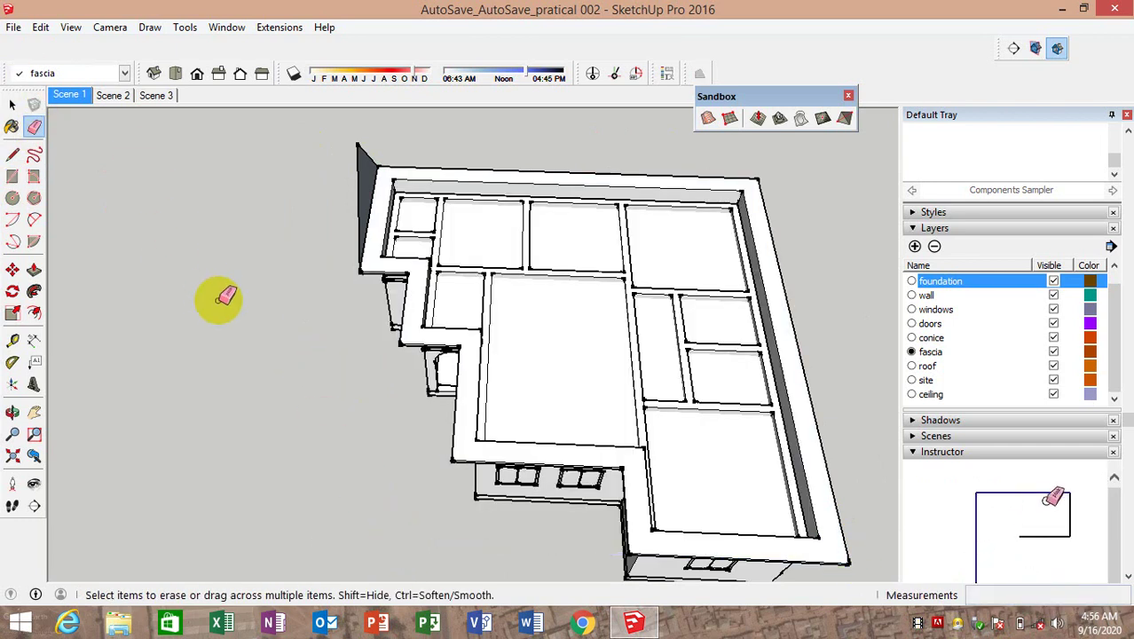
{"action": "left_click", "coordinate": [13, 154]}
Draw edges through the roof's top-left, top-right and bottom-right corners
{"action": "scroll", "coordinate": [390, 164], "scroll_direction": "up", "scroll_amount": 1}
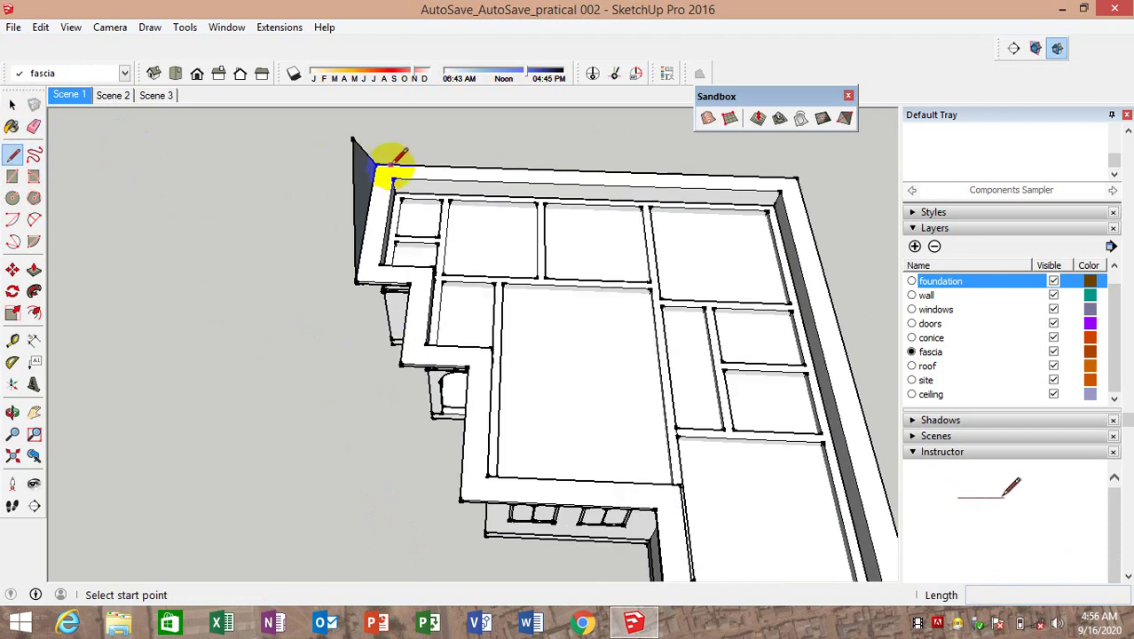
{"action": "left_click", "coordinate": [375, 164]}
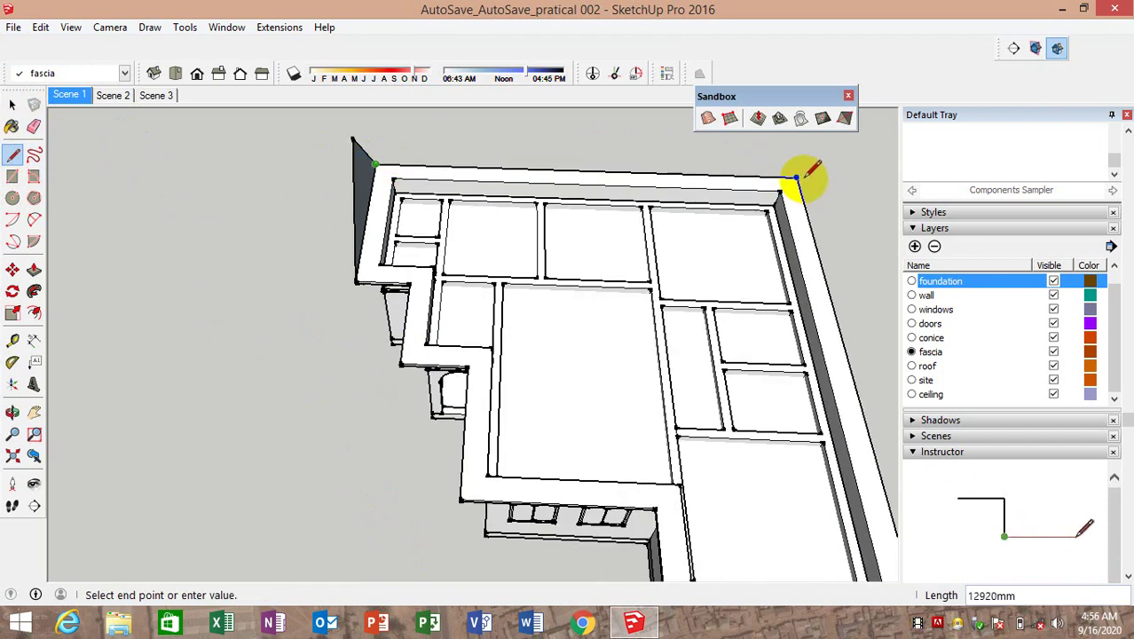
{"action": "scroll", "coordinate": [789, 328], "scroll_direction": "down", "scroll_amount": 1}
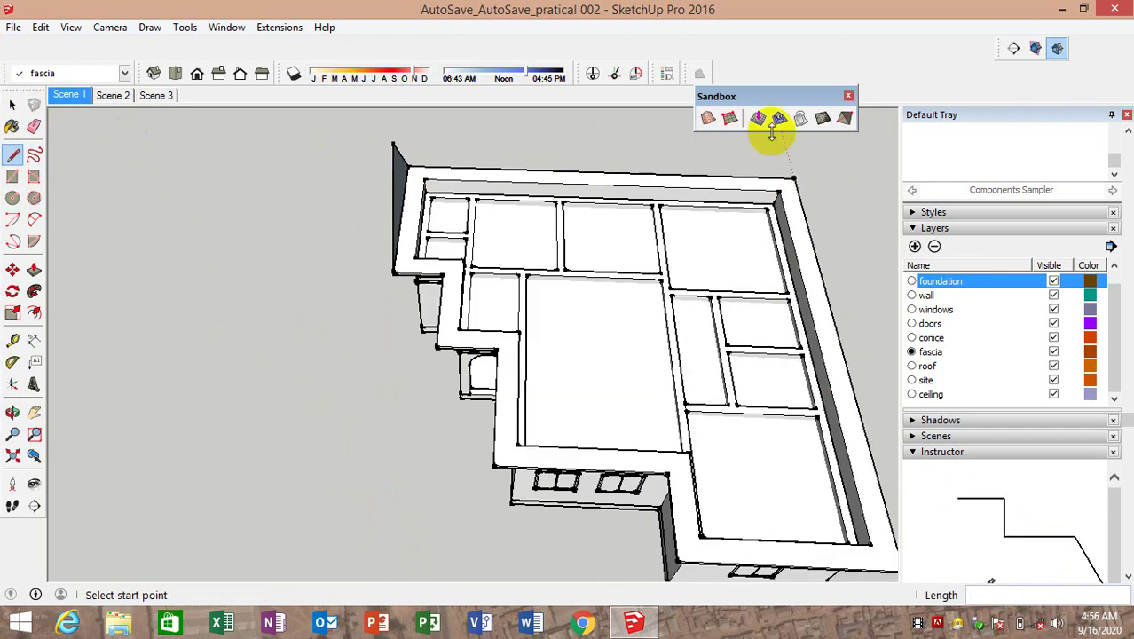
{"action": "left_click", "coordinate": [793, 176]}
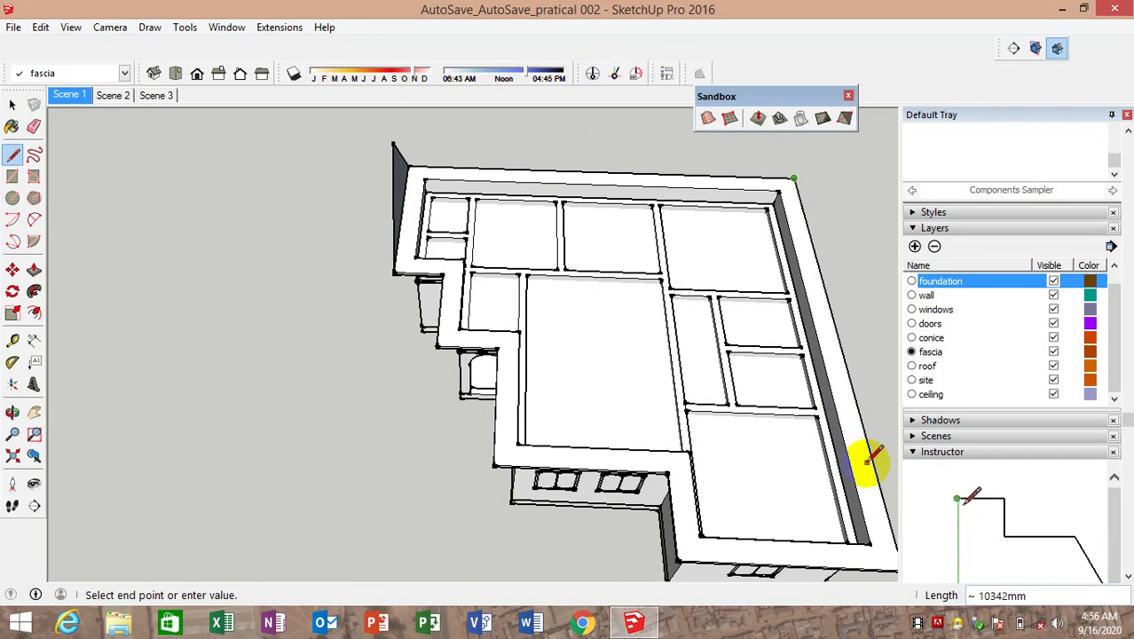
{"action": "scroll", "coordinate": [727, 355], "scroll_direction": "down", "scroll_amount": 1}
{"action": "scroll", "coordinate": [727, 355], "scroll_direction": "up", "scroll_amount": 1}
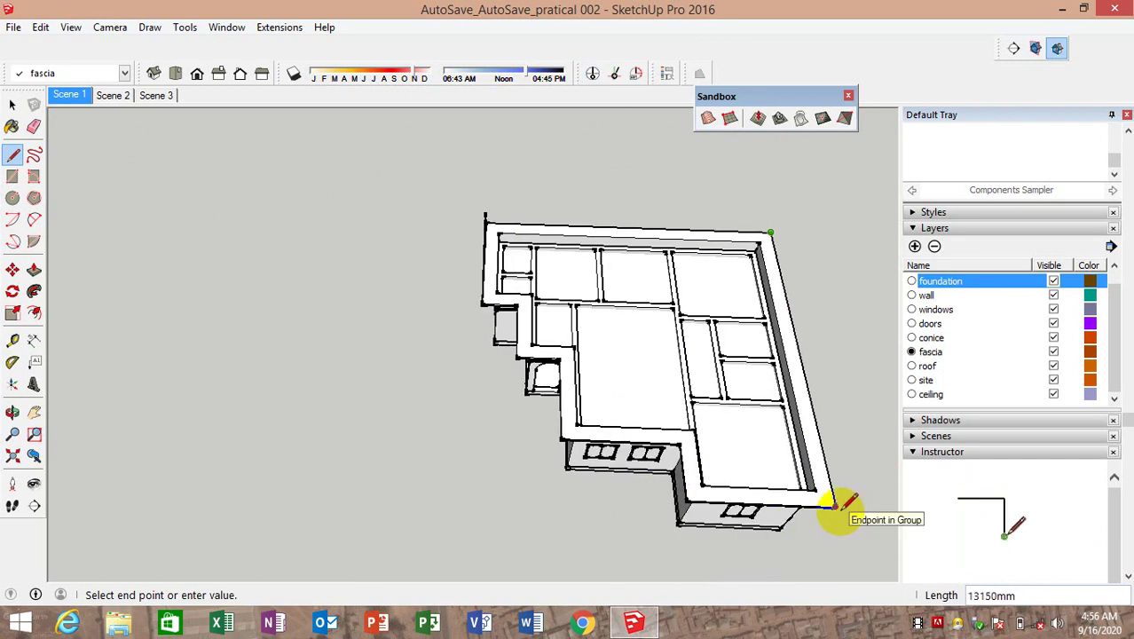
{"action": "left_click", "coordinate": [830, 507]}
Trace an edge up the stepped fascia corners along the roof side
{"action": "left_click", "coordinate": [692, 483]}
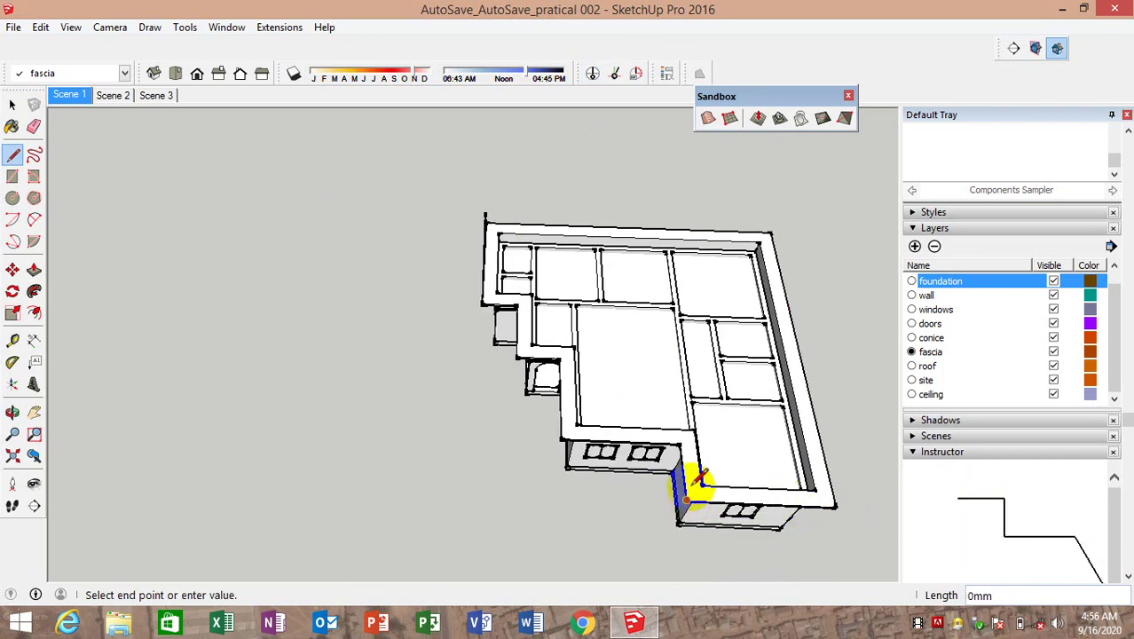
{"action": "left_click", "coordinate": [680, 444]}
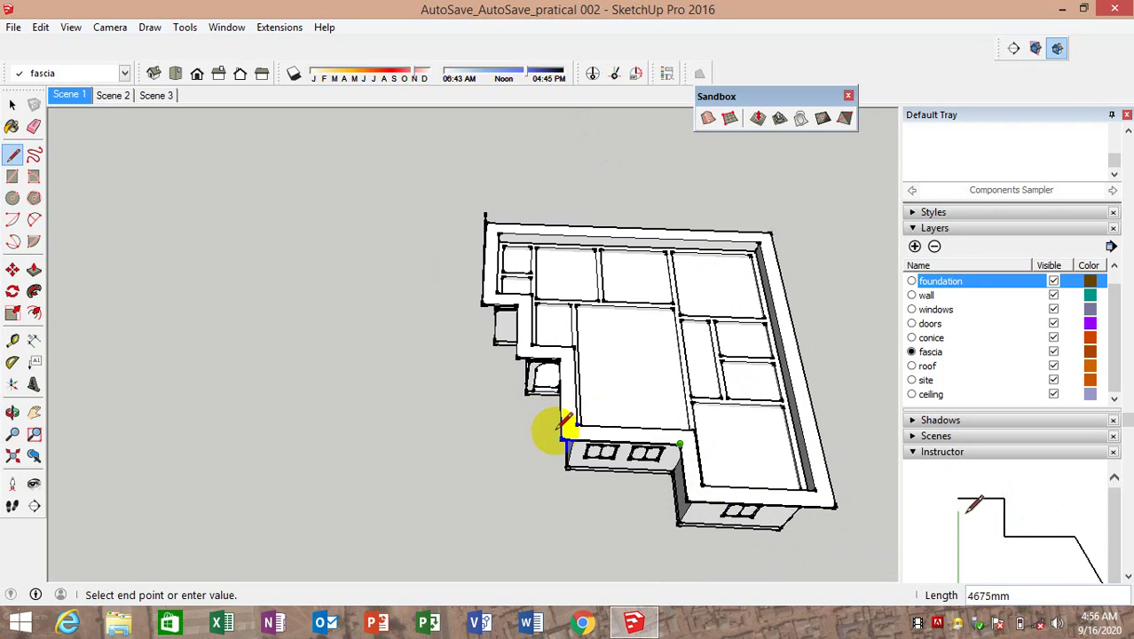
{"action": "left_click", "coordinate": [562, 436]}
{"action": "left_click", "coordinate": [559, 359]}
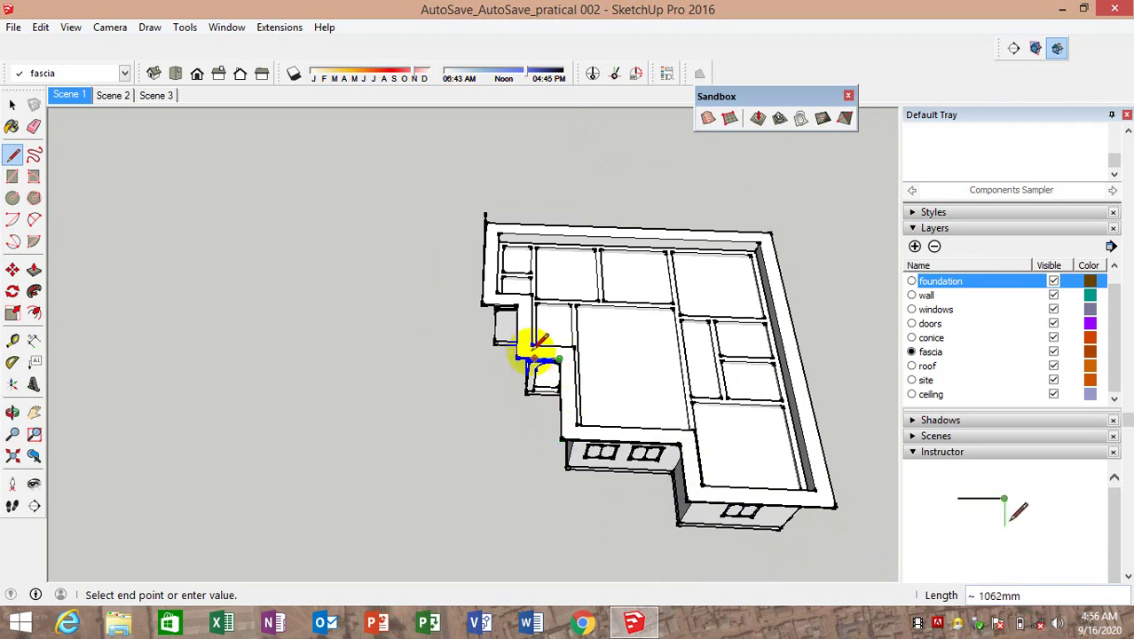
{"action": "left_click", "coordinate": [519, 304]}
{"action": "left_click", "coordinate": [484, 297]}
Zoom in on the gable end and start a line at the corner beside the gable
{"action": "scroll", "coordinate": [507, 249], "scroll_direction": "up", "scroll_amount": 3}
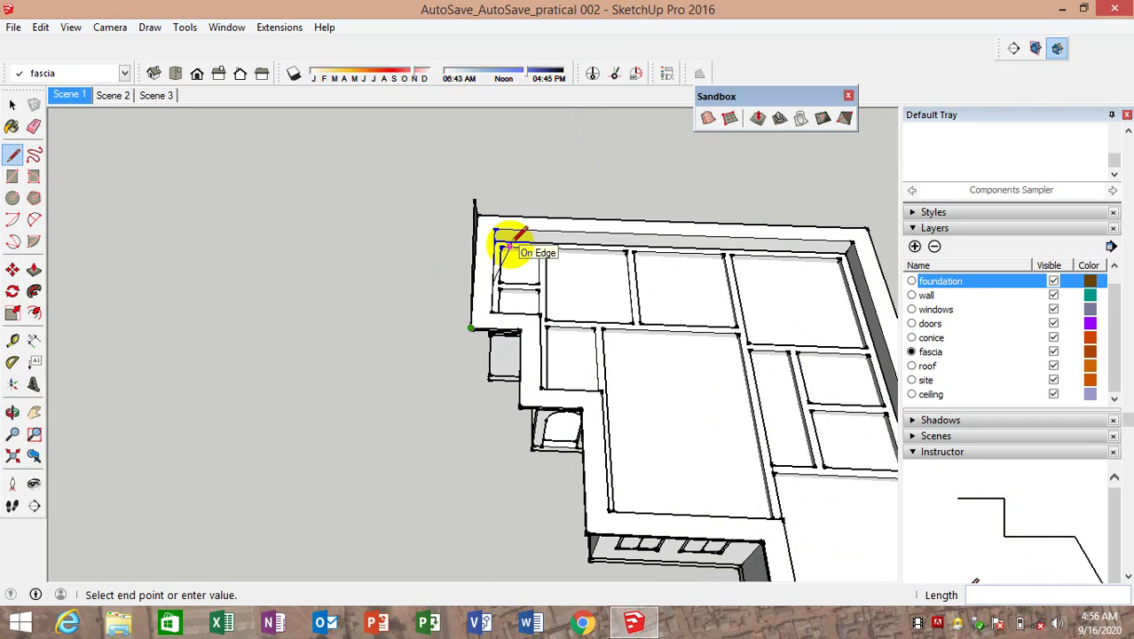
{"action": "scroll", "coordinate": [470, 249], "scroll_direction": "up", "scroll_amount": 2}
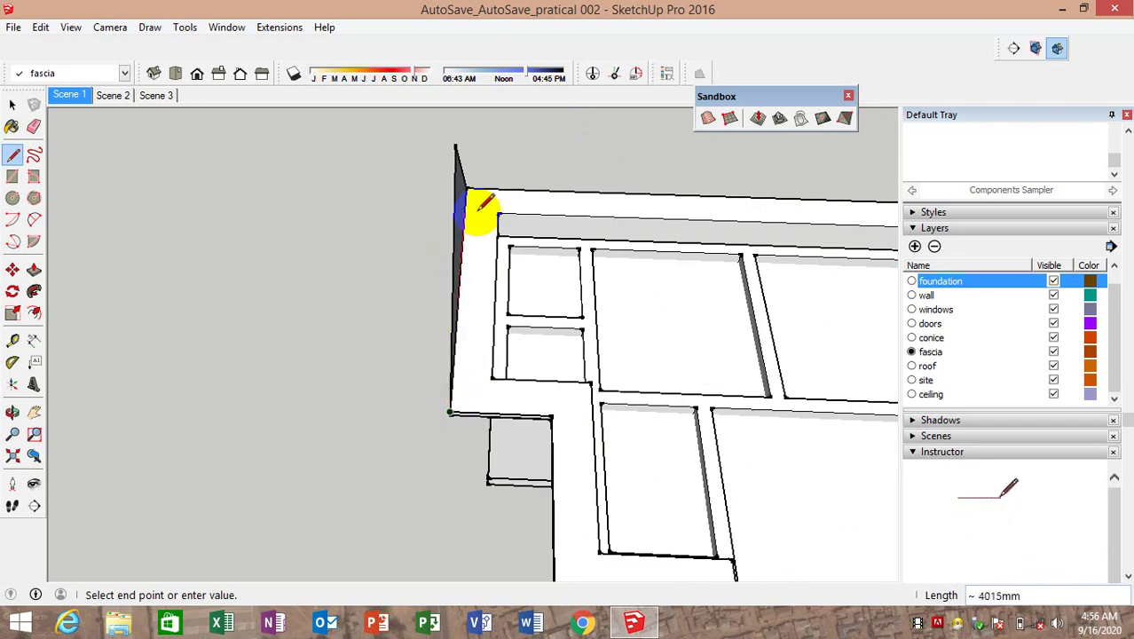
{"action": "mouse_move", "coordinate": [481, 220]}
{"action": "middle_mouse_down"}
{"action": "mouse_move", "coordinate": [170, 214]}
{"action": "mouse_move", "coordinate": [588, 246]}
{"action": "middle_mouse_up"}
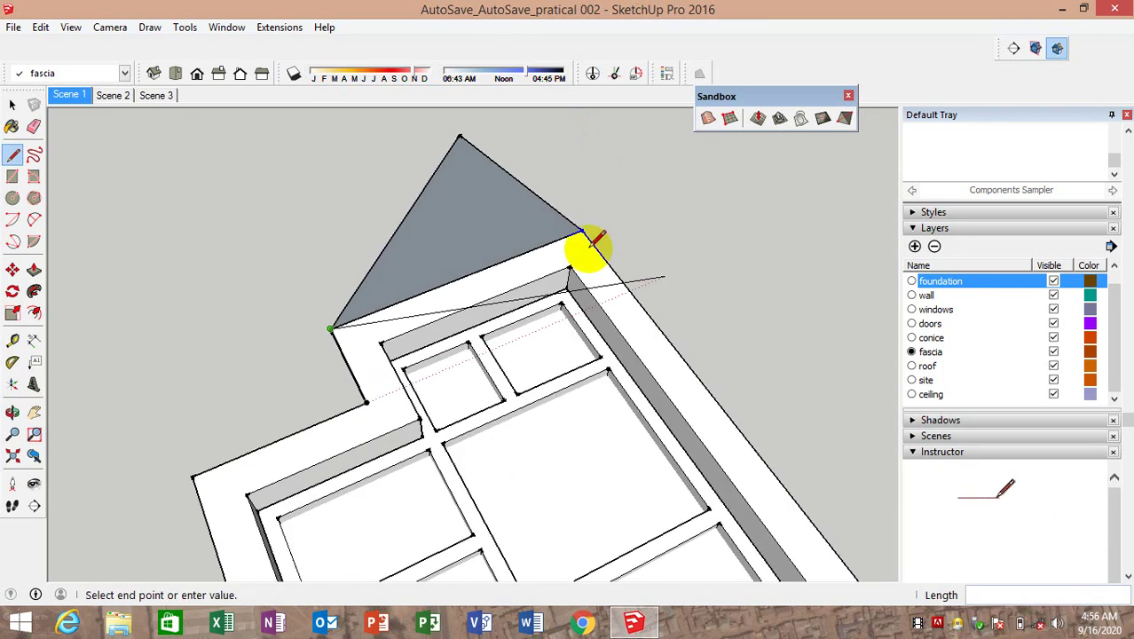
{"action": "scroll", "coordinate": [590, 239], "scroll_direction": "up", "scroll_amount": 2}
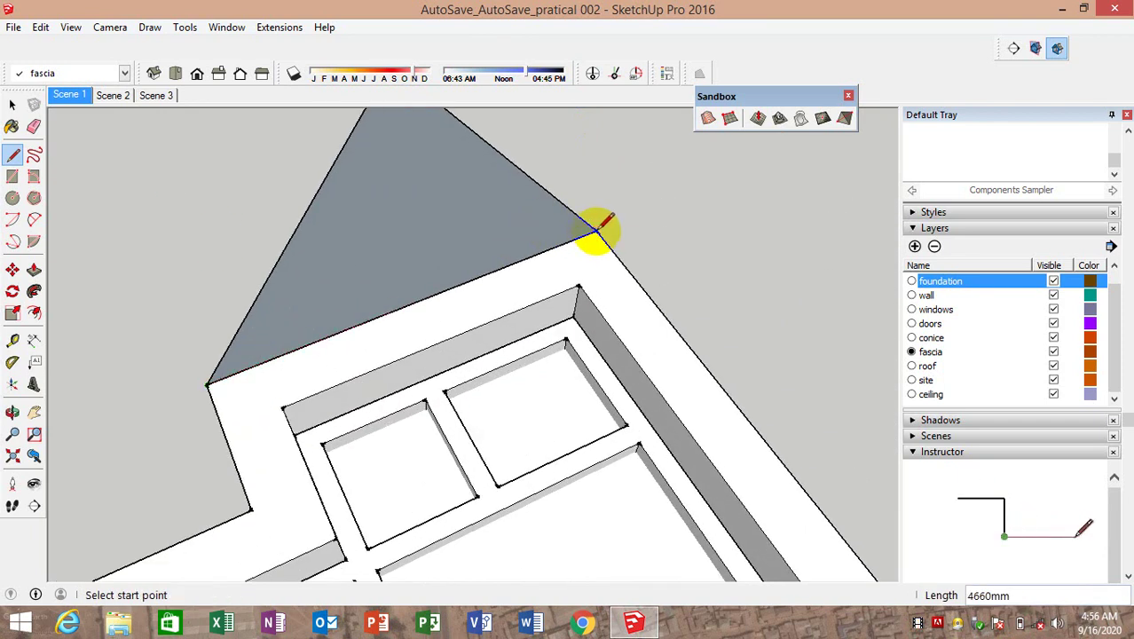
{"action": "left_click", "coordinate": [596, 231]}
{"action": "scroll", "coordinate": [608, 240], "scroll_direction": "down", "scroll_amount": 3}
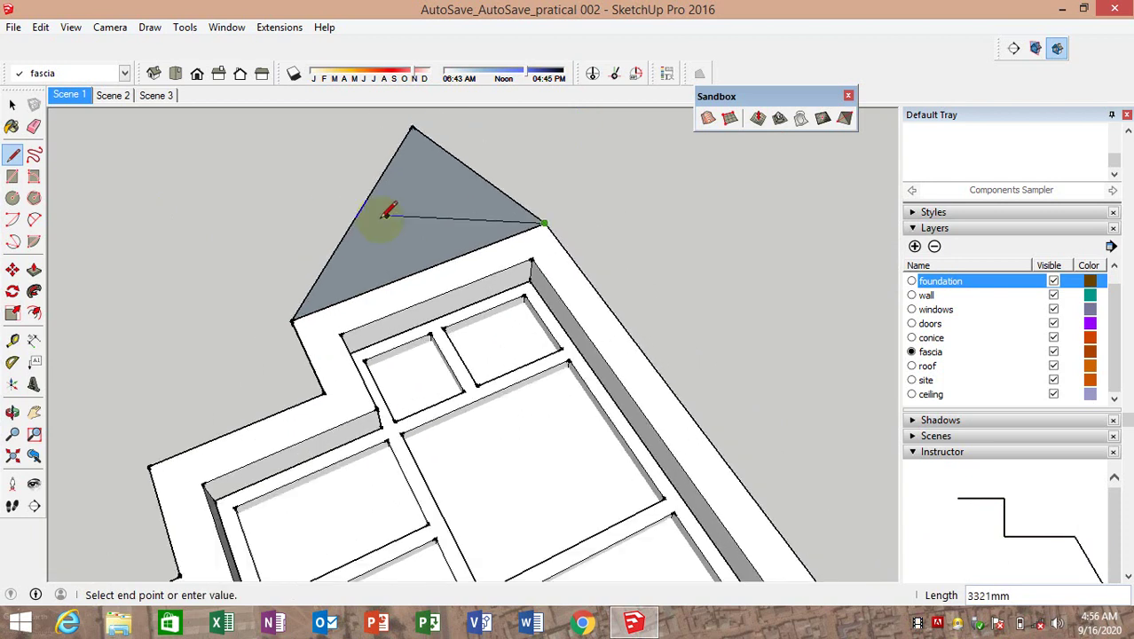
{"action": "scroll", "coordinate": [398, 253], "scroll_direction": "down", "scroll_amount": 2}
{"action": "scroll", "coordinate": [537, 453], "scroll_direction": "down", "scroll_amount": 2}
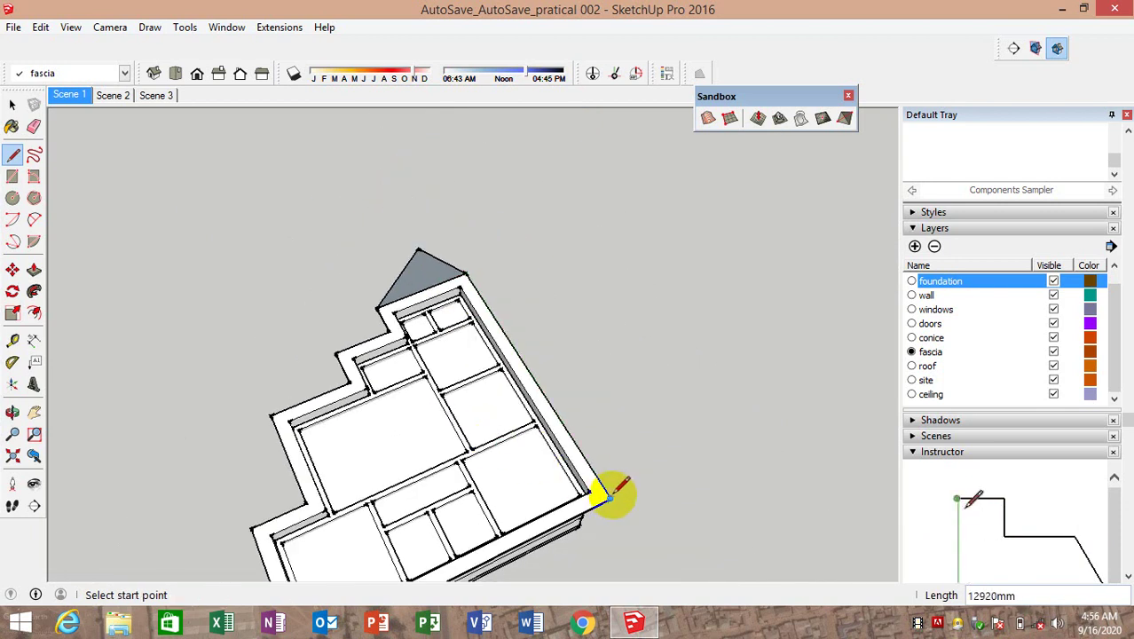
{"action": "mouse_move", "coordinate": [606, 494]}
{"action": "middle_mouse_down"}
{"action": "mouse_move", "coordinate": [600, 354]}
{"action": "mouse_move", "coordinate": [752, 380]}
{"action": "mouse_move", "coordinate": [752, 366]}
{"action": "middle_mouse_up"}
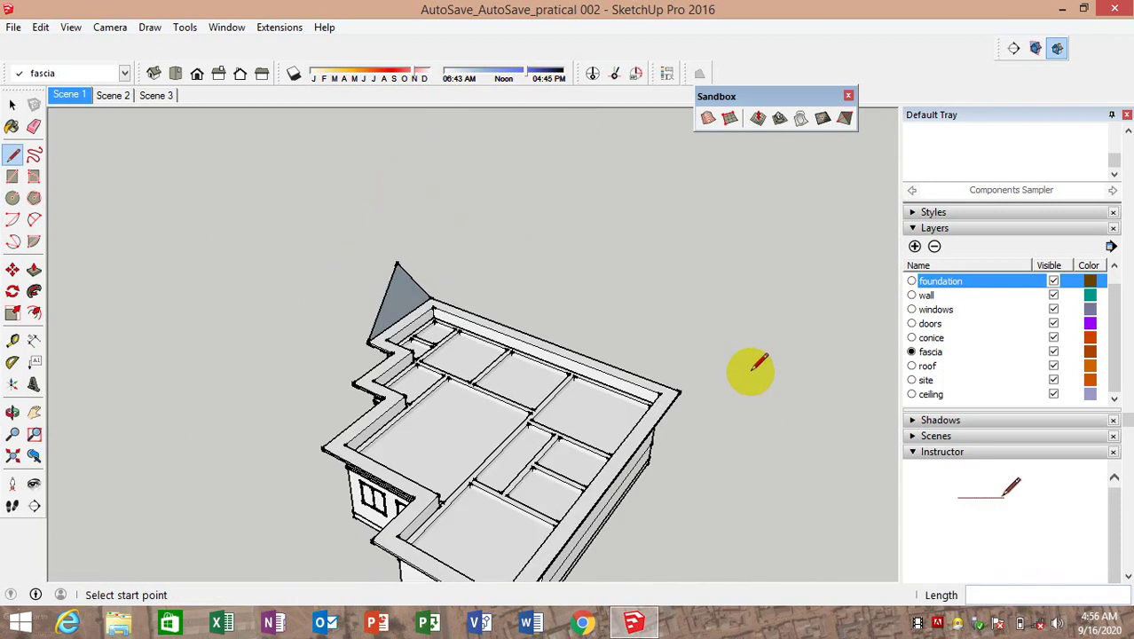
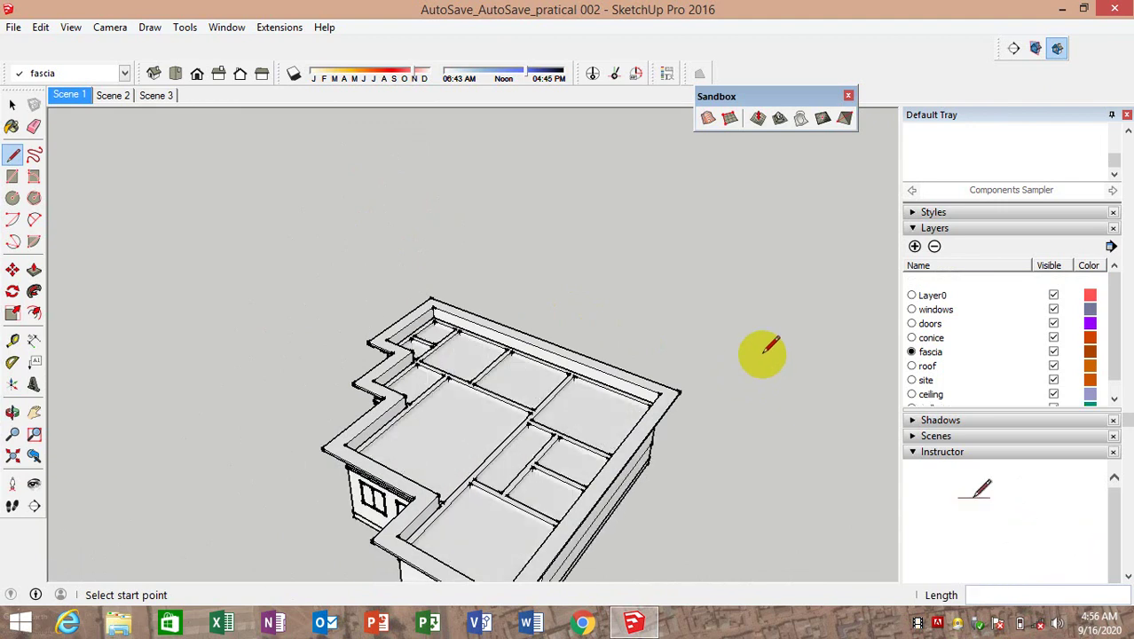
Copy the slab from its corner and place the copy on top of the roof
{"action": "left_click", "coordinate": [12, 127]}
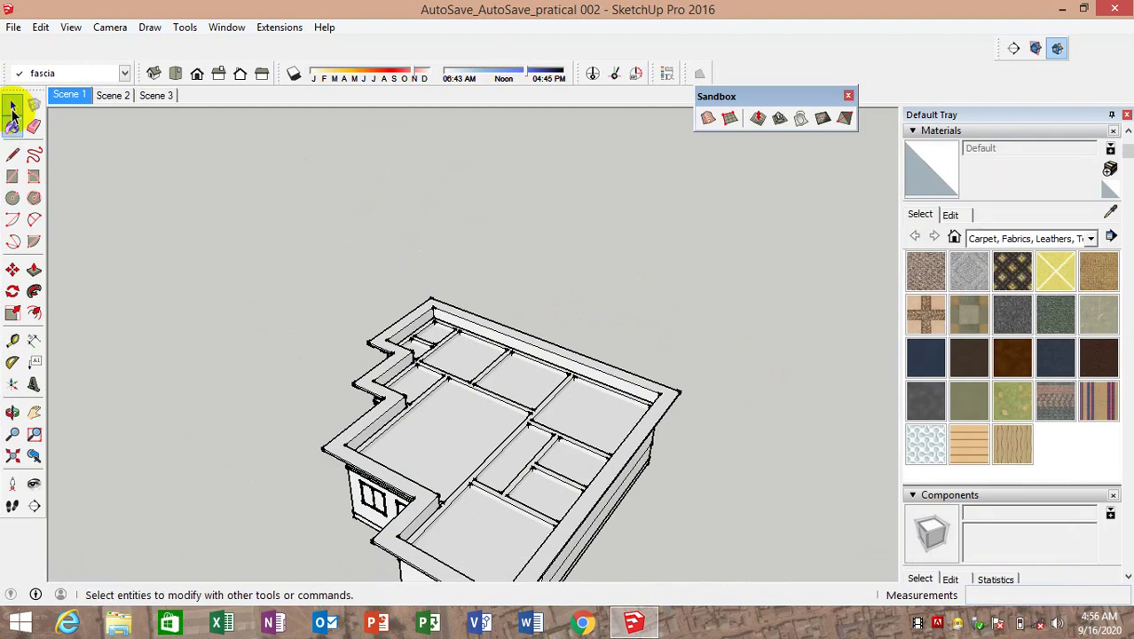
{"action": "left_click", "coordinate": [13, 107]}
{"action": "middle_click_drag", "start_coordinate": [494, 526], "coordinate": [451, 299]}
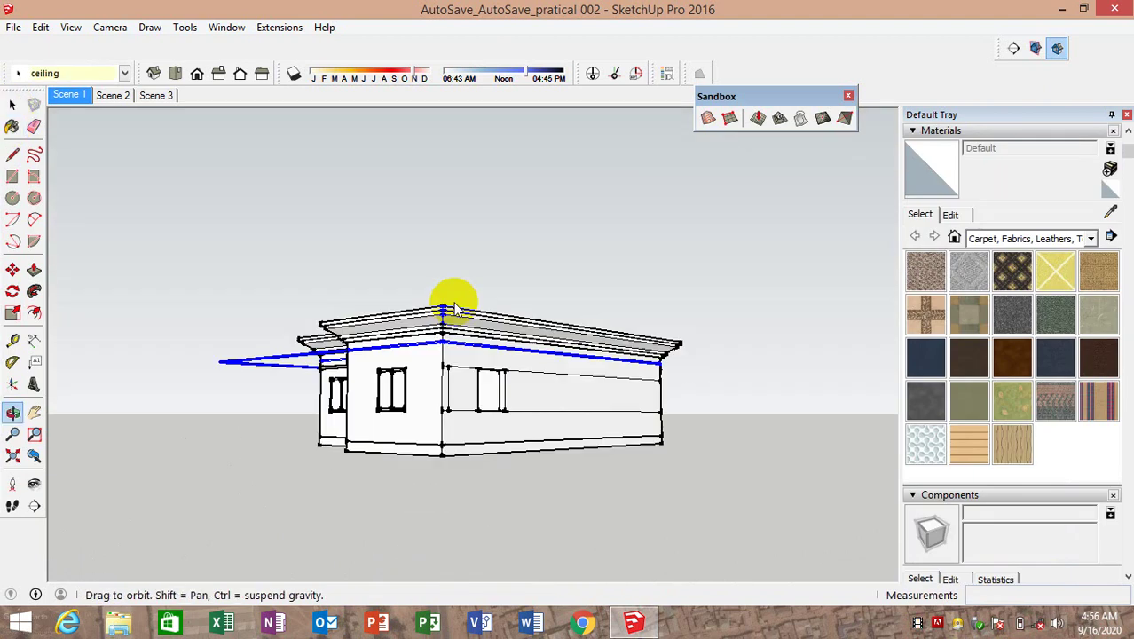
{"action": "left_click", "coordinate": [13, 270]}
{"action": "scroll", "coordinate": [482, 321], "scroll_direction": "up", "scroll_amount": 1}
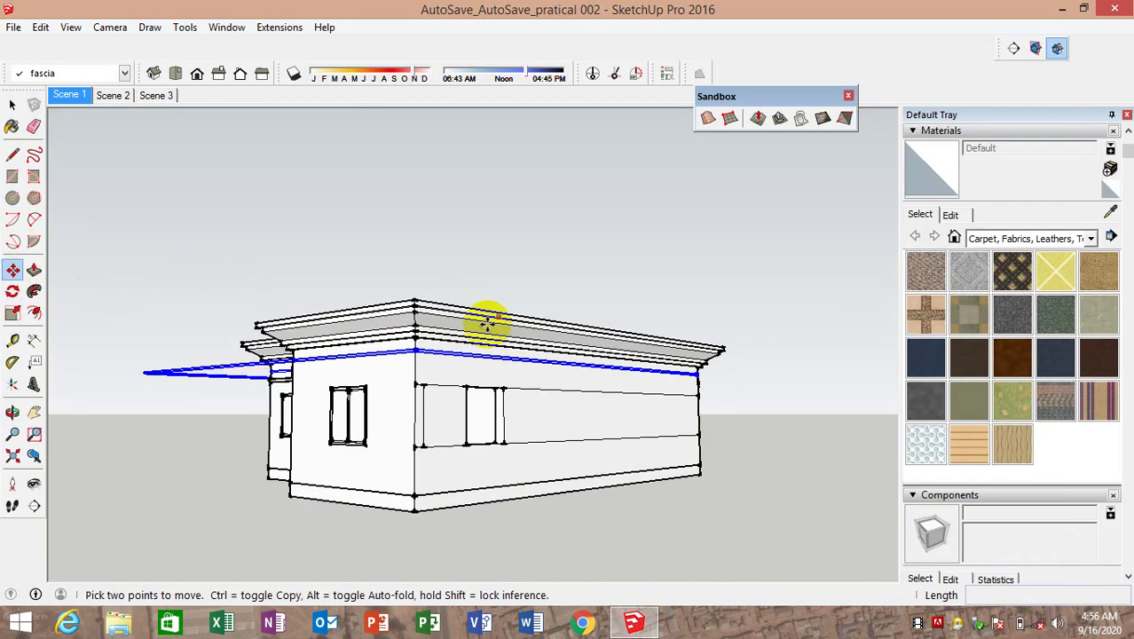
{"action": "scroll", "coordinate": [406, 349], "scroll_direction": "up", "scroll_amount": 2}
{"action": "left_click", "coordinate": [390, 357]}
{"action": "middle_click_drag", "start_coordinate": [398, 286], "coordinate": [395, 572]}
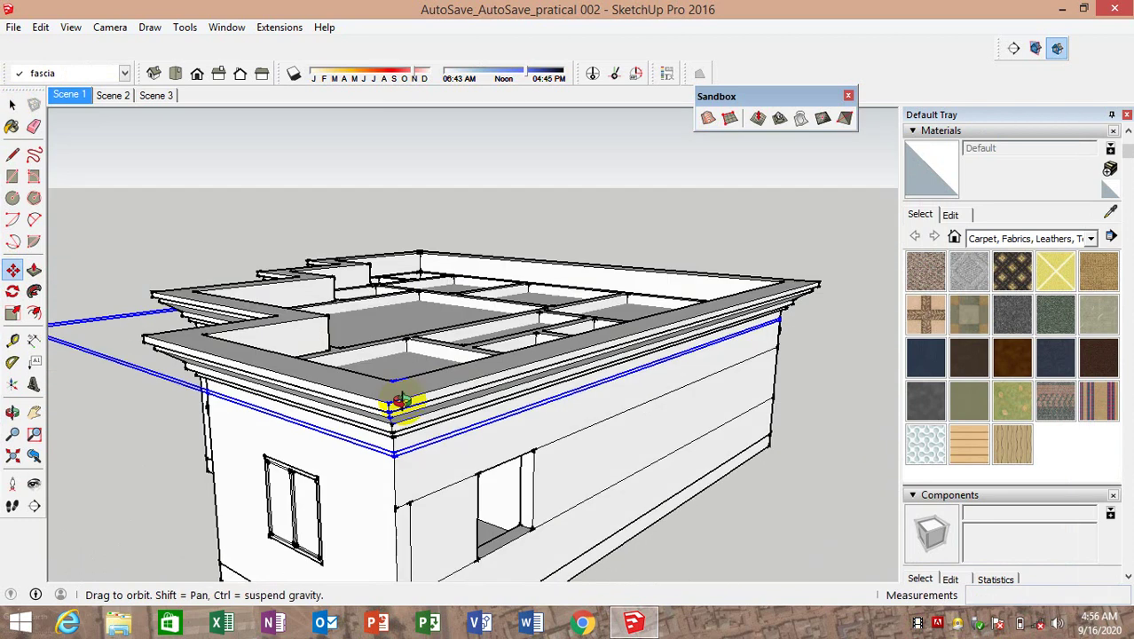
{"action": "scroll", "coordinate": [399, 568], "scroll_direction": "down", "scroll_amount": 3}
{"action": "scroll", "coordinate": [403, 569], "scroll_direction": "up", "scroll_amount": 3}
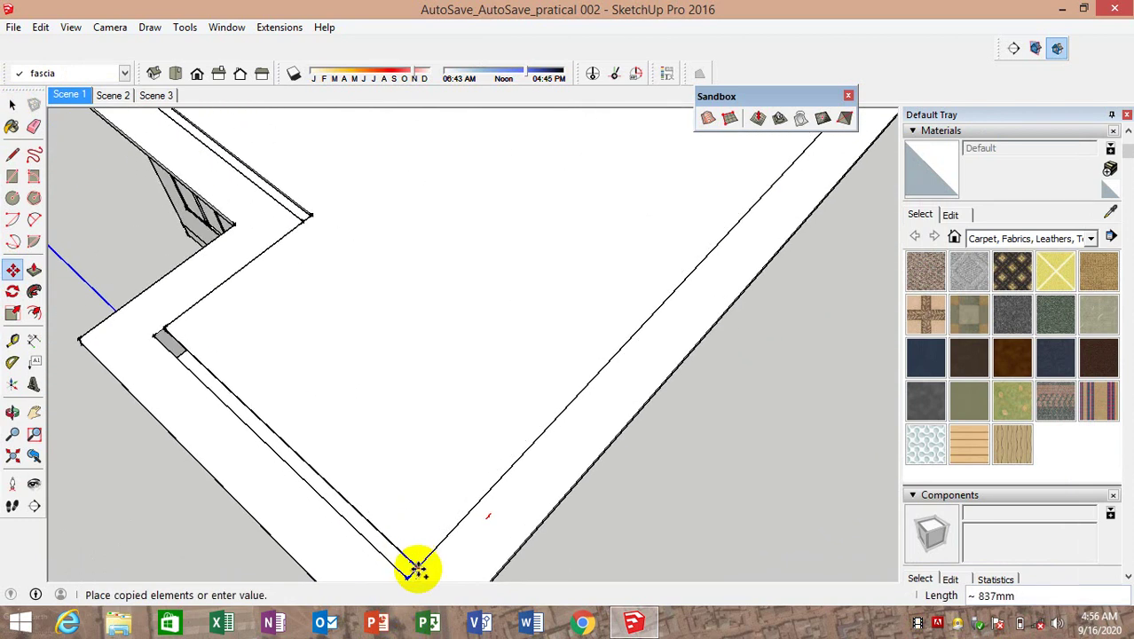
{"action": "left_click", "coordinate": [404, 572]}
{"action": "scroll", "coordinate": [397, 410], "scroll_direction": "down", "scroll_amount": 3}
{"action": "scroll", "coordinate": [337, 317], "scroll_direction": "down", "scroll_amount": 3}
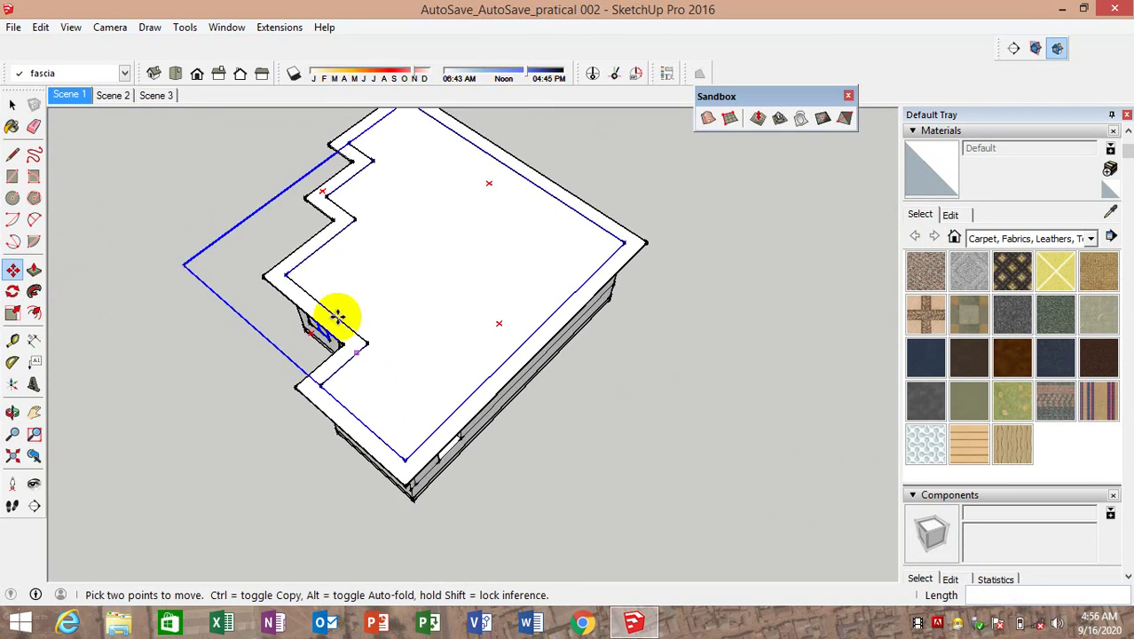
Try scaling the copied roof slab from its corner grip, leaving it at original size
{"action": "left_click", "coordinate": [11, 106]}
{"action": "left_click", "coordinate": [103, 373]}
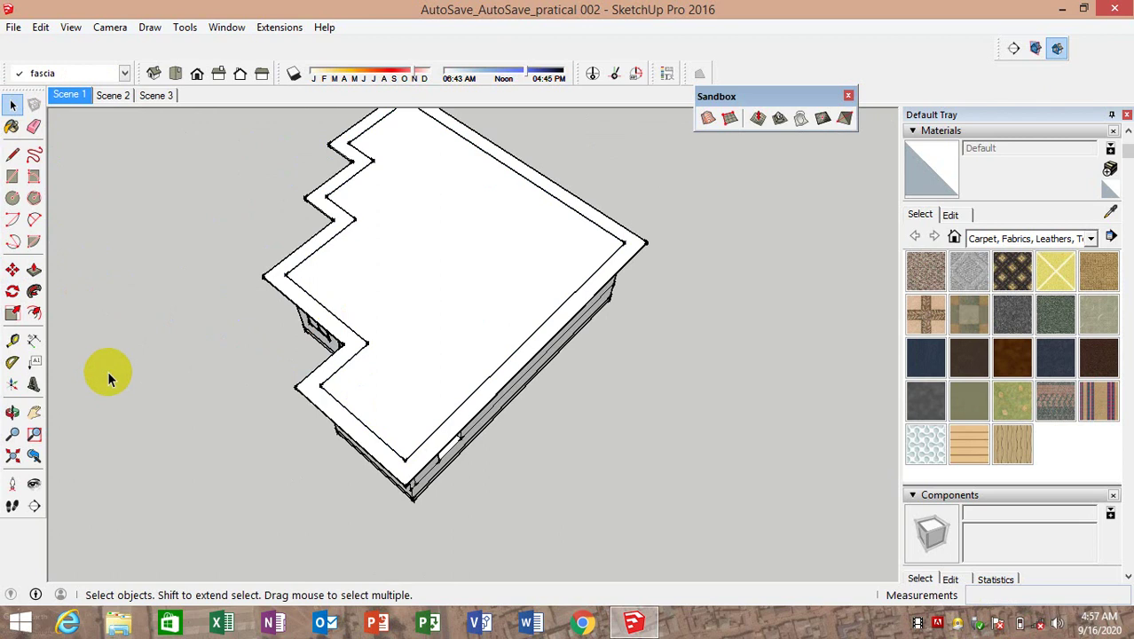
{"action": "scroll", "coordinate": [383, 417], "scroll_direction": "up", "scroll_amount": 2}
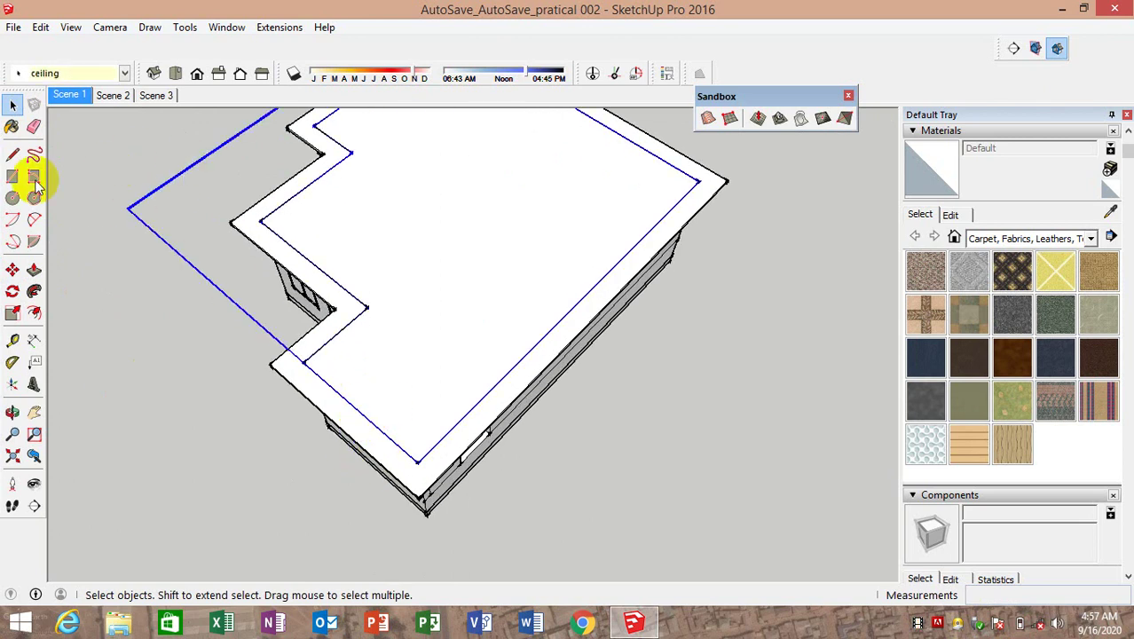
{"action": "left_click", "coordinate": [18, 316]}
{"action": "left_click", "coordinate": [401, 484]}
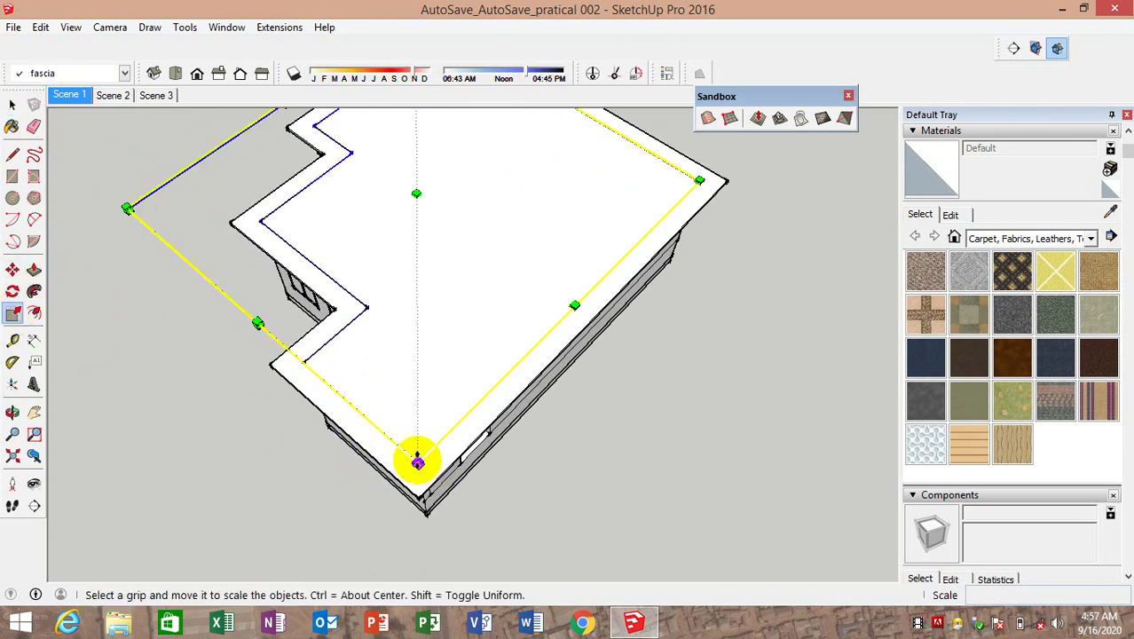
{"action": "mouse_move", "coordinate": [417, 461]}
{"action": "left_mouse_down"}
{"action": "mouse_move", "coordinate": [419, 499]}
{"action": "mouse_move", "coordinate": [418, 461]}
{"action": "left_mouse_up"}
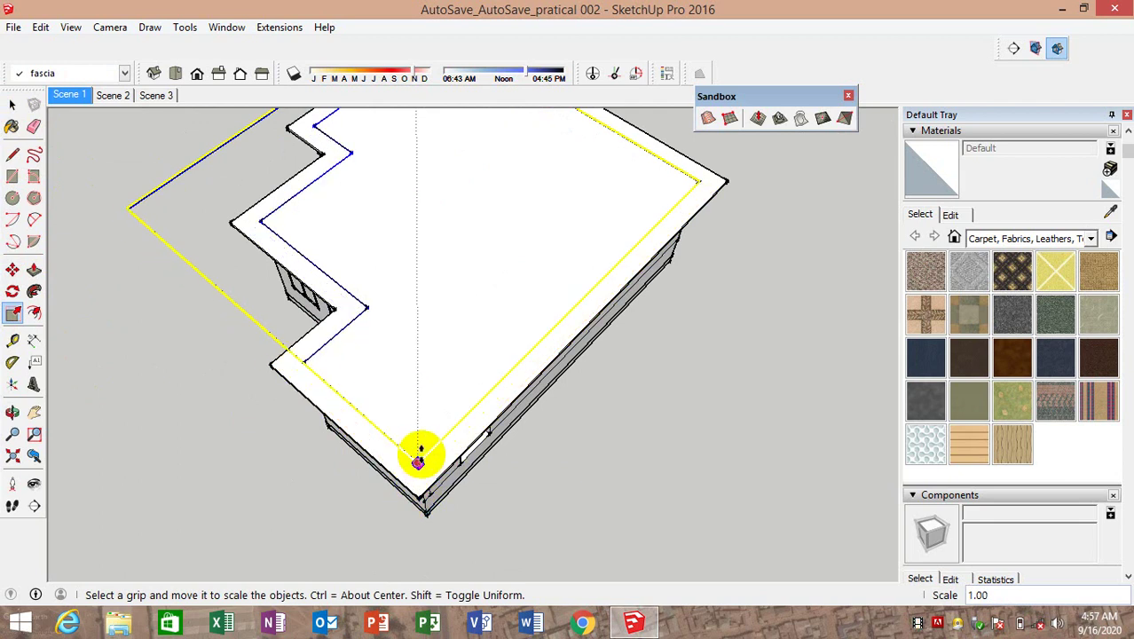
{"action": "left_click", "coordinate": [418, 462]}
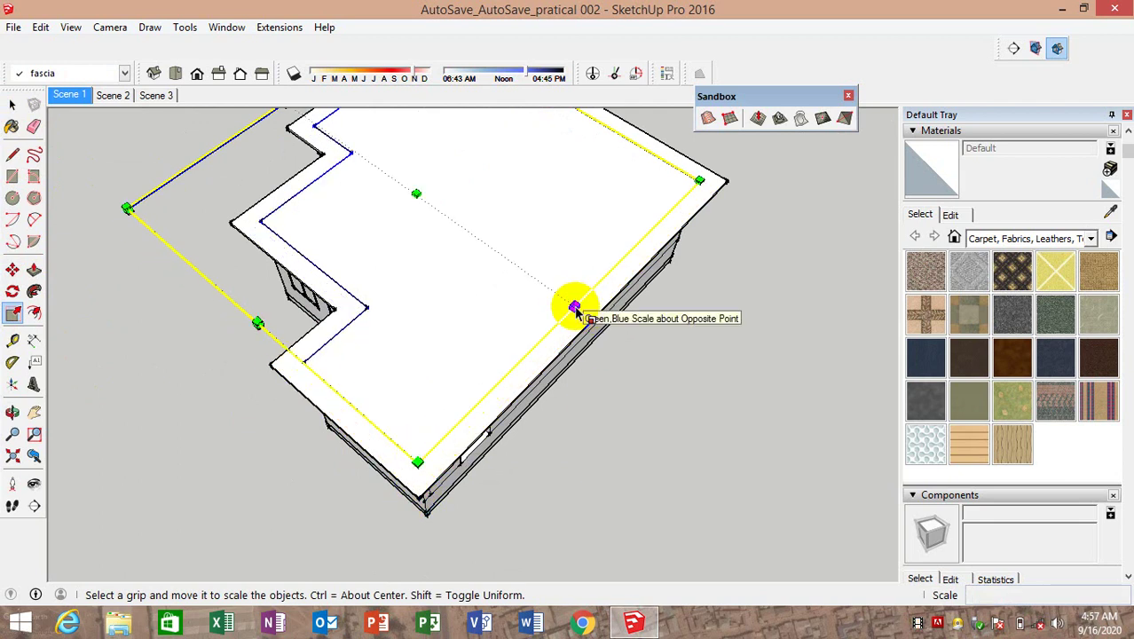
{"action": "middle_click_drag", "start_coordinate": [573, 310], "coordinate": [524, 214]}
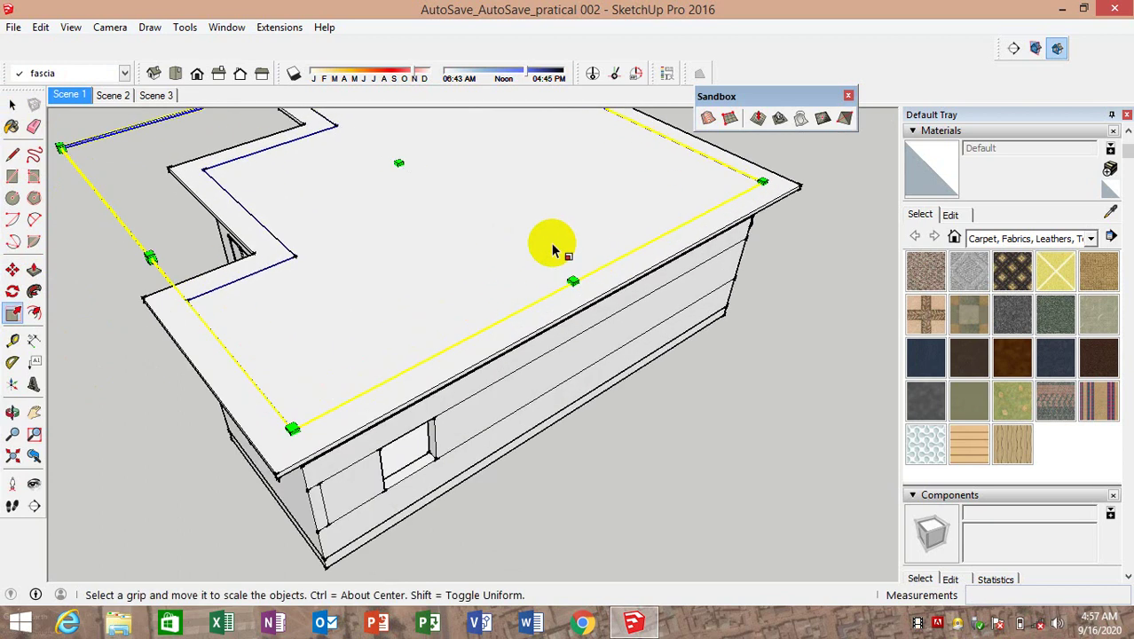
{"action": "scroll", "coordinate": [577, 293], "scroll_direction": "up", "scroll_amount": 2}
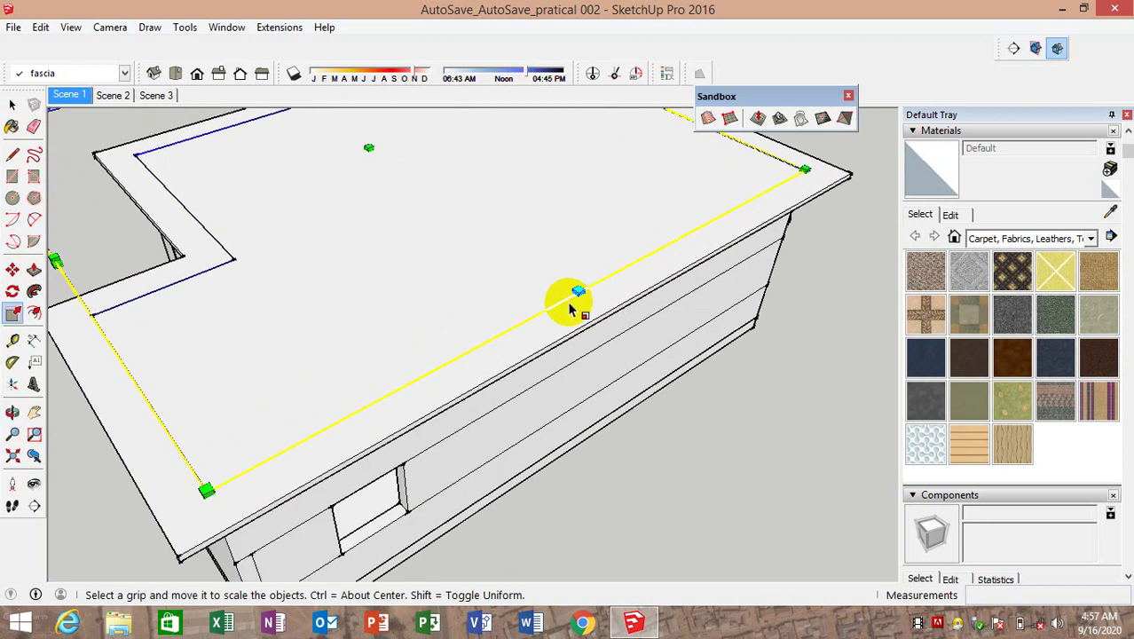
{"action": "scroll", "coordinate": [575, 310], "scroll_direction": "down", "scroll_amount": 3}
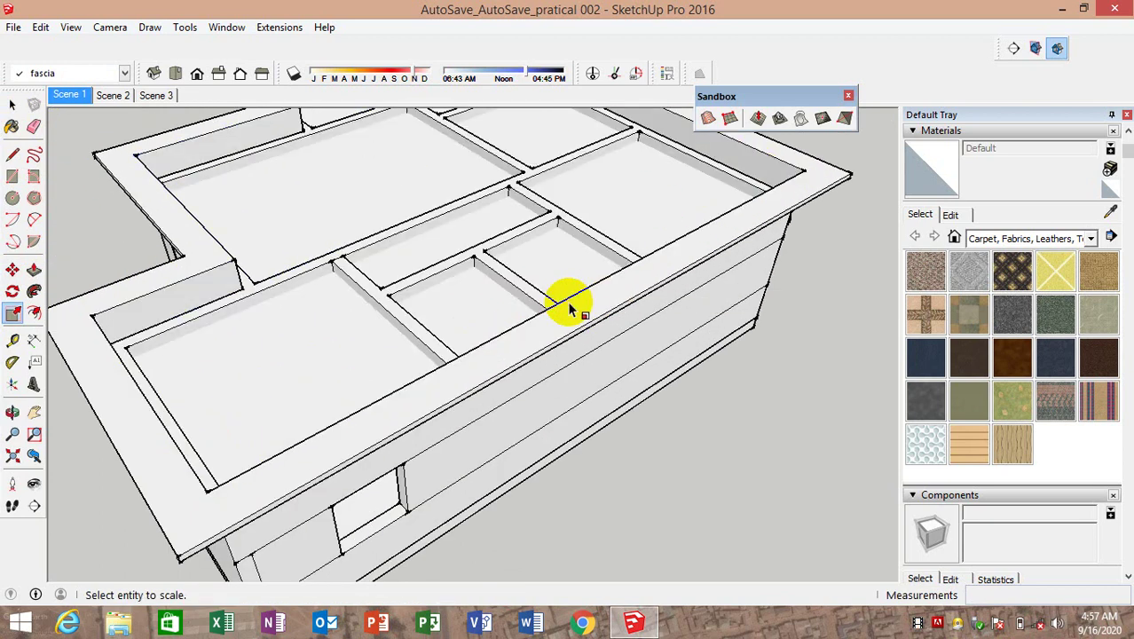
{"action": "scroll", "coordinate": [329, 380], "scroll_direction": "down", "scroll_amount": 2}
{"action": "scroll", "coordinate": [329, 379], "scroll_direction": "down", "scroll_amount": 2}
{"action": "left_click", "coordinate": [13, 105]}
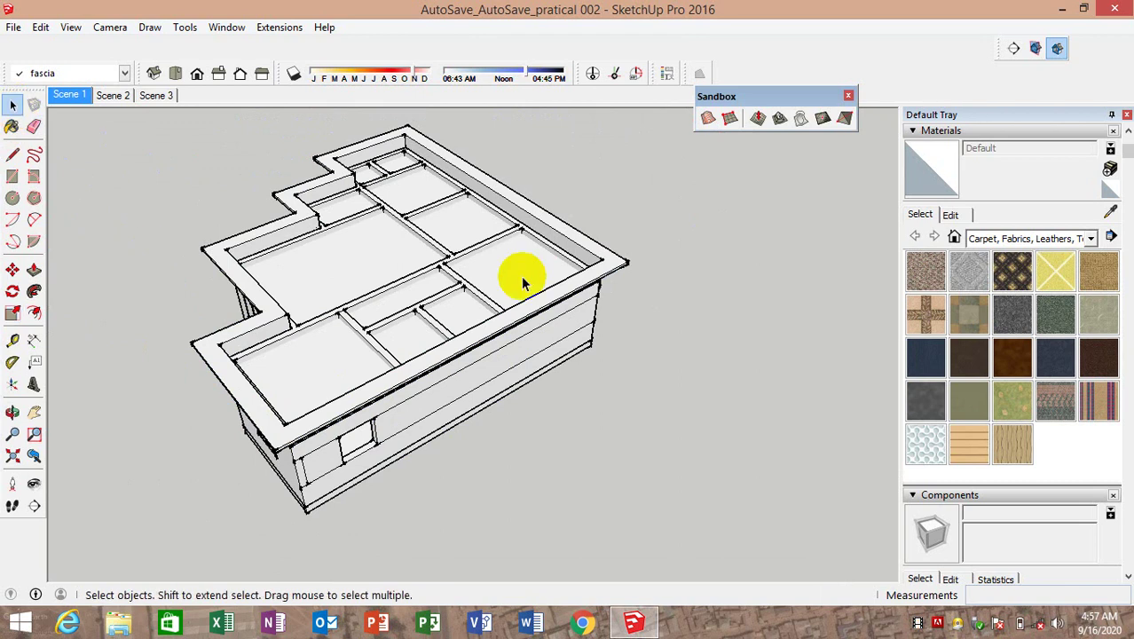
{"action": "scroll", "coordinate": [419, 155], "scroll_direction": "up", "scroll_amount": 2}
{"action": "scroll", "coordinate": [337, 109], "scroll_direction": "up", "scroll_amount": 1}
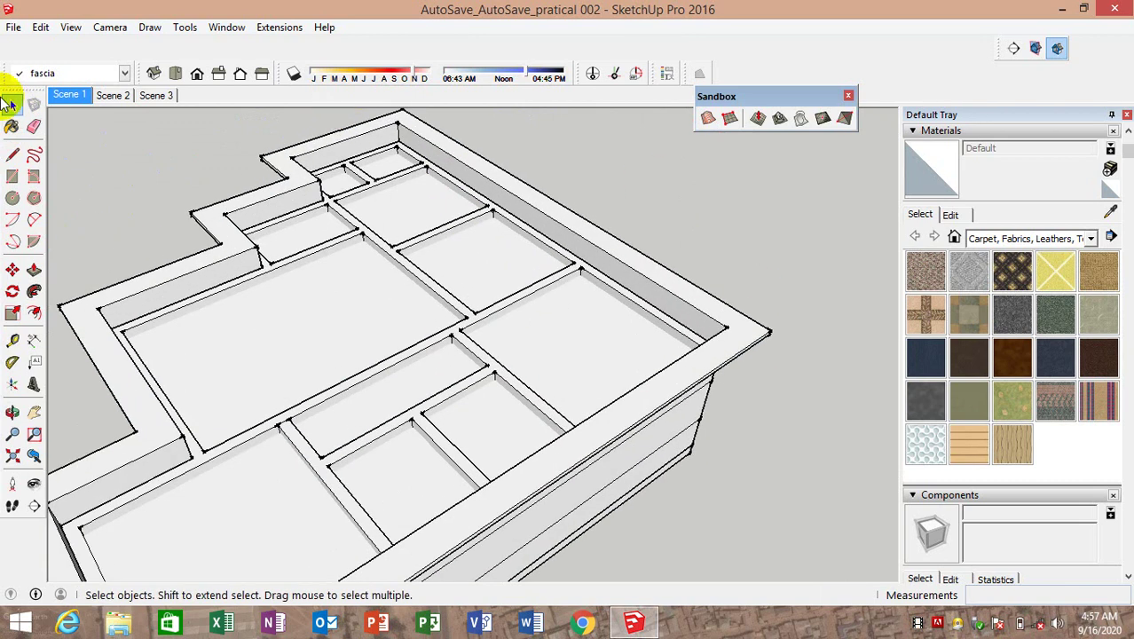
Draw a line across the roof's top edge and make roof the active layer
{"action": "left_click", "coordinate": [14, 155]}
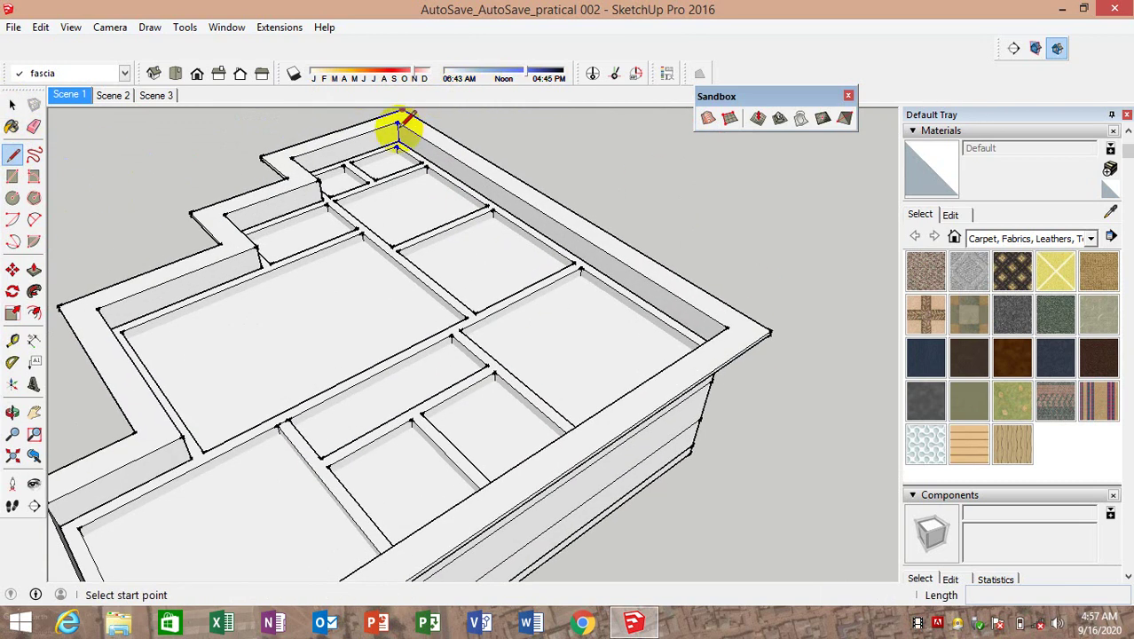
{"action": "middle_click_drag", "start_coordinate": [397, 127], "coordinate": [688, 261]}
{"action": "left_click", "coordinate": [127, 196]}
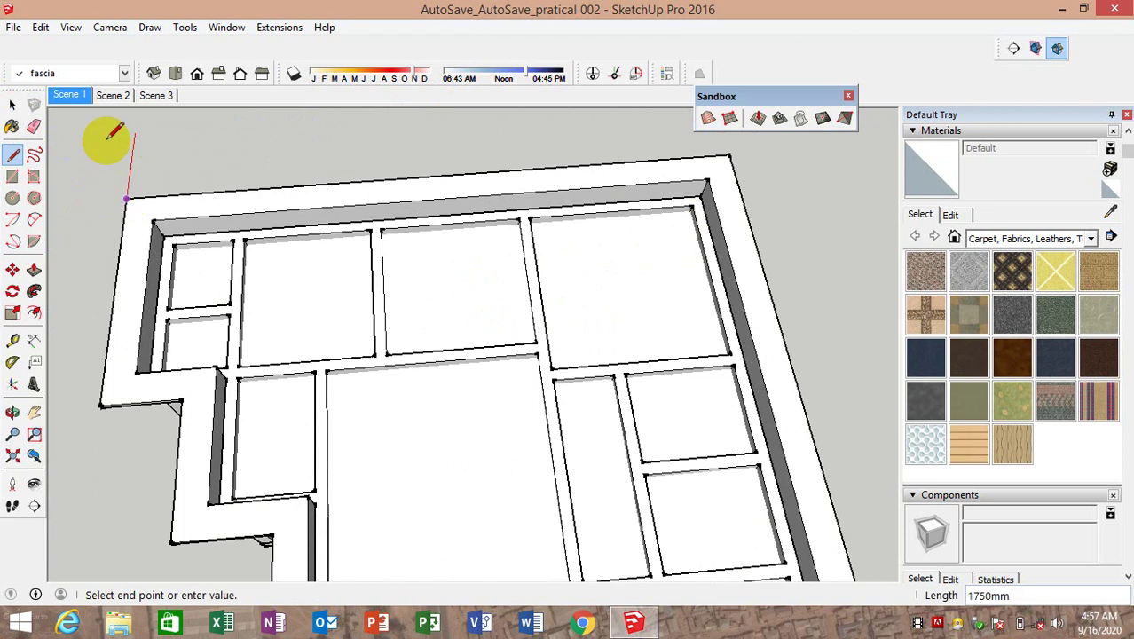
{"action": "left_click", "coordinate": [728, 155]}
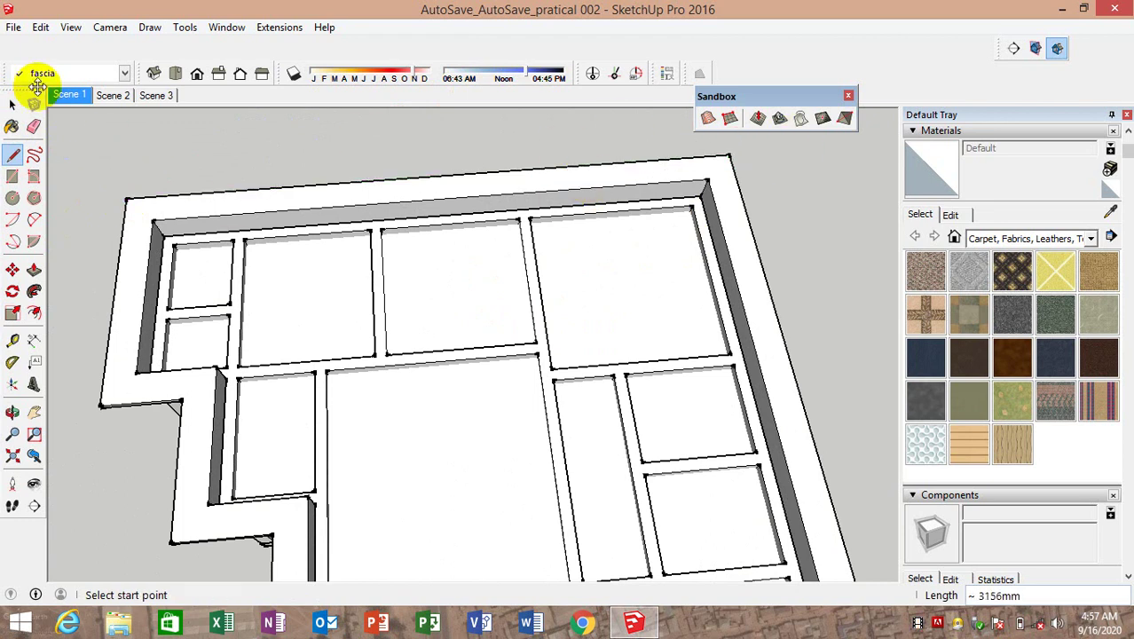
{"action": "left_click", "coordinate": [125, 75]}
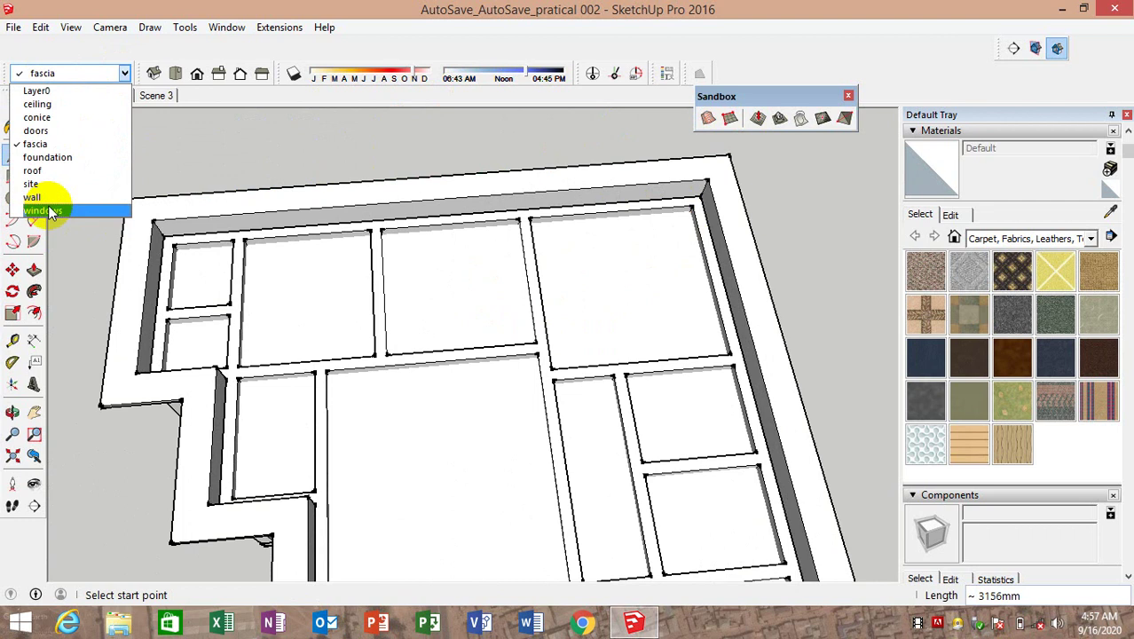
{"action": "left_click", "coordinate": [53, 162]}
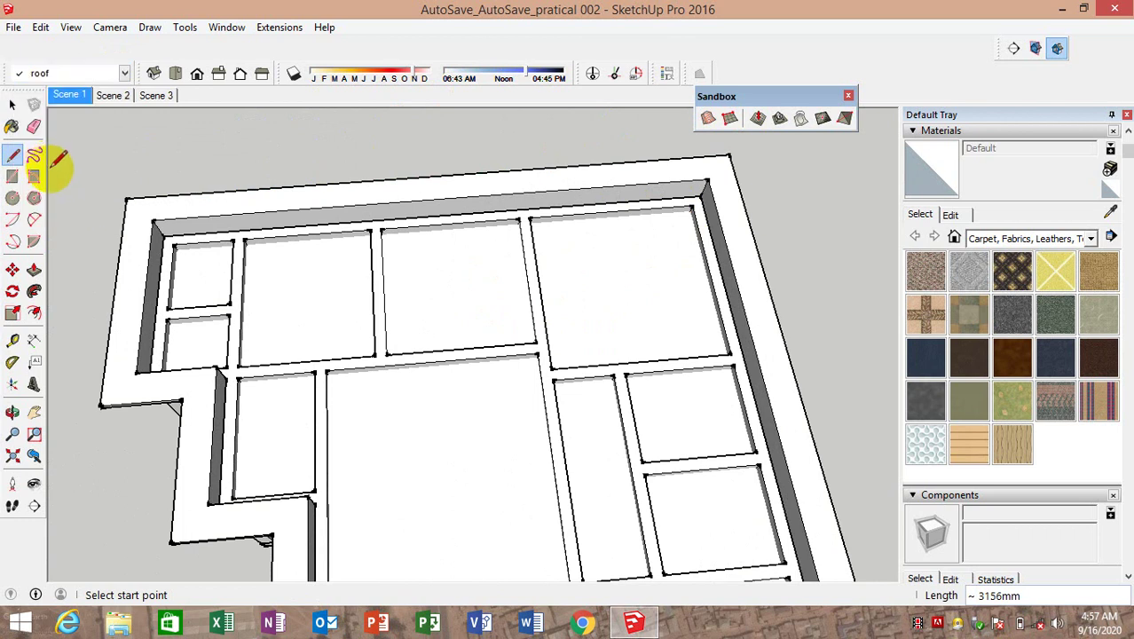
Trace the roof outline around the stepped corners and close it into a flat face
{"action": "left_click", "coordinate": [128, 198]}
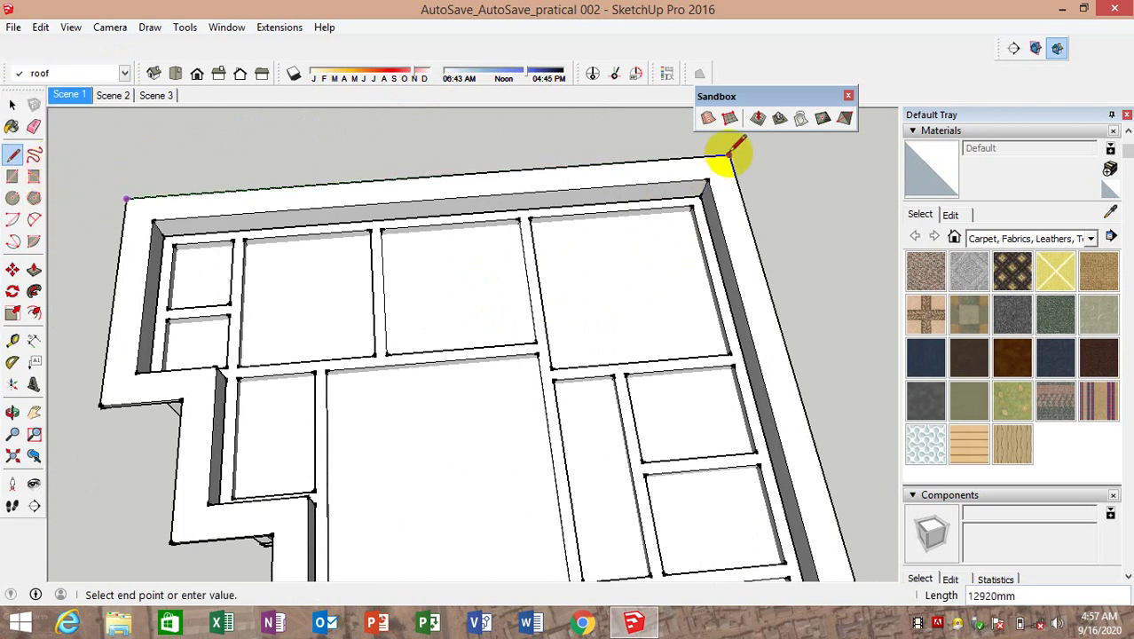
{"action": "scroll", "coordinate": [582, 258], "scroll_direction": "down", "scroll_amount": 3}
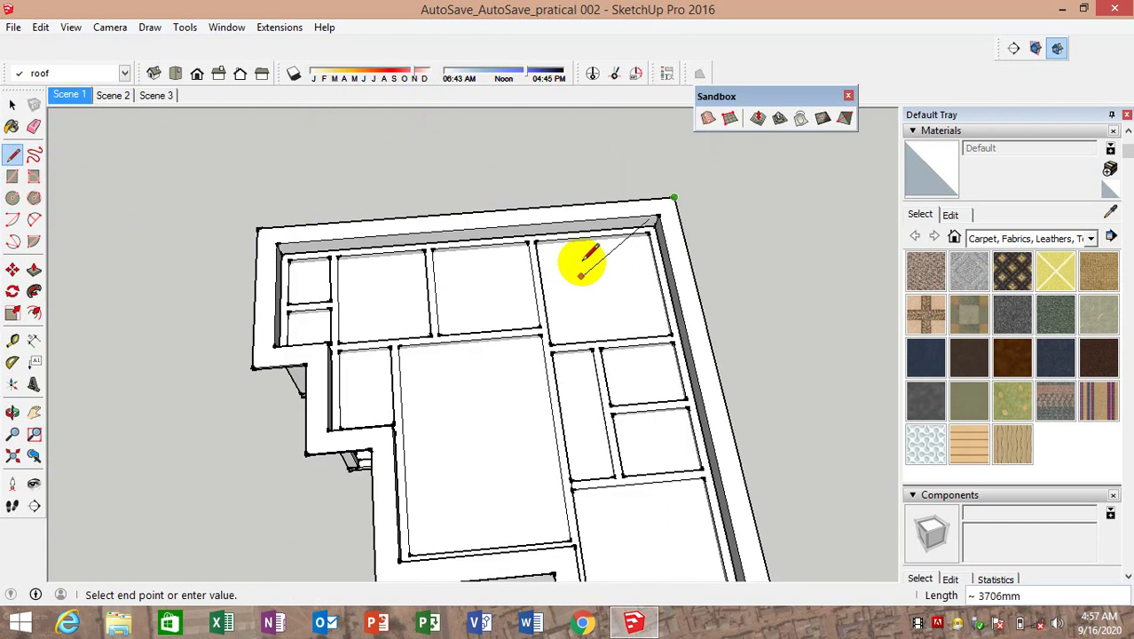
{"action": "scroll", "coordinate": [582, 258], "scroll_direction": "down", "scroll_amount": 2}
{"action": "scroll", "coordinate": [675, 373], "scroll_direction": "up", "scroll_amount": 3}
{"action": "scroll", "coordinate": [710, 448], "scroll_direction": "down", "scroll_amount": 4}
{"action": "scroll", "coordinate": [701, 434], "scroll_direction": "up", "scroll_amount": 2}
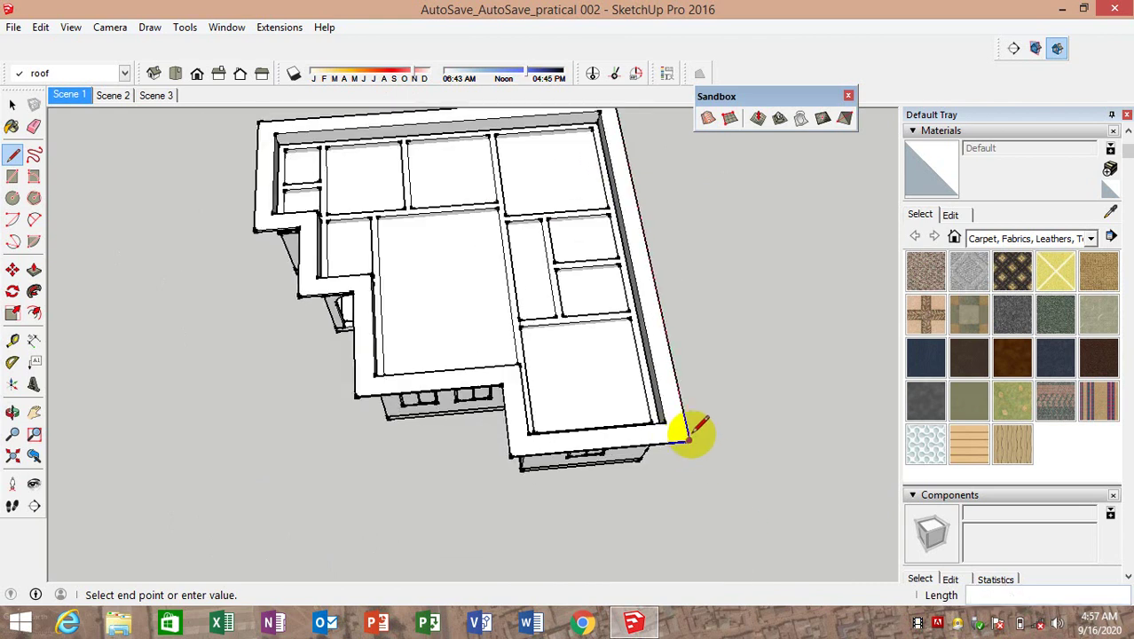
{"action": "left_click", "coordinate": [688, 439]}
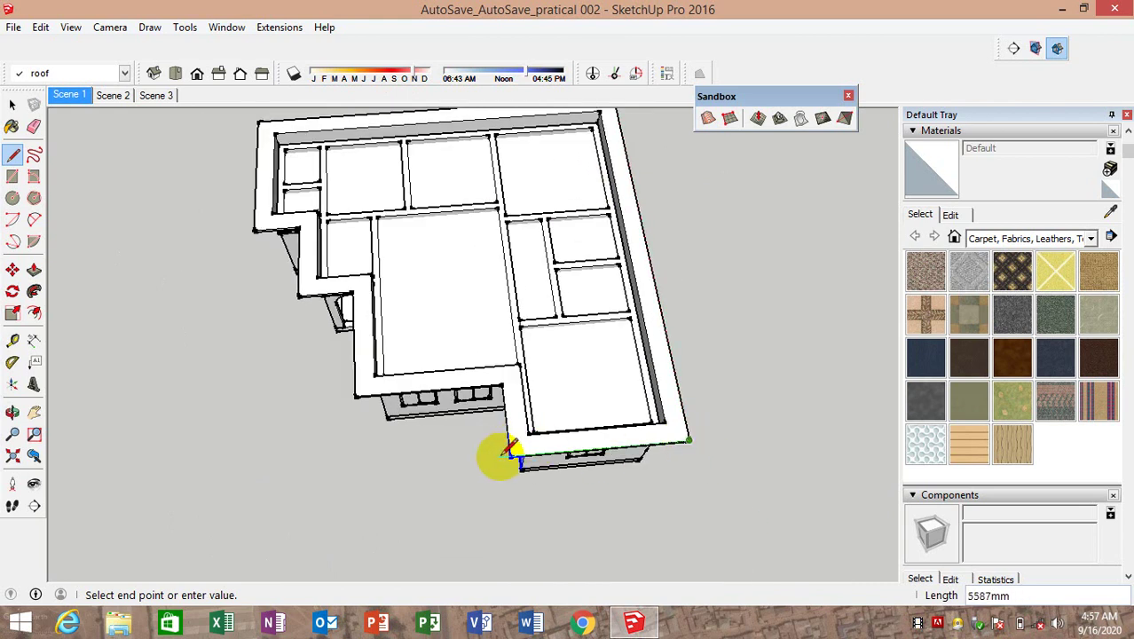
{"action": "left_click", "coordinate": [510, 455]}
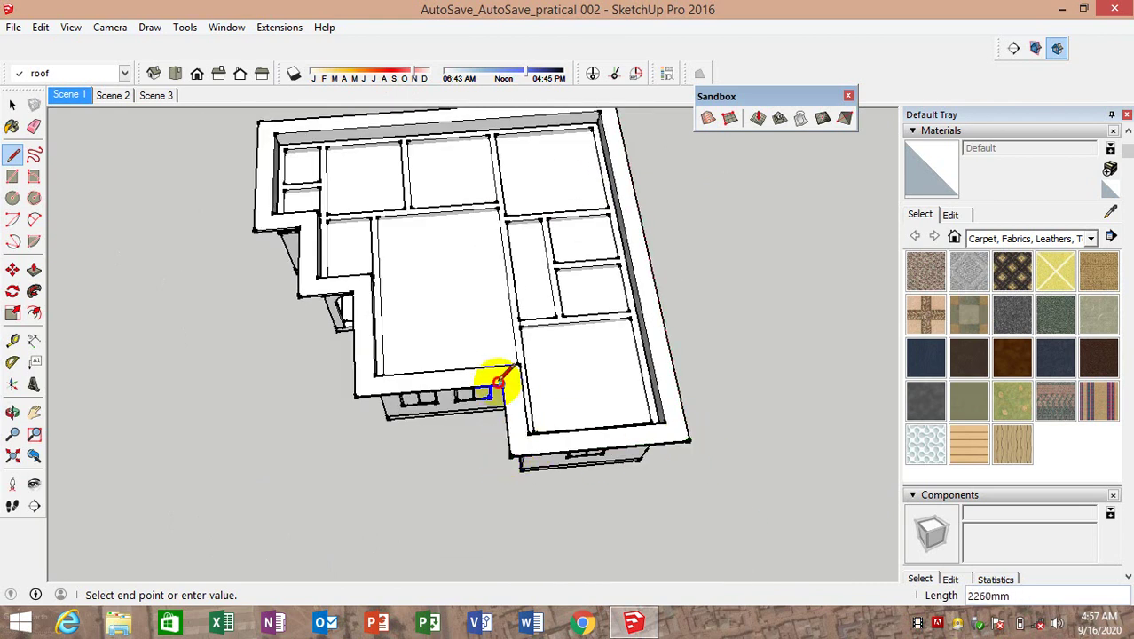
{"action": "left_click", "coordinate": [501, 384]}
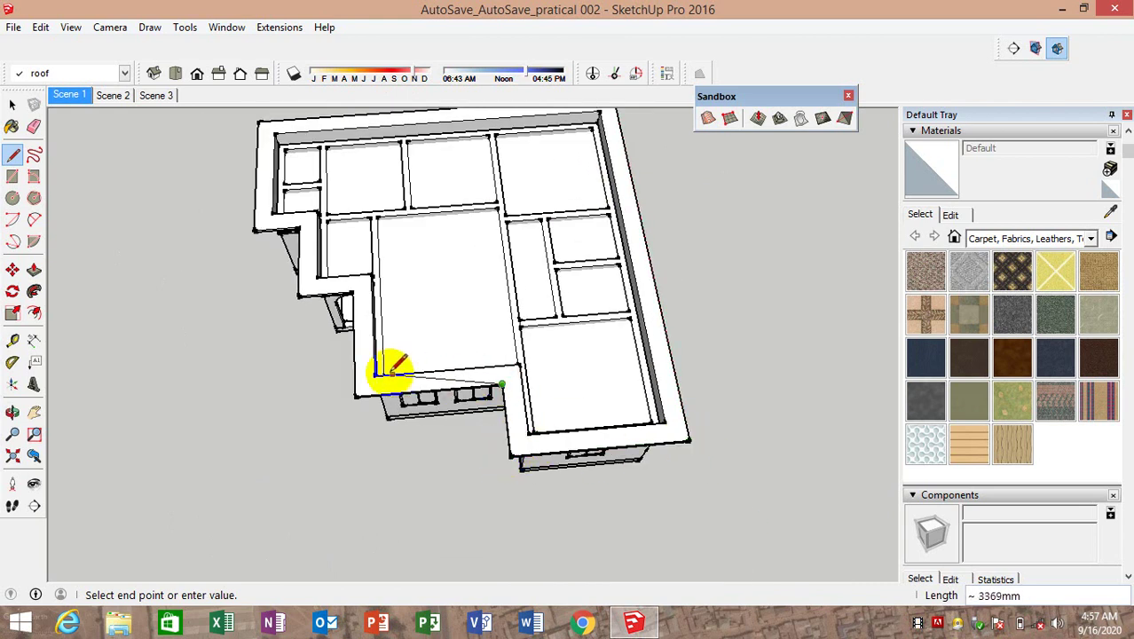
{"action": "left_click", "coordinate": [352, 393]}
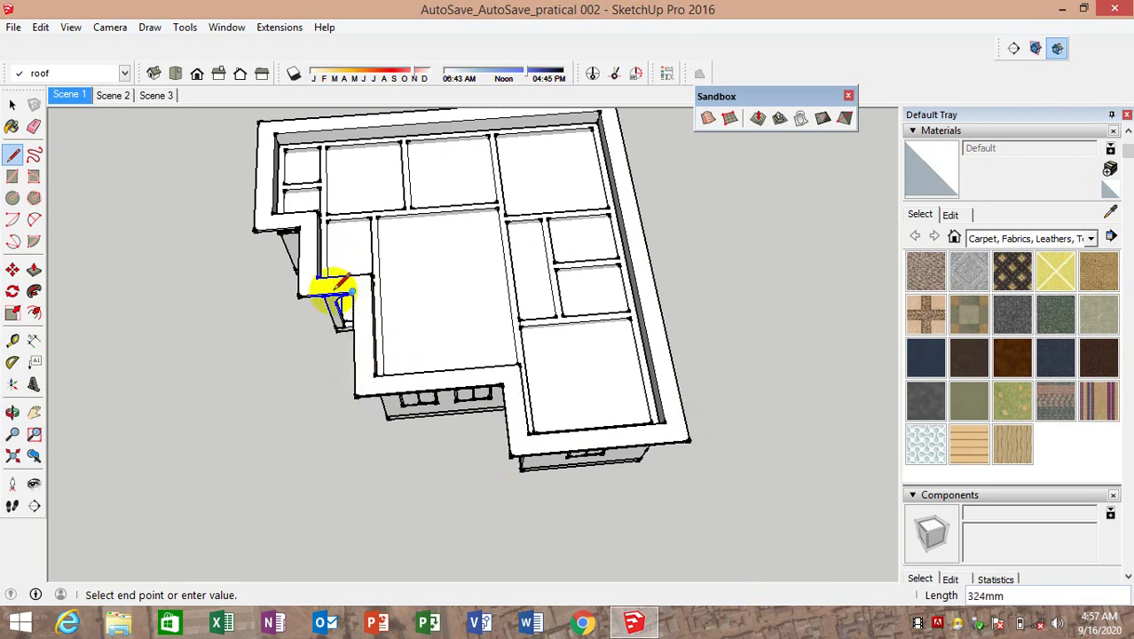
{"action": "left_click", "coordinate": [300, 295]}
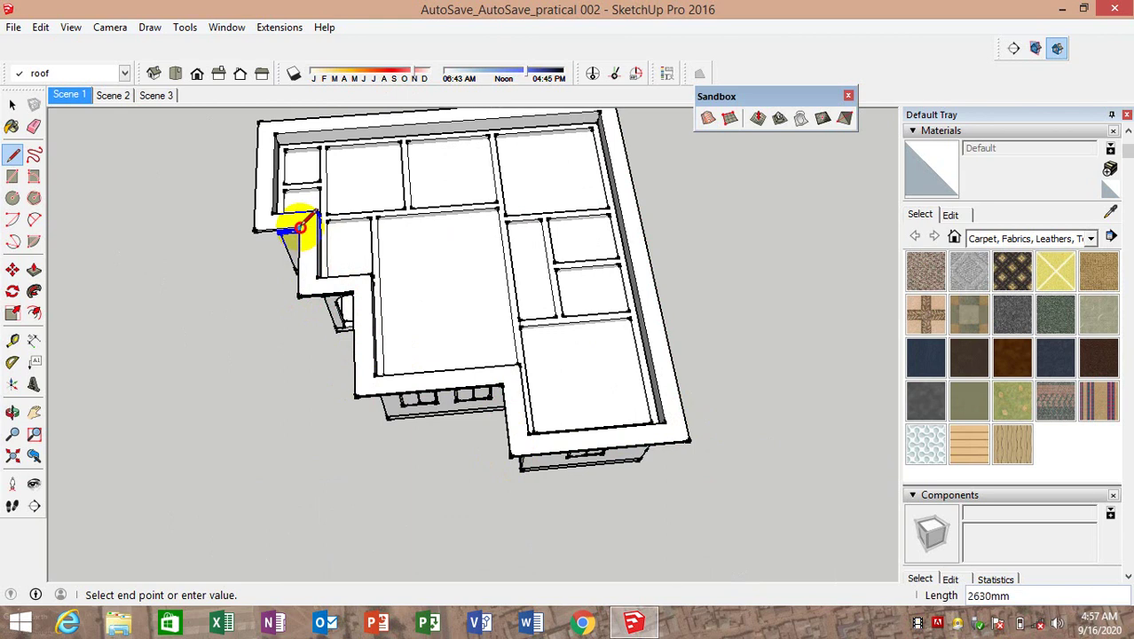
{"action": "left_click", "coordinate": [299, 228]}
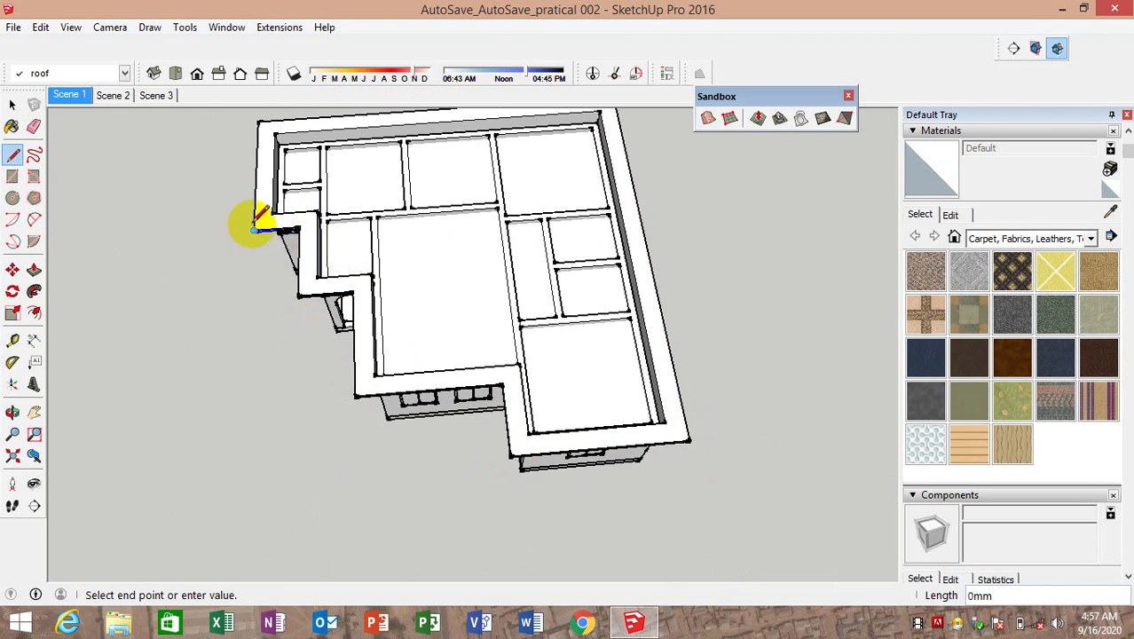
{"action": "left_click", "coordinate": [258, 119]}
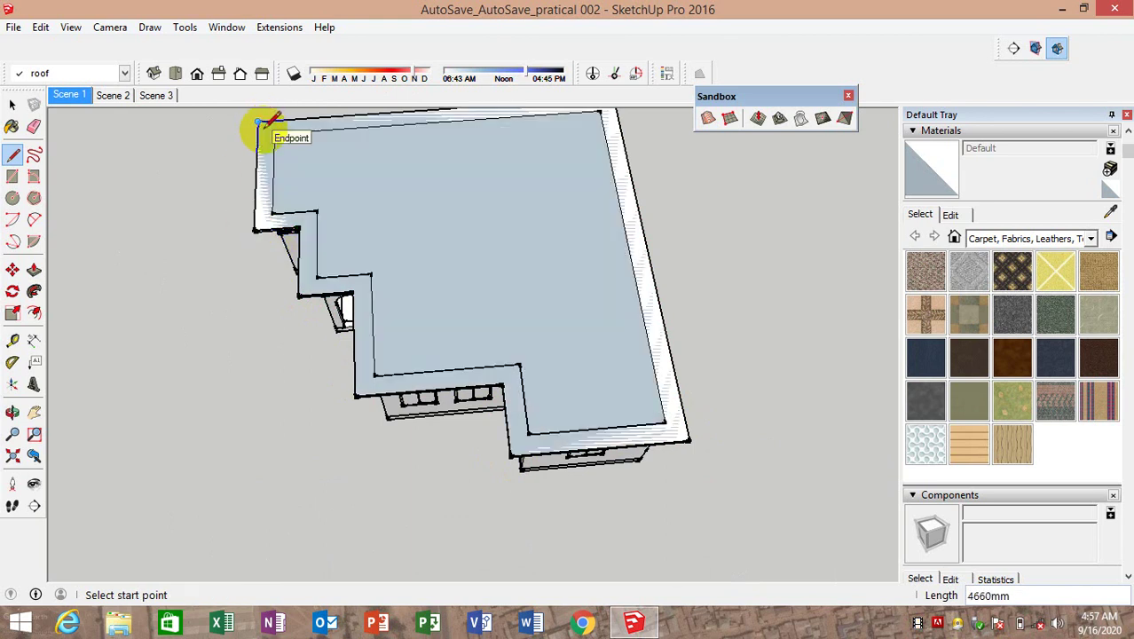
Select the new flat roof face and check the walls beneath it
{"action": "middle_click_drag", "start_coordinate": [258, 119], "coordinate": [309, 292]}
{"action": "left_click", "coordinate": [12, 105]}
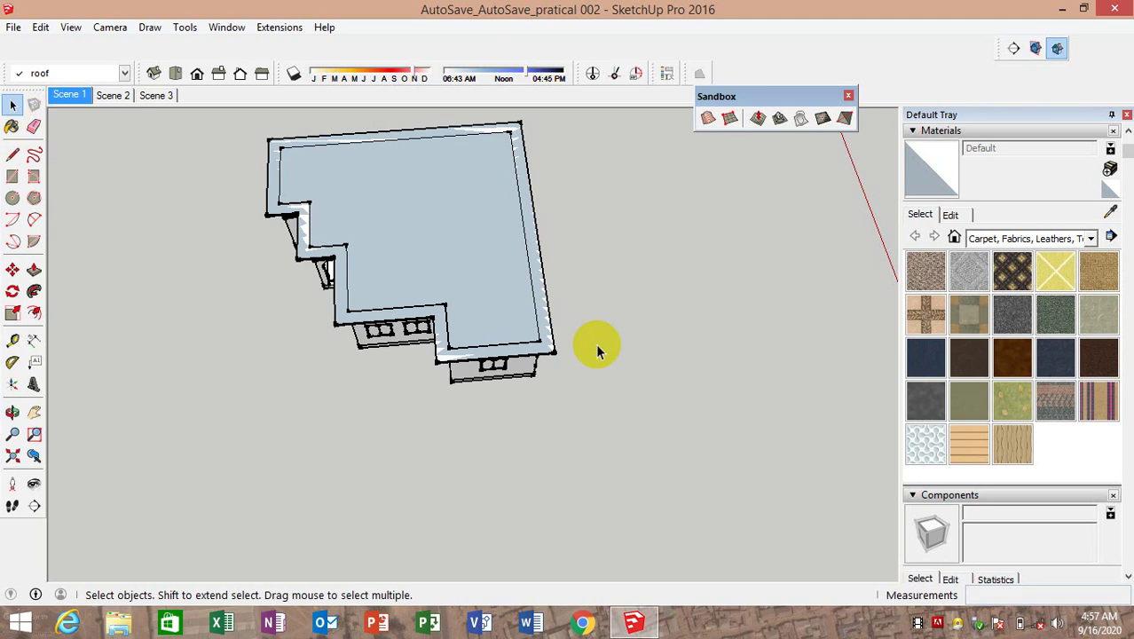
{"action": "scroll", "coordinate": [473, 262], "scroll_direction": "up", "scroll_amount": 2}
{"action": "scroll", "coordinate": [483, 281], "scroll_direction": "up", "scroll_amount": 2}
{"action": "left_click", "coordinate": [492, 282]}
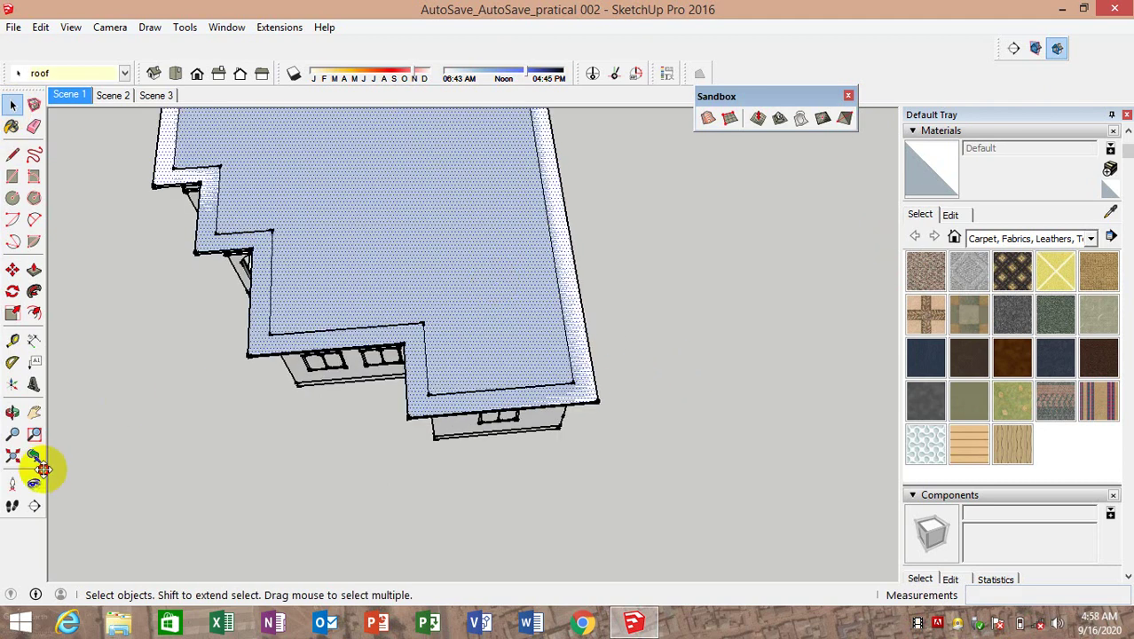
{"action": "middle_click_drag", "start_coordinate": [74, 467], "coordinate": [75, 355]}
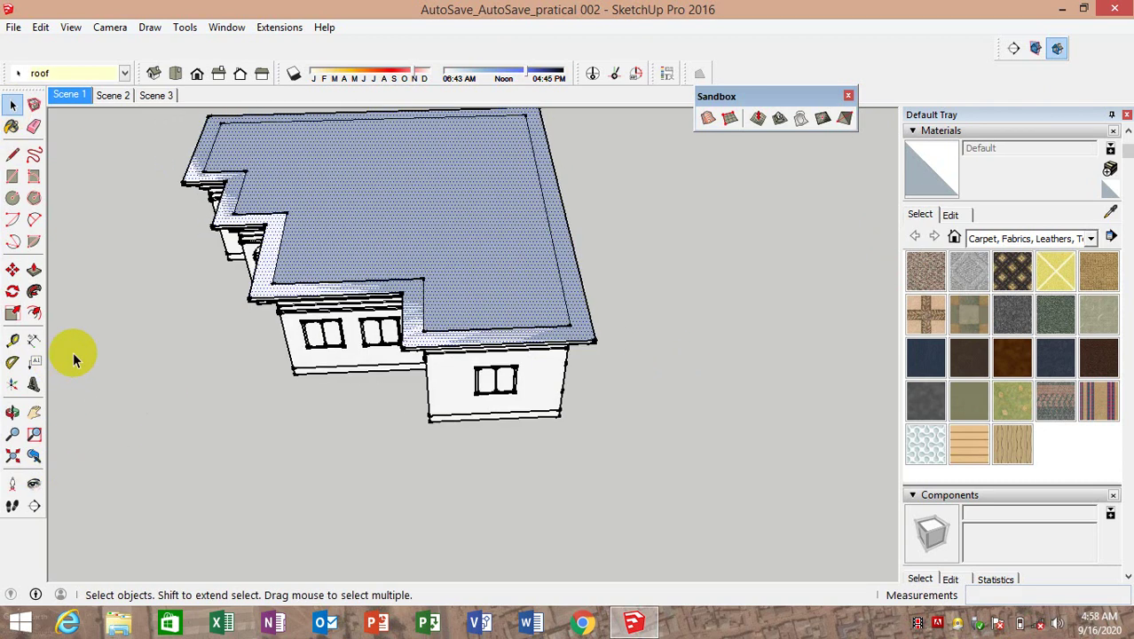
{"action": "left_click", "coordinate": [12, 154]}
Draw a 3600mm vertical from the roof midpoint and join its top to one roof corner
{"action": "mouse_move", "coordinate": [434, 393]}
{"action": "middle_mouse_down"}
{"action": "mouse_move", "coordinate": [489, 304]}
{"action": "mouse_move", "coordinate": [36, 222]}
{"action": "mouse_move", "coordinate": [362, 223]}
{"action": "mouse_move", "coordinate": [306, 184]}
{"action": "mouse_move", "coordinate": [605, 239]}
{"action": "middle_mouse_up"}
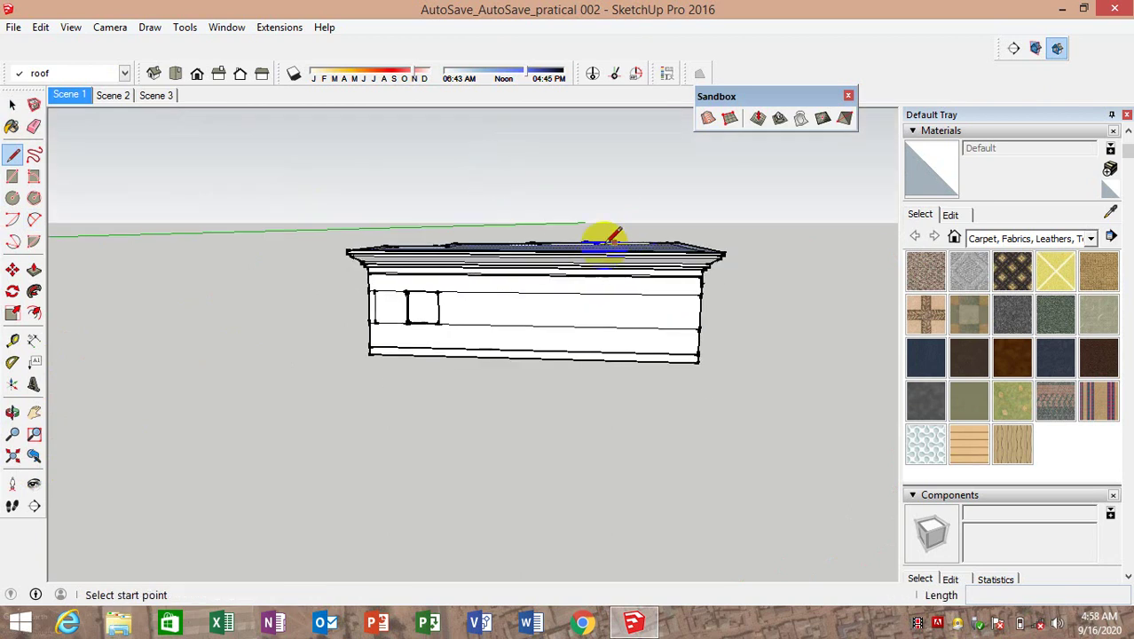
{"action": "left_click", "coordinate": [529, 248]}
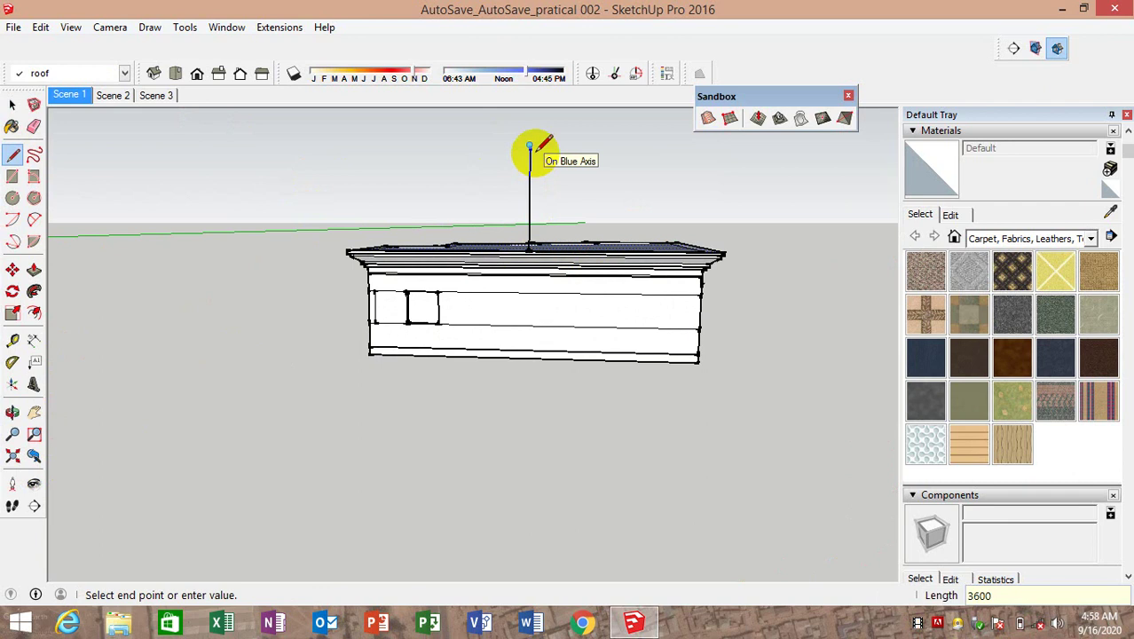
{"action": "left_click", "coordinate": [530, 144]}
{"action": "scroll", "coordinate": [362, 240], "scroll_direction": "up", "scroll_amount": 5}
{"action": "scroll", "coordinate": [390, 249], "scroll_direction": "down", "scroll_amount": 2}
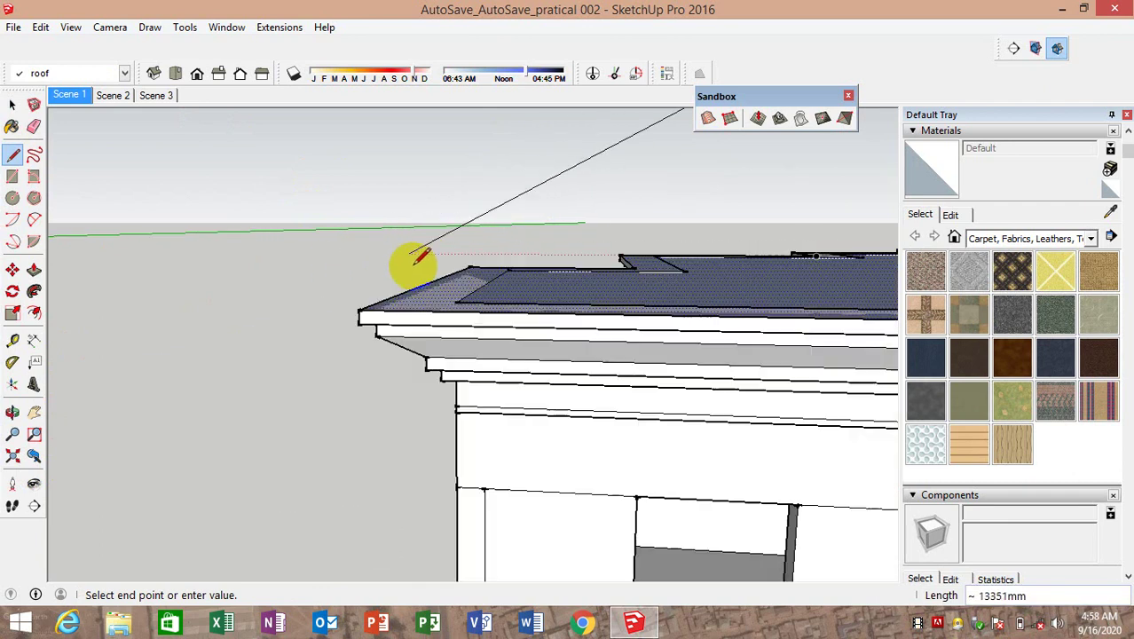
{"action": "left_click", "coordinate": [359, 310]}
{"action": "scroll", "coordinate": [355, 310], "scroll_direction": "down", "scroll_amount": 6}
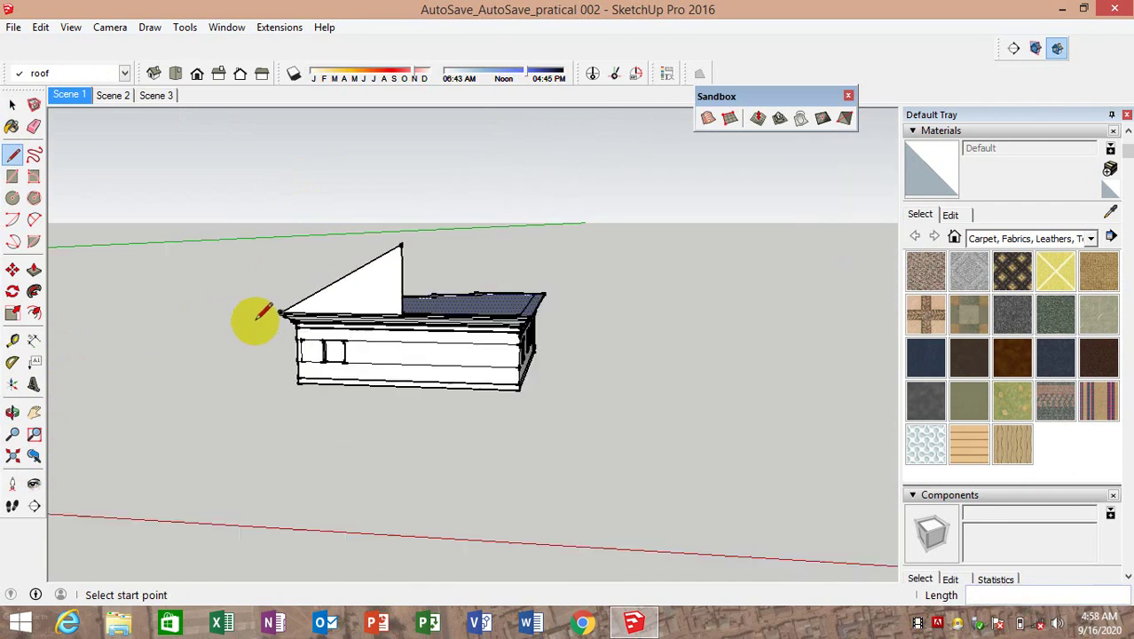
Draw a line from the gable peak down to the other roof corner
{"action": "left_click", "coordinate": [372, 258]}
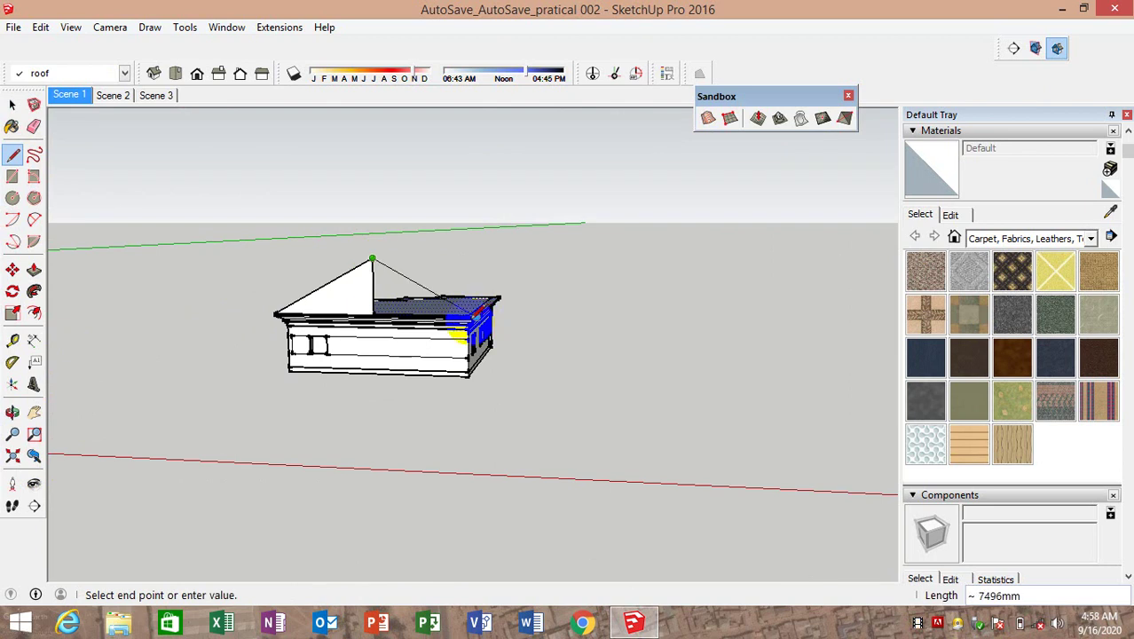
{"action": "scroll", "coordinate": [373, 297], "scroll_direction": "up", "scroll_amount": 1}
{"action": "scroll", "coordinate": [337, 297], "scroll_direction": "up", "scroll_amount": 1}
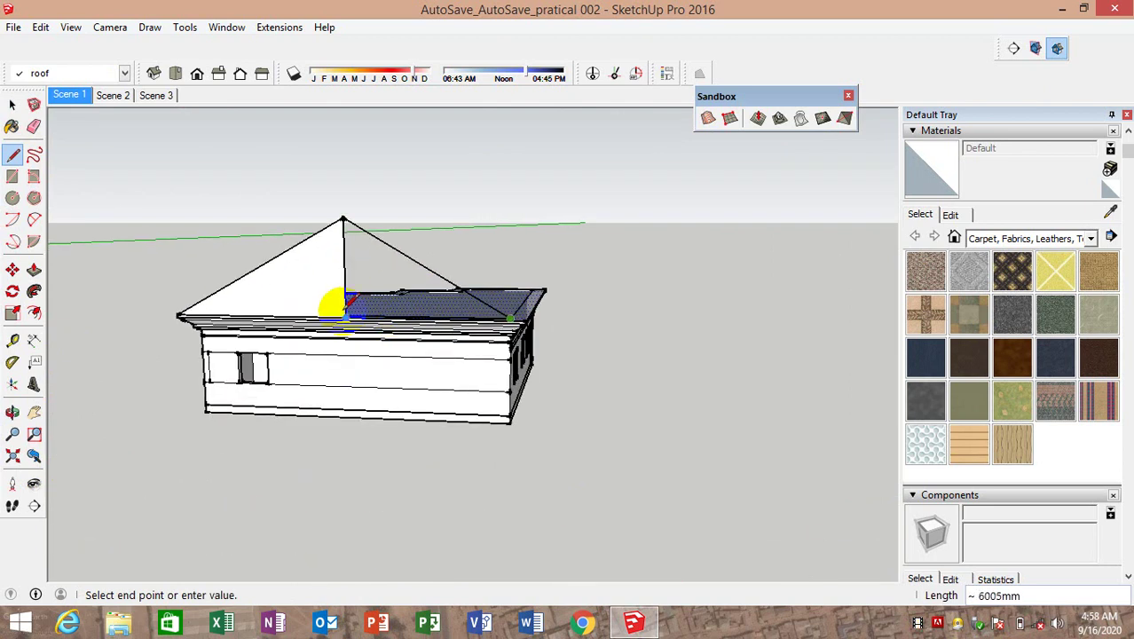
{"action": "scroll", "coordinate": [374, 297], "scroll_direction": "up", "scroll_amount": 3}
{"action": "scroll", "coordinate": [373, 299], "scroll_direction": "up", "scroll_amount": 3}
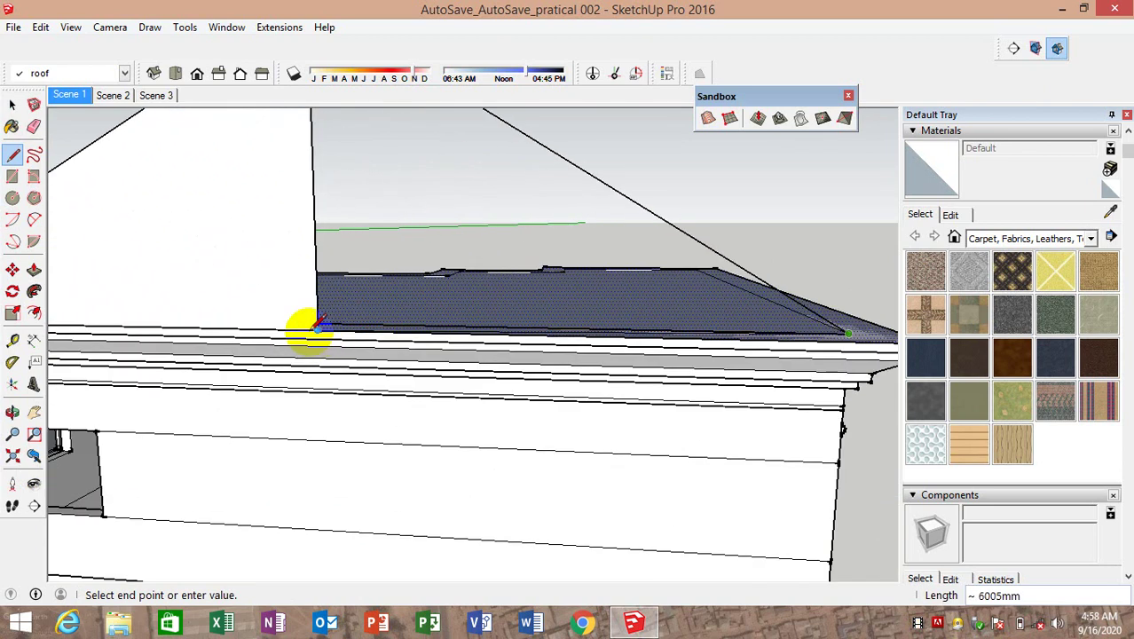
{"action": "left_click", "coordinate": [319, 330]}
{"action": "scroll", "coordinate": [342, 302], "scroll_direction": "down", "scroll_amount": 3}
{"action": "scroll", "coordinate": [342, 297], "scroll_direction": "down", "scroll_amount": 2}
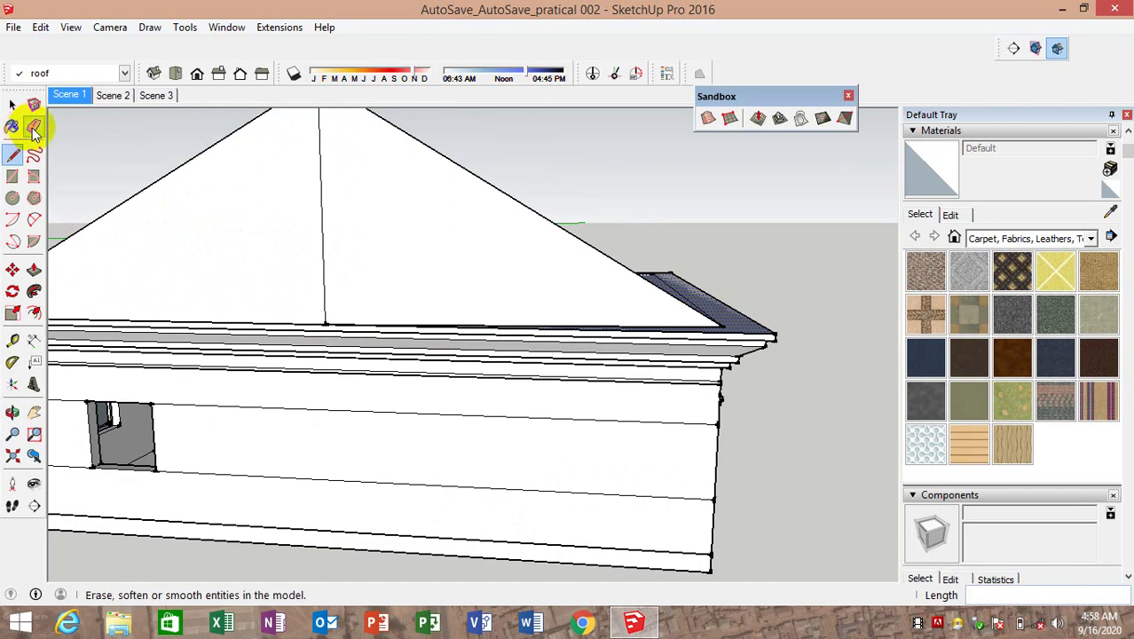
Erase the stray diagonal line across the roof, undoing an accidental erasure first
{"action": "left_click", "coordinate": [34, 126]}
{"action": "left_click_drag", "start_coordinate": [284, 217], "coordinate": [349, 229]}
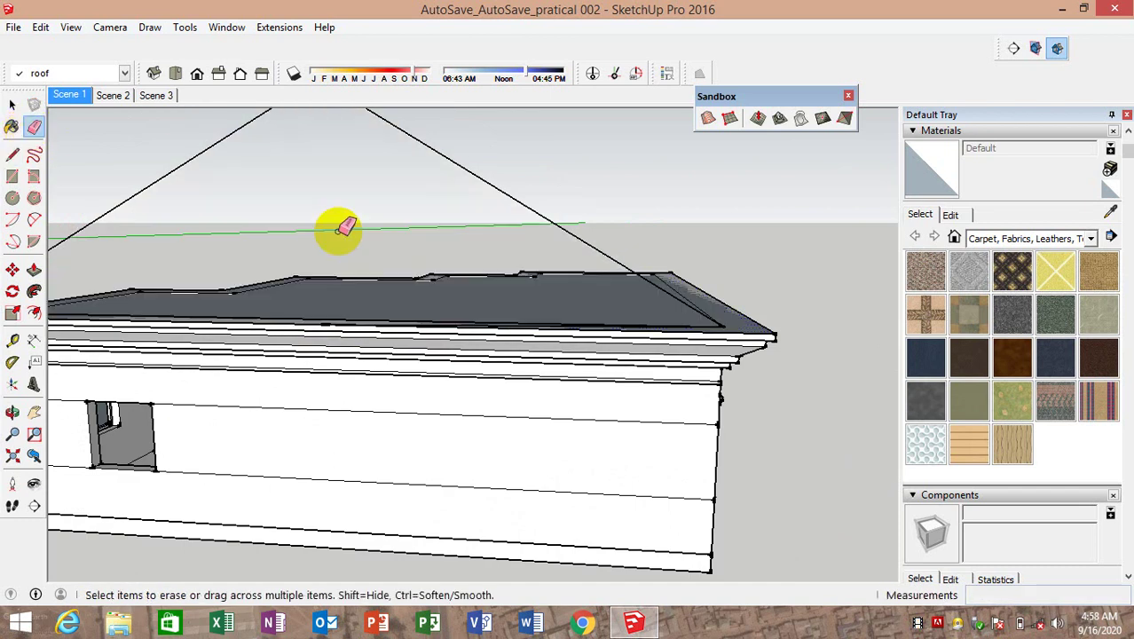
{"action": "key", "text": "ctrl+z"}
{"action": "mouse_move", "coordinate": [355, 252]}
{"action": "middle_mouse_down"}
{"action": "mouse_move", "coordinate": [354, 348]}
{"action": "mouse_move", "coordinate": [317, 410]}
{"action": "mouse_move", "coordinate": [404, 382]}
{"action": "mouse_move", "coordinate": [473, 404]}
{"action": "middle_mouse_up"}
{"action": "left_click", "coordinate": [535, 402]}
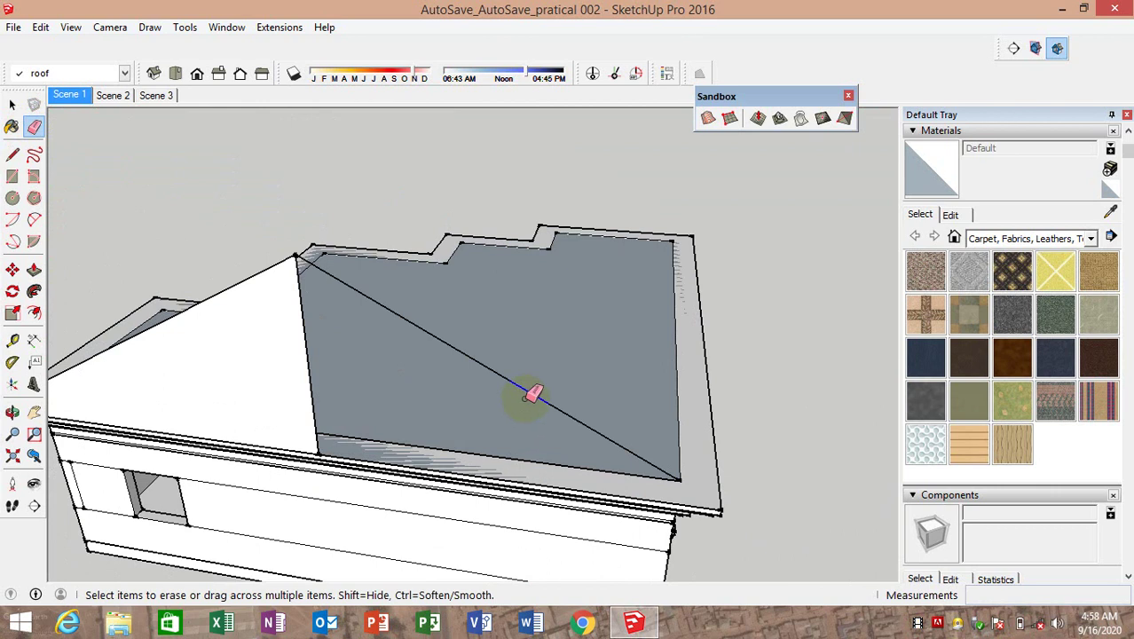
{"action": "mouse_move", "coordinate": [597, 438]}
{"action": "middle_mouse_down"}
{"action": "mouse_move", "coordinate": [583, 462]}
{"action": "mouse_move", "coordinate": [344, 310]}
{"action": "middle_mouse_up"}
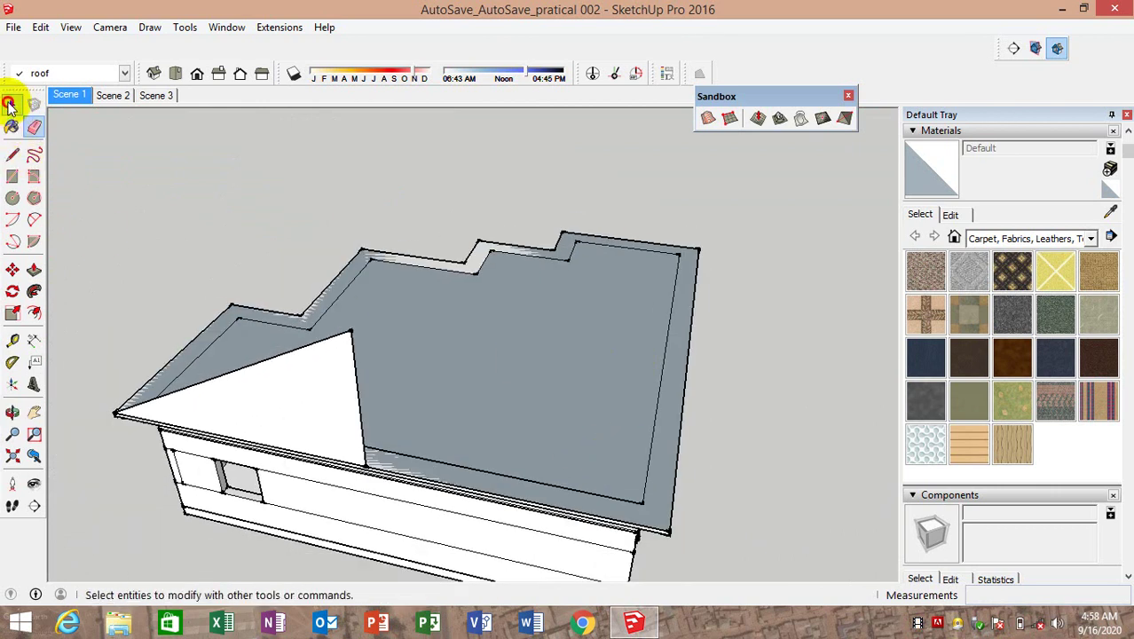
{"action": "left_click", "coordinate": [9, 104]}
{"action": "double_click", "coordinate": [604, 502]}
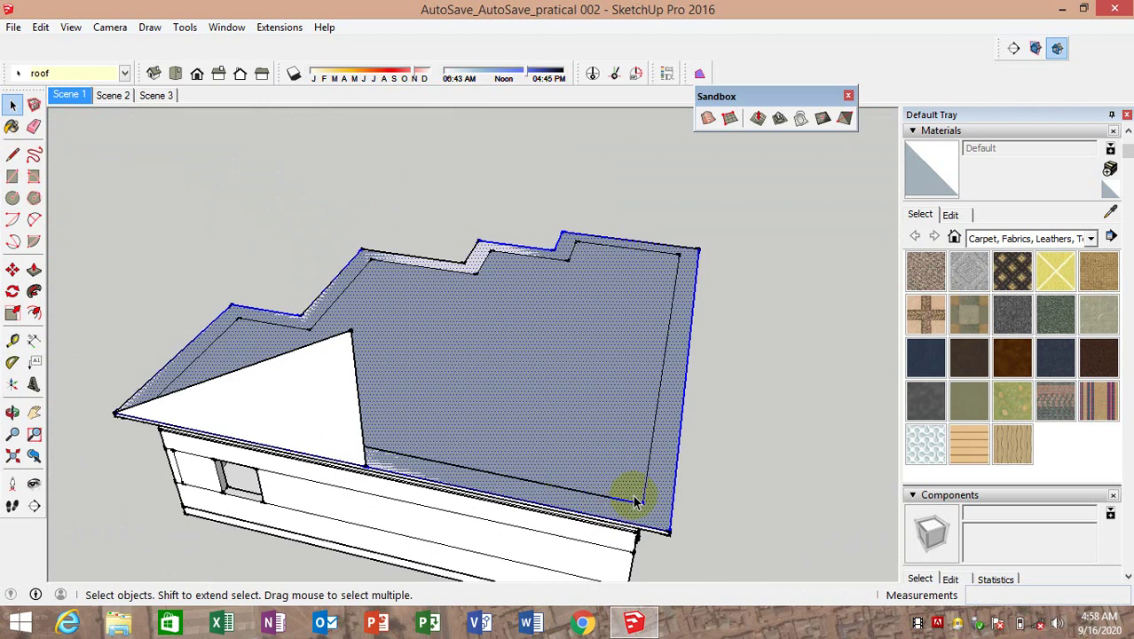
{"action": "left_click", "coordinate": [753, 436]}
Join the gable's upper corner to the far roof corner and erase the gable's vertical line
{"action": "left_click", "coordinate": [13, 155]}
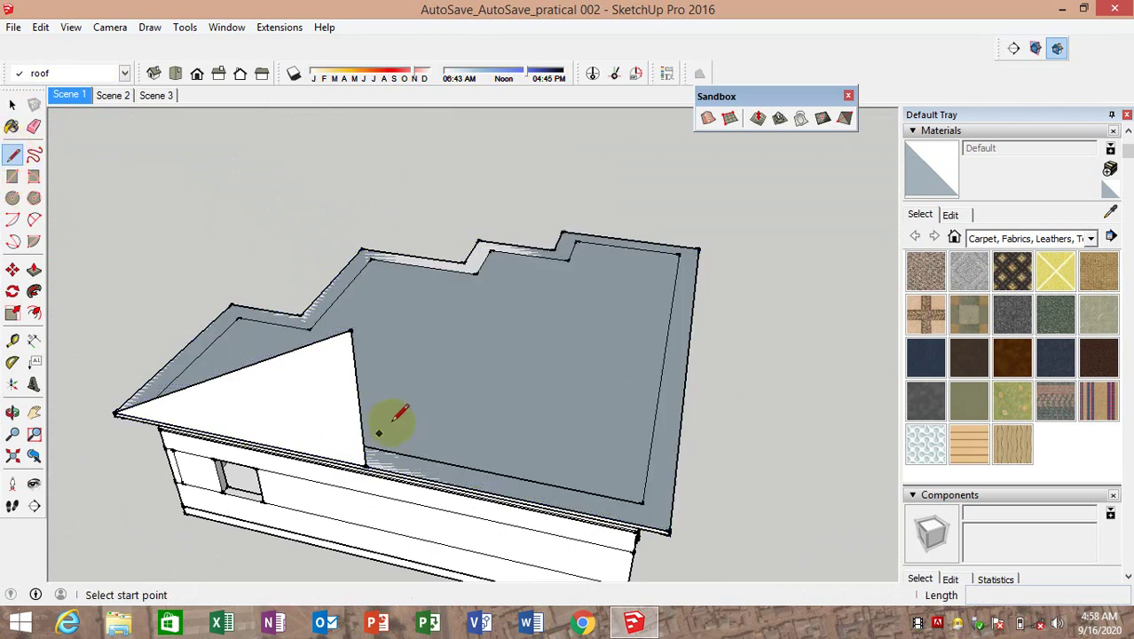
{"action": "left_click", "coordinate": [350, 330]}
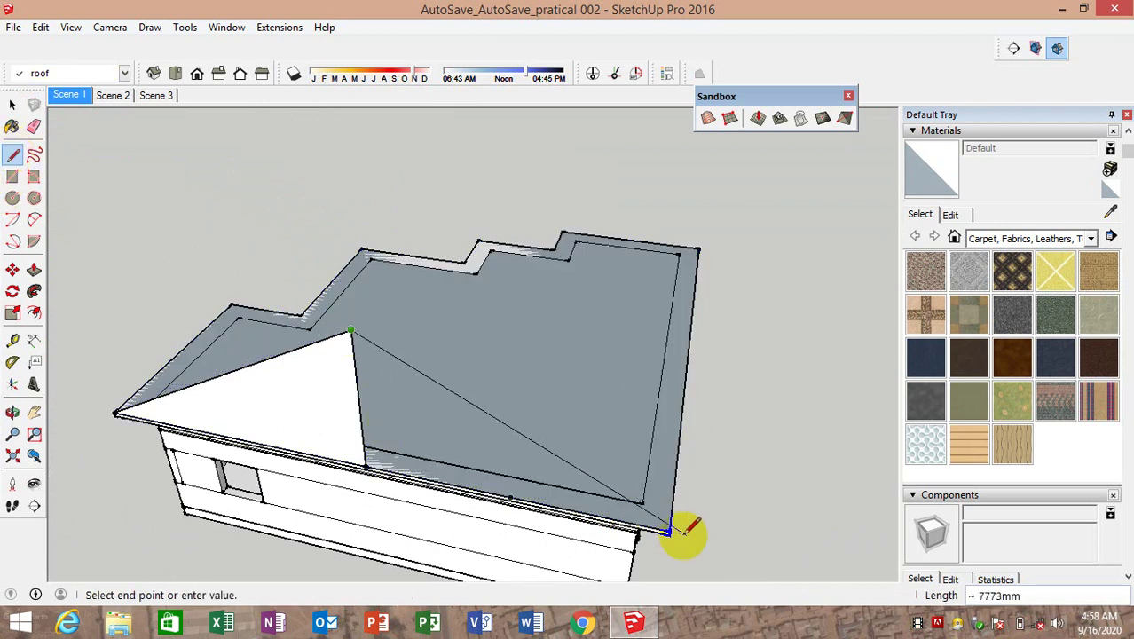
{"action": "left_click", "coordinate": [668, 531]}
{"action": "mouse_move", "coordinate": [638, 459]}
{"action": "middle_mouse_down"}
{"action": "mouse_move", "coordinate": [621, 418]}
{"action": "mouse_move", "coordinate": [629, 406]}
{"action": "middle_mouse_up"}
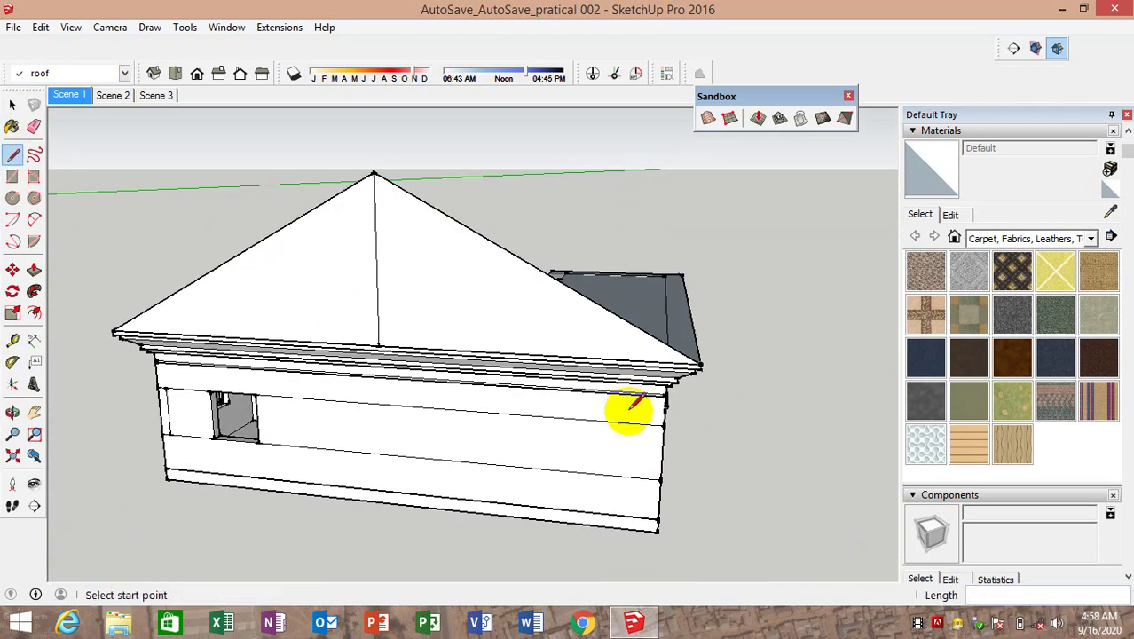
{"action": "left_click", "coordinate": [34, 127]}
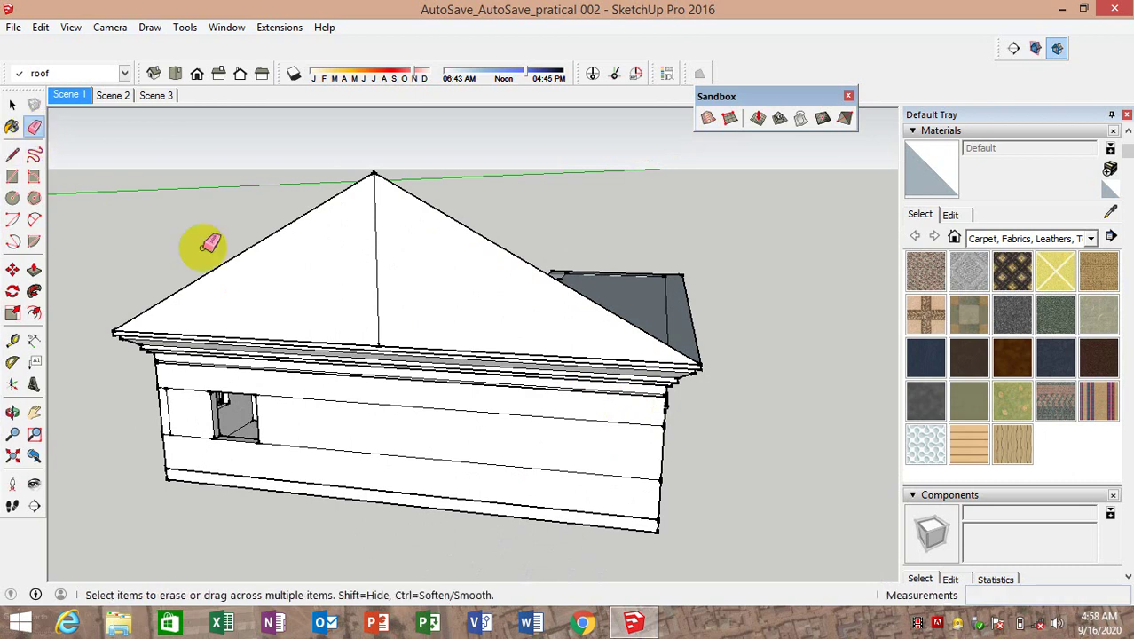
{"action": "left_click", "coordinate": [378, 280]}
Erase the parapet edge at the roof notch, then undo it and review the roof
{"action": "mouse_move", "coordinate": [429, 282]}
{"action": "middle_mouse_down"}
{"action": "mouse_move", "coordinate": [532, 309]}
{"action": "mouse_move", "coordinate": [83, 299]}
{"action": "middle_mouse_up"}
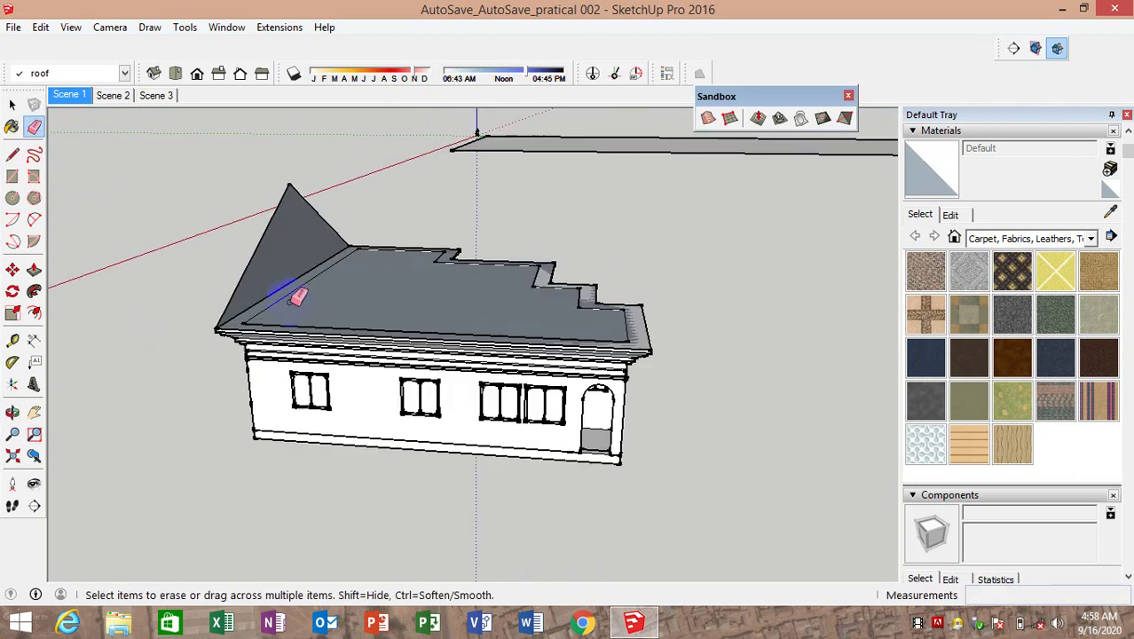
{"action": "scroll", "coordinate": [312, 282], "scroll_direction": "up", "scroll_amount": 3}
{"action": "scroll", "coordinate": [312, 282], "scroll_direction": "up", "scroll_amount": 2}
{"action": "scroll", "coordinate": [336, 270], "scroll_direction": "down", "scroll_amount": 1}
{"action": "mouse_move", "coordinate": [331, 286]}
{"action": "middle_mouse_down"}
{"action": "mouse_move", "coordinate": [417, 423]}
{"action": "mouse_move", "coordinate": [433, 471]}
{"action": "mouse_move", "coordinate": [317, 299]}
{"action": "middle_mouse_up"}
{"action": "scroll", "coordinate": [328, 307], "scroll_direction": "down", "scroll_amount": 2}
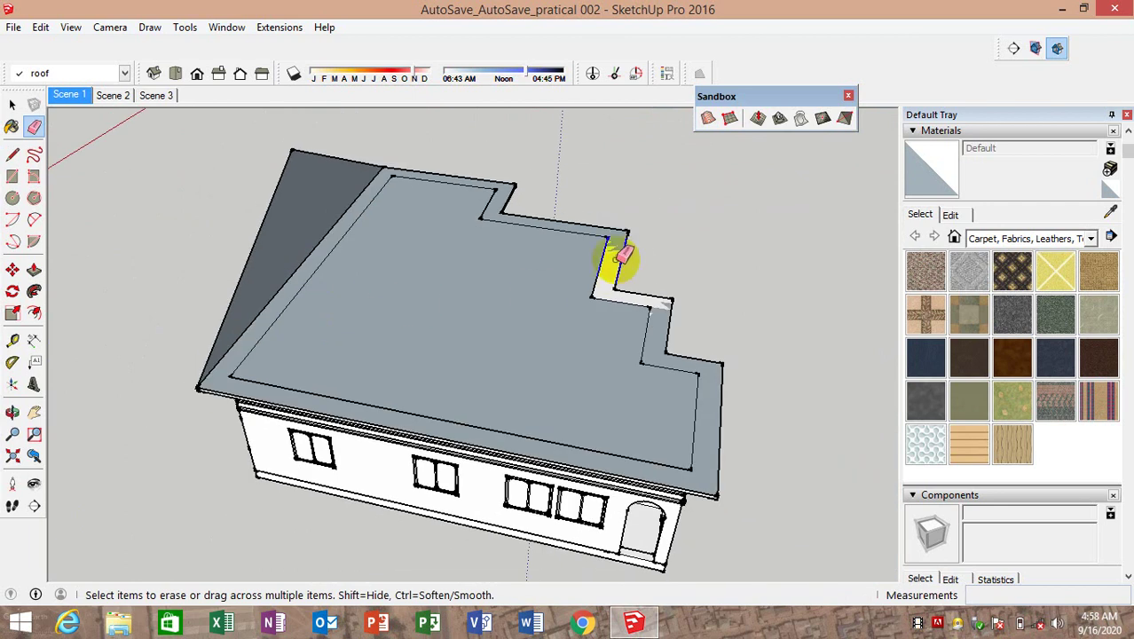
{"action": "scroll", "coordinate": [621, 257], "scroll_direction": "up", "scroll_amount": 1}
{"action": "scroll", "coordinate": [608, 284], "scroll_direction": "up", "scroll_amount": 1}
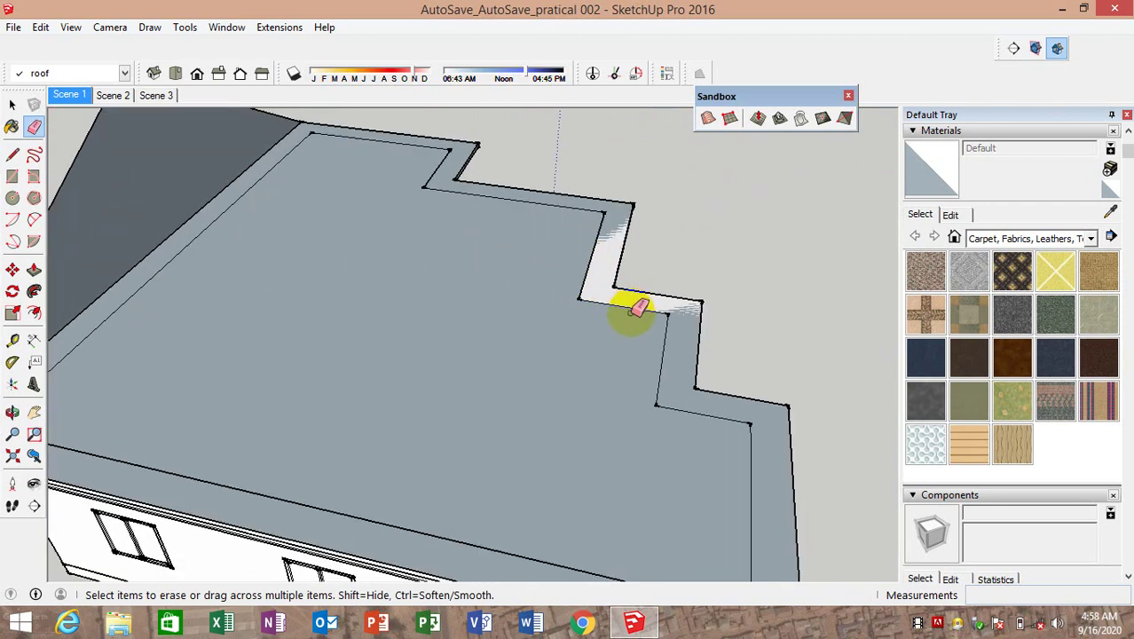
{"action": "left_click", "coordinate": [631, 308]}
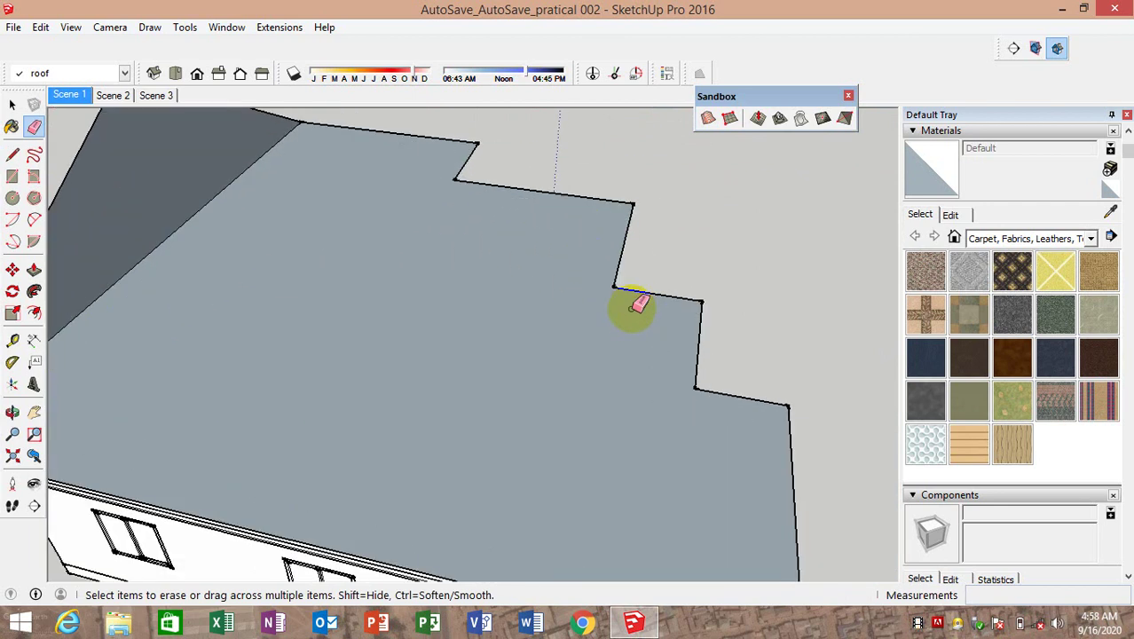
{"action": "scroll", "coordinate": [632, 308], "scroll_direction": "down", "scroll_amount": 3}
{"action": "mouse_move", "coordinate": [610, 321]}
{"action": "middle_mouse_down"}
{"action": "mouse_move", "coordinate": [379, 184]}
{"action": "mouse_move", "coordinate": [374, 157]}
{"action": "mouse_move", "coordinate": [419, 219]}
{"action": "middle_mouse_up"}
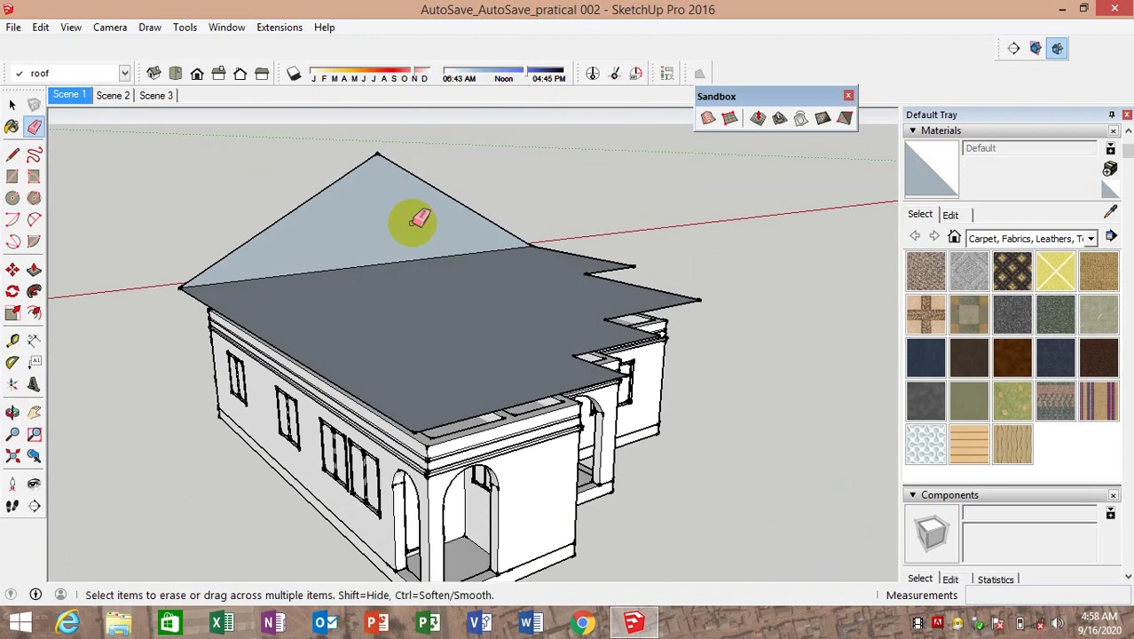
{"action": "key", "text": "ctrl+z"}
{"action": "mouse_move", "coordinate": [457, 271]}
{"action": "middle_mouse_down"}
{"action": "mouse_move", "coordinate": [519, 418]}
{"action": "mouse_move", "coordinate": [483, 419]}
{"action": "middle_mouse_up"}
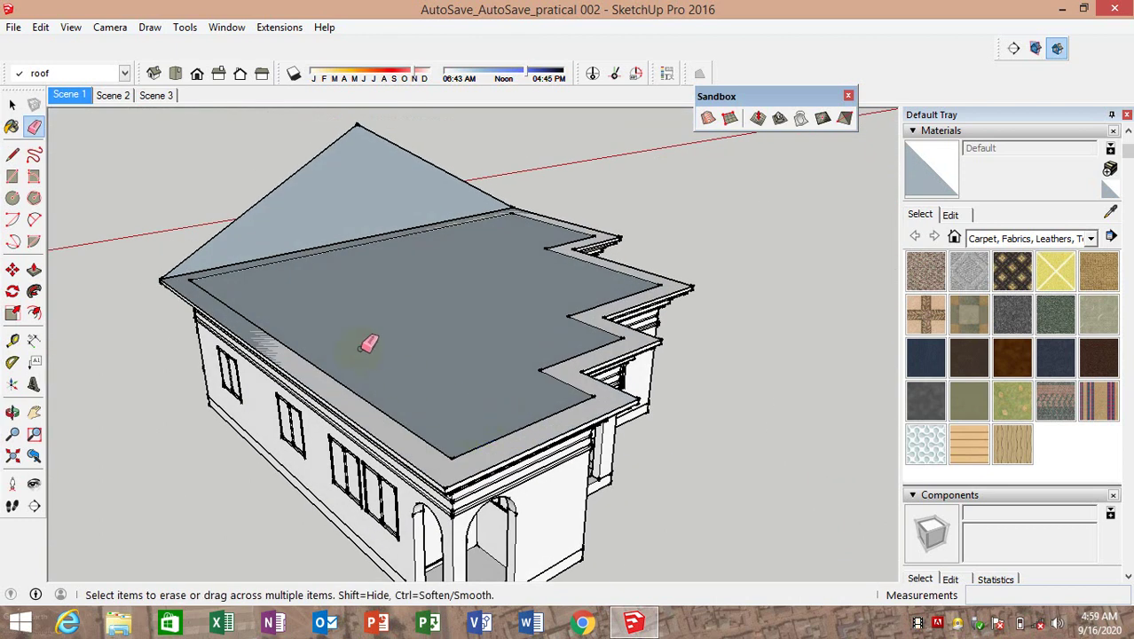
{"action": "middle_click_drag", "start_coordinate": [367, 344], "coordinate": [284, 342]}
{"action": "left_click_drag", "start_coordinate": [284, 342], "coordinate": [270, 346]}
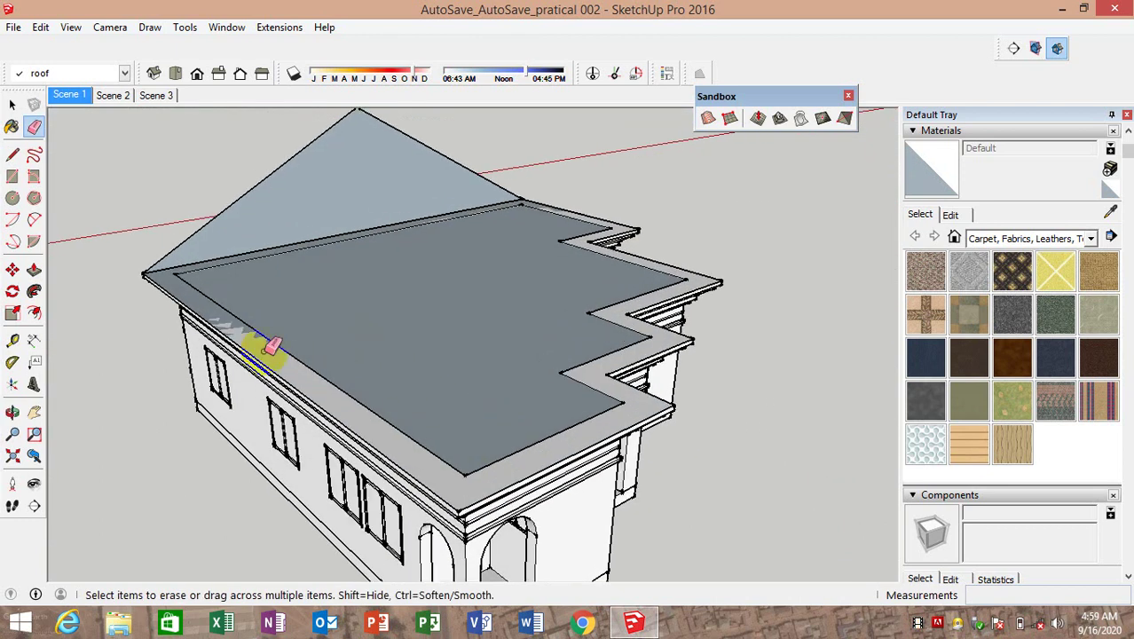
Push/pull the flat roof face down inside the parapet
{"action": "left_click", "coordinate": [34, 269]}
{"action": "scroll", "coordinate": [207, 262], "scroll_direction": "up", "scroll_amount": 2}
{"action": "left_click", "coordinate": [173, 324]}
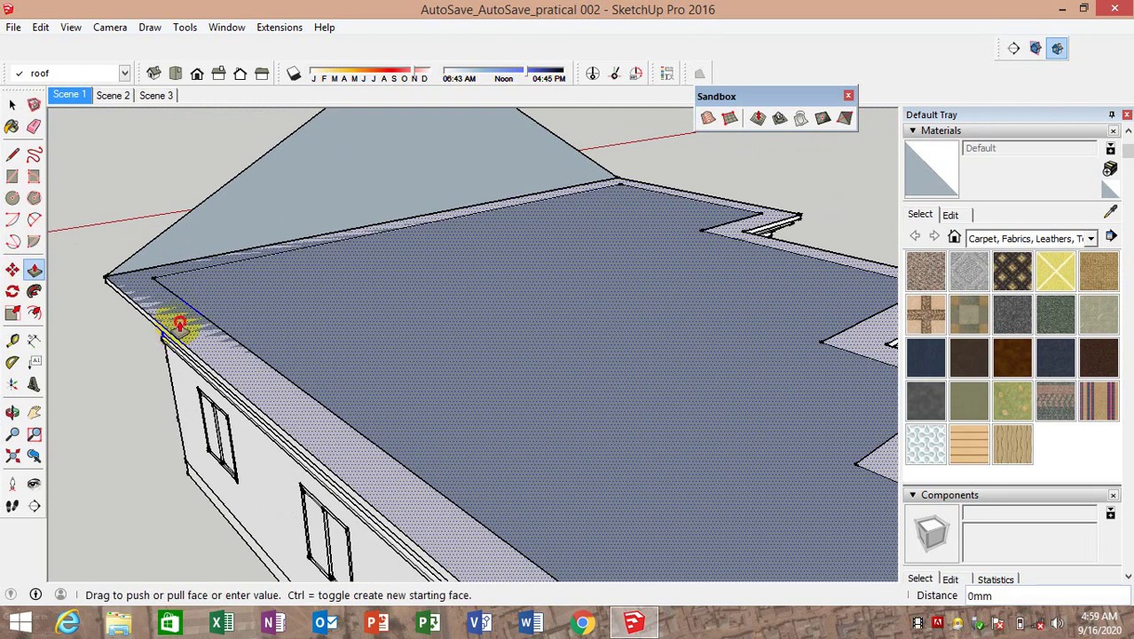
{"action": "left_click_drag", "start_coordinate": [174, 271], "coordinate": [185, 290]}
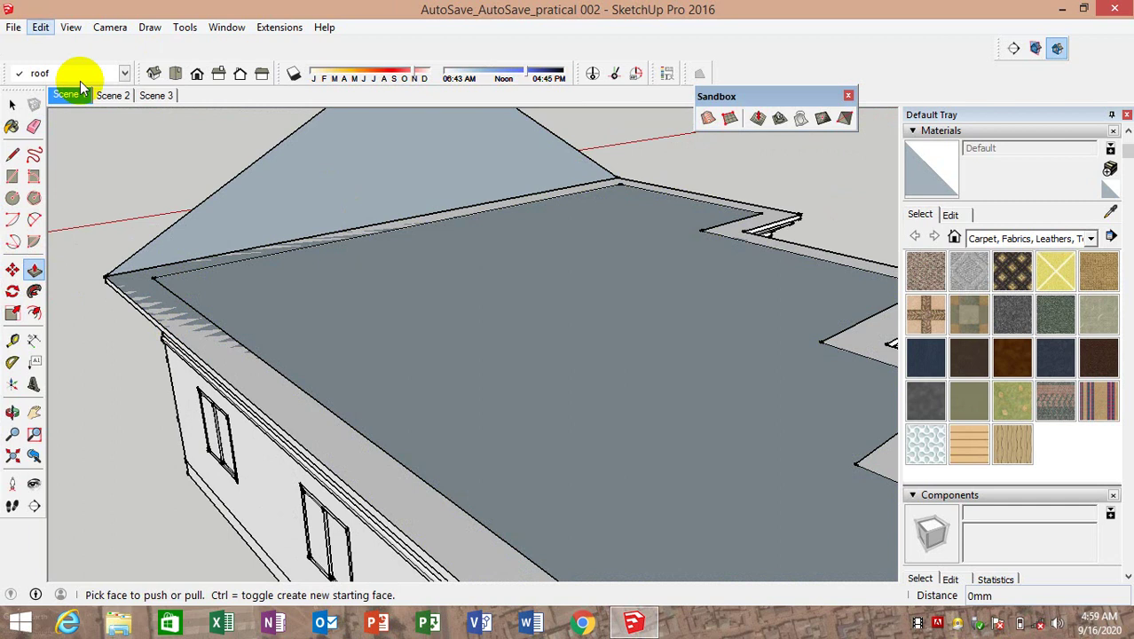
{"action": "left_click", "coordinate": [247, 337]}
{"action": "left_click", "coordinate": [217, 252]}
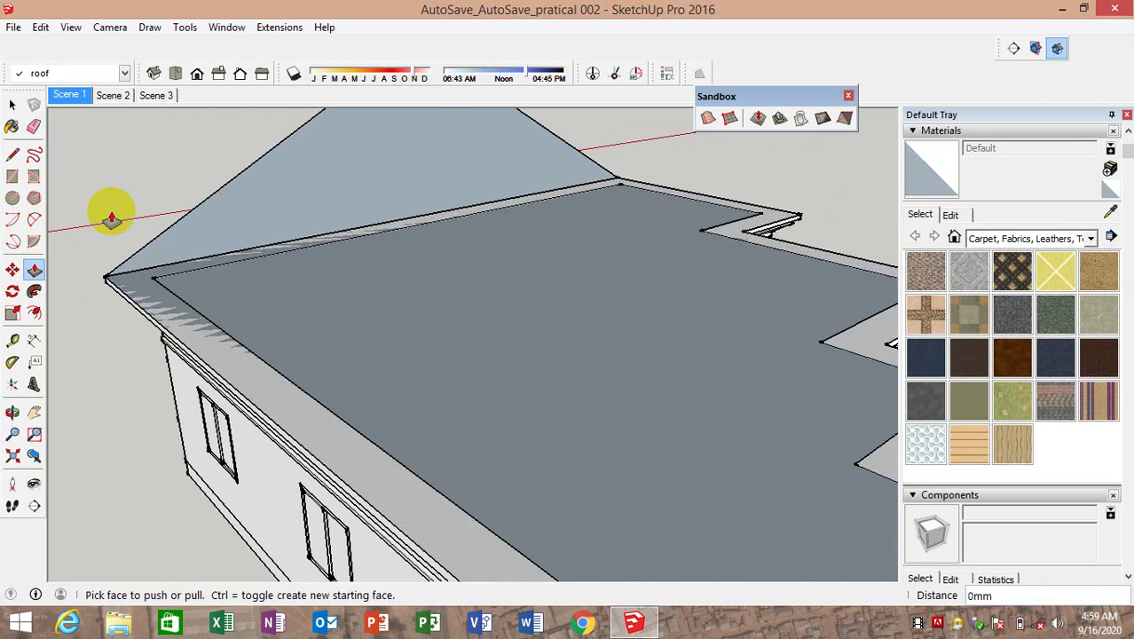
From a top-down view, select the roof face together with its border edges
{"action": "left_click", "coordinate": [11, 105]}
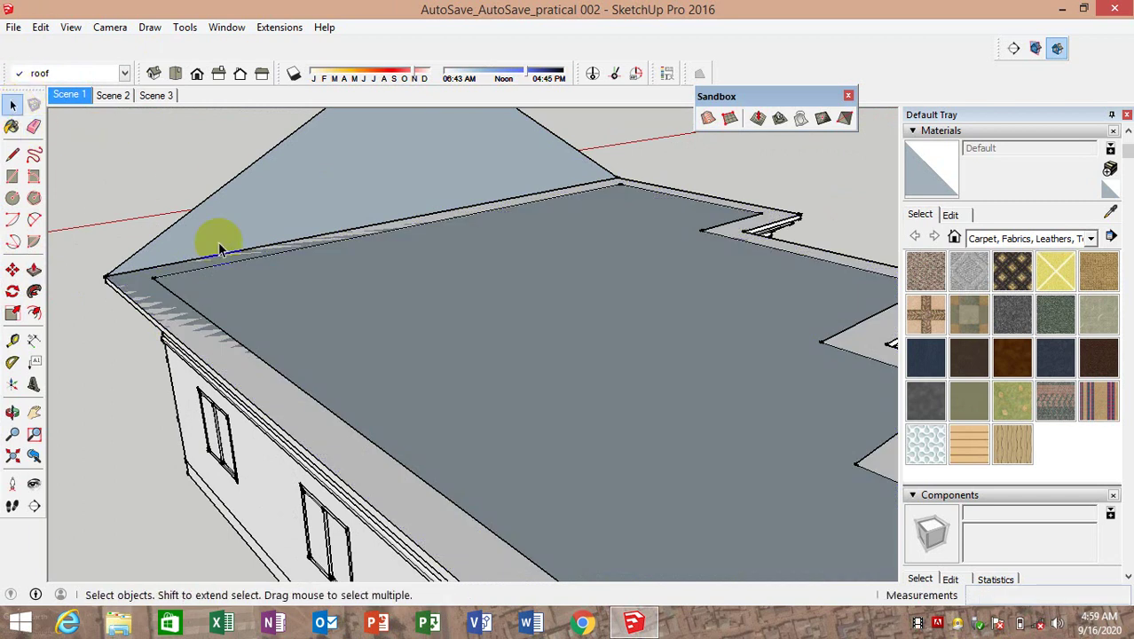
{"action": "scroll", "coordinate": [223, 240], "scroll_direction": "down", "scroll_amount": 5}
{"action": "middle_click_drag", "start_coordinate": [316, 330], "coordinate": [246, 189]}
{"action": "scroll", "coordinate": [181, 304], "scroll_direction": "up", "scroll_amount": 2}
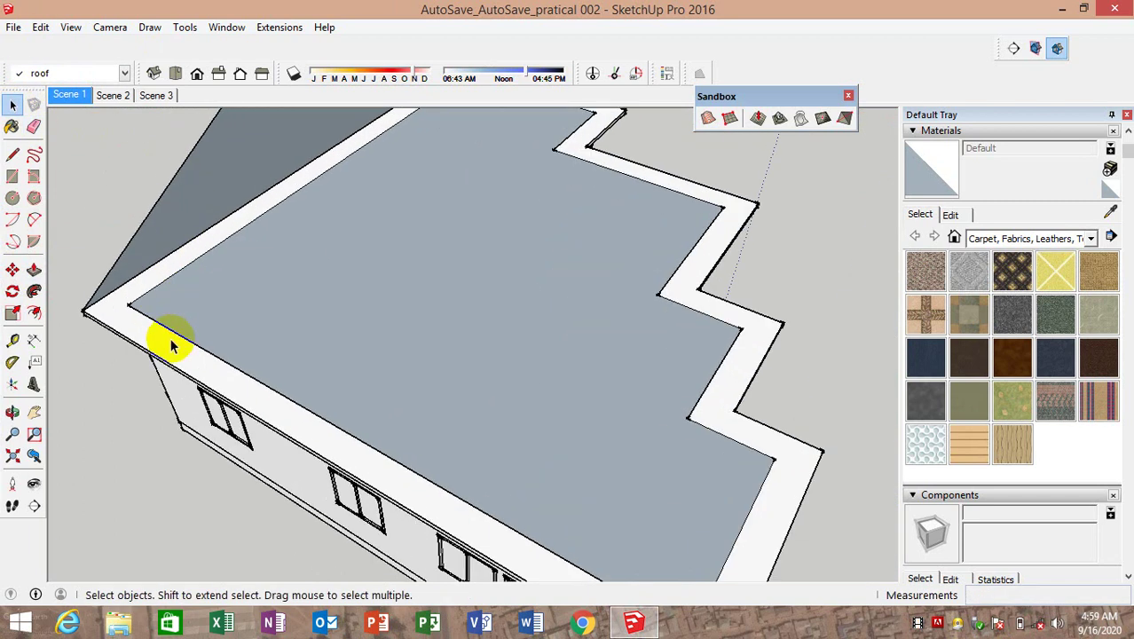
{"action": "left_click", "coordinate": [197, 337]}
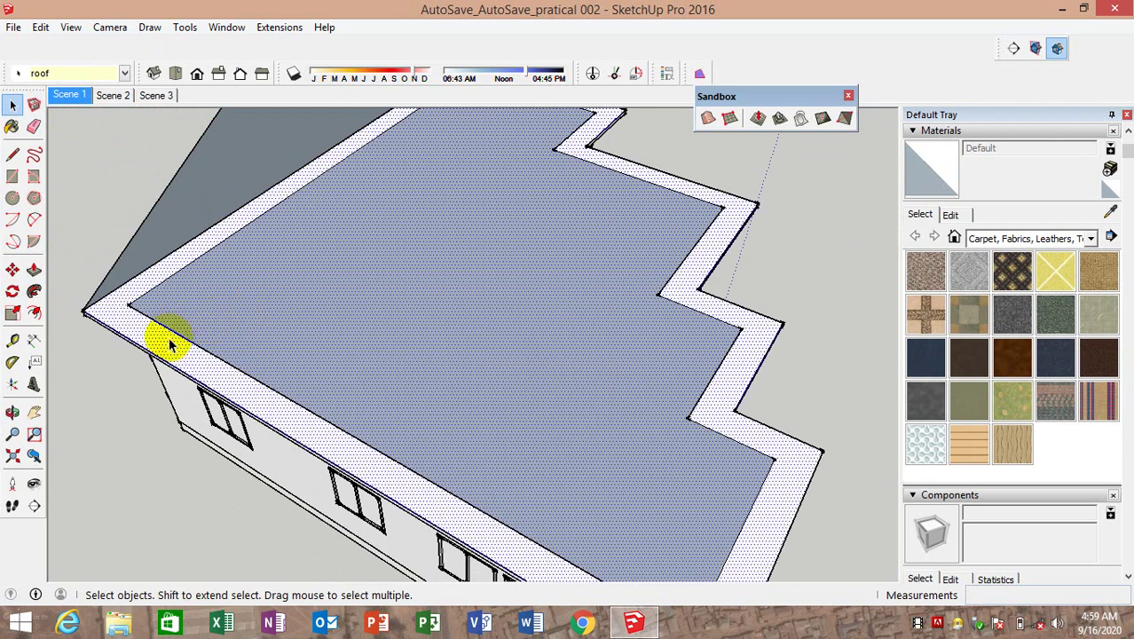
{"action": "scroll", "coordinate": [334, 282], "scroll_direction": "down", "scroll_amount": 3}
{"action": "middle_click_drag", "start_coordinate": [399, 296], "coordinate": [393, 288]}
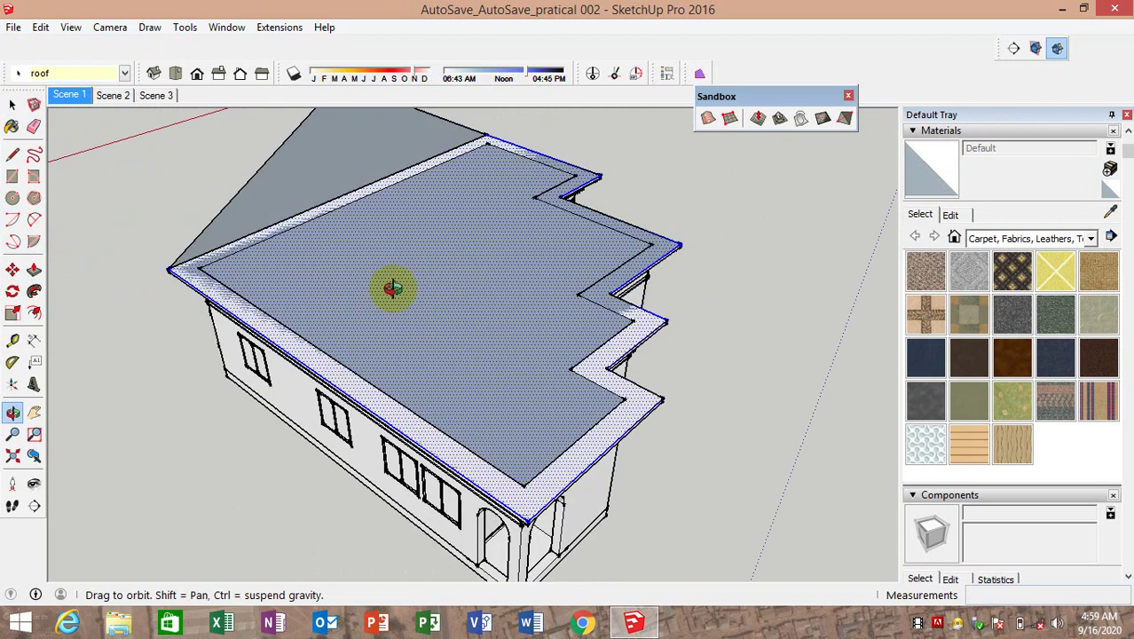
Use Follow Me on the triangular hip face to sweep sloped roof planes along the outline
{"action": "left_click", "coordinate": [34, 295]}
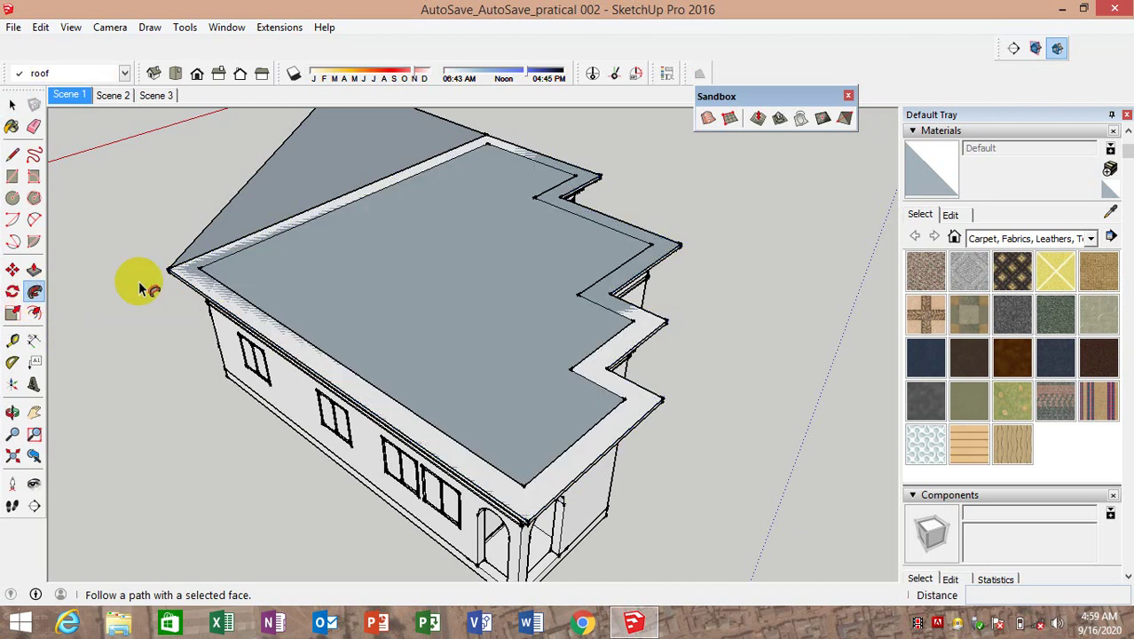
{"action": "left_click", "coordinate": [273, 203]}
{"action": "scroll", "coordinate": [404, 316], "scroll_direction": "down", "scroll_amount": 3}
{"action": "middle_click_drag", "start_coordinate": [404, 316], "coordinate": [354, 147]}
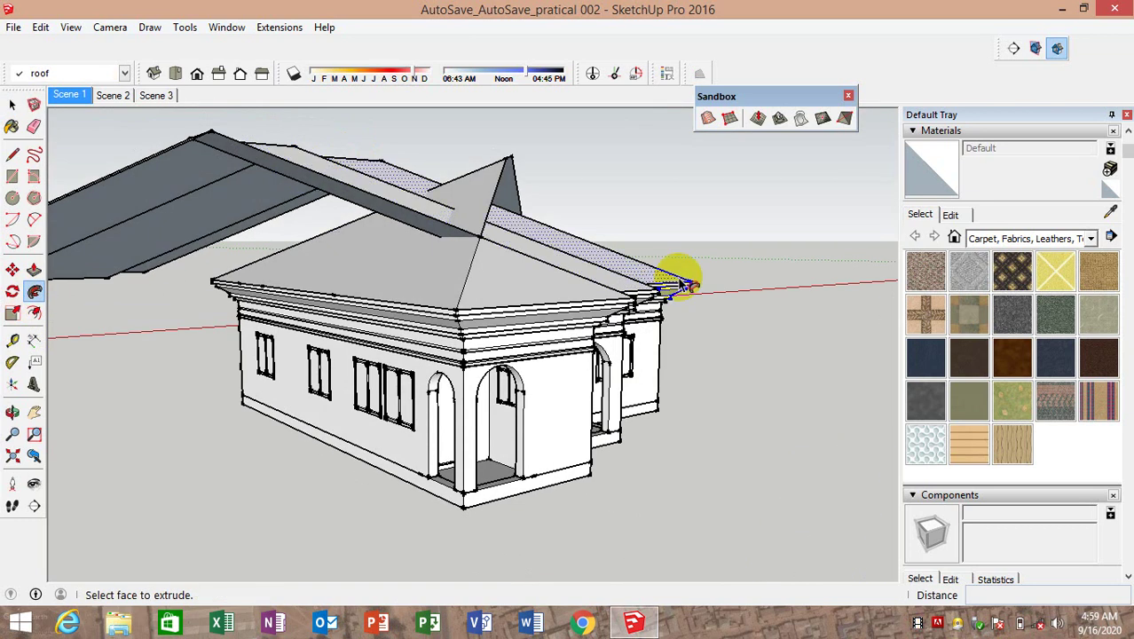
{"action": "mouse_move", "coordinate": [586, 317]}
{"action": "middle_mouse_down"}
{"action": "mouse_move", "coordinate": [302, 325]}
{"action": "mouse_move", "coordinate": [569, 384]}
{"action": "mouse_move", "coordinate": [645, 429]}
{"action": "middle_mouse_up"}
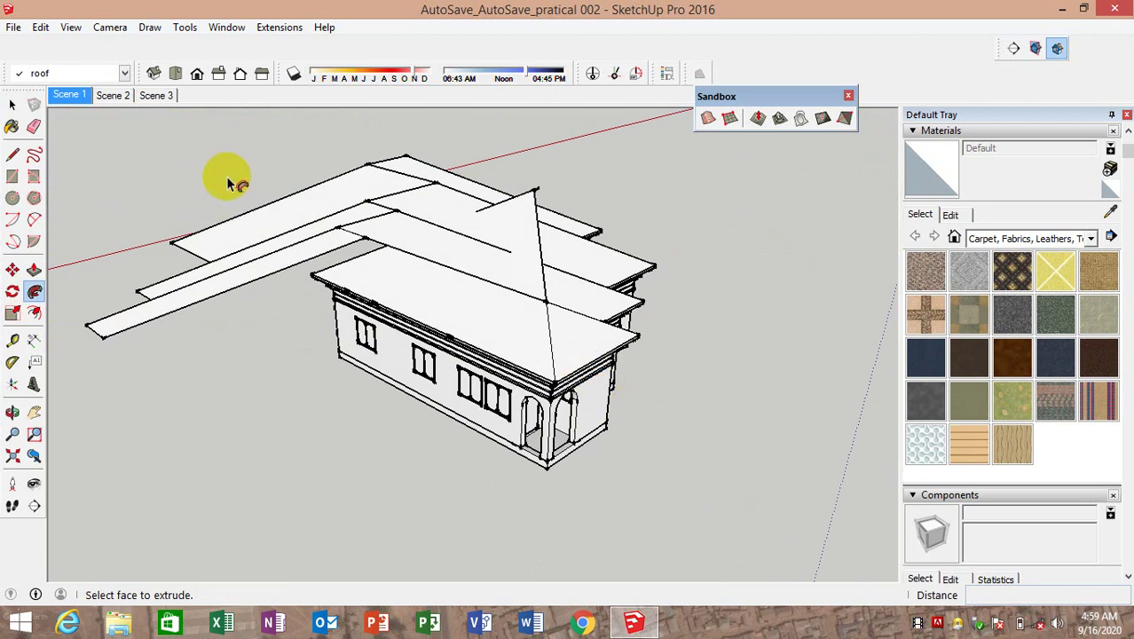
{"action": "left_click", "coordinate": [12, 105]}
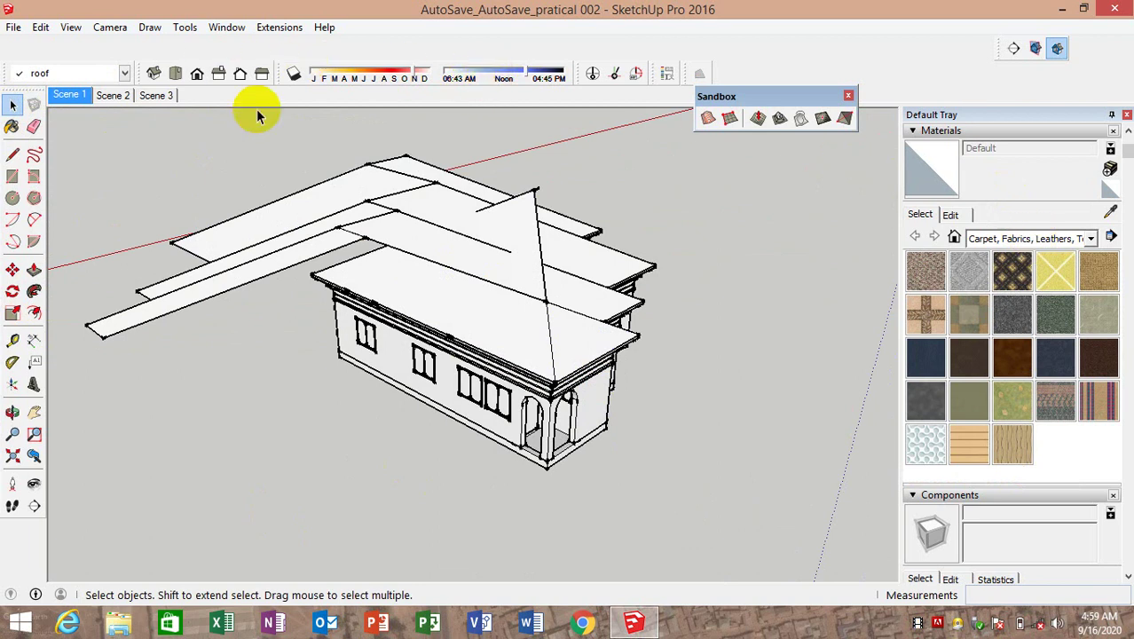
Hide the ceiling, wall, Layer0, windows, doors, conice, fascia and foundation layers
{"action": "mouse_move", "coordinate": [700, 389]}
{"action": "middle_mouse_down"}
{"action": "mouse_move", "coordinate": [562, 342]}
{"action": "mouse_move", "coordinate": [488, 192]}
{"action": "mouse_move", "coordinate": [532, 178]}
{"action": "mouse_move", "coordinate": [515, 257]}
{"action": "mouse_move", "coordinate": [372, 331]}
{"action": "mouse_move", "coordinate": [435, 324]}
{"action": "mouse_move", "coordinate": [302, 332]}
{"action": "mouse_move", "coordinate": [273, 231]}
{"action": "mouse_move", "coordinate": [284, 319]}
{"action": "mouse_move", "coordinate": [374, 357]}
{"action": "mouse_move", "coordinate": [456, 324]}
{"action": "mouse_move", "coordinate": [532, 333]}
{"action": "middle_mouse_up"}
{"action": "scroll", "coordinate": [533, 332], "scroll_direction": "up", "scroll_amount": 1}
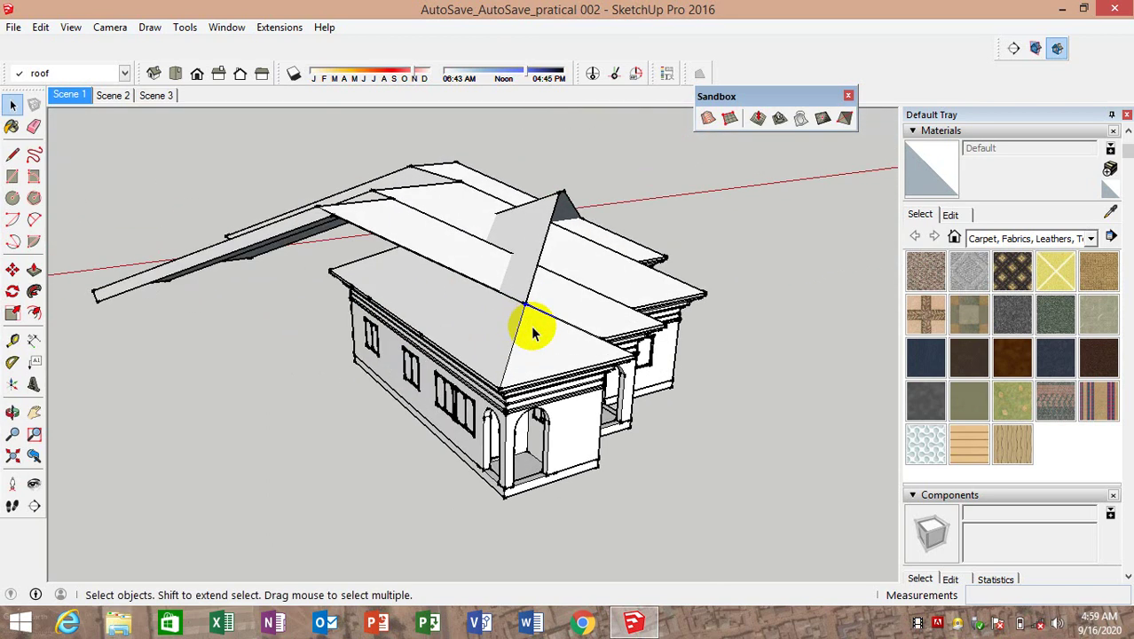
{"action": "scroll", "coordinate": [1012, 381], "scroll_direction": "down", "scroll_amount": 3}
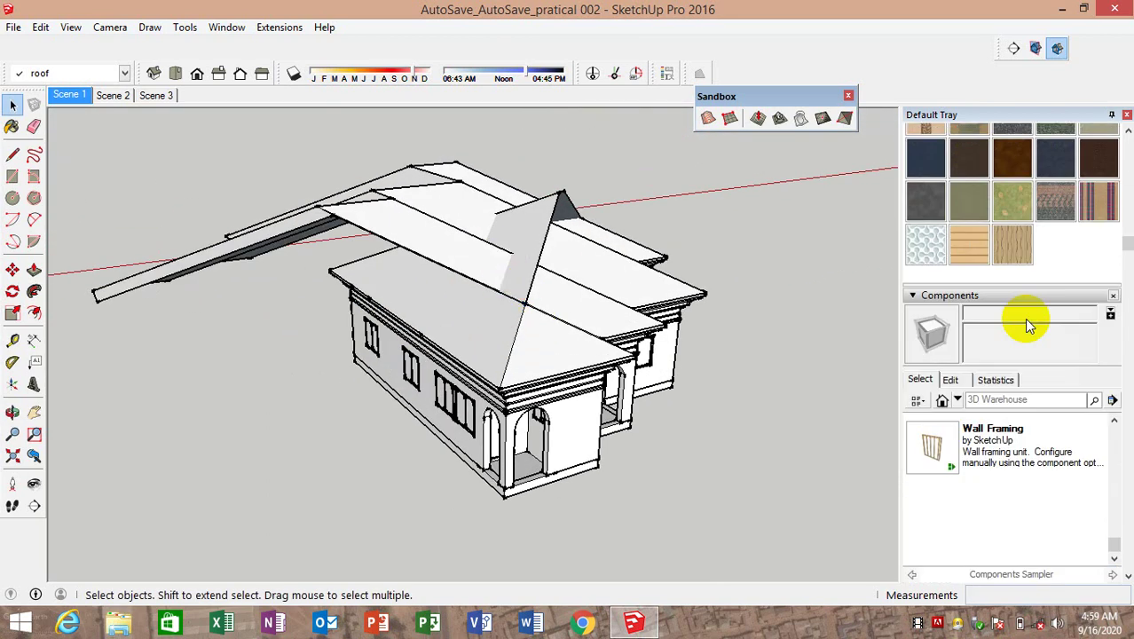
{"action": "scroll", "coordinate": [1029, 355], "scroll_direction": "down", "scroll_amount": 3}
{"action": "scroll", "coordinate": [1035, 399], "scroll_direction": "down", "scroll_amount": 3}
{"action": "scroll", "coordinate": [1024, 382], "scroll_direction": "up", "scroll_amount": 2}
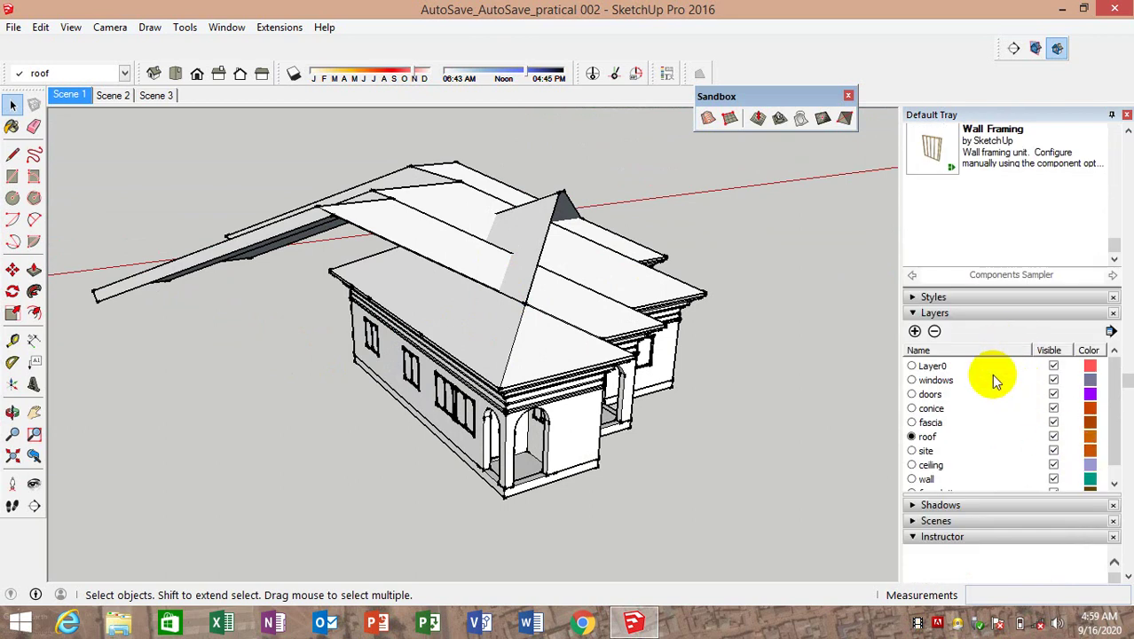
{"action": "left_click", "coordinate": [1056, 465]}
{"action": "left_click", "coordinate": [1056, 479]}
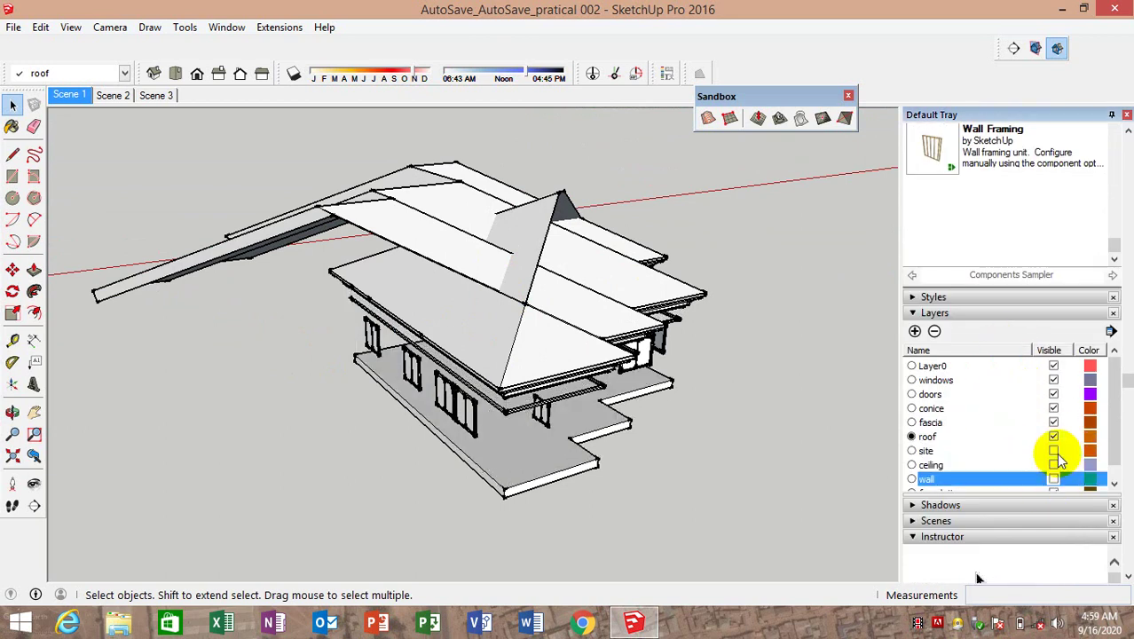
{"action": "left_click", "coordinate": [1053, 366]}
{"action": "left_click", "coordinate": [1056, 380]}
{"action": "left_click", "coordinate": [1054, 392]}
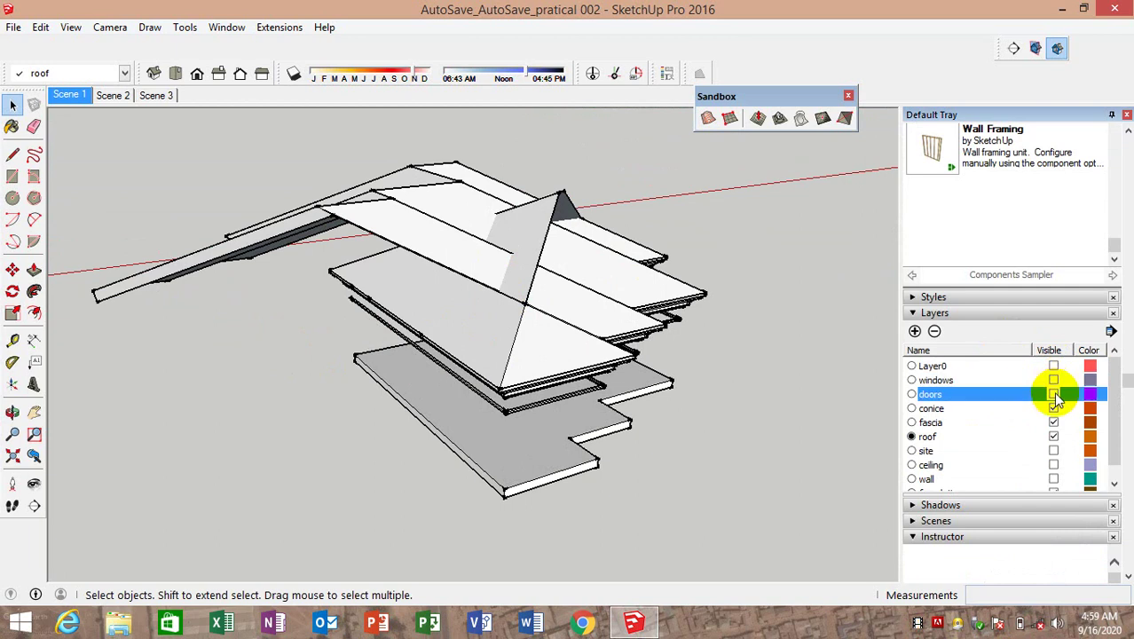
{"action": "left_click", "coordinate": [1053, 408]}
{"action": "left_click", "coordinate": [1053, 422]}
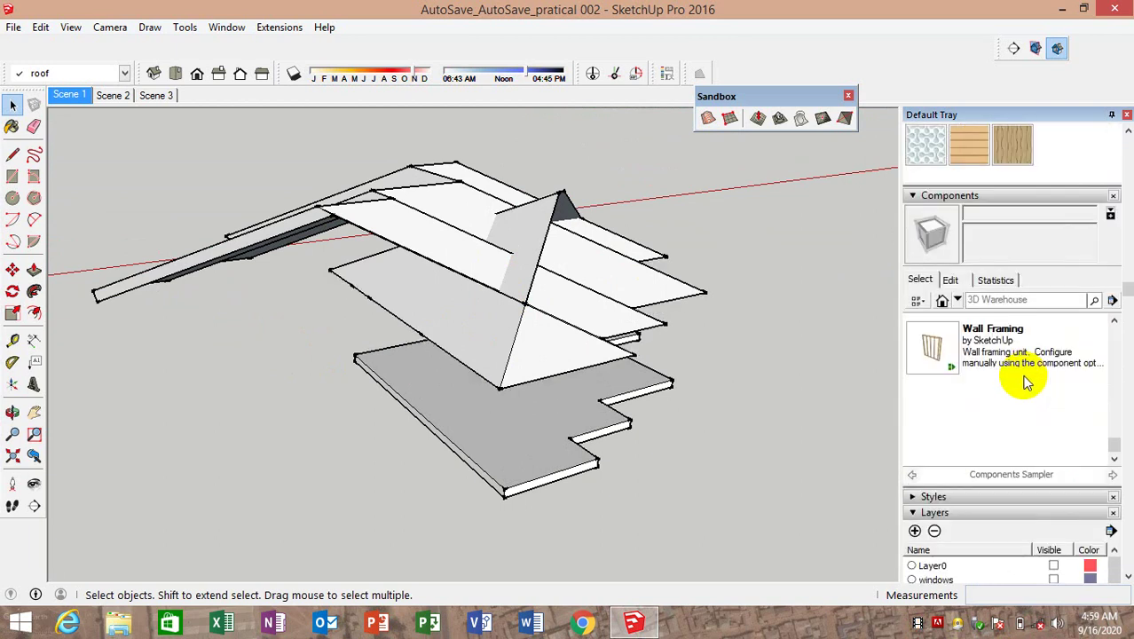
{"action": "scroll", "coordinate": [1034, 429], "scroll_direction": "down", "scroll_amount": 1}
{"action": "left_click", "coordinate": [1053, 479]}
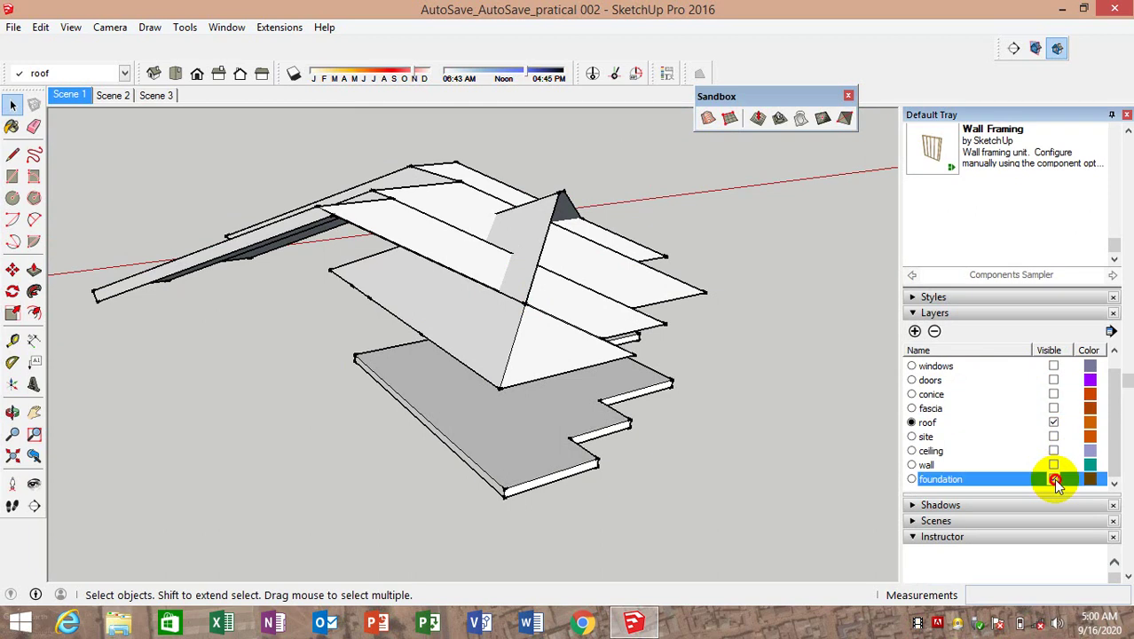
{"action": "mouse_move", "coordinate": [615, 314]}
{"action": "middle_mouse_down"}
{"action": "mouse_move", "coordinate": [269, 236]}
{"action": "mouse_move", "coordinate": [367, 410]}
{"action": "mouse_move", "coordinate": [473, 347]}
{"action": "middle_mouse_up"}
Select all connected roof geometry and apply Intersect Faces With Model, then pick a face to check
{"action": "triple_click", "coordinate": [480, 349]}
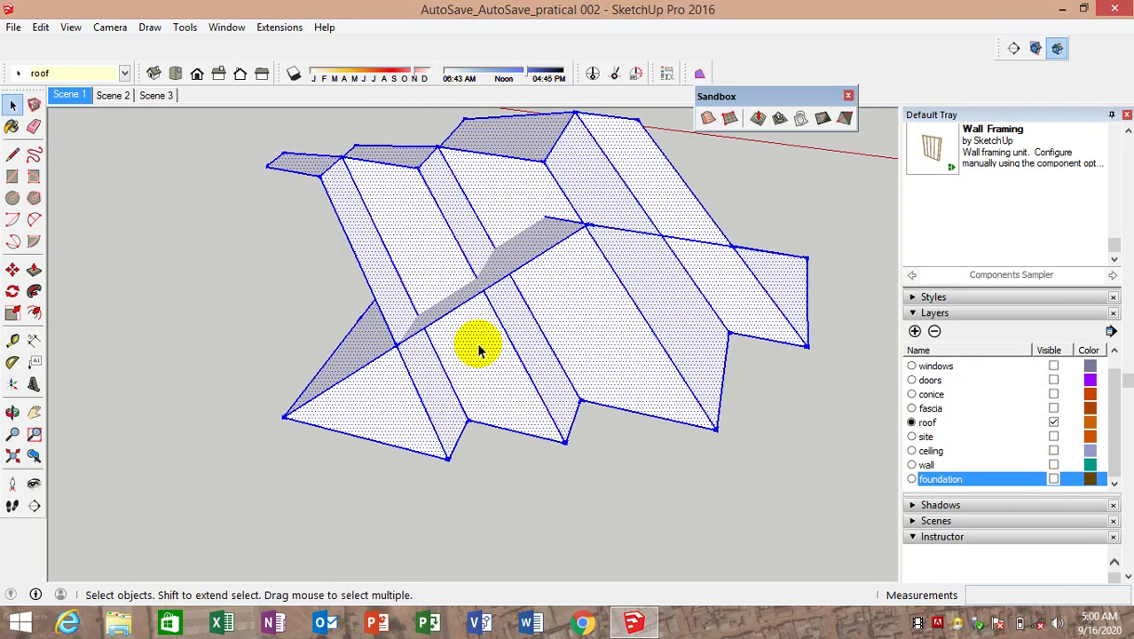
{"action": "right_click", "coordinate": [480, 348]}
{"action": "mouse_move", "coordinate": [531, 436]}
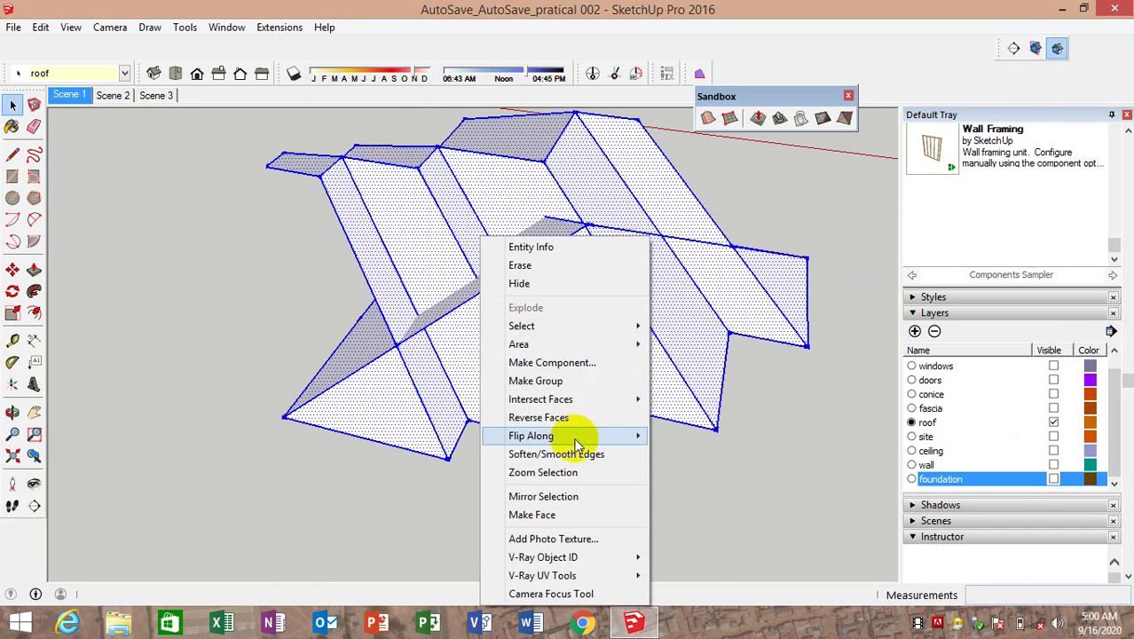
{"action": "mouse_move", "coordinate": [542, 399]}
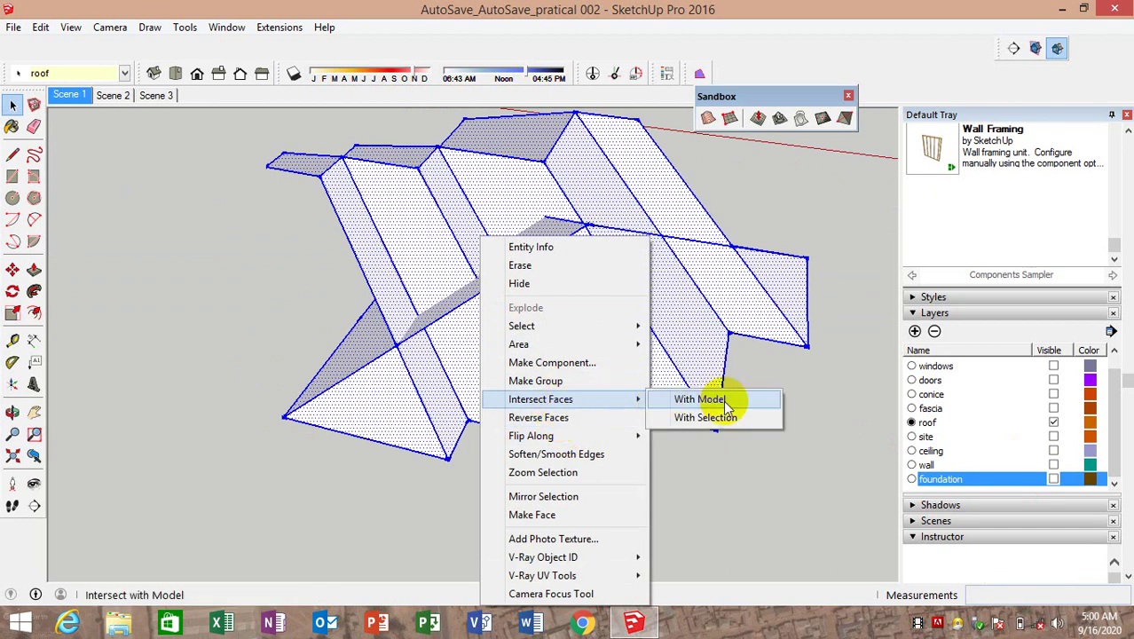
{"action": "left_click", "coordinate": [722, 418]}
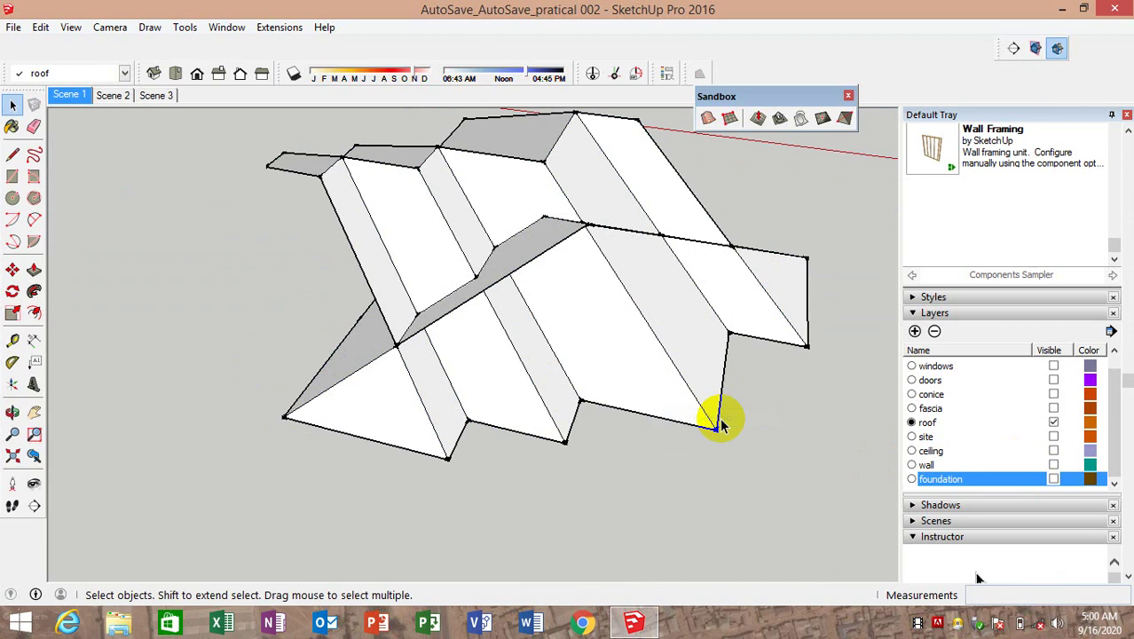
{"action": "left_click", "coordinate": [545, 317]}
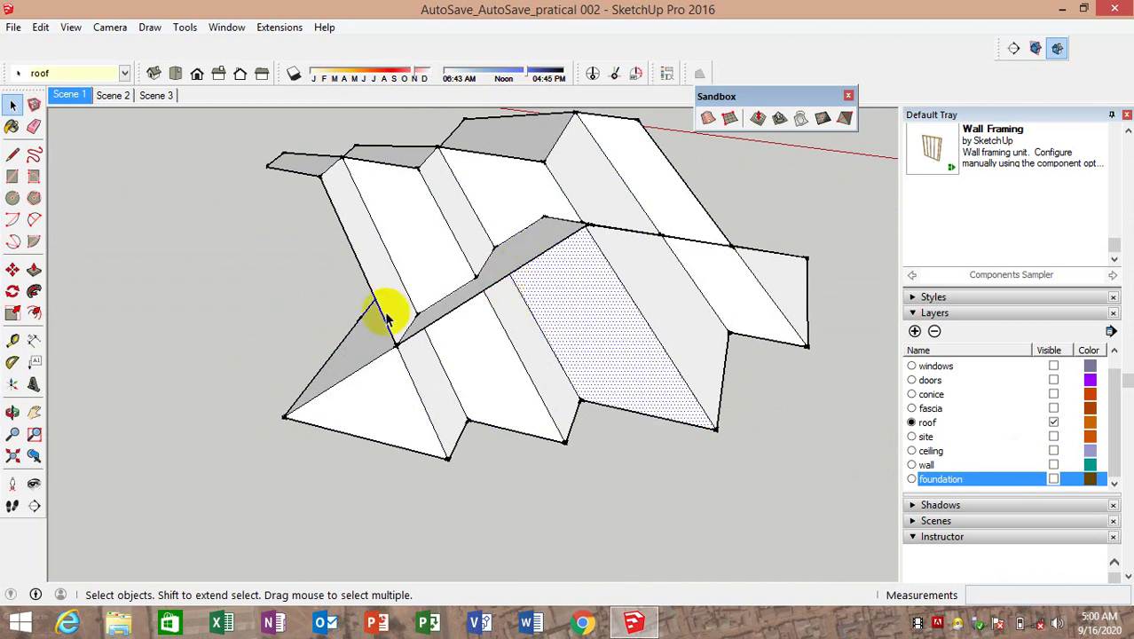
Erase leftover edges on the left roof wing, the stray edge, ridge edge and strip top
{"action": "middle_click_drag", "start_coordinate": [386, 320], "coordinate": [540, 233]}
{"action": "left_click", "coordinate": [34, 126]}
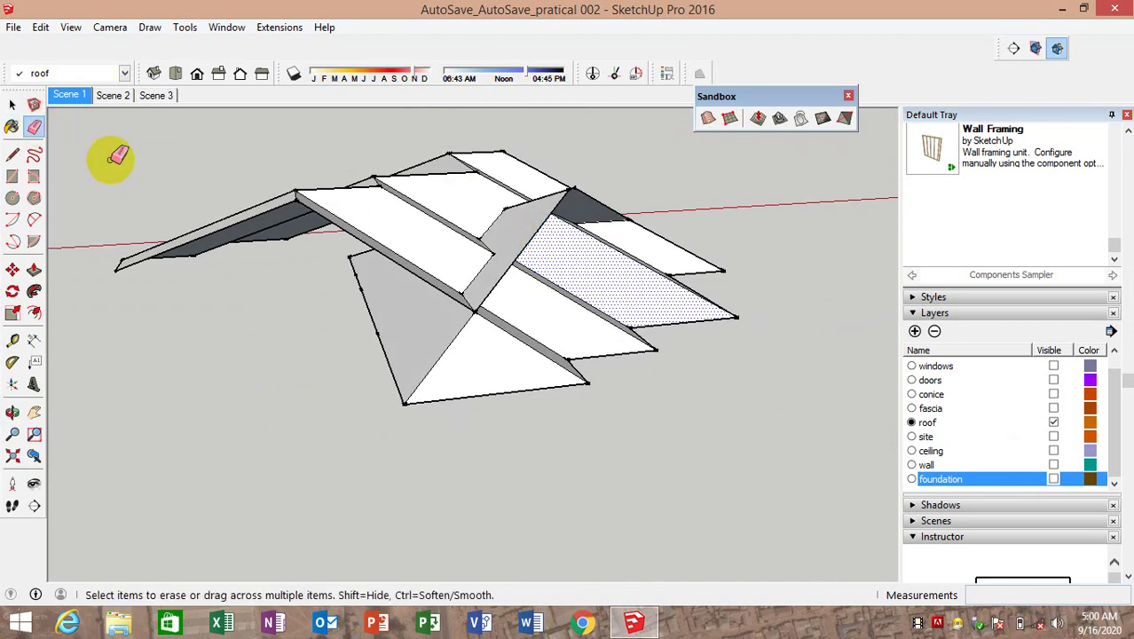
{"action": "scroll", "coordinate": [291, 190], "scroll_direction": "up", "scroll_amount": 1}
{"action": "mouse_move", "coordinate": [291, 190]}
{"action": "left_mouse_down"}
{"action": "mouse_move", "coordinate": [273, 251]}
{"action": "mouse_move", "coordinate": [236, 223]}
{"action": "left_mouse_up"}
{"action": "mouse_move", "coordinate": [354, 240]}
{"action": "left_mouse_down"}
{"action": "mouse_move", "coordinate": [306, 224]}
{"action": "mouse_move", "coordinate": [300, 197]}
{"action": "left_mouse_up"}
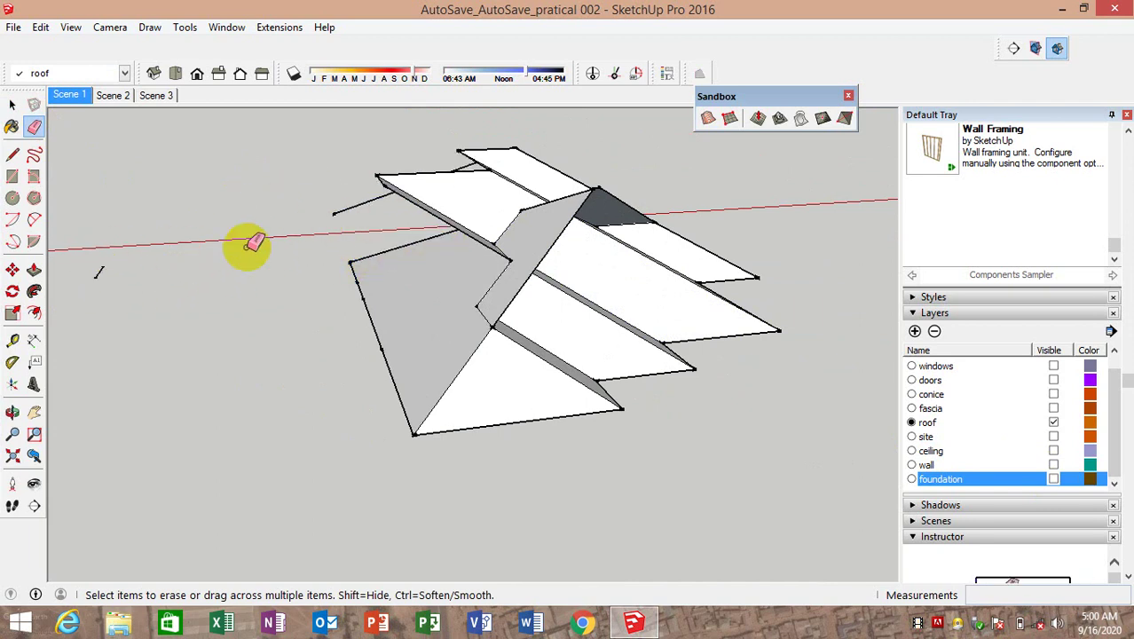
{"action": "left_click", "coordinate": [97, 272]}
{"action": "left_click_drag", "start_coordinate": [414, 165], "coordinate": [387, 200]}
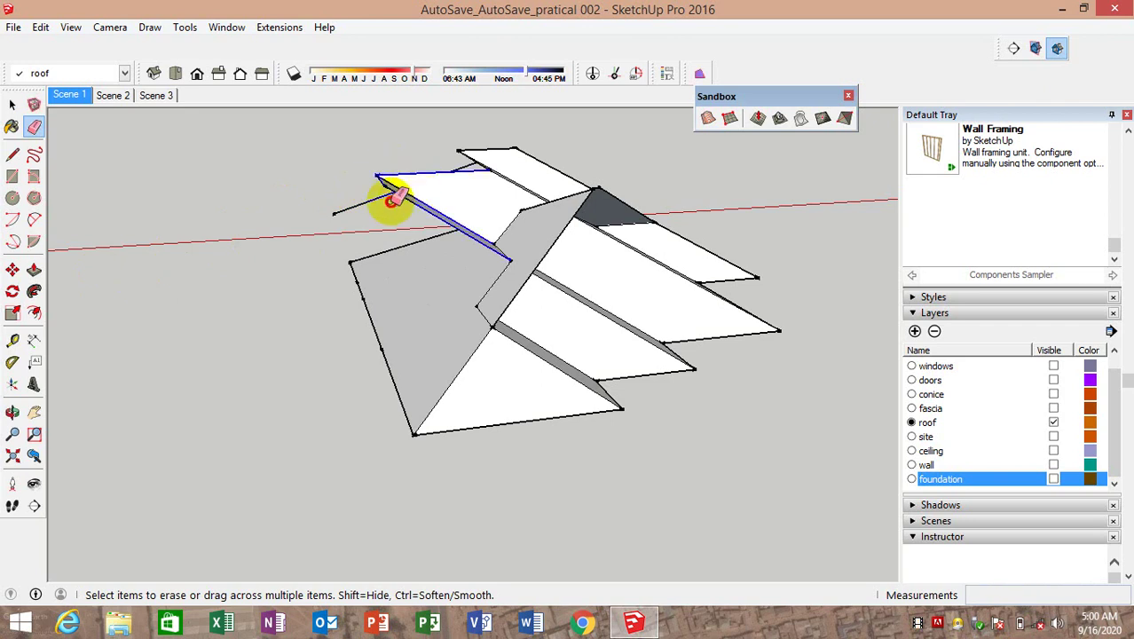
{"action": "mouse_move", "coordinate": [486, 142]}
{"action": "left_mouse_down"}
{"action": "mouse_move", "coordinate": [492, 162]}
{"action": "mouse_move", "coordinate": [518, 147]}
{"action": "left_mouse_up"}
From lower angles, erase the remaining stray roof edges so the faces merge
{"action": "key", "text": "o"}
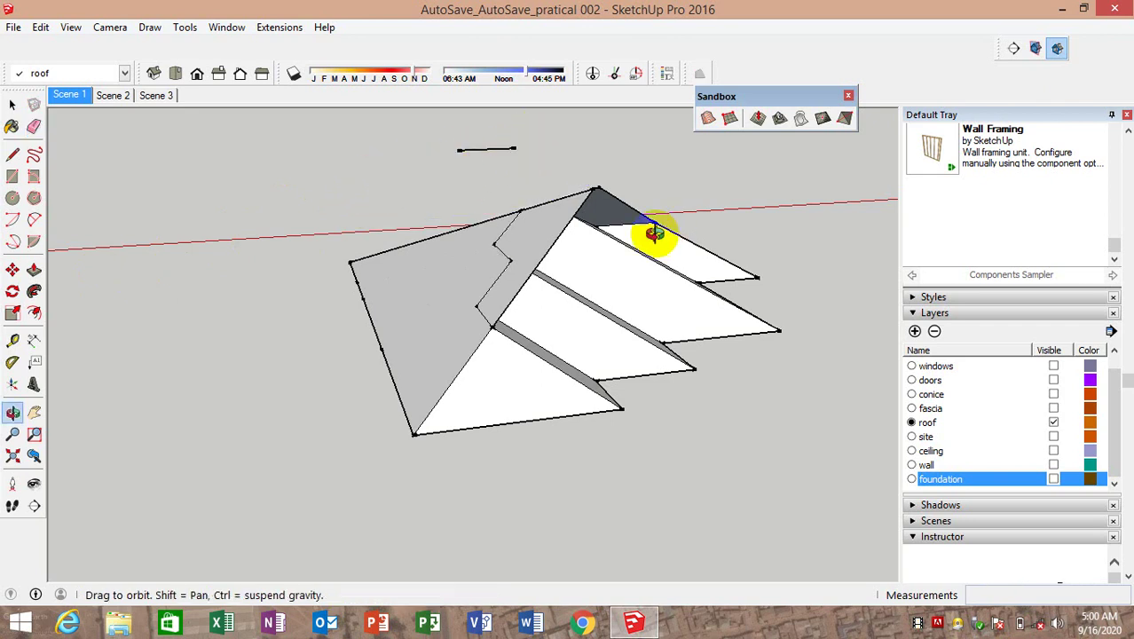
{"action": "mouse_move", "coordinate": [650, 233]}
{"action": "left_mouse_down"}
{"action": "mouse_move", "coordinate": [516, 160]}
{"action": "mouse_move", "coordinate": [626, 279]}
{"action": "left_mouse_up"}
{"action": "key", "text": "e"}
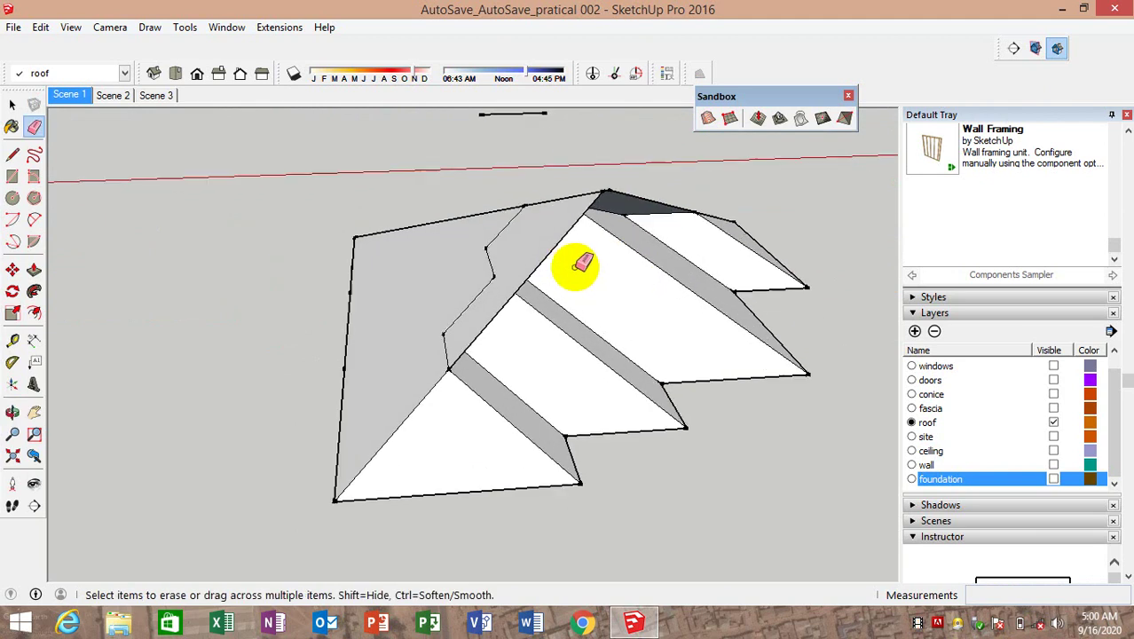
{"action": "left_click", "coordinate": [547, 257]}
{"action": "key", "text": "o"}
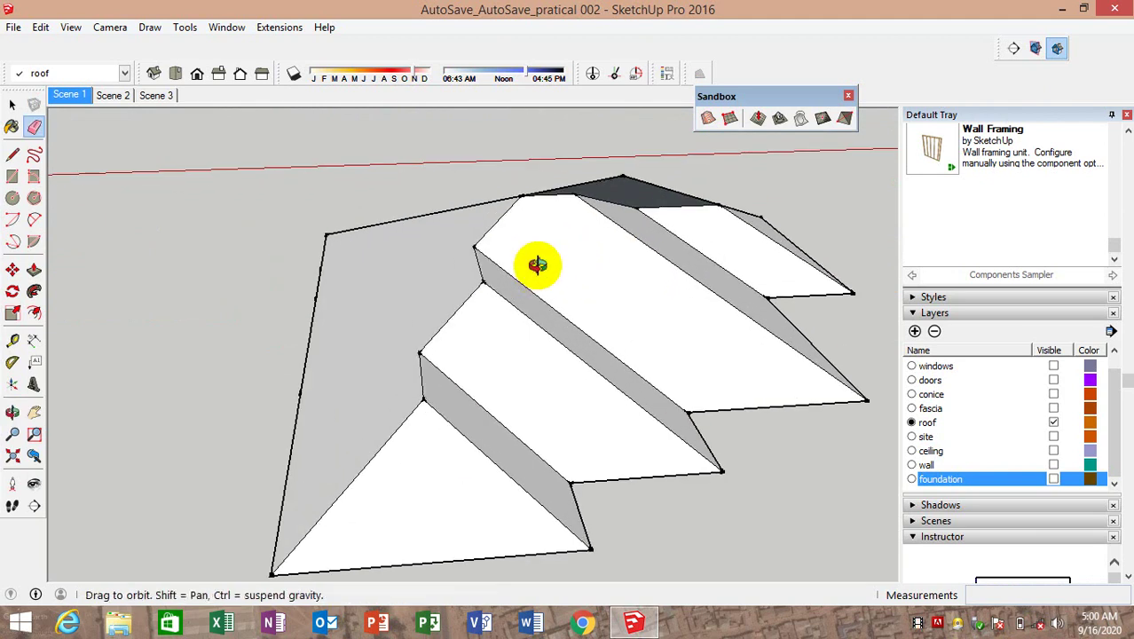
{"action": "mouse_move", "coordinate": [537, 259]}
{"action": "left_mouse_down"}
{"action": "mouse_move", "coordinate": [561, 160]}
{"action": "mouse_move", "coordinate": [619, 186]}
{"action": "mouse_move", "coordinate": [438, 261]}
{"action": "mouse_move", "coordinate": [232, 261]}
{"action": "left_mouse_up"}
{"action": "key", "text": "e"}
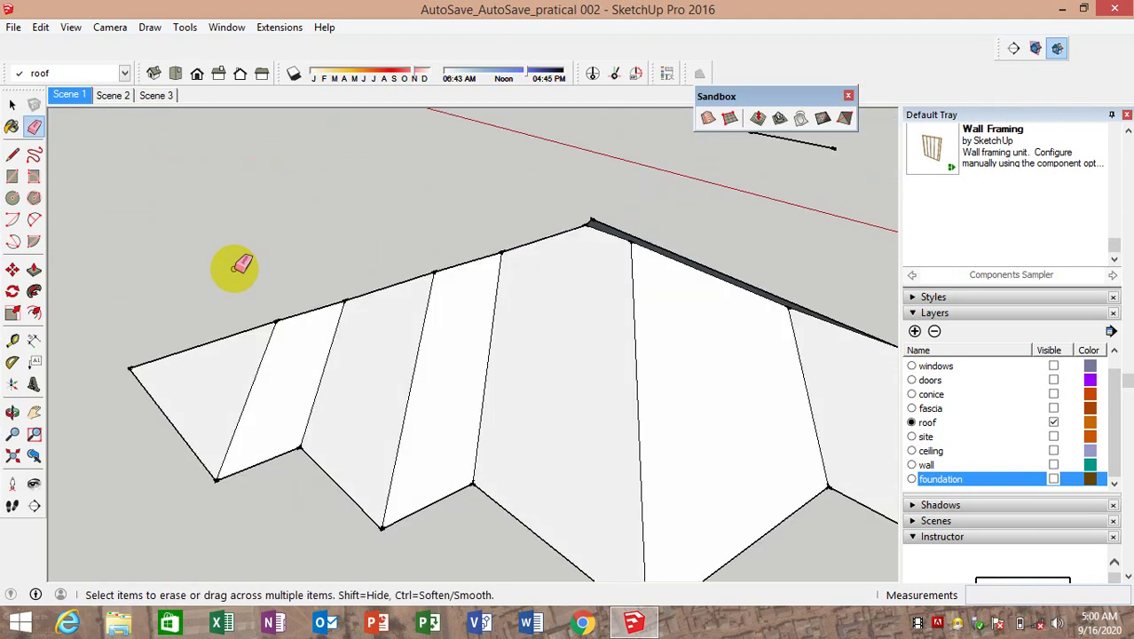
{"action": "mouse_move", "coordinate": [727, 246]}
{"action": "middle_mouse_down"}
{"action": "mouse_move", "coordinate": [687, 285]}
{"action": "mouse_move", "coordinate": [970, 285]}
{"action": "mouse_move", "coordinate": [413, 214]}
{"action": "middle_mouse_up"}
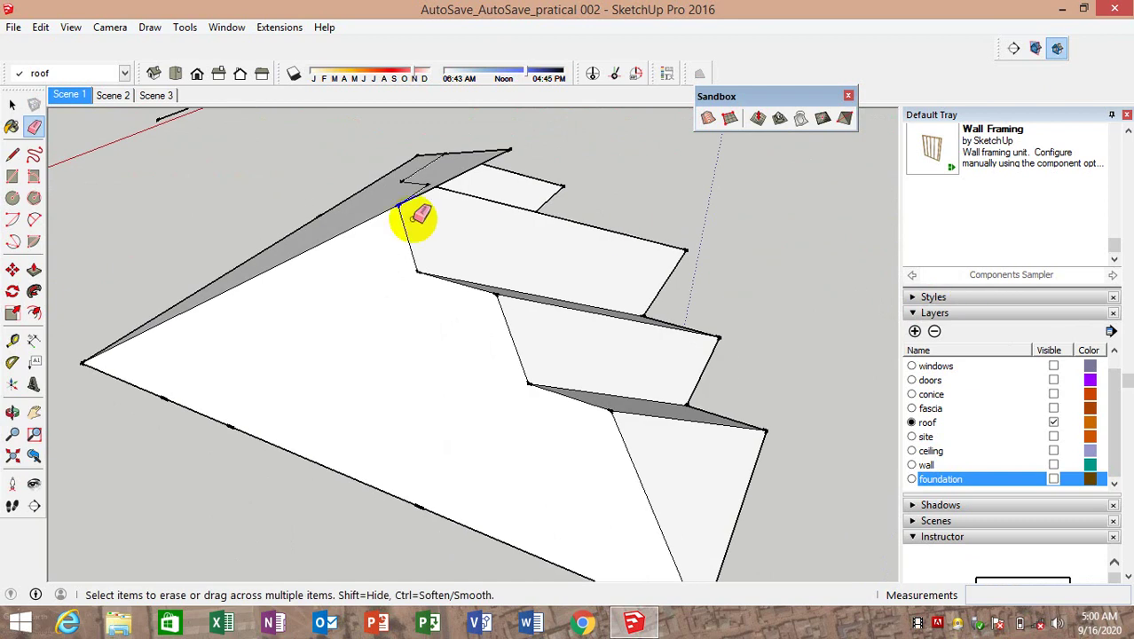
{"action": "scroll", "coordinate": [513, 146], "scroll_direction": "up", "scroll_amount": 3}
{"action": "left_click", "coordinate": [746, 168]}
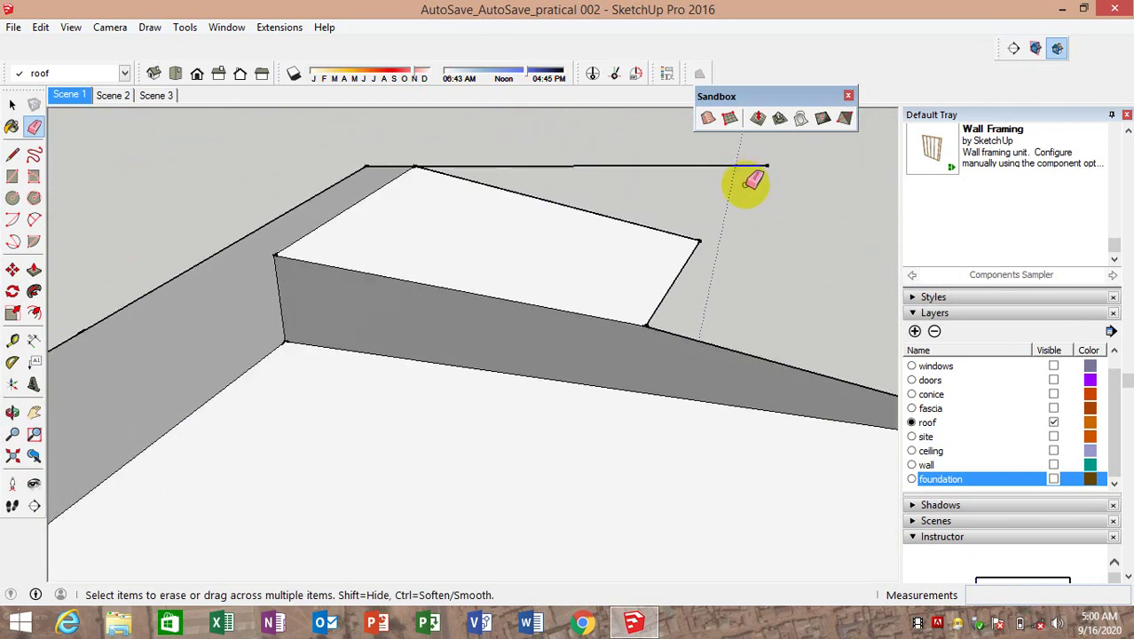
{"action": "scroll", "coordinate": [741, 167], "scroll_direction": "down", "scroll_amount": 2}
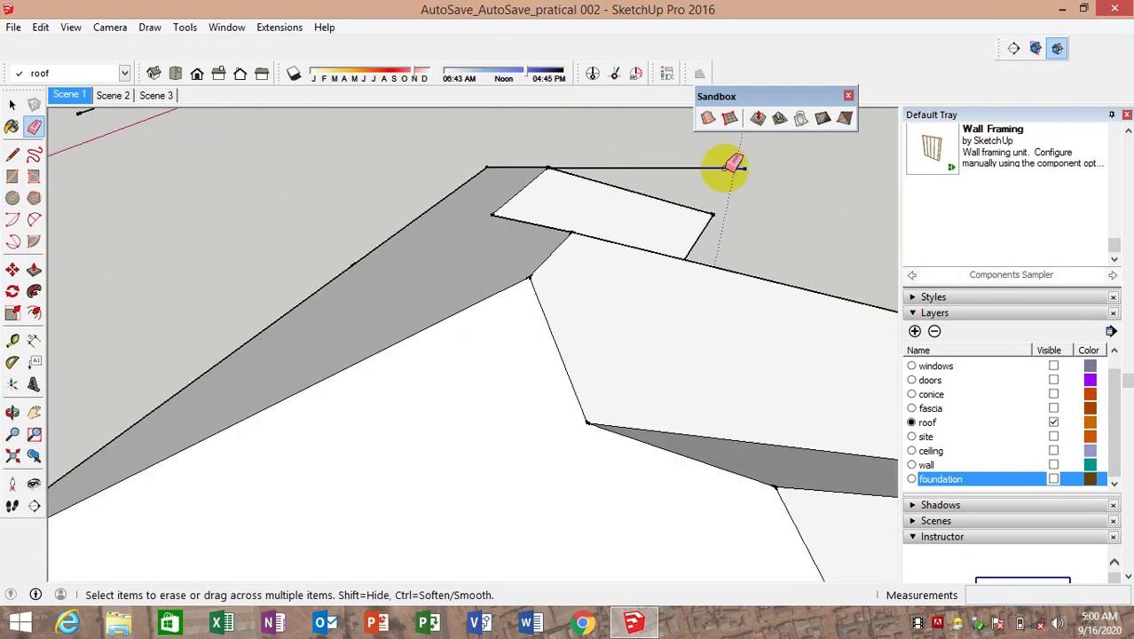
{"action": "scroll", "coordinate": [697, 228], "scroll_direction": "down", "scroll_amount": 3}
Review the stepped roof from several angles, then start Follow Me on the triangular end face
{"action": "mouse_move", "coordinate": [651, 261]}
{"action": "middle_mouse_down"}
{"action": "mouse_move", "coordinate": [353, 203]}
{"action": "mouse_move", "coordinate": [488, 263]}
{"action": "mouse_move", "coordinate": [266, 261]}
{"action": "mouse_move", "coordinate": [688, 307]}
{"action": "middle_mouse_up"}
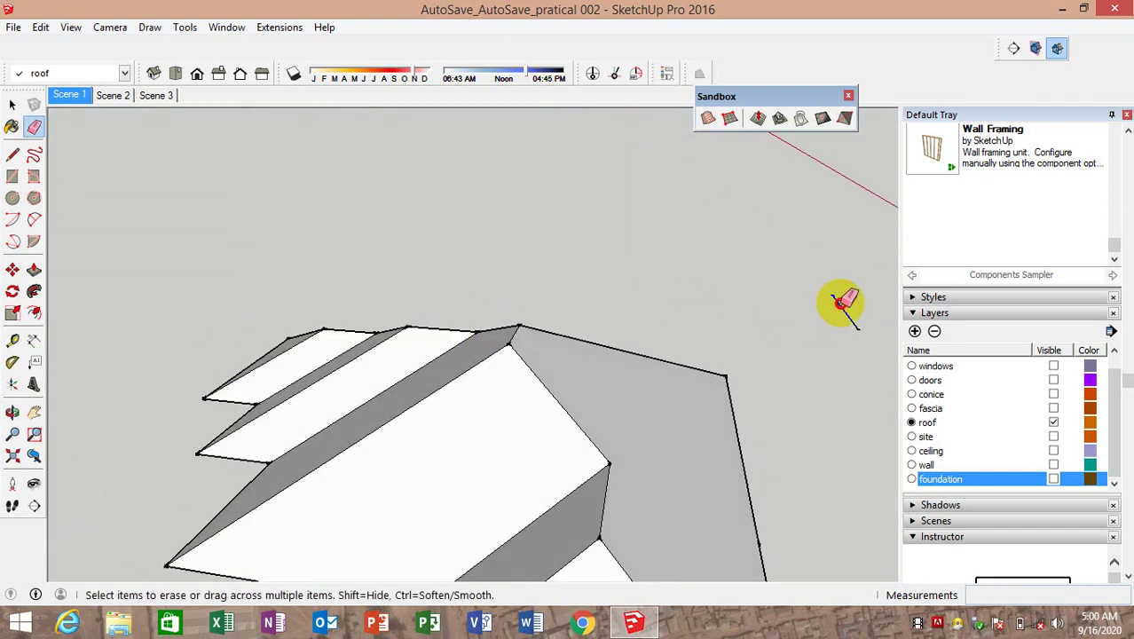
{"action": "mouse_move", "coordinate": [608, 266]}
{"action": "middle_mouse_down"}
{"action": "mouse_move", "coordinate": [430, 342]}
{"action": "mouse_move", "coordinate": [380, 392]}
{"action": "mouse_move", "coordinate": [556, 247]}
{"action": "middle_mouse_up"}
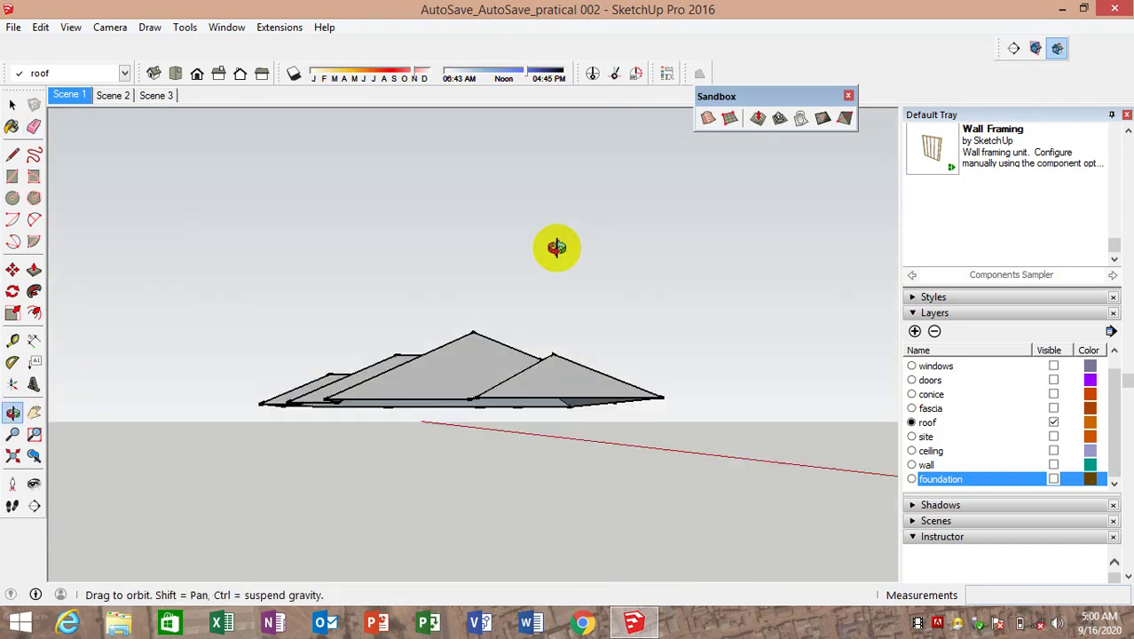
{"action": "mouse_move", "coordinate": [556, 247]}
{"action": "left_mouse_down"}
{"action": "mouse_move", "coordinate": [603, 197]}
{"action": "mouse_move", "coordinate": [626, 311]}
{"action": "left_mouse_up"}
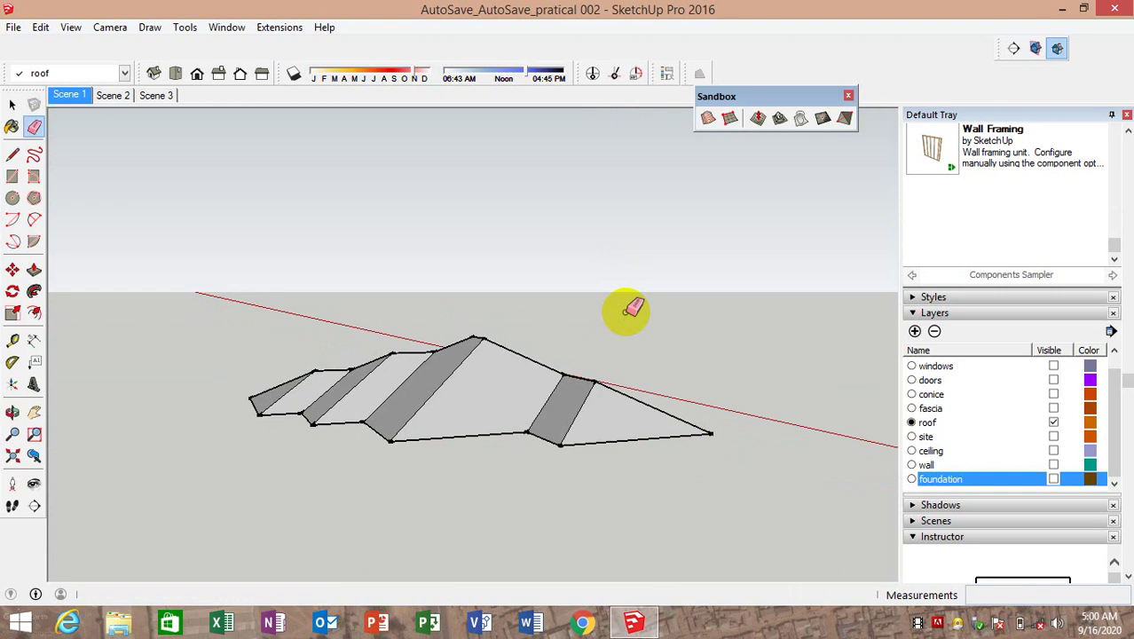
{"action": "middle_click_drag", "start_coordinate": [587, 380], "coordinate": [563, 355]}
{"action": "mouse_move", "coordinate": [563, 355]}
{"action": "left_mouse_down"}
{"action": "mouse_move", "coordinate": [608, 264]}
{"action": "mouse_move", "coordinate": [778, 367]}
{"action": "mouse_move", "coordinate": [805, 501]}
{"action": "left_mouse_up"}
{"action": "key", "text": "e"}
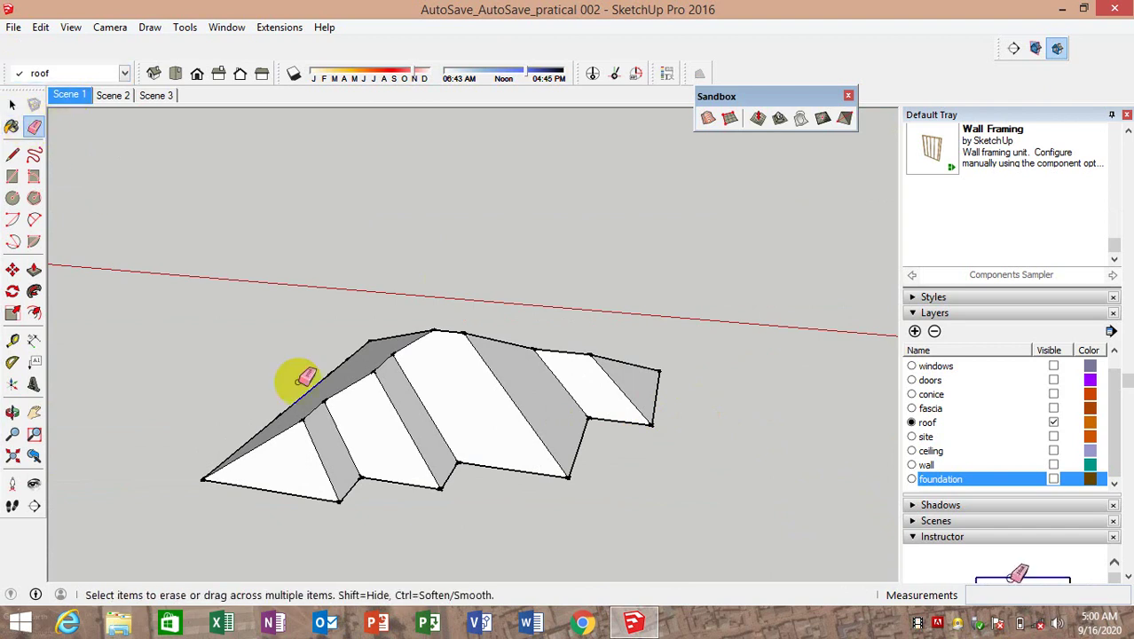
{"action": "middle_click_drag", "start_coordinate": [306, 377], "coordinate": [422, 422]}
{"action": "scroll", "coordinate": [456, 388], "scroll_direction": "up", "scroll_amount": 2}
{"action": "scroll", "coordinate": [359, 405], "scroll_direction": "up", "scroll_amount": 3}
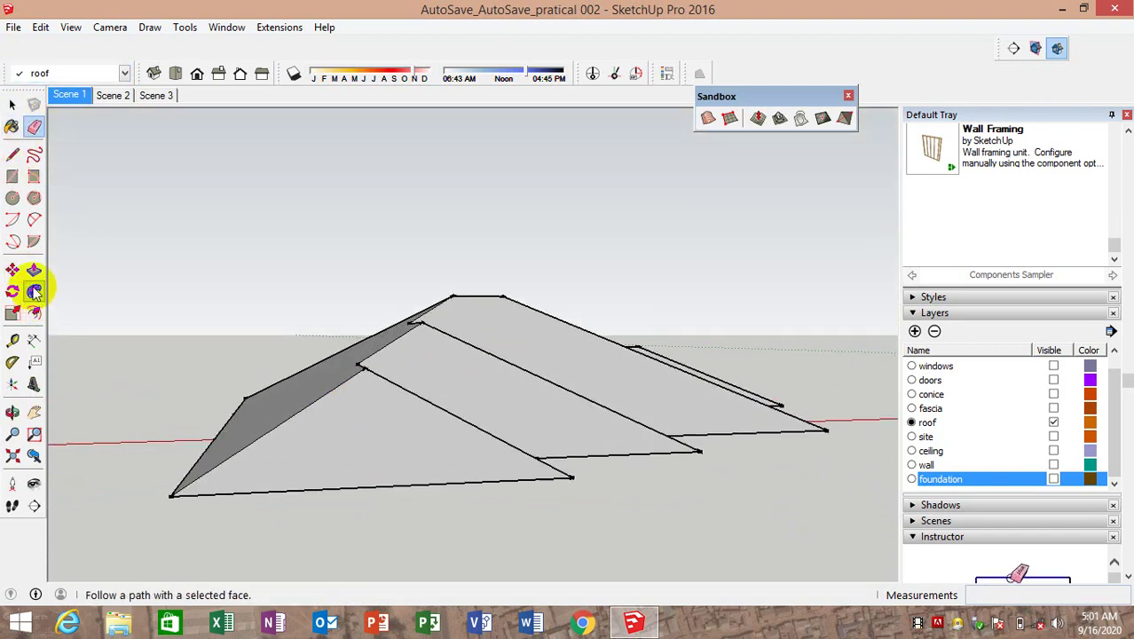
{"action": "left_click", "coordinate": [33, 291]}
{"action": "left_click", "coordinate": [317, 456]}
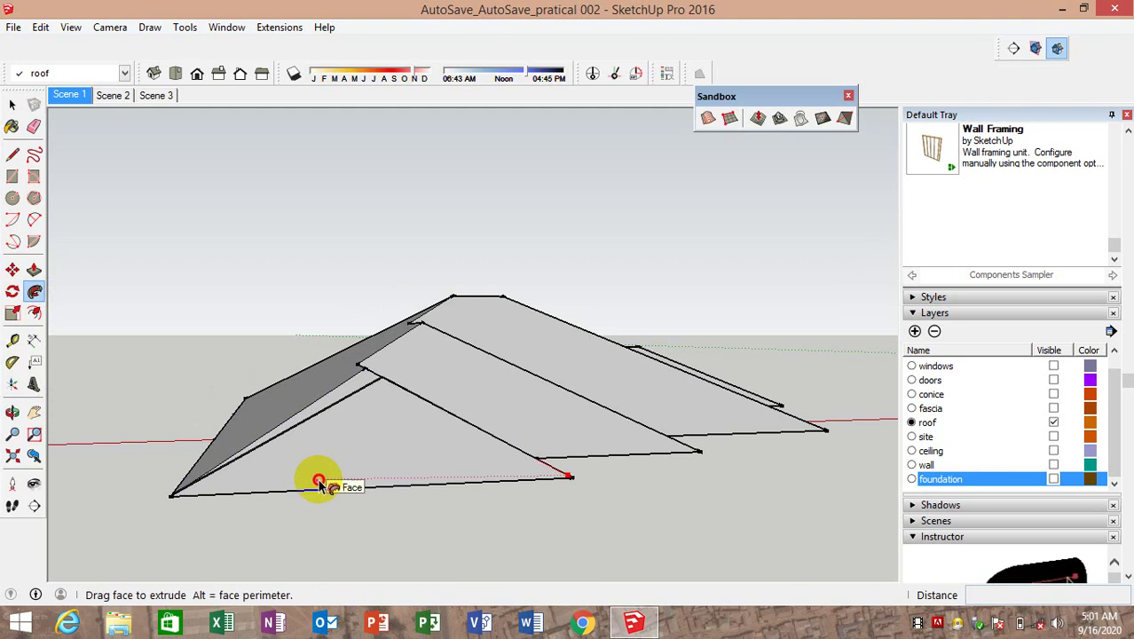
Cancel the sweep and offset the triangular roof end face inward by 100
{"action": "key", "text": "Escape"}
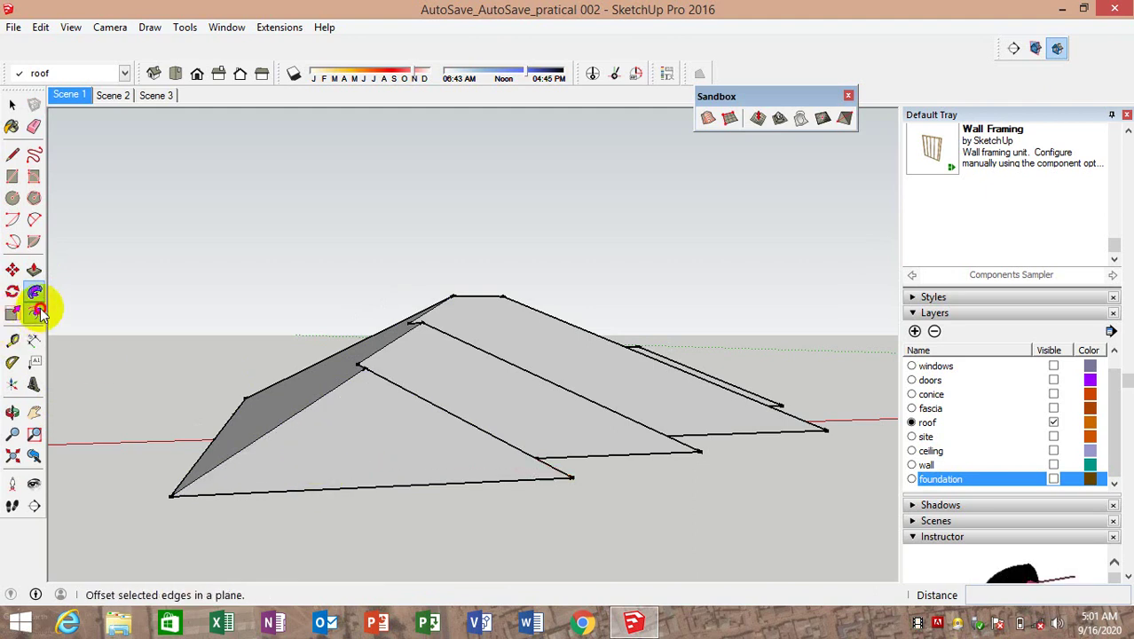
{"action": "left_click", "coordinate": [40, 312]}
{"action": "left_click", "coordinate": [316, 444]}
{"action": "type", "text": "50"}
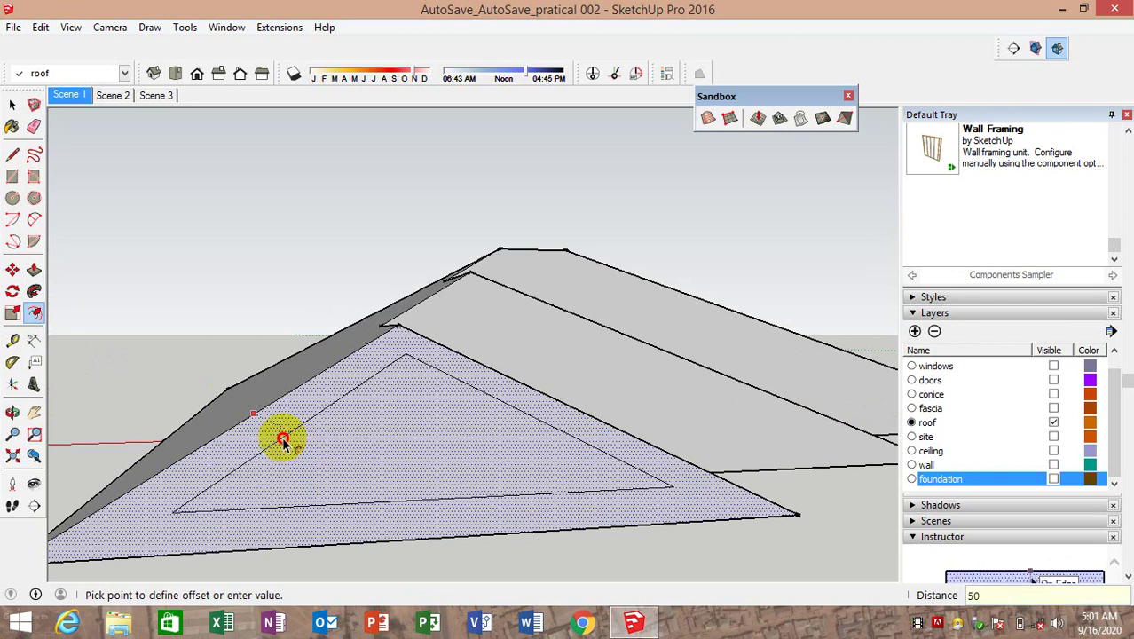
{"action": "key", "text": "Return"}
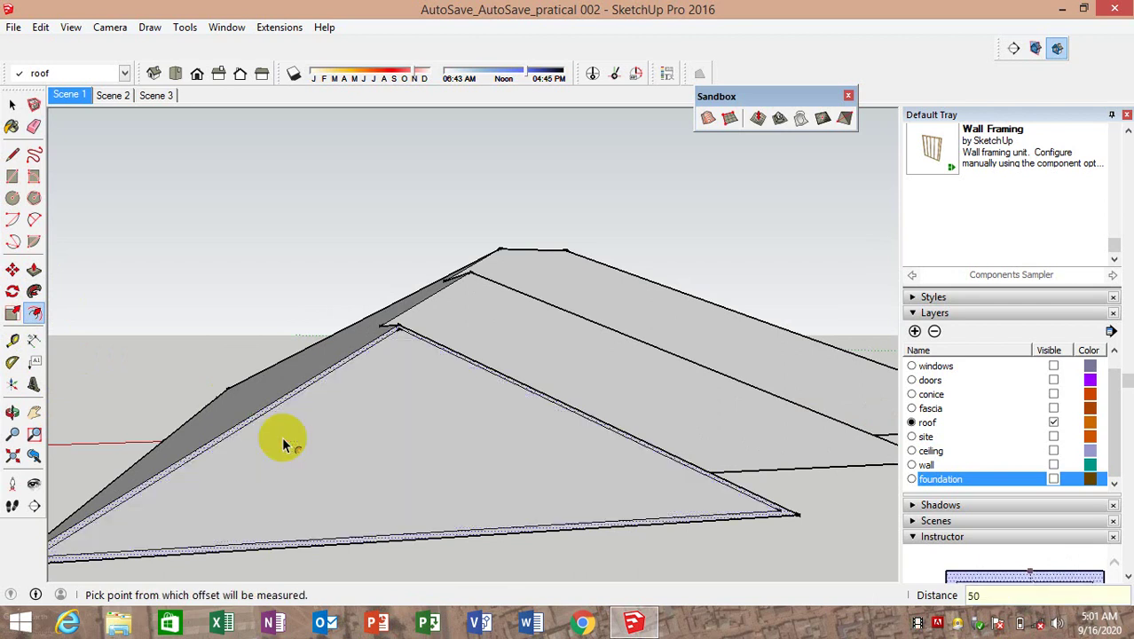
{"action": "scroll", "coordinate": [486, 469], "scroll_direction": "down", "scroll_amount": 2}
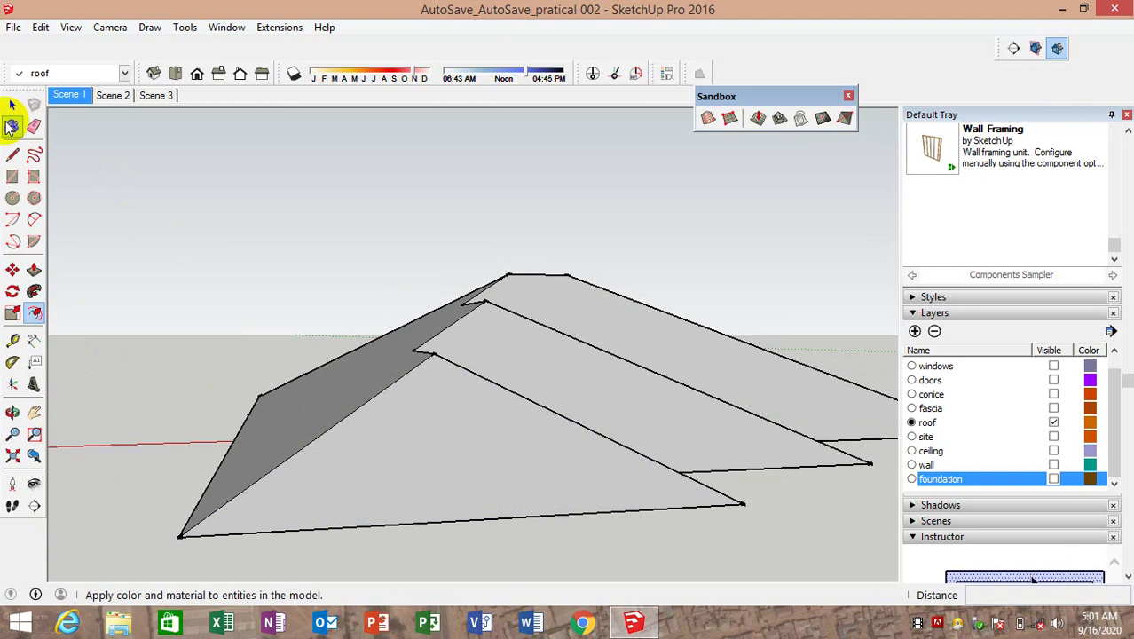
{"action": "mouse_move", "coordinate": [315, 337]}
{"action": "middle_mouse_down"}
{"action": "mouse_move", "coordinate": [406, 489]}
{"action": "mouse_move", "coordinate": [392, 538]}
{"action": "mouse_move", "coordinate": [354, 324]}
{"action": "mouse_move", "coordinate": [353, 339]}
{"action": "middle_mouse_up"}
{"action": "left_click", "coordinate": [352, 340]}
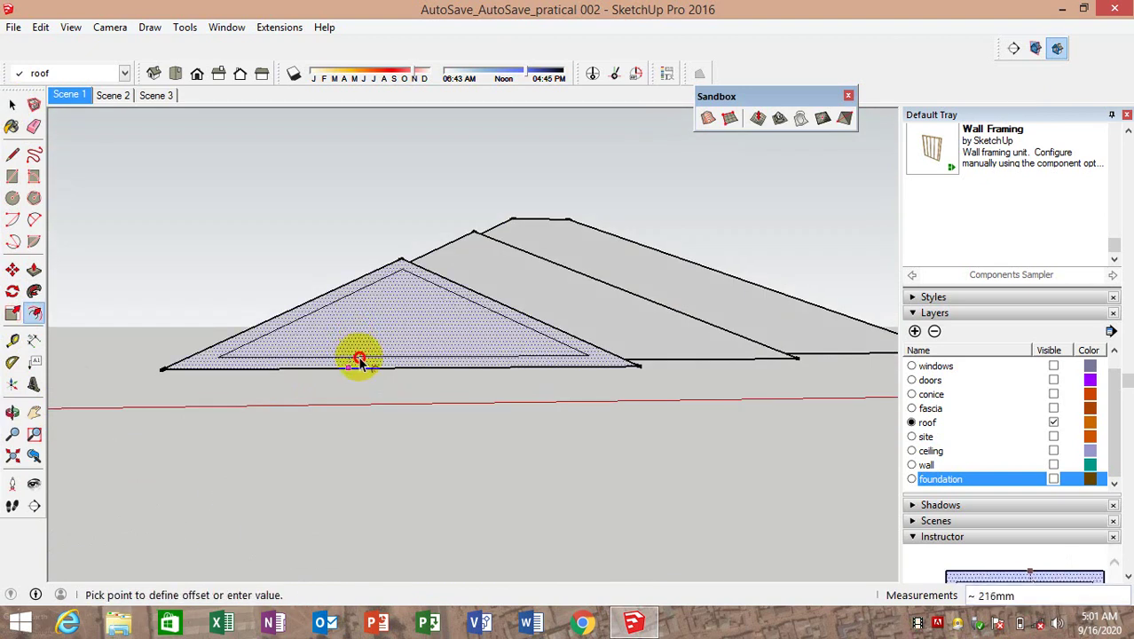
{"action": "key", "text": "Return"}
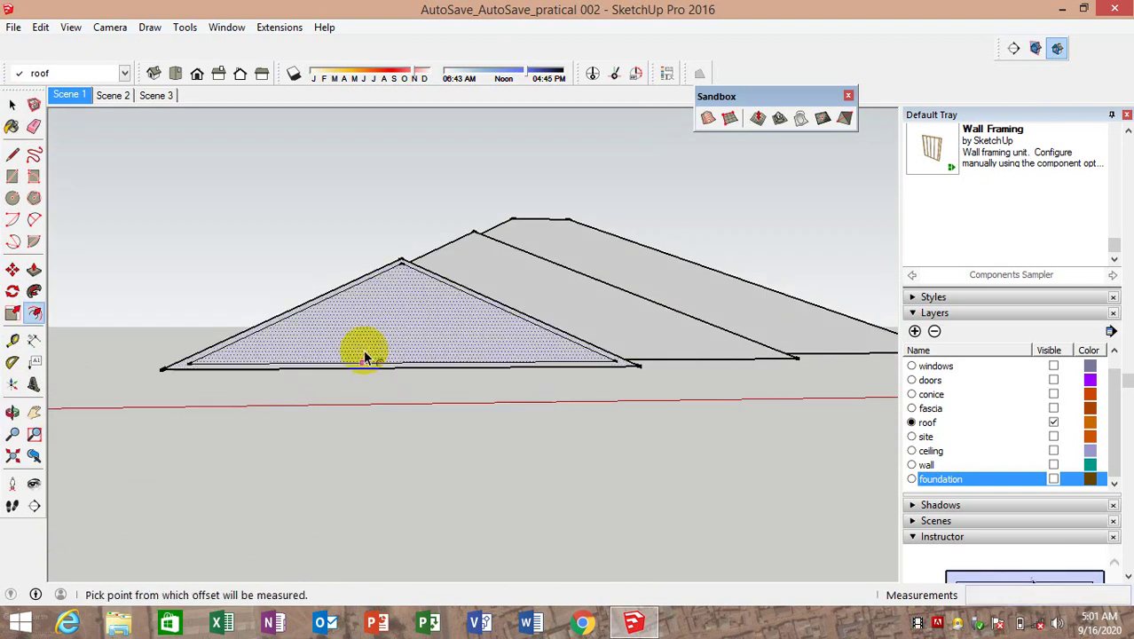
Offset the next roof face, the narrow sloped strip and the large right face by 100
{"action": "mouse_move", "coordinate": [367, 354]}
{"action": "middle_mouse_down"}
{"action": "mouse_move", "coordinate": [587, 436]}
{"action": "mouse_move", "coordinate": [412, 379]}
{"action": "middle_mouse_up"}
{"action": "left_click", "coordinate": [417, 390]}
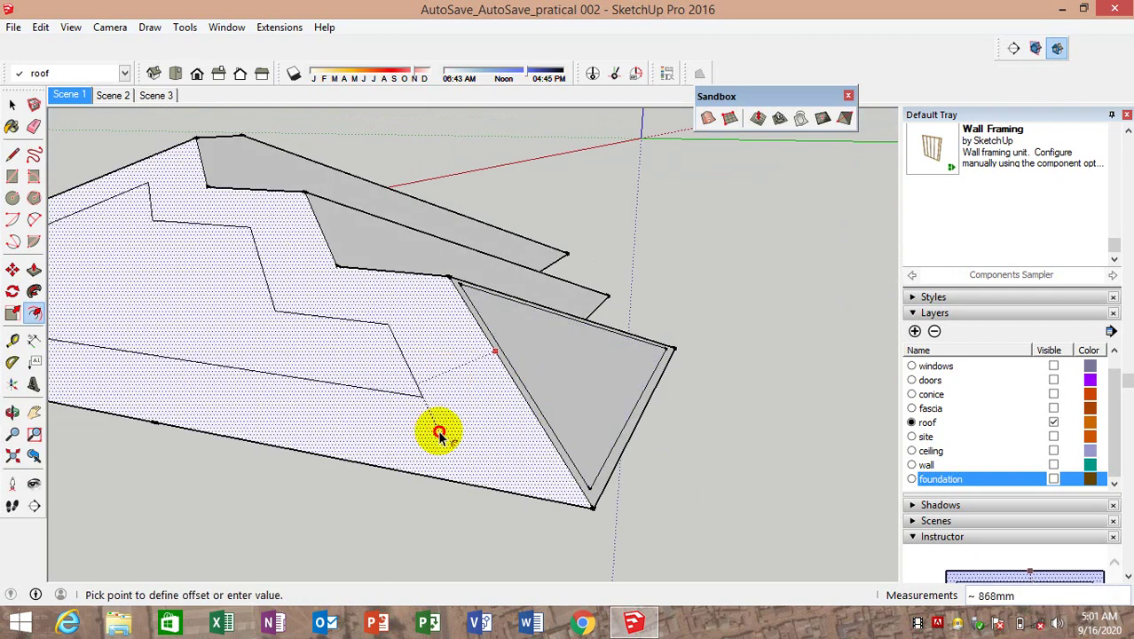
{"action": "type", "text": "100"}
{"action": "key", "text": "Return"}
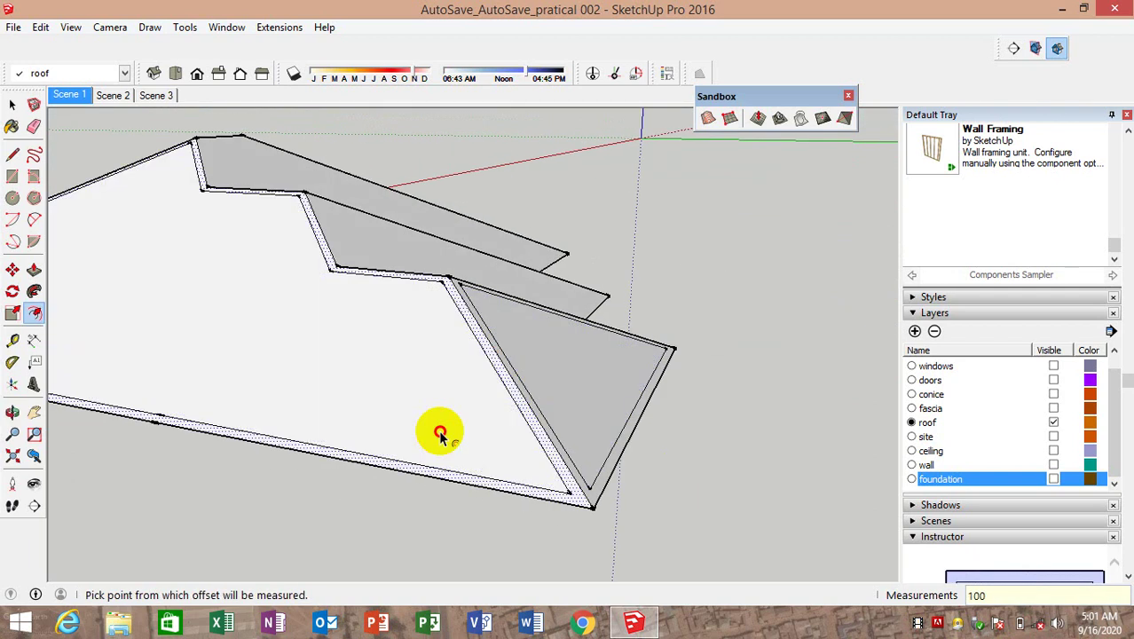
{"action": "mouse_move", "coordinate": [438, 436]}
{"action": "middle_mouse_down"}
{"action": "mouse_move", "coordinate": [532, 430]}
{"action": "mouse_move", "coordinate": [266, 408]}
{"action": "middle_mouse_up"}
{"action": "scroll", "coordinate": [479, 339], "scroll_direction": "up", "scroll_amount": 2}
{"action": "left_click", "coordinate": [479, 339]}
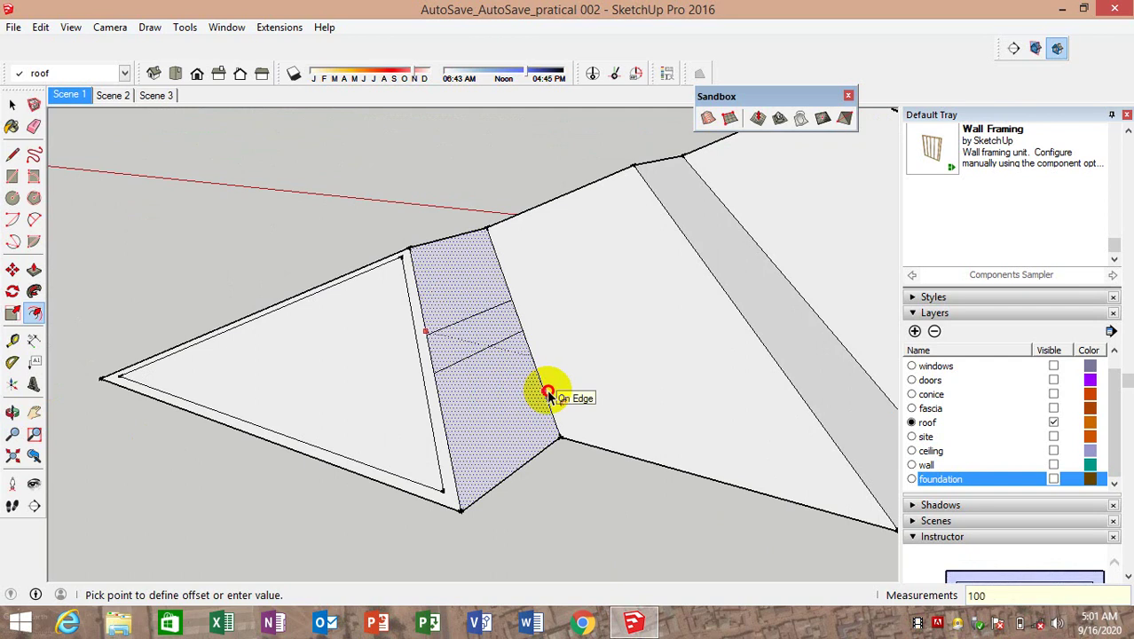
{"action": "key", "text": "Return"}
{"action": "left_click", "coordinate": [537, 371]}
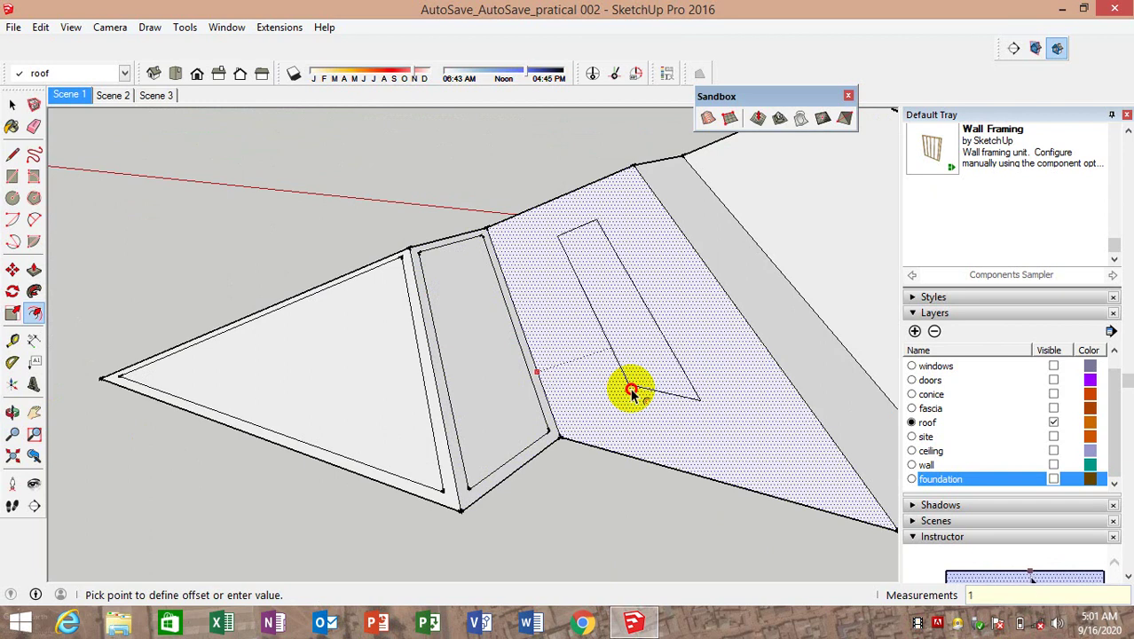
{"action": "key", "text": "Return"}
Offset the sloped strip, both right roof slopes and the small four-sided face by 100
{"action": "mouse_move", "coordinate": [615, 385]}
{"action": "middle_mouse_down"}
{"action": "mouse_move", "coordinate": [665, 355]}
{"action": "mouse_move", "coordinate": [716, 352]}
{"action": "mouse_move", "coordinate": [582, 380]}
{"action": "mouse_move", "coordinate": [400, 385]}
{"action": "mouse_move", "coordinate": [462, 435]}
{"action": "mouse_move", "coordinate": [531, 418]}
{"action": "middle_mouse_up"}
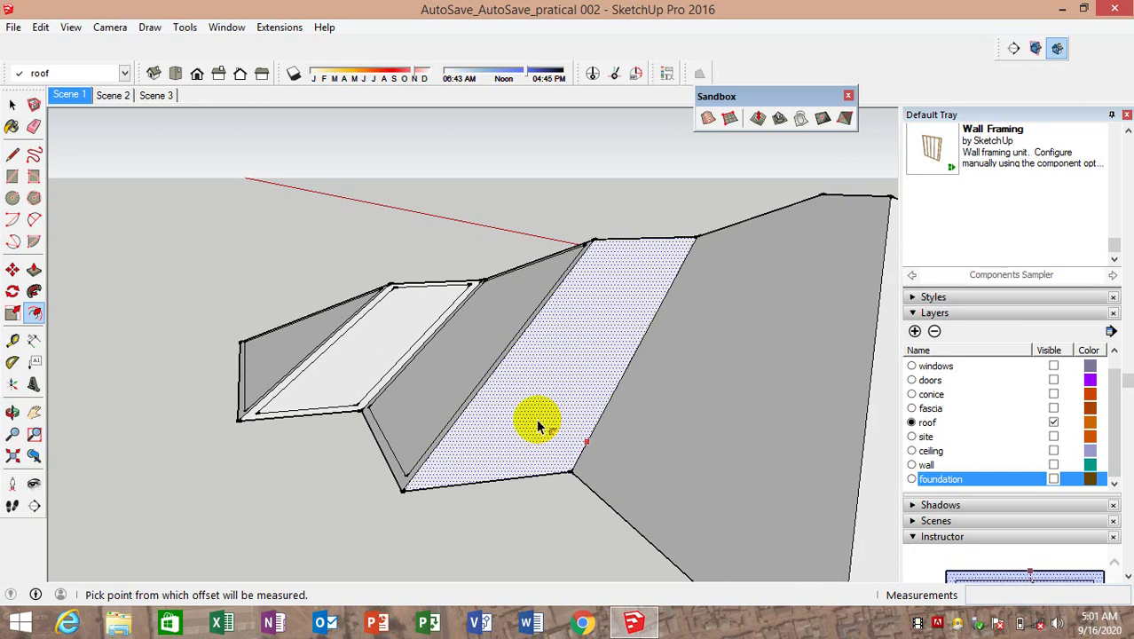
{"action": "left_click", "coordinate": [531, 418]}
{"action": "type", "text": "100"}
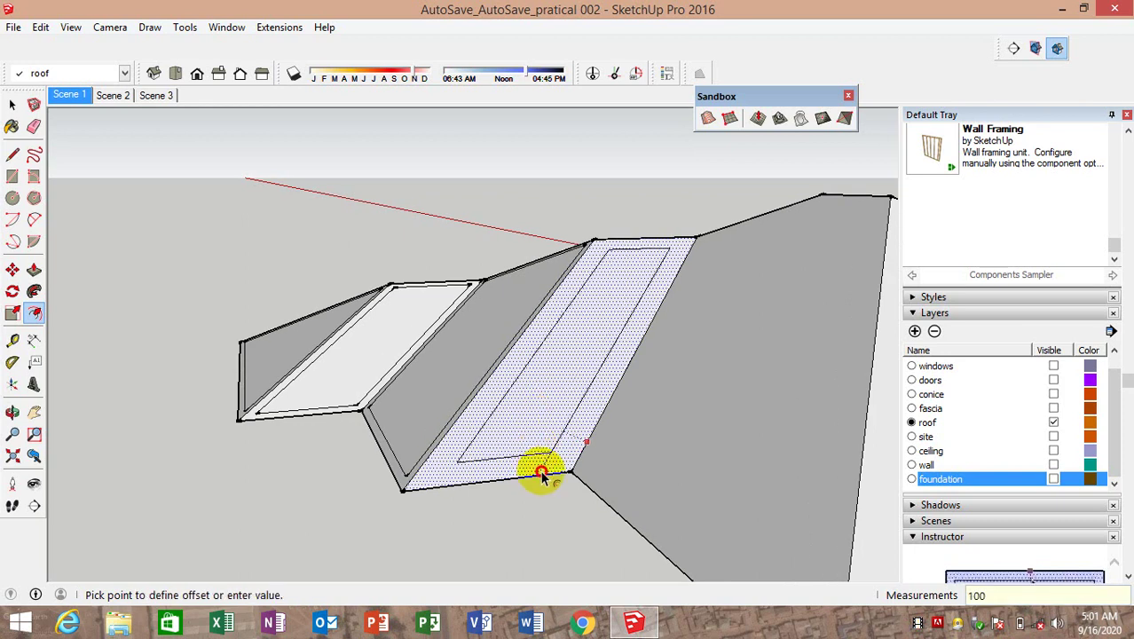
{"action": "key", "text": "Return"}
{"action": "mouse_move", "coordinate": [552, 398]}
{"action": "middle_mouse_down"}
{"action": "mouse_move", "coordinate": [721, 410]}
{"action": "mouse_move", "coordinate": [746, 383]}
{"action": "middle_mouse_up"}
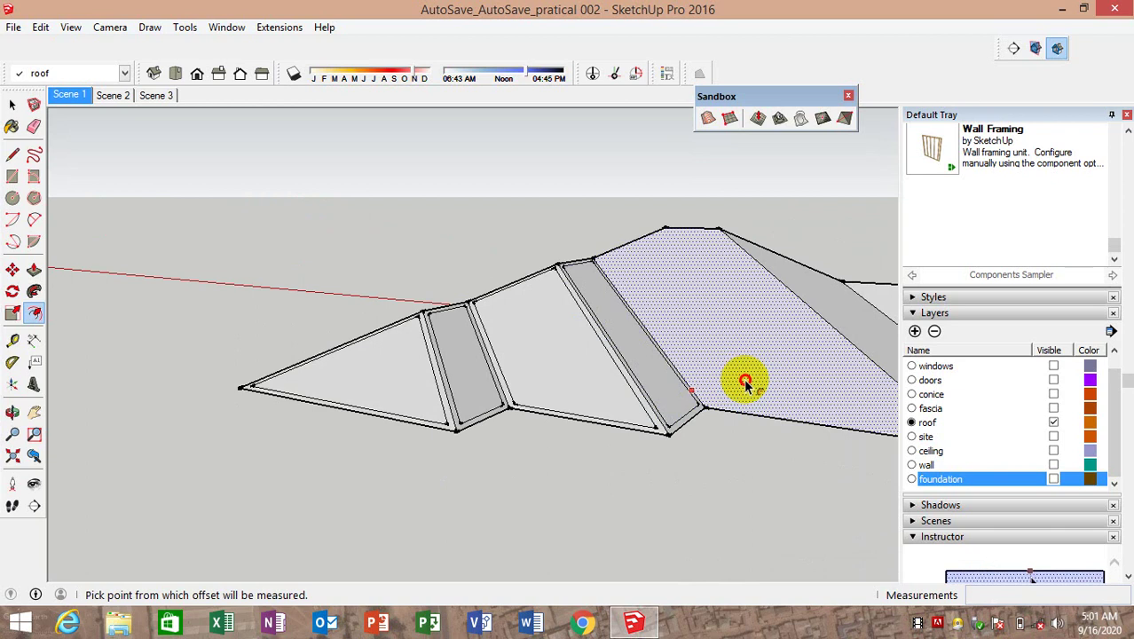
{"action": "left_click", "coordinate": [746, 383]}
{"action": "type", "text": "100"}
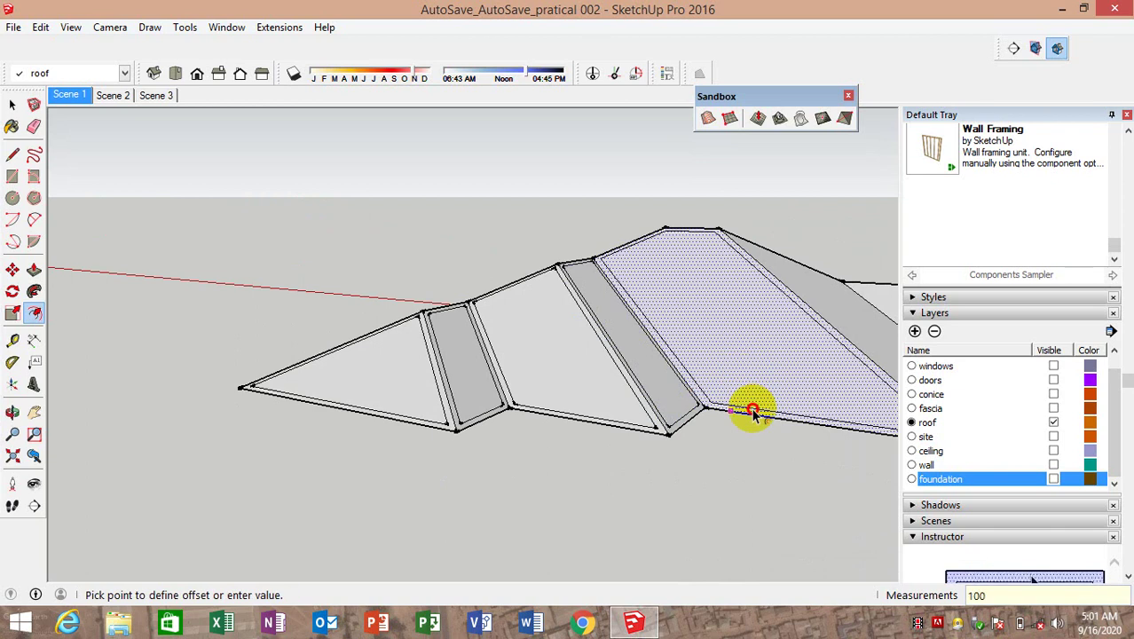
{"action": "key", "text": "Return"}
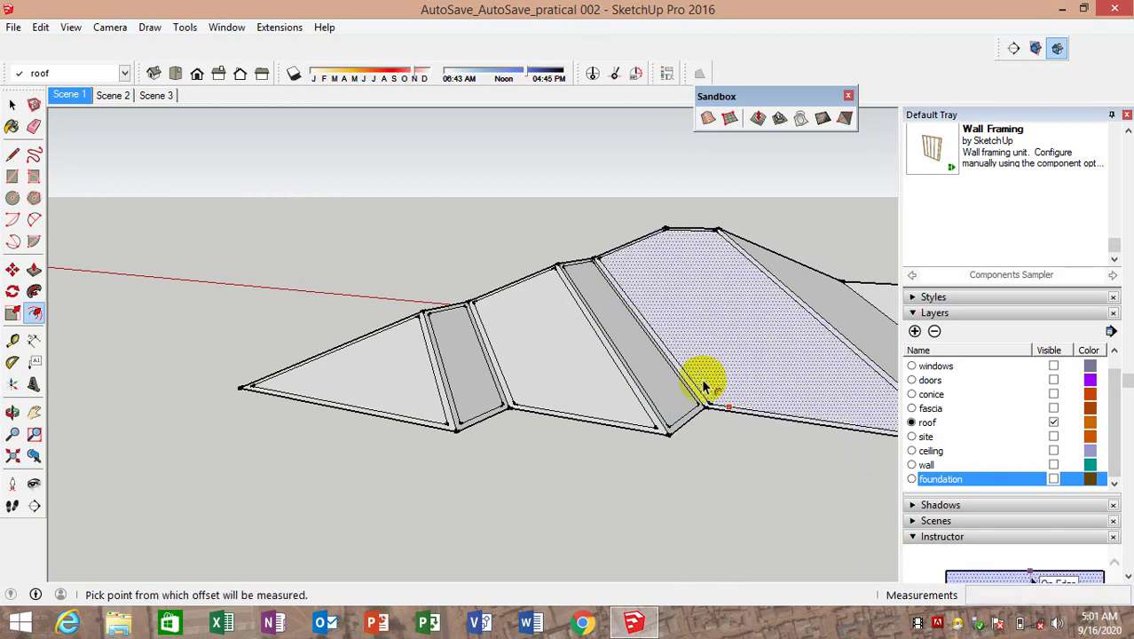
{"action": "mouse_move", "coordinate": [703, 374]}
{"action": "middle_mouse_down"}
{"action": "mouse_move", "coordinate": [671, 362]}
{"action": "mouse_move", "coordinate": [739, 354]}
{"action": "mouse_move", "coordinate": [745, 375]}
{"action": "mouse_move", "coordinate": [713, 367]}
{"action": "middle_mouse_up"}
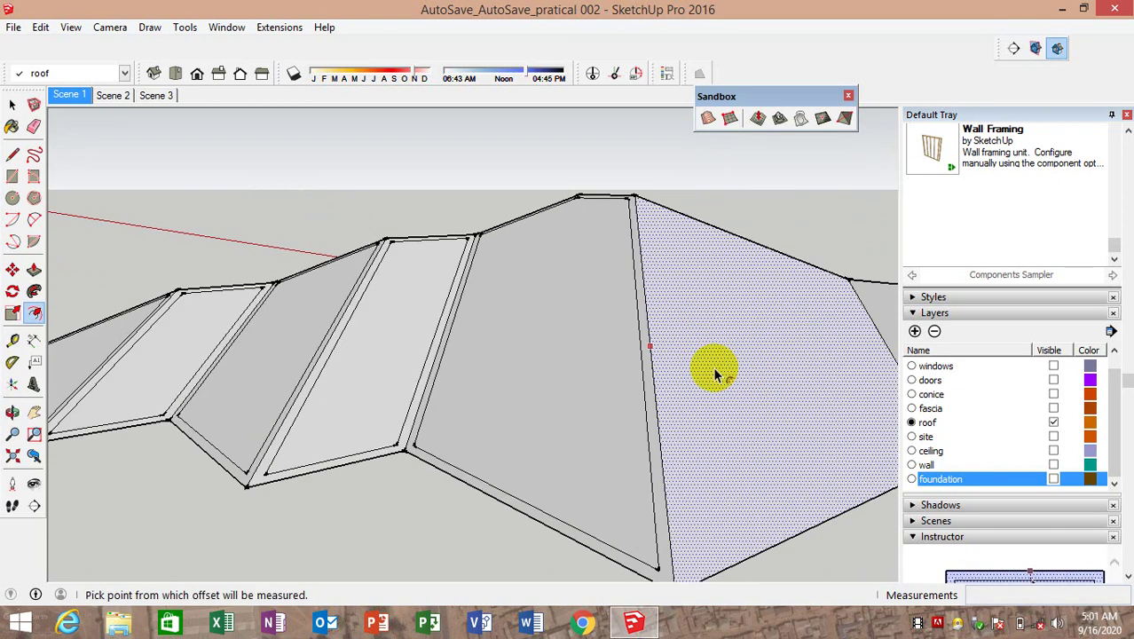
{"action": "left_click", "coordinate": [720, 406]}
{"action": "type", "text": "100"}
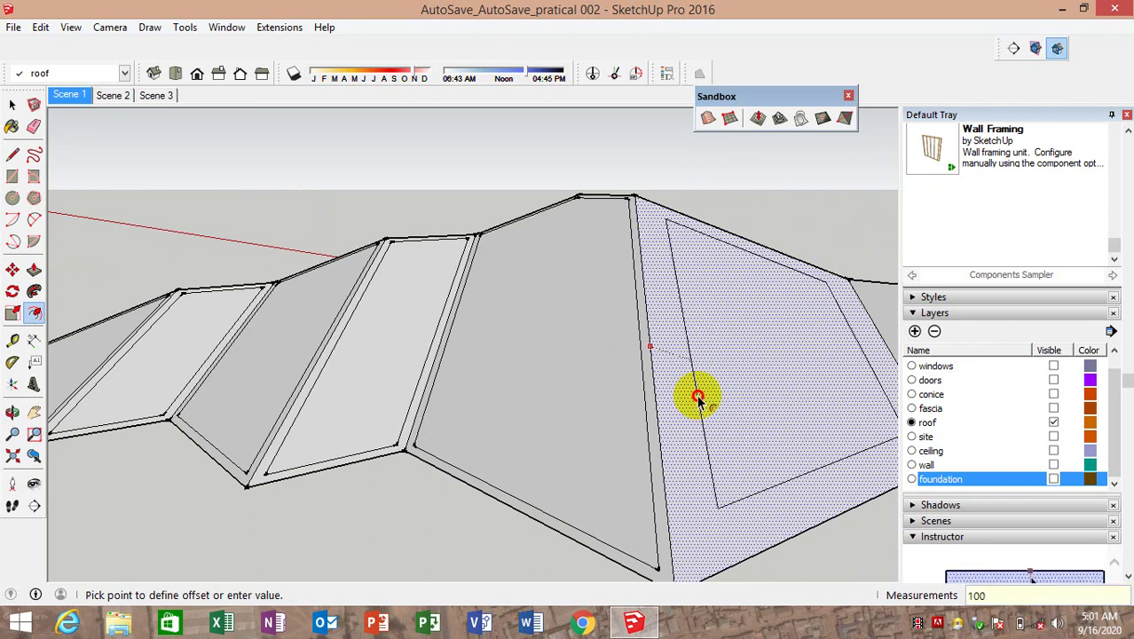
{"action": "key", "text": "Return"}
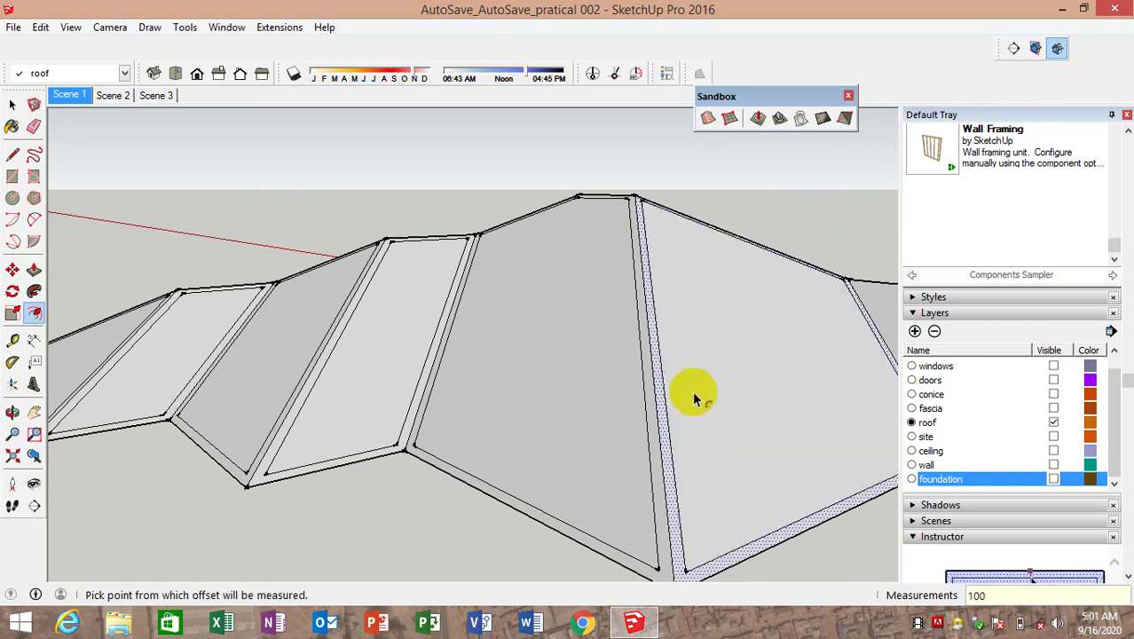
{"action": "mouse_move", "coordinate": [692, 390]}
{"action": "middle_mouse_down"}
{"action": "mouse_move", "coordinate": [385, 336]}
{"action": "mouse_move", "coordinate": [800, 347]}
{"action": "mouse_move", "coordinate": [734, 401]}
{"action": "middle_mouse_up"}
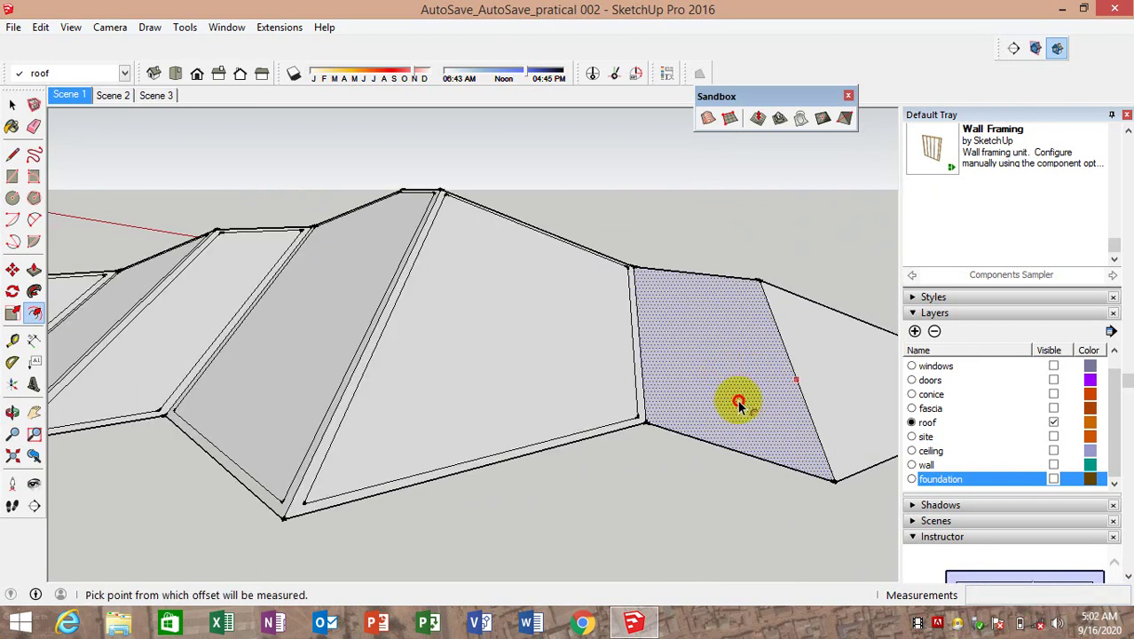
{"action": "left_click", "coordinate": [739, 406]}
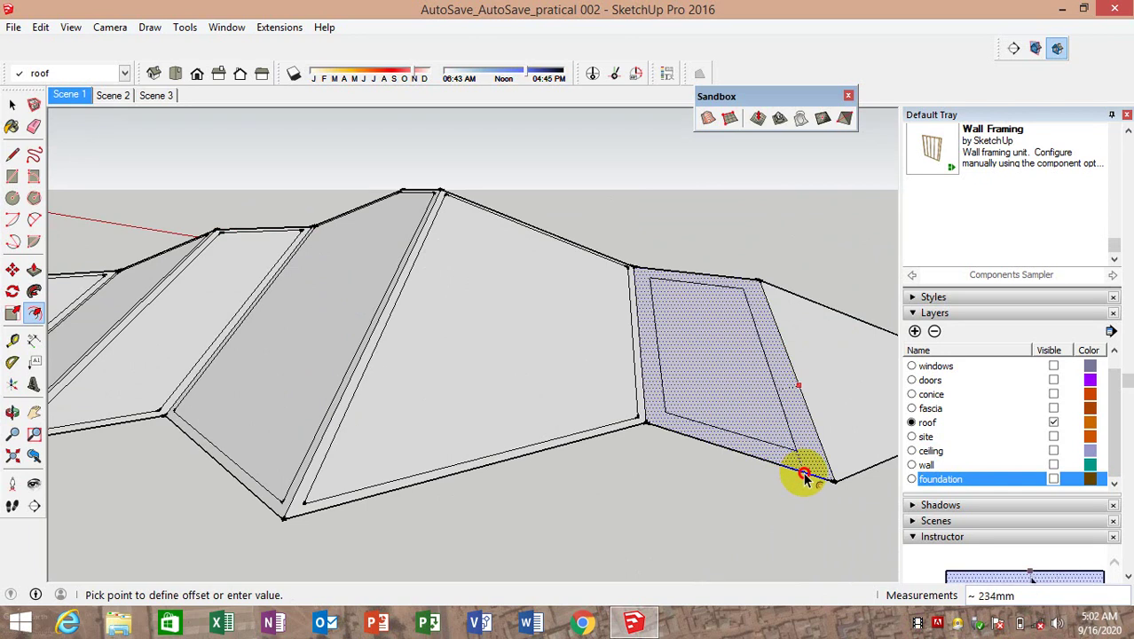
{"action": "key", "text": "Return"}
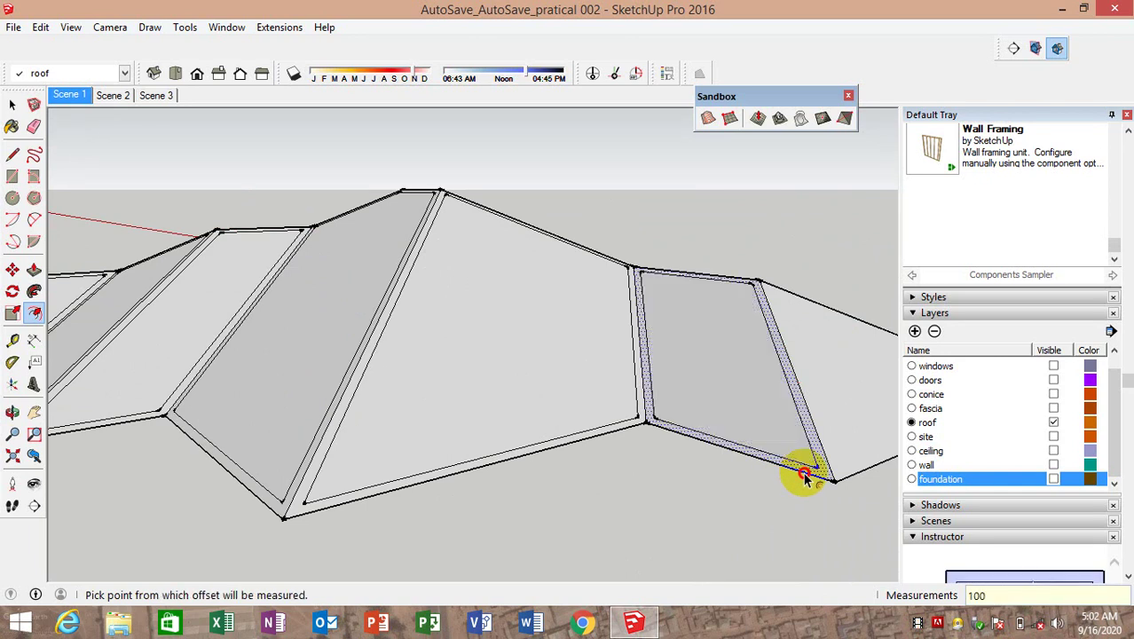
Offset the sloped triangular face and the last roof face by 100, then clear the selection
{"action": "mouse_move", "coordinate": [587, 347]}
{"action": "middle_mouse_down"}
{"action": "mouse_move", "coordinate": [785, 362]}
{"action": "mouse_move", "coordinate": [635, 374]}
{"action": "mouse_move", "coordinate": [651, 397]}
{"action": "middle_mouse_up"}
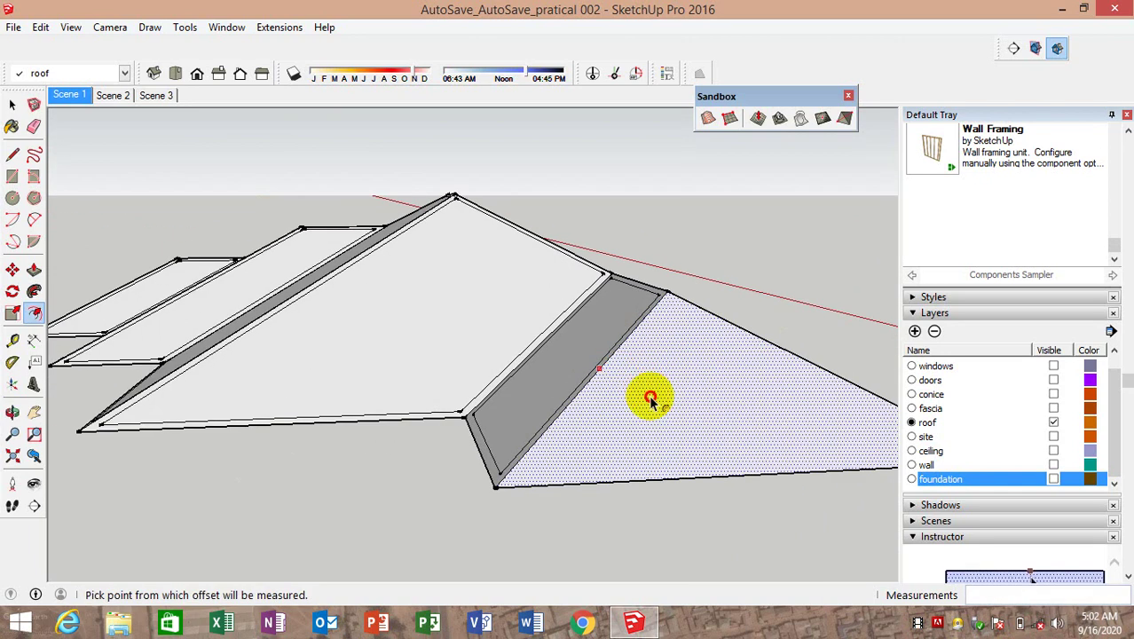
{"action": "left_click", "coordinate": [646, 398]}
{"action": "type", "text": "100"}
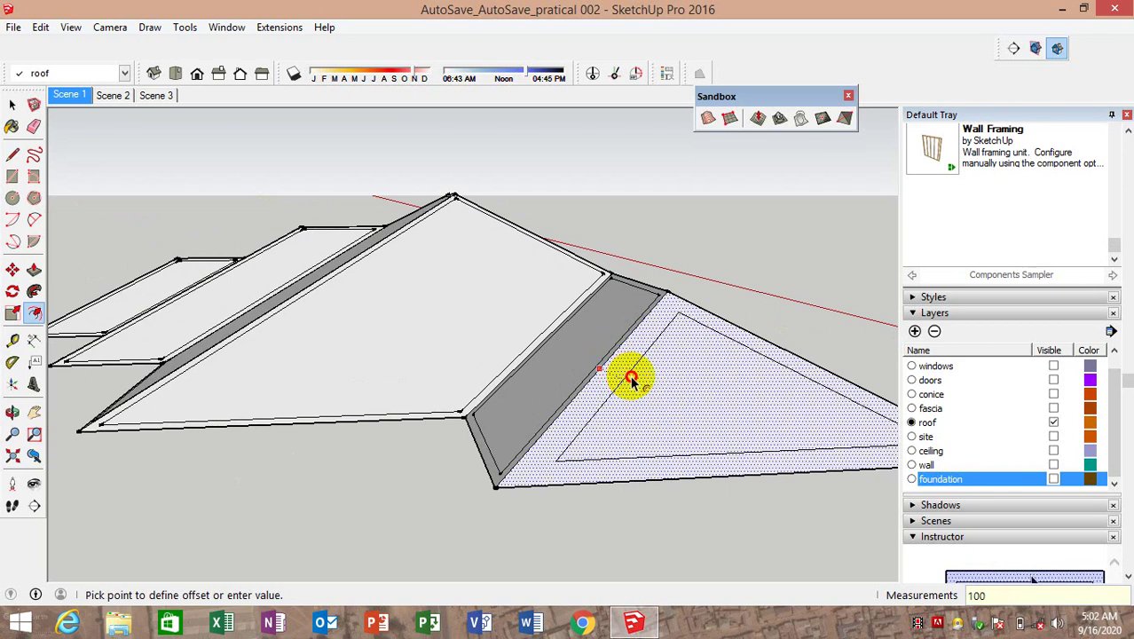
{"action": "left_click", "coordinate": [630, 380]}
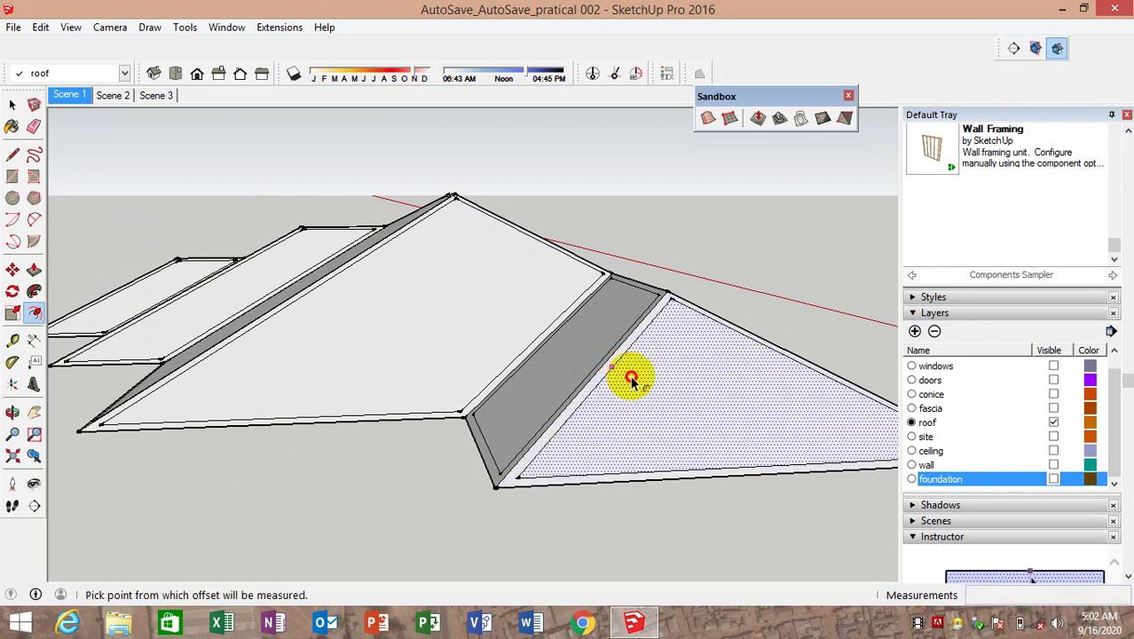
{"action": "mouse_move", "coordinate": [627, 375]}
{"action": "middle_mouse_down"}
{"action": "mouse_move", "coordinate": [696, 343]}
{"action": "mouse_move", "coordinate": [375, 384]}
{"action": "middle_mouse_up"}
{"action": "left_click", "coordinate": [375, 384]}
{"action": "type", "text": "100"}
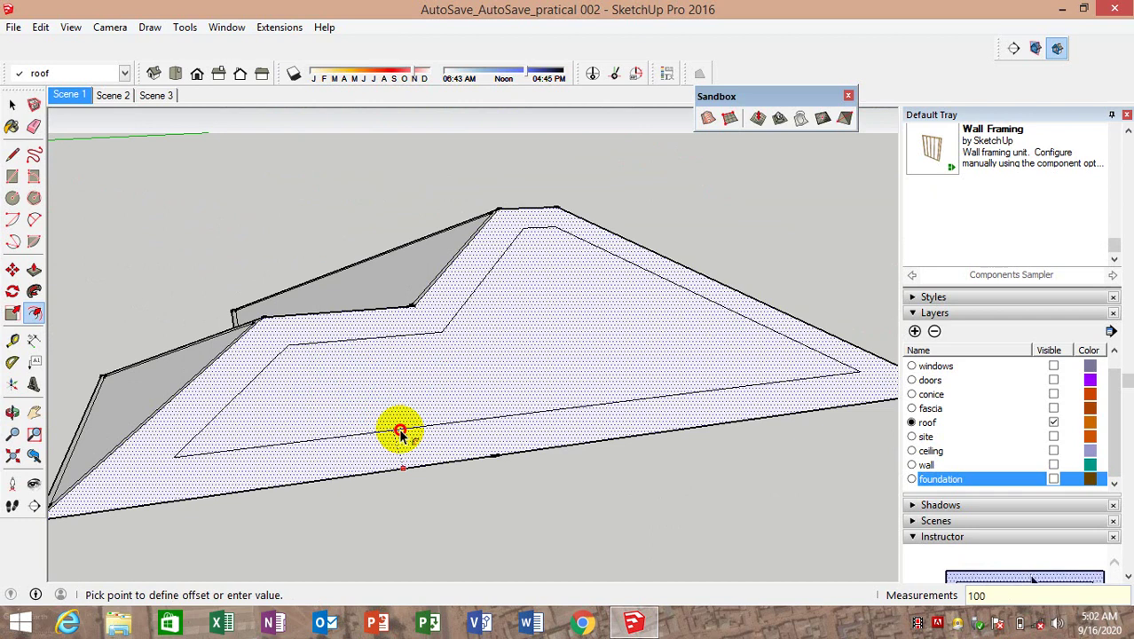
{"action": "key", "text": "Return"}
{"action": "mouse_move", "coordinate": [404, 406]}
{"action": "middle_mouse_down"}
{"action": "mouse_move", "coordinate": [607, 366]}
{"action": "mouse_move", "coordinate": [256, 411]}
{"action": "mouse_move", "coordinate": [688, 380]}
{"action": "mouse_move", "coordinate": [549, 380]}
{"action": "mouse_move", "coordinate": [499, 405]}
{"action": "mouse_move", "coordinate": [609, 356]}
{"action": "mouse_move", "coordinate": [228, 347]}
{"action": "mouse_move", "coordinate": [342, 387]}
{"action": "mouse_move", "coordinate": [311, 281]}
{"action": "mouse_move", "coordinate": [412, 189]}
{"action": "mouse_move", "coordinate": [405, 463]}
{"action": "mouse_move", "coordinate": [436, 438]}
{"action": "mouse_move", "coordinate": [296, 398]}
{"action": "mouse_move", "coordinate": [355, 324]}
{"action": "mouse_move", "coordinate": [337, 311]}
{"action": "middle_mouse_up"}
{"action": "left_click", "coordinate": [26, 124]}
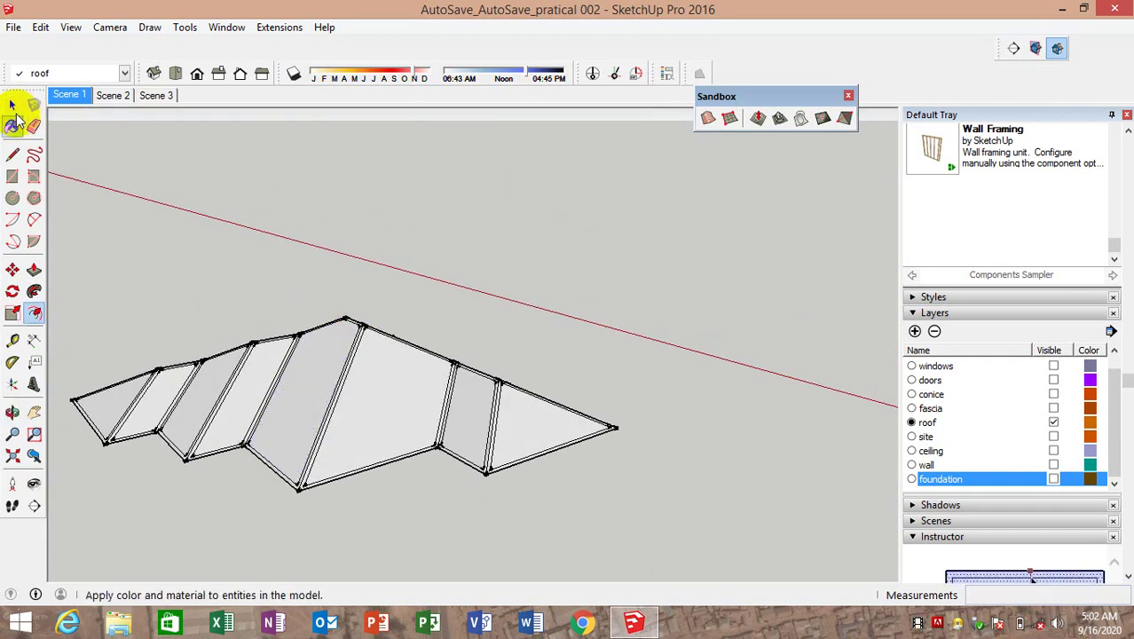
Select all connected roof geometry with its inset borders and combine it into one group
{"action": "left_click", "coordinate": [12, 106]}
{"action": "mouse_move", "coordinate": [247, 282]}
{"action": "middle_mouse_down"}
{"action": "mouse_move", "coordinate": [329, 303]}
{"action": "mouse_move", "coordinate": [362, 207]}
{"action": "mouse_move", "coordinate": [397, 261]}
{"action": "mouse_move", "coordinate": [228, 406]}
{"action": "mouse_move", "coordinate": [266, 269]}
{"action": "mouse_move", "coordinate": [279, 350]}
{"action": "mouse_move", "coordinate": [357, 429]}
{"action": "middle_mouse_up"}
{"action": "scroll", "coordinate": [346, 390], "scroll_direction": "up", "scroll_amount": 2}
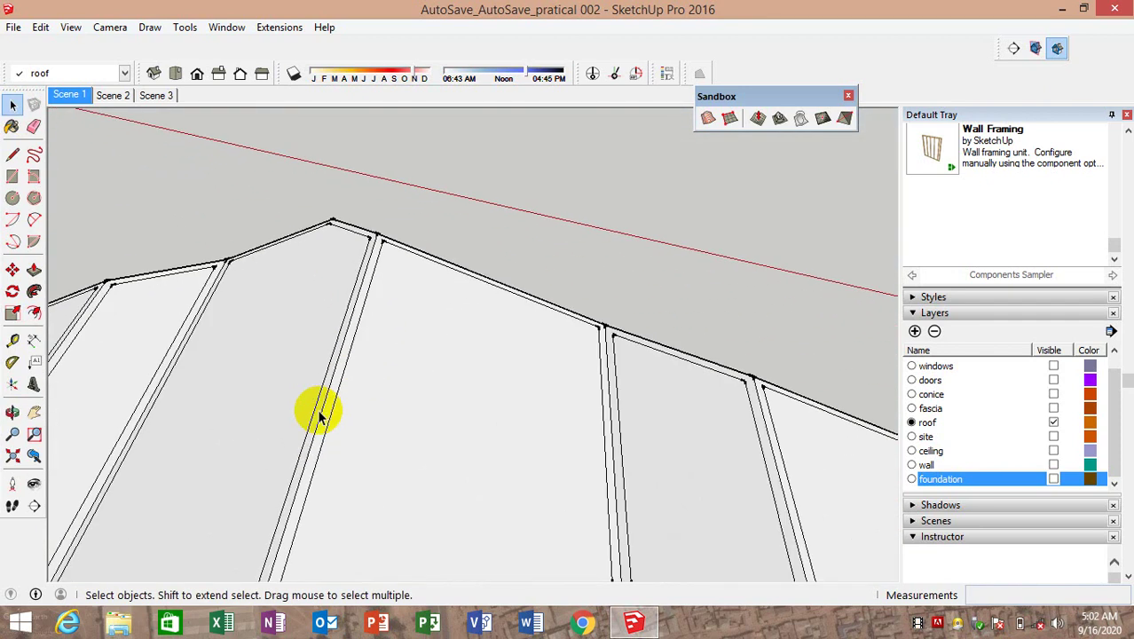
{"action": "scroll", "coordinate": [328, 395], "scroll_direction": "up", "scroll_amount": 2}
{"action": "scroll", "coordinate": [387, 321], "scroll_direction": "down", "scroll_amount": 2}
{"action": "scroll", "coordinate": [339, 502], "scroll_direction": "down", "scroll_amount": 2}
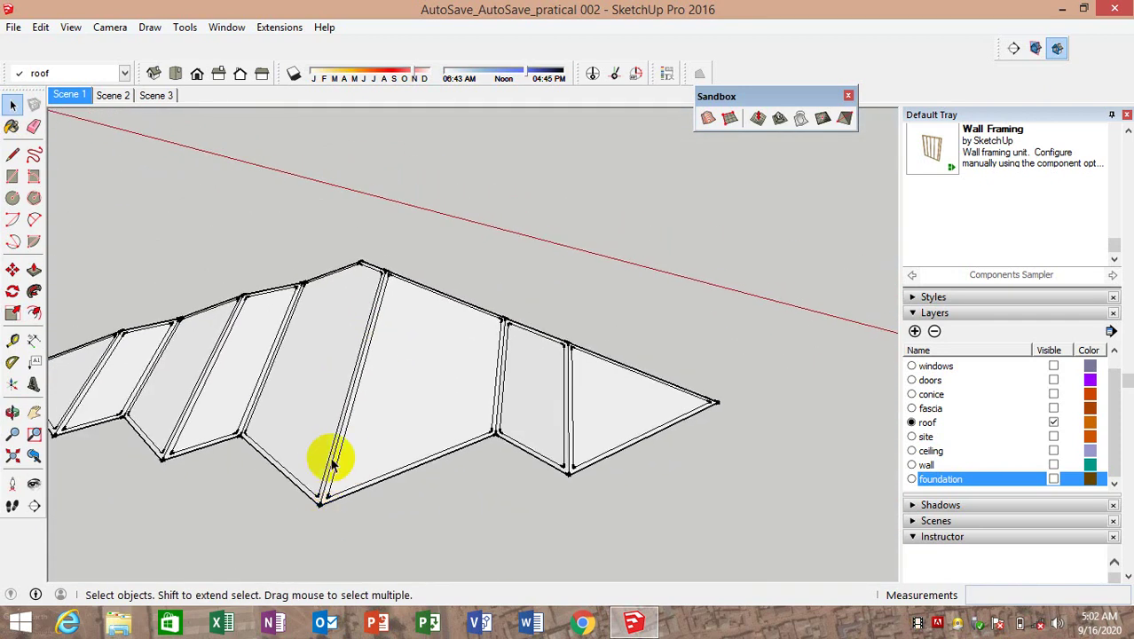
{"action": "scroll", "coordinate": [336, 491], "scroll_direction": "up", "scroll_amount": 2}
{"action": "scroll", "coordinate": [335, 480], "scroll_direction": "up", "scroll_amount": 2}
{"action": "scroll", "coordinate": [341, 461], "scroll_direction": "up", "scroll_amount": 2}
{"action": "scroll", "coordinate": [338, 454], "scroll_direction": "down", "scroll_amount": 3}
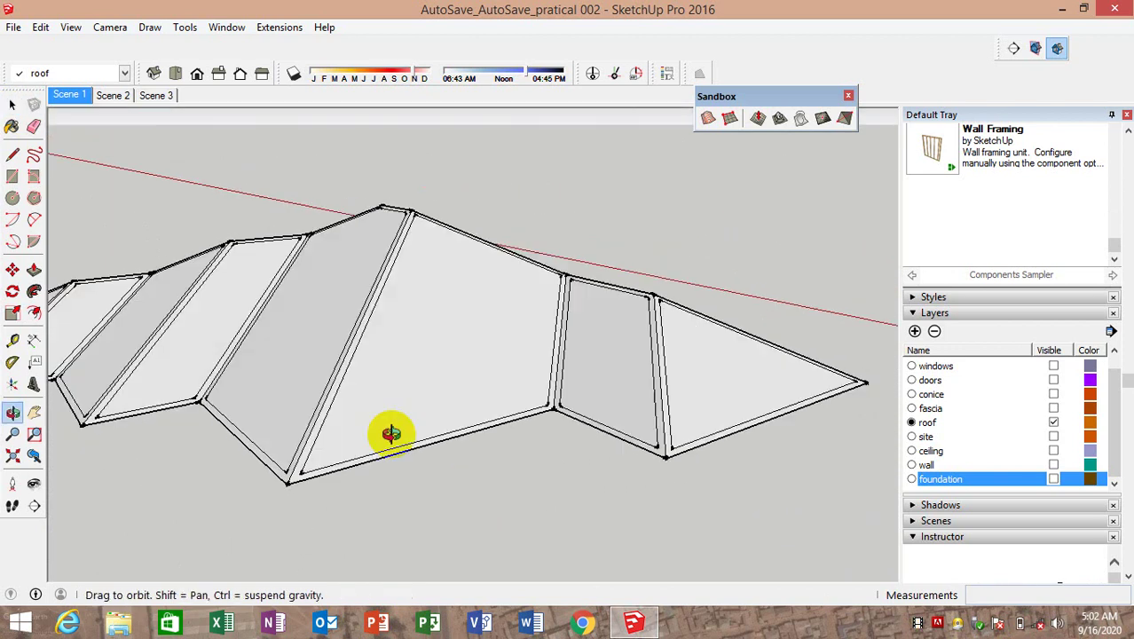
{"action": "mouse_move", "coordinate": [240, 321]}
{"action": "middle_mouse_down"}
{"action": "mouse_move", "coordinate": [531, 458]}
{"action": "mouse_move", "coordinate": [499, 476]}
{"action": "mouse_move", "coordinate": [493, 525]}
{"action": "middle_mouse_up"}
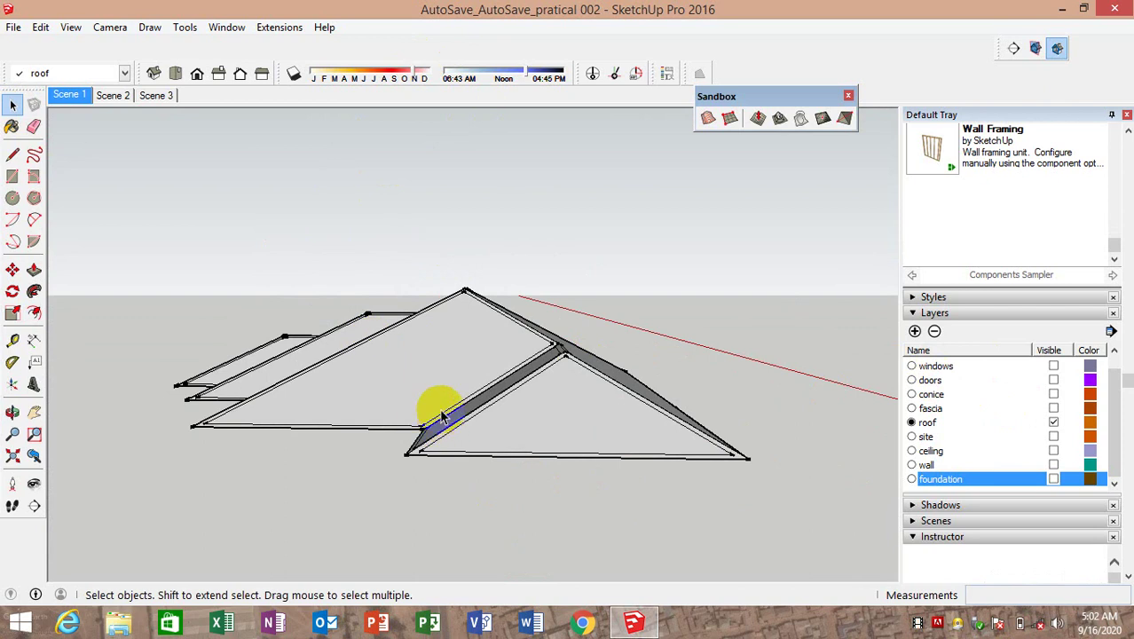
{"action": "middle_click_drag", "start_coordinate": [377, 417], "coordinate": [453, 484]}
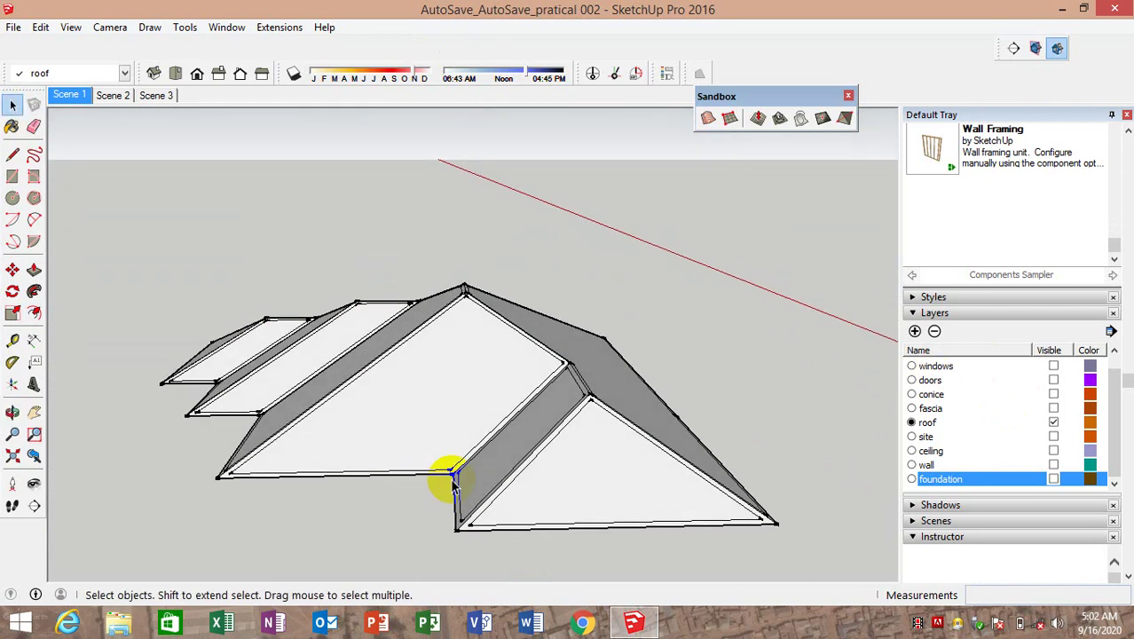
{"action": "triple_click", "coordinate": [414, 415]}
{"action": "right_click", "coordinate": [418, 415]}
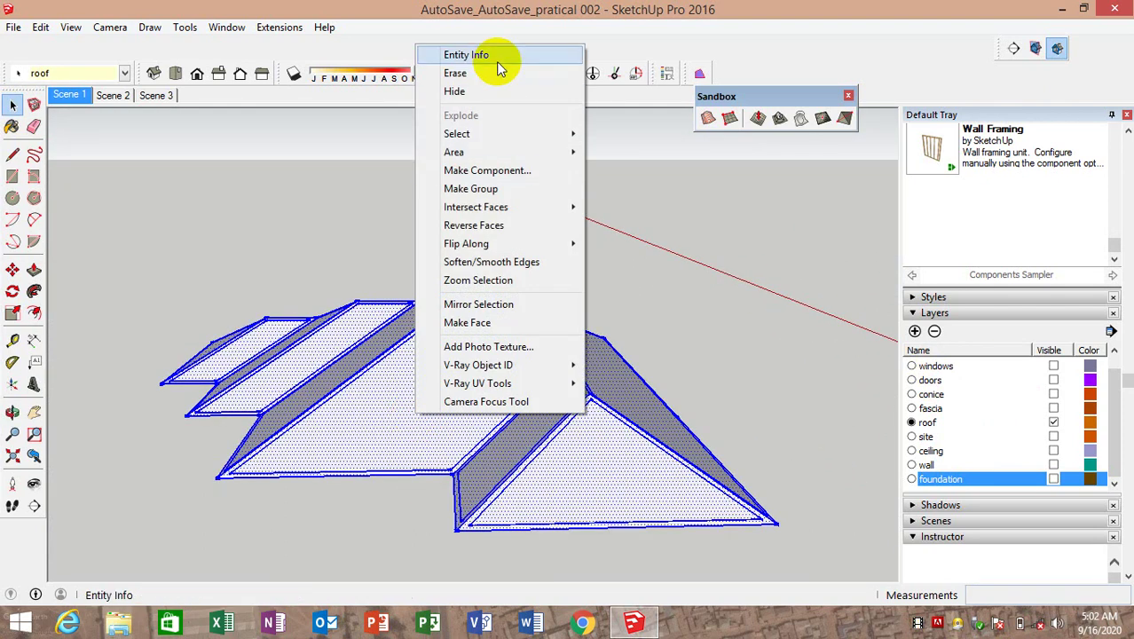
{"action": "left_click", "coordinate": [471, 188]}
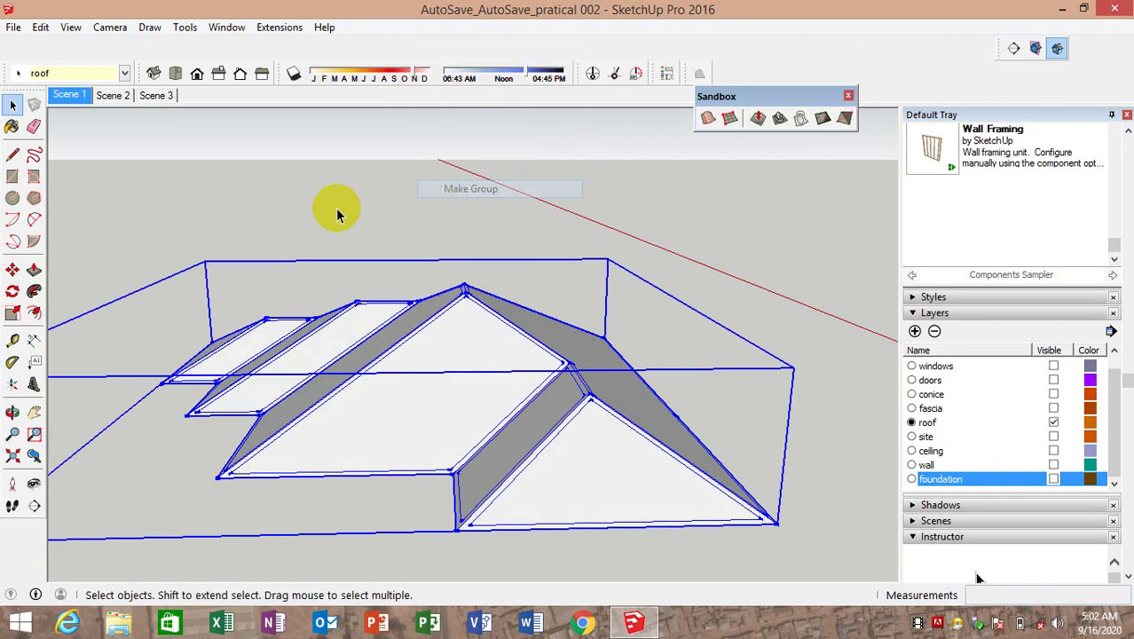
{"action": "left_click", "coordinate": [455, 223]}
{"action": "mouse_move", "coordinate": [455, 222]}
{"action": "middle_mouse_down"}
{"action": "mouse_move", "coordinate": [506, 157]}
{"action": "mouse_move", "coordinate": [537, 235]}
{"action": "middle_mouse_up"}
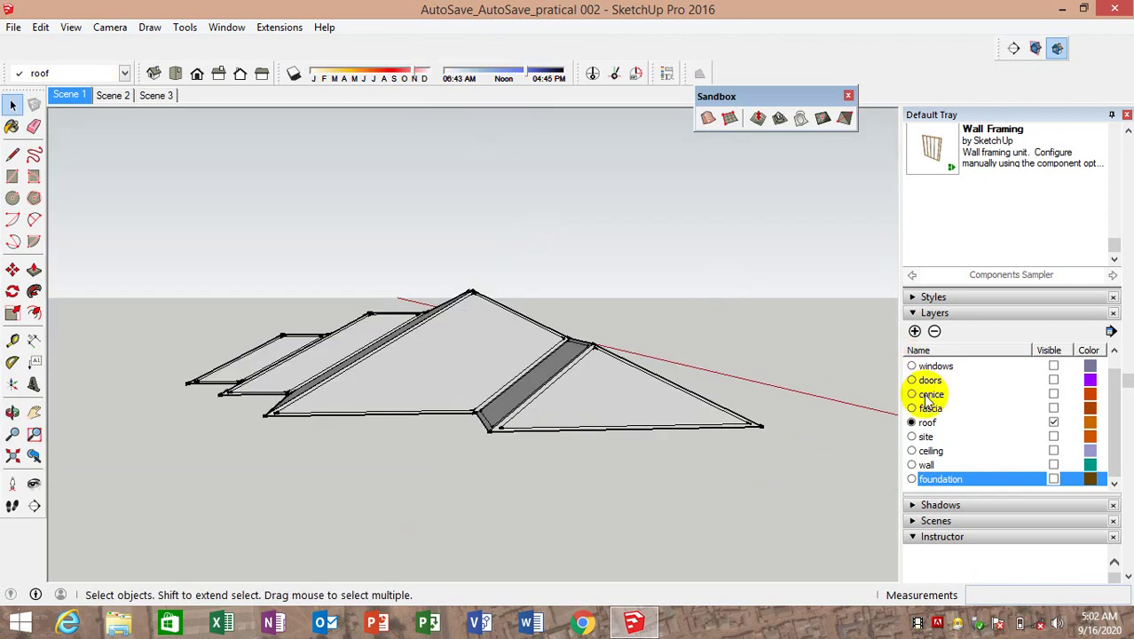
Make the windows, doors, conice, fascia, site, wall, foundation and ceiling layers visible
{"action": "left_click", "coordinate": [1054, 367]}
{"action": "left_click", "coordinate": [1053, 380]}
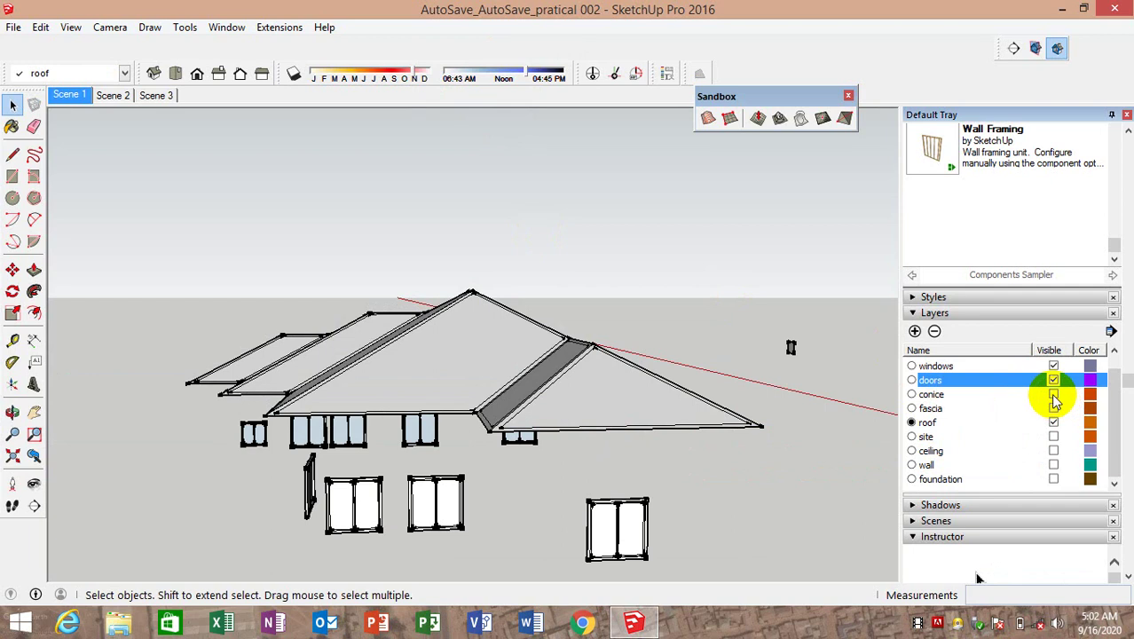
{"action": "left_click", "coordinate": [1053, 395]}
{"action": "left_click", "coordinate": [1053, 408]}
{"action": "left_click", "coordinate": [1053, 437]}
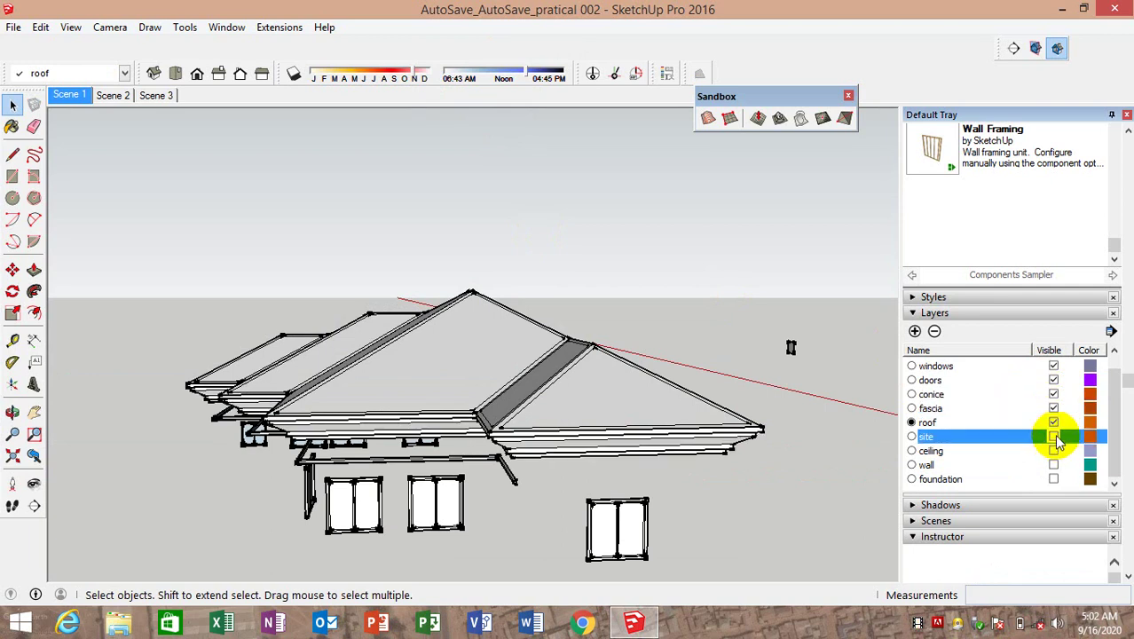
{"action": "left_click", "coordinate": [1054, 465]}
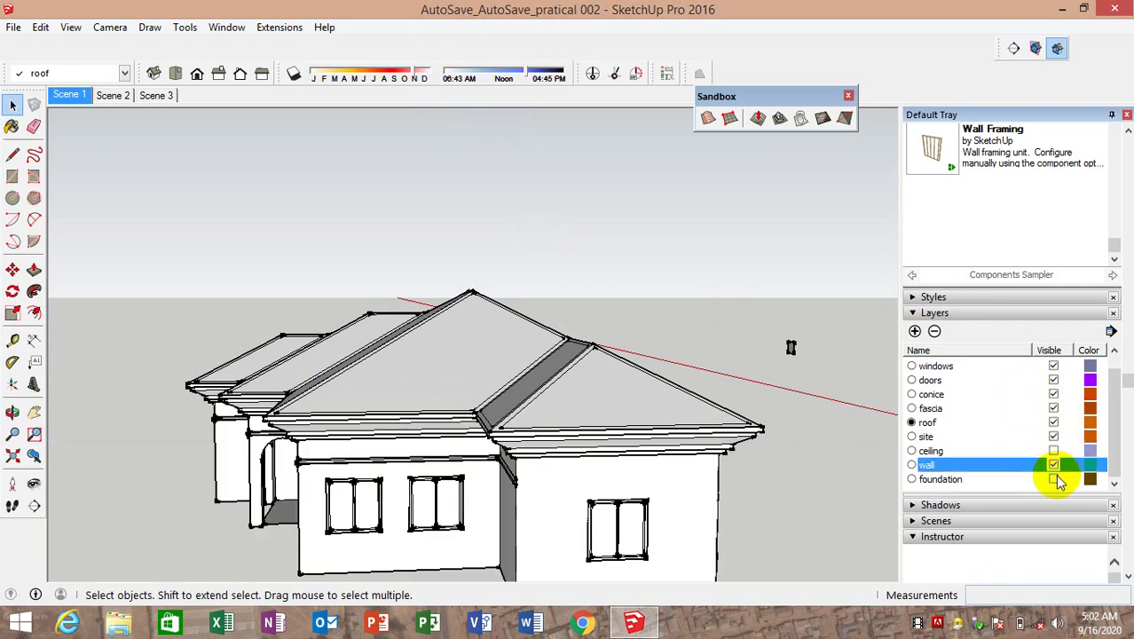
{"action": "left_click", "coordinate": [1053, 479]}
{"action": "scroll", "coordinate": [969, 390], "scroll_direction": "down", "scroll_amount": 3}
{"action": "scroll", "coordinate": [1015, 187], "scroll_direction": "up", "scroll_amount": 2}
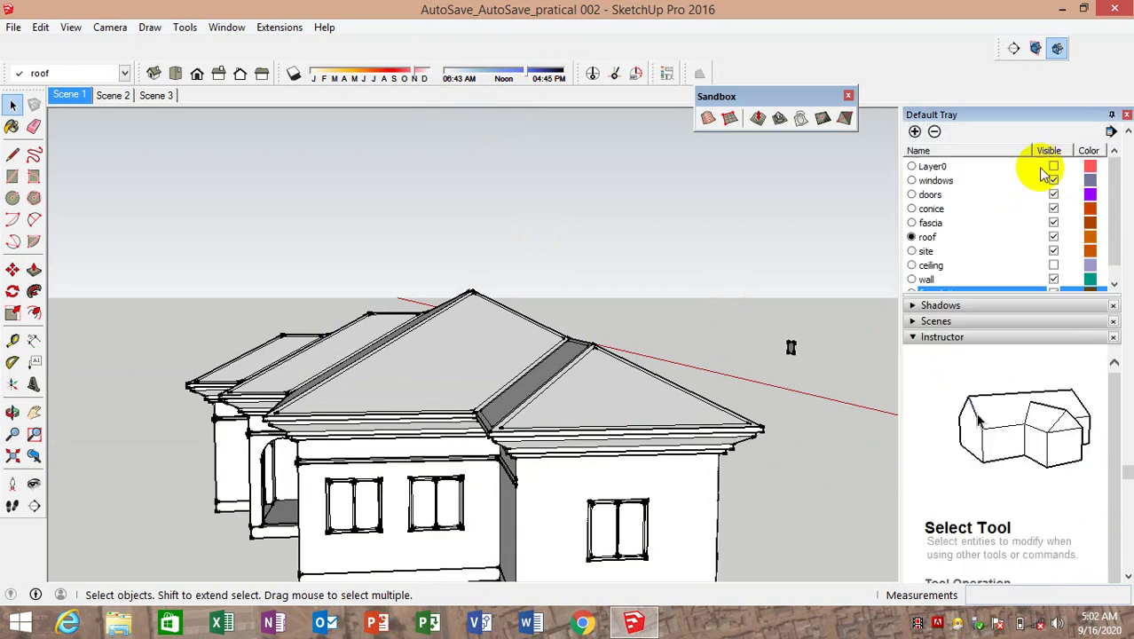
{"action": "left_click", "coordinate": [1054, 266]}
Orbit around the house and select the ceiling group to check its layer
{"action": "mouse_move", "coordinate": [759, 392]}
{"action": "middle_mouse_down"}
{"action": "mouse_move", "coordinate": [603, 324]}
{"action": "mouse_move", "coordinate": [217, 429]}
{"action": "middle_mouse_up"}
{"action": "mouse_move", "coordinate": [261, 383]}
{"action": "middle_mouse_down"}
{"action": "mouse_move", "coordinate": [418, 398]}
{"action": "mouse_move", "coordinate": [486, 380]}
{"action": "mouse_move", "coordinate": [422, 385]}
{"action": "middle_mouse_up"}
{"action": "scroll", "coordinate": [426, 377], "scroll_direction": "up", "scroll_amount": 3}
{"action": "scroll", "coordinate": [433, 366], "scroll_direction": "up", "scroll_amount": 1}
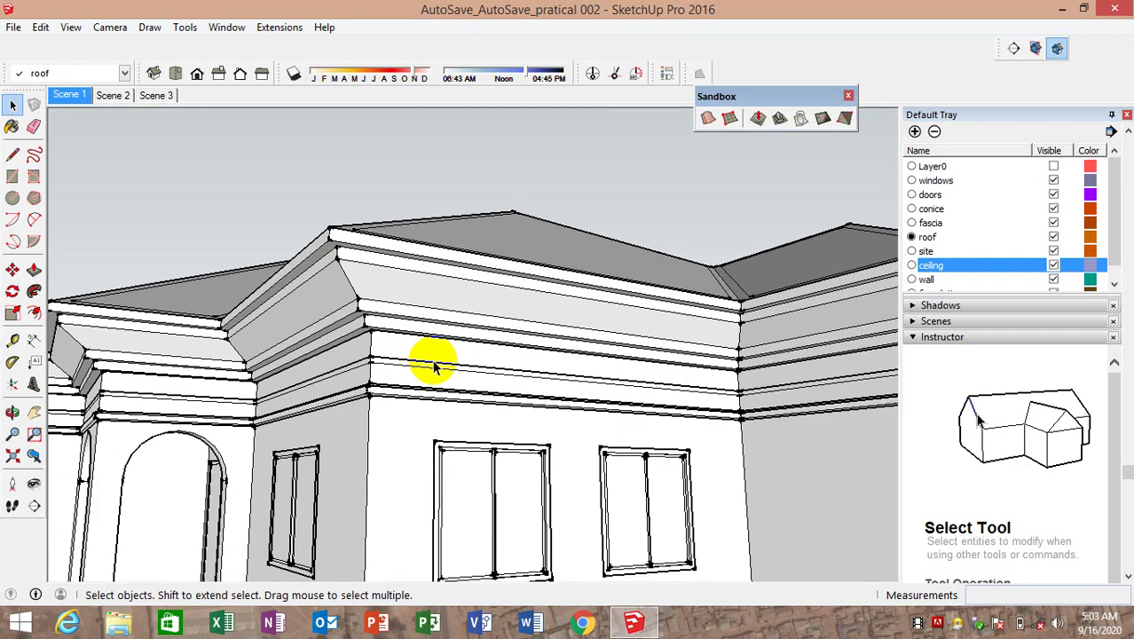
{"action": "left_click", "coordinate": [433, 366]}
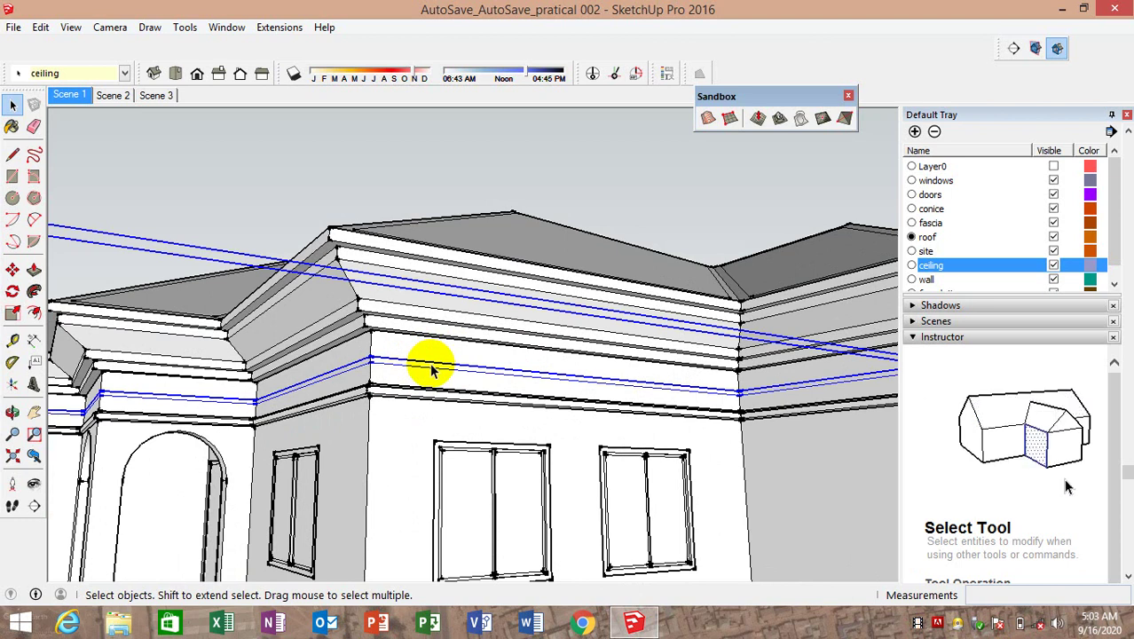
{"action": "scroll", "coordinate": [432, 369], "scroll_direction": "down", "scroll_amount": 1}
{"action": "scroll", "coordinate": [439, 374], "scroll_direction": "down", "scroll_amount": 3}
{"action": "scroll", "coordinate": [533, 404], "scroll_direction": "down", "scroll_amount": 2}
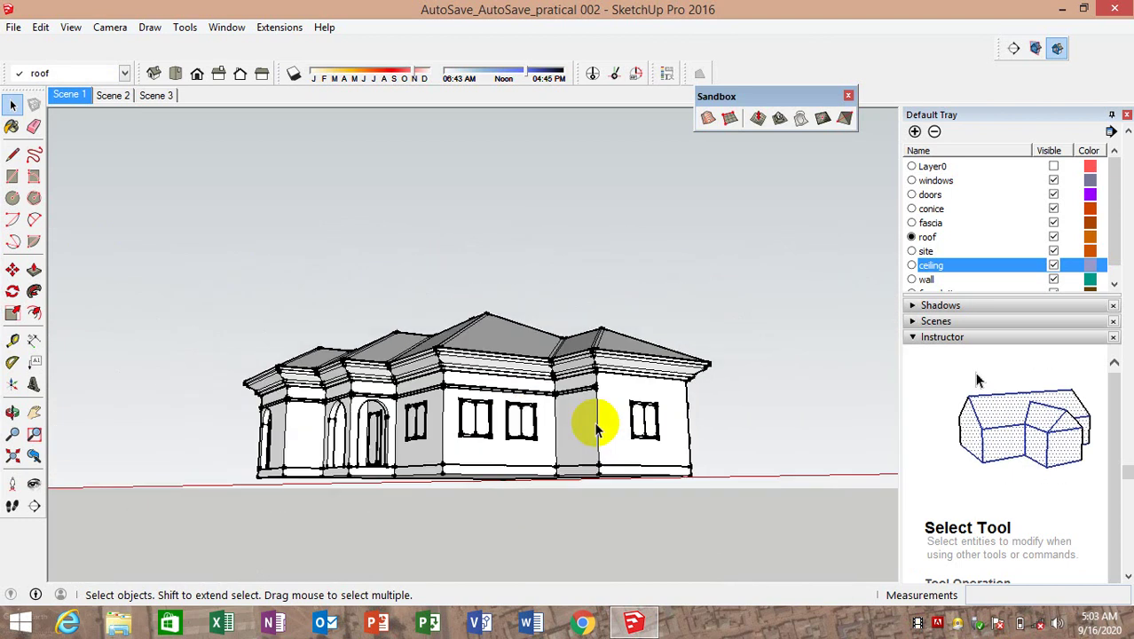
{"action": "scroll", "coordinate": [596, 444], "scroll_direction": "down", "scroll_amount": 1}
{"action": "key", "text": "o"}
{"action": "left_click_drag", "start_coordinate": [595, 465], "coordinate": [675, 443]}
{"action": "key", "text": "space"}
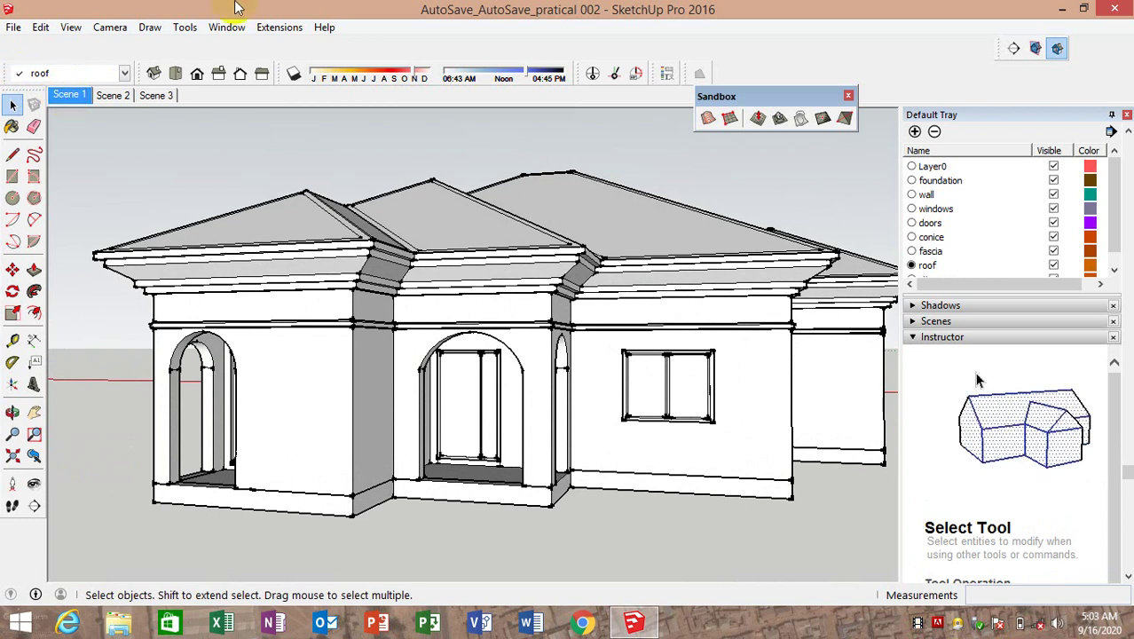
Select a roof ridge edge, then orbit to a near-frontal view of the arched doorway
{"action": "left_click", "coordinate": [346, 213]}
{"action": "scroll", "coordinate": [577, 479], "scroll_direction": "up", "scroll_amount": 2}
{"action": "scroll", "coordinate": [506, 481], "scroll_direction": "up", "scroll_amount": 2}
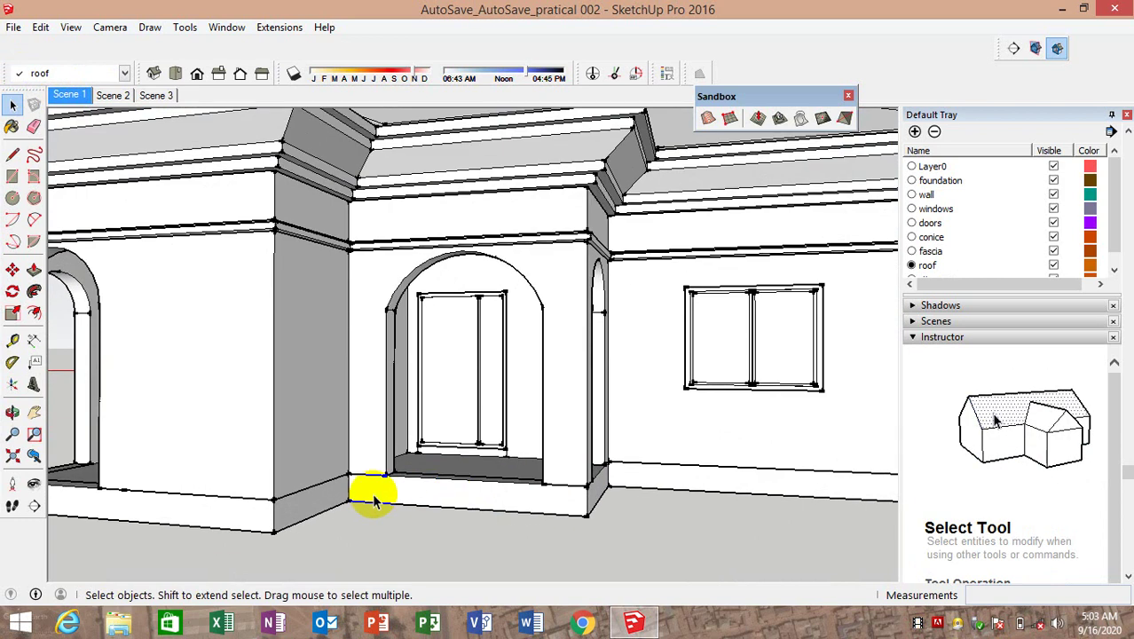
{"action": "scroll", "coordinate": [367, 494], "scroll_direction": "down", "scroll_amount": 2}
{"action": "scroll", "coordinate": [380, 462], "scroll_direction": "down", "scroll_amount": 2}
{"action": "mouse_move", "coordinate": [381, 478]}
{"action": "middle_mouse_down"}
{"action": "mouse_move", "coordinate": [582, 406]}
{"action": "mouse_move", "coordinate": [701, 456]}
{"action": "mouse_move", "coordinate": [628, 471]}
{"action": "mouse_move", "coordinate": [609, 575]}
{"action": "mouse_move", "coordinate": [373, 393]}
{"action": "mouse_move", "coordinate": [397, 375]}
{"action": "mouse_move", "coordinate": [403, 457]}
{"action": "mouse_move", "coordinate": [514, 482]}
{"action": "mouse_move", "coordinate": [346, 441]}
{"action": "mouse_move", "coordinate": [436, 451]}
{"action": "mouse_move", "coordinate": [390, 410]}
{"action": "middle_mouse_up"}
{"action": "scroll", "coordinate": [403, 457], "scroll_direction": "up", "scroll_amount": 3}
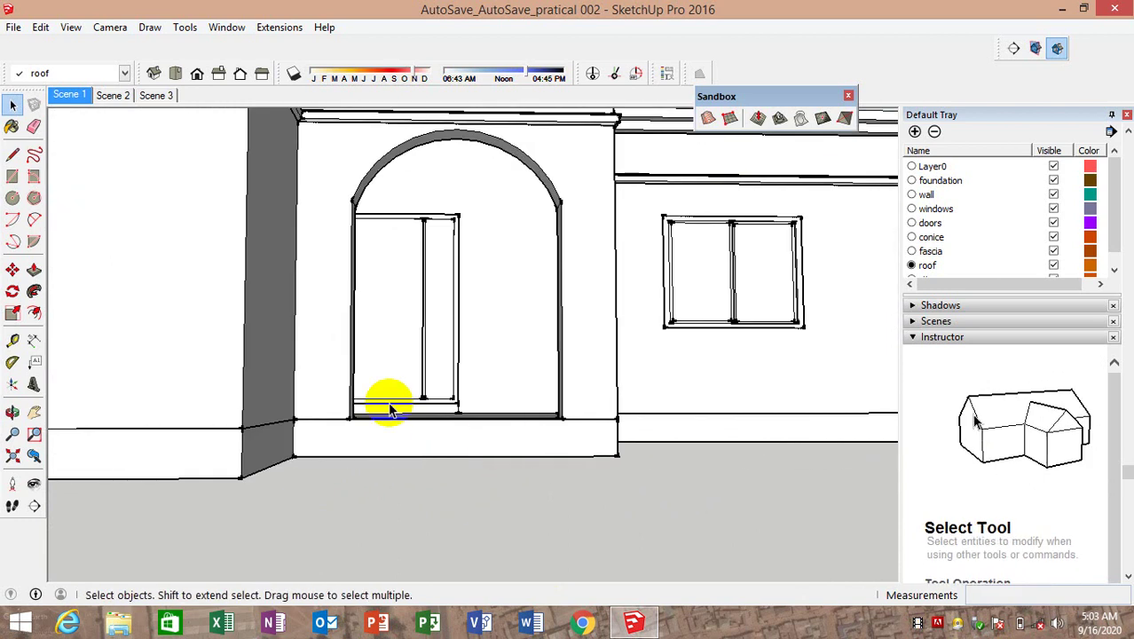
{"action": "mouse_move", "coordinate": [593, 468]}
{"action": "middle_mouse_down"}
{"action": "mouse_move", "coordinate": [514, 512]}
{"action": "mouse_move", "coordinate": [448, 507]}
{"action": "middle_mouse_up"}
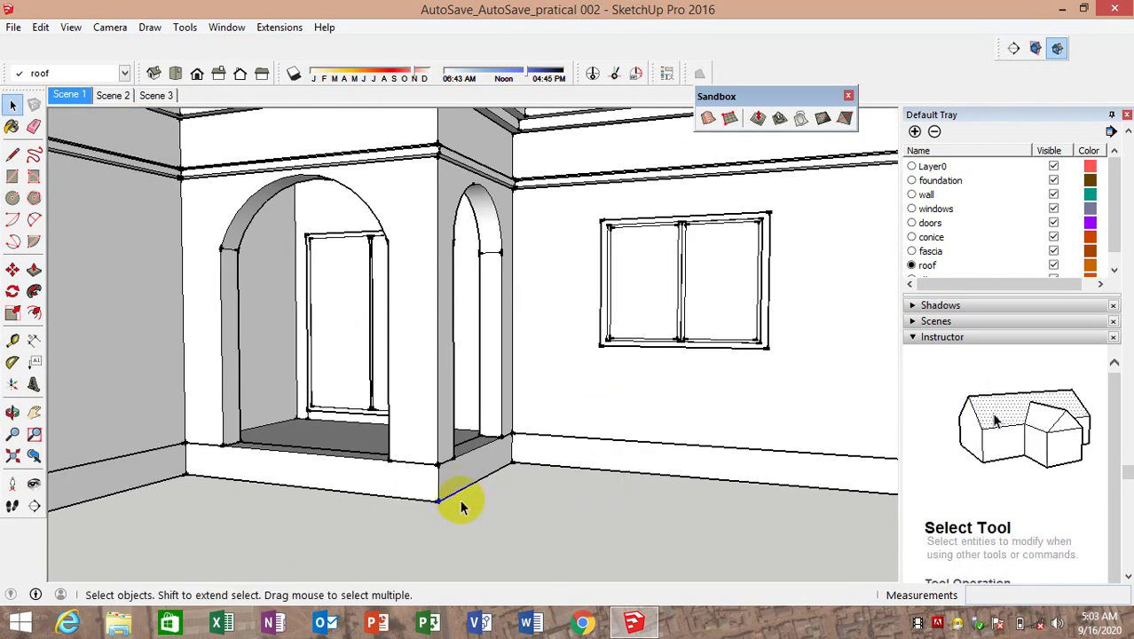
{"action": "middle_click_drag", "start_coordinate": [347, 489], "coordinate": [319, 471]}
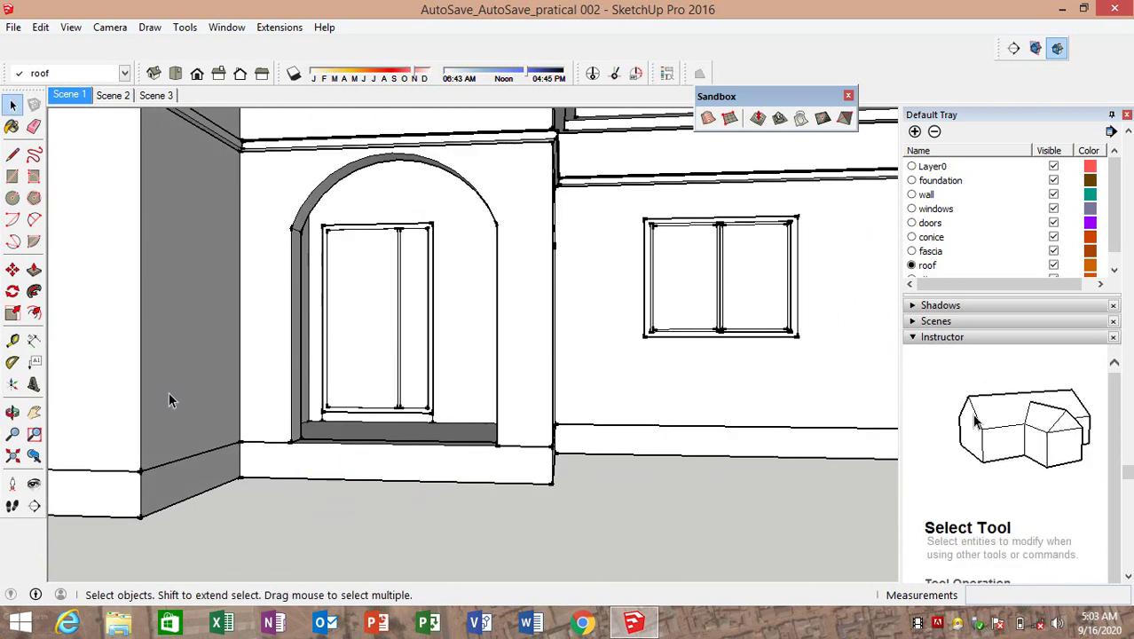
Add a new layer named 'external stairs' and open the layer list
{"action": "left_click", "coordinate": [12, 175]}
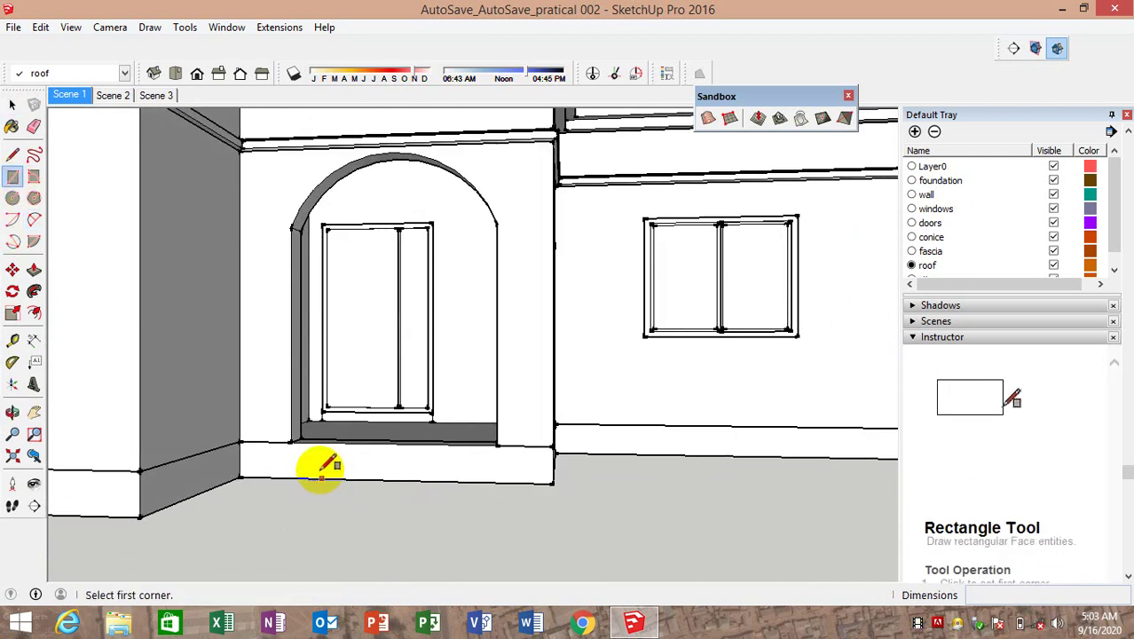
{"action": "left_click", "coordinate": [914, 131]}
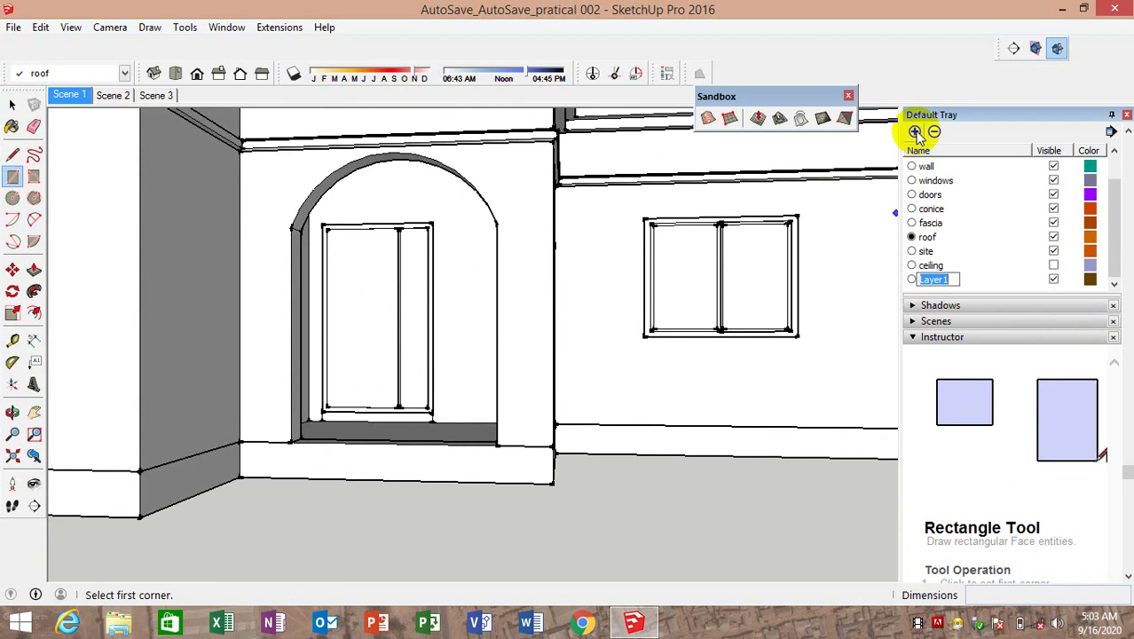
{"action": "type", "text": "external stairs"}
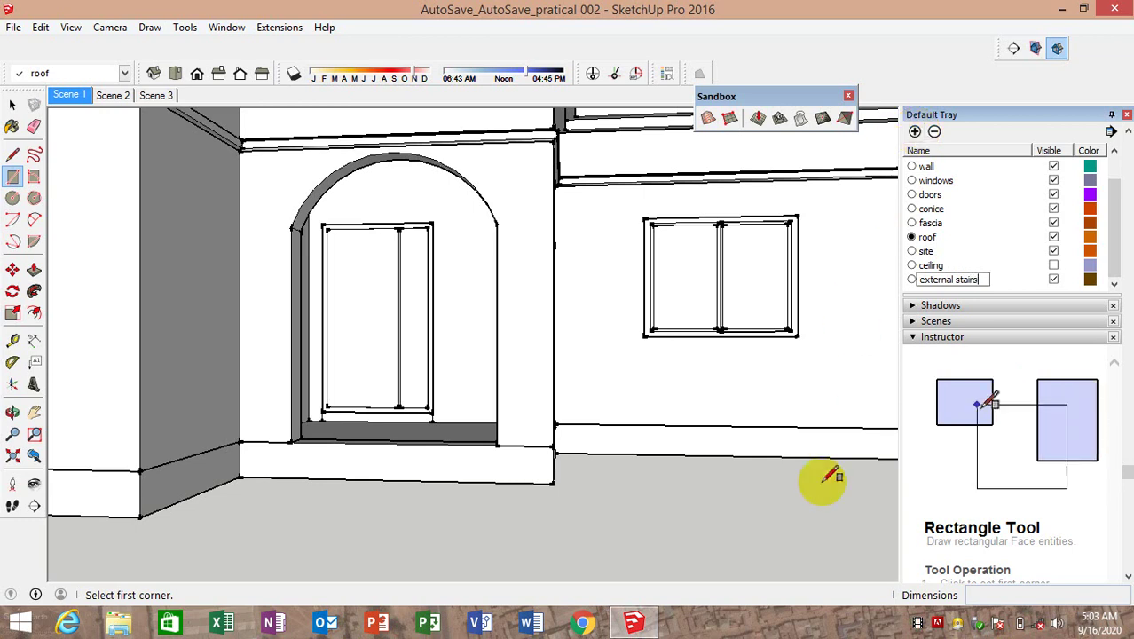
{"action": "left_click", "coordinate": [11, 106]}
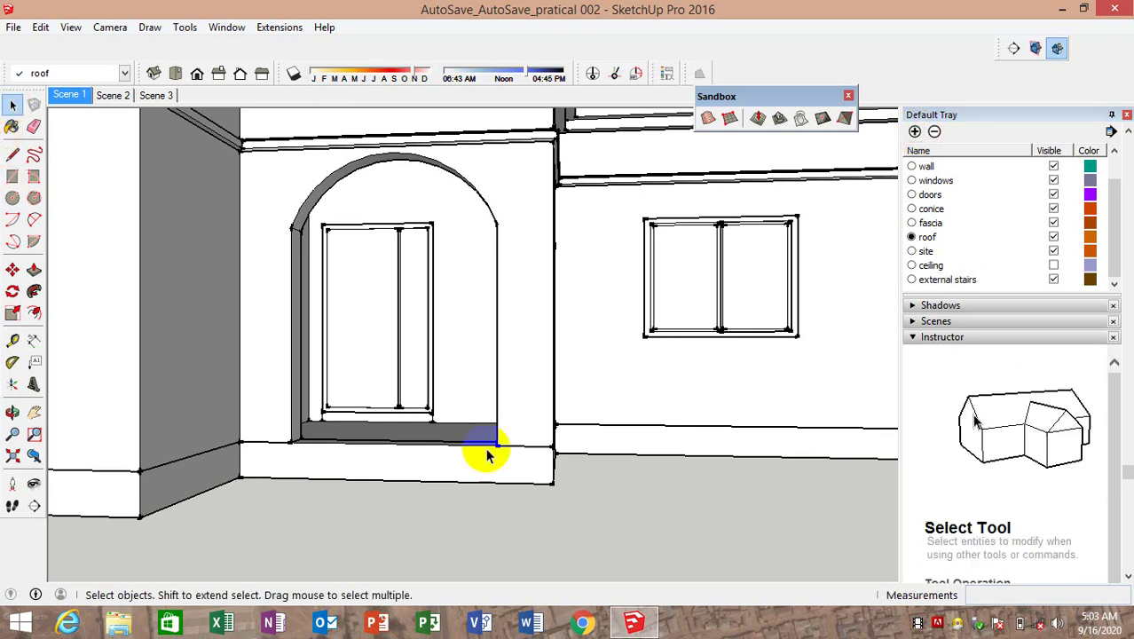
{"action": "scroll", "coordinate": [248, 479], "scroll_direction": "up", "scroll_amount": 1}
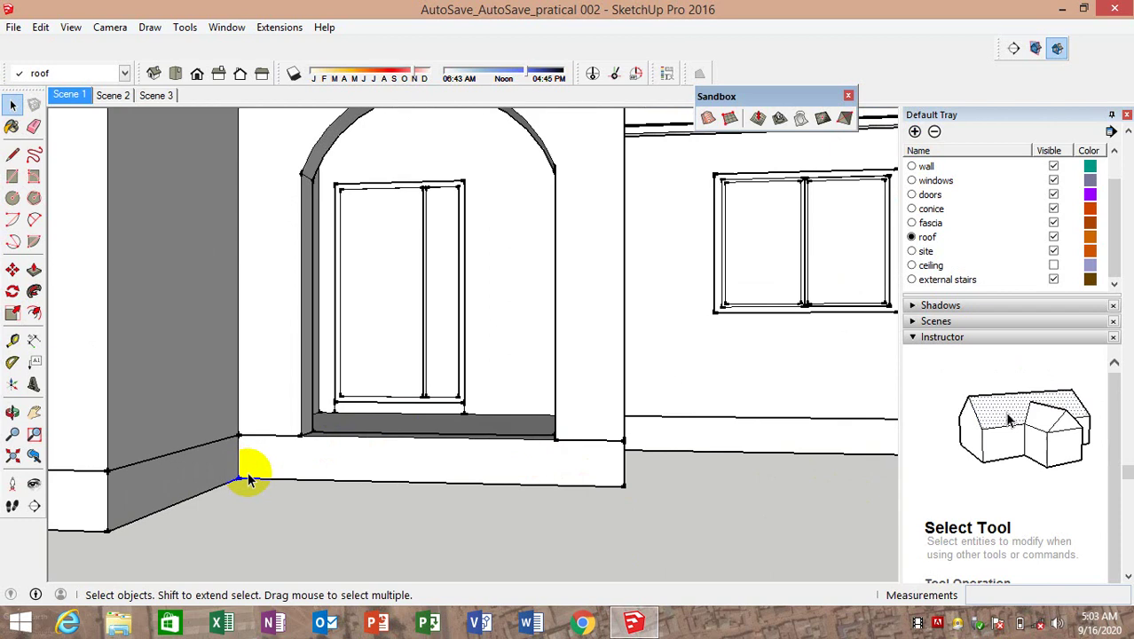
{"action": "left_click", "coordinate": [15, 178]}
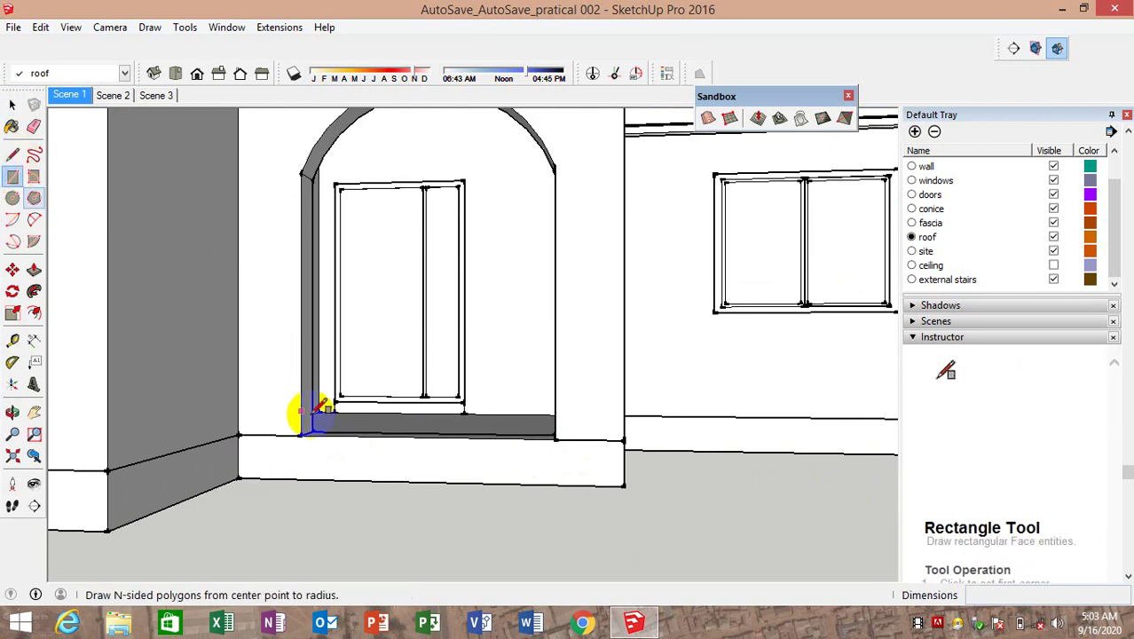
{"action": "left_click", "coordinate": [125, 74]}
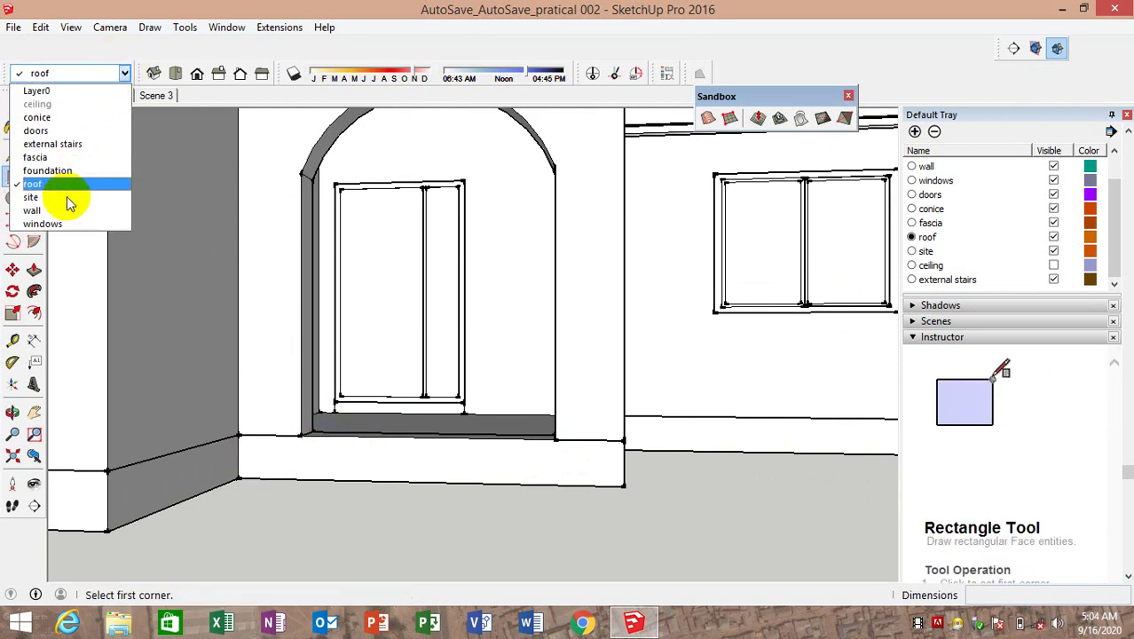
On the external stairs layer, draw a rectangle over the arch and delete the arched wall face
{"action": "left_click", "coordinate": [41, 145]}
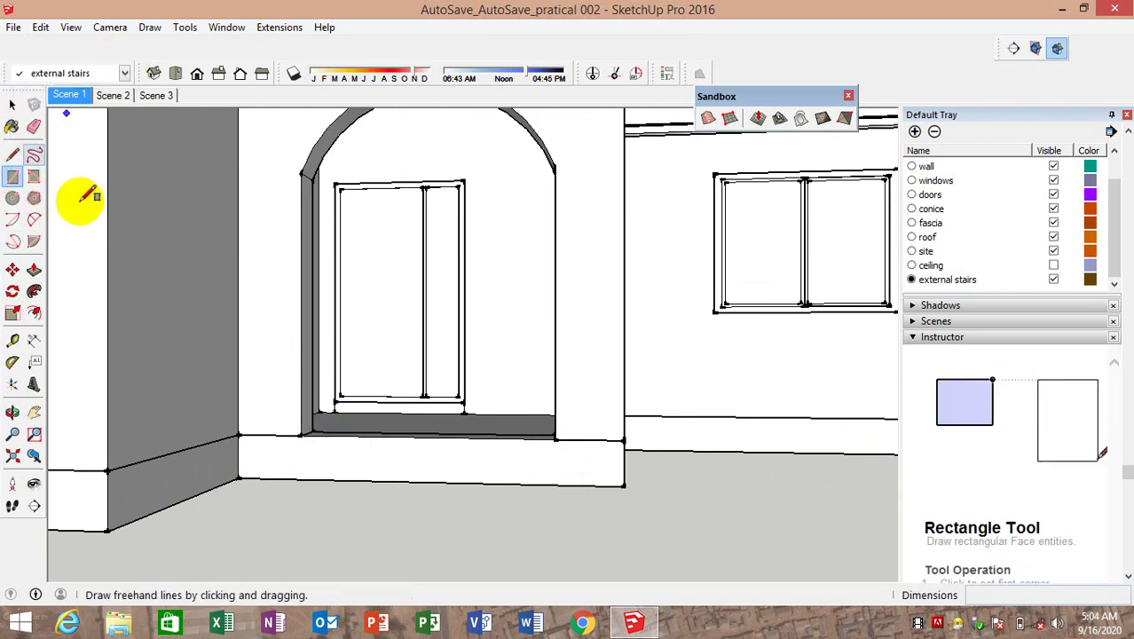
{"action": "left_click", "coordinate": [301, 435]}
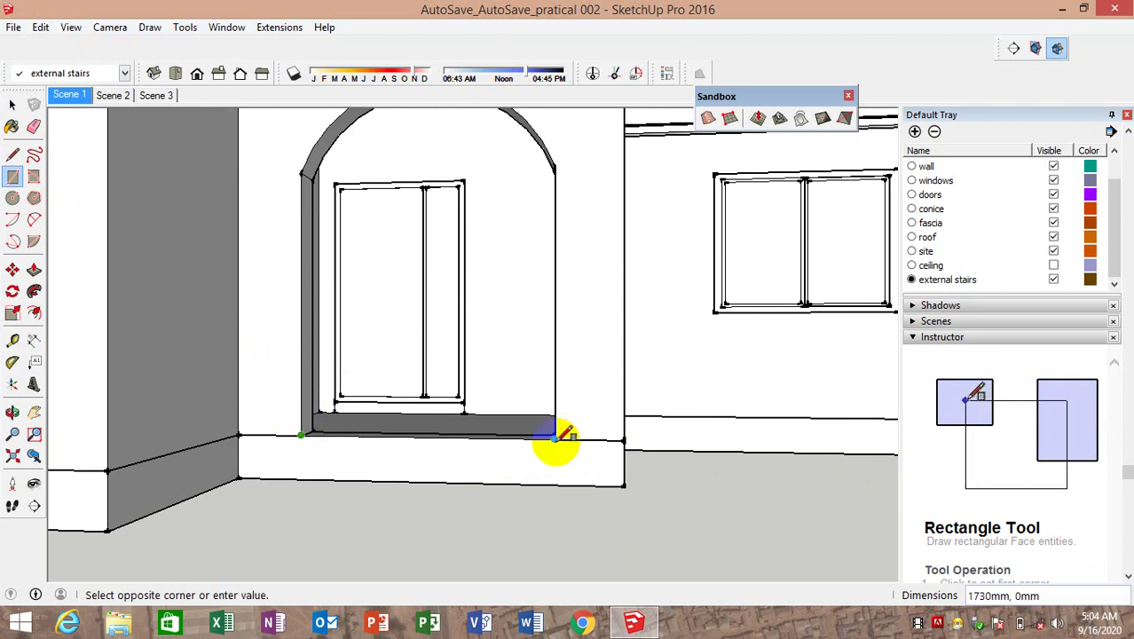
{"action": "left_click", "coordinate": [556, 483]}
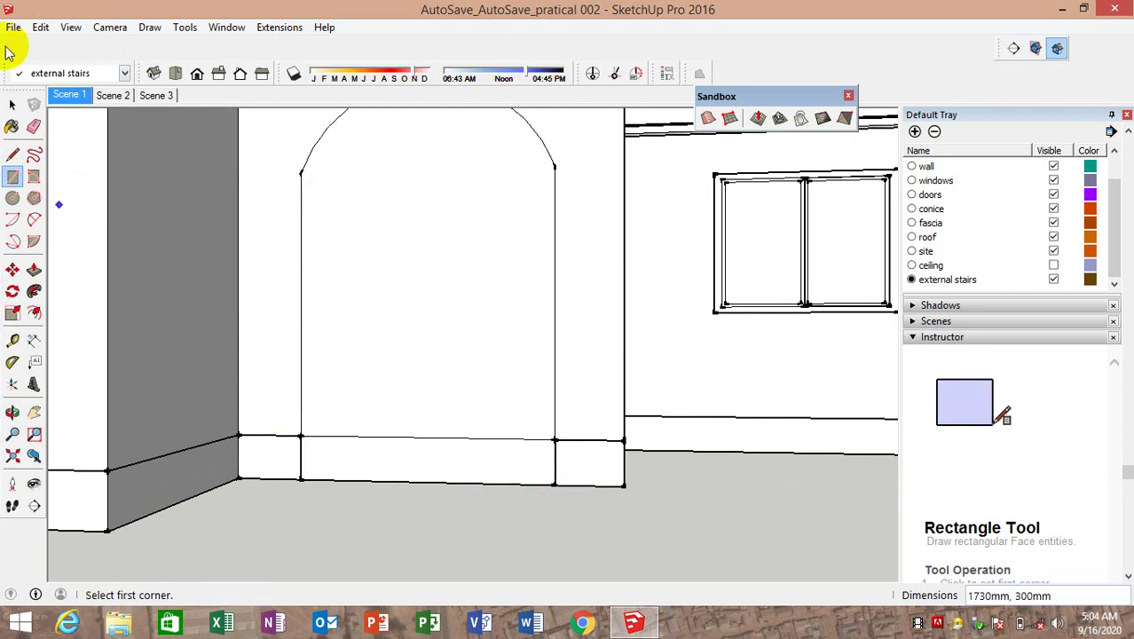
{"action": "left_click", "coordinate": [13, 105]}
{"action": "left_click", "coordinate": [387, 301]}
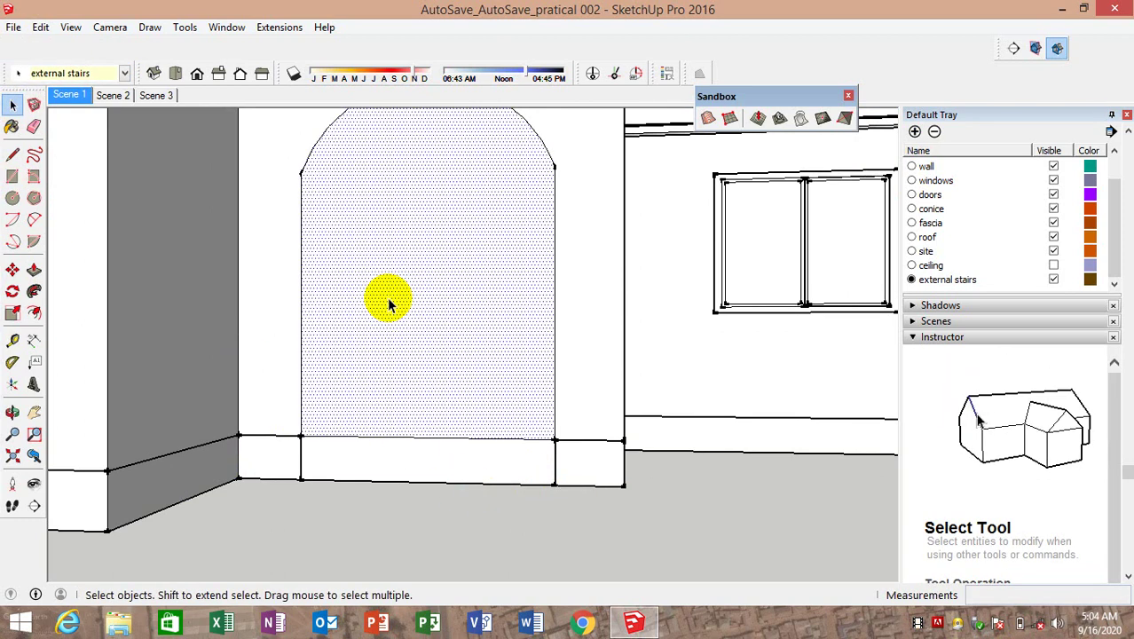
{"action": "key", "text": "Delete"}
Copy the sill's lower edge 150mm down to mark the step riser
{"action": "scroll", "coordinate": [387, 464], "scroll_direction": "up", "scroll_amount": 2}
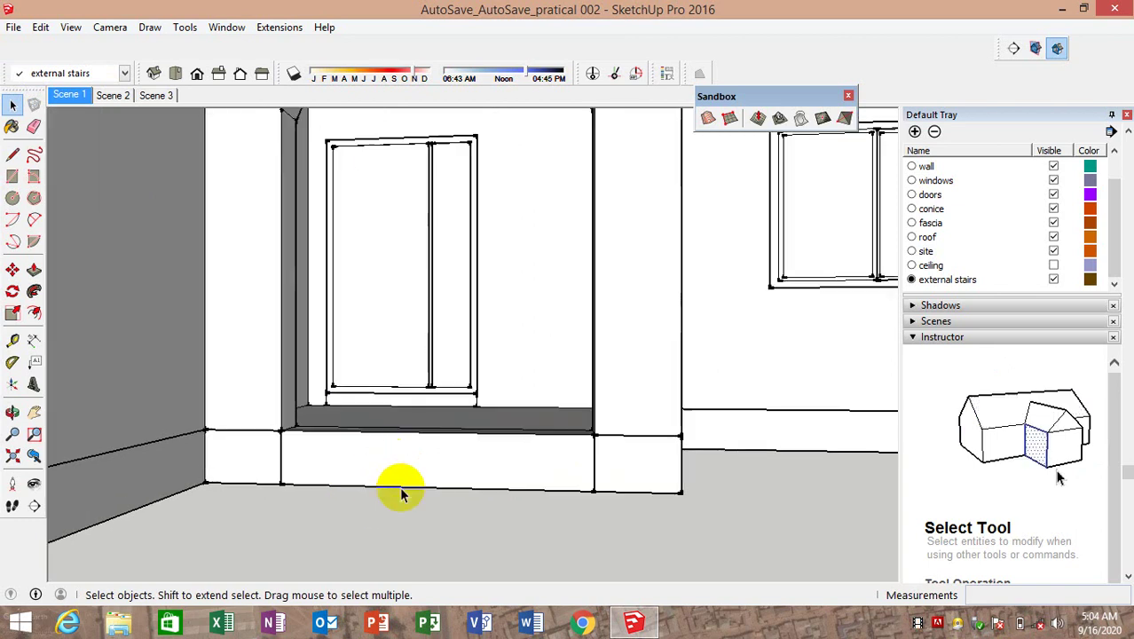
{"action": "scroll", "coordinate": [392, 480], "scroll_direction": "up", "scroll_amount": 1}
{"action": "left_click", "coordinate": [12, 271]}
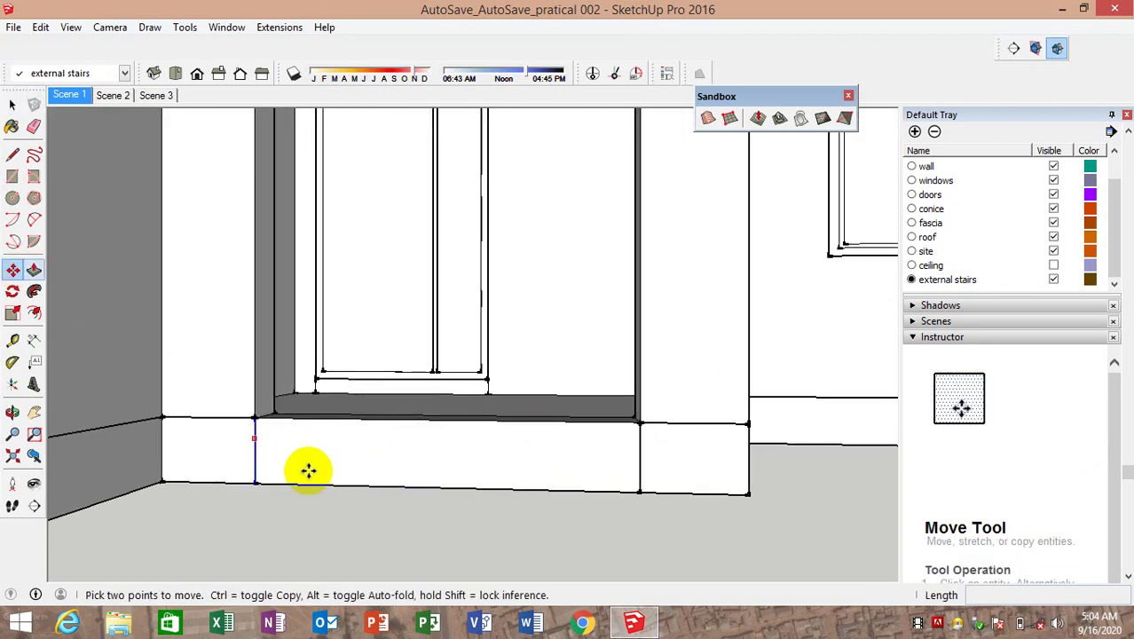
{"action": "left_click", "coordinate": [354, 416]}
{"action": "key", "text": "ctrl"}
{"action": "type", "text": "1"}
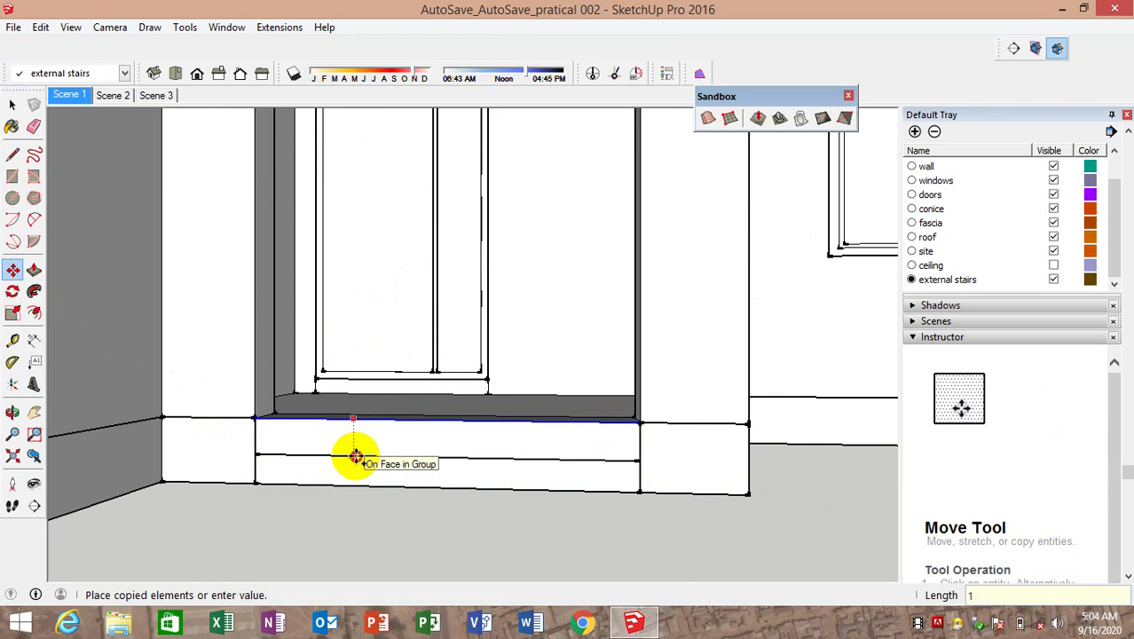
{"action": "type", "text": "50"}
{"action": "key", "text": "Return"}
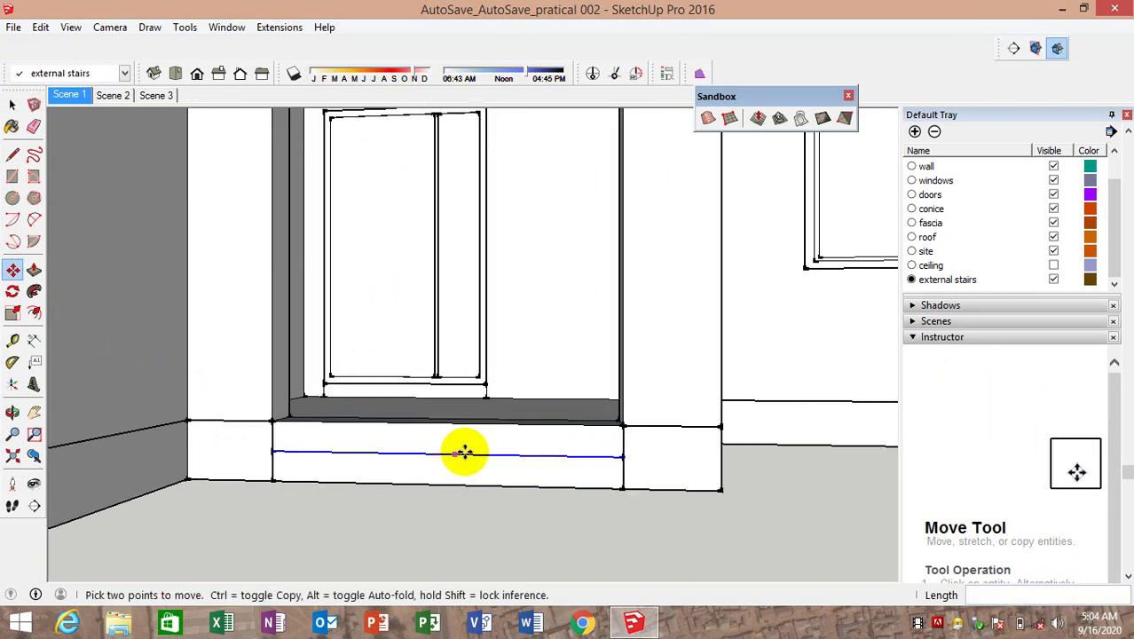
{"action": "mouse_move", "coordinate": [463, 454]}
{"action": "middle_mouse_down"}
{"action": "mouse_move", "coordinate": [473, 504]}
{"action": "mouse_move", "coordinate": [461, 522]}
{"action": "middle_mouse_up"}
{"action": "key", "text": "Escape"}
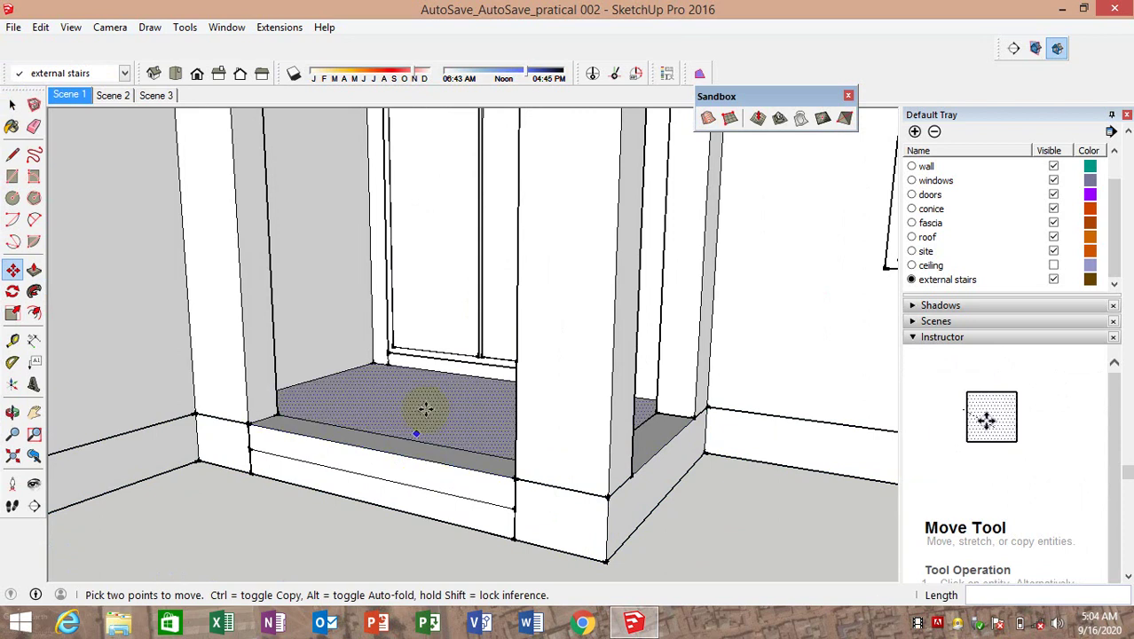
Push/Pull the risers out into a 600mm lower step and a 300mm upper step
{"action": "left_click", "coordinate": [34, 270]}
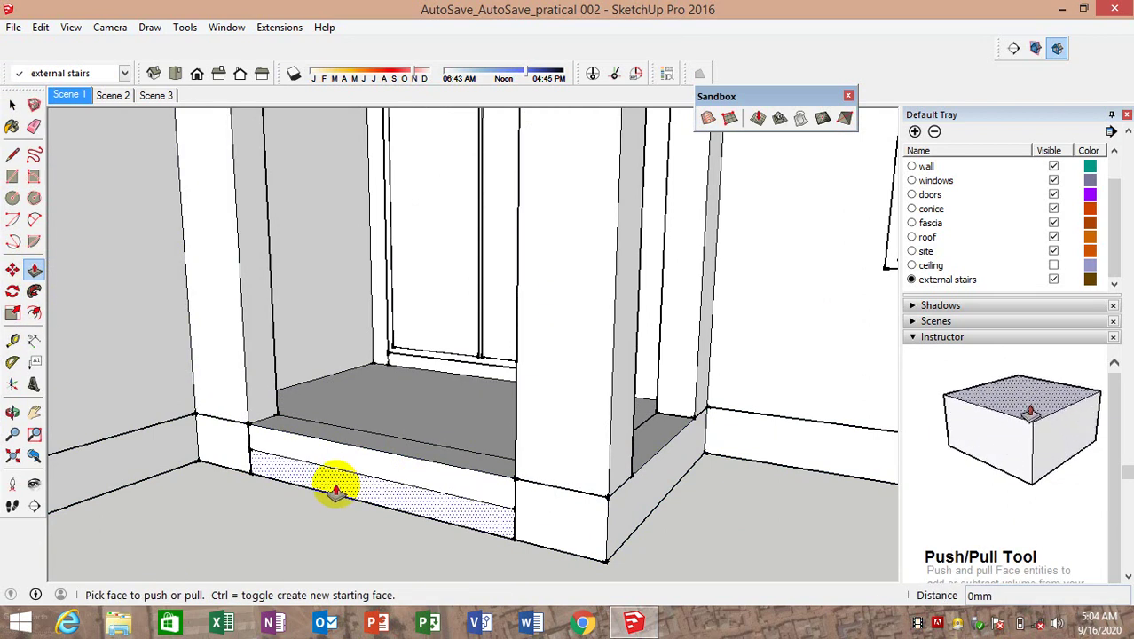
{"action": "left_click_drag", "start_coordinate": [335, 490], "coordinate": [263, 536]}
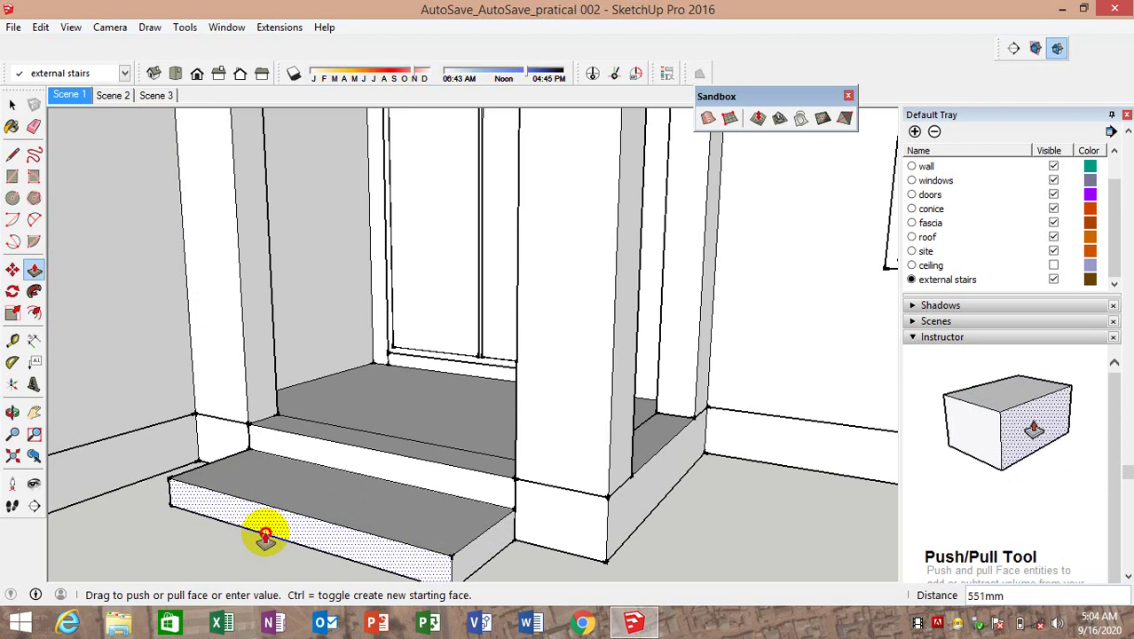
{"action": "type", "text": "600"}
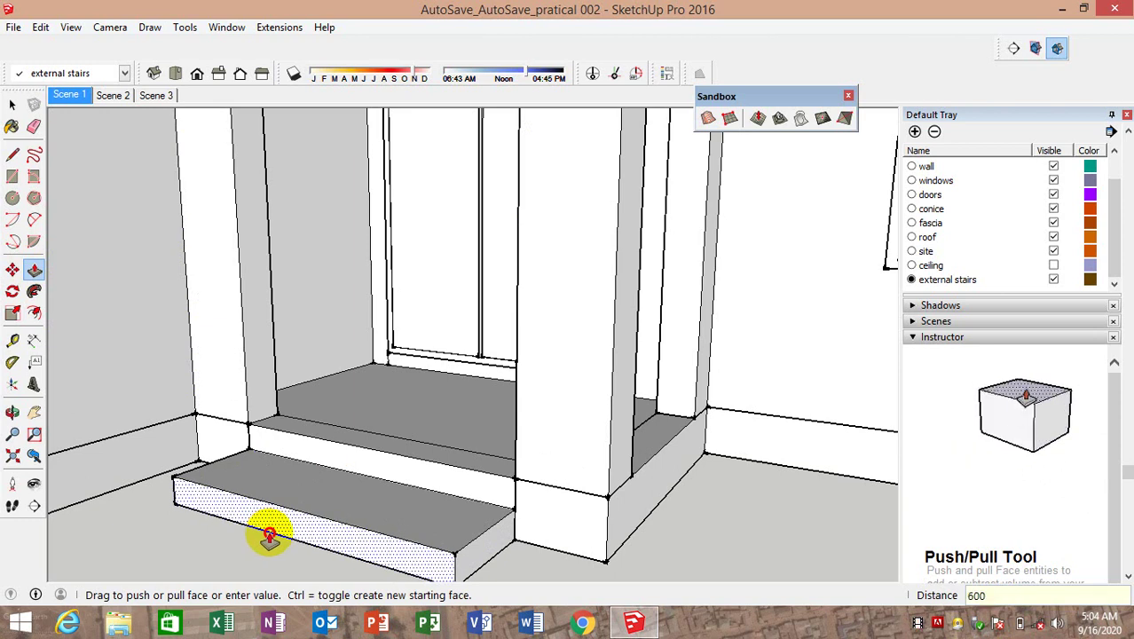
{"action": "key", "text": "Return"}
{"action": "left_click", "coordinate": [387, 465]}
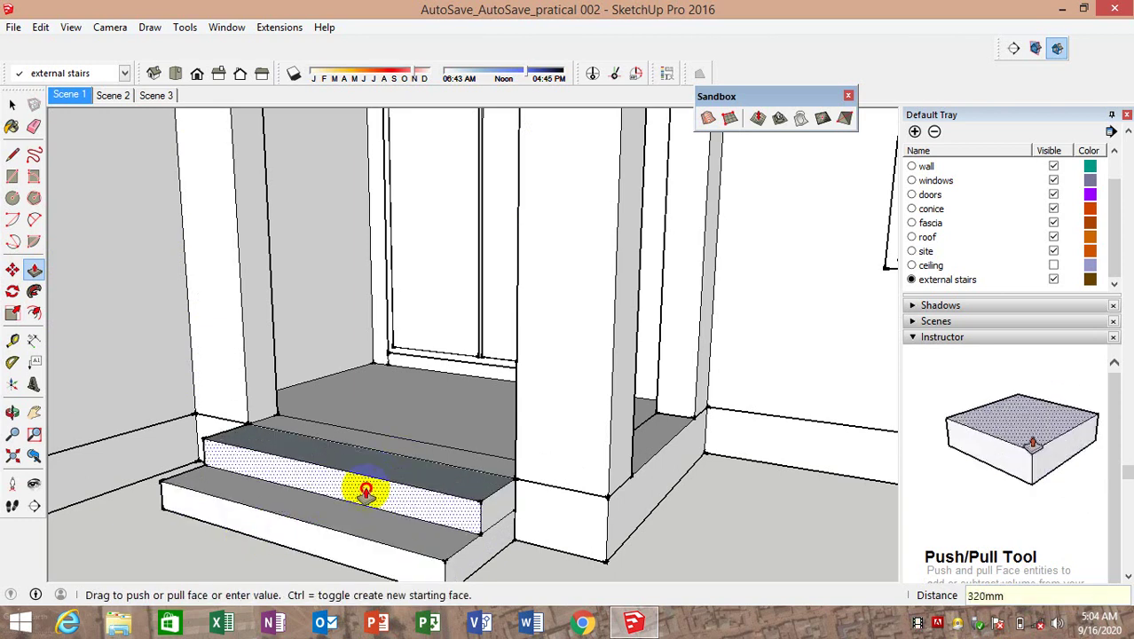
{"action": "type", "text": "00"}
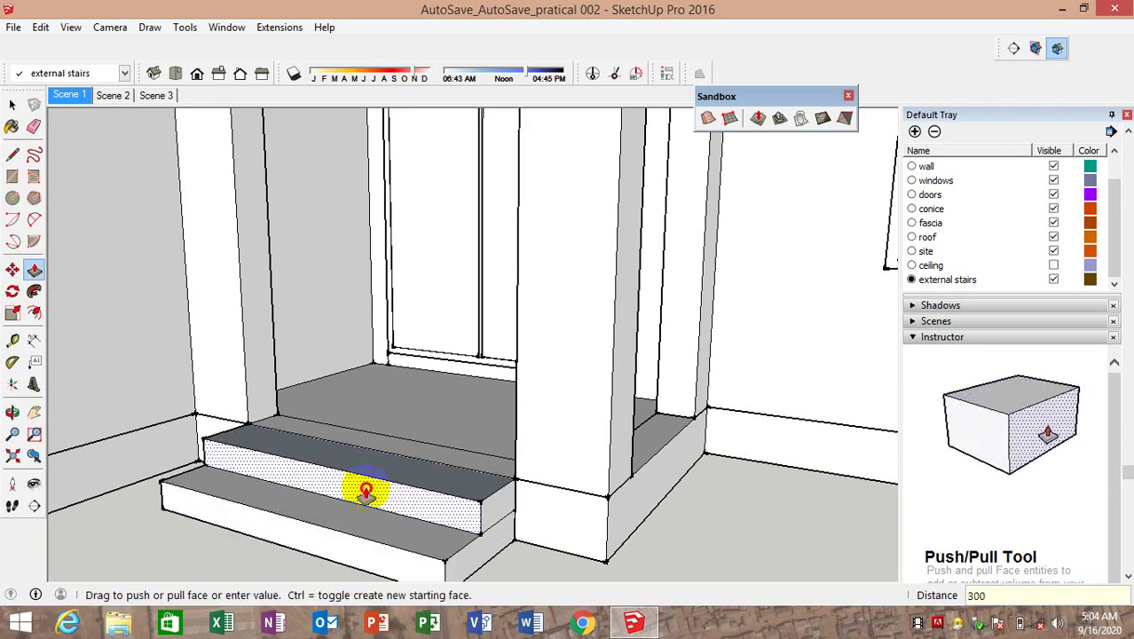
{"action": "key", "text": "Return"}
{"action": "mouse_move", "coordinate": [346, 475]}
{"action": "middle_mouse_down"}
{"action": "mouse_move", "coordinate": [438, 465]}
{"action": "mouse_move", "coordinate": [460, 519]}
{"action": "middle_mouse_up"}
Erase the stray edges between the top tread and porch landing, undoing one mistaken erase
{"action": "left_click", "coordinate": [35, 124]}
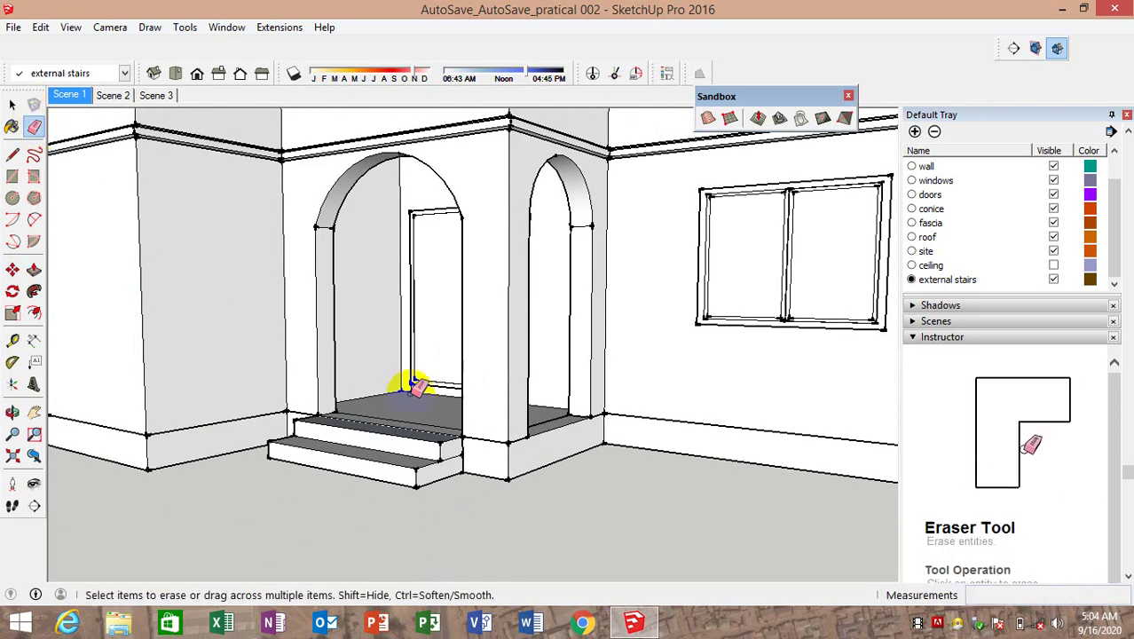
{"action": "scroll", "coordinate": [470, 497], "scroll_direction": "up", "scroll_amount": 5}
{"action": "mouse_move", "coordinate": [487, 513]}
{"action": "middle_mouse_down"}
{"action": "mouse_move", "coordinate": [627, 539]}
{"action": "mouse_move", "coordinate": [476, 527]}
{"action": "mouse_move", "coordinate": [213, 532]}
{"action": "middle_mouse_up"}
{"action": "scroll", "coordinate": [213, 532], "scroll_direction": "up", "scroll_amount": 2}
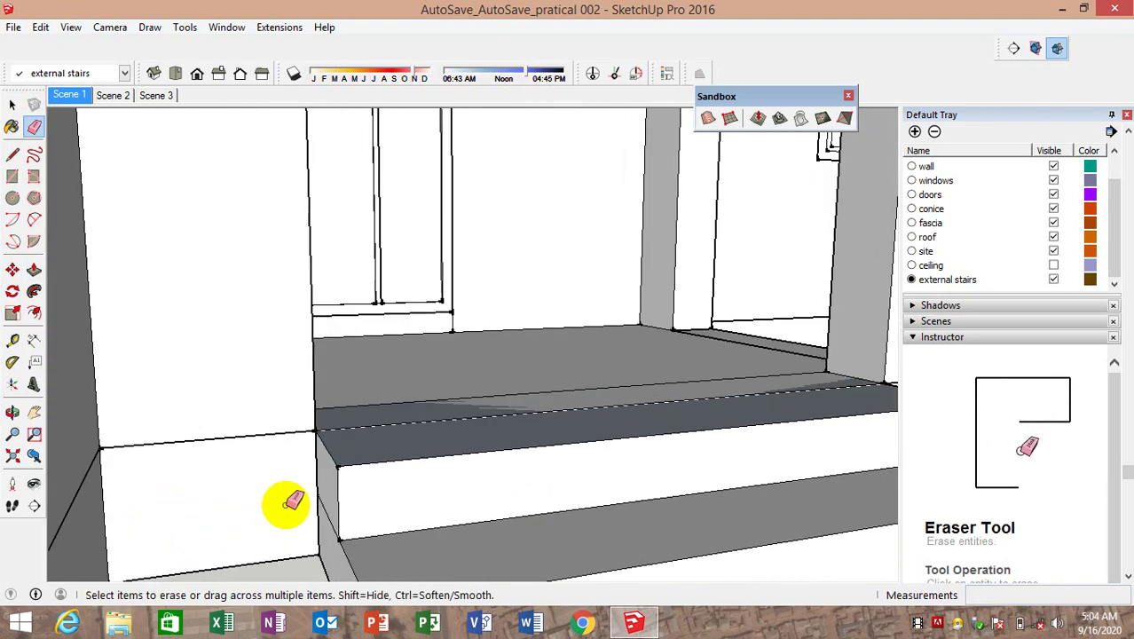
{"action": "scroll", "coordinate": [506, 507], "scroll_direction": "down", "scroll_amount": 3}
{"action": "mouse_move", "coordinate": [507, 507]}
{"action": "middle_mouse_down"}
{"action": "mouse_move", "coordinate": [430, 577]}
{"action": "mouse_move", "coordinate": [430, 446]}
{"action": "middle_mouse_up"}
{"action": "scroll", "coordinate": [439, 450], "scroll_direction": "up", "scroll_amount": 2}
{"action": "left_click", "coordinate": [437, 463]}
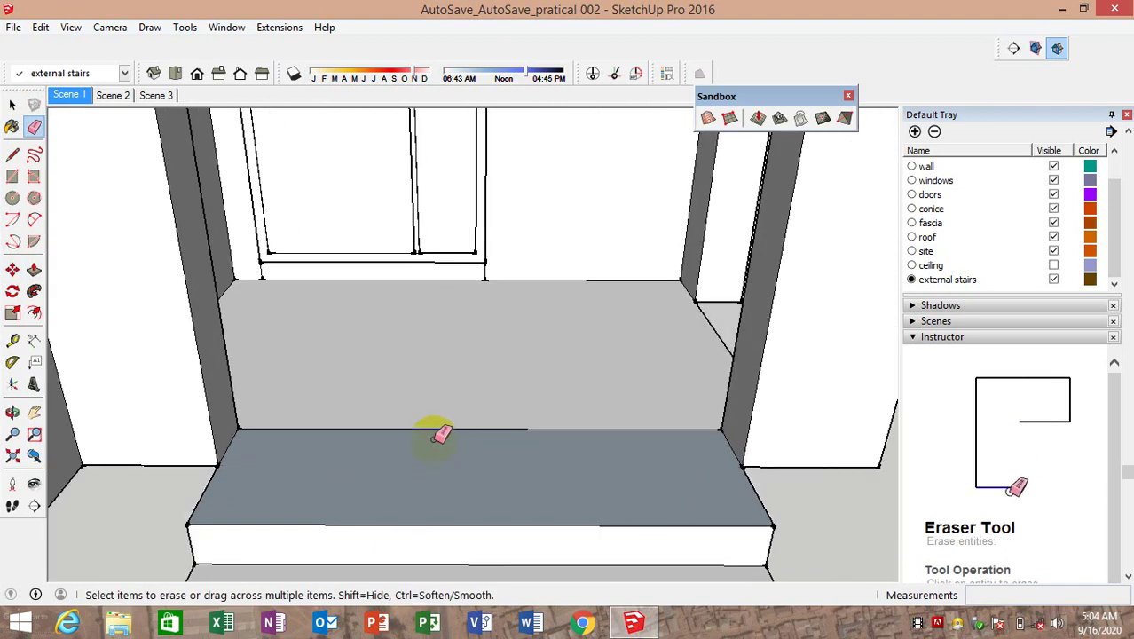
{"action": "key", "text": "ctrl+z"}
{"action": "mouse_move", "coordinate": [454, 456]}
{"action": "middle_mouse_down"}
{"action": "mouse_move", "coordinate": [507, 520]}
{"action": "mouse_move", "coordinate": [355, 401]}
{"action": "mouse_move", "coordinate": [469, 451]}
{"action": "mouse_move", "coordinate": [477, 406]}
{"action": "mouse_move", "coordinate": [439, 436]}
{"action": "mouse_move", "coordinate": [504, 508]}
{"action": "mouse_move", "coordinate": [409, 471]}
{"action": "mouse_move", "coordinate": [532, 456]}
{"action": "middle_mouse_up"}
{"action": "left_click", "coordinate": [476, 407]}
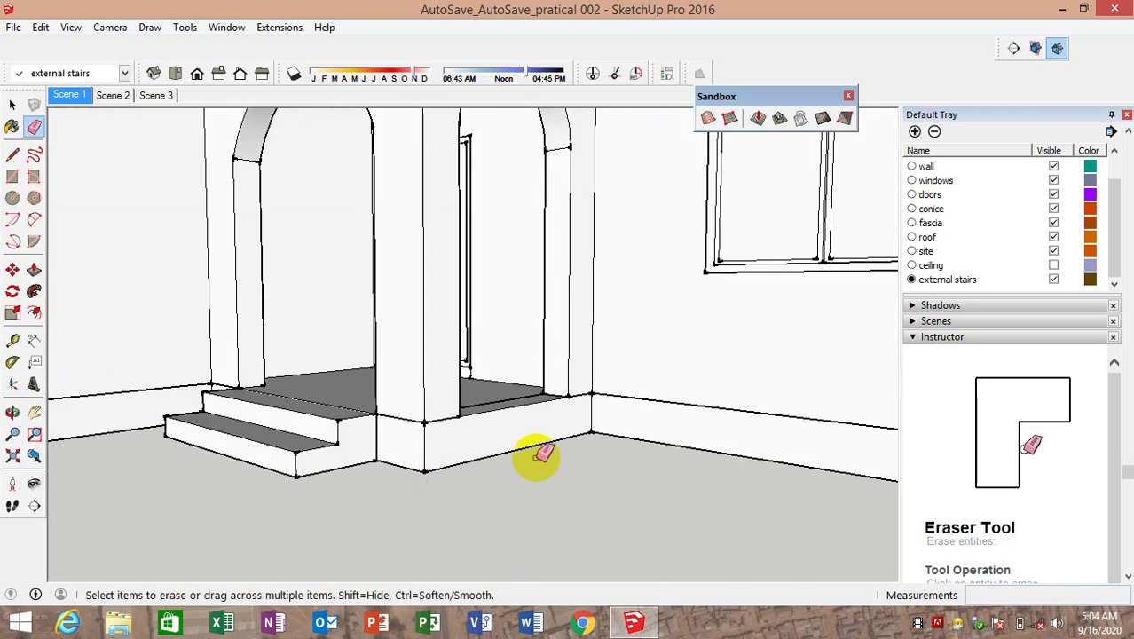
{"action": "scroll", "coordinate": [526, 411], "scroll_direction": "up", "scroll_amount": 2}
{"action": "scroll", "coordinate": [493, 354], "scroll_direction": "up", "scroll_amount": 2}
{"action": "left_click", "coordinate": [491, 411]}
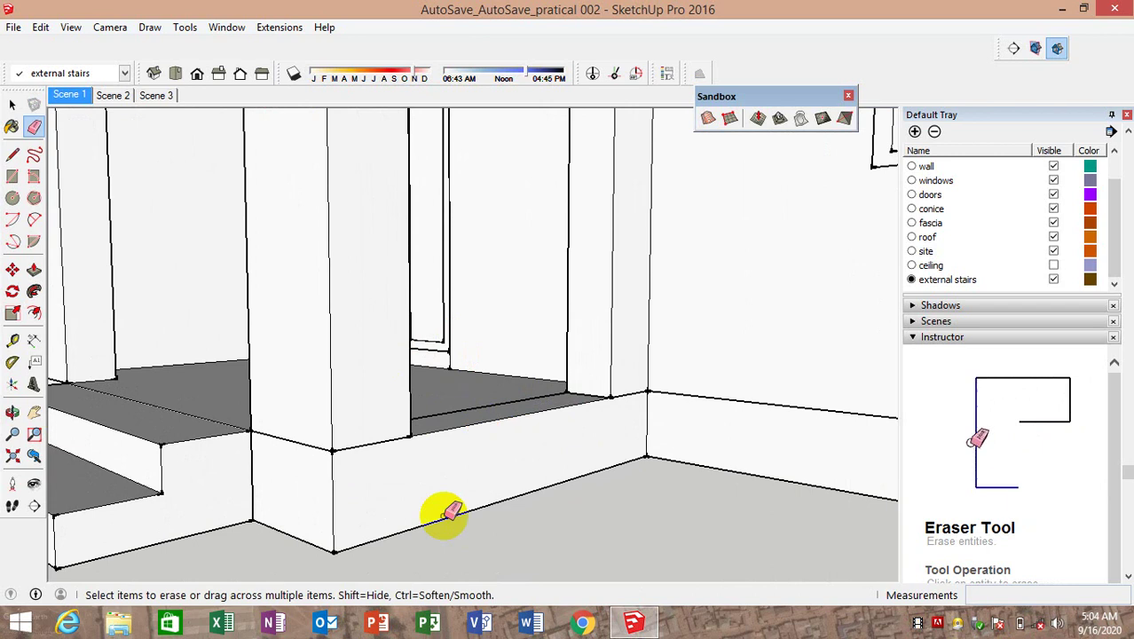
{"action": "scroll", "coordinate": [455, 470], "scroll_direction": "down", "scroll_amount": 3}
{"action": "scroll", "coordinate": [435, 476], "scroll_direction": "up", "scroll_amount": 2}
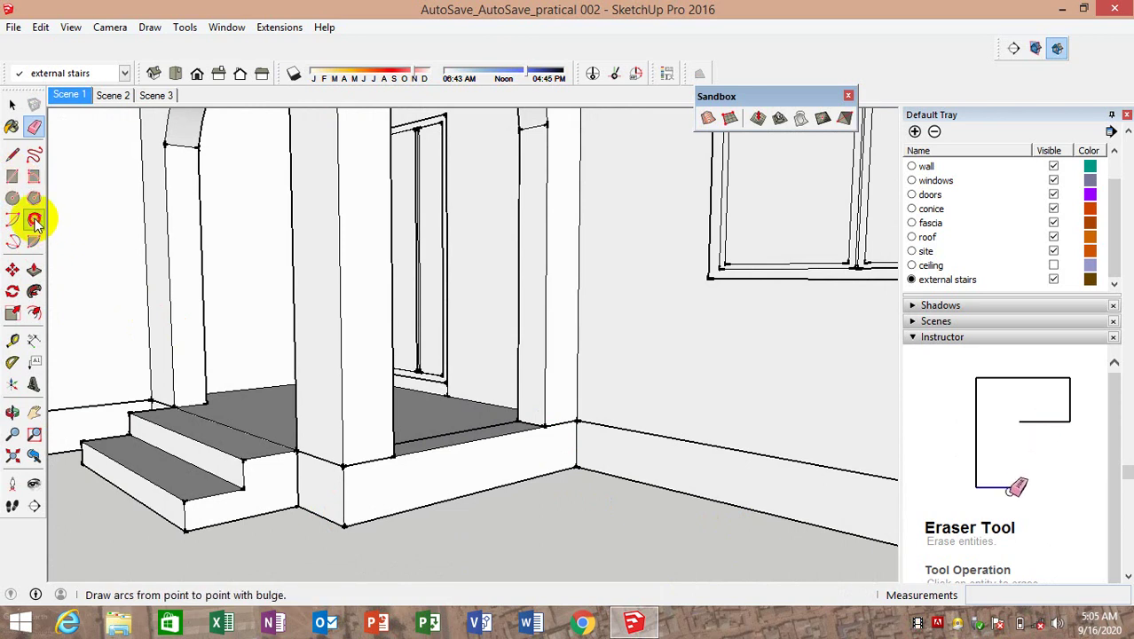
Draw a semicircular arc from the stair's bottom corner to the wall corner
{"action": "left_click", "coordinate": [35, 221]}
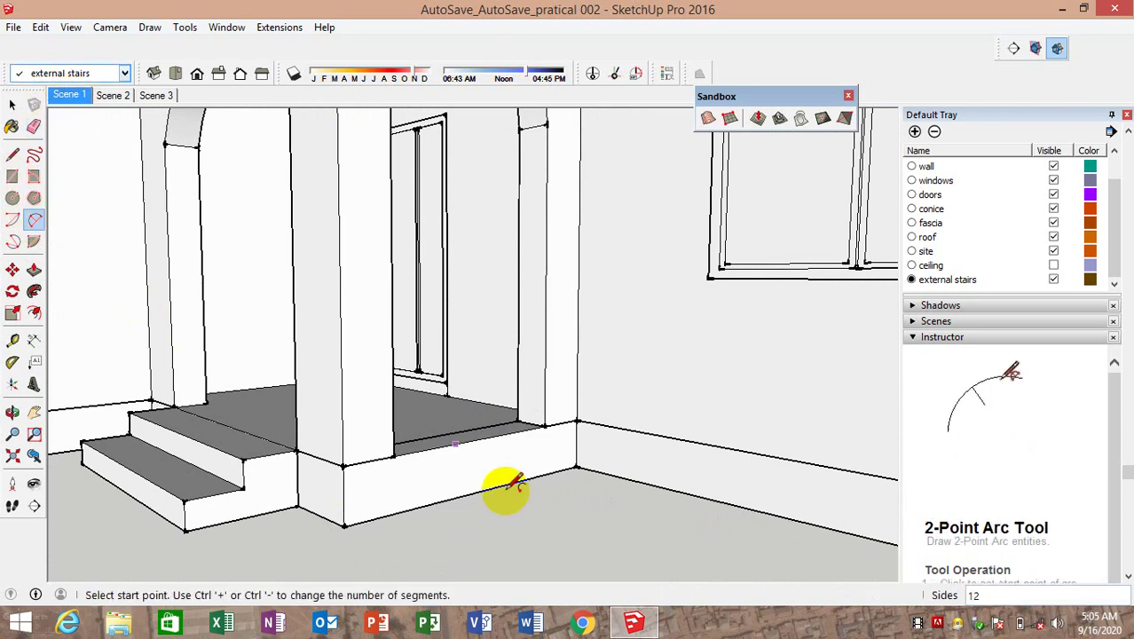
{"action": "left_click", "coordinate": [344, 526]}
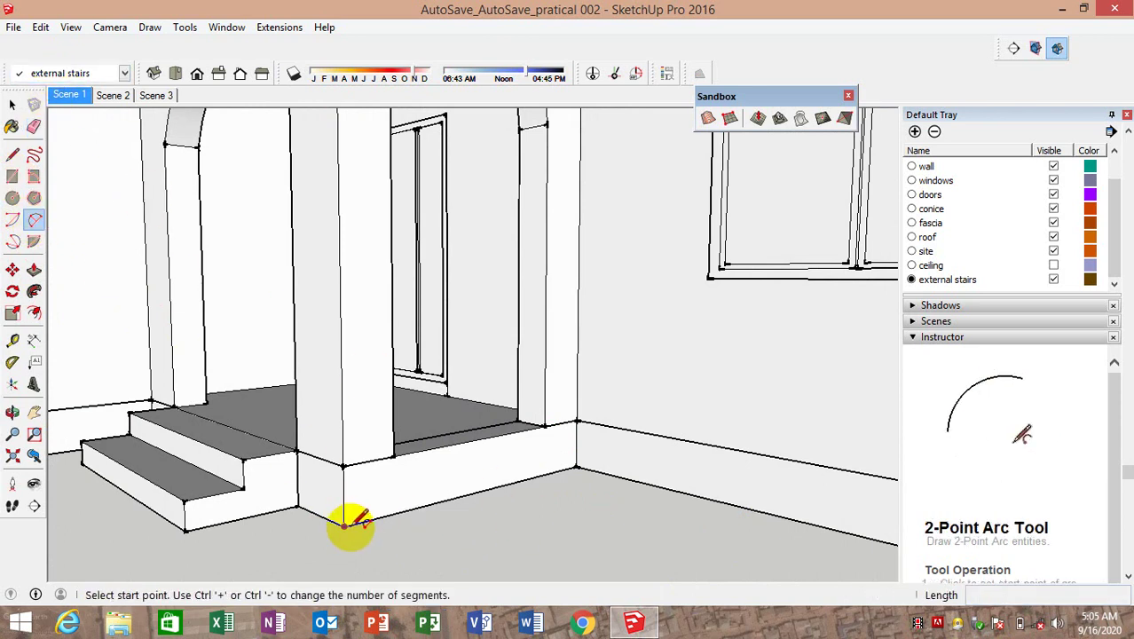
{"action": "left_click", "coordinate": [577, 467]}
{"action": "type", "text": "750"}
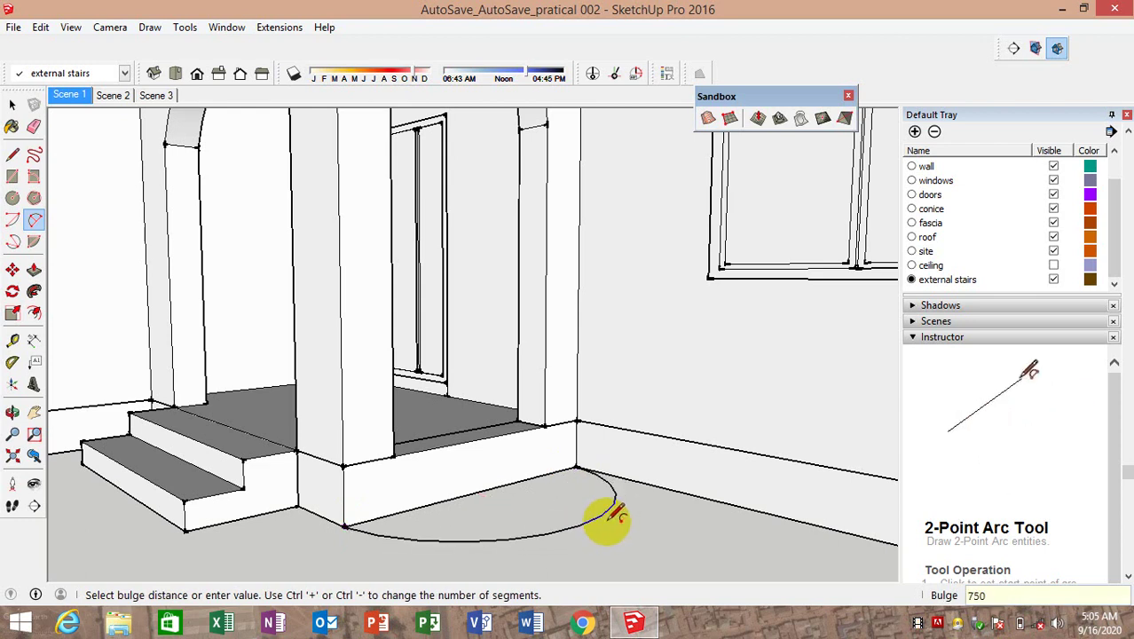
{"action": "left_click", "coordinate": [609, 518]}
{"action": "middle_click_drag", "start_coordinate": [608, 482], "coordinate": [602, 552]}
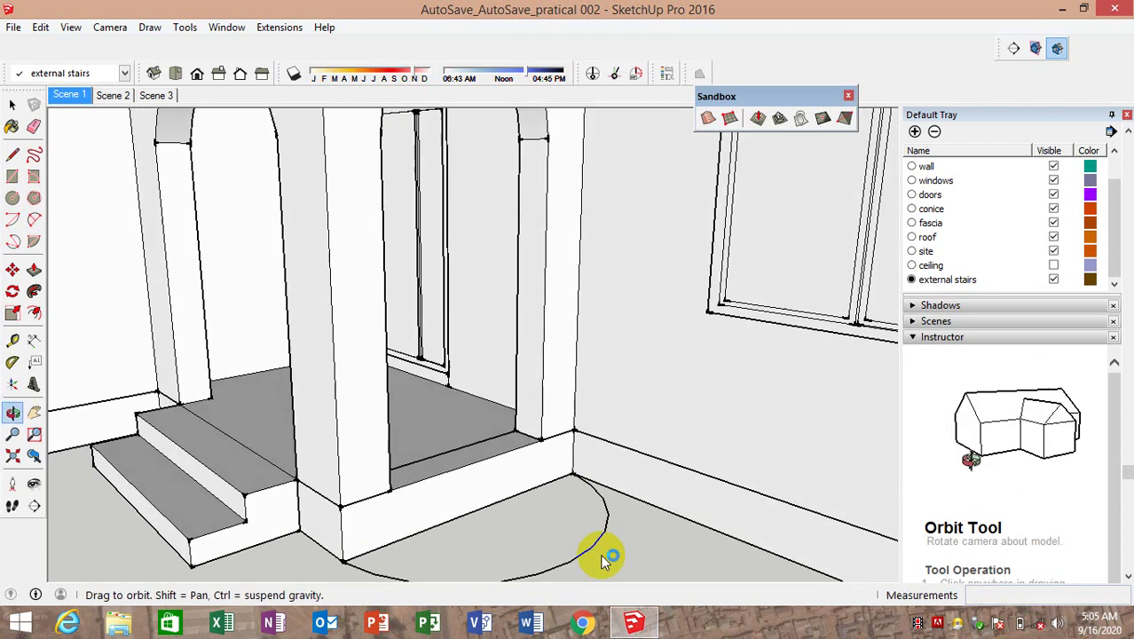
{"action": "left_click", "coordinate": [34, 313]}
{"action": "mouse_move", "coordinate": [328, 368]}
{"action": "middle_mouse_down"}
{"action": "mouse_move", "coordinate": [447, 556]}
{"action": "mouse_move", "coordinate": [508, 550]}
{"action": "mouse_move", "coordinate": [473, 482]}
{"action": "mouse_move", "coordinate": [393, 481]}
{"action": "middle_mouse_up"}
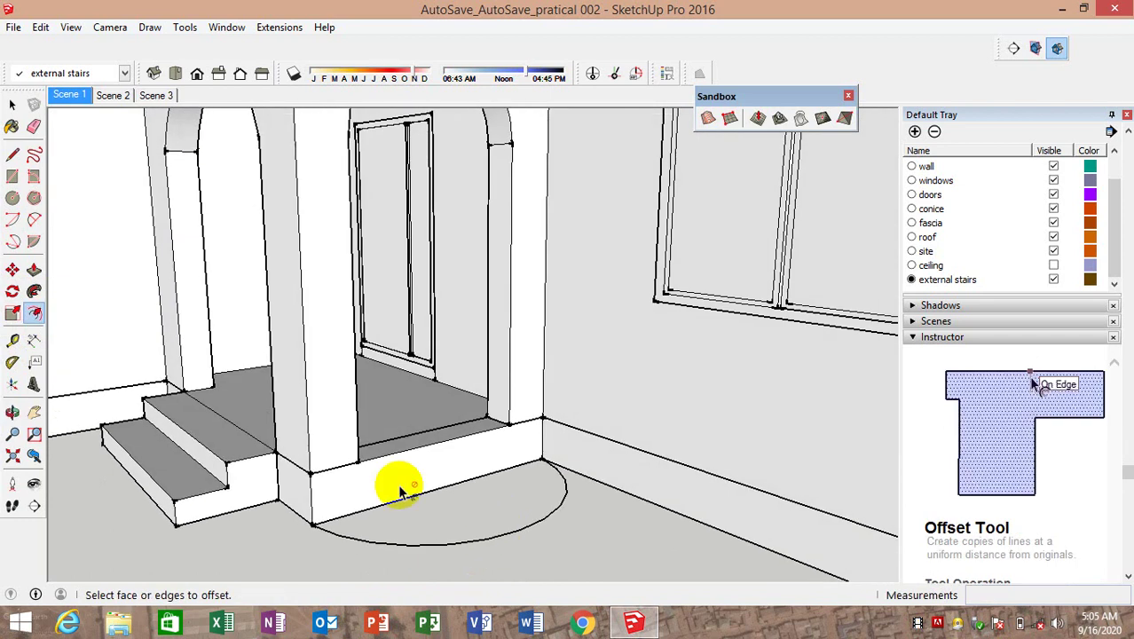
Close the arc with lines along the step edge into a semicircular landing face
{"action": "left_click", "coordinate": [13, 155]}
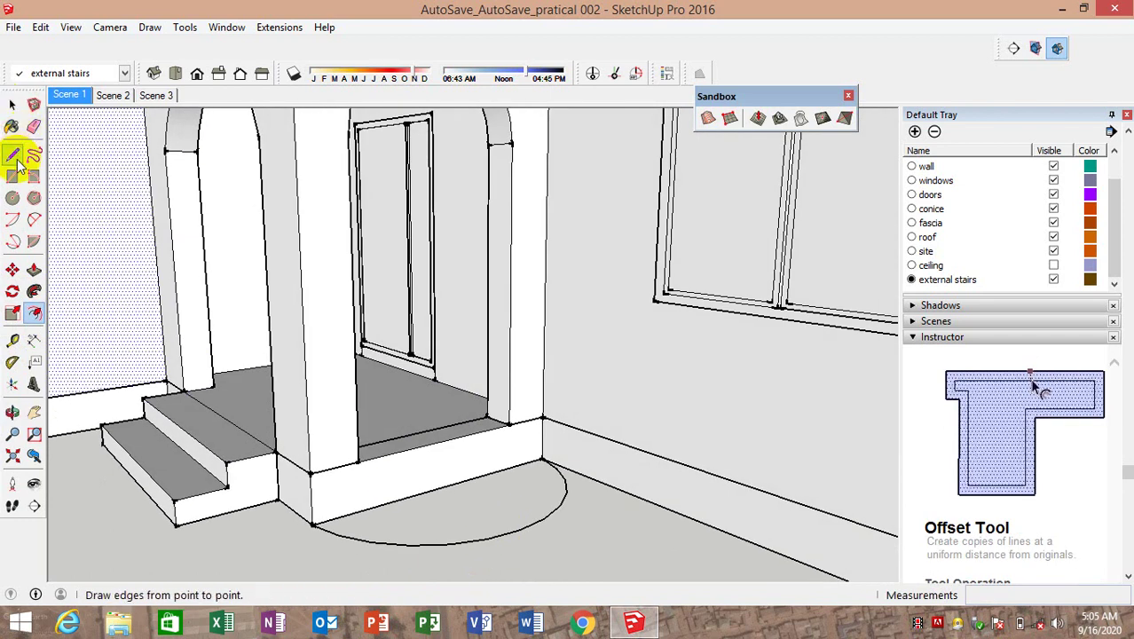
{"action": "left_click", "coordinate": [541, 459]}
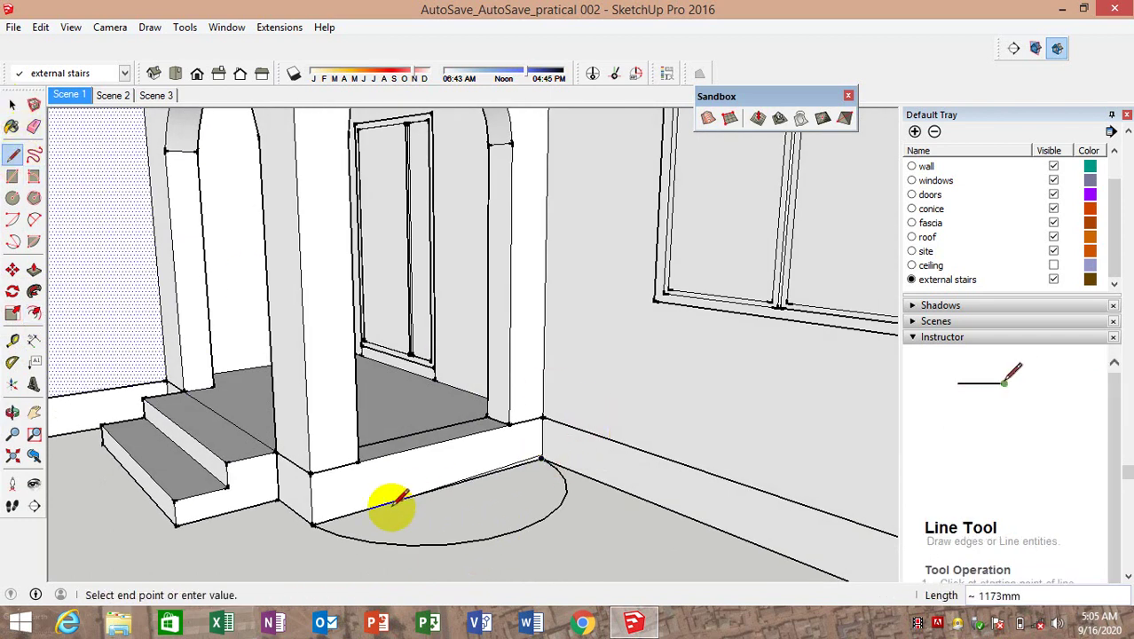
{"action": "left_click", "coordinate": [312, 524]}
{"action": "key", "text": "Escape"}
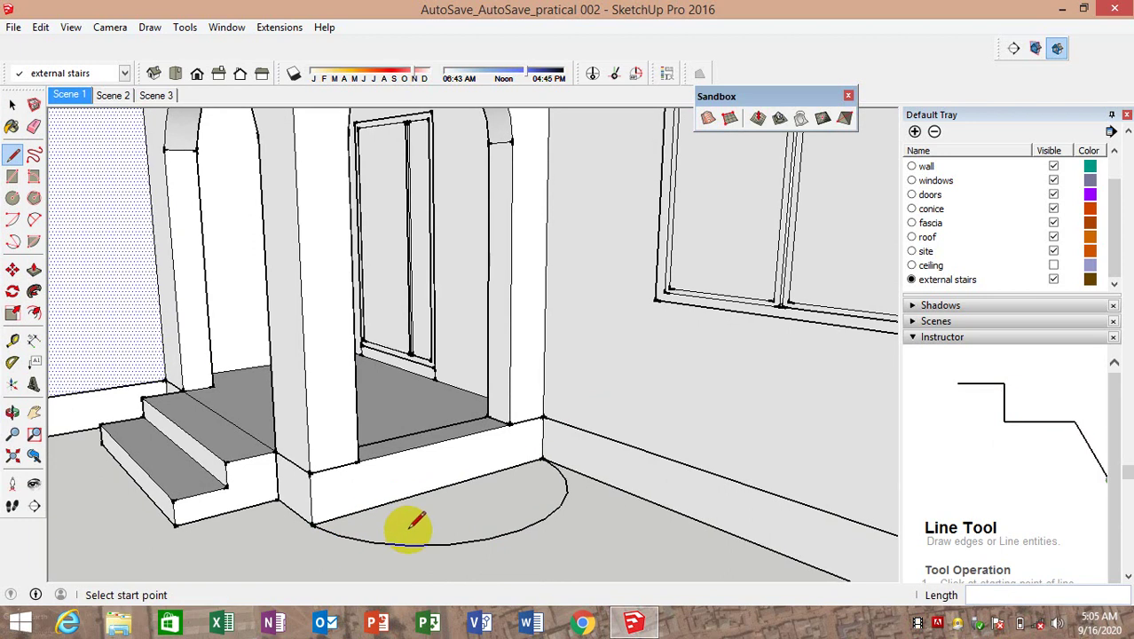
{"action": "mouse_move", "coordinate": [403, 519]}
{"action": "middle_mouse_down"}
{"action": "mouse_move", "coordinate": [396, 601]}
{"action": "mouse_move", "coordinate": [385, 355]}
{"action": "middle_mouse_up"}
{"action": "scroll", "coordinate": [335, 436], "scroll_direction": "down", "scroll_amount": 2}
{"action": "scroll", "coordinate": [335, 436], "scroll_direction": "up", "scroll_amount": 2}
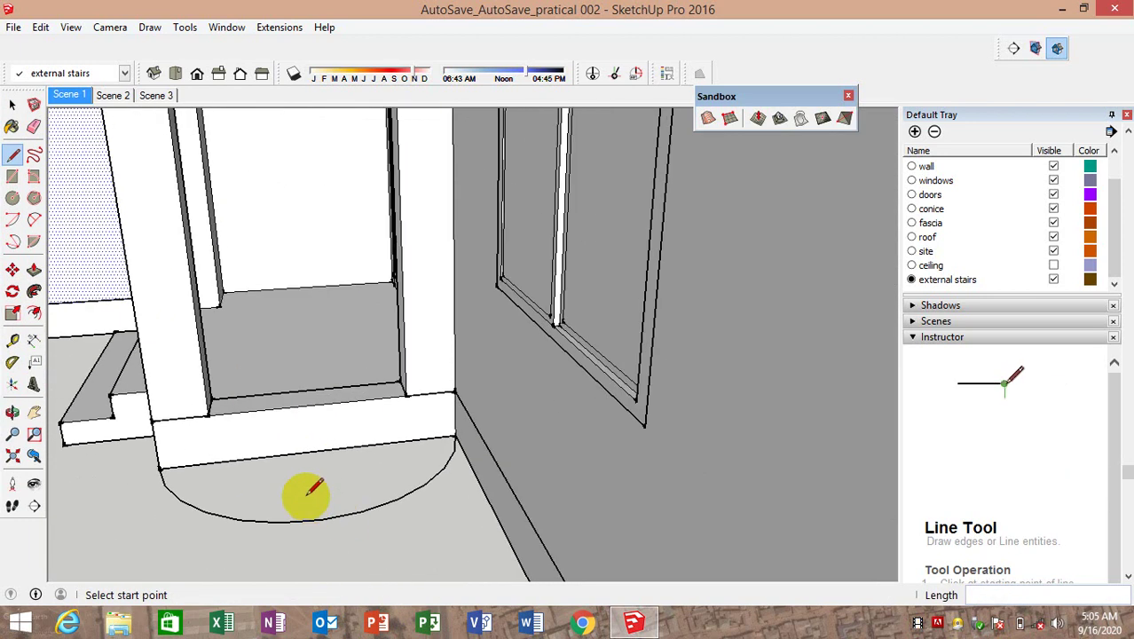
{"action": "left_click", "coordinate": [159, 467]}
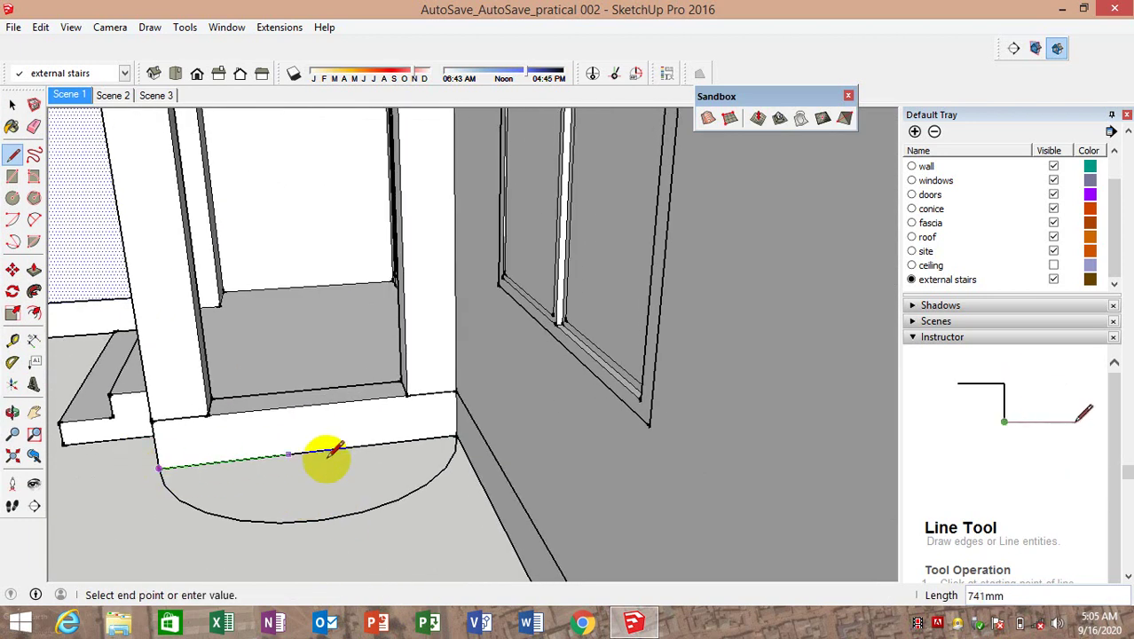
{"action": "left_click", "coordinate": [455, 432]}
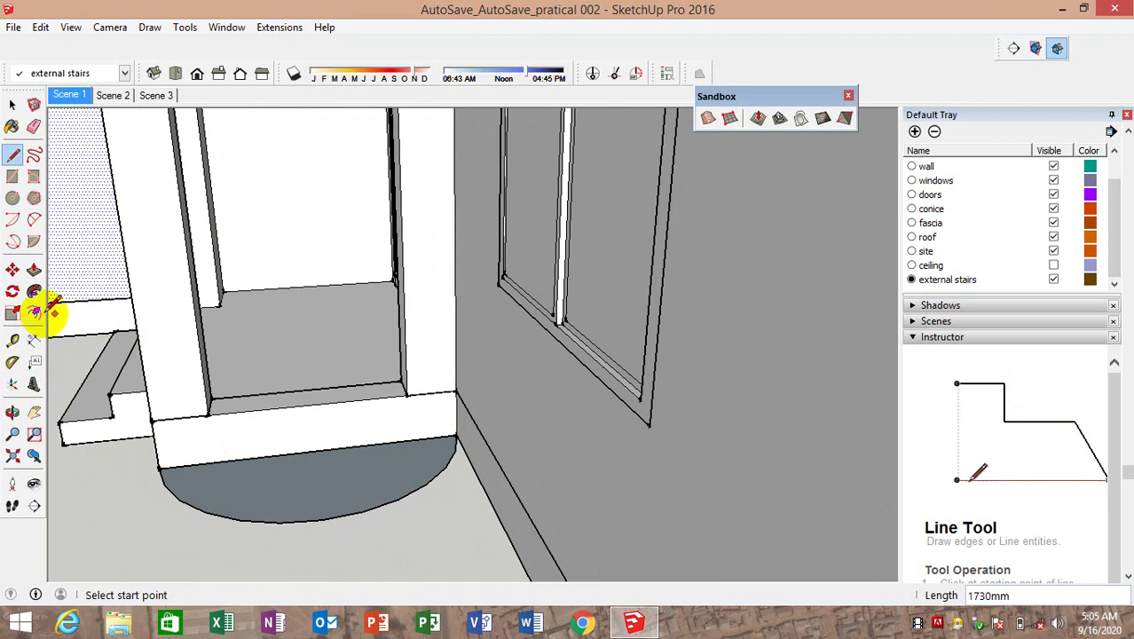
{"action": "left_click", "coordinate": [12, 105]}
Reverse the landing face and offset its semicircular edge 50mm inward
{"action": "left_click", "coordinate": [269, 494]}
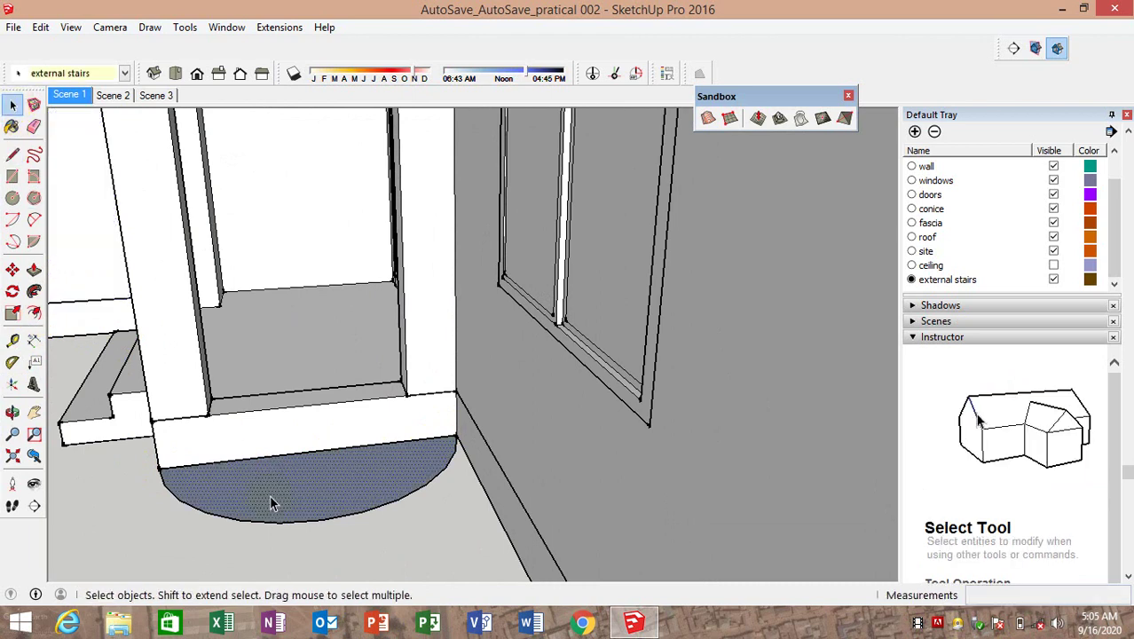
{"action": "right_click", "coordinate": [270, 495]}
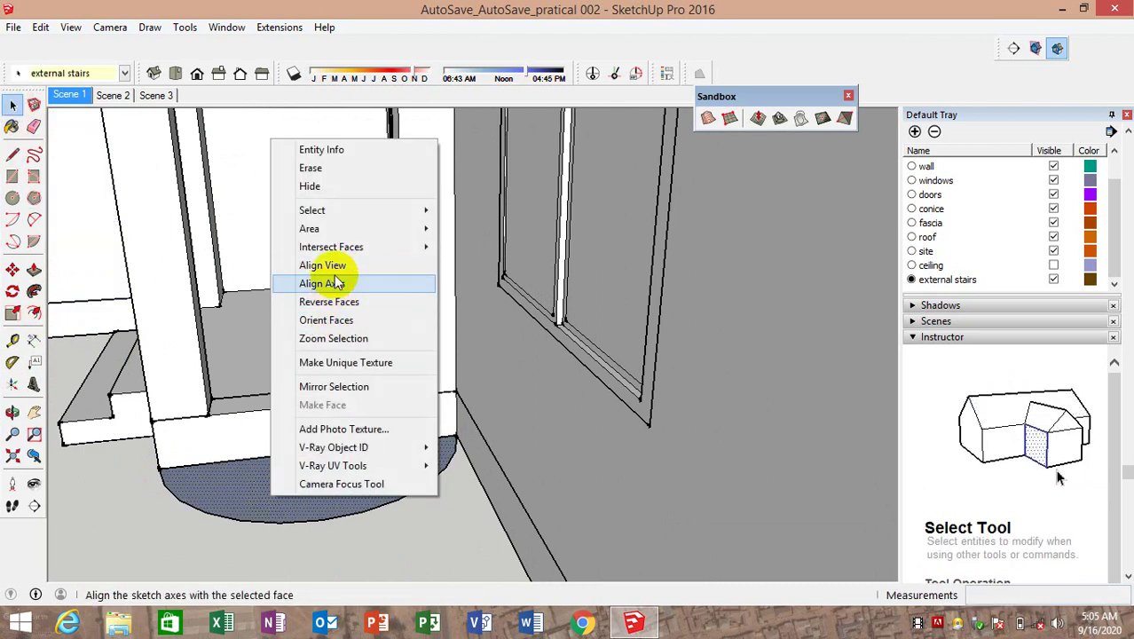
{"action": "left_click", "coordinate": [328, 302]}
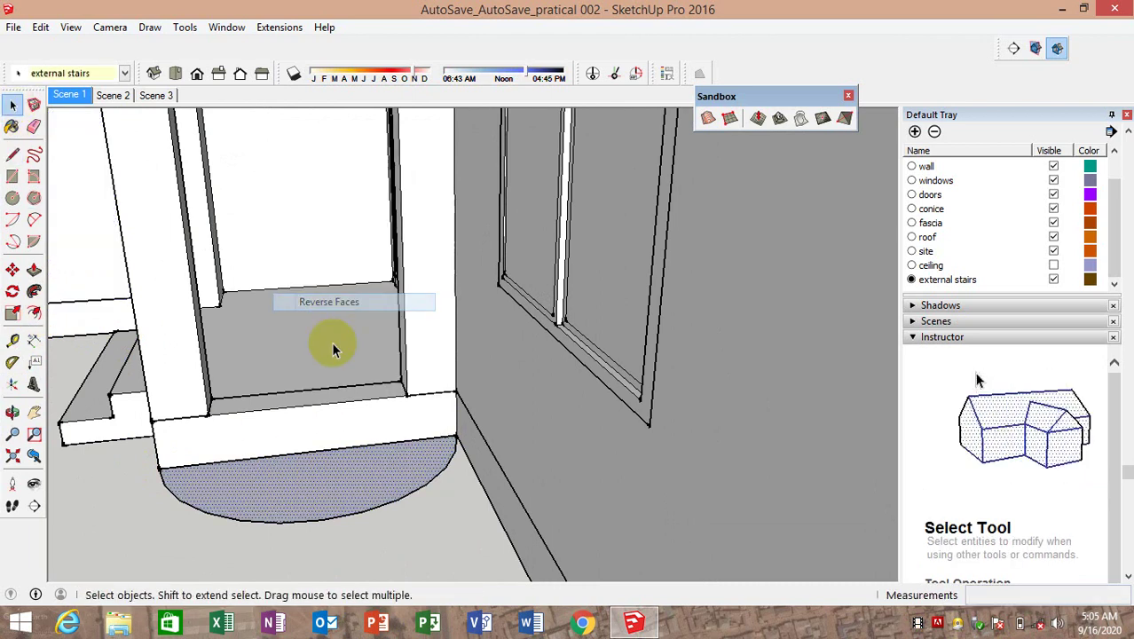
{"action": "left_click", "coordinate": [33, 312]}
{"action": "scroll", "coordinate": [264, 510], "scroll_direction": "up", "scroll_amount": 2}
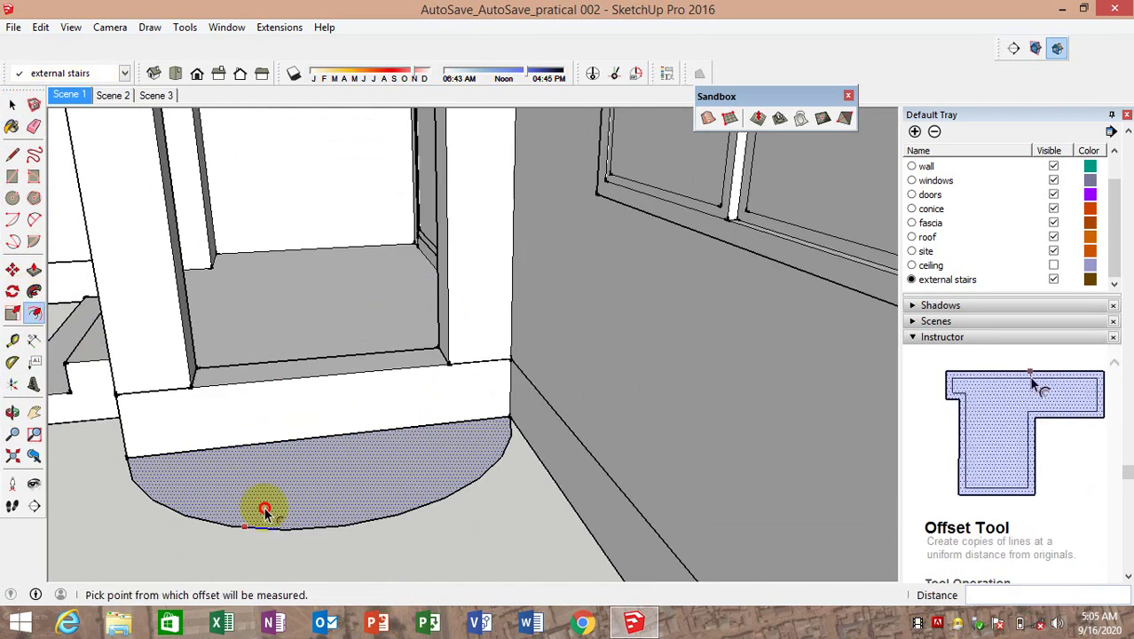
{"action": "left_click", "coordinate": [268, 514]}
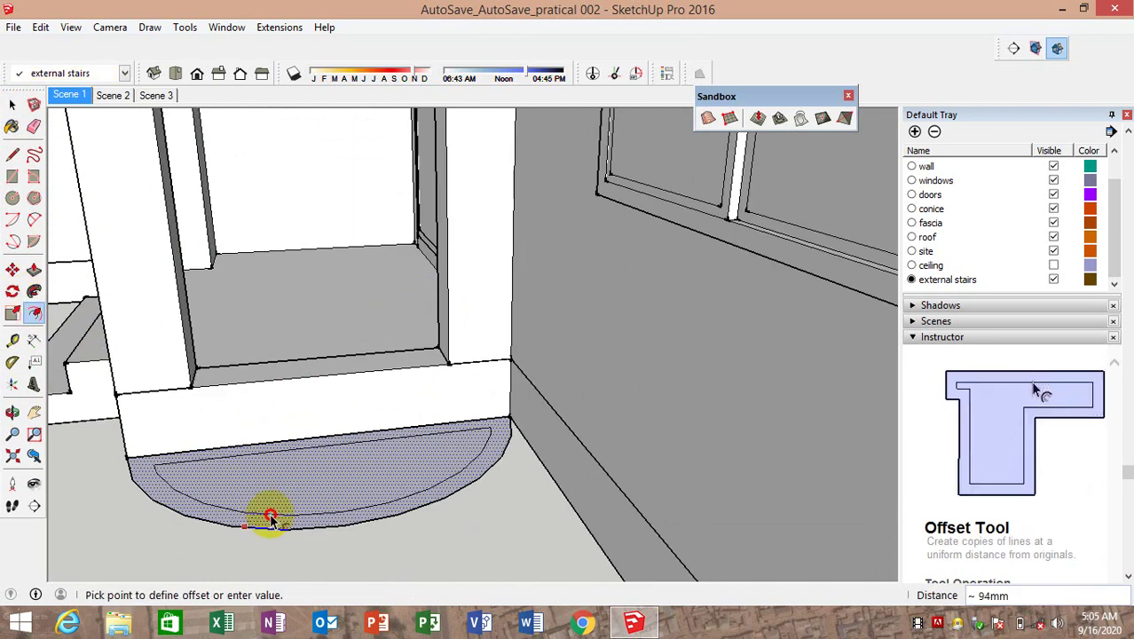
{"action": "type", "text": "50"}
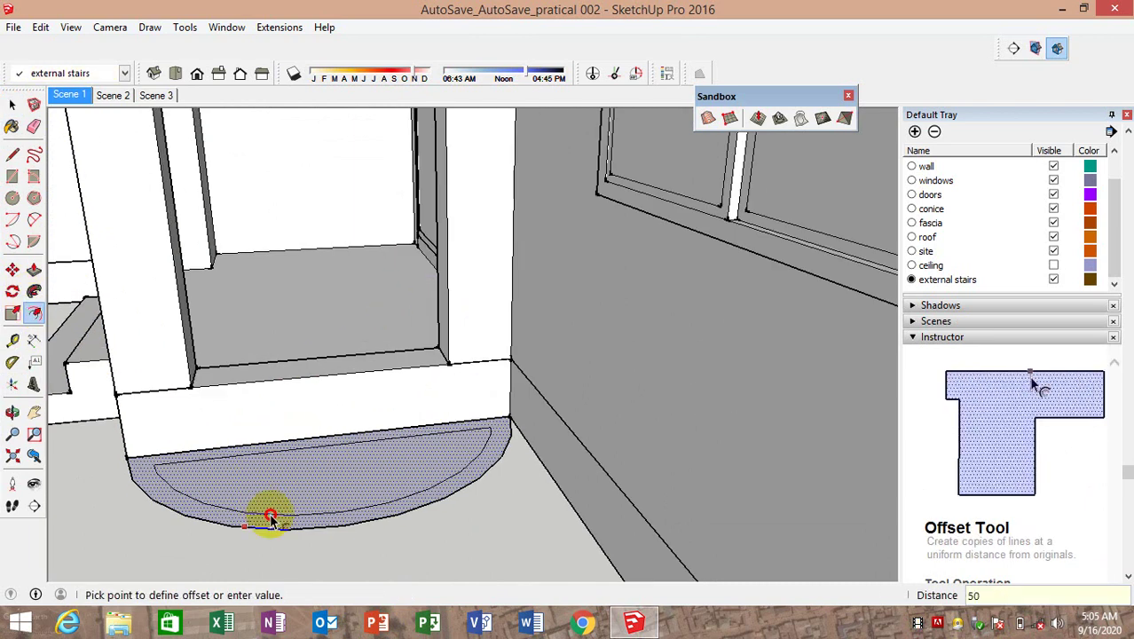
{"action": "key", "text": "Return"}
{"action": "scroll", "coordinate": [151, 455], "scroll_direction": "down", "scroll_amount": 3}
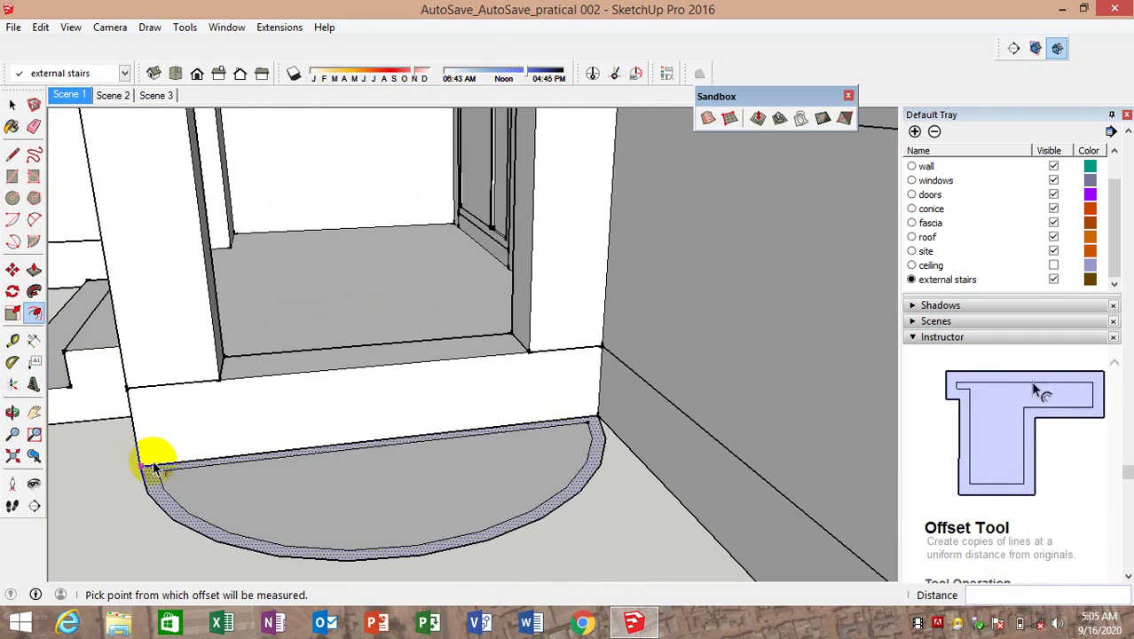
{"action": "scroll", "coordinate": [152, 455], "scroll_direction": "up", "scroll_amount": 4}
Start a line from the curb band's corner, then cancel it
{"action": "left_click", "coordinate": [12, 154]}
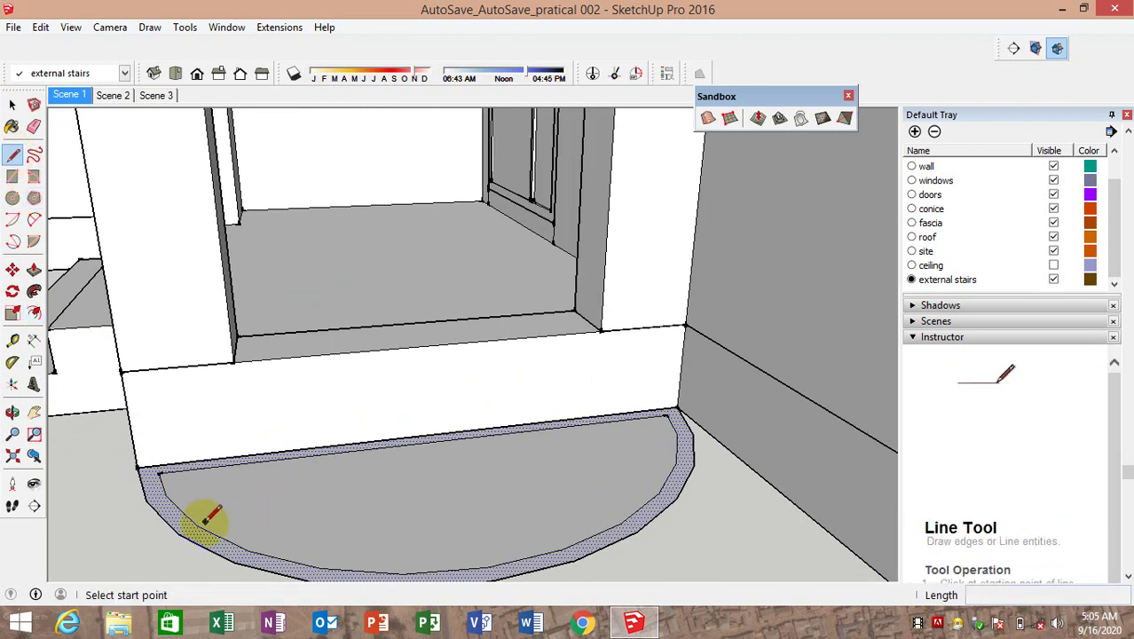
{"action": "left_click", "coordinate": [158, 470]}
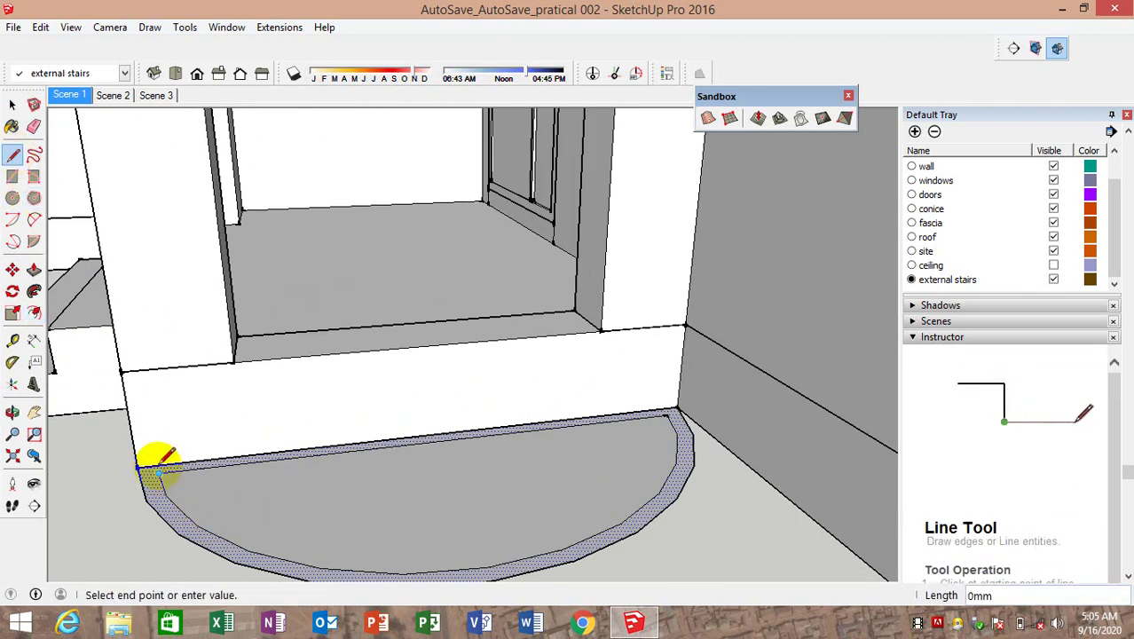
{"action": "scroll", "coordinate": [158, 471], "scroll_direction": "up", "scroll_amount": 3}
{"action": "scroll", "coordinate": [156, 468], "scroll_direction": "up", "scroll_amount": 3}
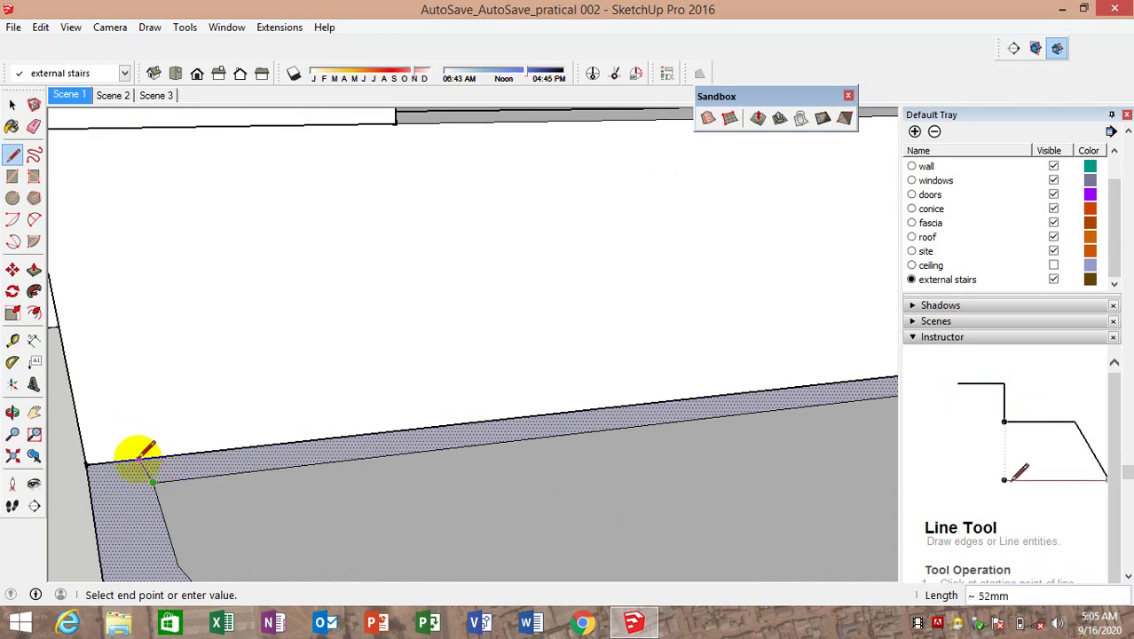
{"action": "key", "text": "Escape"}
{"action": "scroll", "coordinate": [131, 481], "scroll_direction": "down", "scroll_amount": 2}
{"action": "scroll", "coordinate": [367, 436], "scroll_direction": "down", "scroll_amount": 3}
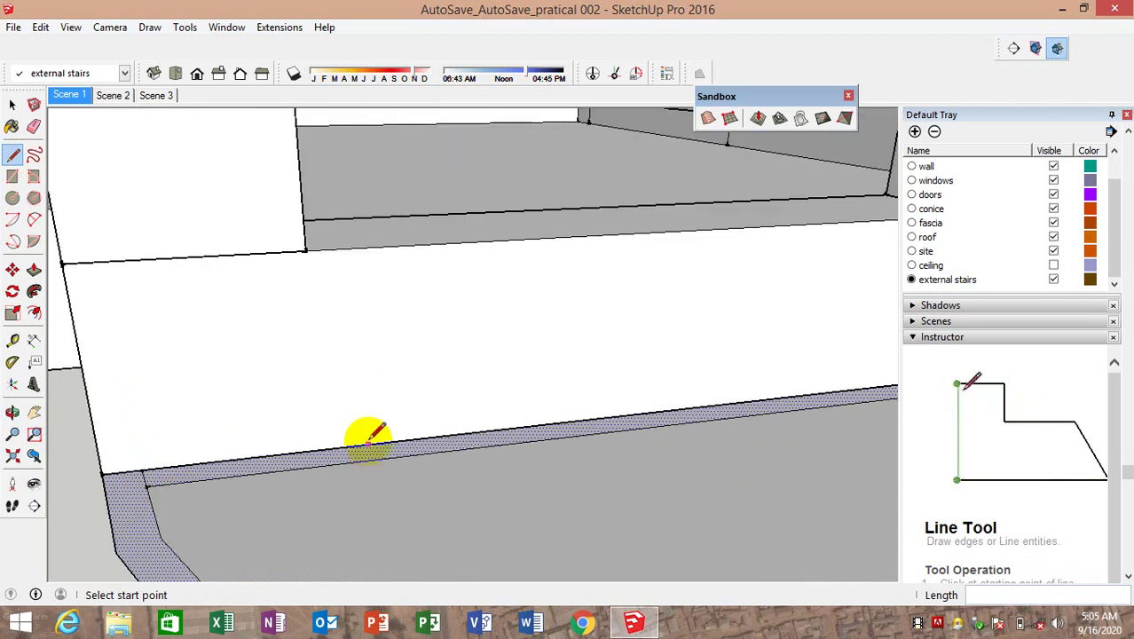
{"action": "scroll", "coordinate": [324, 450], "scroll_direction": "down", "scroll_amount": 2}
{"action": "scroll", "coordinate": [560, 408], "scroll_direction": "down", "scroll_amount": 2}
{"action": "scroll", "coordinate": [753, 406], "scroll_direction": "up", "scroll_amount": 3}
{"action": "scroll", "coordinate": [750, 417], "scroll_direction": "down", "scroll_amount": 1}
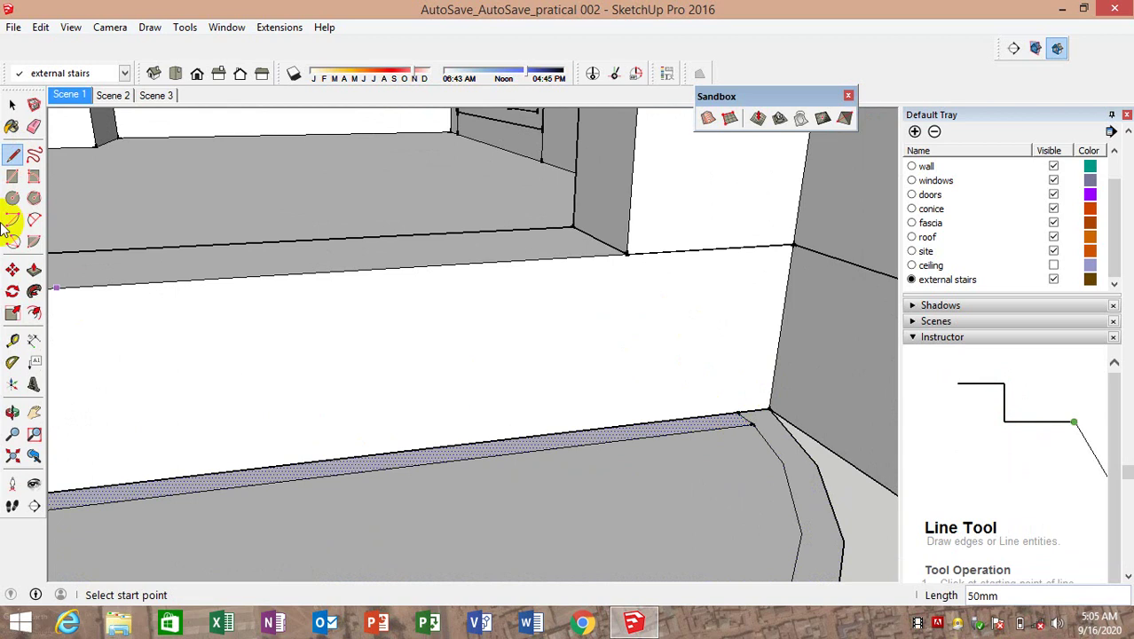
{"action": "left_click", "coordinate": [33, 126]}
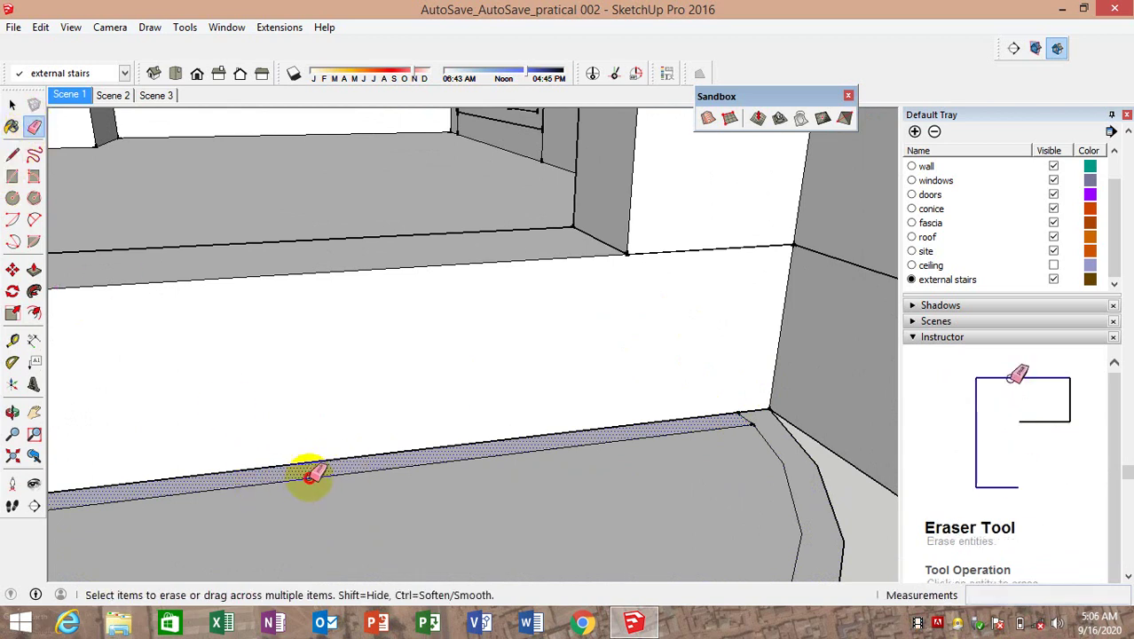
Draw dividing lines across the curved curb band at the arc vertices up to the wall
{"action": "scroll", "coordinate": [372, 484], "scroll_direction": "down", "scroll_amount": 2}
{"action": "scroll", "coordinate": [470, 444], "scroll_direction": "down", "scroll_amount": 2}
{"action": "scroll", "coordinate": [453, 461], "scroll_direction": "down", "scroll_amount": 2}
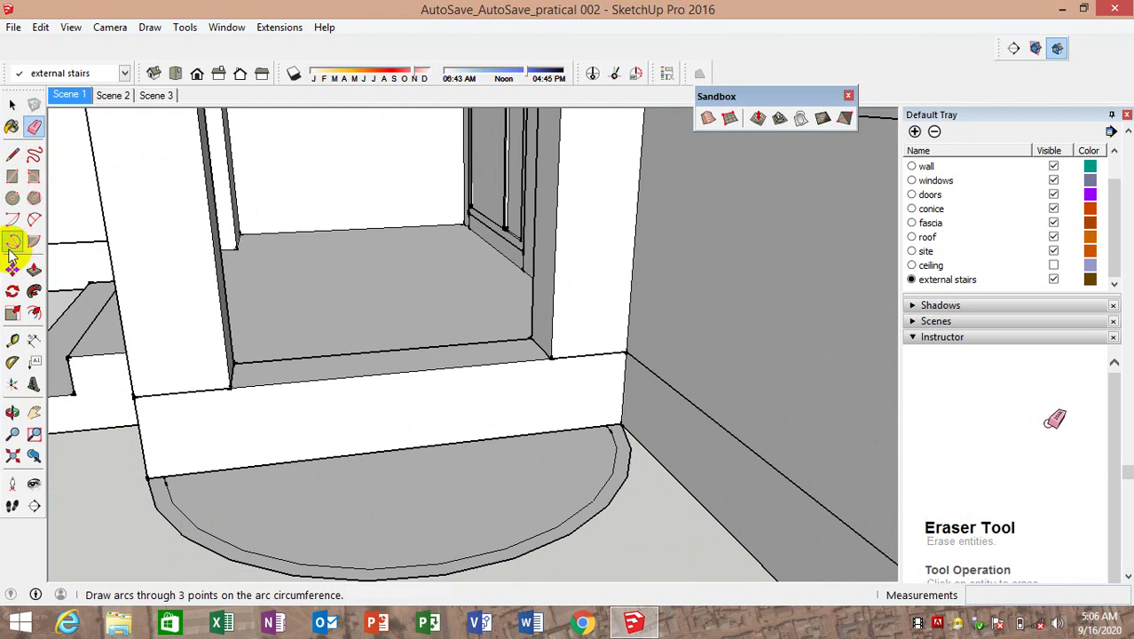
{"action": "left_click", "coordinate": [13, 155]}
{"action": "scroll", "coordinate": [196, 506], "scroll_direction": "up", "scroll_amount": 2}
{"action": "scroll", "coordinate": [208, 532], "scroll_direction": "up", "scroll_amount": 1}
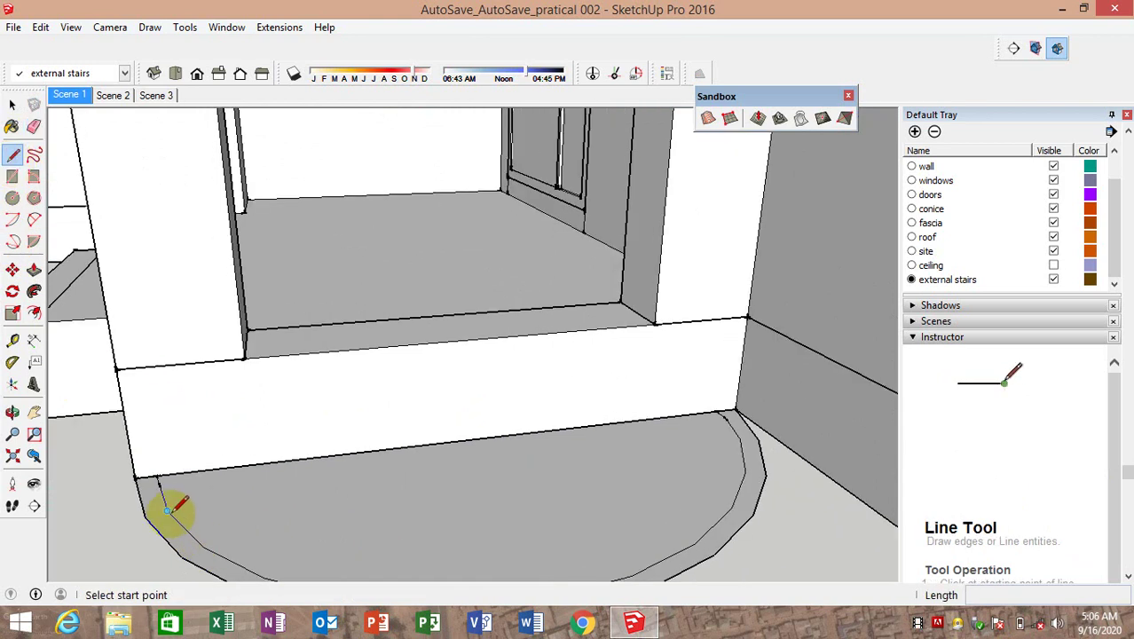
{"action": "left_click", "coordinate": [167, 511]}
{"action": "scroll", "coordinate": [207, 519], "scroll_direction": "down", "scroll_amount": 1}
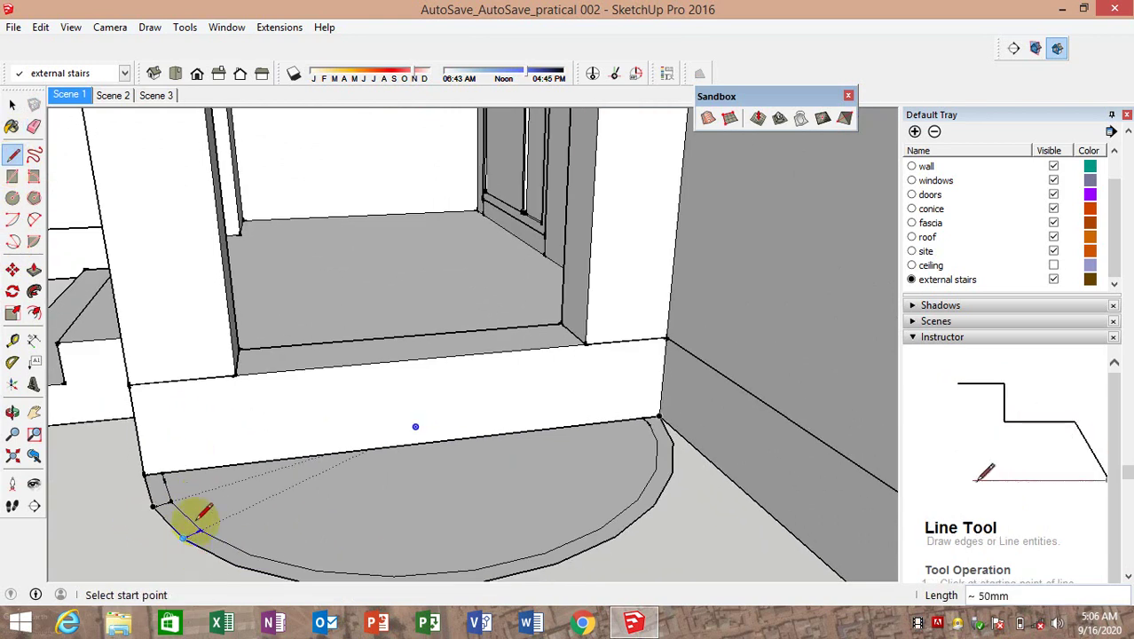
{"action": "scroll", "coordinate": [216, 531], "scroll_direction": "down", "scroll_amount": 1}
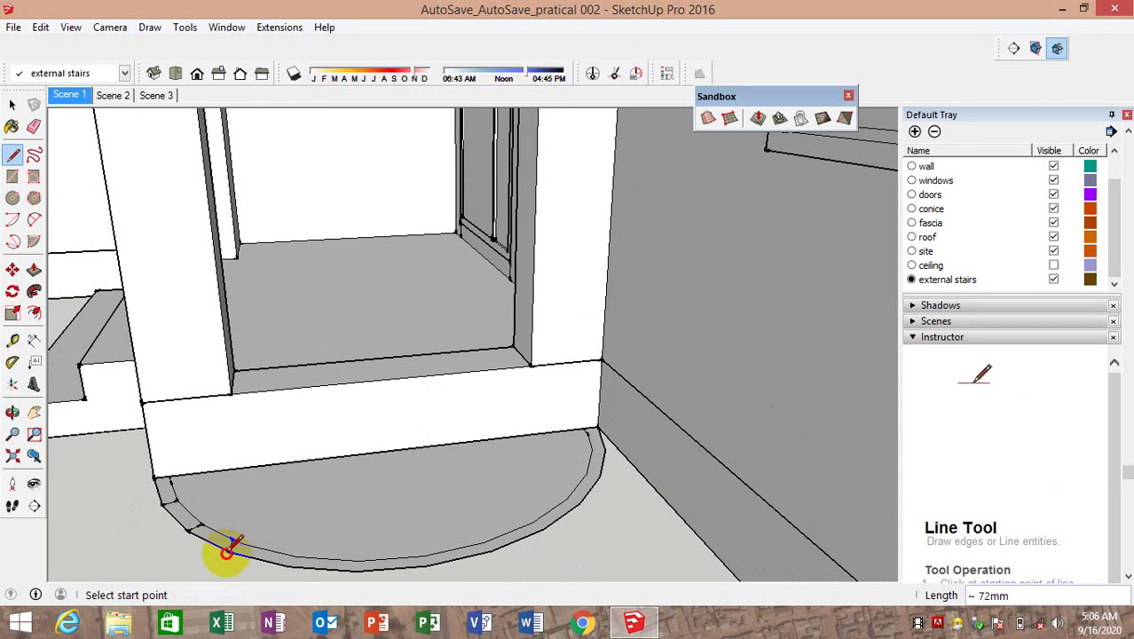
{"action": "scroll", "coordinate": [266, 496], "scroll_direction": "up", "scroll_amount": 1}
{"action": "scroll", "coordinate": [288, 542], "scroll_direction": "up", "scroll_amount": 1}
{"action": "scroll", "coordinate": [297, 542], "scroll_direction": "up", "scroll_amount": 2}
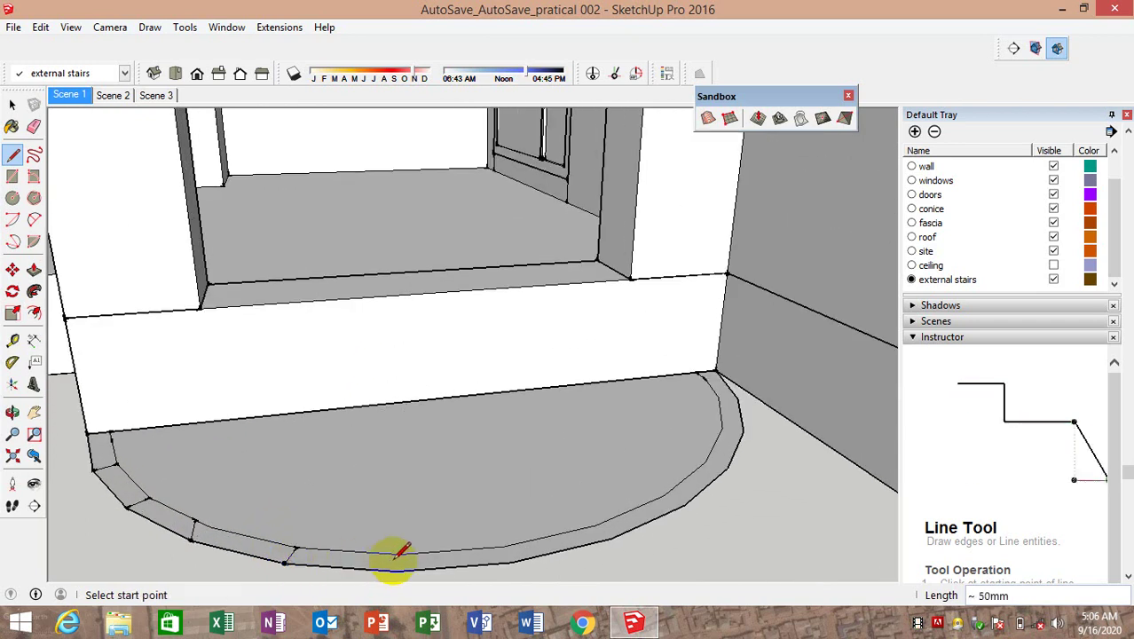
{"action": "left_click", "coordinate": [509, 561]}
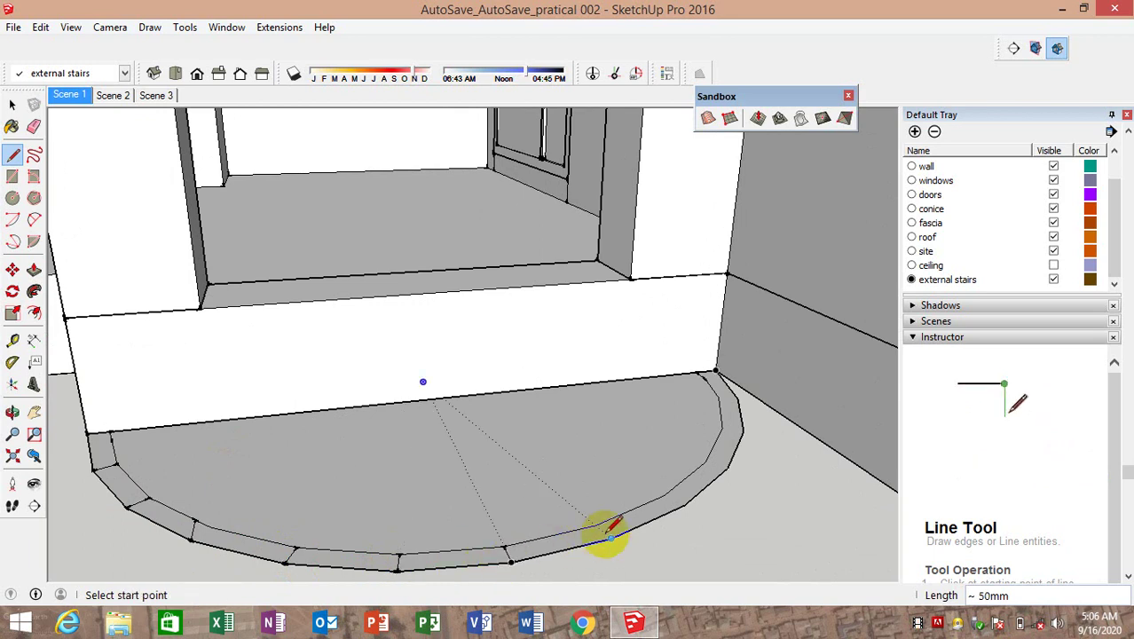
{"action": "left_click", "coordinate": [610, 537]}
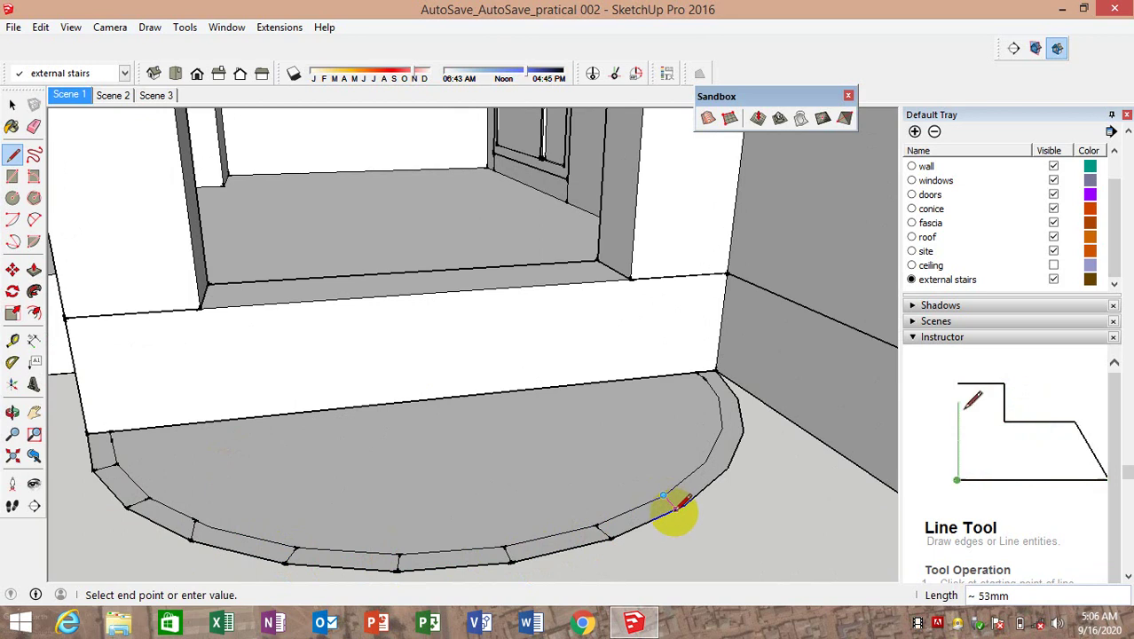
{"action": "left_click", "coordinate": [675, 509]}
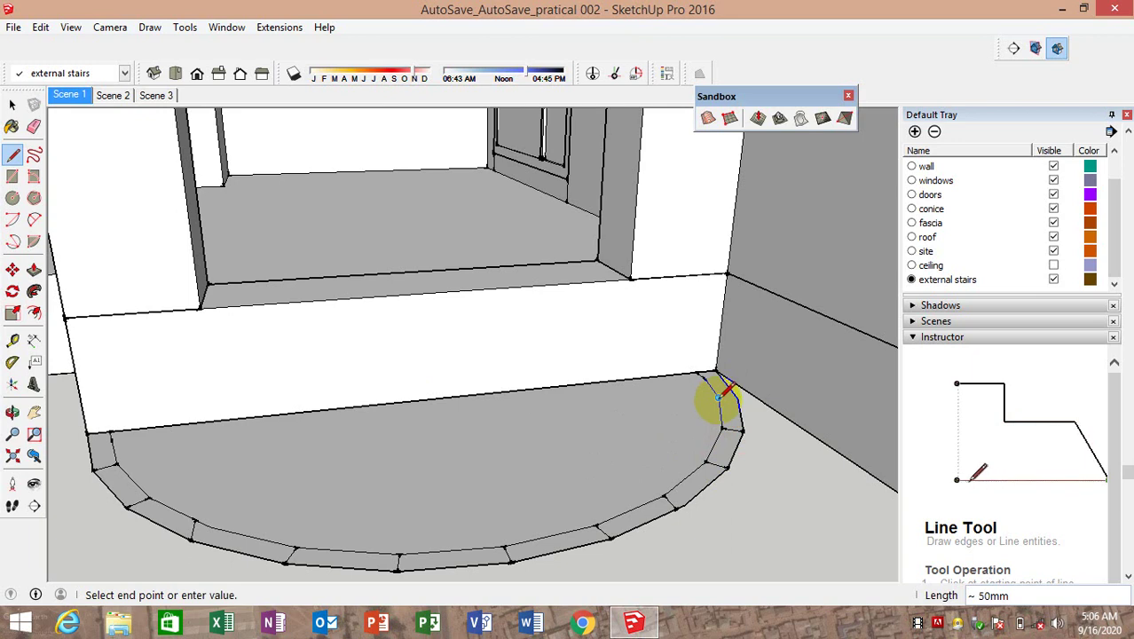
Raise the end curb segment into a 200mm block, replacing an undone 300mm attempt
{"action": "left_click", "coordinate": [13, 105]}
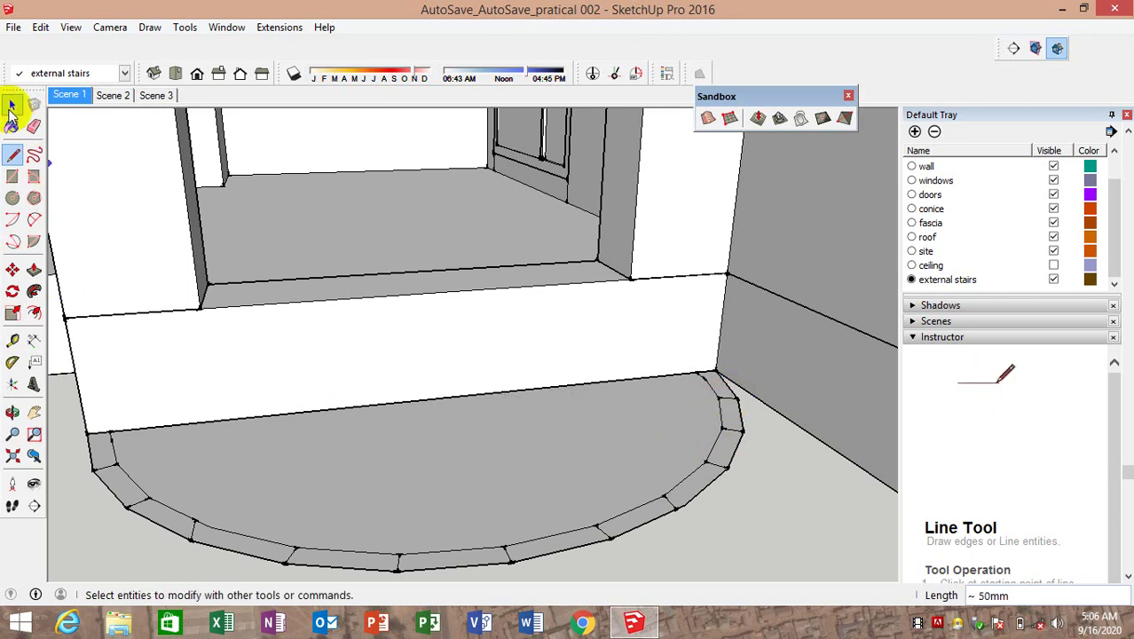
{"action": "left_click", "coordinate": [36, 270]}
{"action": "mouse_move", "coordinate": [56, 261]}
{"action": "middle_mouse_down"}
{"action": "mouse_move", "coordinate": [228, 425]}
{"action": "mouse_move", "coordinate": [362, 380]}
{"action": "mouse_move", "coordinate": [115, 444]}
{"action": "mouse_move", "coordinate": [140, 472]}
{"action": "mouse_move", "coordinate": [139, 461]}
{"action": "middle_mouse_up"}
{"action": "scroll", "coordinate": [116, 443], "scroll_direction": "up", "scroll_amount": 2}
{"action": "left_click_drag", "start_coordinate": [139, 465], "coordinate": [135, 411]}
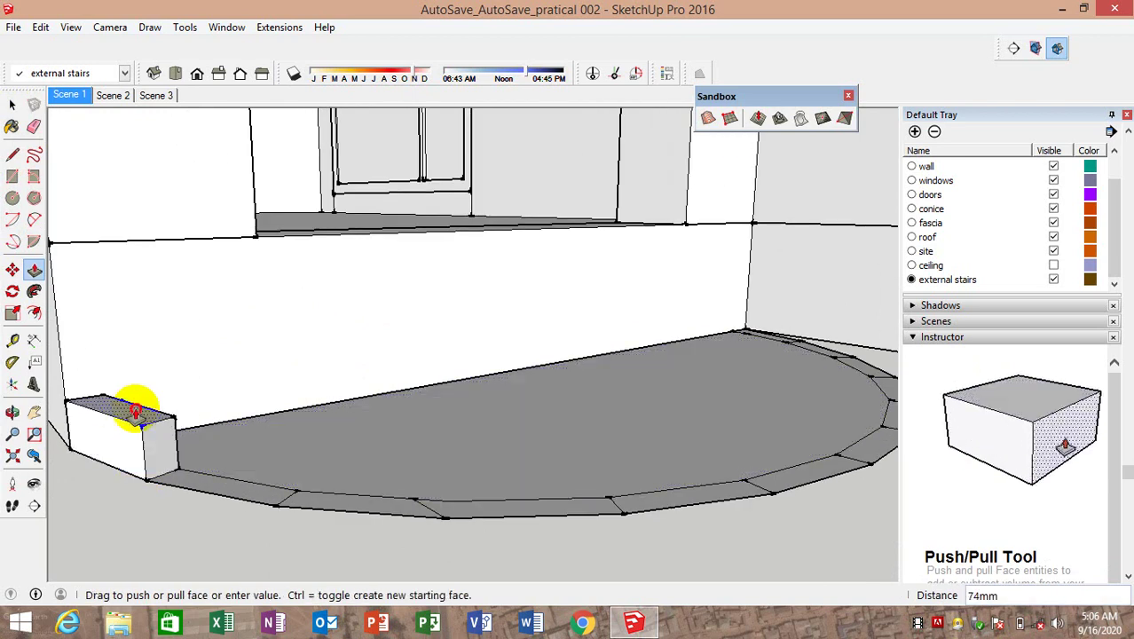
{"action": "type", "text": "300"}
{"action": "key", "text": "Return"}
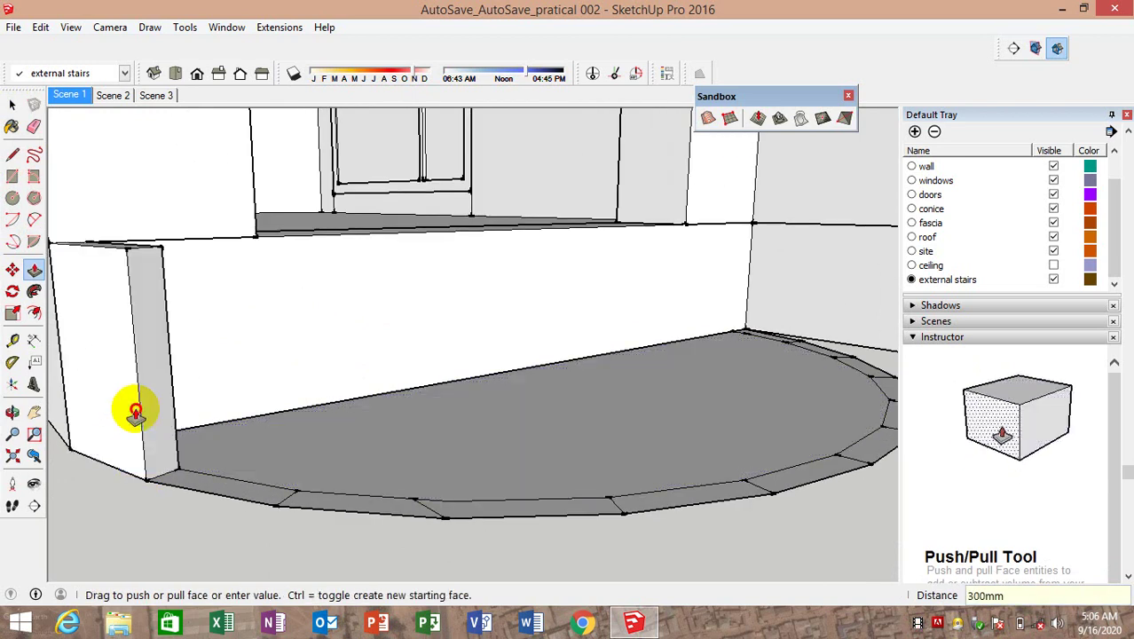
{"action": "mouse_move", "coordinate": [134, 406]}
{"action": "middle_mouse_down"}
{"action": "mouse_move", "coordinate": [213, 436]}
{"action": "mouse_move", "coordinate": [257, 413]}
{"action": "middle_mouse_up"}
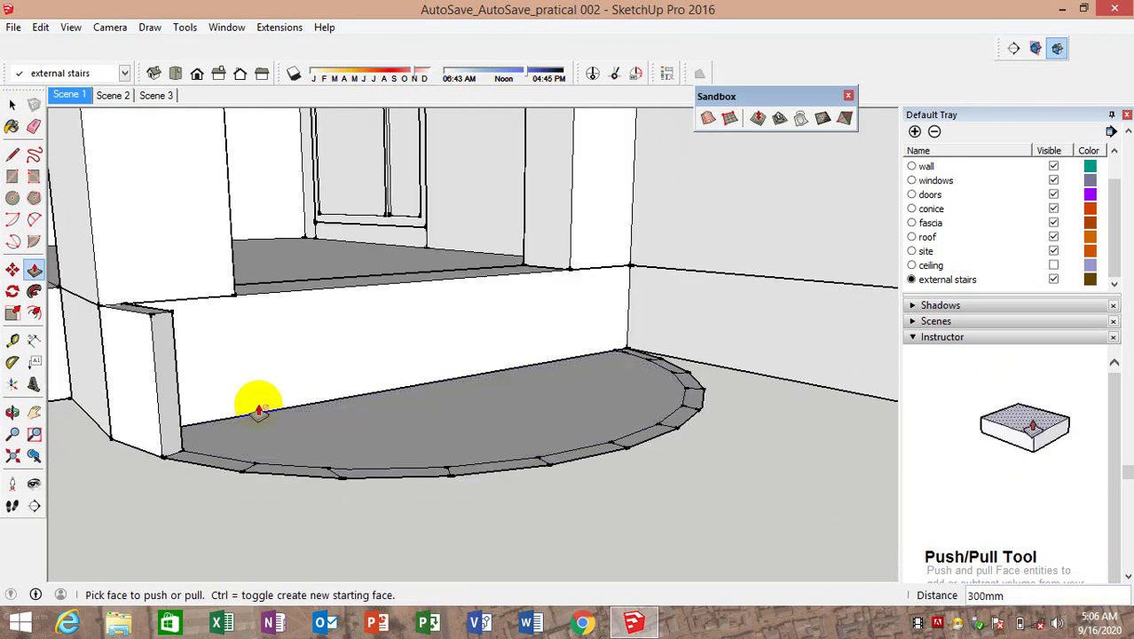
{"action": "key", "text": "ctrl+z"}
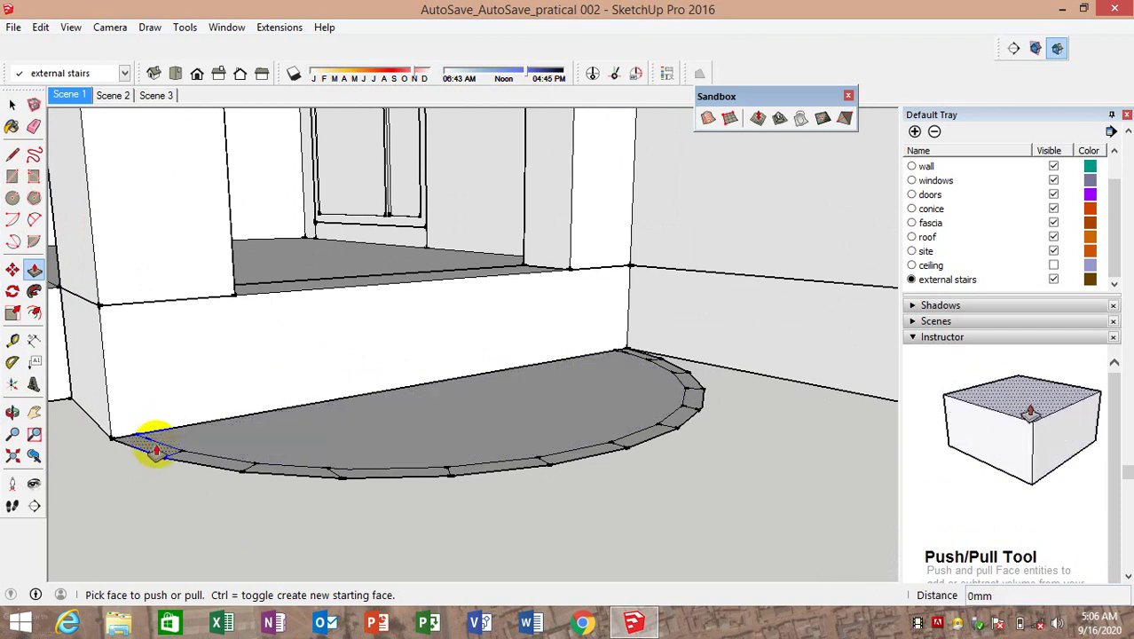
{"action": "left_click_drag", "start_coordinate": [151, 453], "coordinate": [148, 397]}
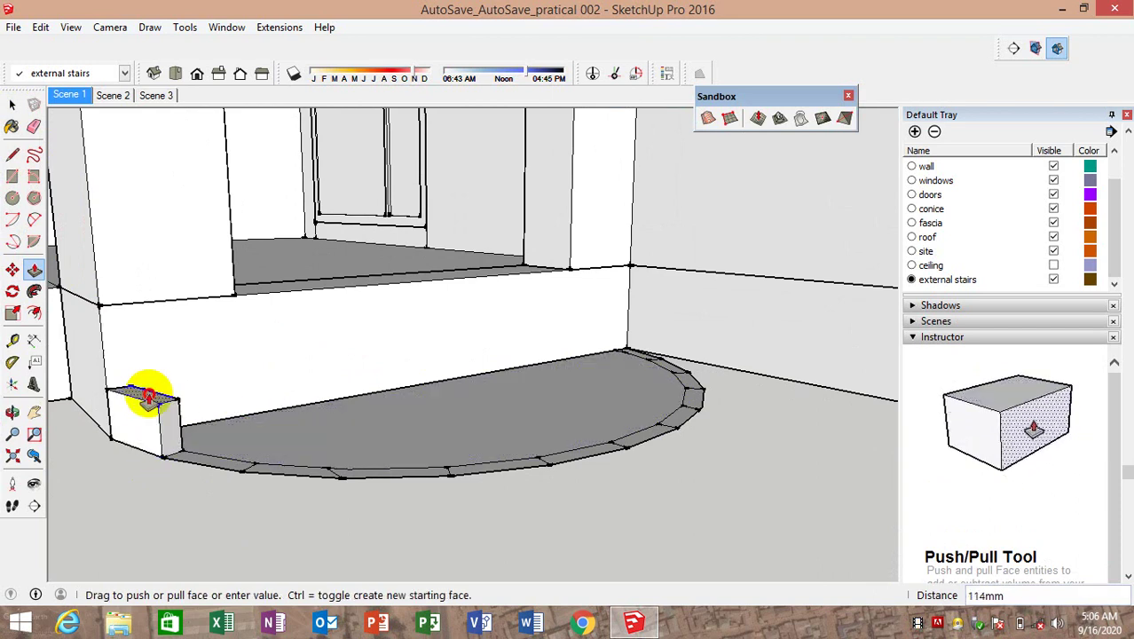
{"action": "type", "text": "200"}
{"action": "left_click", "coordinate": [149, 397]}
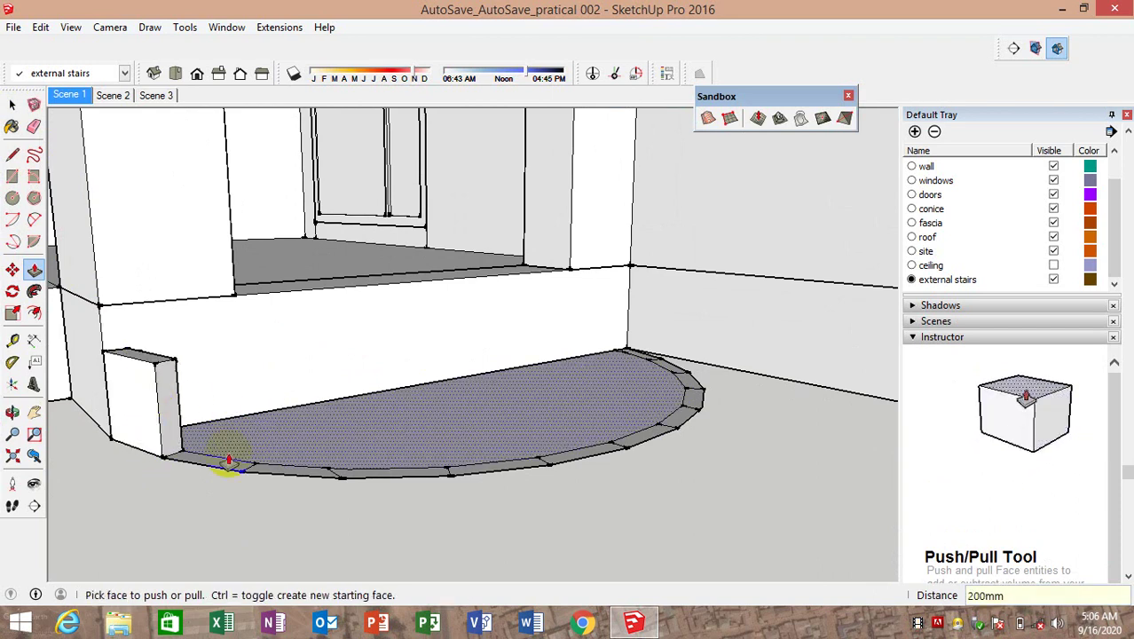
Raise the nine remaining curb segments to the same 200mm height
{"action": "double_click", "coordinate": [211, 465]}
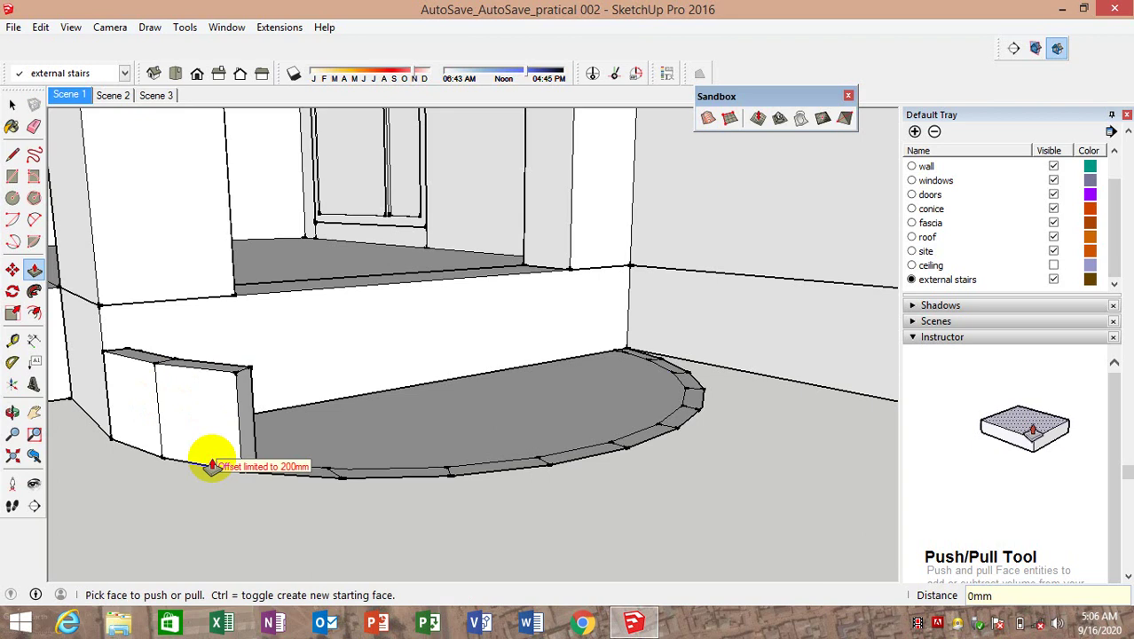
{"action": "double_click", "coordinate": [312, 475]}
{"action": "double_click", "coordinate": [437, 479]}
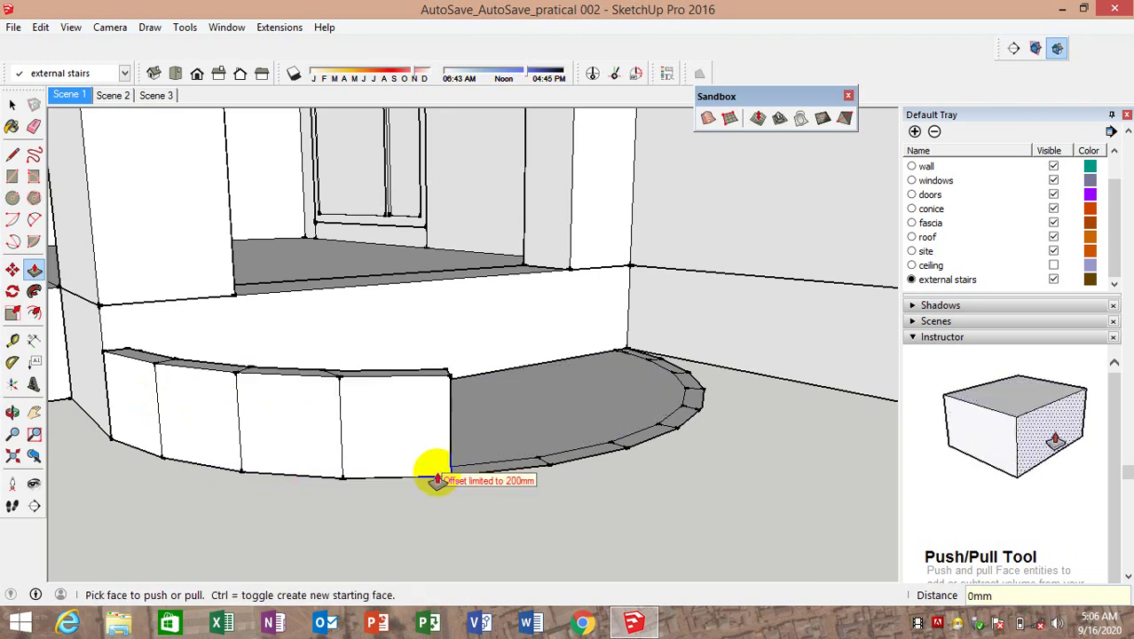
{"action": "double_click", "coordinate": [495, 468]}
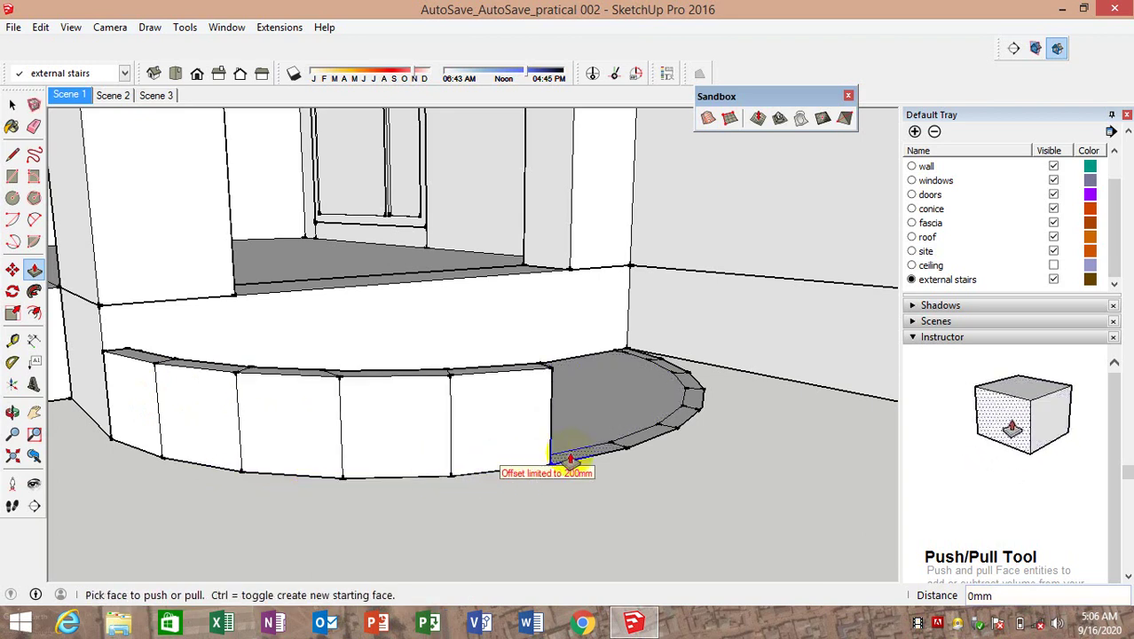
{"action": "double_click", "coordinate": [570, 458]}
{"action": "double_click", "coordinate": [658, 434]}
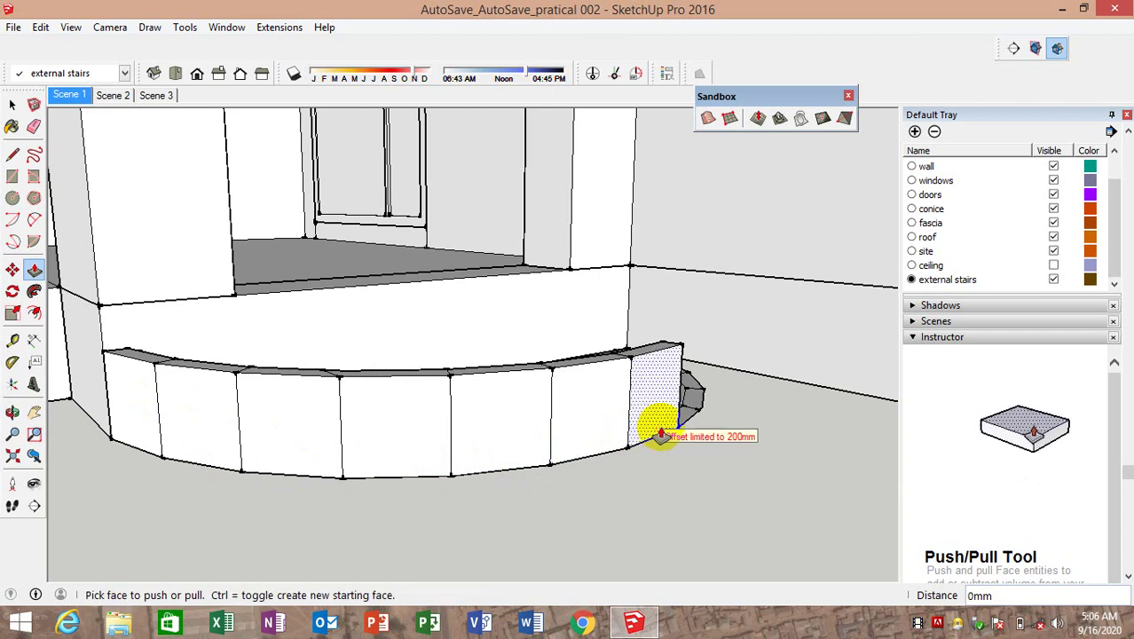
{"action": "mouse_move", "coordinate": [362, 476]}
{"action": "middle_mouse_down"}
{"action": "mouse_move", "coordinate": [581, 481]}
{"action": "mouse_move", "coordinate": [283, 527]}
{"action": "middle_mouse_up"}
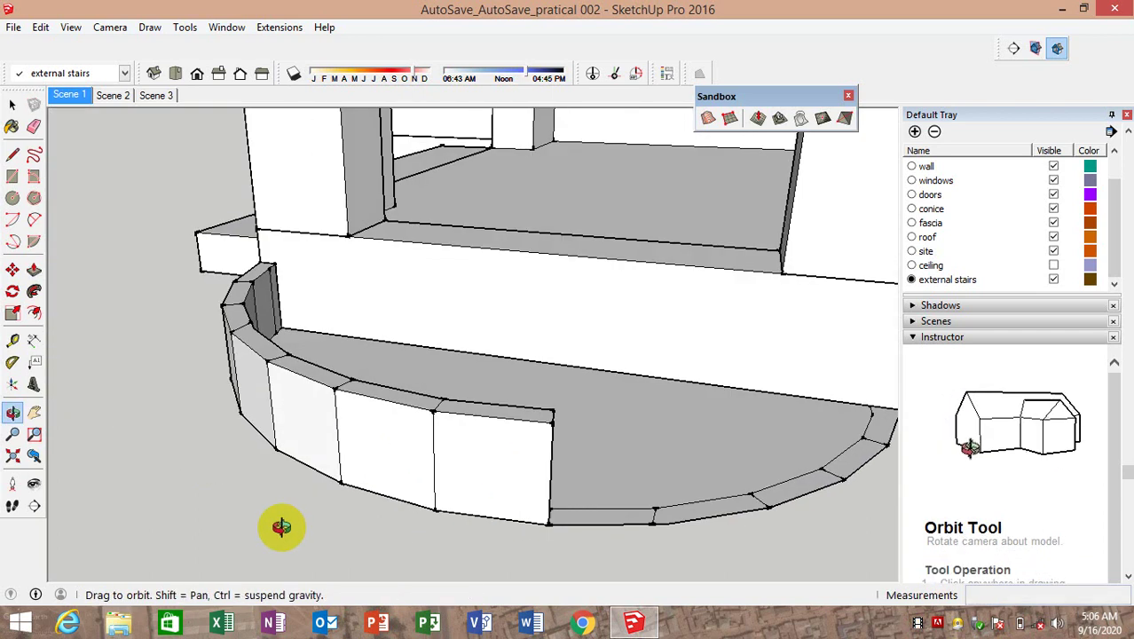
{"action": "double_click", "coordinate": [606, 521]}
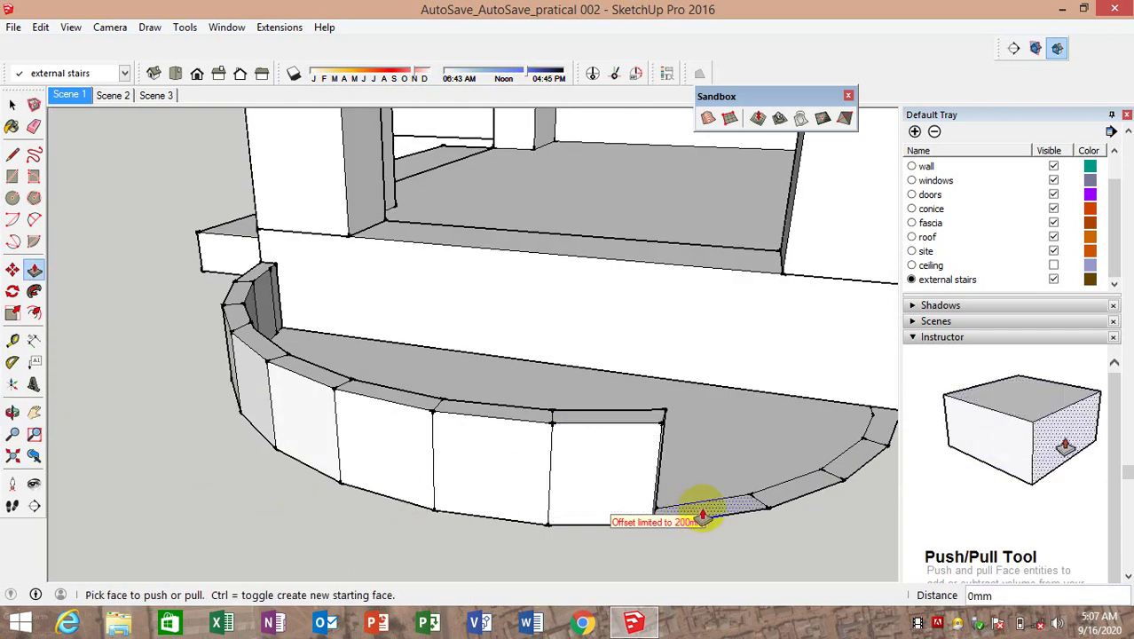
{"action": "double_click", "coordinate": [699, 514]}
{"action": "double_click", "coordinate": [862, 469]}
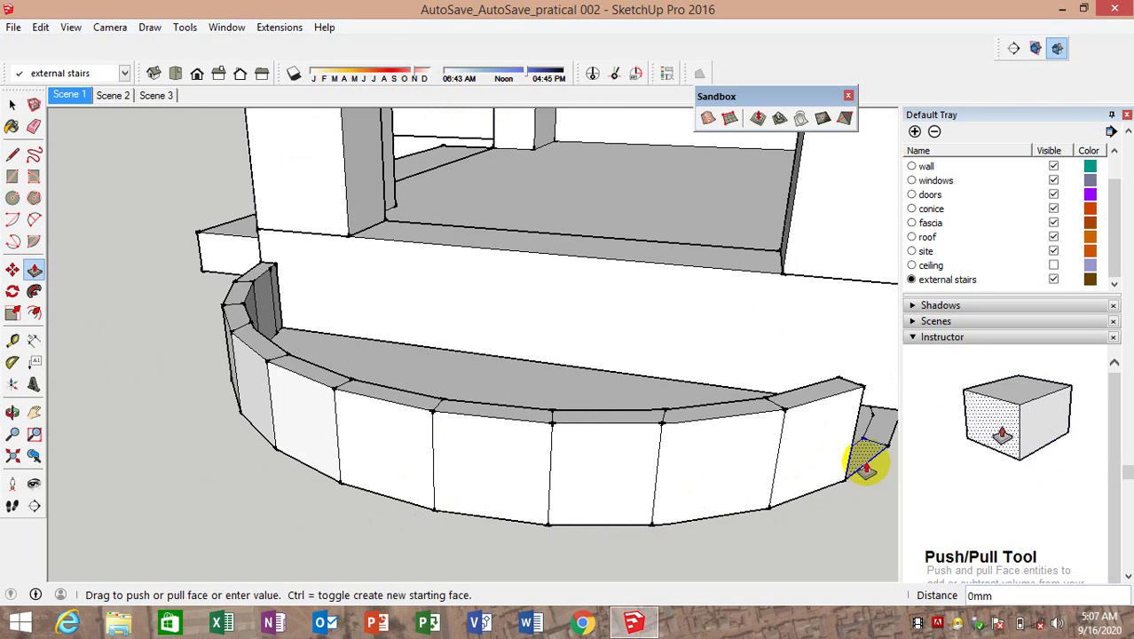
{"action": "mouse_move", "coordinate": [868, 457]}
{"action": "middle_mouse_down"}
{"action": "mouse_move", "coordinate": [593, 457]}
{"action": "mouse_move", "coordinate": [638, 451]}
{"action": "mouse_move", "coordinate": [620, 337]}
{"action": "mouse_move", "coordinate": [266, 325]}
{"action": "mouse_move", "coordinate": [544, 444]}
{"action": "mouse_move", "coordinate": [495, 380]}
{"action": "middle_mouse_up"}
Return to the Scene 1 view and orbit in to the curb's end at the wall
{"action": "scroll", "coordinate": [590, 435], "scroll_direction": "down", "scroll_amount": 3}
{"action": "scroll", "coordinate": [576, 448], "scroll_direction": "up", "scroll_amount": 3}
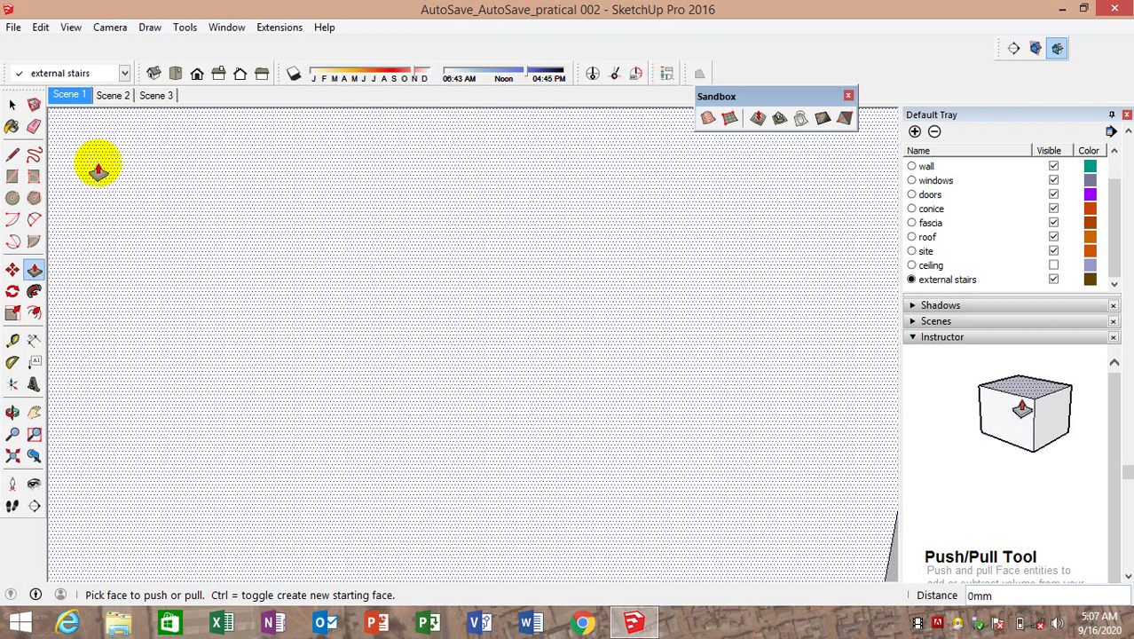
{"action": "mouse_move", "coordinate": [96, 166]}
{"action": "middle_mouse_down"}
{"action": "mouse_move", "coordinate": [626, 245]}
{"action": "mouse_move", "coordinate": [650, 302]}
{"action": "middle_mouse_up"}
{"action": "scroll", "coordinate": [621, 299], "scroll_direction": "down", "scroll_amount": 3}
{"action": "scroll", "coordinate": [588, 274], "scroll_direction": "down", "scroll_amount": 2}
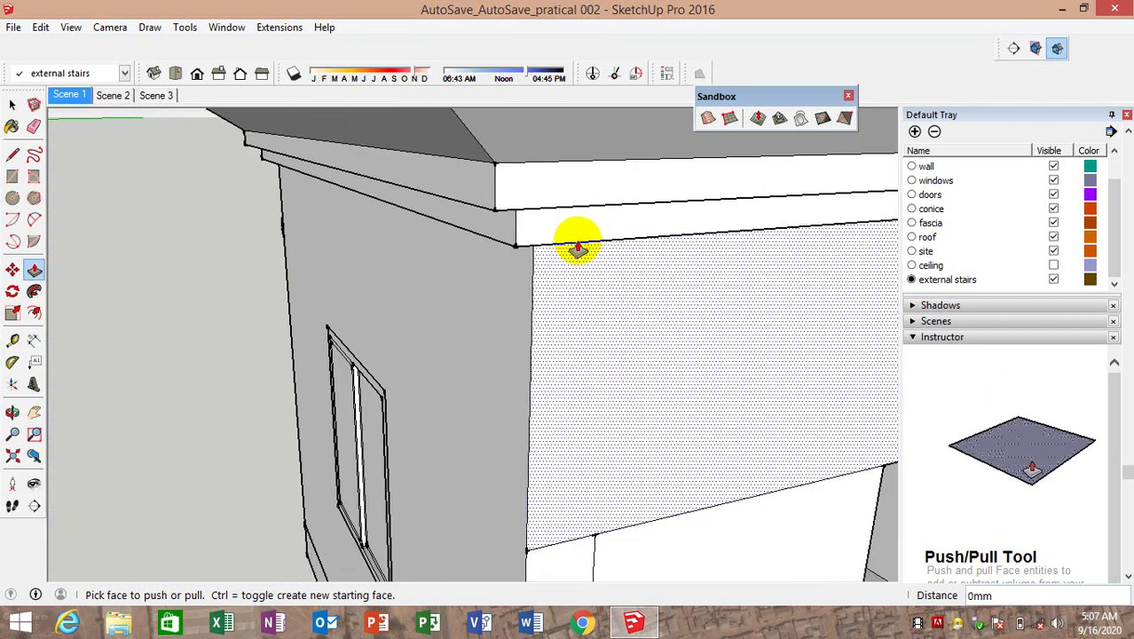
{"action": "scroll", "coordinate": [608, 266], "scroll_direction": "down", "scroll_amount": 2}
{"action": "scroll", "coordinate": [600, 282], "scroll_direction": "down", "scroll_amount": 3}
{"action": "scroll", "coordinate": [565, 285], "scroll_direction": "down", "scroll_amount": 1}
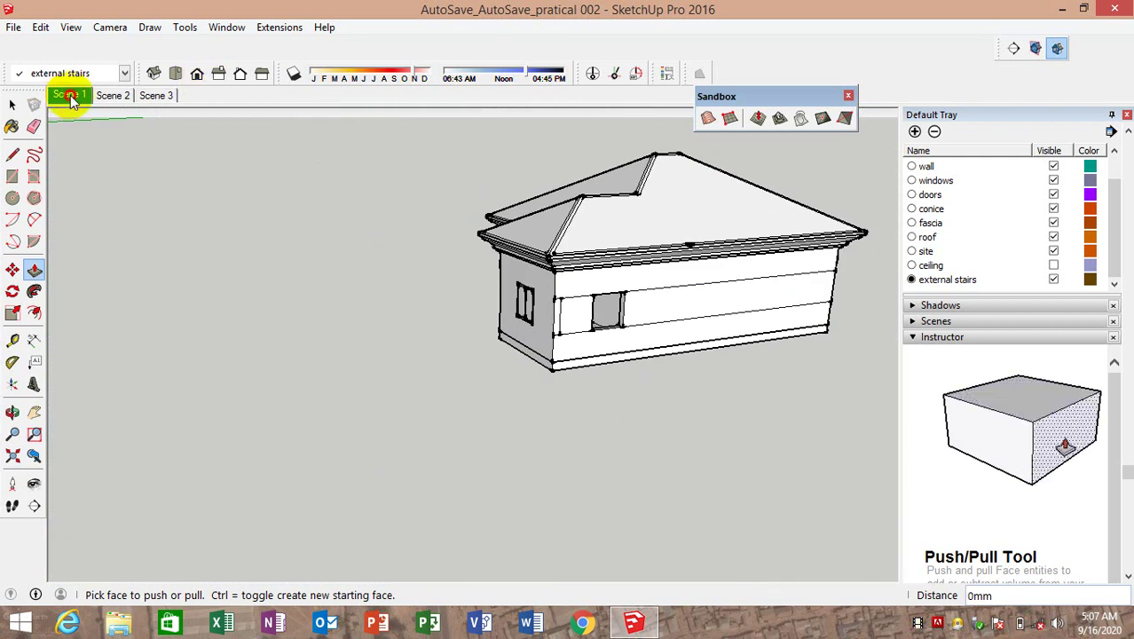
{"action": "left_click", "coordinate": [80, 96]}
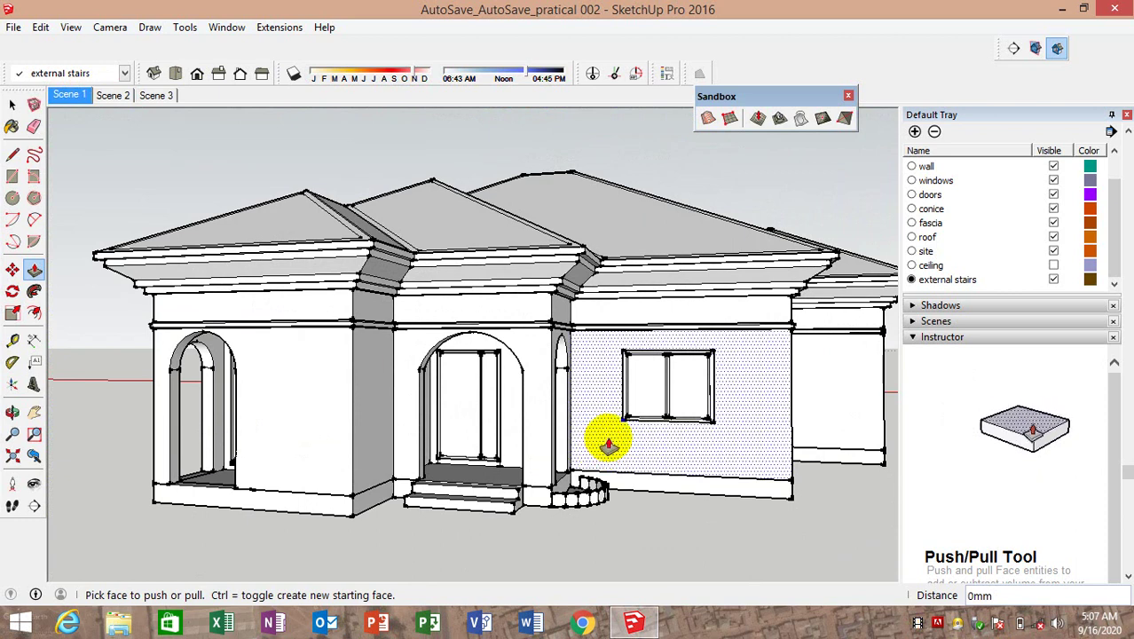
{"action": "mouse_move", "coordinate": [608, 444]}
{"action": "middle_mouse_down"}
{"action": "mouse_move", "coordinate": [621, 489]}
{"action": "mouse_move", "coordinate": [430, 537]}
{"action": "middle_mouse_up"}
{"action": "scroll", "coordinate": [514, 498], "scroll_direction": "up", "scroll_amount": 3}
{"action": "scroll", "coordinate": [529, 492], "scroll_direction": "up", "scroll_amount": 2}
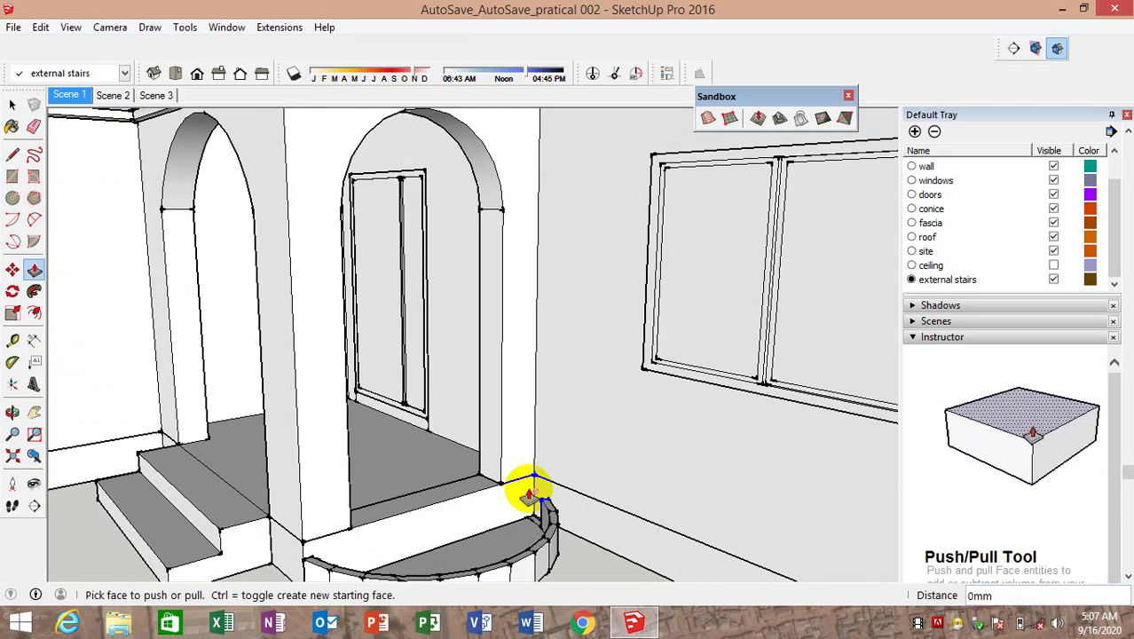
{"action": "scroll", "coordinate": [530, 493], "scroll_direction": "up", "scroll_amount": 5}
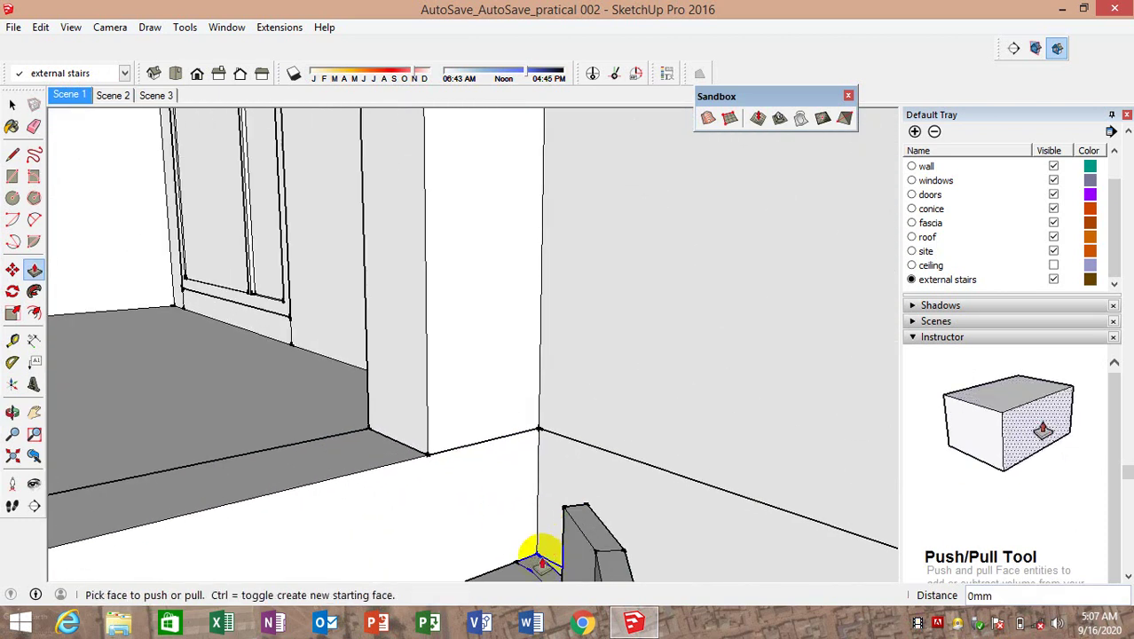
Push/Pull the small curb end face at the wall up 190mm
{"action": "left_click", "coordinate": [539, 561]}
{"action": "left_click", "coordinate": [538, 562]}
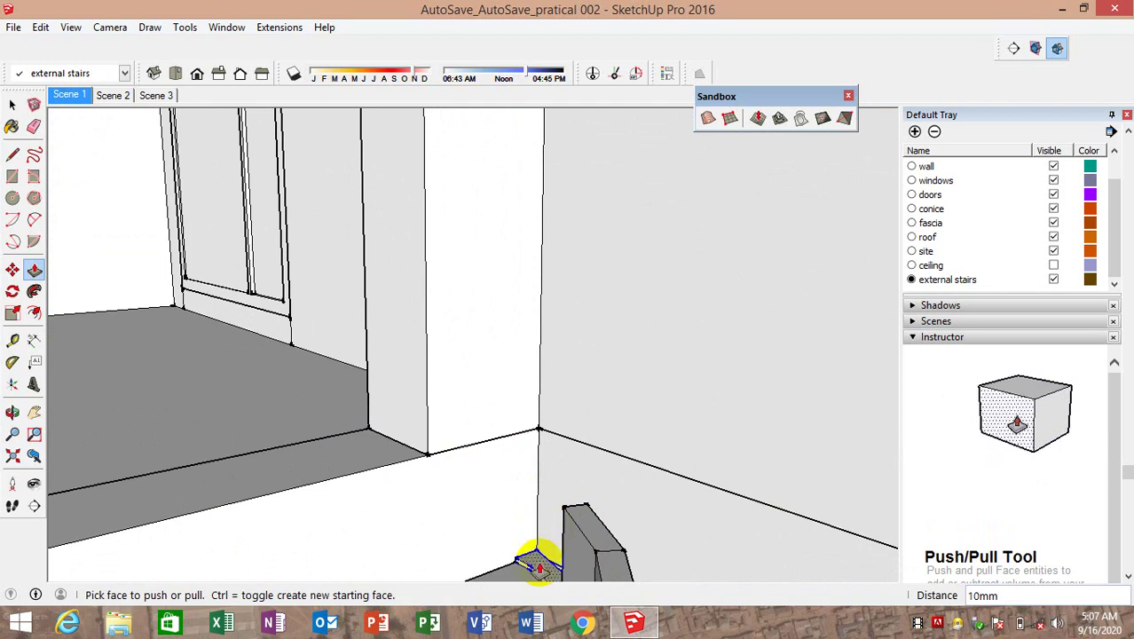
{"action": "left_click", "coordinate": [538, 562]}
{"action": "left_click", "coordinate": [609, 537]}
{"action": "scroll", "coordinate": [585, 451], "scroll_direction": "down", "scroll_amount": 1}
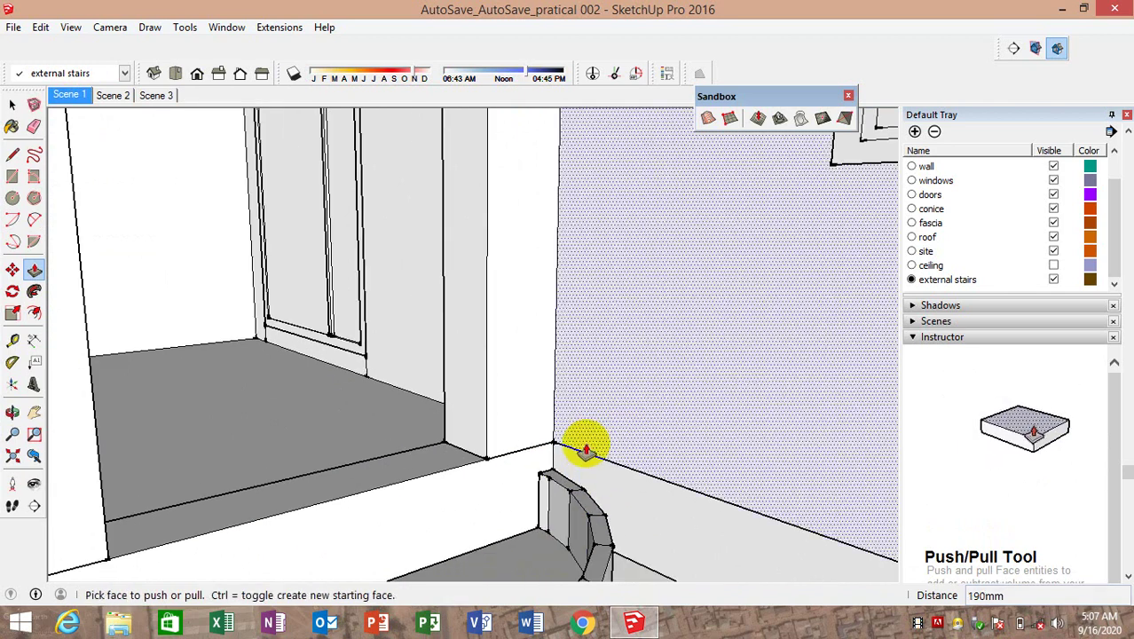
{"action": "scroll", "coordinate": [586, 451], "scroll_direction": "down", "scroll_amount": 3}
{"action": "scroll", "coordinate": [493, 501], "scroll_direction": "down", "scroll_amount": 2}
{"action": "mouse_move", "coordinate": [494, 501]}
{"action": "middle_mouse_down"}
{"action": "mouse_move", "coordinate": [577, 473]}
{"action": "mouse_move", "coordinate": [575, 510]}
{"action": "middle_mouse_up"}
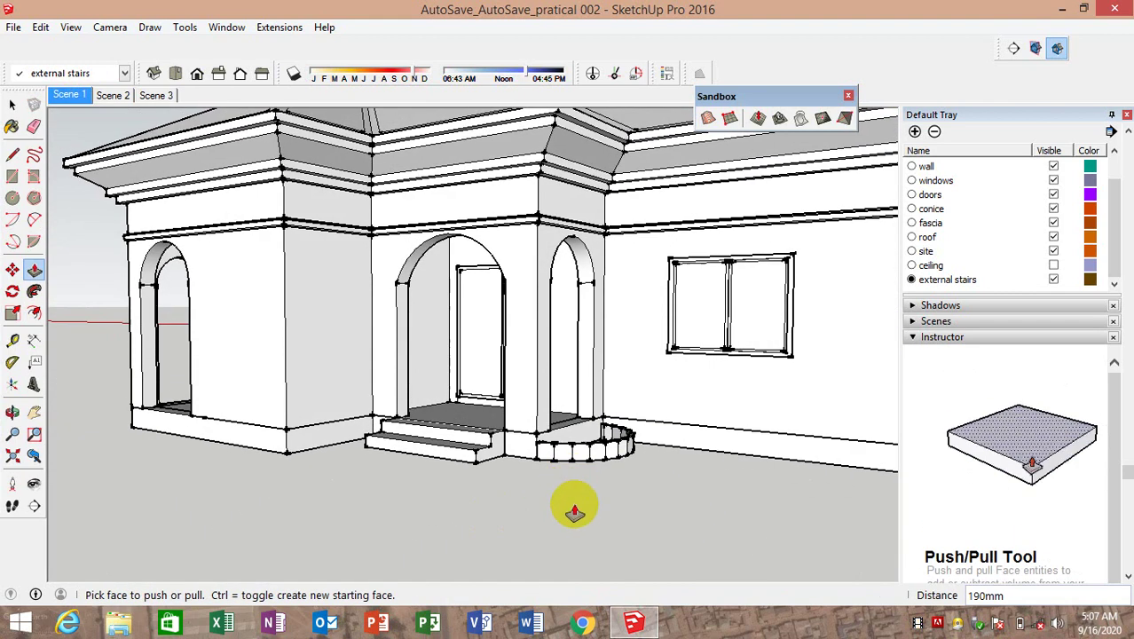
{"action": "left_click", "coordinate": [69, 95]}
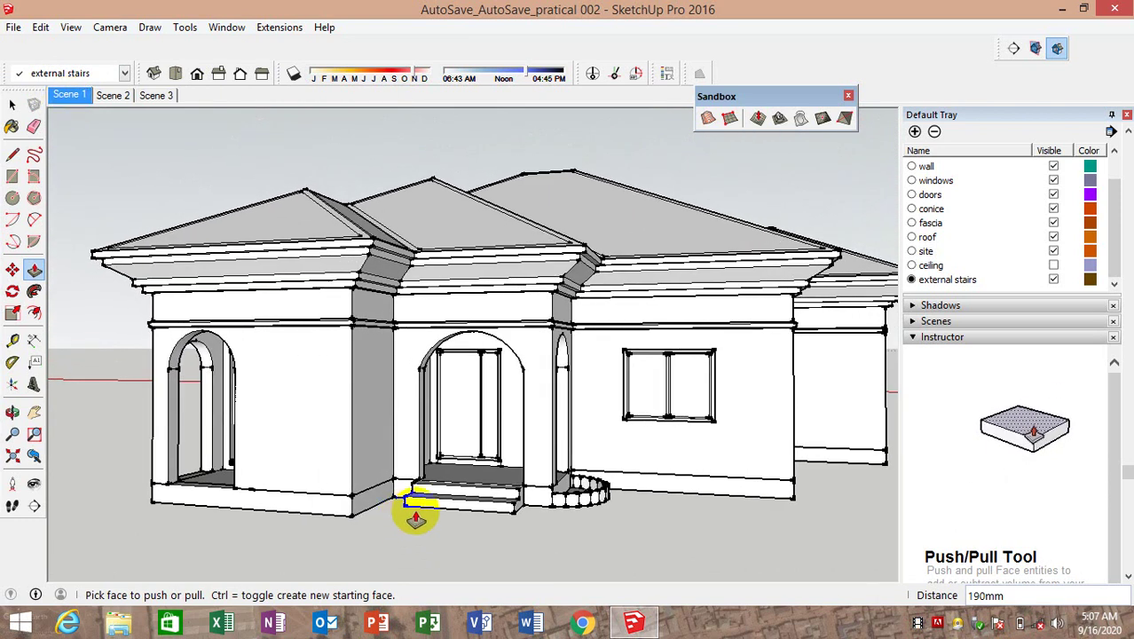
{"action": "mouse_move", "coordinate": [540, 519]}
{"action": "middle_mouse_down"}
{"action": "mouse_move", "coordinate": [529, 494]}
{"action": "mouse_move", "coordinate": [418, 531]}
{"action": "middle_mouse_up"}
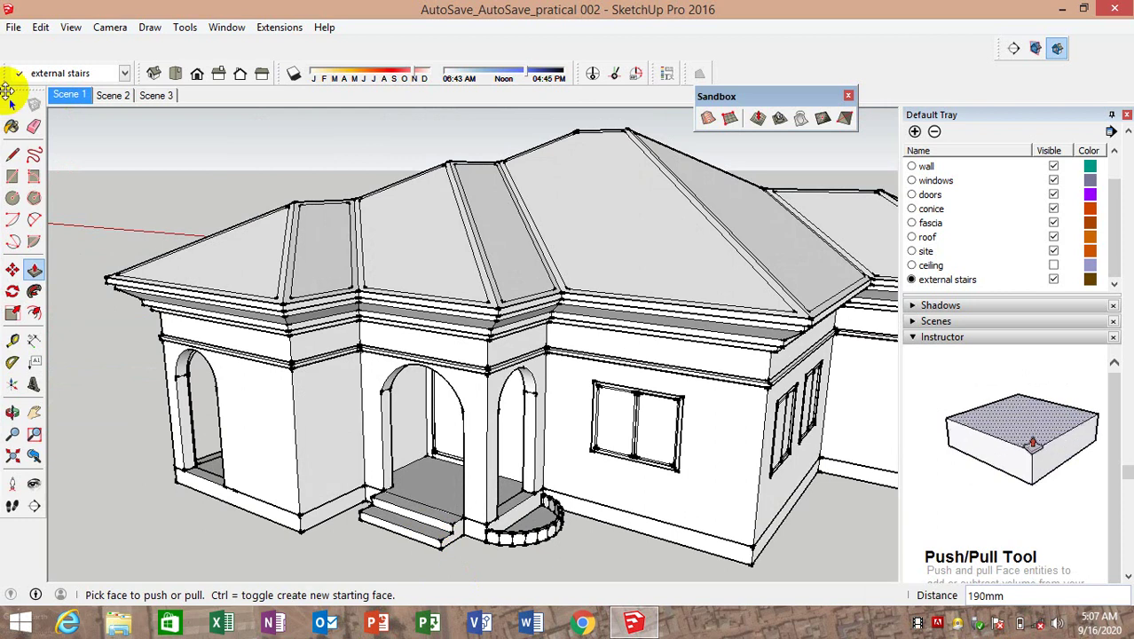
{"action": "left_click", "coordinate": [15, 107]}
{"action": "scroll", "coordinate": [355, 337], "scroll_direction": "down", "scroll_amount": 3}
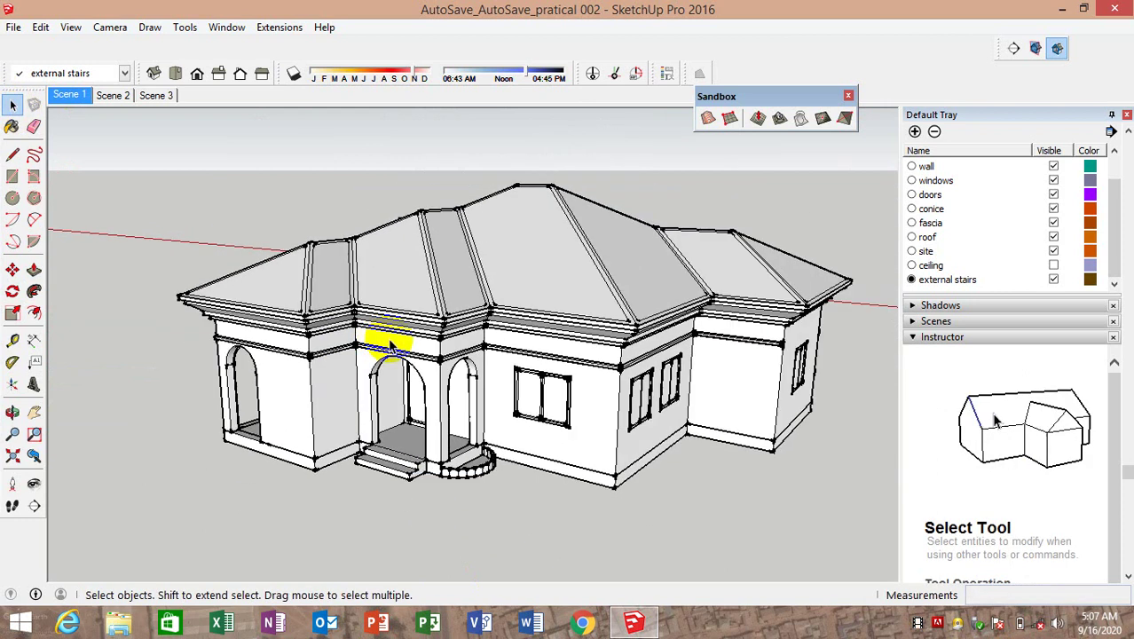
{"action": "scroll", "coordinate": [548, 417], "scroll_direction": "up", "scroll_amount": 2}
{"action": "scroll", "coordinate": [497, 439], "scroll_direction": "up", "scroll_amount": 2}
{"action": "mouse_move", "coordinate": [443, 460]}
{"action": "middle_mouse_down"}
{"action": "mouse_move", "coordinate": [372, 369]}
{"action": "mouse_move", "coordinate": [435, 471]}
{"action": "mouse_move", "coordinate": [464, 458]}
{"action": "mouse_move", "coordinate": [536, 463]}
{"action": "middle_mouse_up"}
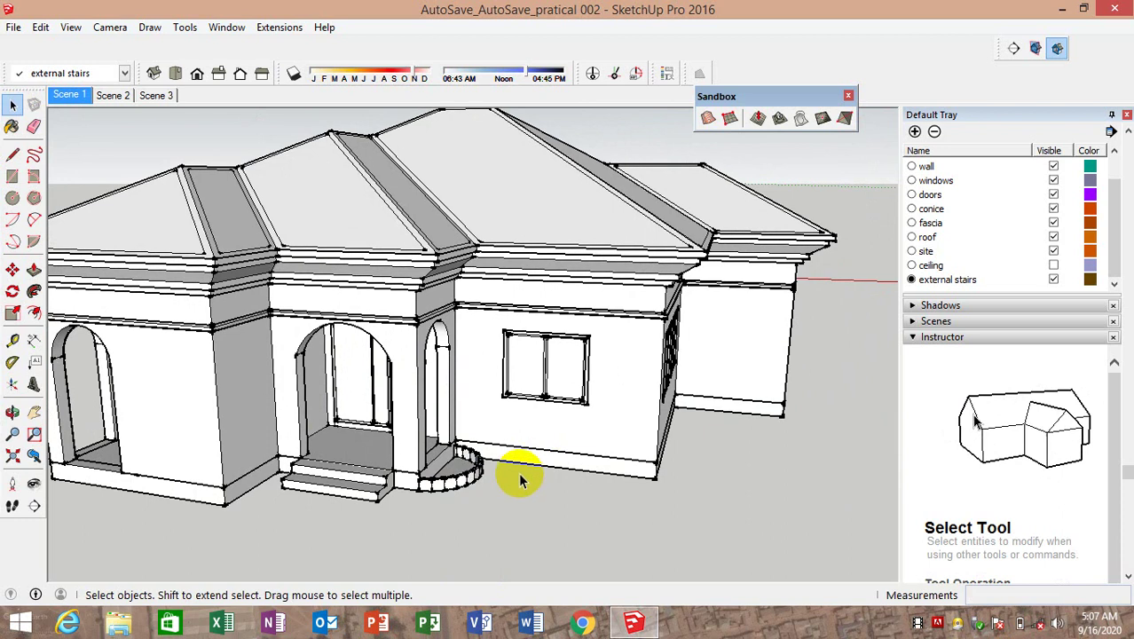
{"action": "scroll", "coordinate": [637, 479], "scroll_direction": "up", "scroll_amount": 1}
{"action": "scroll", "coordinate": [576, 460], "scroll_direction": "up", "scroll_amount": 3}
{"action": "scroll", "coordinate": [521, 463], "scroll_direction": "up", "scroll_amount": 1}
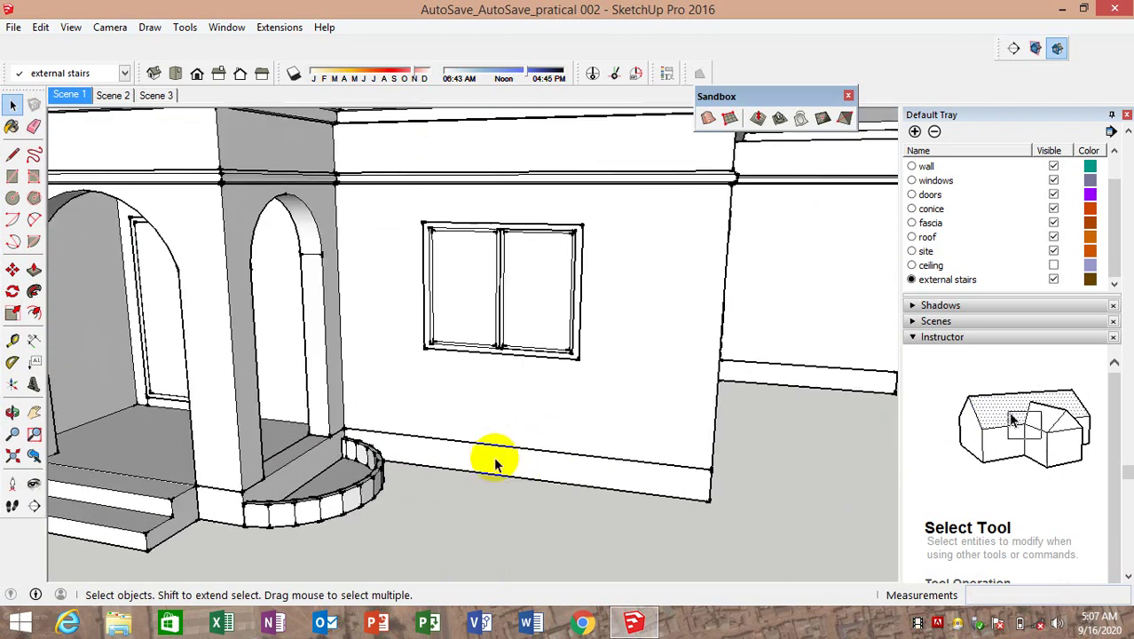
{"action": "scroll", "coordinate": [521, 424], "scroll_direction": "down", "scroll_amount": 1}
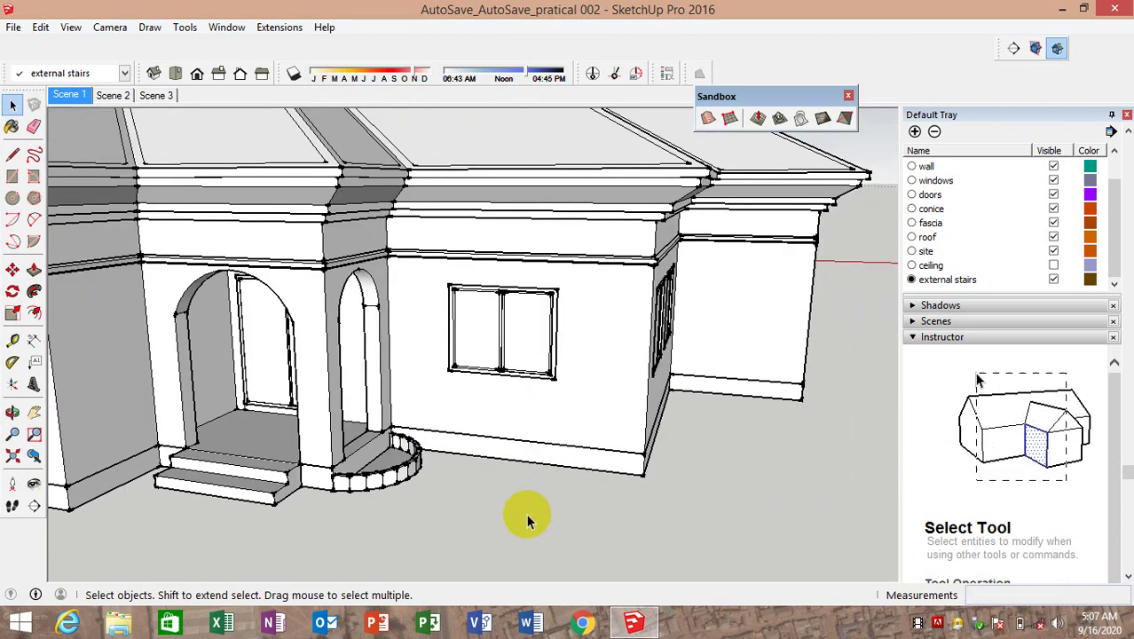
{"action": "mouse_move", "coordinate": [443, 506]}
{"action": "middle_mouse_down"}
{"action": "mouse_move", "coordinate": [507, 475]}
{"action": "mouse_move", "coordinate": [670, 463]}
{"action": "middle_mouse_up"}
{"action": "scroll", "coordinate": [492, 480], "scroll_direction": "down", "scroll_amount": 3}
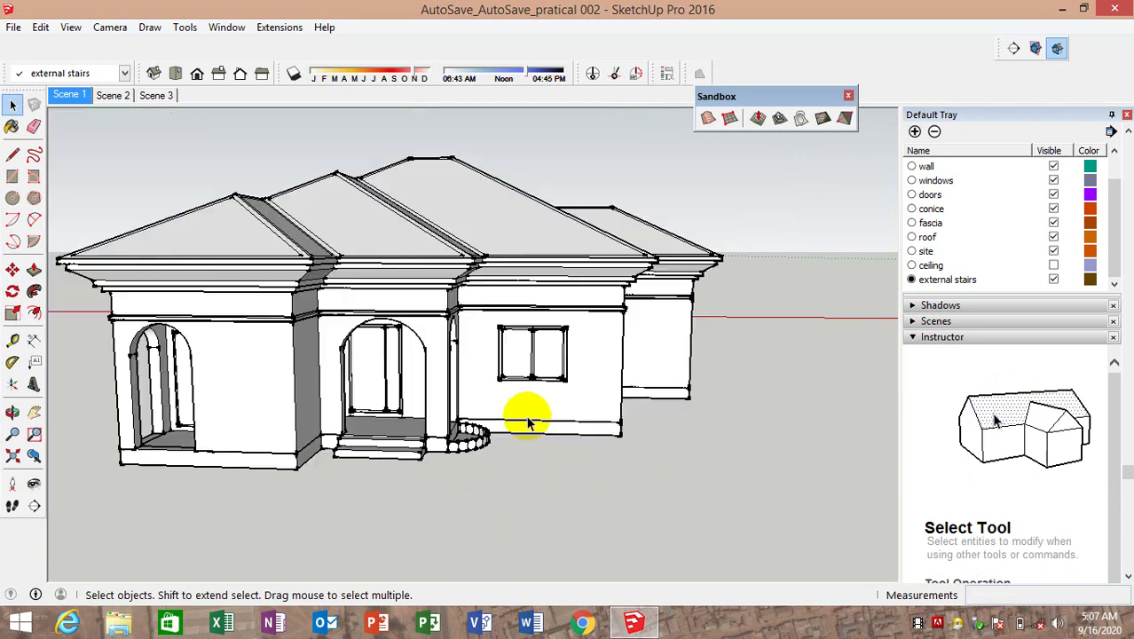
{"action": "scroll", "coordinate": [524, 418], "scroll_direction": "down", "scroll_amount": 3}
{"action": "mouse_move", "coordinate": [499, 436]}
{"action": "middle_mouse_down"}
{"action": "mouse_move", "coordinate": [499, 393]}
{"action": "mouse_move", "coordinate": [549, 441]}
{"action": "middle_mouse_up"}
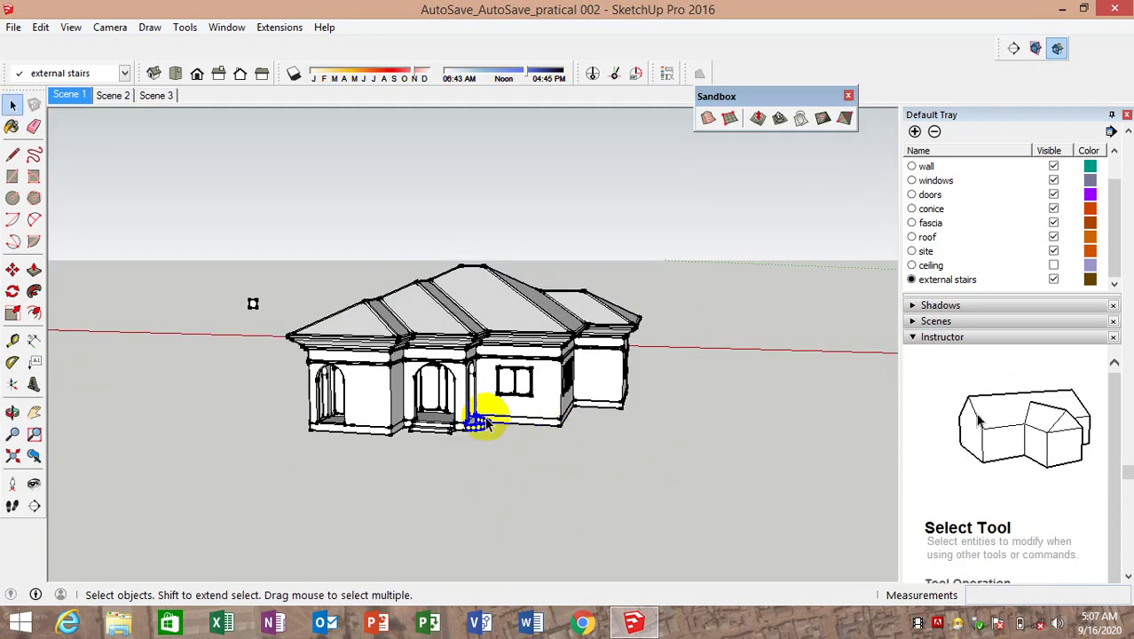
{"action": "scroll", "coordinate": [522, 443], "scroll_direction": "up", "scroll_amount": 2}
{"action": "scroll", "coordinate": [524, 392], "scroll_direction": "up", "scroll_amount": 2}
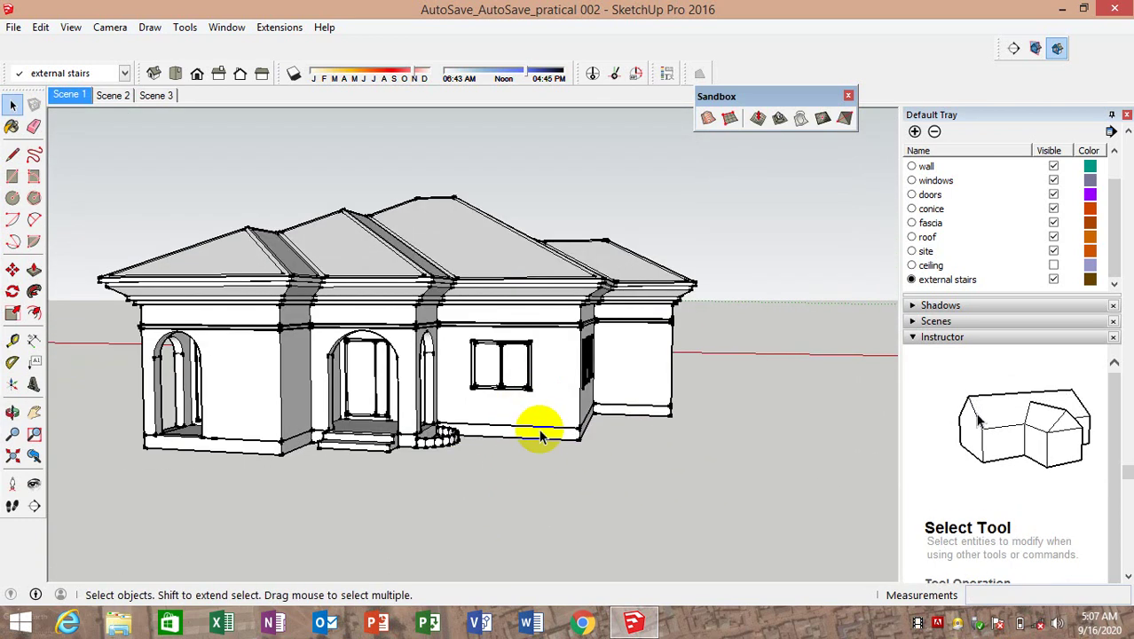
{"action": "scroll", "coordinate": [540, 436], "scroll_direction": "up", "scroll_amount": 2}
{"action": "scroll", "coordinate": [544, 436], "scroll_direction": "down", "scroll_amount": 1}
{"action": "mouse_move", "coordinate": [555, 432]}
{"action": "middle_mouse_down"}
{"action": "mouse_move", "coordinate": [532, 392]}
{"action": "mouse_move", "coordinate": [620, 418]}
{"action": "mouse_move", "coordinate": [303, 418]}
{"action": "middle_mouse_up"}
{"action": "scroll", "coordinate": [308, 443], "scroll_direction": "up", "scroll_amount": 3}
{"action": "scroll", "coordinate": [310, 453], "scroll_direction": "up", "scroll_amount": 1}
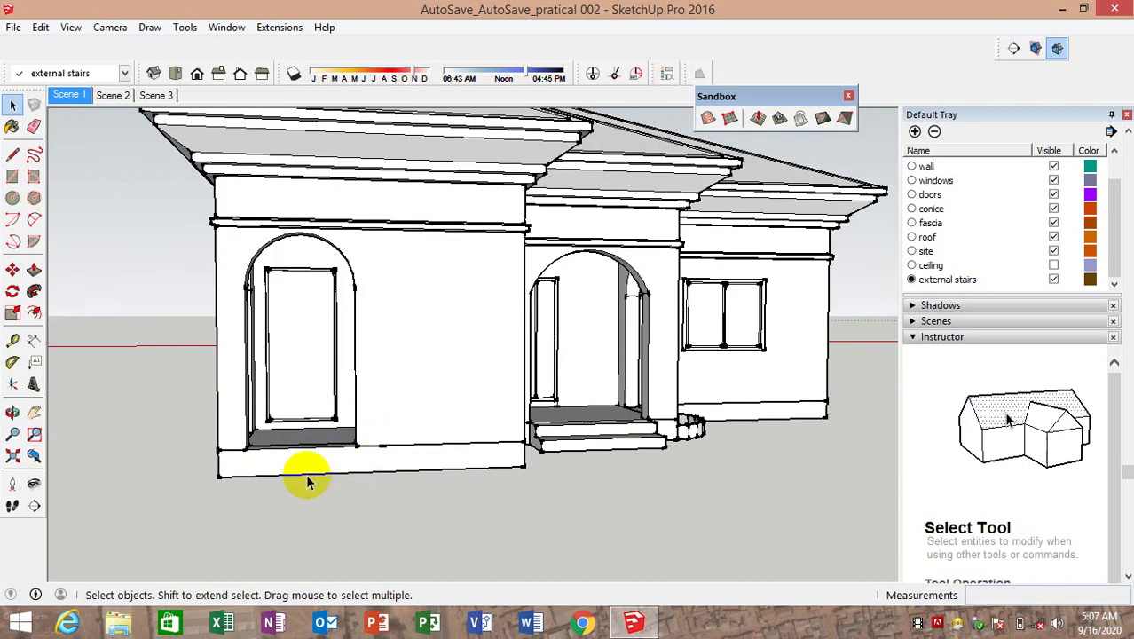
{"action": "mouse_move", "coordinate": [232, 483]}
{"action": "middle_mouse_down"}
{"action": "mouse_move", "coordinate": [367, 499]}
{"action": "mouse_move", "coordinate": [246, 486]}
{"action": "mouse_move", "coordinate": [516, 462]}
{"action": "mouse_move", "coordinate": [420, 463]}
{"action": "middle_mouse_up"}
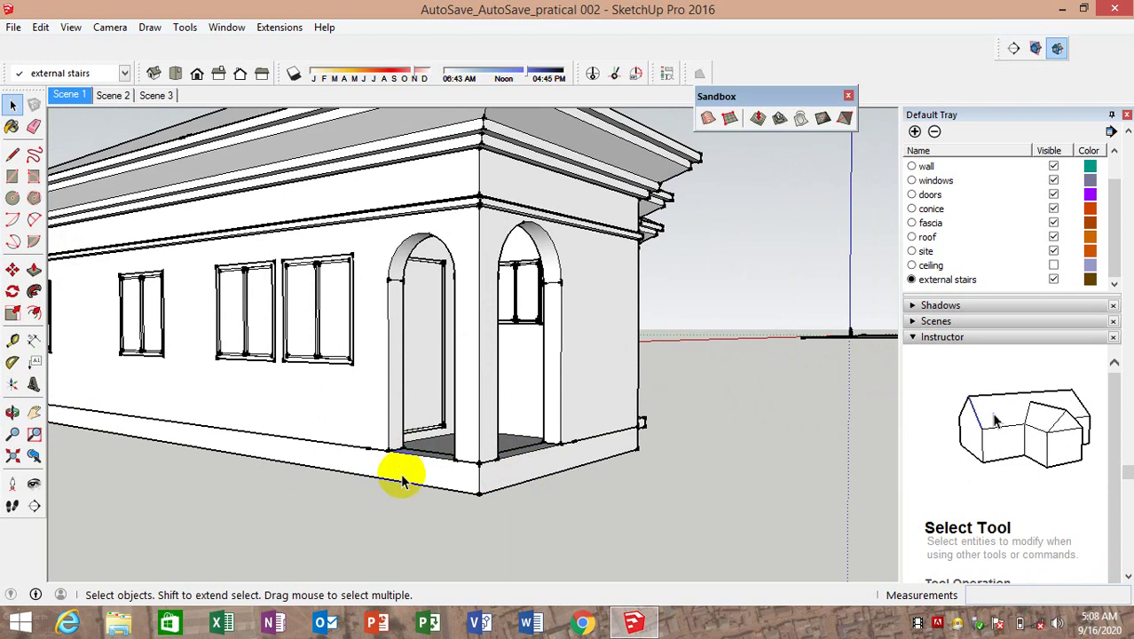
{"action": "middle_click_drag", "start_coordinate": [543, 489], "coordinate": [408, 453]}
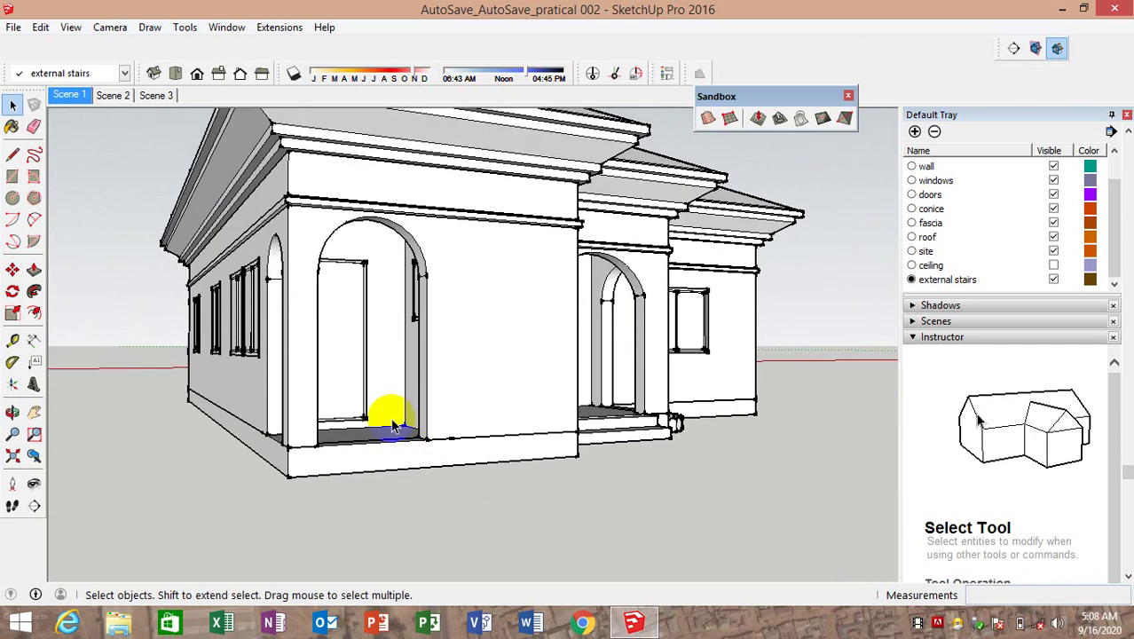
{"action": "scroll", "coordinate": [393, 426], "scroll_direction": "down", "scroll_amount": 3}
{"action": "middle_click_drag", "start_coordinate": [431, 392], "coordinate": [435, 431]}
{"action": "scroll", "coordinate": [727, 474], "scroll_direction": "up", "scroll_amount": 3}
{"action": "scroll", "coordinate": [726, 474], "scroll_direction": "up", "scroll_amount": 1}
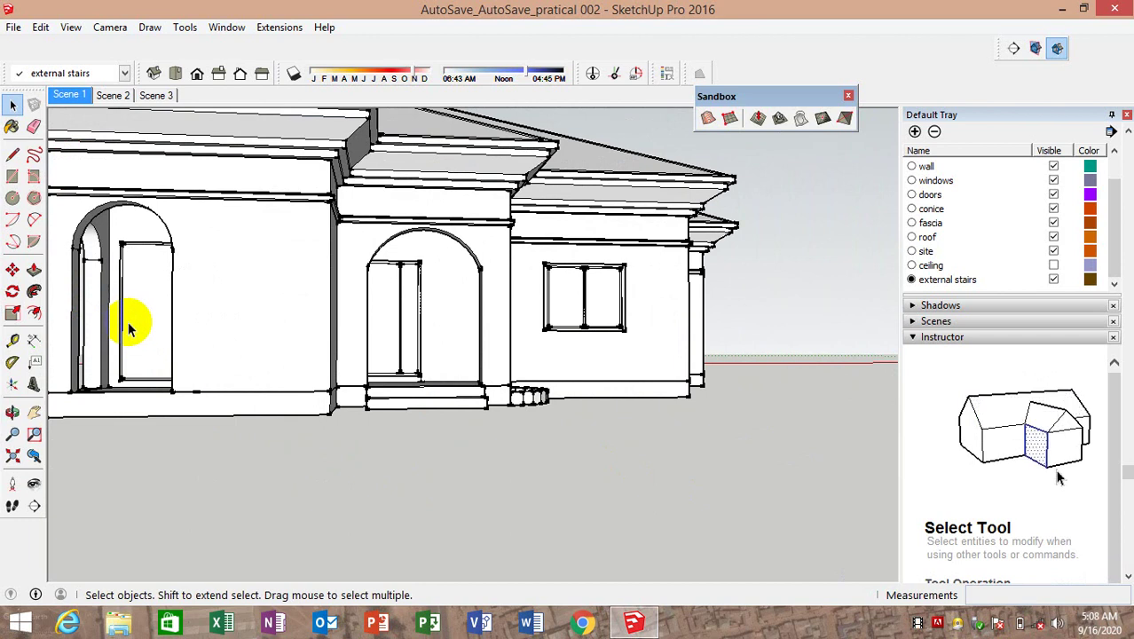
{"action": "mouse_move", "coordinate": [129, 329]}
{"action": "middle_mouse_down"}
{"action": "mouse_move", "coordinate": [184, 398]}
{"action": "mouse_move", "coordinate": [534, 435]}
{"action": "middle_mouse_up"}
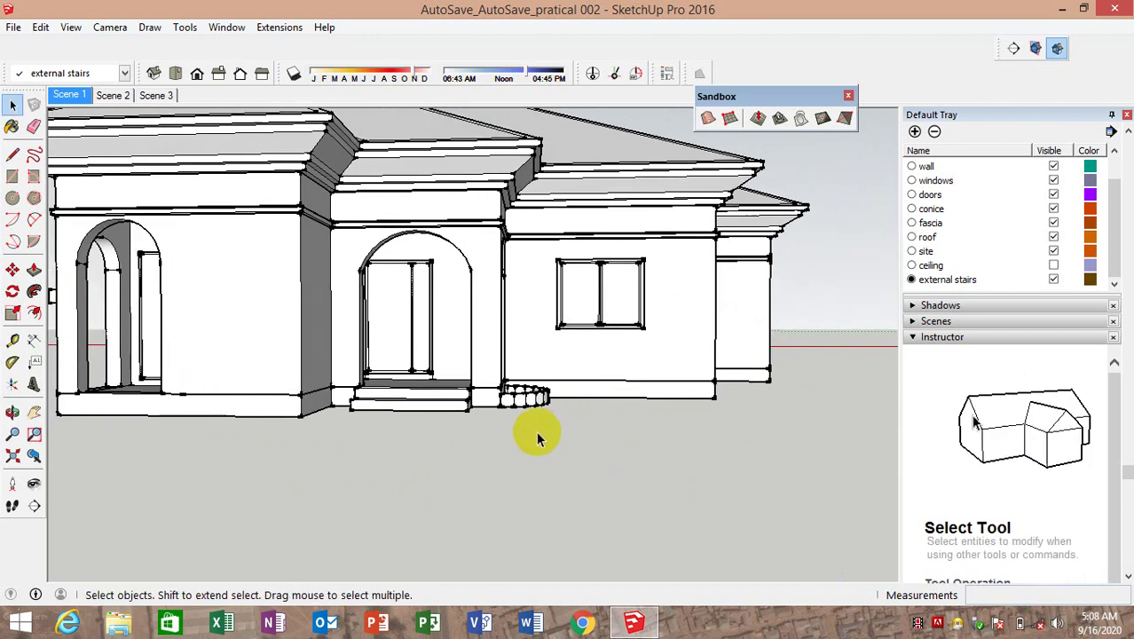
{"action": "left_click", "coordinate": [71, 104]}
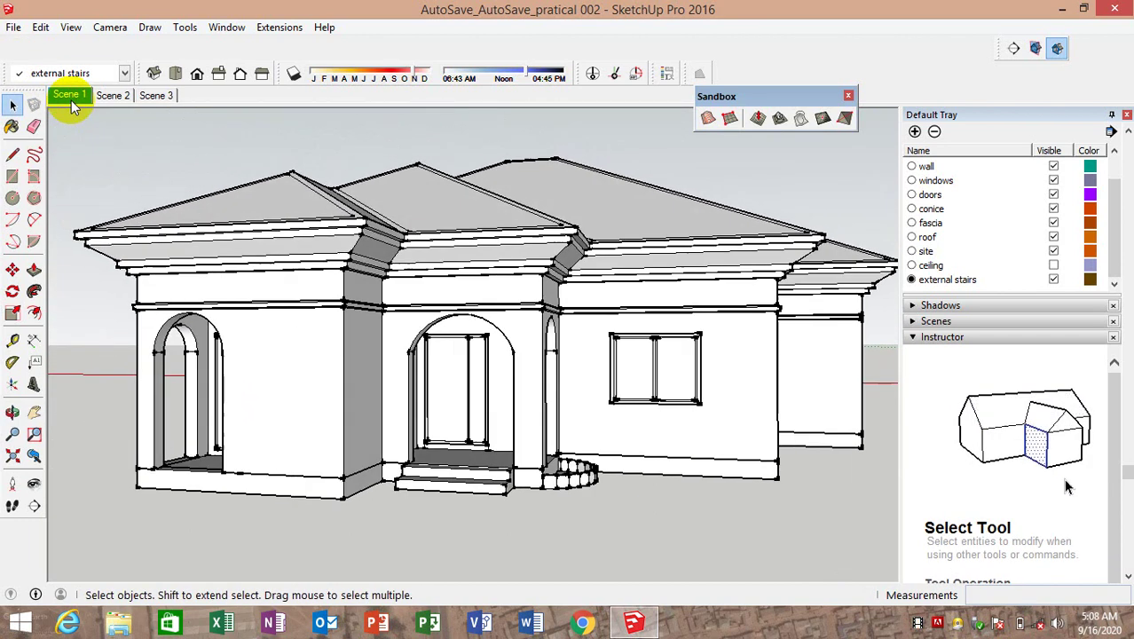
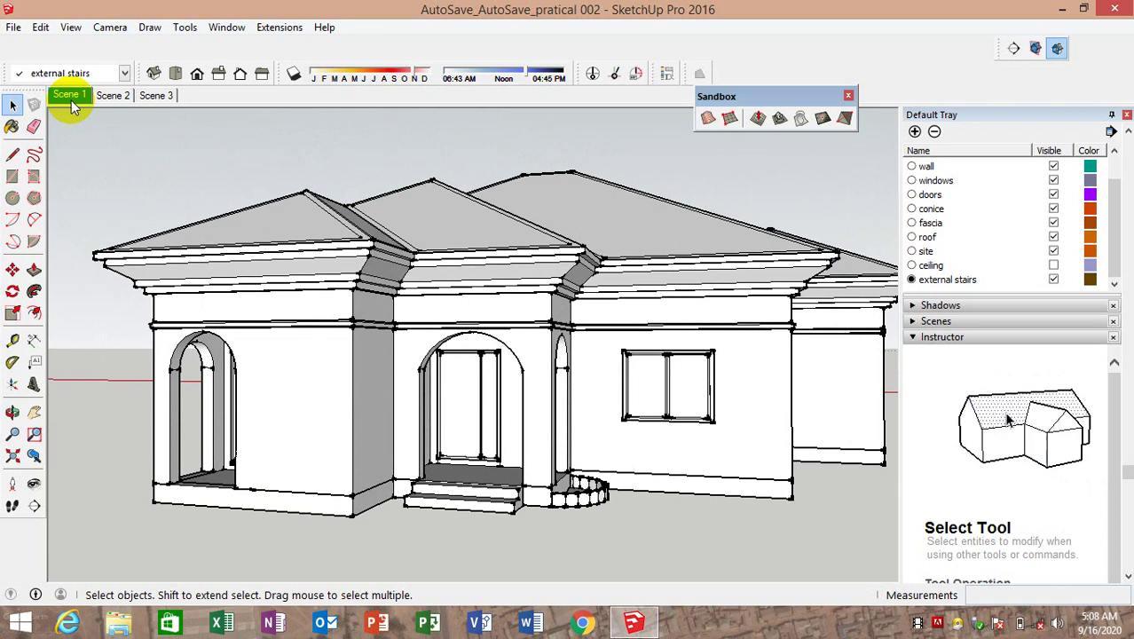
Draw a rectangle on the plinth from the porch opening's corner down to the plinth bottom
{"action": "left_click", "coordinate": [149, 309]}
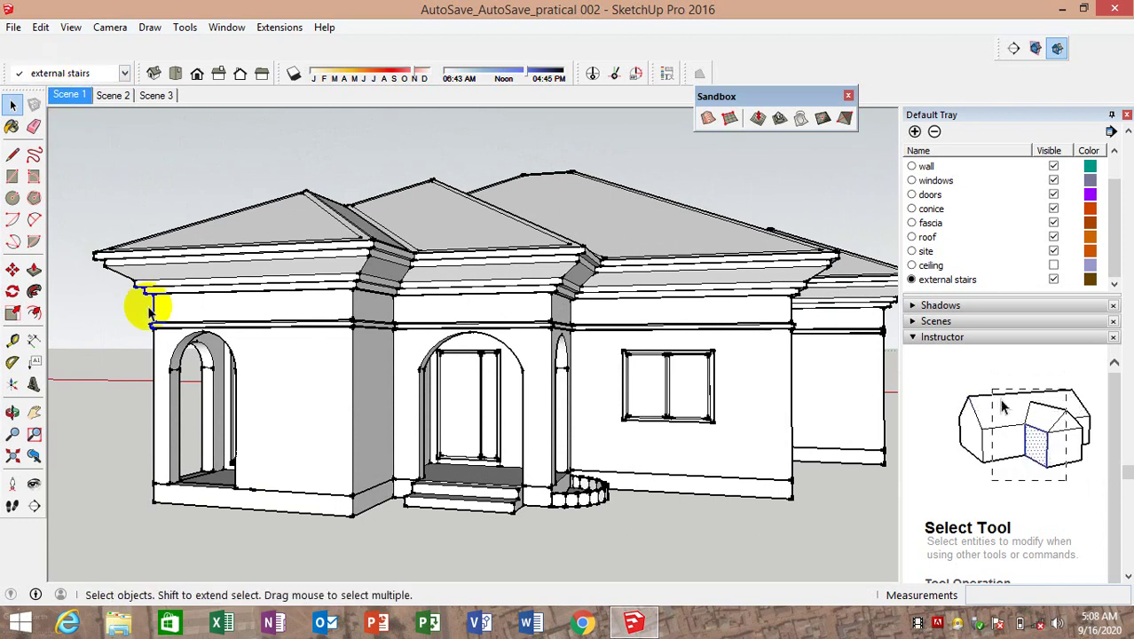
{"action": "middle_click_drag", "start_coordinate": [539, 414], "coordinate": [366, 522]}
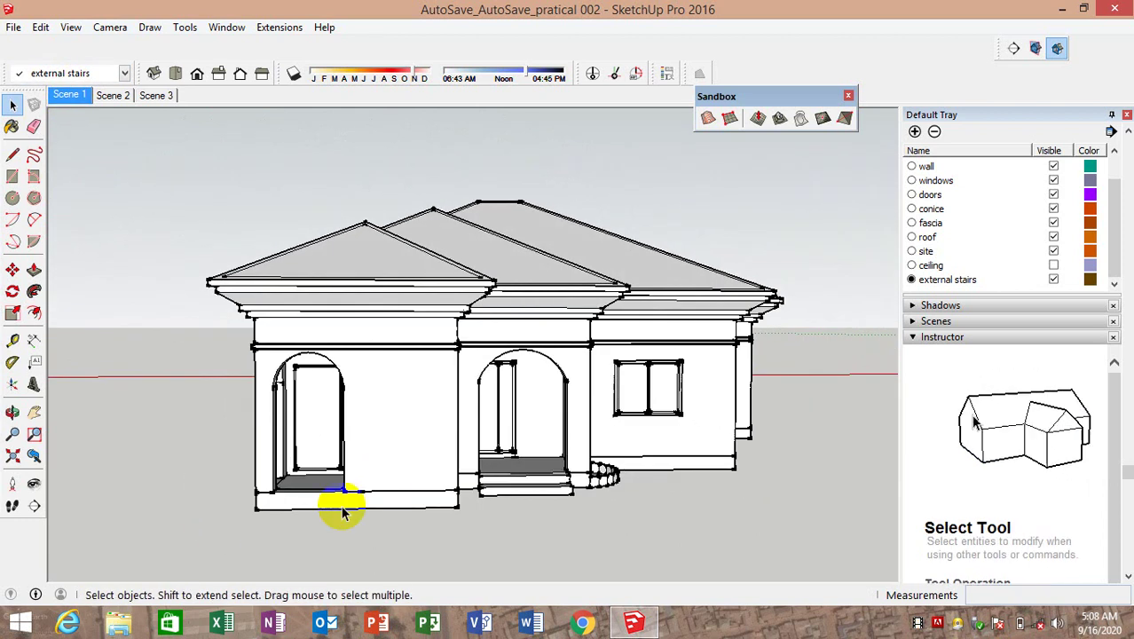
{"action": "scroll", "coordinate": [366, 521], "scroll_direction": "up", "scroll_amount": 5}
{"action": "scroll", "coordinate": [469, 510], "scroll_direction": "down", "scroll_amount": 8}
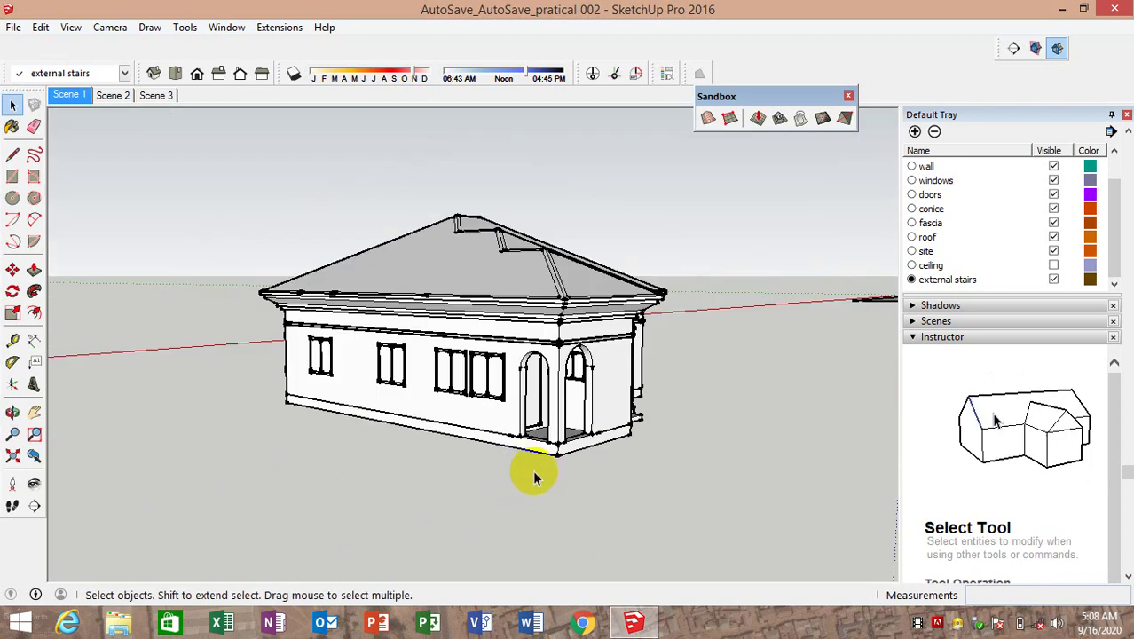
{"action": "middle_click_drag", "start_coordinate": [531, 471], "coordinate": [595, 452]}
{"action": "scroll", "coordinate": [607, 443], "scroll_direction": "up", "scroll_amount": 3}
{"action": "scroll", "coordinate": [618, 430], "scroll_direction": "up", "scroll_amount": 2}
{"action": "scroll", "coordinate": [594, 417], "scroll_direction": "up", "scroll_amount": 2}
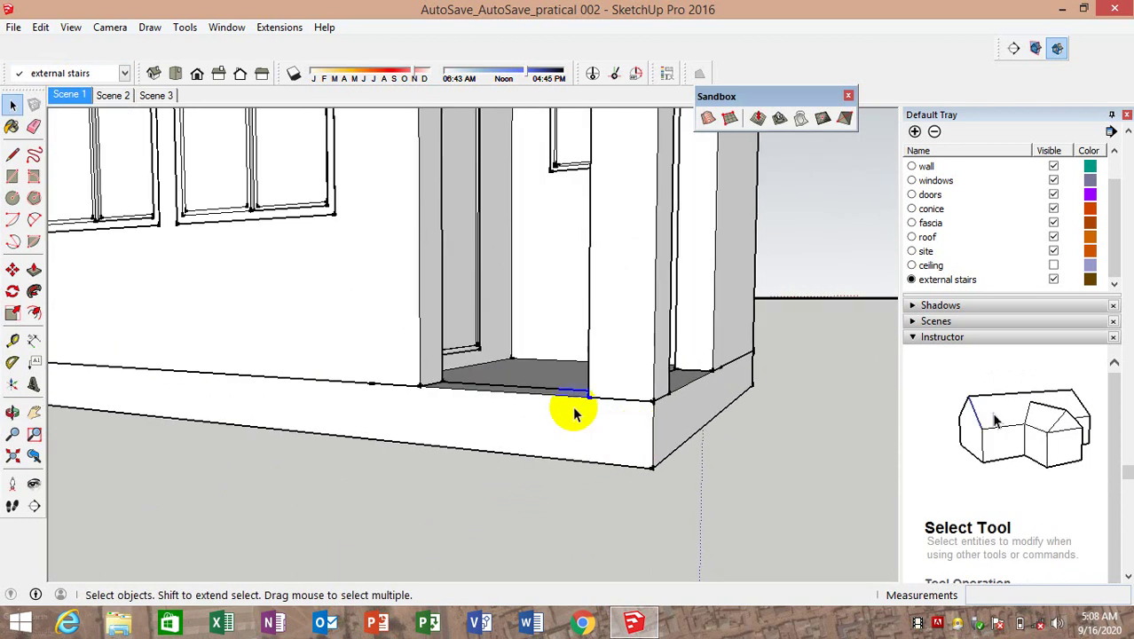
{"action": "scroll", "coordinate": [578, 411], "scroll_direction": "up", "scroll_amount": 2}
{"action": "left_click", "coordinate": [12, 177]}
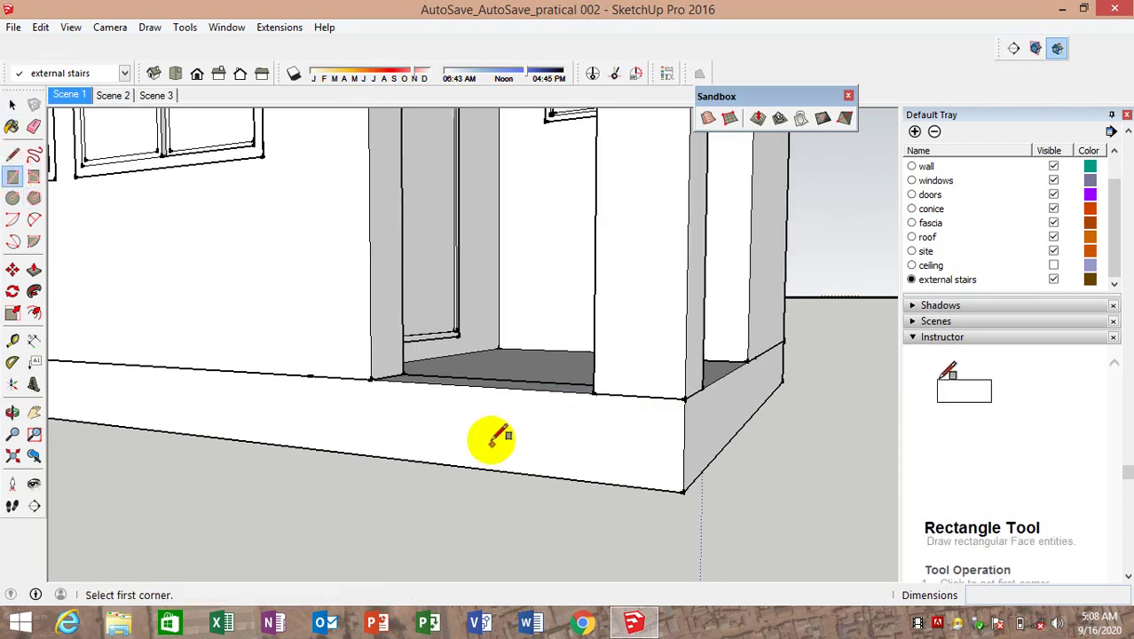
{"action": "left_click", "coordinate": [371, 380]}
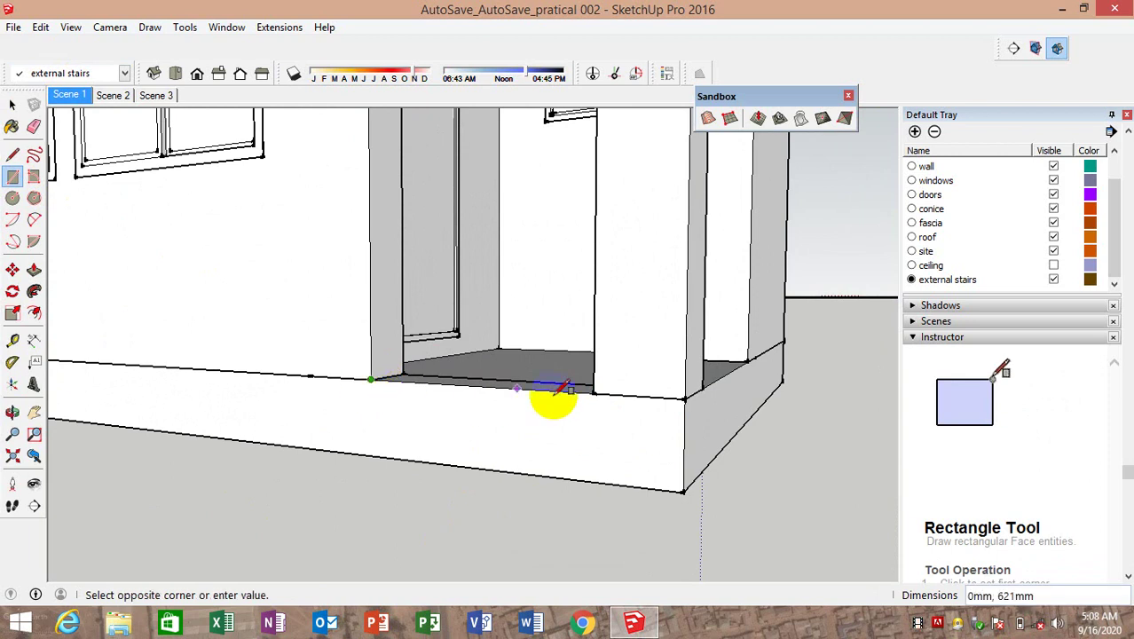
{"action": "left_click", "coordinate": [592, 479]}
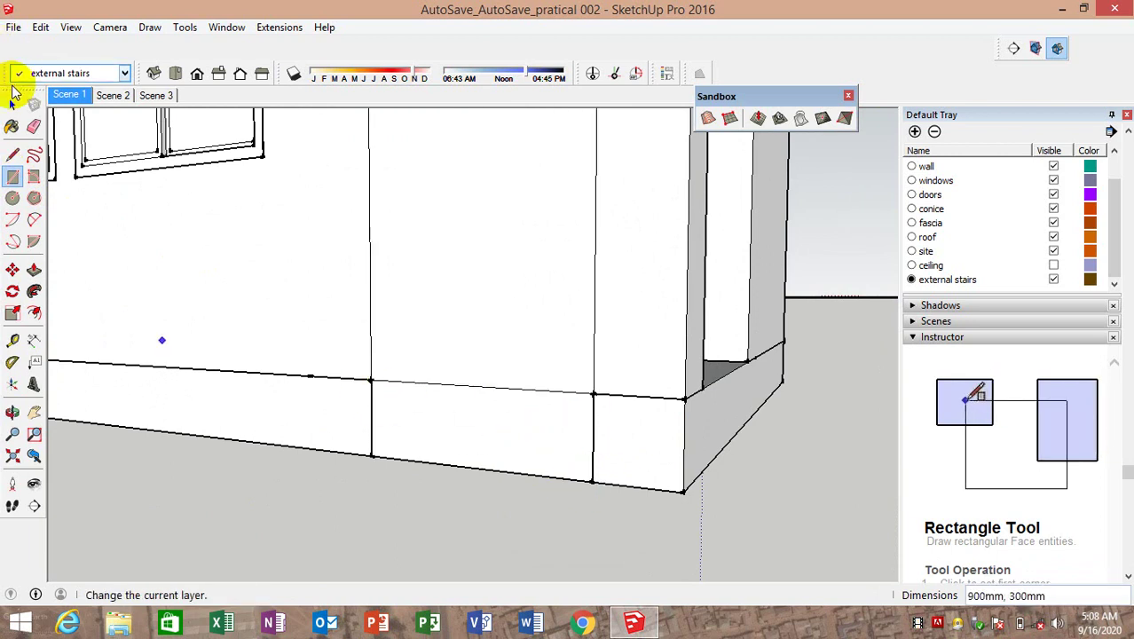
Delete the wall face closing off the porch opening to open the recess
{"action": "left_click", "coordinate": [13, 105]}
{"action": "left_click", "coordinate": [563, 255]}
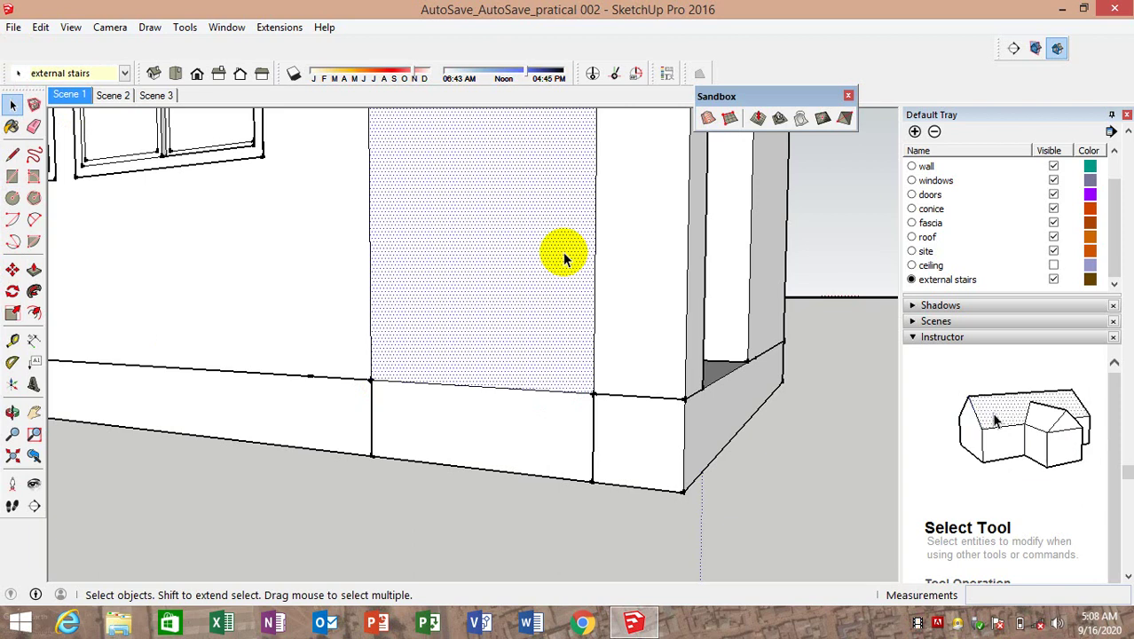
{"action": "key", "text": "Delete"}
{"action": "mouse_move", "coordinate": [456, 330]}
{"action": "middle_mouse_down"}
{"action": "mouse_move", "coordinate": [418, 380]}
{"action": "mouse_move", "coordinate": [447, 453]}
{"action": "mouse_move", "coordinate": [463, 418]}
{"action": "middle_mouse_up"}
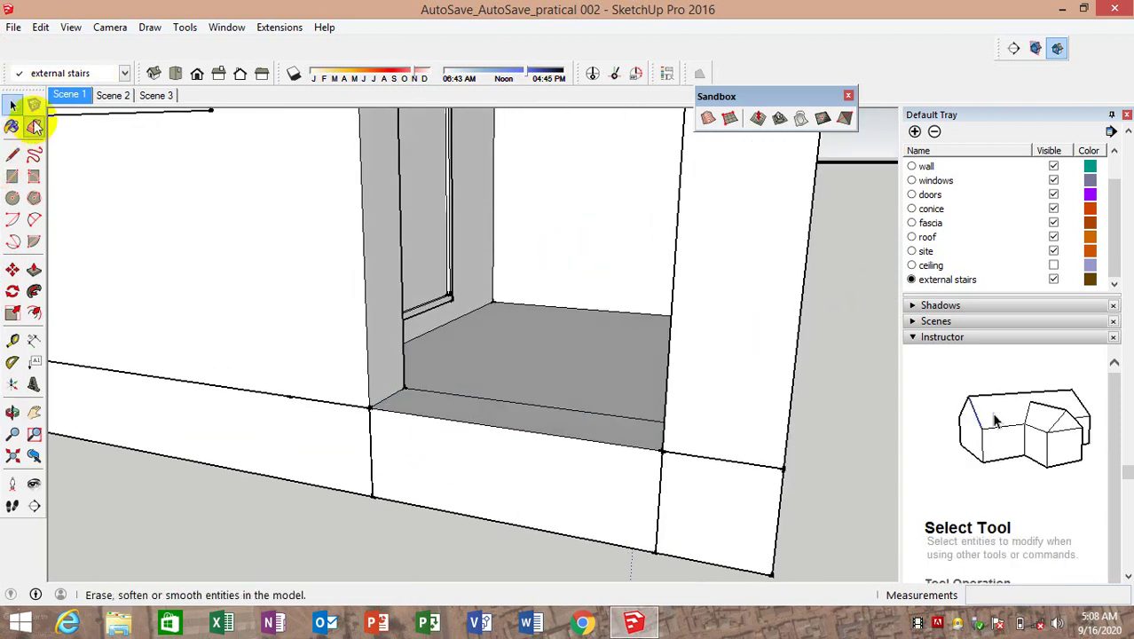
Copy the top plinth edge 150mm lower to split the plinth into two strips
{"action": "left_click", "coordinate": [33, 126]}
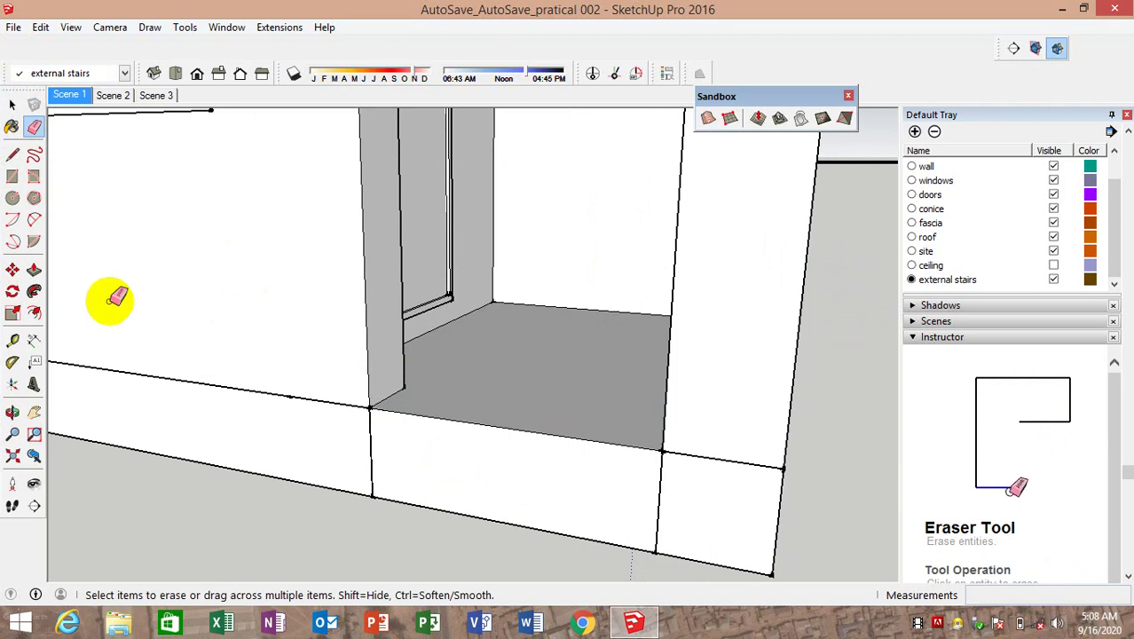
{"action": "left_click", "coordinate": [12, 269]}
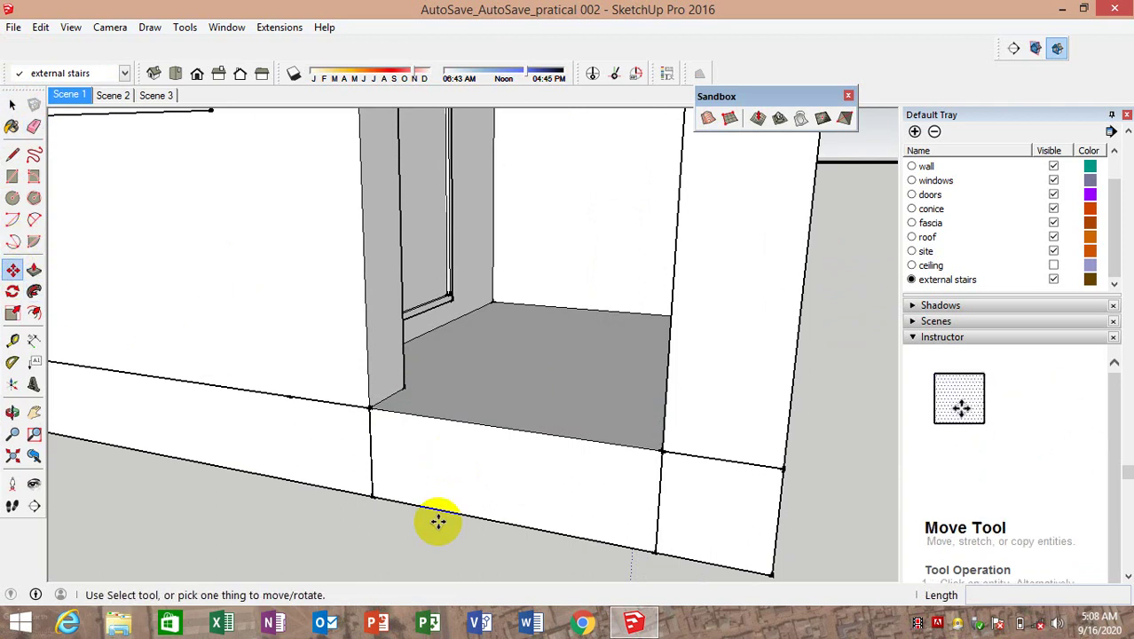
{"action": "left_click", "coordinate": [469, 430], "text": "ctrl"}
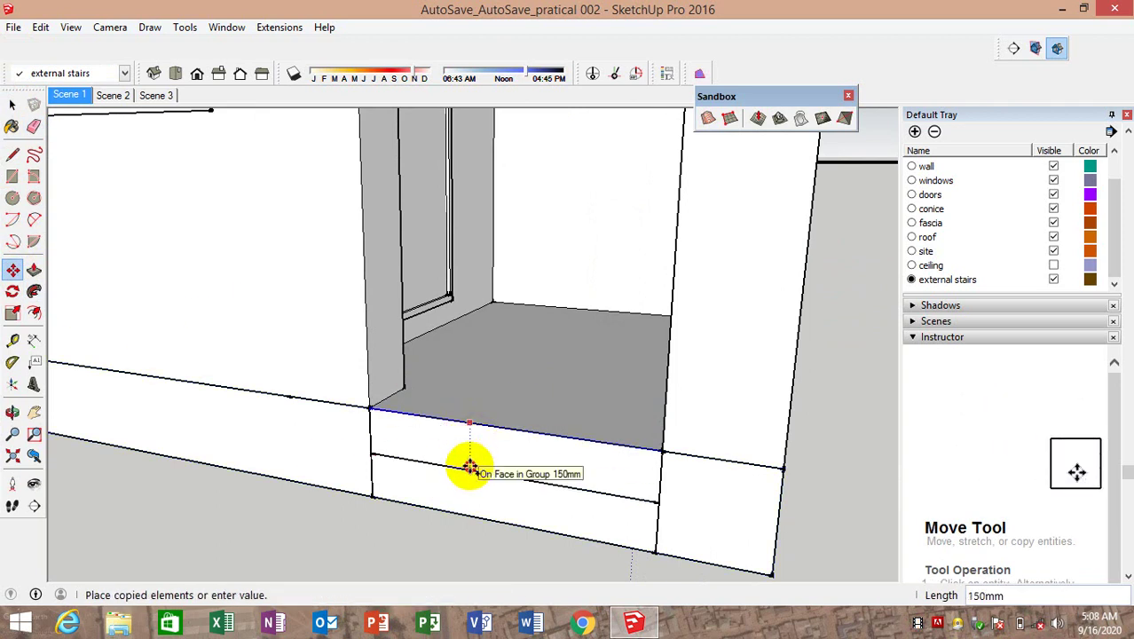
{"action": "left_click", "coordinate": [469, 465]}
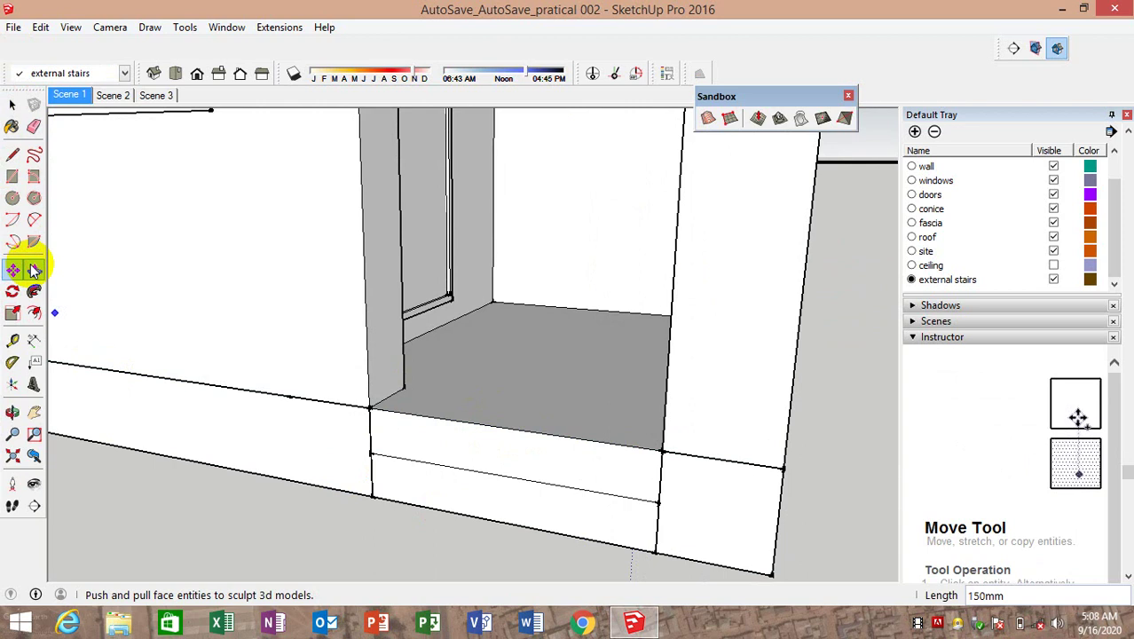
Push/Pull the lower strip out 600 and the upper riser out 300 as two steps
{"action": "left_click", "coordinate": [34, 269]}
{"action": "left_click_drag", "start_coordinate": [435, 499], "coordinate": [391, 550]}
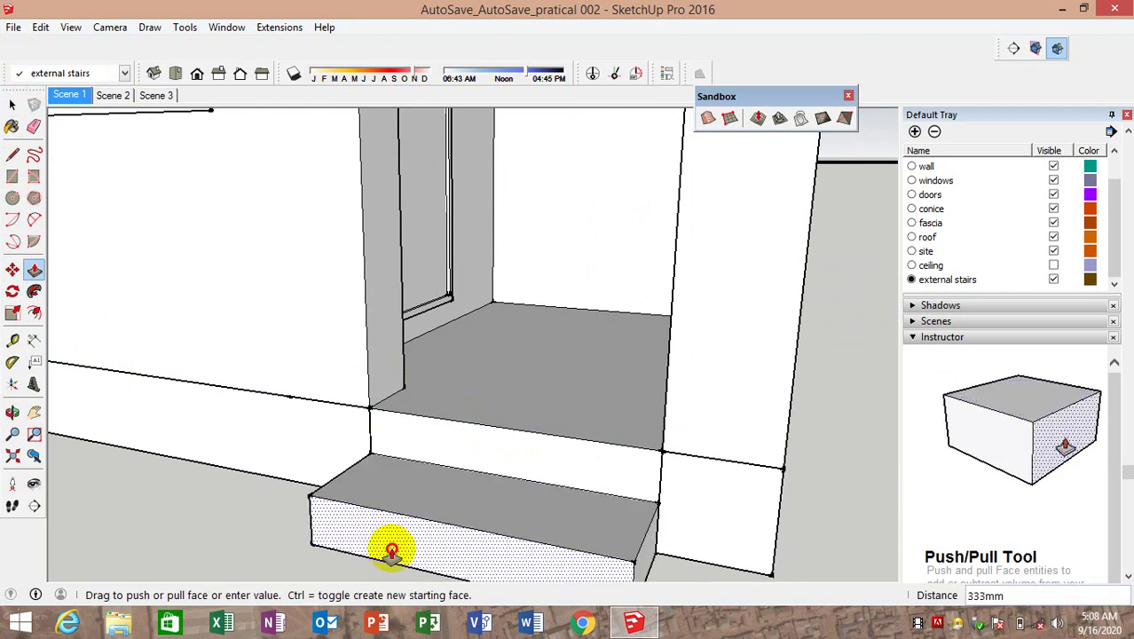
{"action": "key", "text": "Return"}
{"action": "left_click_drag", "start_coordinate": [451, 449], "coordinate": [439, 499]}
{"action": "type", "text": "300"}
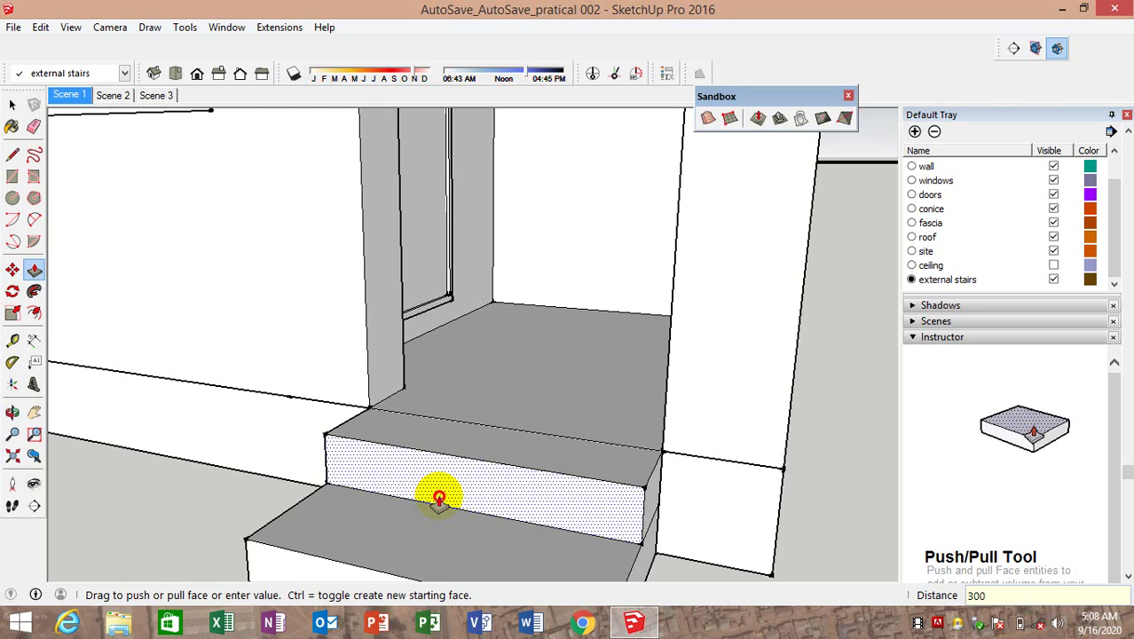
{"action": "key", "text": "Return"}
{"action": "scroll", "coordinate": [435, 479], "scroll_direction": "down", "scroll_amount": 3}
{"action": "middle_click_drag", "start_coordinate": [425, 445], "coordinate": [322, 399]}
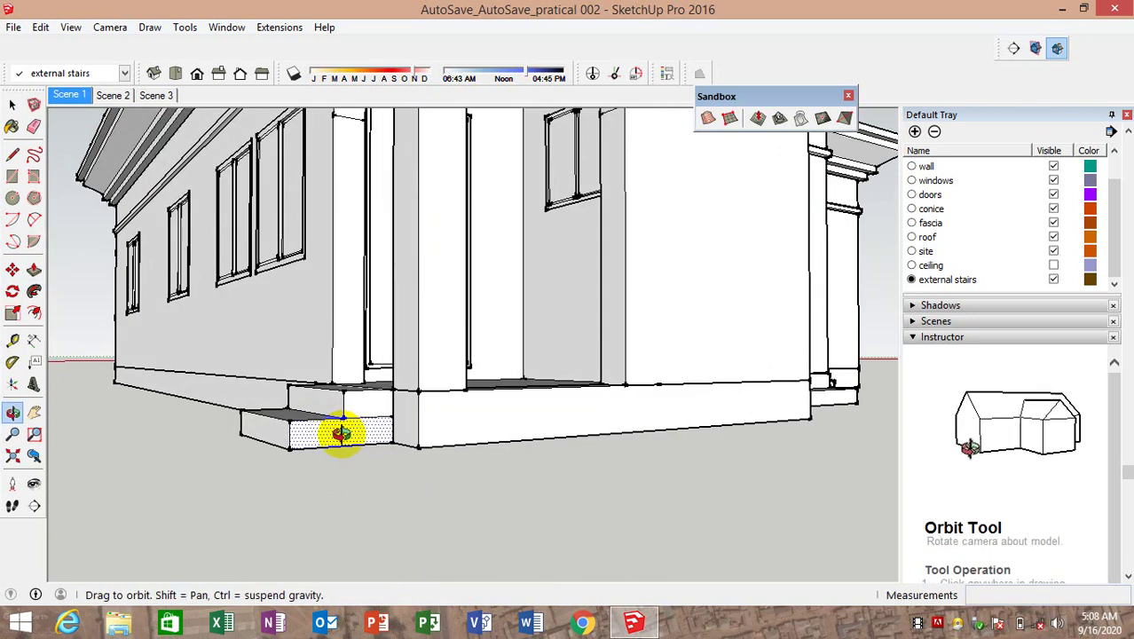
Pull a stair face outward by 300mm with Push/Pull
{"action": "left_click", "coordinate": [33, 126]}
{"action": "scroll", "coordinate": [396, 406], "scroll_direction": "up", "scroll_amount": 2}
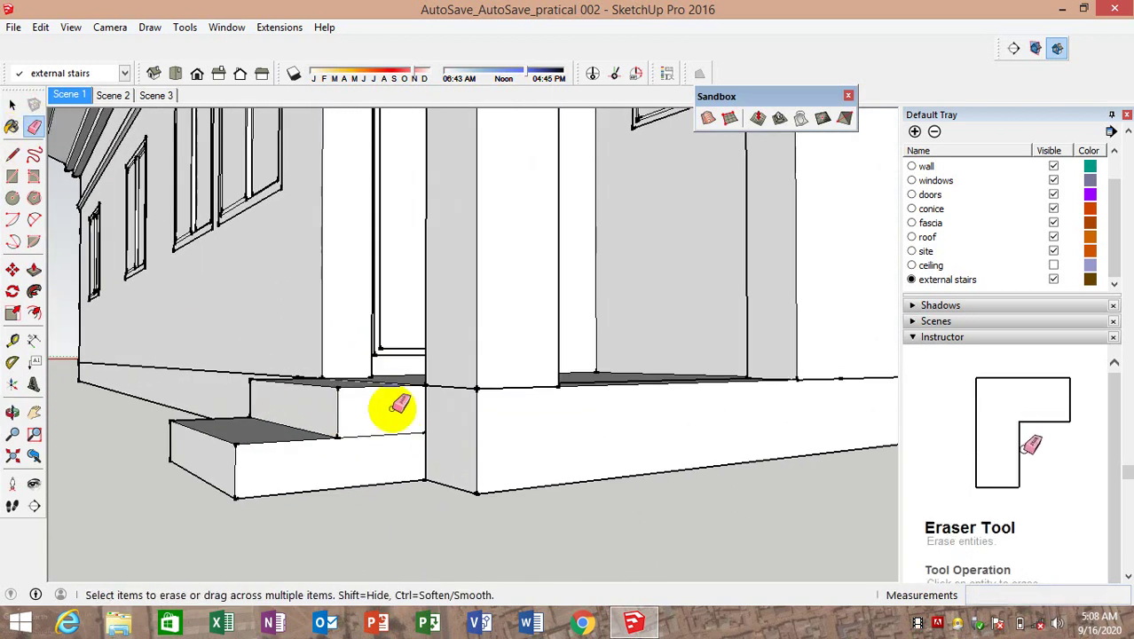
{"action": "left_click", "coordinate": [34, 269]}
{"action": "left_click_drag", "start_coordinate": [378, 432], "coordinate": [484, 374]}
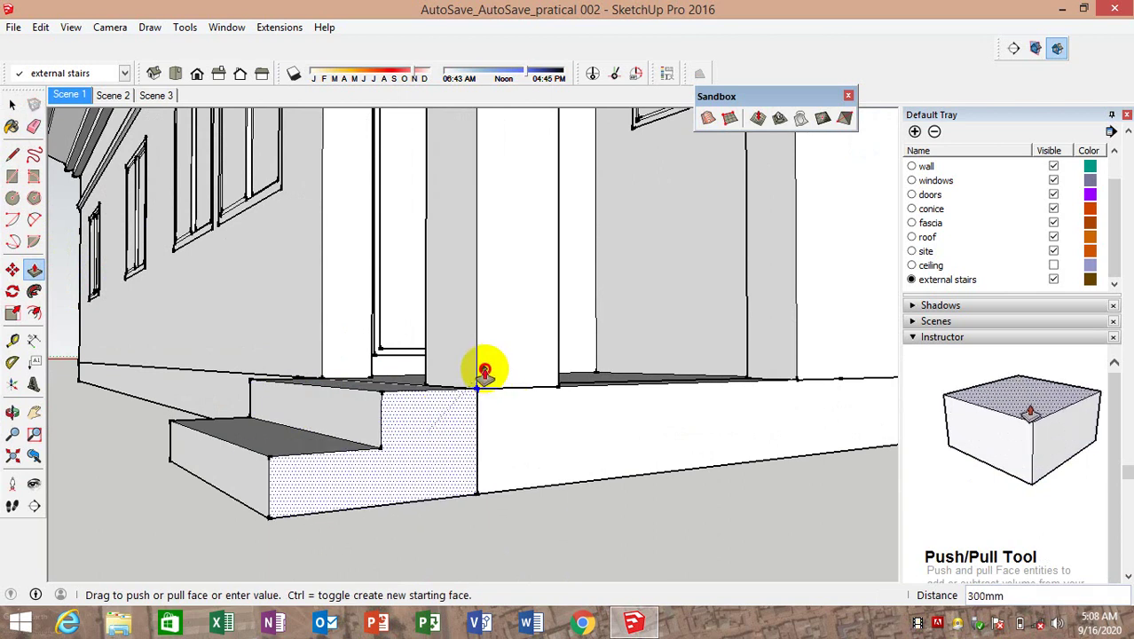
Orbit and zoom around the stairs and house front to inspect the finished steps
{"action": "mouse_move", "coordinate": [413, 458]}
{"action": "middle_mouse_down"}
{"action": "mouse_move", "coordinate": [593, 545]}
{"action": "mouse_move", "coordinate": [392, 498]}
{"action": "mouse_move", "coordinate": [493, 481]}
{"action": "mouse_move", "coordinate": [253, 456]}
{"action": "mouse_move", "coordinate": [362, 501]}
{"action": "middle_mouse_up"}
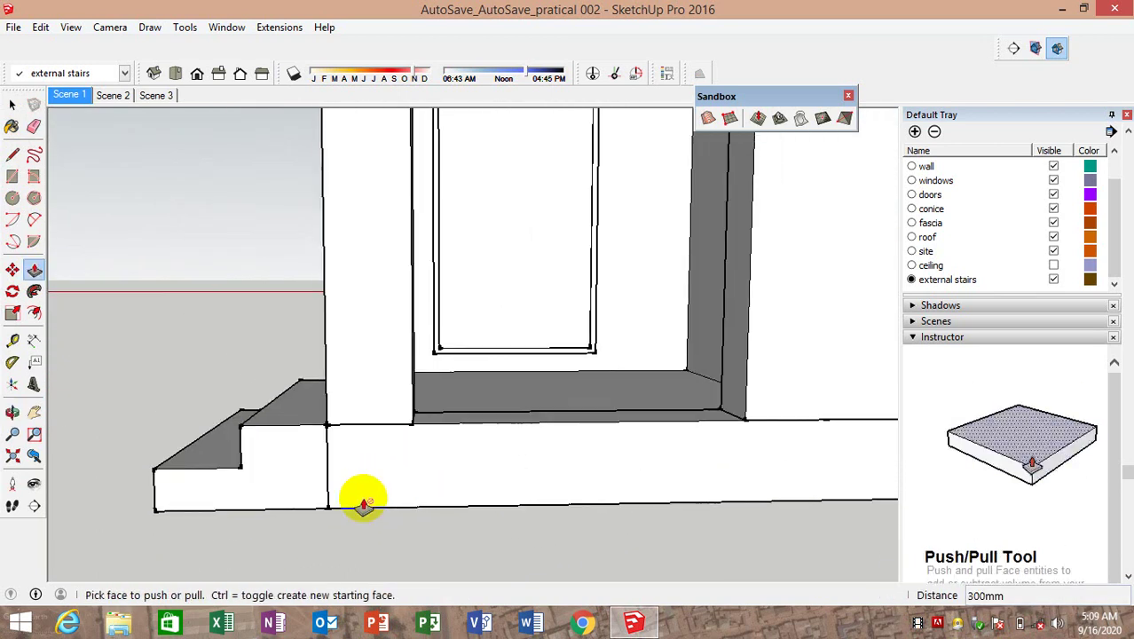
{"action": "scroll", "coordinate": [423, 456], "scroll_direction": "up", "scroll_amount": 2}
{"action": "scroll", "coordinate": [500, 284], "scroll_direction": "up", "scroll_amount": 2}
{"action": "scroll", "coordinate": [540, 374], "scroll_direction": "down", "scroll_amount": 2}
{"action": "scroll", "coordinate": [443, 393], "scroll_direction": "down", "scroll_amount": 4}
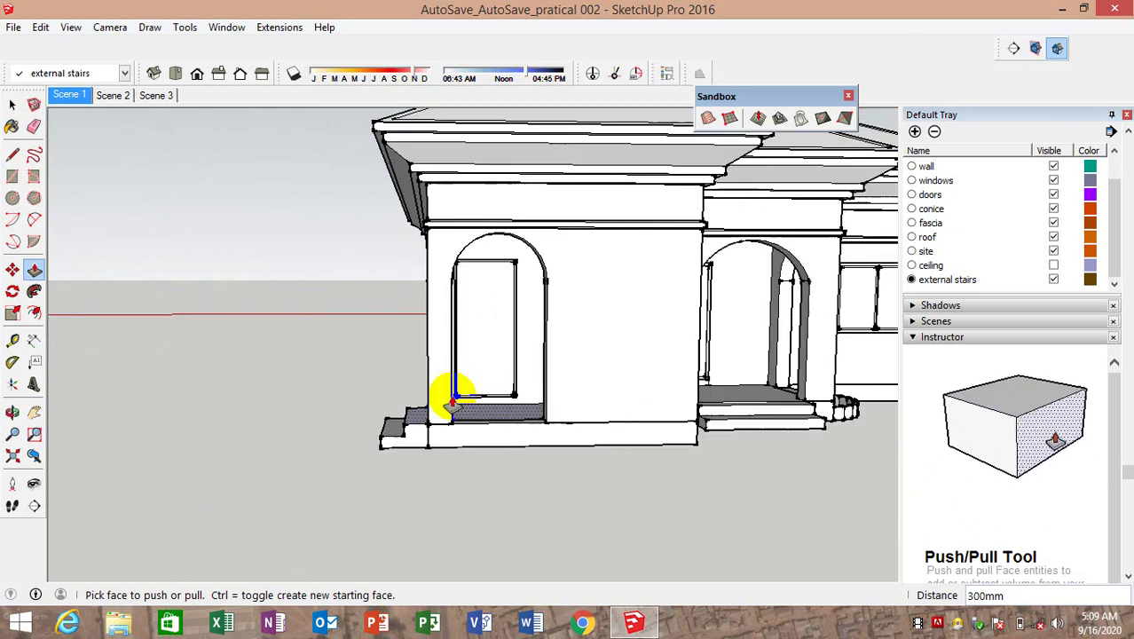
{"action": "scroll", "coordinate": [469, 393], "scroll_direction": "down", "scroll_amount": 2}
{"action": "mouse_move", "coordinate": [468, 393]}
{"action": "middle_mouse_down"}
{"action": "mouse_move", "coordinate": [414, 402]}
{"action": "mouse_move", "coordinate": [375, 432]}
{"action": "middle_mouse_up"}
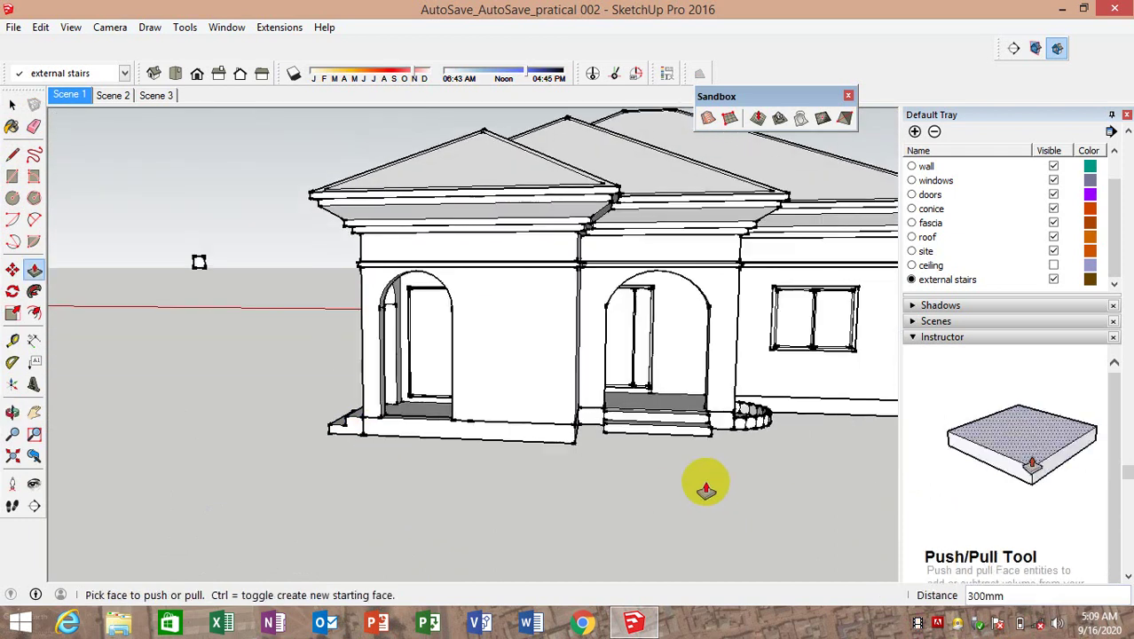
{"action": "scroll", "coordinate": [674, 443], "scroll_direction": "up", "scroll_amount": 3}
{"action": "scroll", "coordinate": [709, 432], "scroll_direction": "up", "scroll_amount": 2}
{"action": "middle_click_drag", "start_coordinate": [709, 432], "coordinate": [671, 476]}
{"action": "scroll", "coordinate": [469, 435], "scroll_direction": "up", "scroll_amount": 3}
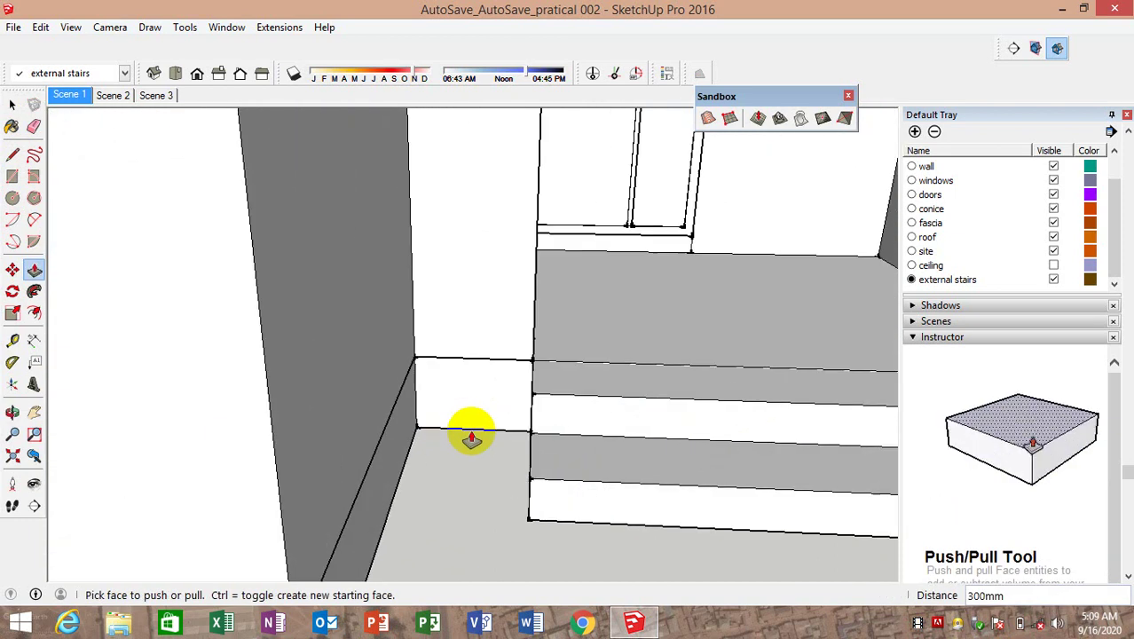
{"action": "scroll", "coordinate": [469, 435], "scroll_direction": "up", "scroll_amount": 1}
{"action": "middle_click_drag", "start_coordinate": [468, 436], "coordinate": [498, 443]}
{"action": "left_click_drag", "start_coordinate": [497, 441], "coordinate": [480, 430]}
{"action": "key", "text": "p"}
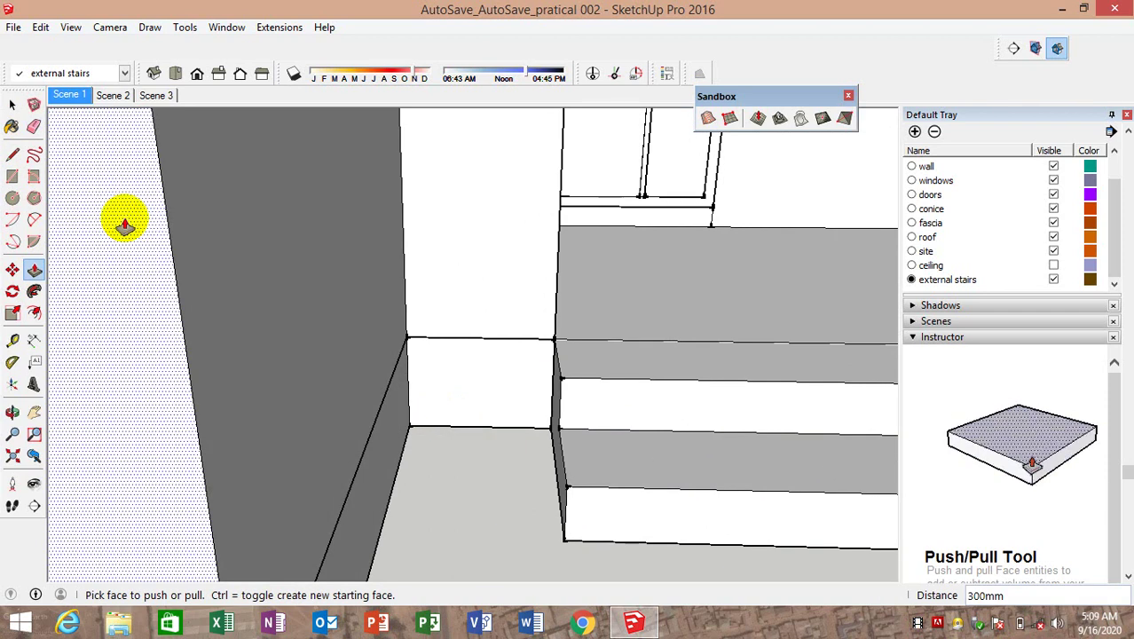
Draw a rectangular floor face in the corner beside the stairs and reverse its orientation
{"action": "left_click", "coordinate": [16, 177]}
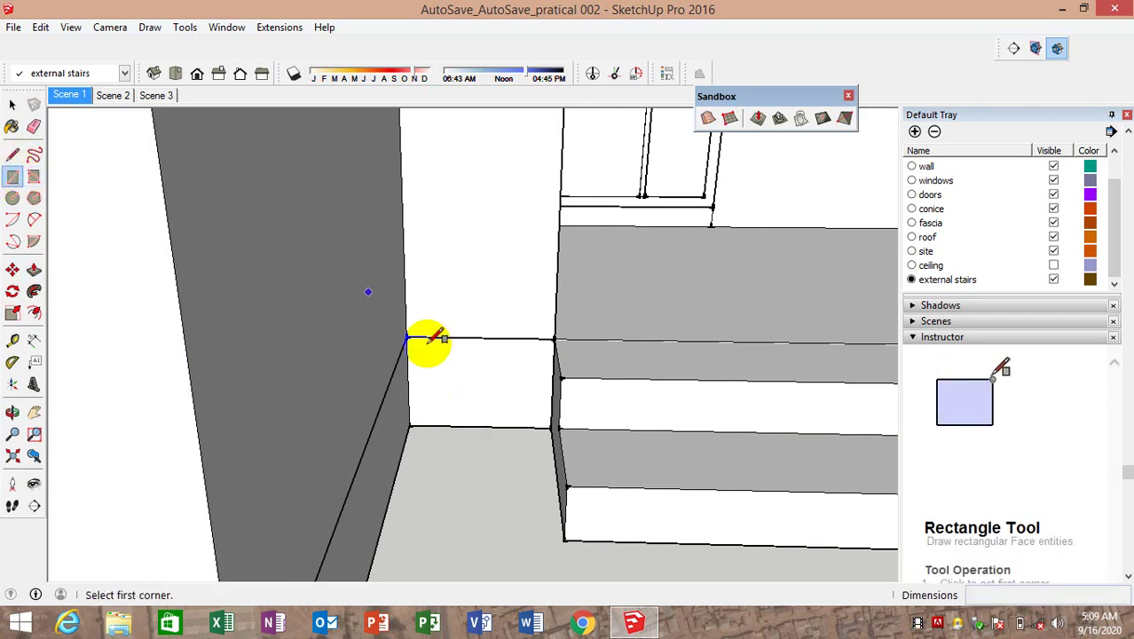
{"action": "left_click", "coordinate": [410, 427]}
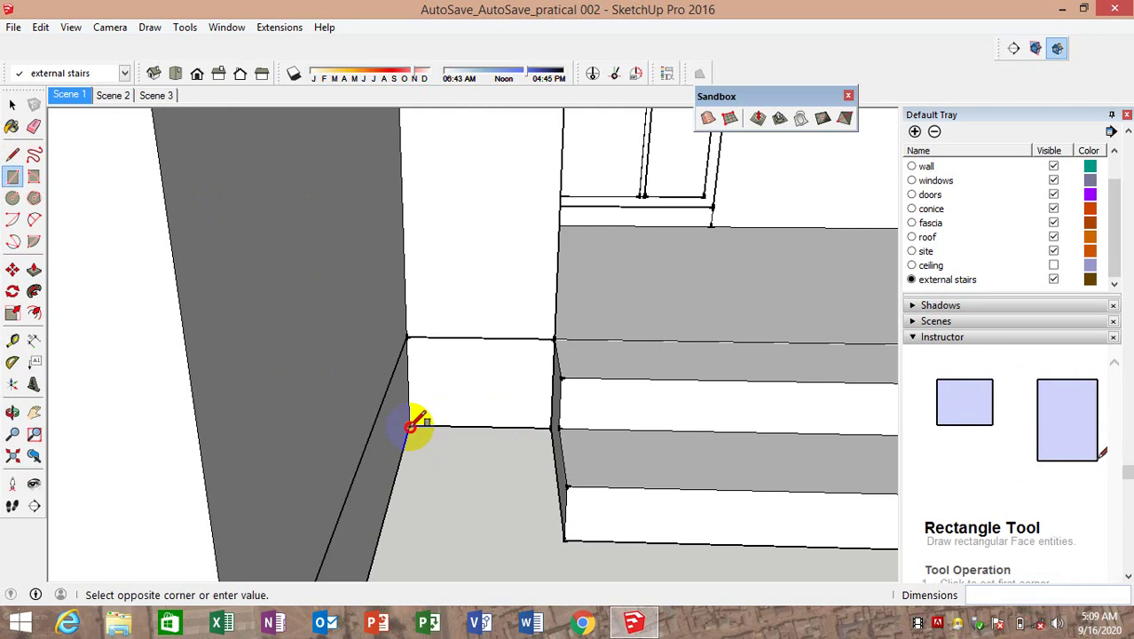
{"action": "left_click", "coordinate": [564, 536]}
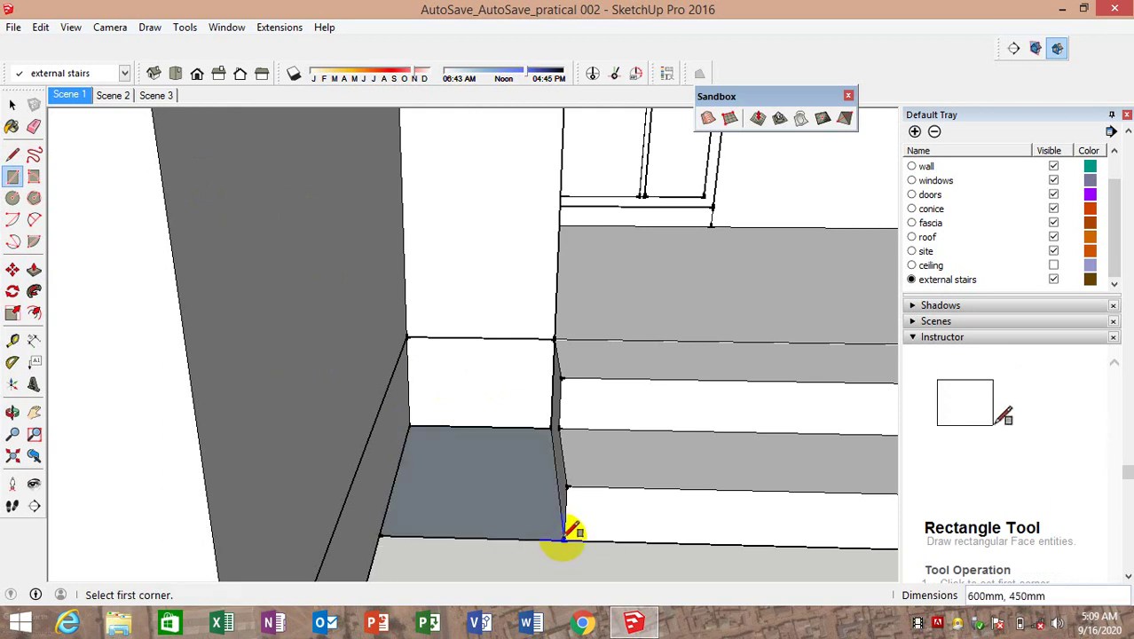
{"action": "left_click", "coordinate": [12, 104]}
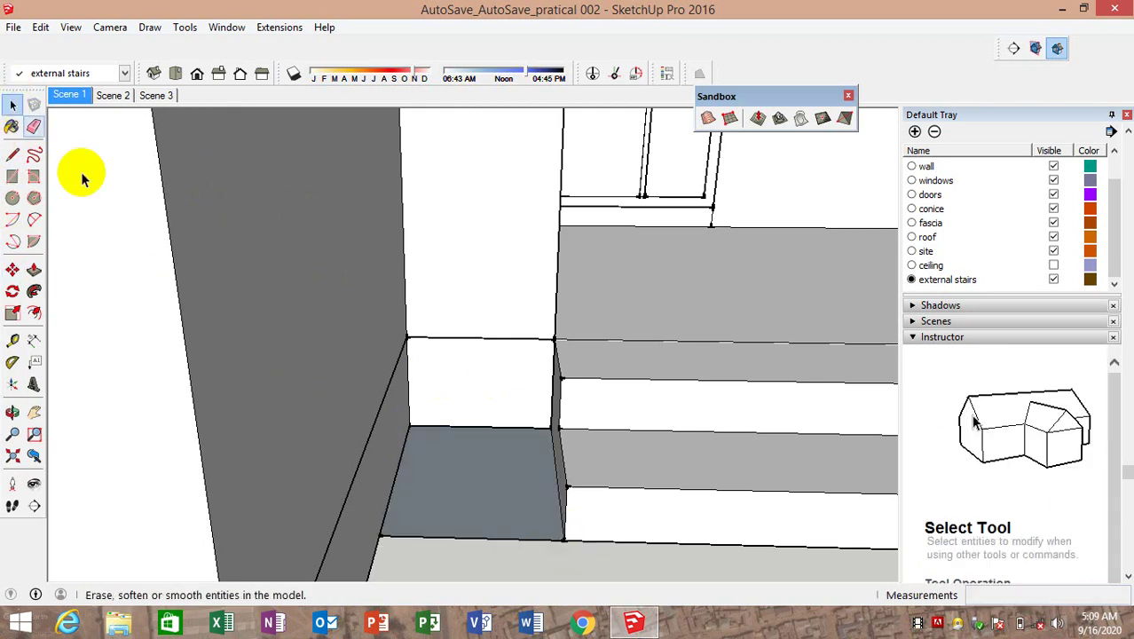
{"action": "left_click", "coordinate": [484, 497]}
{"action": "right_click", "coordinate": [485, 495]}
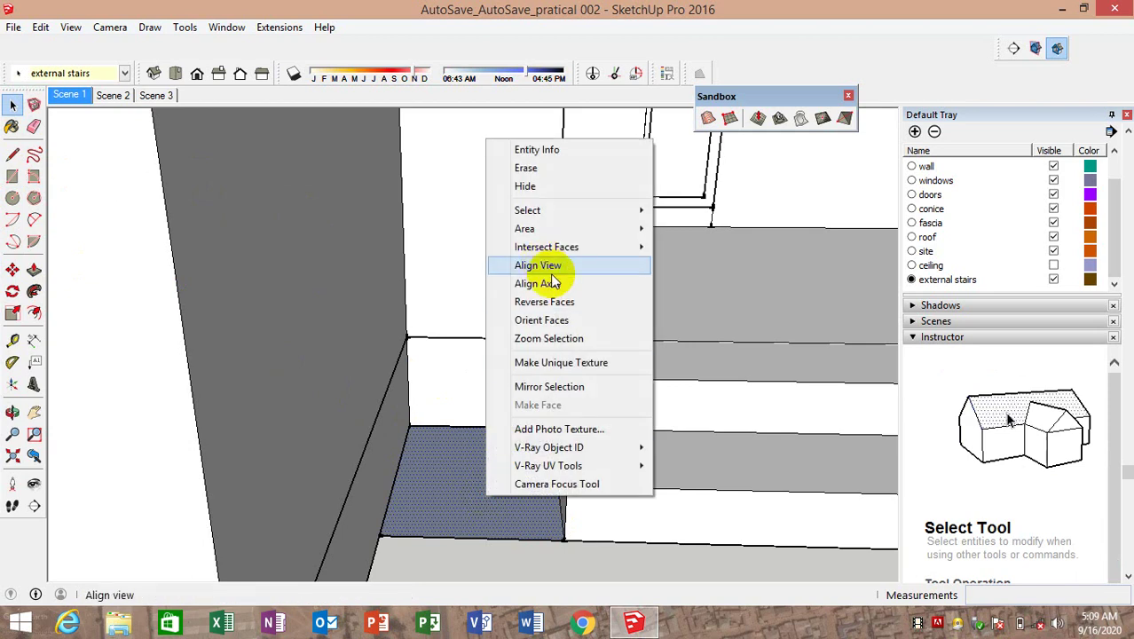
{"action": "left_click", "coordinate": [541, 302]}
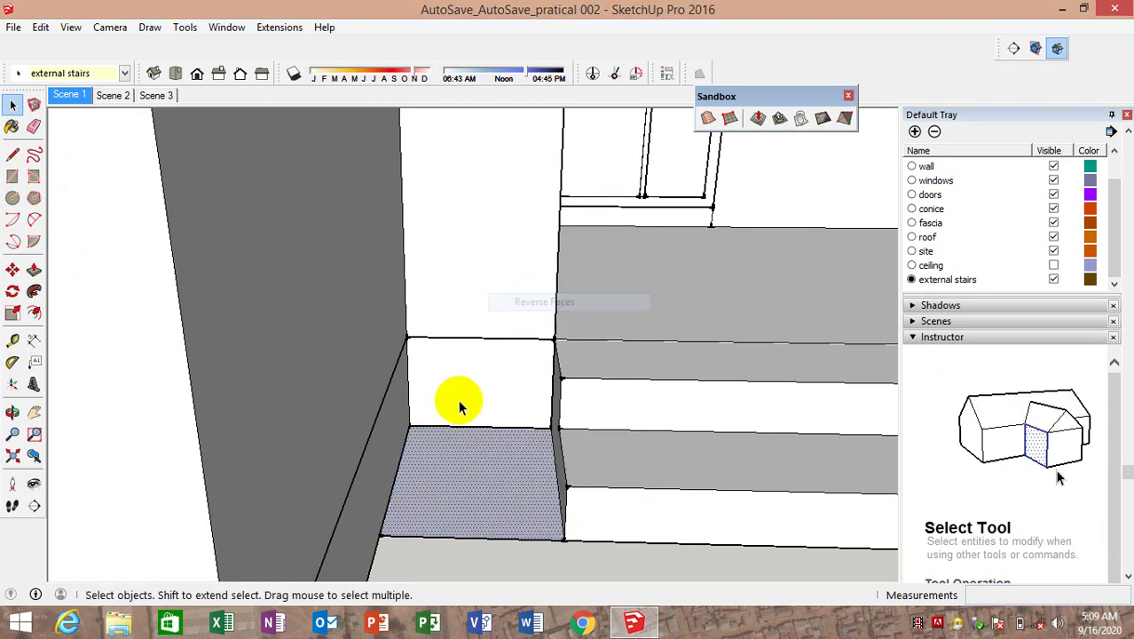
Pull the floor face up 300mm into a block and orbit to view its top
{"action": "left_click", "coordinate": [36, 272]}
{"action": "left_click", "coordinate": [515, 441]}
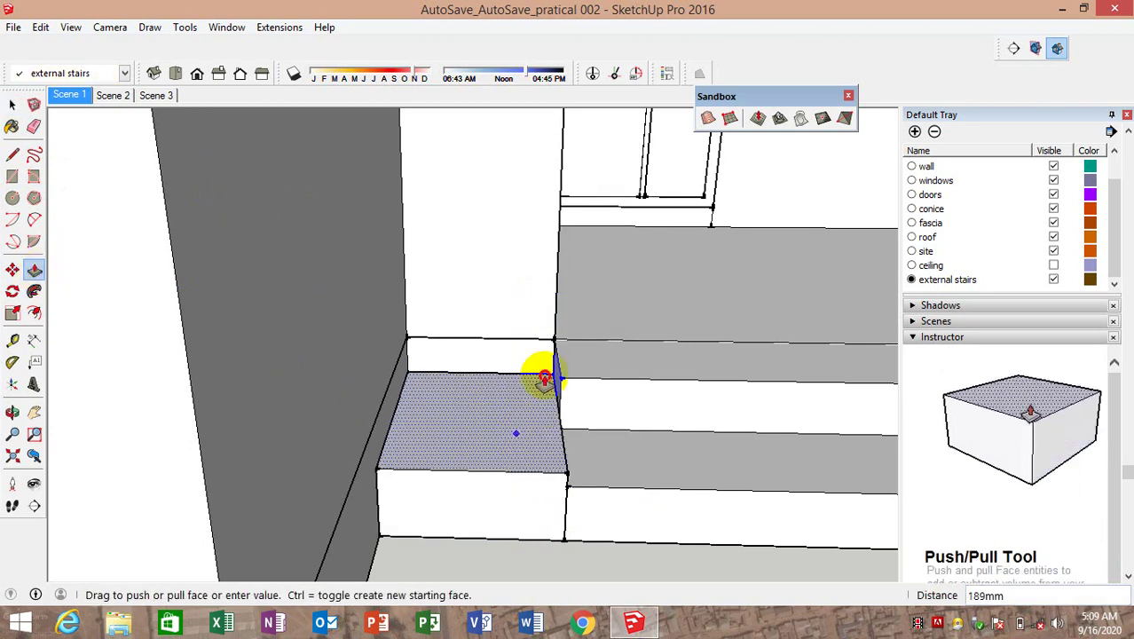
{"action": "left_click", "coordinate": [561, 330]}
{"action": "scroll", "coordinate": [486, 397], "scroll_direction": "down", "scroll_amount": 2}
{"action": "middle_click_drag", "start_coordinate": [487, 396], "coordinate": [354, 445]}
{"action": "scroll", "coordinate": [375, 455], "scroll_direction": "up", "scroll_amount": 2}
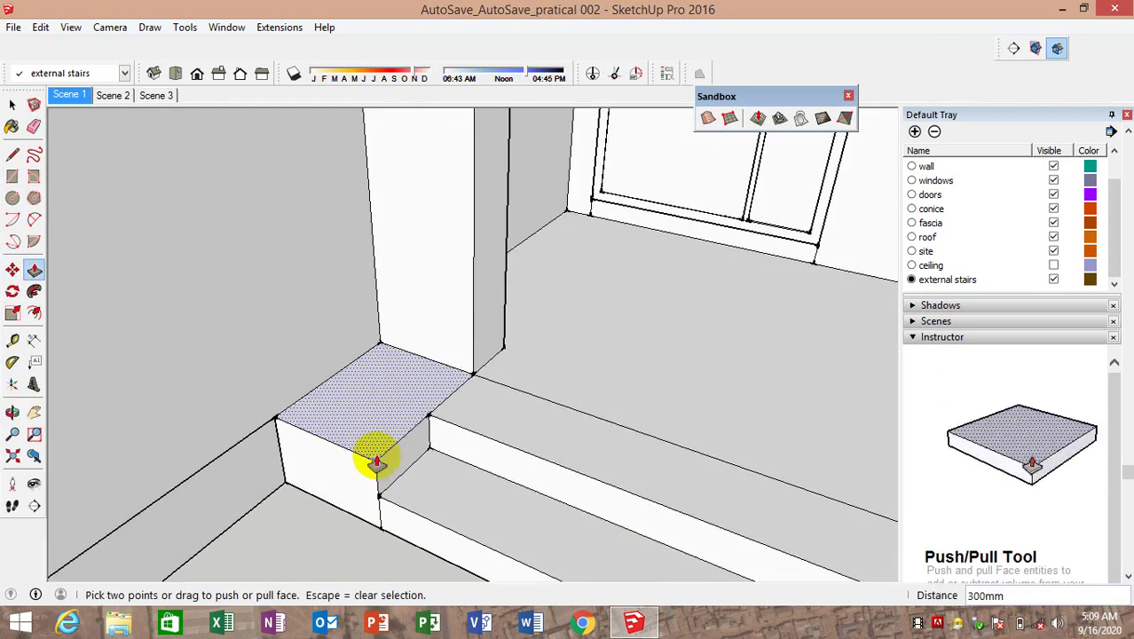
{"action": "scroll", "coordinate": [374, 425], "scroll_direction": "up", "scroll_amount": 3}
{"action": "scroll", "coordinate": [374, 425], "scroll_direction": "up", "scroll_amount": 2}
Offset the block's top inward to leave a rim and push the centre down into a recess
{"action": "left_click", "coordinate": [34, 313]}
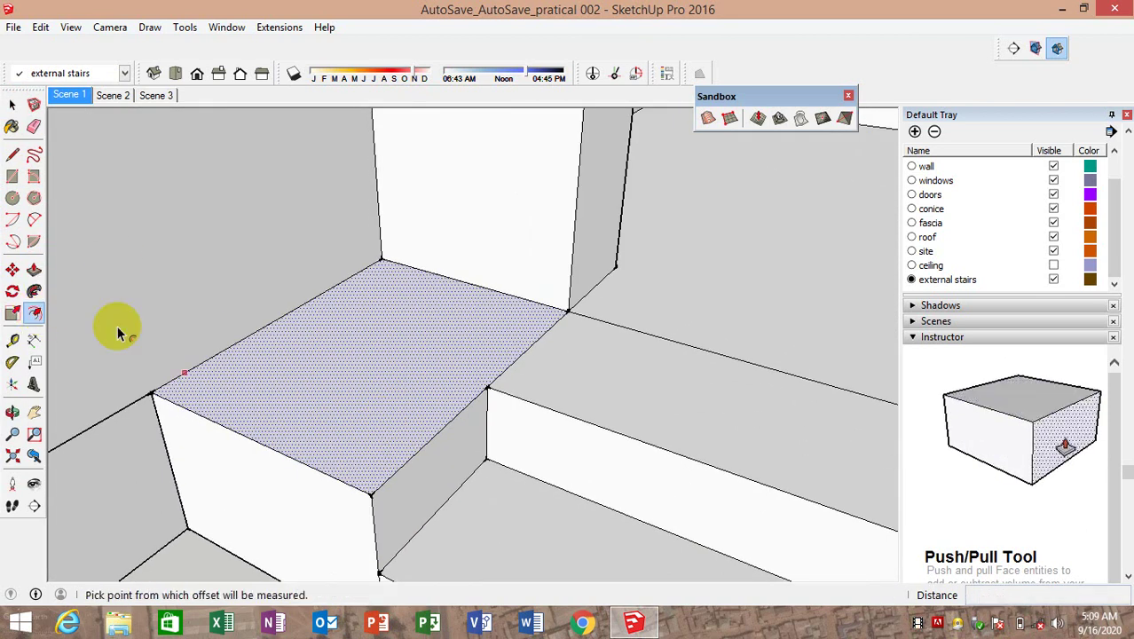
{"action": "left_click", "coordinate": [239, 433]}
{"action": "type", "text": "45"}
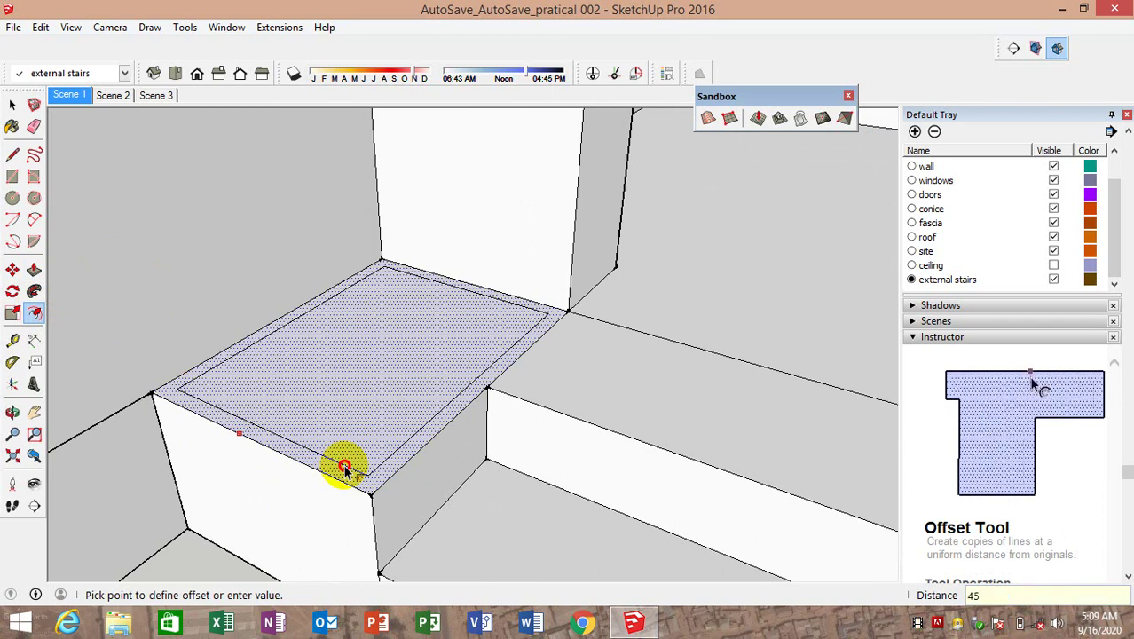
{"action": "left_click", "coordinate": [344, 468]}
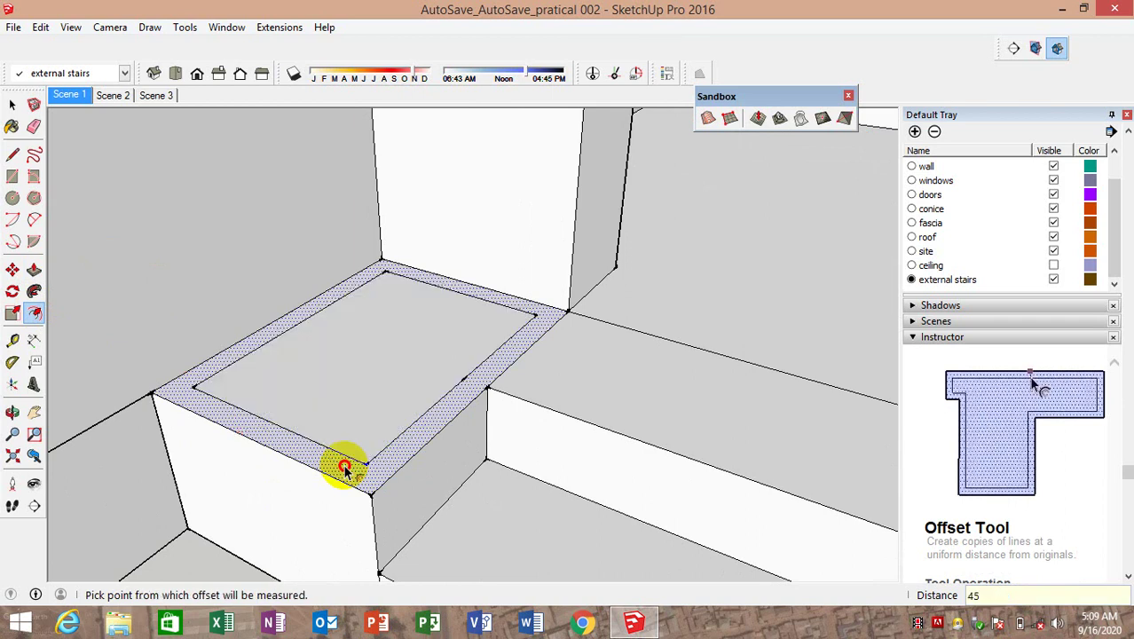
{"action": "left_click", "coordinate": [33, 269]}
{"action": "left_click", "coordinate": [362, 374]}
{"action": "left_click", "coordinate": [373, 380]}
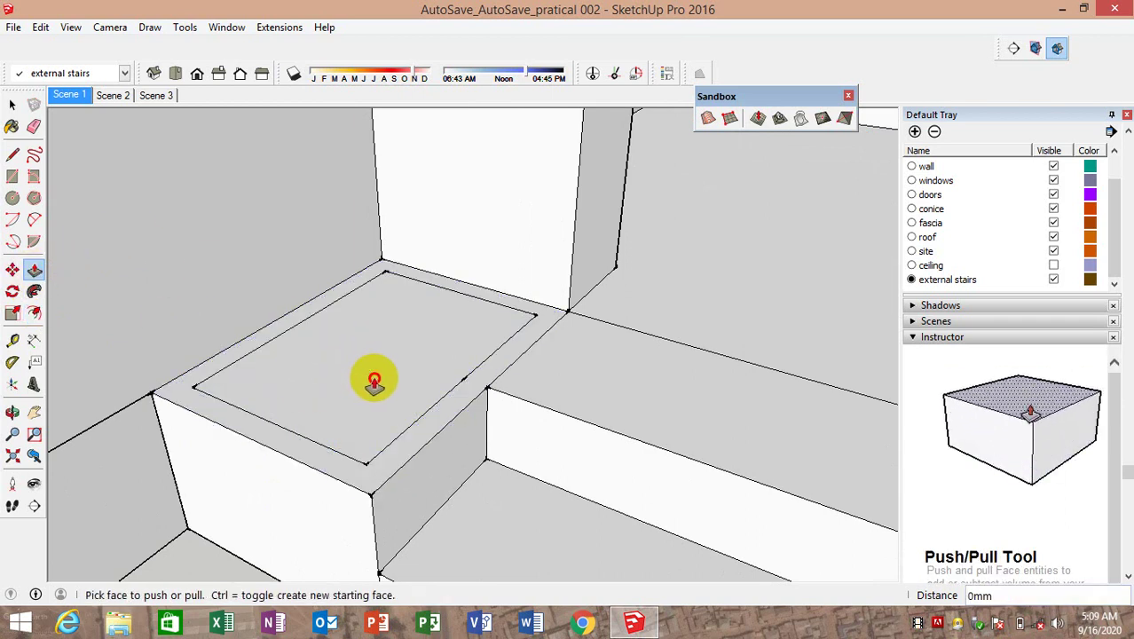
{"action": "left_click", "coordinate": [373, 380]}
{"action": "left_click", "coordinate": [376, 441]}
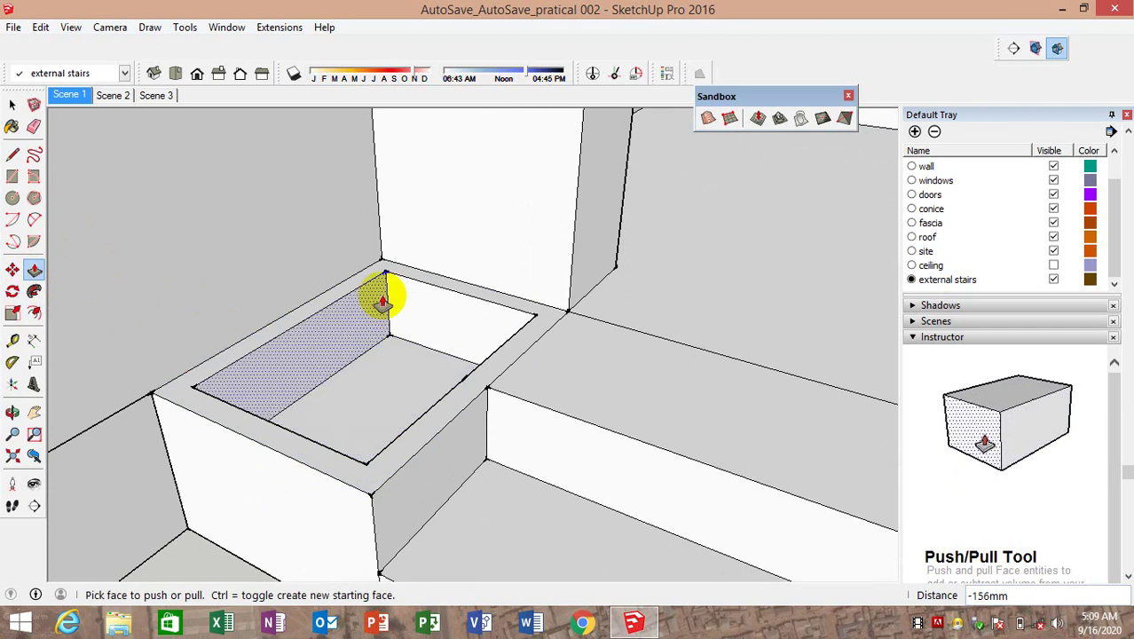
{"action": "mouse_move", "coordinate": [379, 299]}
{"action": "middle_mouse_down"}
{"action": "mouse_move", "coordinate": [418, 348]}
{"action": "mouse_move", "coordinate": [324, 223]}
{"action": "middle_mouse_up"}
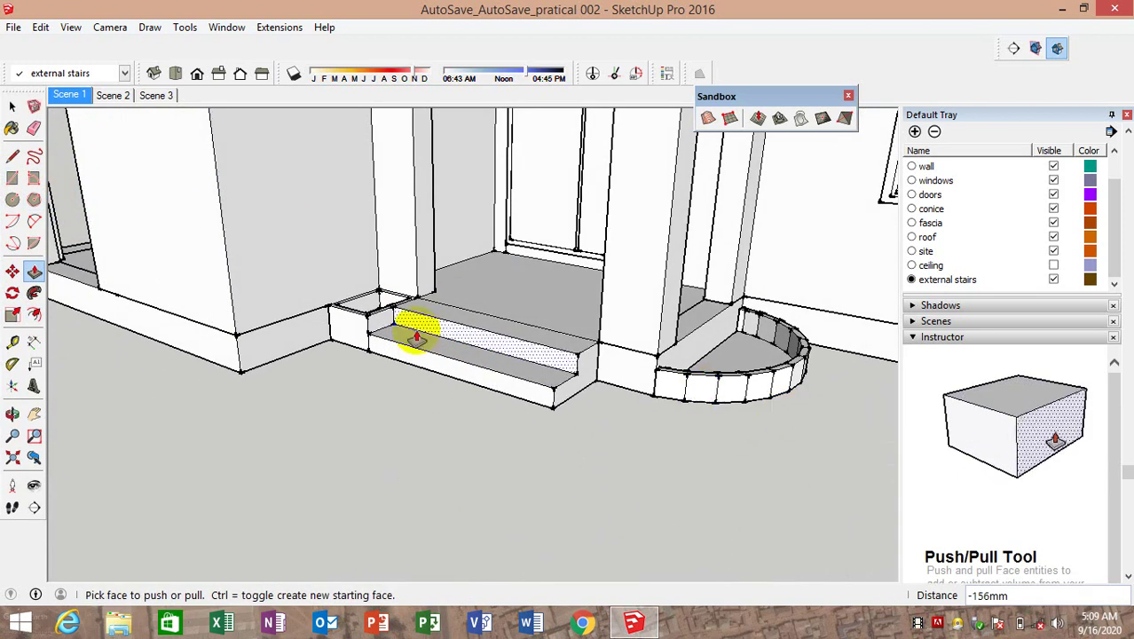
{"action": "mouse_move", "coordinate": [304, 324]}
{"action": "middle_mouse_down"}
{"action": "mouse_move", "coordinate": [645, 380]}
{"action": "mouse_move", "coordinate": [253, 220]}
{"action": "middle_mouse_up"}
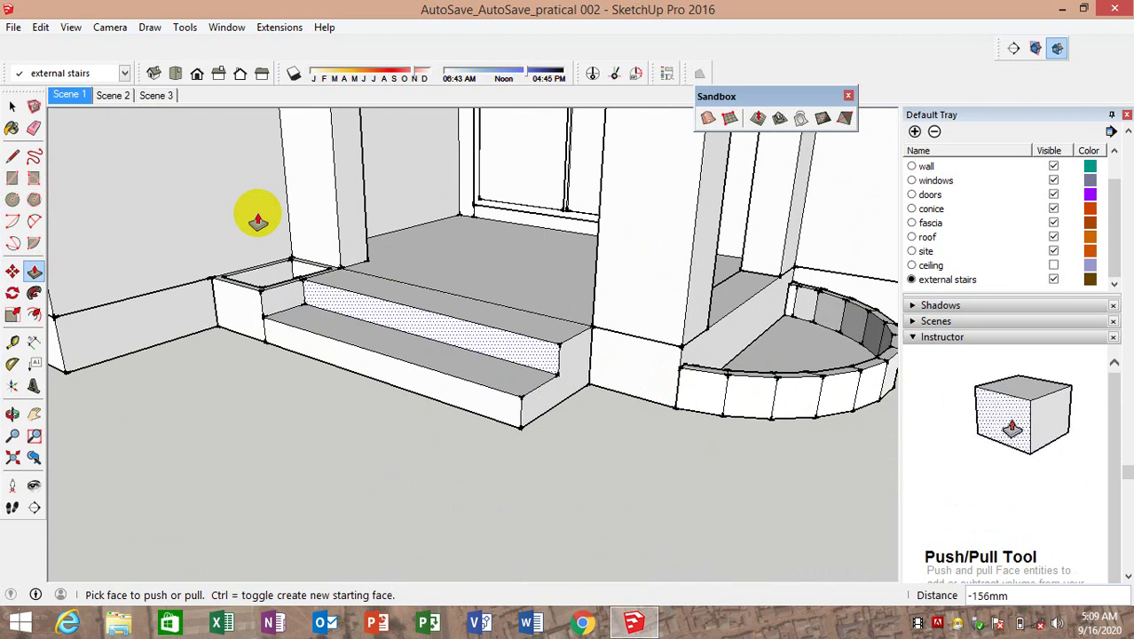
Draw a 600x450mm rectangle across the steps, flip its face, and offset it 45mm inward
{"action": "left_click", "coordinate": [12, 178]}
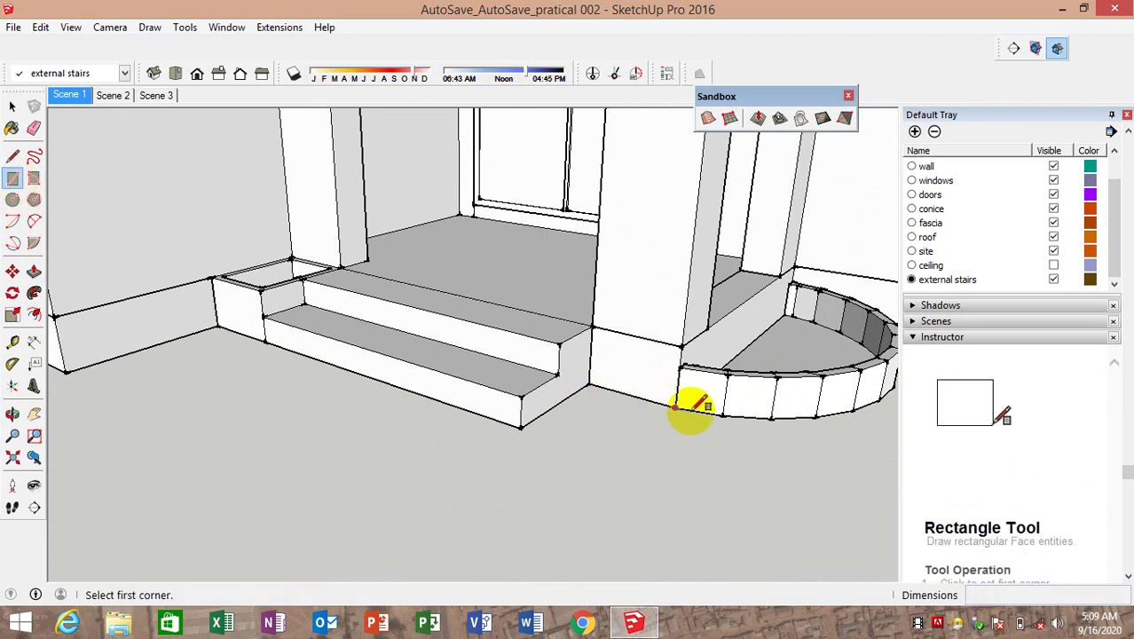
{"action": "left_click", "coordinate": [522, 427]}
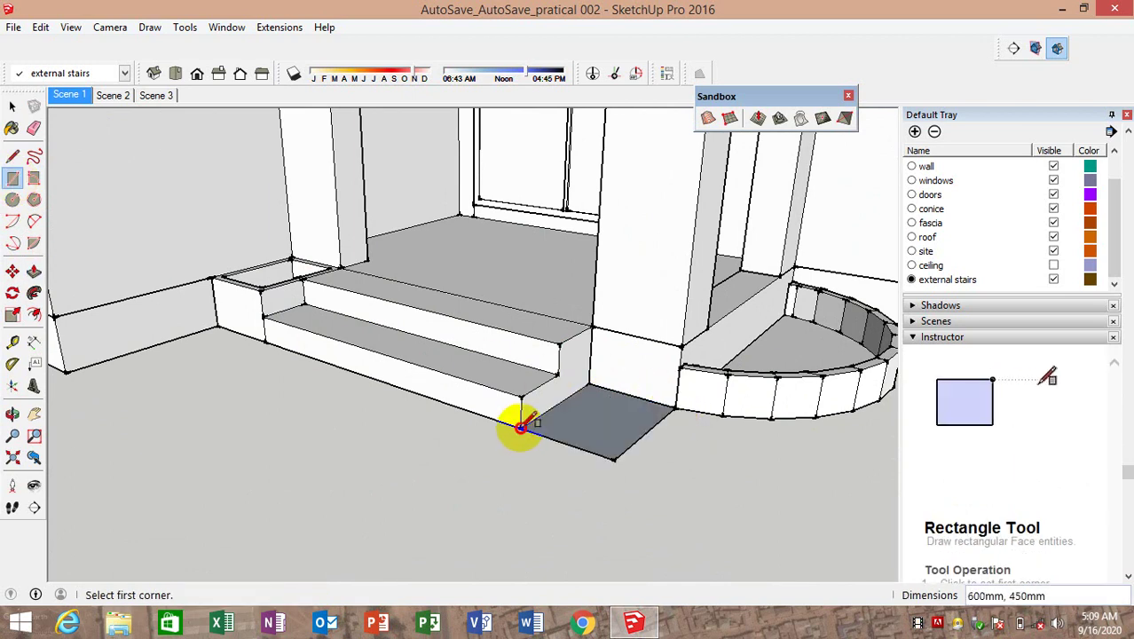
{"action": "left_click", "coordinate": [34, 314]}
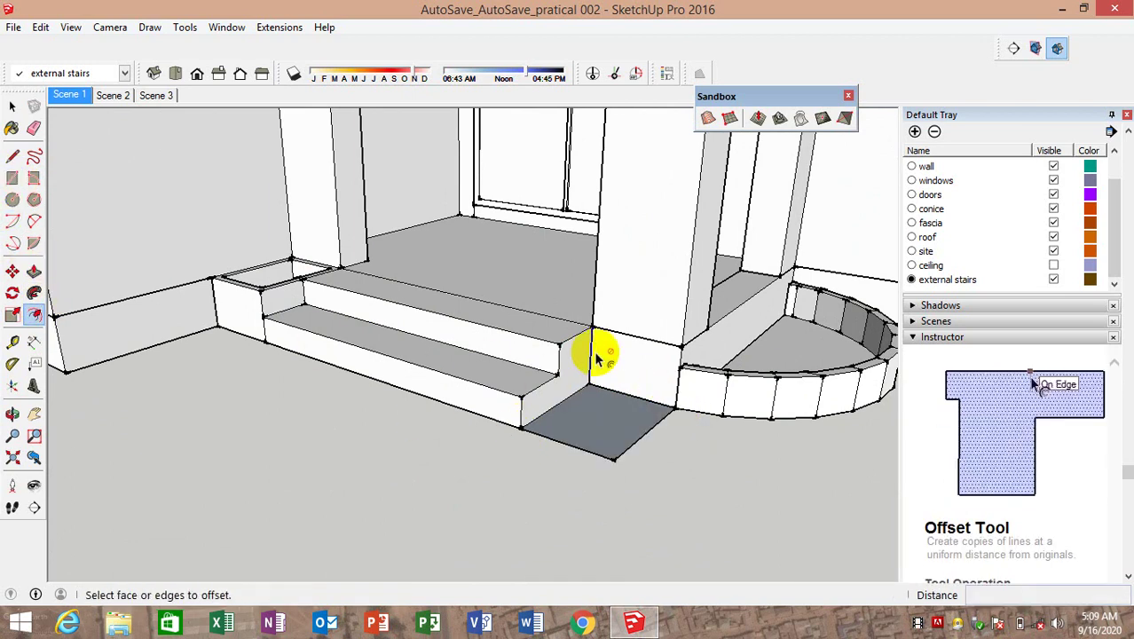
{"action": "scroll", "coordinate": [587, 467], "scroll_direction": "up", "scroll_amount": 3}
{"action": "right_click", "coordinate": [566, 469]}
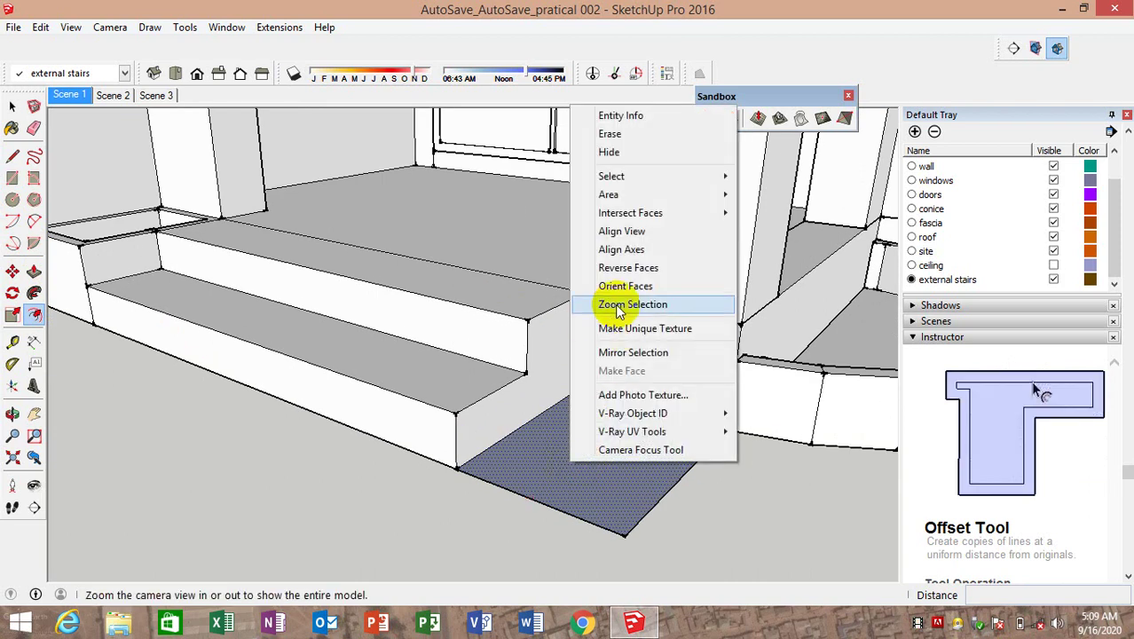
{"action": "left_click", "coordinate": [621, 264]}
{"action": "left_click_drag", "start_coordinate": [594, 441], "coordinate": [599, 494]}
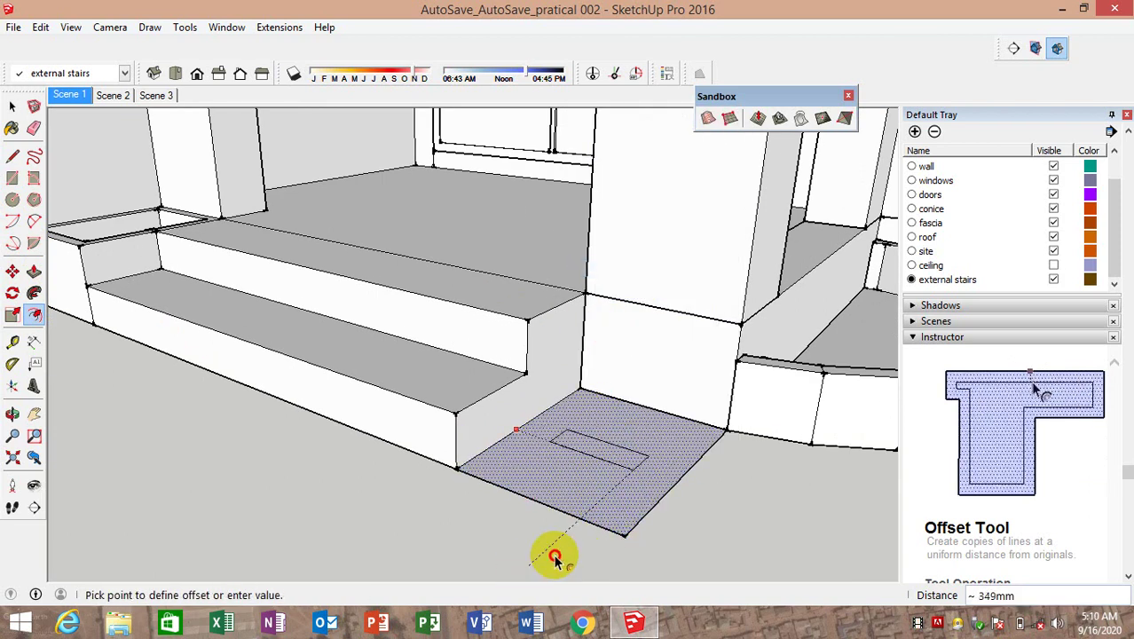
{"action": "left_click", "coordinate": [601, 430]}
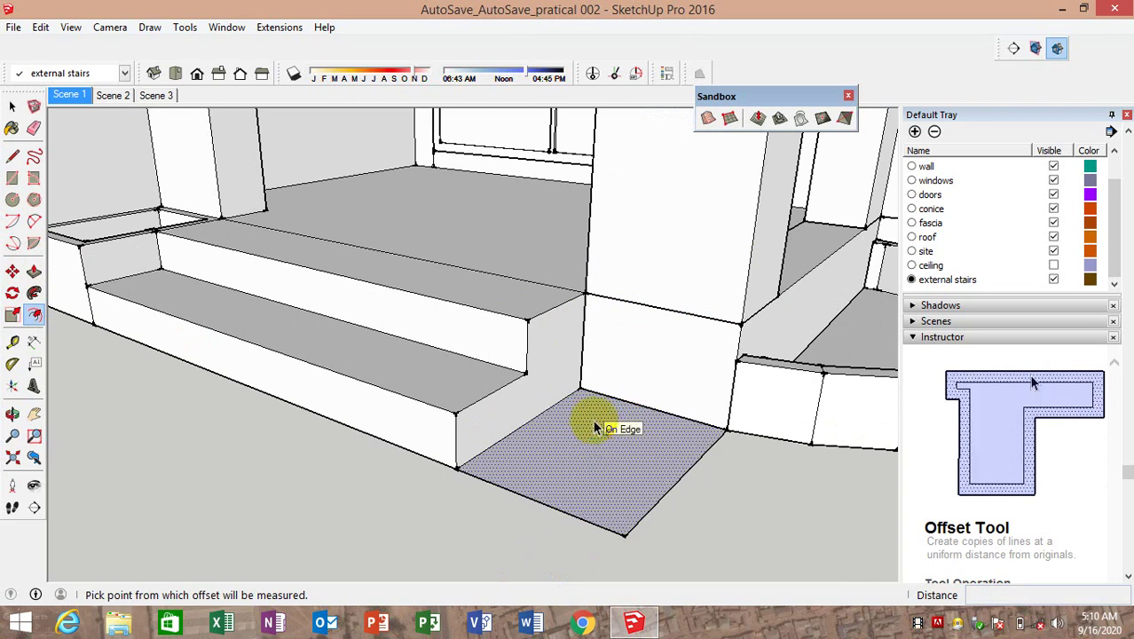
{"action": "left_click_drag", "start_coordinate": [593, 435], "coordinate": [601, 498]}
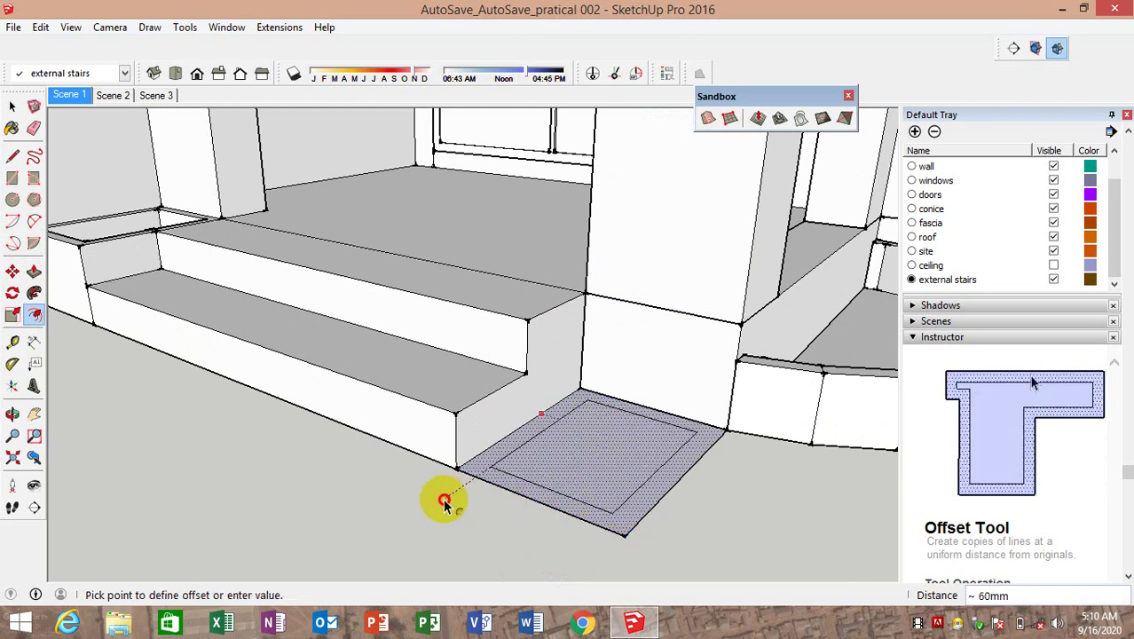
{"action": "type", "text": "45"}
{"action": "key", "text": "Return"}
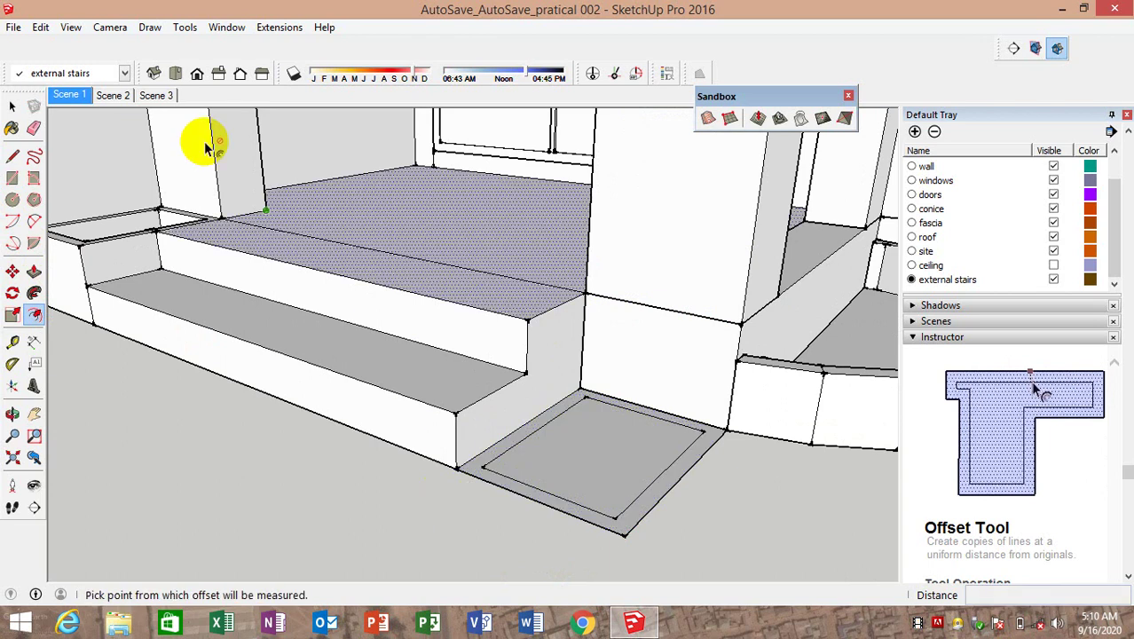
Raise the rectangle into a 300mm box and push its inner face down to hollow it
{"action": "left_click", "coordinate": [34, 272]}
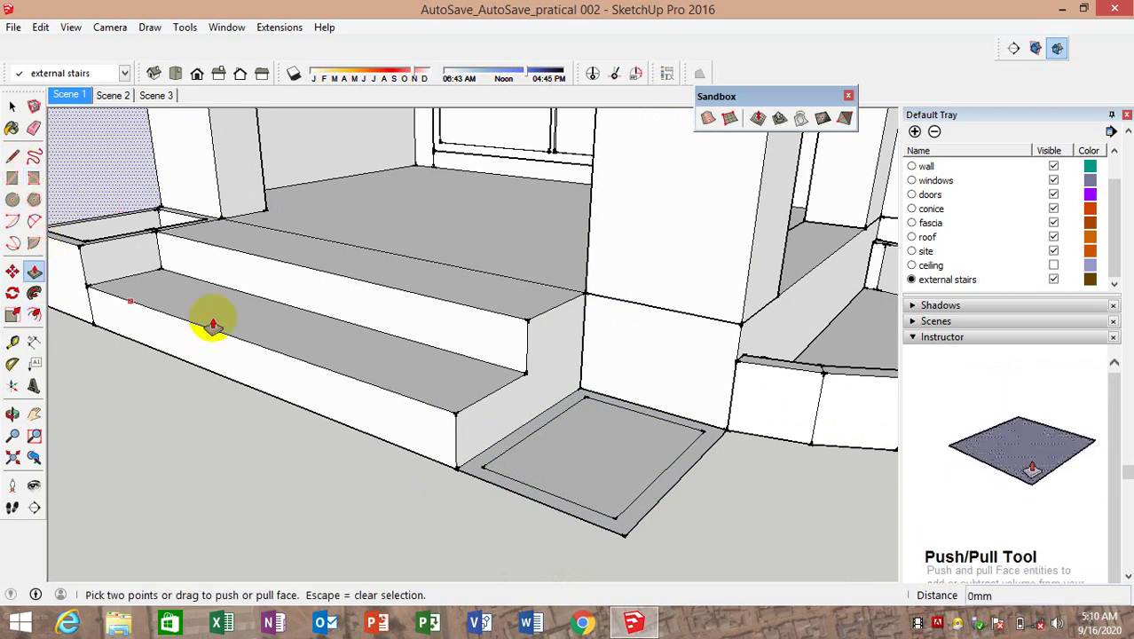
{"action": "mouse_move", "coordinate": [553, 504]}
{"action": "left_mouse_down"}
{"action": "mouse_move", "coordinate": [561, 363]}
{"action": "mouse_move", "coordinate": [600, 420]}
{"action": "mouse_move", "coordinate": [540, 342]}
{"action": "mouse_move", "coordinate": [562, 360]}
{"action": "left_mouse_up"}
{"action": "left_click_drag", "start_coordinate": [579, 399], "coordinate": [528, 323]}
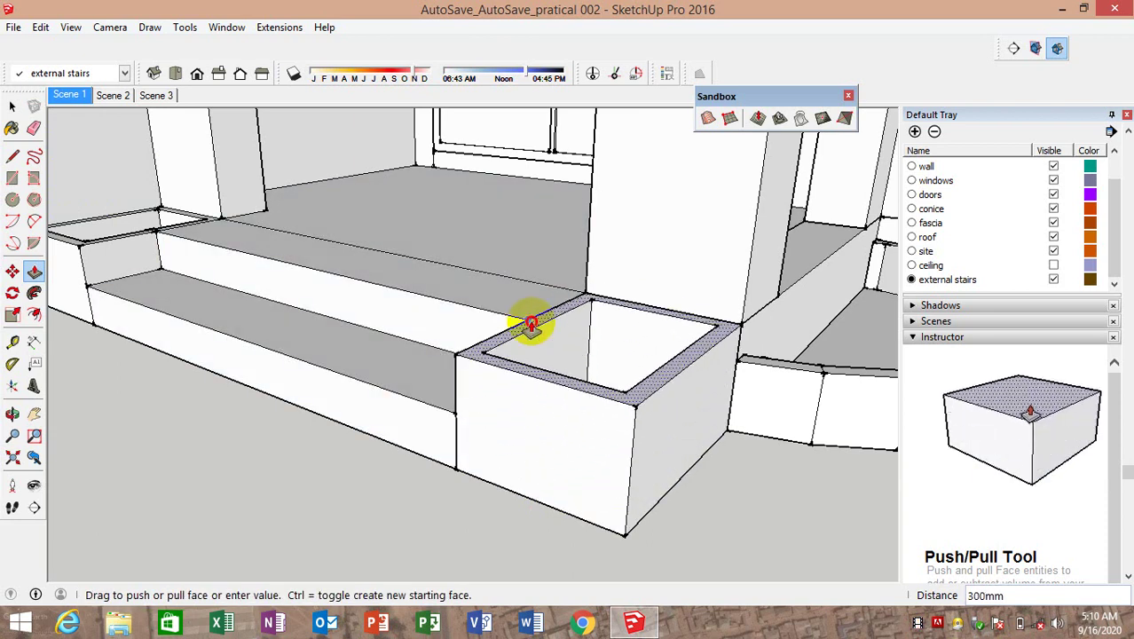
{"action": "mouse_move", "coordinate": [587, 380]}
{"action": "middle_mouse_down"}
{"action": "mouse_move", "coordinate": [594, 490]}
{"action": "mouse_move", "coordinate": [607, 468]}
{"action": "middle_mouse_up"}
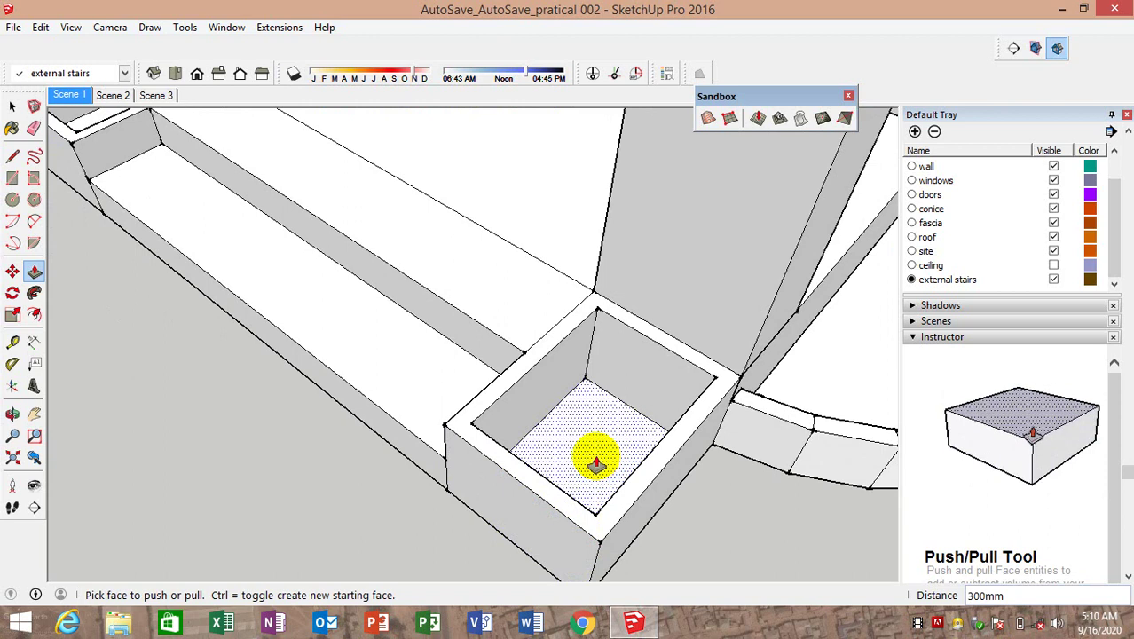
{"action": "left_click_drag", "start_coordinate": [595, 456], "coordinate": [578, 405]}
{"action": "mouse_move", "coordinate": [577, 405]}
{"action": "middle_mouse_down"}
{"action": "mouse_move", "coordinate": [621, 343]}
{"action": "mouse_move", "coordinate": [580, 381]}
{"action": "mouse_move", "coordinate": [590, 293]}
{"action": "mouse_move", "coordinate": [532, 275]}
{"action": "middle_mouse_up"}
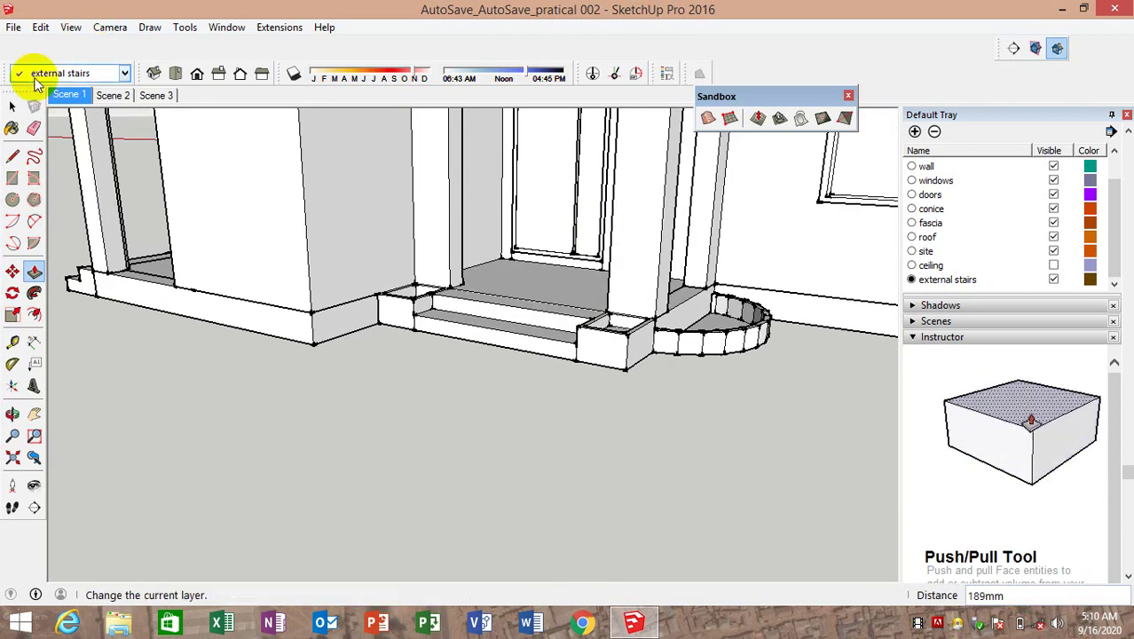
{"action": "left_click", "coordinate": [64, 97]}
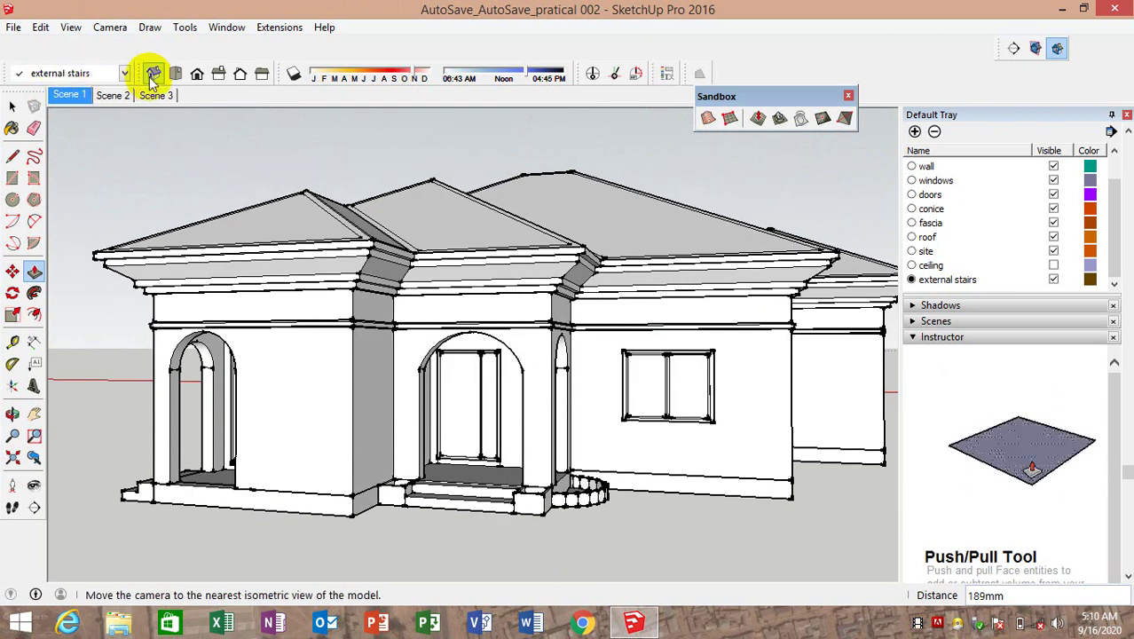
{"action": "mouse_move", "coordinate": [347, 456]}
{"action": "middle_mouse_down"}
{"action": "mouse_move", "coordinate": [291, 403]}
{"action": "mouse_move", "coordinate": [443, 431]}
{"action": "mouse_move", "coordinate": [567, 397]}
{"action": "middle_mouse_up"}
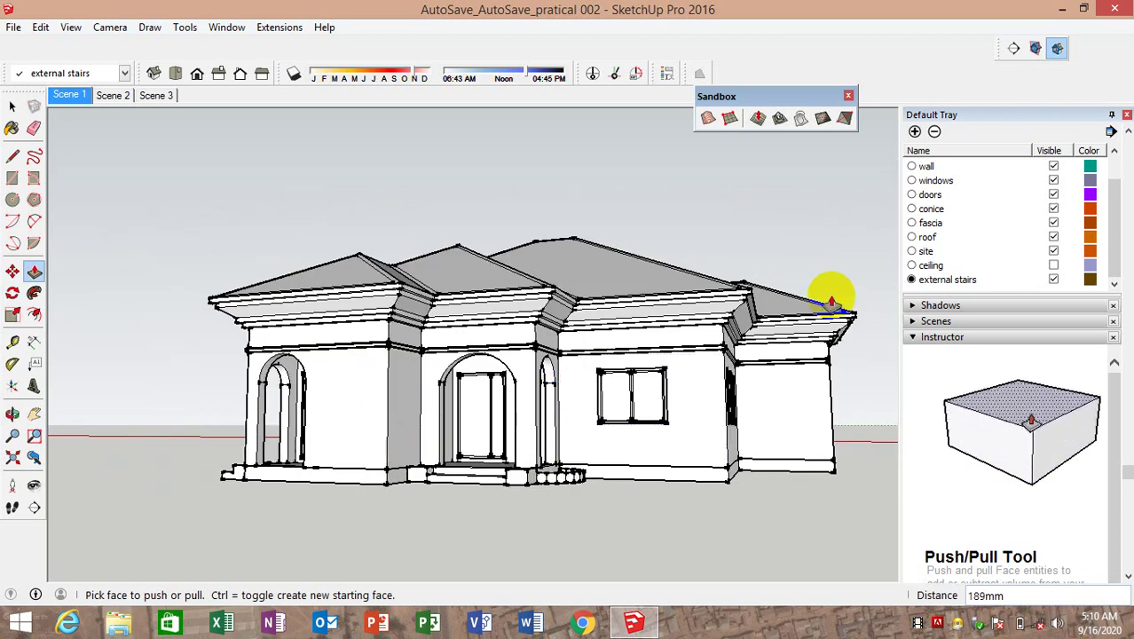
{"action": "scroll", "coordinate": [499, 436], "scroll_direction": "up", "scroll_amount": 3}
{"action": "middle_click_drag", "start_coordinate": [499, 435], "coordinate": [600, 519]}
{"action": "scroll", "coordinate": [600, 519], "scroll_direction": "down", "scroll_amount": 5}
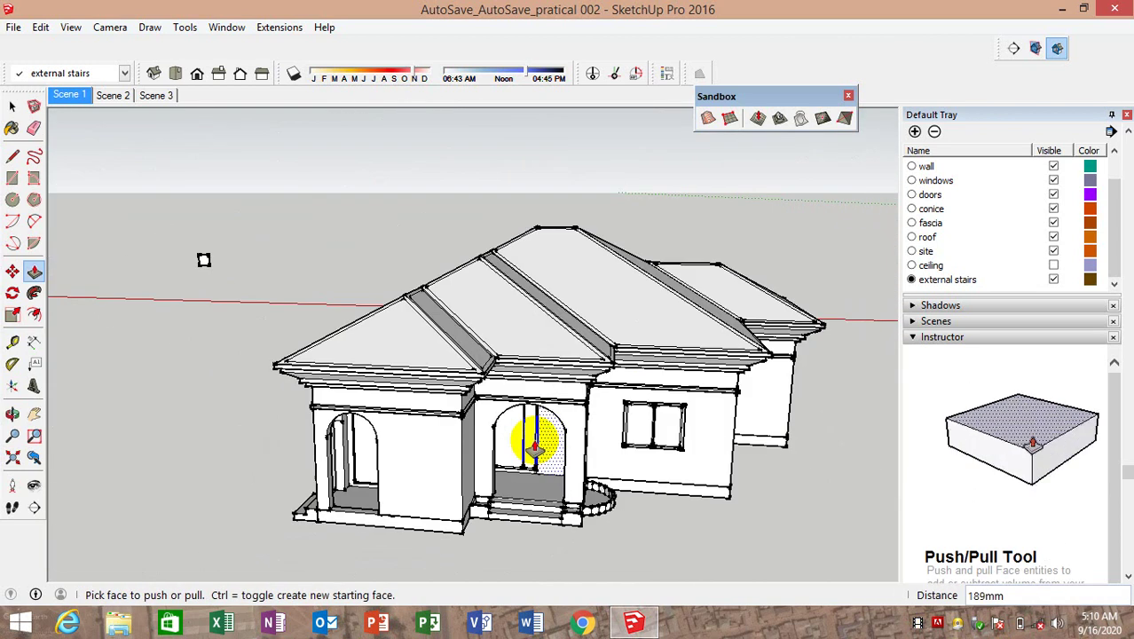
{"action": "mouse_move", "coordinate": [526, 436]}
{"action": "middle_mouse_down"}
{"action": "mouse_move", "coordinate": [729, 362]}
{"action": "mouse_move", "coordinate": [680, 326]}
{"action": "mouse_move", "coordinate": [733, 397]}
{"action": "mouse_move", "coordinate": [602, 489]}
{"action": "middle_mouse_up"}
{"action": "scroll", "coordinate": [443, 464], "scroll_direction": "up", "scroll_amount": 5}
{"action": "scroll", "coordinate": [437, 491], "scroll_direction": "down", "scroll_amount": 1}
{"action": "scroll", "coordinate": [439, 491], "scroll_direction": "down", "scroll_amount": 3}
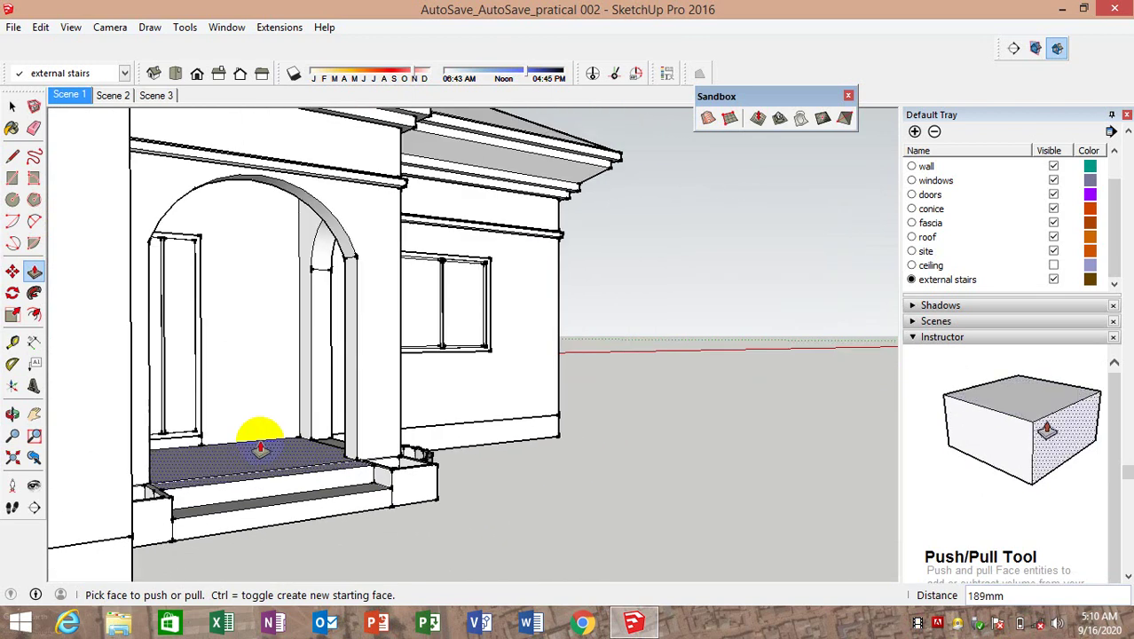
{"action": "scroll", "coordinate": [253, 430], "scroll_direction": "down", "scroll_amount": 2}
{"action": "mouse_move", "coordinate": [347, 442]}
{"action": "middle_mouse_down"}
{"action": "mouse_move", "coordinate": [215, 451]}
{"action": "mouse_move", "coordinate": [355, 448]}
{"action": "middle_mouse_up"}
{"action": "scroll", "coordinate": [540, 438], "scroll_direction": "down", "scroll_amount": 3}
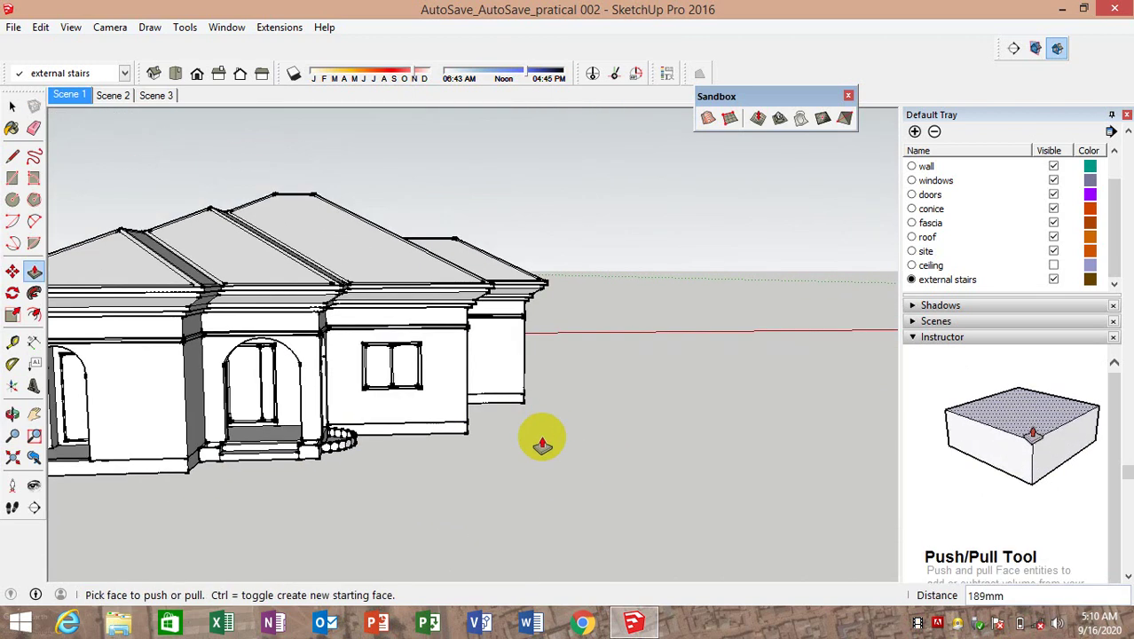
{"action": "mouse_move", "coordinate": [539, 438]}
{"action": "middle_mouse_down"}
{"action": "mouse_move", "coordinate": [362, 446]}
{"action": "mouse_move", "coordinate": [366, 390]}
{"action": "mouse_move", "coordinate": [451, 367]}
{"action": "mouse_move", "coordinate": [537, 374]}
{"action": "middle_mouse_up"}
{"action": "scroll", "coordinate": [428, 406], "scroll_direction": "down", "scroll_amount": 2}
{"action": "mouse_move", "coordinate": [429, 406]}
{"action": "middle_mouse_down"}
{"action": "mouse_move", "coordinate": [513, 397]}
{"action": "mouse_move", "coordinate": [582, 443]}
{"action": "middle_mouse_up"}
{"action": "scroll", "coordinate": [561, 448], "scroll_direction": "up", "scroll_amount": 3}
{"action": "scroll", "coordinate": [384, 373], "scroll_direction": "up", "scroll_amount": 2}
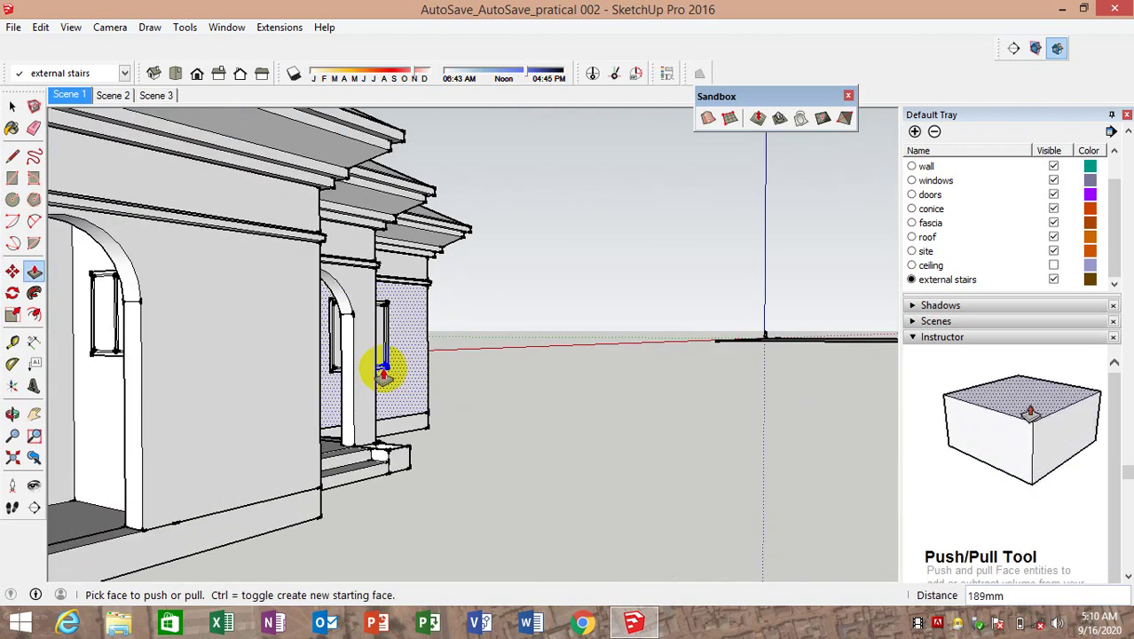
{"action": "scroll", "coordinate": [383, 373], "scroll_direction": "down", "scroll_amount": 3}
{"action": "mouse_move", "coordinate": [445, 404]}
{"action": "middle_mouse_down"}
{"action": "mouse_move", "coordinate": [404, 475]}
{"action": "mouse_move", "coordinate": [152, 489]}
{"action": "middle_mouse_up"}
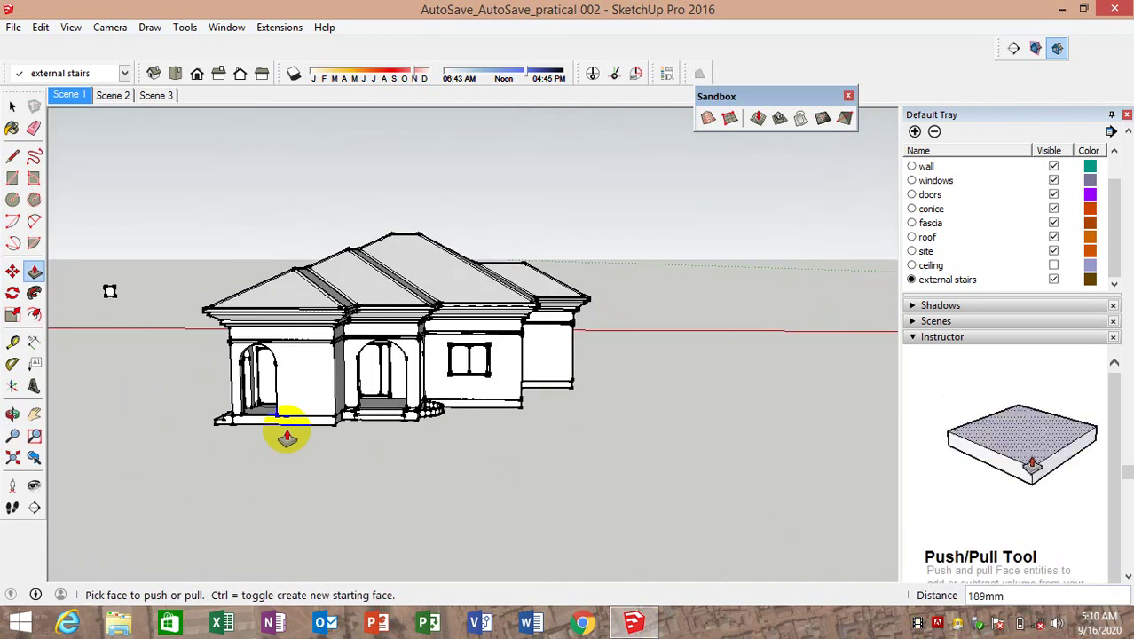
{"action": "scroll", "coordinate": [287, 435], "scroll_direction": "up", "scroll_amount": 3}
{"action": "scroll", "coordinate": [318, 413], "scroll_direction": "up", "scroll_amount": 3}
{"action": "scroll", "coordinate": [321, 404], "scroll_direction": "up", "scroll_amount": 1}
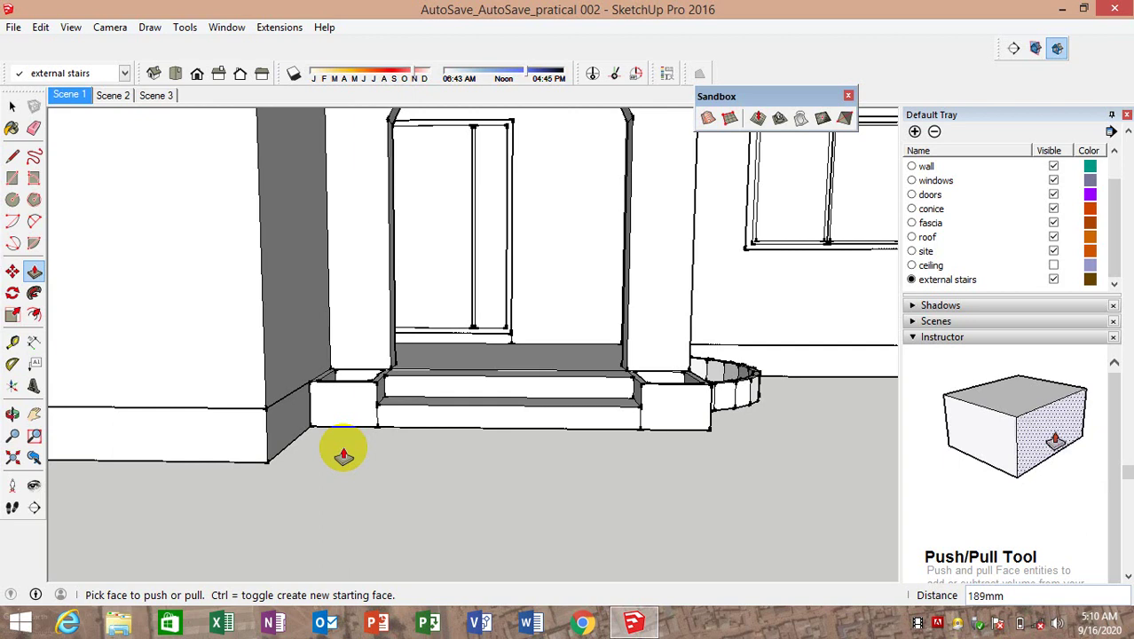
{"action": "scroll", "coordinate": [519, 464], "scroll_direction": "down", "scroll_amount": 2}
{"action": "mouse_move", "coordinate": [519, 464]}
{"action": "middle_mouse_down"}
{"action": "mouse_move", "coordinate": [442, 507]}
{"action": "mouse_move", "coordinate": [417, 464]}
{"action": "middle_mouse_up"}
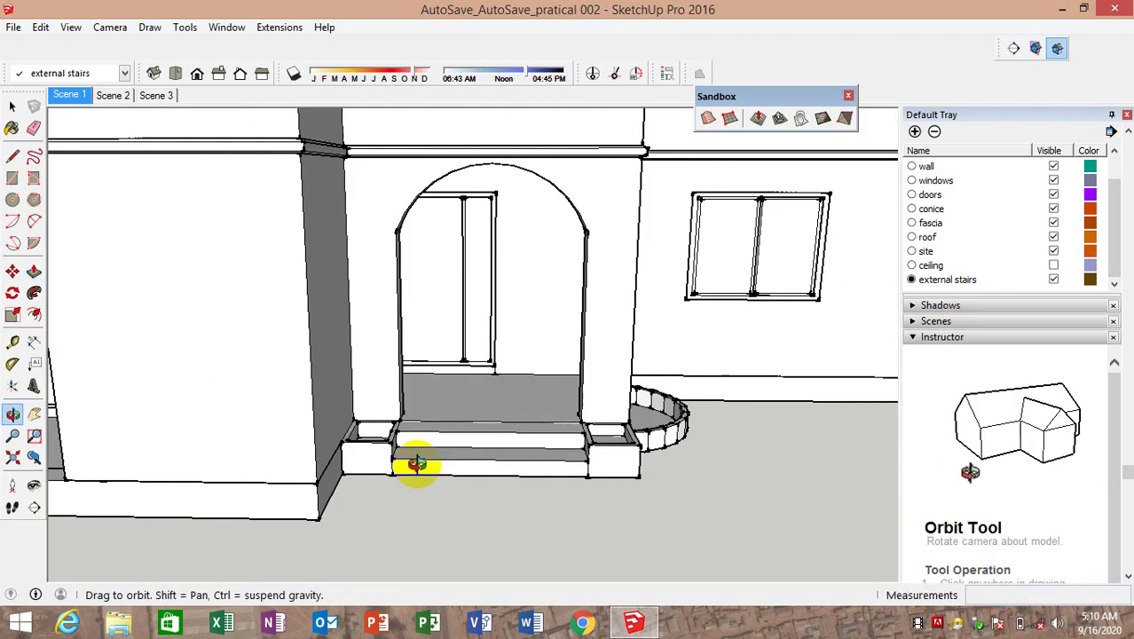
{"action": "scroll", "coordinate": [417, 461], "scroll_direction": "down", "scroll_amount": 3}
{"action": "scroll", "coordinate": [362, 412], "scroll_direction": "down", "scroll_amount": 3}
{"action": "scroll", "coordinate": [362, 413], "scroll_direction": "down", "scroll_amount": 2}
{"action": "mouse_move", "coordinate": [362, 412]}
{"action": "middle_mouse_down"}
{"action": "mouse_move", "coordinate": [367, 379]}
{"action": "mouse_move", "coordinate": [421, 332]}
{"action": "middle_mouse_up"}
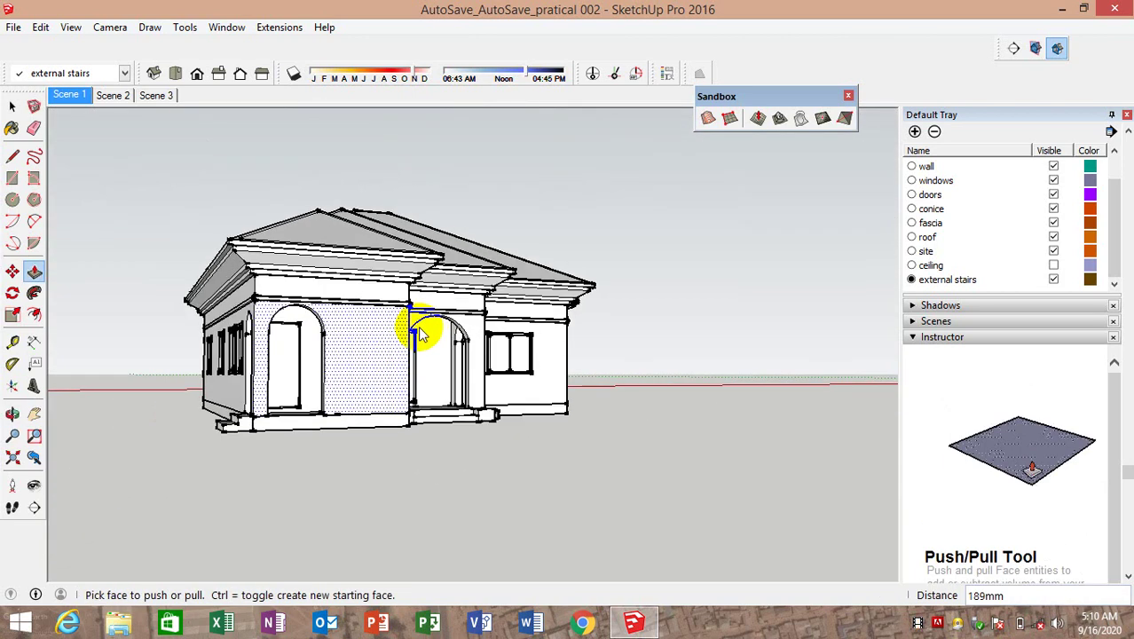
{"action": "scroll", "coordinate": [421, 332], "scroll_direction": "up", "scroll_amount": 2}
{"action": "scroll", "coordinate": [380, 284], "scroll_direction": "up", "scroll_amount": 2}
{"action": "mouse_move", "coordinate": [380, 283]}
{"action": "middle_mouse_down"}
{"action": "mouse_move", "coordinate": [329, 304]}
{"action": "mouse_move", "coordinate": [407, 326]}
{"action": "middle_mouse_up"}
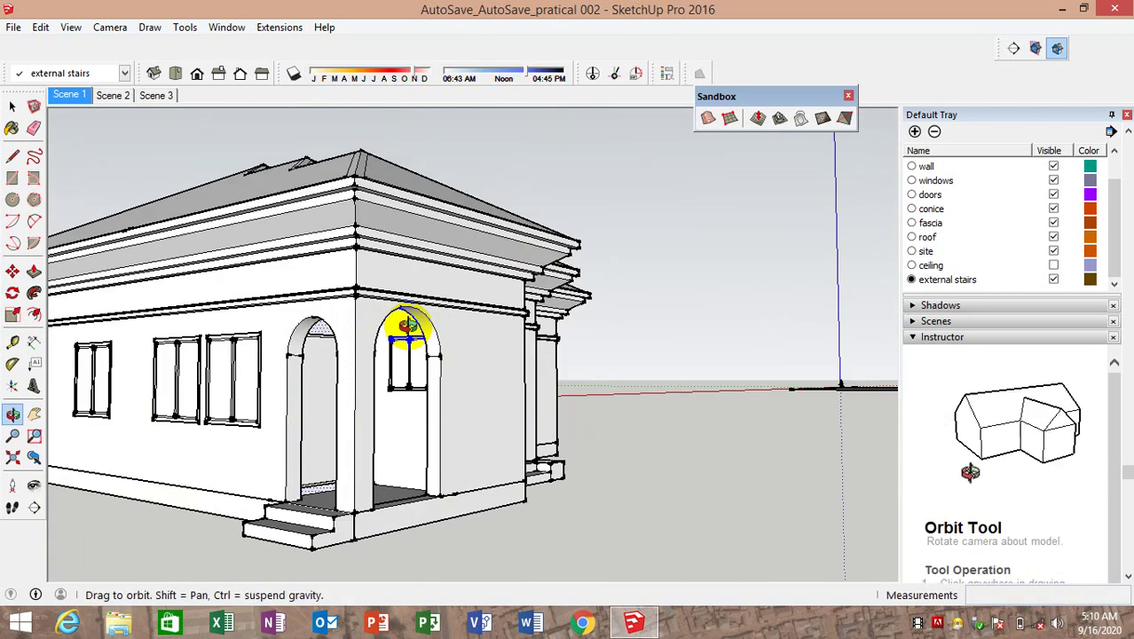
{"action": "scroll", "coordinate": [504, 353], "scroll_direction": "down", "scroll_amount": 2}
{"action": "scroll", "coordinate": [372, 380], "scroll_direction": "down", "scroll_amount": 3}
{"action": "scroll", "coordinate": [519, 412], "scroll_direction": "down", "scroll_amount": 2}
{"action": "mouse_move", "coordinate": [519, 412]}
{"action": "middle_mouse_down"}
{"action": "mouse_move", "coordinate": [362, 459]}
{"action": "mouse_move", "coordinate": [443, 367]}
{"action": "middle_mouse_up"}
{"action": "scroll", "coordinate": [443, 367], "scroll_direction": "up", "scroll_amount": 3}
{"action": "scroll", "coordinate": [595, 387], "scroll_direction": "up", "scroll_amount": 2}
{"action": "mouse_move", "coordinate": [595, 387]}
{"action": "middle_mouse_down"}
{"action": "mouse_move", "coordinate": [526, 316]}
{"action": "mouse_move", "coordinate": [497, 371]}
{"action": "mouse_move", "coordinate": [463, 355]}
{"action": "middle_mouse_up"}
{"action": "scroll", "coordinate": [495, 368], "scroll_direction": "down", "scroll_amount": 2}
{"action": "scroll", "coordinate": [533, 371], "scroll_direction": "down", "scroll_amount": 3}
{"action": "scroll", "coordinate": [462, 359], "scroll_direction": "up", "scroll_amount": 2}
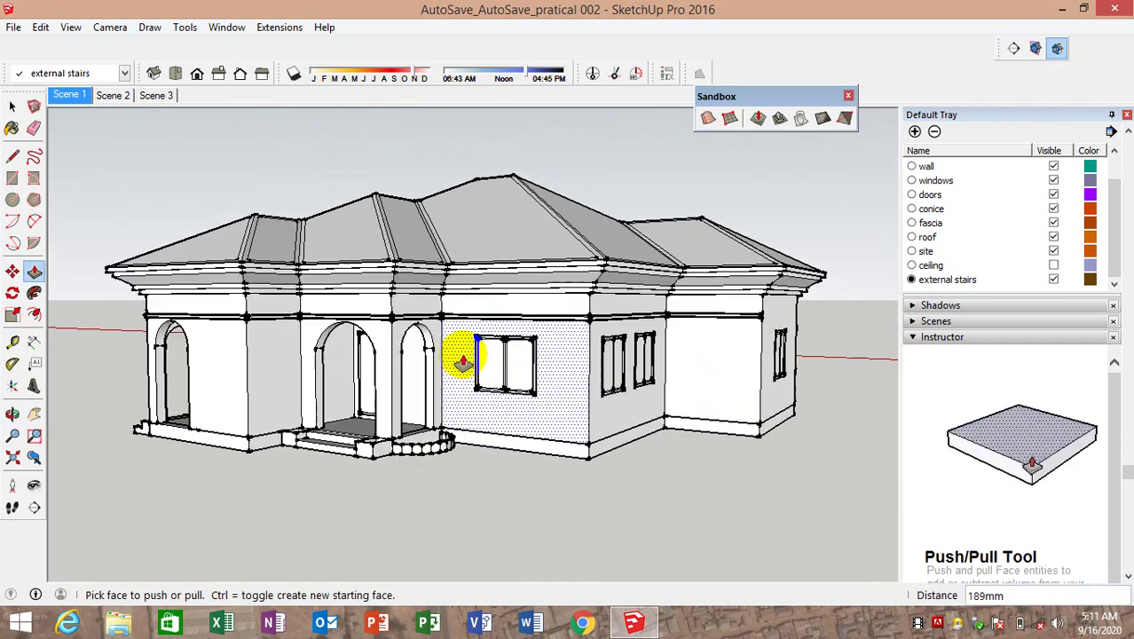
{"action": "scroll", "coordinate": [463, 361], "scroll_direction": "up", "scroll_amount": 3}
{"action": "scroll", "coordinate": [476, 337], "scroll_direction": "up", "scroll_amount": 1}
{"action": "scroll", "coordinate": [476, 337], "scroll_direction": "down", "scroll_amount": 5}
{"action": "scroll", "coordinate": [481, 359], "scroll_direction": "up", "scroll_amount": 2}
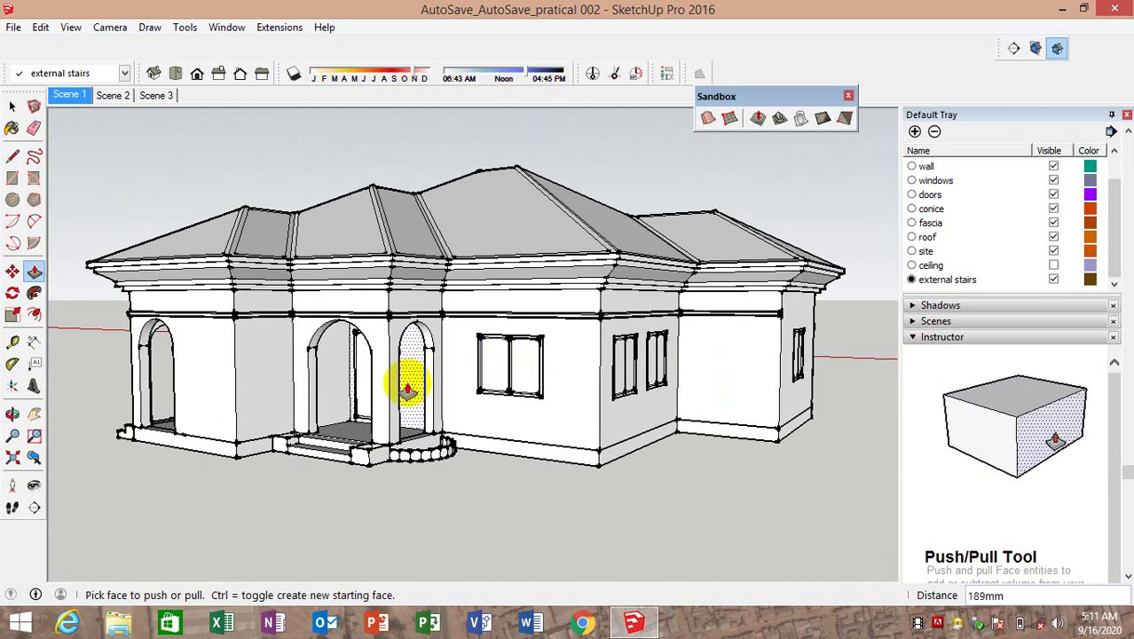
{"action": "middle_click_drag", "start_coordinate": [407, 389], "coordinate": [519, 358]}
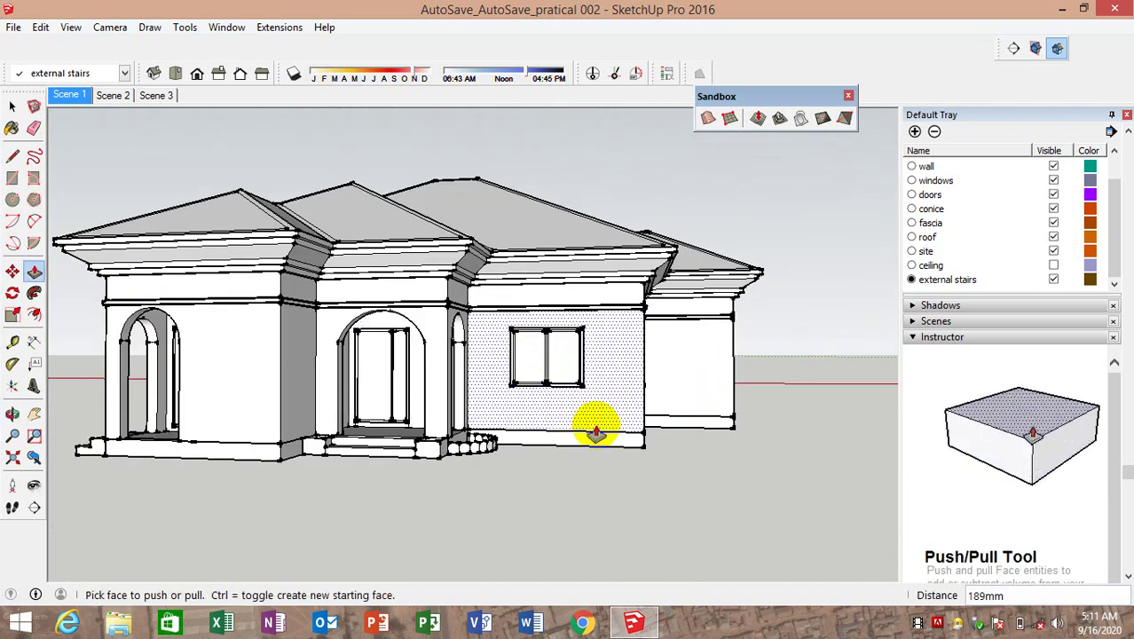
{"action": "scroll", "coordinate": [596, 432], "scroll_direction": "down", "scroll_amount": 2}
{"action": "middle_click_drag", "start_coordinate": [561, 425], "coordinate": [577, 435]}
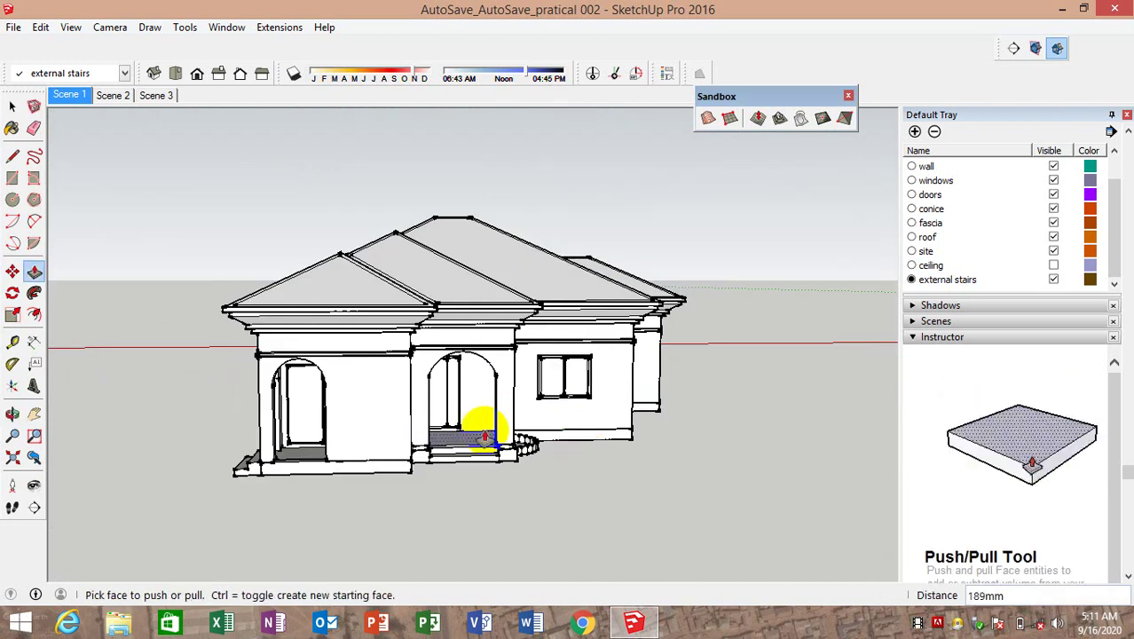
{"action": "scroll", "coordinate": [485, 437], "scroll_direction": "up", "scroll_amount": 2}
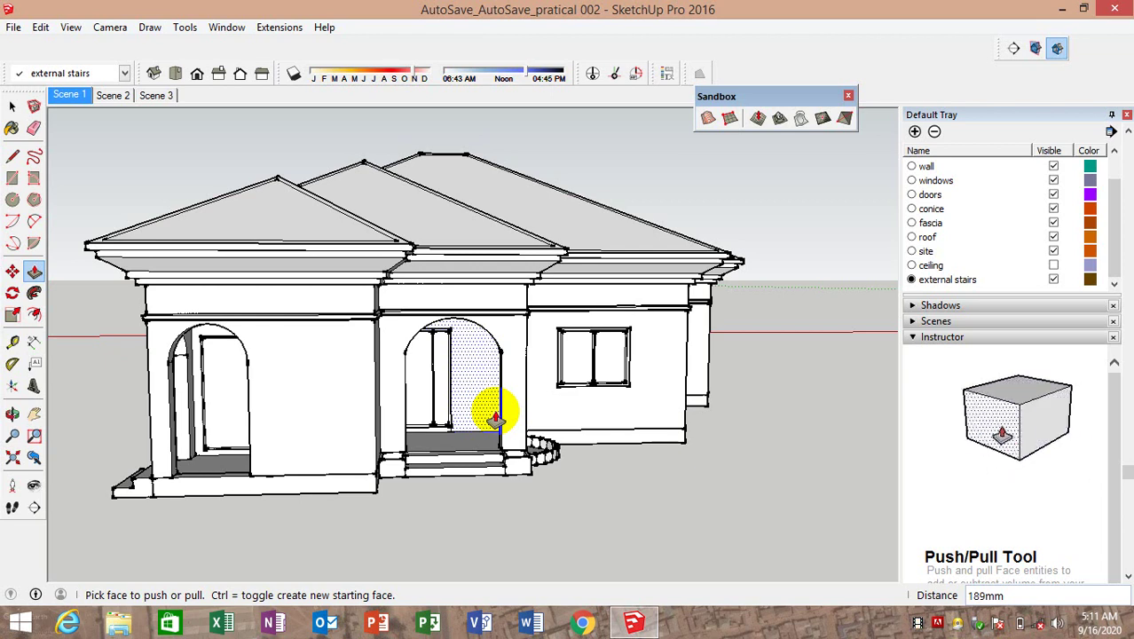
{"action": "scroll", "coordinate": [489, 299], "scroll_direction": "down", "scroll_amount": 2}
{"action": "scroll", "coordinate": [472, 355], "scroll_direction": "down", "scroll_amount": 3}
{"action": "middle_click_drag", "start_coordinate": [471, 355], "coordinate": [412, 310]}
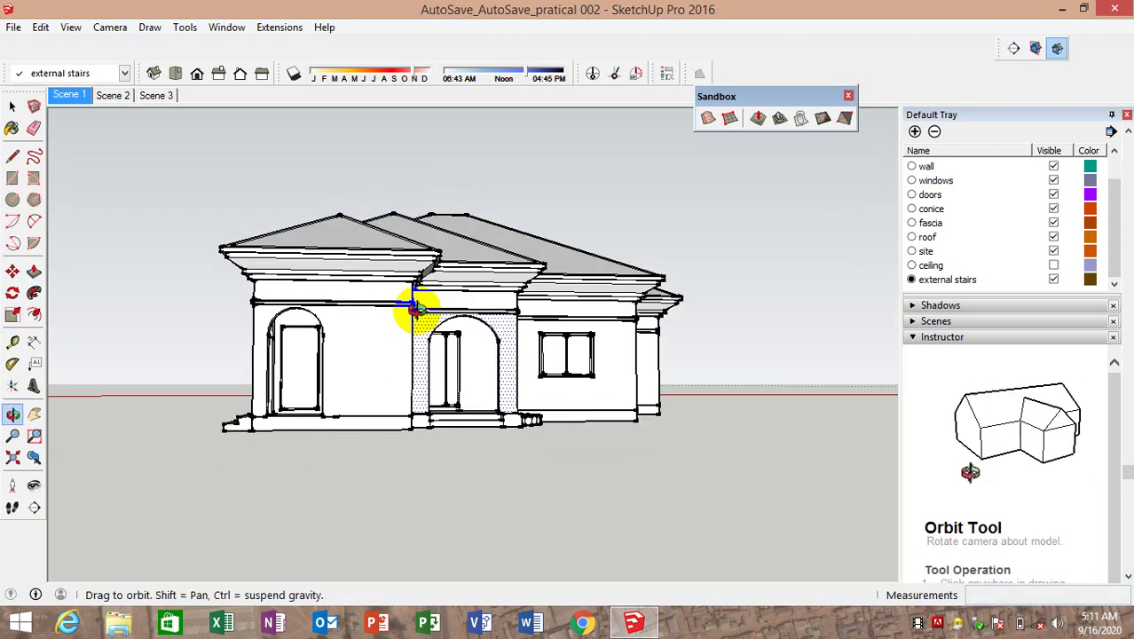
{"action": "scroll", "coordinate": [354, 238], "scroll_direction": "up", "scroll_amount": 5}
{"action": "scroll", "coordinate": [481, 297], "scroll_direction": "up", "scroll_amount": 2}
{"action": "scroll", "coordinate": [523, 279], "scroll_direction": "down", "scroll_amount": 3}
{"action": "mouse_move", "coordinate": [523, 279]}
{"action": "middle_mouse_down"}
{"action": "mouse_move", "coordinate": [561, 354]}
{"action": "mouse_move", "coordinate": [469, 474]}
{"action": "mouse_move", "coordinate": [481, 531]}
{"action": "middle_mouse_up"}
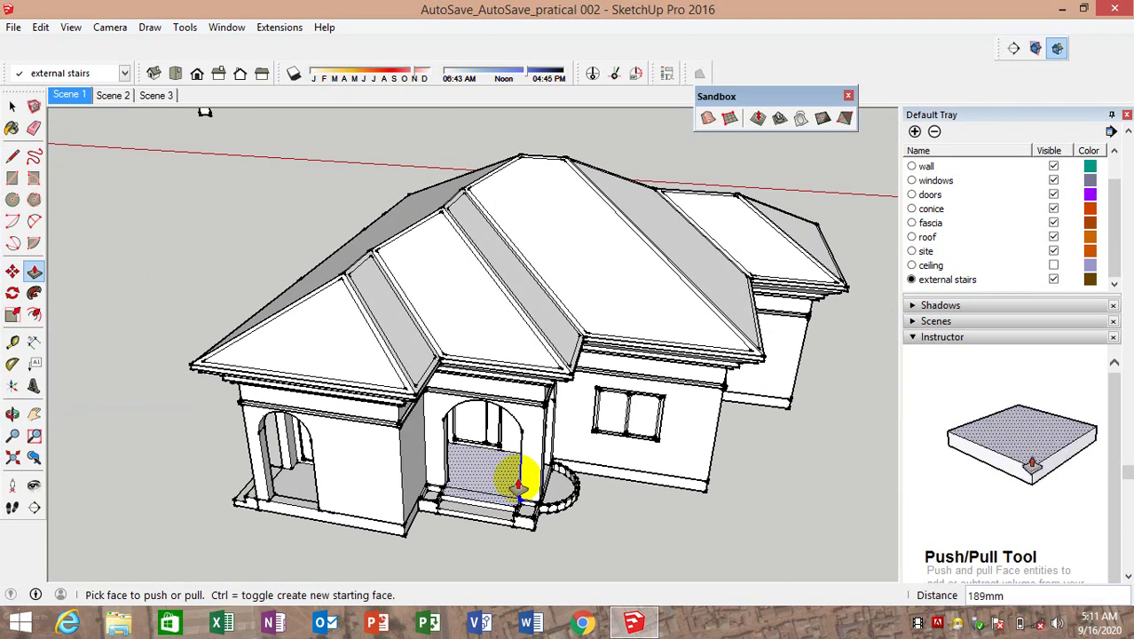
{"action": "scroll", "coordinate": [367, 231], "scroll_direction": "down", "scroll_amount": 3}
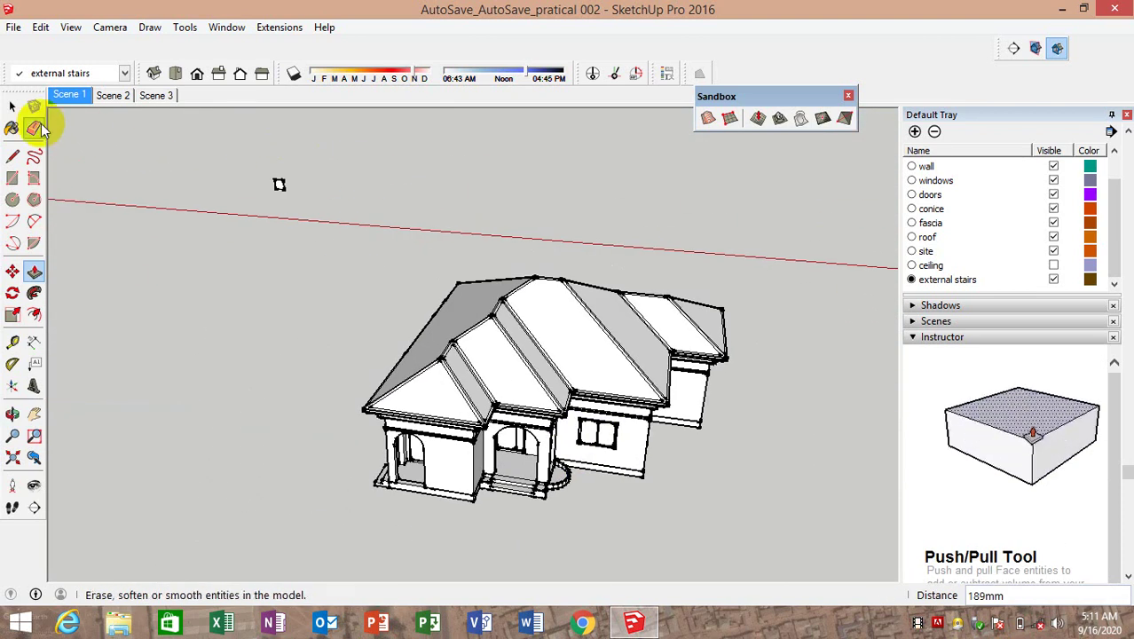
{"action": "left_click", "coordinate": [34, 129]}
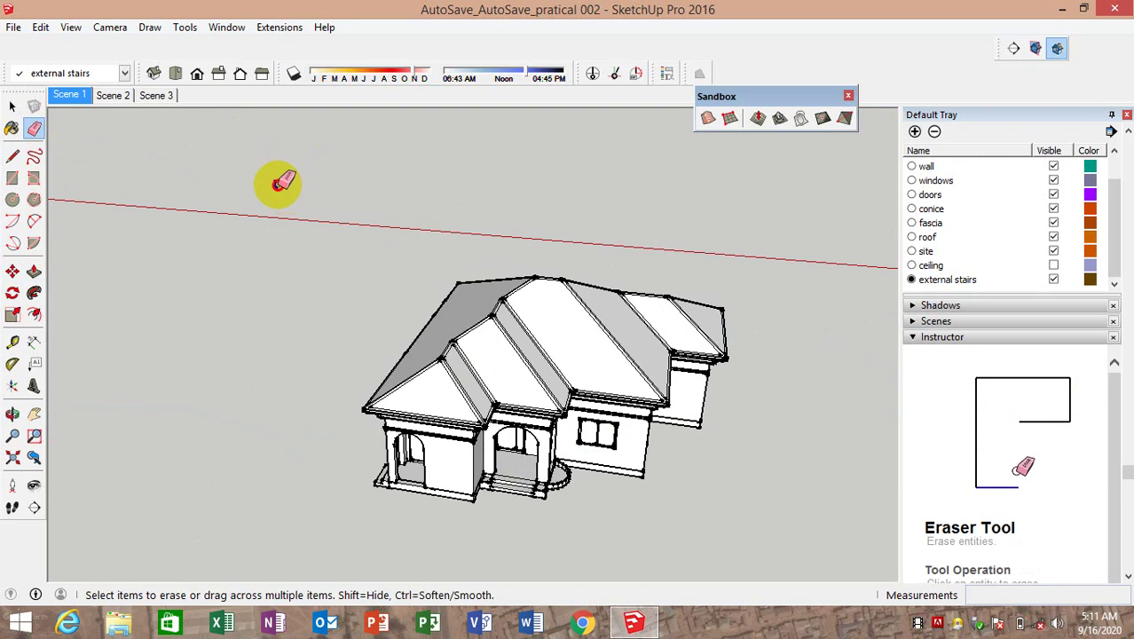
{"action": "mouse_move", "coordinate": [519, 371]}
{"action": "middle_mouse_down"}
{"action": "mouse_move", "coordinate": [620, 228]}
{"action": "mouse_move", "coordinate": [514, 367]}
{"action": "mouse_move", "coordinate": [436, 418]}
{"action": "mouse_move", "coordinate": [488, 348]}
{"action": "mouse_move", "coordinate": [375, 423]}
{"action": "middle_mouse_up"}
{"action": "scroll", "coordinate": [514, 367], "scroll_direction": "up", "scroll_amount": 3}
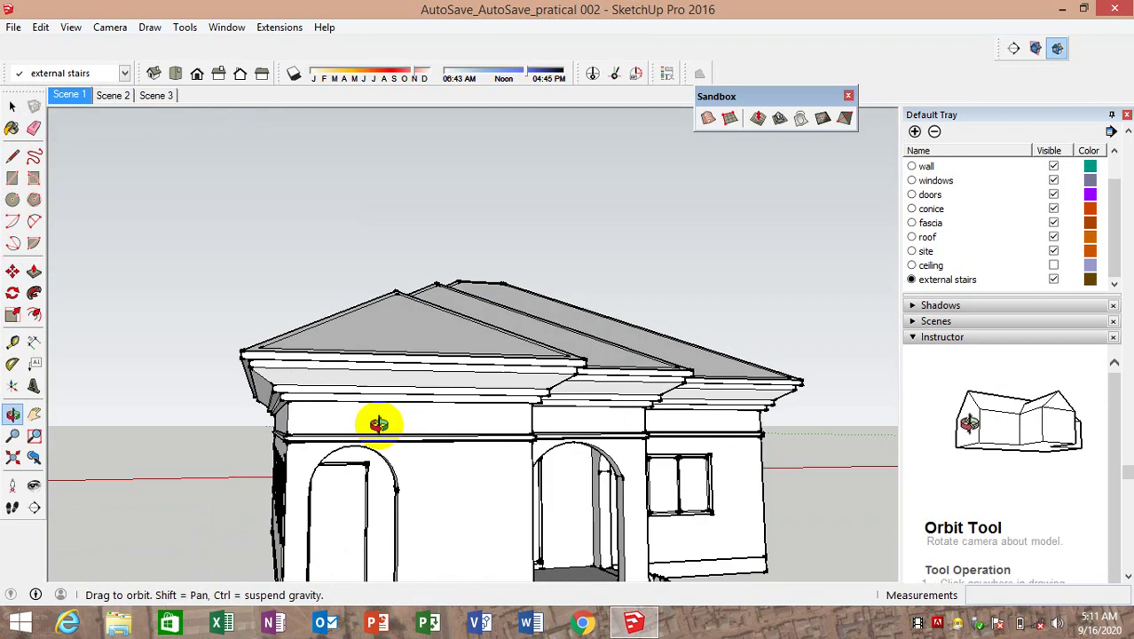
{"action": "scroll", "coordinate": [374, 418], "scroll_direction": "up", "scroll_amount": 3}
{"action": "scroll", "coordinate": [375, 380], "scroll_direction": "down", "scroll_amount": 2}
{"action": "mouse_move", "coordinate": [401, 349]}
{"action": "middle_mouse_down"}
{"action": "mouse_move", "coordinate": [469, 430]}
{"action": "mouse_move", "coordinate": [385, 398]}
{"action": "middle_mouse_up"}
{"action": "scroll", "coordinate": [597, 354], "scroll_direction": "up", "scroll_amount": 2}
{"action": "mouse_move", "coordinate": [597, 354]}
{"action": "middle_mouse_down"}
{"action": "mouse_move", "coordinate": [575, 346]}
{"action": "mouse_move", "coordinate": [544, 300]}
{"action": "mouse_move", "coordinate": [617, 399]}
{"action": "mouse_move", "coordinate": [625, 544]}
{"action": "mouse_move", "coordinate": [463, 562]}
{"action": "mouse_move", "coordinate": [443, 526]}
{"action": "mouse_move", "coordinate": [544, 519]}
{"action": "middle_mouse_up"}
{"action": "scroll", "coordinate": [542, 324], "scroll_direction": "up", "scroll_amount": 2}
{"action": "scroll", "coordinate": [552, 321], "scroll_direction": "down", "scroll_amount": 3}
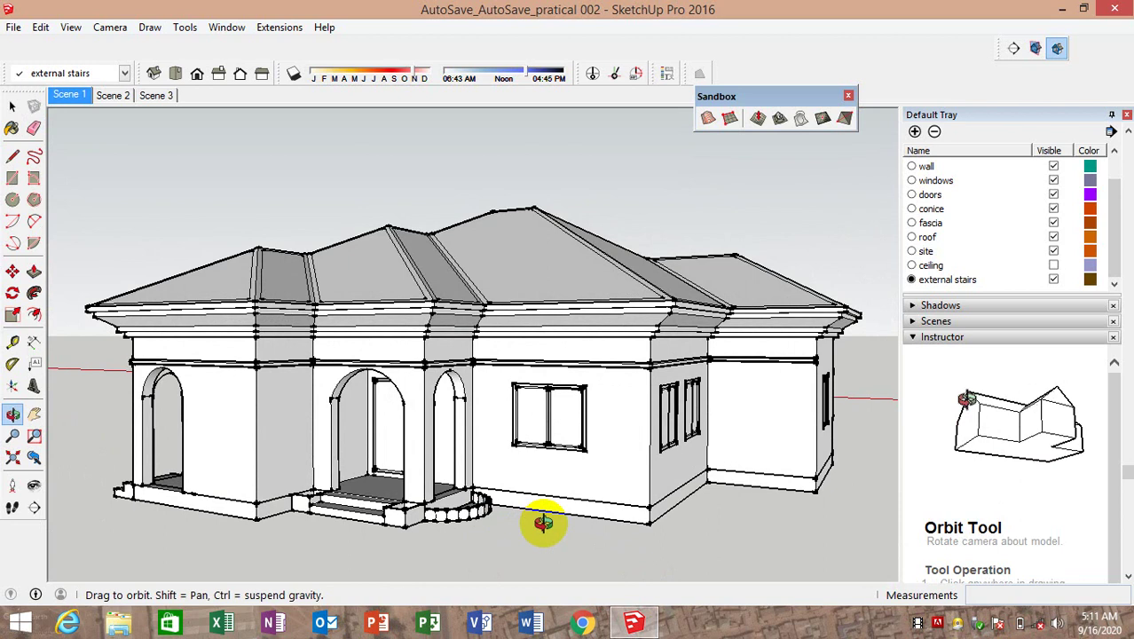
{"action": "scroll", "coordinate": [379, 481], "scroll_direction": "up", "scroll_amount": 3}
{"action": "scroll", "coordinate": [404, 471], "scroll_direction": "up", "scroll_amount": 2}
{"action": "scroll", "coordinate": [454, 429], "scroll_direction": "down", "scroll_amount": 3}
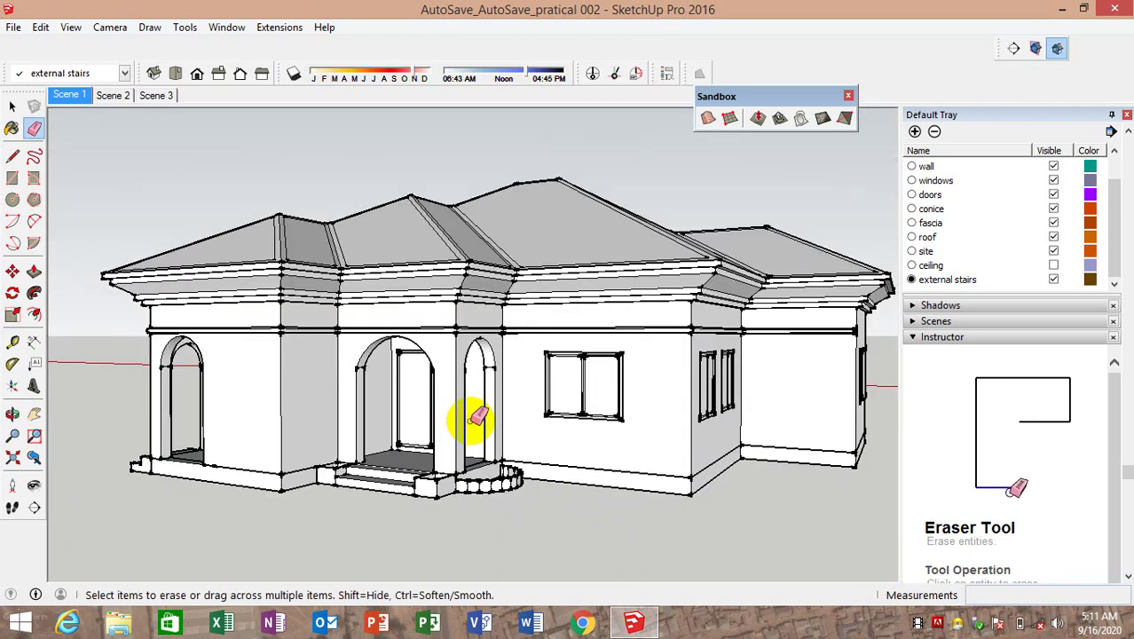
{"action": "scroll", "coordinate": [465, 418], "scroll_direction": "down", "scroll_amount": 2}
{"action": "mouse_move", "coordinate": [486, 406]}
{"action": "middle_mouse_down"}
{"action": "mouse_move", "coordinate": [496, 496]}
{"action": "mouse_move", "coordinate": [504, 490]}
{"action": "middle_mouse_up"}
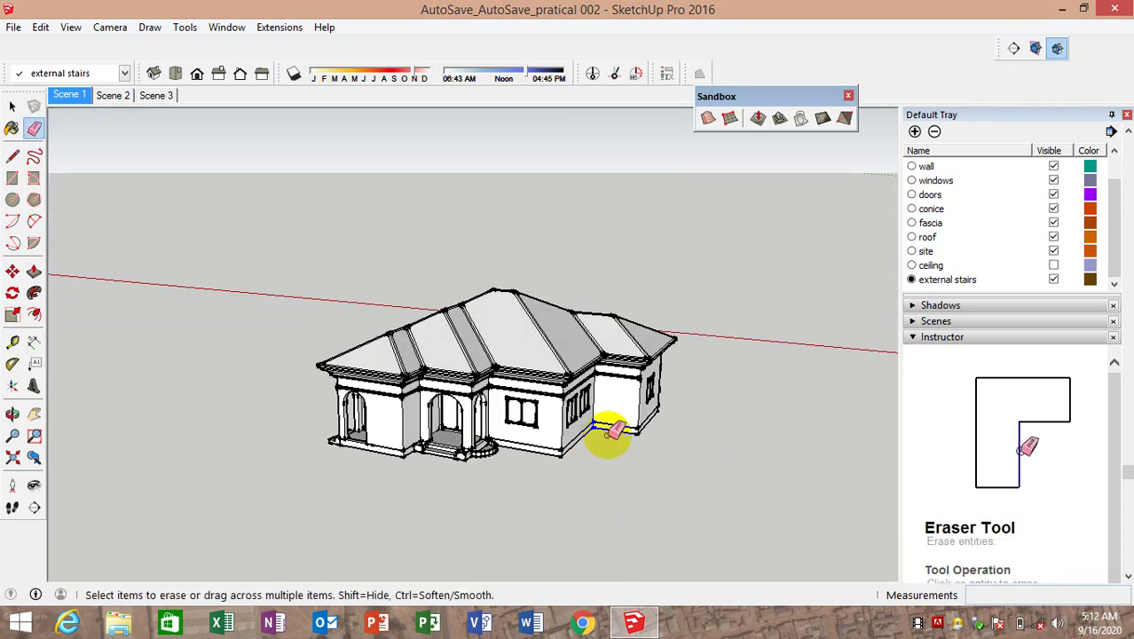
{"action": "scroll", "coordinate": [734, 437], "scroll_direction": "down", "scroll_amount": 2}
{"action": "scroll", "coordinate": [608, 404], "scroll_direction": "down", "scroll_amount": 2}
{"action": "scroll", "coordinate": [441, 387], "scroll_direction": "down", "scroll_amount": 2}
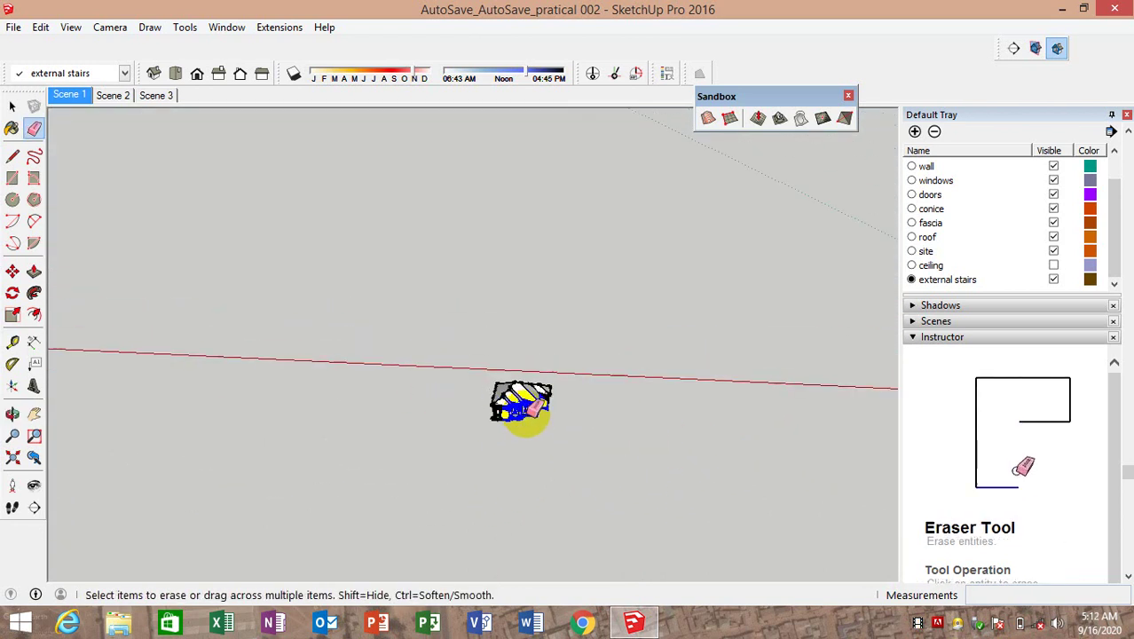
{"action": "scroll", "coordinate": [532, 408], "scroll_direction": "up", "scroll_amount": 2}
{"action": "scroll", "coordinate": [523, 404], "scroll_direction": "up", "scroll_amount": 2}
{"action": "scroll", "coordinate": [519, 410], "scroll_direction": "down", "scroll_amount": 2}
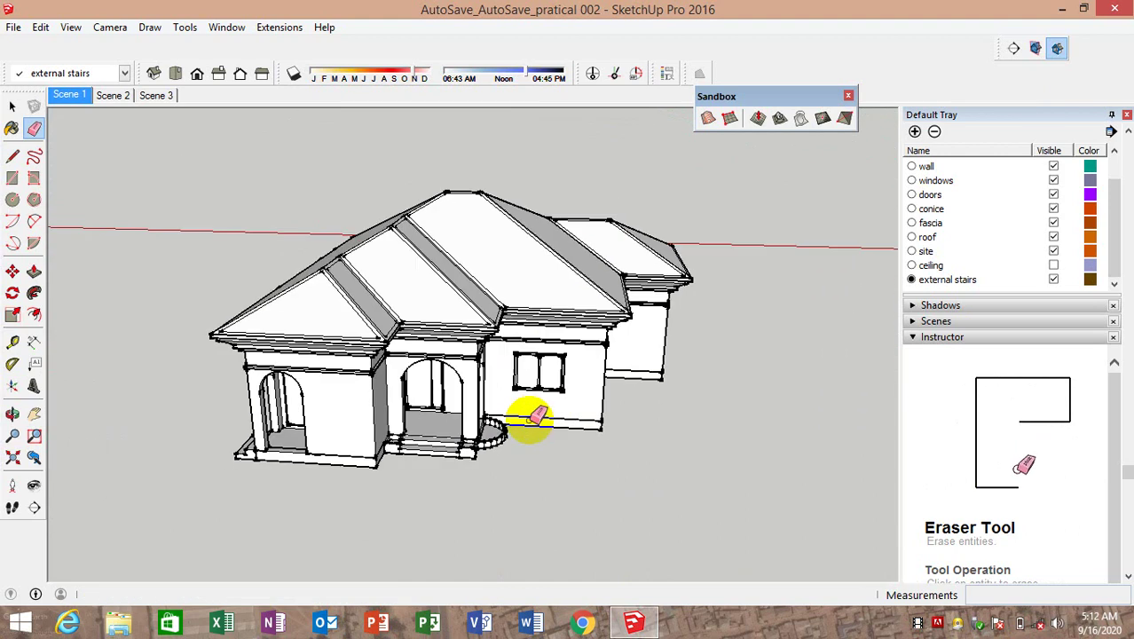
{"action": "scroll", "coordinate": [532, 418], "scroll_direction": "down", "scroll_amount": 1}
{"action": "mouse_move", "coordinate": [586, 359]}
{"action": "middle_mouse_down"}
{"action": "mouse_move", "coordinate": [526, 475]}
{"action": "mouse_move", "coordinate": [598, 436]}
{"action": "middle_mouse_up"}
{"action": "scroll", "coordinate": [536, 417], "scroll_direction": "down", "scroll_amount": 3}
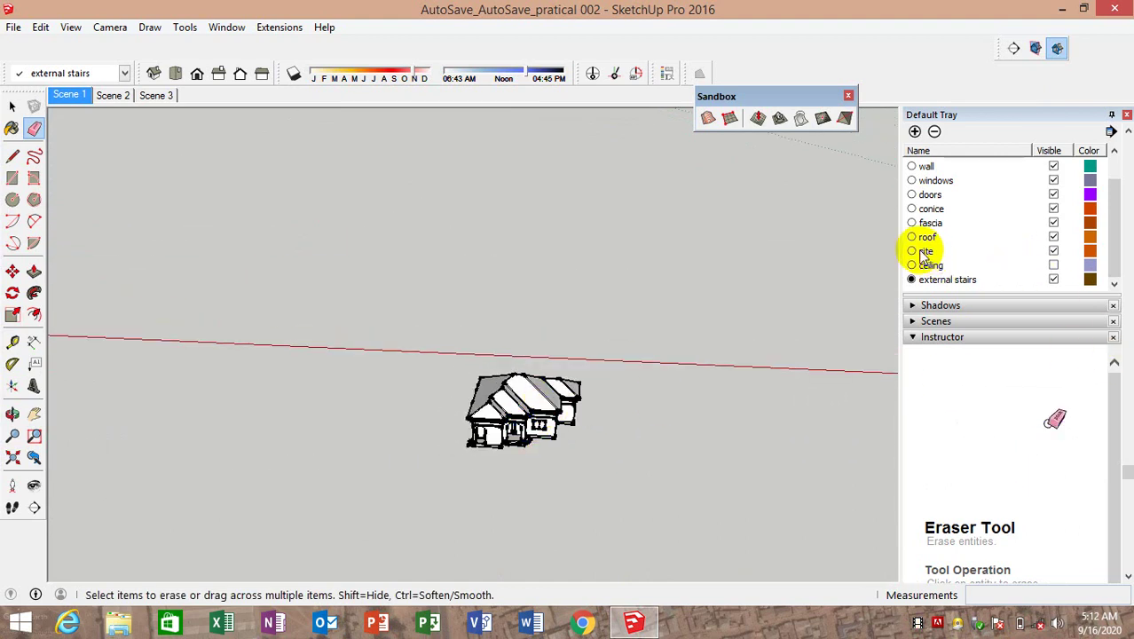
Move the grey site plane from its corner so it lies beneath the house
{"action": "scroll", "coordinate": [501, 416], "scroll_direction": "down", "scroll_amount": 2}
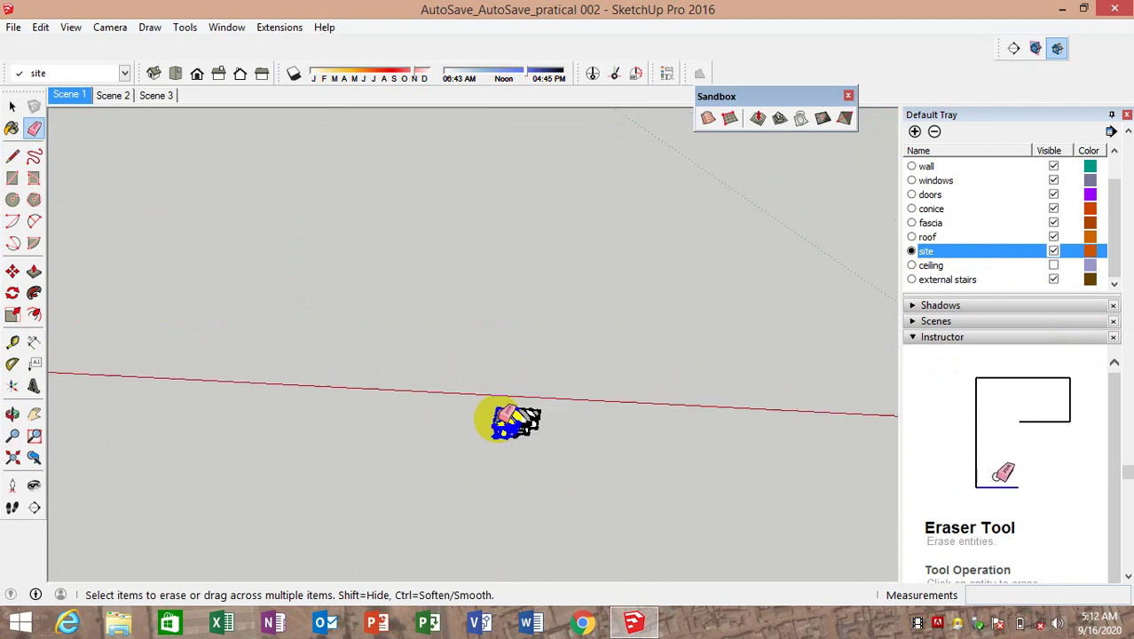
{"action": "mouse_move", "coordinate": [498, 418]}
{"action": "middle_mouse_down"}
{"action": "mouse_move", "coordinate": [511, 439]}
{"action": "mouse_move", "coordinate": [432, 424]}
{"action": "mouse_move", "coordinate": [557, 418]}
{"action": "middle_mouse_up"}
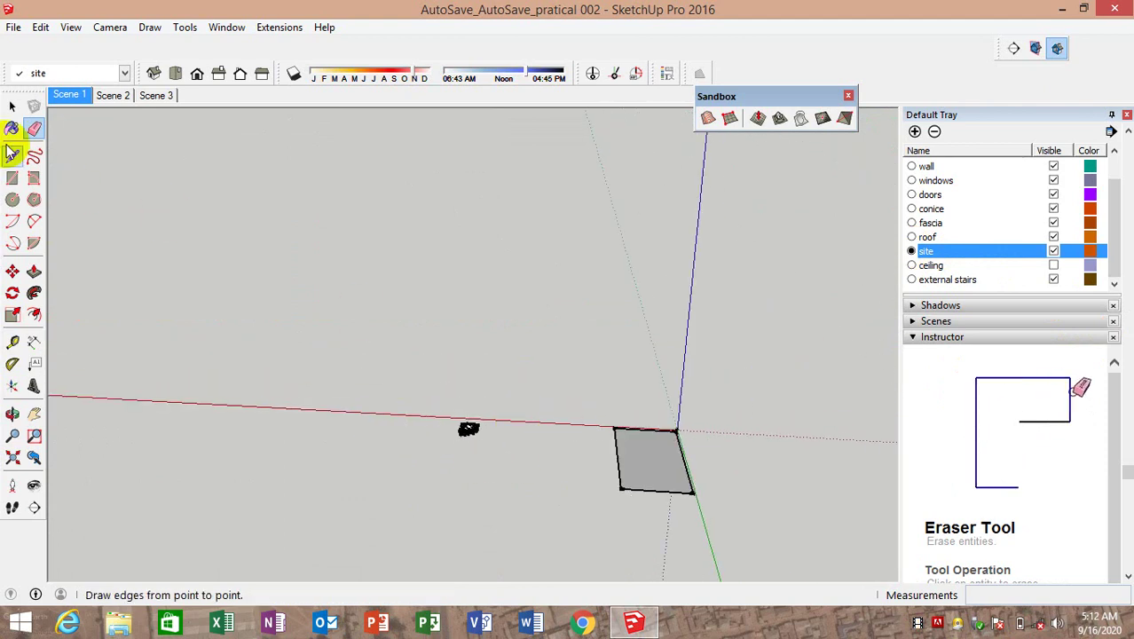
{"action": "left_click", "coordinate": [12, 109]}
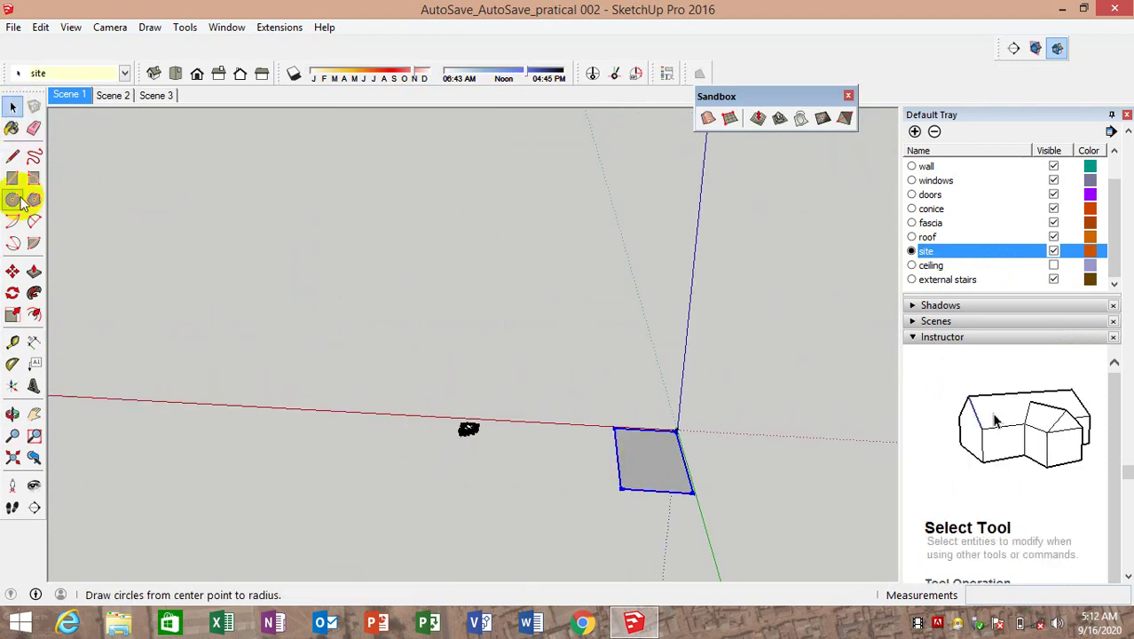
{"action": "left_click", "coordinate": [12, 272]}
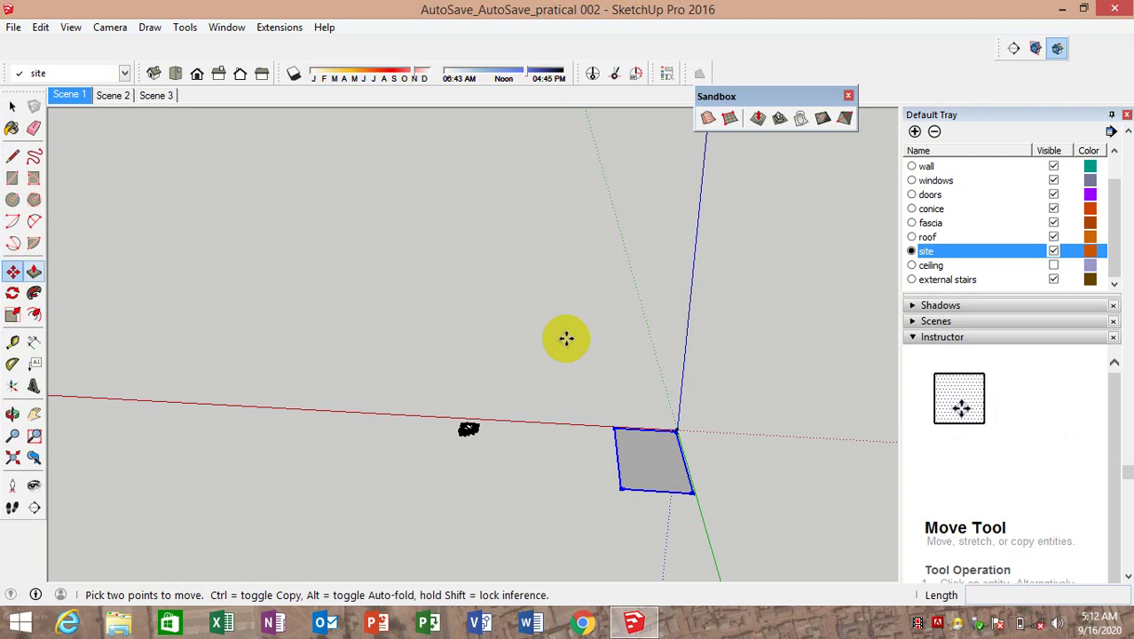
{"action": "left_click", "coordinate": [611, 432]}
{"action": "scroll", "coordinate": [462, 405], "scroll_direction": "up", "scroll_amount": 2}
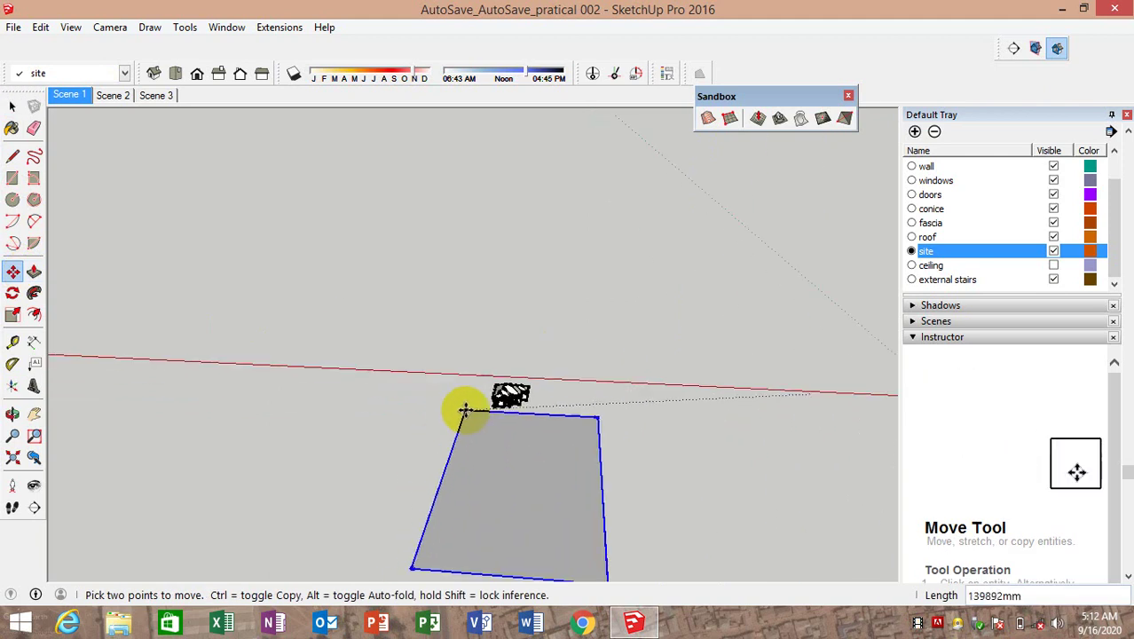
{"action": "scroll", "coordinate": [480, 375], "scroll_direction": "up", "scroll_amount": 2}
{"action": "scroll", "coordinate": [433, 325], "scroll_direction": "up", "scroll_amount": 2}
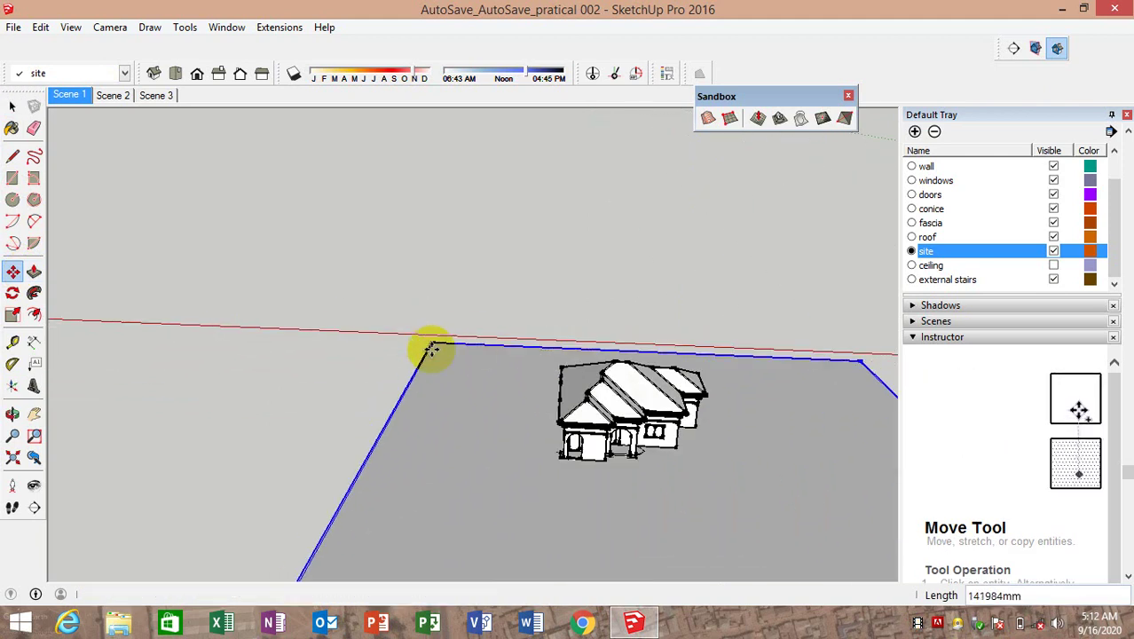
{"action": "mouse_move", "coordinate": [433, 347]}
{"action": "middle_mouse_down"}
{"action": "mouse_move", "coordinate": [708, 305]}
{"action": "mouse_move", "coordinate": [476, 276]}
{"action": "middle_mouse_up"}
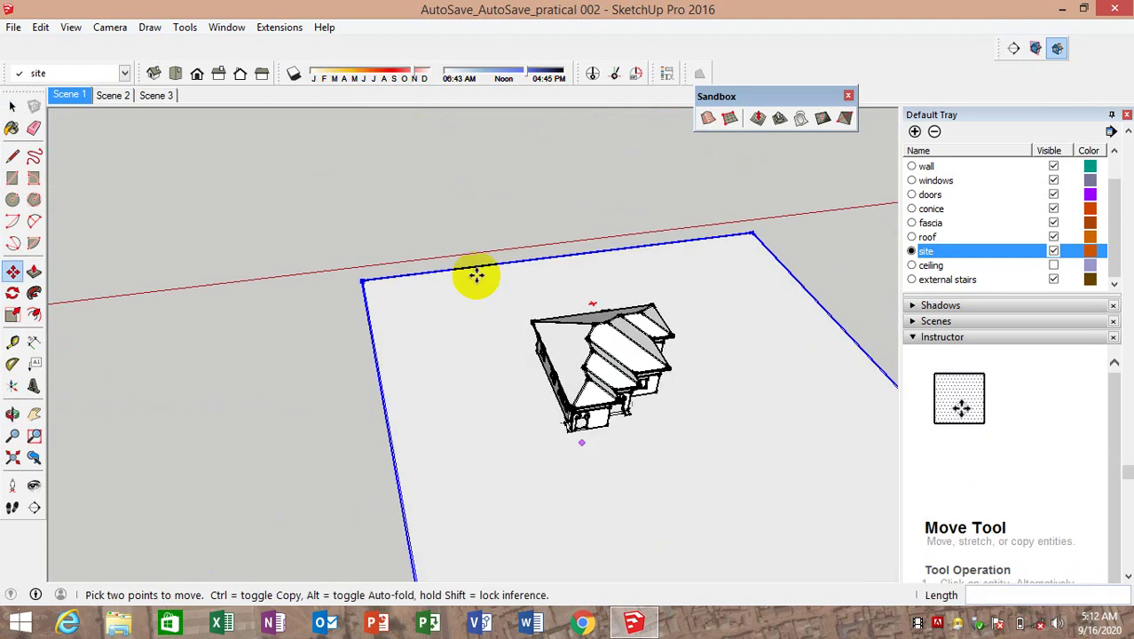
Measure from the old site plane's corner, then erase its edges and ground face
{"action": "left_click", "coordinate": [13, 343]}
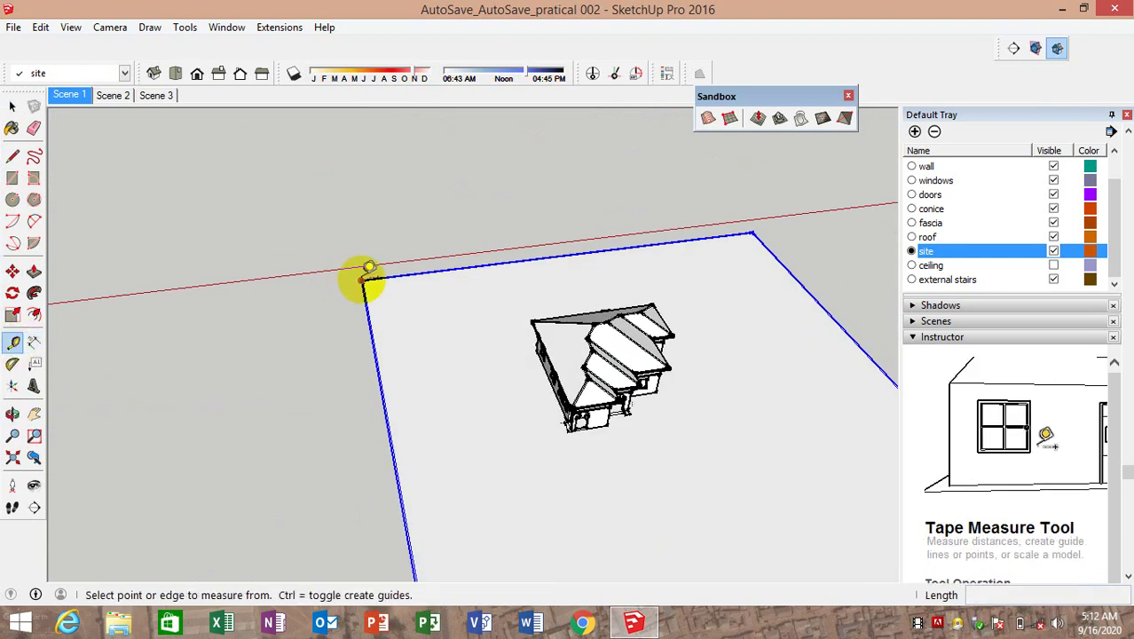
{"action": "left_click", "coordinate": [363, 280]}
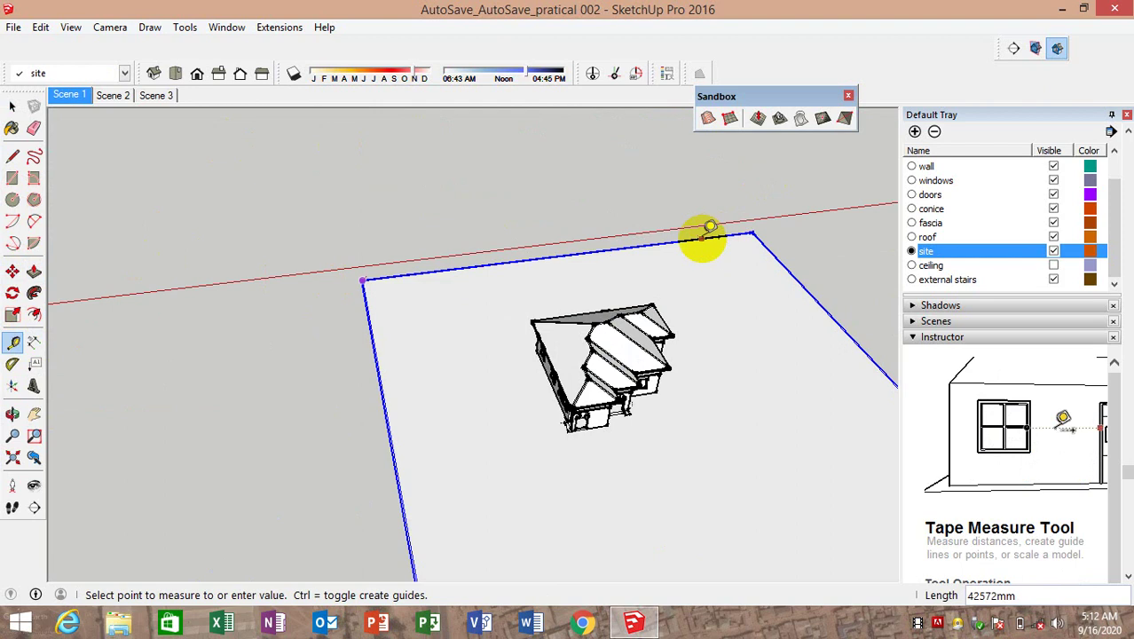
{"action": "left_click", "coordinate": [33, 131]}
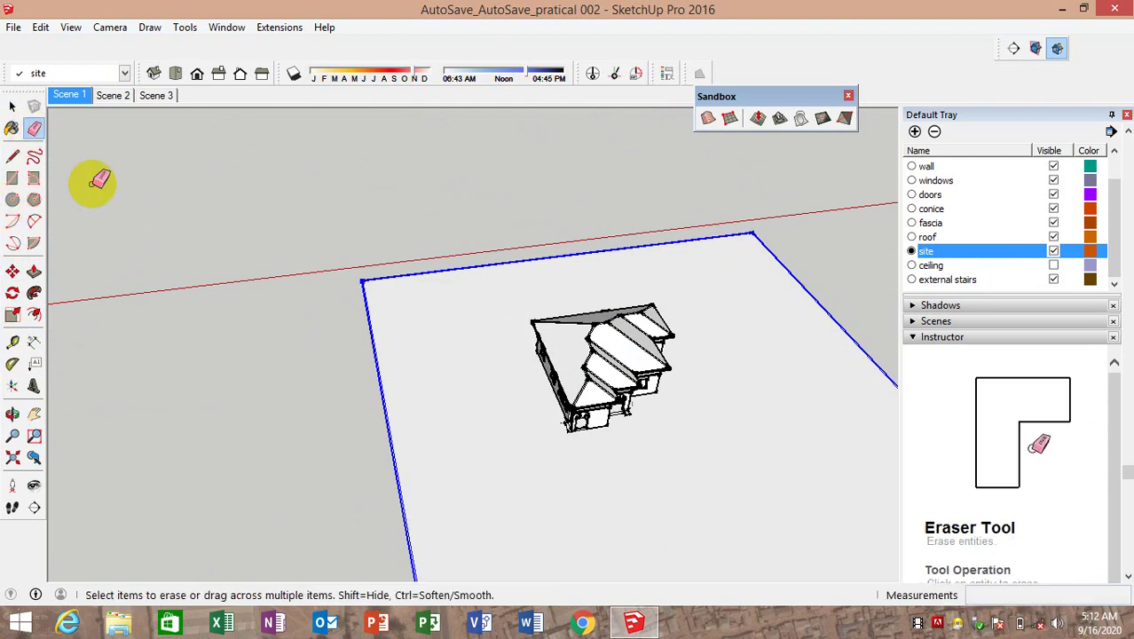
{"action": "left_click", "coordinate": [364, 306]}
{"action": "scroll", "coordinate": [446, 296], "scroll_direction": "down", "scroll_amount": 3}
{"action": "middle_click_drag", "start_coordinate": [446, 297], "coordinate": [463, 182]}
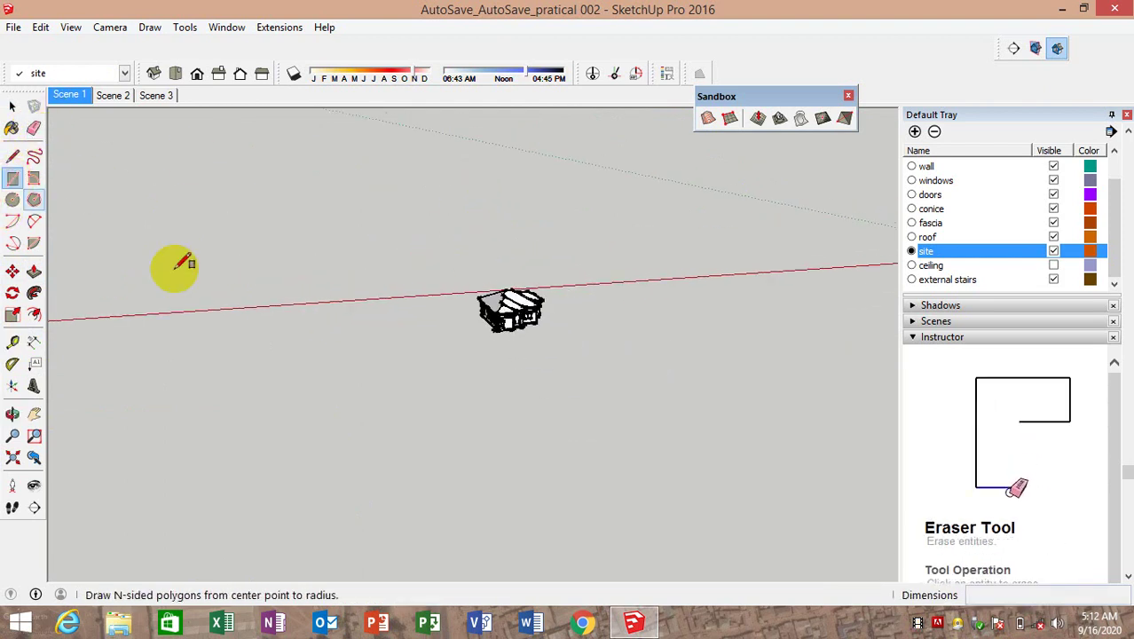
Draw a 50000 by 100000 rectangle on the ground, redrawing it from a new first corner
{"action": "key", "text": "r"}
{"action": "left_click", "coordinate": [284, 319]}
{"action": "type", "text": "5"}
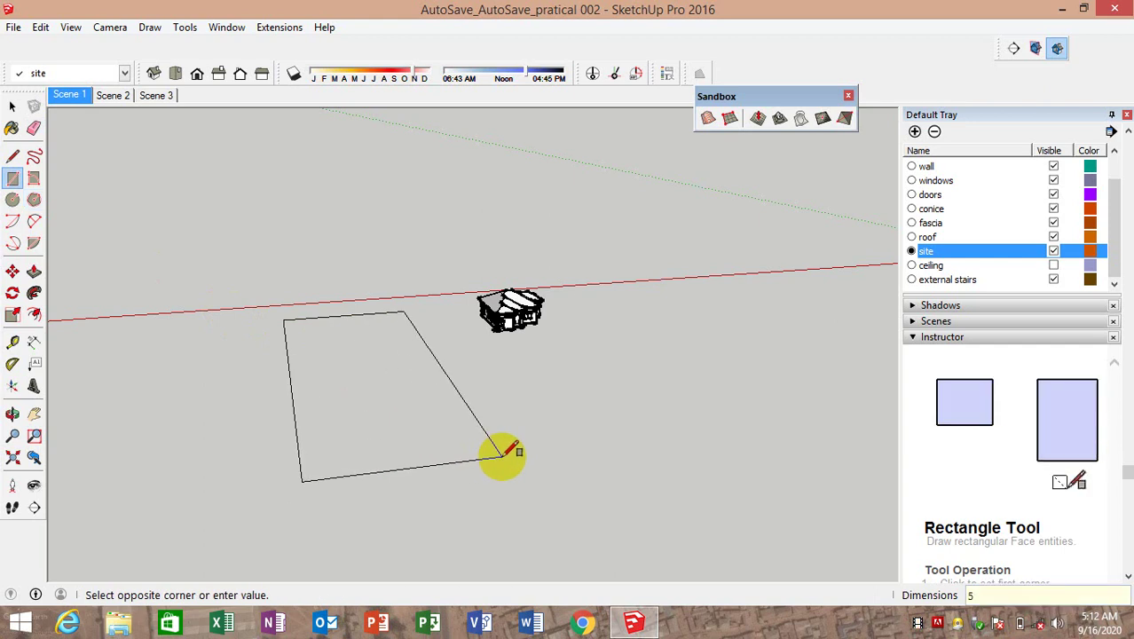
{"action": "type", "text": "0000,100000"}
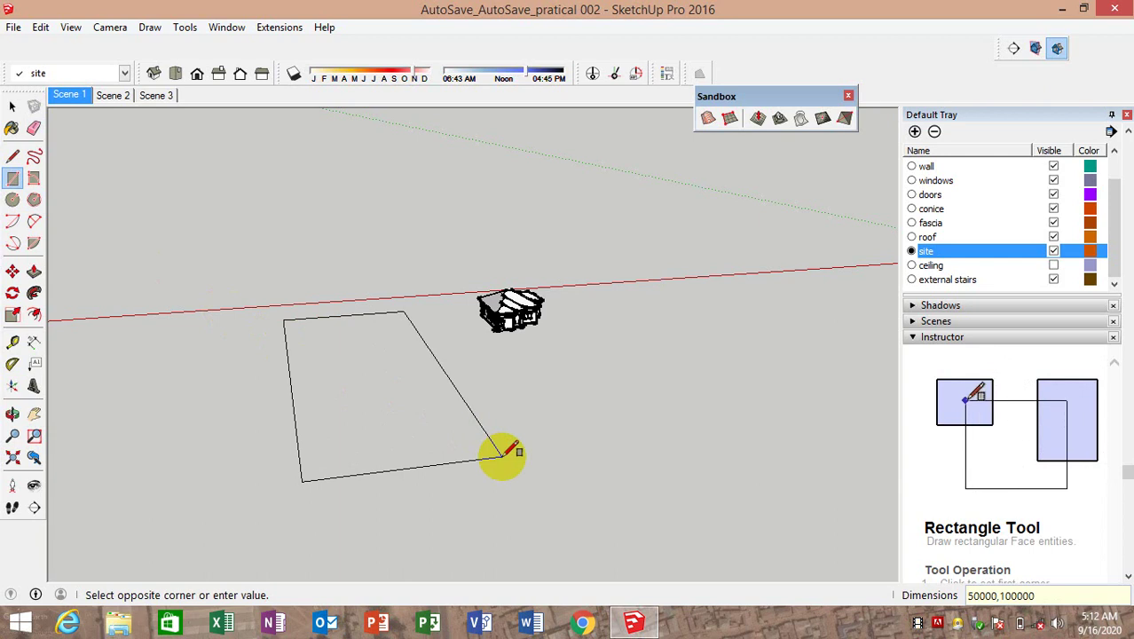
{"action": "key", "text": "Return"}
{"action": "scroll", "coordinate": [541, 244], "scroll_direction": "down", "scroll_amount": 2}
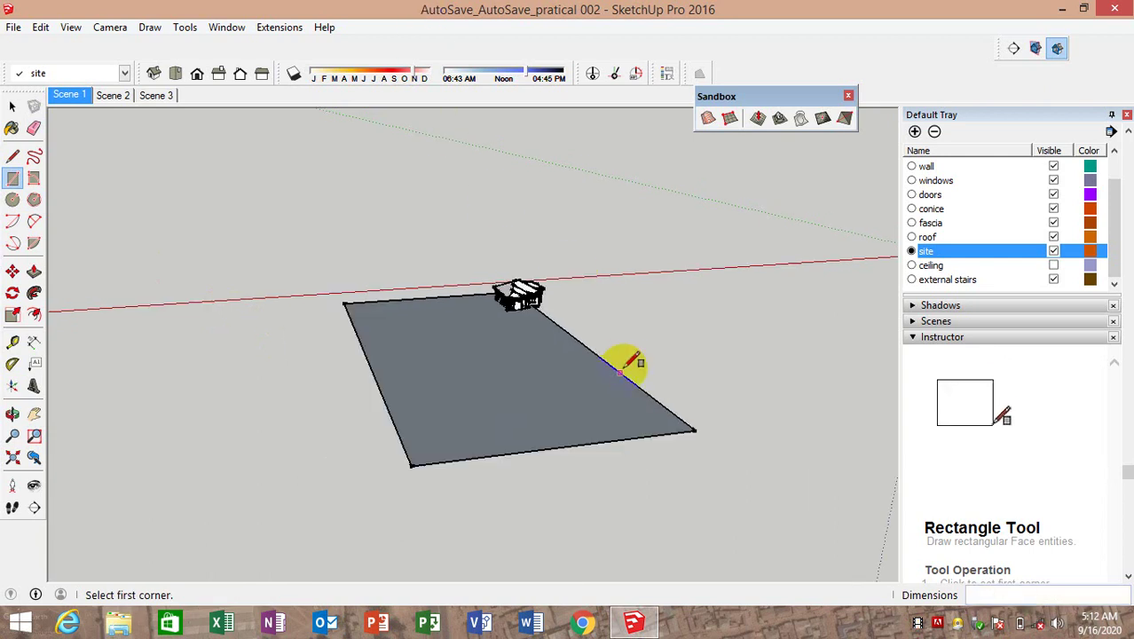
{"action": "scroll", "coordinate": [516, 433], "scroll_direction": "up", "scroll_amount": 3}
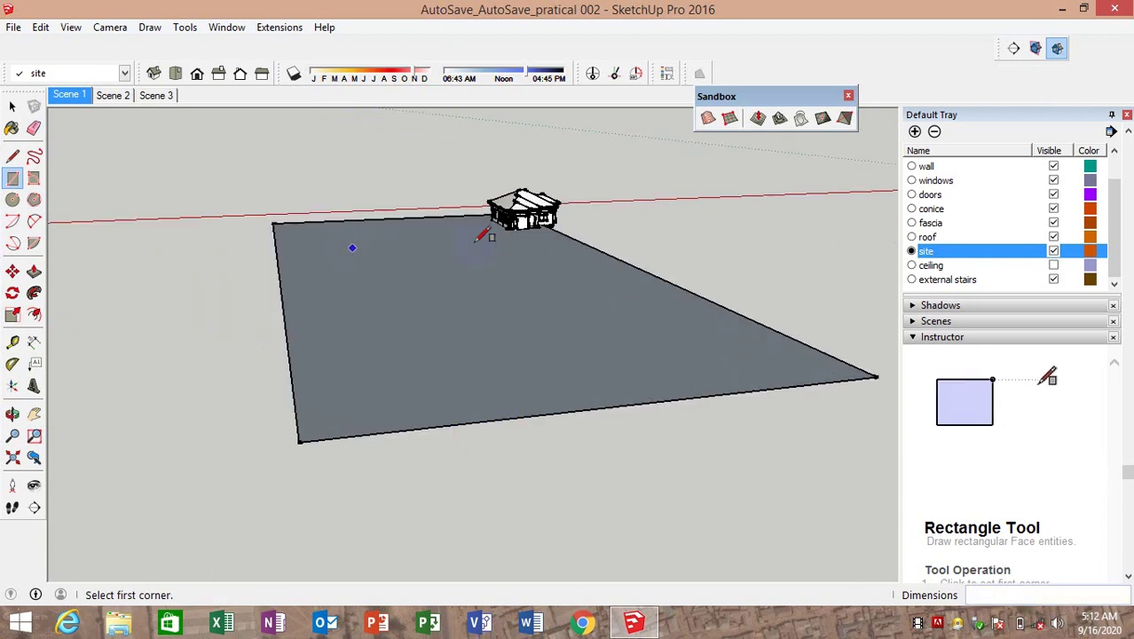
{"action": "middle_click_drag", "start_coordinate": [481, 236], "coordinate": [454, 293]}
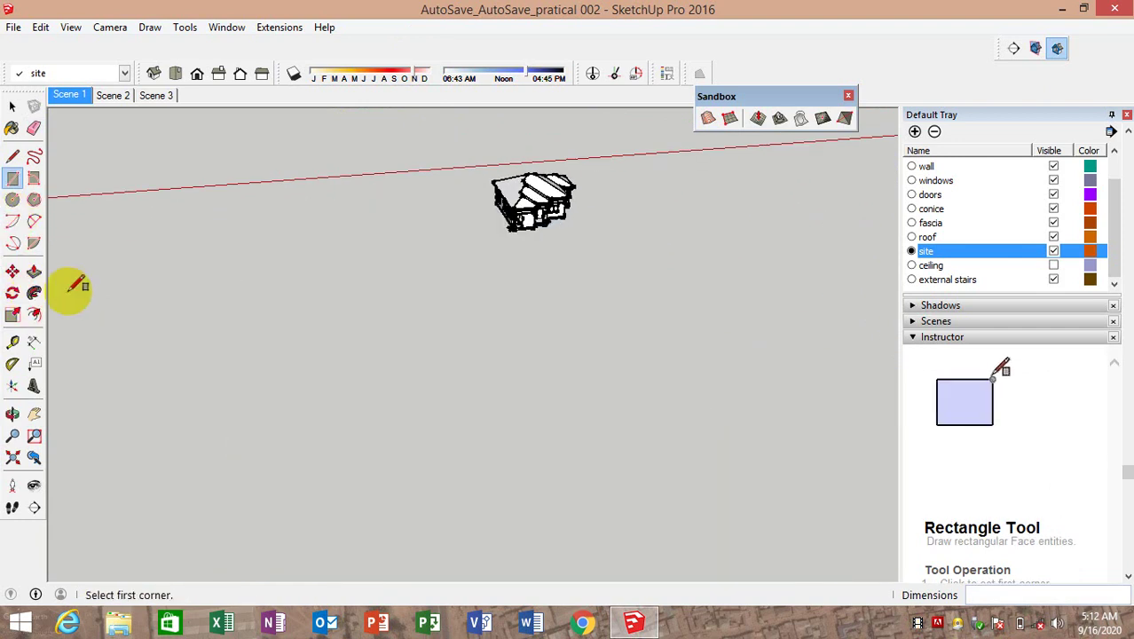
{"action": "left_click", "coordinate": [219, 211]}
{"action": "type", "text": "50000,"}
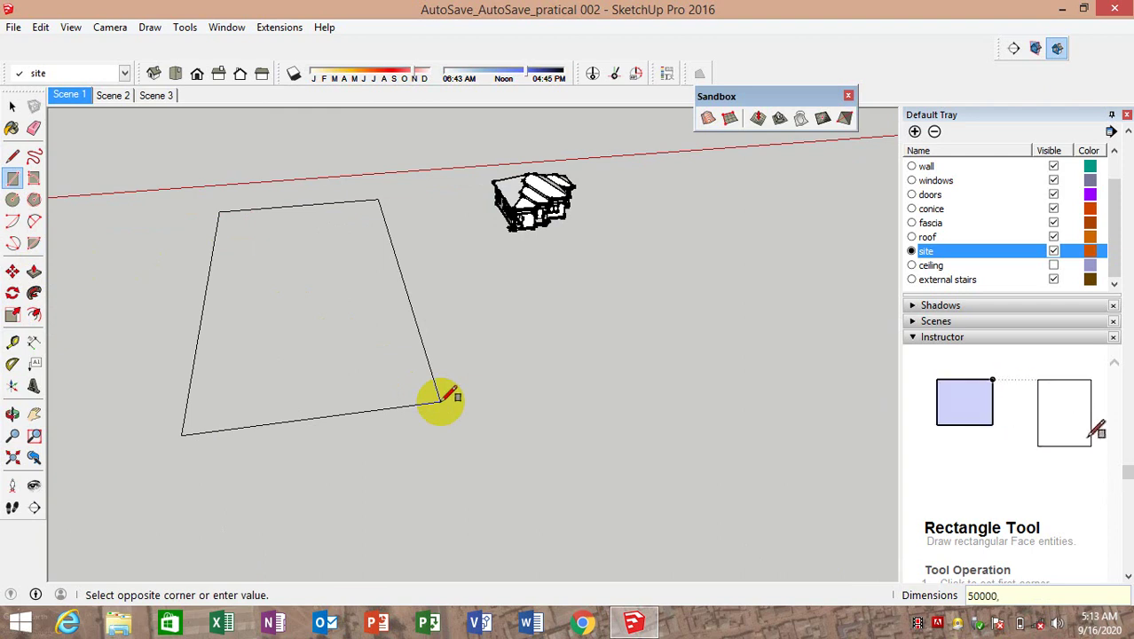
{"action": "type", "text": "100000"}
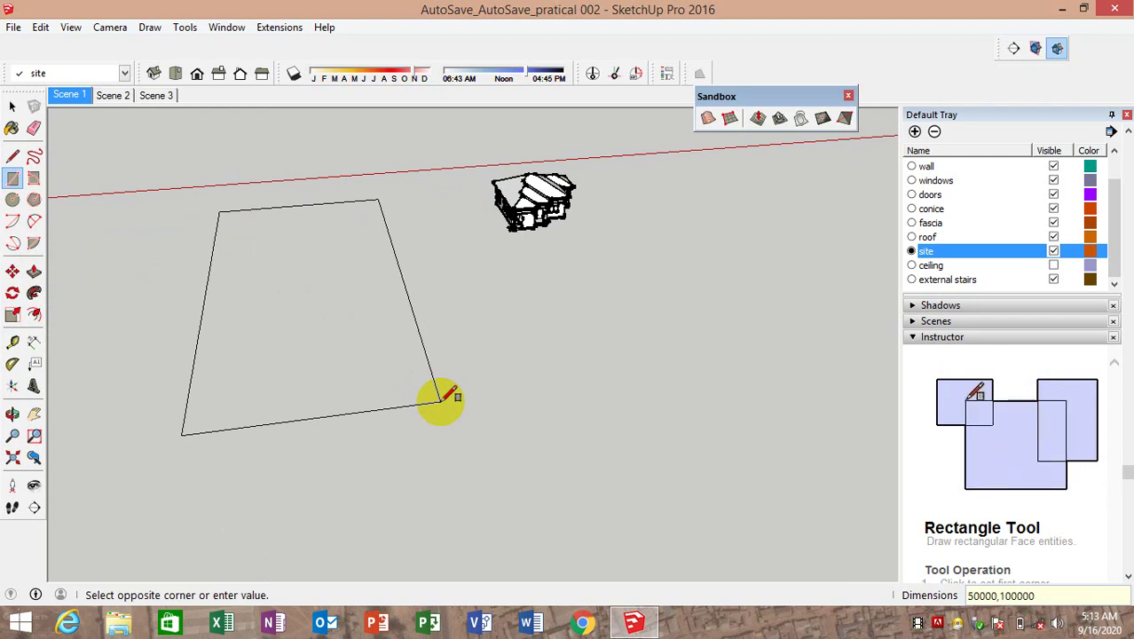
{"action": "key", "text": "Return"}
{"action": "scroll", "coordinate": [461, 221], "scroll_direction": "down", "scroll_amount": 5}
{"action": "middle_click_drag", "start_coordinate": [468, 207], "coordinate": [406, 167]}
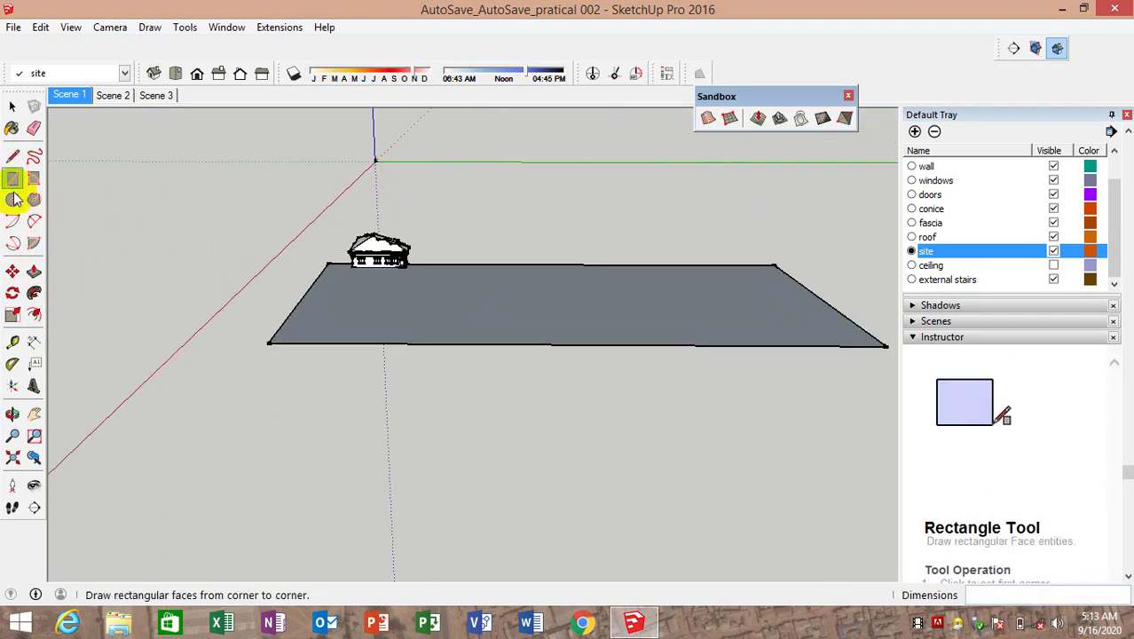
Window-select all the house geometry and use Make Group to make it one group
{"action": "left_click", "coordinate": [13, 272]}
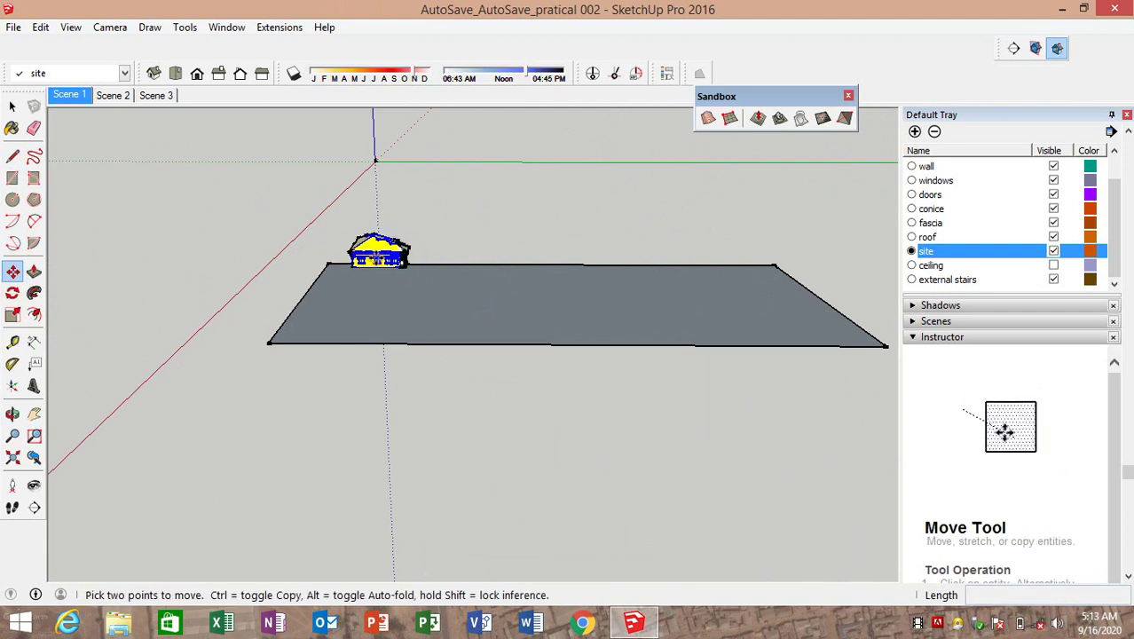
{"action": "scroll", "coordinate": [384, 267], "scroll_direction": "up", "scroll_amount": 4}
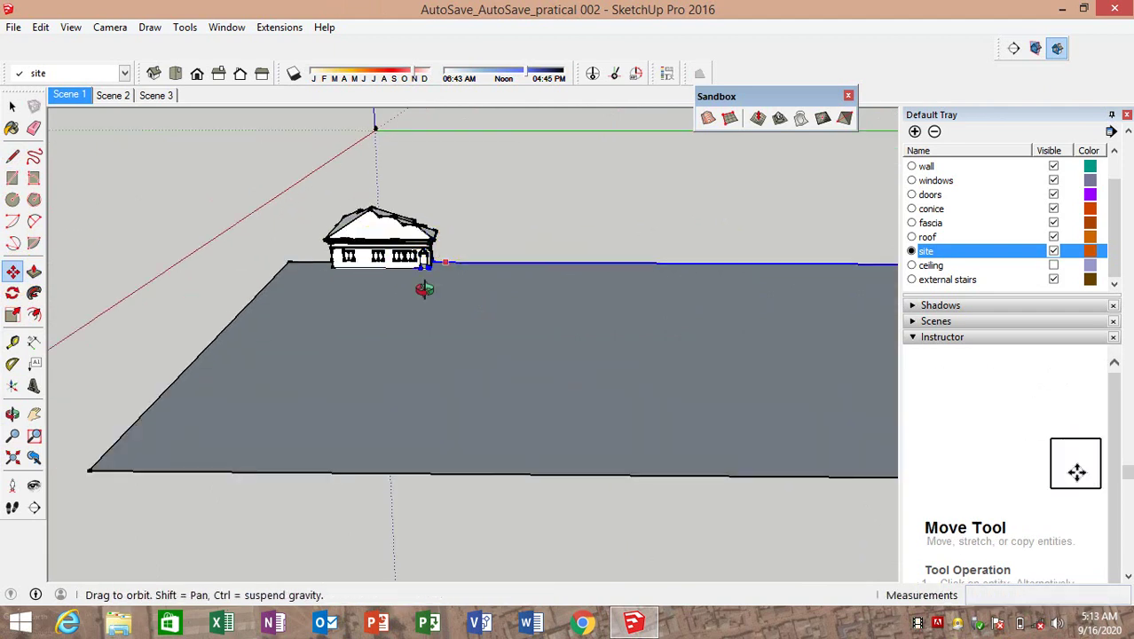
{"action": "mouse_move", "coordinate": [425, 284]}
{"action": "middle_mouse_down"}
{"action": "mouse_move", "coordinate": [262, 206]}
{"action": "mouse_move", "coordinate": [299, 196]}
{"action": "middle_mouse_up"}
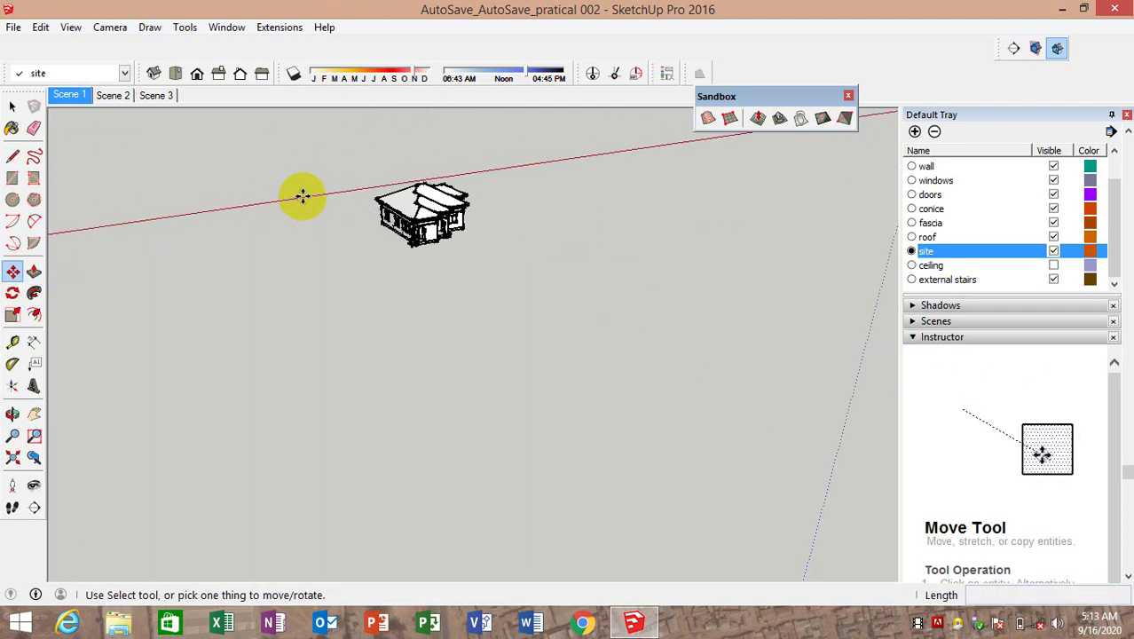
{"action": "scroll", "coordinate": [373, 195], "scroll_direction": "up", "scroll_amount": 3}
{"action": "middle_click_drag", "start_coordinate": [372, 195], "coordinate": [383, 188]}
{"action": "scroll", "coordinate": [383, 188], "scroll_direction": "up", "scroll_amount": 3}
{"action": "middle_click_drag", "start_coordinate": [393, 229], "coordinate": [393, 233]}
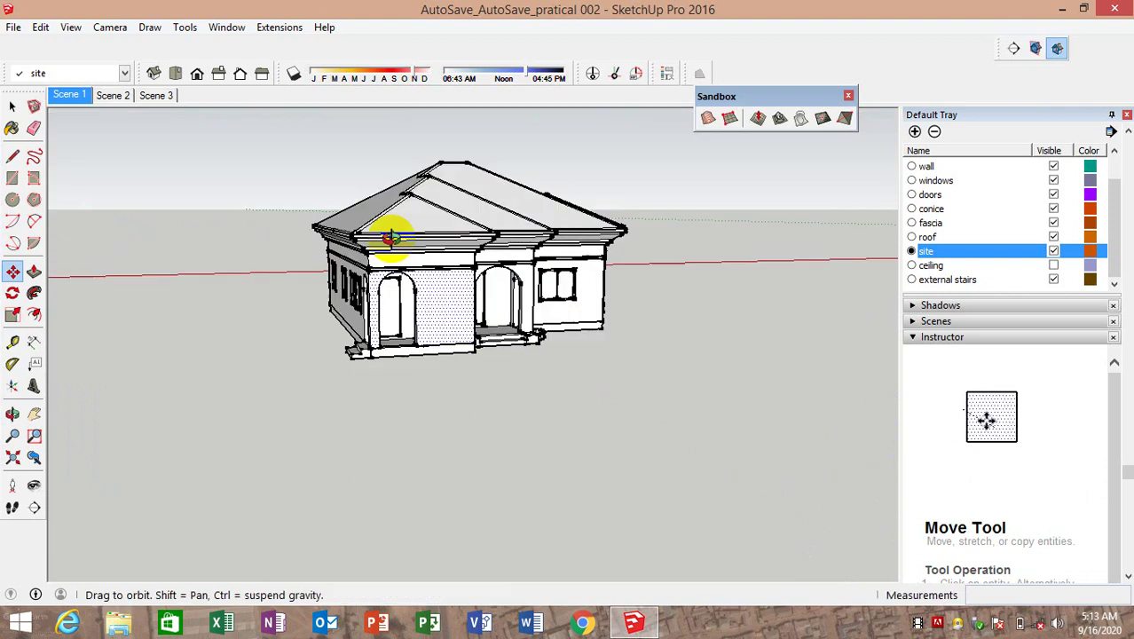
{"action": "left_click", "coordinate": [13, 106]}
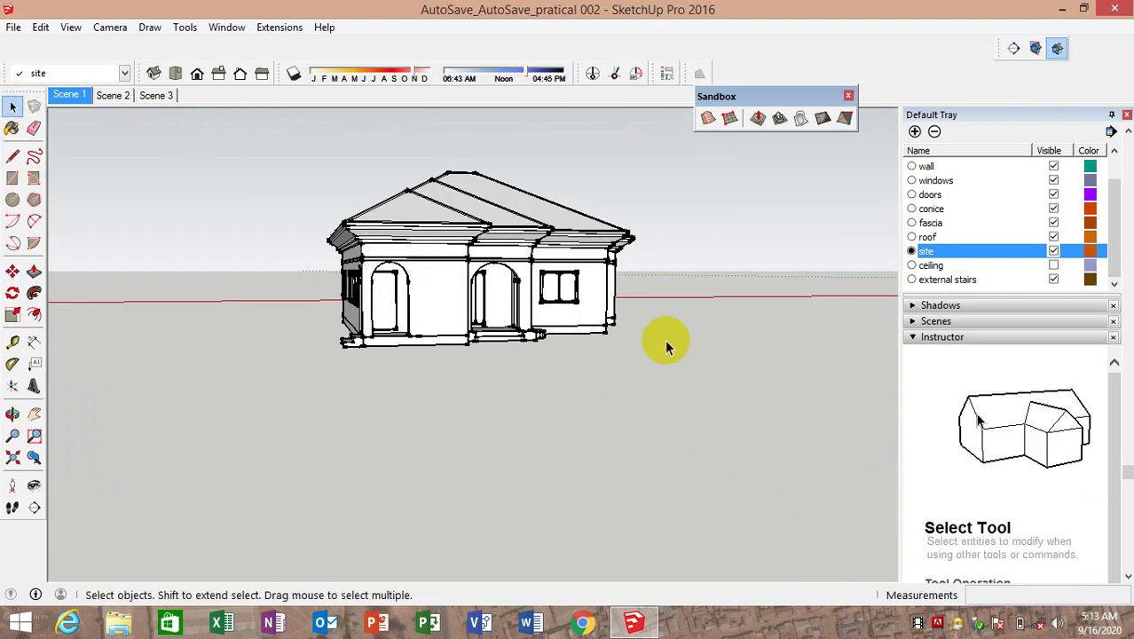
{"action": "left_click_drag", "start_coordinate": [717, 408], "coordinate": [359, 220]}
{"action": "left_click_drag", "start_coordinate": [252, 130], "coordinate": [255, 132]}
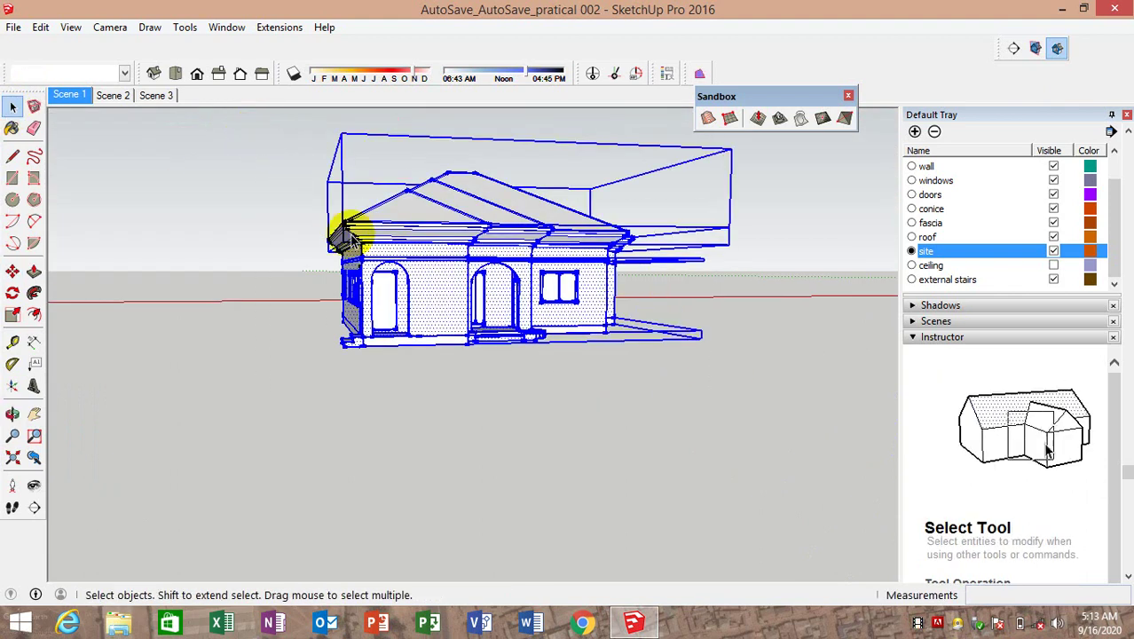
{"action": "right_click", "coordinate": [445, 275]}
{"action": "left_click", "coordinate": [504, 325]}
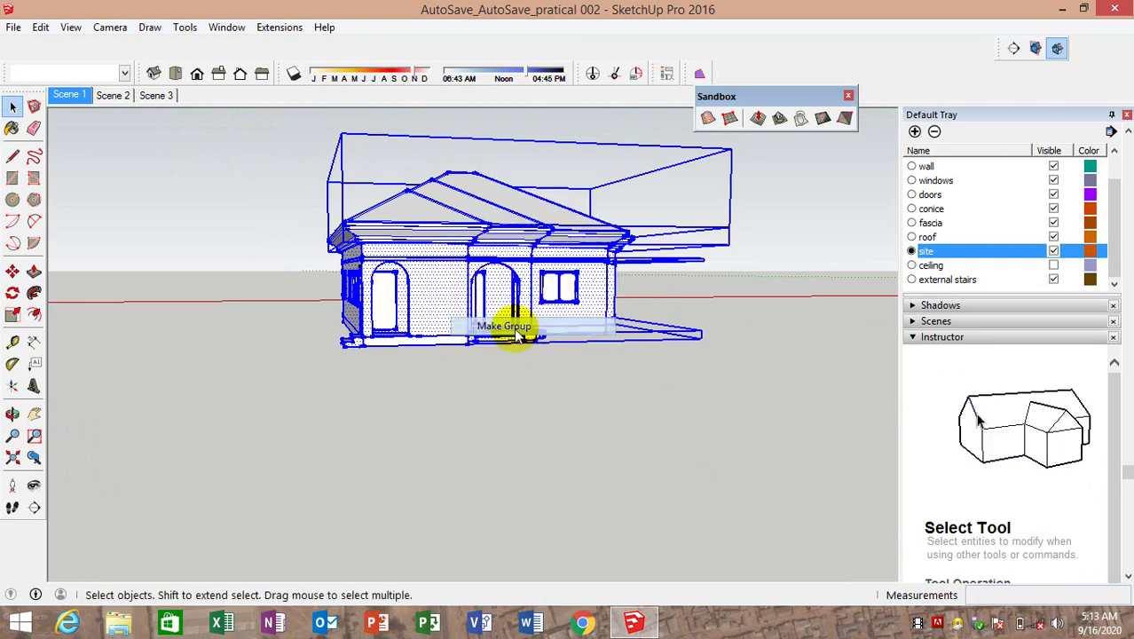
Start moving the house group from an aerial view, then cancel the move with Esc
{"action": "scroll", "coordinate": [519, 303], "scroll_direction": "down", "scroll_amount": 3}
{"action": "mouse_move", "coordinate": [519, 303]}
{"action": "middle_mouse_down"}
{"action": "mouse_move", "coordinate": [608, 475]}
{"action": "mouse_move", "coordinate": [360, 271]}
{"action": "mouse_move", "coordinate": [469, 316]}
{"action": "mouse_move", "coordinate": [380, 233]}
{"action": "middle_mouse_up"}
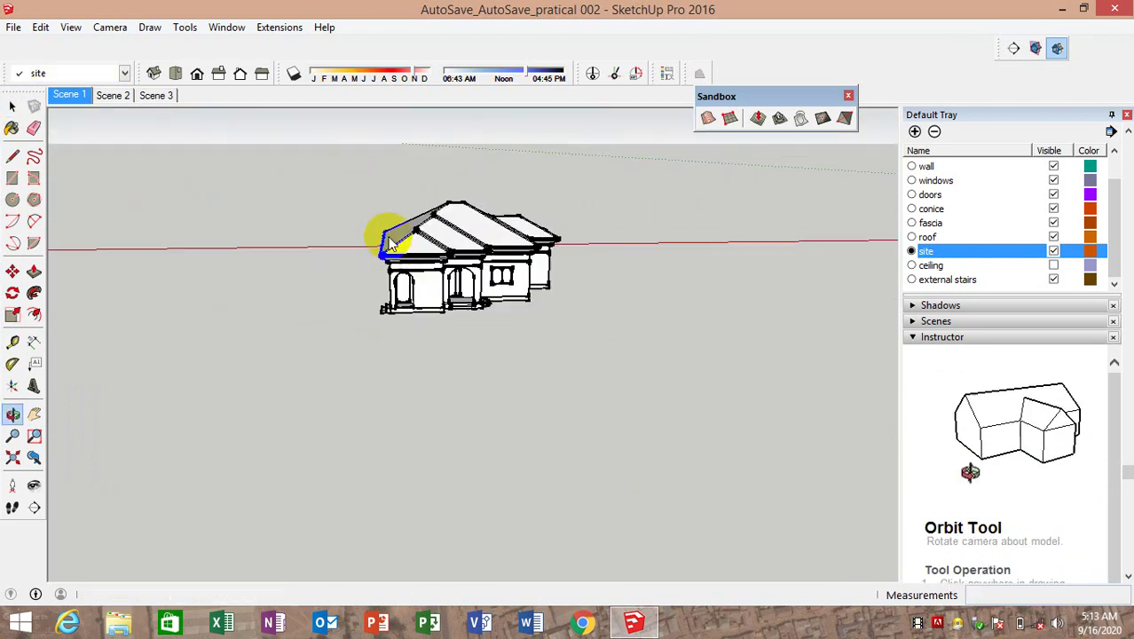
{"action": "left_click", "coordinate": [13, 272]}
{"action": "left_click", "coordinate": [493, 302]}
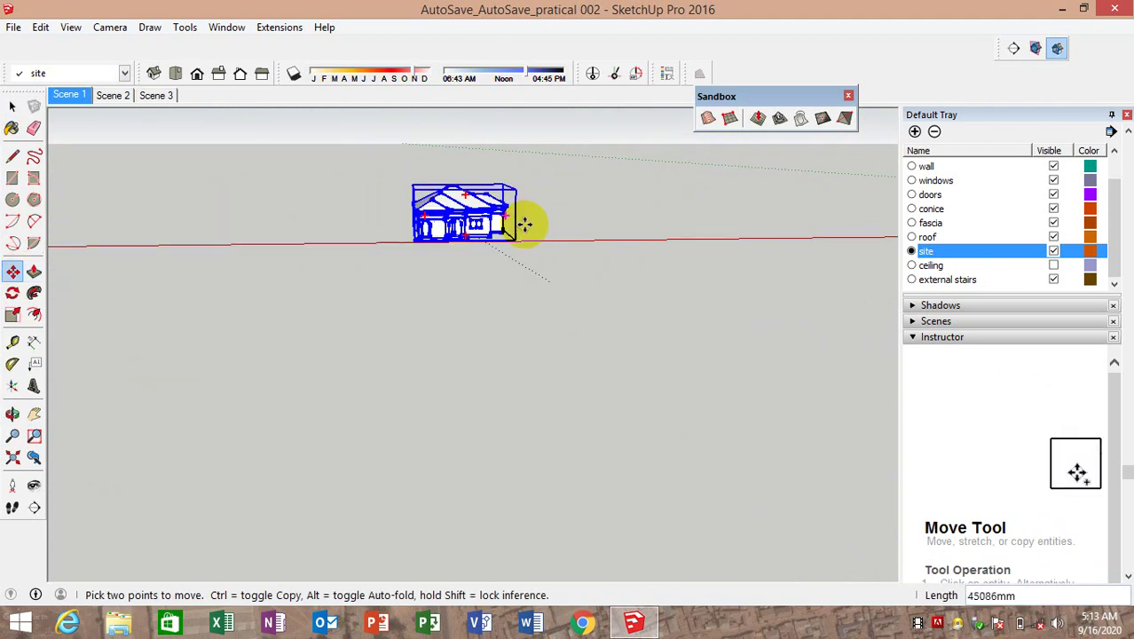
{"action": "key", "text": "Escape"}
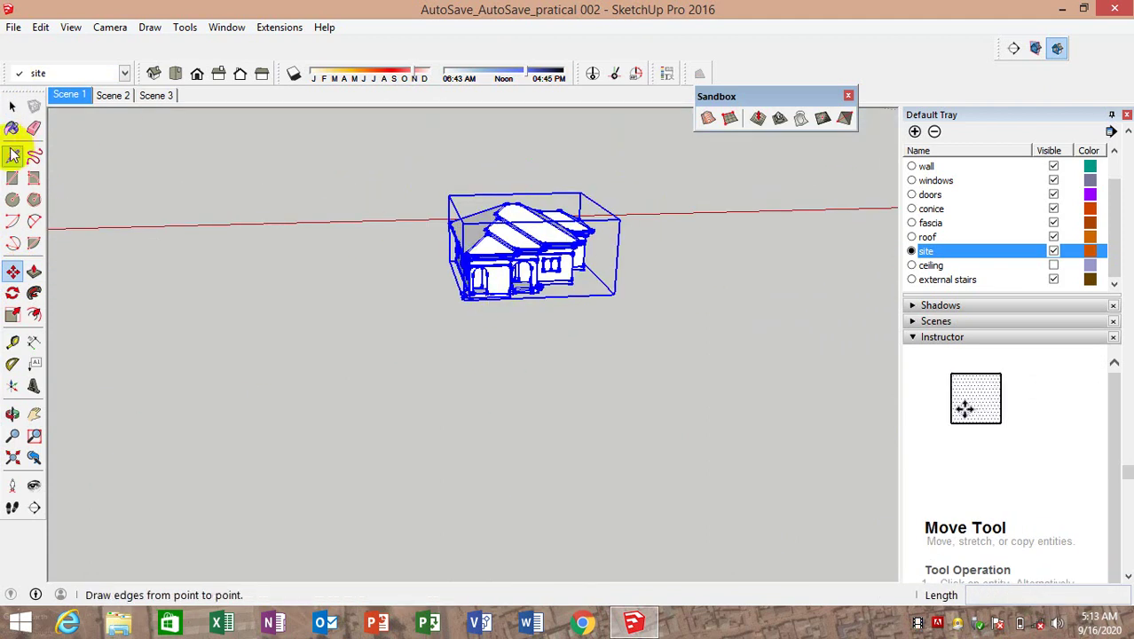
Draw a 15000 by 30000 rectangle on the ground beside the grouped house
{"action": "left_click", "coordinate": [11, 180]}
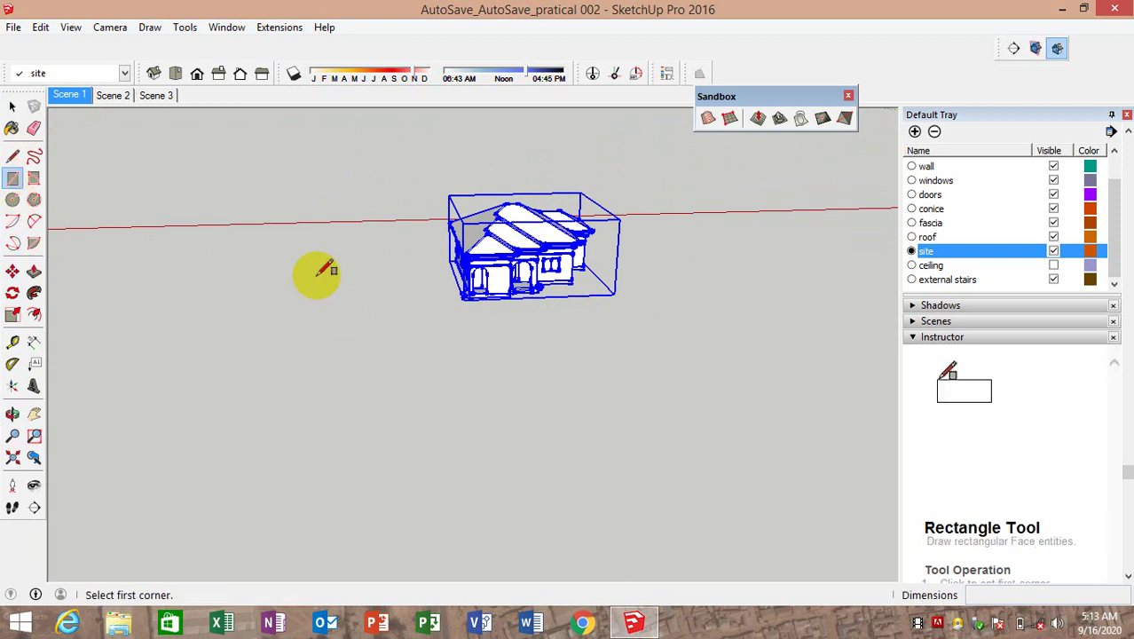
{"action": "left_click", "coordinate": [289, 245]}
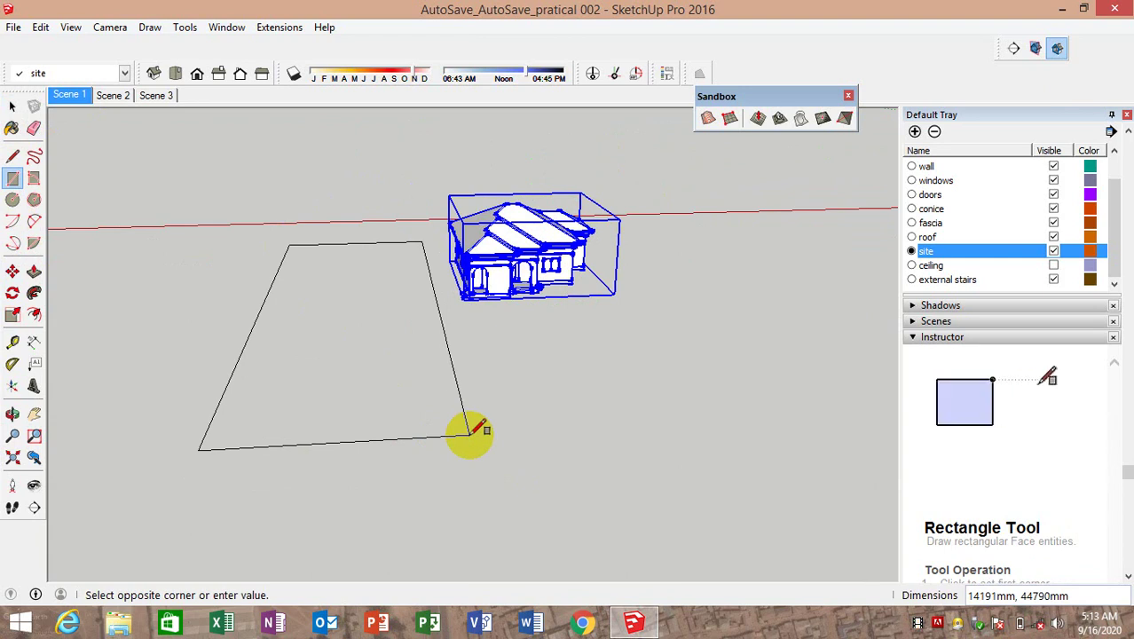
{"action": "type", "text": "000,30000"}
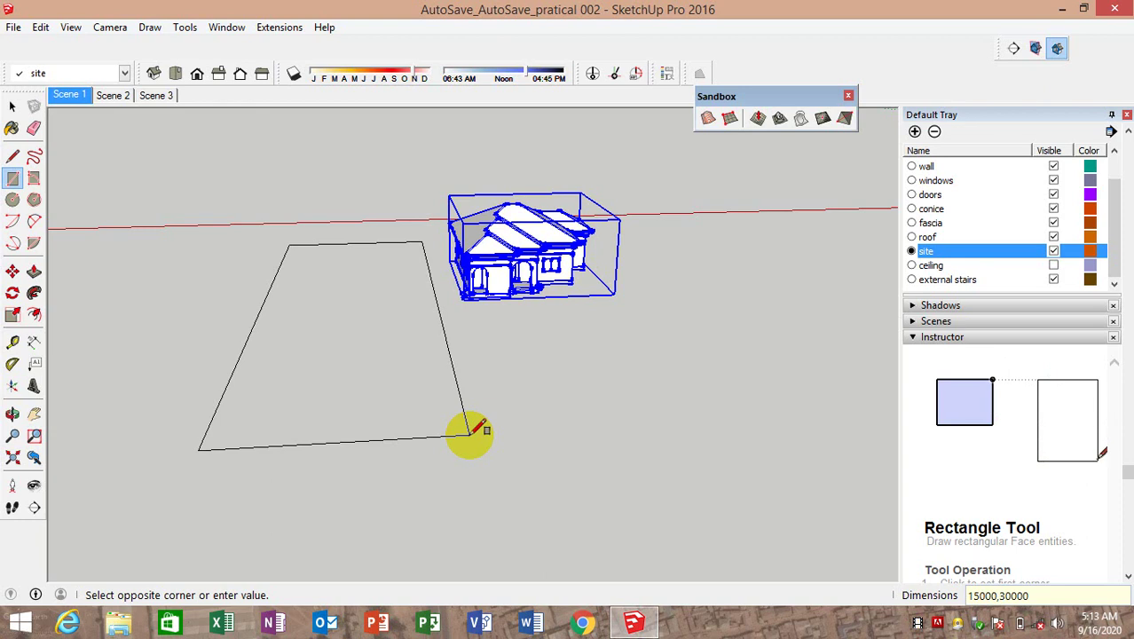
{"action": "key", "text": "Return"}
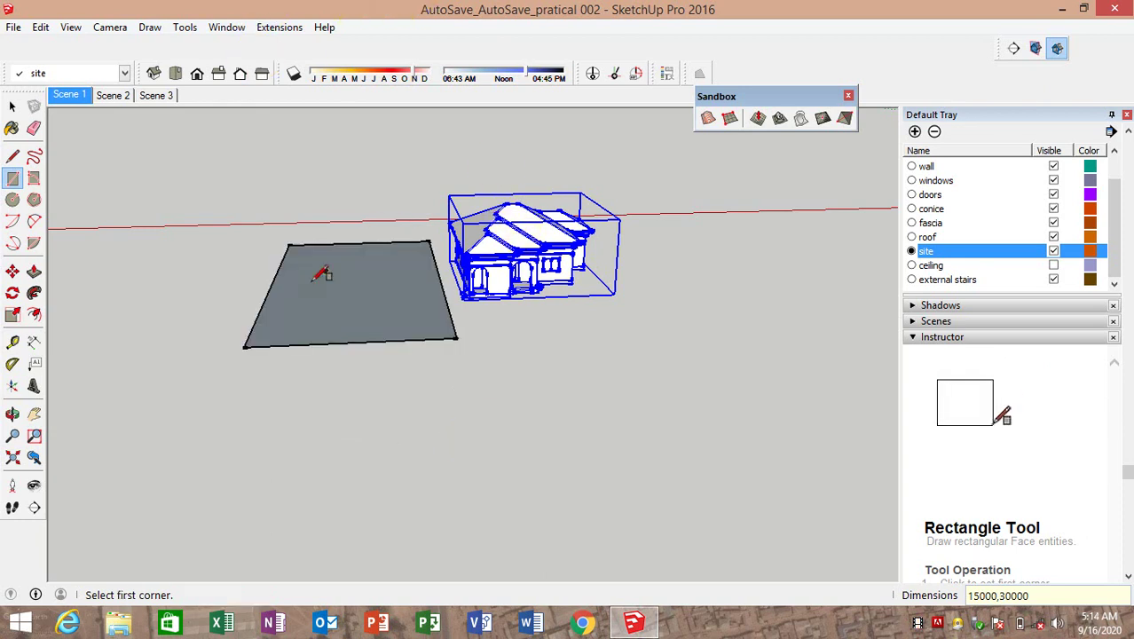
{"action": "middle_click_drag", "start_coordinate": [321, 275], "coordinate": [369, 354]}
{"action": "scroll", "coordinate": [369, 333], "scroll_direction": "up", "scroll_amount": 3}
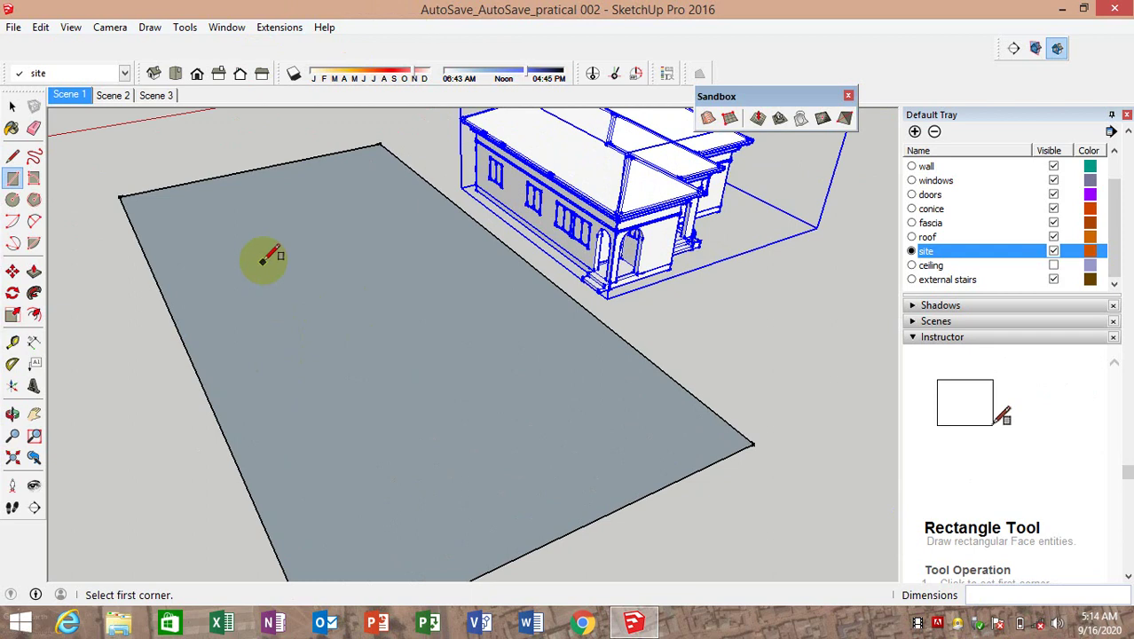
Reverse the site face so its front side shows, then select the house group
{"action": "left_click", "coordinate": [9, 111]}
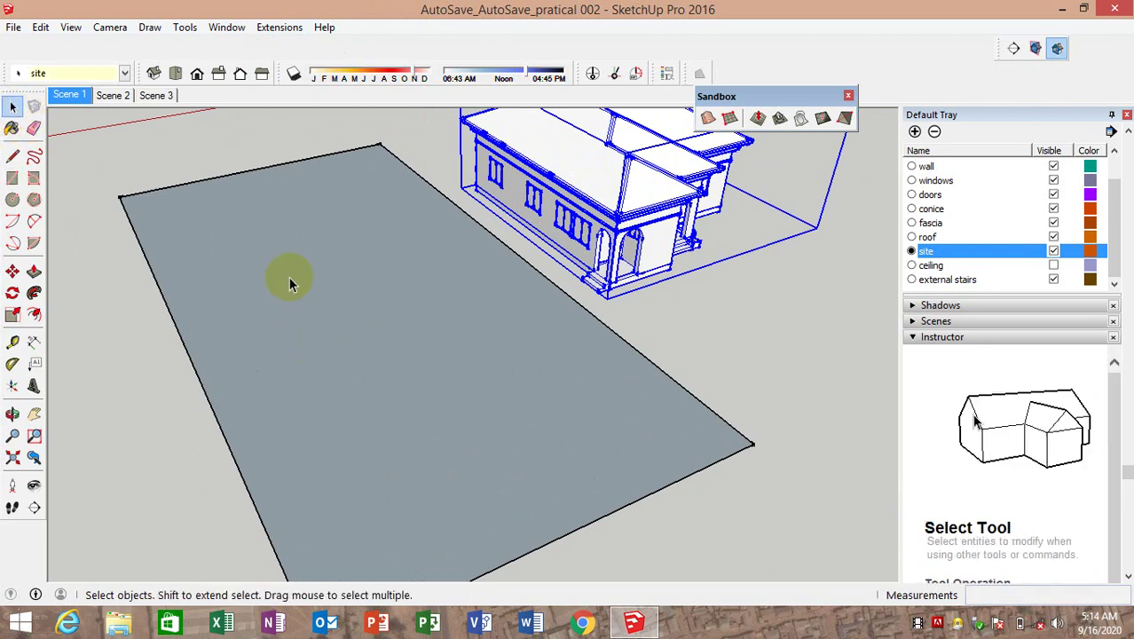
{"action": "left_click", "coordinate": [288, 276]}
{"action": "right_click", "coordinate": [223, 256]}
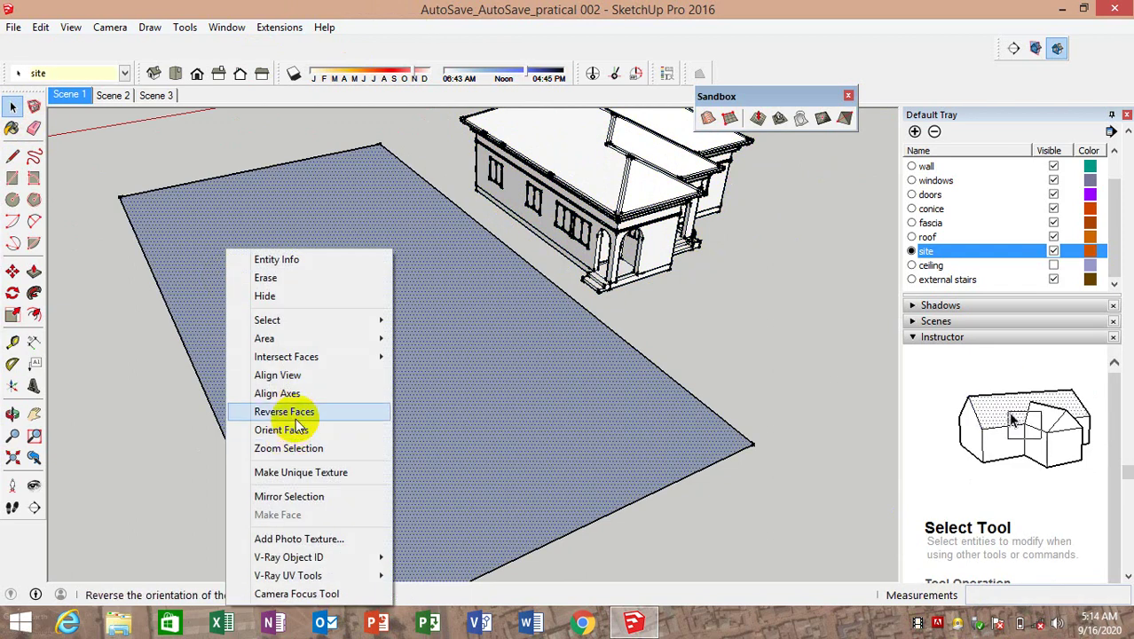
{"action": "left_click", "coordinate": [286, 413]}
{"action": "left_click", "coordinate": [624, 311]}
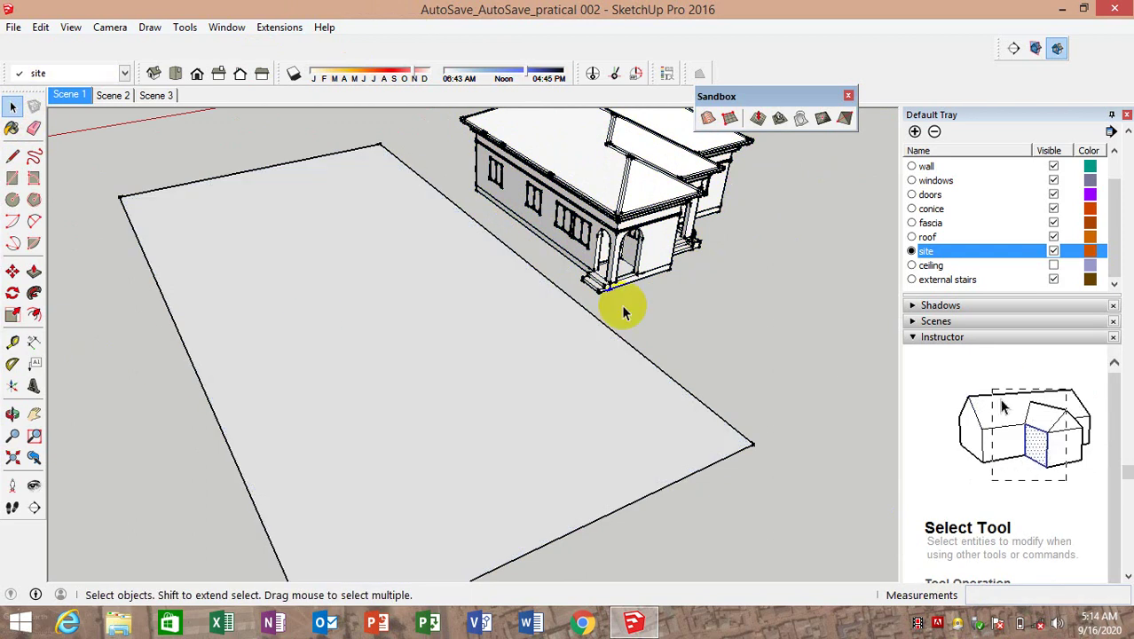
{"action": "left_click", "coordinate": [599, 233]}
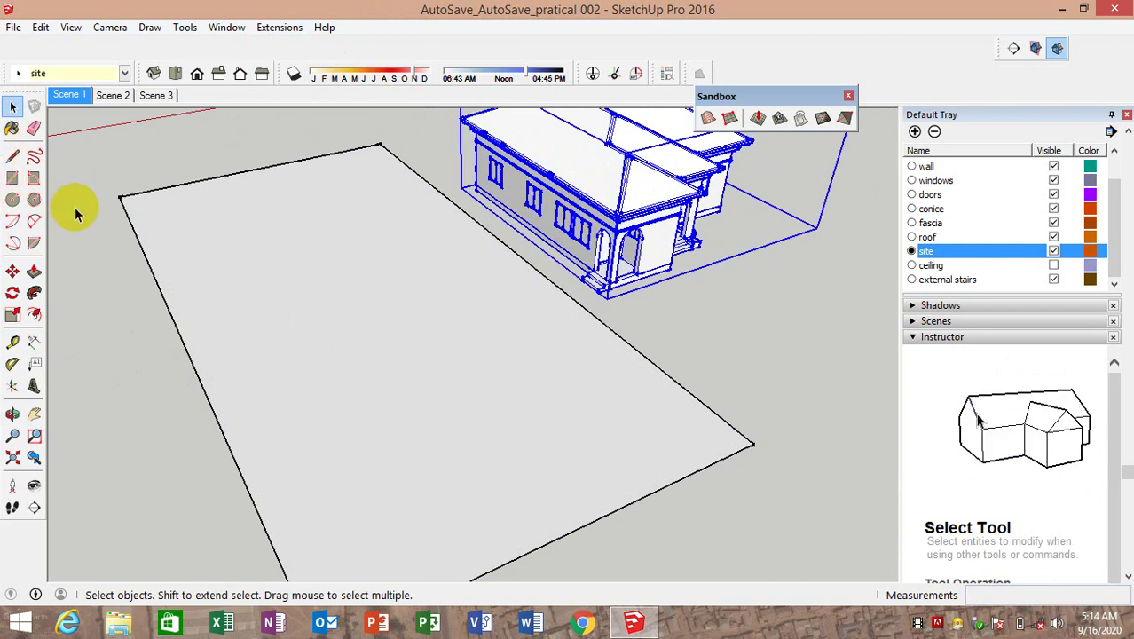
Make a first inward offset of the site edge, entering a distance of 1
{"action": "left_click", "coordinate": [33, 315]}
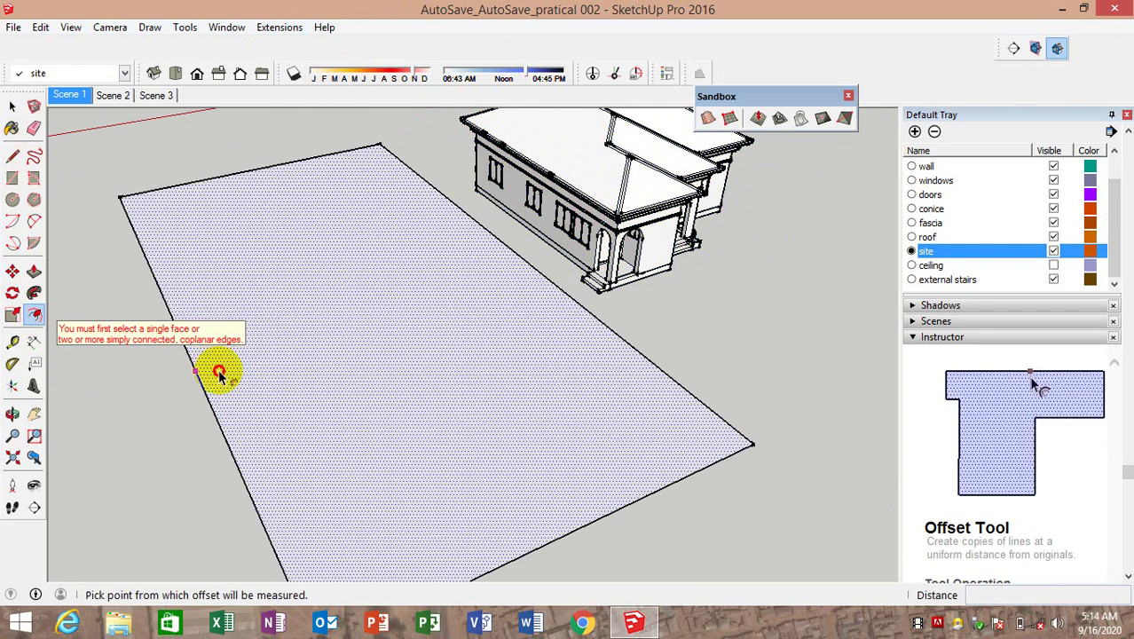
{"action": "left_click", "coordinate": [196, 373]}
{"action": "type", "text": "150"}
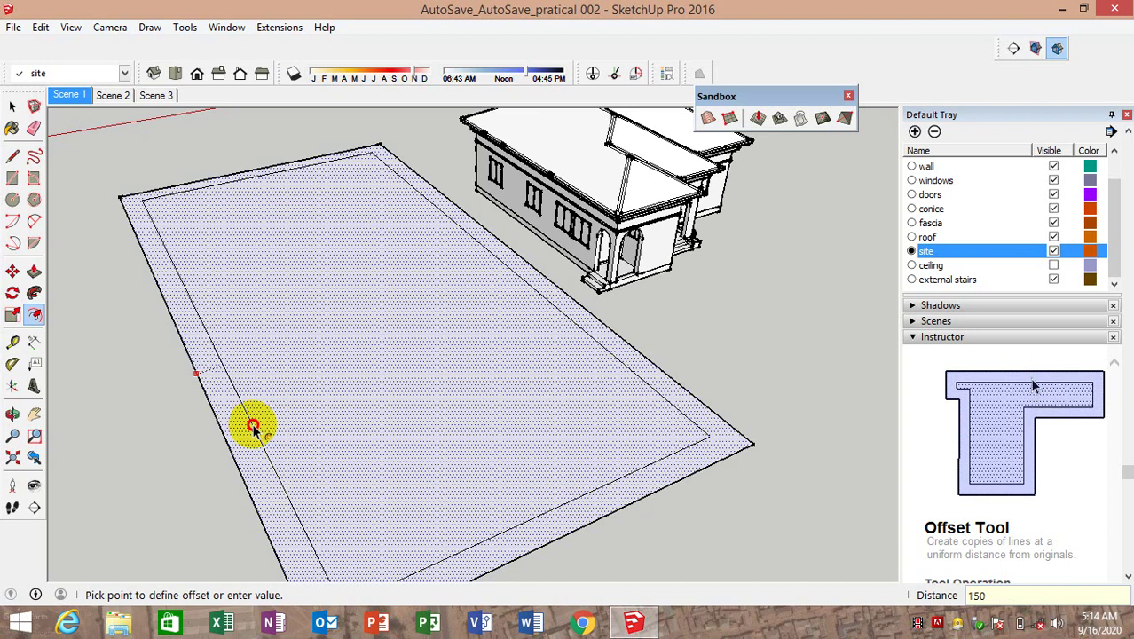
{"action": "key", "text": "Return"}
Move the house from its corner to its new position on the site
{"action": "scroll", "coordinate": [84, 198], "scroll_direction": "up", "scroll_amount": 3}
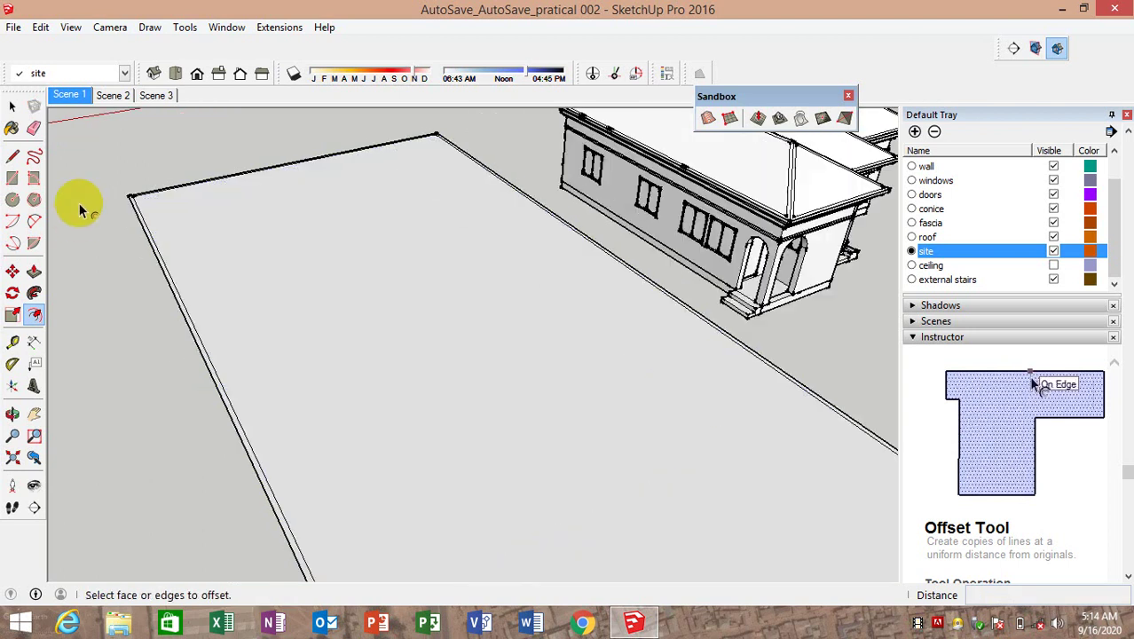
{"action": "scroll", "coordinate": [142, 191], "scroll_direction": "up", "scroll_amount": 3}
{"action": "left_click", "coordinate": [11, 273]}
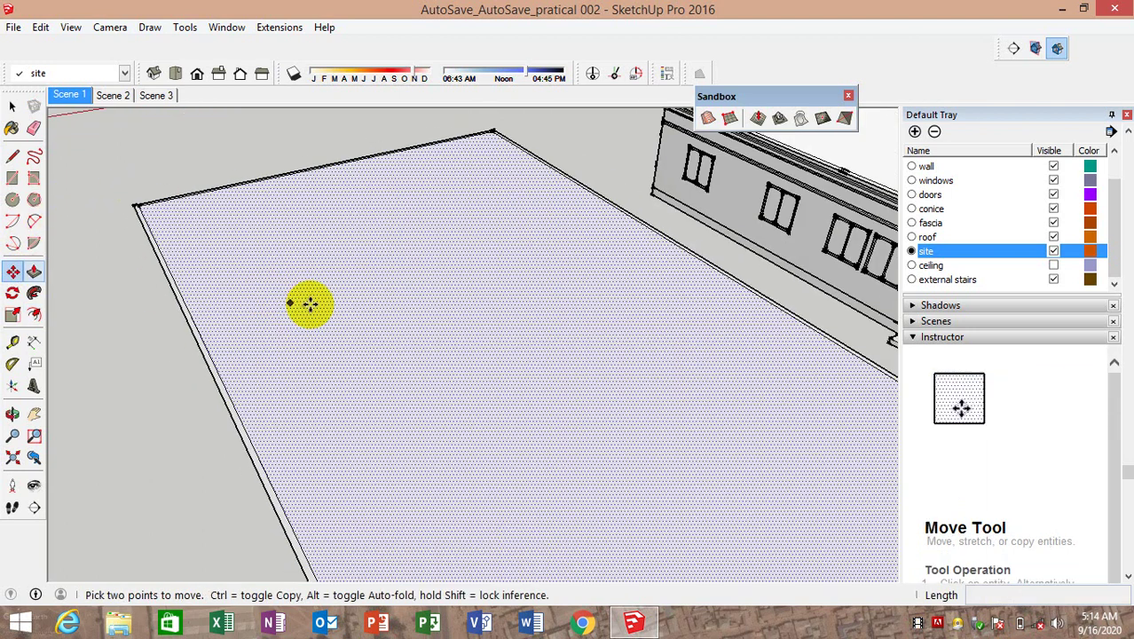
{"action": "scroll", "coordinate": [303, 302], "scroll_direction": "down", "scroll_amount": 3}
{"action": "left_click", "coordinate": [607, 209]}
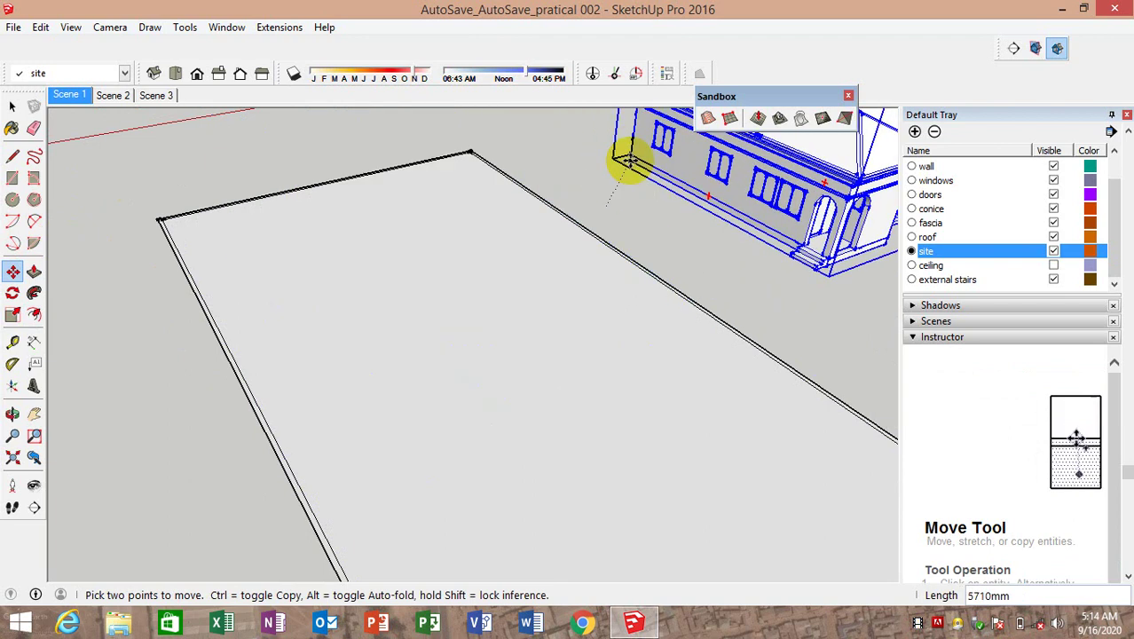
{"action": "left_click", "coordinate": [624, 159]}
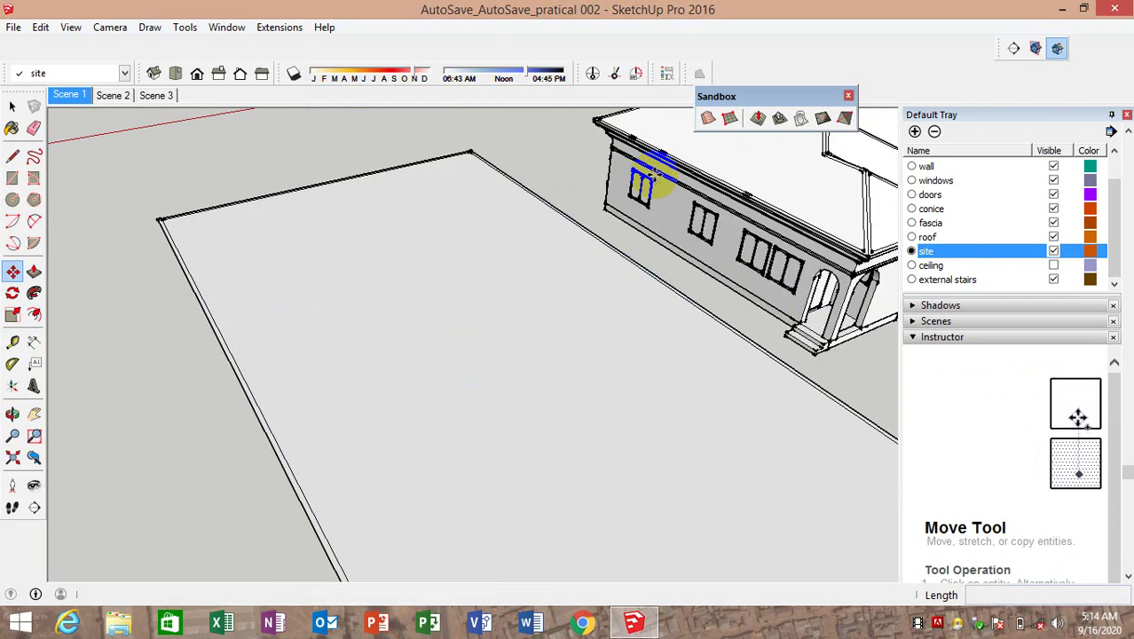
Offset the site outline 1500mm inward to form the border strip
{"action": "left_click", "coordinate": [35, 315]}
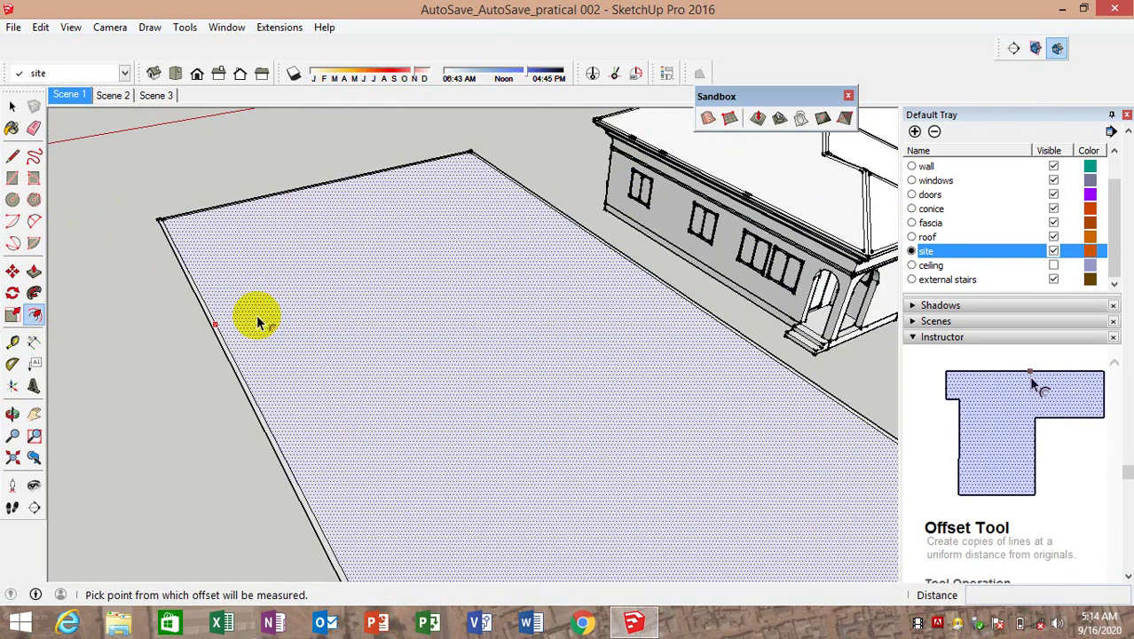
{"action": "left_click", "coordinate": [219, 330]}
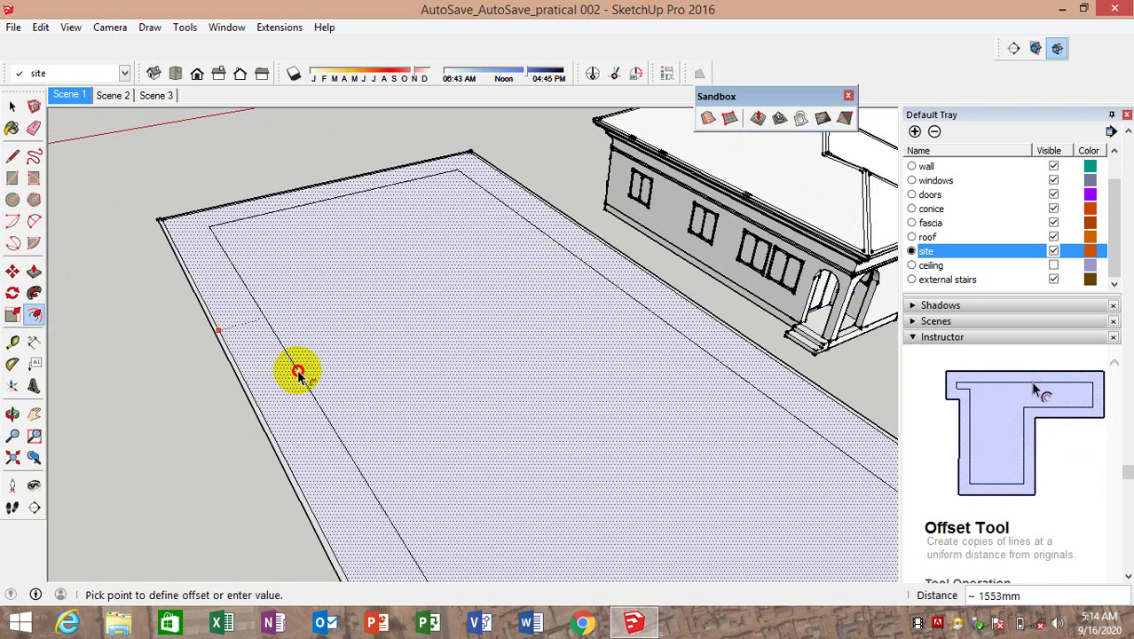
{"action": "type", "text": "1500"}
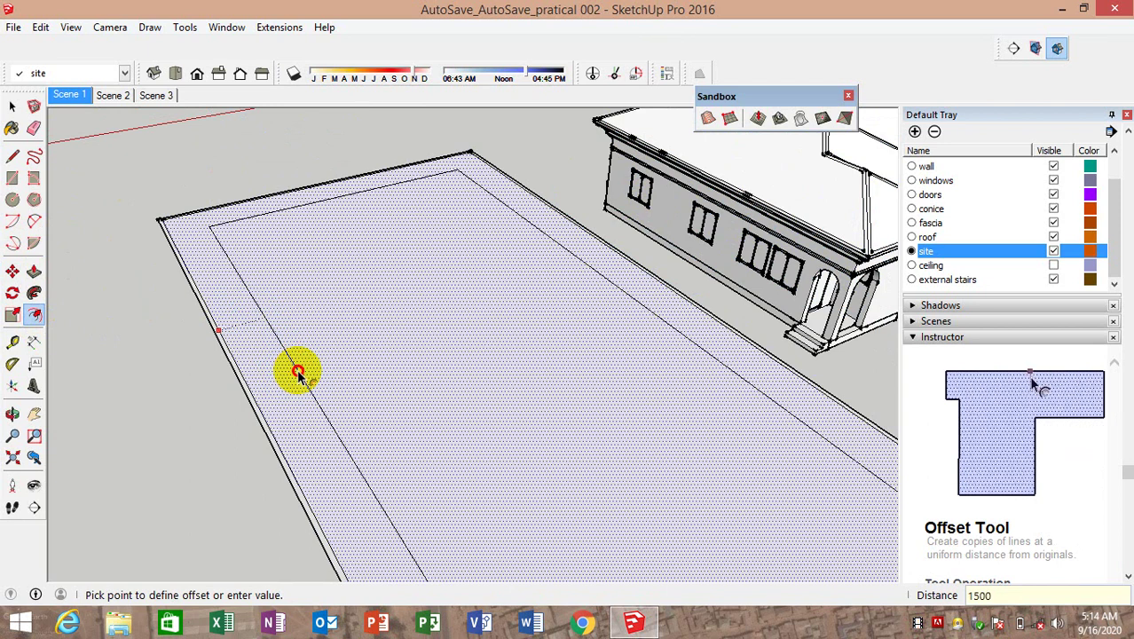
{"action": "key", "text": "Return"}
{"action": "scroll", "coordinate": [144, 233], "scroll_direction": "down", "scroll_amount": 3}
{"action": "middle_click_drag", "start_coordinate": [329, 276], "coordinate": [466, 195]}
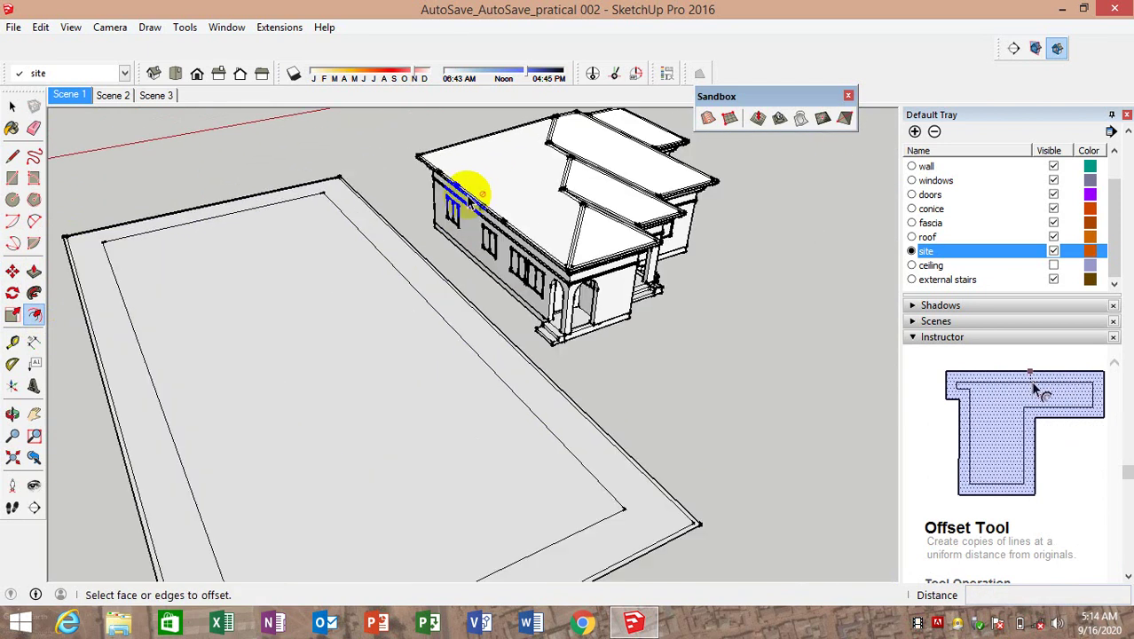
{"action": "left_click", "coordinate": [12, 106]}
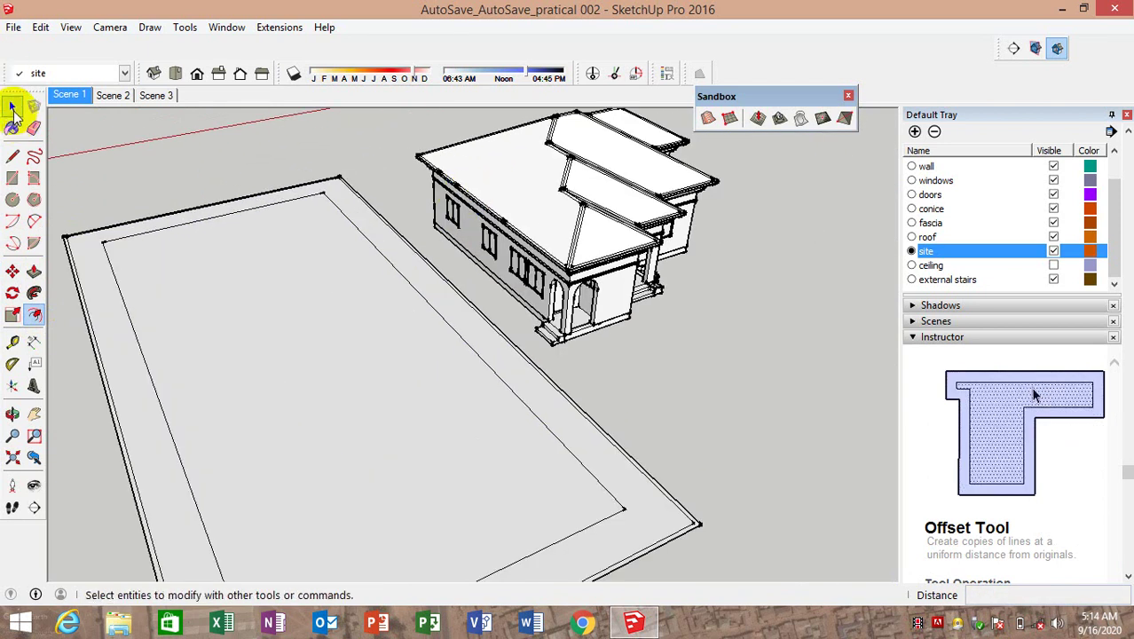
Offset the site border again to add a second line 600mm inside
{"action": "left_click", "coordinate": [12, 274]}
{"action": "scroll", "coordinate": [431, 232], "scroll_direction": "up", "scroll_amount": 4}
{"action": "scroll", "coordinate": [439, 213], "scroll_direction": "up", "scroll_amount": 1}
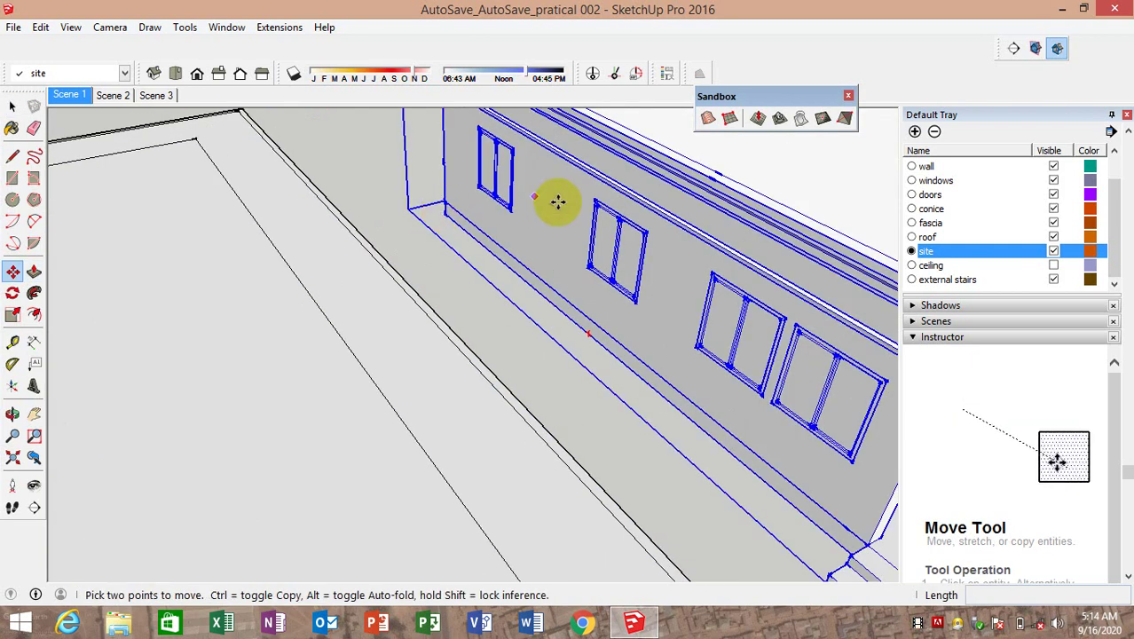
{"action": "scroll", "coordinate": [557, 202], "scroll_direction": "down", "scroll_amount": 2}
{"action": "scroll", "coordinate": [604, 241], "scroll_direction": "down", "scroll_amount": 2}
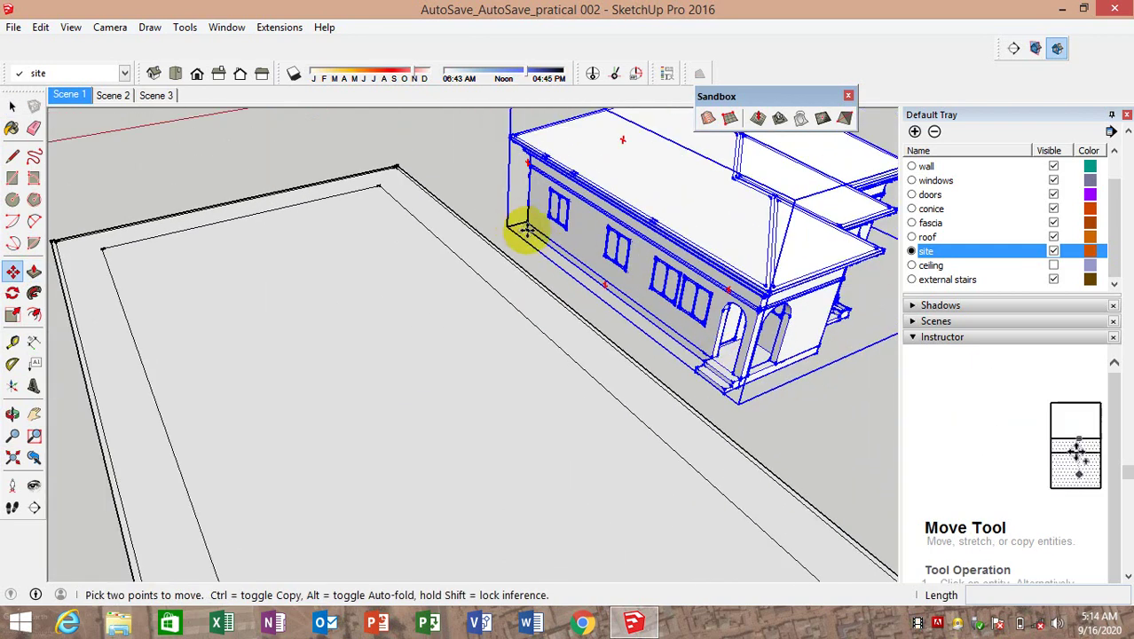
{"action": "scroll", "coordinate": [714, 364], "scroll_direction": "up", "scroll_amount": 3}
{"action": "scroll", "coordinate": [736, 400], "scroll_direction": "down", "scroll_amount": 1}
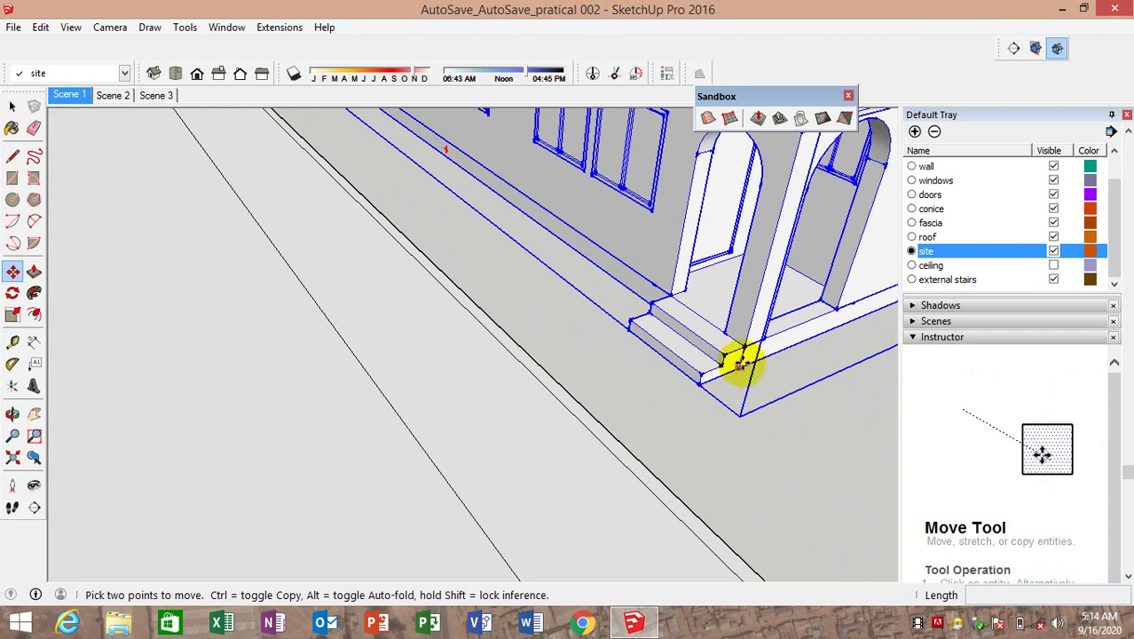
{"action": "scroll", "coordinate": [723, 364], "scroll_direction": "down", "scroll_amount": 3}
{"action": "scroll", "coordinate": [742, 372], "scroll_direction": "down", "scroll_amount": 1}
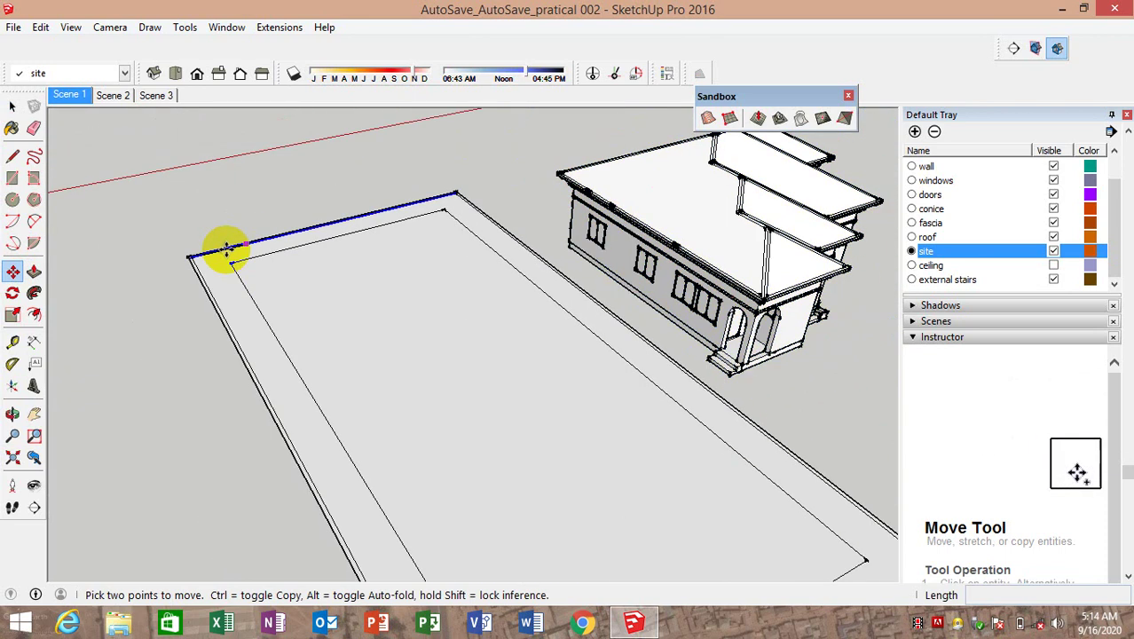
{"action": "left_click", "coordinate": [33, 314]}
{"action": "left_click", "coordinate": [317, 406]}
{"action": "type", "text": "600"}
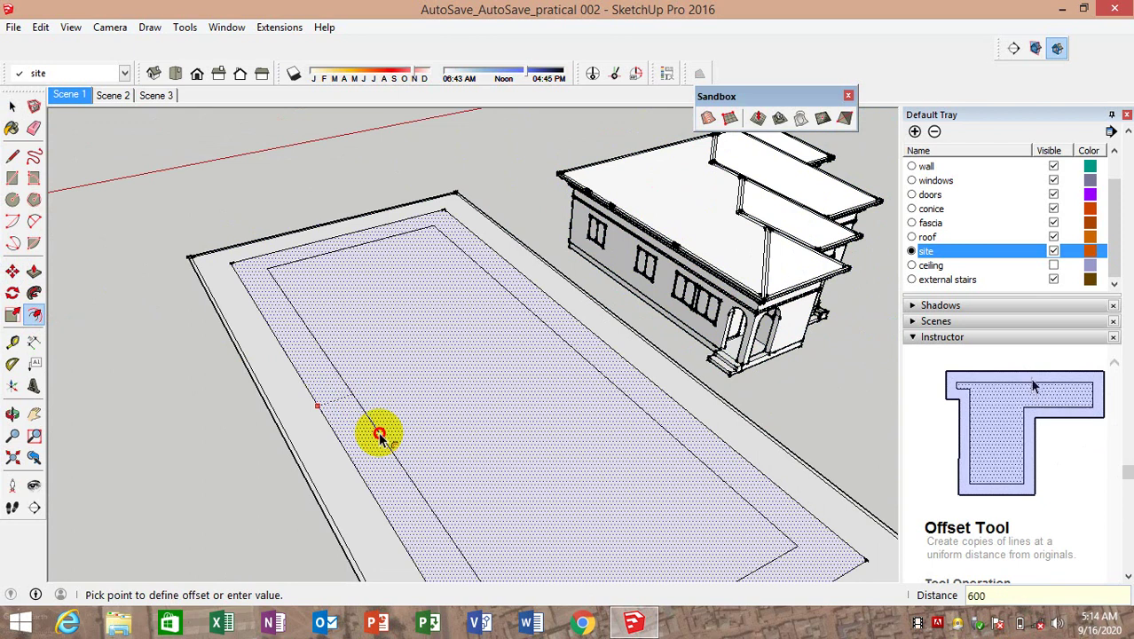
{"action": "left_click", "coordinate": [378, 434]}
Move the house group to a new position on the plot
{"action": "scroll", "coordinate": [346, 321], "scroll_direction": "up", "scroll_amount": 2}
{"action": "scroll", "coordinate": [449, 484], "scroll_direction": "down", "scroll_amount": 1}
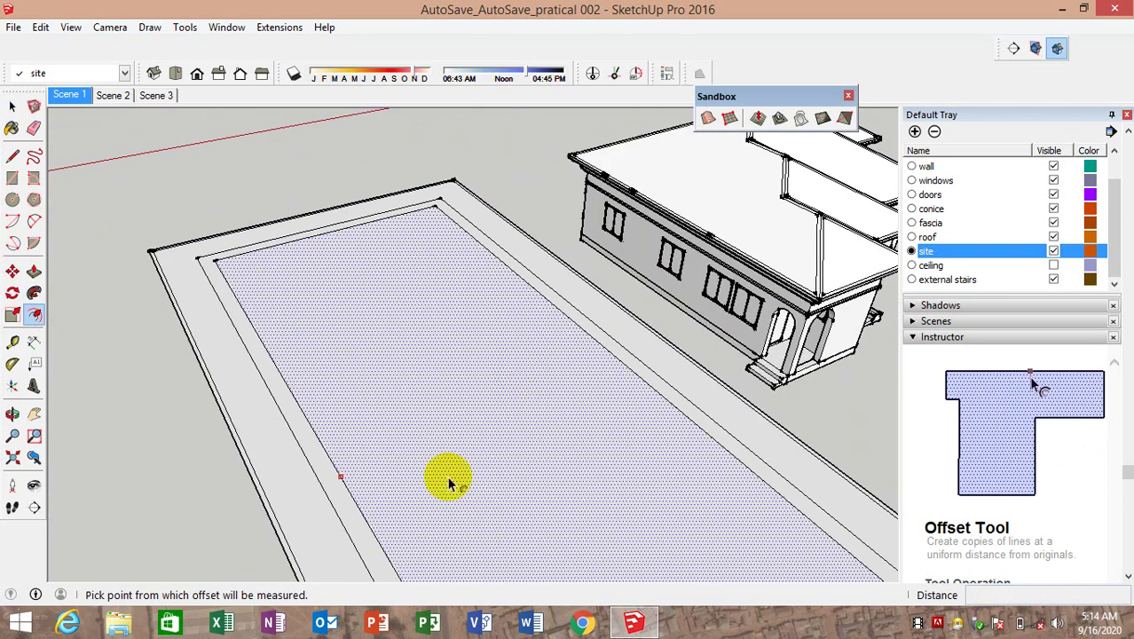
{"action": "left_click", "coordinate": [25, 272]}
{"action": "left_click", "coordinate": [575, 238]}
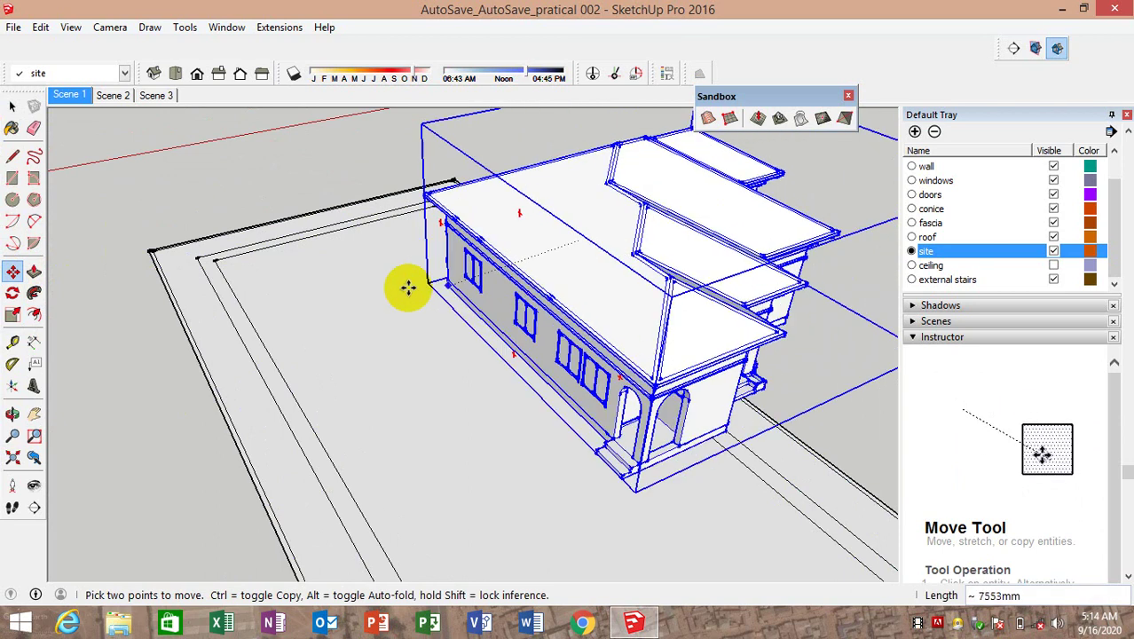
{"action": "scroll", "coordinate": [222, 253], "scroll_direction": "up", "scroll_amount": 2}
{"action": "scroll", "coordinate": [235, 266], "scroll_direction": "up", "scroll_amount": 2}
{"action": "scroll", "coordinate": [235, 281], "scroll_direction": "up", "scroll_amount": 2}
{"action": "scroll", "coordinate": [302, 336], "scroll_direction": "up", "scroll_amount": 2}
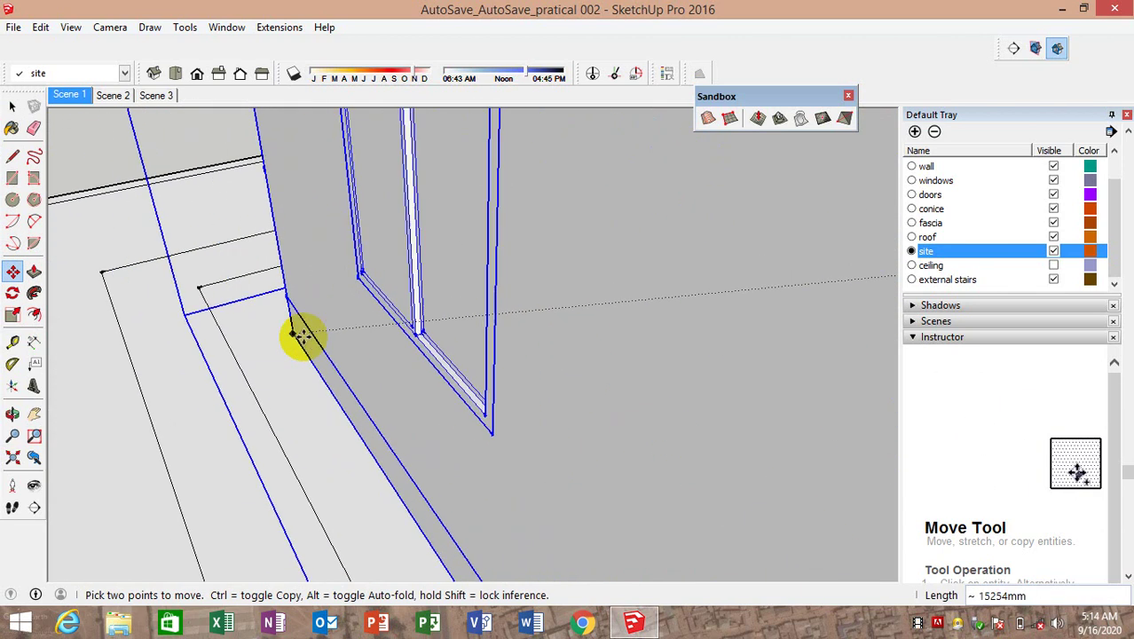
{"action": "scroll", "coordinate": [300, 336], "scroll_direction": "up", "scroll_amount": 2}
{"action": "scroll", "coordinate": [306, 339], "scroll_direction": "down", "scroll_amount": 2}
{"action": "left_click", "coordinate": [328, 344]}
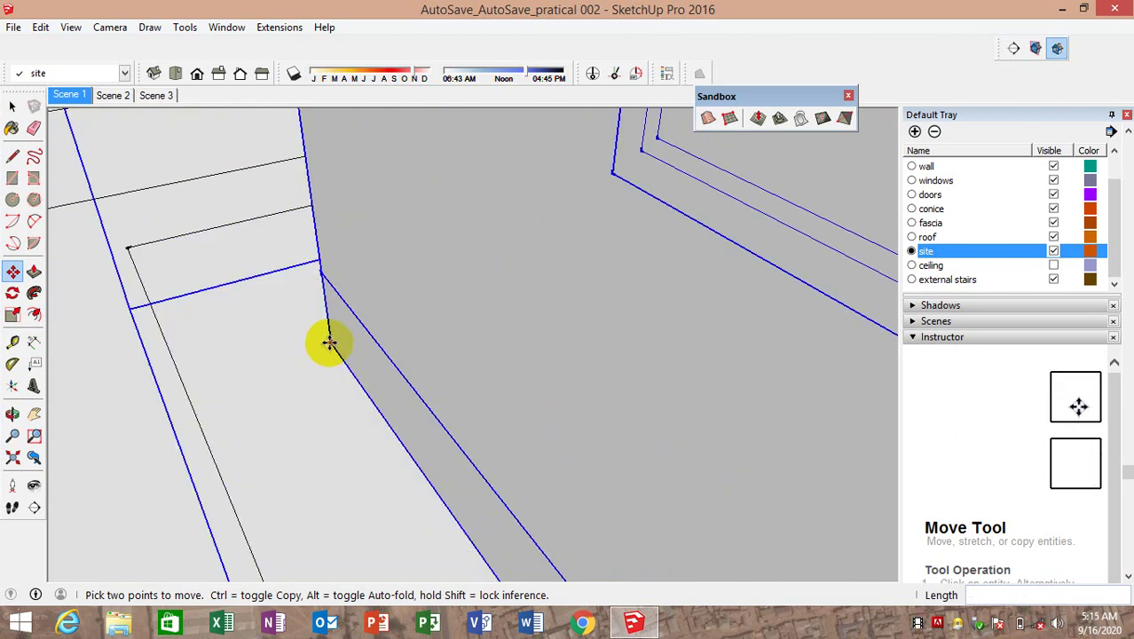
Move the house by its wall corner so it sits against the inner site line
{"action": "left_click", "coordinate": [328, 344]}
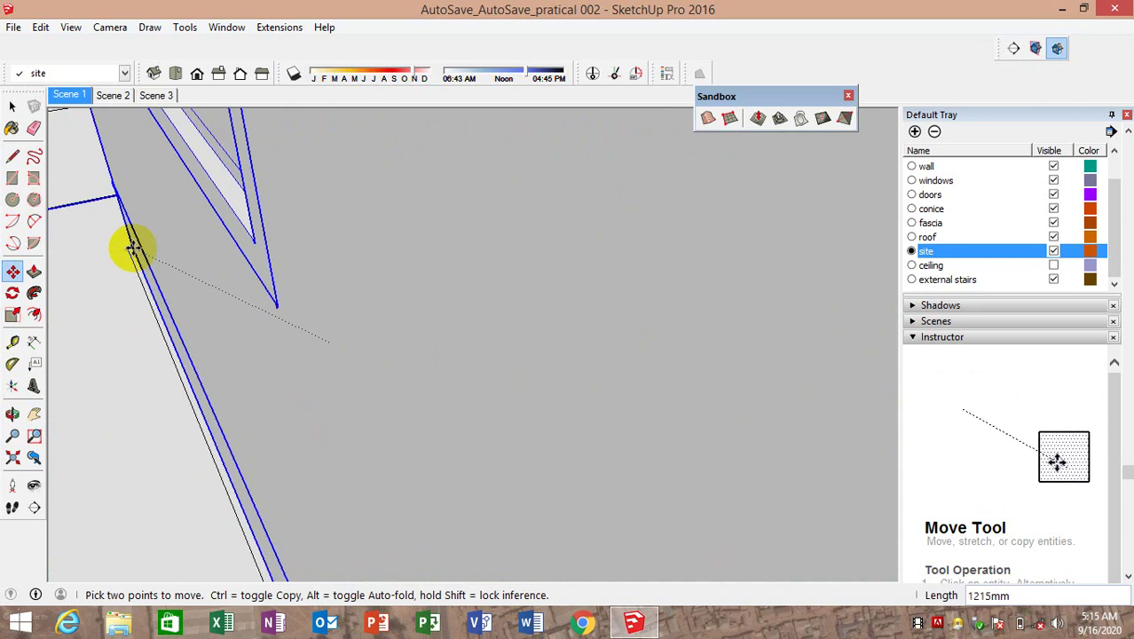
{"action": "left_click", "coordinate": [129, 246]}
{"action": "scroll", "coordinate": [276, 257], "scroll_direction": "up", "scroll_amount": 2}
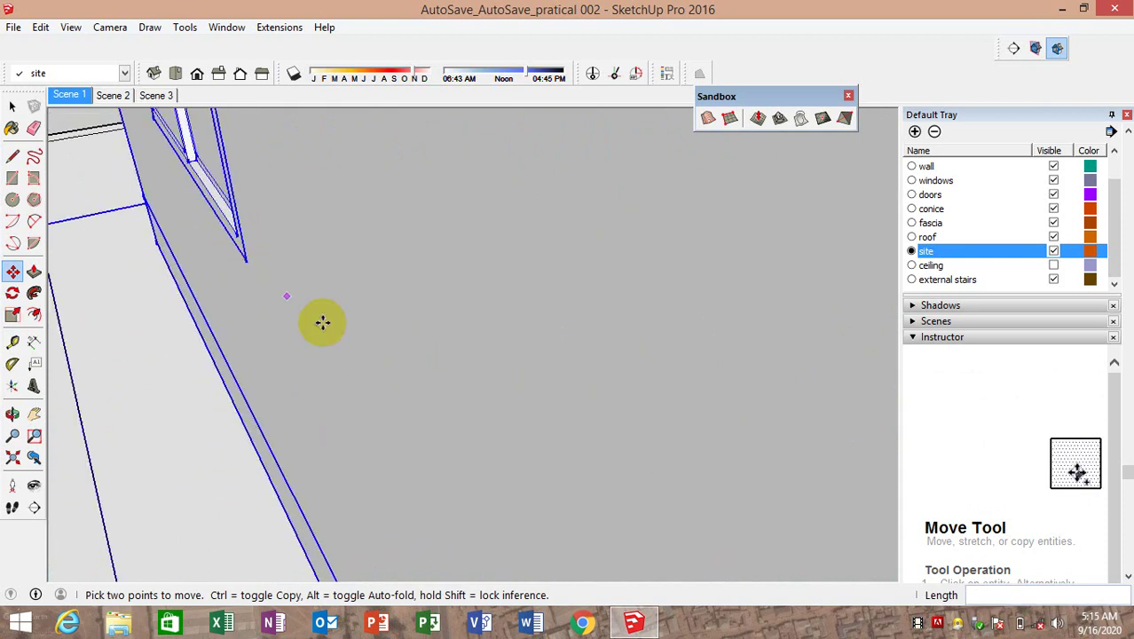
{"action": "scroll", "coordinate": [311, 302], "scroll_direction": "up", "scroll_amount": 2}
{"action": "scroll", "coordinate": [300, 286], "scroll_direction": "down", "scroll_amount": 3}
{"action": "scroll", "coordinate": [304, 284], "scroll_direction": "down", "scroll_amount": 3}
{"action": "scroll", "coordinate": [367, 415], "scroll_direction": "down", "scroll_amount": 2}
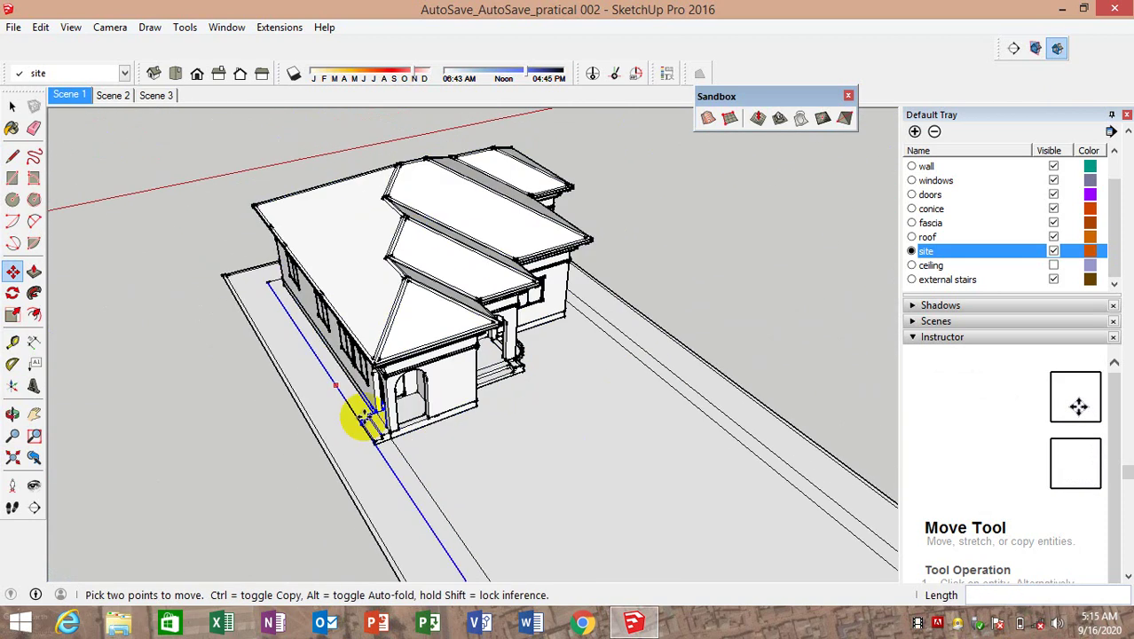
{"action": "mouse_move", "coordinate": [367, 415]}
{"action": "middle_mouse_down"}
{"action": "mouse_move", "coordinate": [371, 301]}
{"action": "mouse_move", "coordinate": [367, 324]}
{"action": "middle_mouse_up"}
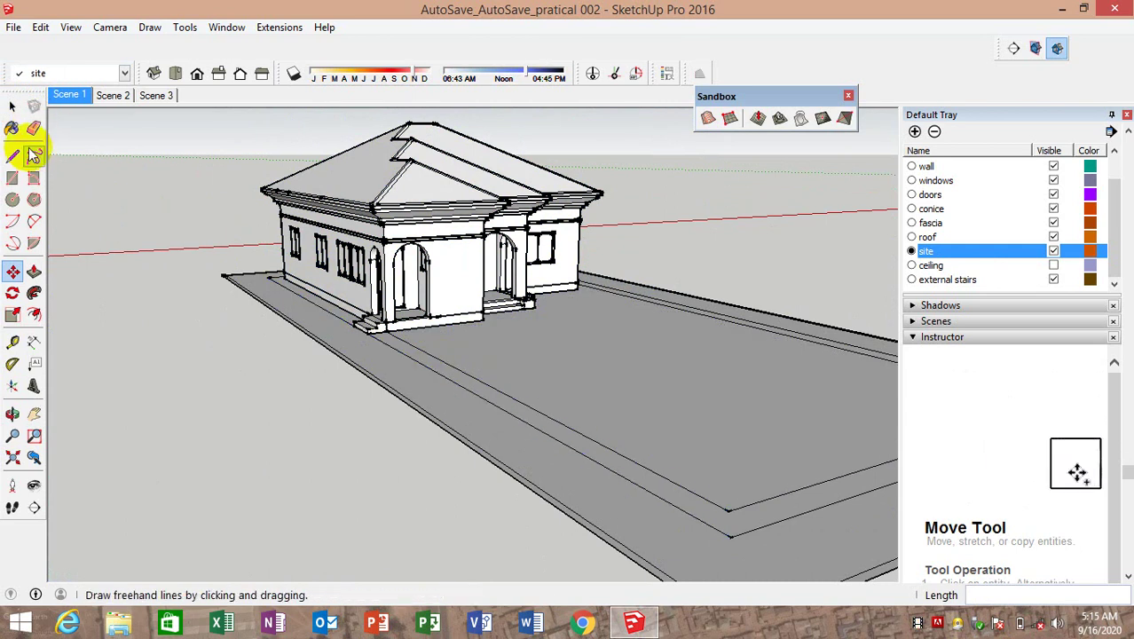
Erase the extra offset lines on the site with the Eraser
{"action": "left_click", "coordinate": [34, 130]}
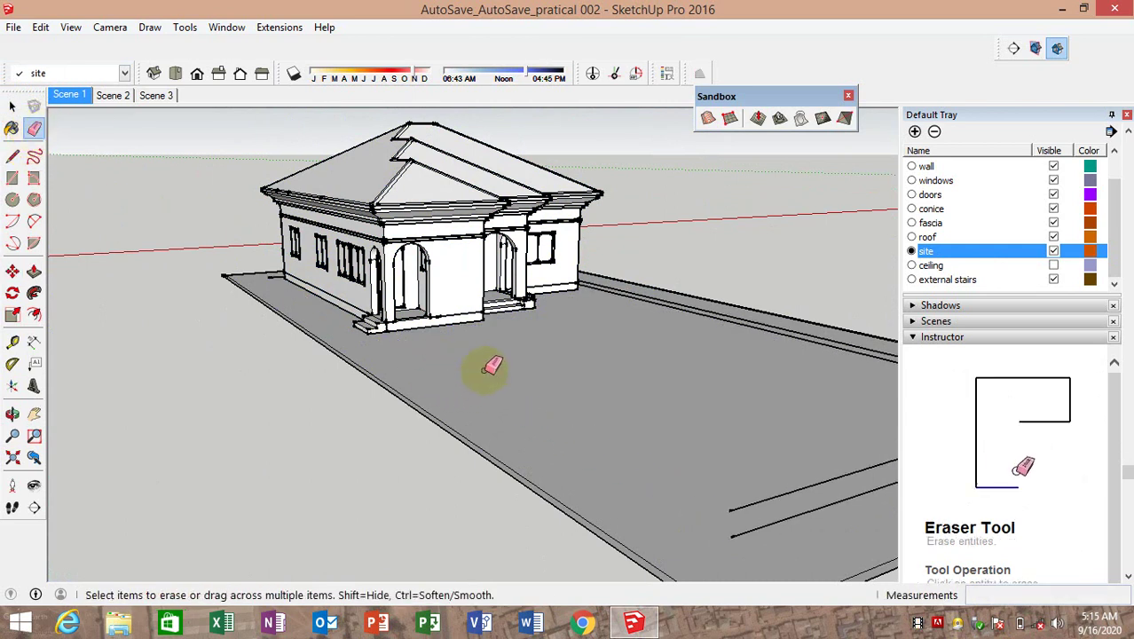
{"action": "scroll", "coordinate": [493, 366], "scroll_direction": "down", "scroll_amount": 3}
{"action": "middle_click_drag", "start_coordinate": [431, 347], "coordinate": [380, 317]}
{"action": "scroll", "coordinate": [367, 342], "scroll_direction": "up", "scroll_amount": 3}
{"action": "scroll", "coordinate": [251, 340], "scroll_direction": "up", "scroll_amount": 3}
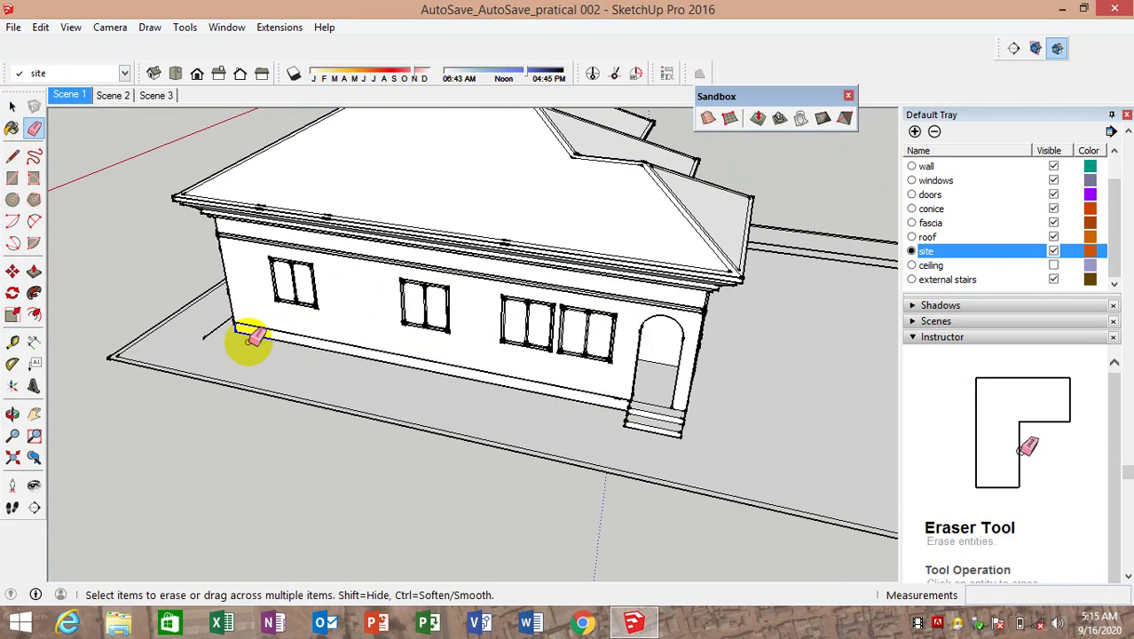
{"action": "scroll", "coordinate": [209, 334], "scroll_direction": "down", "scroll_amount": 3}
{"action": "mouse_move", "coordinate": [203, 329]}
{"action": "middle_mouse_down"}
{"action": "mouse_move", "coordinate": [387, 329]}
{"action": "mouse_move", "coordinate": [446, 317]}
{"action": "middle_mouse_up"}
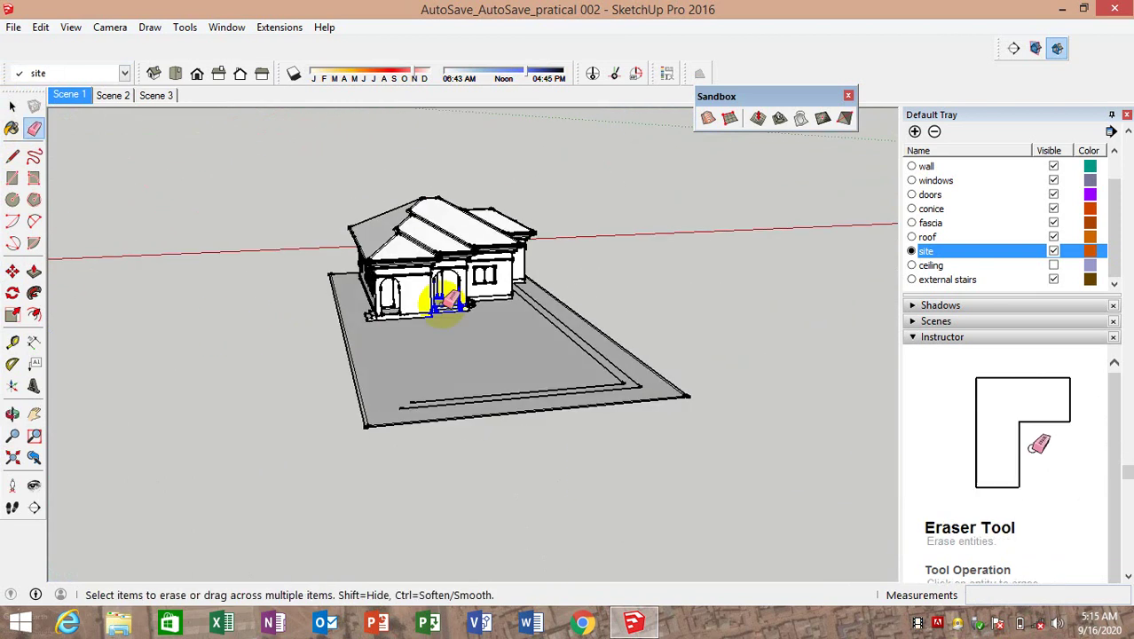
{"action": "scroll", "coordinate": [554, 305], "scroll_direction": "up", "scroll_amount": 5}
{"action": "left_click", "coordinate": [532, 325]}
Orbit, zoom and pan around the house to check its front
{"action": "scroll", "coordinate": [524, 306], "scroll_direction": "down", "scroll_amount": 3}
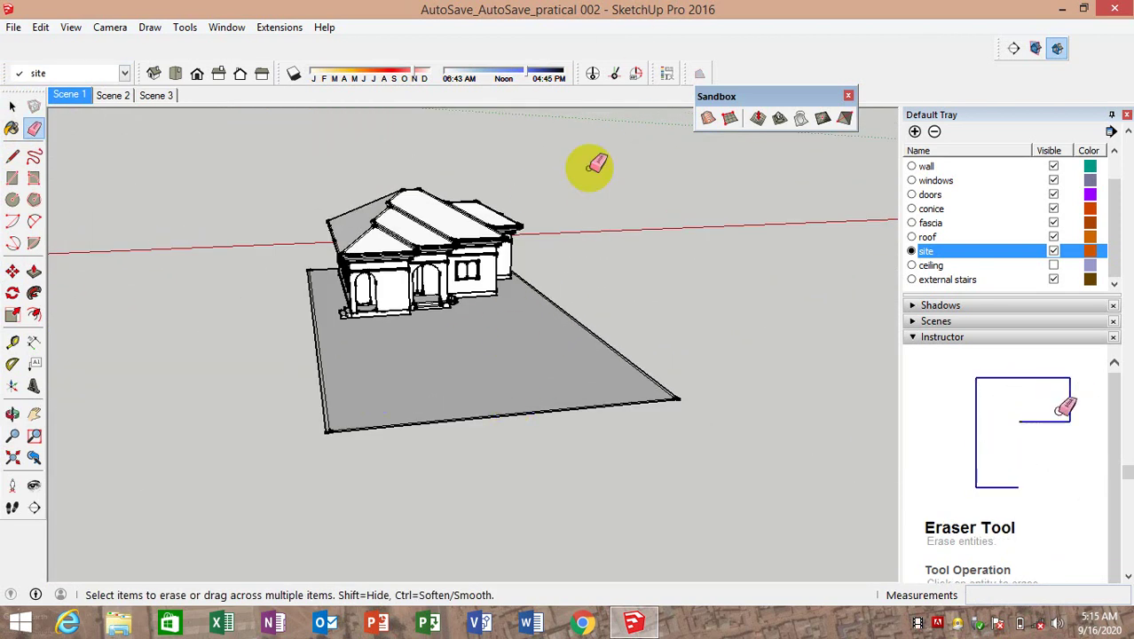
{"action": "scroll", "coordinate": [481, 355], "scroll_direction": "up", "scroll_amount": 3}
{"action": "mouse_move", "coordinate": [480, 355]}
{"action": "middle_mouse_down"}
{"action": "mouse_move", "coordinate": [363, 337]}
{"action": "mouse_move", "coordinate": [224, 332]}
{"action": "mouse_move", "coordinate": [228, 342]}
{"action": "mouse_move", "coordinate": [185, 299]}
{"action": "middle_mouse_up"}
{"action": "scroll", "coordinate": [739, 545], "scroll_direction": "down", "scroll_amount": 3}
{"action": "mouse_move", "coordinate": [739, 545]}
{"action": "middle_mouse_down"}
{"action": "mouse_move", "coordinate": [407, 466]}
{"action": "mouse_move", "coordinate": [405, 431]}
{"action": "middle_mouse_up"}
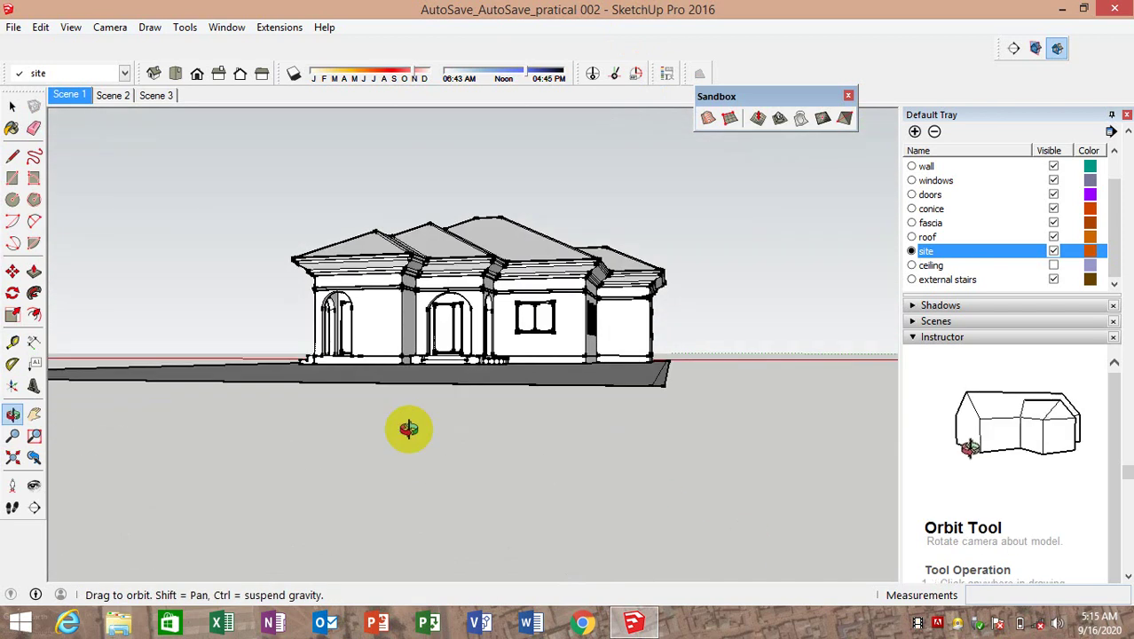
{"action": "scroll", "coordinate": [442, 347], "scroll_direction": "up", "scroll_amount": 2}
{"action": "scroll", "coordinate": [448, 330], "scroll_direction": "up", "scroll_amount": 1}
{"action": "scroll", "coordinate": [448, 337], "scroll_direction": "up", "scroll_amount": 2}
{"action": "scroll", "coordinate": [448, 337], "scroll_direction": "up", "scroll_amount": 1}
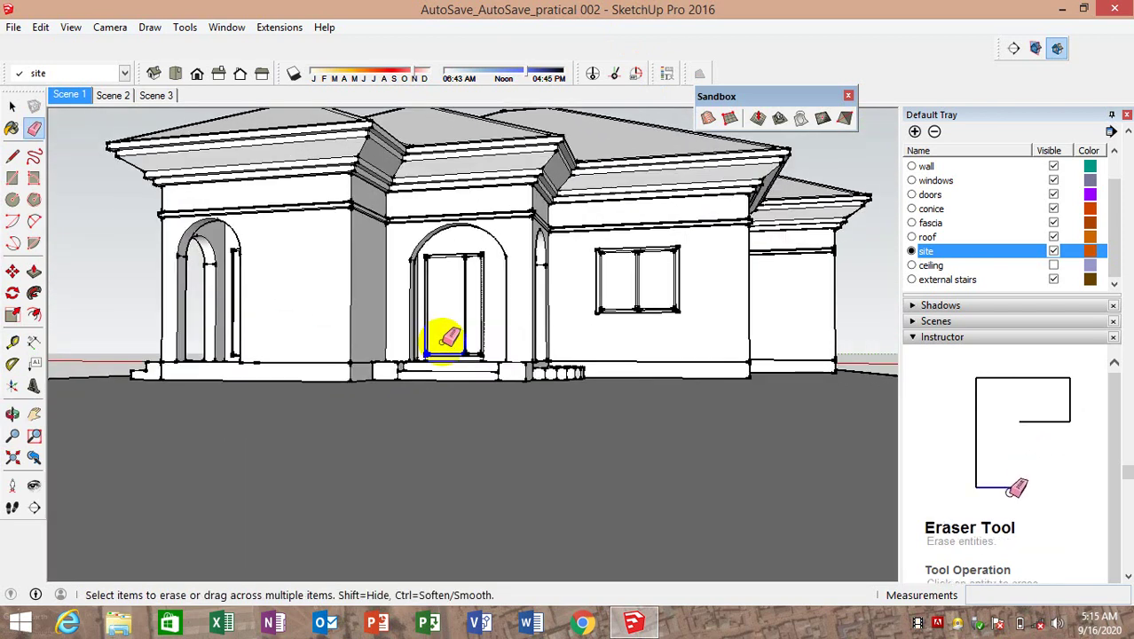
{"action": "left_click", "coordinate": [34, 414]}
{"action": "mouse_move", "coordinate": [519, 215]}
{"action": "left_mouse_down"}
{"action": "mouse_move", "coordinate": [577, 202]}
{"action": "mouse_move", "coordinate": [577, 229]}
{"action": "left_mouse_up"}
{"action": "middle_click_drag", "start_coordinate": [368, 424], "coordinate": [324, 406]}
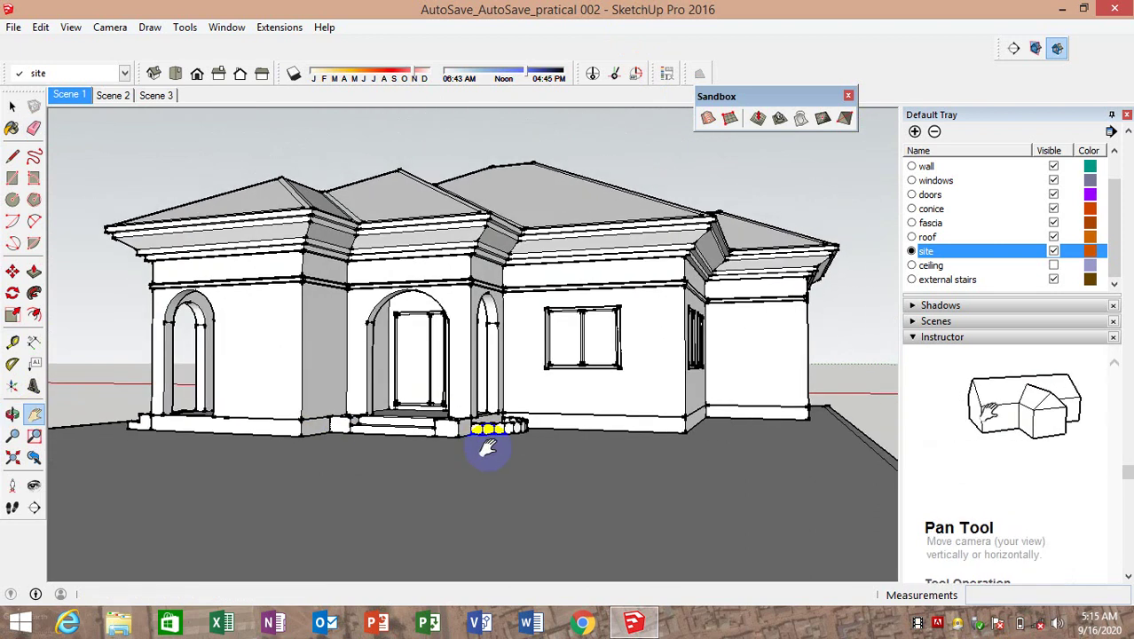
{"action": "mouse_move", "coordinate": [450, 471]}
{"action": "middle_mouse_down"}
{"action": "mouse_move", "coordinate": [485, 471]}
{"action": "mouse_move", "coordinate": [493, 451]}
{"action": "mouse_move", "coordinate": [417, 432]}
{"action": "middle_mouse_up"}
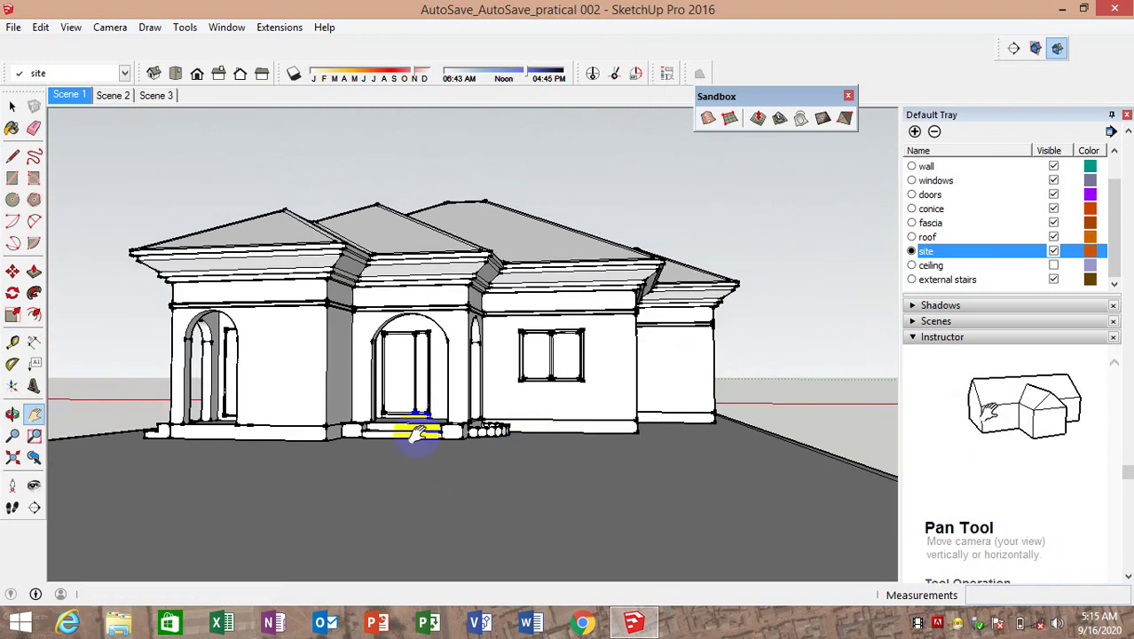
Pan, zoom and orbit to a close three-quarter view of the arched entrance and front steps
{"action": "left_click", "coordinate": [75, 96]}
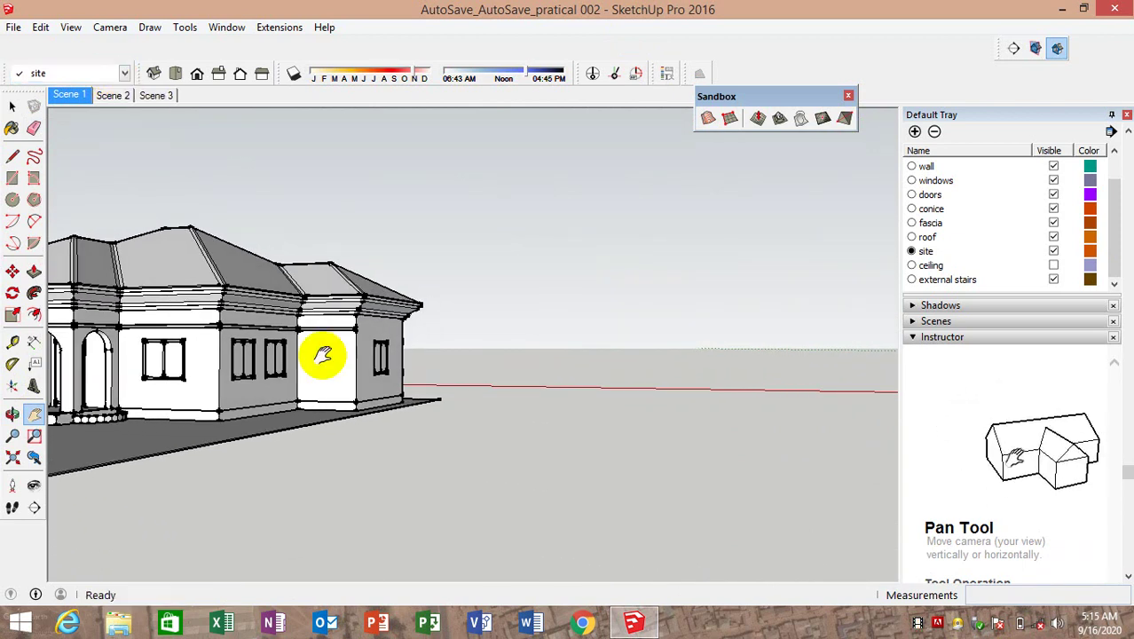
{"action": "mouse_move", "coordinate": [157, 429]}
{"action": "left_mouse_down"}
{"action": "mouse_move", "coordinate": [514, 450]}
{"action": "mouse_move", "coordinate": [490, 445]}
{"action": "left_mouse_up"}
{"action": "mouse_move", "coordinate": [490, 444]}
{"action": "middle_mouse_down"}
{"action": "mouse_move", "coordinate": [497, 422]}
{"action": "mouse_move", "coordinate": [482, 423]}
{"action": "mouse_move", "coordinate": [481, 392]}
{"action": "middle_mouse_up"}
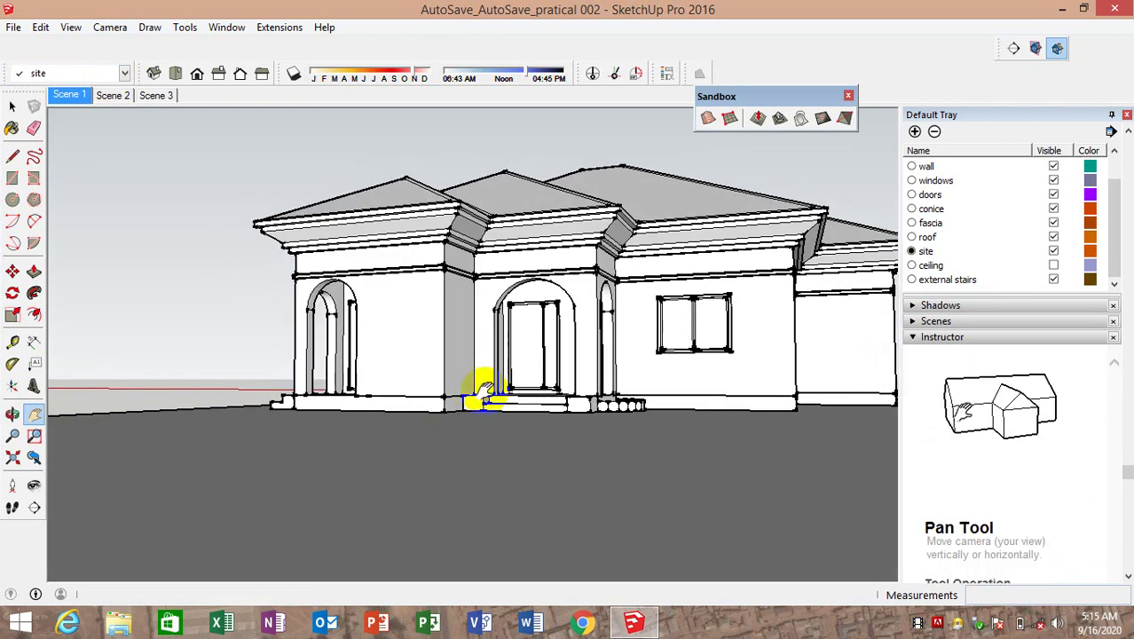
{"action": "left_click_drag", "start_coordinate": [481, 392], "coordinate": [548, 324]}
{"action": "left_click_drag", "start_coordinate": [561, 205], "coordinate": [543, 239]}
{"action": "scroll", "coordinate": [544, 239], "scroll_direction": "down", "scroll_amount": 1}
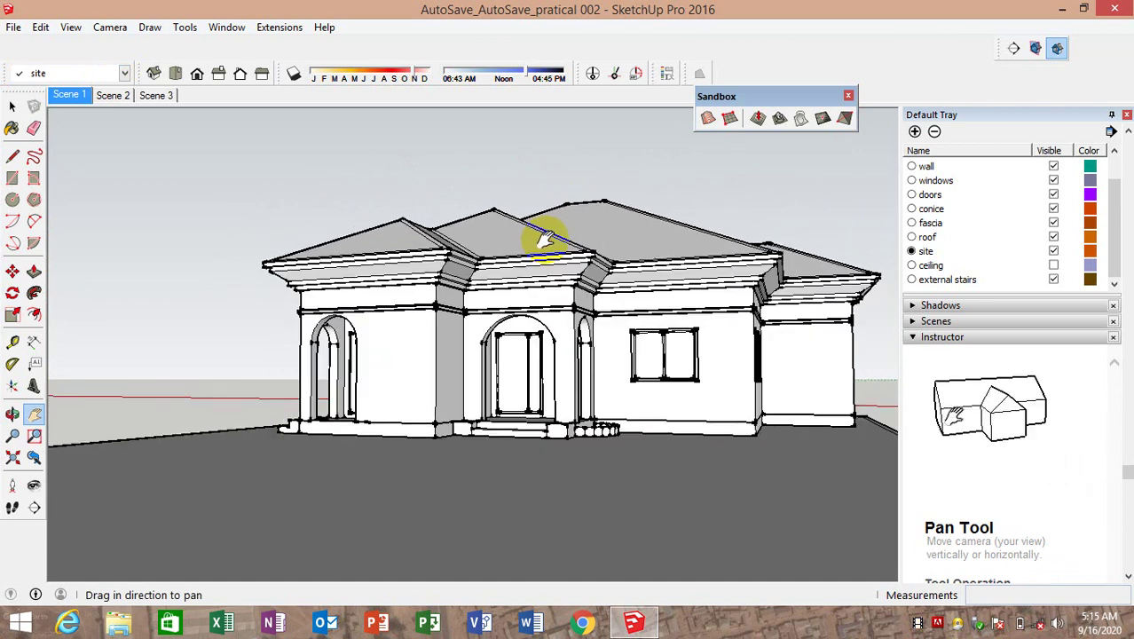
{"action": "scroll", "coordinate": [490, 374], "scroll_direction": "up", "scroll_amount": 1}
{"action": "scroll", "coordinate": [475, 363], "scroll_direction": "up", "scroll_amount": 1}
{"action": "scroll", "coordinate": [461, 351], "scroll_direction": "up", "scroll_amount": 1}
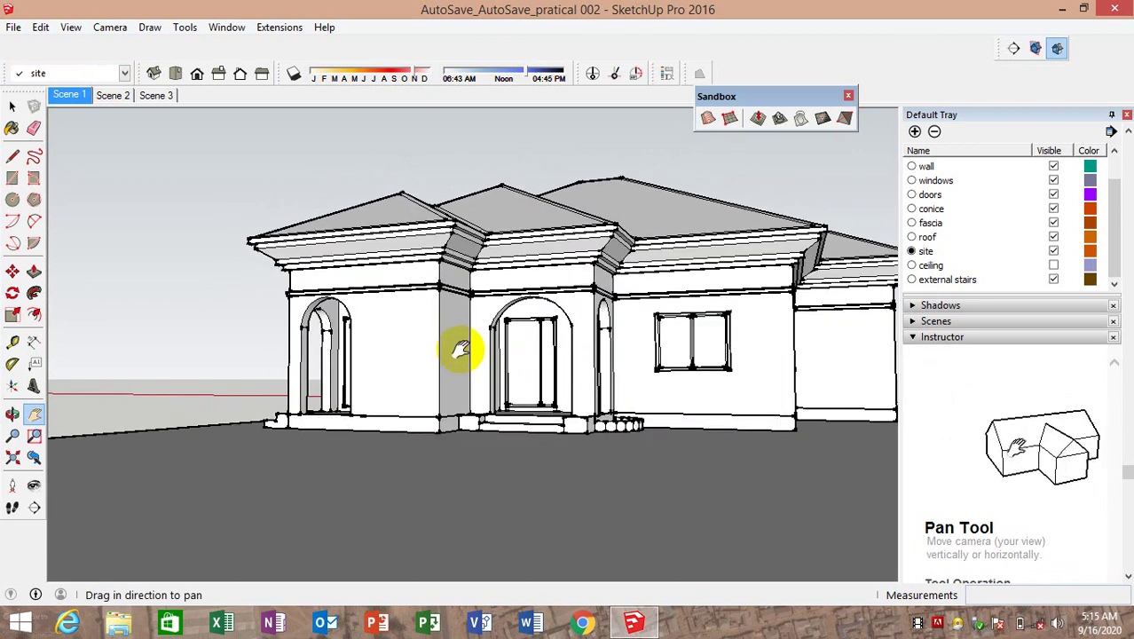
{"action": "scroll", "coordinate": [491, 347], "scroll_direction": "down", "scroll_amount": 1}
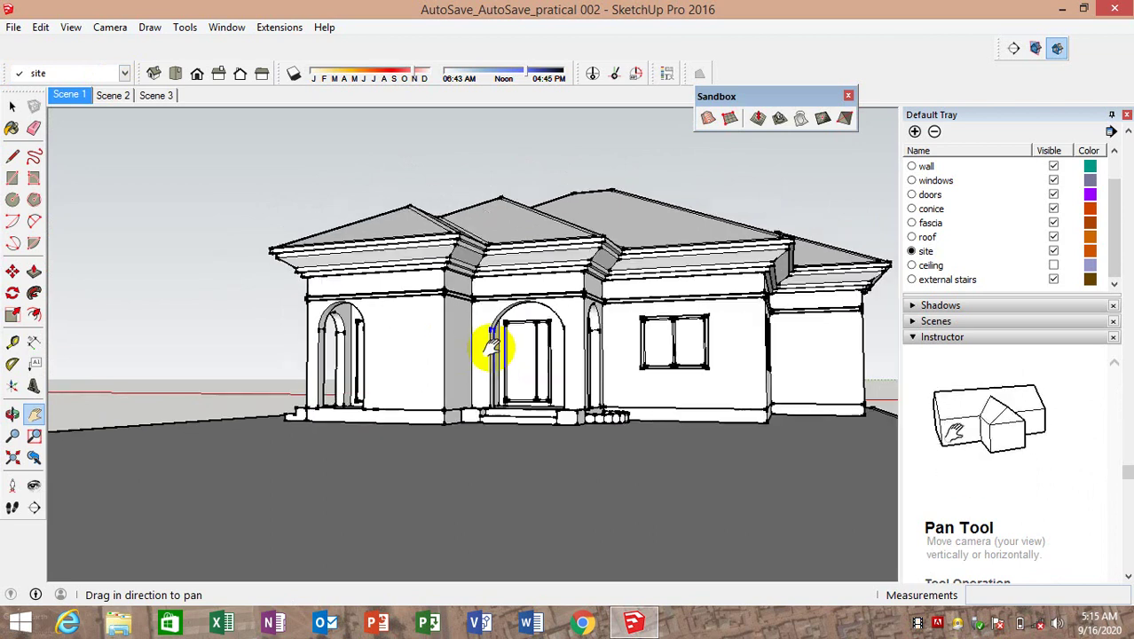
{"action": "left_click_drag", "start_coordinate": [677, 271], "coordinate": [658, 284]}
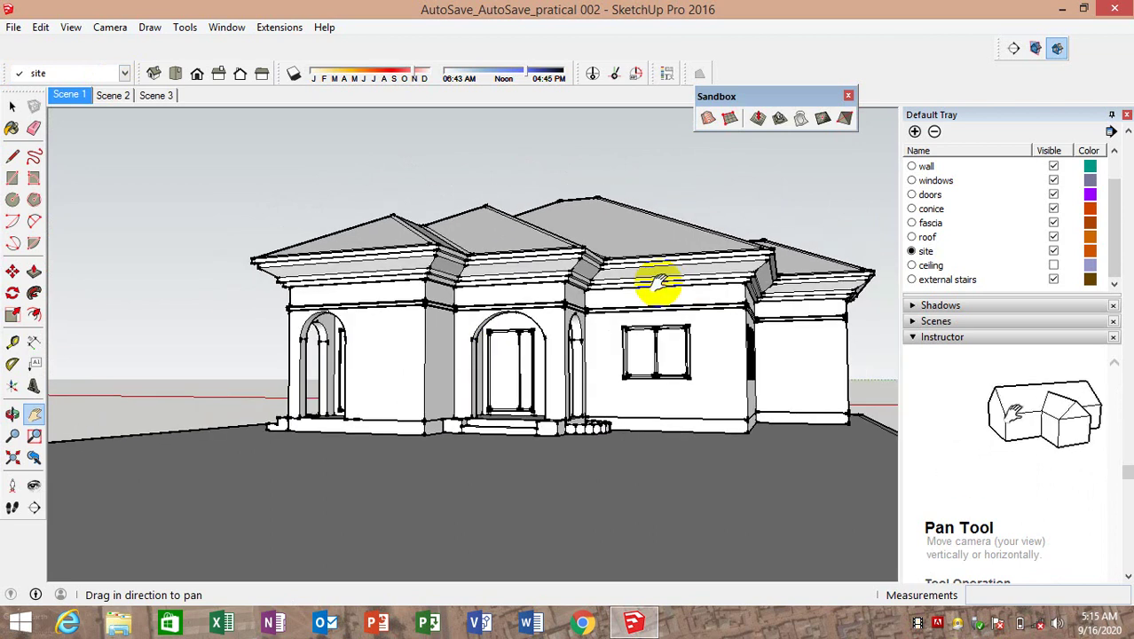
{"action": "mouse_move", "coordinate": [565, 450]}
{"action": "middle_mouse_down"}
{"action": "mouse_move", "coordinate": [570, 500]}
{"action": "mouse_move", "coordinate": [496, 433]}
{"action": "middle_mouse_up"}
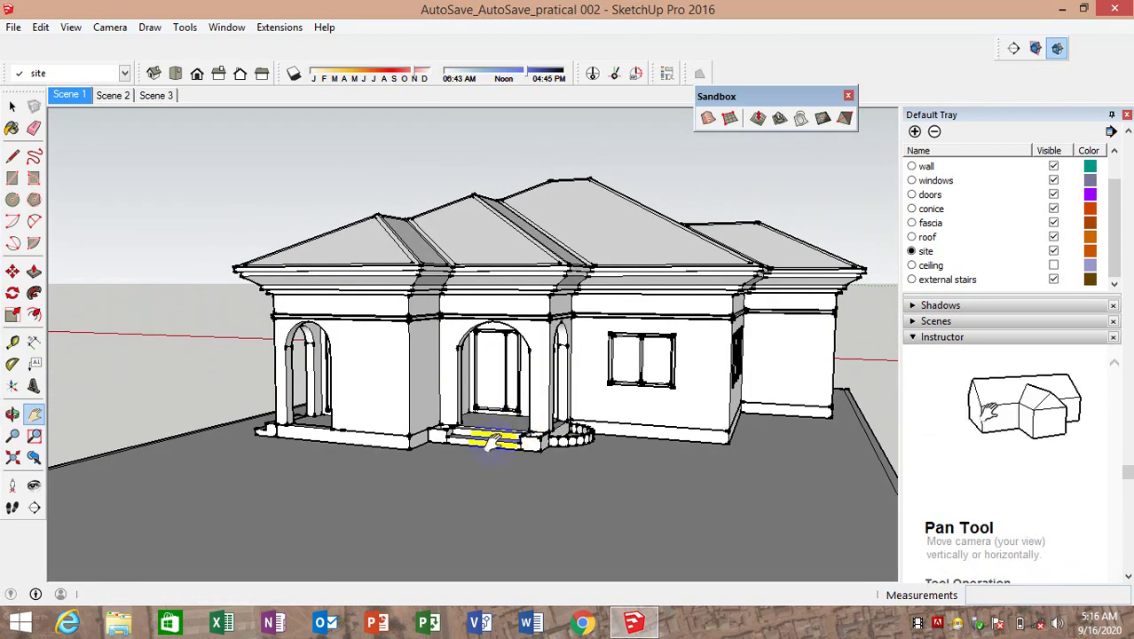
Save the current house view as a new Scene 4
{"action": "key", "text": "h"}
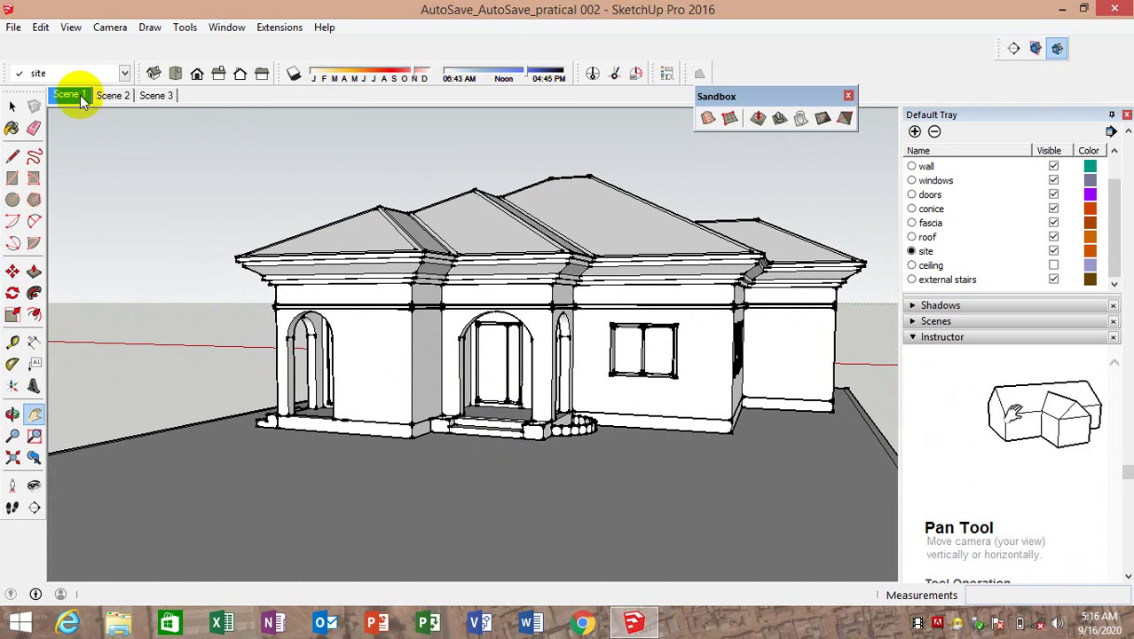
{"action": "right_click", "coordinate": [79, 104]}
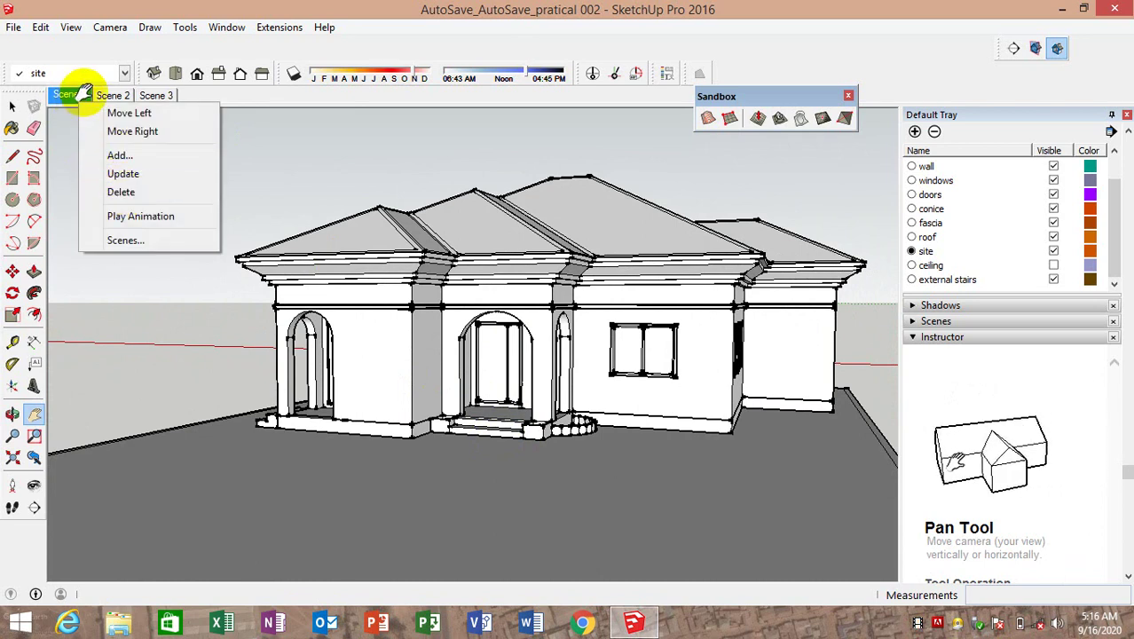
{"action": "left_click", "coordinate": [117, 156]}
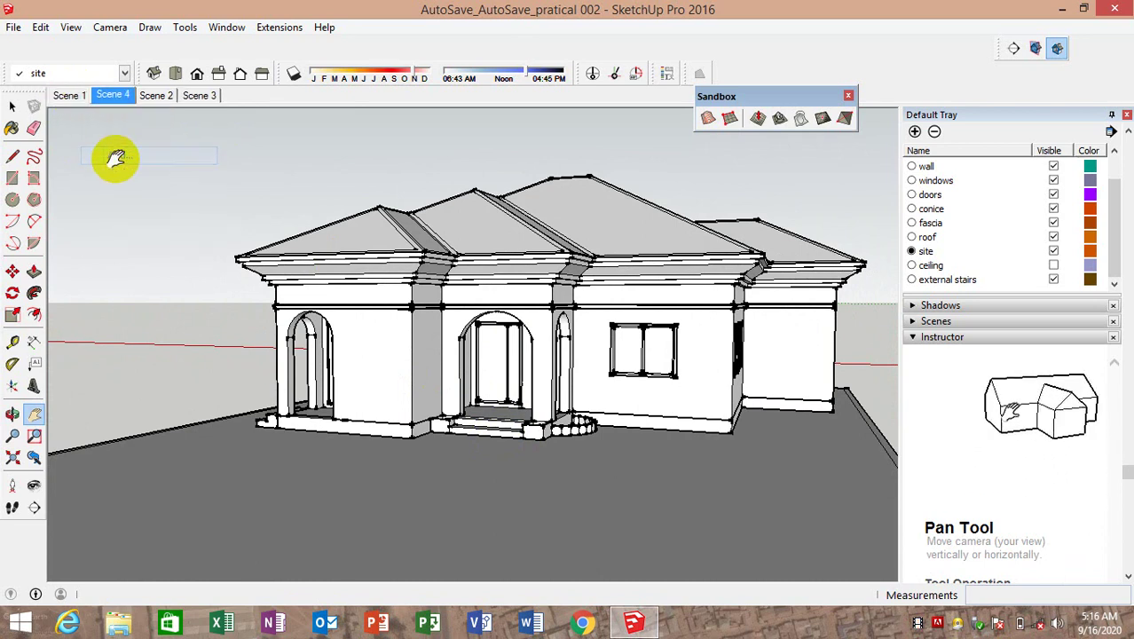
{"action": "right_click", "coordinate": [71, 99]}
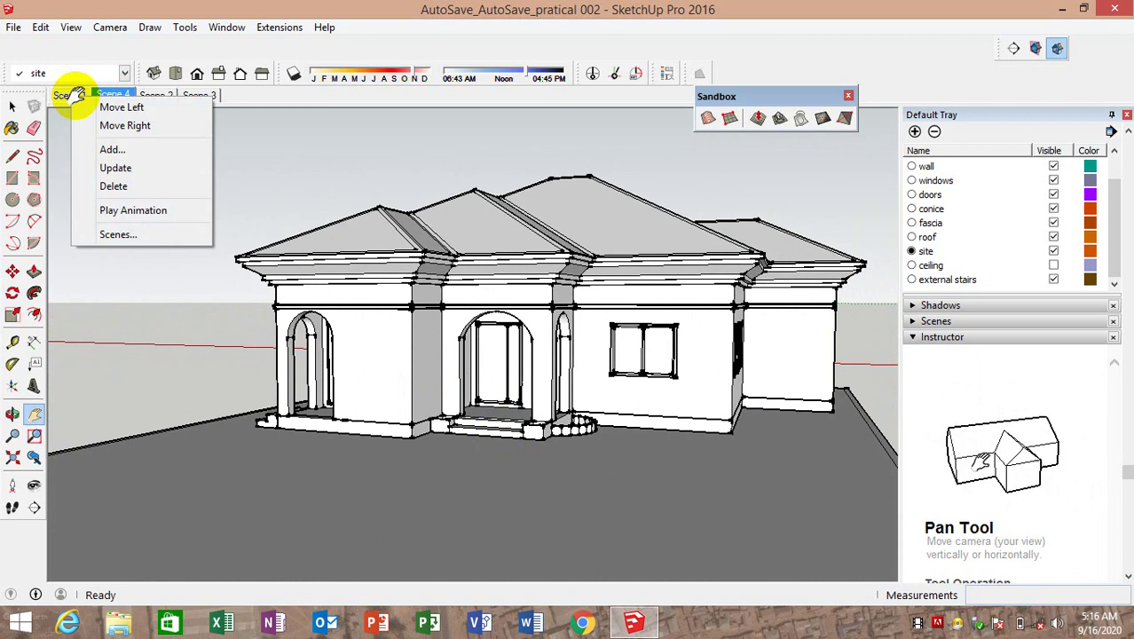
{"action": "left_click", "coordinate": [62, 152]}
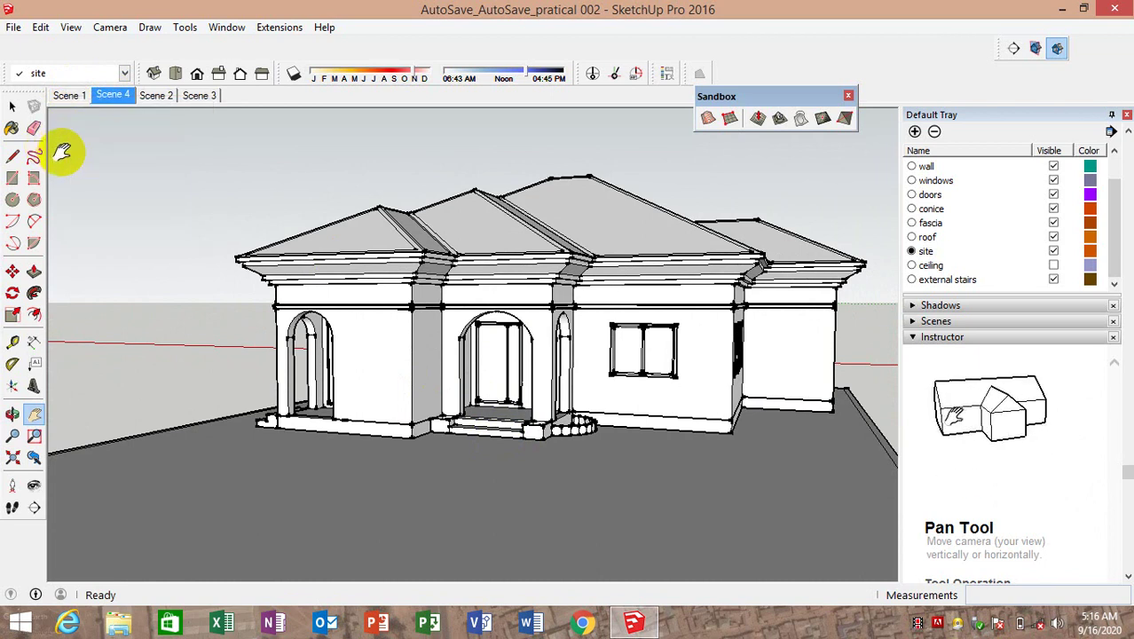
Delete Scenes 1, 2 and 3, confirming each deletion
{"action": "left_click", "coordinate": [66, 96]}
{"action": "right_click", "coordinate": [67, 97]}
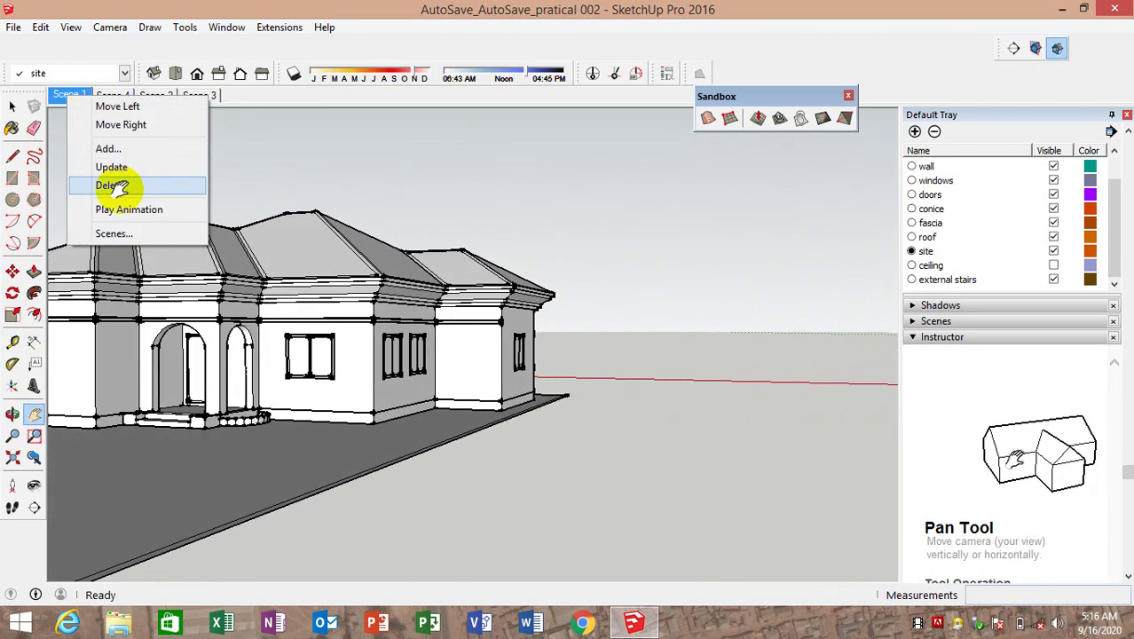
{"action": "left_click", "coordinate": [110, 185]}
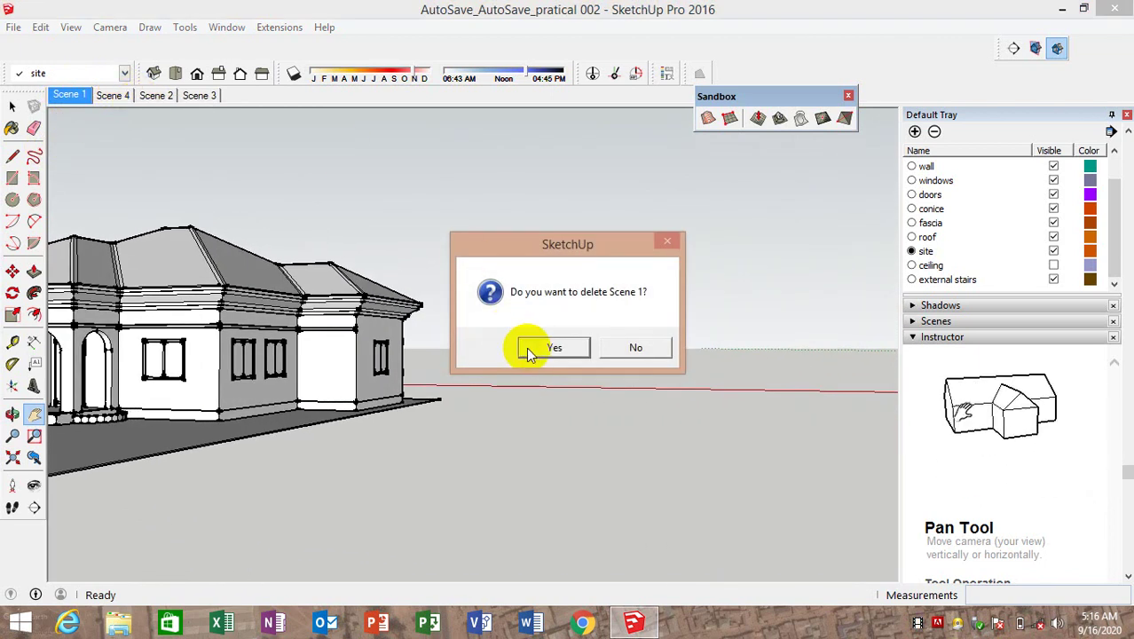
{"action": "left_click", "coordinate": [528, 348]}
{"action": "left_click", "coordinate": [111, 96]}
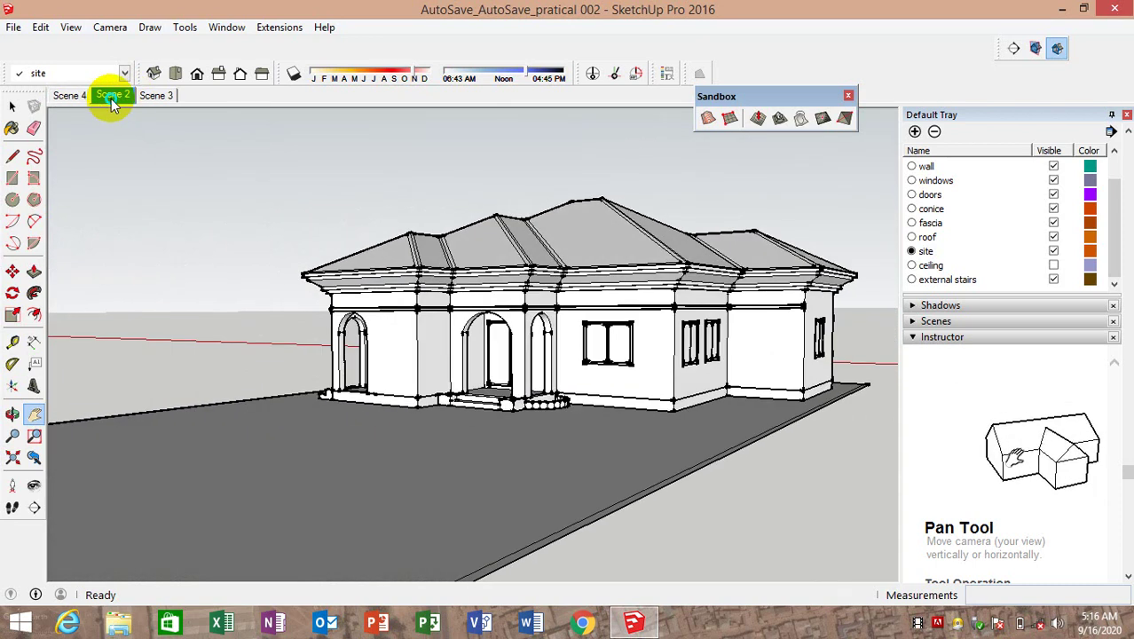
{"action": "right_click", "coordinate": [112, 99]}
{"action": "left_click", "coordinate": [155, 187]}
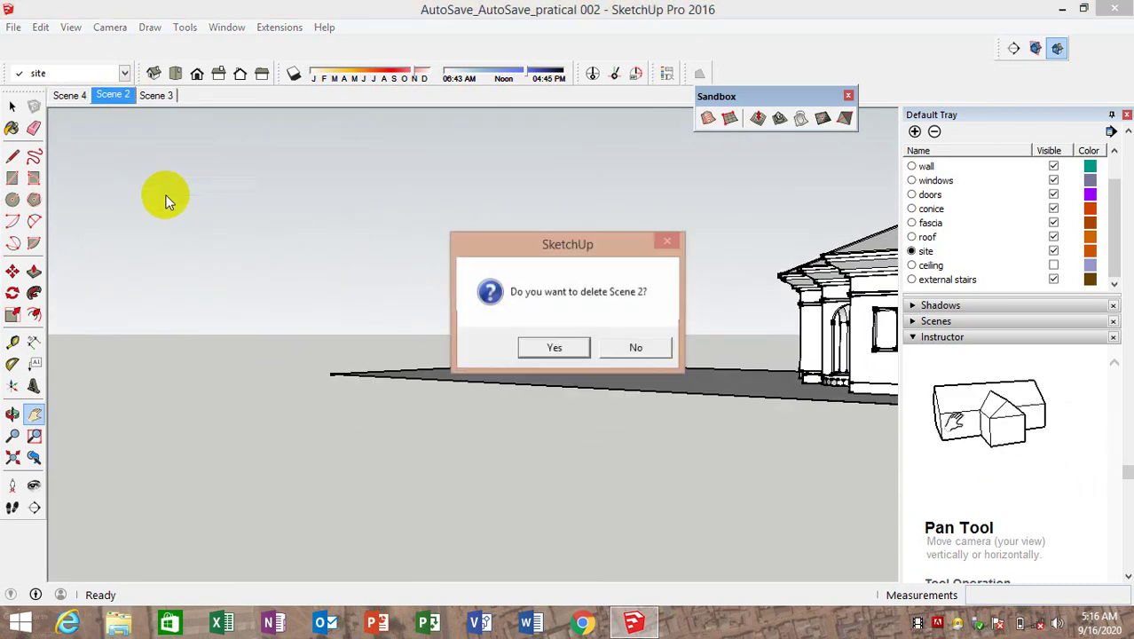
{"action": "left_click", "coordinate": [555, 349]}
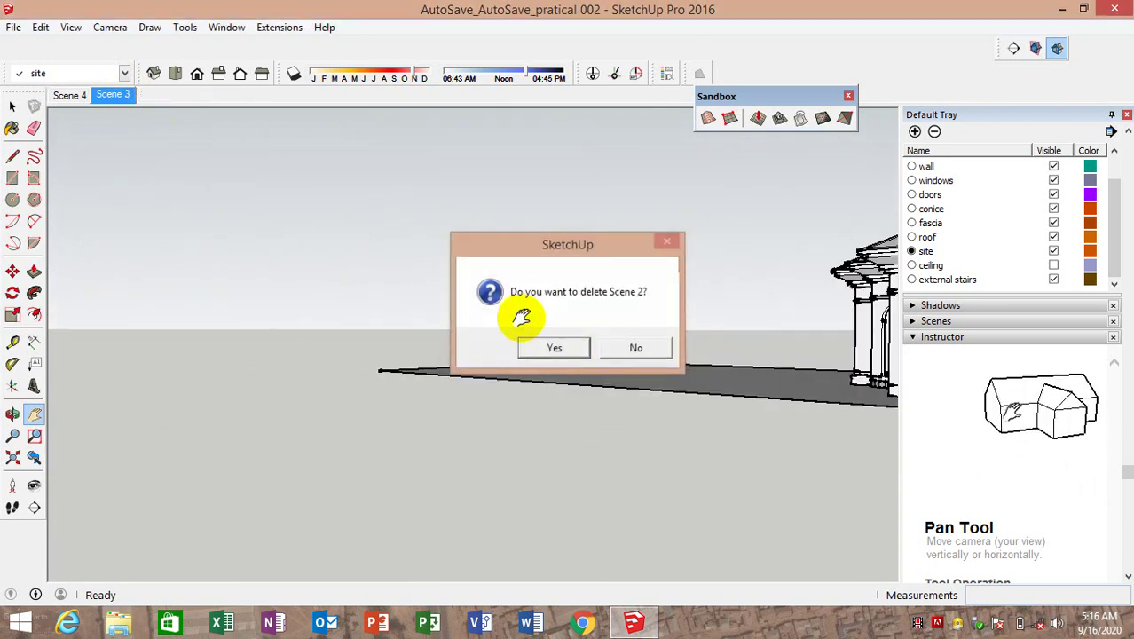
{"action": "right_click", "coordinate": [107, 95]}
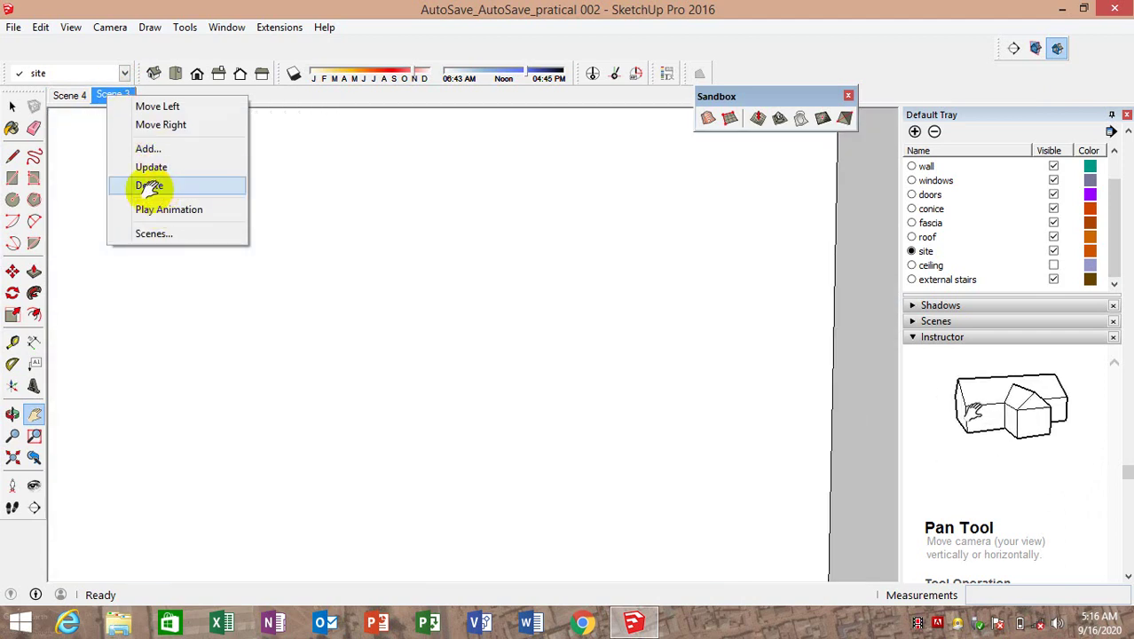
{"action": "left_click", "coordinate": [149, 187]}
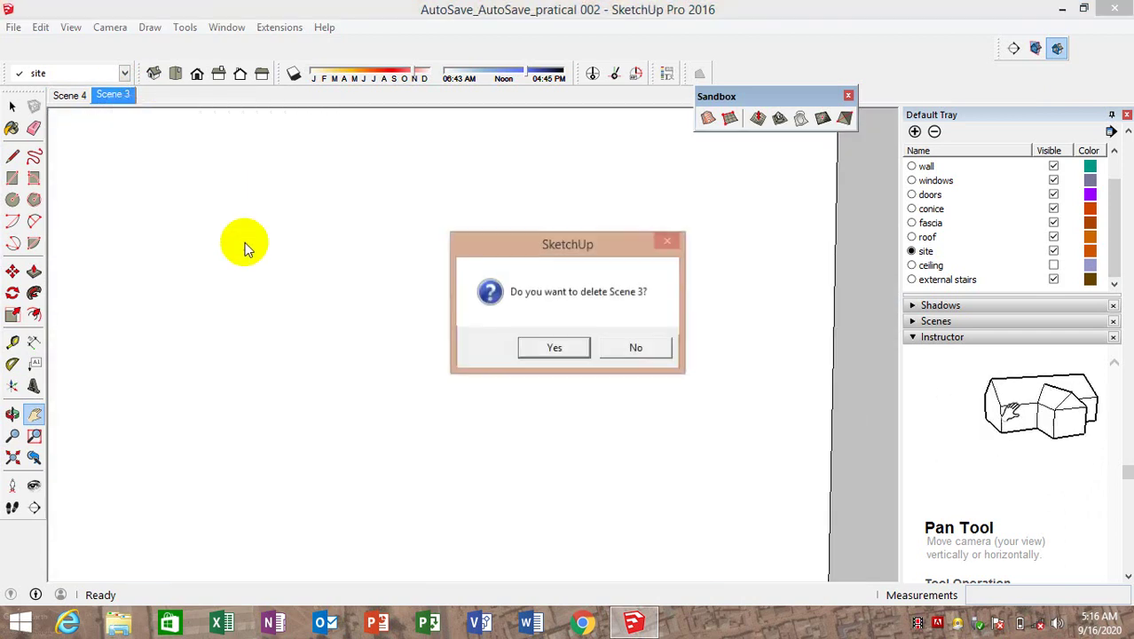
{"action": "left_click", "coordinate": [550, 348]}
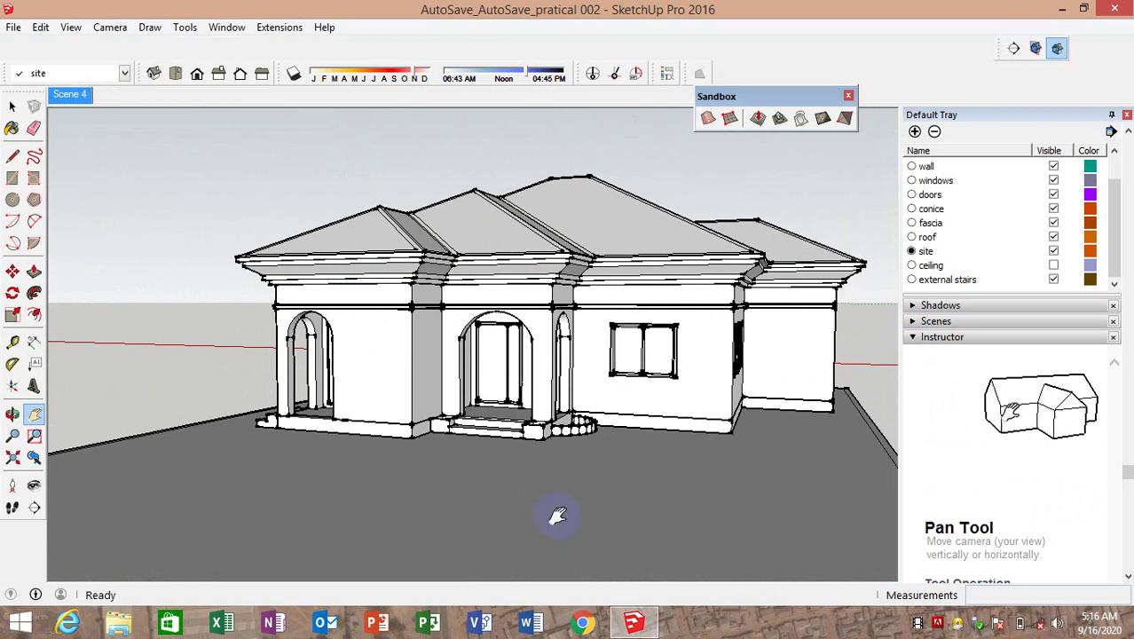
{"action": "middle_click_drag", "start_coordinate": [527, 530], "coordinate": [597, 392]}
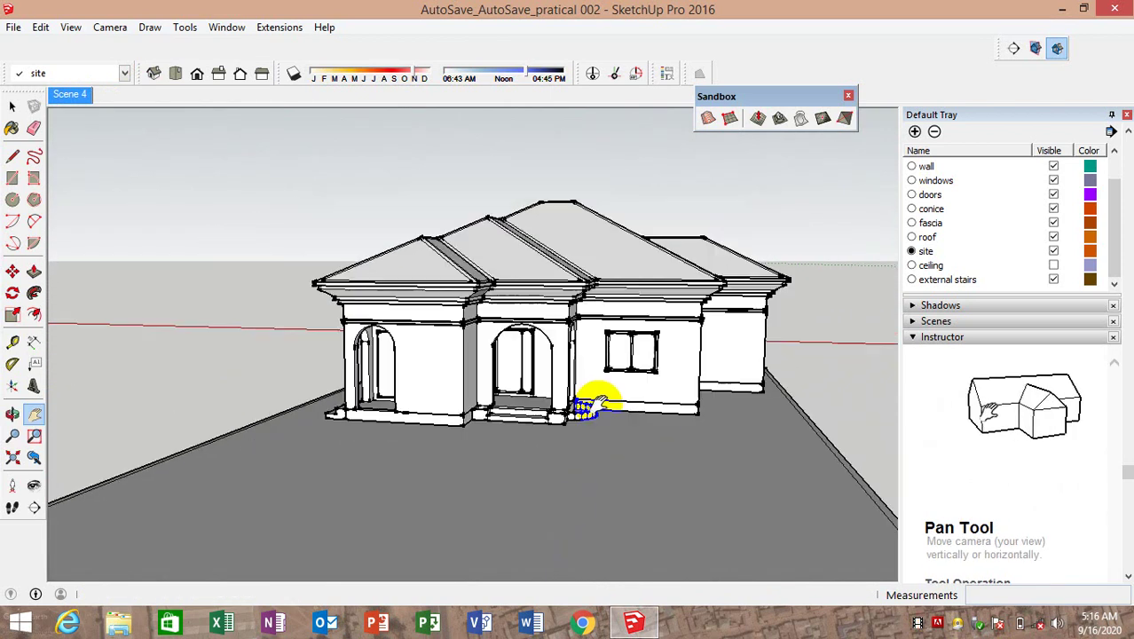
Reverse the kerb strip face along the plot's front edge
{"action": "mouse_move", "coordinate": [491, 511]}
{"action": "middle_mouse_down"}
{"action": "mouse_move", "coordinate": [466, 445]}
{"action": "mouse_move", "coordinate": [468, 478]}
{"action": "mouse_move", "coordinate": [492, 481]}
{"action": "mouse_move", "coordinate": [489, 459]}
{"action": "middle_mouse_up"}
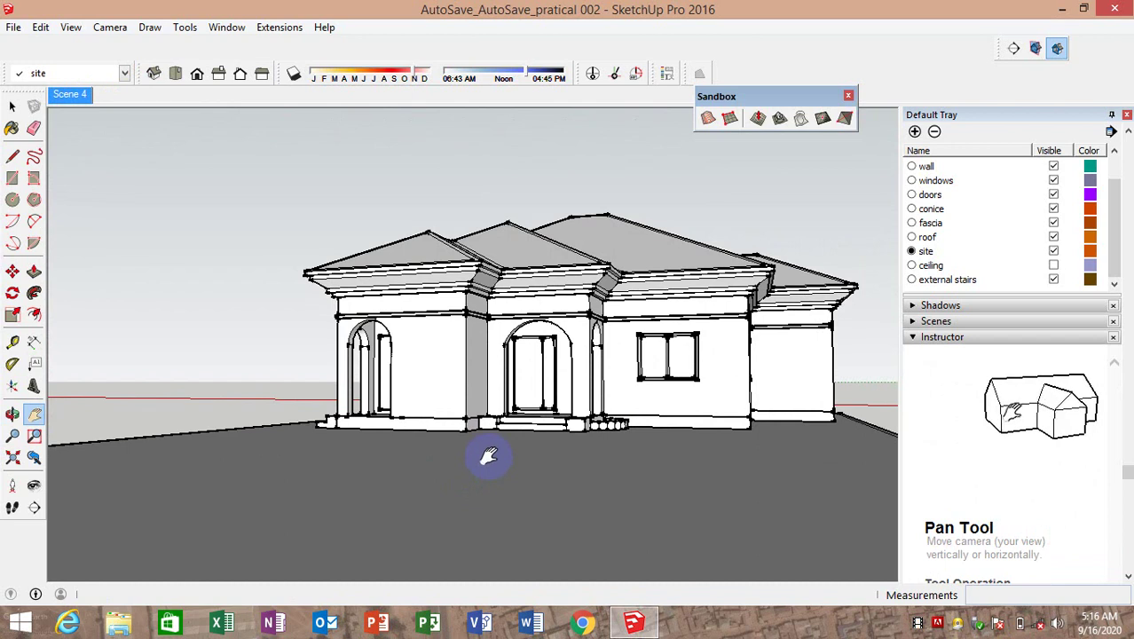
{"action": "scroll", "coordinate": [489, 455], "scroll_direction": "down", "scroll_amount": 2}
{"action": "scroll", "coordinate": [488, 455], "scroll_direction": "down", "scroll_amount": 2}
{"action": "scroll", "coordinate": [487, 455], "scroll_direction": "down", "scroll_amount": 2}
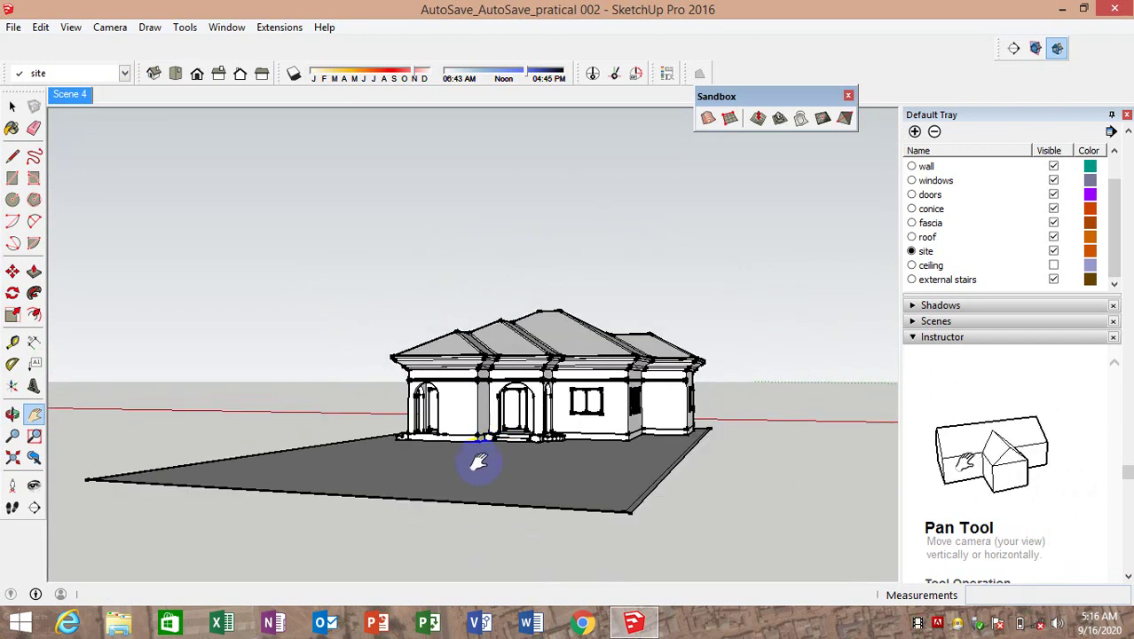
{"action": "scroll", "coordinate": [484, 454], "scroll_direction": "down", "scroll_amount": 1}
{"action": "scroll", "coordinate": [537, 399], "scroll_direction": "up", "scroll_amount": 4}
{"action": "scroll", "coordinate": [533, 355], "scroll_direction": "up", "scroll_amount": 1}
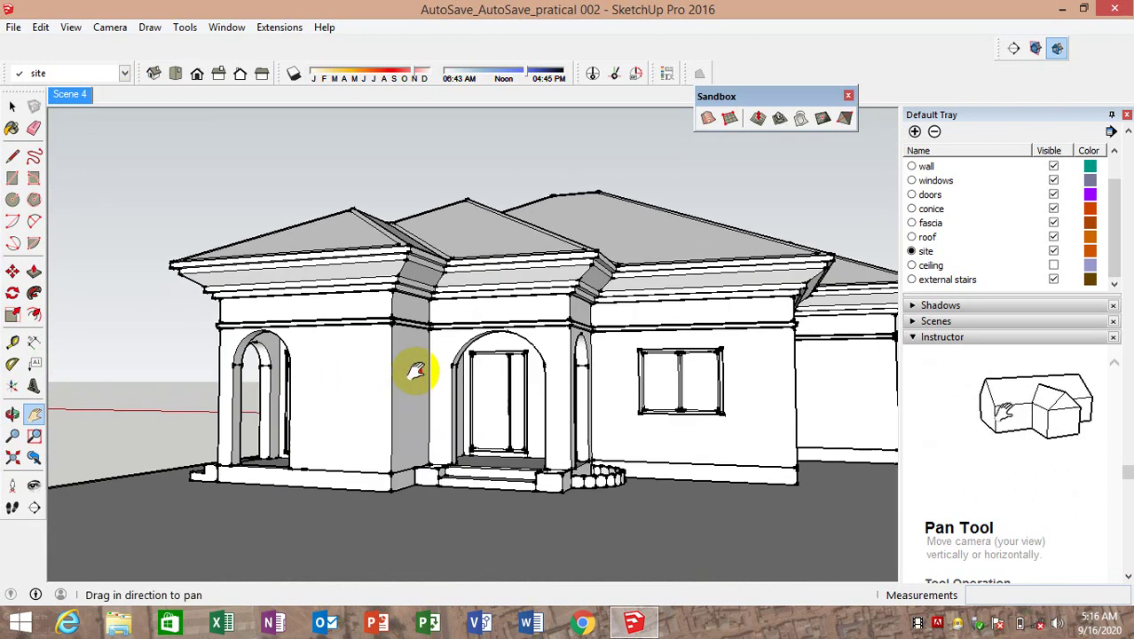
{"action": "scroll", "coordinate": [358, 390], "scroll_direction": "down", "scroll_amount": 1}
{"action": "scroll", "coordinate": [772, 374], "scroll_direction": "down", "scroll_amount": 2}
{"action": "scroll", "coordinate": [772, 375], "scroll_direction": "down", "scroll_amount": 1}
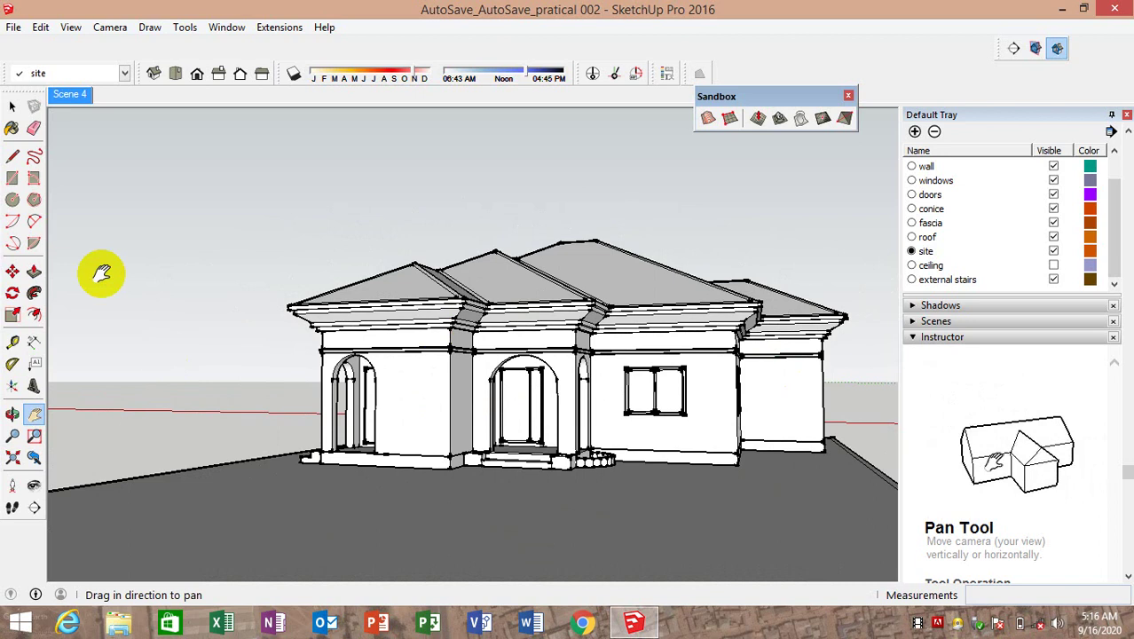
{"action": "left_click", "coordinate": [13, 105]}
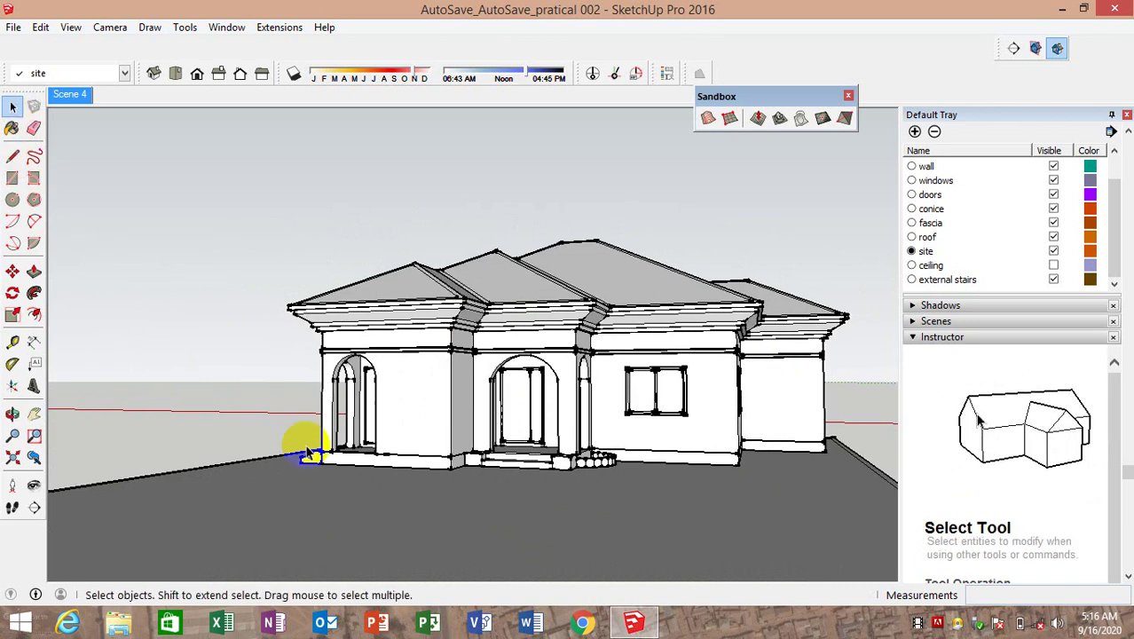
{"action": "mouse_move", "coordinate": [299, 451]}
{"action": "middle_mouse_down"}
{"action": "mouse_move", "coordinate": [342, 501]}
{"action": "mouse_move", "coordinate": [507, 451]}
{"action": "middle_mouse_up"}
{"action": "scroll", "coordinate": [266, 514], "scroll_direction": "up", "scroll_amount": 1}
{"action": "scroll", "coordinate": [228, 519], "scroll_direction": "up", "scroll_amount": 2}
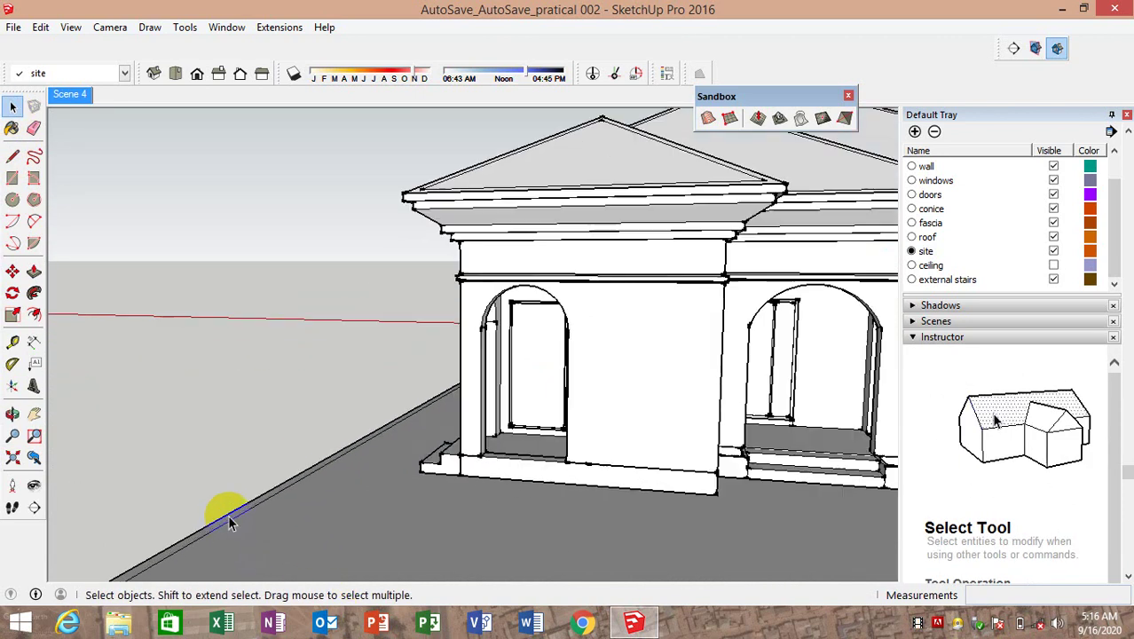
{"action": "scroll", "coordinate": [229, 520], "scroll_direction": "up", "scroll_amount": 2}
{"action": "scroll", "coordinate": [230, 524], "scroll_direction": "up", "scroll_amount": 1}
{"action": "right_click", "coordinate": [233, 530]}
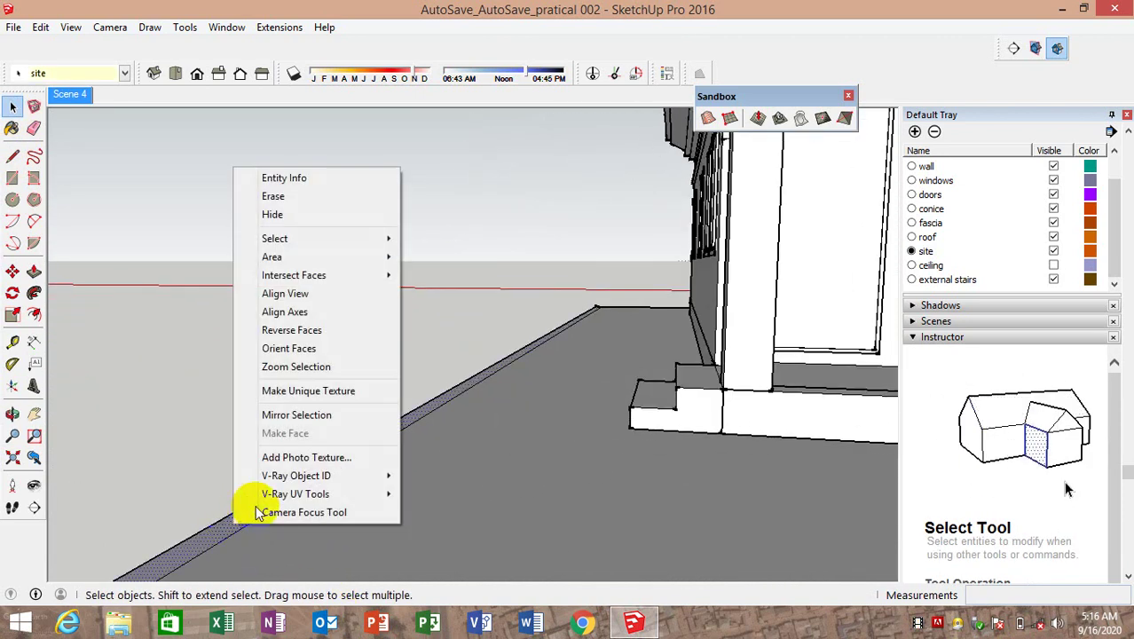
{"action": "left_click", "coordinate": [297, 330]}
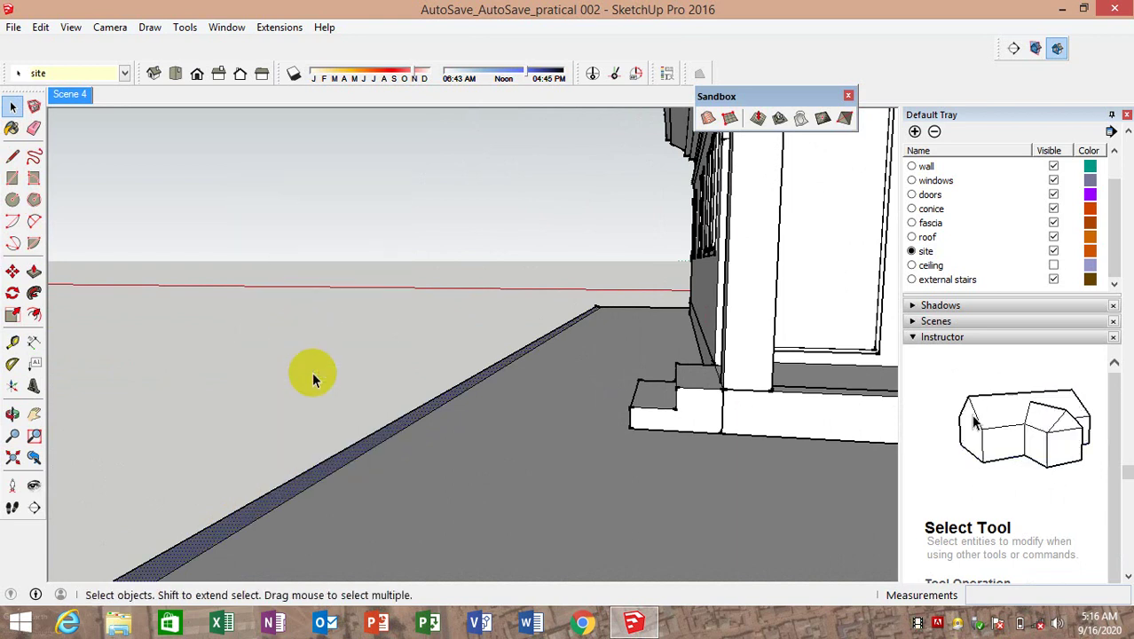
Orient the strip's adjacent faces so they point consistently with the ground
{"action": "right_click", "coordinate": [284, 500]}
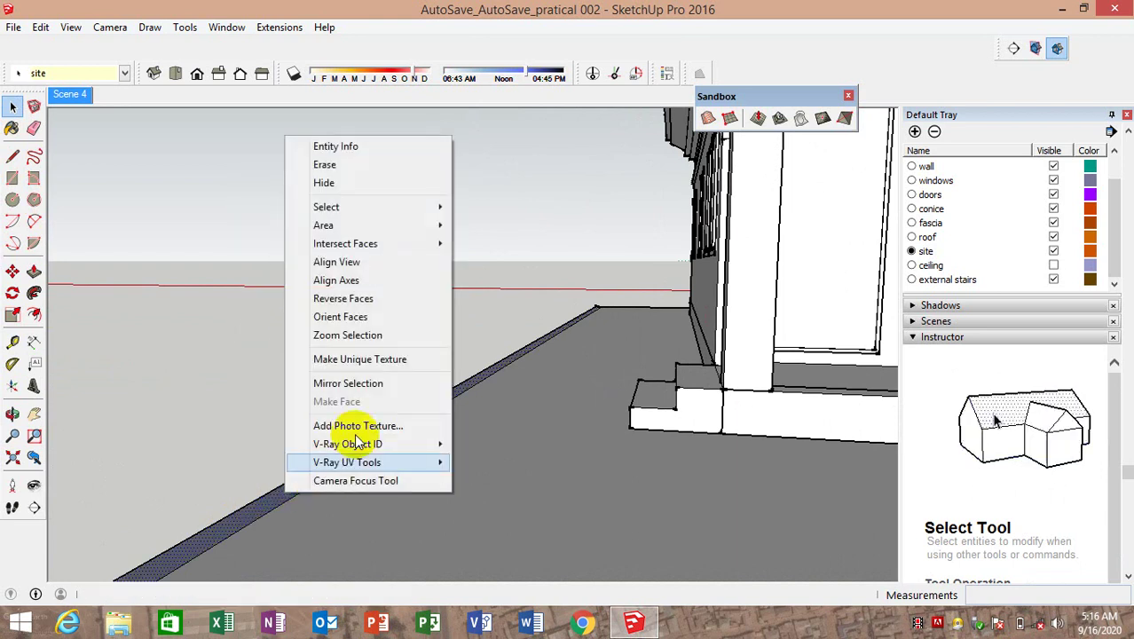
{"action": "left_click", "coordinate": [346, 296]}
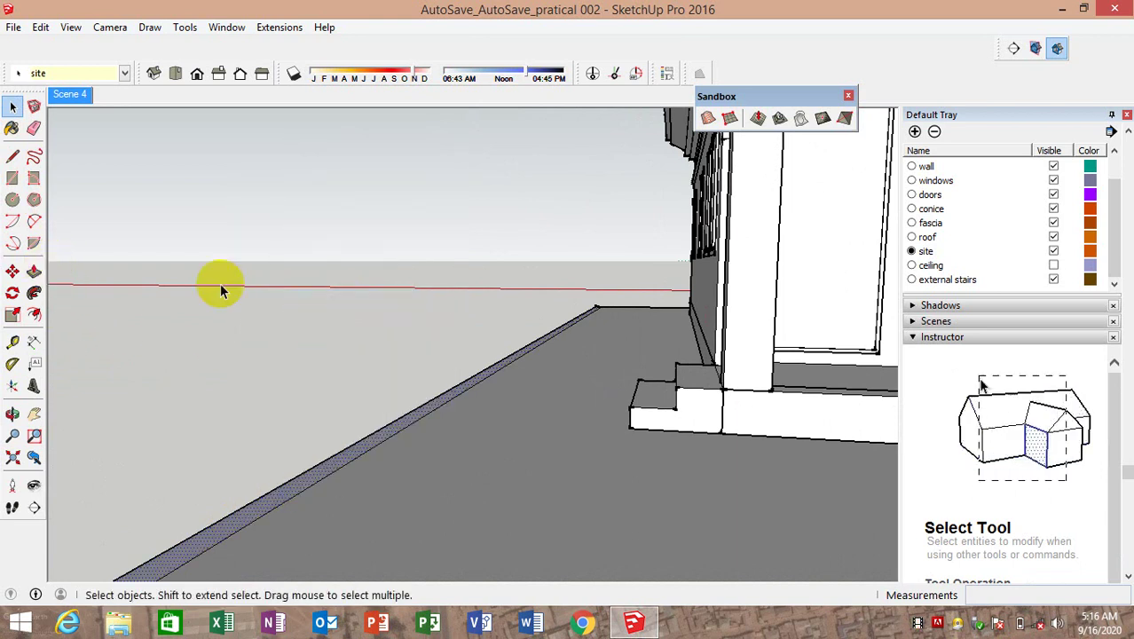
{"action": "middle_click_drag", "start_coordinate": [223, 286], "coordinate": [560, 372]}
{"action": "scroll", "coordinate": [561, 372], "scroll_direction": "down", "scroll_amount": 5}
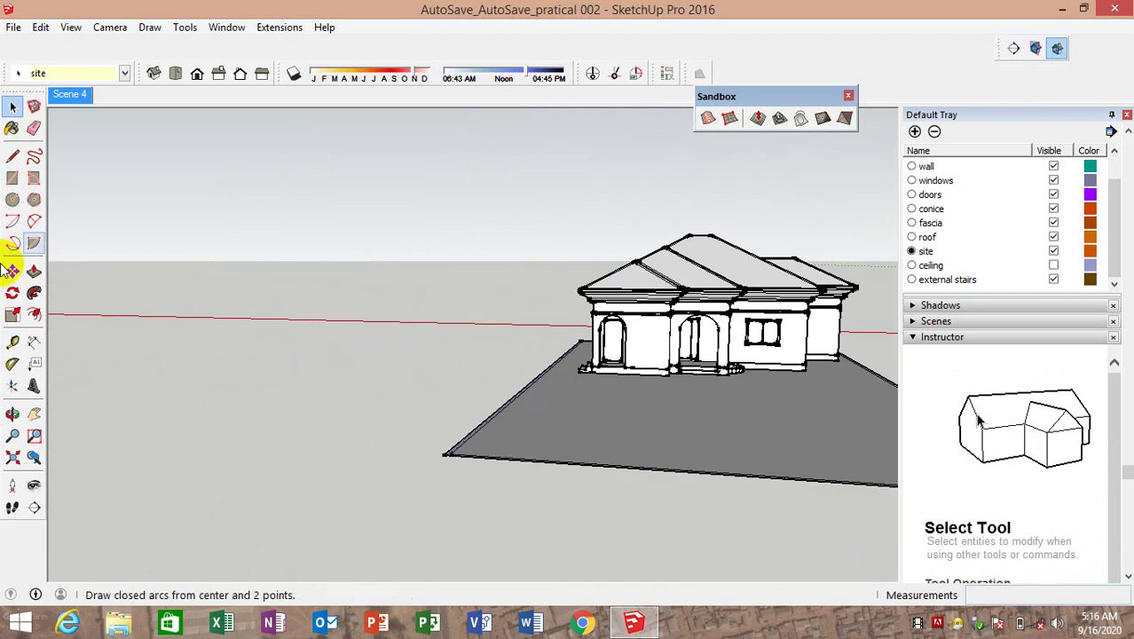
{"action": "left_click", "coordinate": [13, 156]}
{"action": "scroll", "coordinate": [435, 448], "scroll_direction": "up", "scroll_amount": 2}
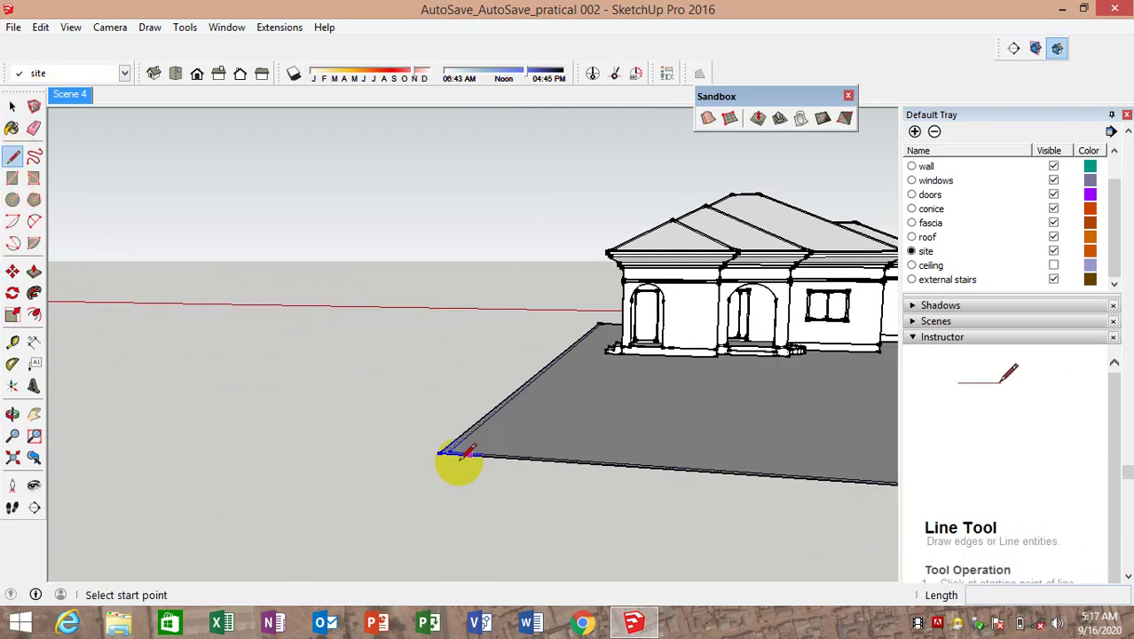
{"action": "scroll", "coordinate": [453, 457], "scroll_direction": "up", "scroll_amount": 2}
{"action": "scroll", "coordinate": [455, 444], "scroll_direction": "up", "scroll_amount": 2}
{"action": "middle_click_drag", "start_coordinate": [454, 437], "coordinate": [455, 460]}
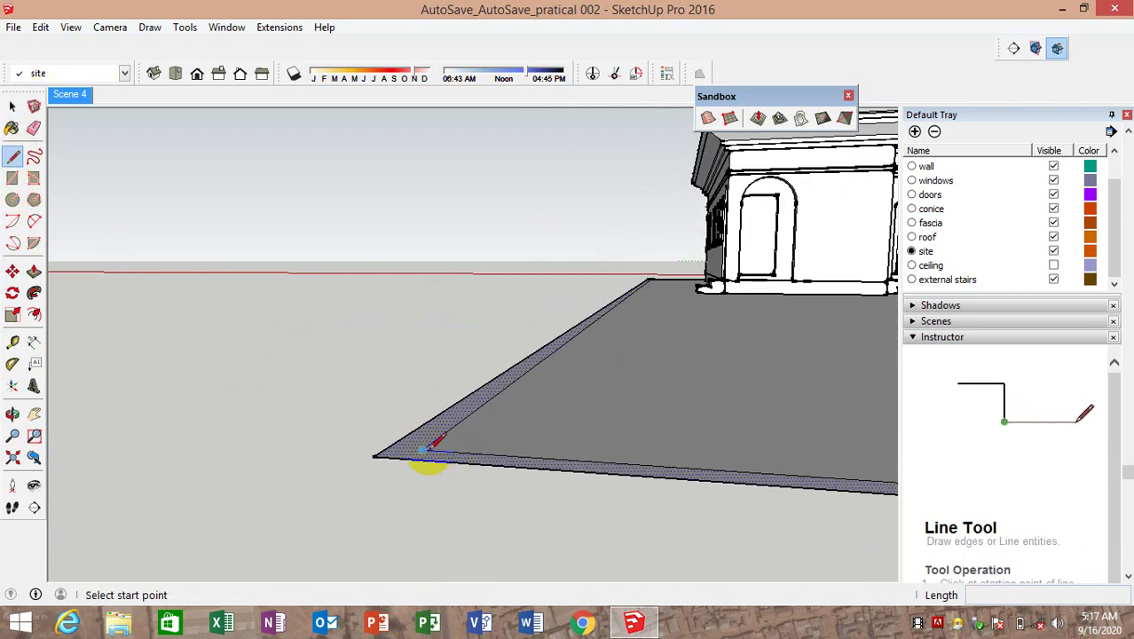
{"action": "left_click", "coordinate": [423, 450]}
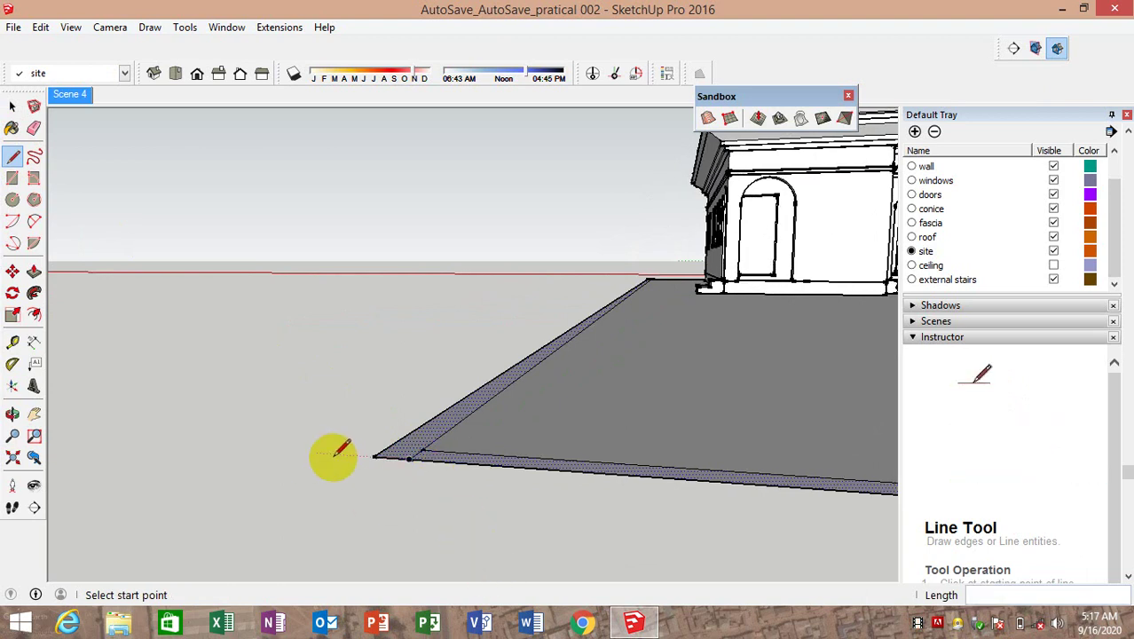
{"action": "left_click", "coordinate": [13, 106]}
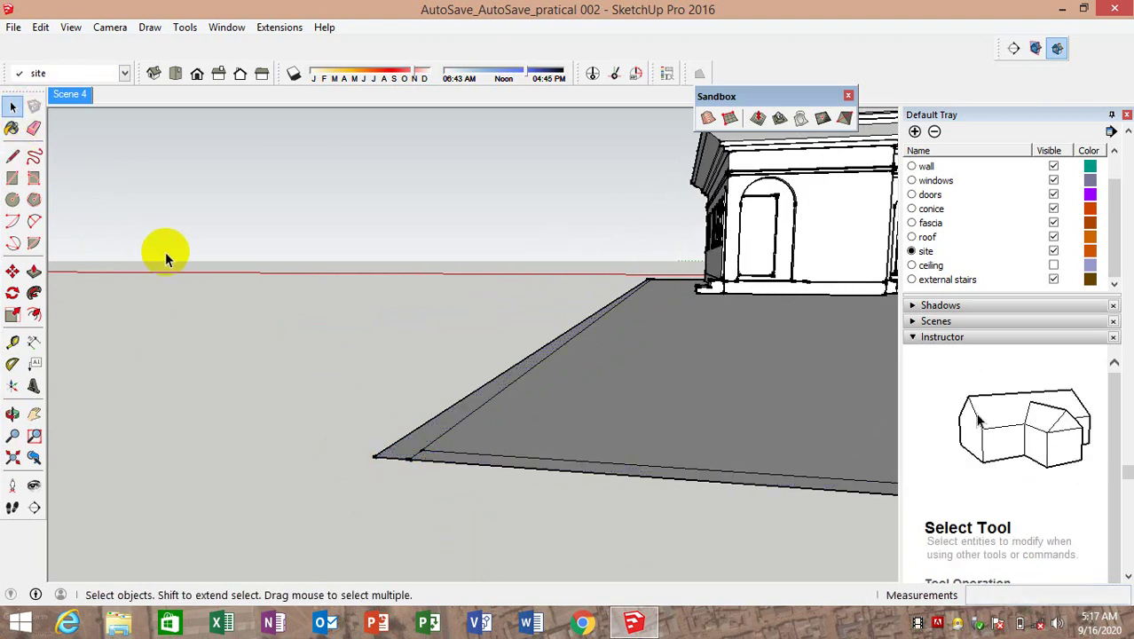
{"action": "left_click", "coordinate": [13, 155]}
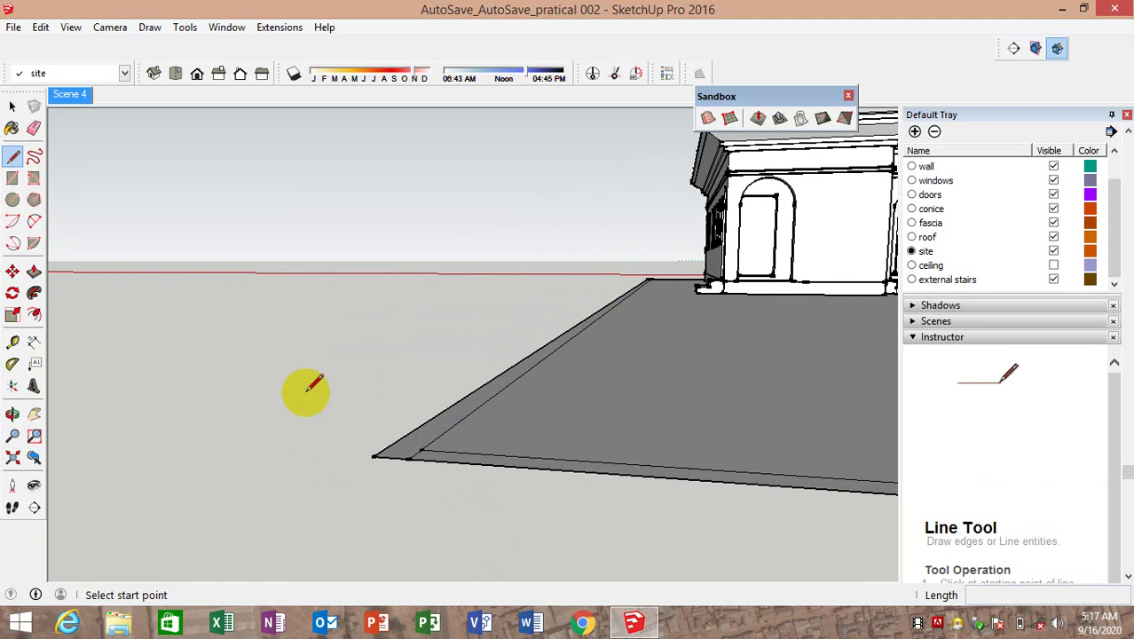
{"action": "mouse_move", "coordinate": [633, 348]}
{"action": "middle_mouse_down"}
{"action": "mouse_move", "coordinate": [506, 362]}
{"action": "mouse_move", "coordinate": [489, 346]}
{"action": "mouse_move", "coordinate": [279, 314]}
{"action": "mouse_move", "coordinate": [664, 371]}
{"action": "mouse_move", "coordinate": [326, 339]}
{"action": "mouse_move", "coordinate": [797, 438]}
{"action": "mouse_move", "coordinate": [268, 337]}
{"action": "mouse_move", "coordinate": [828, 415]}
{"action": "middle_mouse_up"}
{"action": "scroll", "coordinate": [765, 411], "scroll_direction": "up", "scroll_amount": 3}
{"action": "scroll", "coordinate": [730, 359], "scroll_direction": "up", "scroll_amount": 2}
{"action": "scroll", "coordinate": [653, 254], "scroll_direction": "down", "scroll_amount": 2}
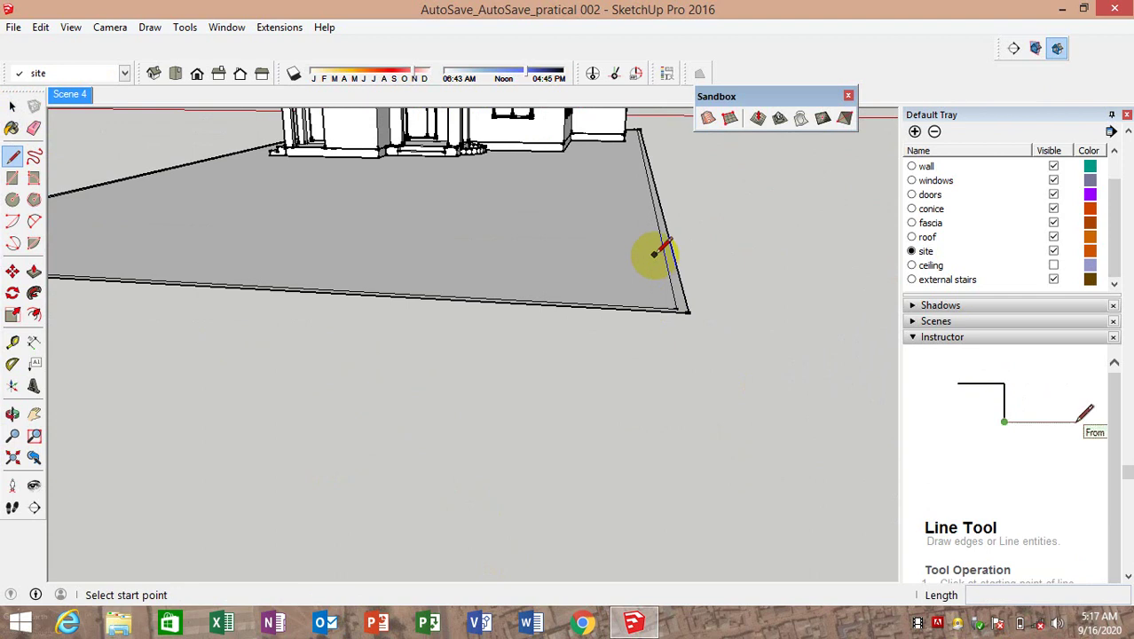
{"action": "scroll", "coordinate": [688, 359], "scroll_direction": "up", "scroll_amount": 2}
{"action": "left_click", "coordinate": [688, 357]}
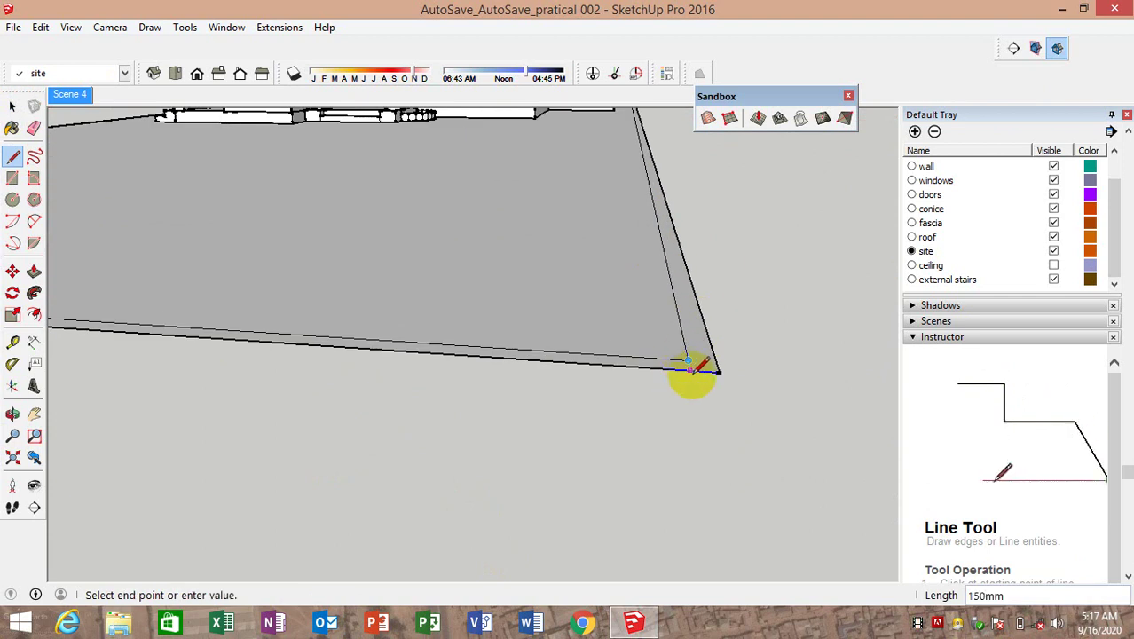
{"action": "key", "text": "Escape"}
{"action": "scroll", "coordinate": [476, 278], "scroll_direction": "down", "scroll_amount": 4}
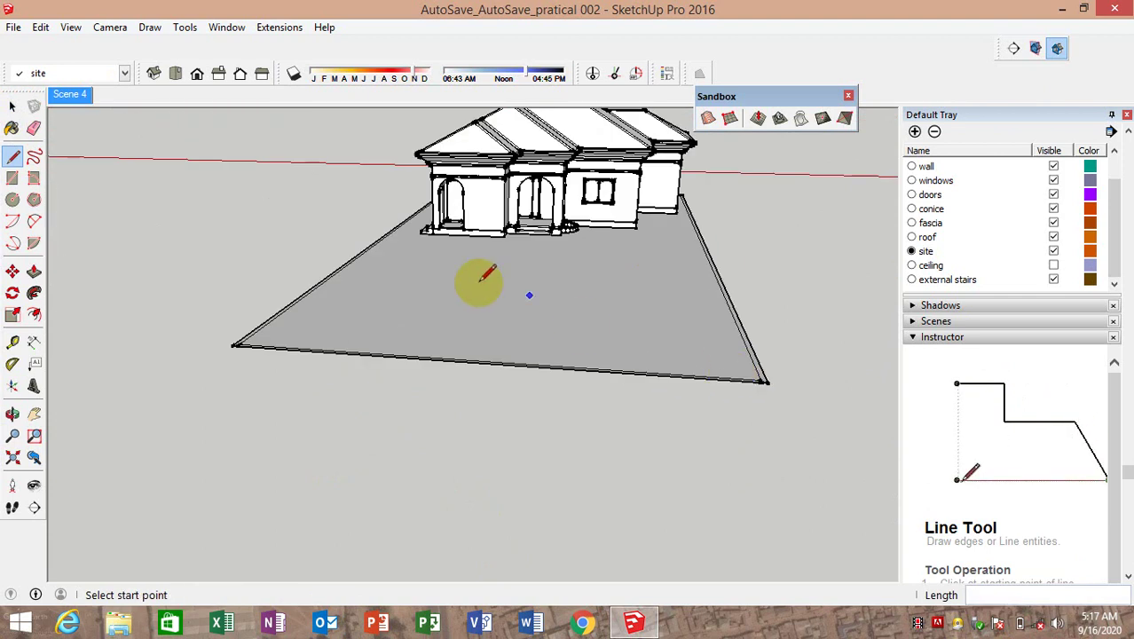
{"action": "left_click", "coordinate": [70, 94]}
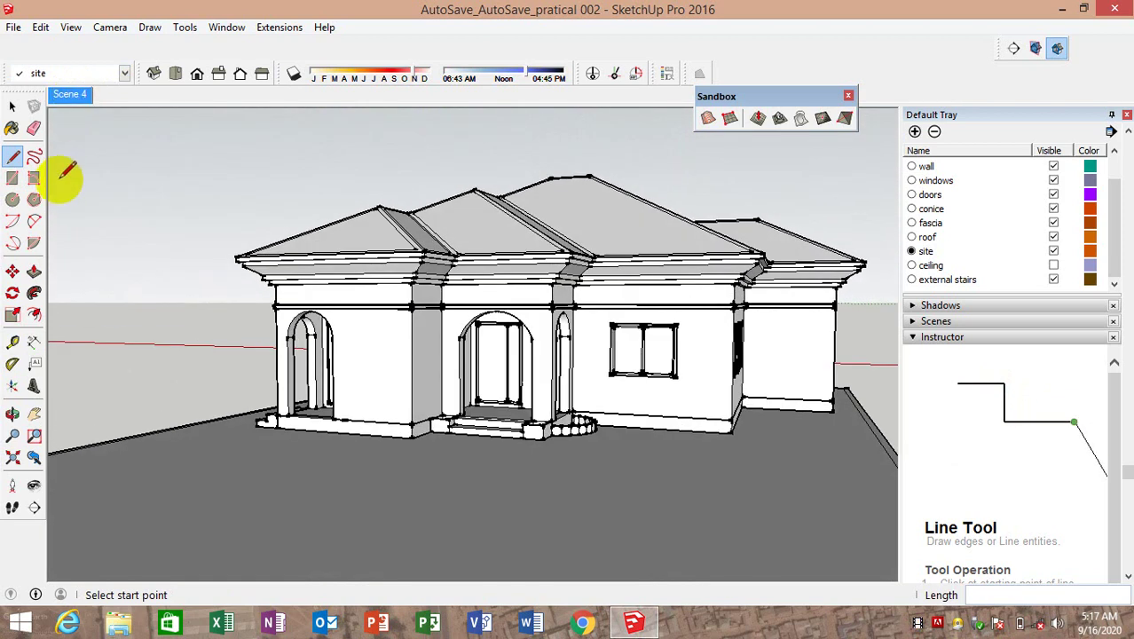
Pull the right-side strip up into a block, then undo the unwanted extrusion
{"action": "left_click", "coordinate": [34, 272]}
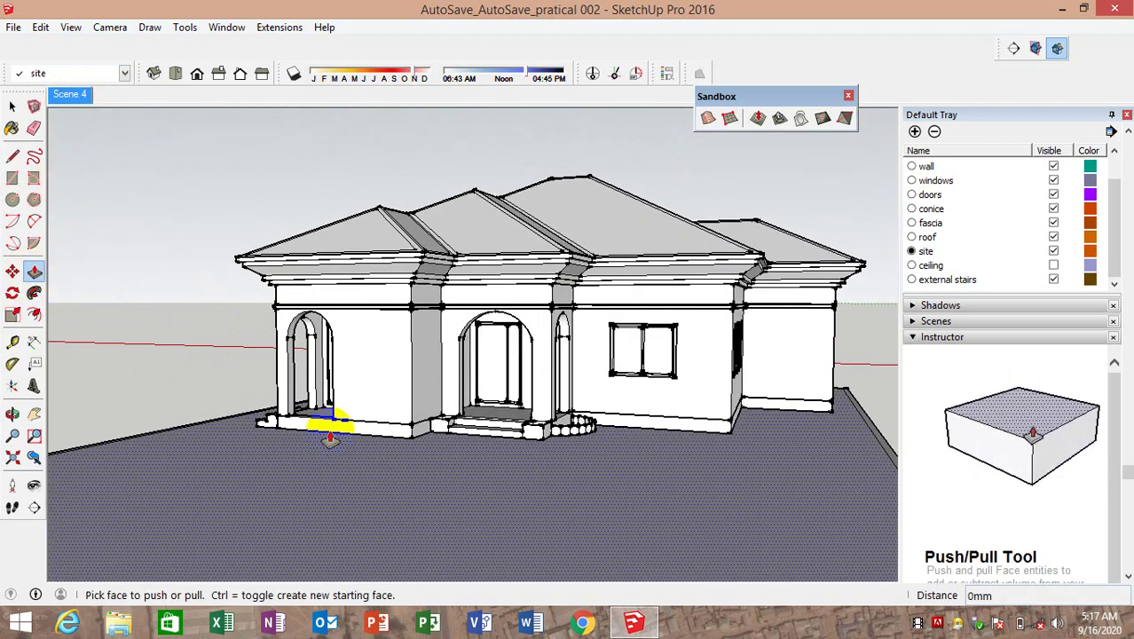
{"action": "mouse_move", "coordinate": [329, 425]}
{"action": "middle_mouse_down"}
{"action": "mouse_move", "coordinate": [603, 460]}
{"action": "mouse_move", "coordinate": [825, 519]}
{"action": "middle_mouse_up"}
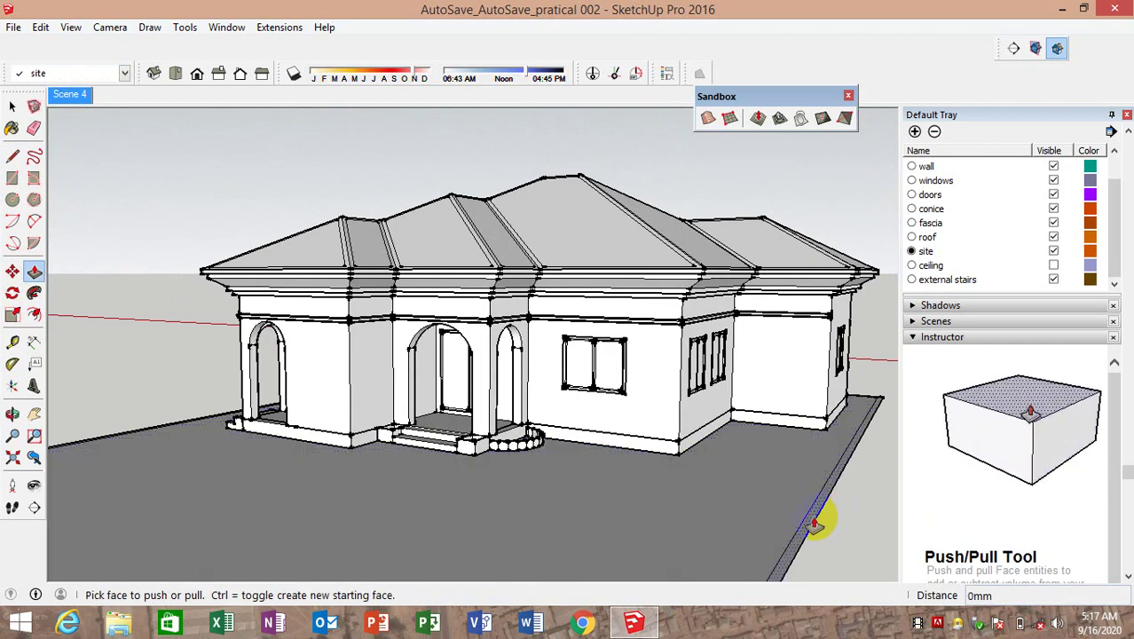
{"action": "left_click_drag", "start_coordinate": [824, 519], "coordinate": [817, 359]}
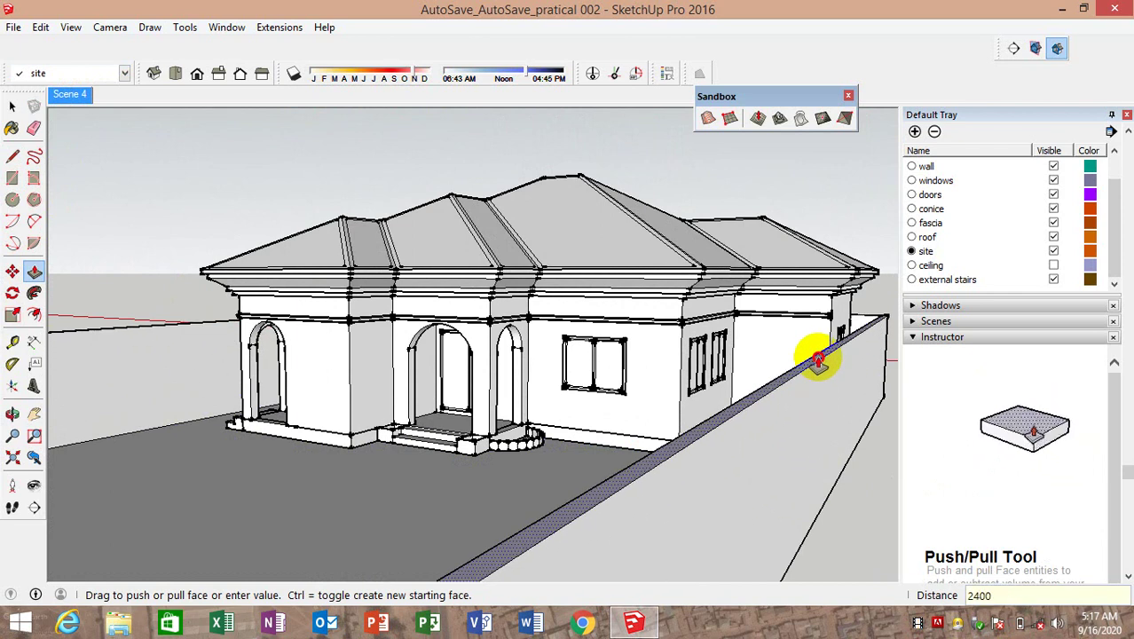
{"action": "key", "text": "ctrl+z"}
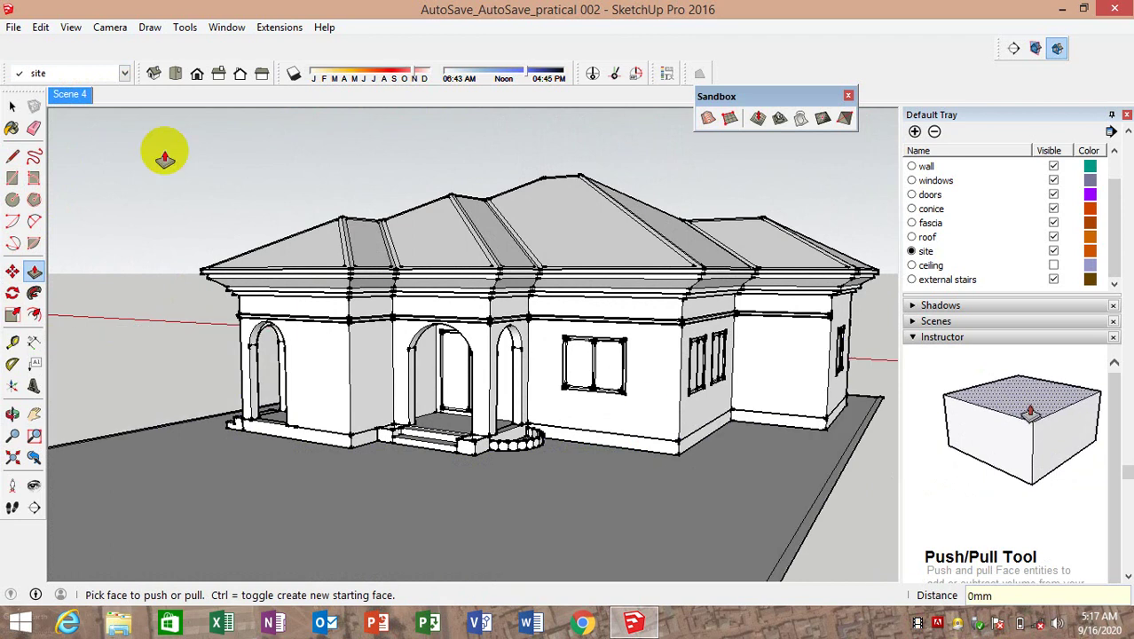
From the Scene 4 view, push/pull the right edge strip up 2400mm into a wall
{"action": "left_click", "coordinate": [12, 105]}
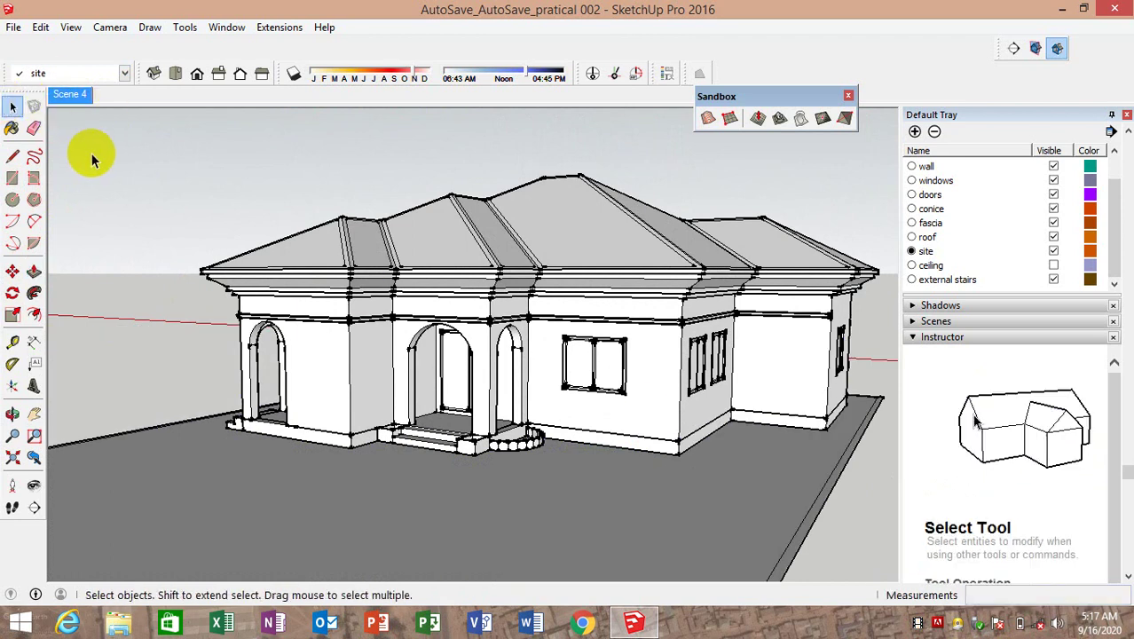
{"action": "left_click", "coordinate": [72, 95]}
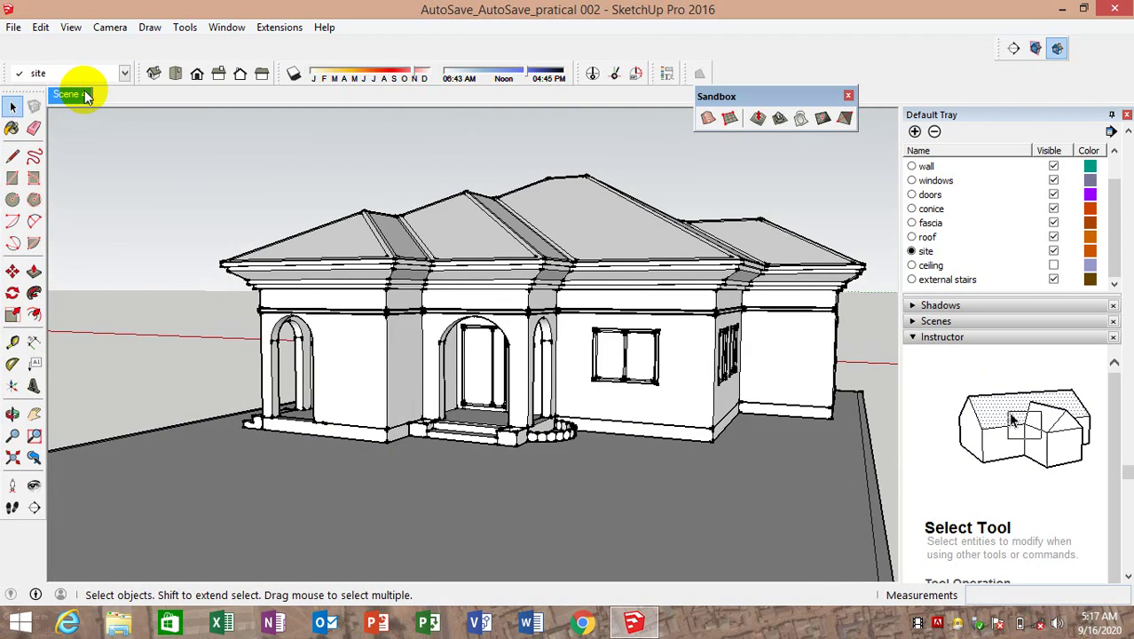
{"action": "middle_click_drag", "start_coordinate": [352, 437], "coordinate": [336, 455]}
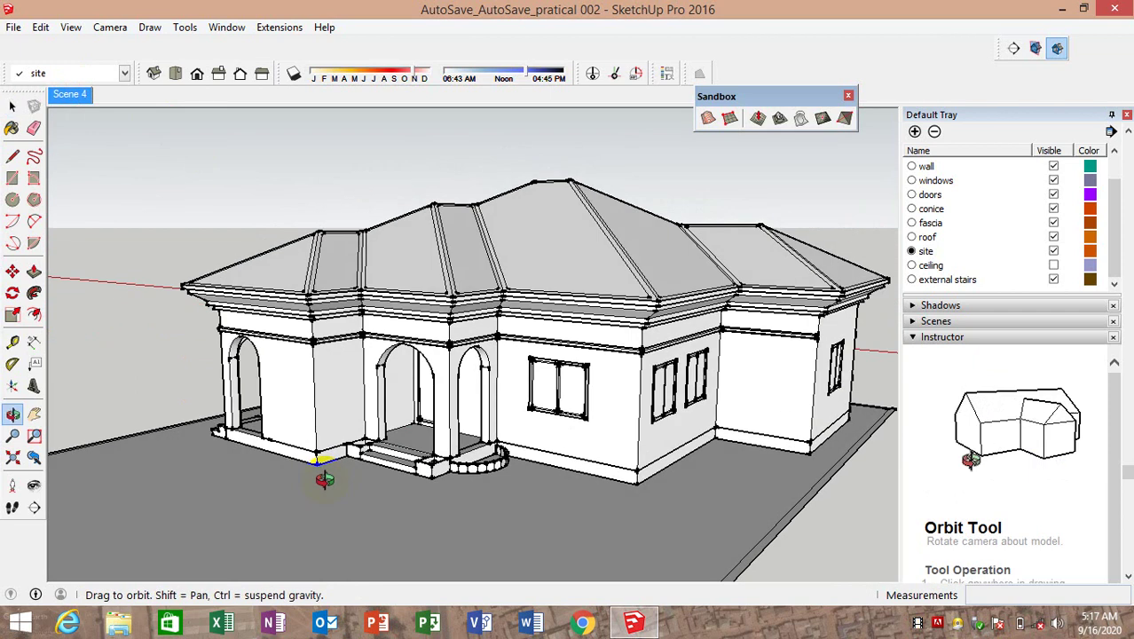
{"action": "left_click", "coordinate": [33, 271]}
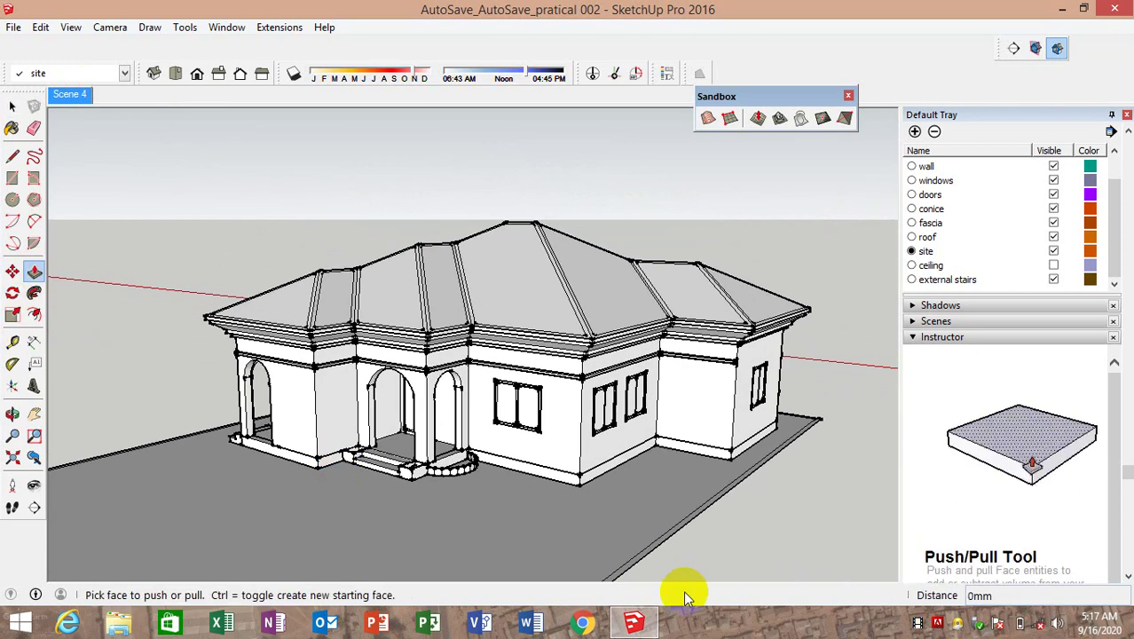
{"action": "left_click_drag", "start_coordinate": [652, 552], "coordinate": [714, 477]}
{"action": "type", "text": "2400"}
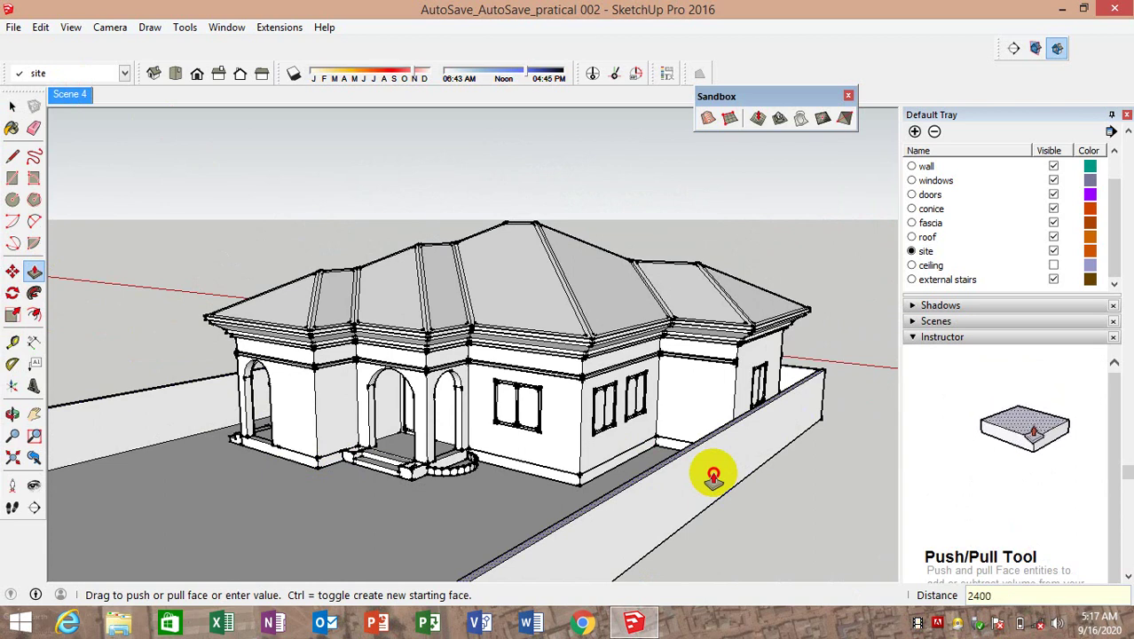
{"action": "key", "text": "Return"}
{"action": "mouse_move", "coordinate": [818, 398]}
{"action": "middle_mouse_down"}
{"action": "mouse_move", "coordinate": [425, 456]}
{"action": "mouse_move", "coordinate": [533, 441]}
{"action": "middle_mouse_up"}
{"action": "left_click", "coordinate": [12, 106]}
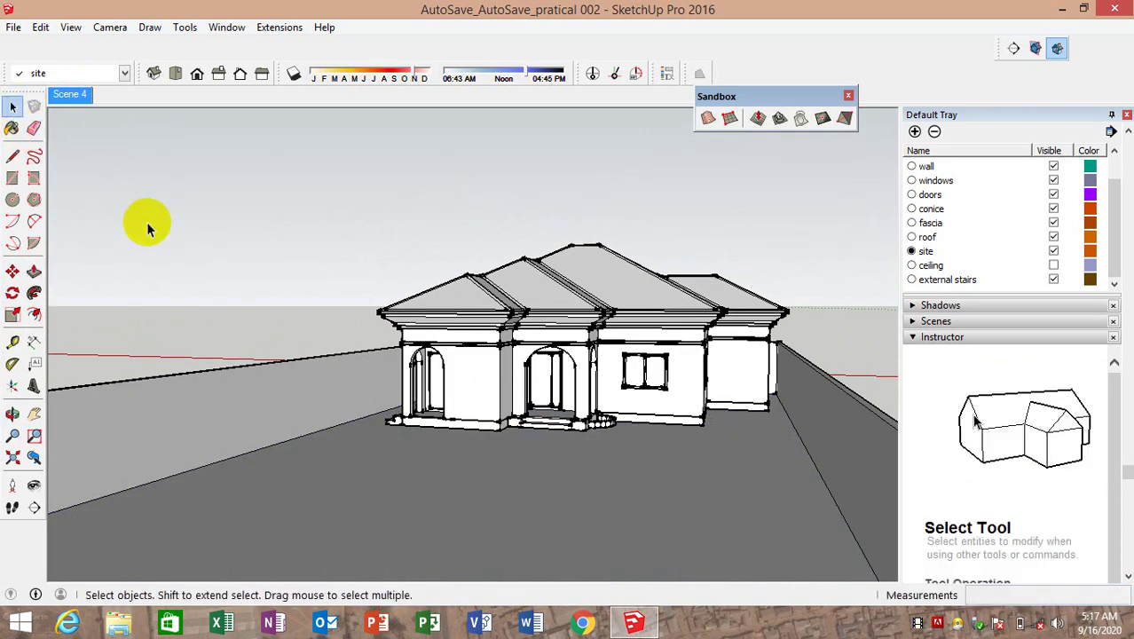
{"action": "left_click", "coordinate": [78, 96]}
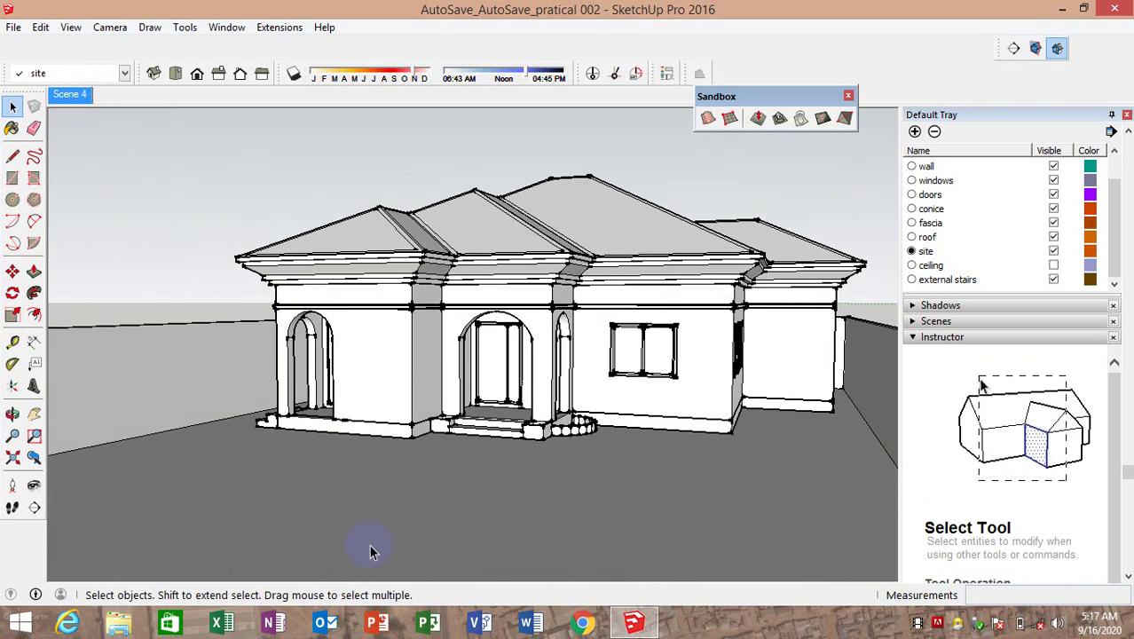
{"action": "middle_click_drag", "start_coordinate": [370, 545], "coordinate": [382, 488]}
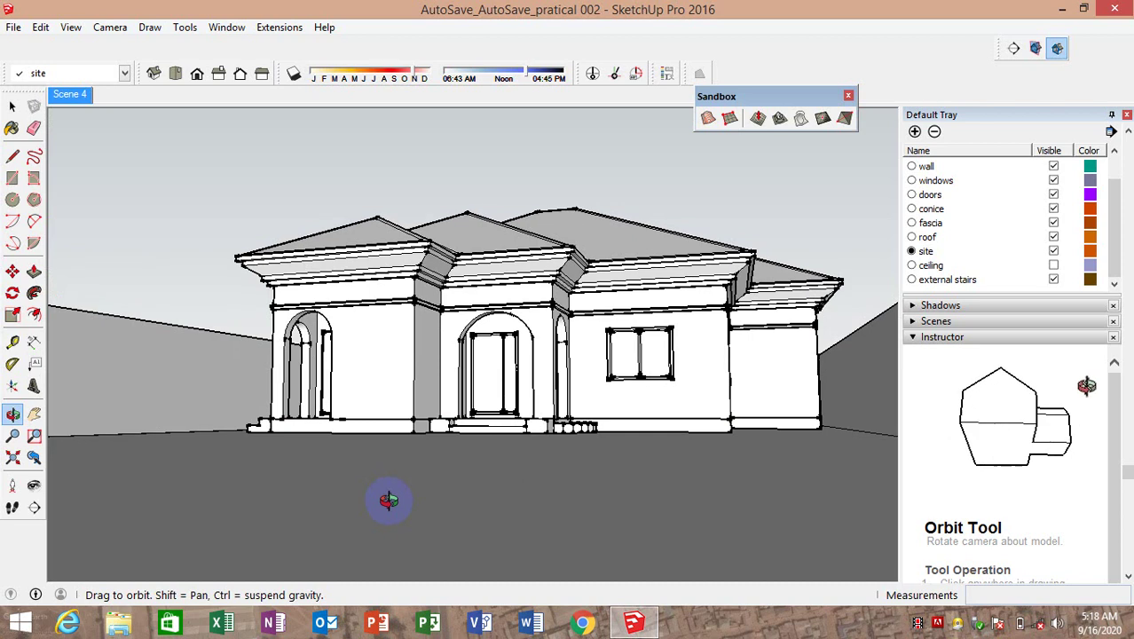
{"action": "mouse_move", "coordinate": [382, 488]}
{"action": "middle_mouse_down"}
{"action": "mouse_move", "coordinate": [368, 429]}
{"action": "mouse_move", "coordinate": [393, 432]}
{"action": "middle_mouse_up"}
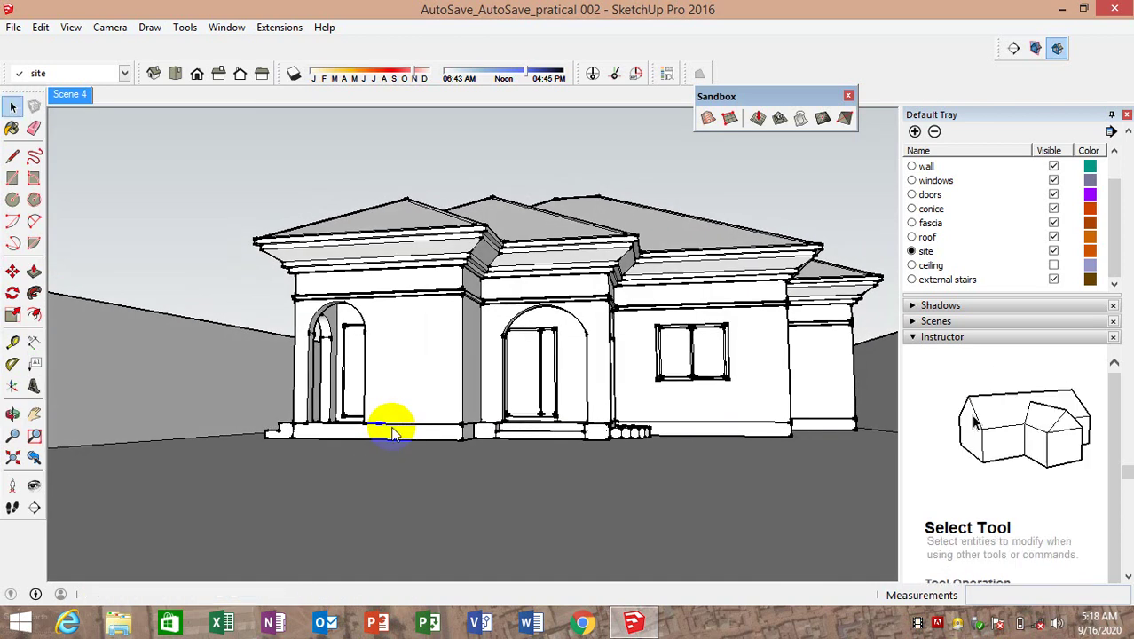
{"action": "mouse_move", "coordinate": [582, 436]}
{"action": "middle_mouse_down"}
{"action": "mouse_move", "coordinate": [544, 448]}
{"action": "mouse_move", "coordinate": [551, 495]}
{"action": "middle_mouse_up"}
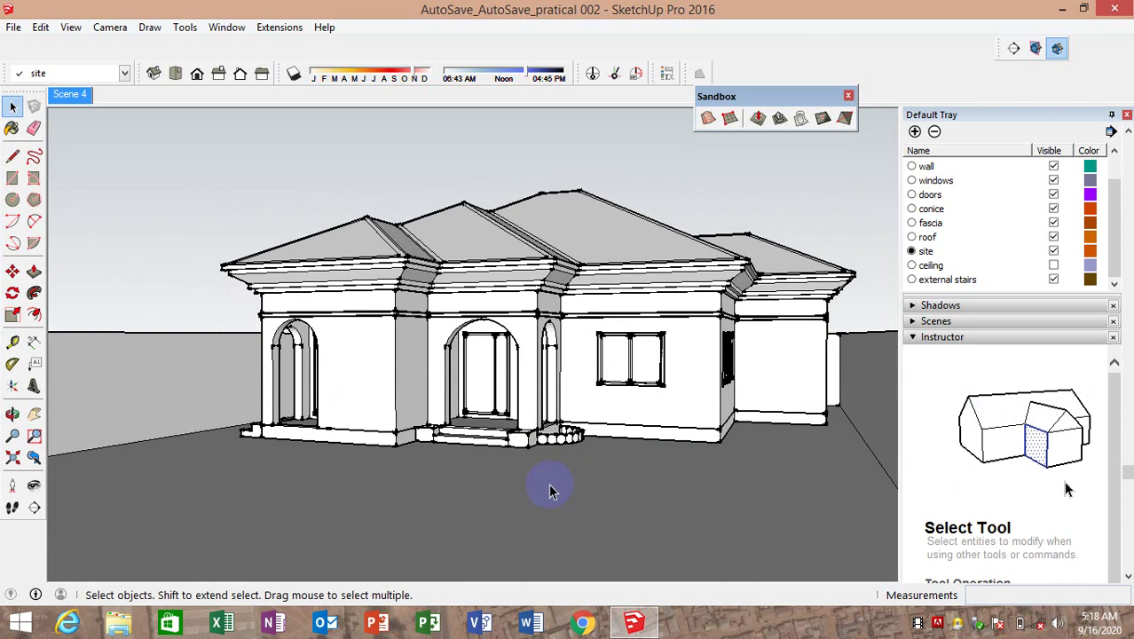
With Move and Ctrl, copy the left wall-base edge inward to the typed offset
{"action": "mouse_move", "coordinate": [834, 412]}
{"action": "middle_mouse_down"}
{"action": "mouse_move", "coordinate": [624, 508]}
{"action": "mouse_move", "coordinate": [297, 458]}
{"action": "middle_mouse_up"}
{"action": "scroll", "coordinate": [248, 448], "scroll_direction": "up", "scroll_amount": 1}
{"action": "scroll", "coordinate": [249, 448], "scroll_direction": "up", "scroll_amount": 2}
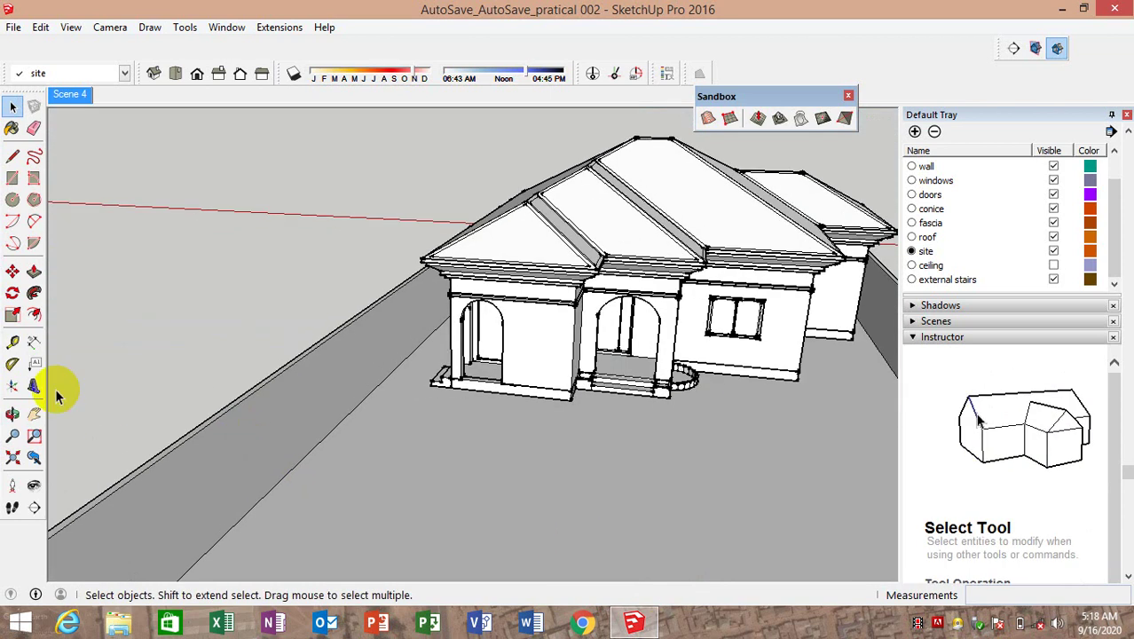
{"action": "left_click", "coordinate": [13, 274]}
{"action": "scroll", "coordinate": [278, 432], "scroll_direction": "up", "scroll_amount": 2}
{"action": "scroll", "coordinate": [297, 453], "scroll_direction": "up", "scroll_amount": 2}
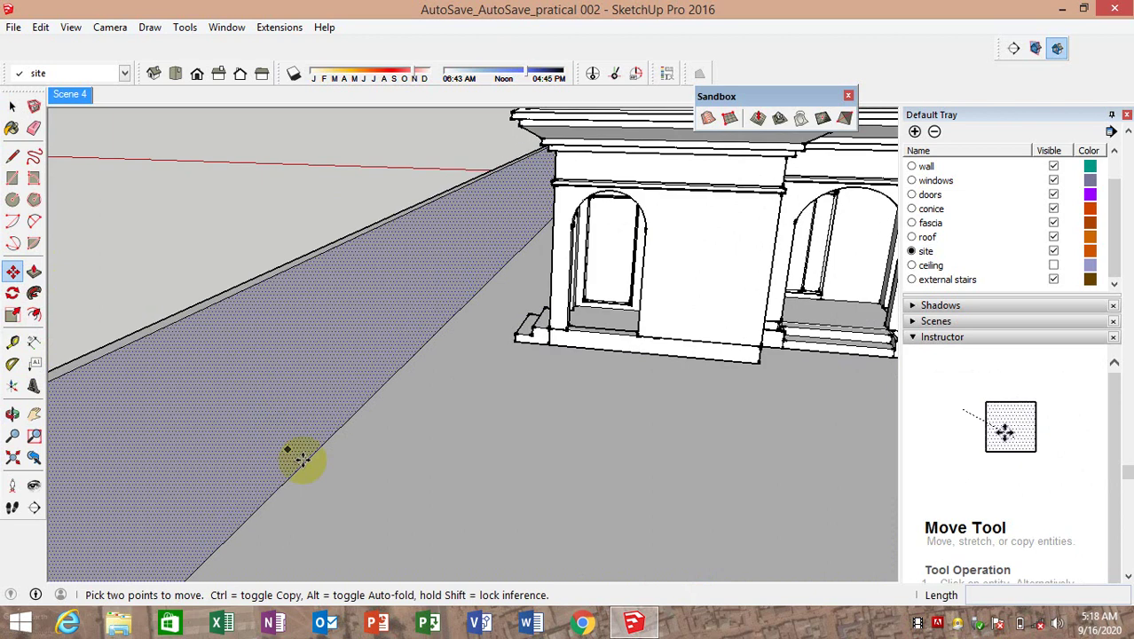
{"action": "left_click", "coordinate": [304, 460], "text": "ctrl"}
{"action": "type", "text": "450"}
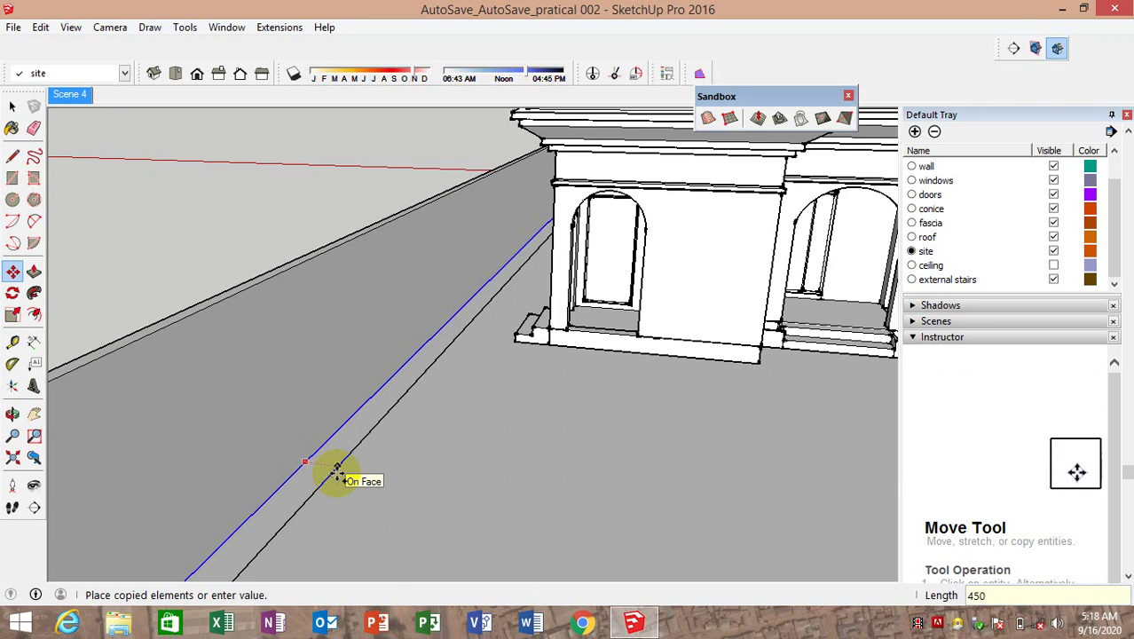
{"action": "key", "text": "Return"}
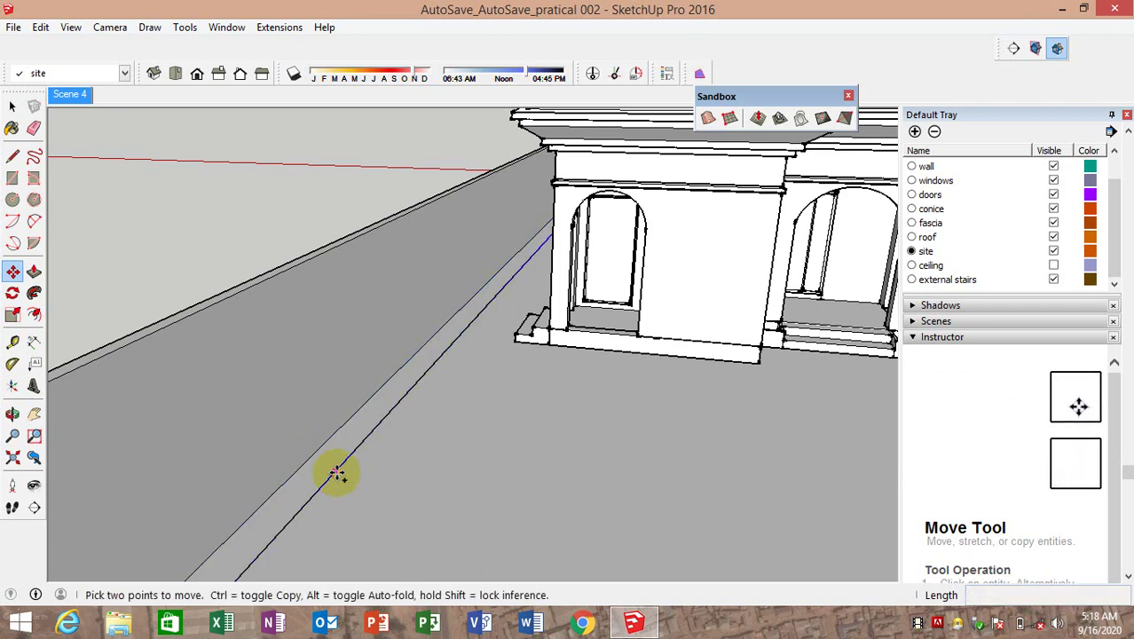
Add a second copy at 150, undo it, and recopy the wall-base edge inward
{"action": "left_click", "coordinate": [337, 473]}
{"action": "type", "text": "150"}
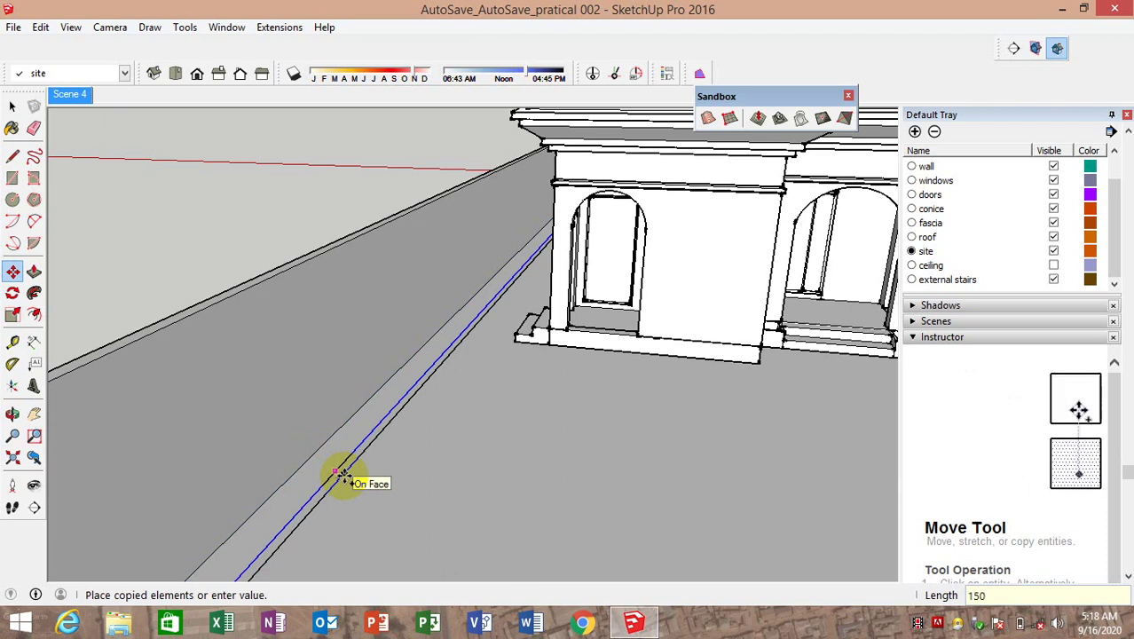
{"action": "key", "text": "Return"}
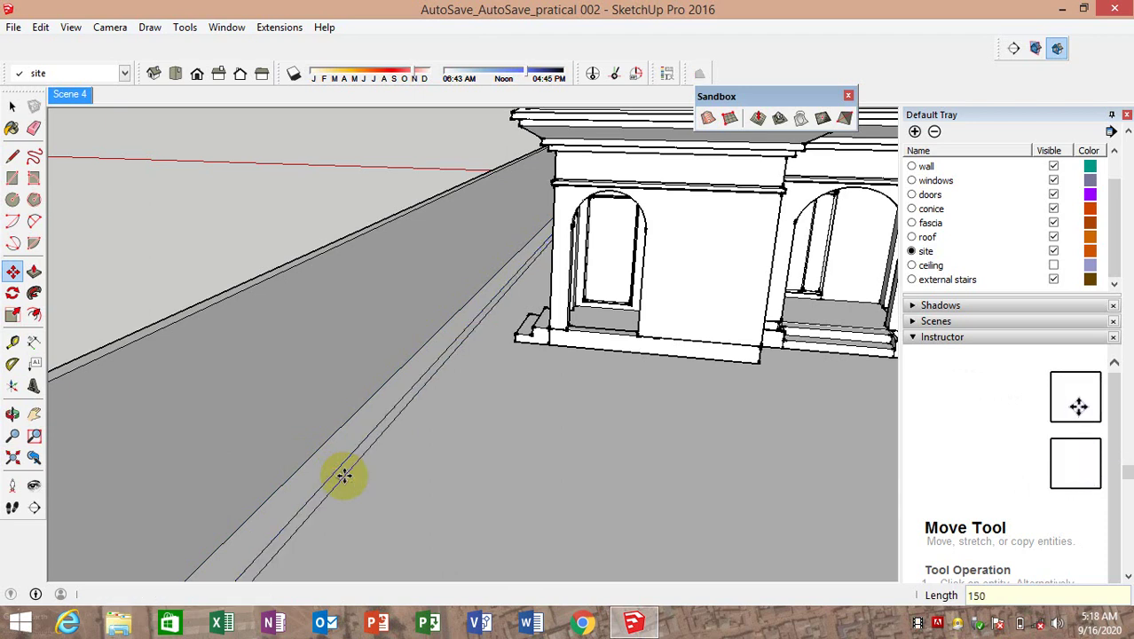
{"action": "key", "text": "ctrl+z"}
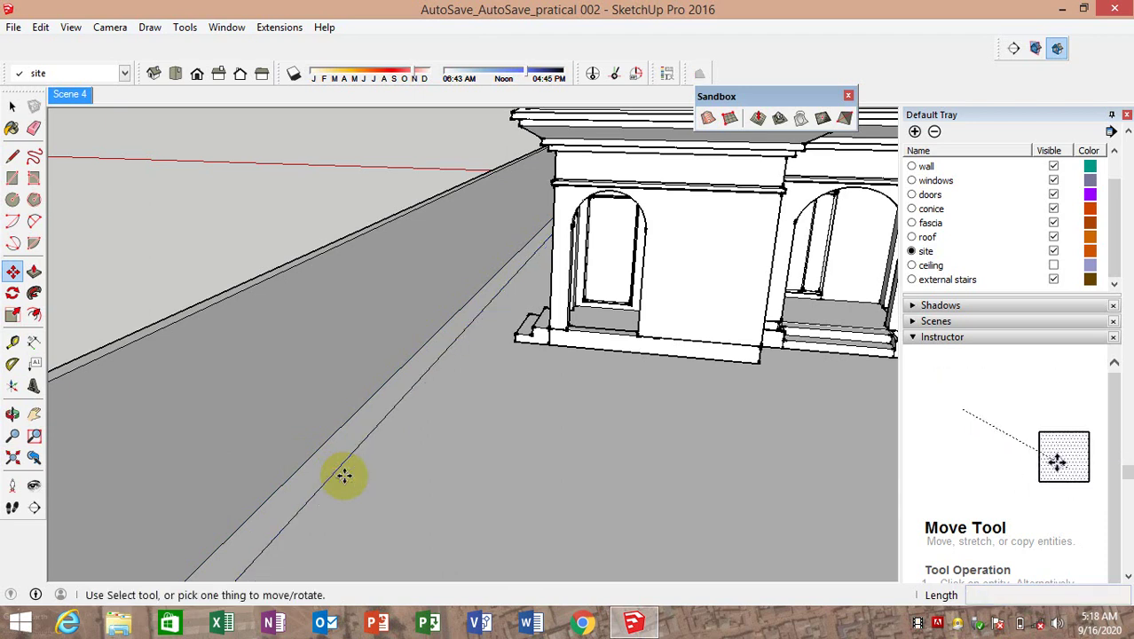
{"action": "left_click", "coordinate": [344, 469]}
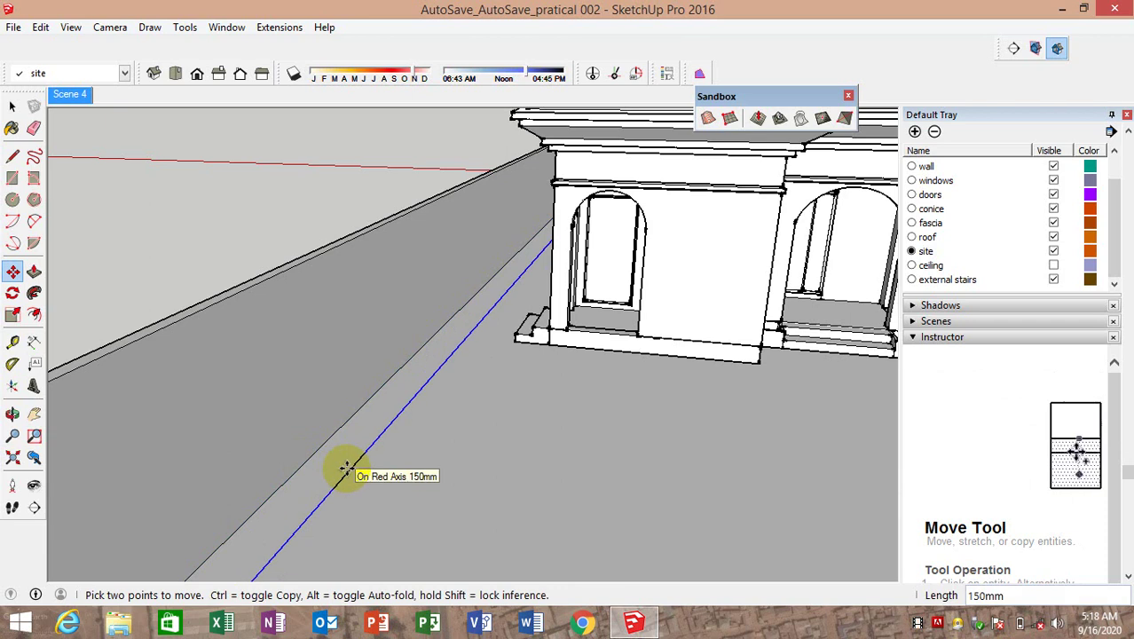
{"action": "key", "text": "Escape"}
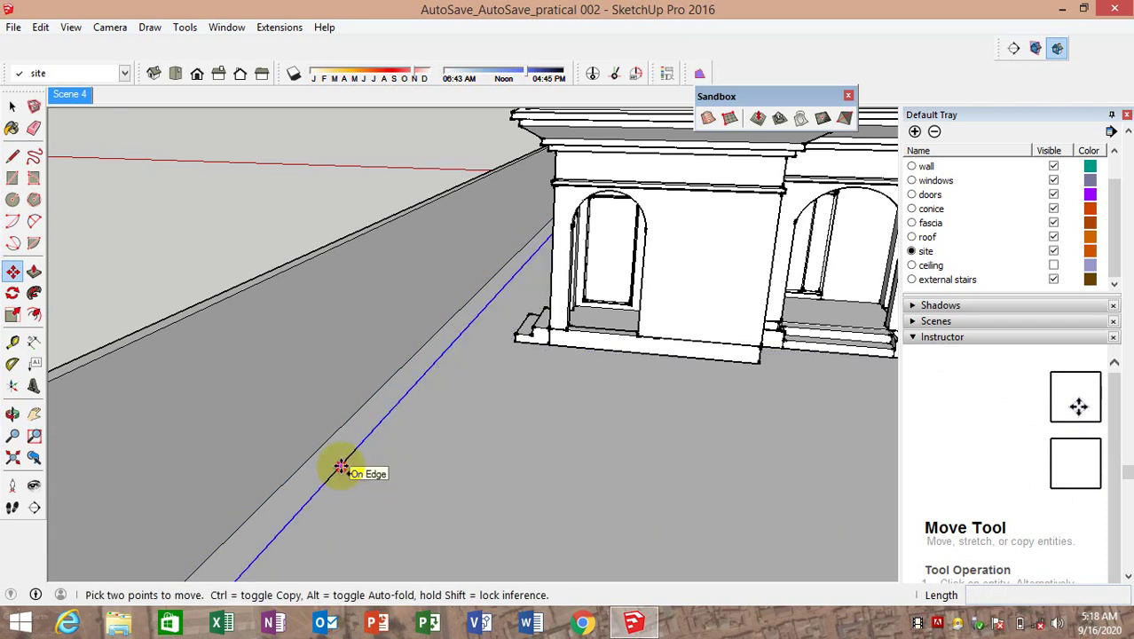
{"action": "left_click", "coordinate": [341, 467]}
{"action": "type", "text": "100"}
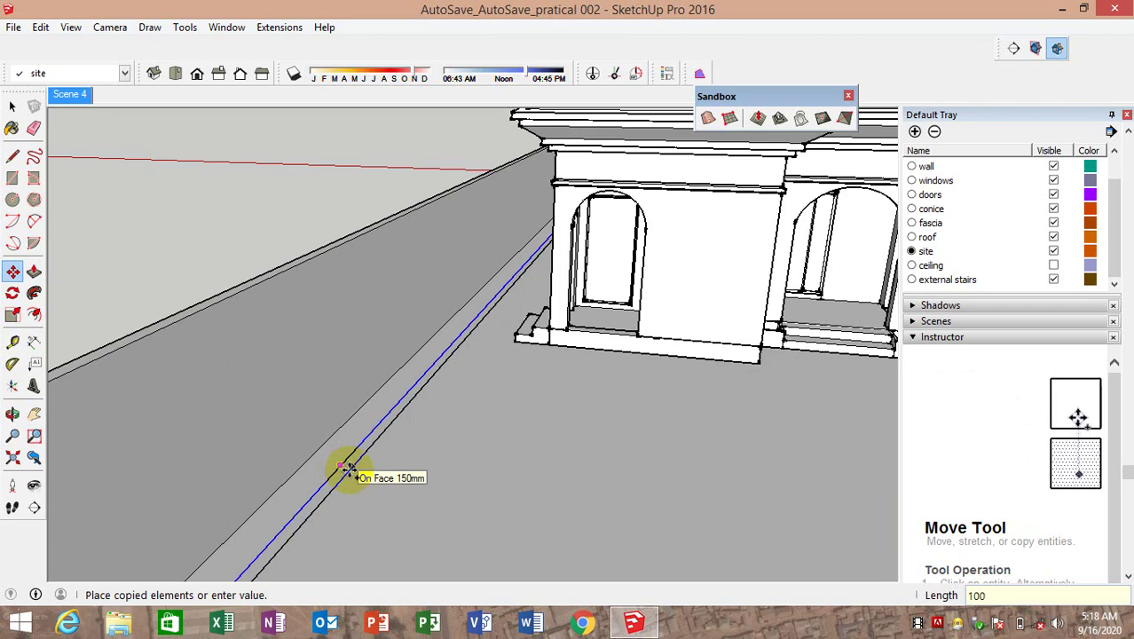
{"action": "key", "text": "Return"}
Copy the right wall's base edge 600 inward onto the site
{"action": "scroll", "coordinate": [386, 412], "scroll_direction": "down", "scroll_amount": 3}
{"action": "scroll", "coordinate": [372, 412], "scroll_direction": "down", "scroll_amount": 3}
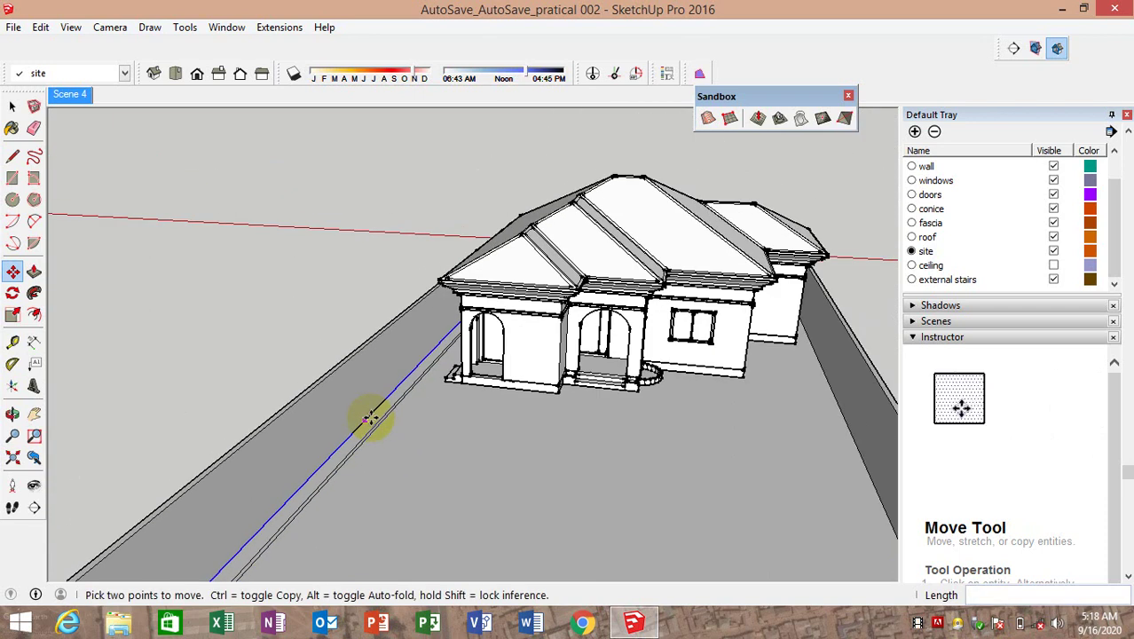
{"action": "scroll", "coordinate": [537, 450], "scroll_direction": "down", "scroll_amount": 2}
{"action": "scroll", "coordinate": [536, 450], "scroll_direction": "up", "scroll_amount": 2}
{"action": "scroll", "coordinate": [612, 463], "scroll_direction": "up", "scroll_amount": 2}
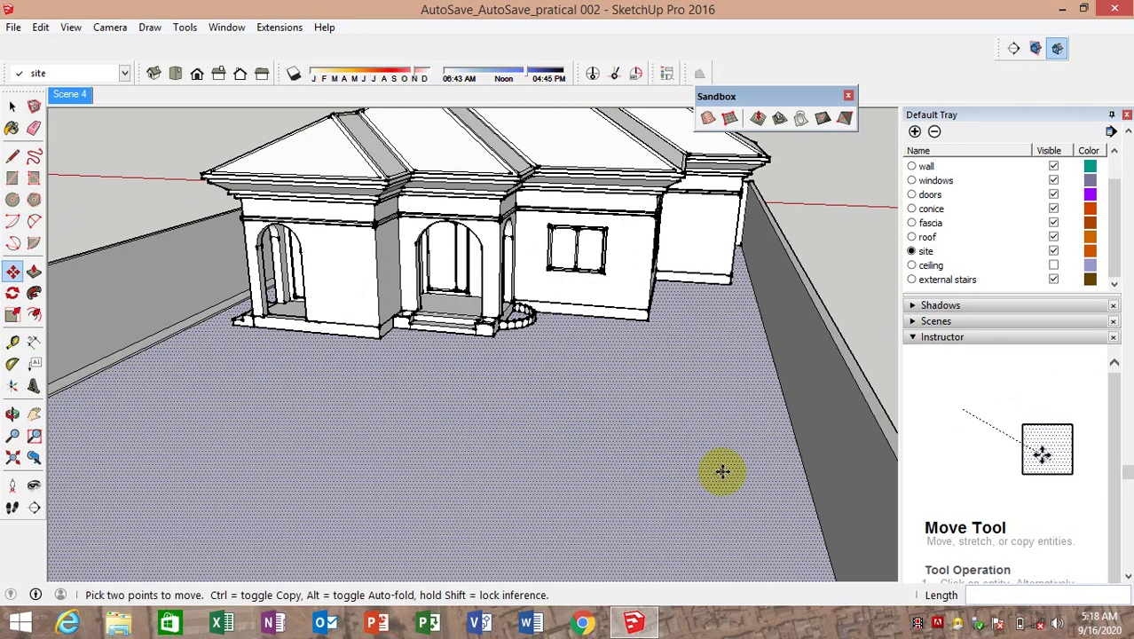
{"action": "left_click", "coordinate": [800, 462]}
{"action": "type", "text": "600"}
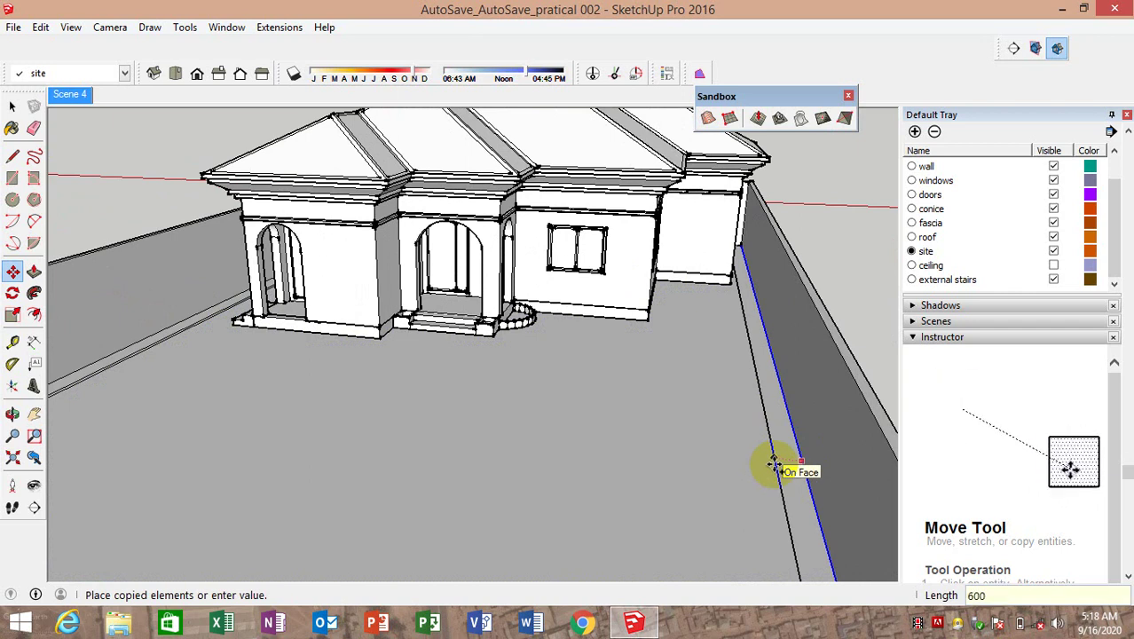
{"action": "key", "text": "Return"}
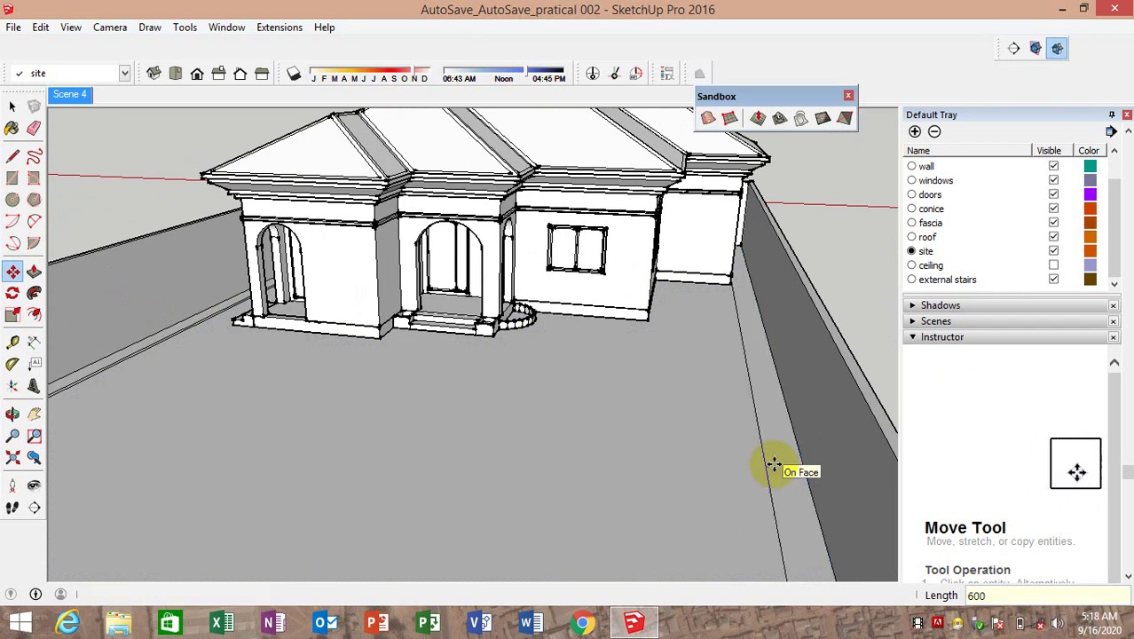
Copy the edge beside the right wall 300 away, then the new edge 100 further
{"action": "scroll", "coordinate": [774, 468], "scroll_direction": "up", "scroll_amount": 2}
{"action": "scroll", "coordinate": [805, 443], "scroll_direction": "up", "scroll_amount": 3}
{"action": "mouse_move", "coordinate": [810, 449]}
{"action": "middle_mouse_down"}
{"action": "mouse_move", "coordinate": [688, 448]}
{"action": "mouse_move", "coordinate": [733, 439]}
{"action": "middle_mouse_up"}
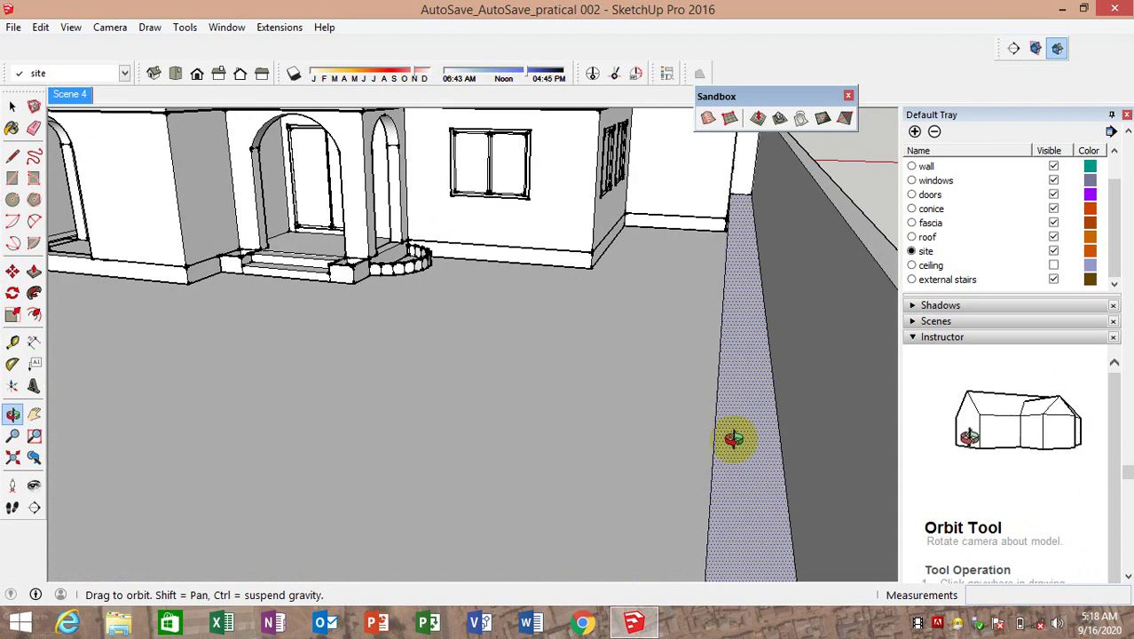
{"action": "key", "text": "Escape"}
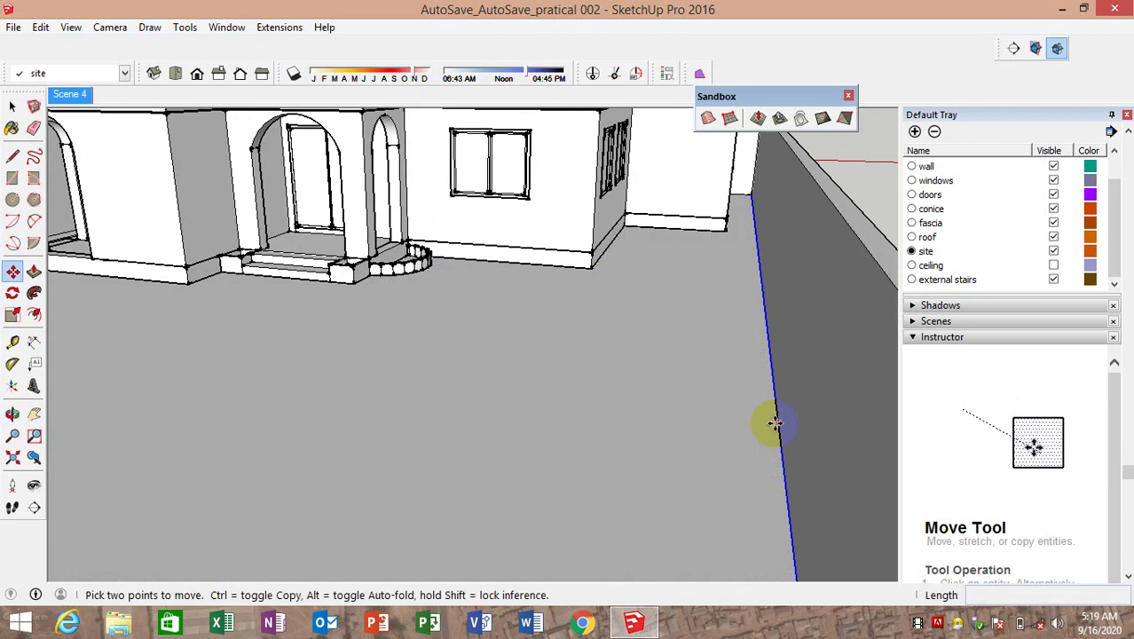
{"action": "left_click", "coordinate": [776, 425]}
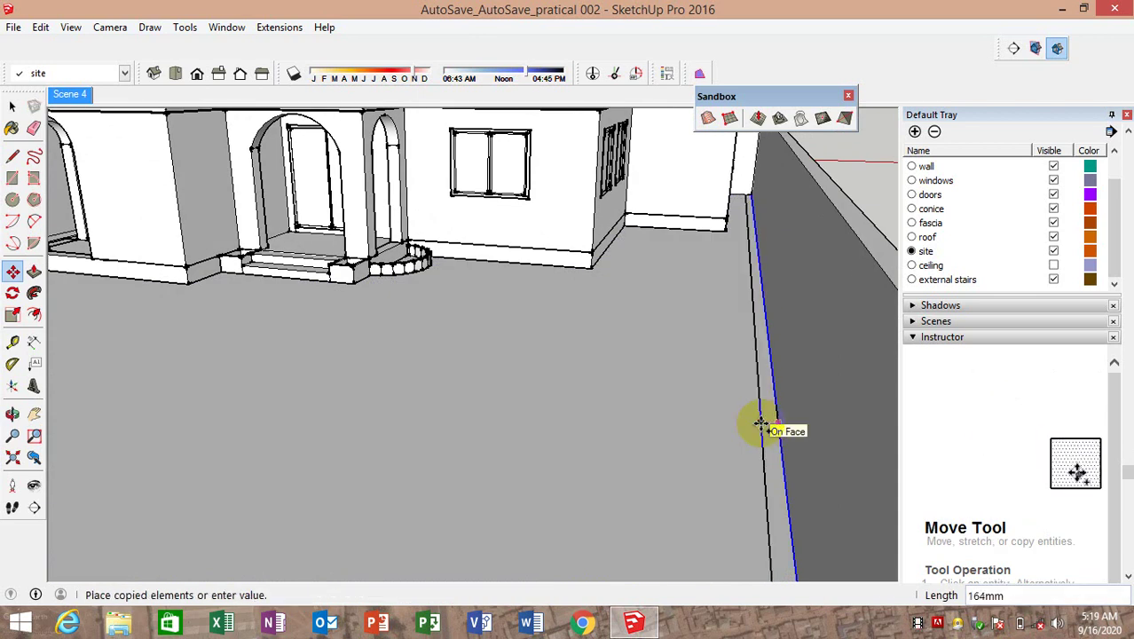
{"action": "type", "text": "300"}
{"action": "key", "text": "Return"}
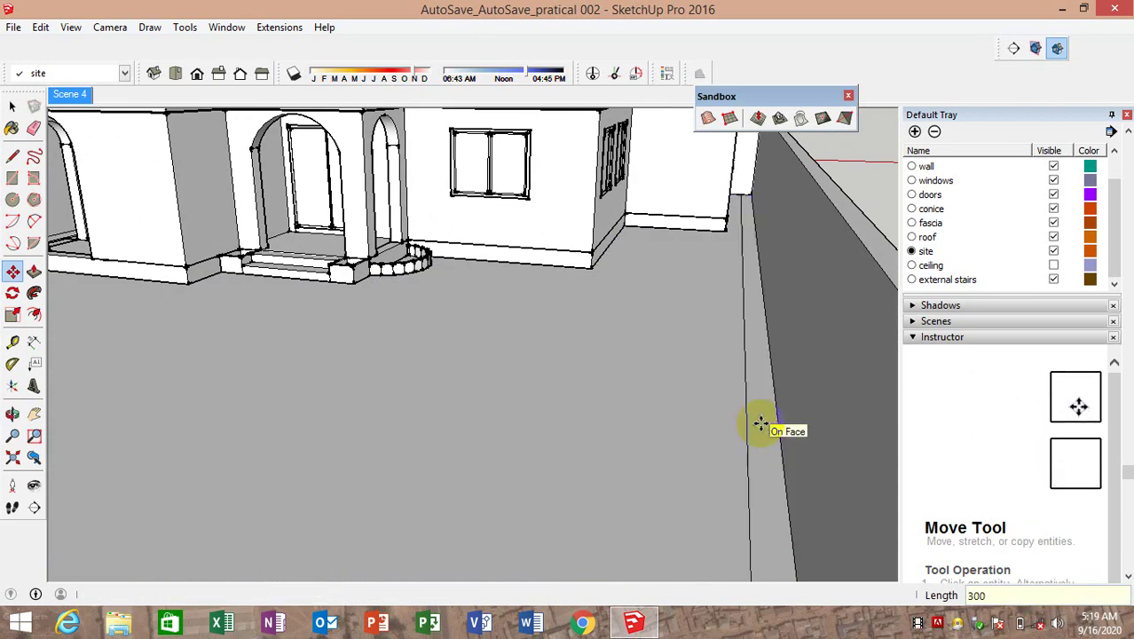
{"action": "left_click", "coordinate": [748, 415]}
{"action": "type", "text": "100"}
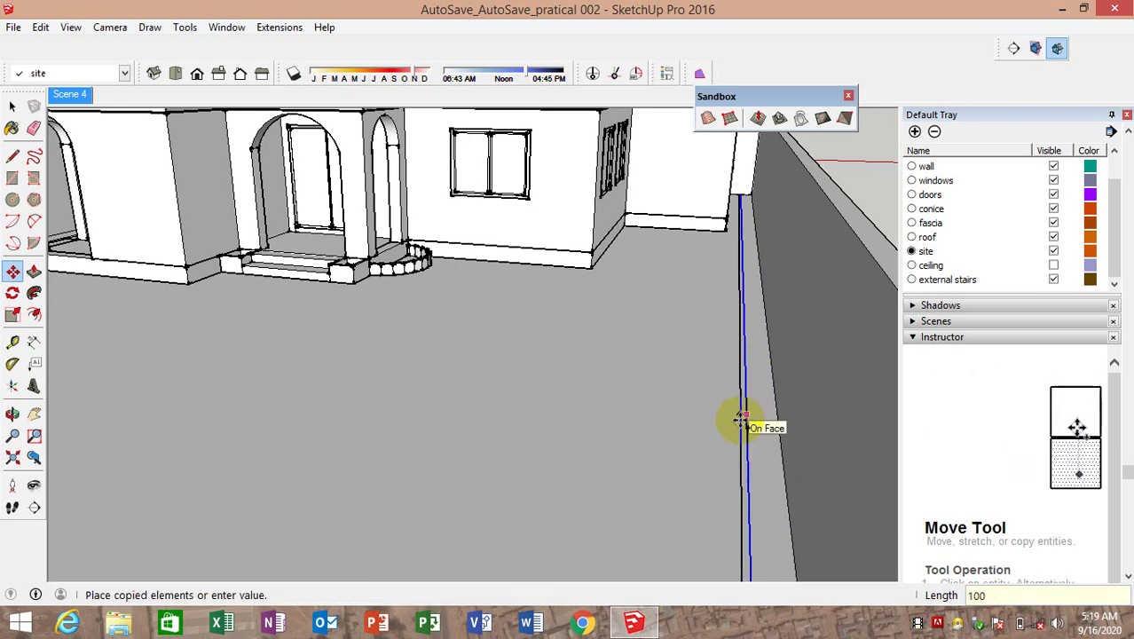
{"action": "key", "text": "Return"}
Restore the Scene 4 view and orbit around the front of the house
{"action": "scroll", "coordinate": [735, 338], "scroll_direction": "down", "scroll_amount": 3}
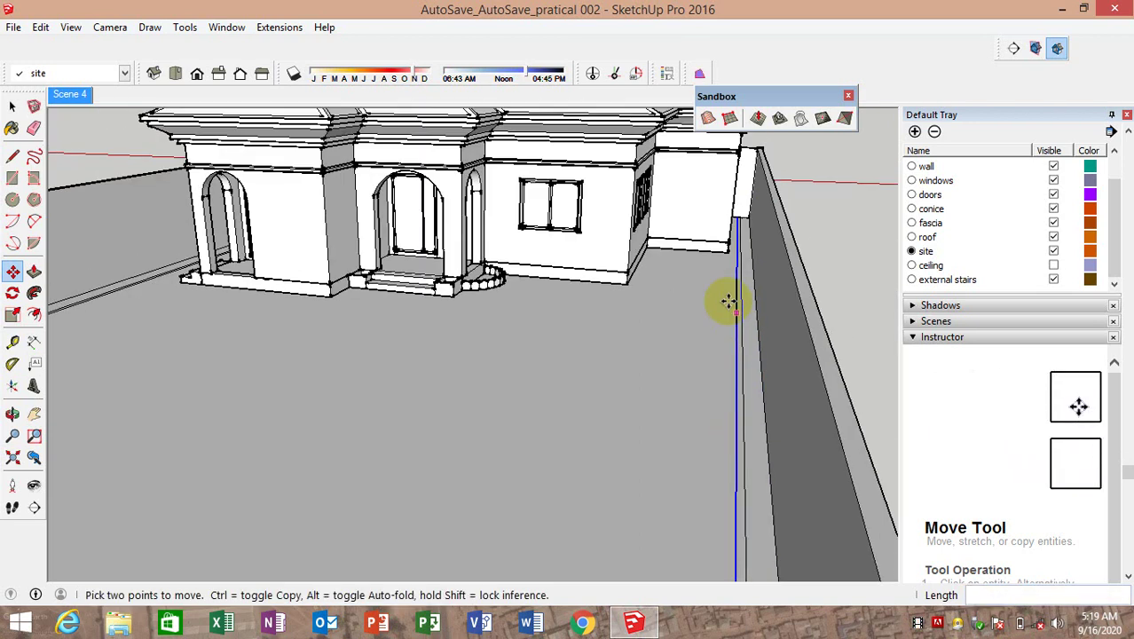
{"action": "scroll", "coordinate": [729, 299], "scroll_direction": "down", "scroll_amount": 3}
{"action": "mouse_move", "coordinate": [671, 319]}
{"action": "middle_mouse_down"}
{"action": "mouse_move", "coordinate": [270, 328]}
{"action": "mouse_move", "coordinate": [380, 337]}
{"action": "middle_mouse_up"}
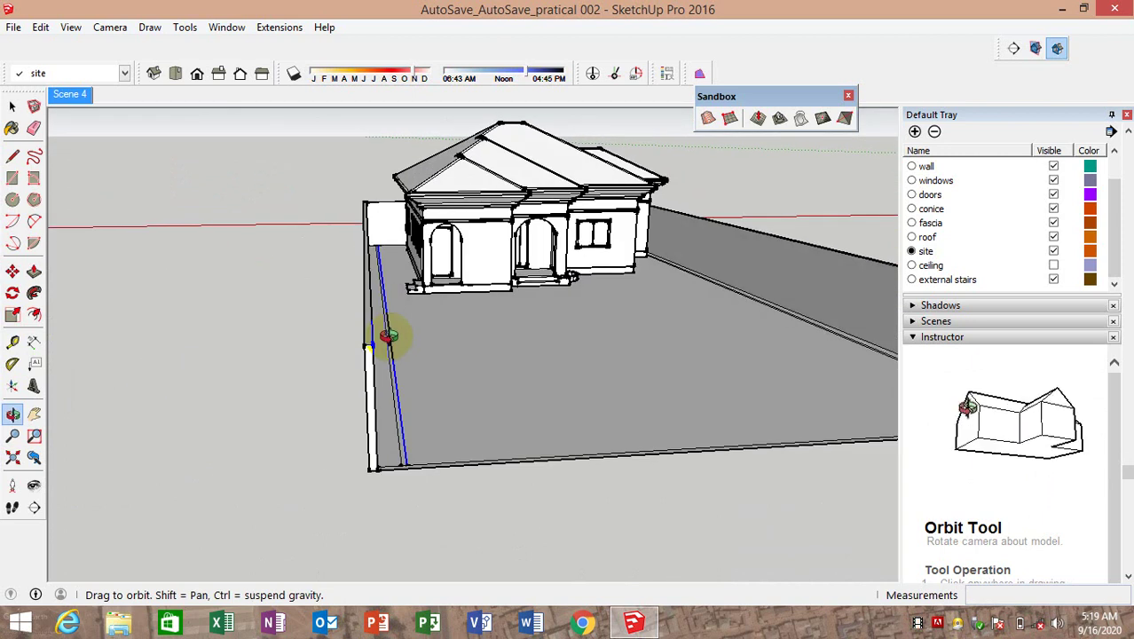
{"action": "scroll", "coordinate": [385, 351], "scroll_direction": "up", "scroll_amount": 2}
{"action": "scroll", "coordinate": [373, 347], "scroll_direction": "up", "scroll_amount": 2}
{"action": "key", "text": "m"}
{"action": "scroll", "coordinate": [365, 351], "scroll_direction": "up", "scroll_amount": 2}
{"action": "scroll", "coordinate": [365, 351], "scroll_direction": "down", "scroll_amount": 3}
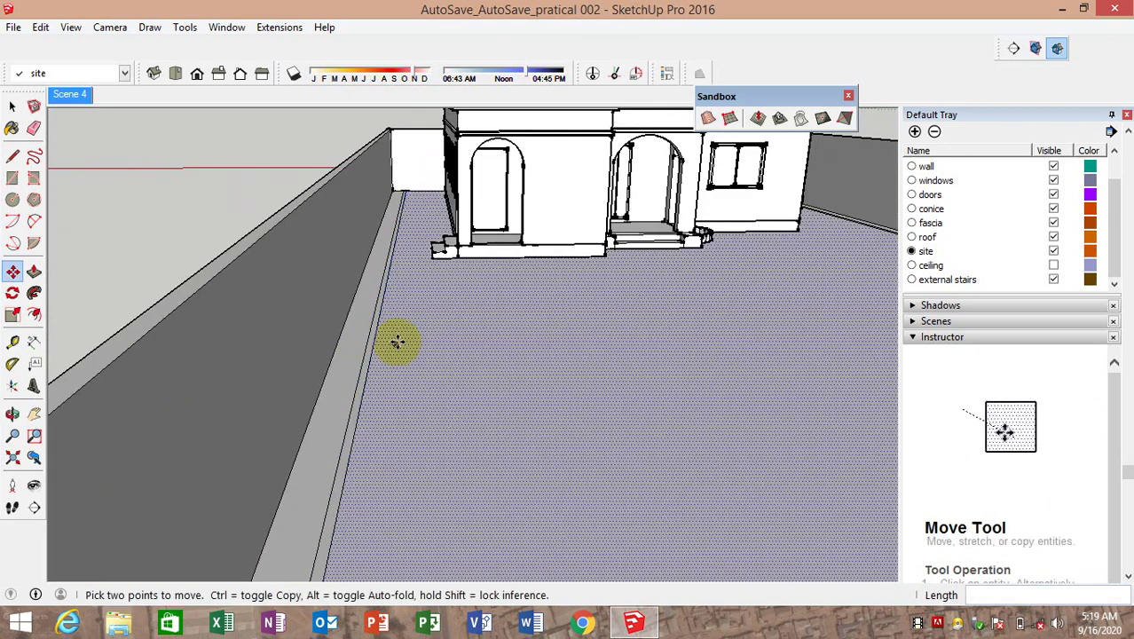
{"action": "left_click", "coordinate": [69, 94]}
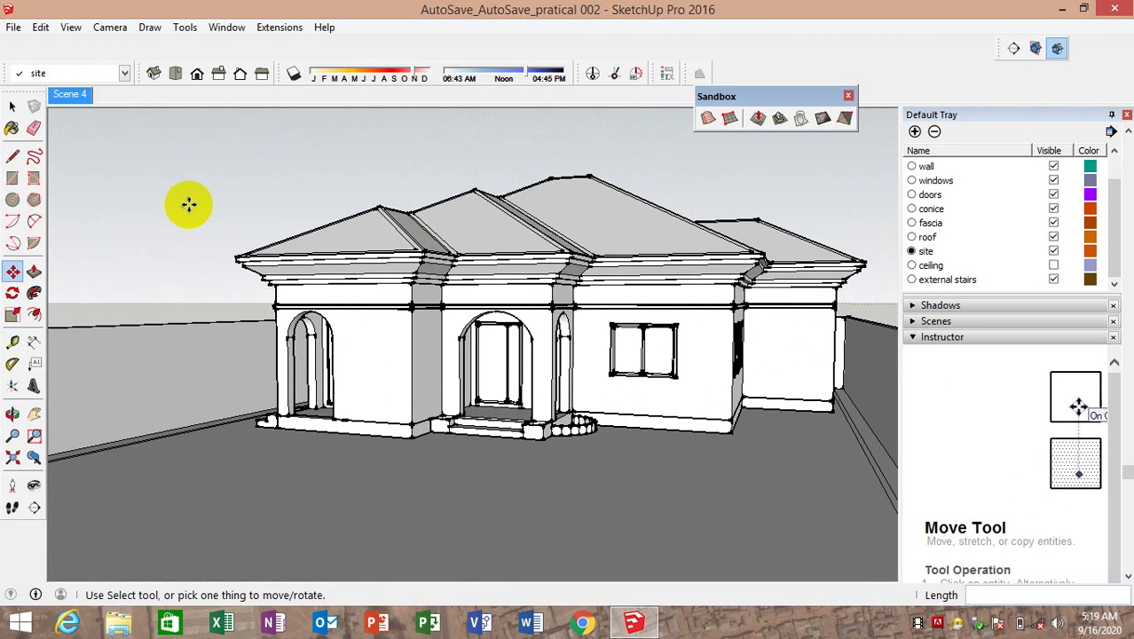
{"action": "mouse_move", "coordinate": [317, 405]}
{"action": "middle_mouse_down"}
{"action": "mouse_move", "coordinate": [390, 370]}
{"action": "mouse_move", "coordinate": [231, 298]}
{"action": "middle_mouse_up"}
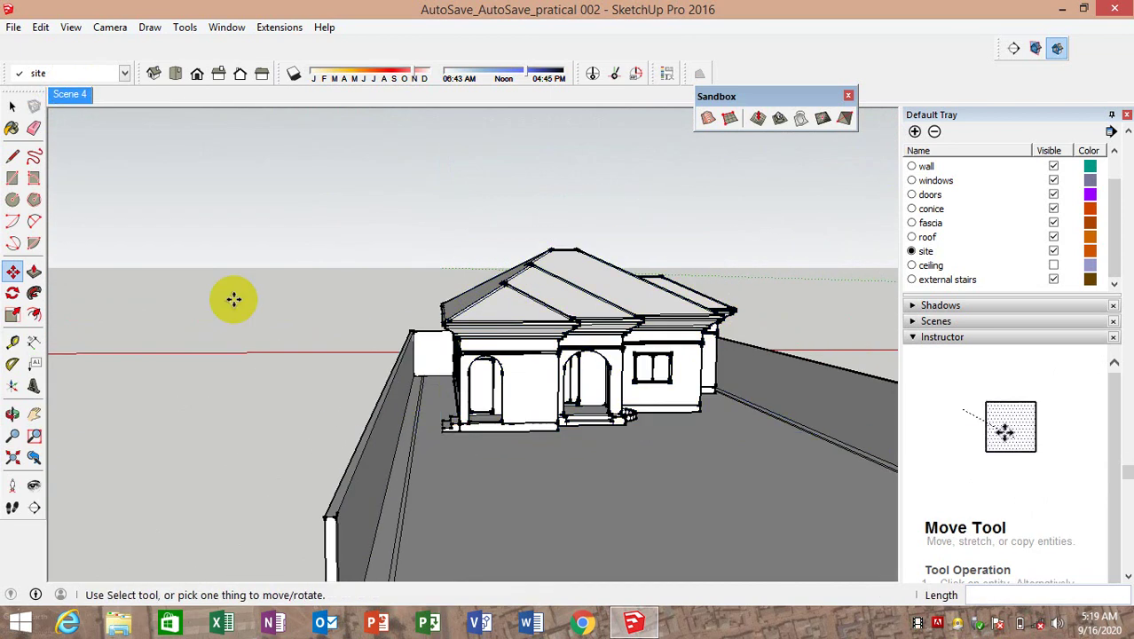
Draw a short cross line over the kerb strip beside the left site wall
{"action": "left_click", "coordinate": [11, 157]}
{"action": "scroll", "coordinate": [417, 480], "scroll_direction": "up", "scroll_amount": 3}
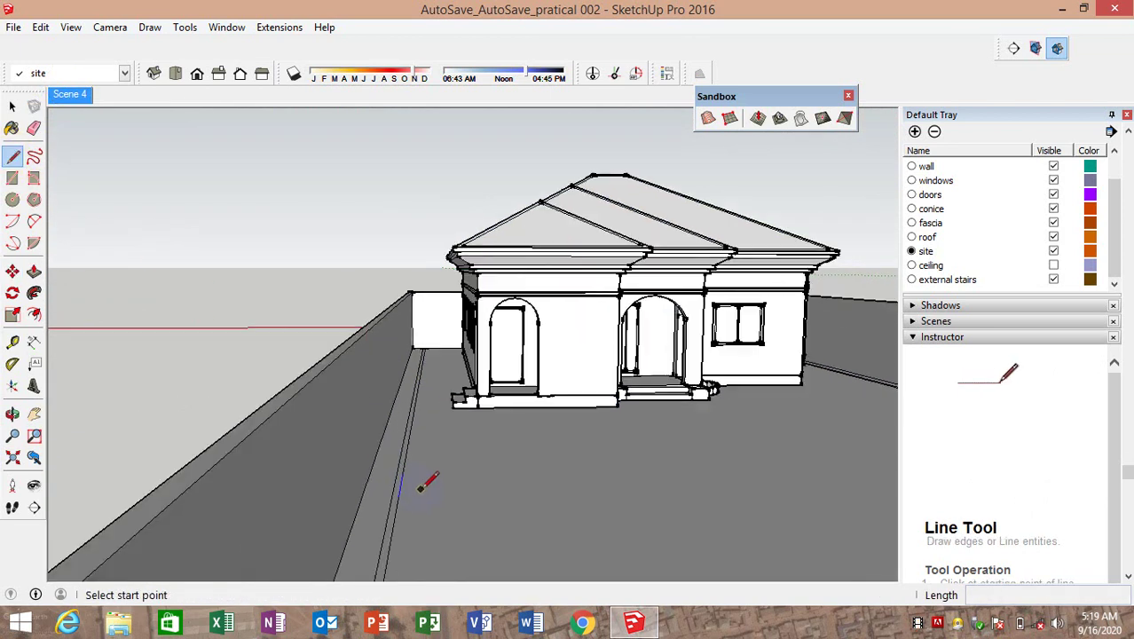
{"action": "scroll", "coordinate": [408, 481], "scroll_direction": "up", "scroll_amount": 3}
{"action": "scroll", "coordinate": [398, 484], "scroll_direction": "up", "scroll_amount": 2}
{"action": "left_click", "coordinate": [401, 488]}
{"action": "type", "text": "550"}
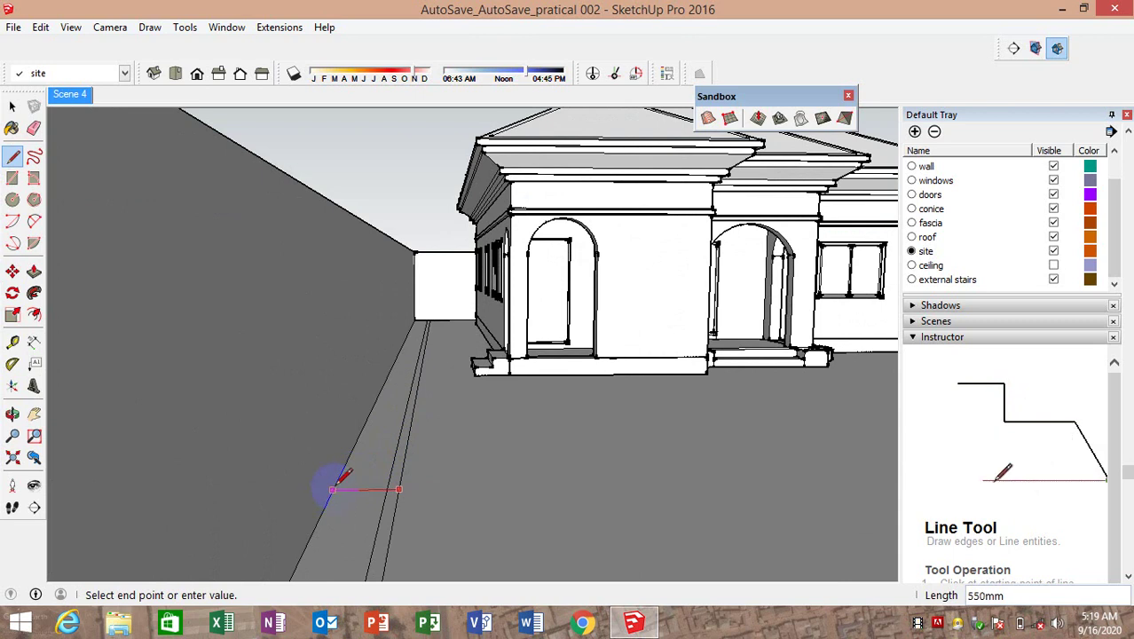
Return to the Scene 4 view and orbit to a high view over the site
{"action": "left_click", "coordinate": [71, 94]}
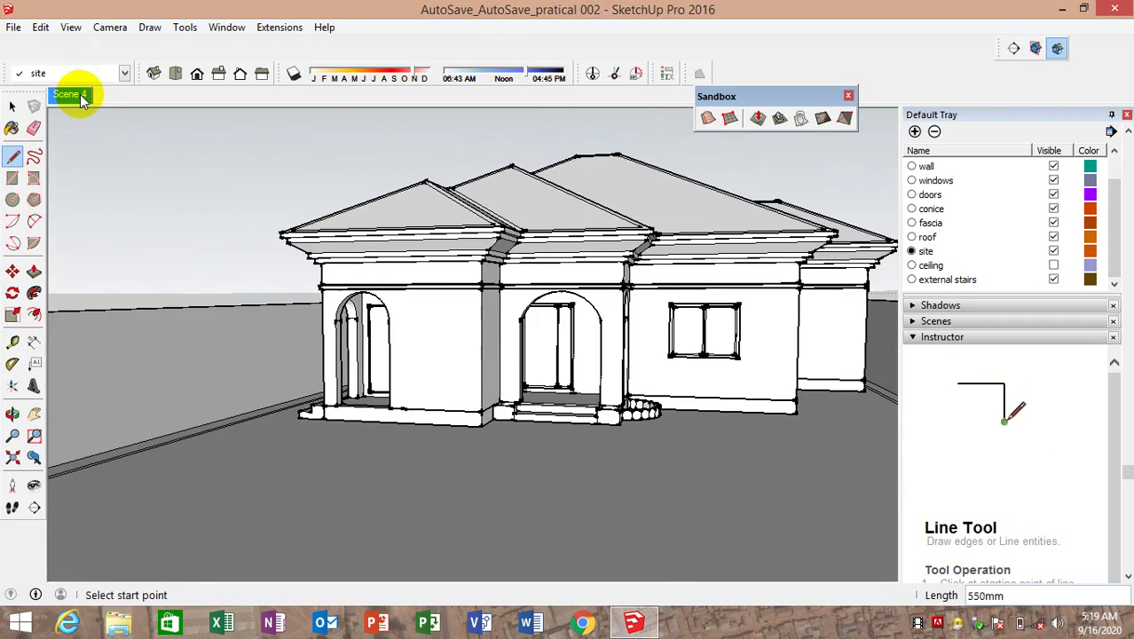
{"action": "scroll", "coordinate": [457, 282], "scroll_direction": "down", "scroll_amount": 3}
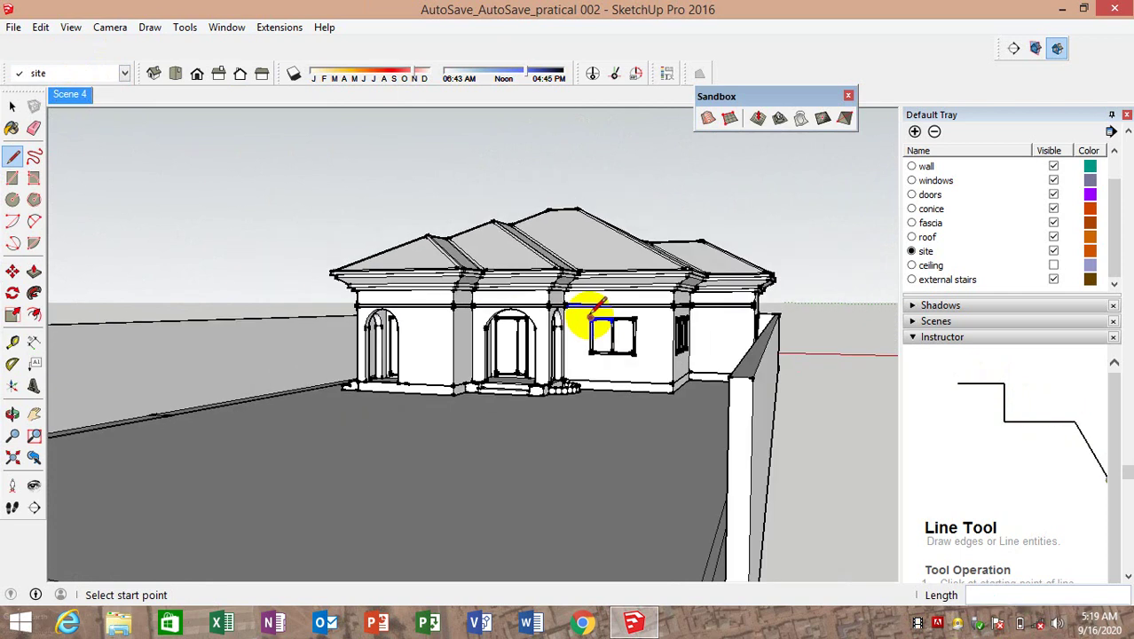
{"action": "middle_click_drag", "start_coordinate": [458, 418], "coordinate": [431, 450]}
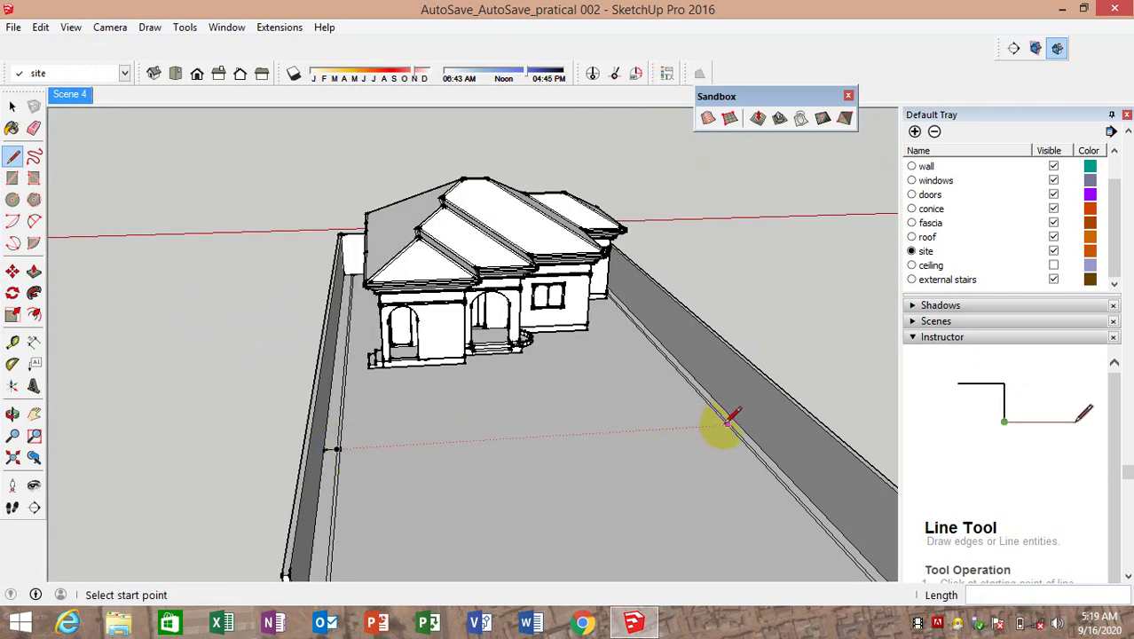
{"action": "scroll", "coordinate": [724, 424], "scroll_direction": "up", "scroll_amount": 2}
{"action": "scroll", "coordinate": [734, 419], "scroll_direction": "up", "scroll_amount": 2}
{"action": "scroll", "coordinate": [734, 429], "scroll_direction": "up", "scroll_amount": 2}
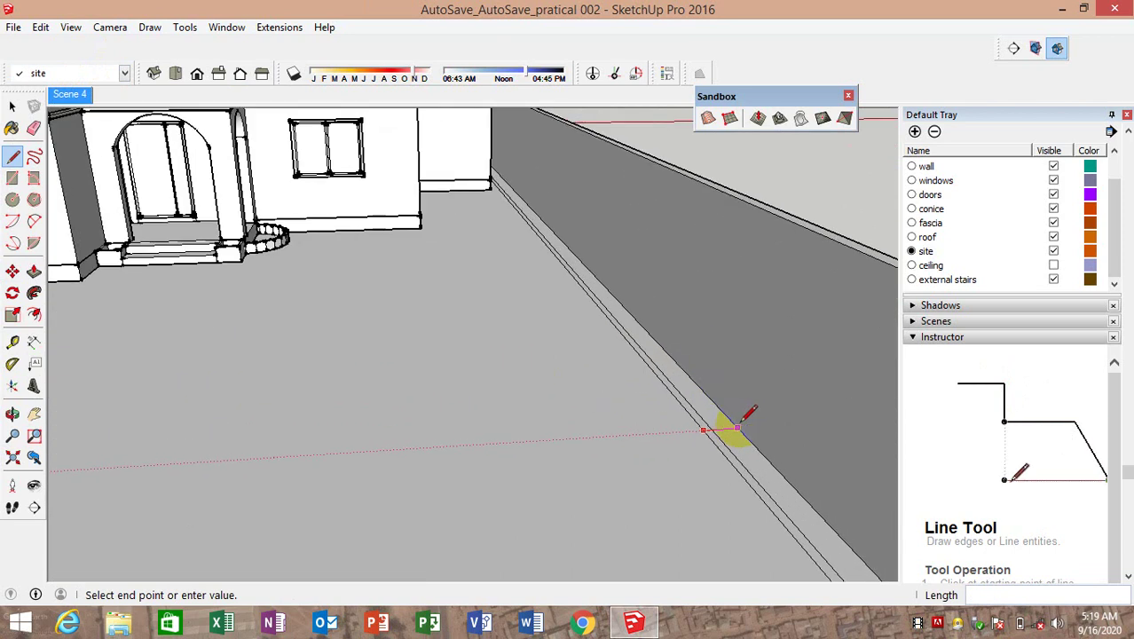
{"action": "scroll", "coordinate": [723, 426], "scroll_direction": "down", "scroll_amount": 3}
{"action": "scroll", "coordinate": [633, 393], "scroll_direction": "down", "scroll_amount": 3}
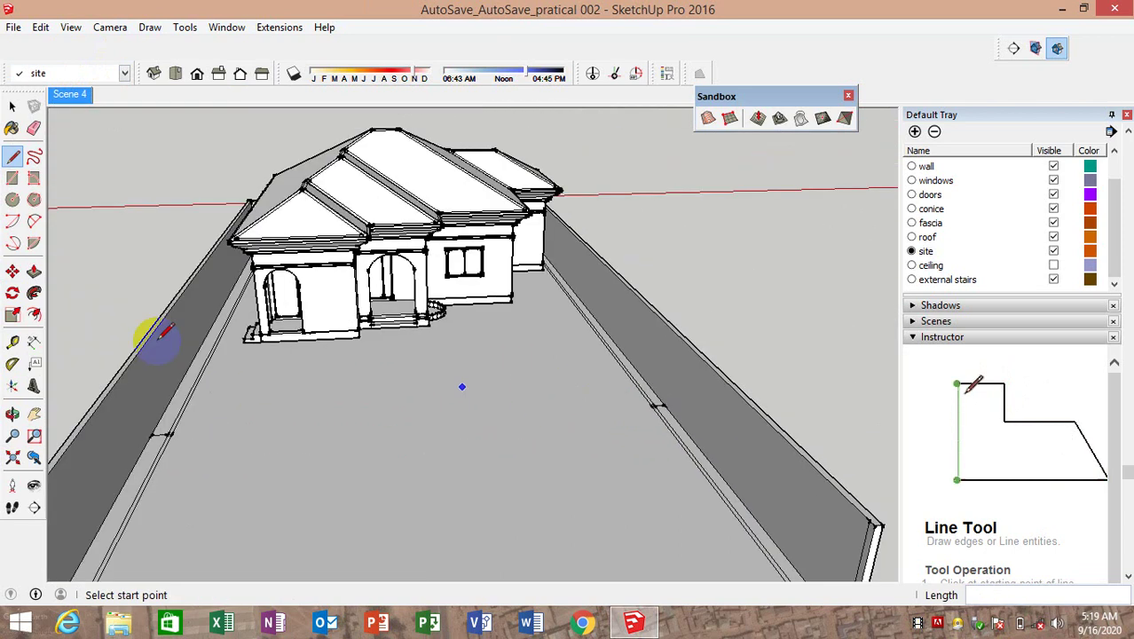
Pick the Eraser and zoom along the site wall to inspect the kerb strip ends
{"action": "left_click", "coordinate": [34, 129]}
{"action": "scroll", "coordinate": [113, 451], "scroll_direction": "up", "scroll_amount": 3}
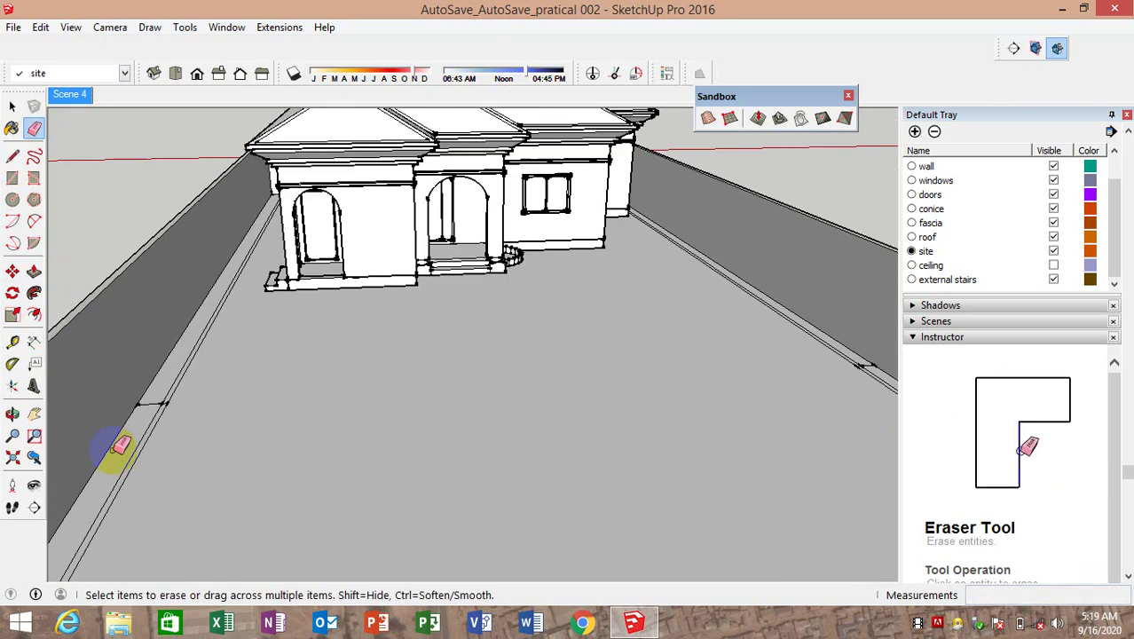
{"action": "scroll", "coordinate": [125, 453], "scroll_direction": "up", "scroll_amount": 1}
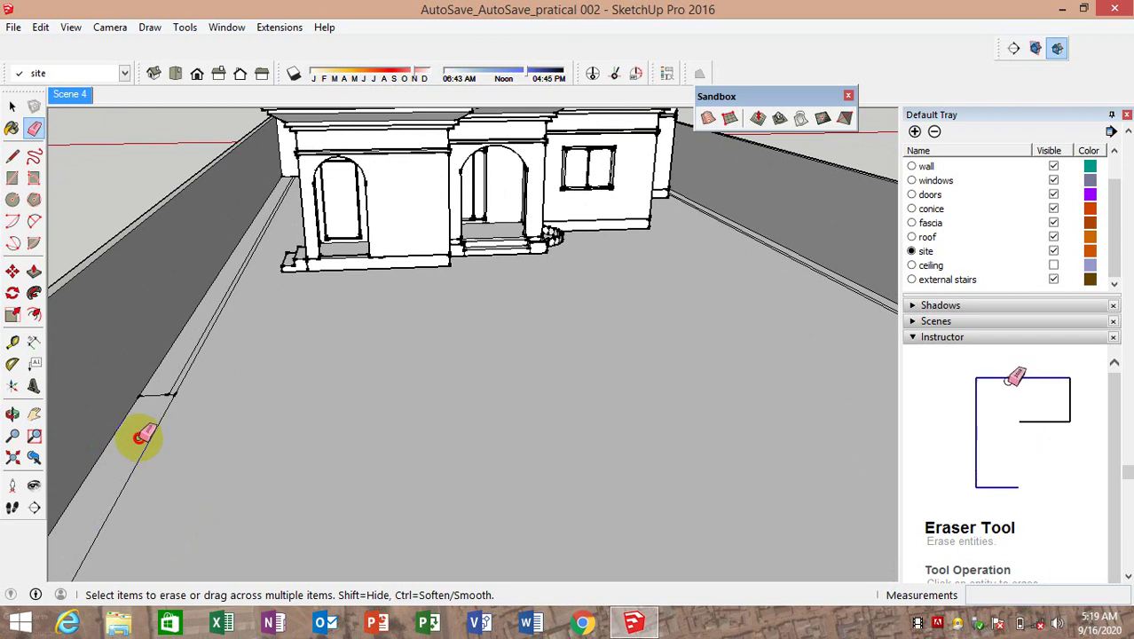
{"action": "scroll", "coordinate": [164, 437], "scroll_direction": "down", "scroll_amount": 3}
{"action": "scroll", "coordinate": [811, 376], "scroll_direction": "up", "scroll_amount": 3}
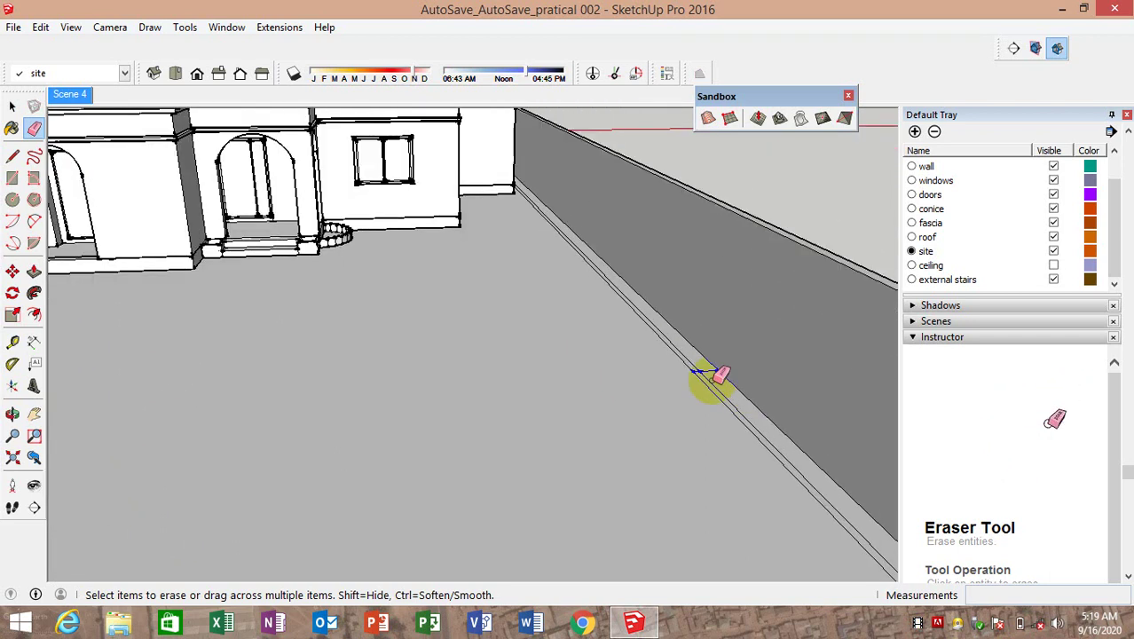
{"action": "scroll", "coordinate": [720, 386], "scroll_direction": "up", "scroll_amount": 2}
{"action": "scroll", "coordinate": [712, 401], "scroll_direction": "down", "scroll_amount": 3}
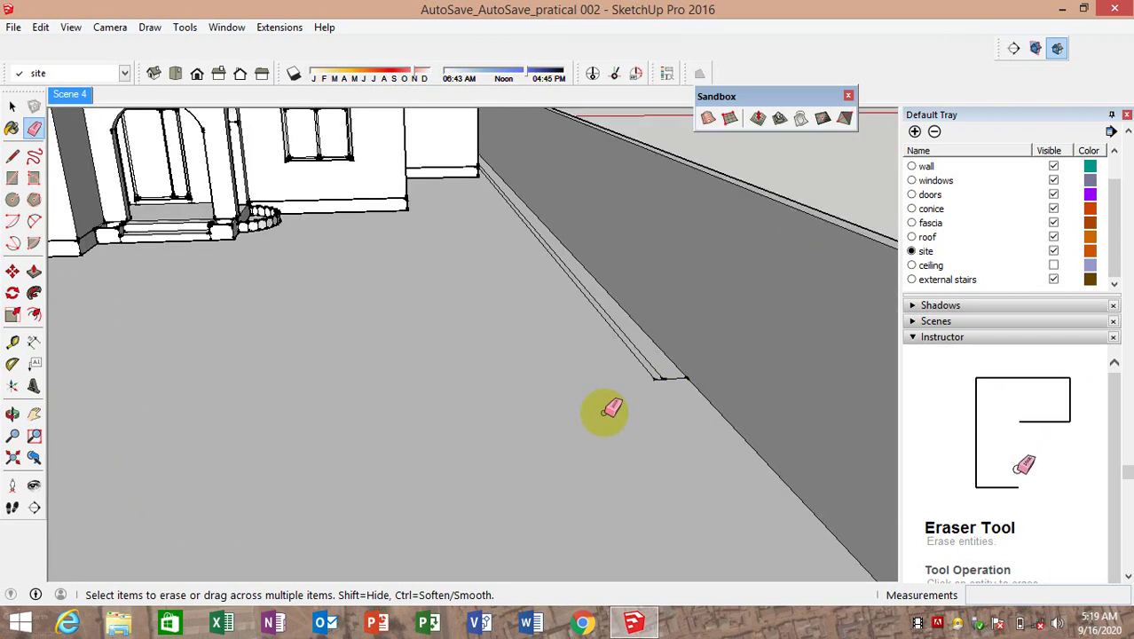
Restore the Scene 4 view and orbit closer around the house front
{"action": "left_click", "coordinate": [65, 95]}
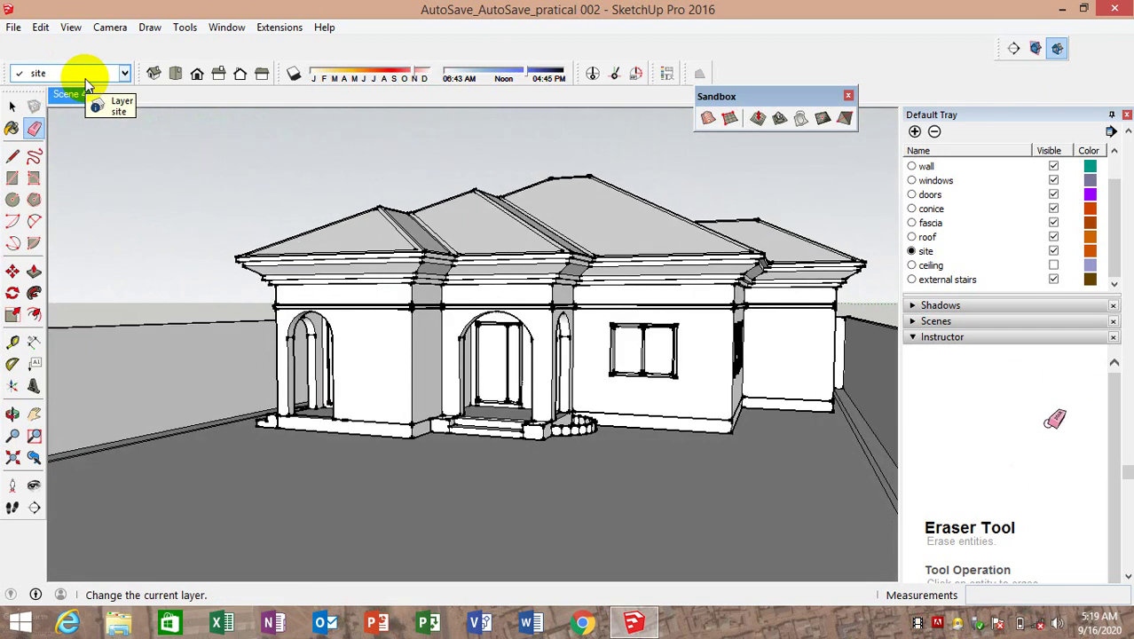
{"action": "mouse_move", "coordinate": [300, 462]}
{"action": "middle_mouse_down"}
{"action": "mouse_move", "coordinate": [275, 434]}
{"action": "mouse_move", "coordinate": [285, 458]}
{"action": "mouse_move", "coordinate": [314, 440]}
{"action": "middle_mouse_up"}
{"action": "scroll", "coordinate": [257, 426], "scroll_direction": "up", "scroll_amount": 2}
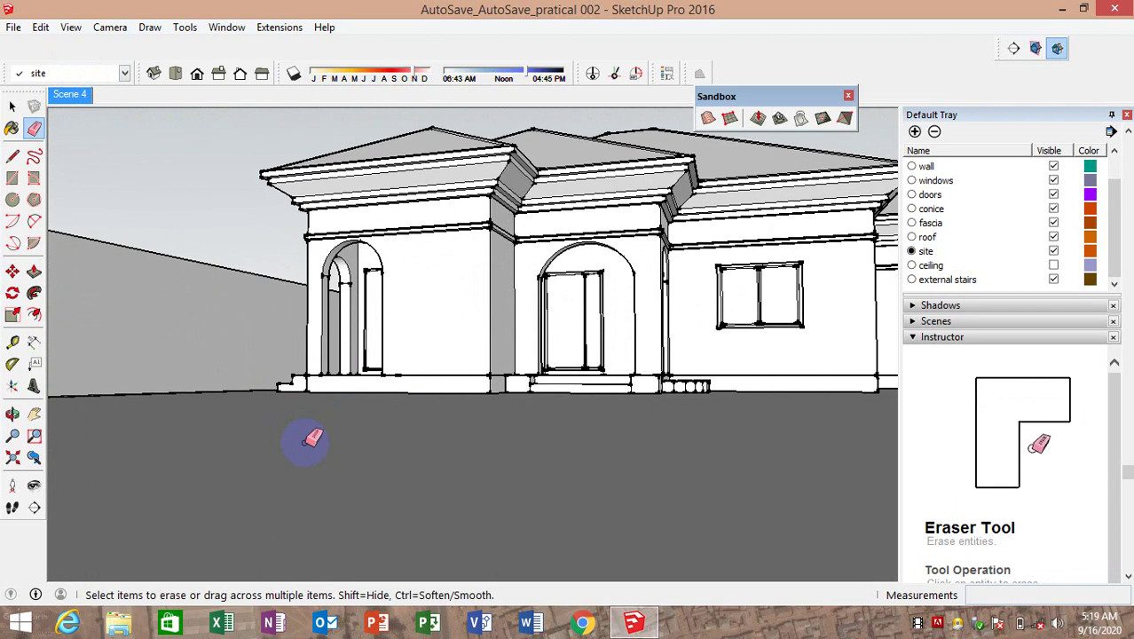
{"action": "scroll", "coordinate": [304, 401], "scroll_direction": "up", "scroll_amount": 2}
{"action": "mouse_move", "coordinate": [303, 400]}
{"action": "middle_mouse_down"}
{"action": "mouse_move", "coordinate": [331, 476]}
{"action": "mouse_move", "coordinate": [479, 485]}
{"action": "middle_mouse_up"}
{"action": "scroll", "coordinate": [479, 485], "scroll_direction": "down", "scroll_amount": 2}
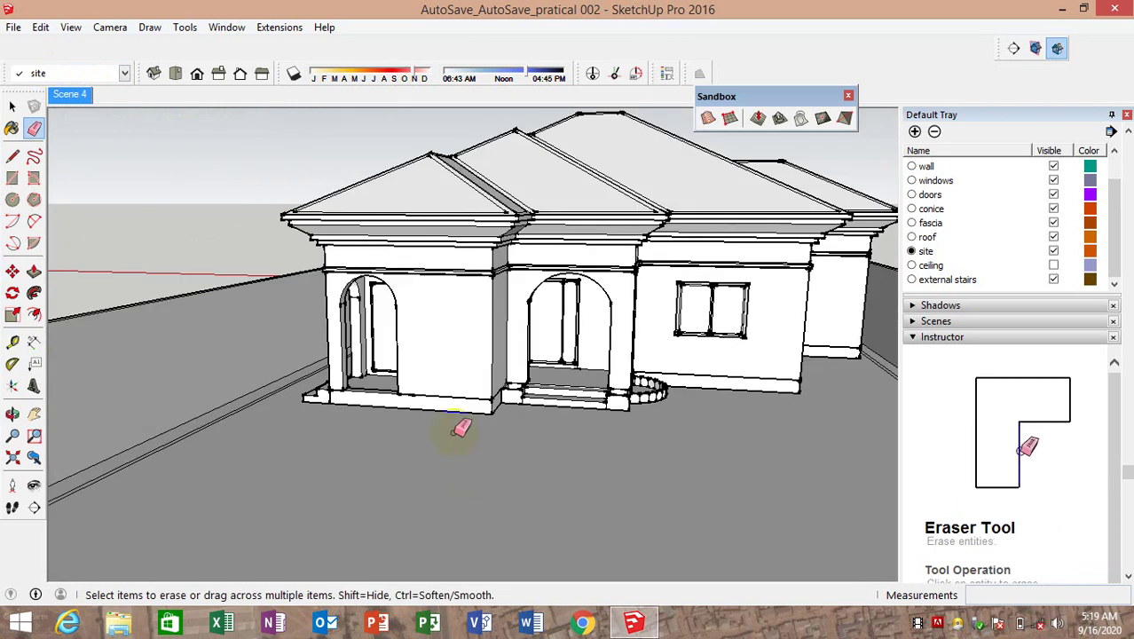
{"action": "scroll", "coordinate": [463, 426], "scroll_direction": "down", "scroll_amount": 2}
{"action": "scroll", "coordinate": [469, 393], "scroll_direction": "down", "scroll_amount": 1}
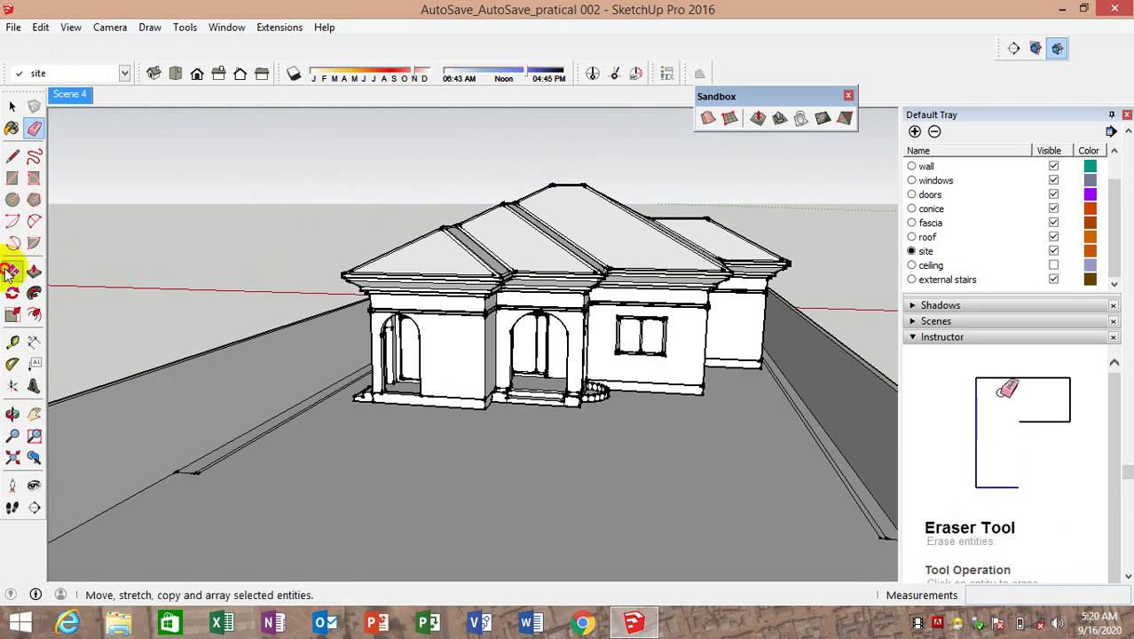
Copy the kerb strips' end edges 100mm along the strips with Move and Ctrl
{"action": "left_click", "coordinate": [12, 271]}
{"action": "scroll", "coordinate": [182, 425], "scroll_direction": "up", "scroll_amount": 3}
{"action": "middle_click_drag", "start_coordinate": [190, 473], "coordinate": [216, 533]}
{"action": "scroll", "coordinate": [197, 488], "scroll_direction": "up", "scroll_amount": 2}
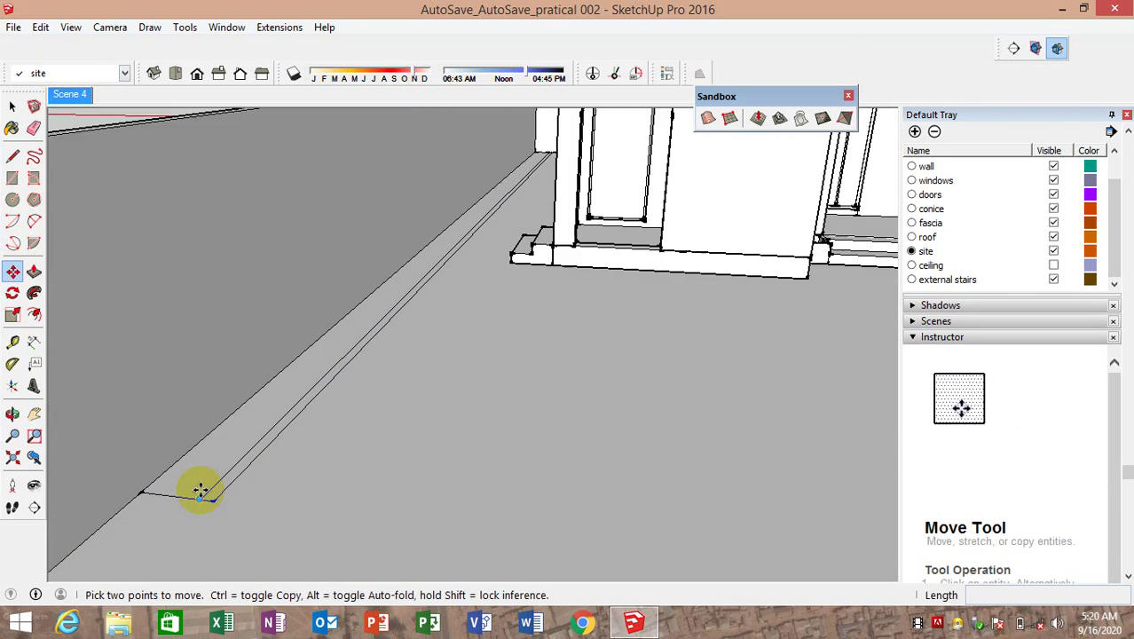
{"action": "scroll", "coordinate": [191, 490], "scroll_direction": "up", "scroll_amount": 1}
{"action": "key", "text": "ctrl"}
{"action": "left_click", "coordinate": [187, 492]}
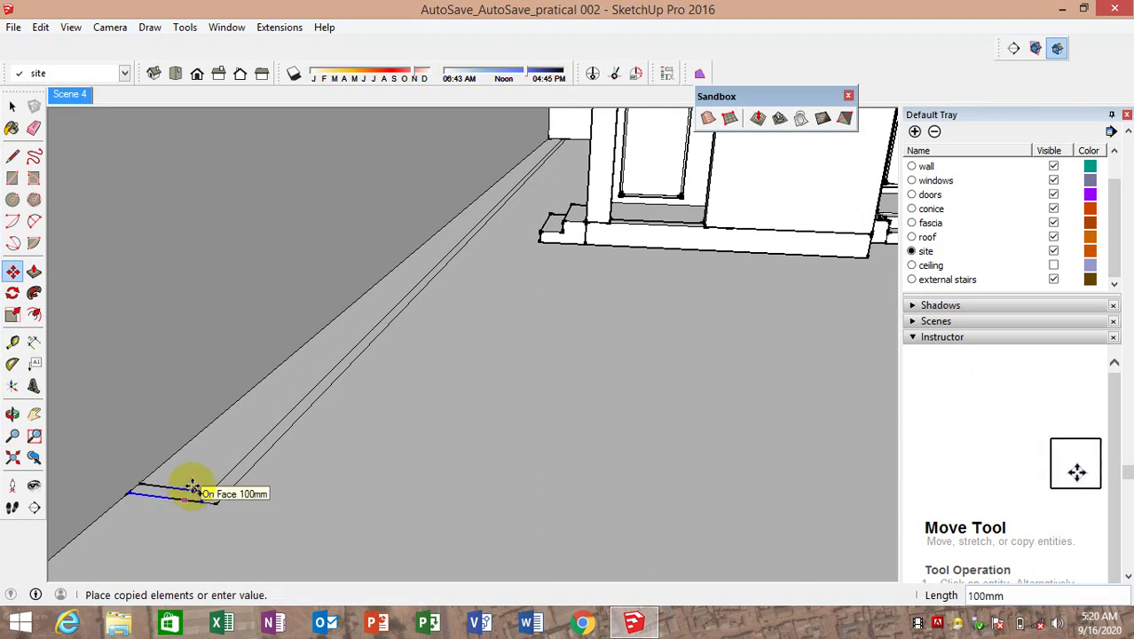
{"action": "left_click", "coordinate": [34, 456]}
{"action": "left_click", "coordinate": [33, 456]}
{"action": "left_click", "coordinate": [34, 456]}
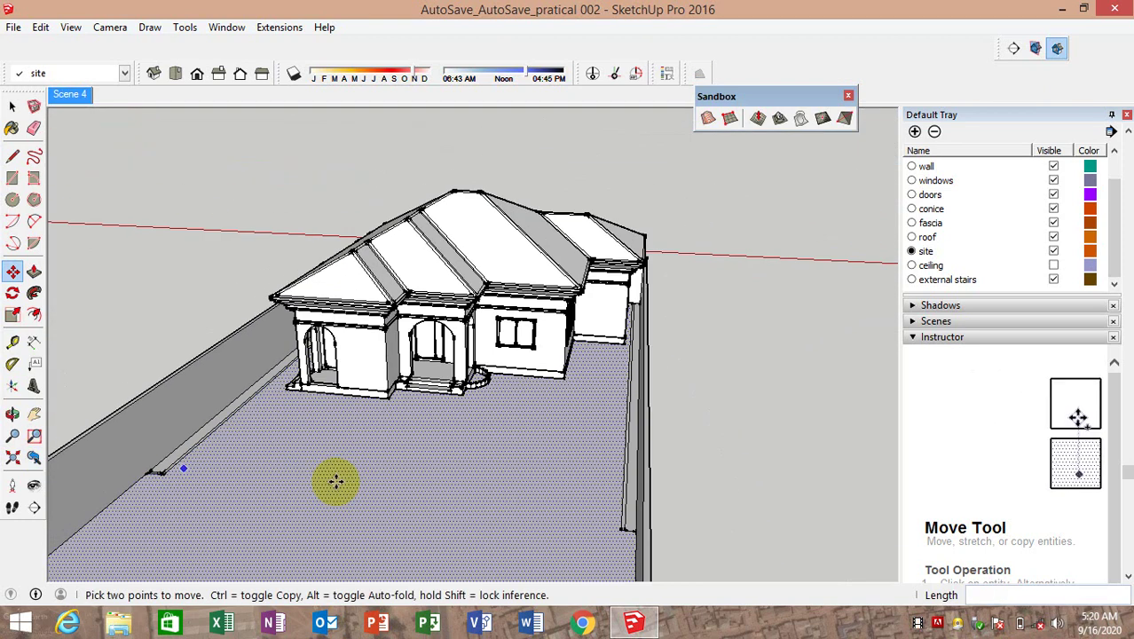
{"action": "scroll", "coordinate": [652, 520], "scroll_direction": "up", "scroll_amount": 2}
{"action": "scroll", "coordinate": [652, 519], "scroll_direction": "up", "scroll_amount": 3}
{"action": "scroll", "coordinate": [666, 539], "scroll_direction": "up", "scroll_amount": 2}
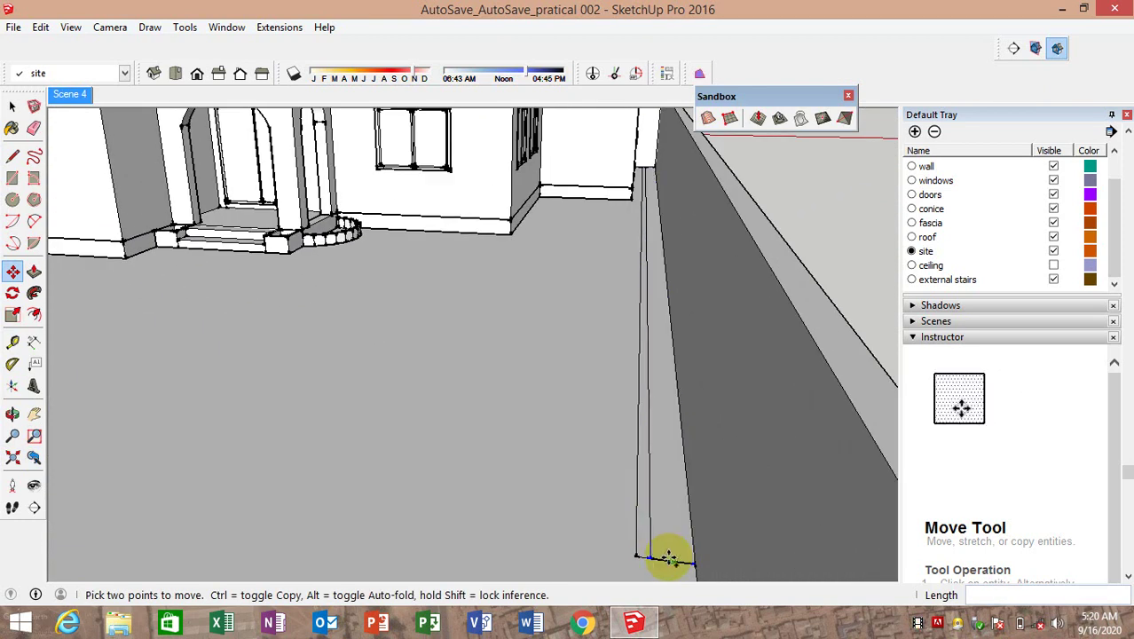
{"action": "left_click", "coordinate": [670, 552]}
{"action": "type", "text": "100"}
{"action": "key", "text": "Escape"}
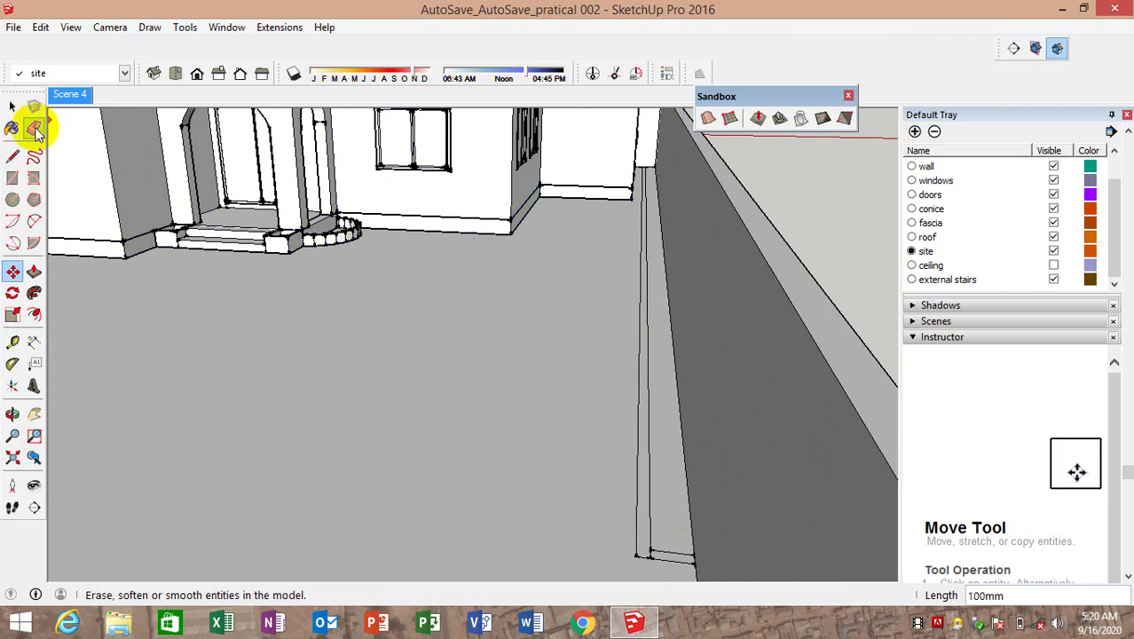
Erase the stray end edges of both kerb strips with the Eraser
{"action": "left_click", "coordinate": [33, 128]}
{"action": "scroll", "coordinate": [661, 559], "scroll_direction": "up", "scroll_amount": 2}
{"action": "scroll", "coordinate": [666, 568], "scroll_direction": "up", "scroll_amount": 1}
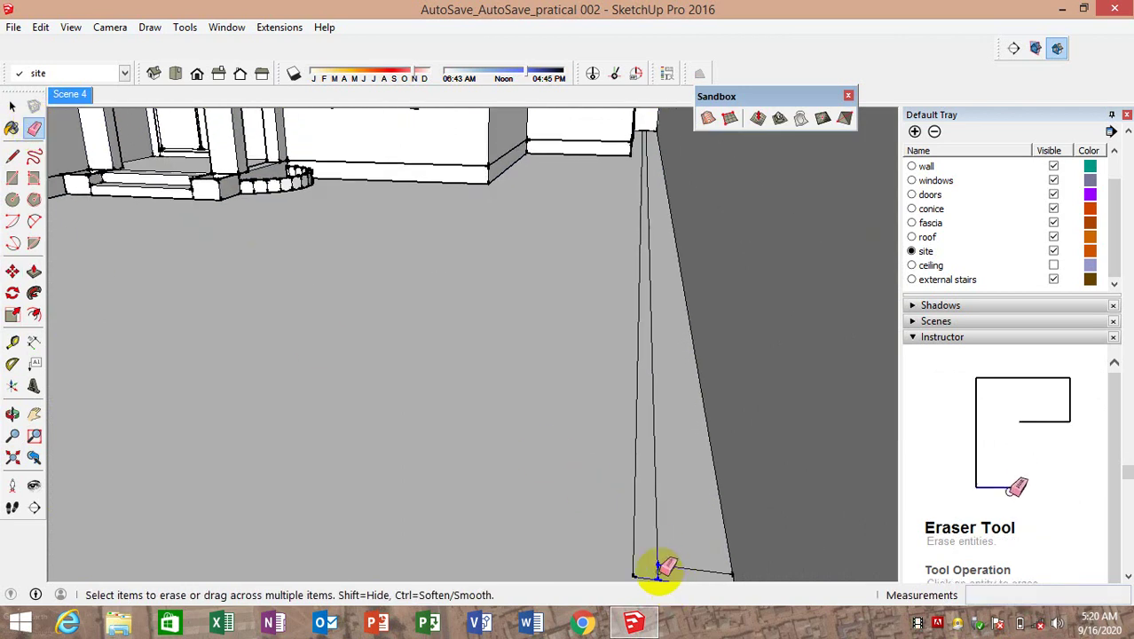
{"action": "scroll", "coordinate": [670, 499], "scroll_direction": "down", "scroll_amount": 2}
{"action": "scroll", "coordinate": [317, 474], "scroll_direction": "down", "scroll_amount": 2}
{"action": "scroll", "coordinate": [267, 436], "scroll_direction": "down", "scroll_amount": 2}
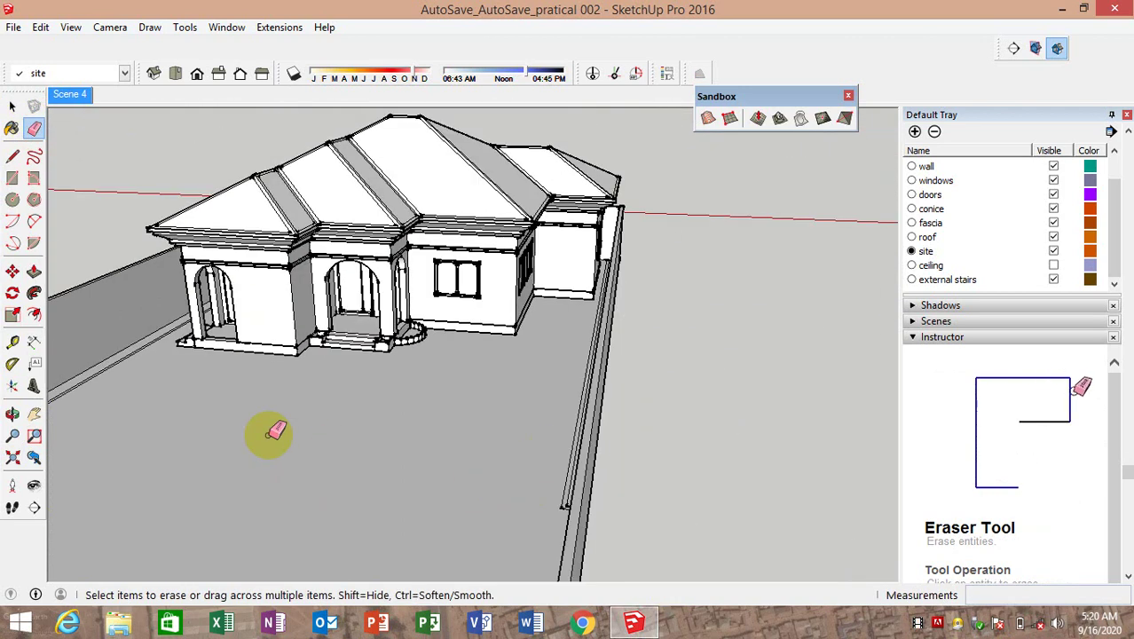
{"action": "scroll", "coordinate": [319, 417], "scroll_direction": "down", "scroll_amount": 1}
{"action": "scroll", "coordinate": [133, 426], "scroll_direction": "up", "scroll_amount": 1}
{"action": "scroll", "coordinate": [83, 417], "scroll_direction": "up", "scroll_amount": 2}
{"action": "scroll", "coordinate": [88, 435], "scroll_direction": "up", "scroll_amount": 2}
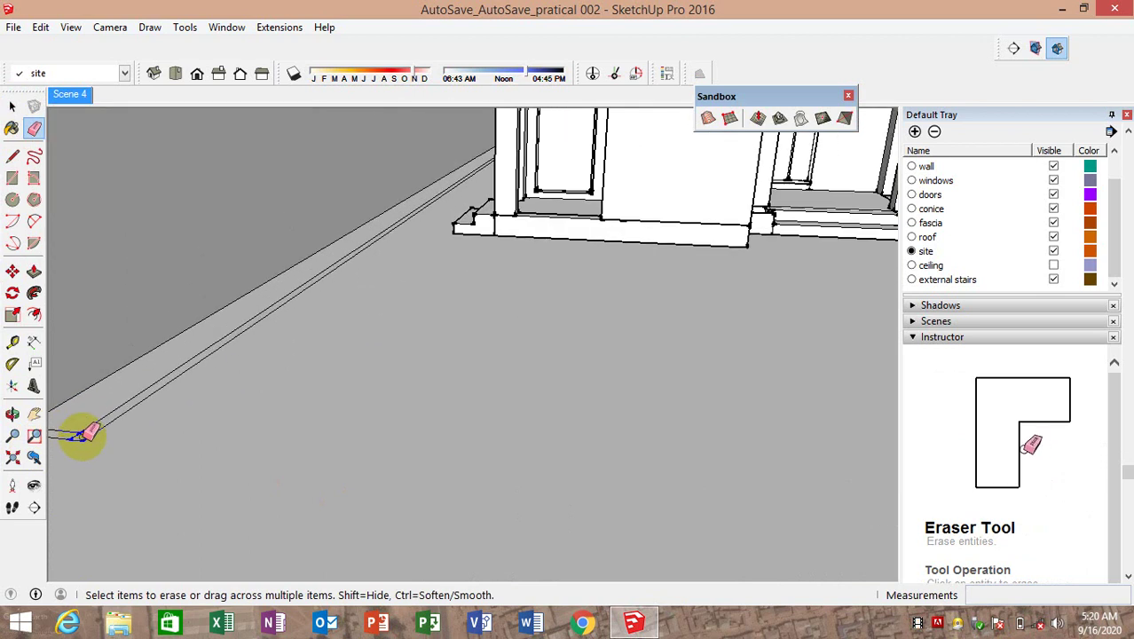
{"action": "scroll", "coordinate": [89, 435], "scroll_direction": "up", "scroll_amount": 1}
{"action": "scroll", "coordinate": [113, 435], "scroll_direction": "up", "scroll_amount": 1}
{"action": "scroll", "coordinate": [124, 435], "scroll_direction": "up", "scroll_amount": 2}
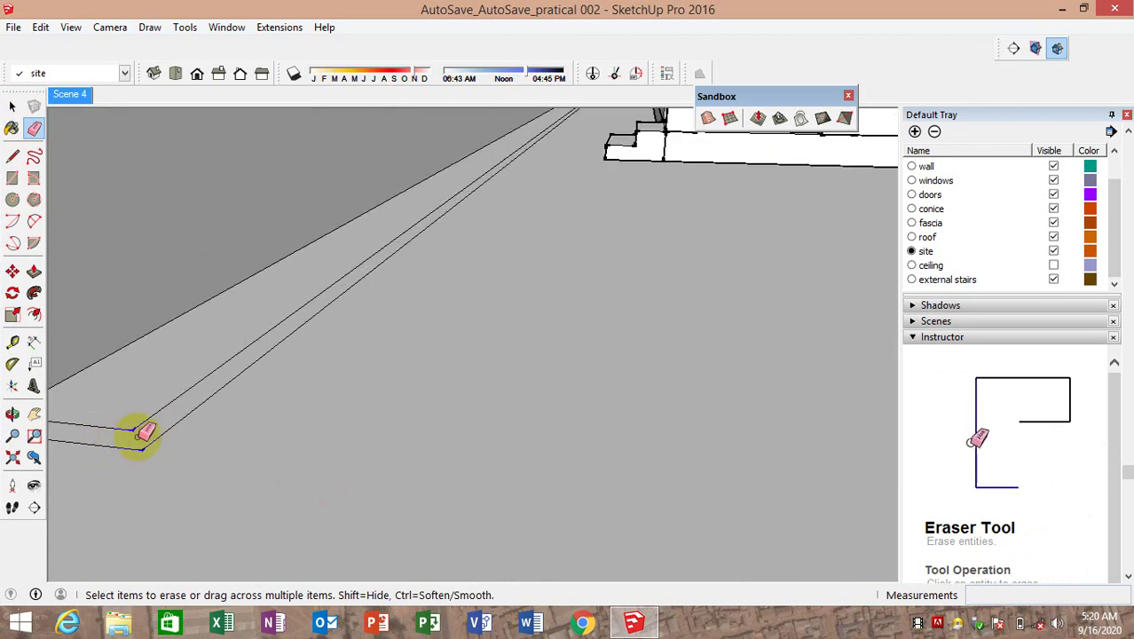
{"action": "scroll", "coordinate": [142, 433], "scroll_direction": "down", "scroll_amount": 1}
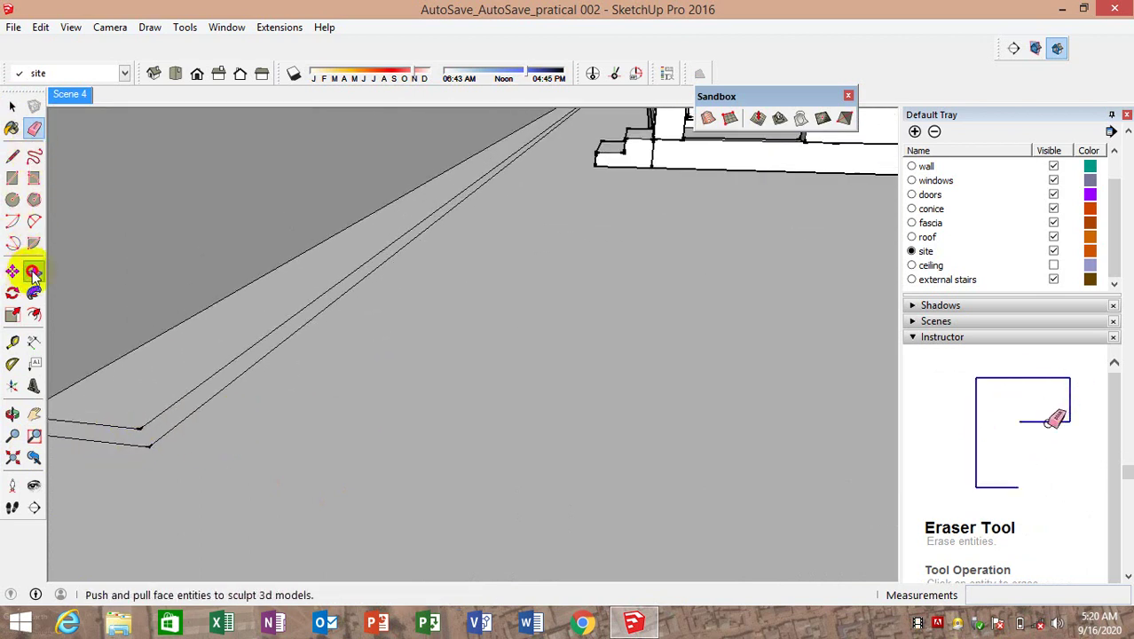
Push/Pull the strip face up 200mm into a kerb
{"action": "left_click", "coordinate": [33, 274]}
{"action": "left_click_drag", "start_coordinate": [182, 444], "coordinate": [163, 354]}
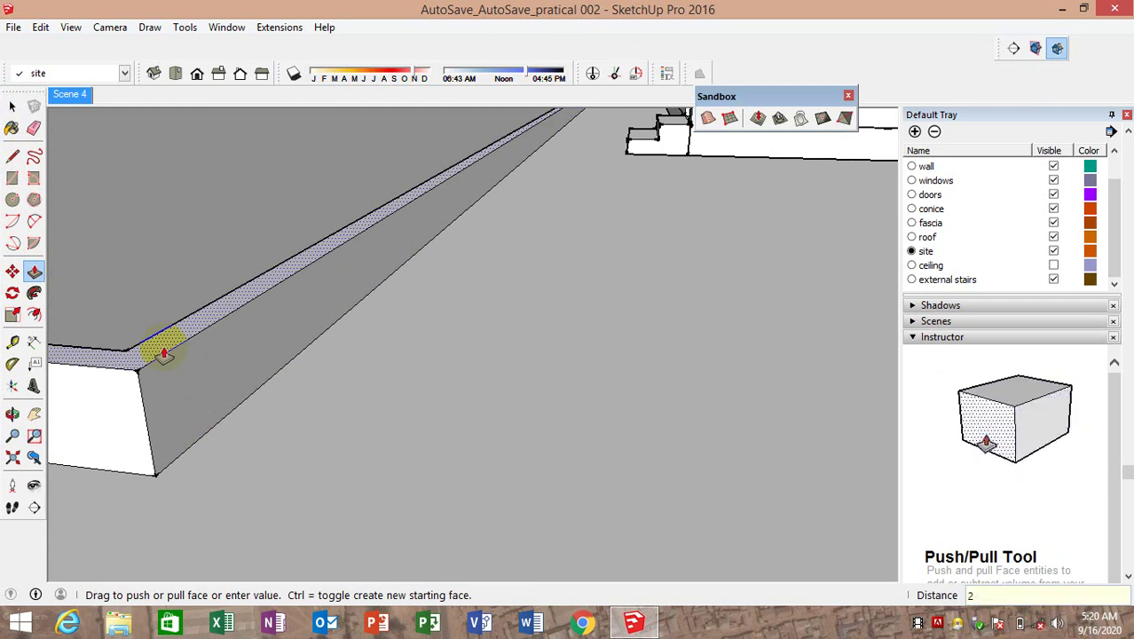
{"action": "scroll", "coordinate": [163, 354], "scroll_direction": "down", "scroll_amount": 3}
{"action": "key", "text": "Return"}
{"action": "scroll", "coordinate": [385, 392], "scroll_direction": "down", "scroll_amount": 2}
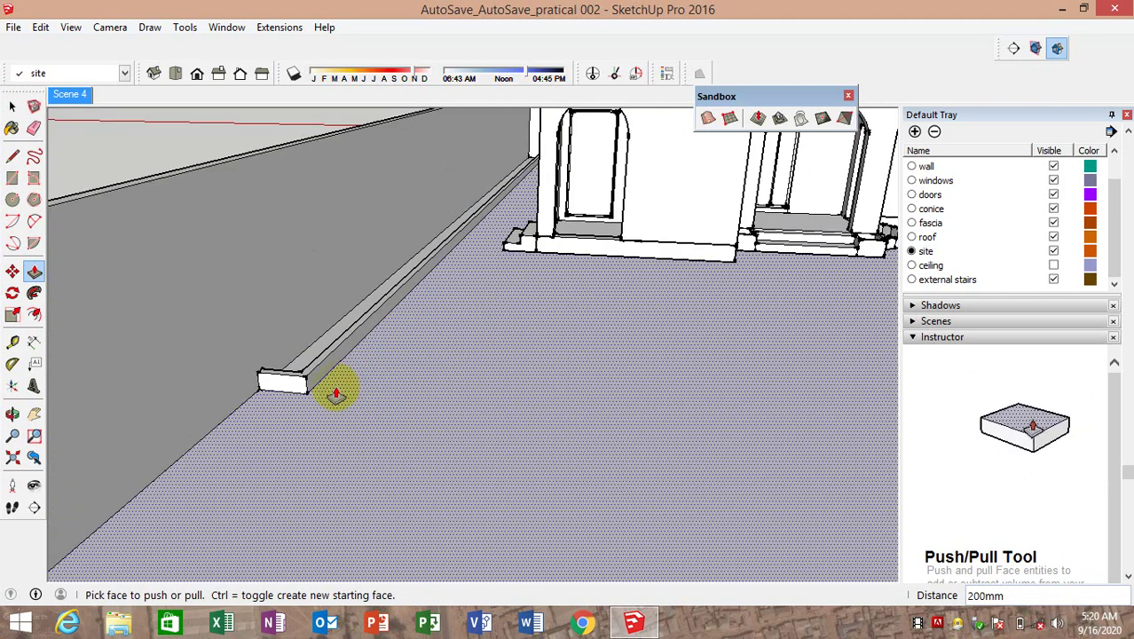
{"action": "scroll", "coordinate": [337, 388], "scroll_direction": "down", "scroll_amount": 2}
Return to Scene 4 and orbit around to check the new kerbs and right wing
{"action": "mouse_move", "coordinate": [317, 403]}
{"action": "middle_mouse_down"}
{"action": "mouse_move", "coordinate": [885, 384]}
{"action": "mouse_move", "coordinate": [881, 397]}
{"action": "middle_mouse_up"}
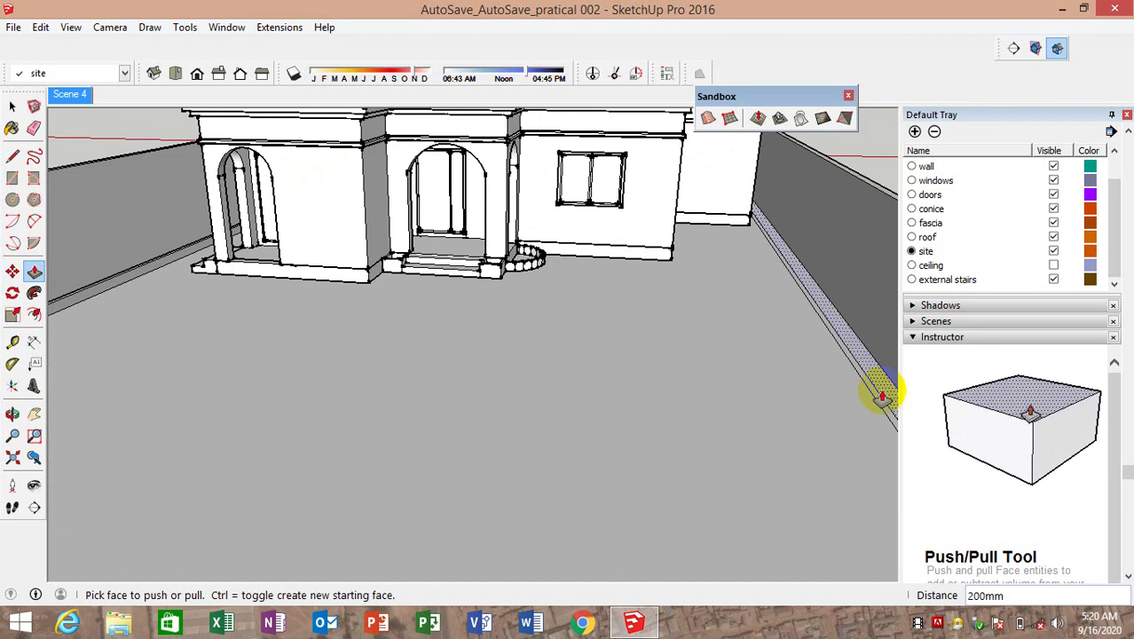
{"action": "left_click", "coordinate": [55, 95]}
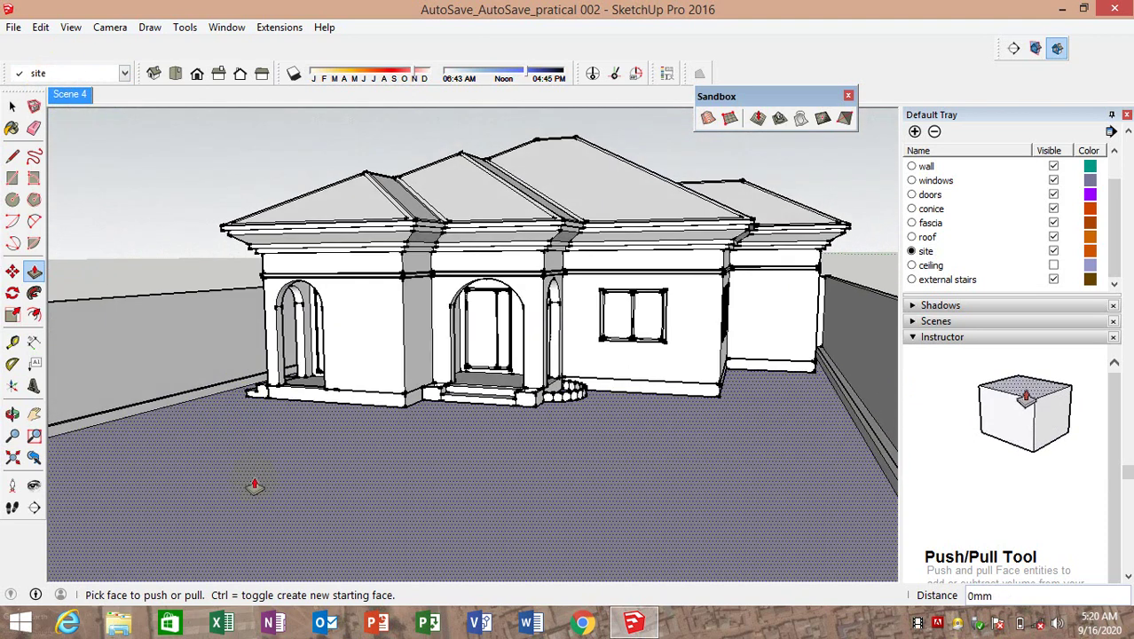
{"action": "middle_click_drag", "start_coordinate": [240, 472], "coordinate": [246, 466]}
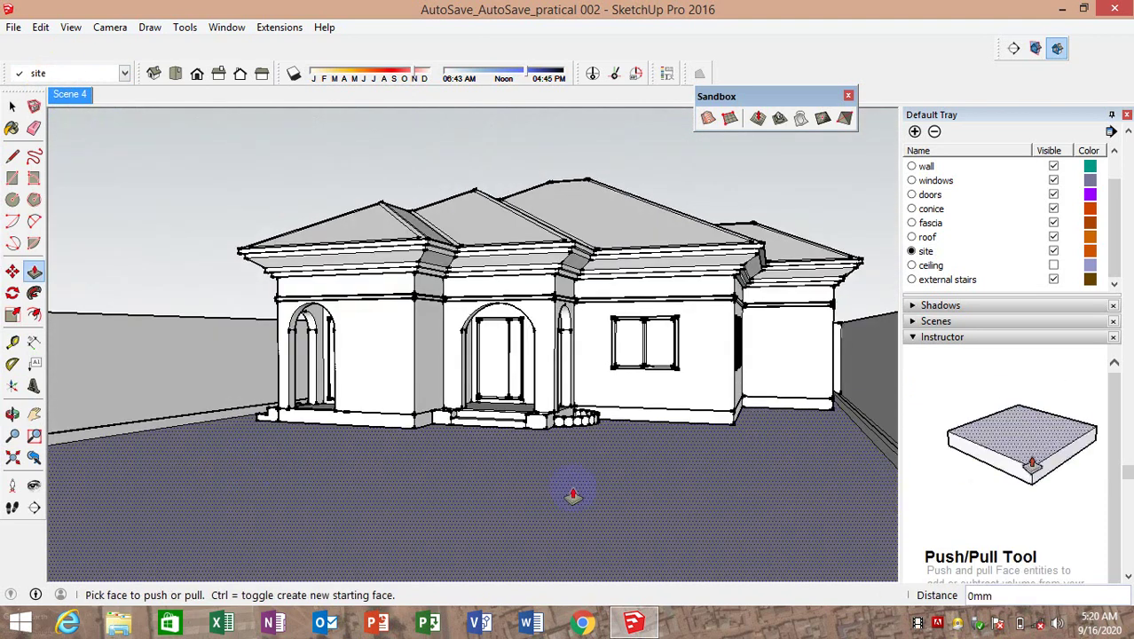
{"action": "scroll", "coordinate": [563, 502], "scroll_direction": "up", "scroll_amount": 2}
{"action": "middle_click_drag", "start_coordinate": [562, 502], "coordinate": [519, 463]}
{"action": "scroll", "coordinate": [387, 435], "scroll_direction": "up", "scroll_amount": 2}
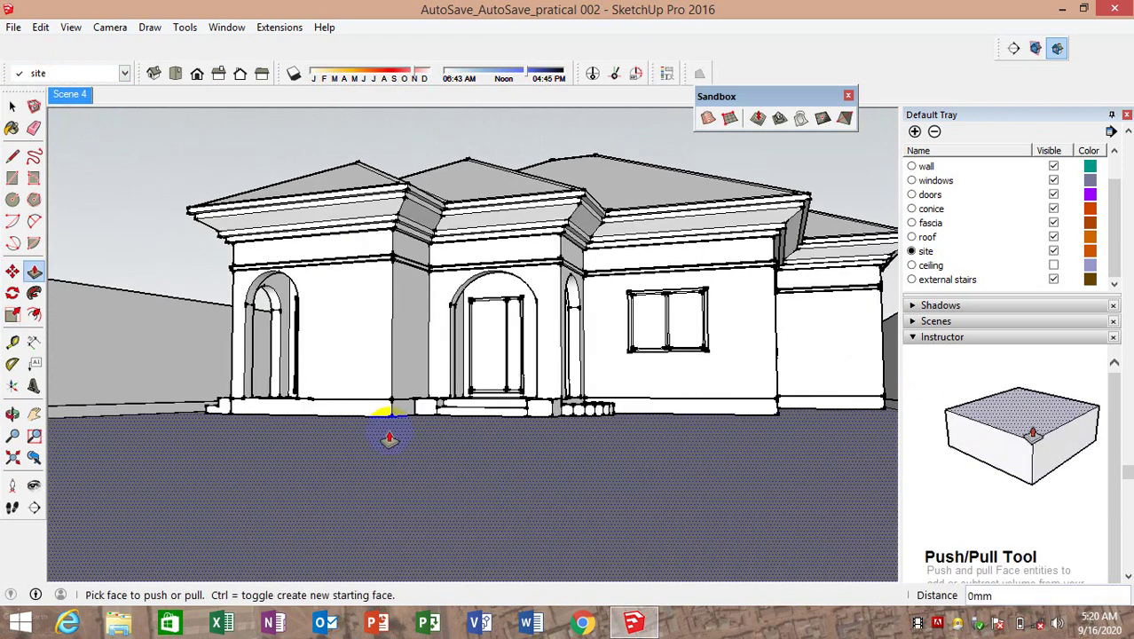
{"action": "scroll", "coordinate": [395, 446], "scroll_direction": "up", "scroll_amount": 1}
{"action": "mouse_move", "coordinate": [396, 446]}
{"action": "middle_mouse_down"}
{"action": "mouse_move", "coordinate": [387, 456]}
{"action": "mouse_move", "coordinate": [393, 432]}
{"action": "middle_mouse_up"}
{"action": "scroll", "coordinate": [387, 449], "scroll_direction": "down", "scroll_amount": 1}
{"action": "scroll", "coordinate": [387, 449], "scroll_direction": "down", "scroll_amount": 1}
{"action": "scroll", "coordinate": [398, 441], "scroll_direction": "up", "scroll_amount": 1}
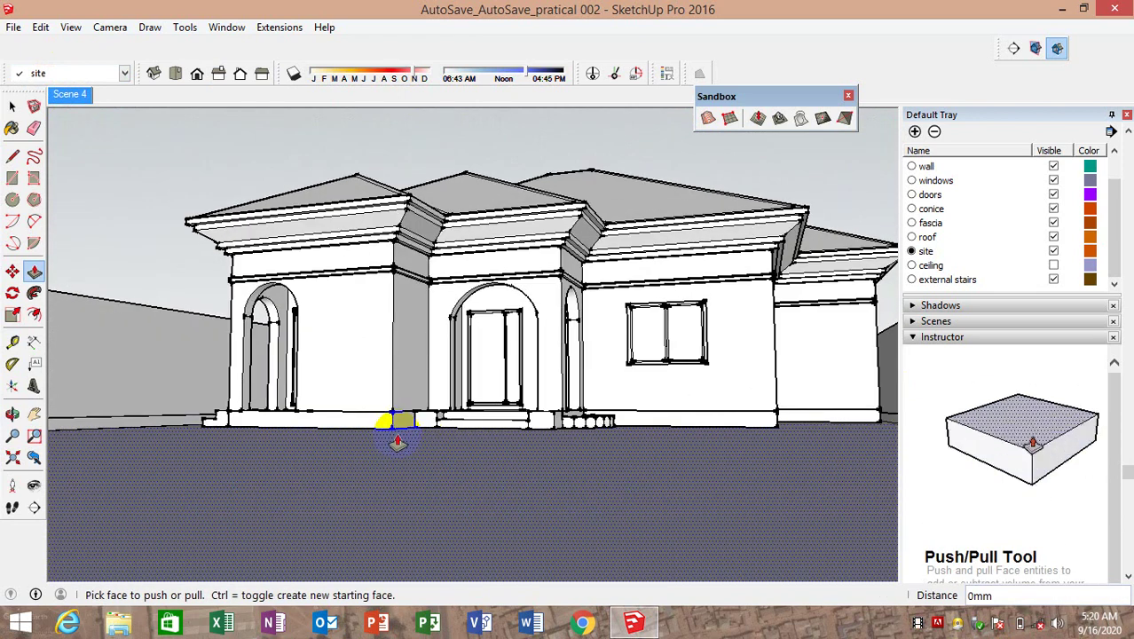
{"action": "left_click", "coordinate": [13, 106]}
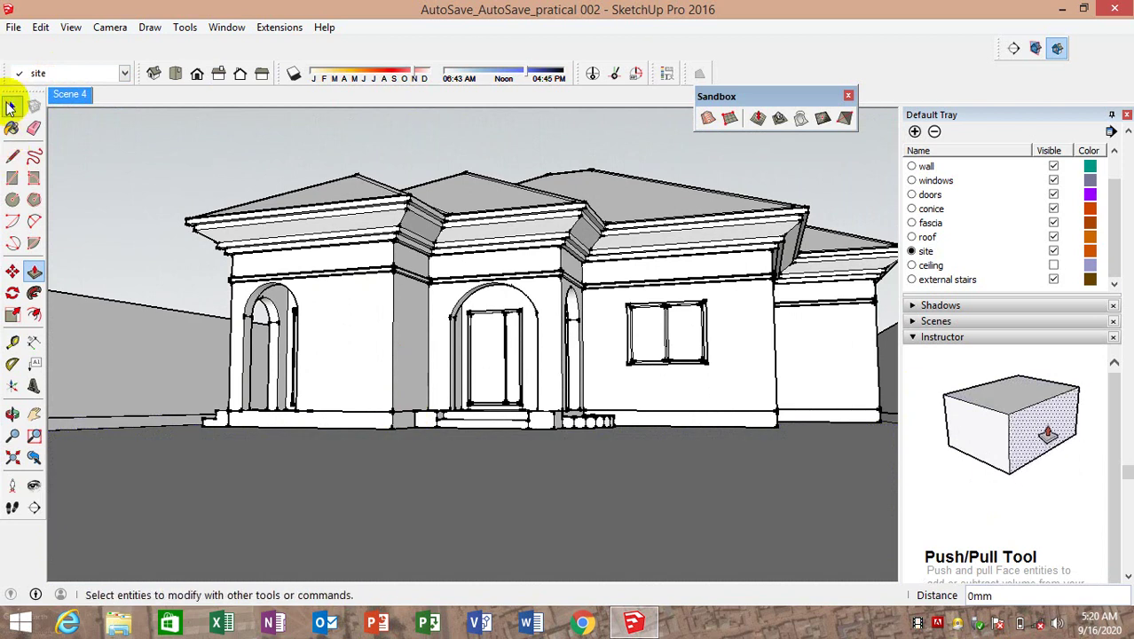
{"action": "right_click", "coordinate": [77, 97]}
Add Scene 2 from the current front view, then orbit and zoom around the house
{"action": "left_click", "coordinate": [119, 153]}
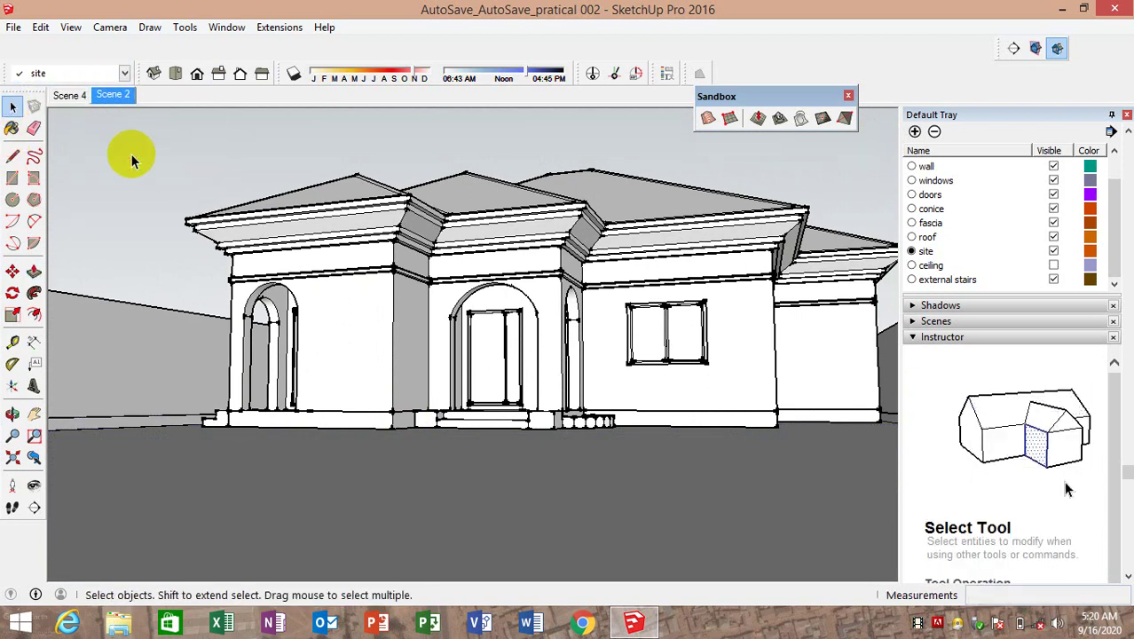
{"action": "mouse_move", "coordinate": [380, 405]}
{"action": "middle_mouse_down"}
{"action": "mouse_move", "coordinate": [442, 436]}
{"action": "mouse_move", "coordinate": [507, 440]}
{"action": "mouse_move", "coordinate": [507, 405]}
{"action": "mouse_move", "coordinate": [405, 425]}
{"action": "mouse_move", "coordinate": [336, 410]}
{"action": "mouse_move", "coordinate": [348, 427]}
{"action": "middle_mouse_up"}
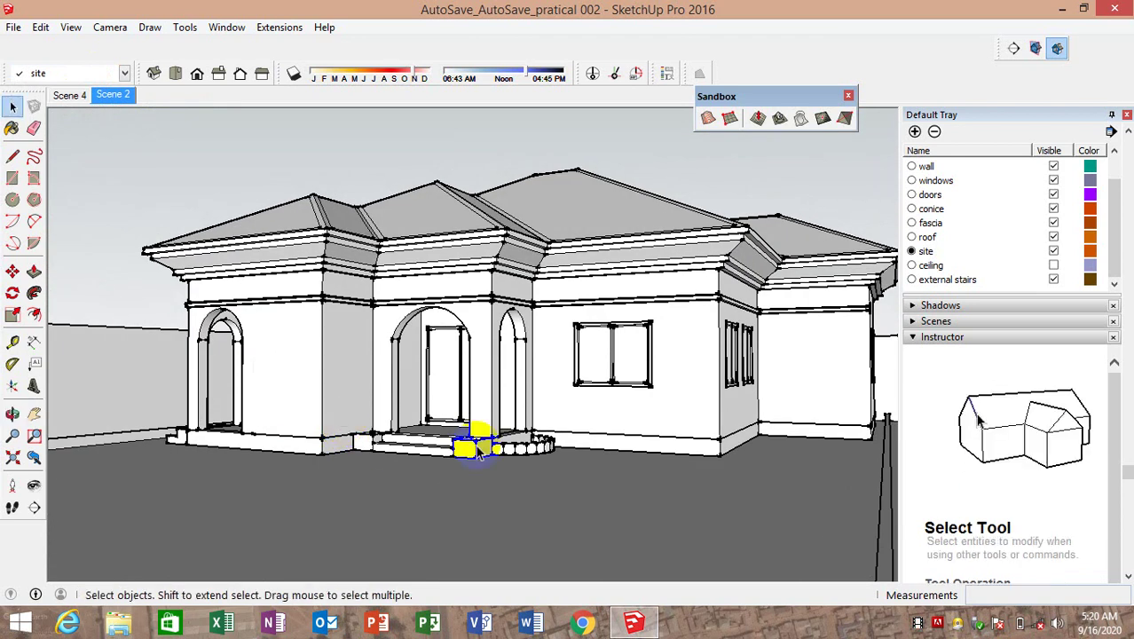
{"action": "scroll", "coordinate": [476, 445], "scroll_direction": "up", "scroll_amount": 2}
{"action": "scroll", "coordinate": [475, 445], "scroll_direction": "up", "scroll_amount": 5}
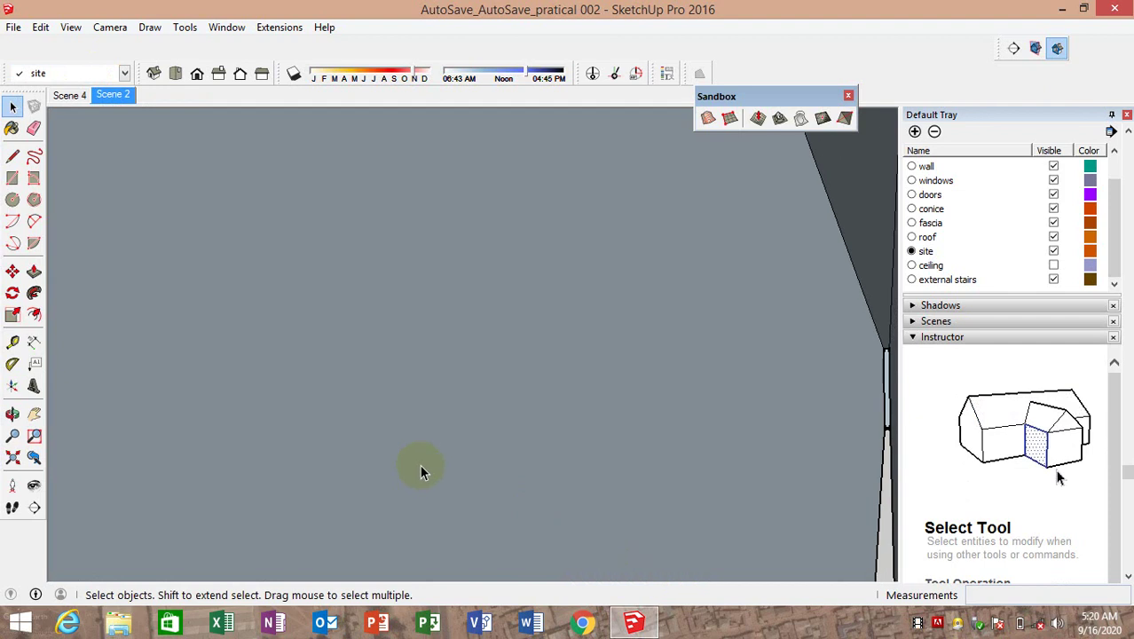
{"action": "scroll", "coordinate": [419, 464], "scroll_direction": "up", "scroll_amount": 3}
{"action": "scroll", "coordinate": [506, 195], "scroll_direction": "down", "scroll_amount": 2}
{"action": "scroll", "coordinate": [479, 233], "scroll_direction": "down", "scroll_amount": 1}
{"action": "scroll", "coordinate": [355, 199], "scroll_direction": "down", "scroll_amount": 1}
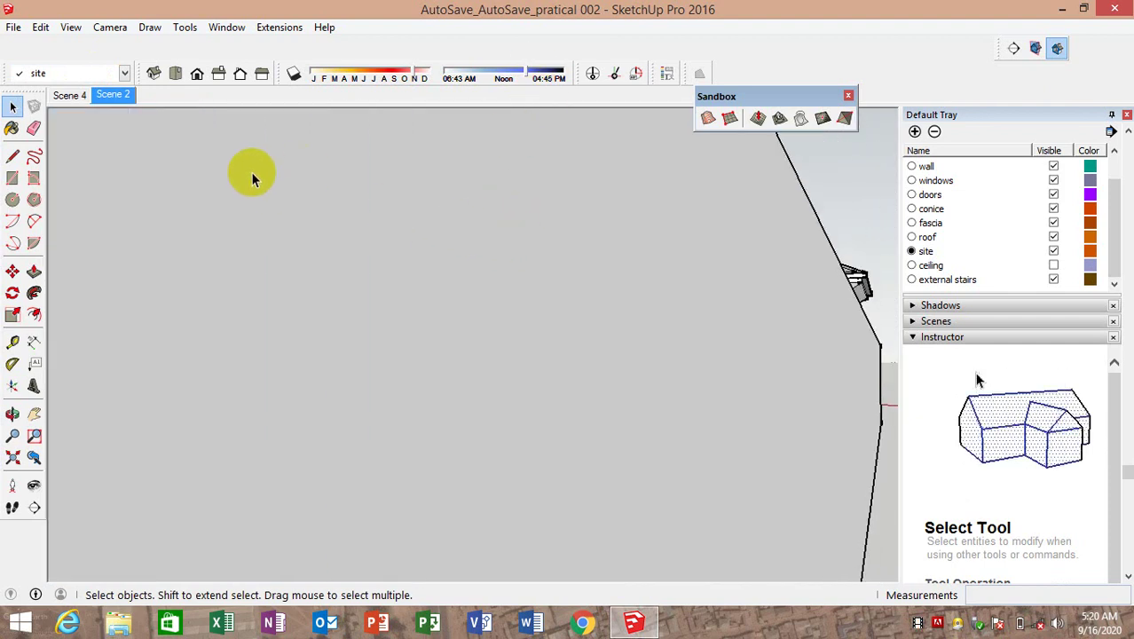
{"action": "scroll", "coordinate": [240, 164], "scroll_direction": "down", "scroll_amount": 1}
Bring the whole house back into view and orbit to a higher three-quarter view
{"action": "left_click", "coordinate": [129, 95]}
{"action": "mouse_move", "coordinate": [365, 239]}
{"action": "middle_mouse_down"}
{"action": "mouse_move", "coordinate": [456, 346]}
{"action": "mouse_move", "coordinate": [469, 436]}
{"action": "middle_mouse_up"}
{"action": "scroll", "coordinate": [519, 486], "scroll_direction": "up", "scroll_amount": 3}
{"action": "scroll", "coordinate": [531, 417], "scroll_direction": "down", "scroll_amount": 3}
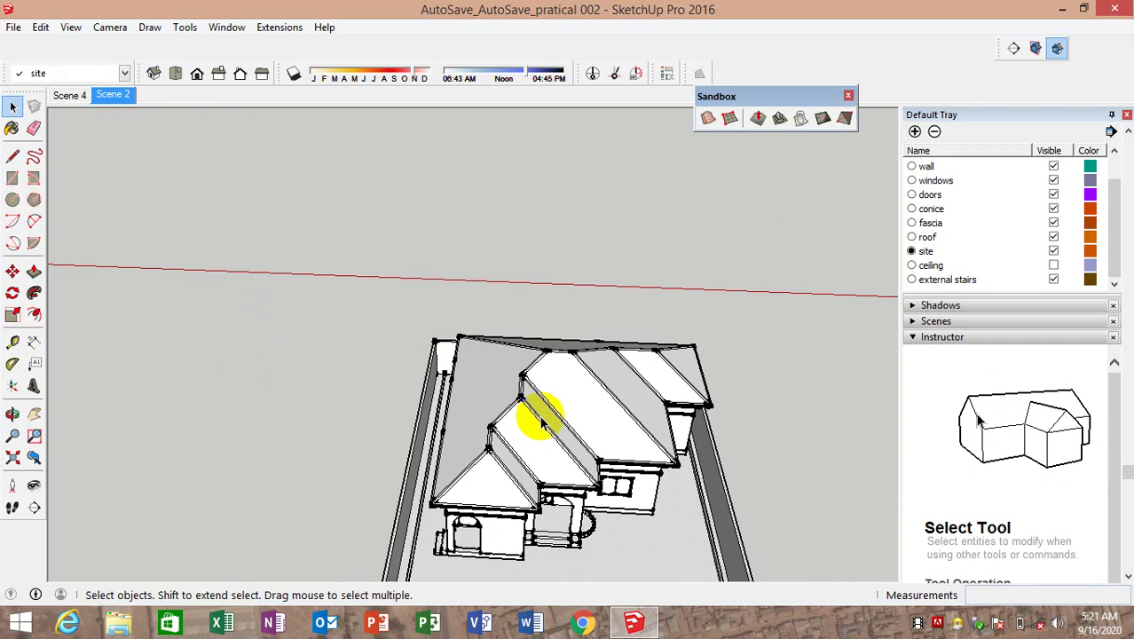
{"action": "mouse_move", "coordinate": [531, 418]}
{"action": "middle_mouse_down"}
{"action": "mouse_move", "coordinate": [581, 360]}
{"action": "mouse_move", "coordinate": [638, 374]}
{"action": "middle_mouse_up"}
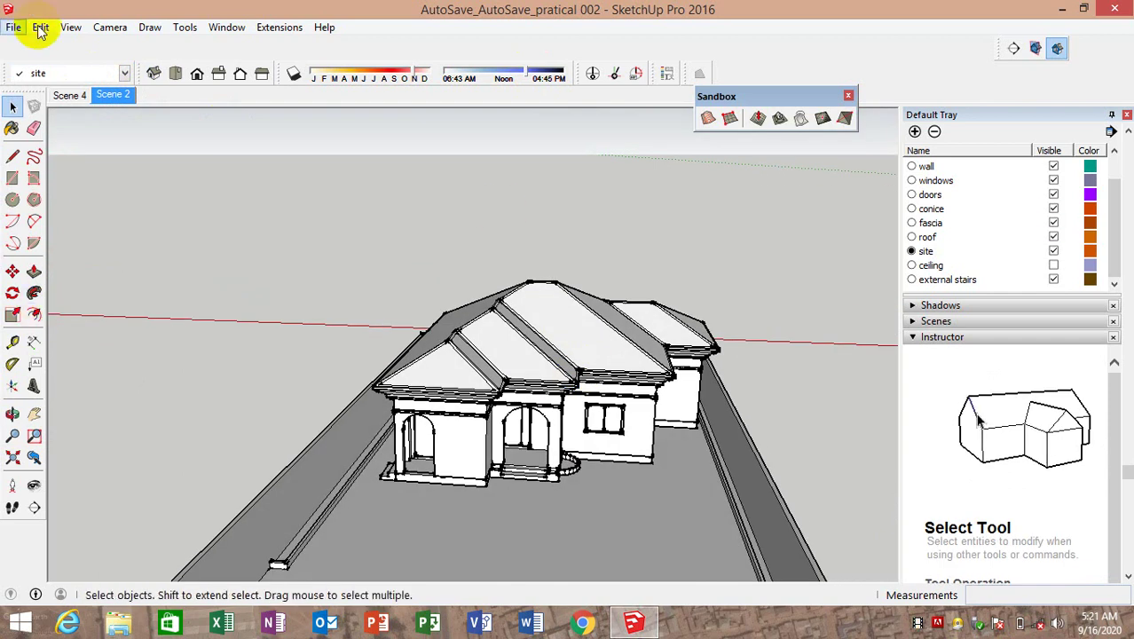
Collapse the Components and Layers panels to make room for the Materials panel
{"action": "scroll", "coordinate": [1111, 268], "scroll_direction": "up", "scroll_amount": 5}
{"action": "scroll", "coordinate": [1002, 202], "scroll_direction": "up", "scroll_amount": 5}
{"action": "scroll", "coordinate": [1101, 304], "scroll_direction": "up", "scroll_amount": 5}
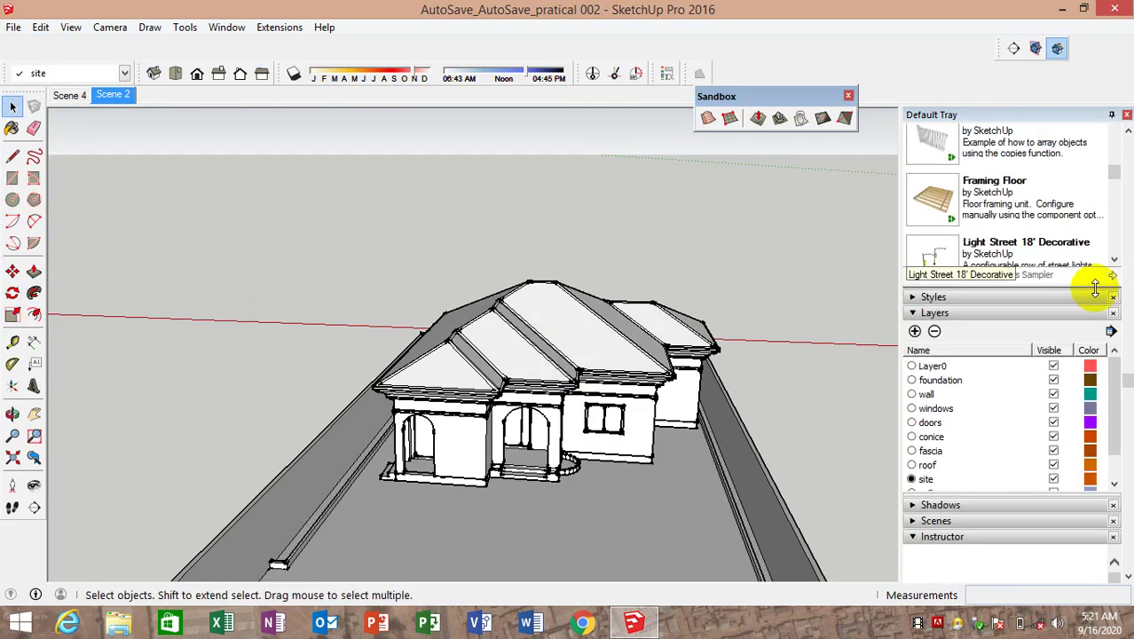
{"action": "scroll", "coordinate": [1104, 342], "scroll_direction": "up", "scroll_amount": 5}
{"action": "scroll", "coordinate": [1065, 373], "scroll_direction": "up", "scroll_amount": 5}
{"action": "scroll", "coordinate": [985, 395], "scroll_direction": "up", "scroll_amount": 5}
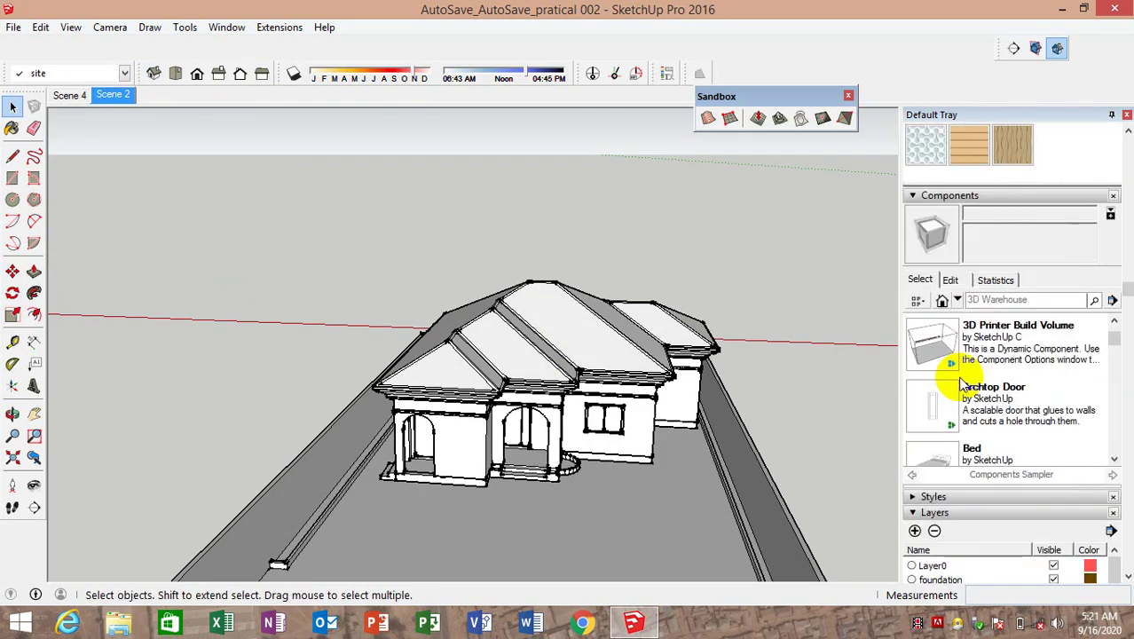
{"action": "left_click", "coordinate": [916, 195]}
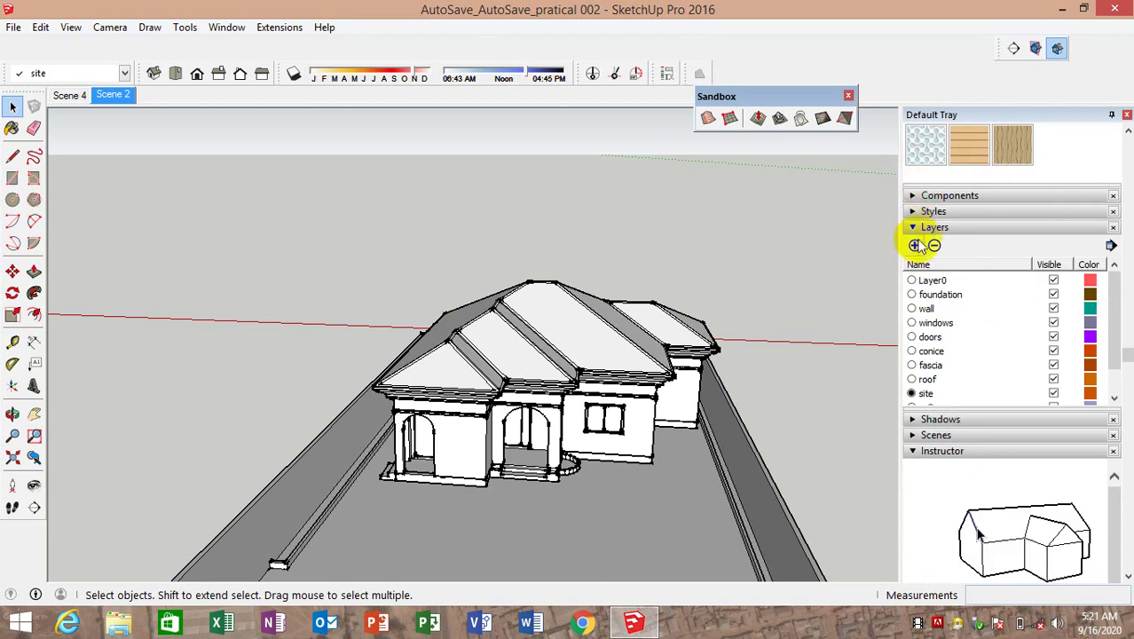
{"action": "left_click", "coordinate": [913, 228]}
Show the Roofing material collection and pick the Roofing Shingles Asphalt swatch
{"action": "scroll", "coordinate": [941, 235], "scroll_direction": "up", "scroll_amount": 3}
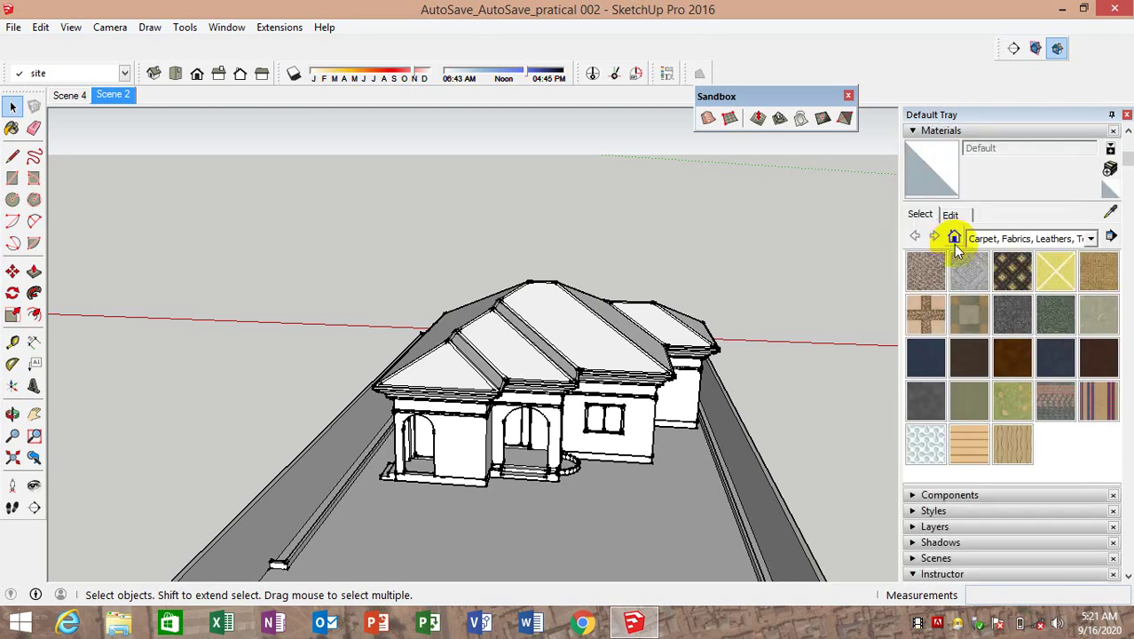
{"action": "left_click", "coordinate": [1090, 240]}
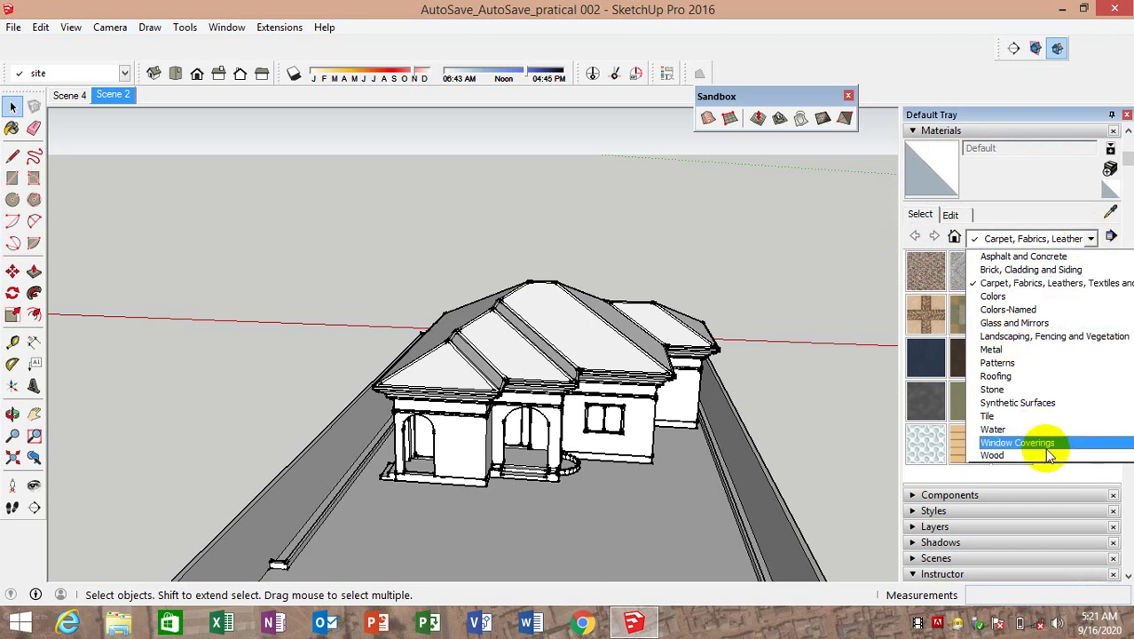
{"action": "left_click", "coordinate": [1012, 376]}
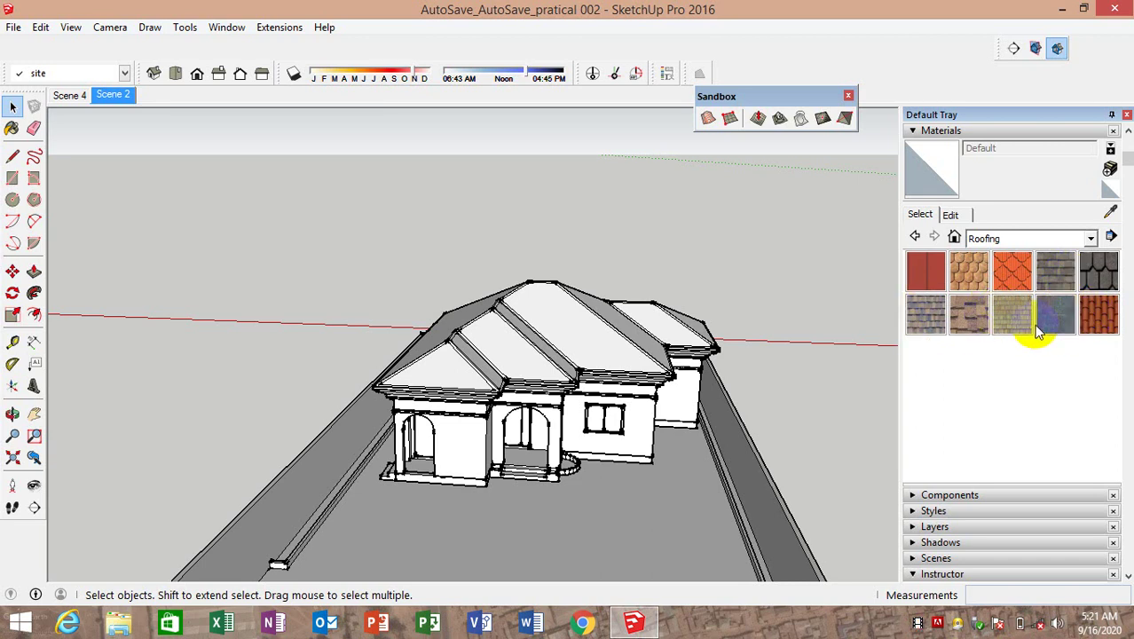
{"action": "left_click", "coordinate": [1071, 280]}
{"action": "scroll", "coordinate": [362, 347], "scroll_direction": "up", "scroll_amount": 2}
{"action": "scroll", "coordinate": [387, 385], "scroll_direction": "up", "scroll_amount": 3}
Paint the grouped house with Roofing Shingles Asphalt, then select the house
{"action": "left_click", "coordinate": [435, 374]}
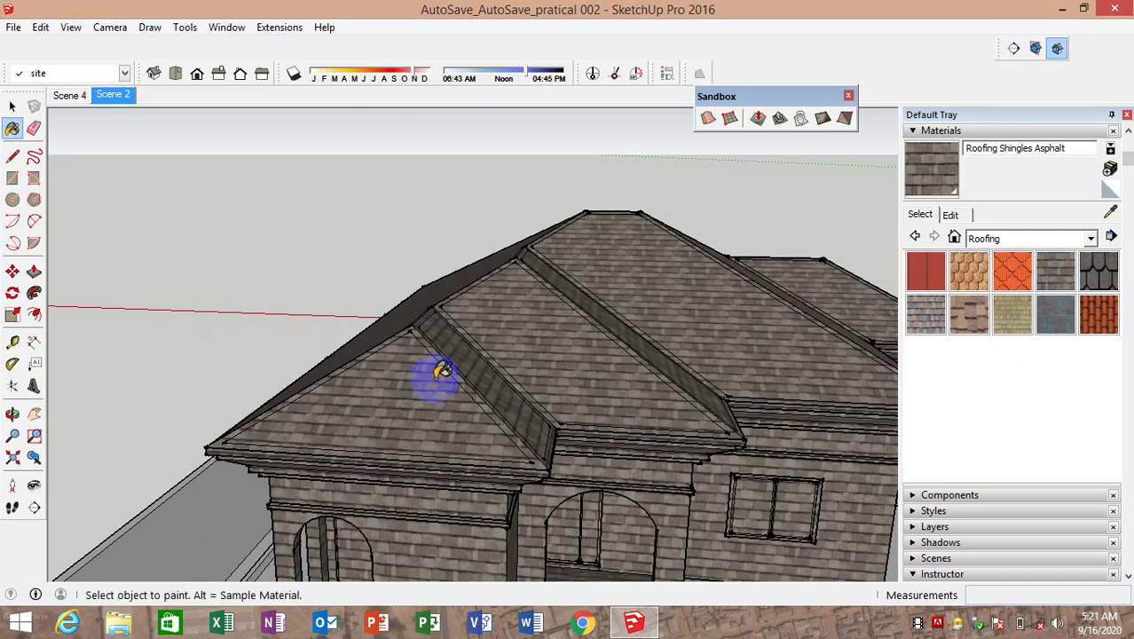
{"action": "left_click", "coordinate": [1052, 282]}
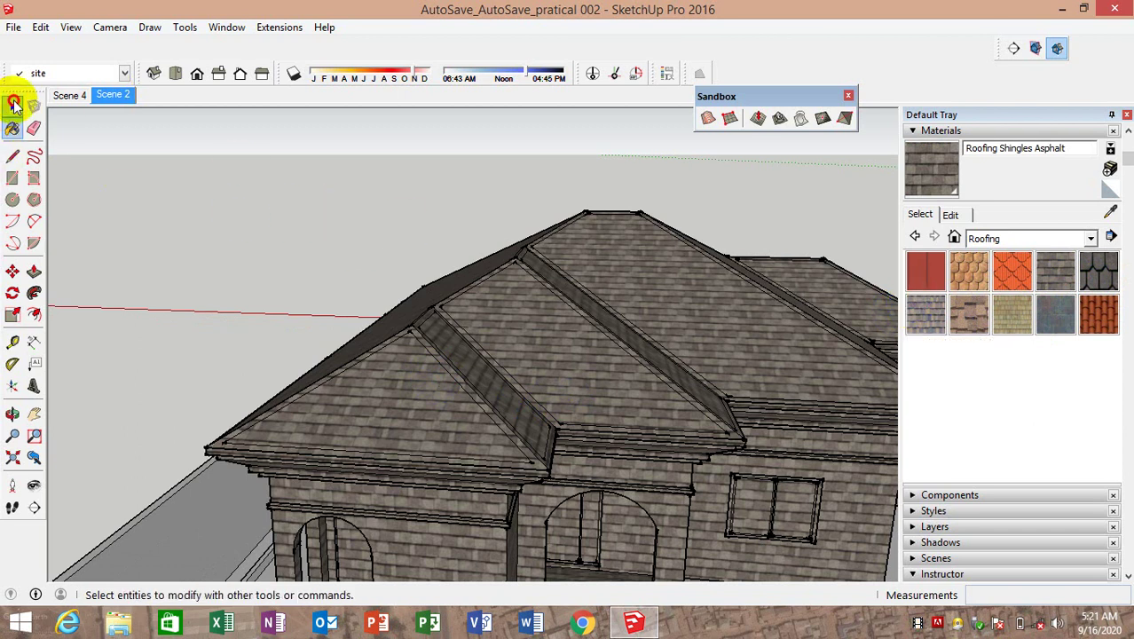
{"action": "left_click", "coordinate": [14, 105]}
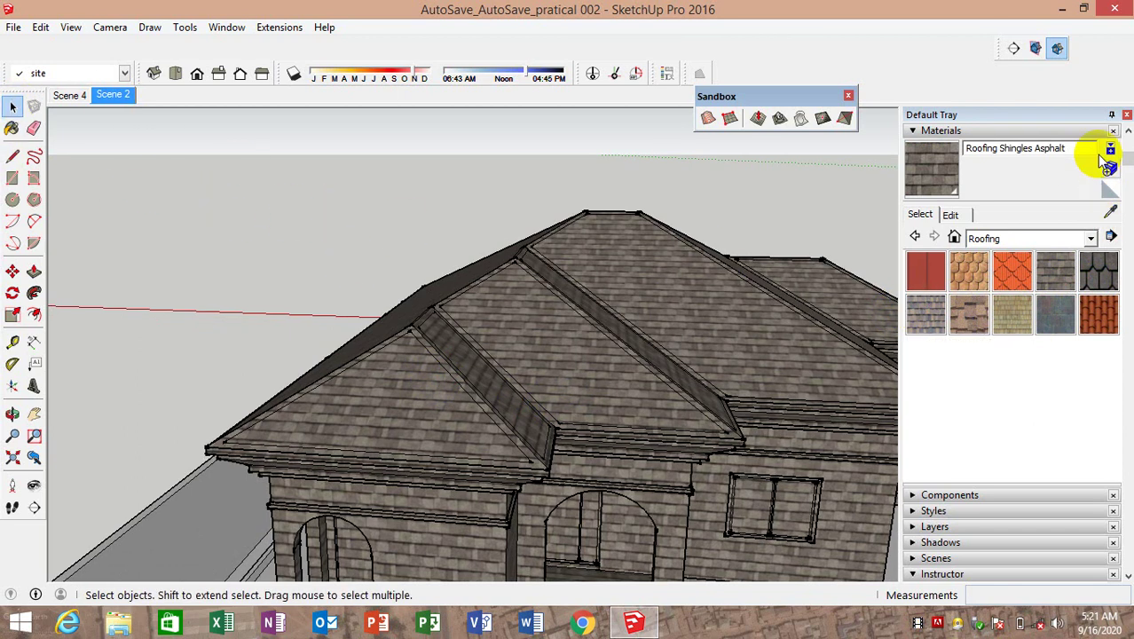
{"action": "left_click", "coordinate": [489, 277]}
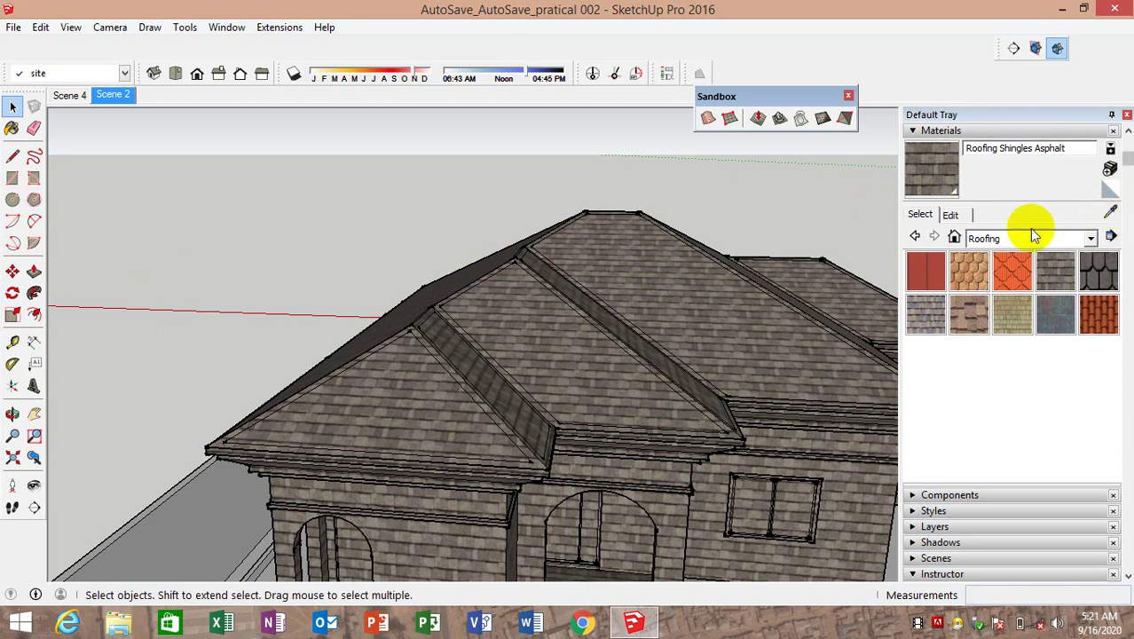
Switch the Materials panel to the Colors collection and repaint the house plain white
{"action": "left_click", "coordinate": [984, 238]}
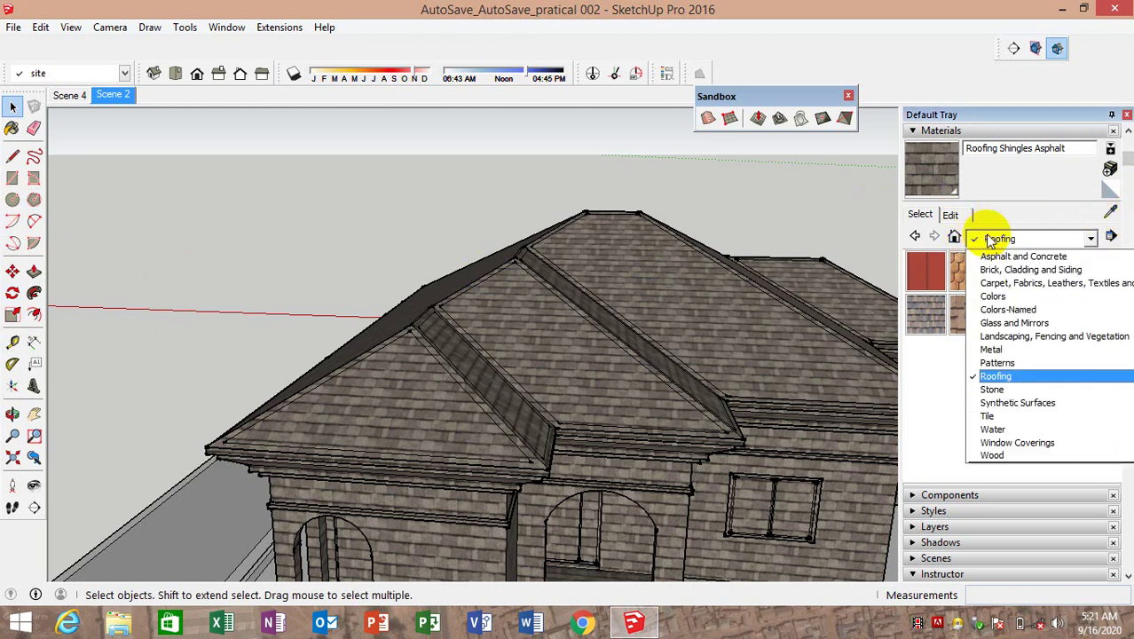
{"action": "left_click", "coordinate": [1002, 293]}
{"action": "scroll", "coordinate": [1012, 355], "scroll_direction": "down", "scroll_amount": 3}
{"action": "scroll", "coordinate": [1012, 387], "scroll_direction": "down", "scroll_amount": 3}
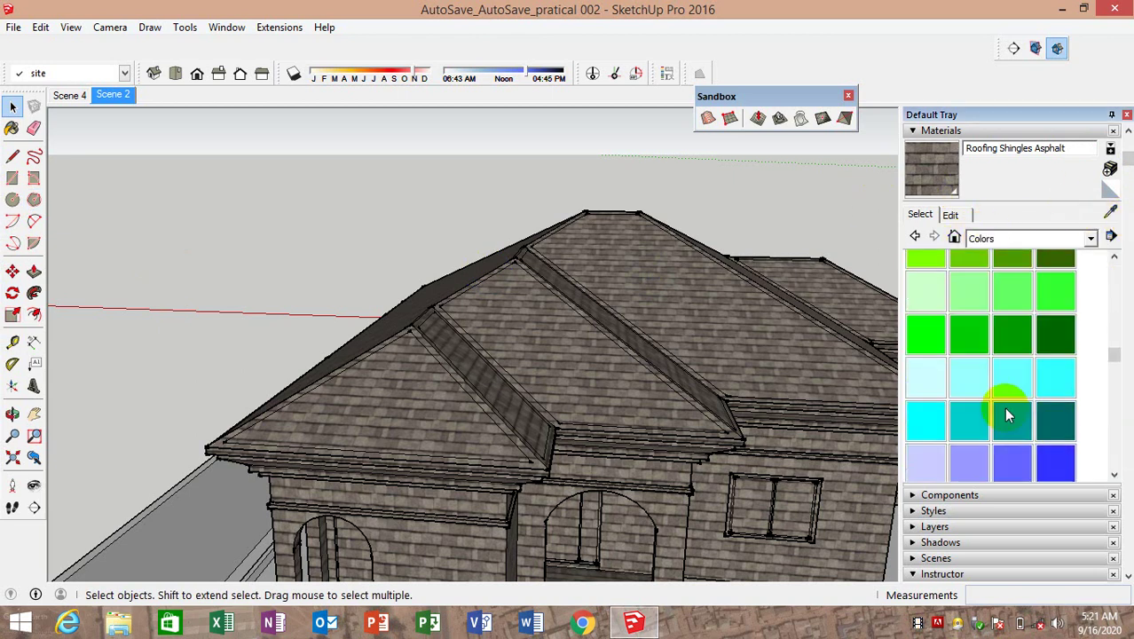
{"action": "scroll", "coordinate": [1003, 406], "scroll_direction": "down", "scroll_amount": 3}
{"action": "scroll", "coordinate": [1001, 393], "scroll_direction": "down", "scroll_amount": 3}
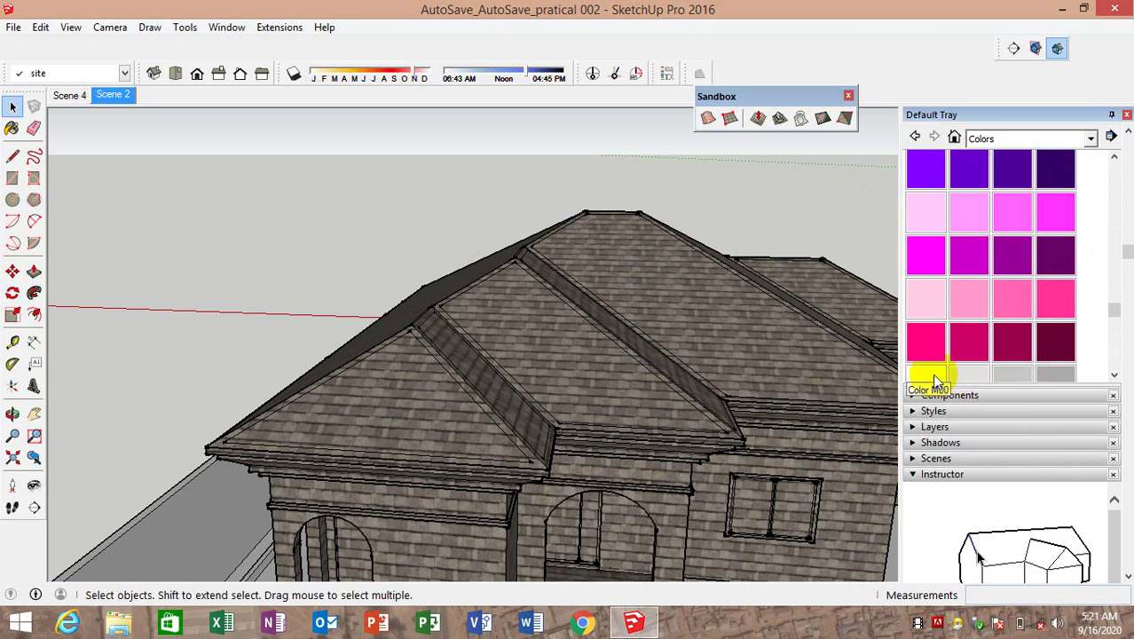
{"action": "left_click", "coordinate": [934, 377]}
{"action": "left_click", "coordinate": [696, 315]}
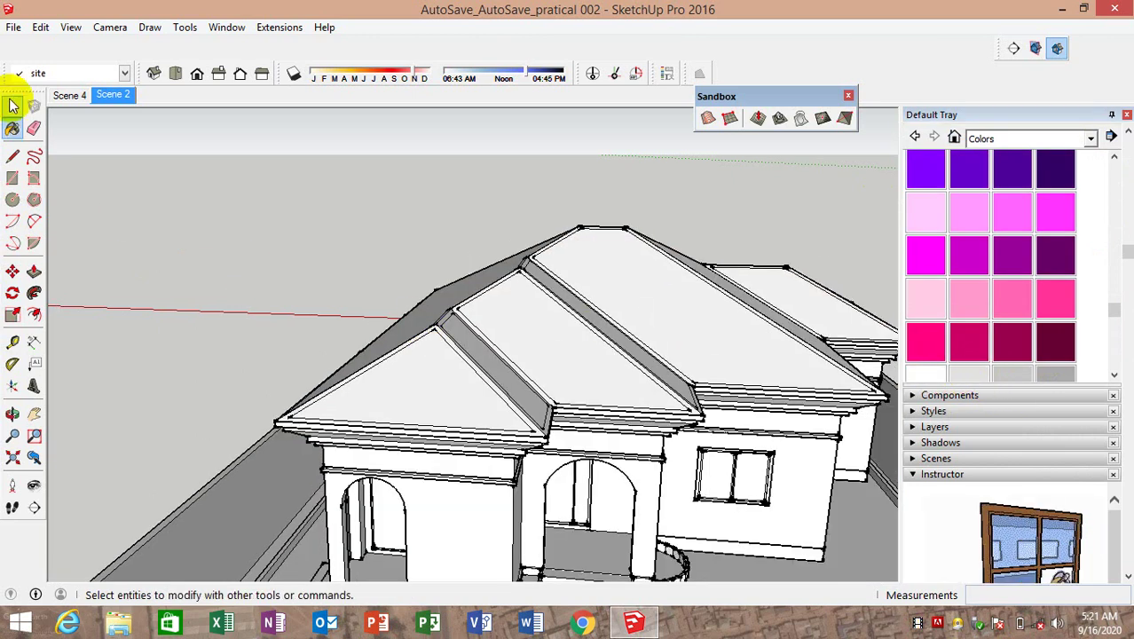
Explode the house group into loose geometry
{"action": "left_click", "coordinate": [13, 104]}
{"action": "middle_click_drag", "start_coordinate": [253, 241], "coordinate": [433, 310]}
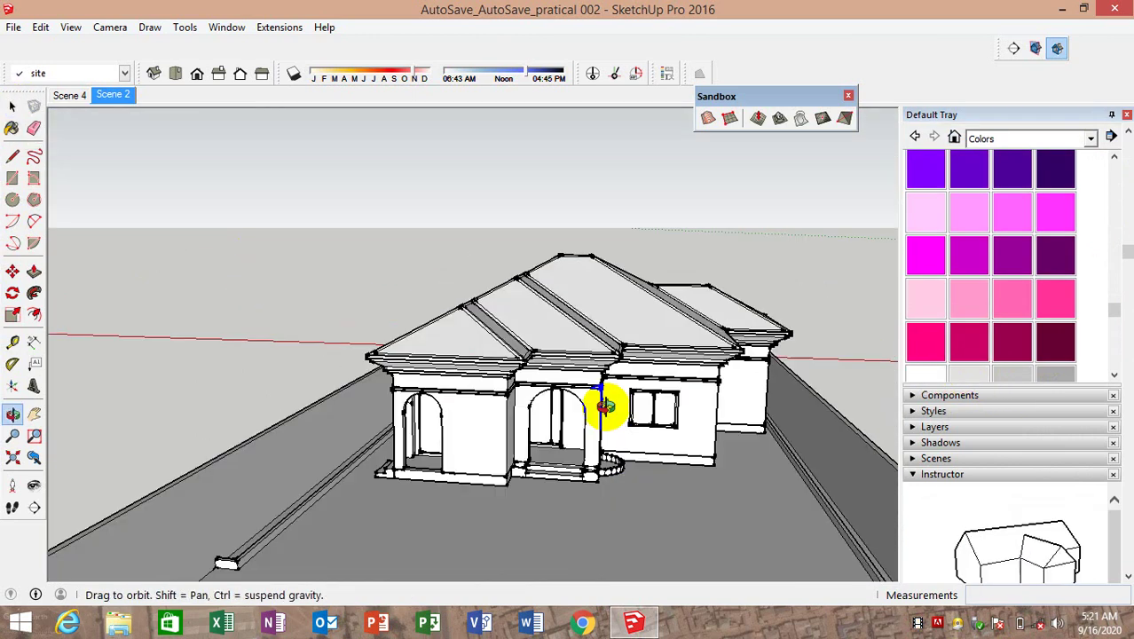
{"action": "scroll", "coordinate": [455, 329], "scroll_direction": "up", "scroll_amount": 3}
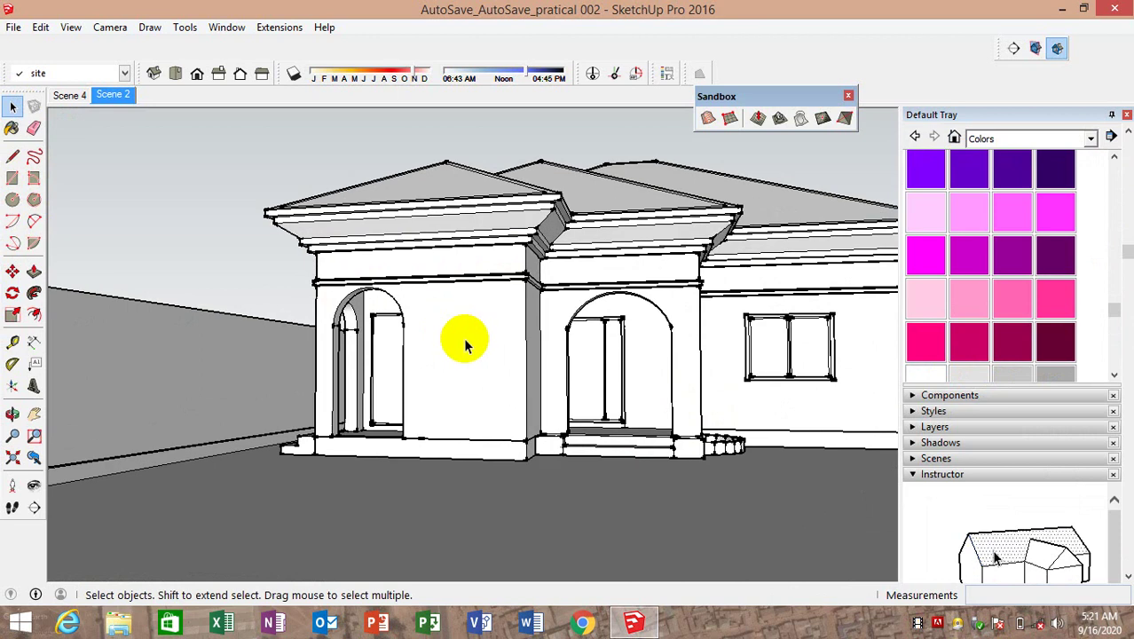
{"action": "middle_click_drag", "start_coordinate": [455, 329], "coordinate": [582, 499]}
{"action": "middle_click_drag", "start_coordinate": [323, 299], "coordinate": [506, 349]}
{"action": "left_click", "coordinate": [512, 353]}
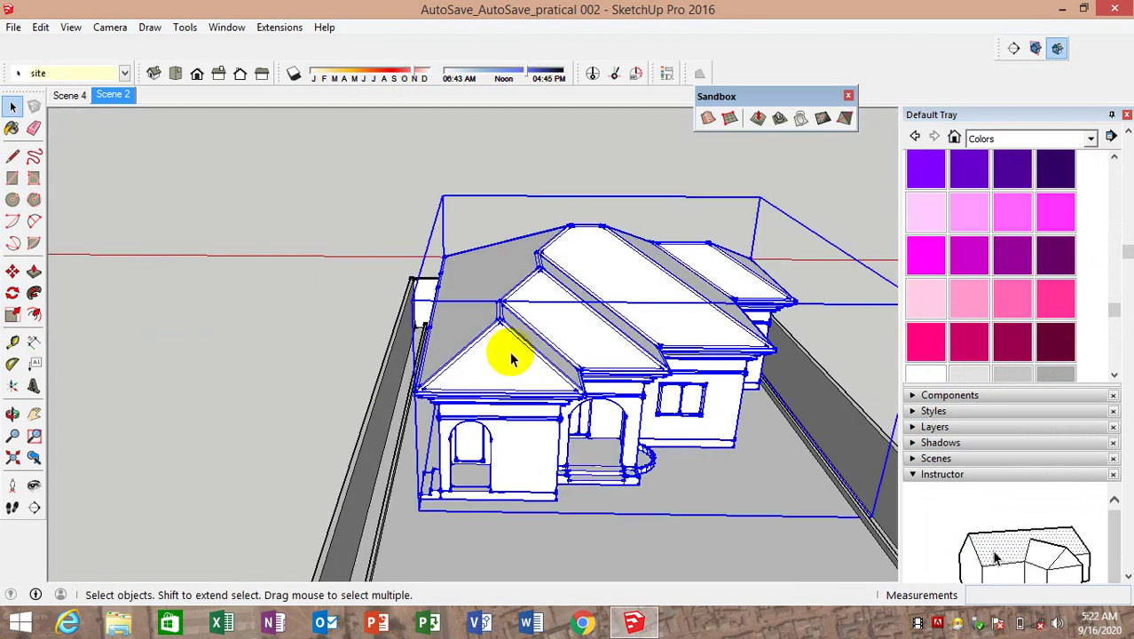
{"action": "right_click", "coordinate": [511, 355]}
{"action": "left_click", "coordinate": [586, 342]}
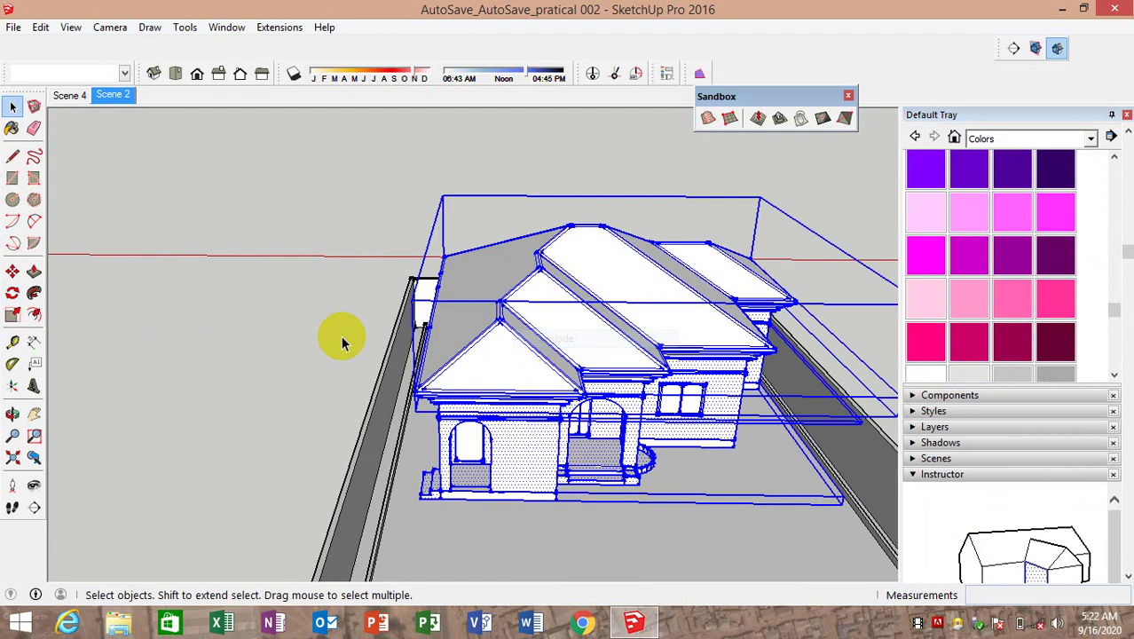
{"action": "left_click", "coordinate": [370, 348]}
Trial-paint the whole roof with grey shingles from the Roofing collection, then undo it
{"action": "left_click", "coordinate": [475, 364]}
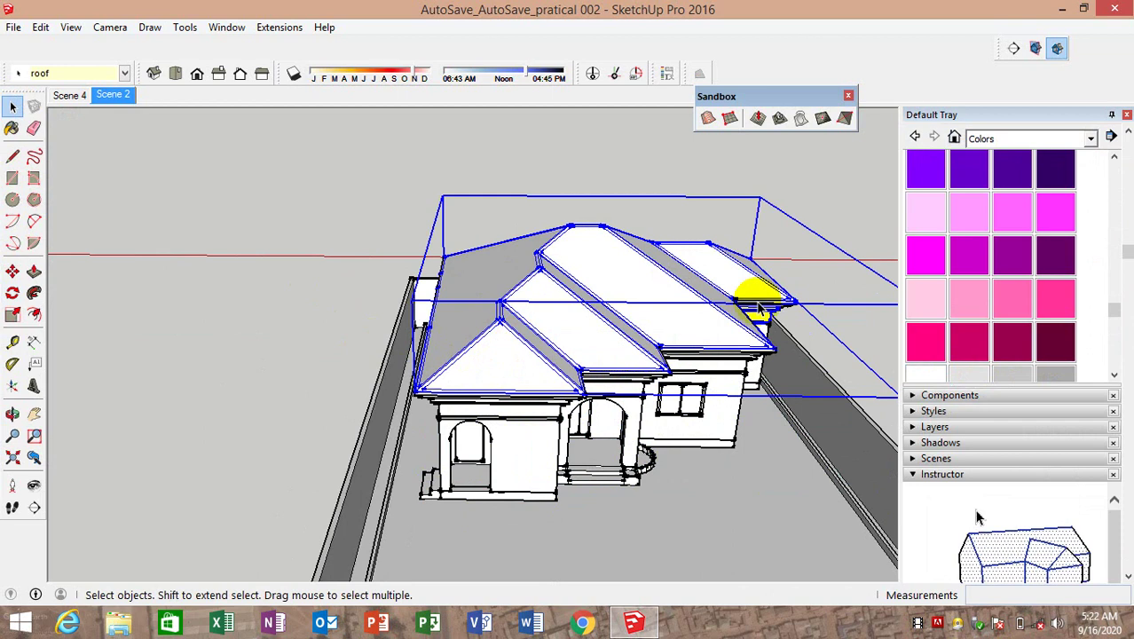
{"action": "left_click", "coordinate": [805, 202]}
{"action": "scroll", "coordinate": [994, 222], "scroll_direction": "up", "scroll_amount": 5}
{"action": "scroll", "coordinate": [1056, 168], "scroll_direction": "up", "scroll_amount": 5}
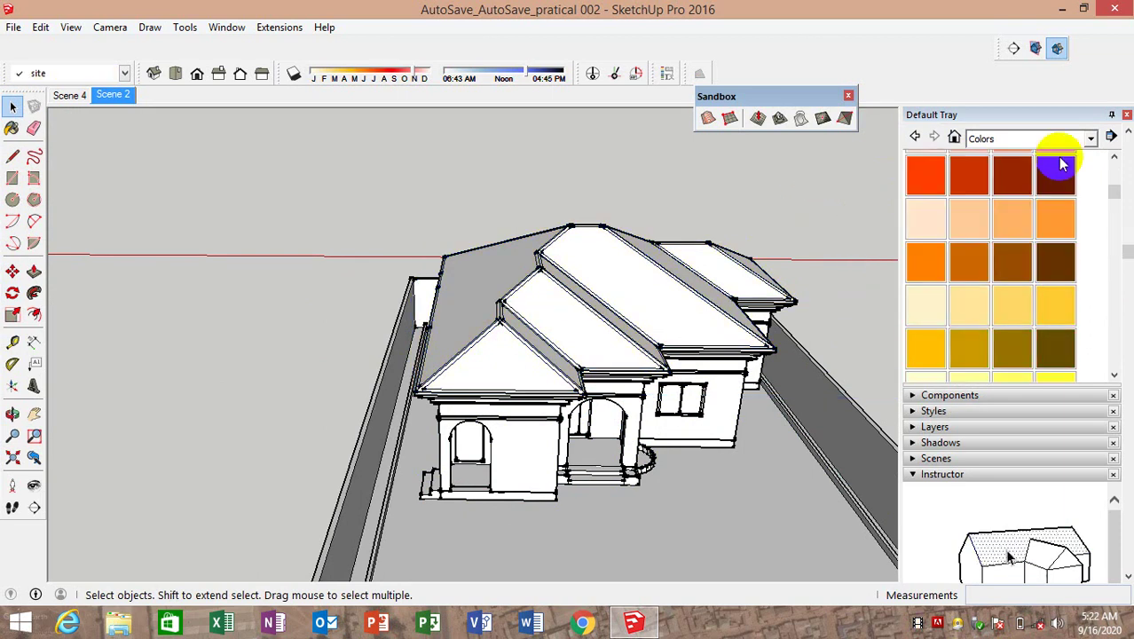
{"action": "scroll", "coordinate": [1062, 164], "scroll_direction": "up", "scroll_amount": 2}
{"action": "left_click", "coordinate": [1090, 138]}
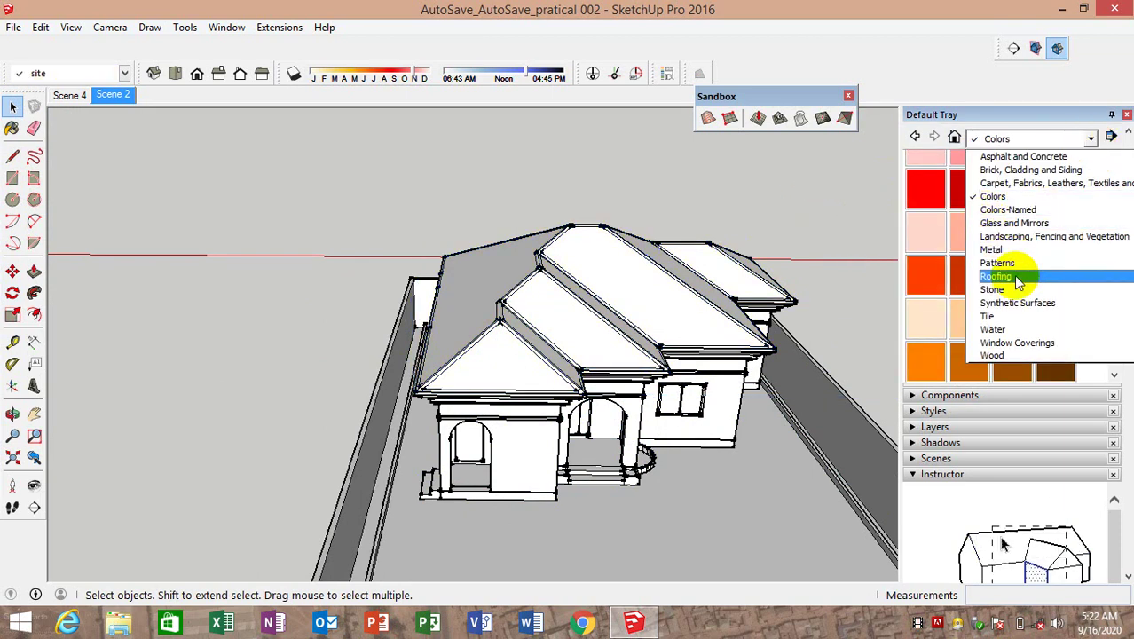
{"action": "left_click", "coordinate": [1017, 283]}
{"action": "left_click", "coordinate": [1055, 172]}
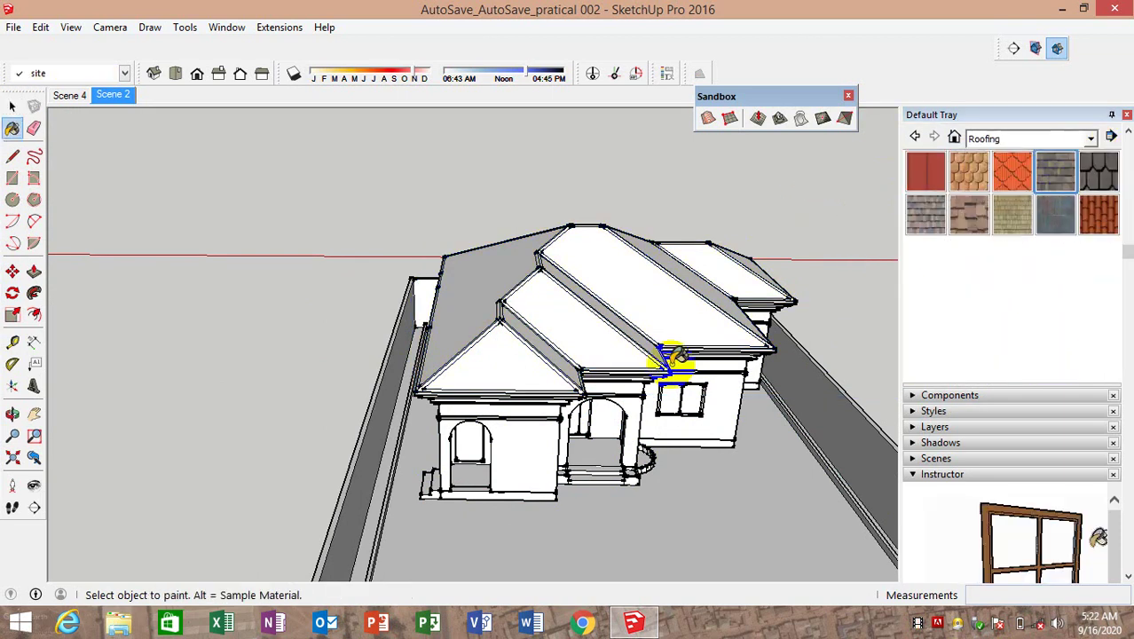
{"action": "left_click", "coordinate": [530, 356]}
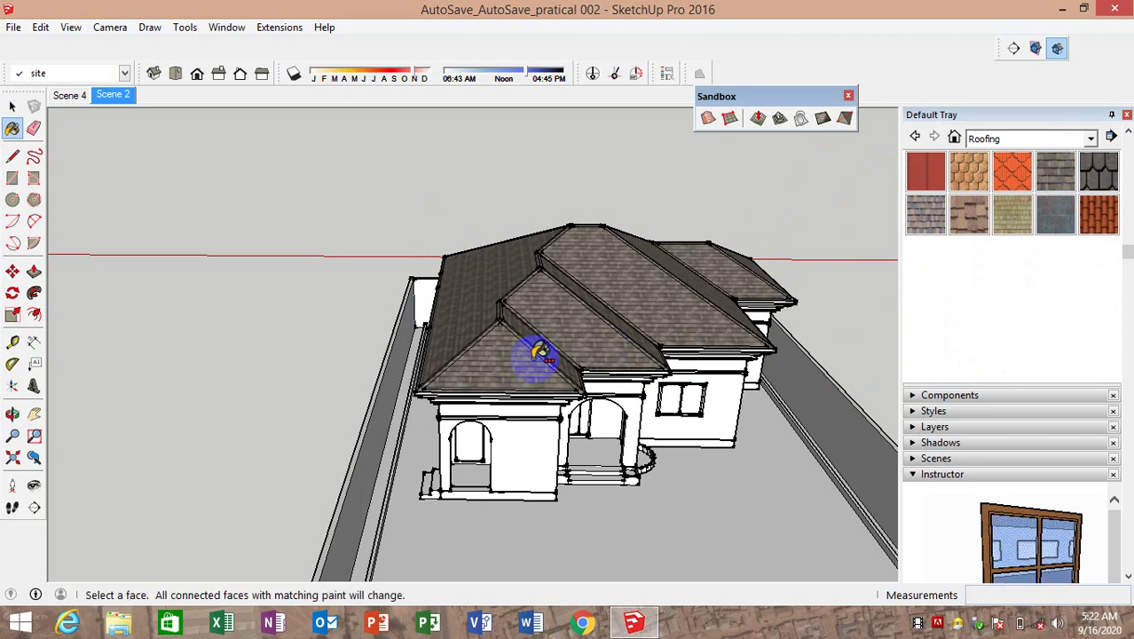
{"action": "key", "text": "ctrl+z"}
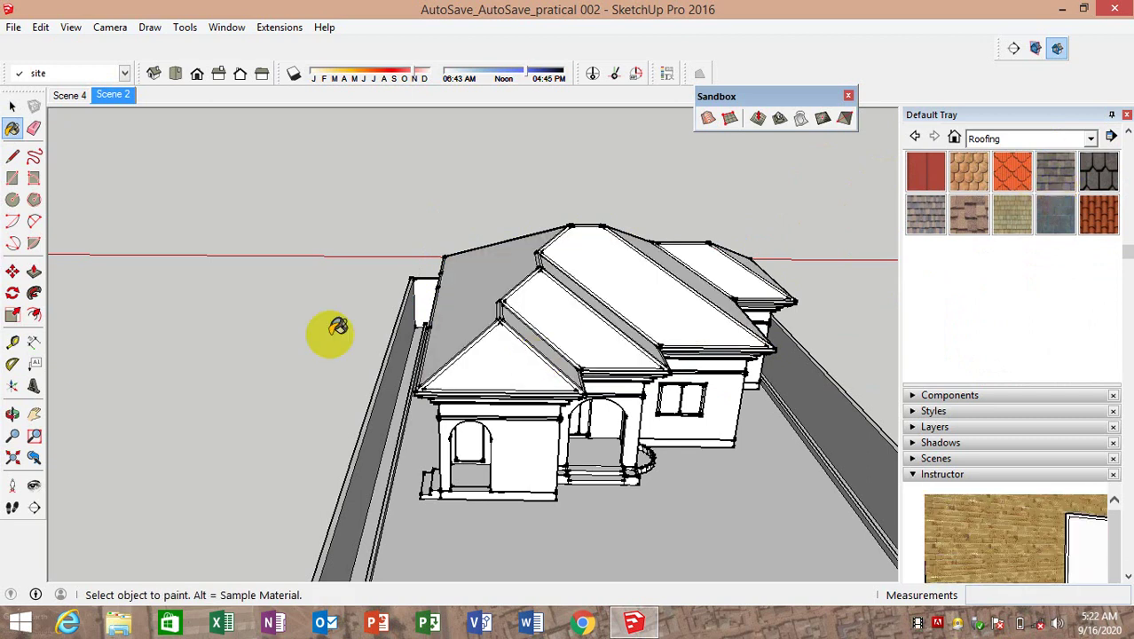
Explode the roof group into loose faces
{"action": "left_click", "coordinate": [12, 105]}
{"action": "left_click", "coordinate": [517, 358]}
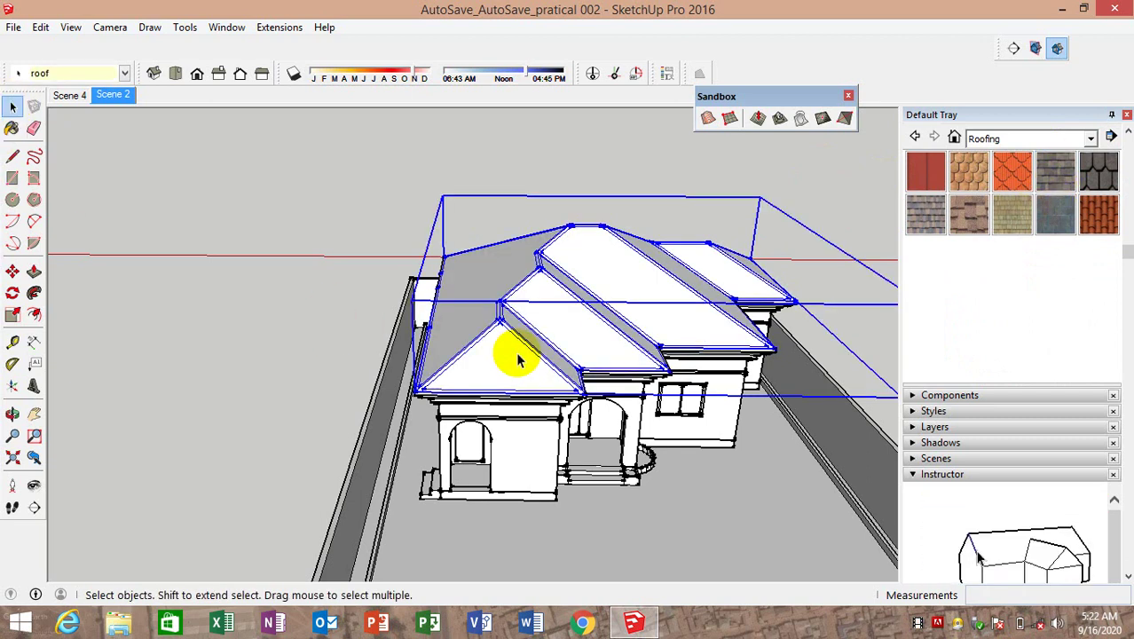
{"action": "right_click", "coordinate": [519, 355]}
{"action": "left_click", "coordinate": [593, 341]}
{"action": "left_click", "coordinate": [252, 312]}
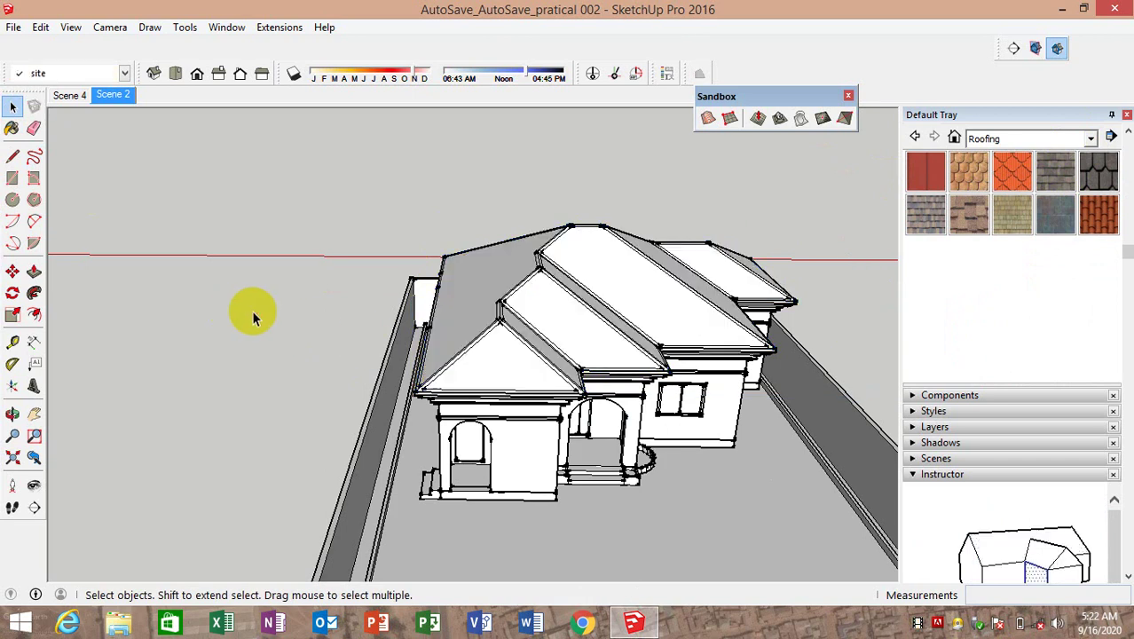
Paint the front gable and left roof faces with Roofing Shingles Asphalt
{"action": "left_click", "coordinate": [1049, 189]}
{"action": "scroll", "coordinate": [497, 372], "scroll_direction": "up", "scroll_amount": 5}
{"action": "left_click", "coordinate": [499, 362]}
{"action": "mouse_move", "coordinate": [504, 356]}
{"action": "middle_mouse_down"}
{"action": "mouse_move", "coordinate": [357, 373]}
{"action": "mouse_move", "coordinate": [425, 329]}
{"action": "mouse_move", "coordinate": [806, 388]}
{"action": "mouse_move", "coordinate": [494, 321]}
{"action": "middle_mouse_up"}
{"action": "left_click", "coordinate": [425, 329]}
{"action": "left_click", "coordinate": [537, 304]}
{"action": "left_click", "coordinate": [493, 321]}
Paint the remaining rear and right roof faces with asphalt shingles, then inspect the porch gable
{"action": "middle_click_drag", "start_coordinate": [653, 299], "coordinate": [305, 259]}
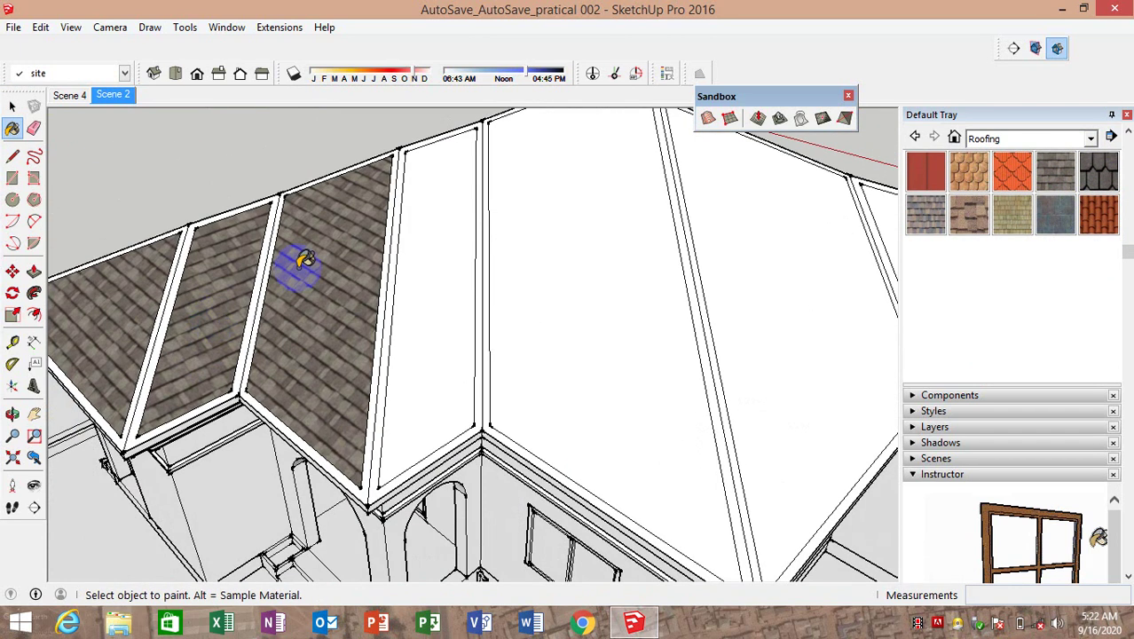
{"action": "left_click", "coordinate": [443, 223]}
{"action": "left_click", "coordinate": [577, 208]}
{"action": "mouse_move", "coordinate": [763, 231]}
{"action": "middle_mouse_down"}
{"action": "mouse_move", "coordinate": [486, 385]}
{"action": "mouse_move", "coordinate": [700, 367]}
{"action": "mouse_move", "coordinate": [711, 324]}
{"action": "middle_mouse_up"}
{"action": "left_click", "coordinate": [778, 362]}
{"action": "mouse_move", "coordinate": [816, 407]}
{"action": "middle_mouse_down"}
{"action": "mouse_move", "coordinate": [481, 425]}
{"action": "mouse_move", "coordinate": [641, 303]}
{"action": "mouse_move", "coordinate": [425, 430]}
{"action": "mouse_move", "coordinate": [748, 351]}
{"action": "mouse_move", "coordinate": [646, 393]}
{"action": "mouse_move", "coordinate": [303, 335]}
{"action": "middle_mouse_up"}
{"action": "scroll", "coordinate": [304, 334], "scroll_direction": "up", "scroll_amount": 5}
{"action": "mouse_move", "coordinate": [372, 314]}
{"action": "middle_mouse_down"}
{"action": "mouse_move", "coordinate": [513, 323]}
{"action": "mouse_move", "coordinate": [380, 359]}
{"action": "mouse_move", "coordinate": [619, 298]}
{"action": "middle_mouse_up"}
{"action": "scroll", "coordinate": [513, 324], "scroll_direction": "down", "scroll_amount": 3}
{"action": "left_click", "coordinate": [1040, 181]}
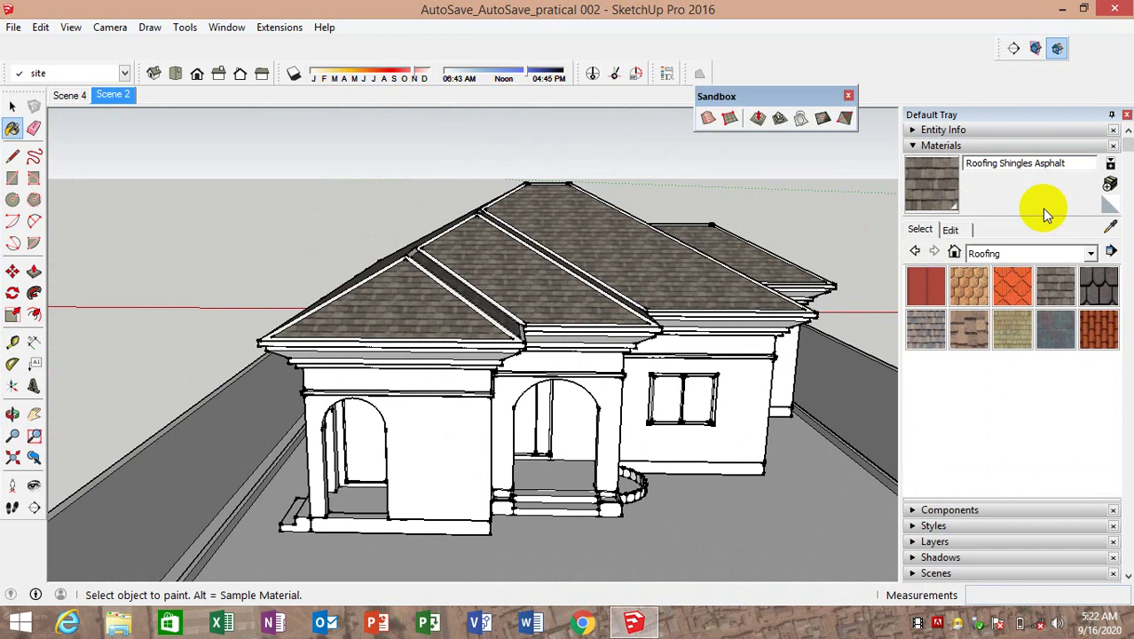
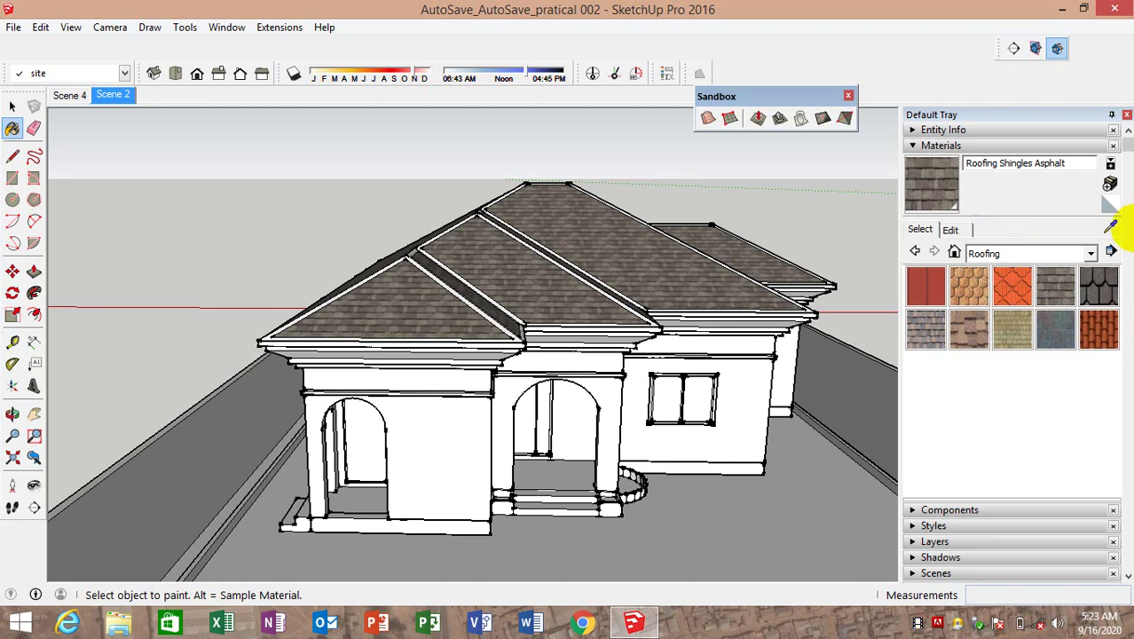
Zoom in on the roof trims and pick Color M08 from the Materials Colors collection
{"action": "scroll", "coordinate": [495, 310], "scroll_direction": "down", "scroll_amount": 3}
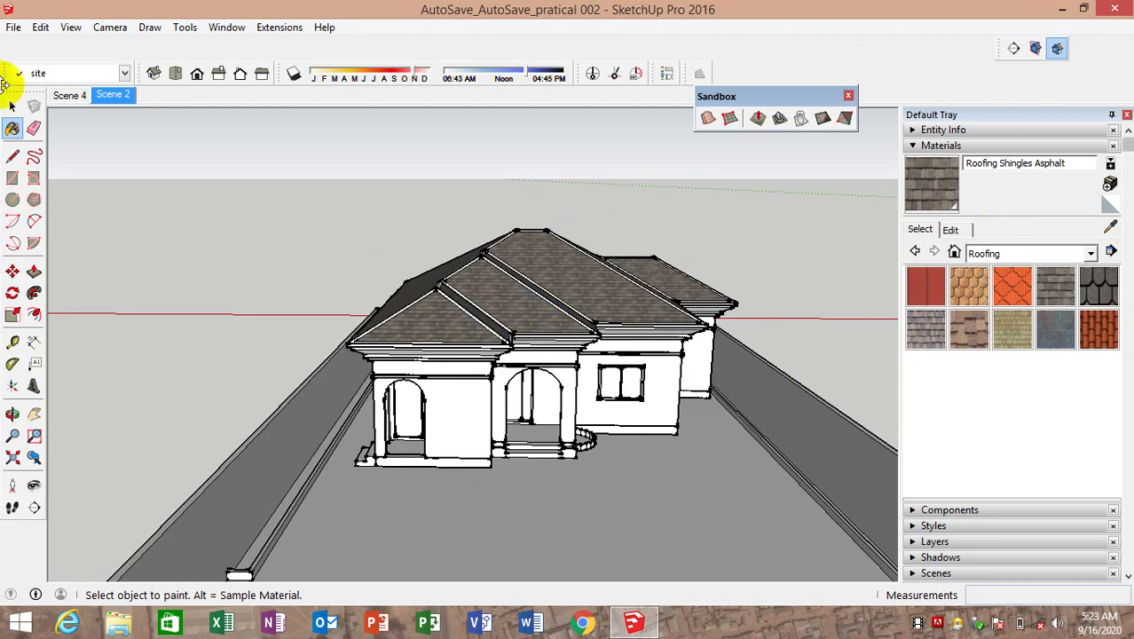
{"action": "left_click", "coordinate": [12, 106]}
{"action": "scroll", "coordinate": [533, 242], "scroll_direction": "up", "scroll_amount": 5}
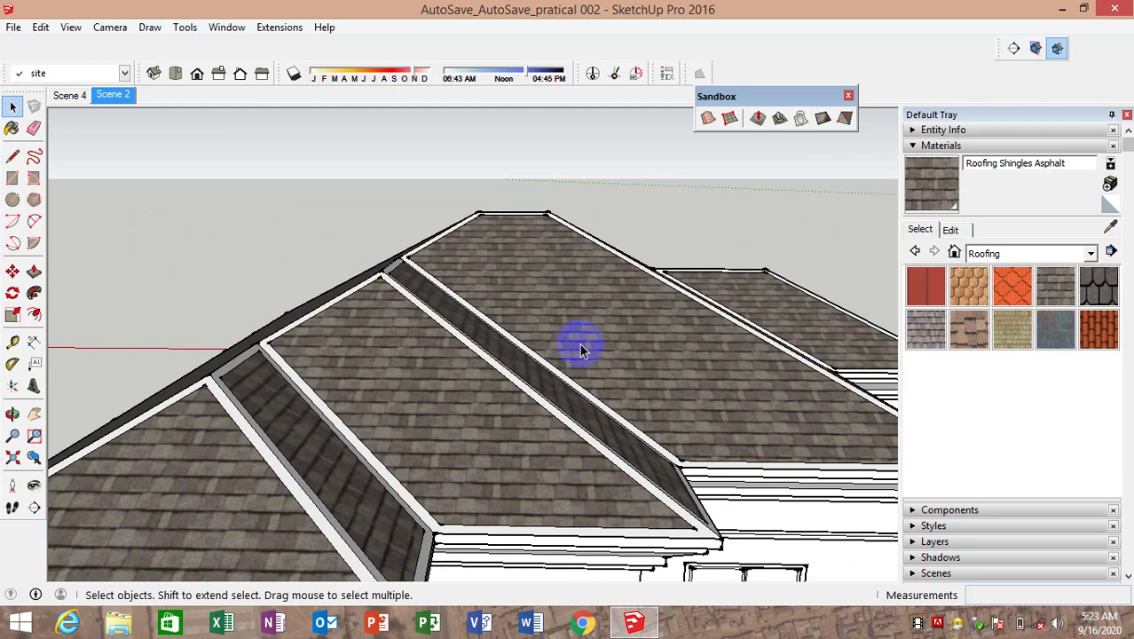
{"action": "mouse_move", "coordinate": [579, 342]}
{"action": "middle_mouse_down"}
{"action": "mouse_move", "coordinate": [463, 304]}
{"action": "mouse_move", "coordinate": [688, 233]}
{"action": "middle_mouse_up"}
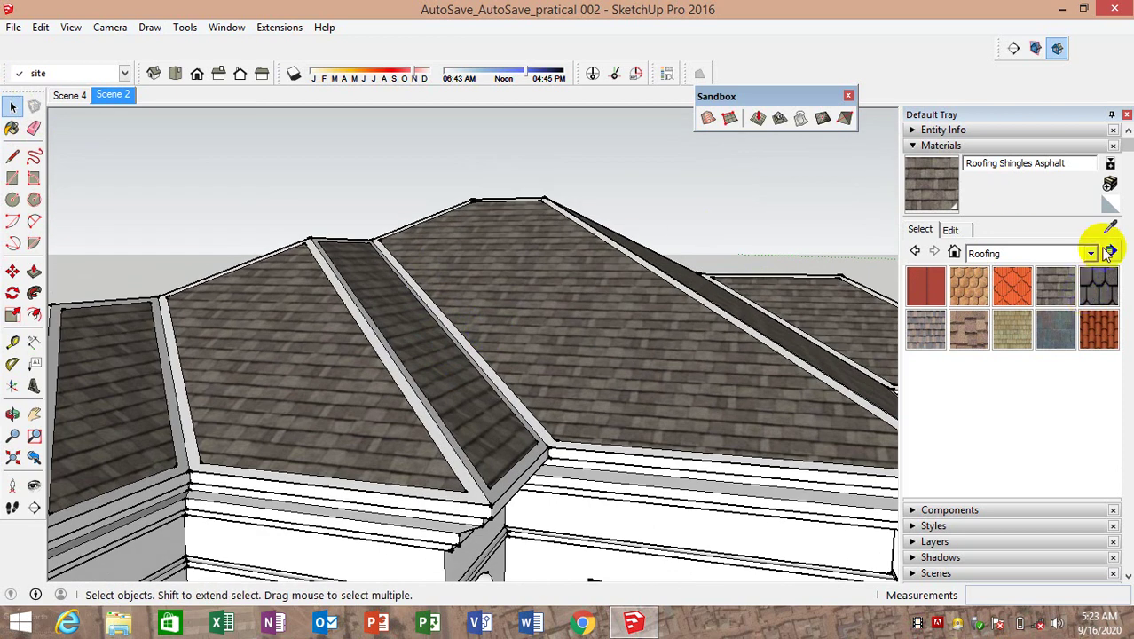
{"action": "left_click", "coordinate": [1088, 256]}
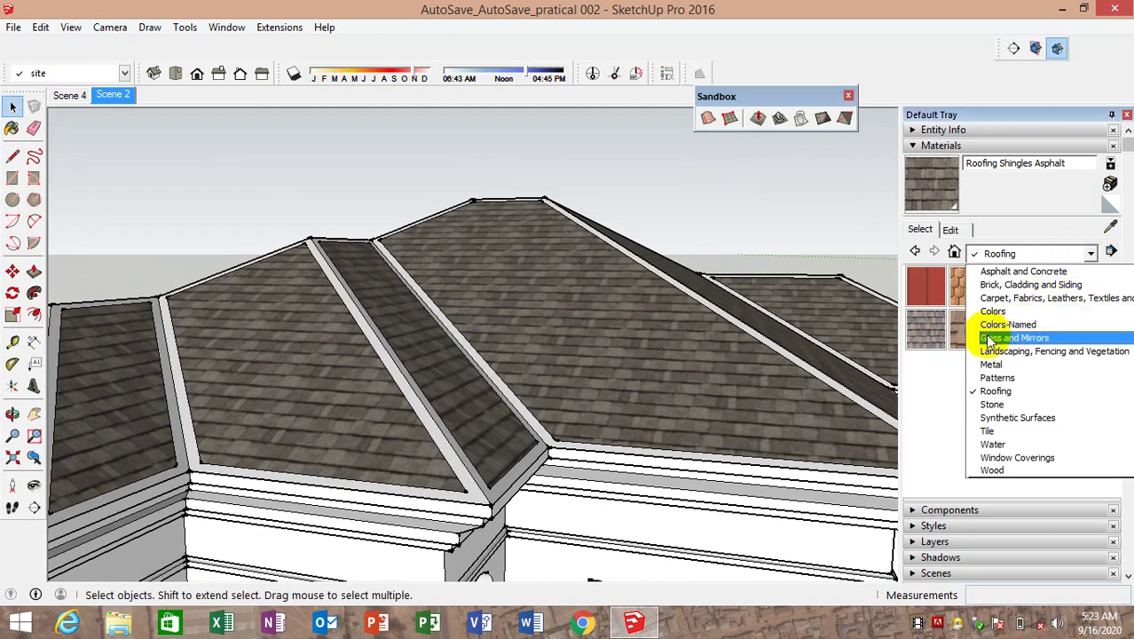
{"action": "left_click", "coordinate": [991, 313]}
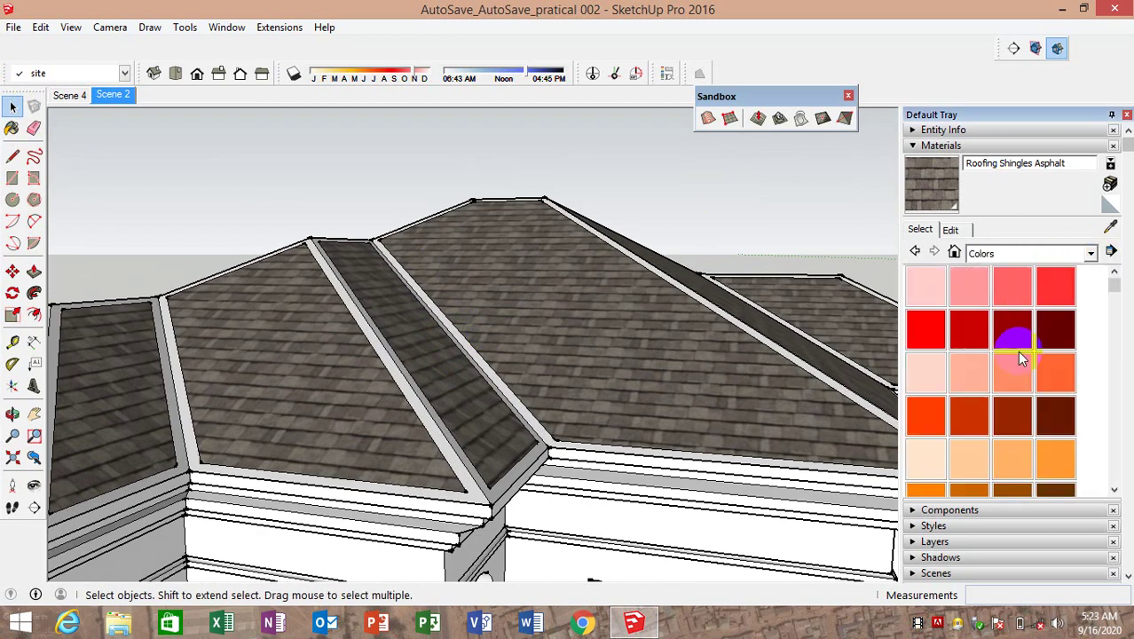
{"action": "scroll", "coordinate": [1020, 372], "scroll_direction": "down", "scroll_amount": 3}
{"action": "scroll", "coordinate": [1025, 381], "scroll_direction": "down", "scroll_amount": 5}
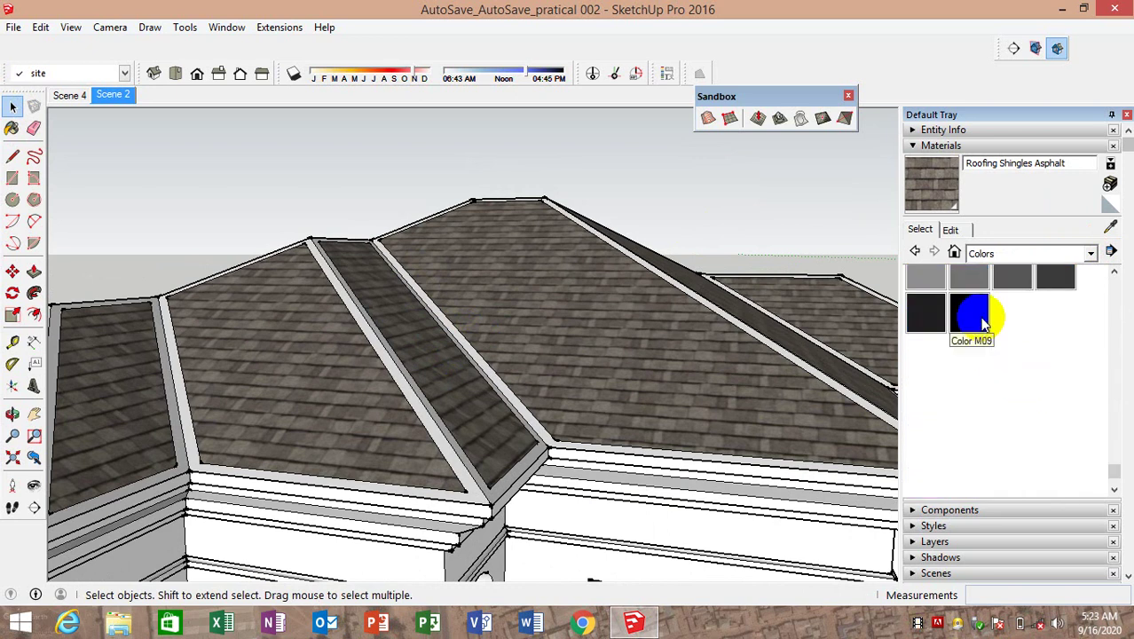
{"action": "left_click", "coordinate": [938, 324]}
Paint the left, front, central ridge and right hip trims dark Color M08
{"action": "scroll", "coordinate": [425, 360], "scroll_direction": "up", "scroll_amount": 3}
{"action": "scroll", "coordinate": [404, 395], "scroll_direction": "up", "scroll_amount": 1}
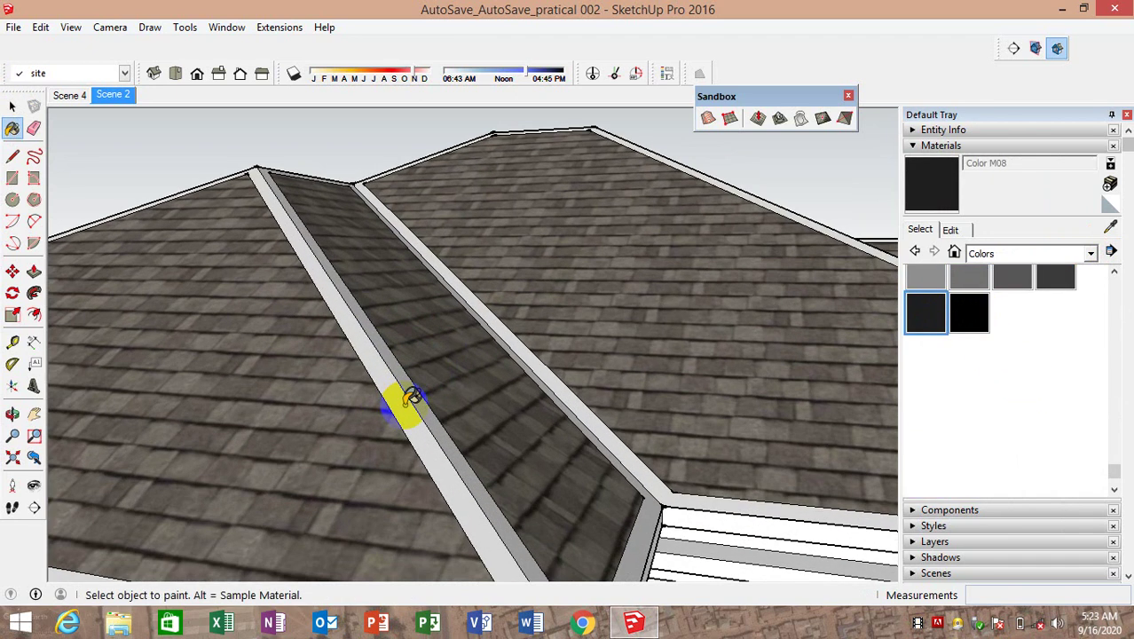
{"action": "left_click", "coordinate": [413, 394]}
{"action": "scroll", "coordinate": [413, 390], "scroll_direction": "down", "scroll_amount": 2}
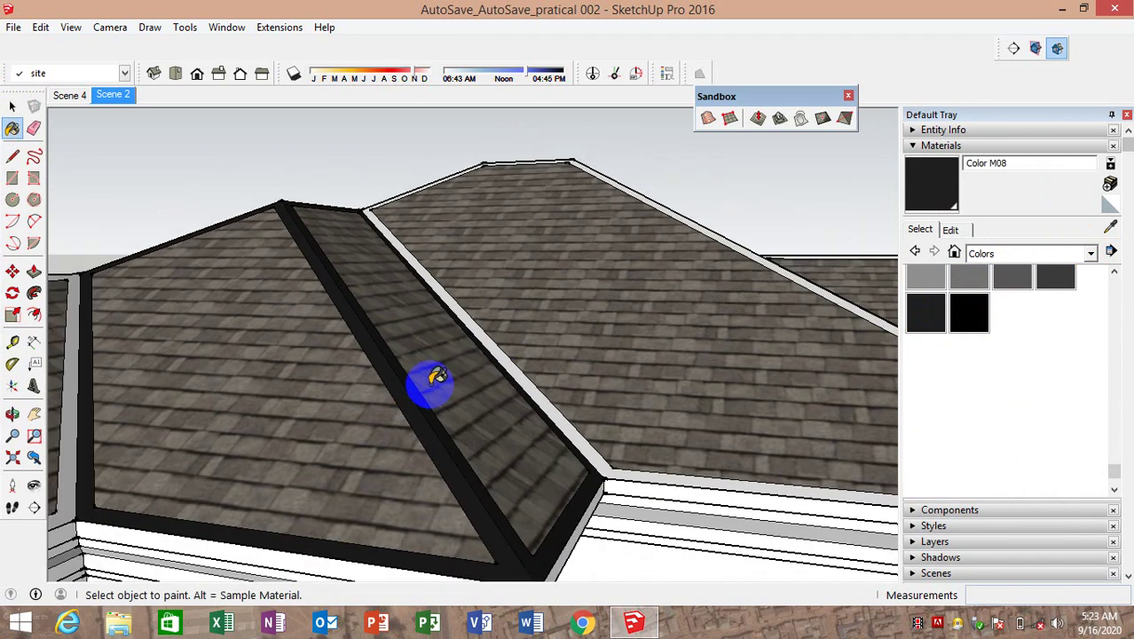
{"action": "left_click", "coordinate": [501, 346]}
{"action": "mouse_move", "coordinate": [131, 348]}
{"action": "middle_mouse_down"}
{"action": "mouse_move", "coordinate": [180, 391]}
{"action": "mouse_move", "coordinate": [246, 358]}
{"action": "mouse_move", "coordinate": [279, 423]}
{"action": "mouse_move", "coordinate": [209, 446]}
{"action": "mouse_move", "coordinate": [576, 436]}
{"action": "mouse_move", "coordinate": [479, 446]}
{"action": "mouse_move", "coordinate": [531, 432]}
{"action": "mouse_move", "coordinate": [544, 449]}
{"action": "mouse_move", "coordinate": [653, 393]}
{"action": "mouse_move", "coordinate": [493, 433]}
{"action": "mouse_move", "coordinate": [469, 406]}
{"action": "middle_mouse_up"}
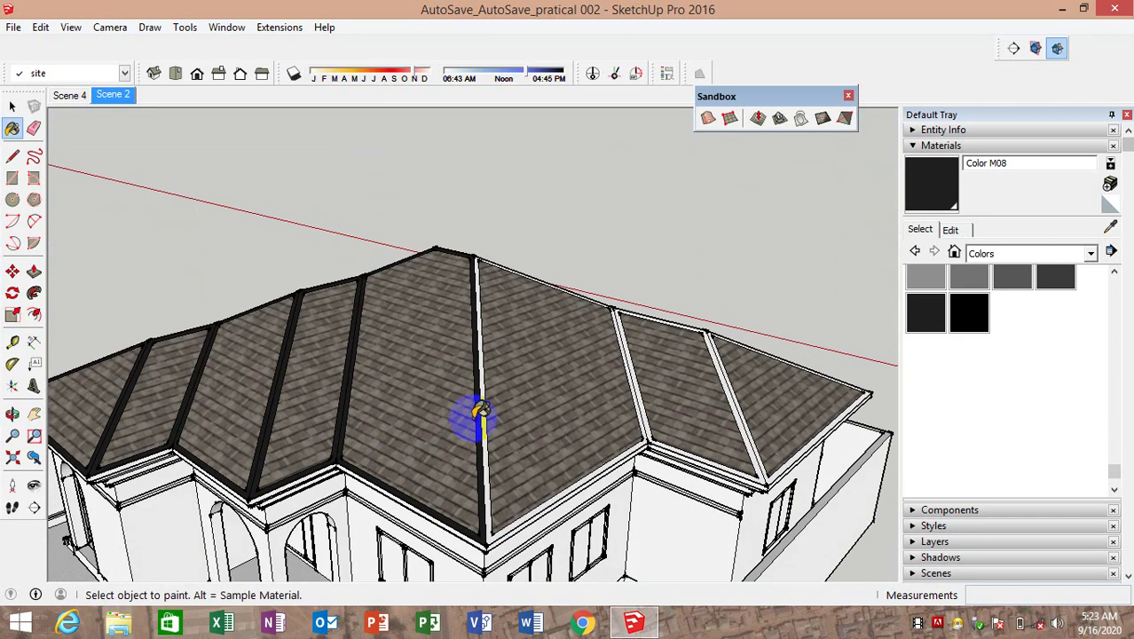
{"action": "scroll", "coordinate": [495, 400], "scroll_direction": "up", "scroll_amount": 3}
{"action": "left_click", "coordinate": [483, 407]}
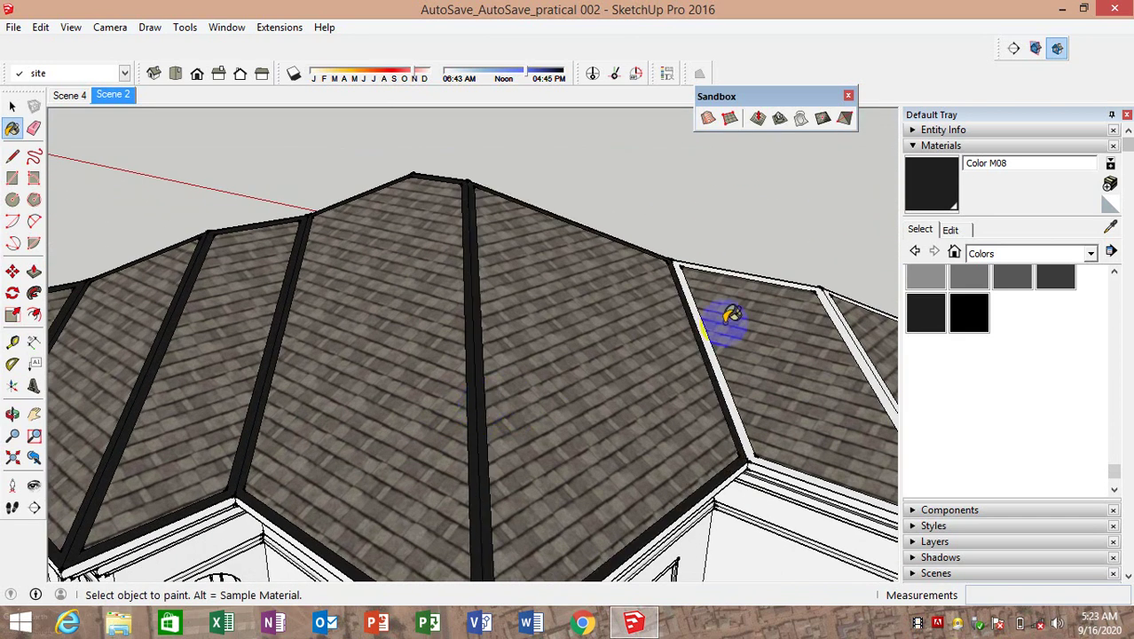
{"action": "left_click", "coordinate": [715, 339]}
Paint the remaining right and central hip trims on the other side with Color M08
{"action": "mouse_move", "coordinate": [822, 317]}
{"action": "middle_mouse_down"}
{"action": "mouse_move", "coordinate": [602, 398]}
{"action": "mouse_move", "coordinate": [519, 372]}
{"action": "middle_mouse_up"}
{"action": "scroll", "coordinate": [730, 373], "scroll_direction": "up", "scroll_amount": 2}
{"action": "scroll", "coordinate": [729, 373], "scroll_direction": "up", "scroll_amount": 1}
{"action": "left_click", "coordinate": [729, 372]}
{"action": "left_click", "coordinate": [507, 362]}
{"action": "scroll", "coordinate": [469, 334], "scroll_direction": "down", "scroll_amount": 2}
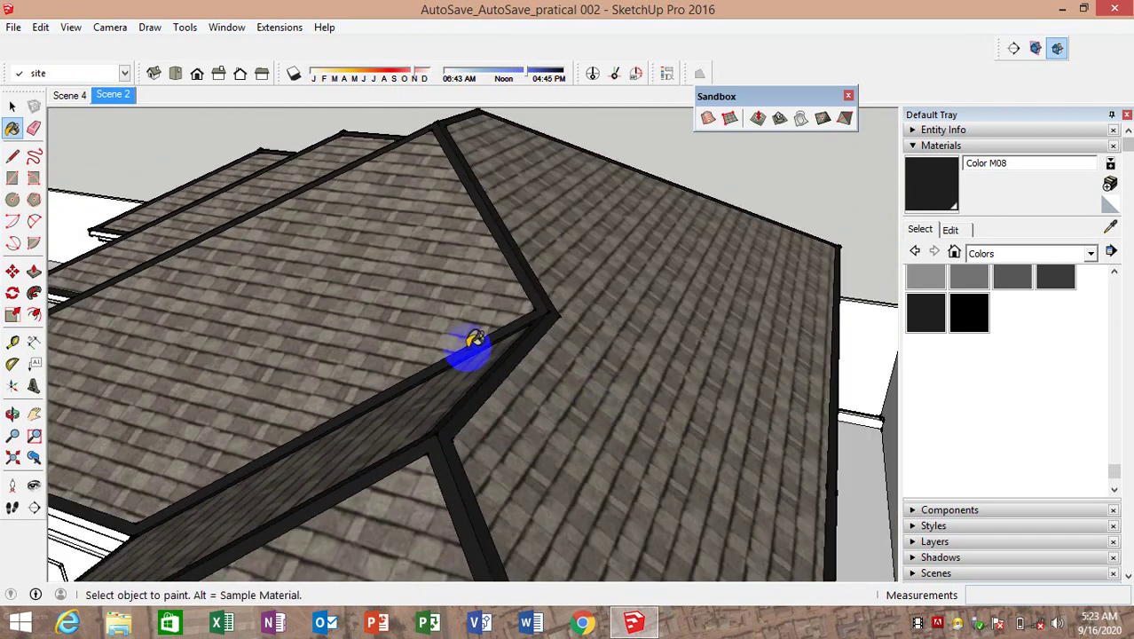
{"action": "scroll", "coordinate": [353, 376], "scroll_direction": "down", "scroll_amount": 2}
{"action": "middle_click_drag", "start_coordinate": [353, 376], "coordinate": [821, 268]}
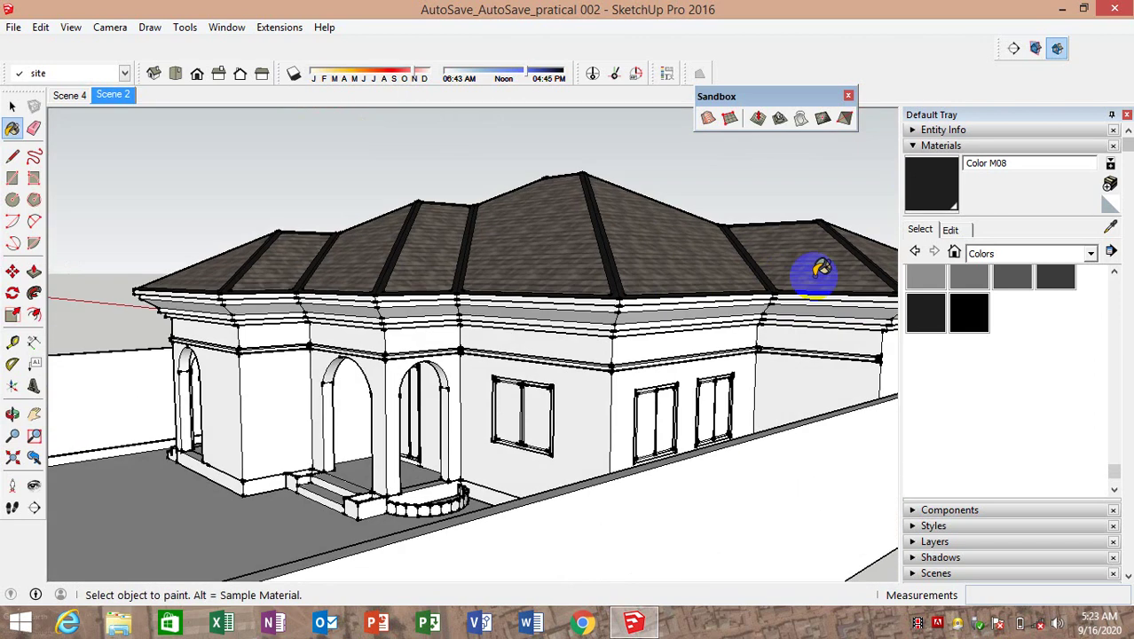
Orbit around the front of the house, then return to the Scene 2 view
{"action": "left_click", "coordinate": [103, 96]}
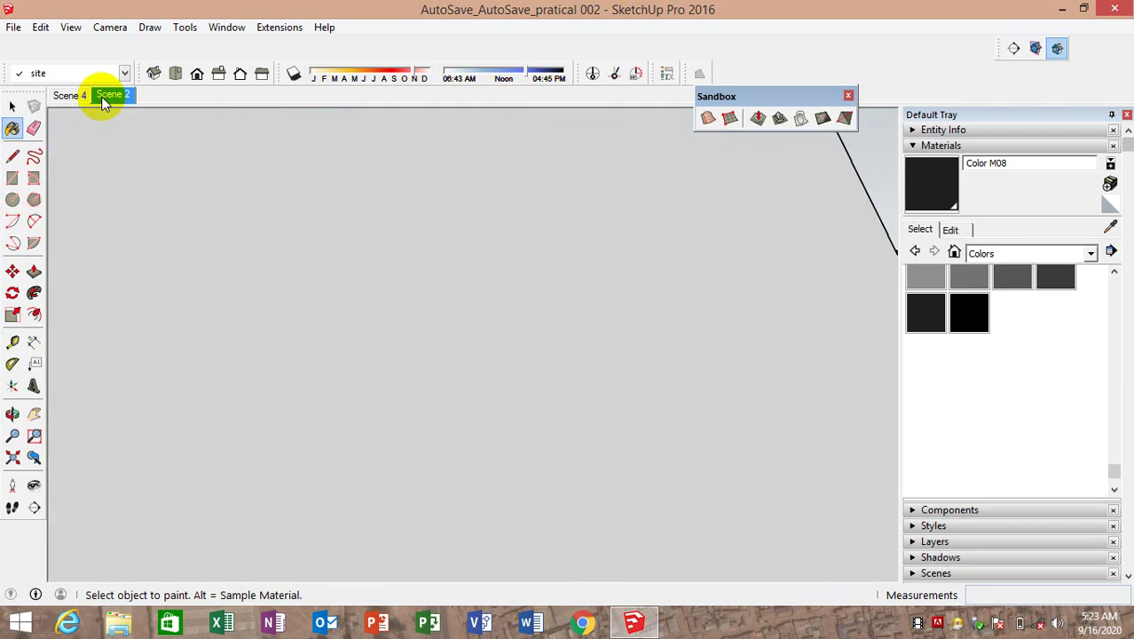
{"action": "scroll", "coordinate": [652, 235], "scroll_direction": "up", "scroll_amount": 1}
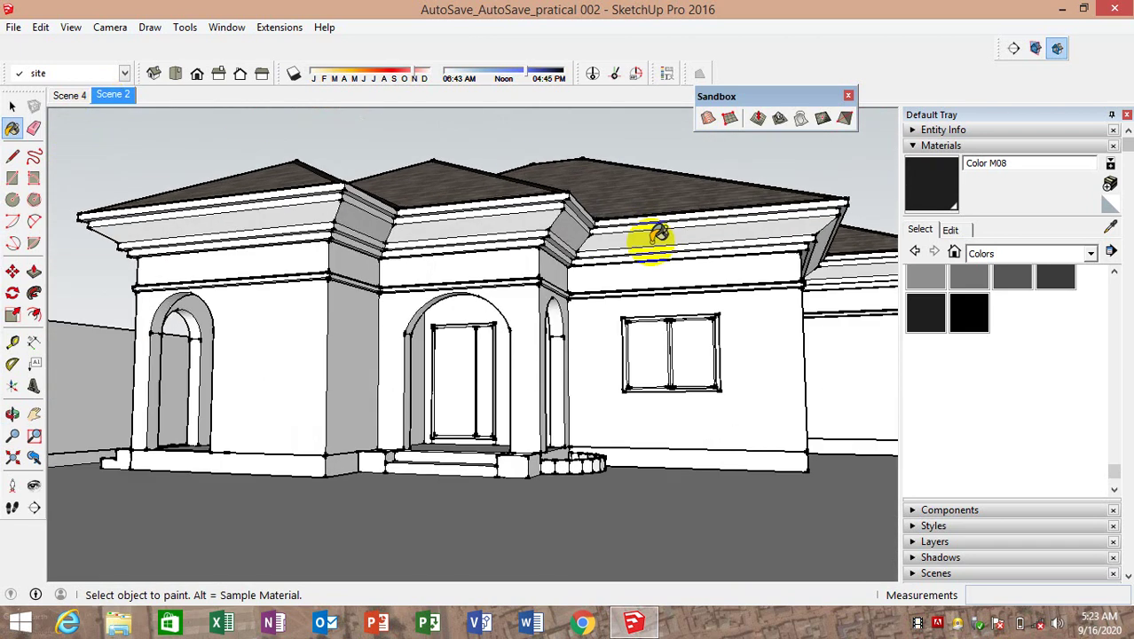
{"action": "scroll", "coordinate": [477, 185], "scroll_direction": "up", "scroll_amount": 2}
{"action": "middle_click_drag", "start_coordinate": [477, 184], "coordinate": [499, 220]}
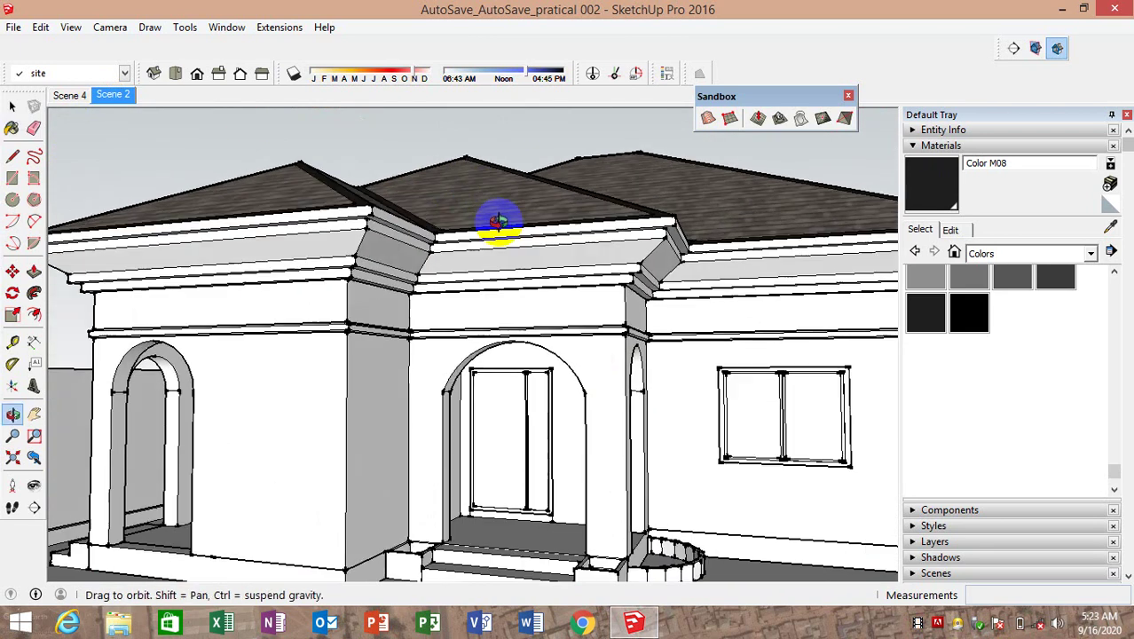
{"action": "scroll", "coordinate": [507, 255], "scroll_direction": "up", "scroll_amount": 1}
{"action": "scroll", "coordinate": [495, 328], "scroll_direction": "down", "scroll_amount": 2}
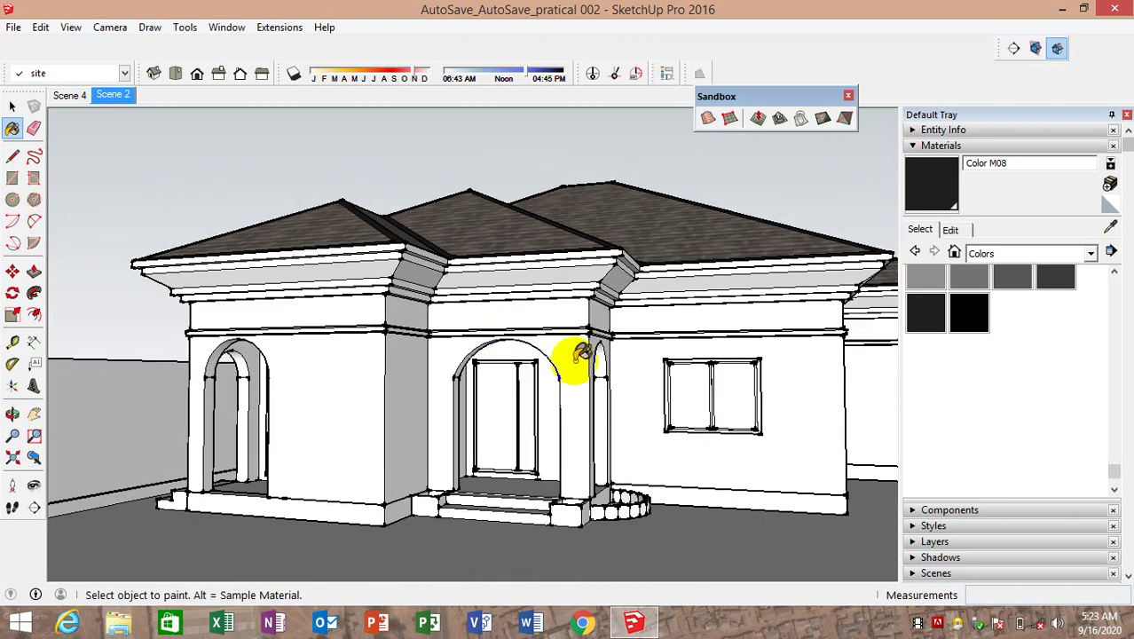
{"action": "mouse_move", "coordinate": [577, 355]}
{"action": "middle_mouse_down"}
{"action": "mouse_move", "coordinate": [633, 386]}
{"action": "mouse_move", "coordinate": [583, 355]}
{"action": "mouse_move", "coordinate": [581, 383]}
{"action": "mouse_move", "coordinate": [570, 347]}
{"action": "middle_mouse_up"}
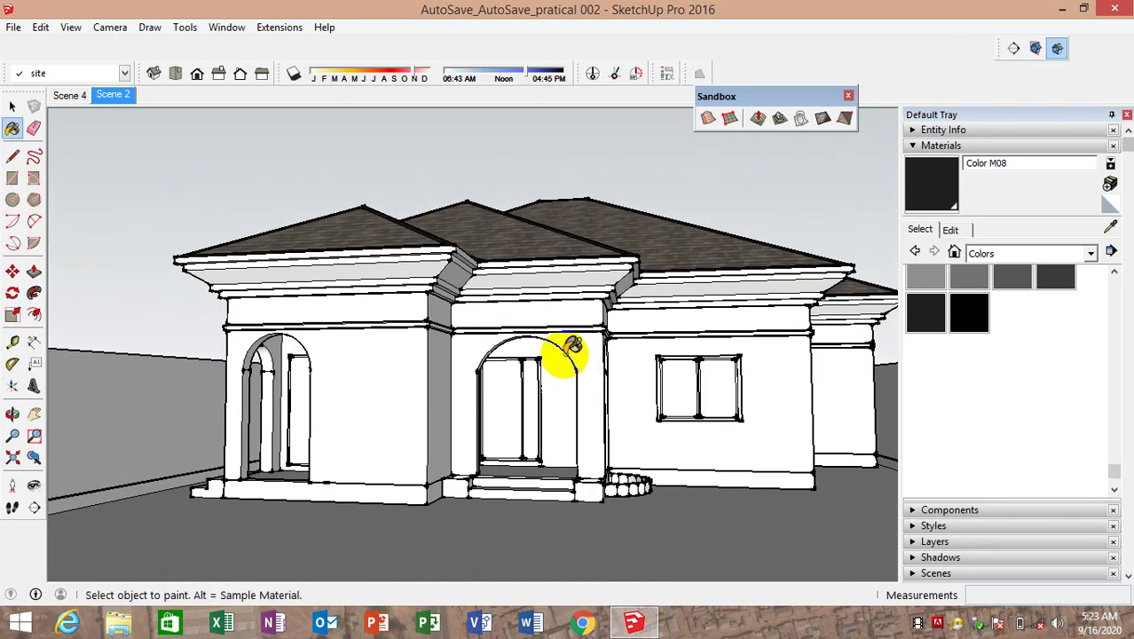
{"action": "left_click", "coordinate": [129, 92]}
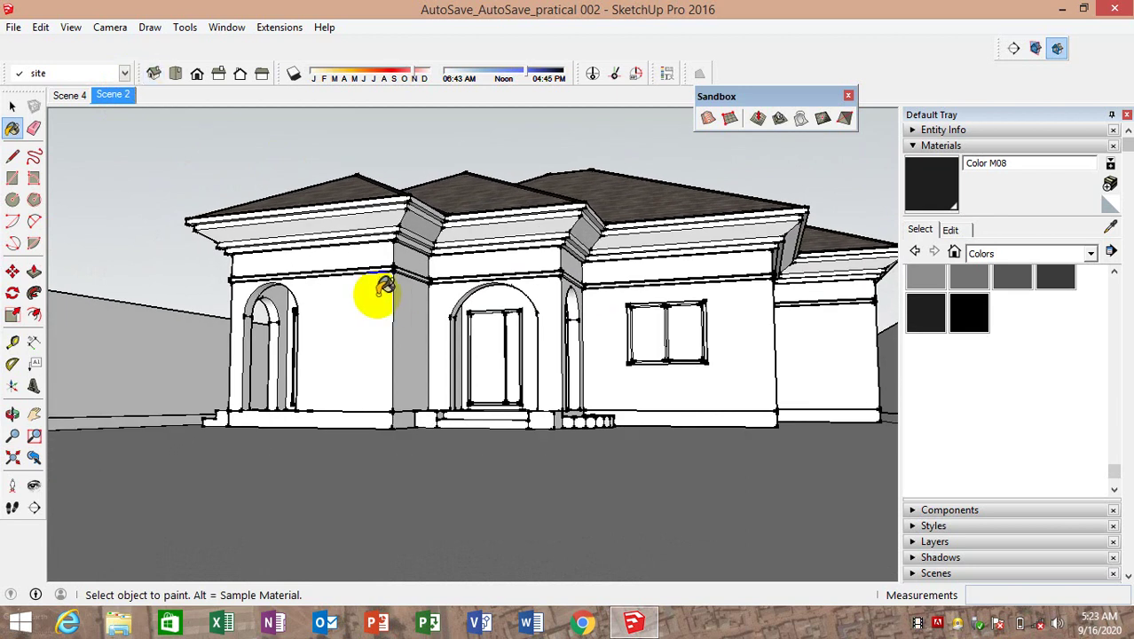
Centre the house from Scene 2 and orbit up to look down over the roof trims
{"action": "scroll", "coordinate": [1110, 274], "scroll_direction": "up", "scroll_amount": 1}
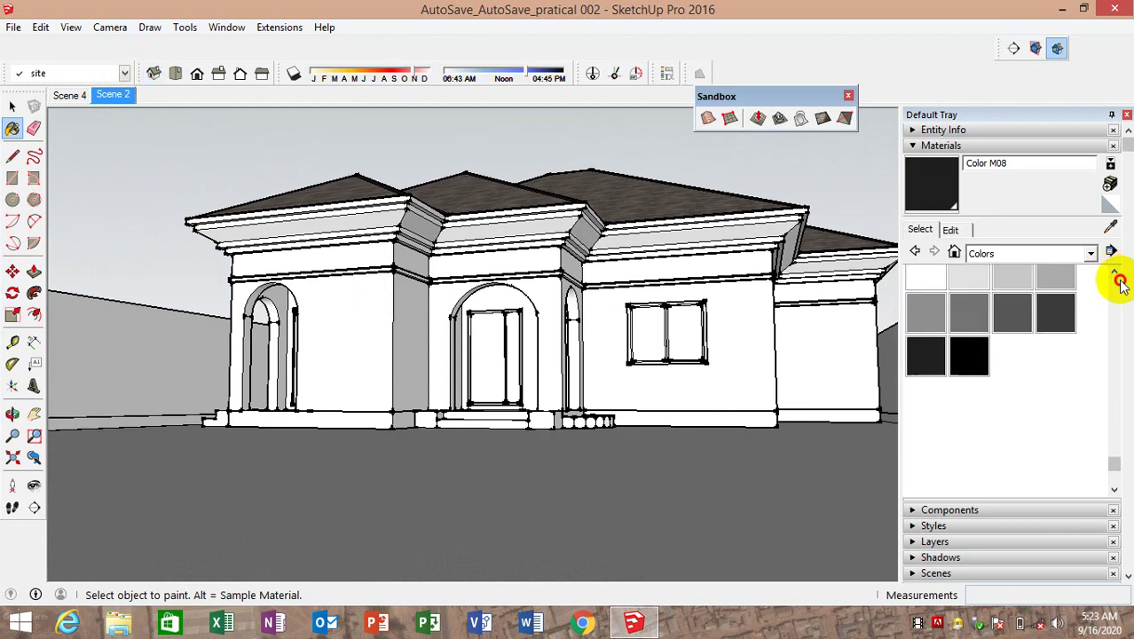
{"action": "scroll", "coordinate": [1120, 284], "scroll_direction": "up", "scroll_amount": 1}
{"action": "scroll", "coordinate": [1120, 284], "scroll_direction": "up", "scroll_amount": 2}
{"action": "scroll", "coordinate": [1113, 278], "scroll_direction": "up", "scroll_amount": 2}
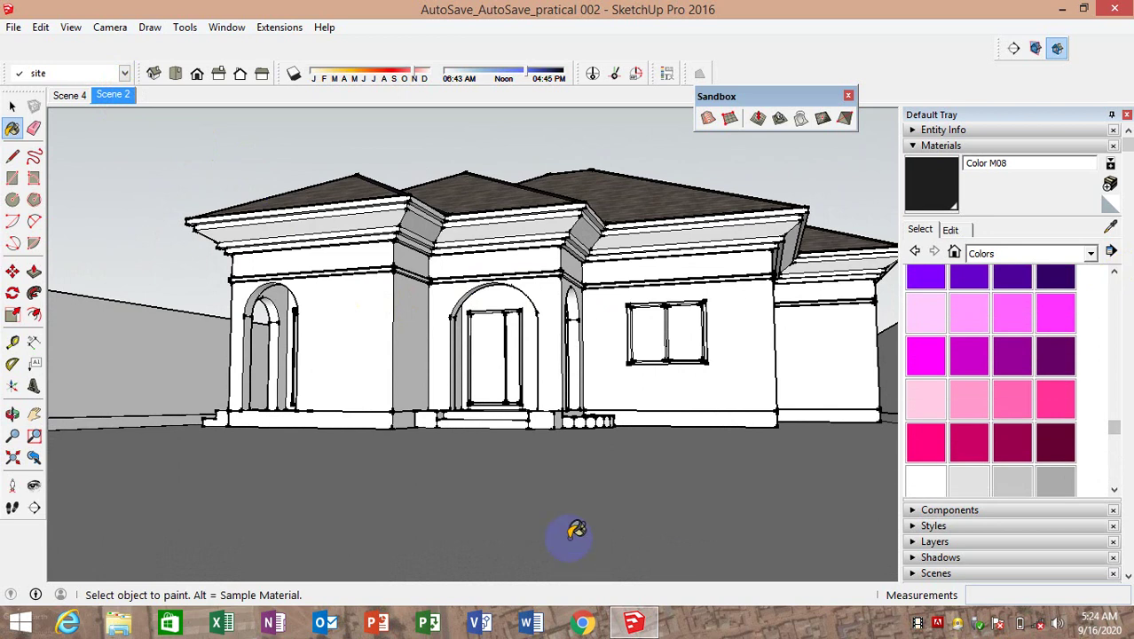
{"action": "middle_click_drag", "start_coordinate": [578, 535], "coordinate": [583, 573]}
{"action": "scroll", "coordinate": [587, 473], "scroll_direction": "down", "scroll_amount": 1}
{"action": "scroll", "coordinate": [540, 421], "scroll_direction": "down", "scroll_amount": 2}
{"action": "scroll", "coordinate": [418, 420], "scroll_direction": "down", "scroll_amount": 2}
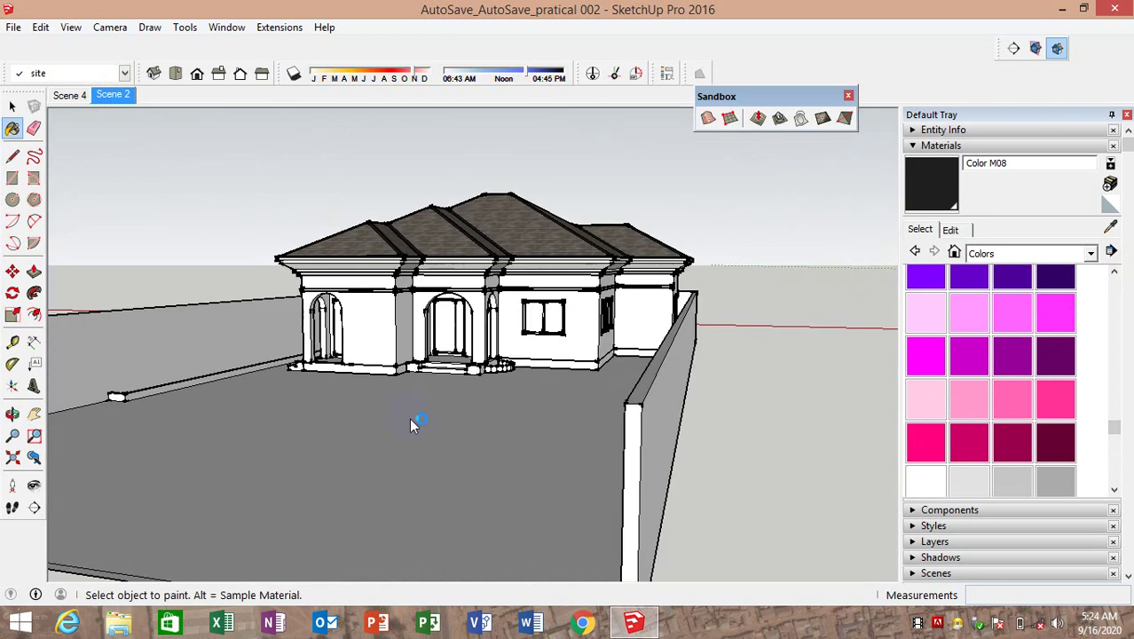
{"action": "middle_click_drag", "start_coordinate": [418, 421], "coordinate": [485, 433]}
{"action": "left_click", "coordinate": [109, 96]}
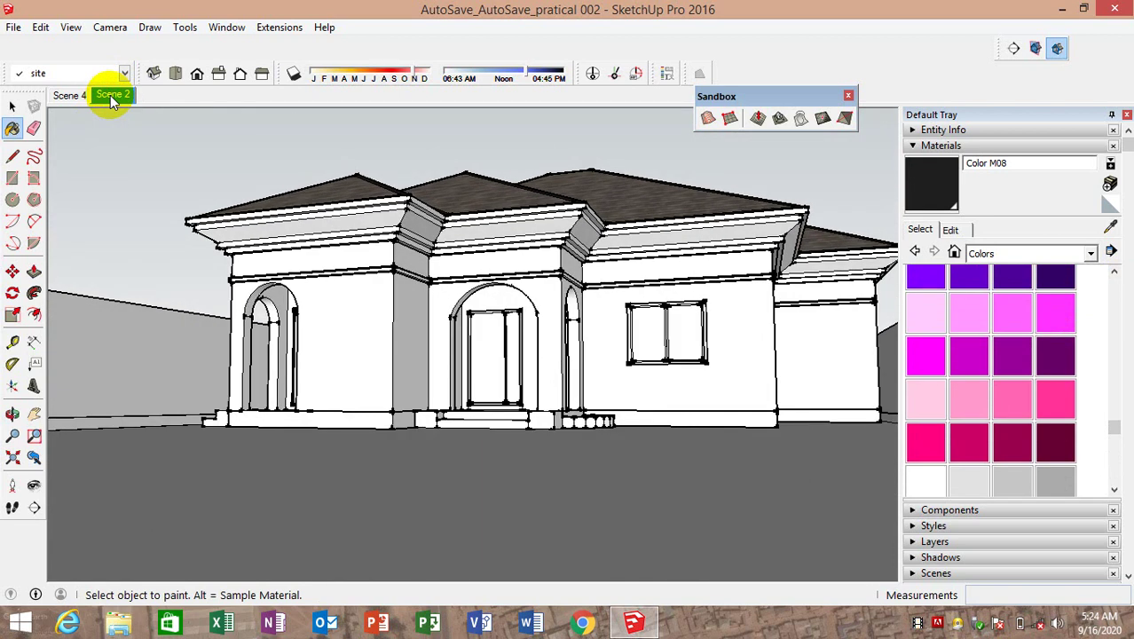
{"action": "mouse_move", "coordinate": [496, 456]}
{"action": "middle_mouse_down"}
{"action": "mouse_move", "coordinate": [575, 621]}
{"action": "mouse_move", "coordinate": [799, 481]}
{"action": "mouse_move", "coordinate": [780, 537]}
{"action": "mouse_move", "coordinate": [784, 527]}
{"action": "mouse_move", "coordinate": [591, 481]}
{"action": "mouse_move", "coordinate": [389, 456]}
{"action": "mouse_move", "coordinate": [516, 483]}
{"action": "middle_mouse_up"}
Paint the right front wall red with Color A04
{"action": "scroll", "coordinate": [1068, 305], "scroll_direction": "up", "scroll_amount": 3}
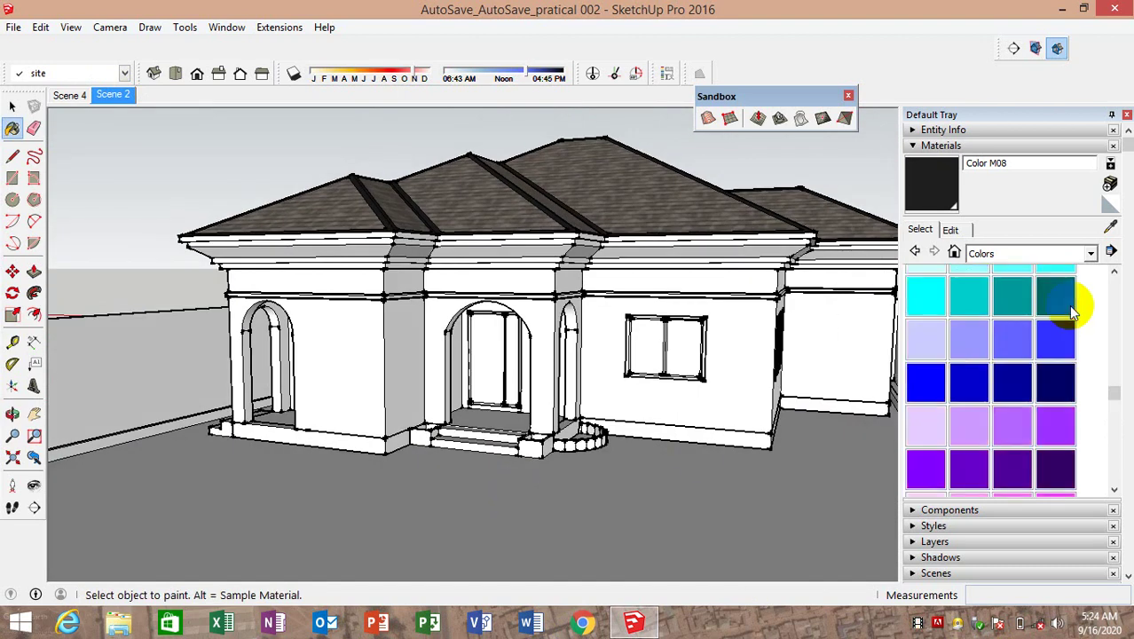
{"action": "scroll", "coordinate": [1069, 304], "scroll_direction": "up", "scroll_amount": 3}
{"action": "scroll", "coordinate": [1070, 307], "scroll_direction": "up", "scroll_amount": 3}
{"action": "scroll", "coordinate": [1071, 308], "scroll_direction": "up", "scroll_amount": 3}
{"action": "scroll", "coordinate": [1065, 297], "scroll_direction": "up", "scroll_amount": 3}
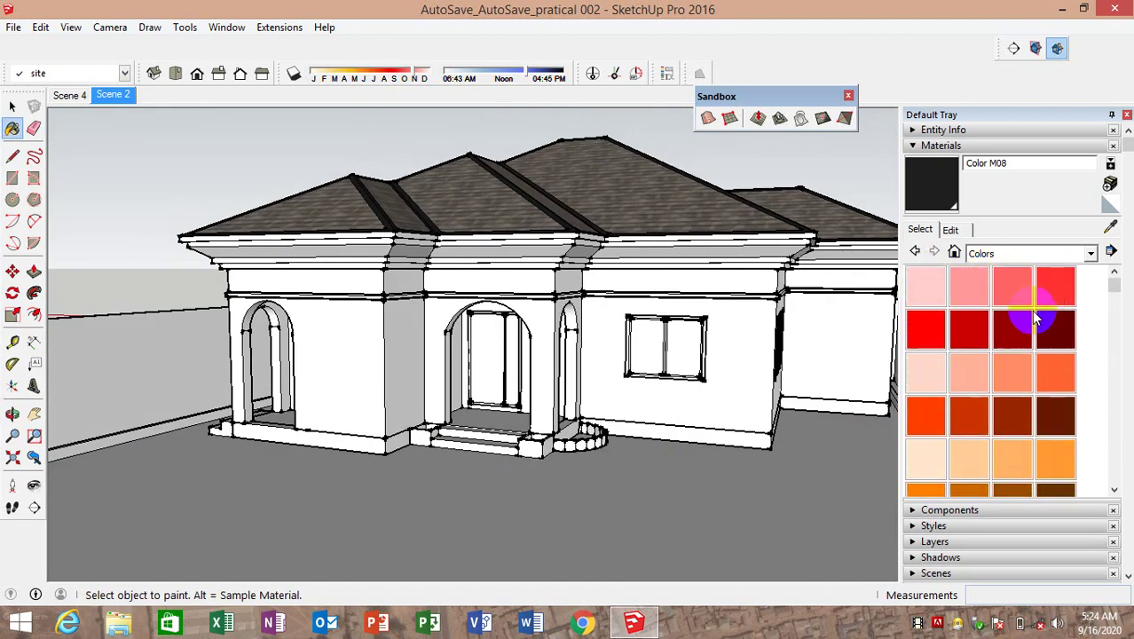
{"action": "left_click", "coordinate": [1065, 293]}
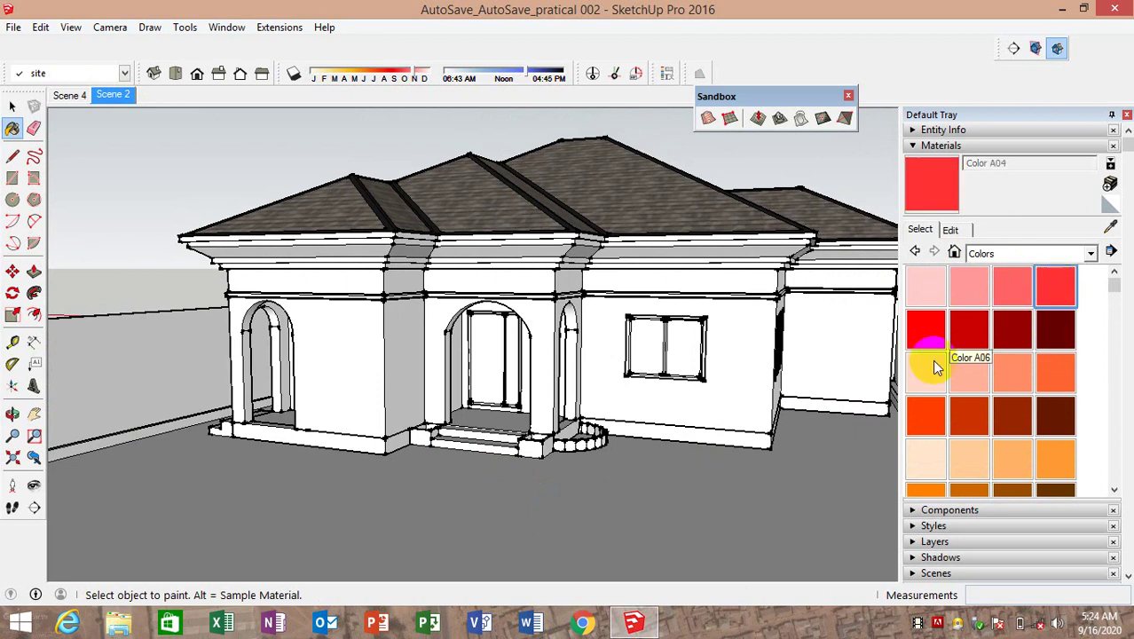
{"action": "left_click", "coordinate": [722, 367]}
{"action": "mouse_move", "coordinate": [713, 433]}
{"action": "middle_mouse_down"}
{"action": "mouse_move", "coordinate": [683, 377]}
{"action": "mouse_move", "coordinate": [699, 392]}
{"action": "middle_mouse_up"}
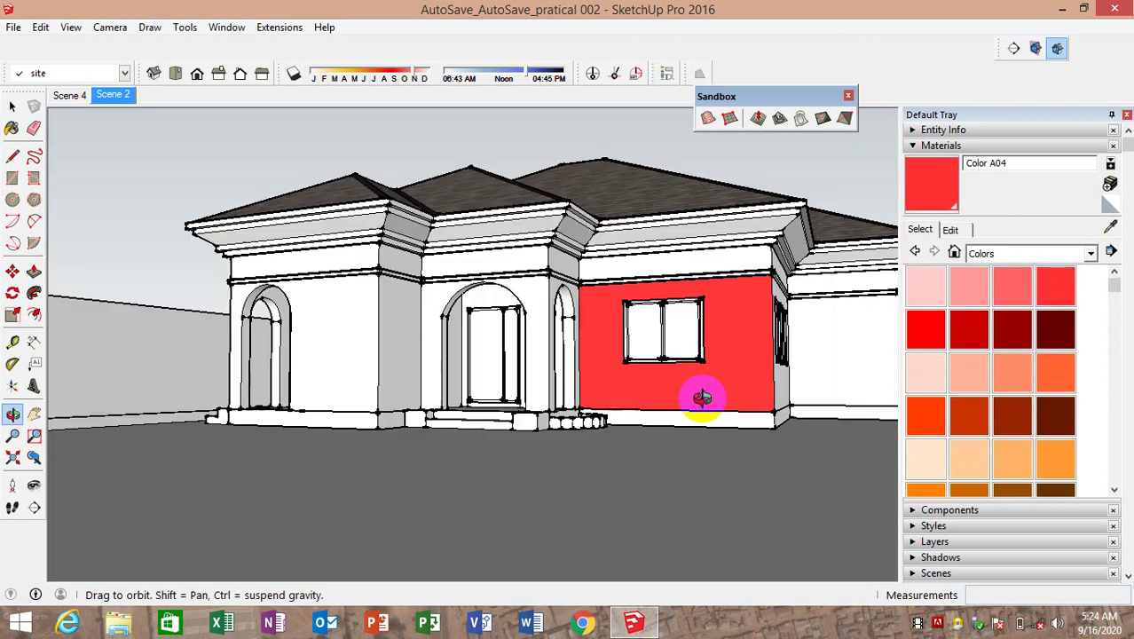
Paint the left front wall orange with Color B04
{"action": "left_click", "coordinate": [1056, 368]}
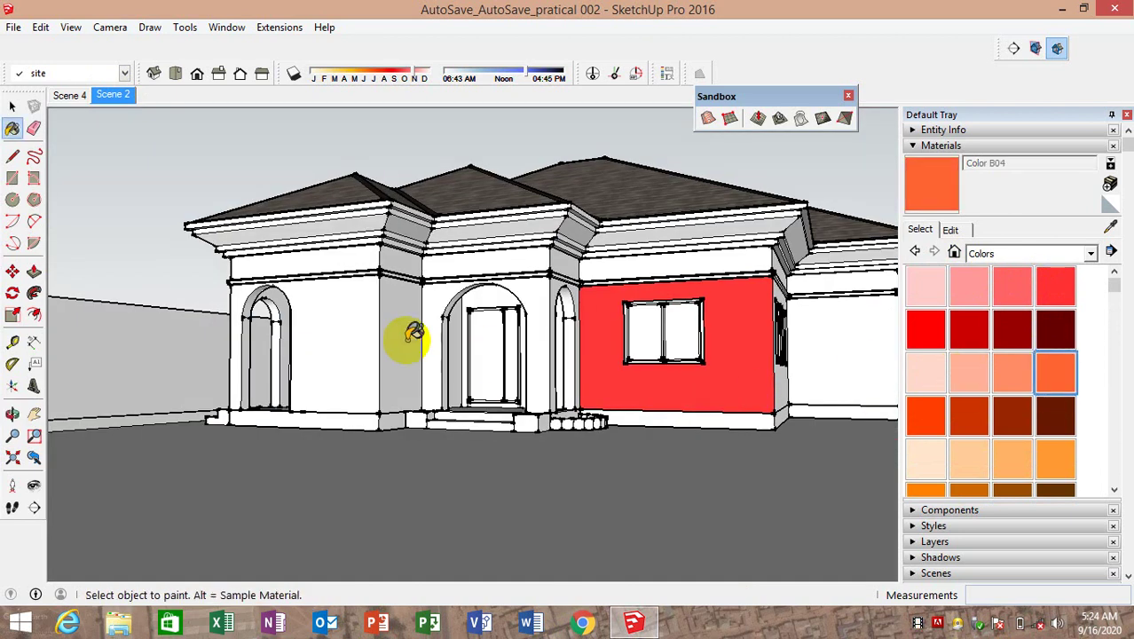
{"action": "left_click", "coordinate": [366, 354]}
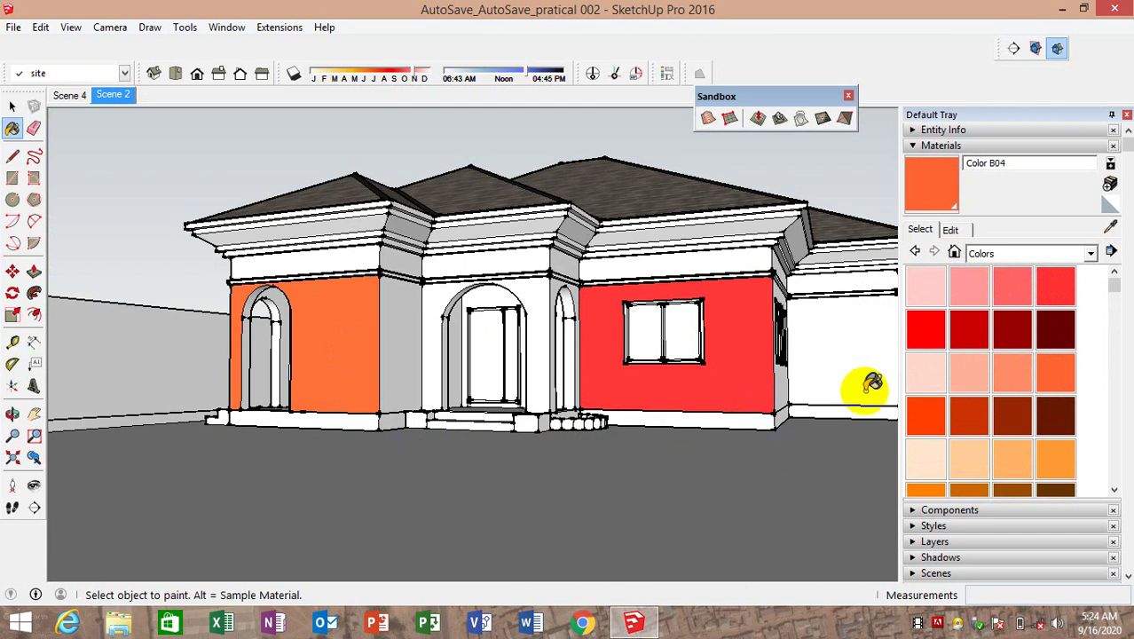
{"action": "scroll", "coordinate": [1007, 372], "scroll_direction": "down", "scroll_amount": 5}
{"action": "scroll", "coordinate": [1006, 390], "scroll_direction": "down", "scroll_amount": 3}
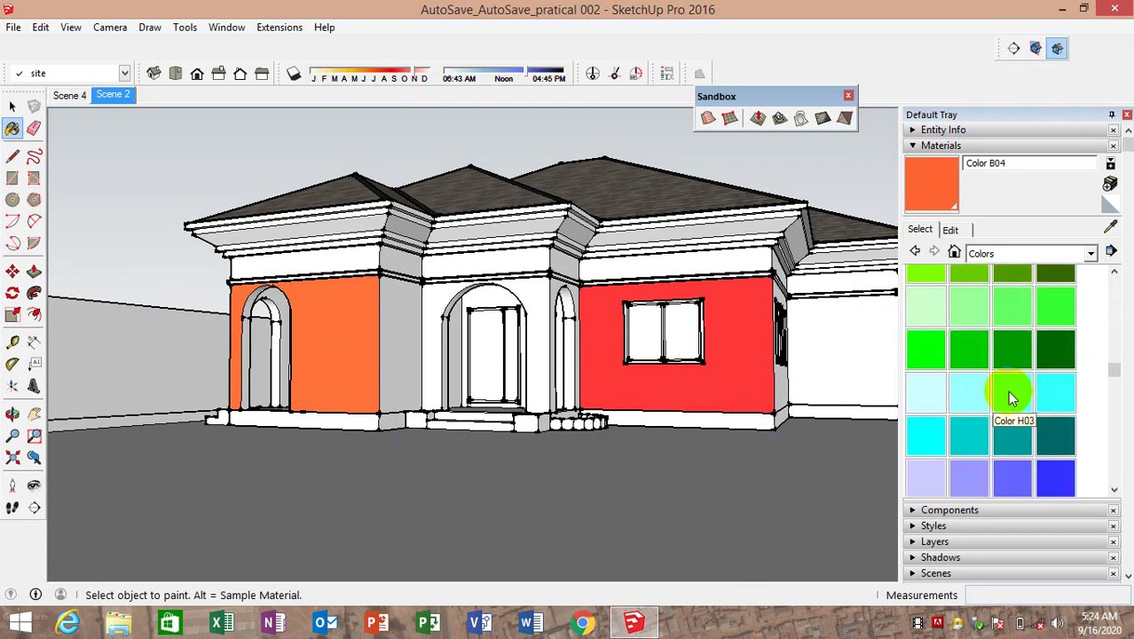
{"action": "scroll", "coordinate": [1007, 390], "scroll_direction": "down", "scroll_amount": 3}
Paint the wall around the centre arch dark brown with Color D08
{"action": "scroll", "coordinate": [1060, 351], "scroll_direction": "up", "scroll_amount": 2}
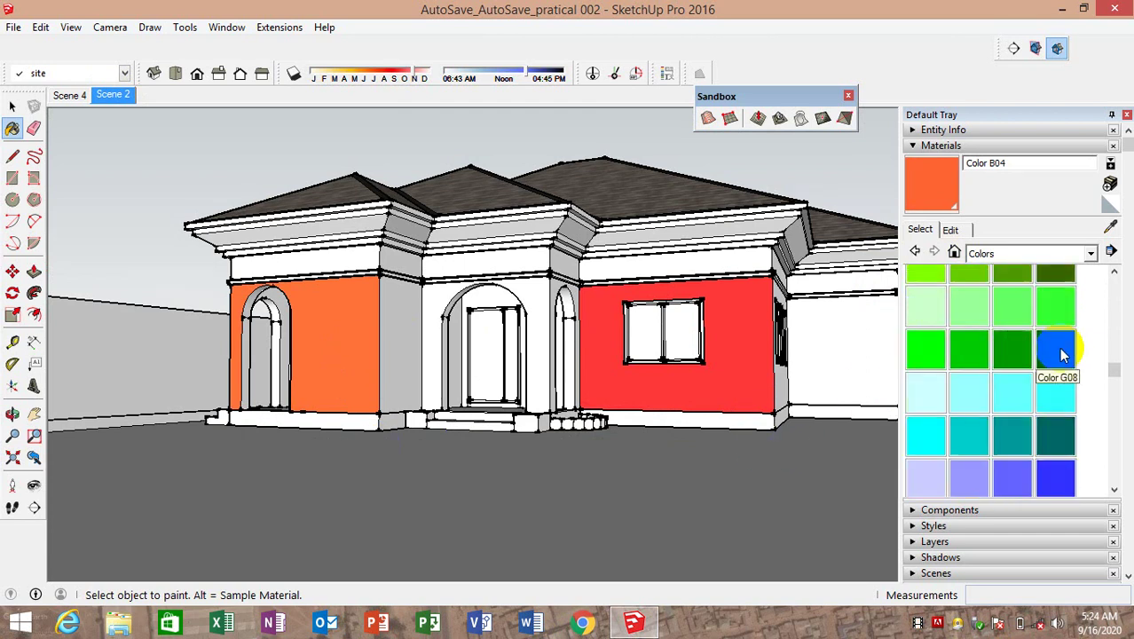
{"action": "scroll", "coordinate": [1056, 399], "scroll_direction": "down", "scroll_amount": 2}
{"action": "scroll", "coordinate": [1056, 399], "scroll_direction": "down", "scroll_amount": 3}
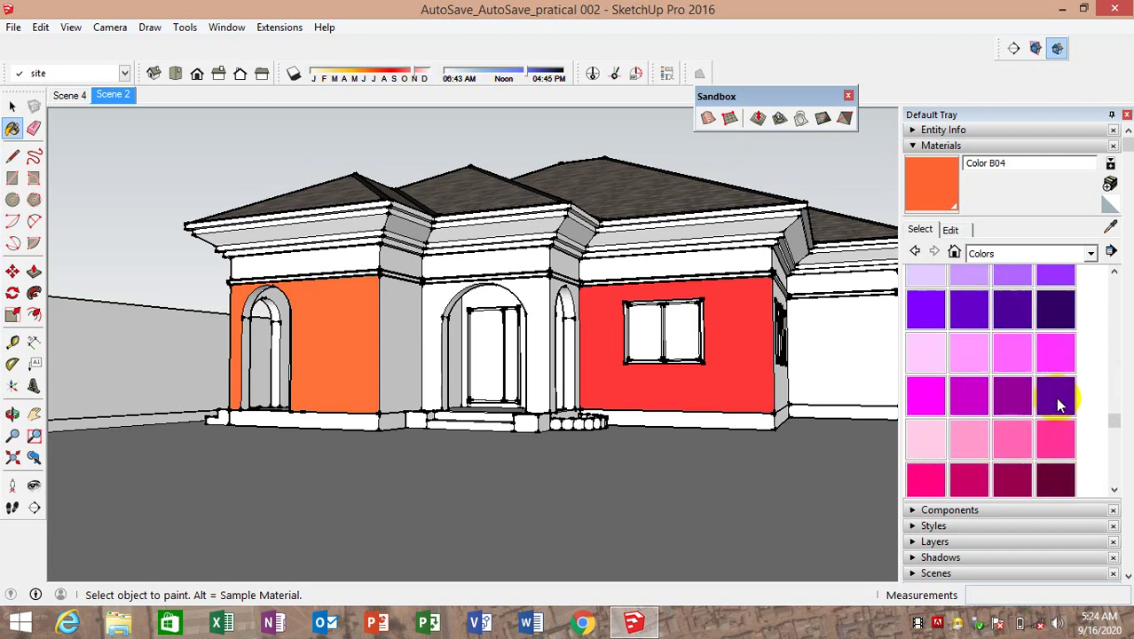
{"action": "scroll", "coordinate": [1029, 382], "scroll_direction": "down", "scroll_amount": 3}
{"action": "scroll", "coordinate": [1021, 364], "scroll_direction": "up", "scroll_amount": 2}
{"action": "scroll", "coordinate": [1013, 354], "scroll_direction": "up", "scroll_amount": 2}
{"action": "scroll", "coordinate": [1016, 364], "scroll_direction": "up", "scroll_amount": 3}
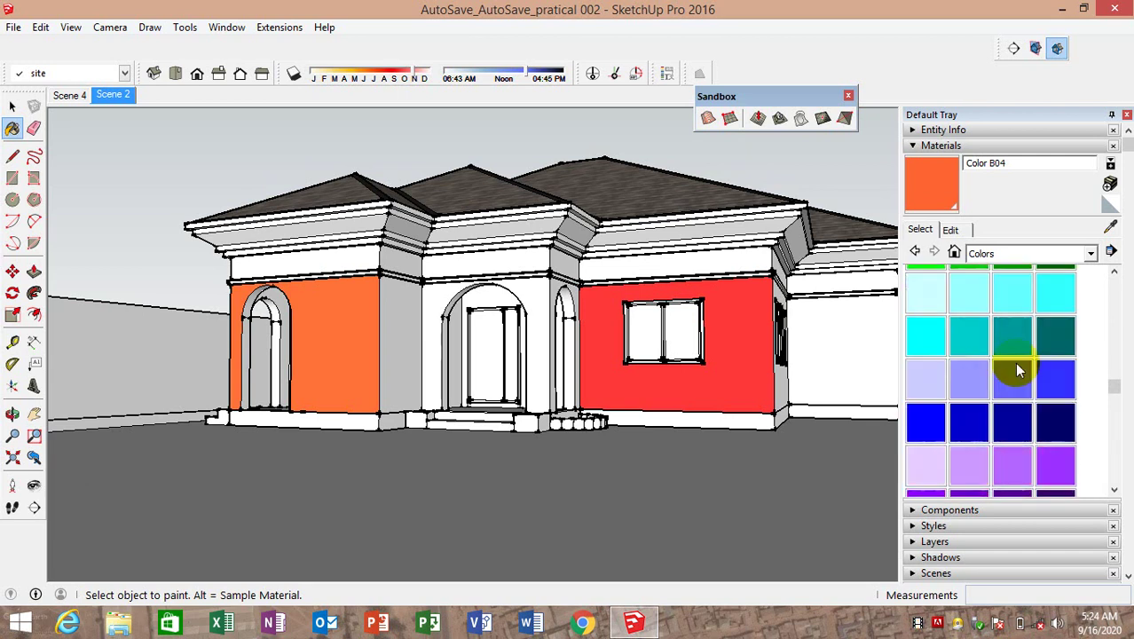
{"action": "scroll", "coordinate": [1011, 365], "scroll_direction": "up", "scroll_amount": 3}
{"action": "scroll", "coordinate": [967, 346], "scroll_direction": "up", "scroll_amount": 3}
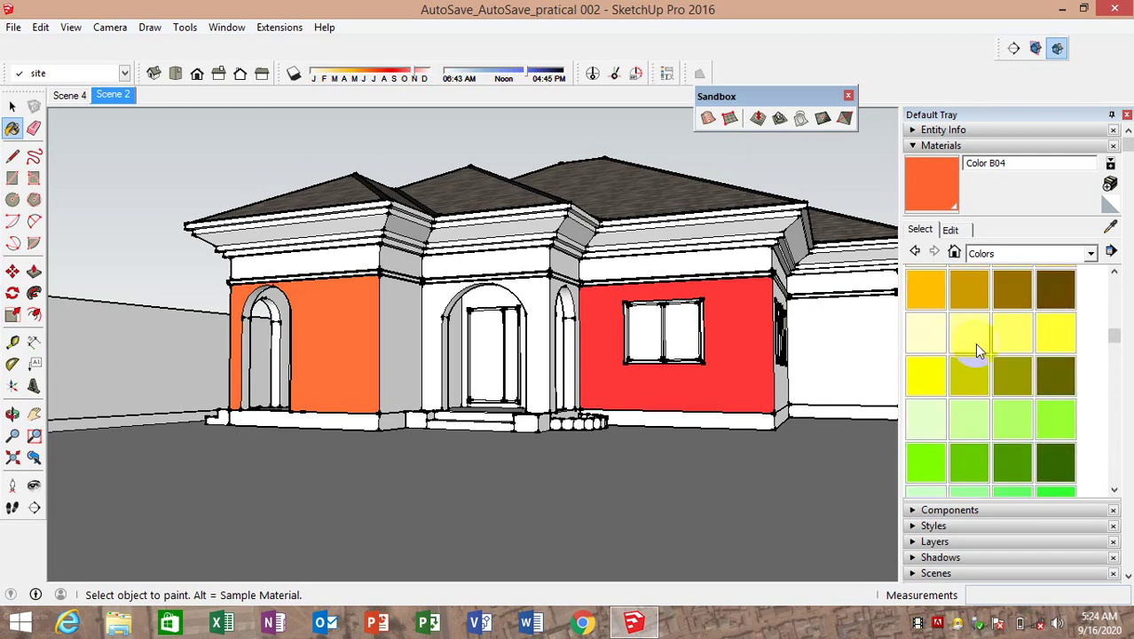
{"action": "left_click", "coordinate": [1056, 291]}
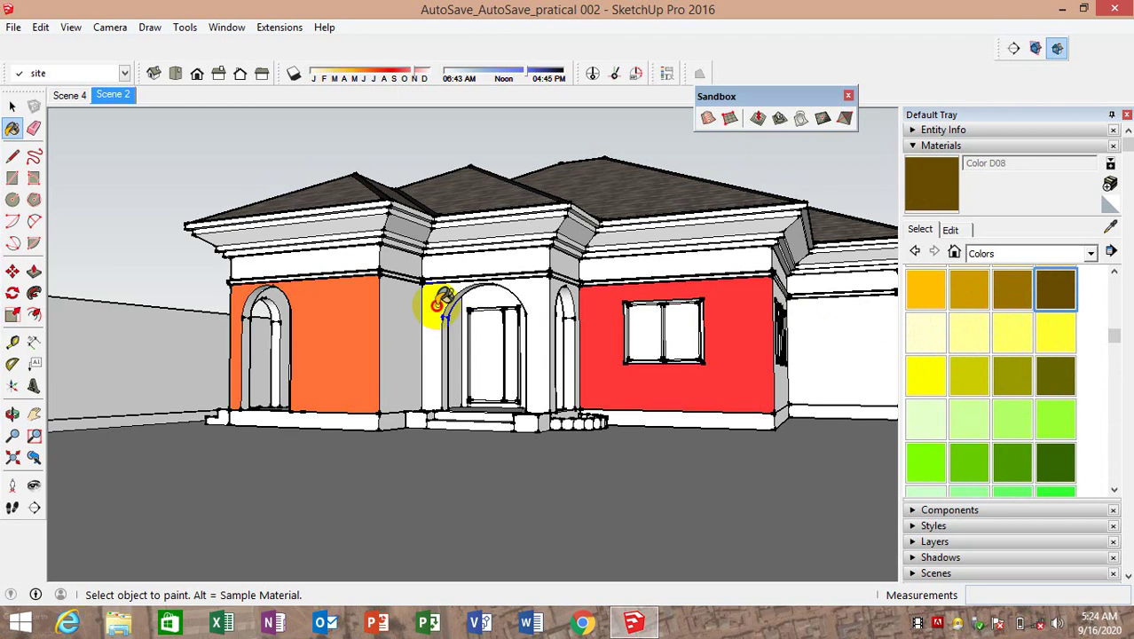
{"action": "left_click", "coordinate": [449, 306]}
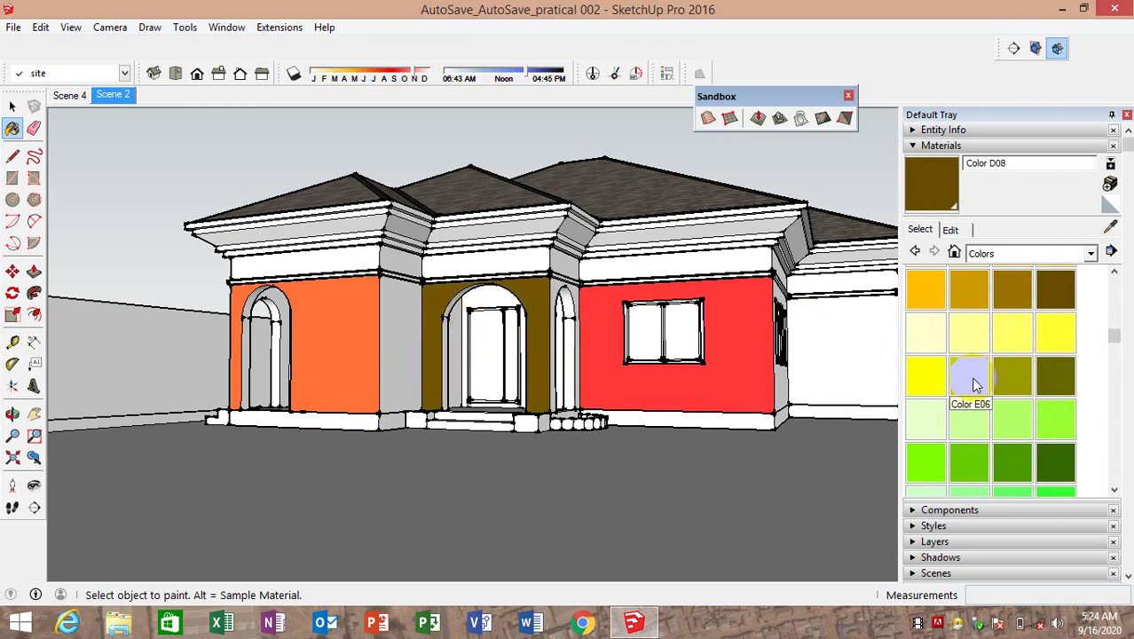
{"action": "left_click", "coordinate": [973, 381]}
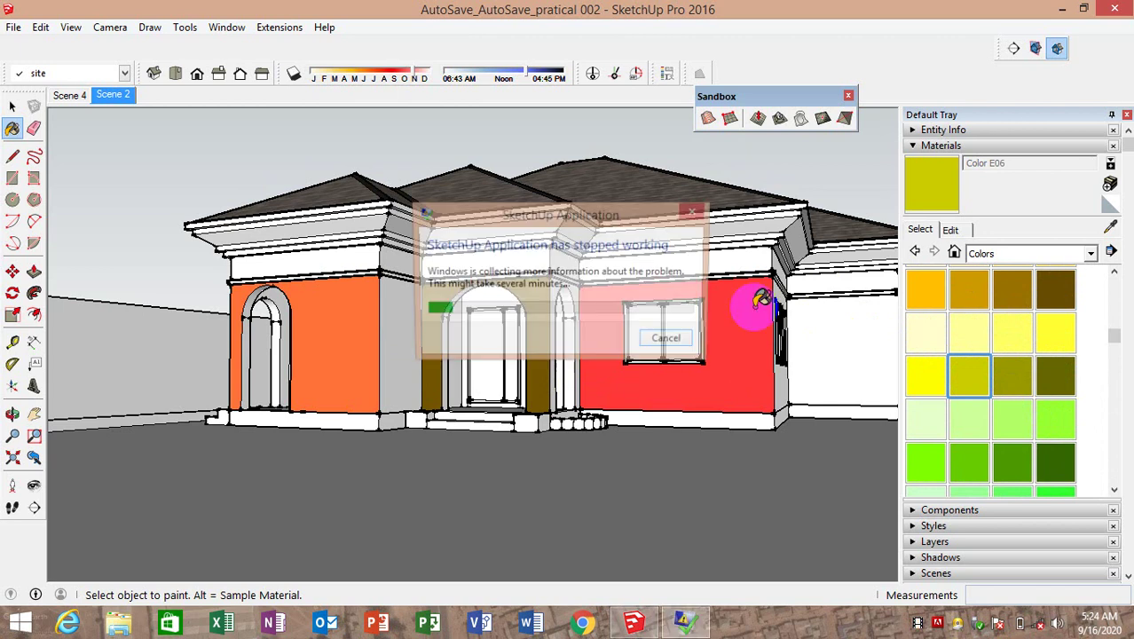
Dismiss the SketchUp crash dialog and identify AutoSave_AutoSave_pratical 002 among the desktop AutoSave icons
{"action": "left_click", "coordinate": [695, 211]}
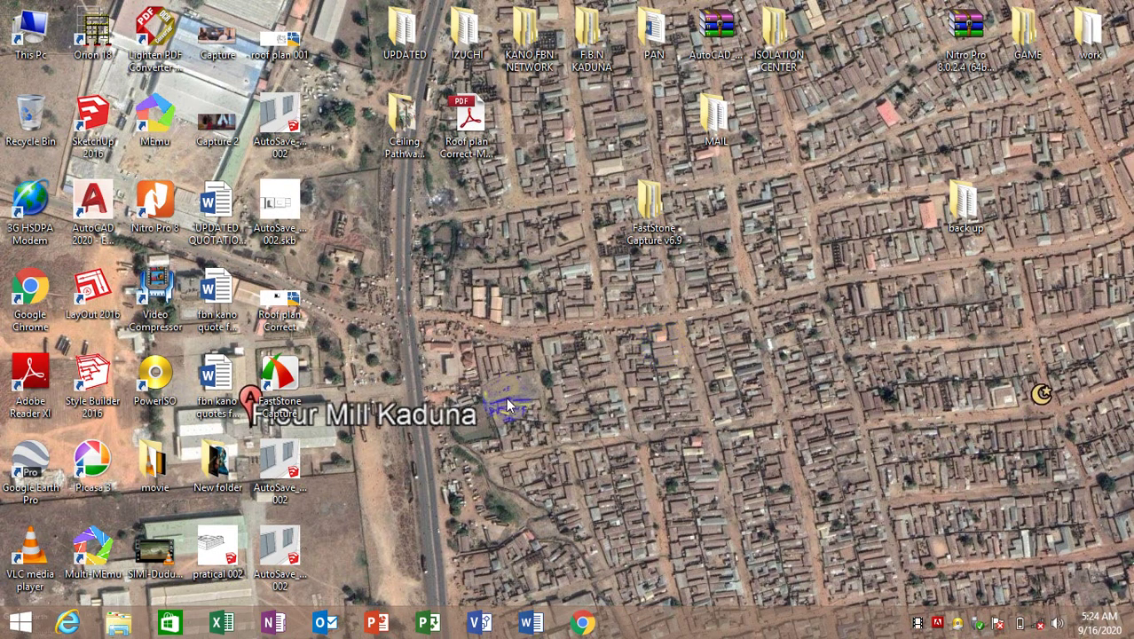
{"action": "left_click", "coordinate": [292, 555]}
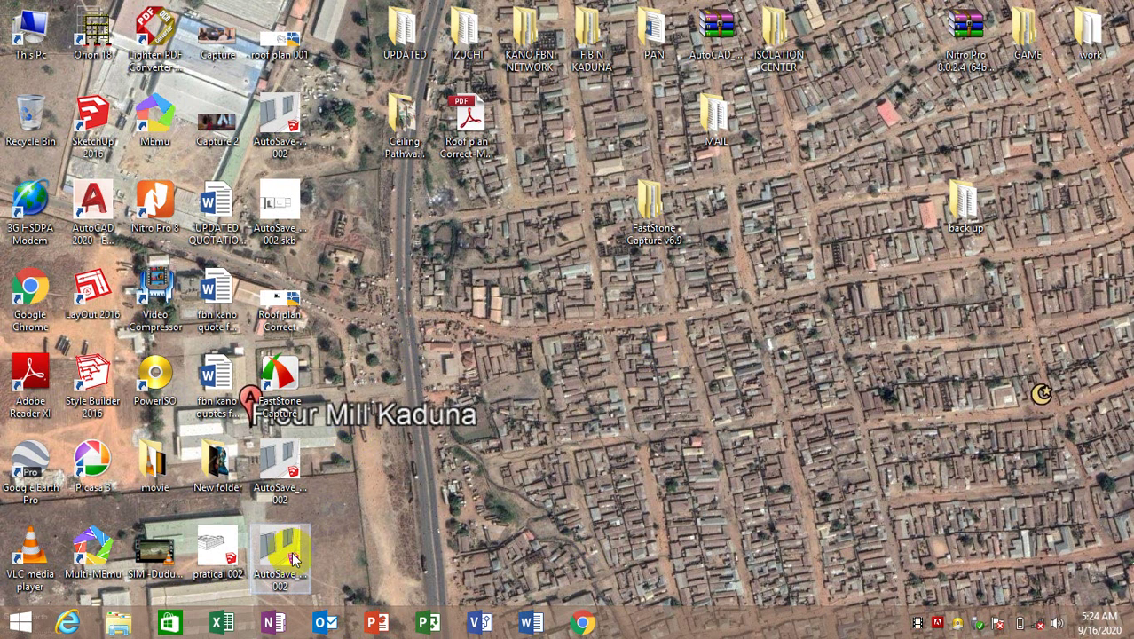
{"action": "left_click", "coordinate": [277, 472]}
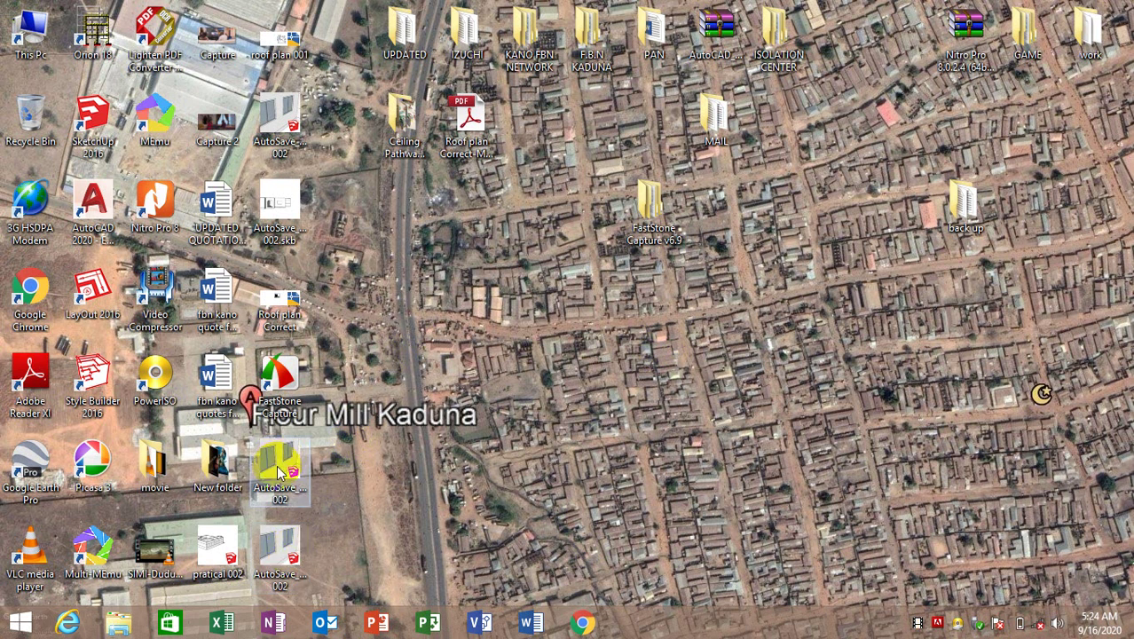
{"action": "left_click", "coordinate": [264, 421]}
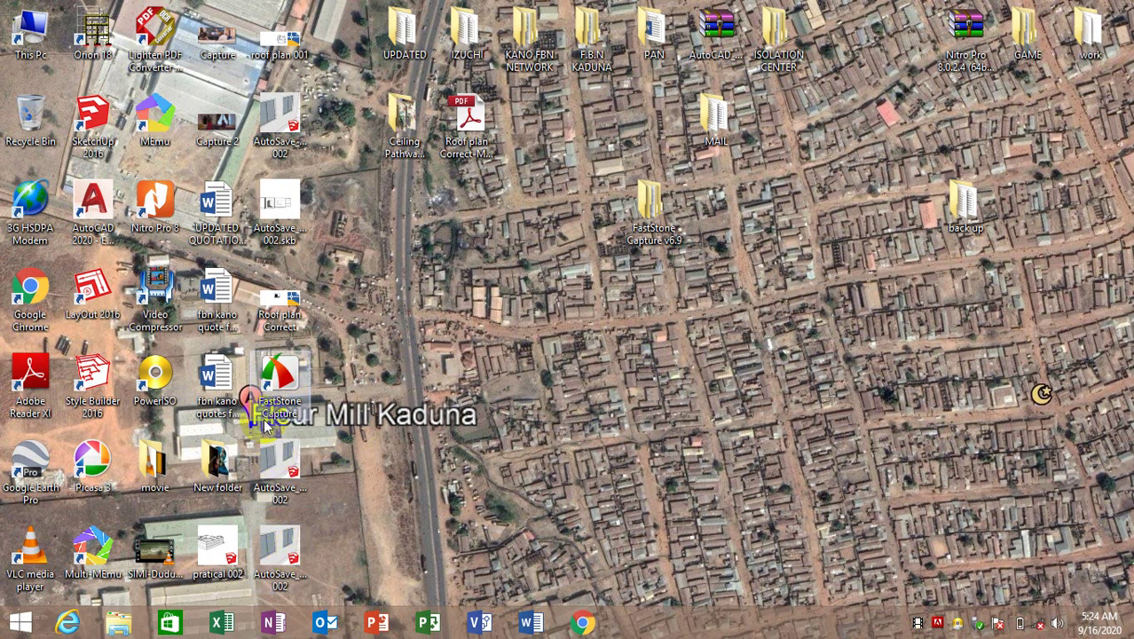
{"action": "left_click", "coordinate": [276, 487]}
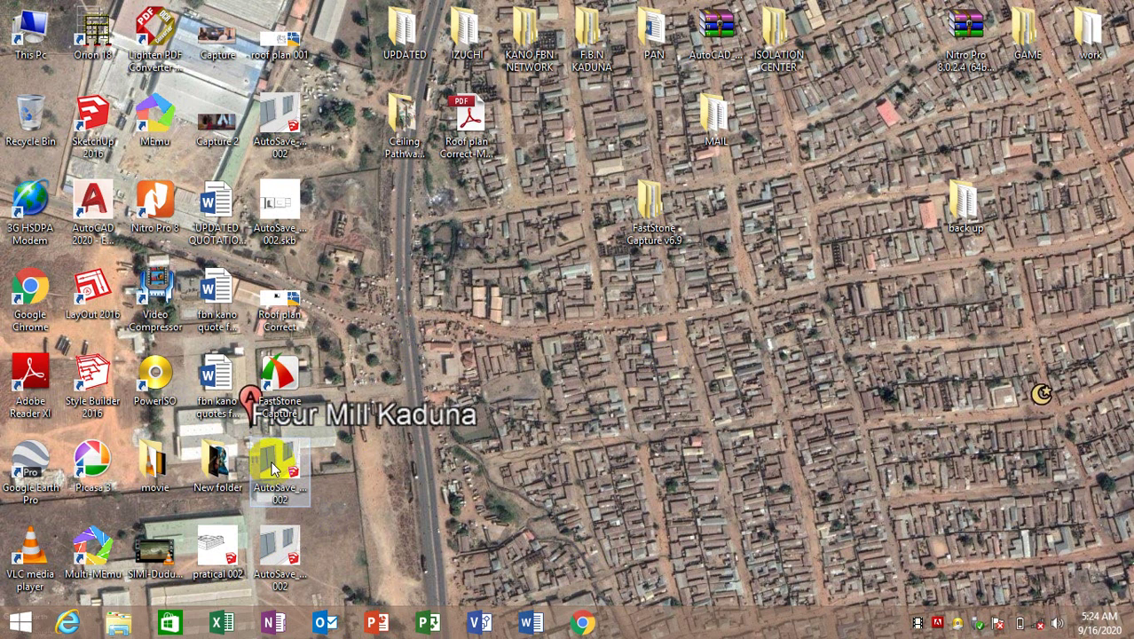
{"action": "right_click", "coordinate": [272, 462]}
{"action": "left_click", "coordinate": [284, 470]}
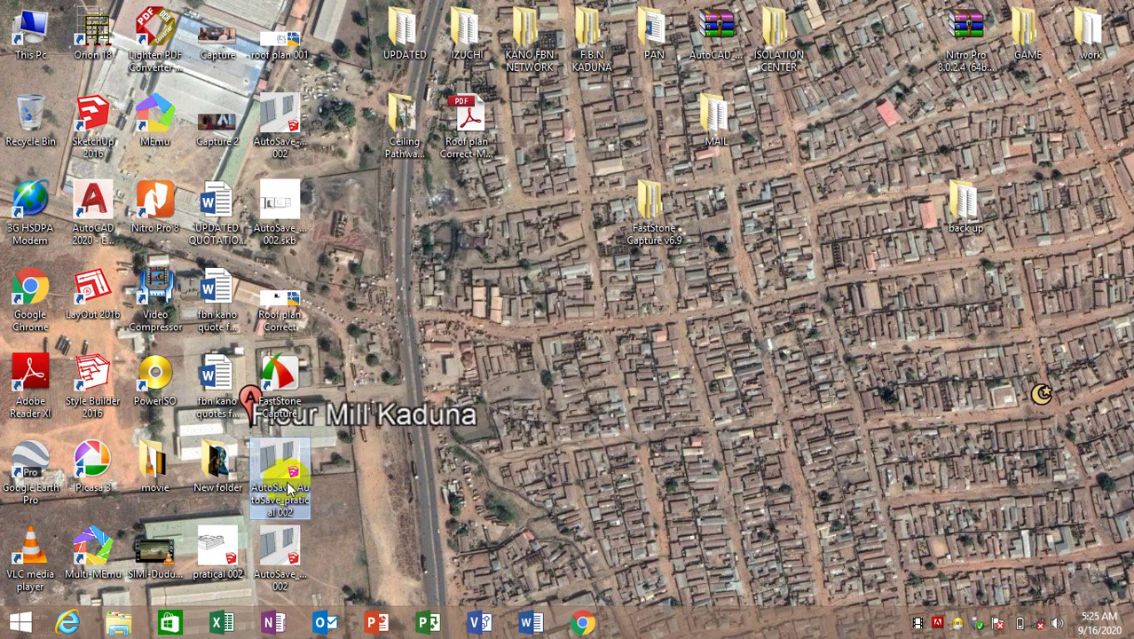